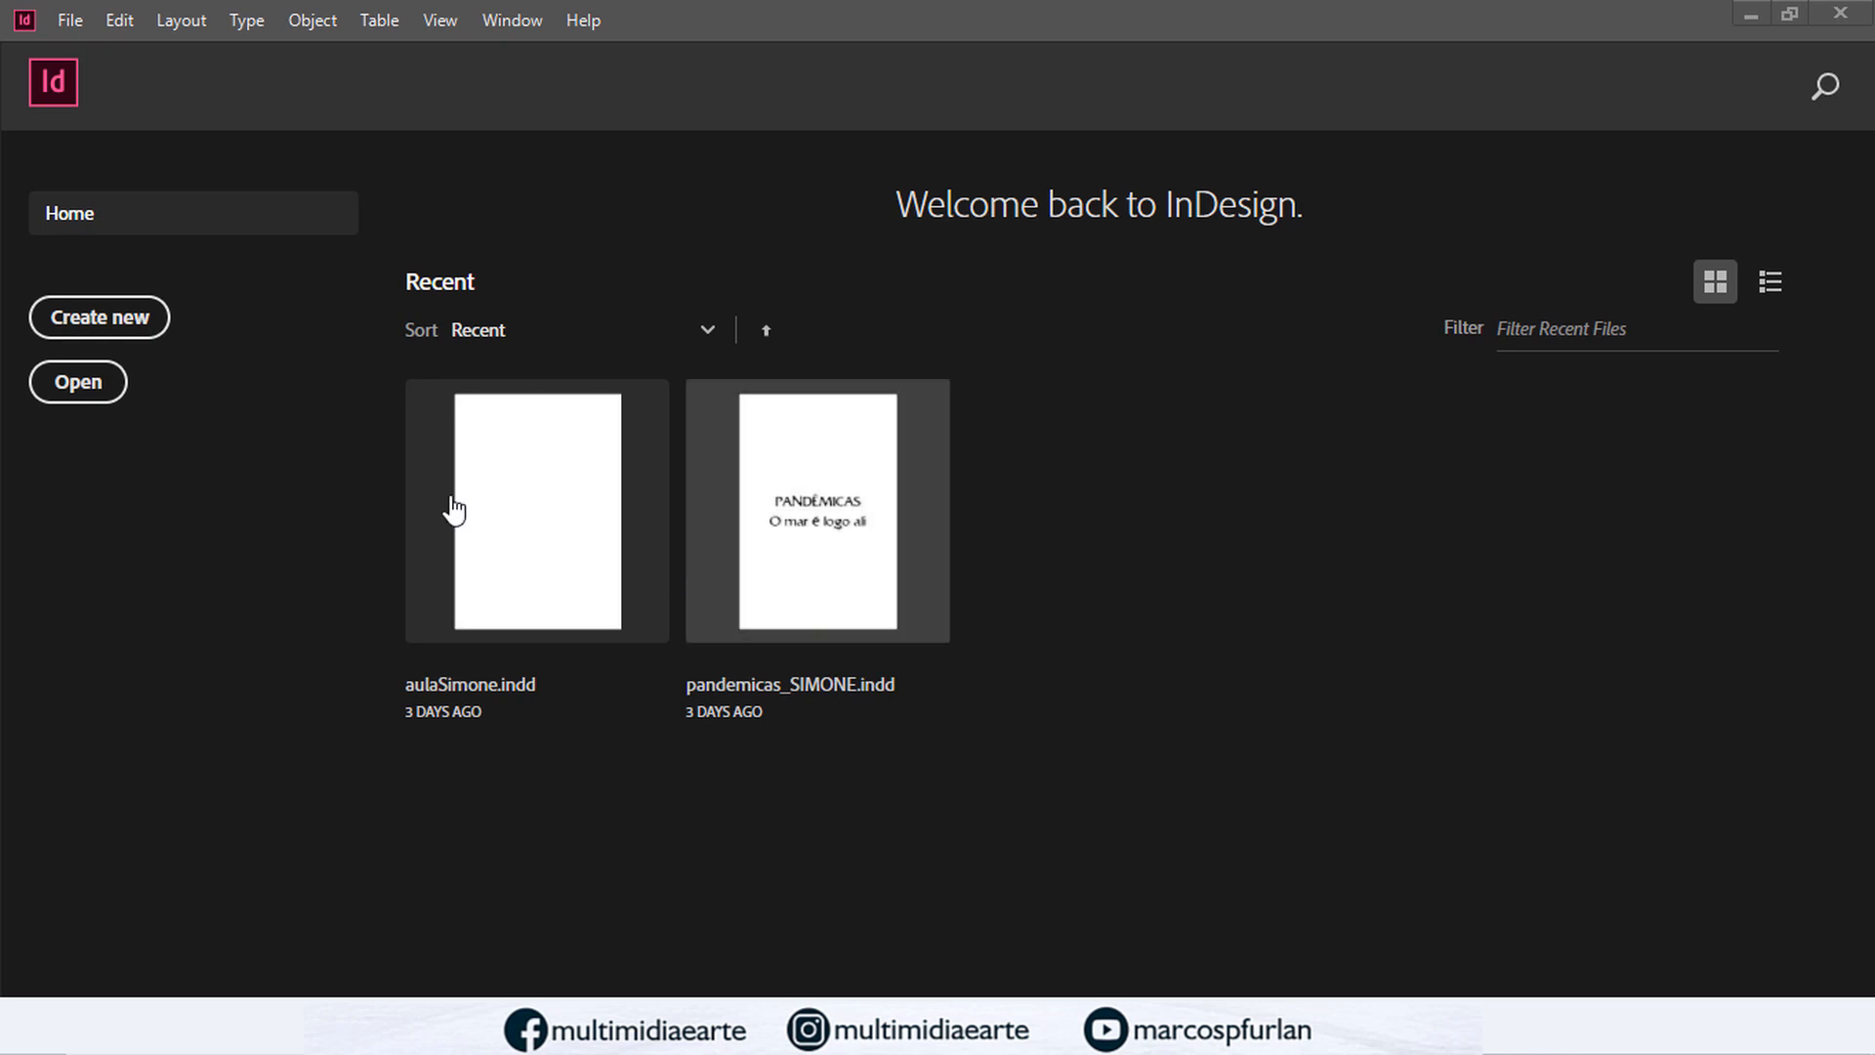
# Step: Create a one-page 210 x 297 mm portrait document with facing pages, 12,7 mm margins and 5 mm bleed
pyautogui.click(120, 311)
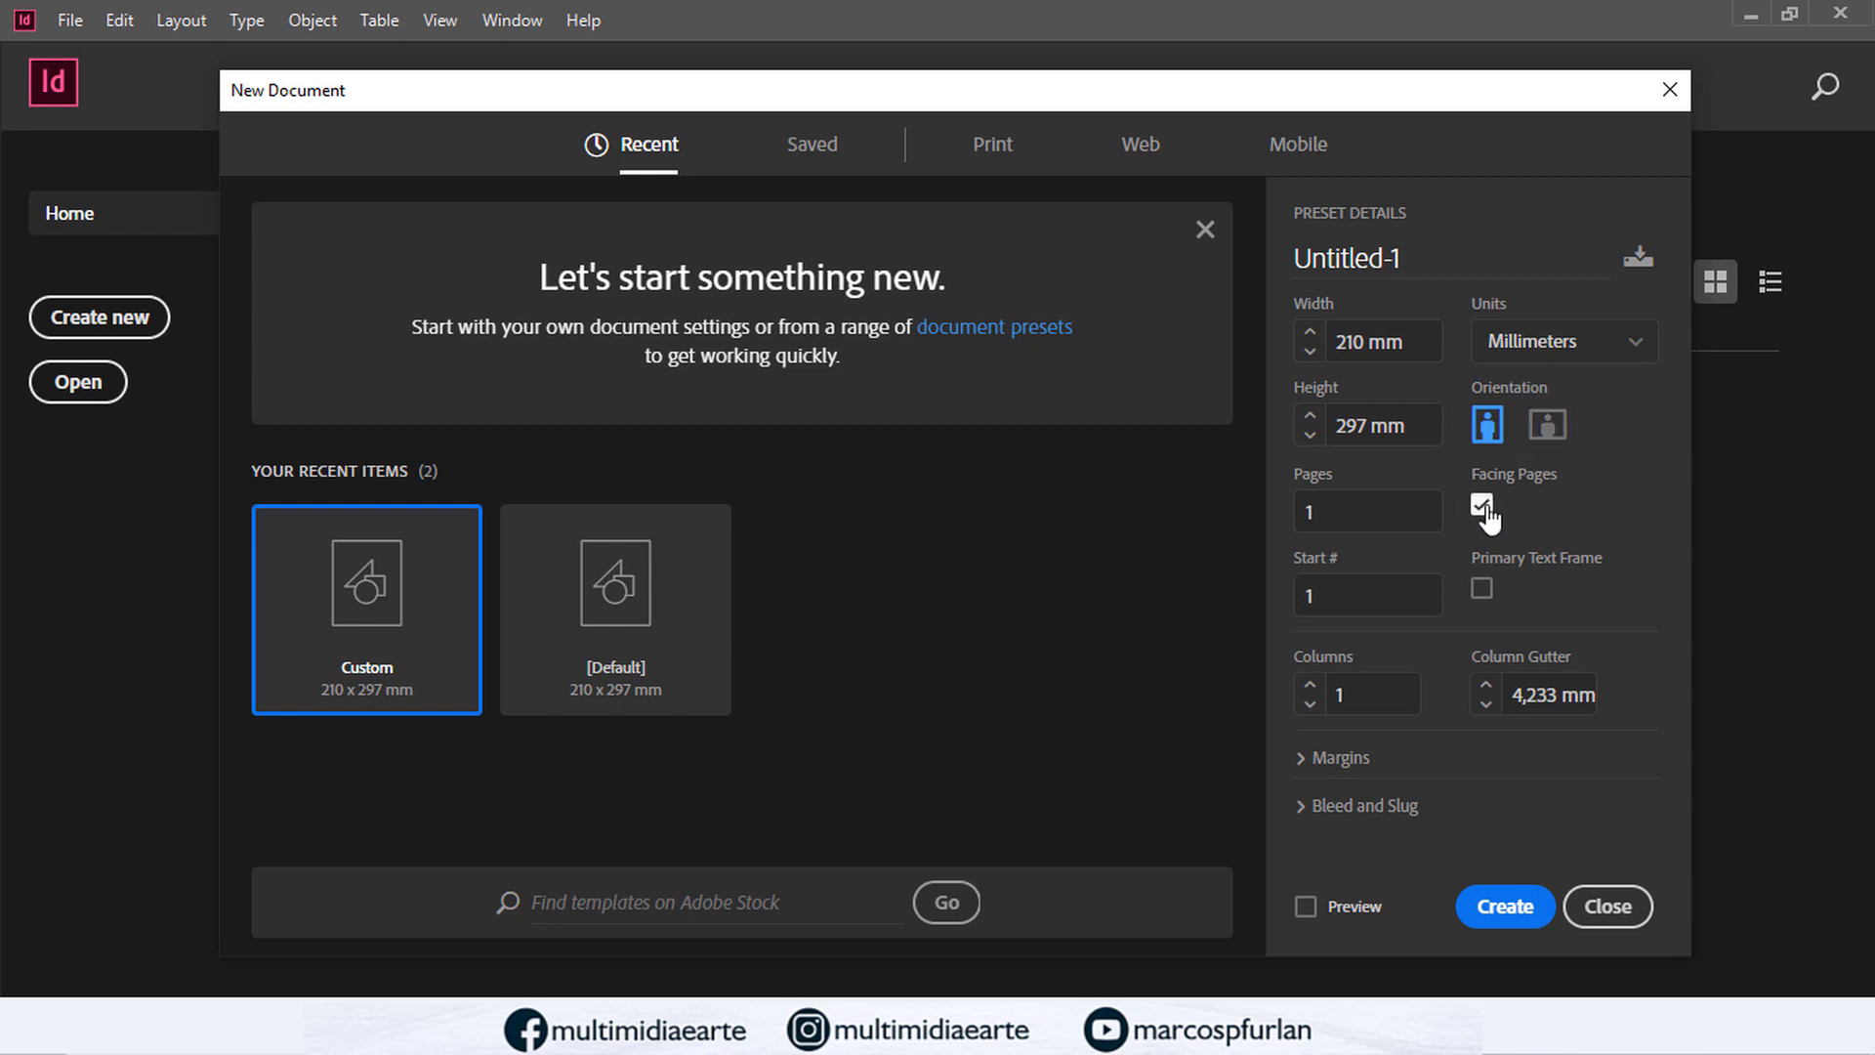
pyautogui.click(1333, 758)
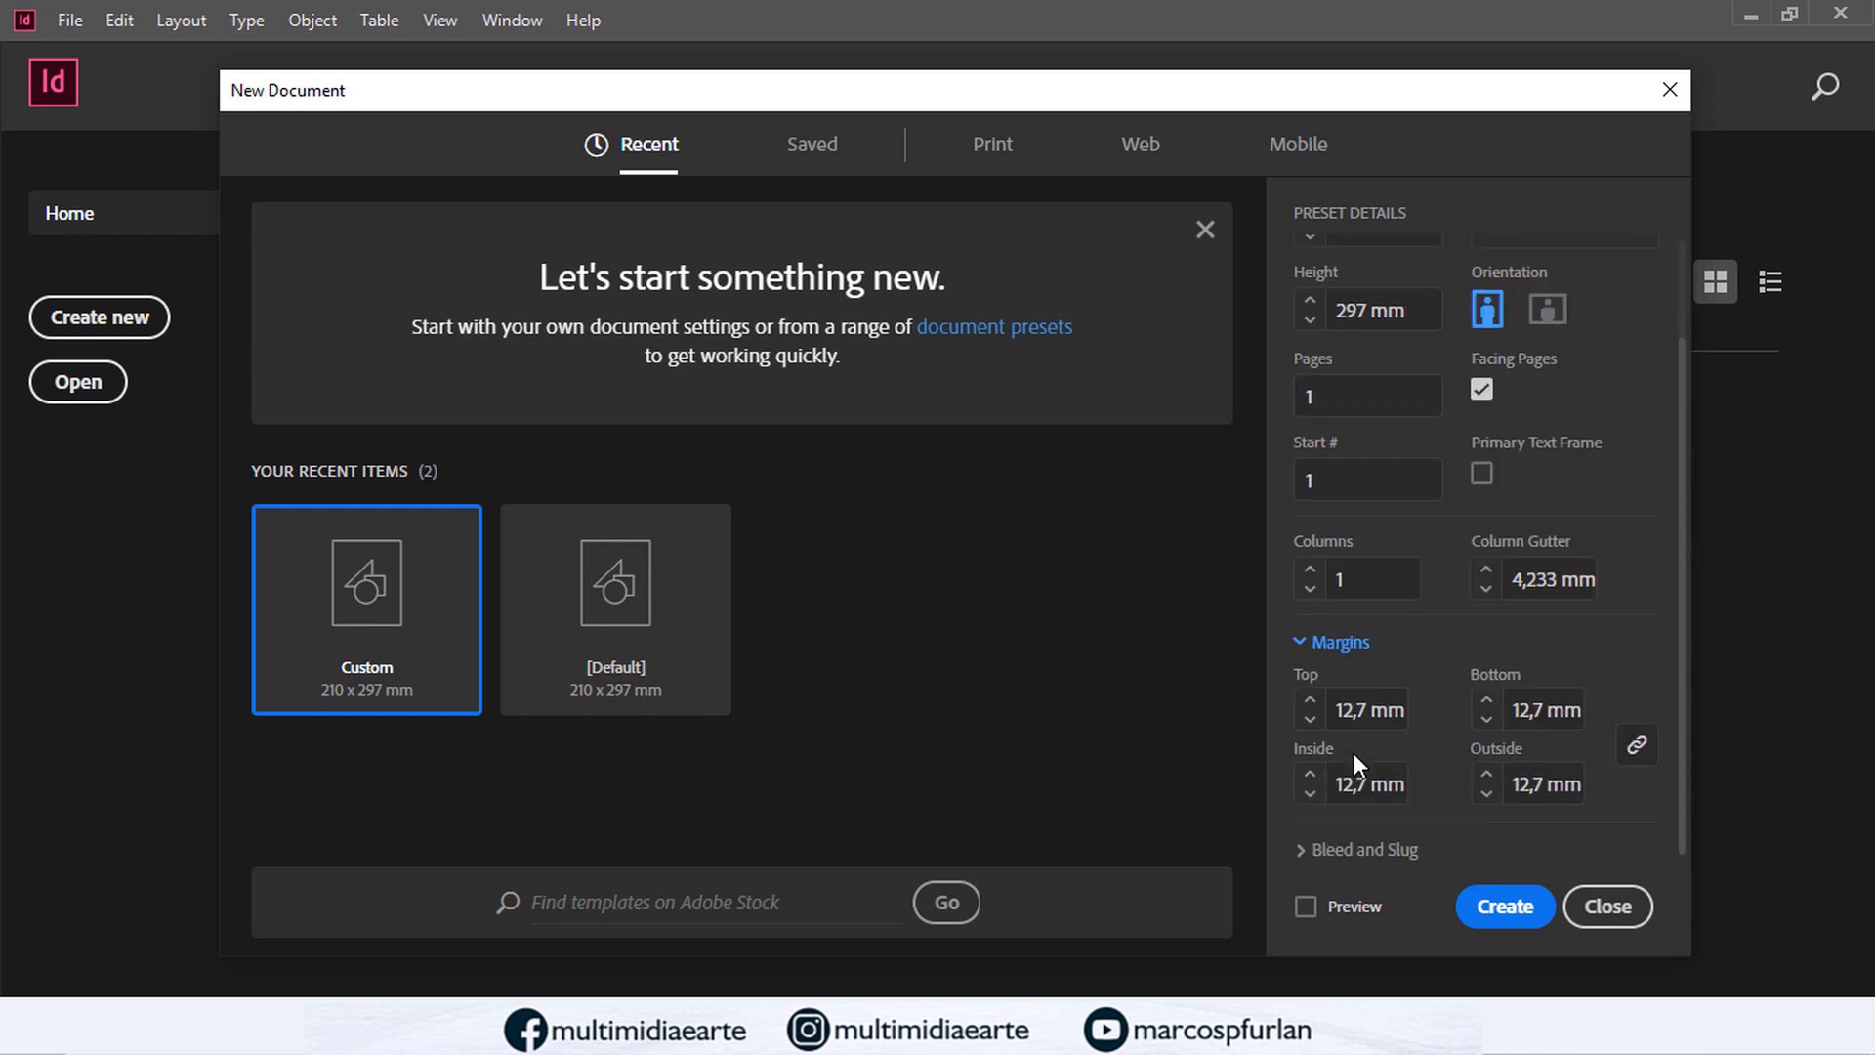
pyautogui.click(1353, 850)
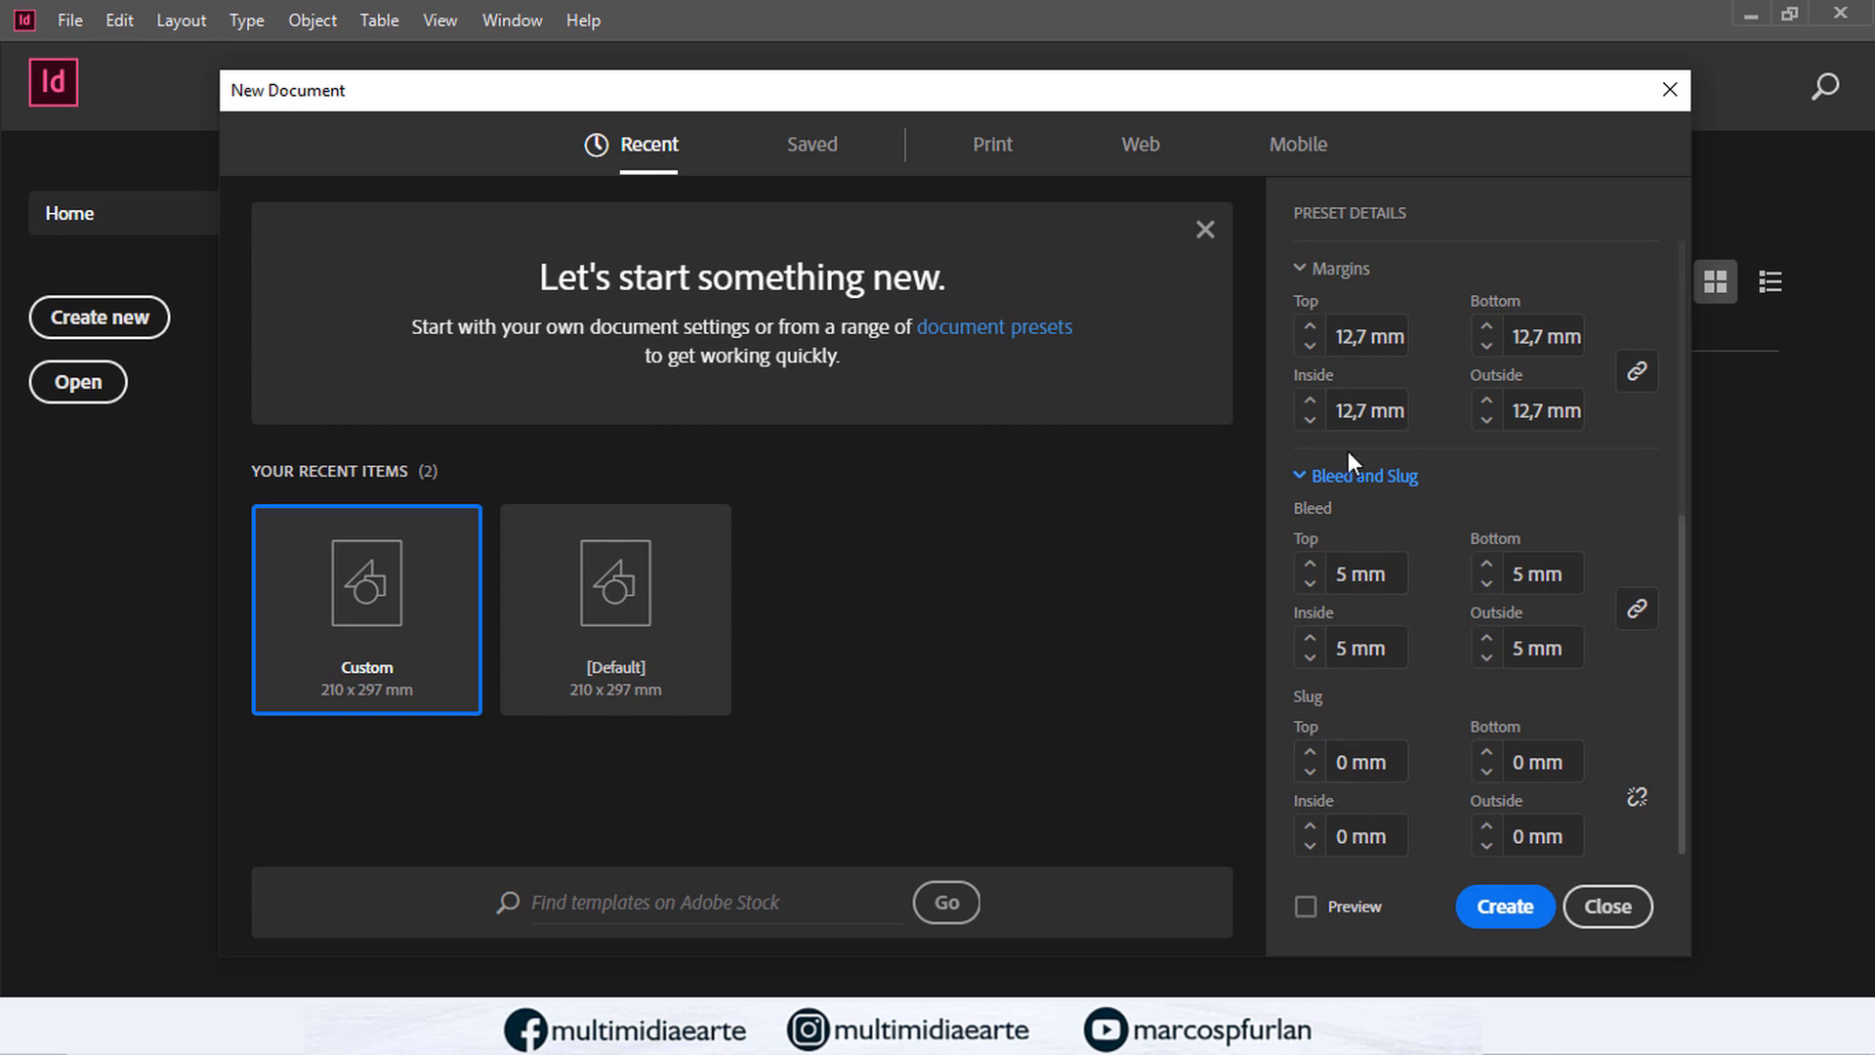
pyautogui.scroll(5, 1459, 528)
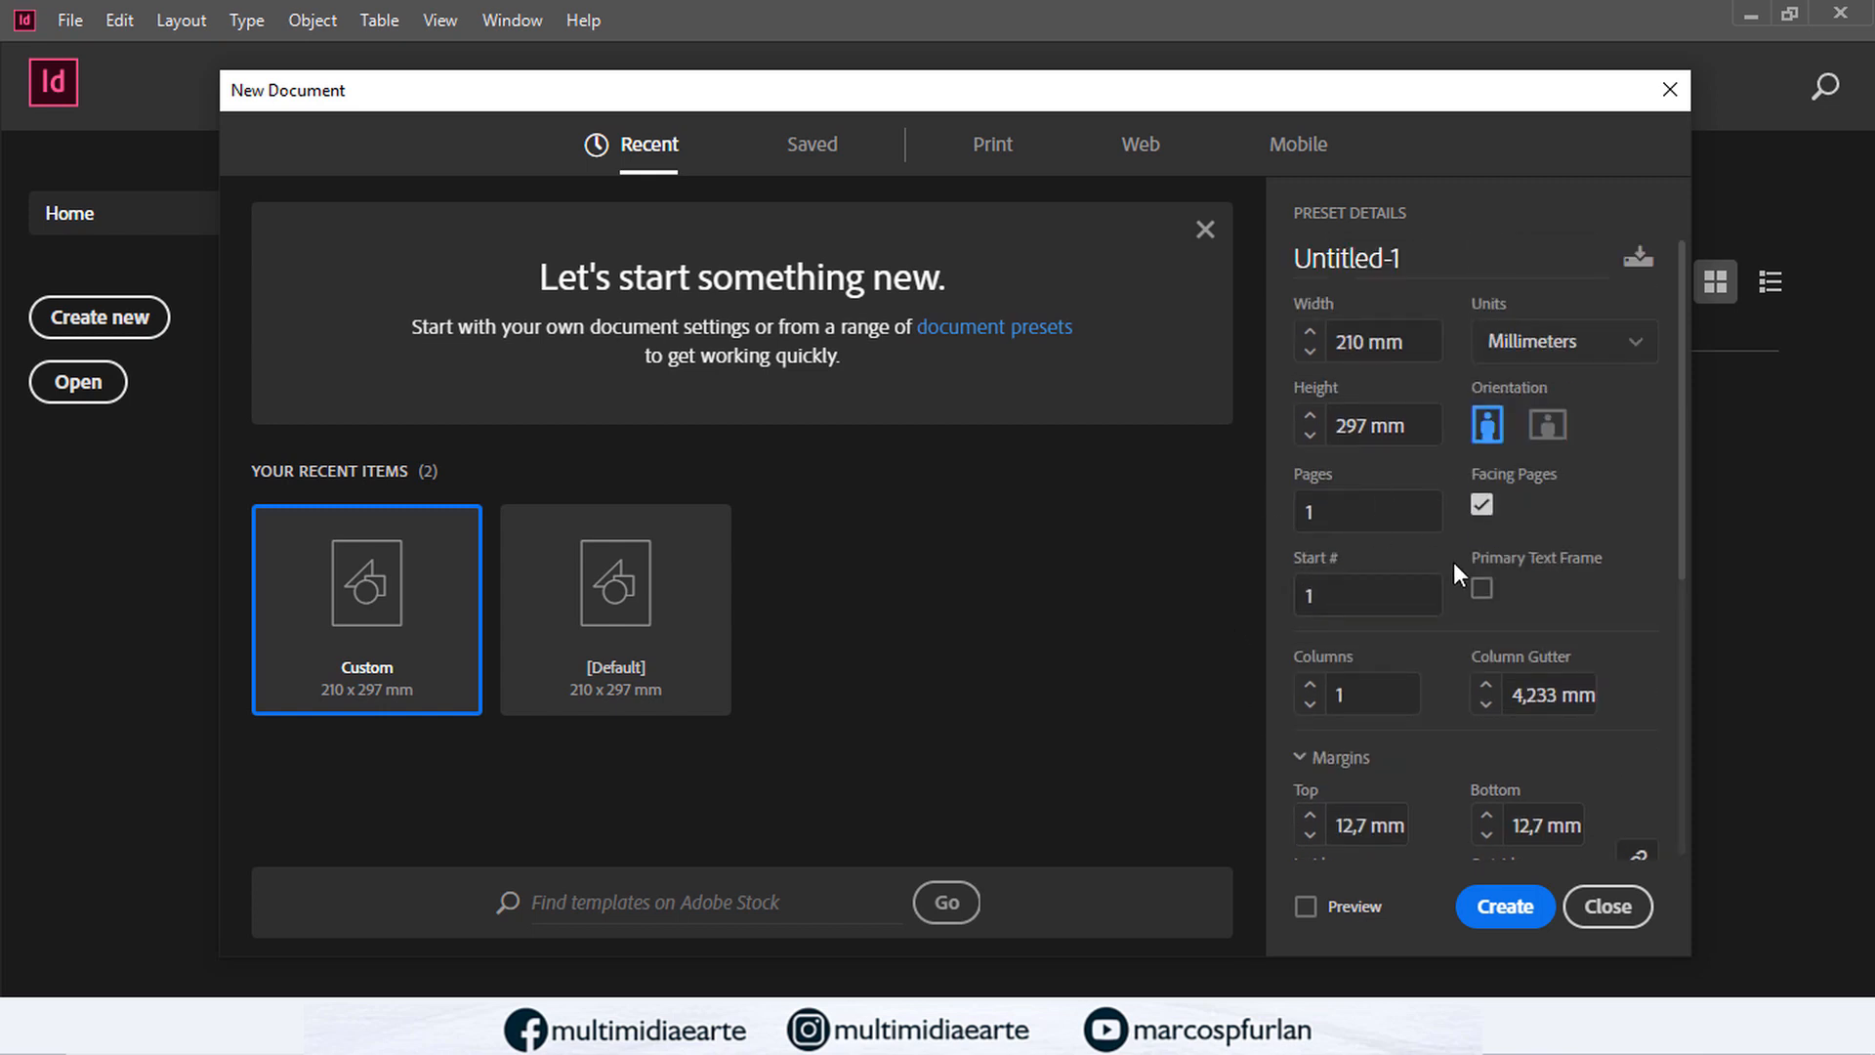
pyautogui.click(1506, 904)
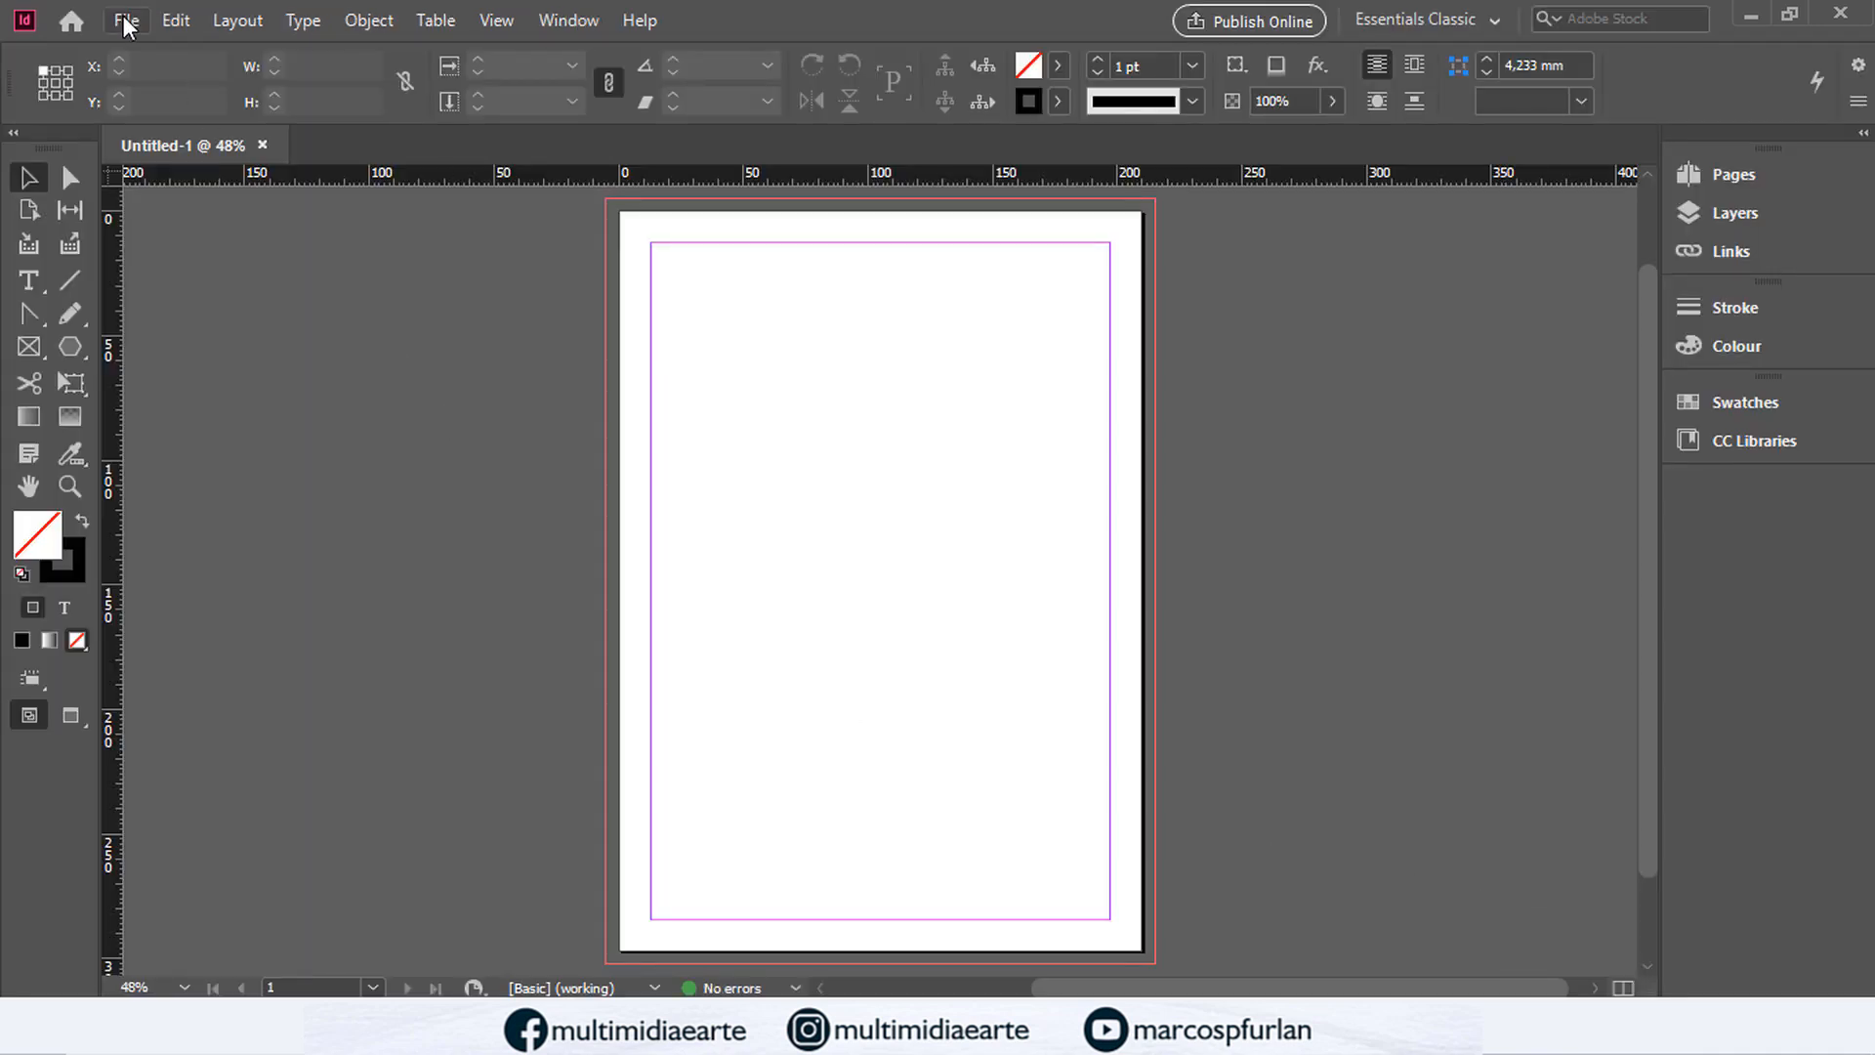
# Step: Review the new document's page size, margin and bleed settings in Document Setup without changing them
pyautogui.click(126, 20)
pyautogui.click(331, 716)
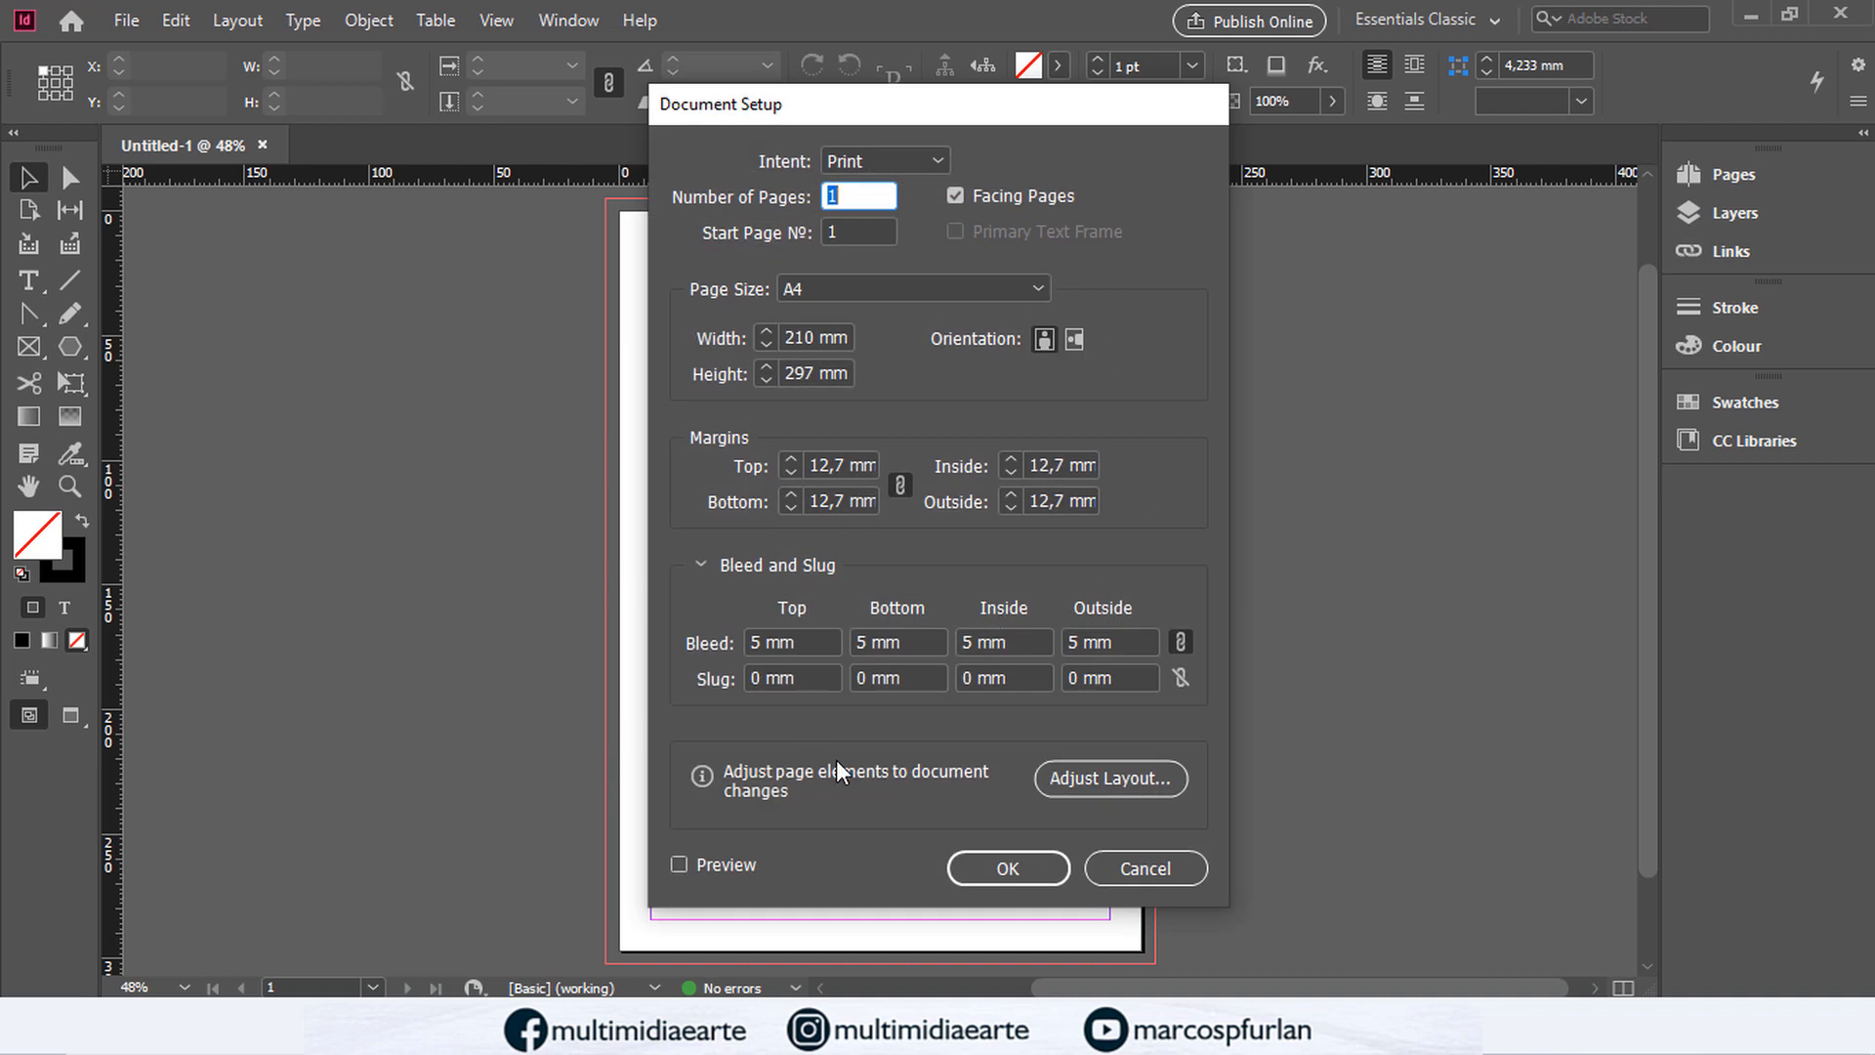
pyautogui.click(1130, 873)
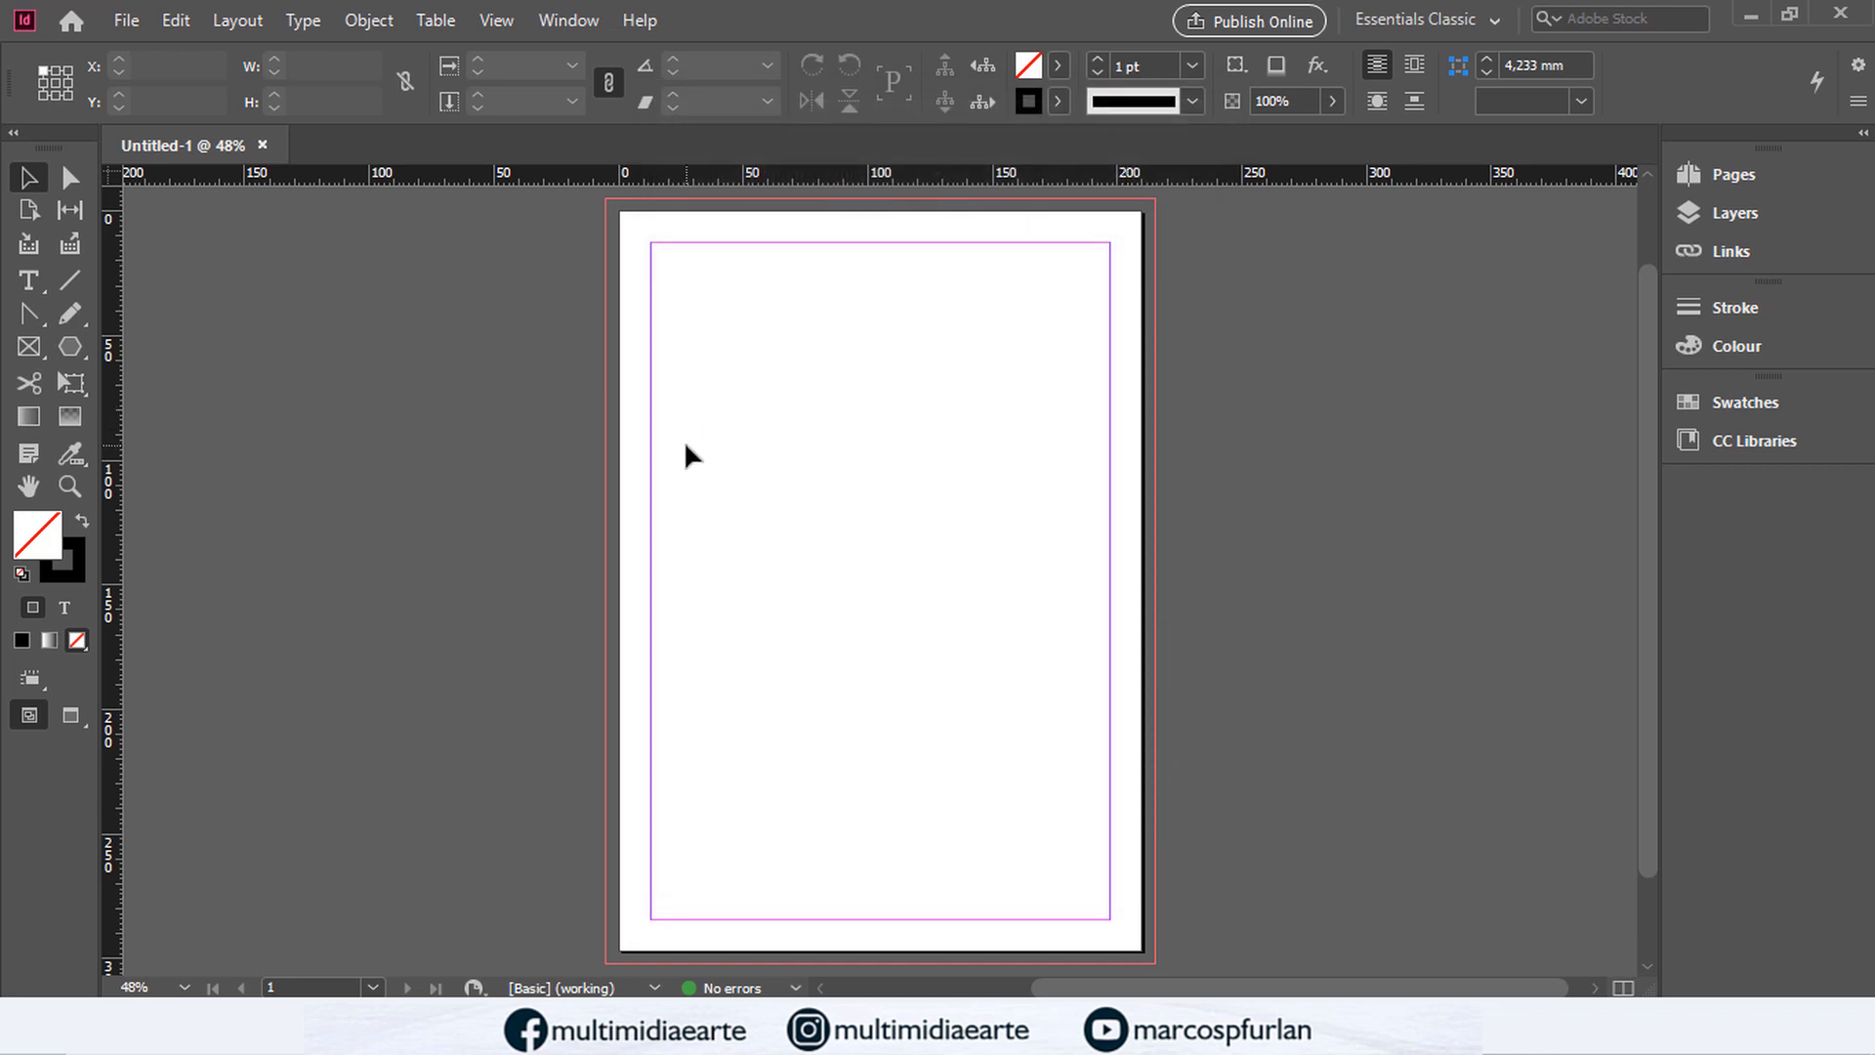
# Step: Switch to File Explorer and open midias.doc from the InDesign folder's textos subfolder in Word
pyautogui.click(855, 1031)
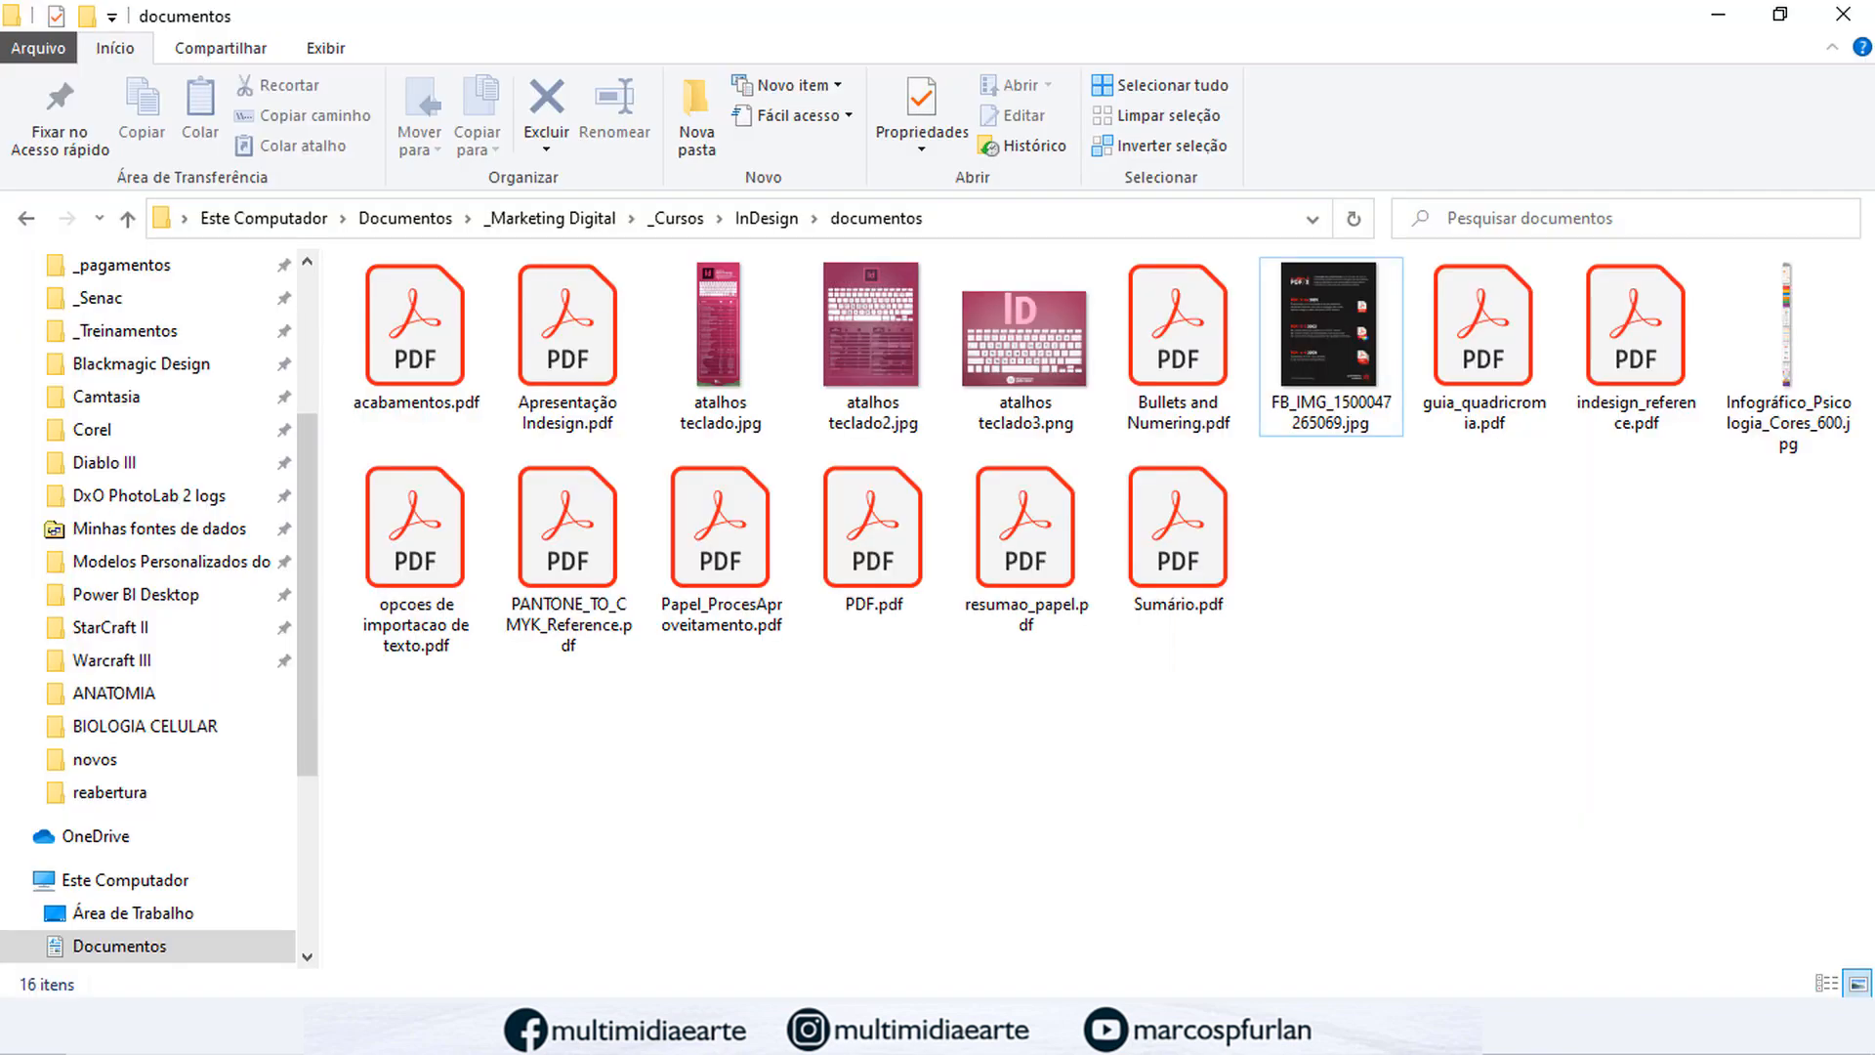
pyautogui.click(767, 217)
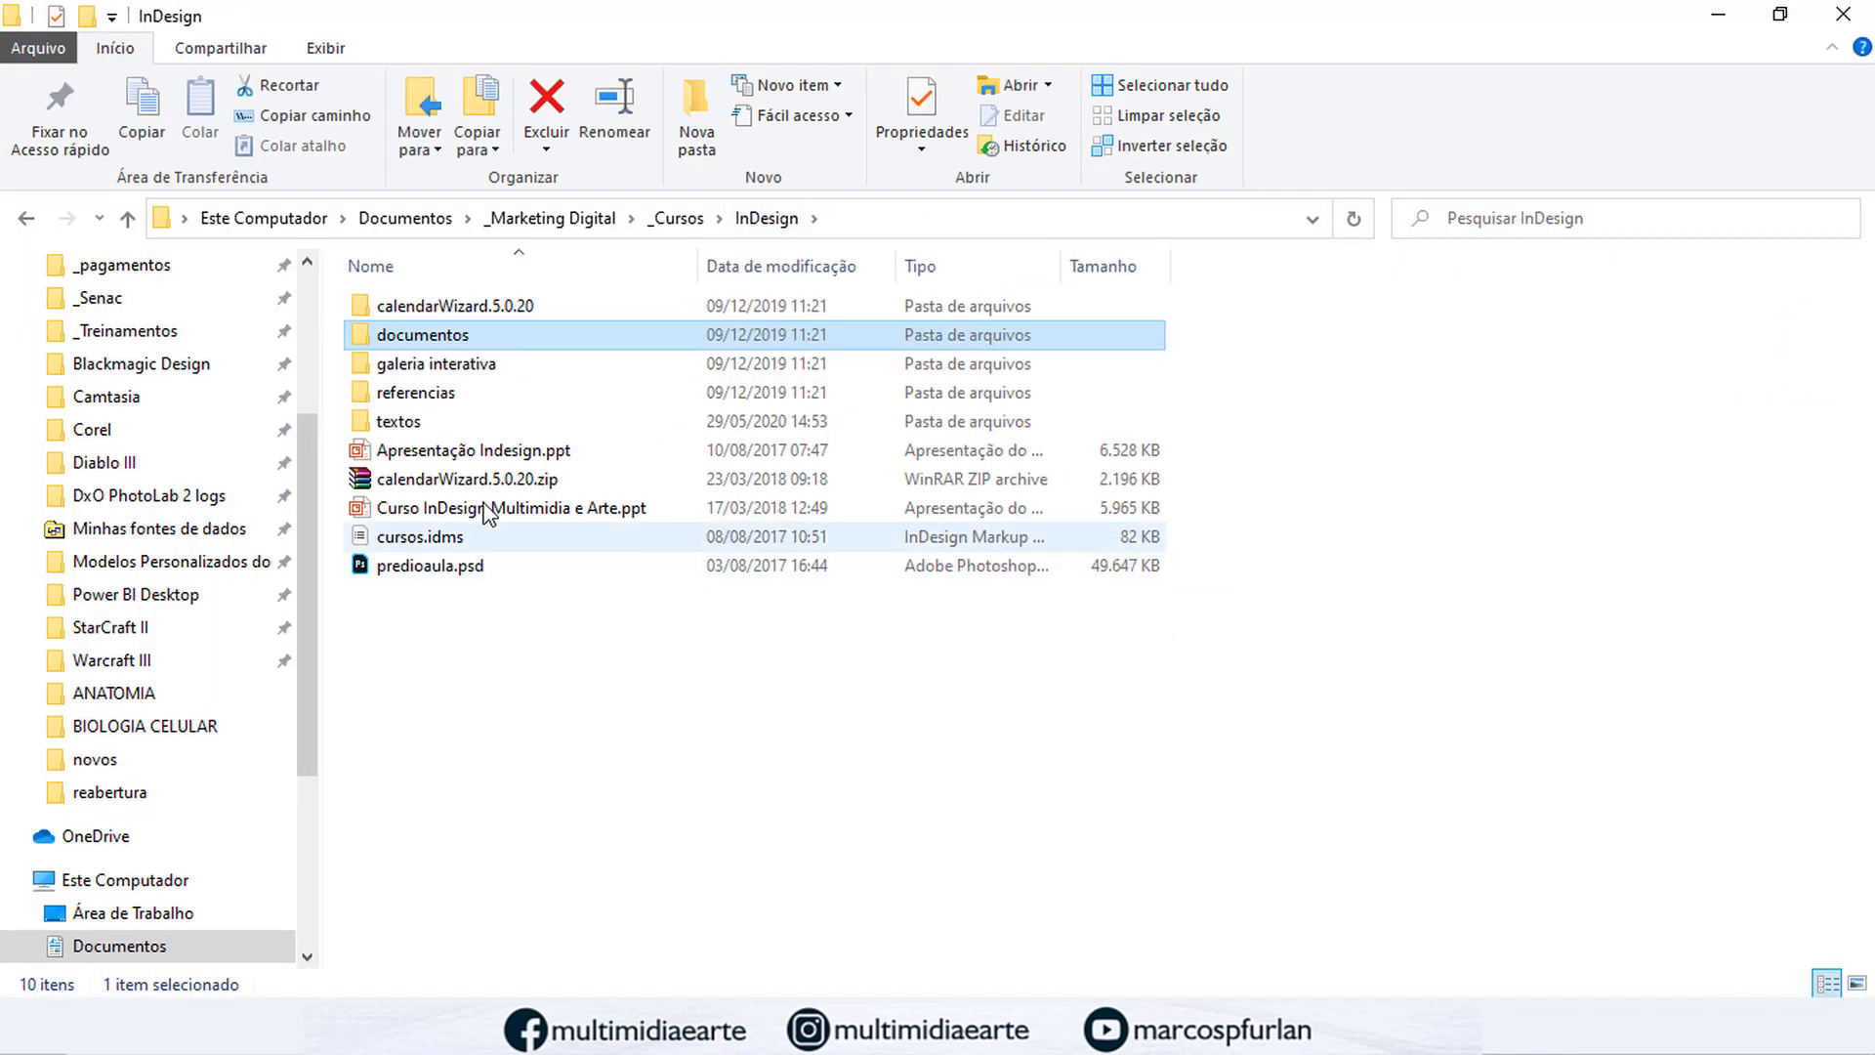
pyautogui.doubleClick(409, 423)
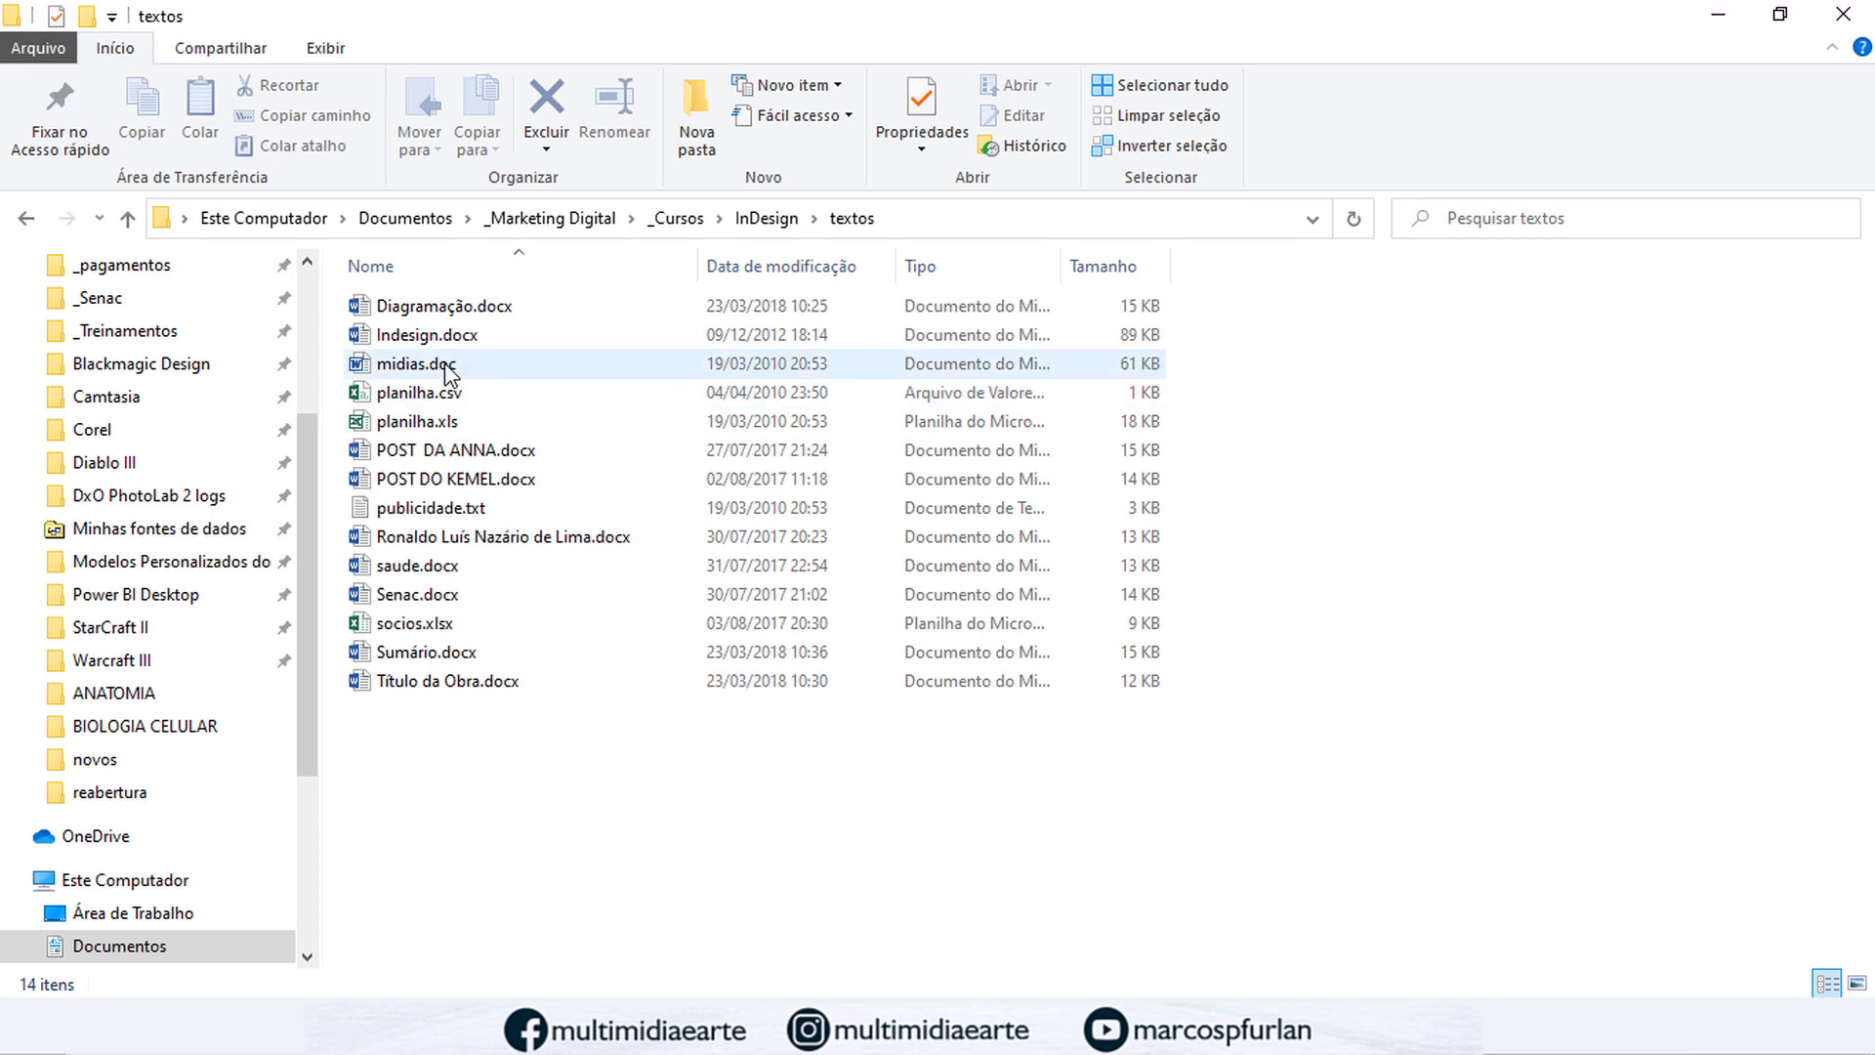
pyautogui.click(446, 364)
pyautogui.doubleClick(443, 363)
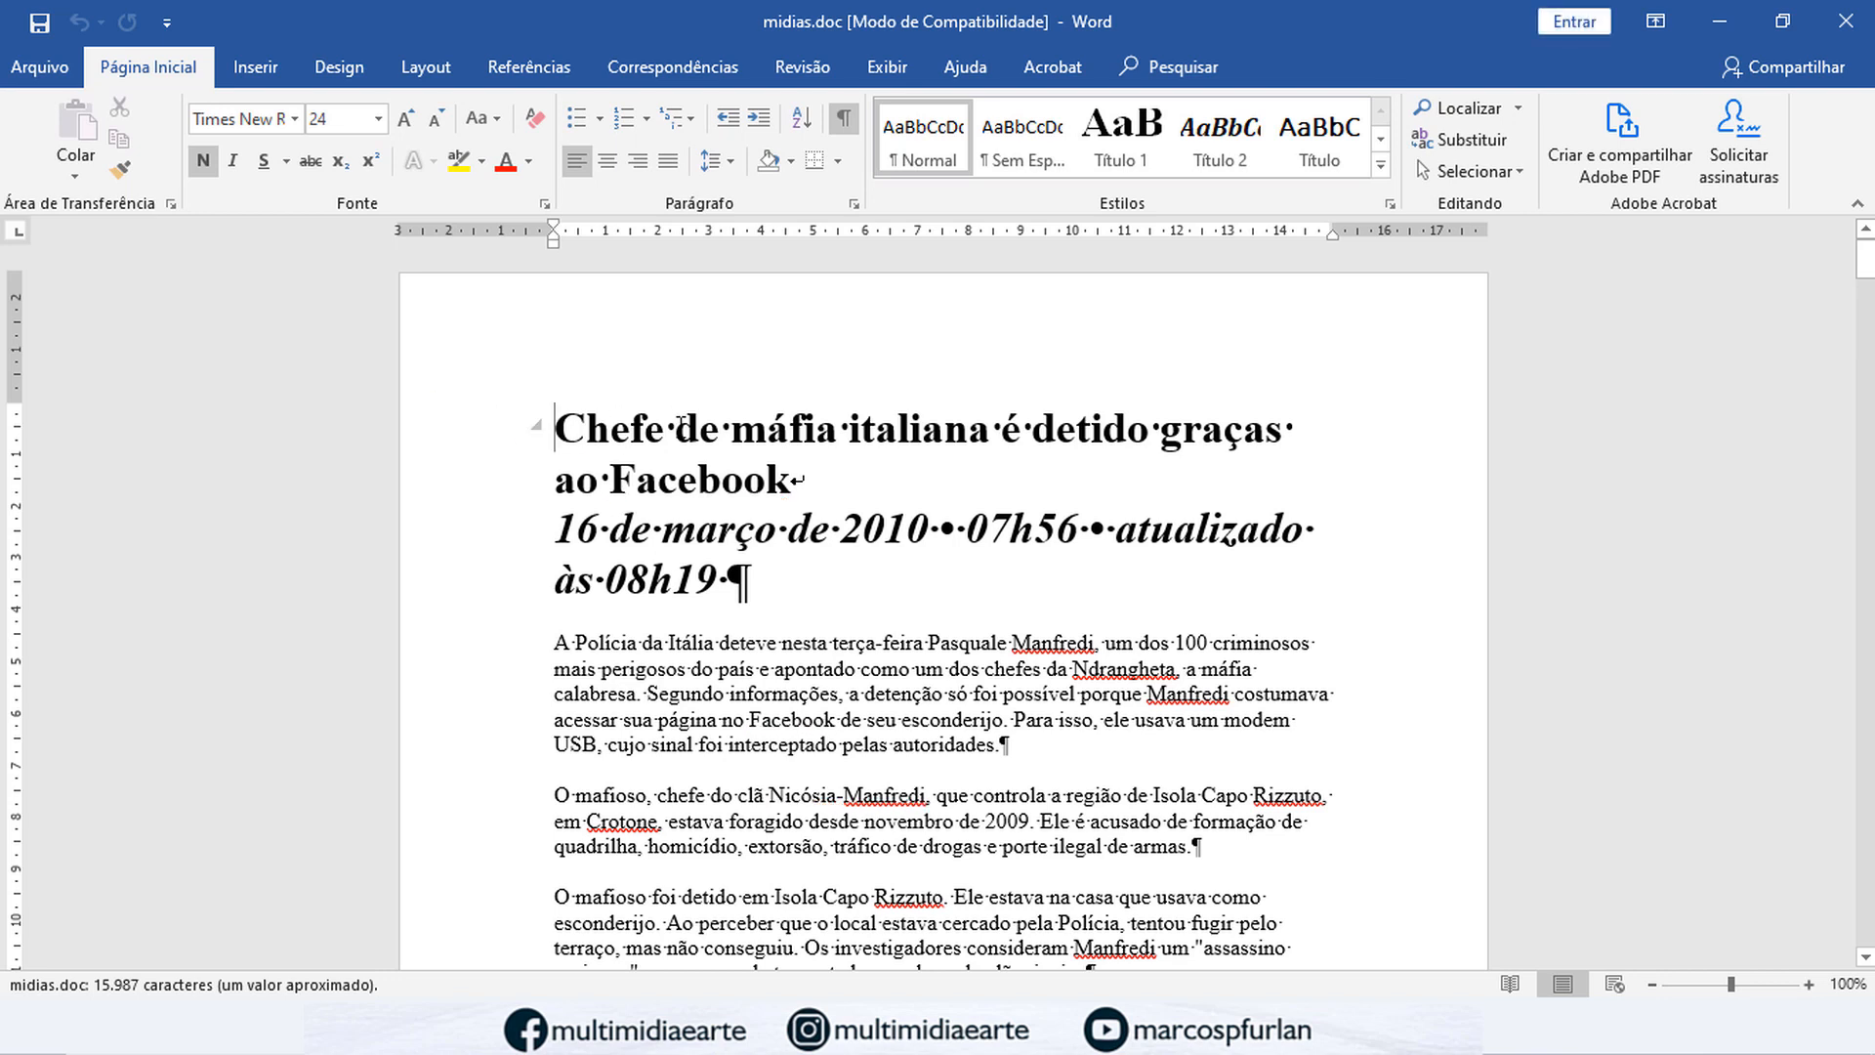
# Step: Examine the headings, body text formatting and page count of midias.doc, and close Word
pyautogui.moveTo(676, 427); pyautogui.dragTo(884, 430)
pyautogui.click(883, 428)
pyautogui.press('Down')
pyautogui.press('Down')
pyautogui.click(879, 744)
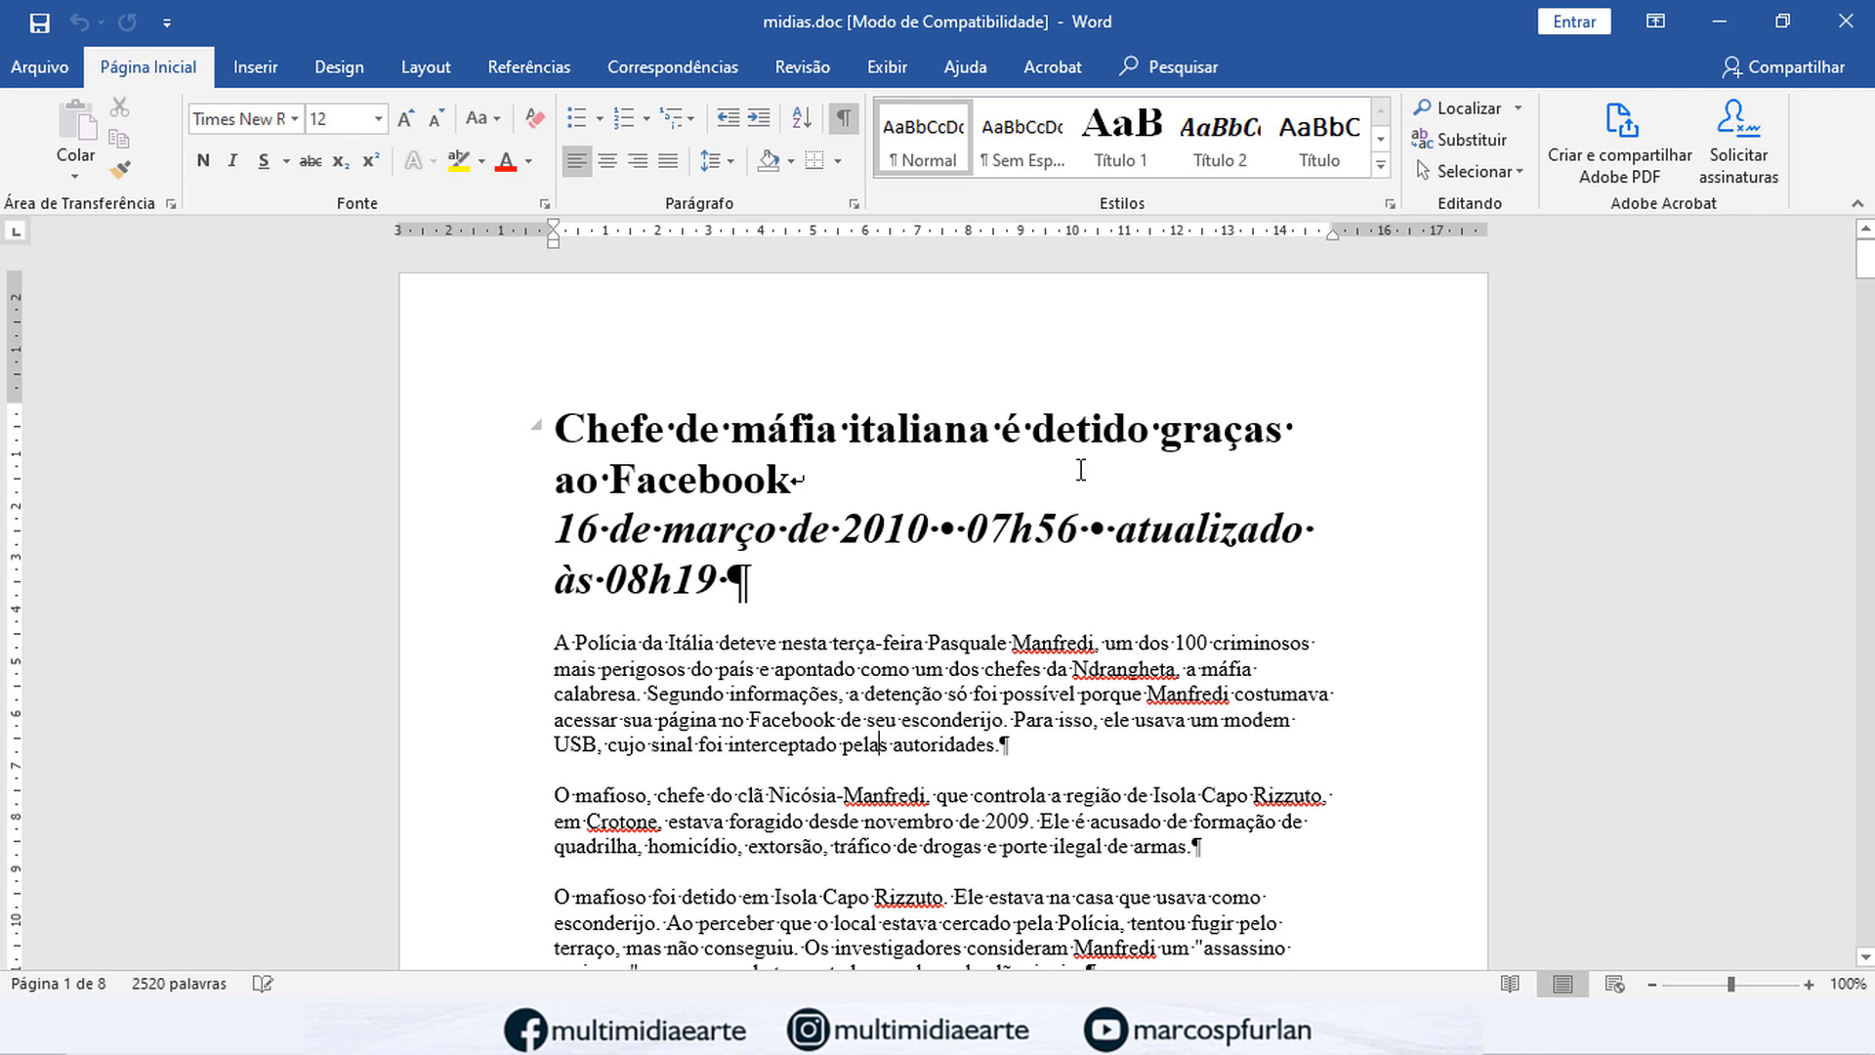
pyautogui.scroll(-3, 17, 862)
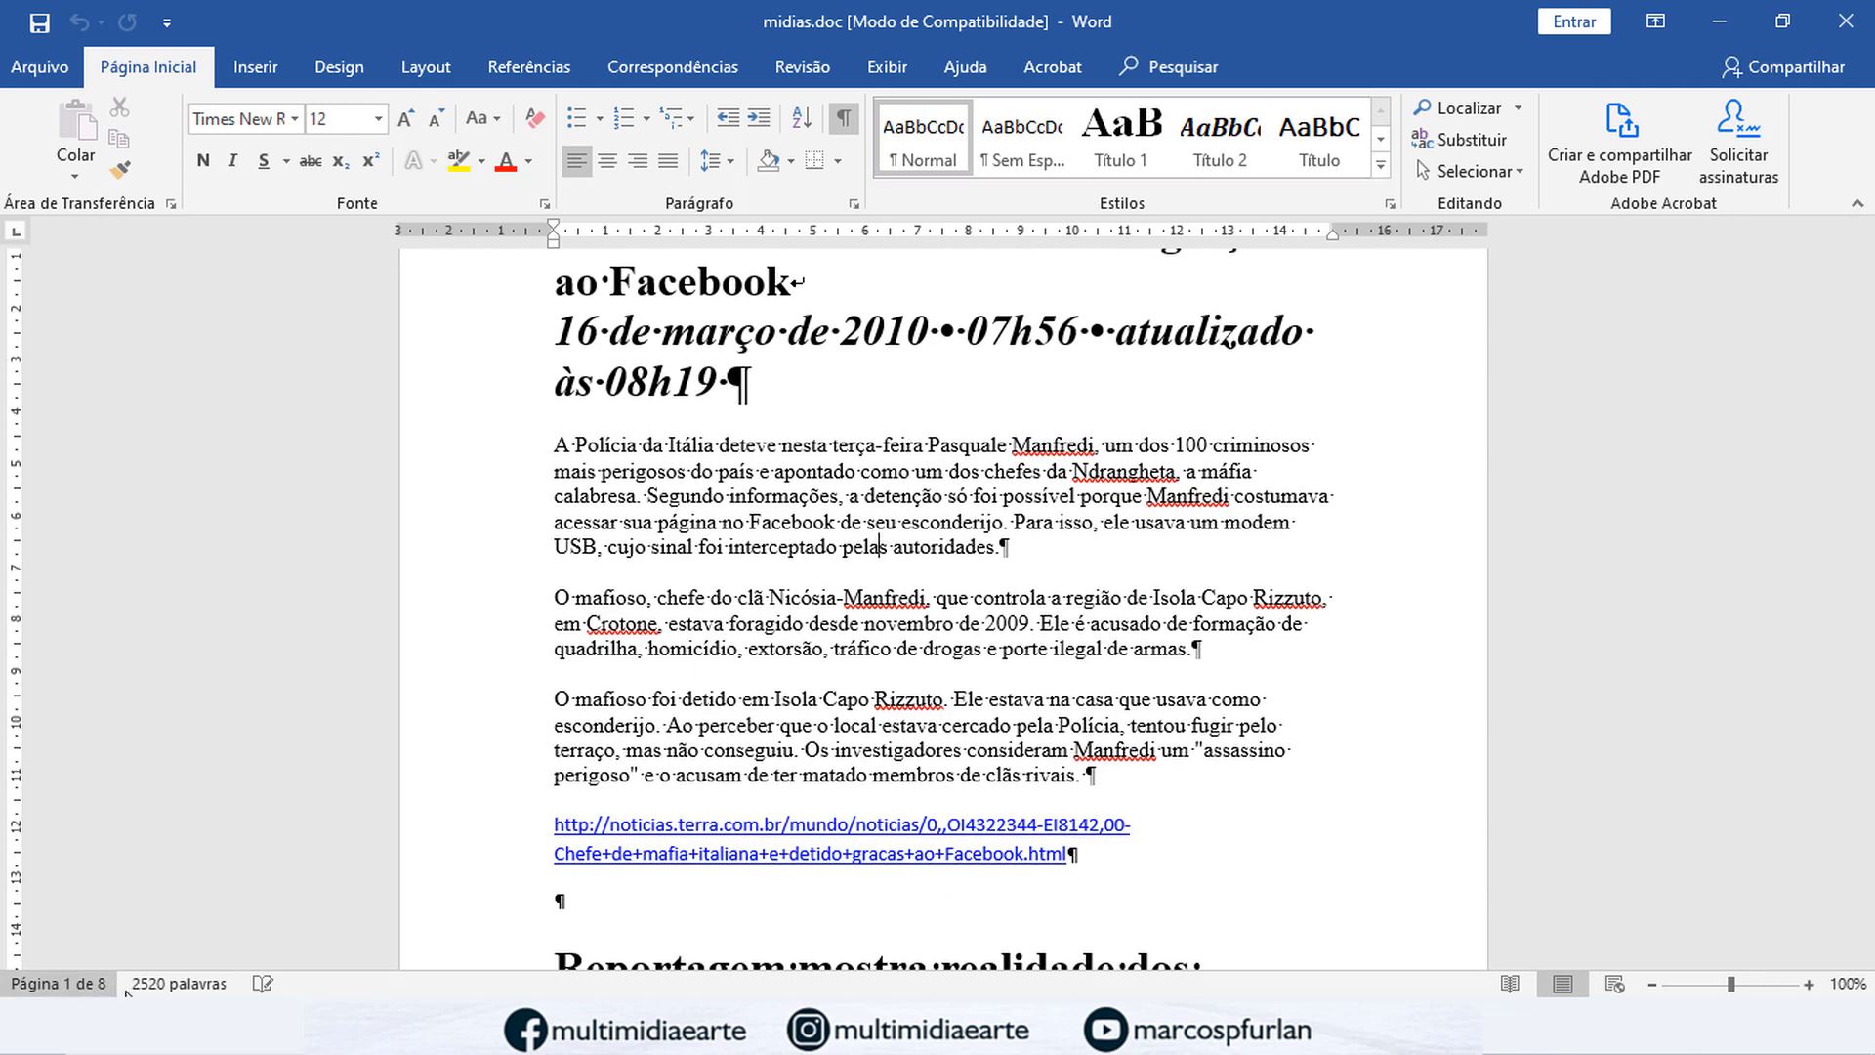
pyautogui.click(1844, 25)
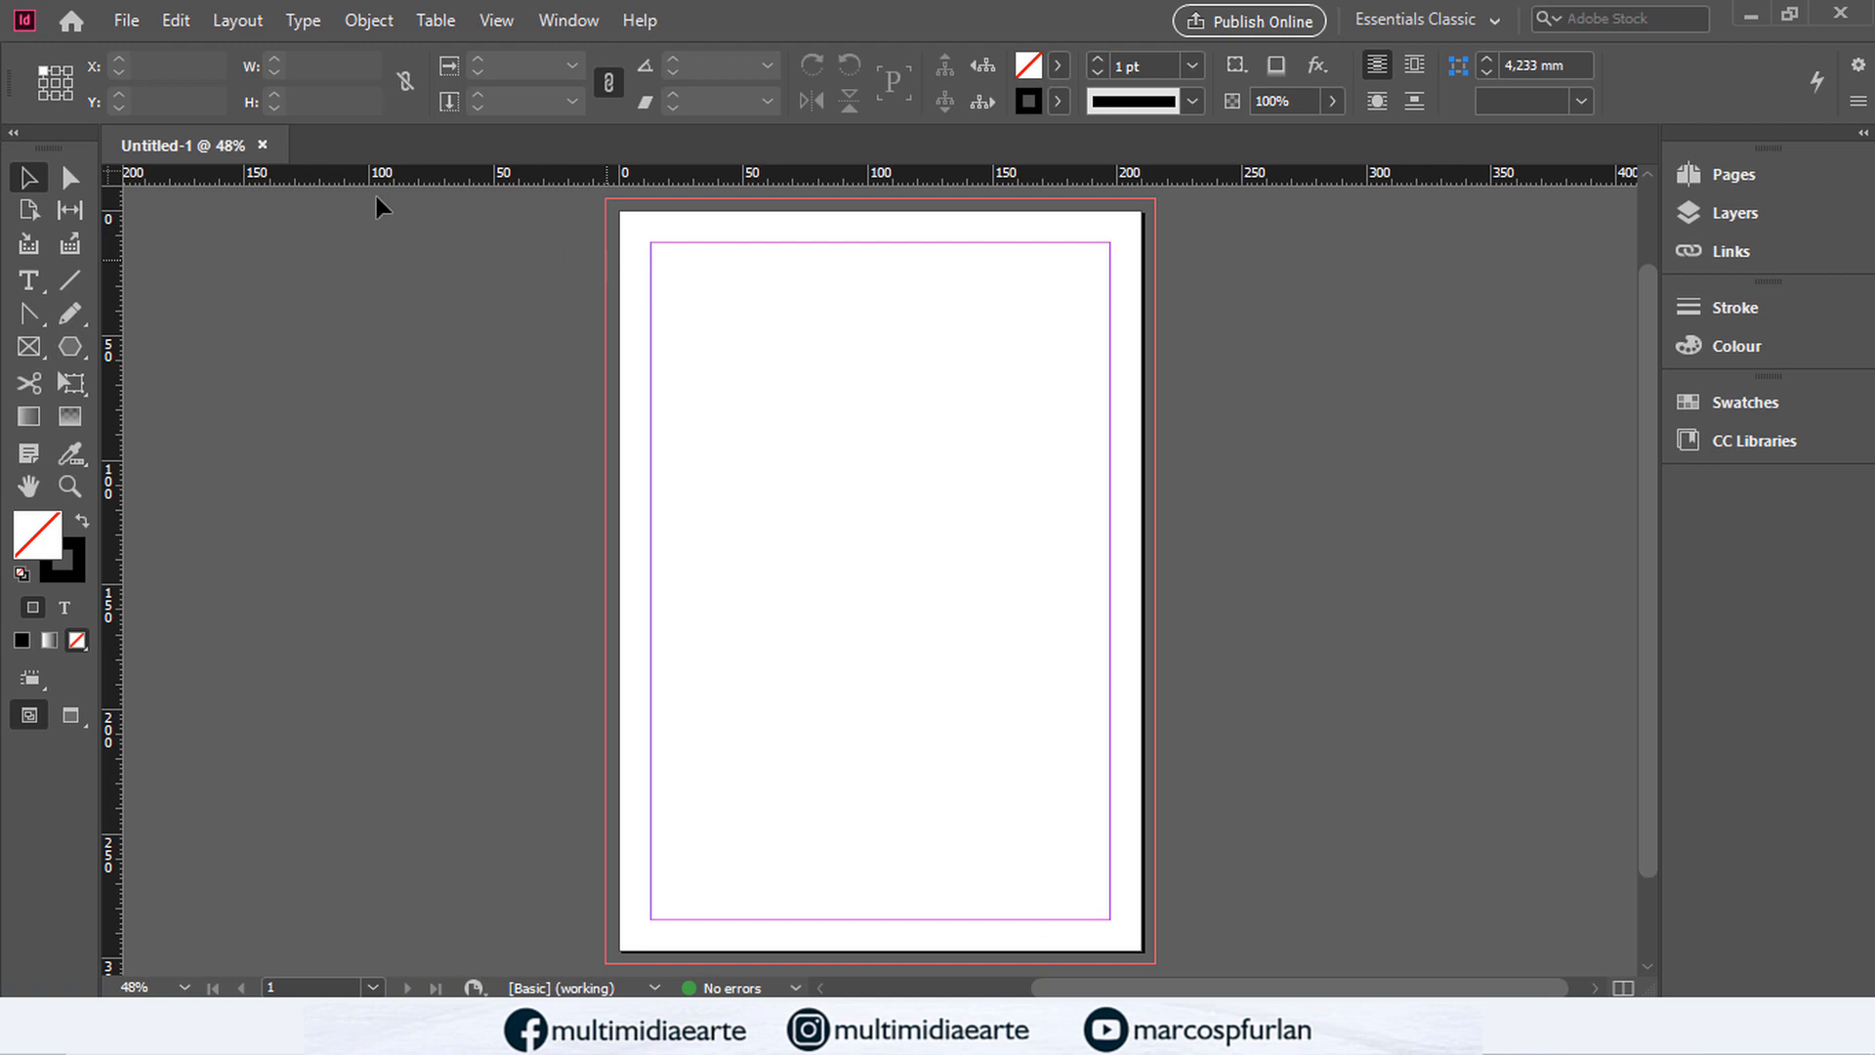
# Step: Start placing midias.doc from the textos folder with Show Import Options enabled
pyautogui.click(131, 24)
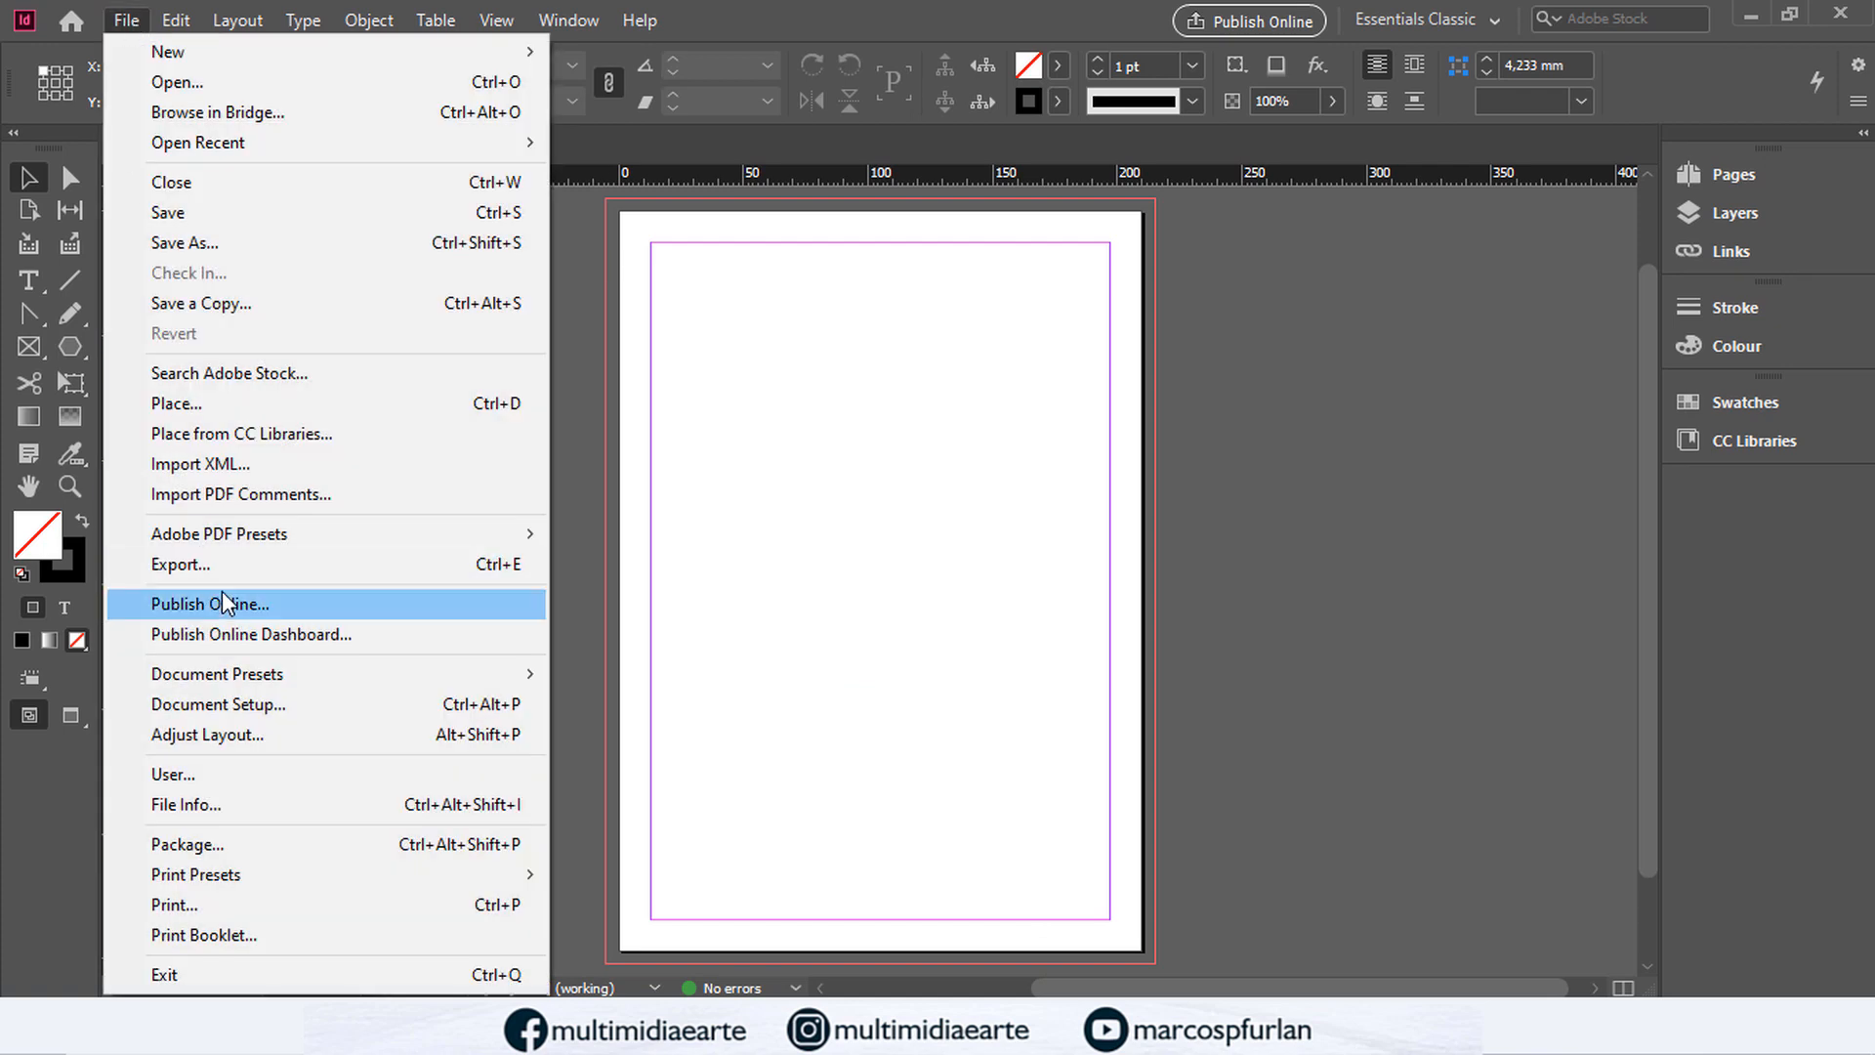
pyautogui.click(249, 406)
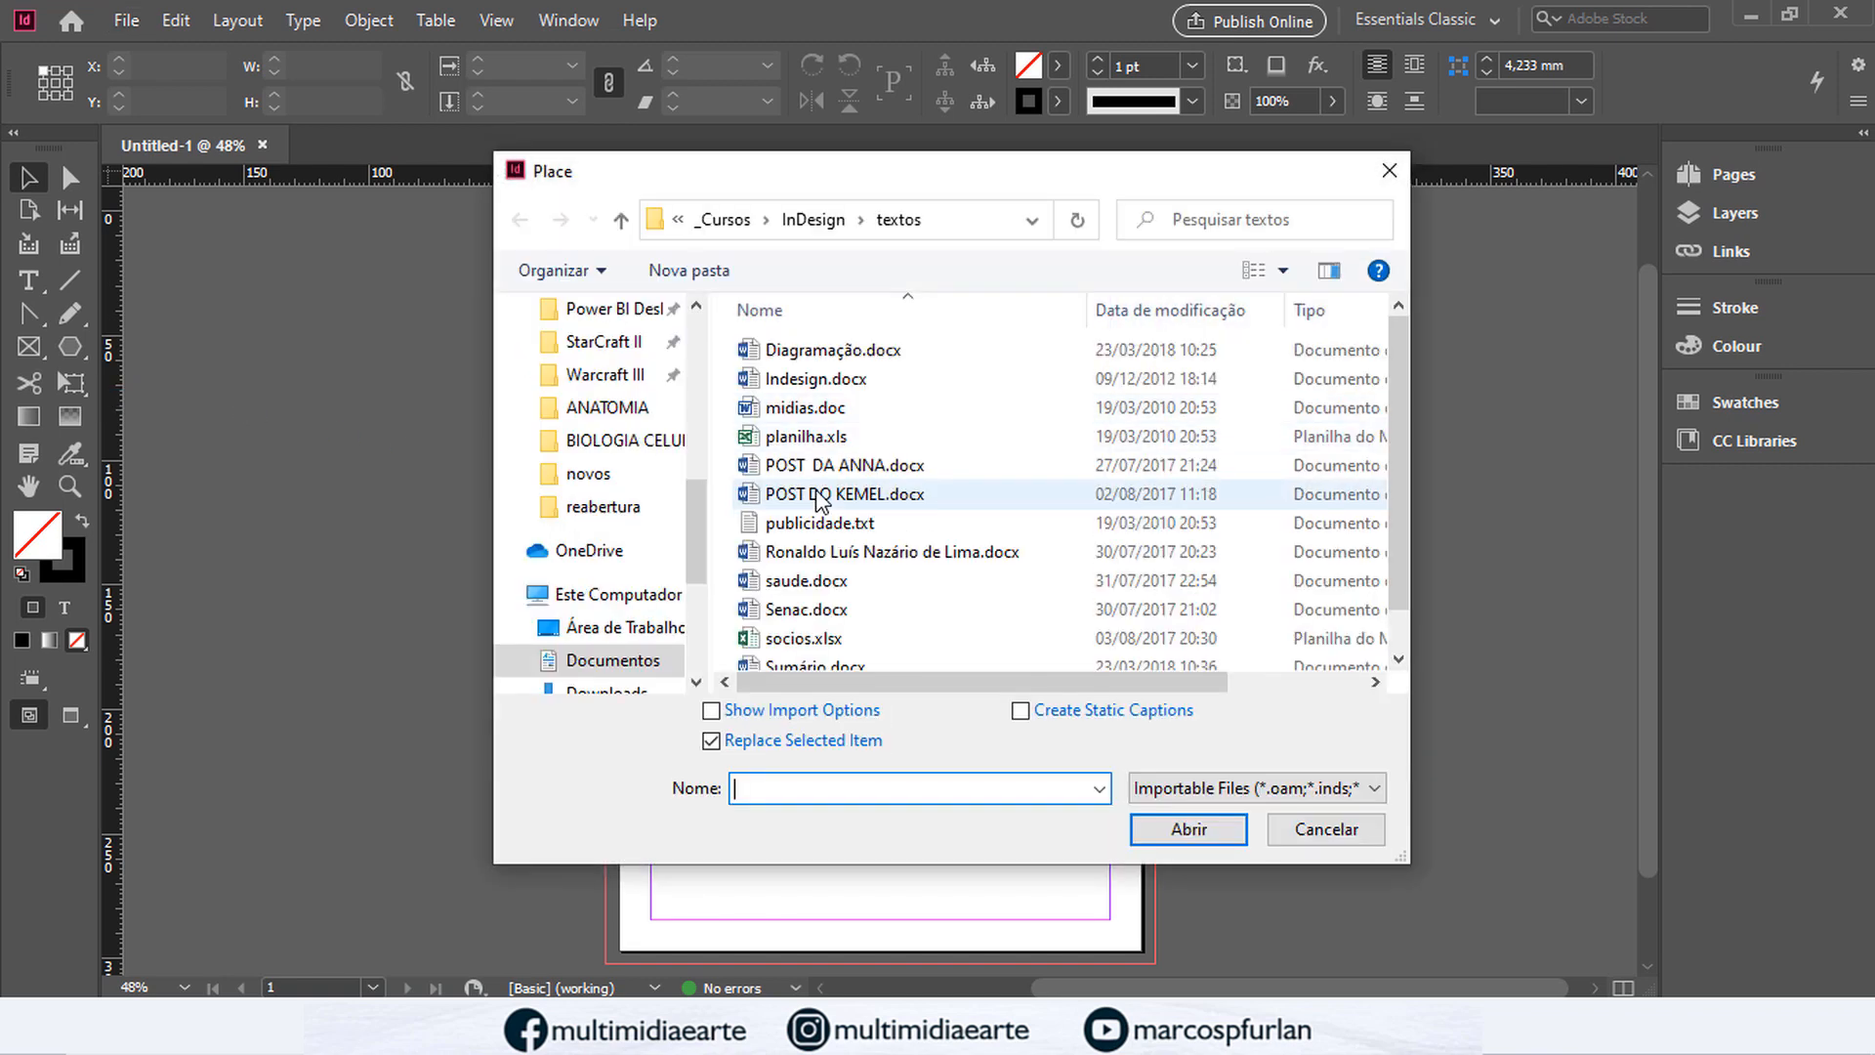
pyautogui.click(818, 414)
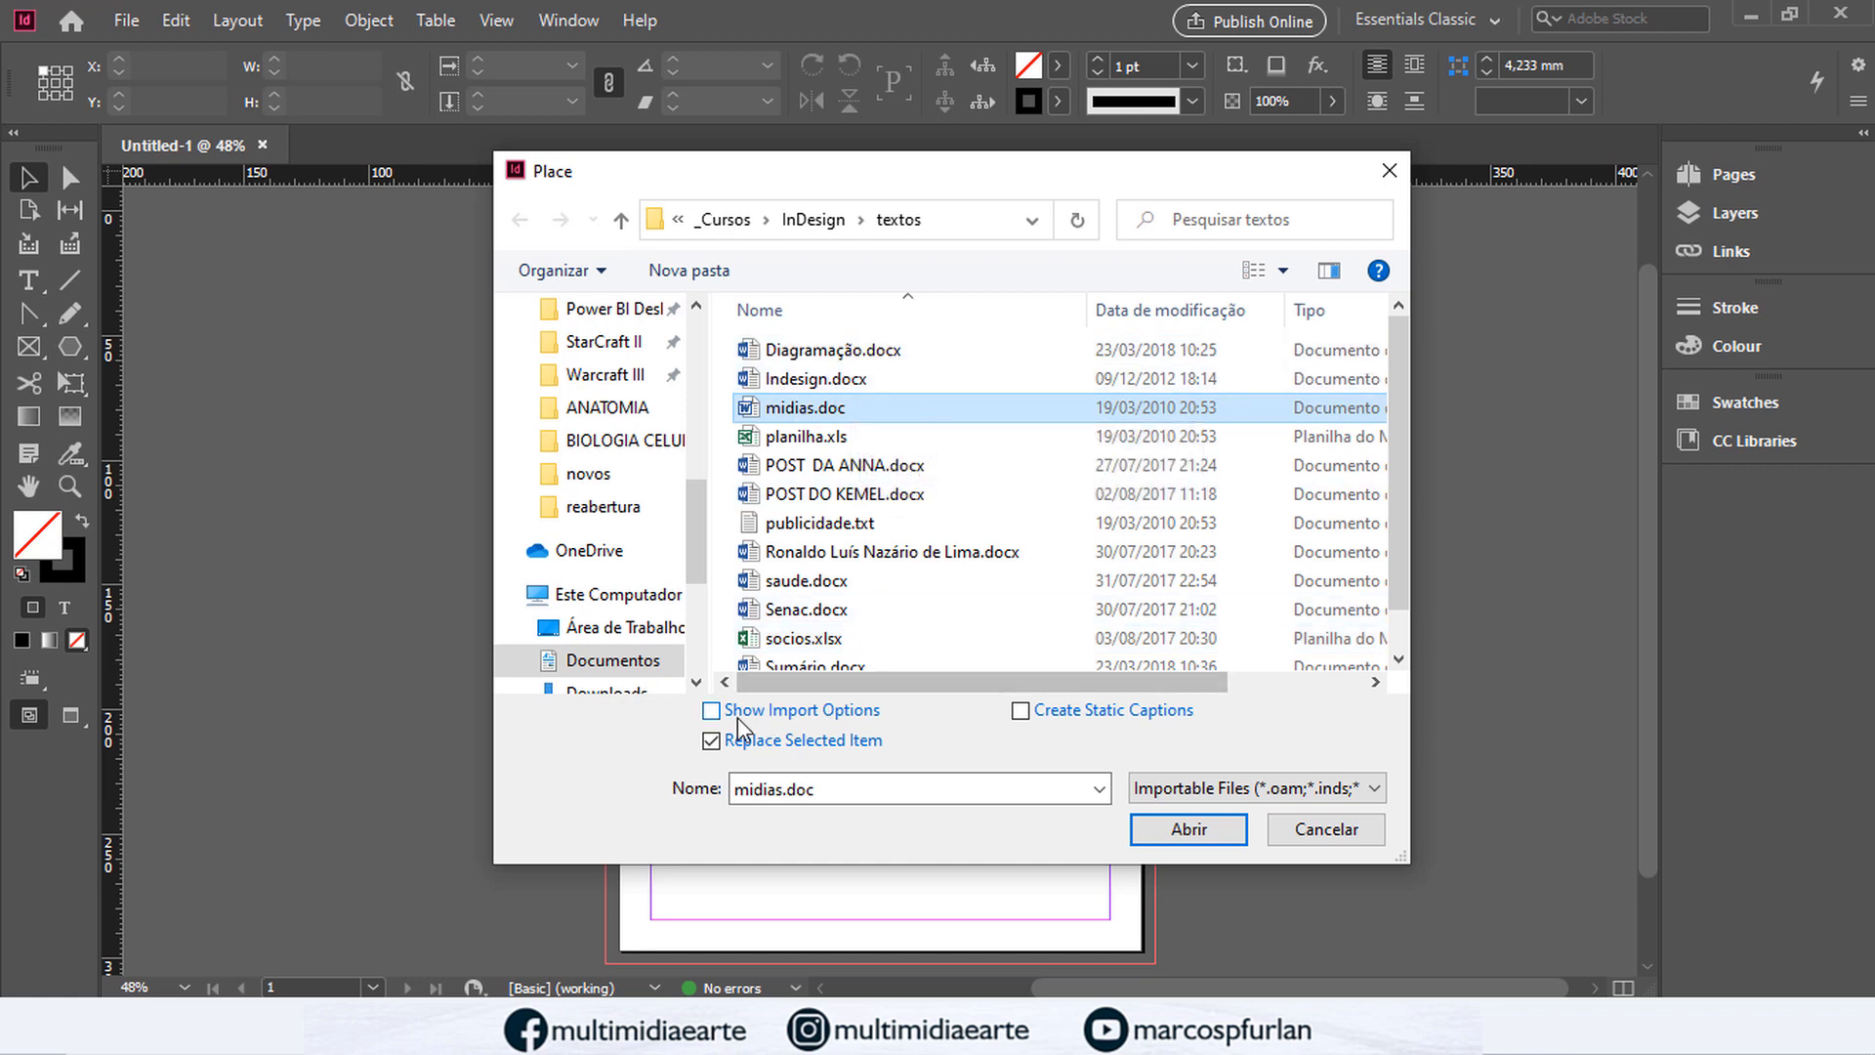
pyautogui.click(835, 711)
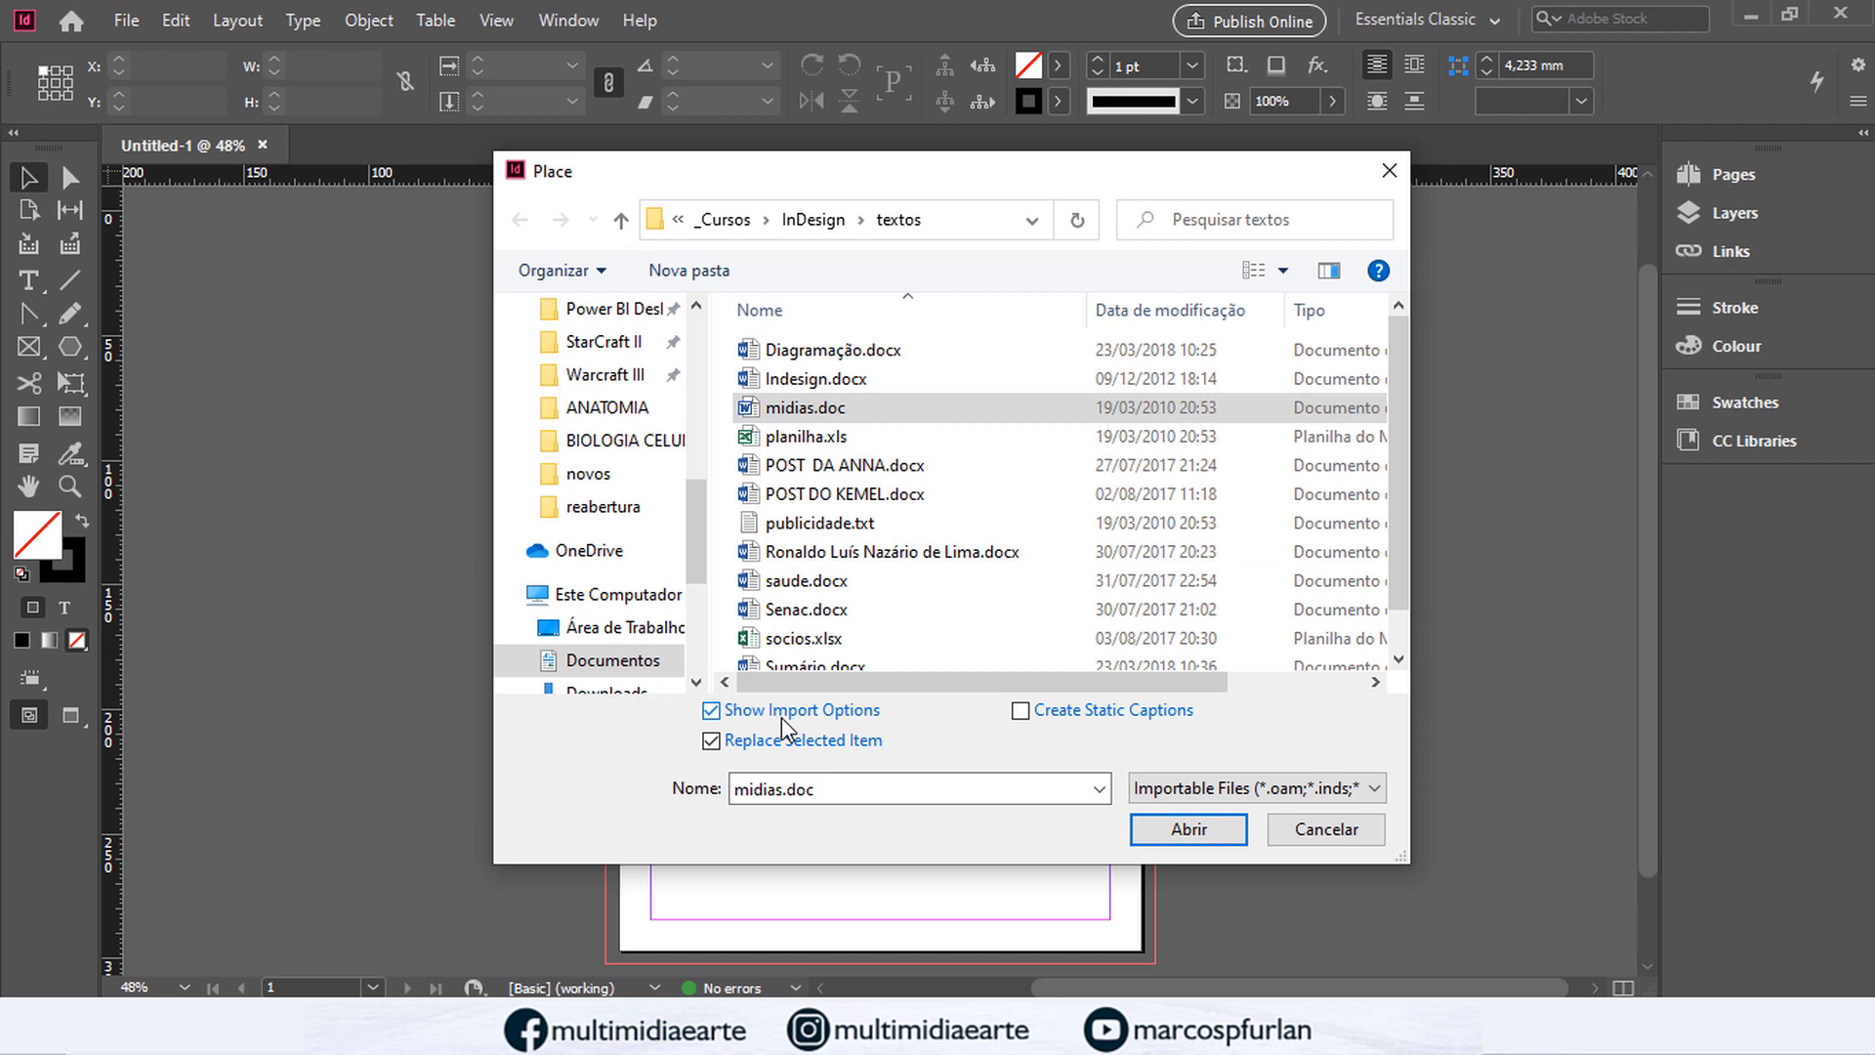
pyautogui.click(1182, 828)
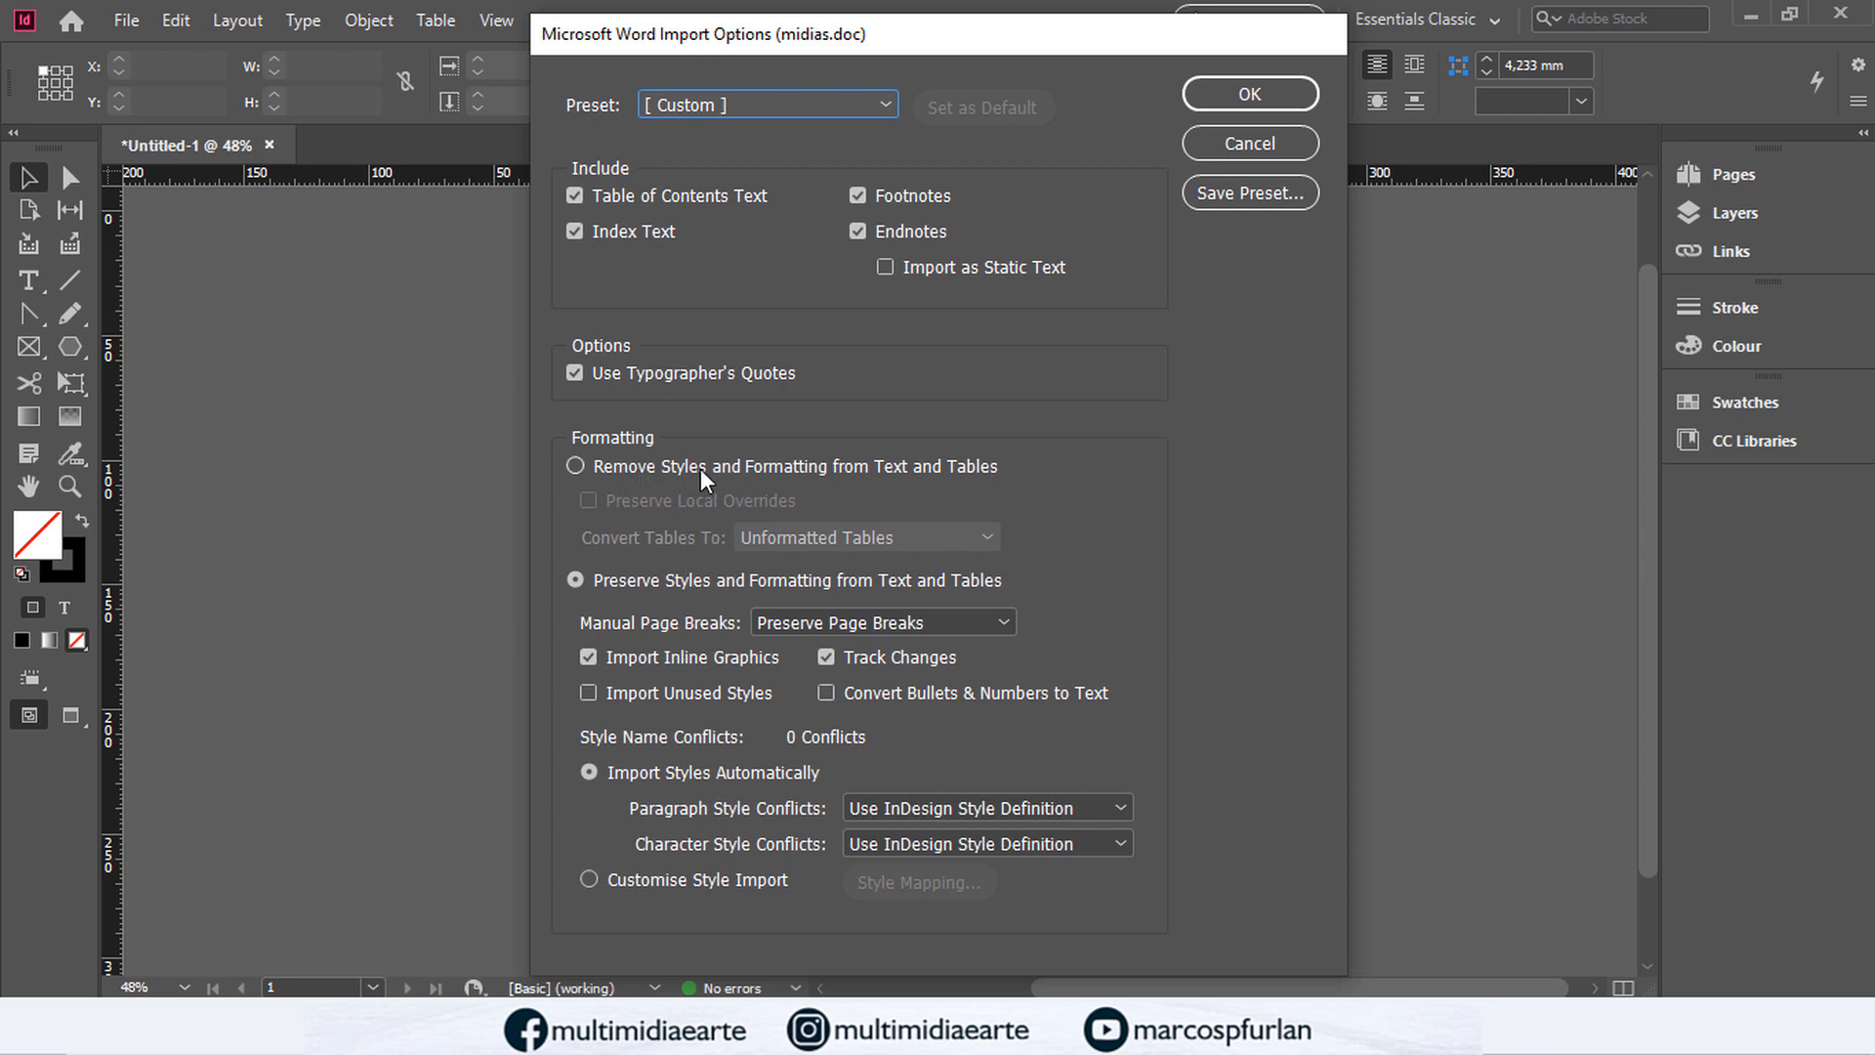
pyautogui.click(770, 467)
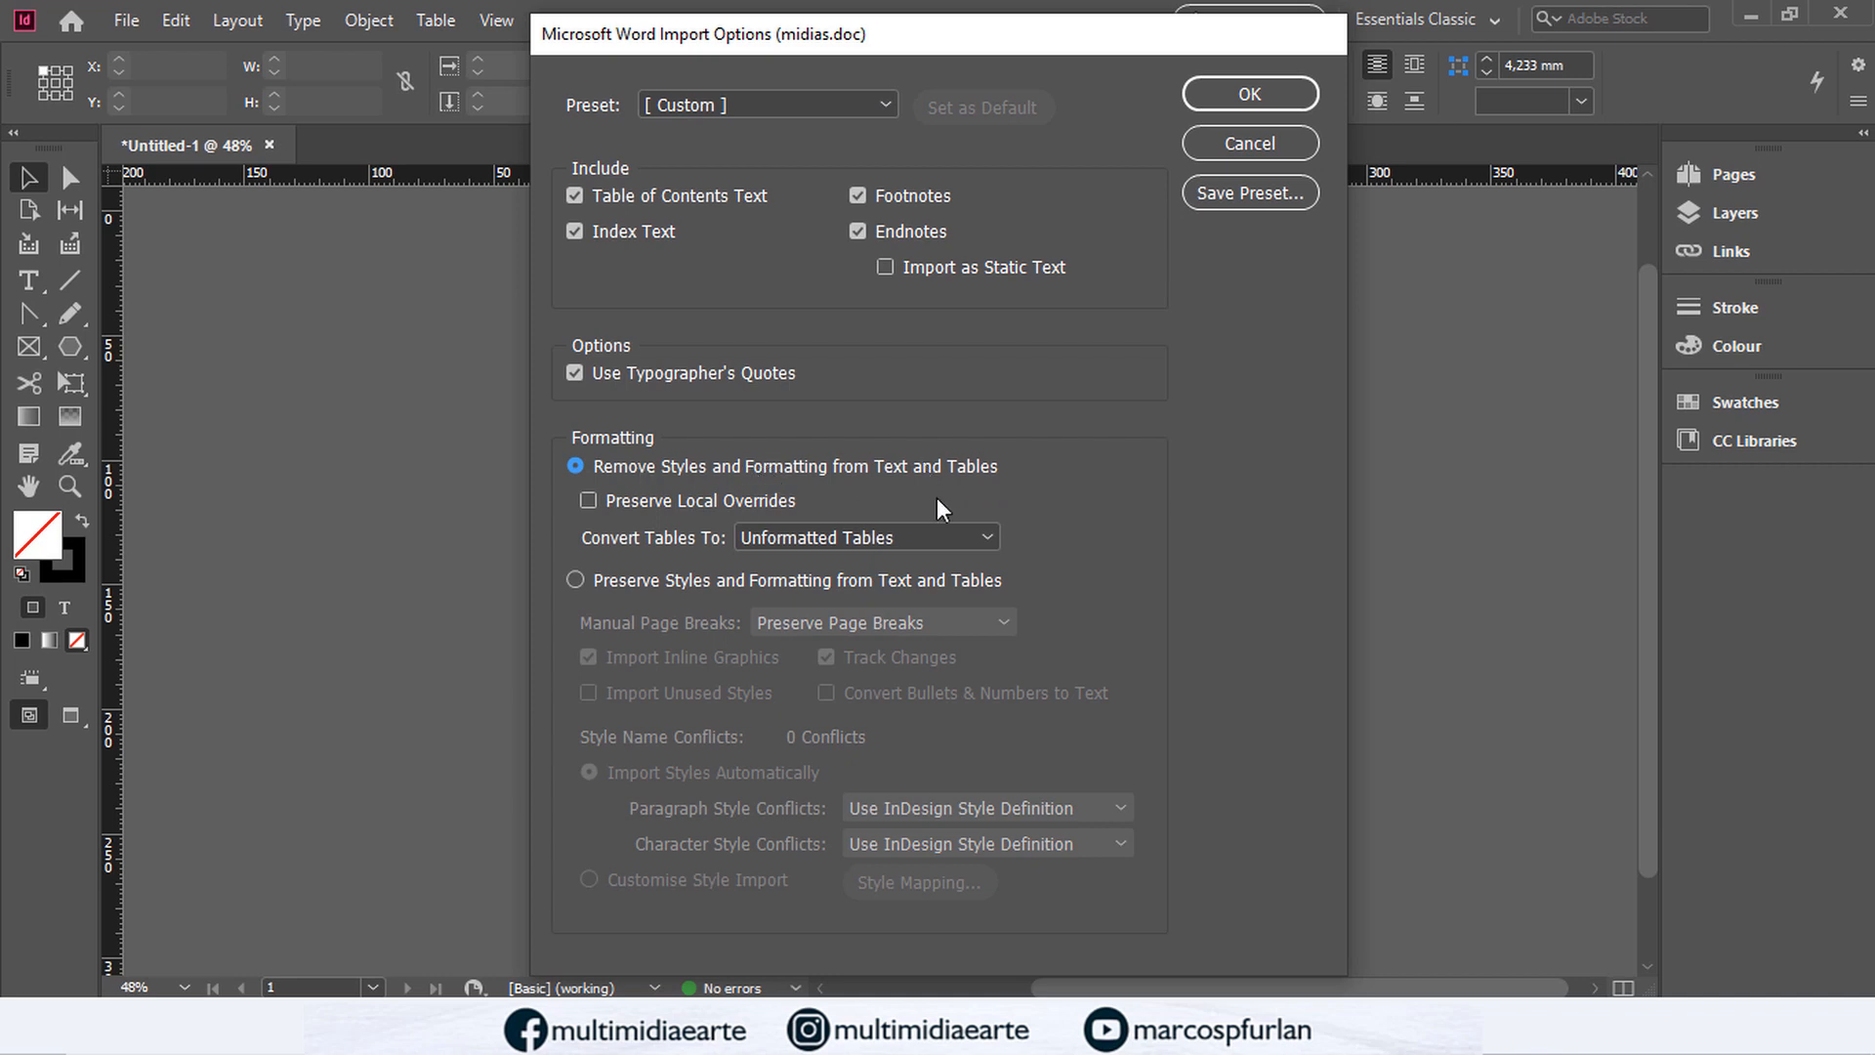
pyautogui.click(949, 536)
pyautogui.click(949, 536)
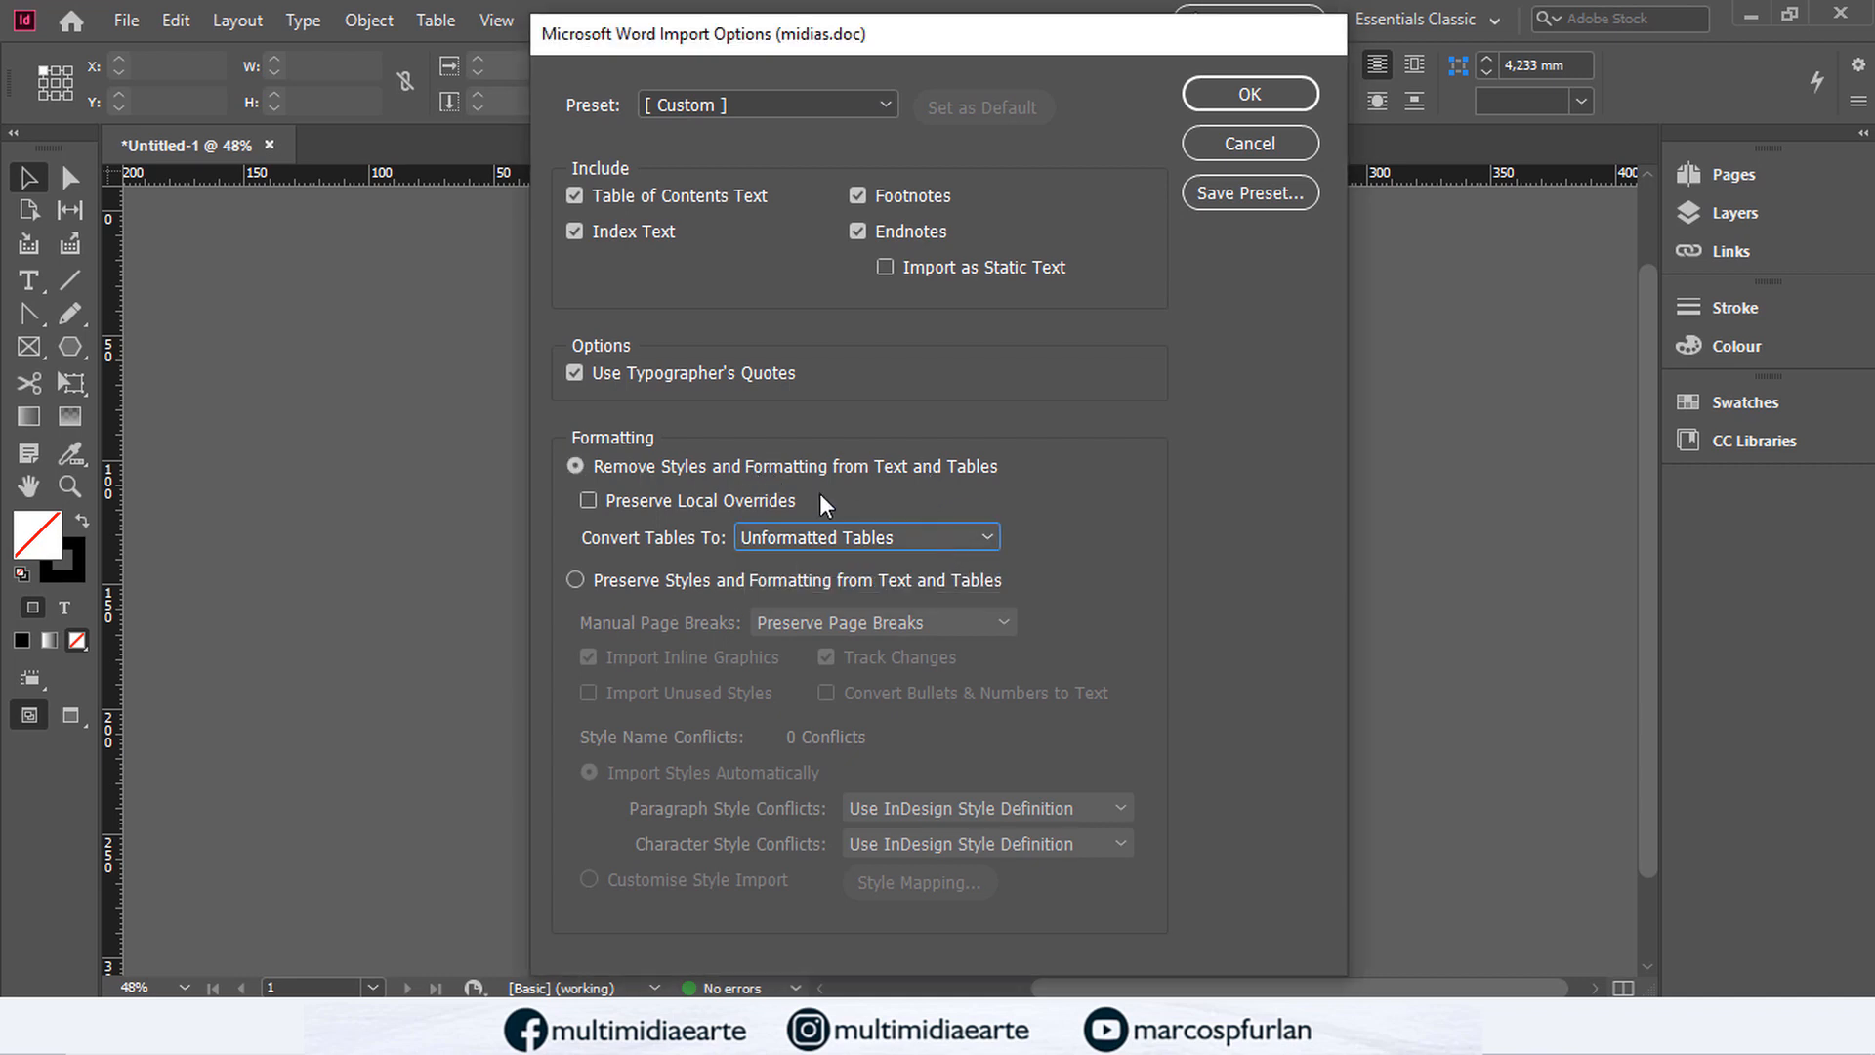
pyautogui.click(705, 467)
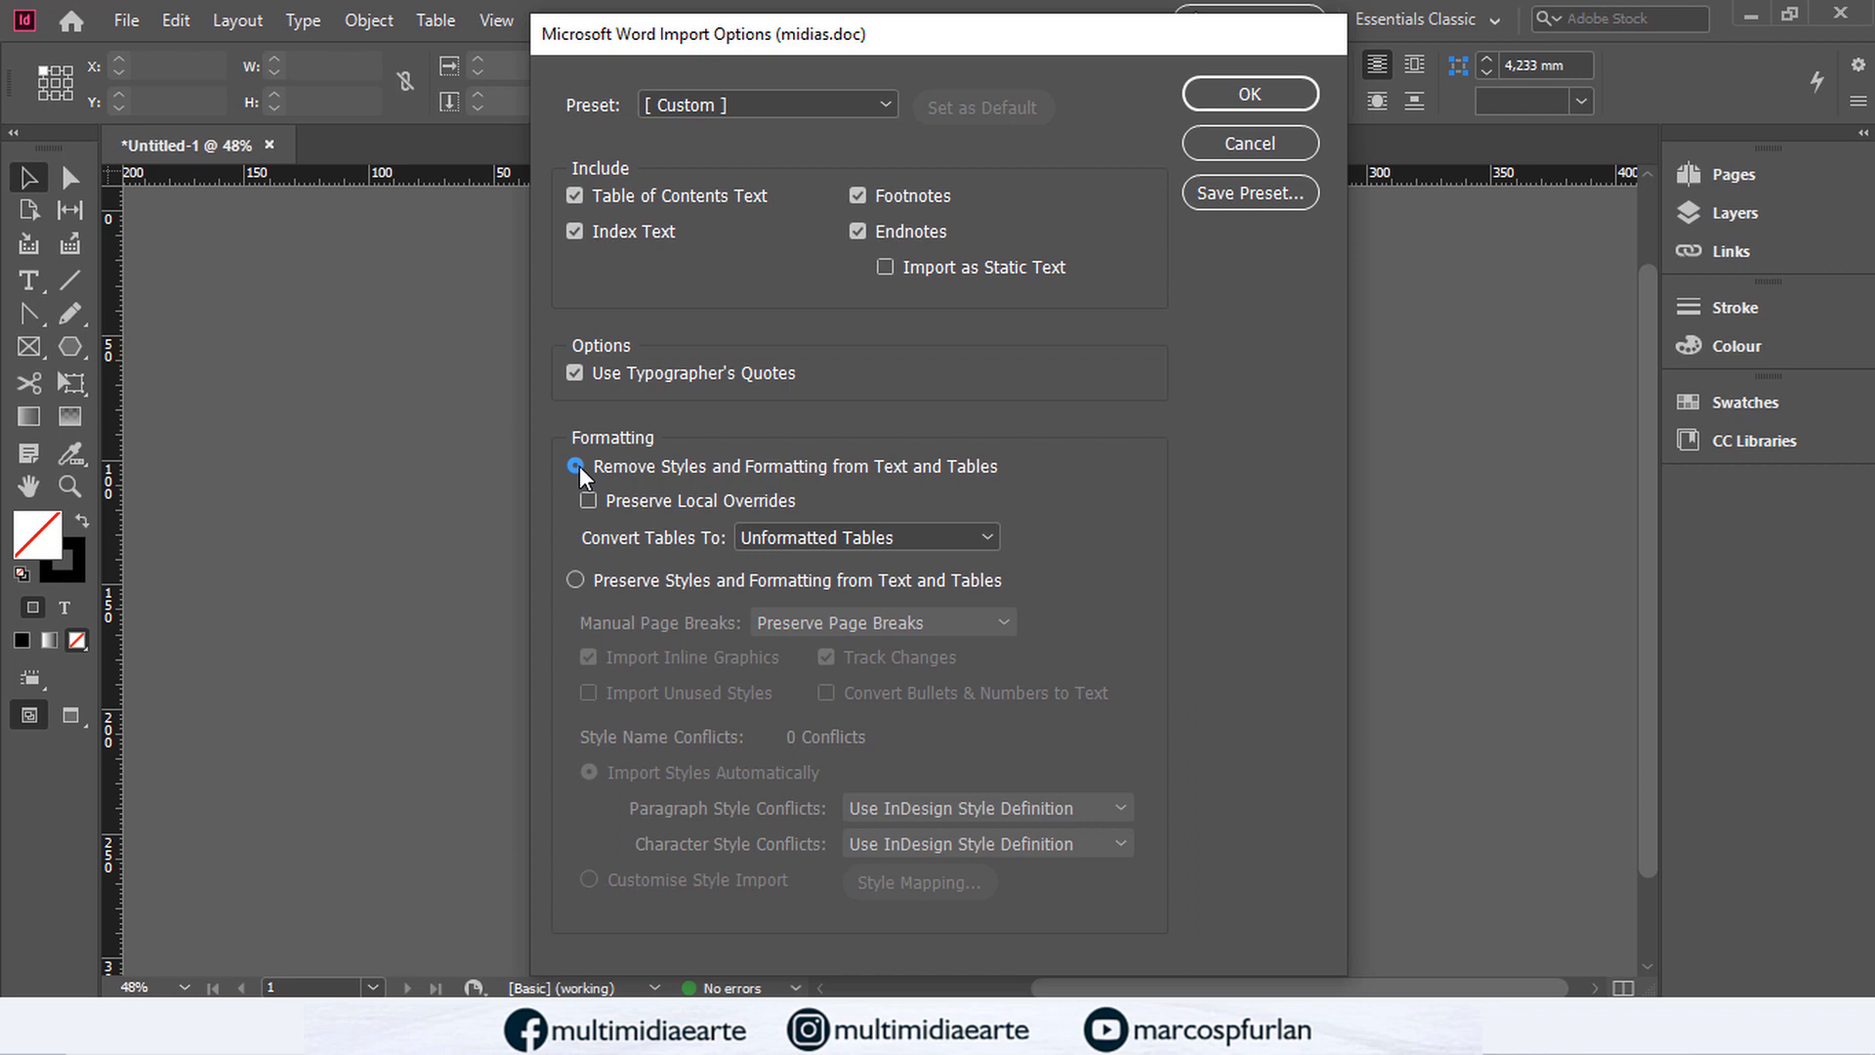
# Step: Import the Word text with styles and formatting preserved and place it from the upper-left margin corner of page 1
pyautogui.click(577, 578)
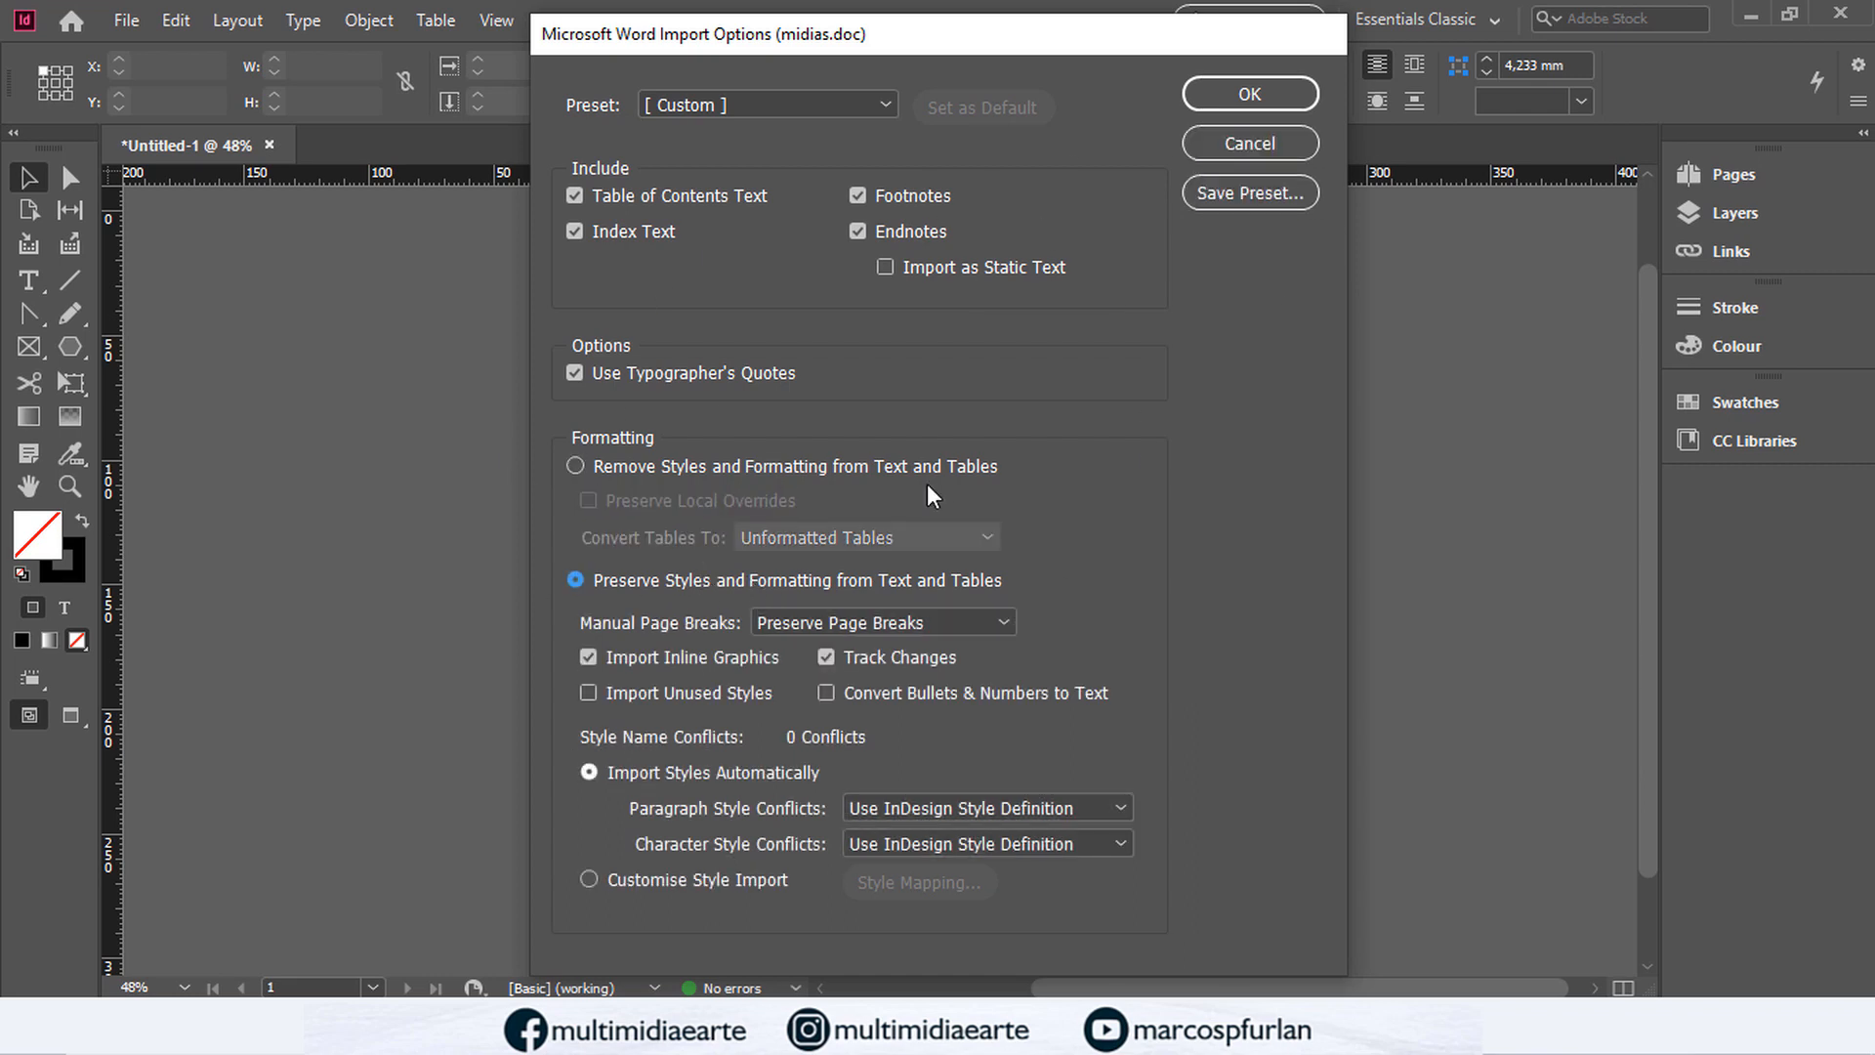
pyautogui.click(1221, 94)
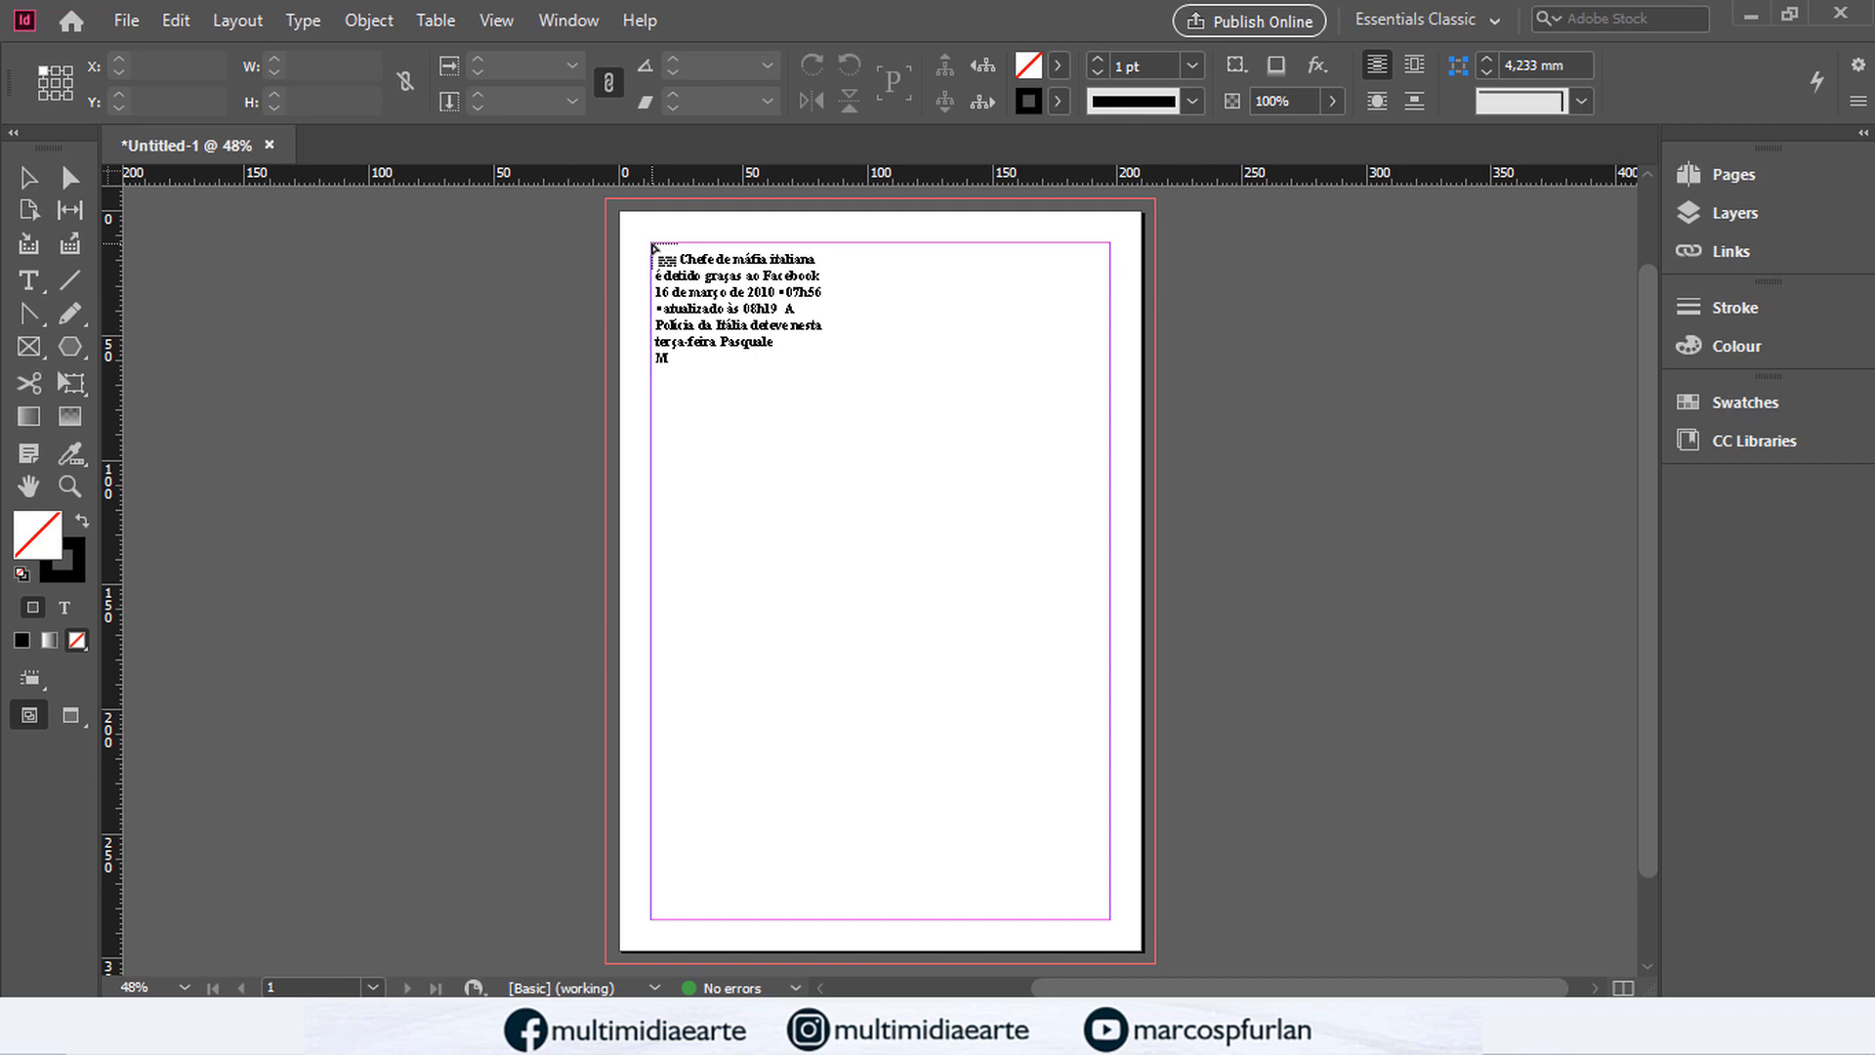
pyautogui.click(653, 246)
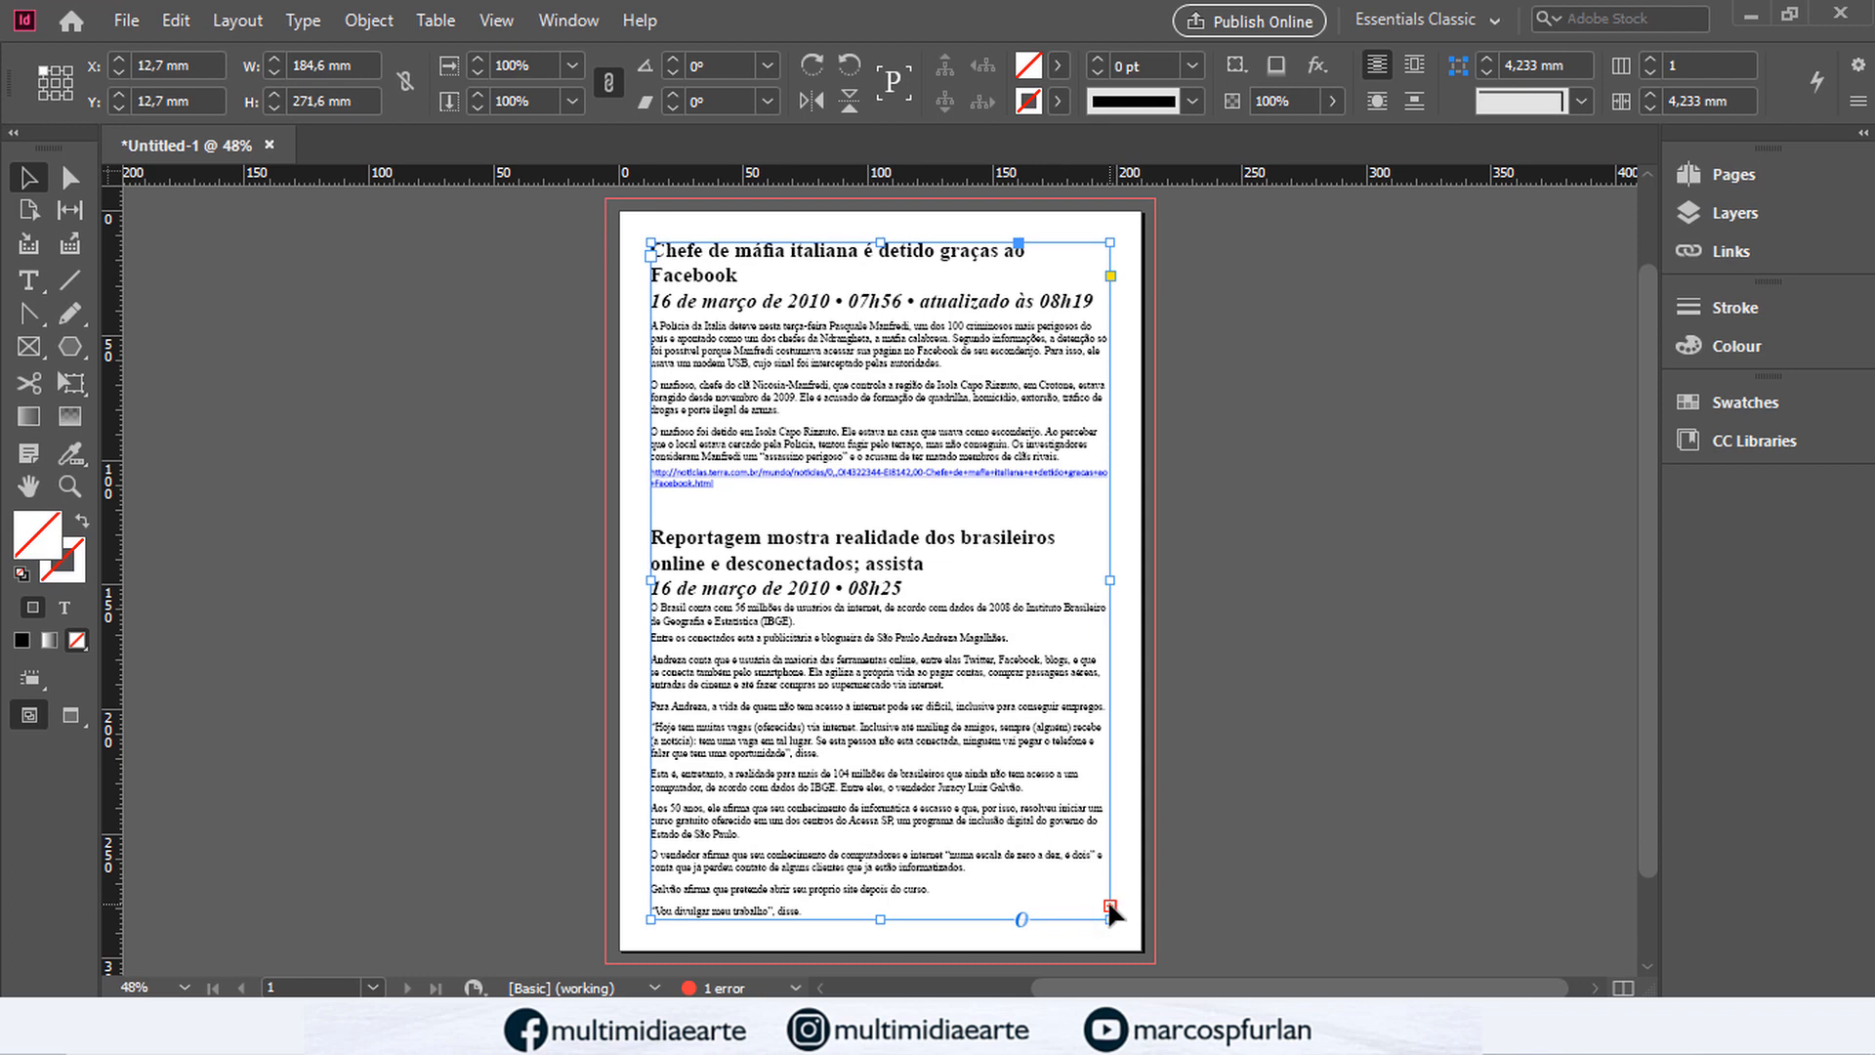
# Step: Add a second page to the document and return to page 1
pyautogui.click(1723, 180)
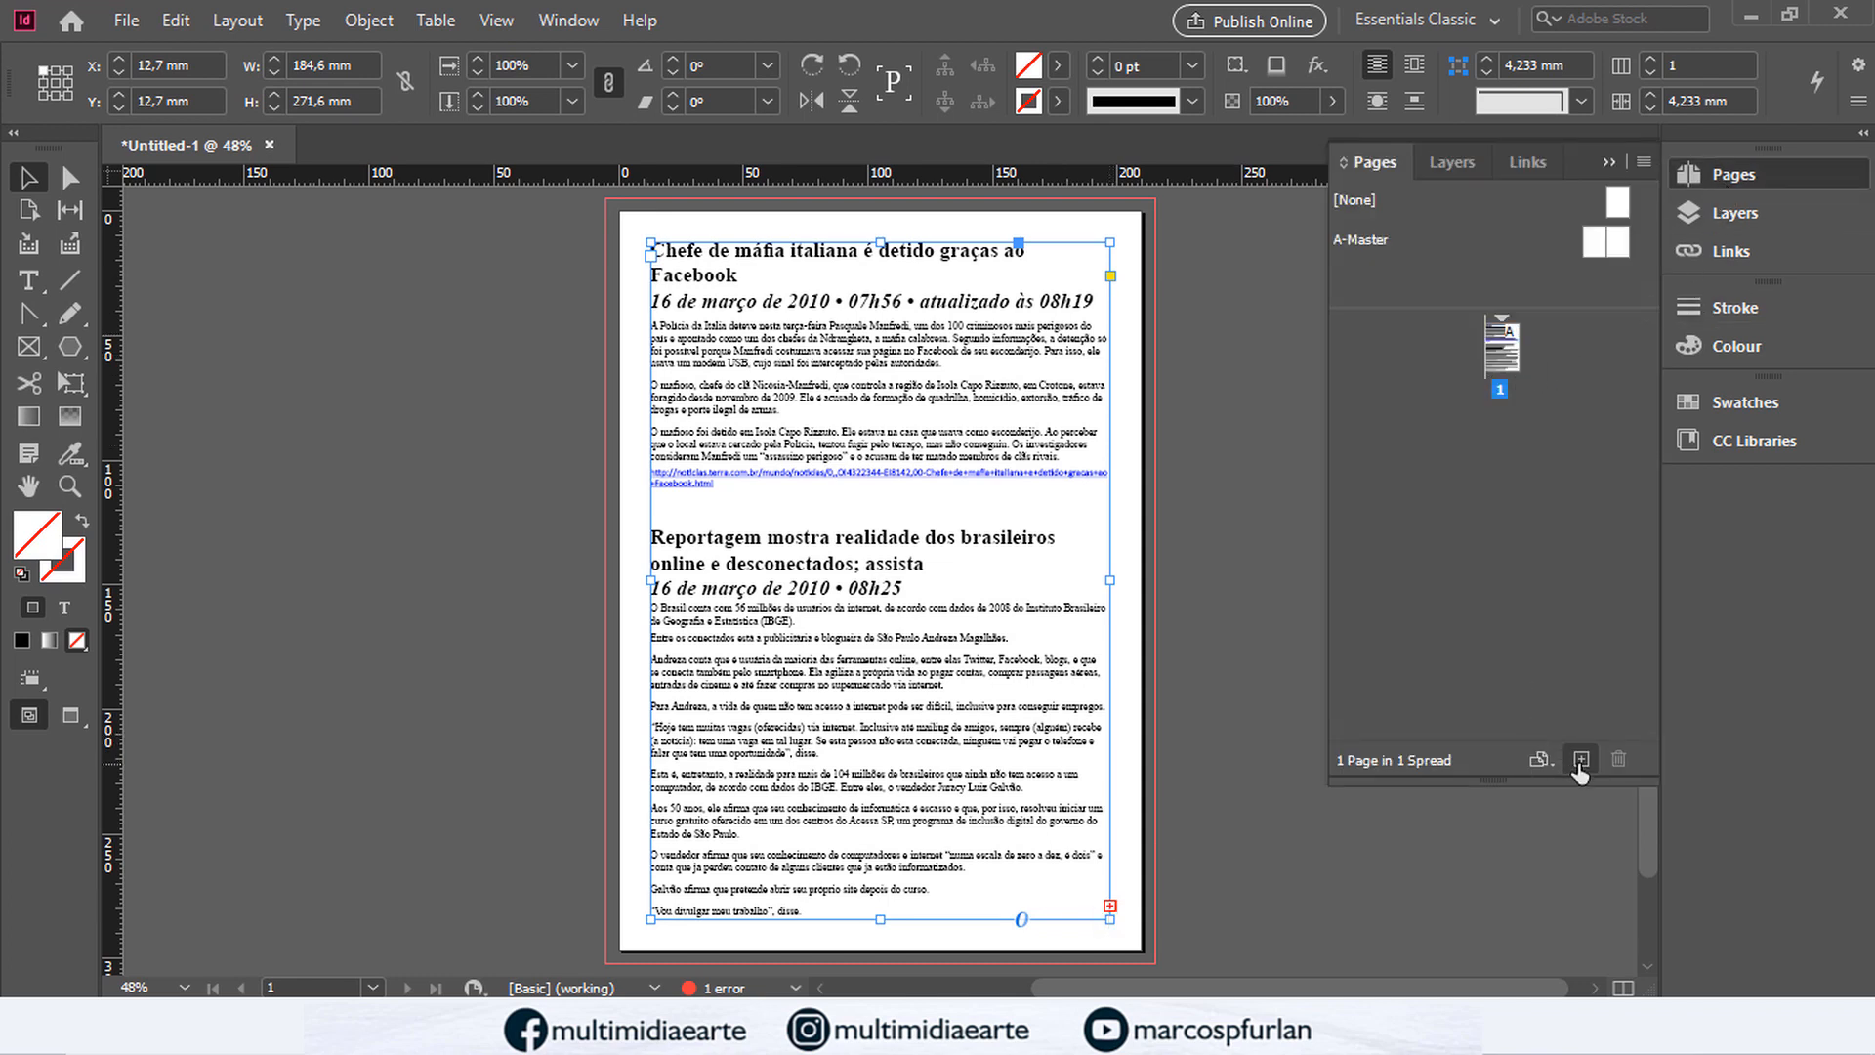
pyautogui.click(1582, 759)
pyautogui.click(1504, 357)
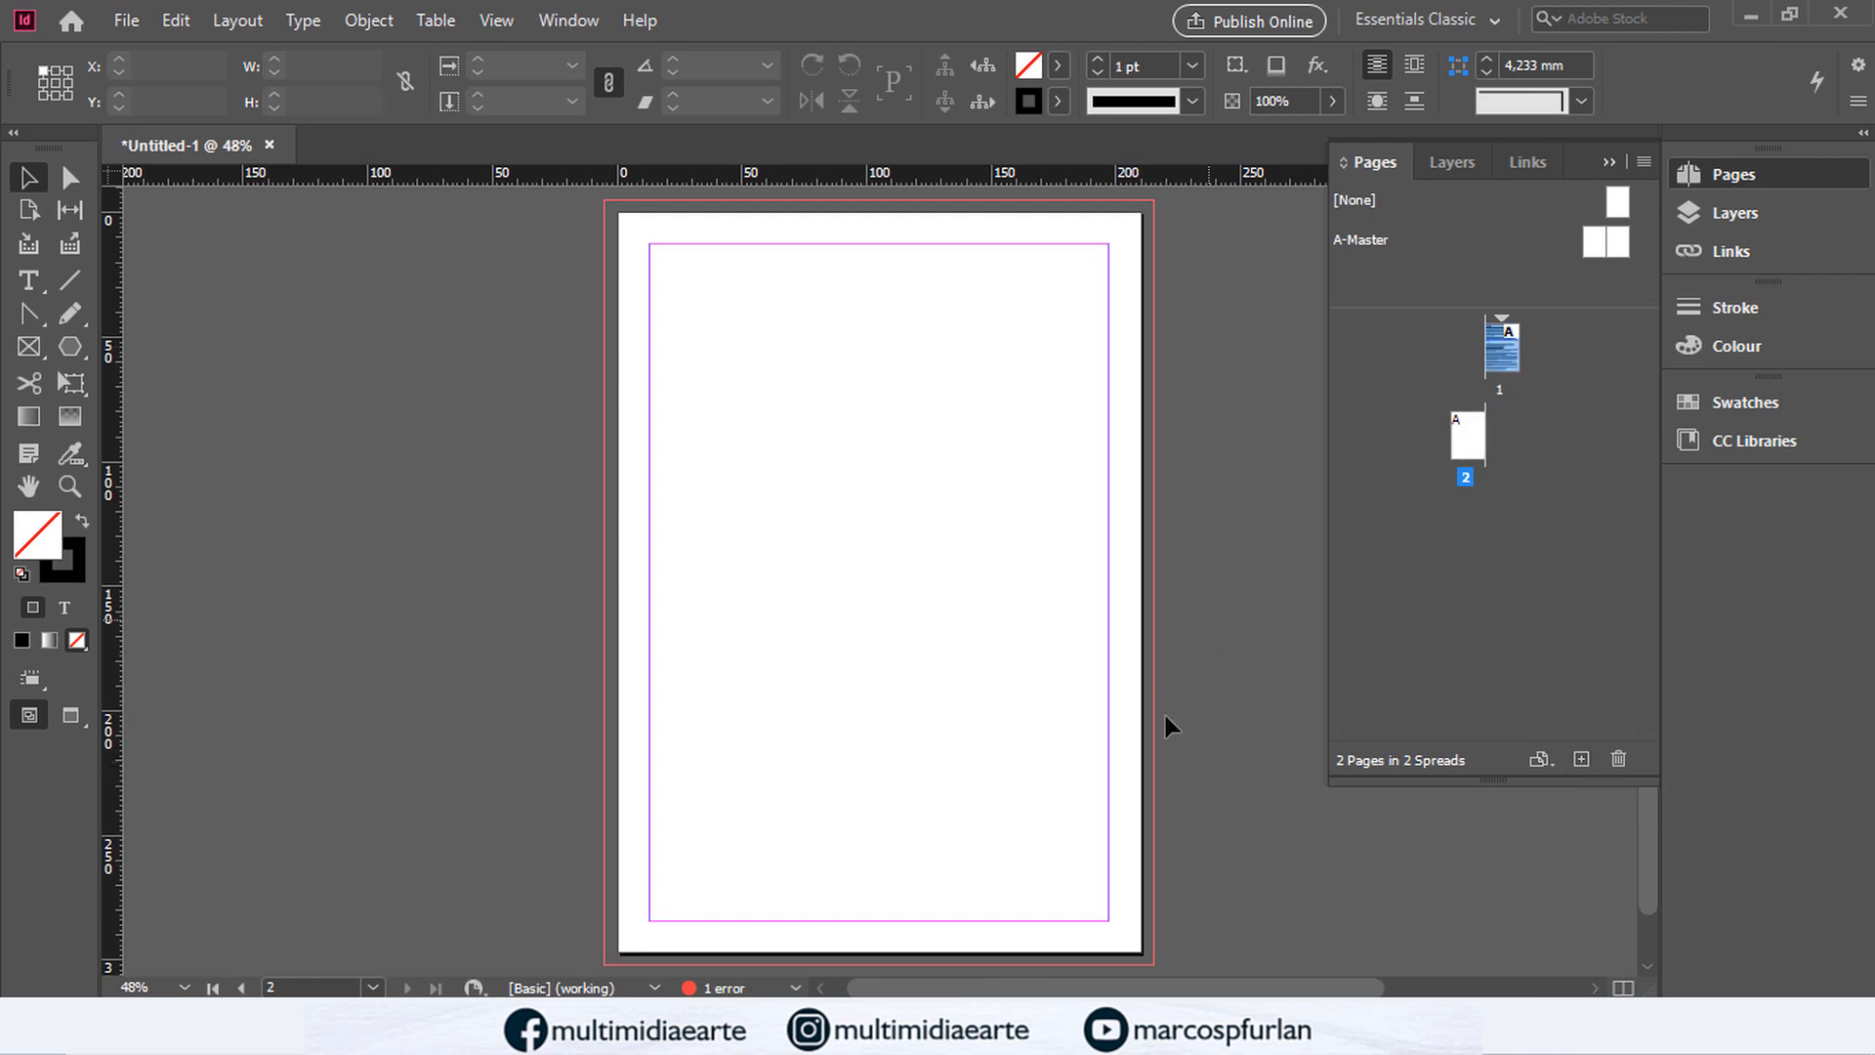
pyautogui.doubleClick(1504, 352)
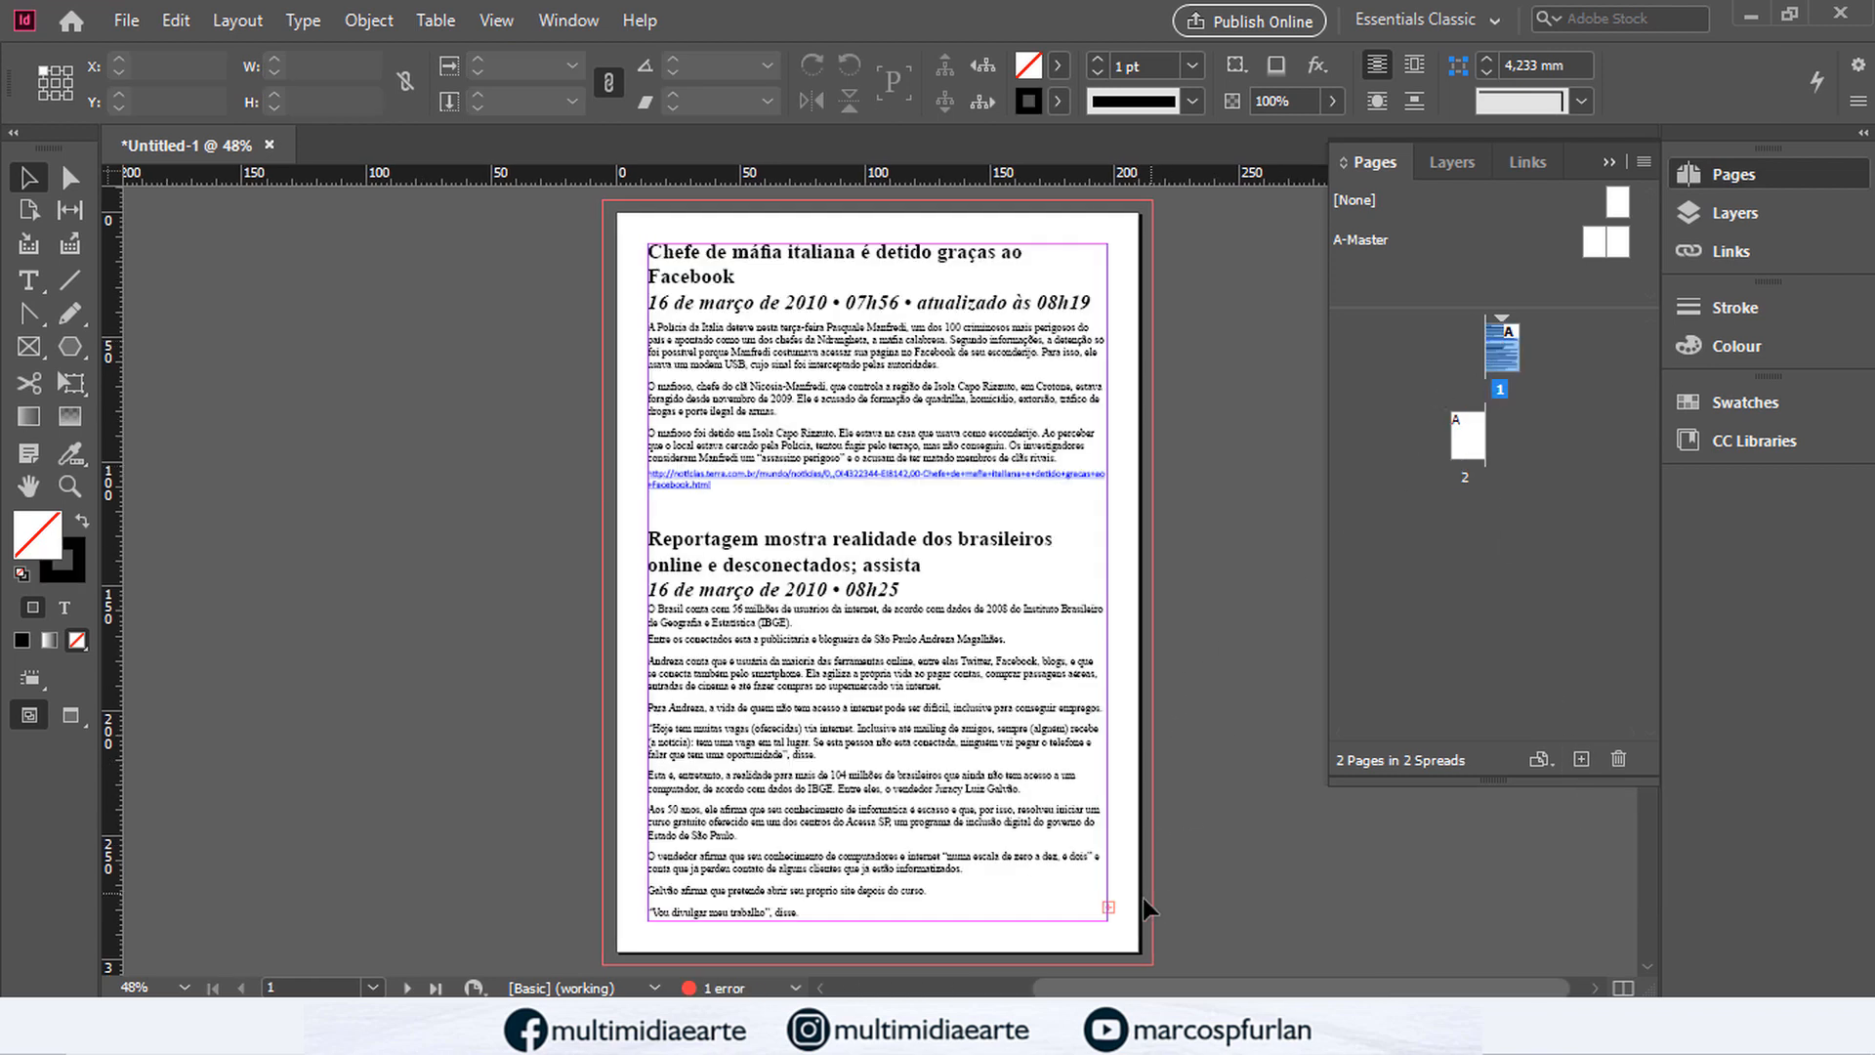
# Step: Load the overset text from page 1's frame and flow it into page 2 from the upper-left margin corner
pyautogui.click(1073, 874)
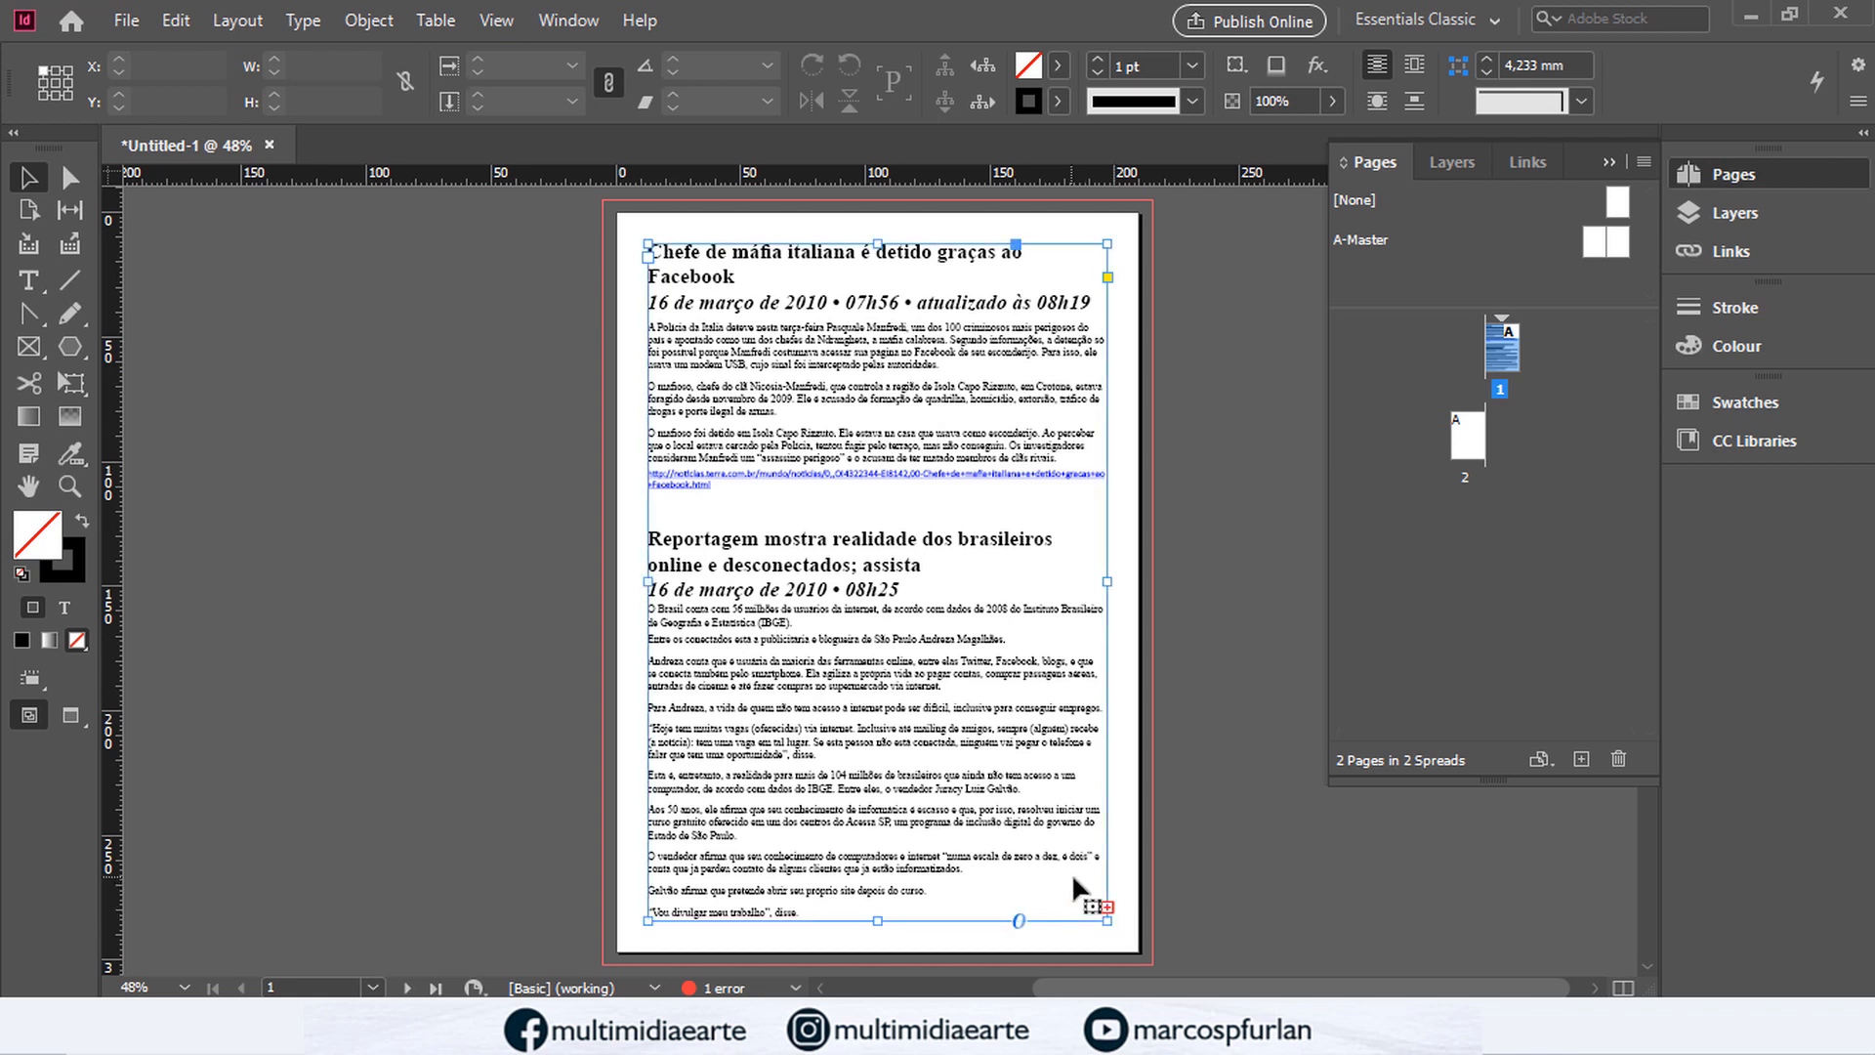
pyautogui.click(1106, 906)
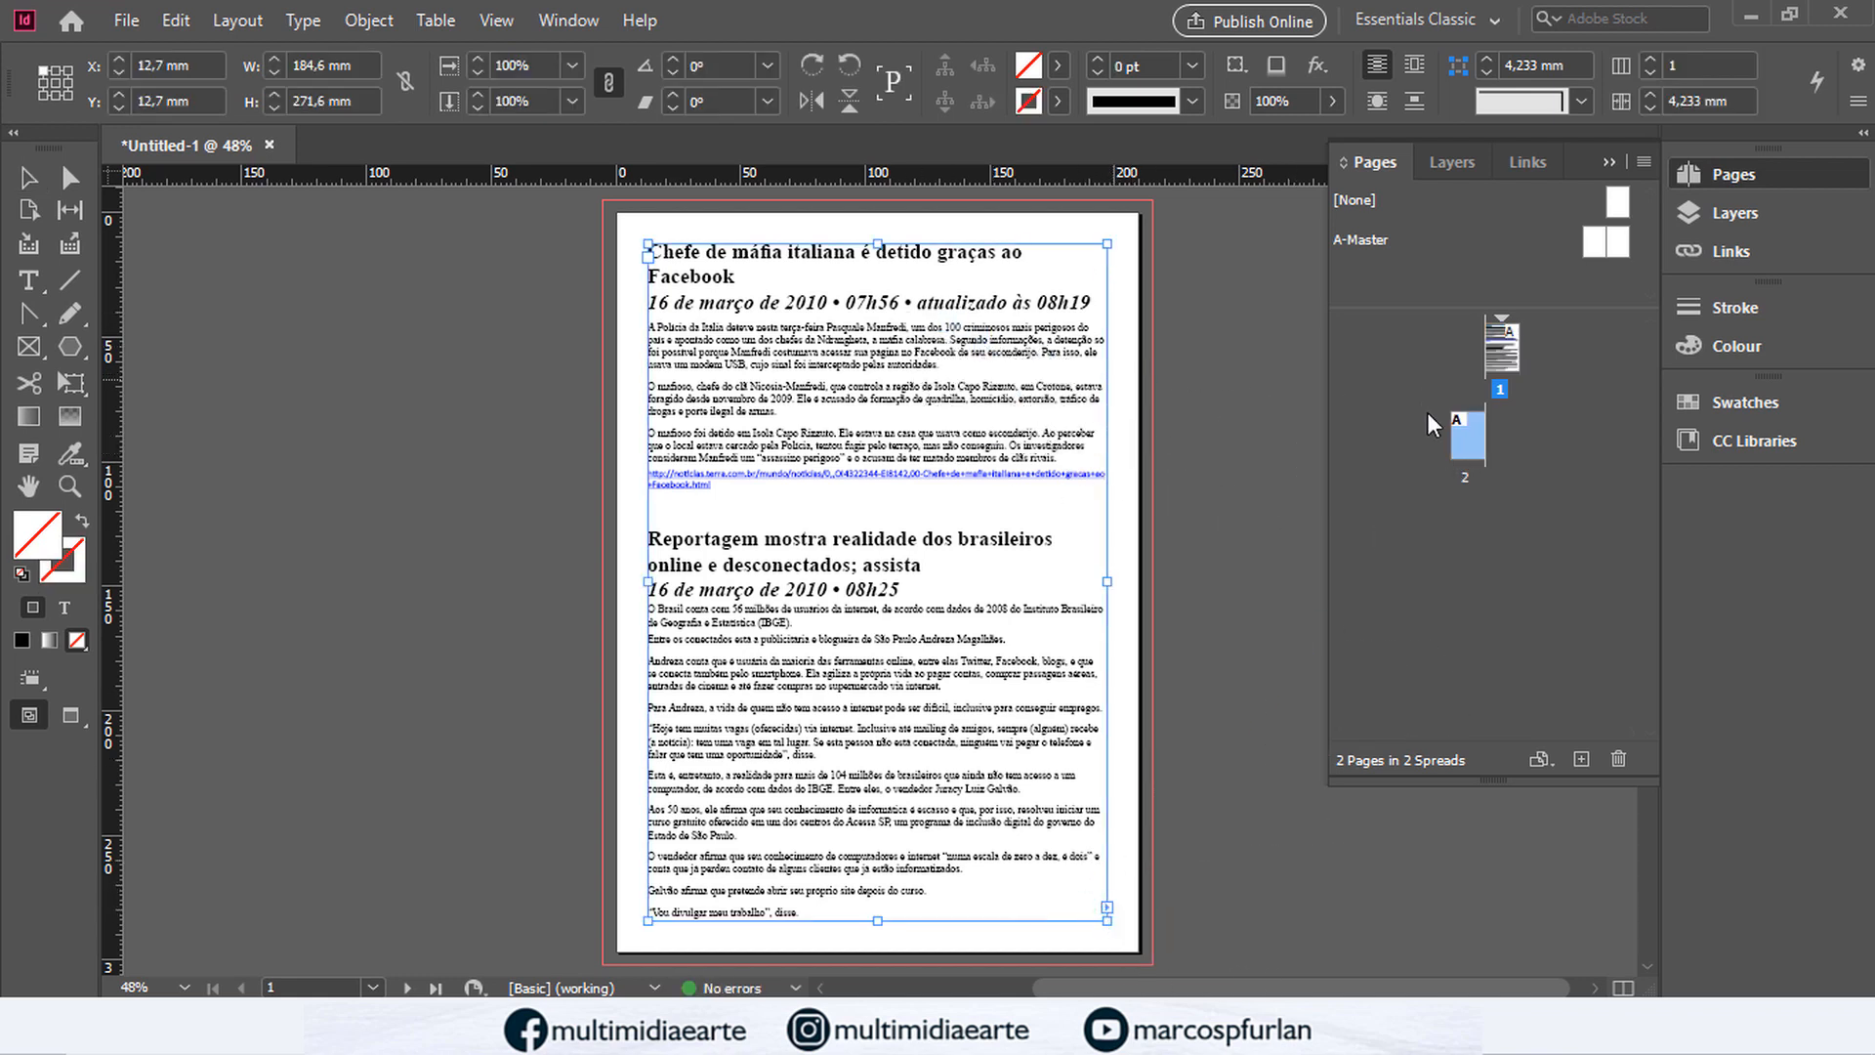
pyautogui.doubleClick(1468, 435)
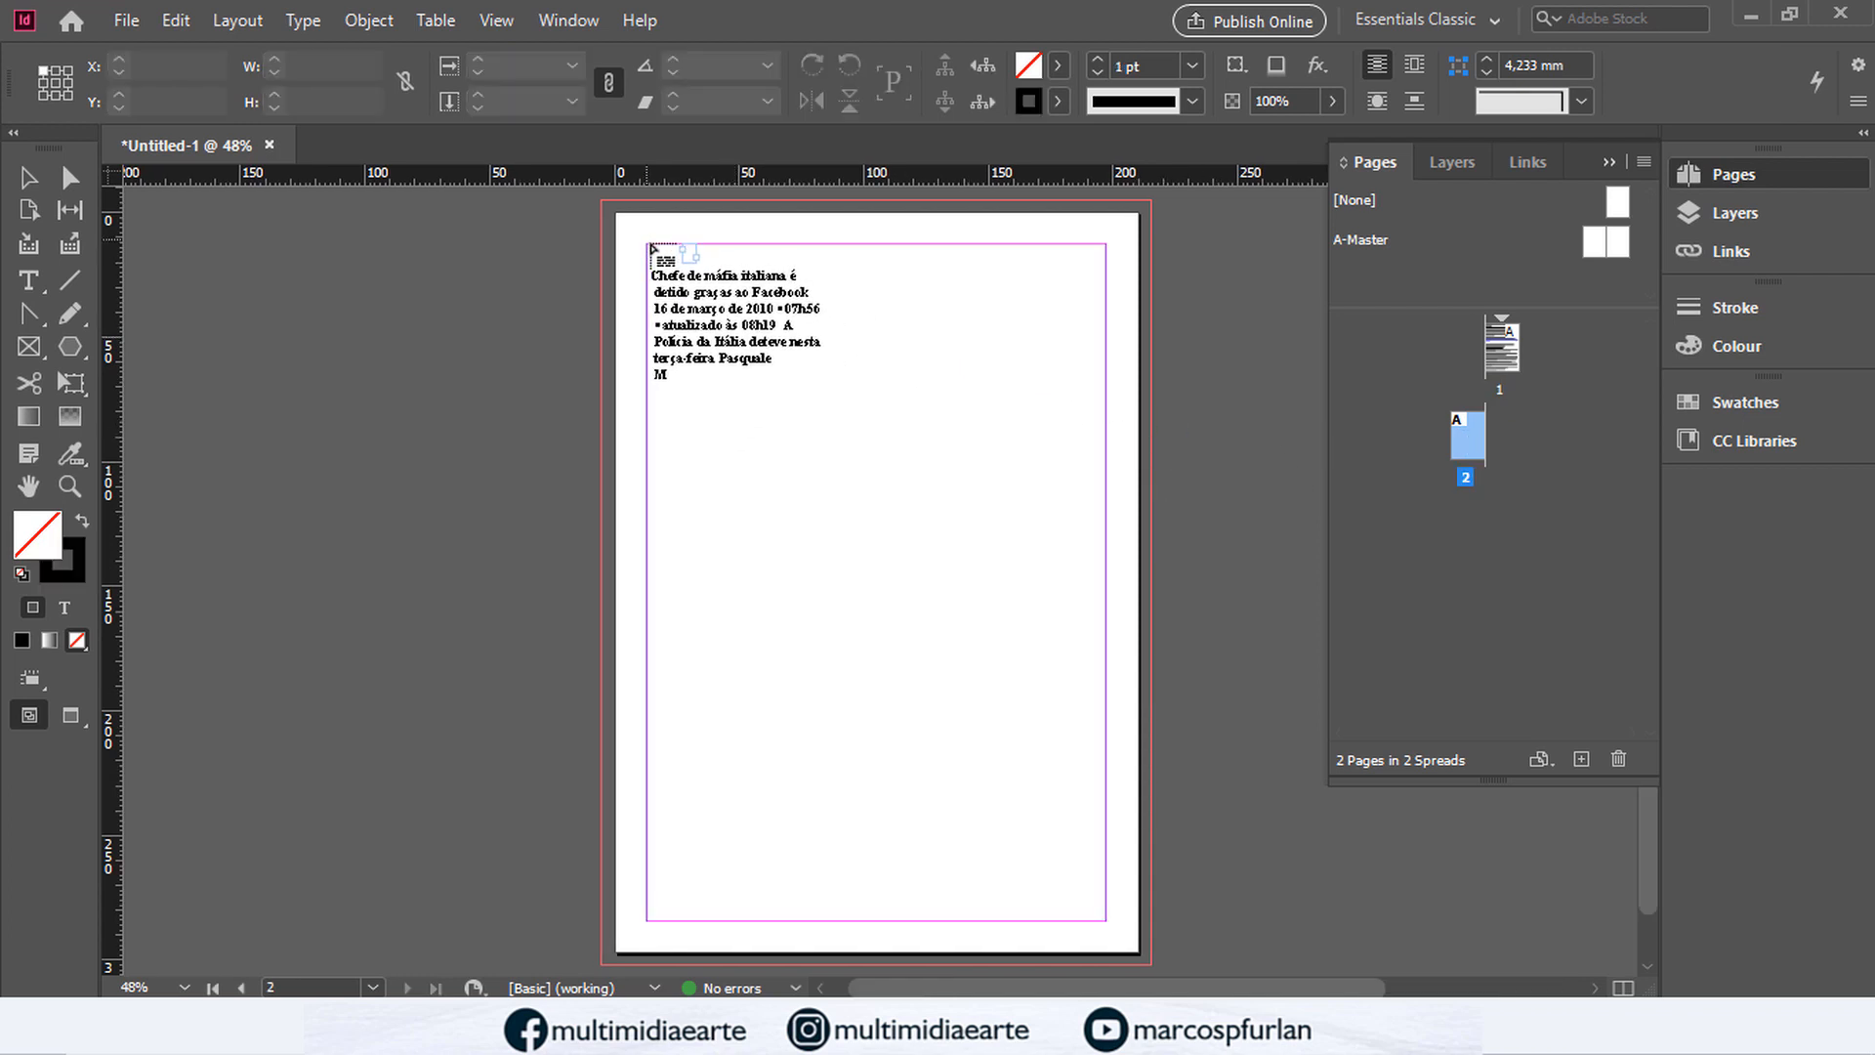
pyautogui.click(651, 250)
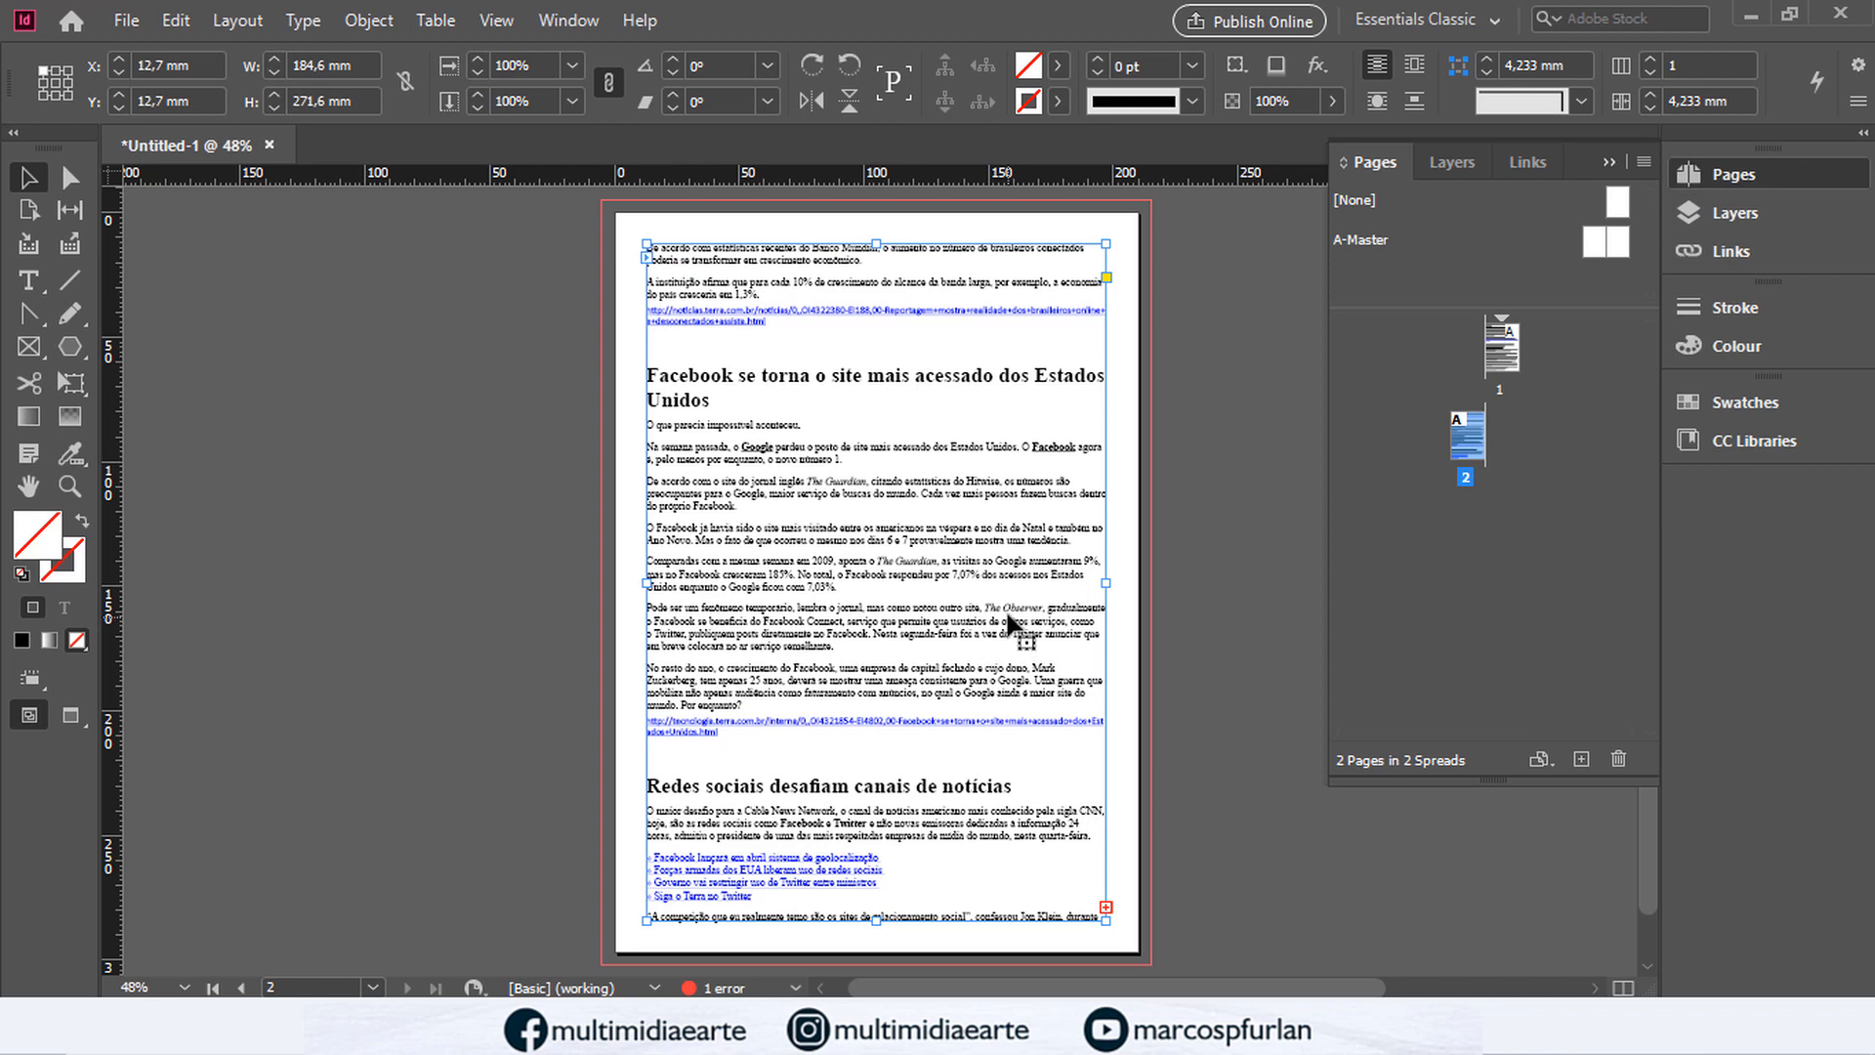
# Step: Close the current document and create a new one-page 210 x 297 mm portrait document with facing pages
pyautogui.click(269, 145)
pyautogui.click(1065, 547)
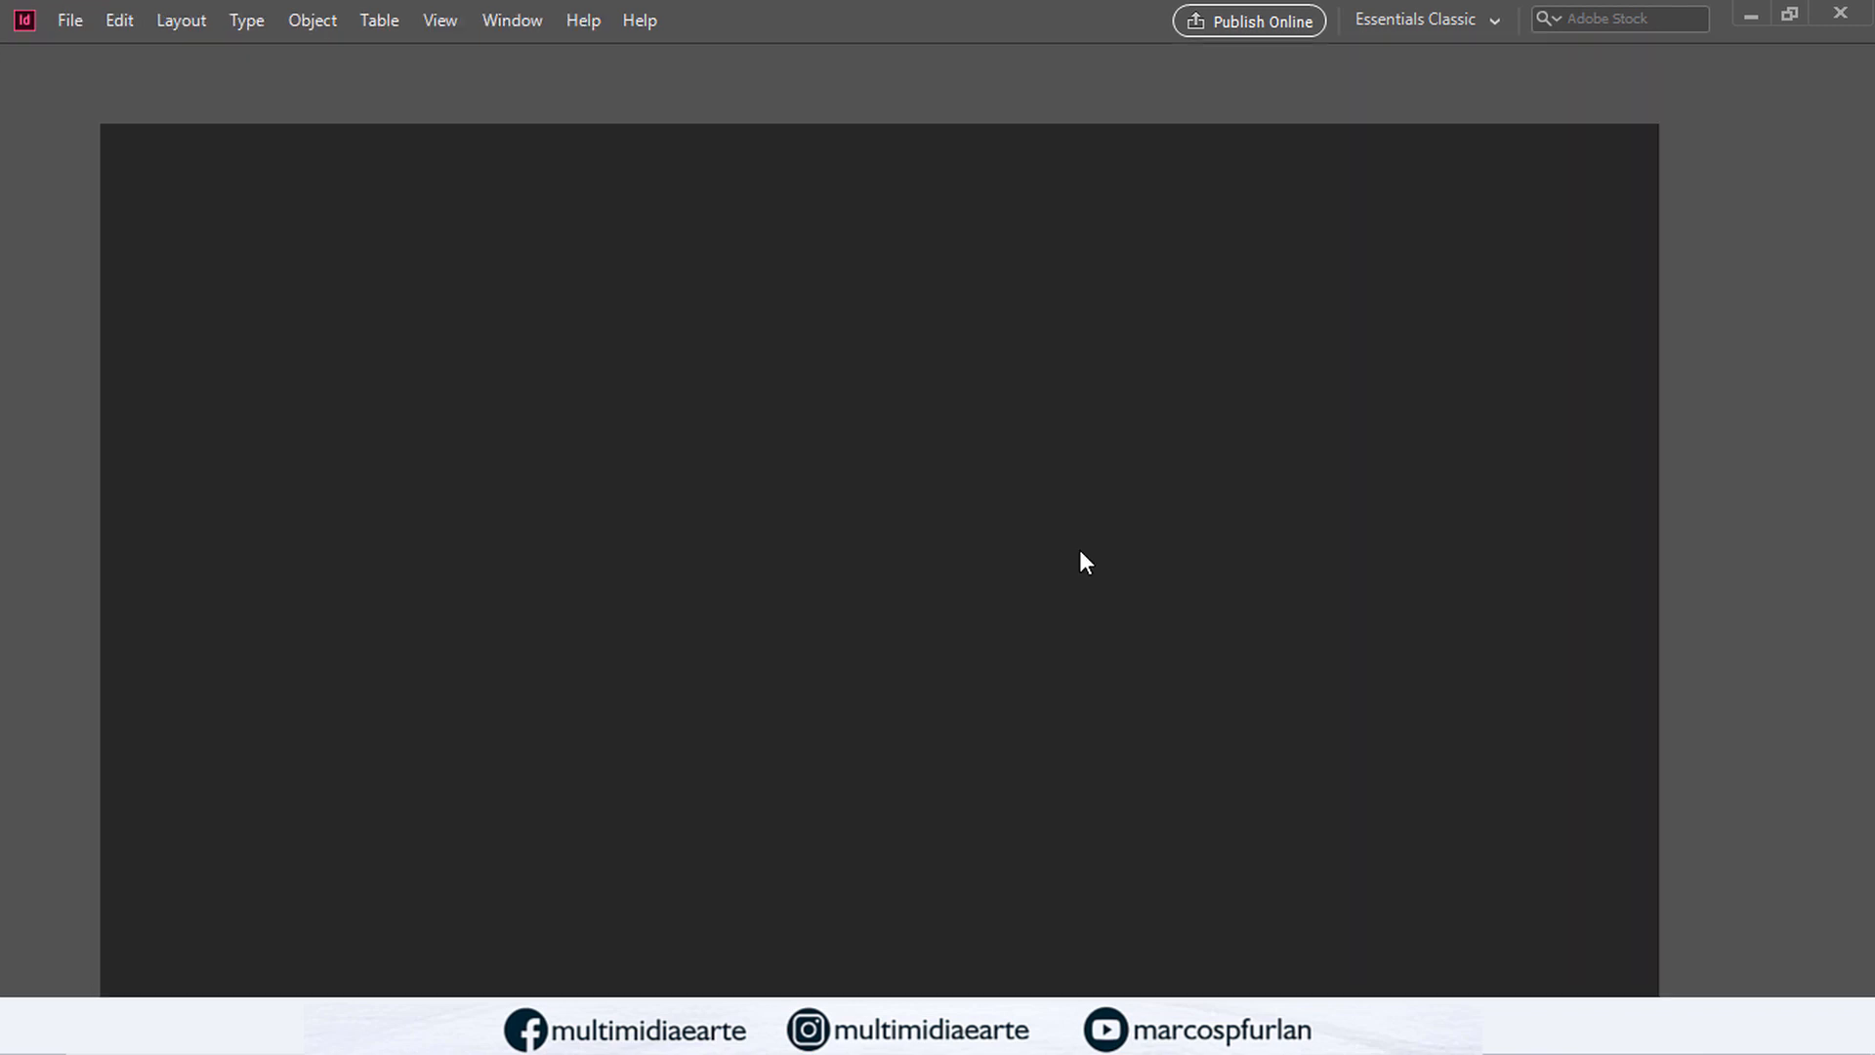
pyautogui.click(142, 320)
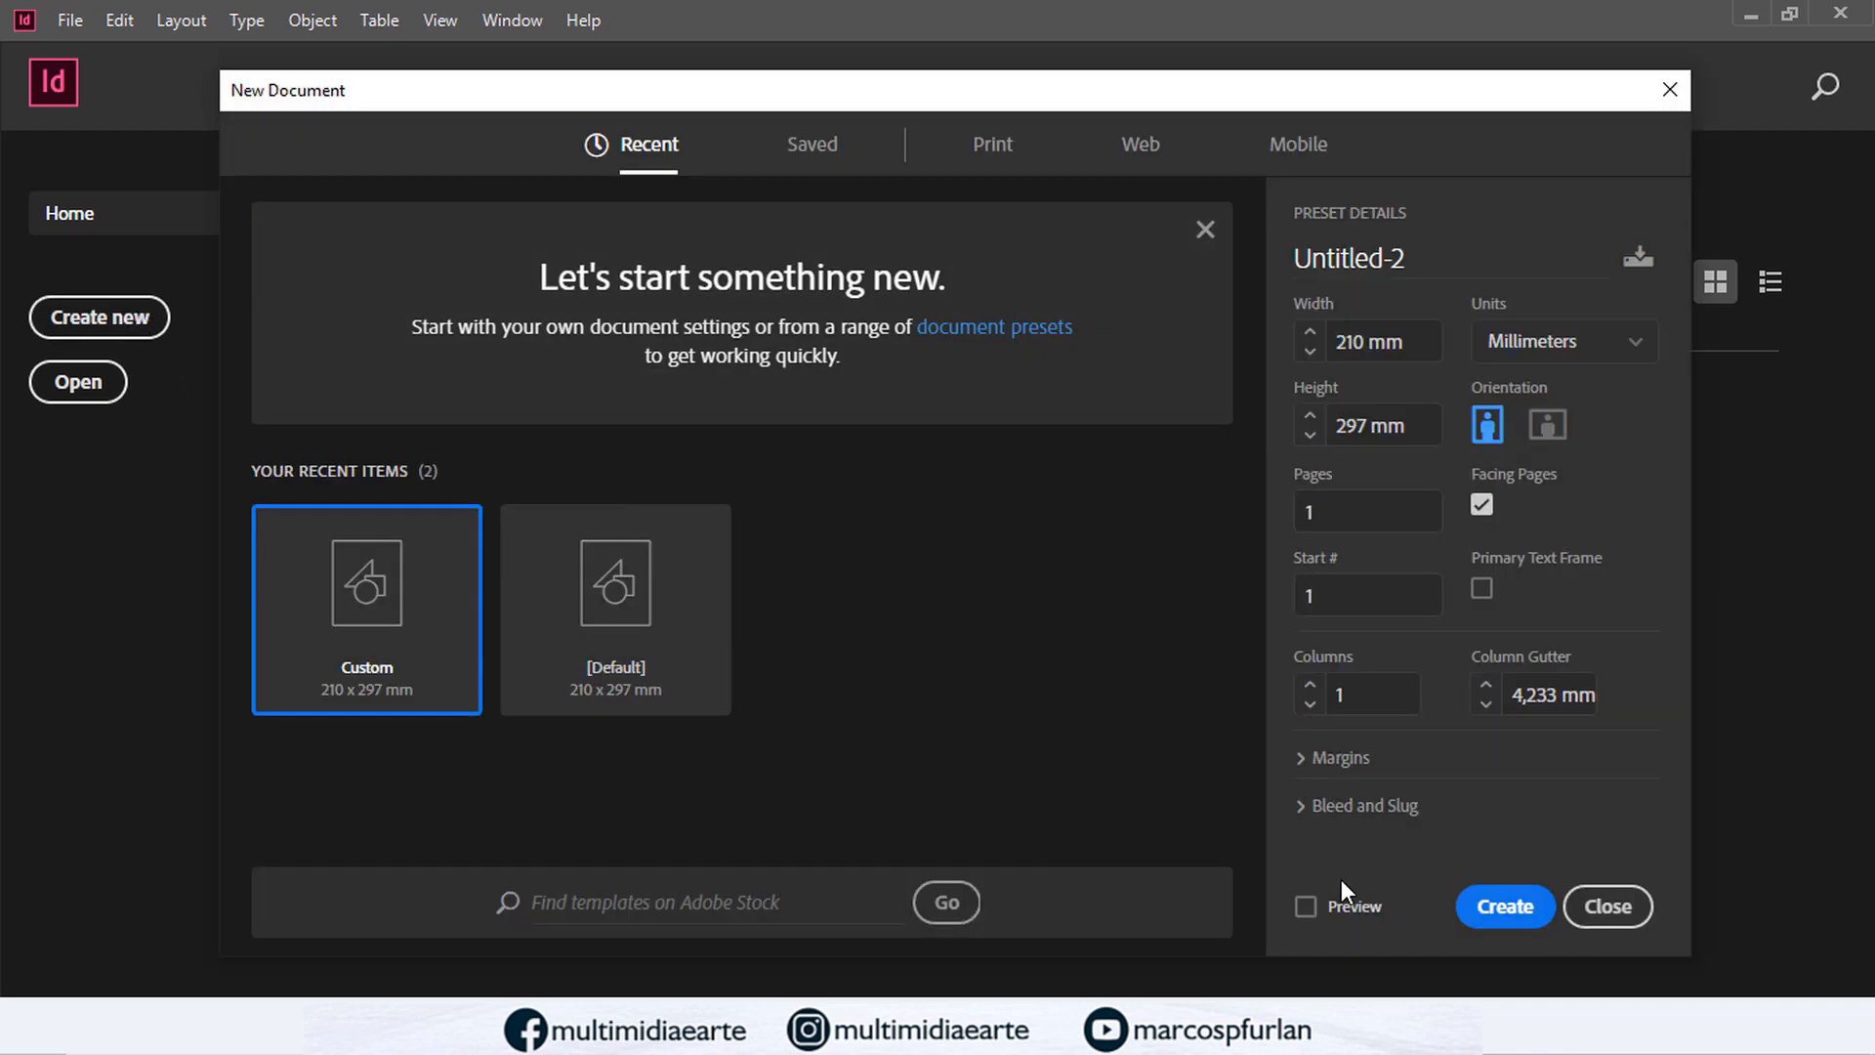
pyautogui.click(1509, 906)
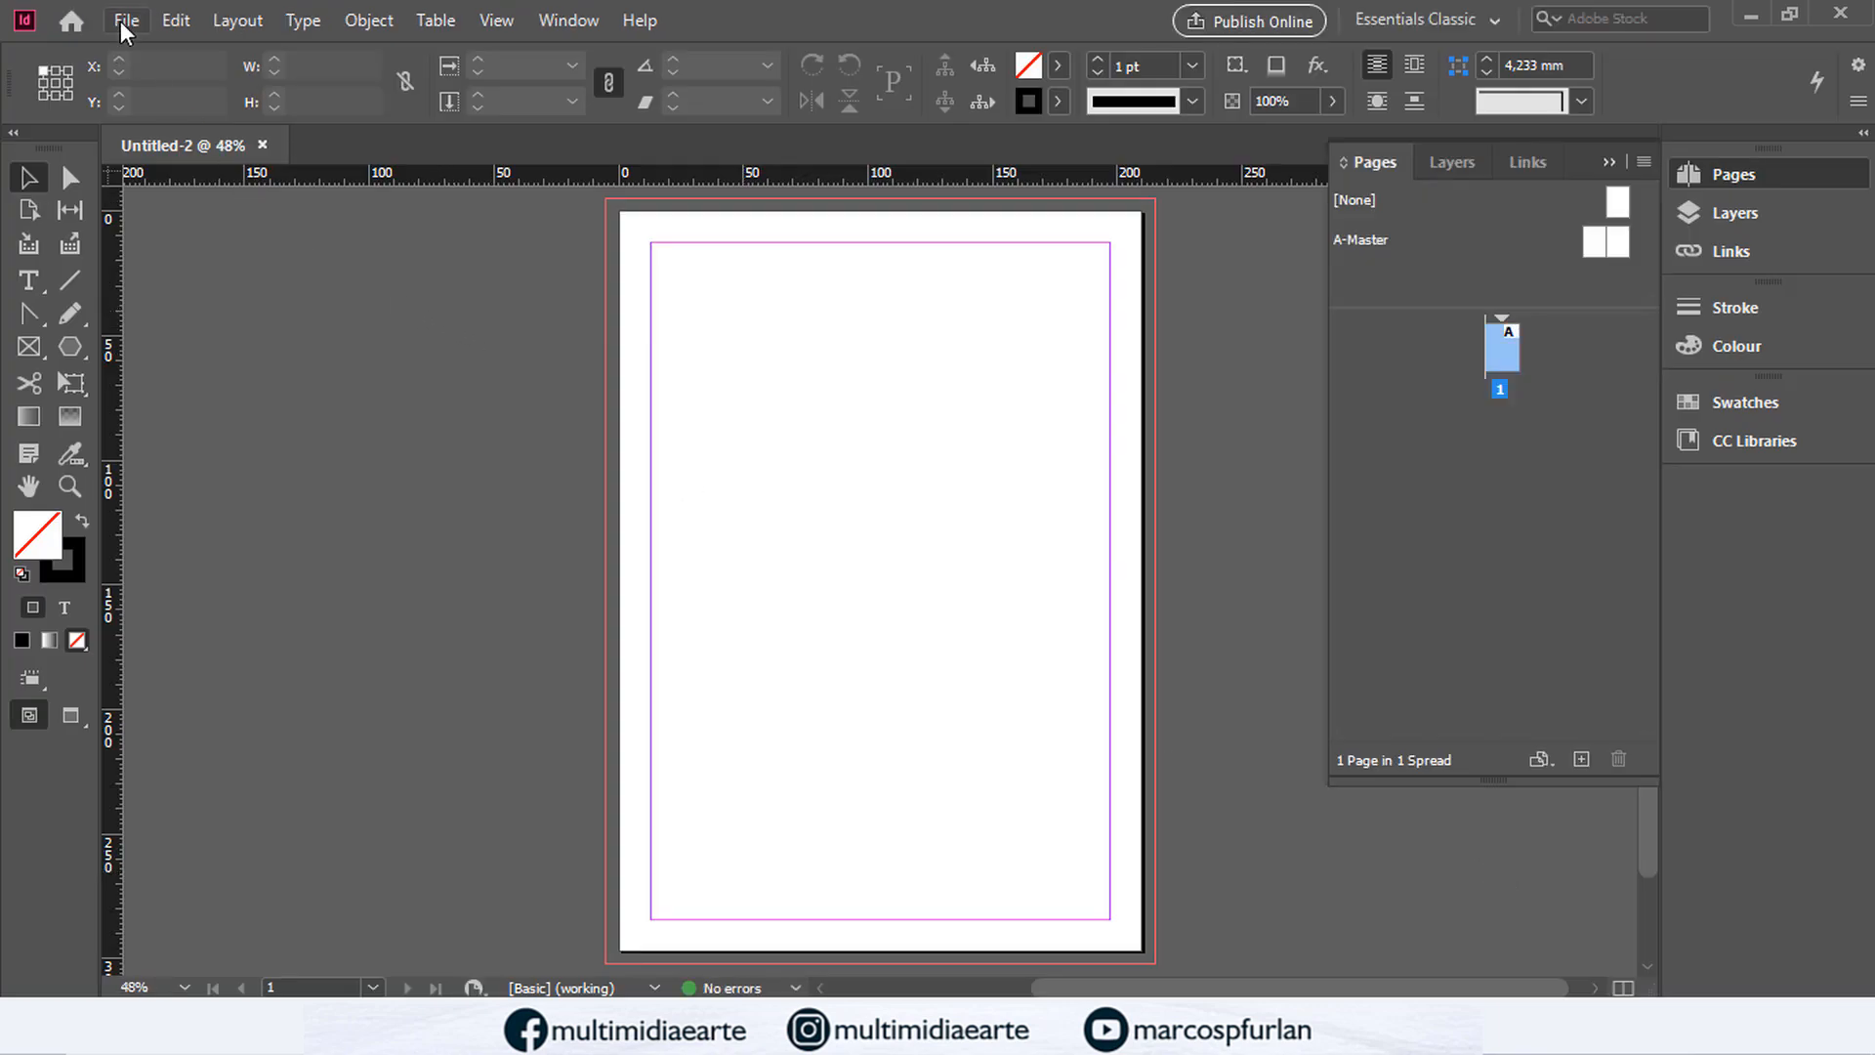
# Step: Try to place midias.doc without import options, autoflowing its text across new pages from page 1's upper-left margin corner
pyautogui.click(126, 21)
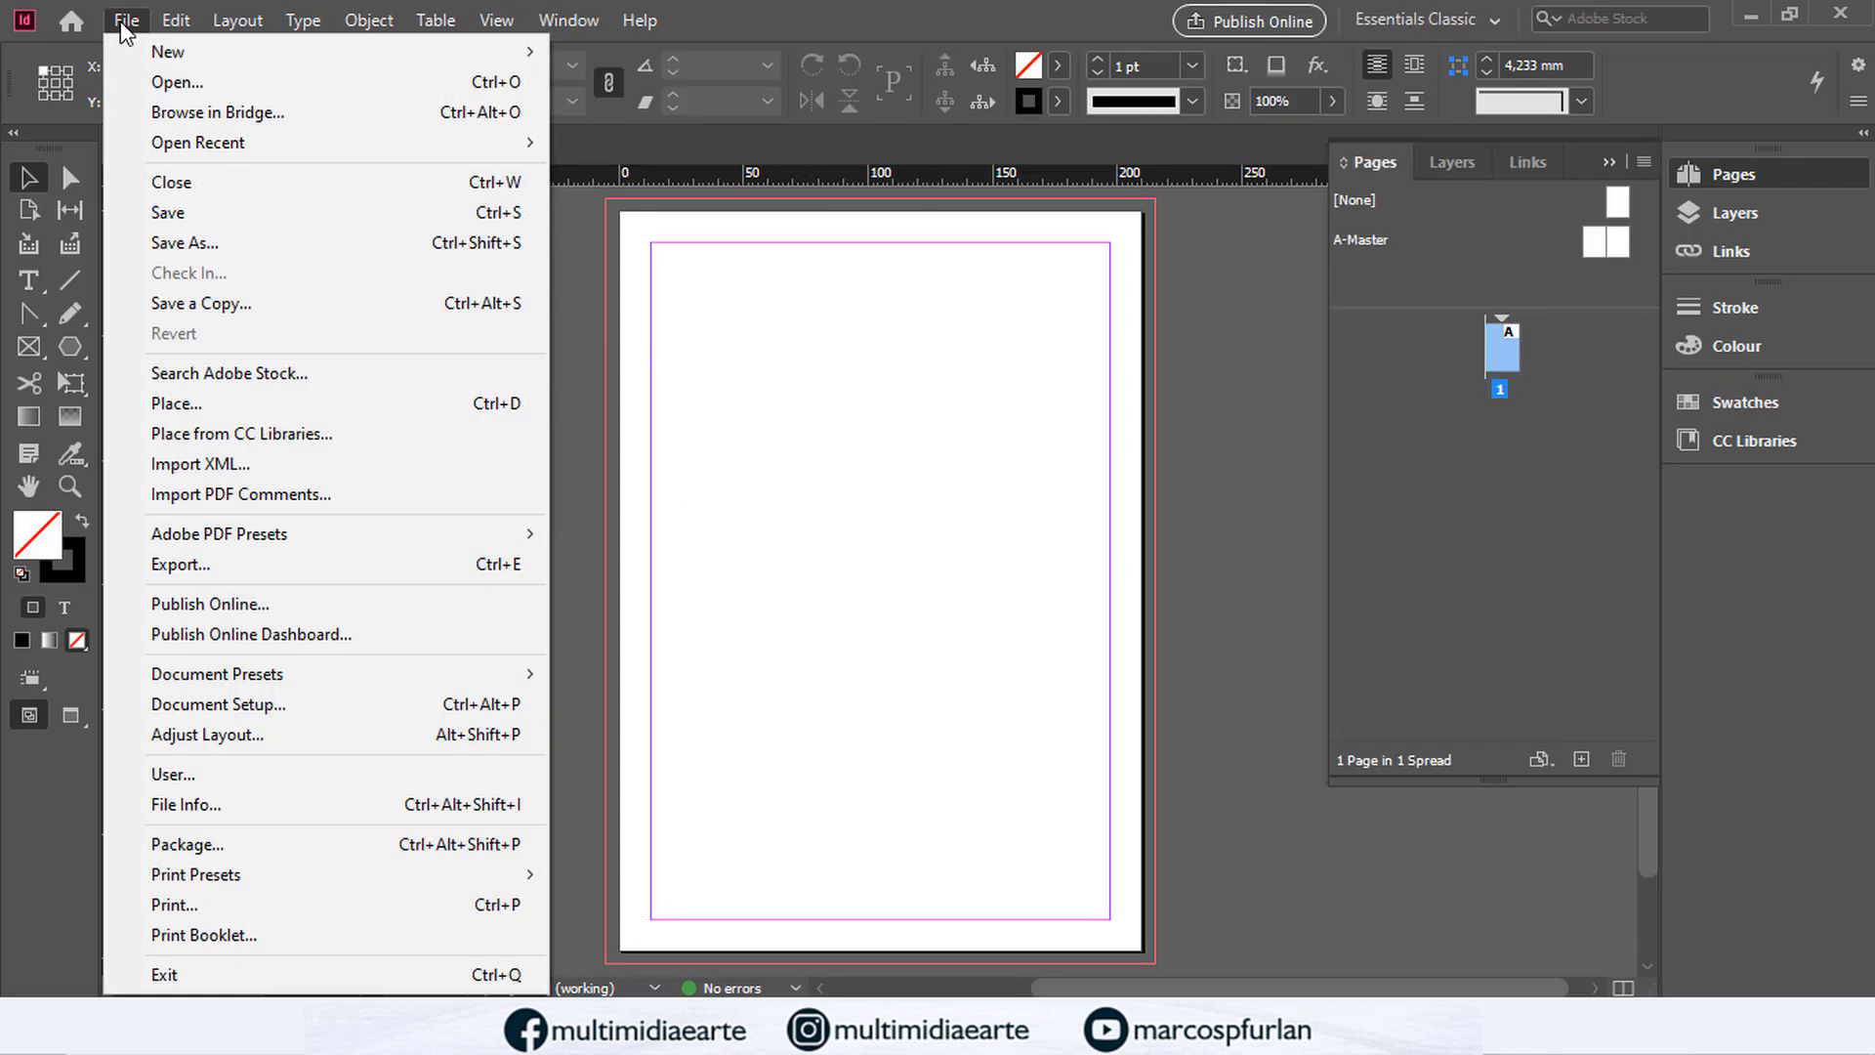
pyautogui.click(208, 405)
pyautogui.click(817, 415)
pyautogui.click(713, 711)
pyautogui.click(750, 408)
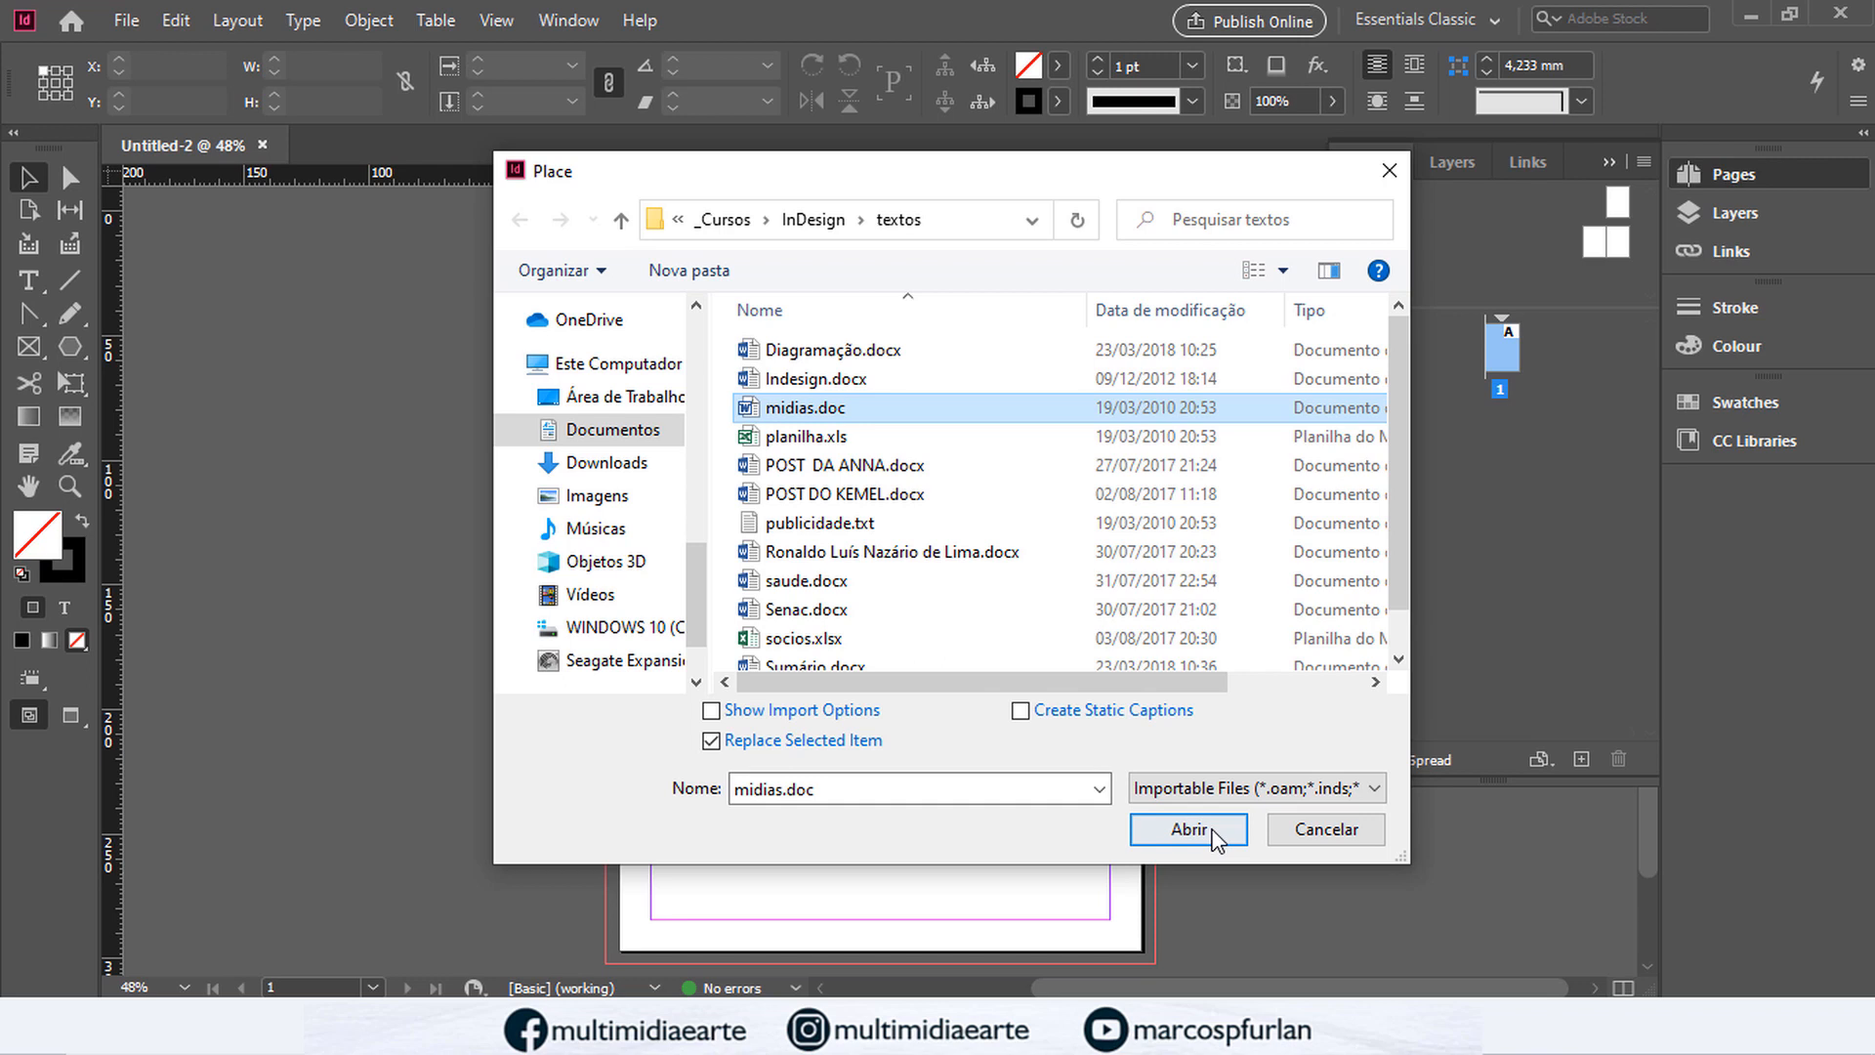
pyautogui.click(1139, 825)
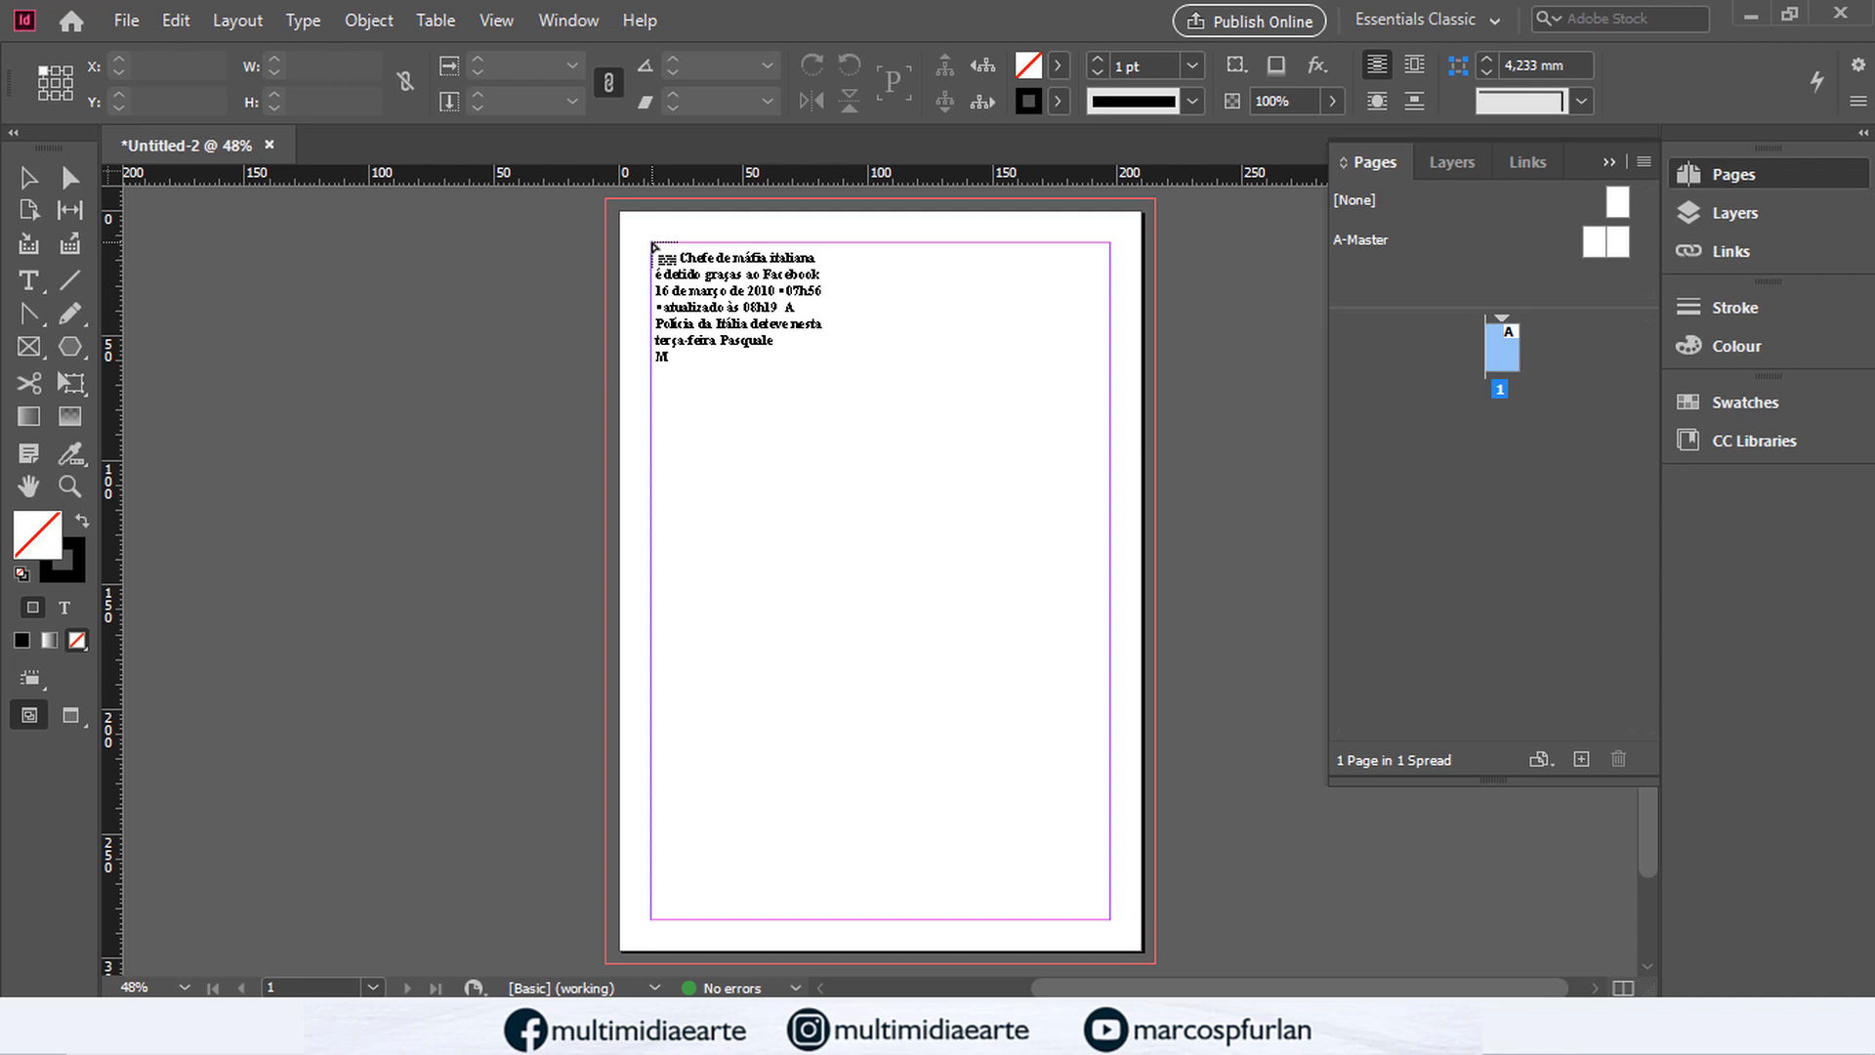
pyautogui.keyDown('shift'); pyautogui.click(653, 245); pyautogui.keyUp('shift')
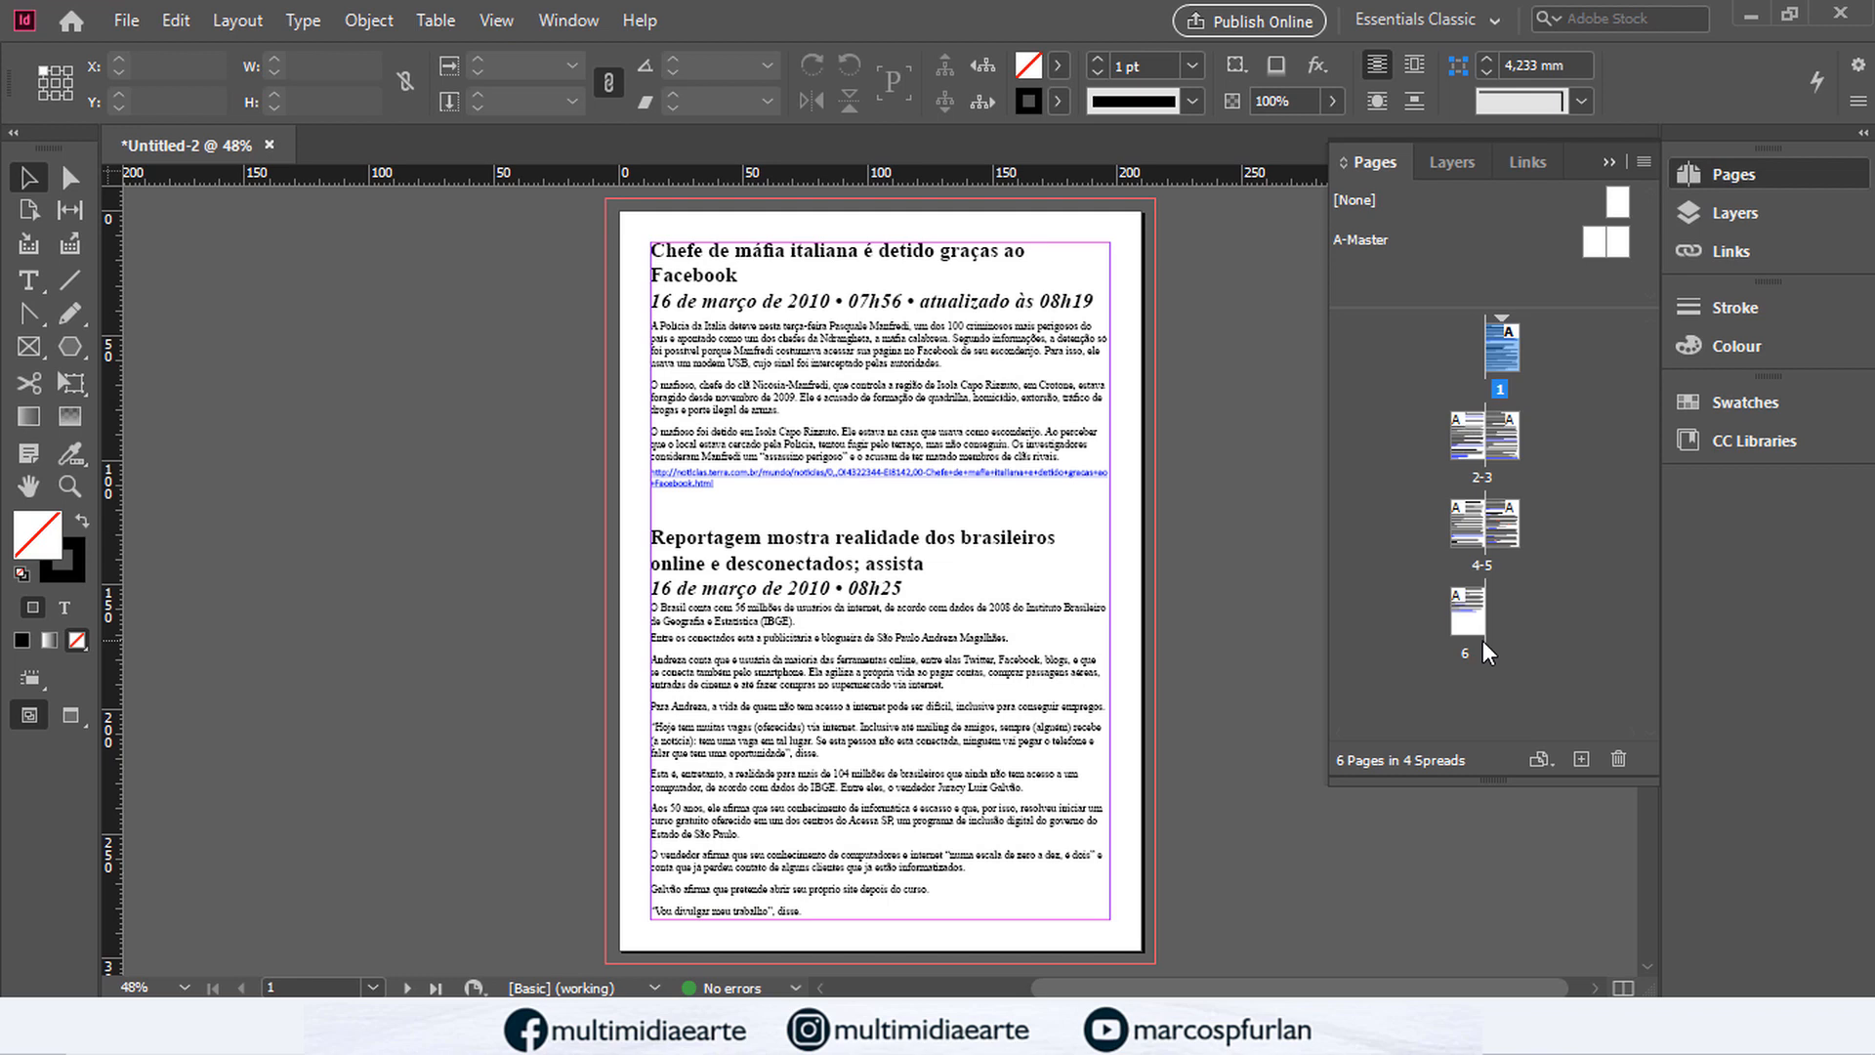
pyautogui.hotkey('ctrl', 'z')
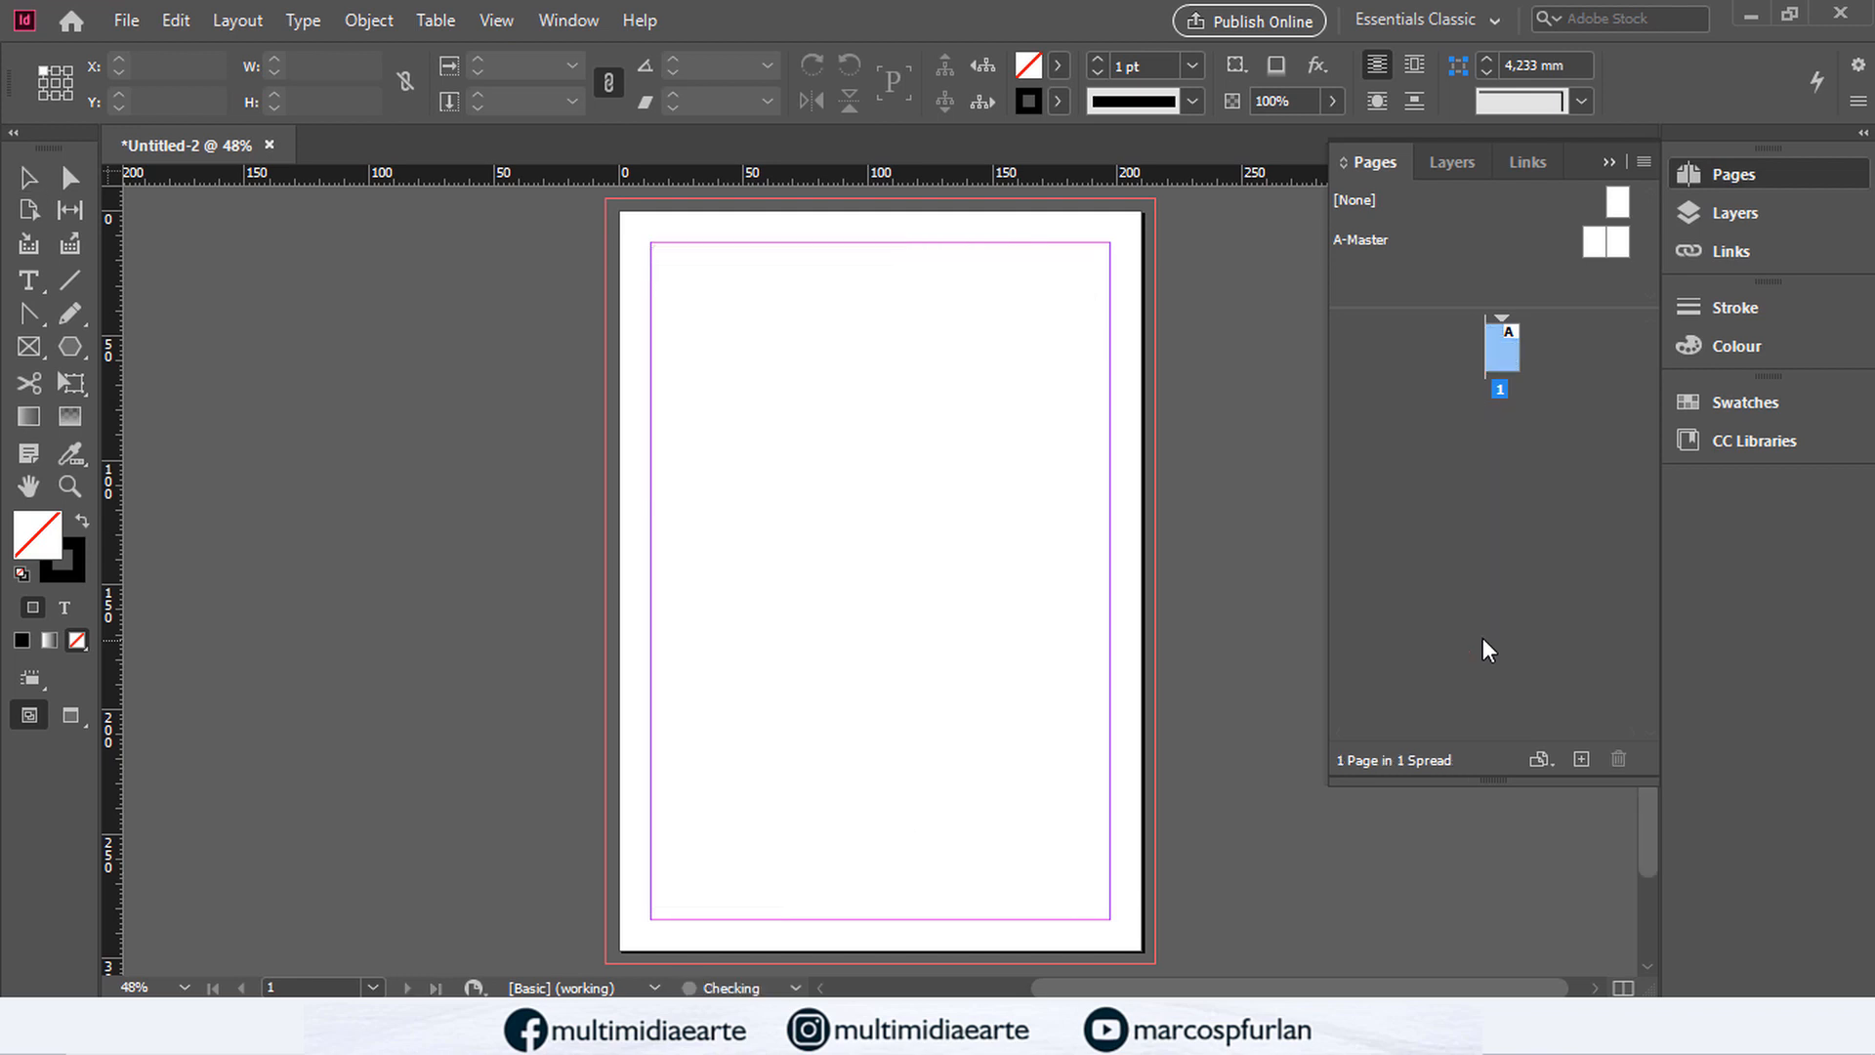
# Step: Open the A-Master spread and draw a text frame of about 184.6 x 223.3 mm from the left page's upper-left margin corner
pyautogui.click(1585, 237)
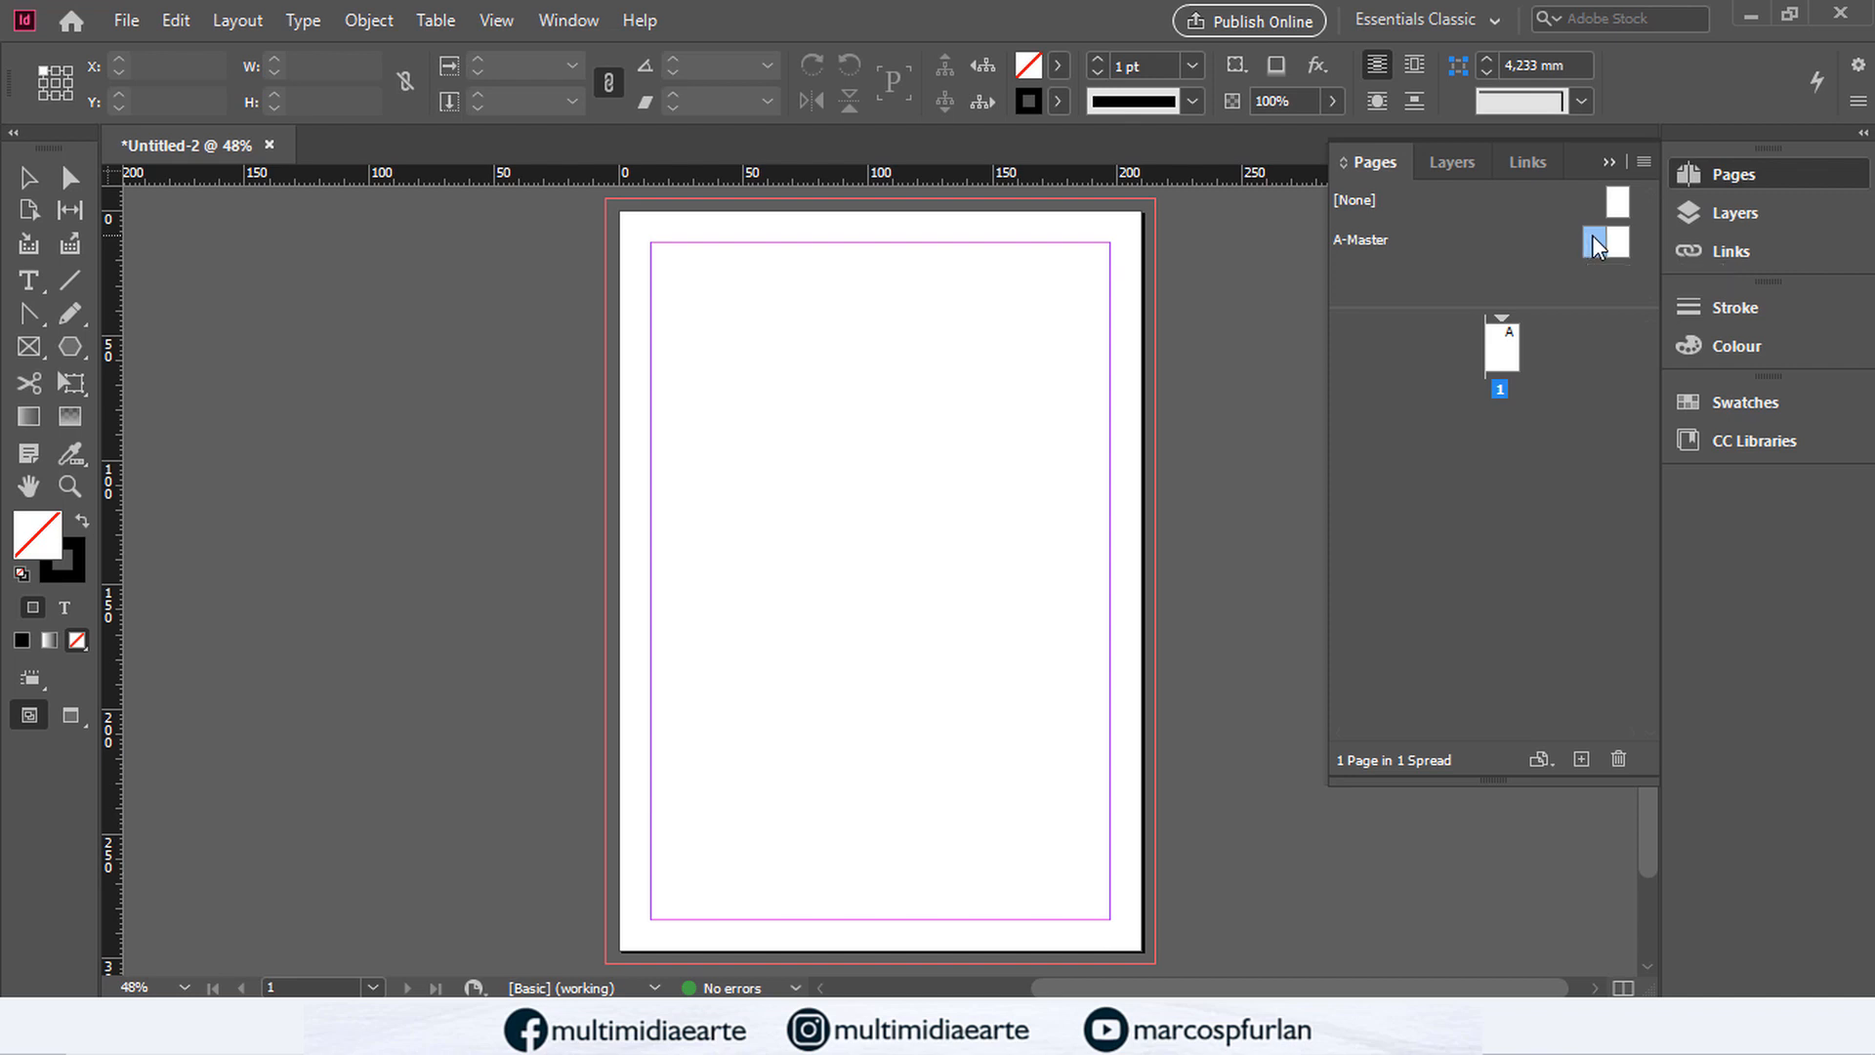
pyautogui.doubleClick(1592, 239)
pyautogui.moveTo(1117, 415); pyautogui.dragTo(640, 418)
pyautogui.press('Escape')
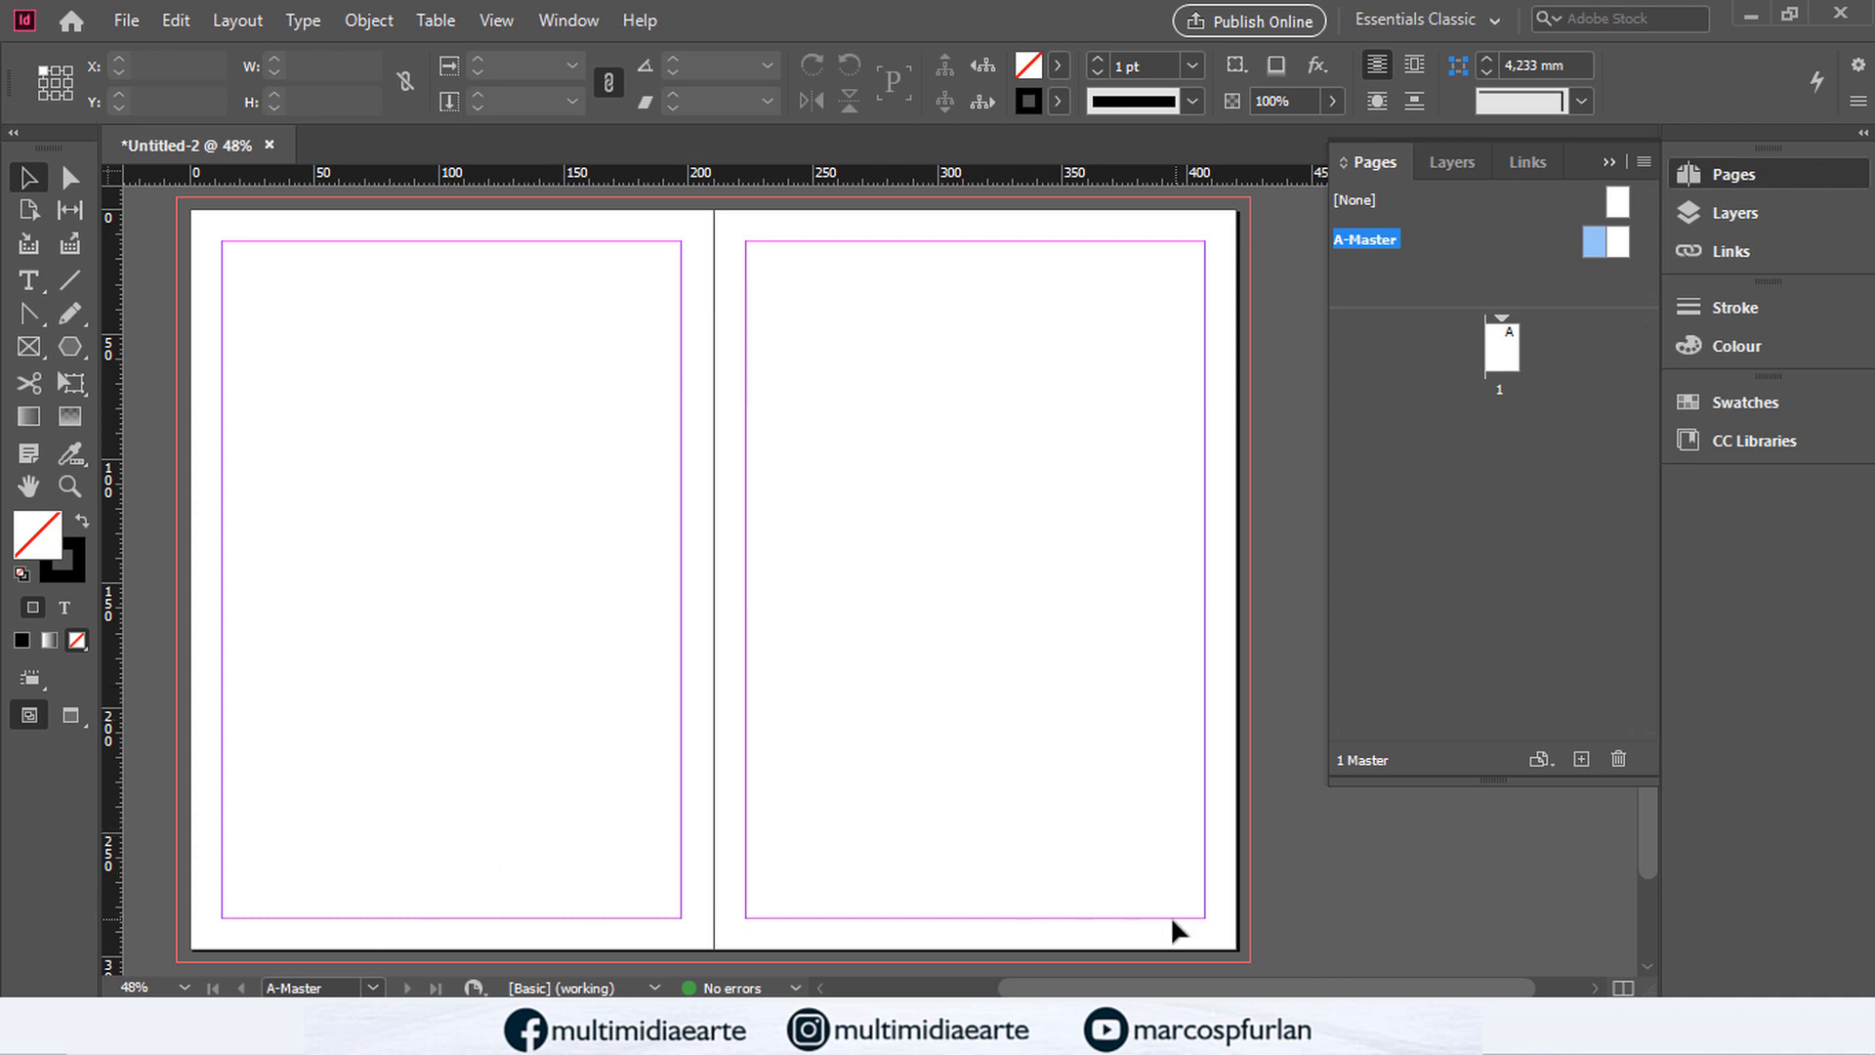
pyautogui.click(34, 283)
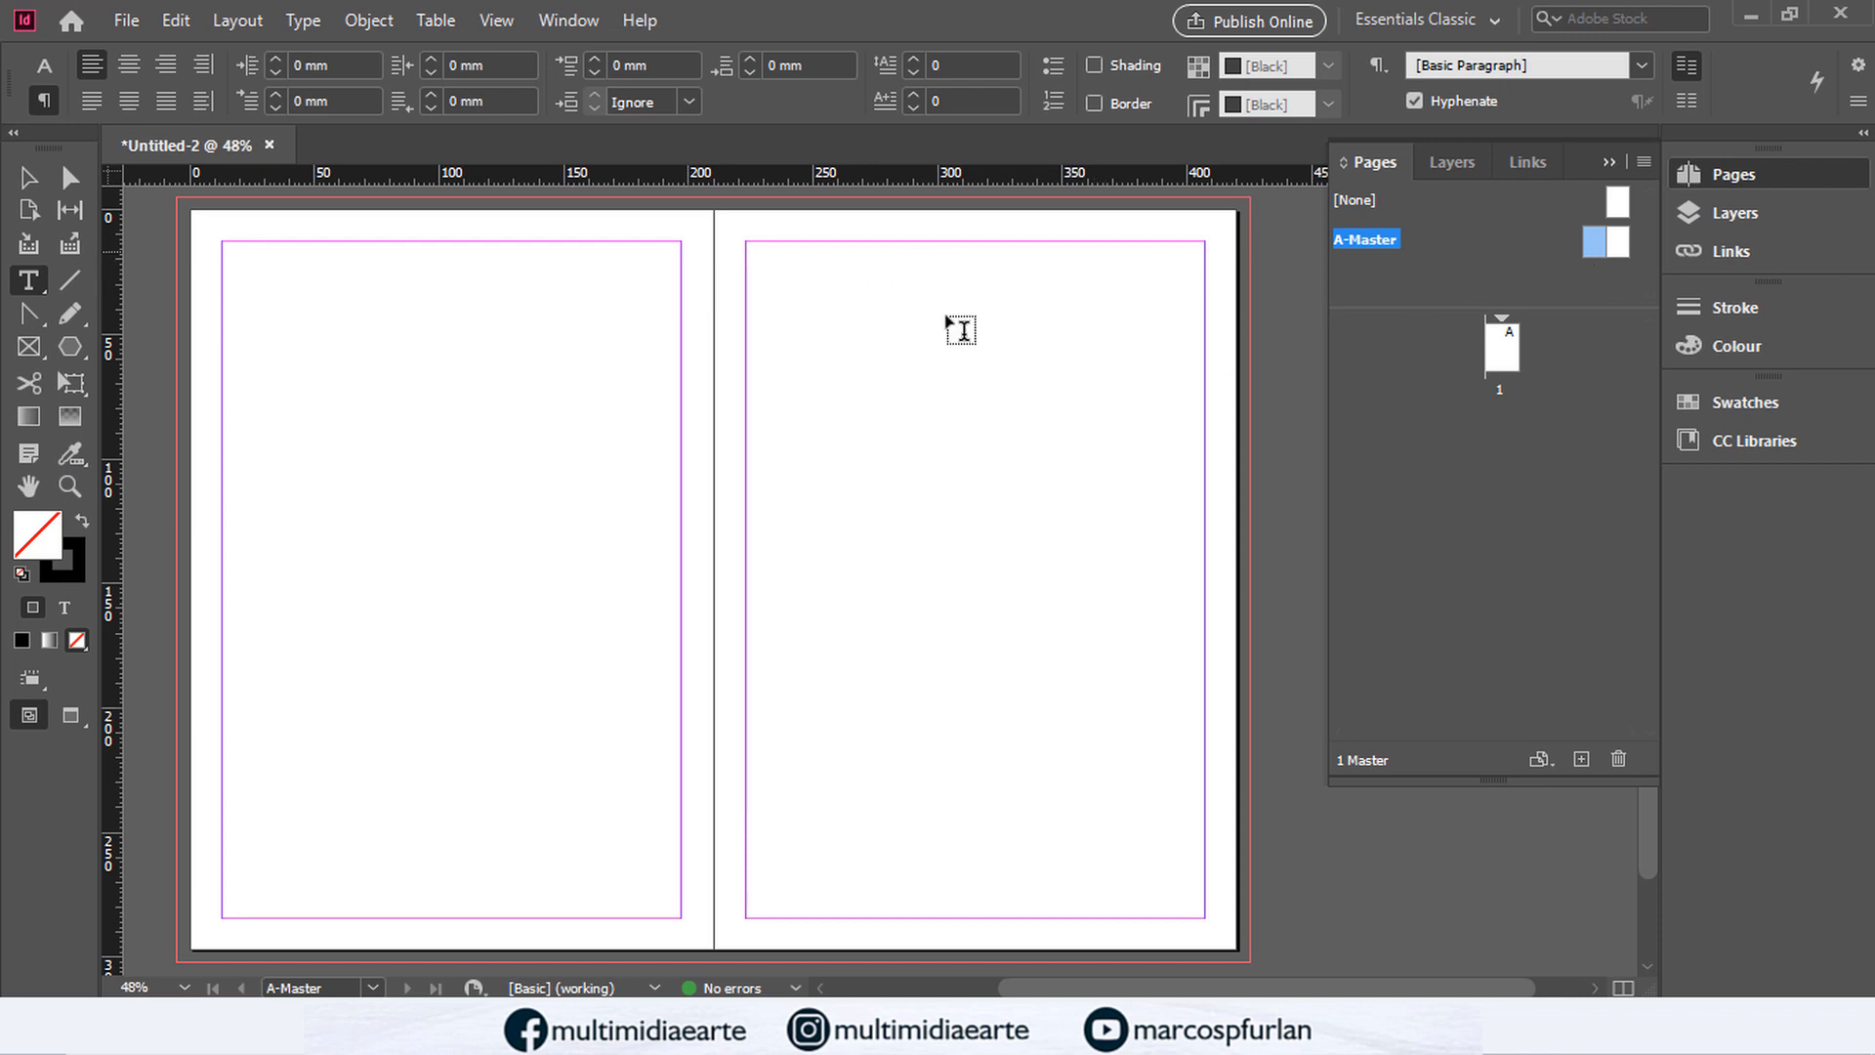
pyautogui.moveTo(223, 242); pyautogui.dragTo(684, 796)
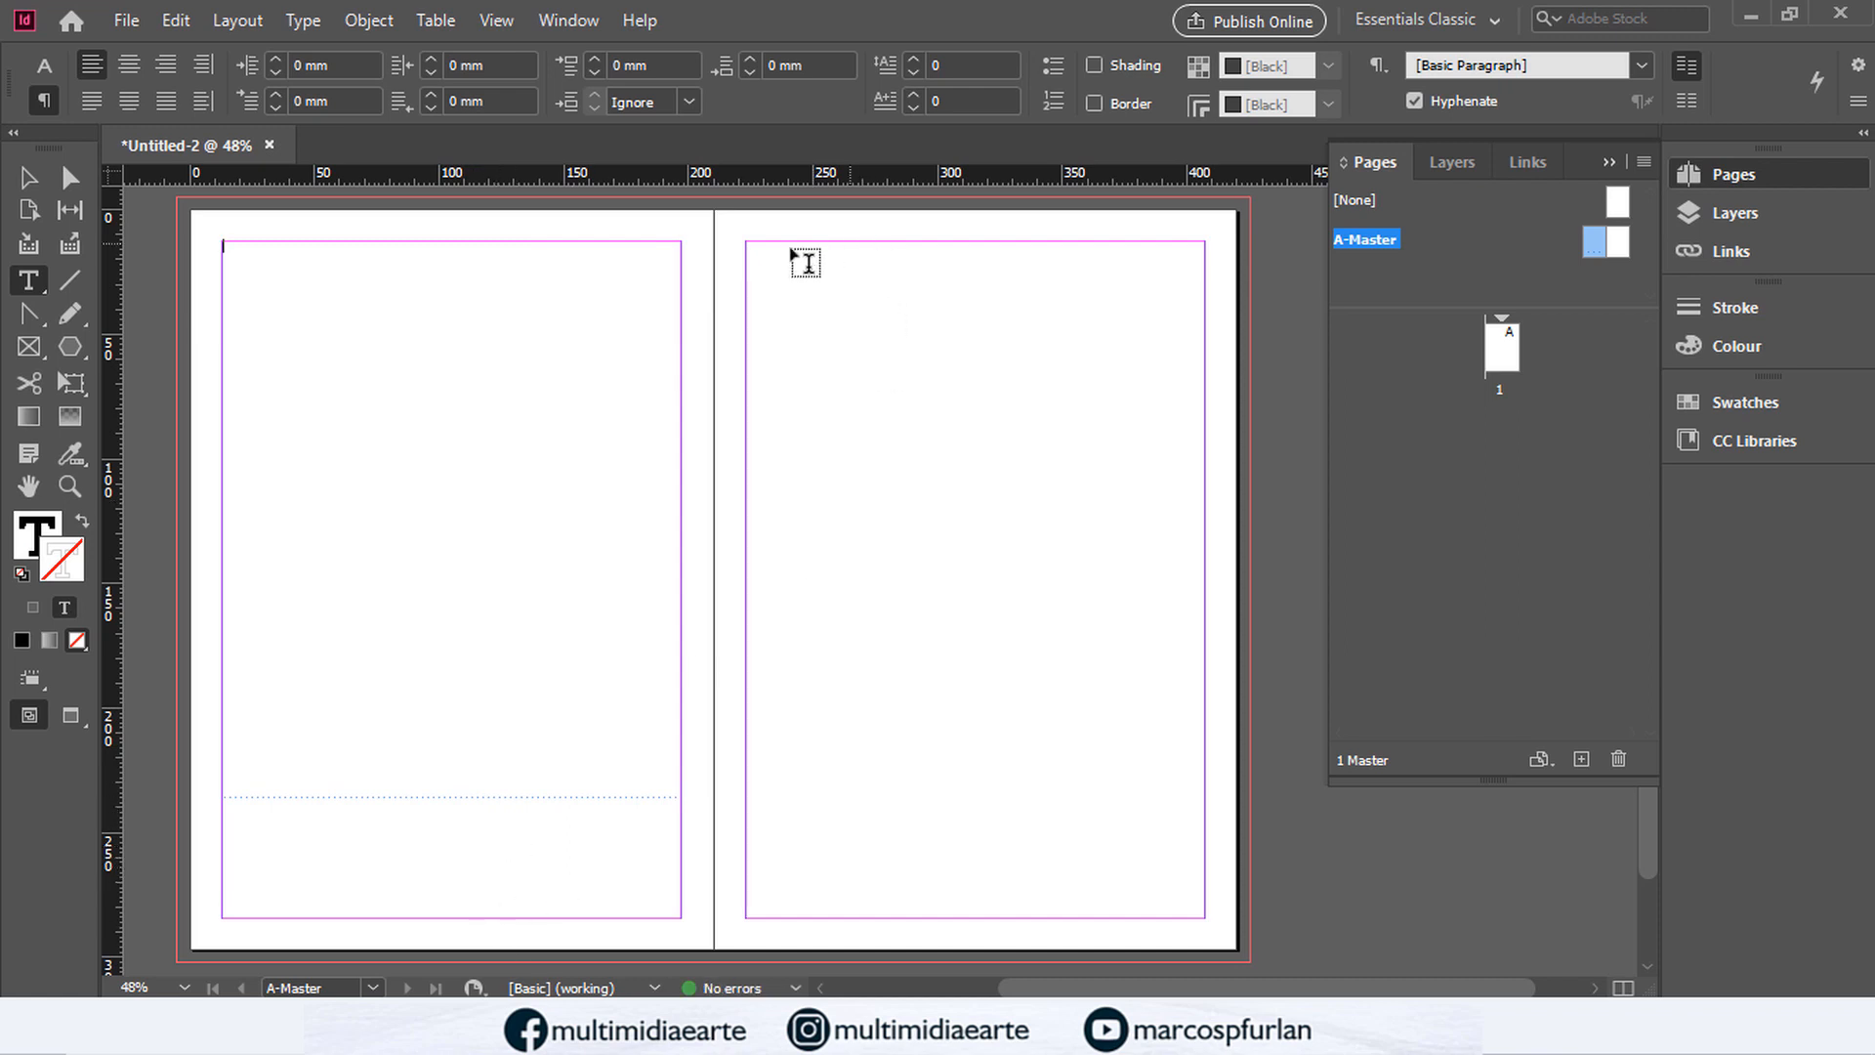
# Step: Draw two text frames on the right master page: a full-height column about 88.55 mm wide and a lower-right frame about 96.05 x 154.3 mm
pyautogui.moveTo(749, 246); pyautogui.dragTo(966, 918)
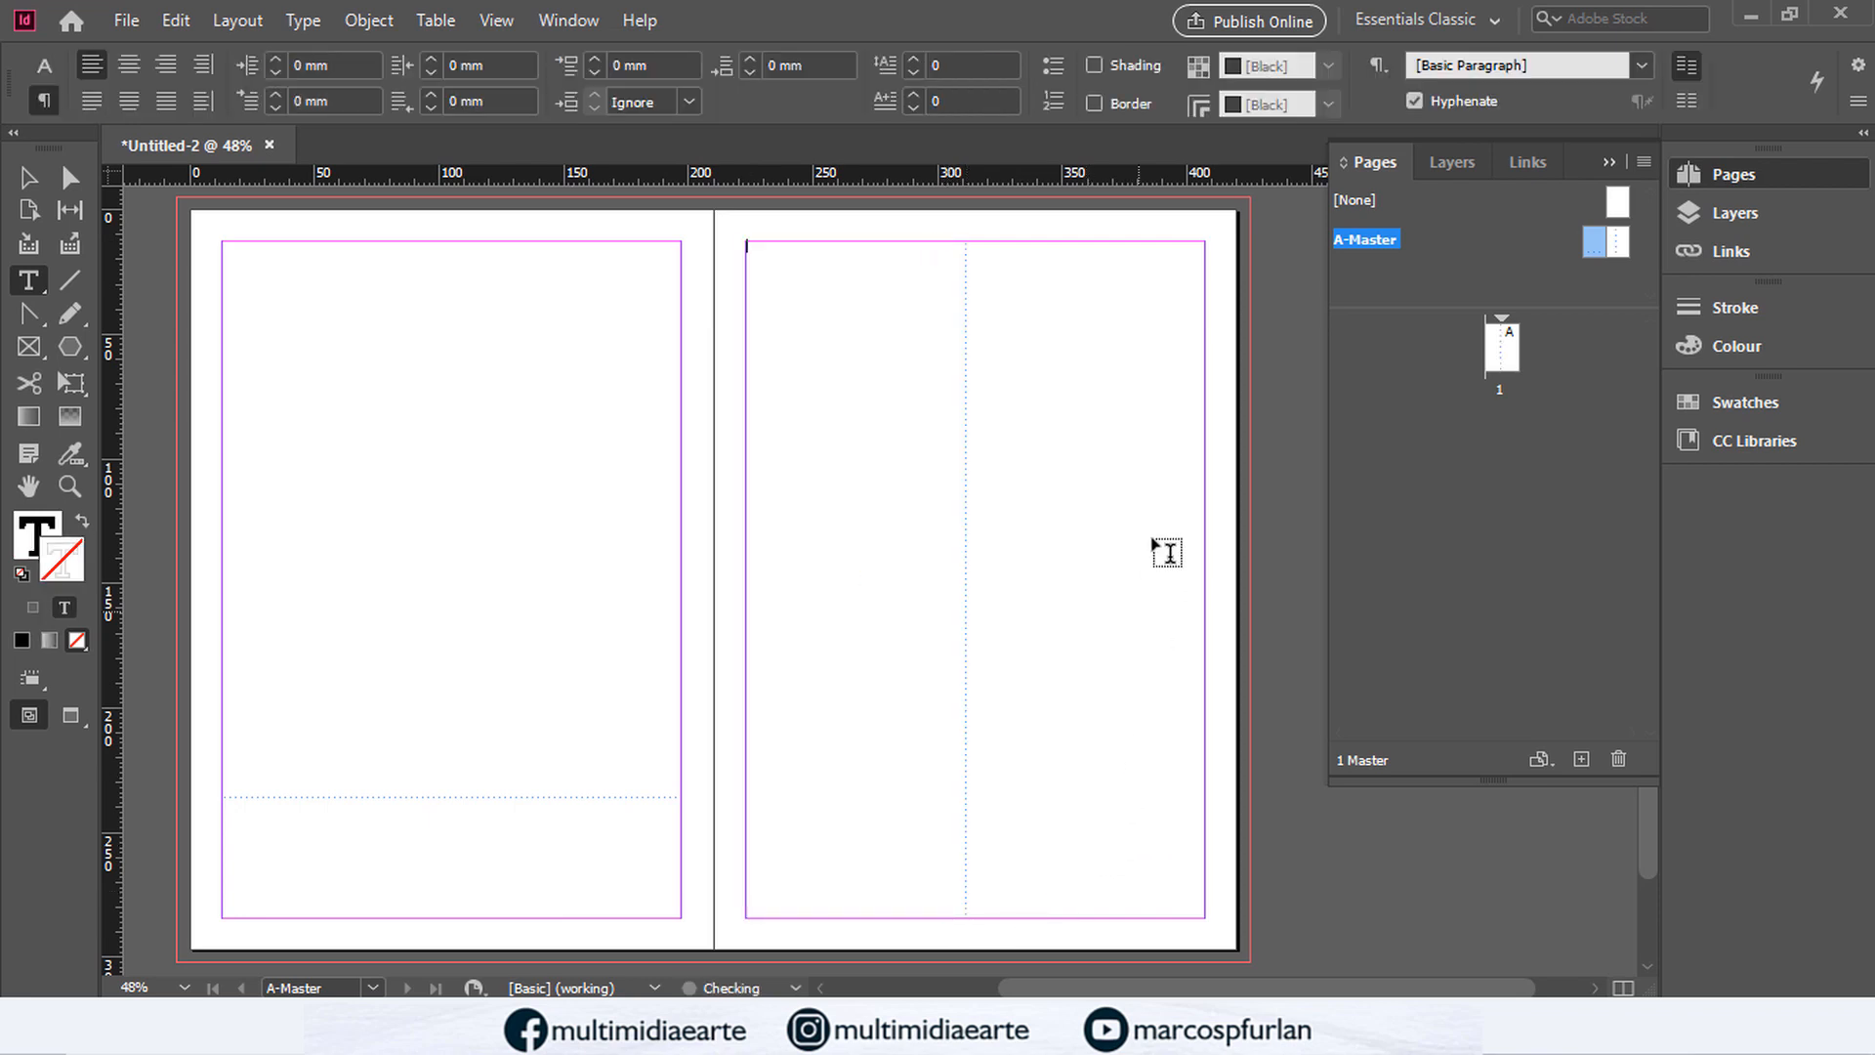
pyautogui.moveTo(1206, 441); pyautogui.dragTo(967, 920)
pyautogui.click(29, 178)
pyautogui.click(1080, 441)
pyautogui.moveTo(1082, 441); pyautogui.dragTo(1086, 533)
pyautogui.click(1098, 364)
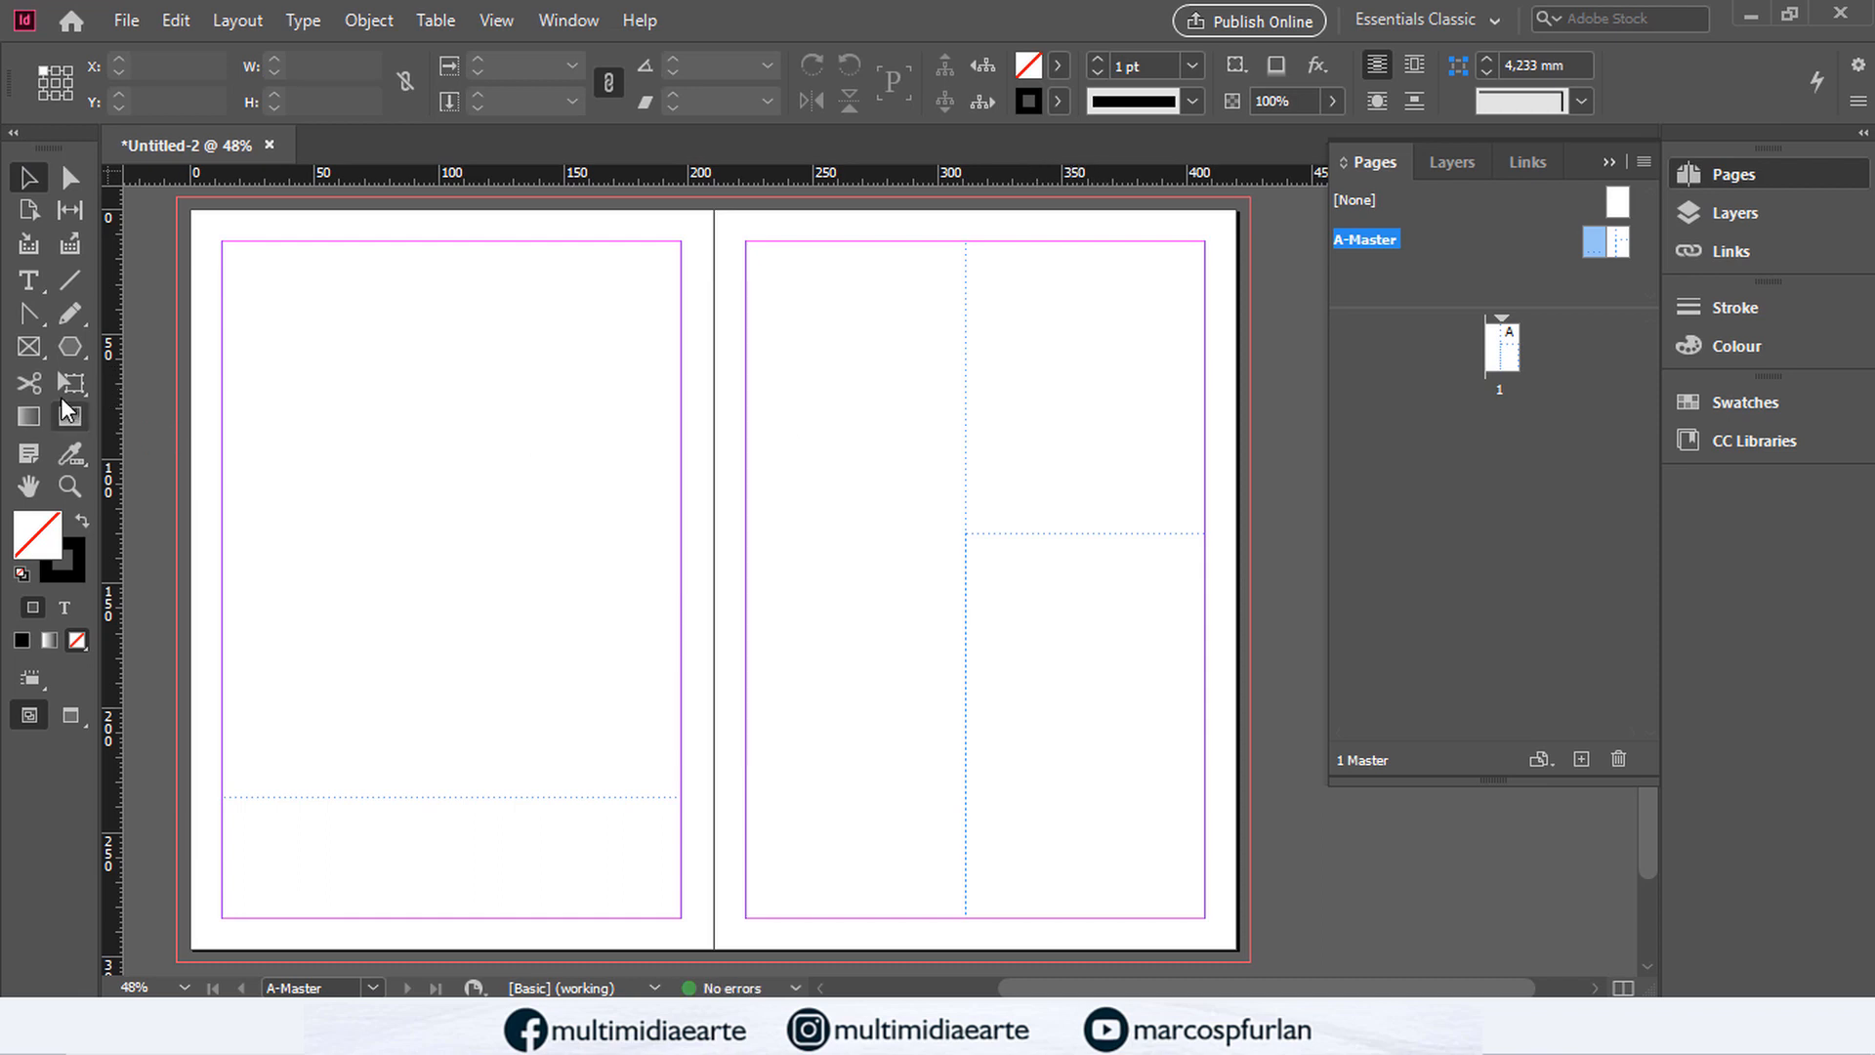
# Step: Draw rectangle placeholder frames in the right page's upper-right area, about 96.05 x 117.3 mm, and across the left page's bottom, about 48.3 mm high
pyautogui.click(29, 347)
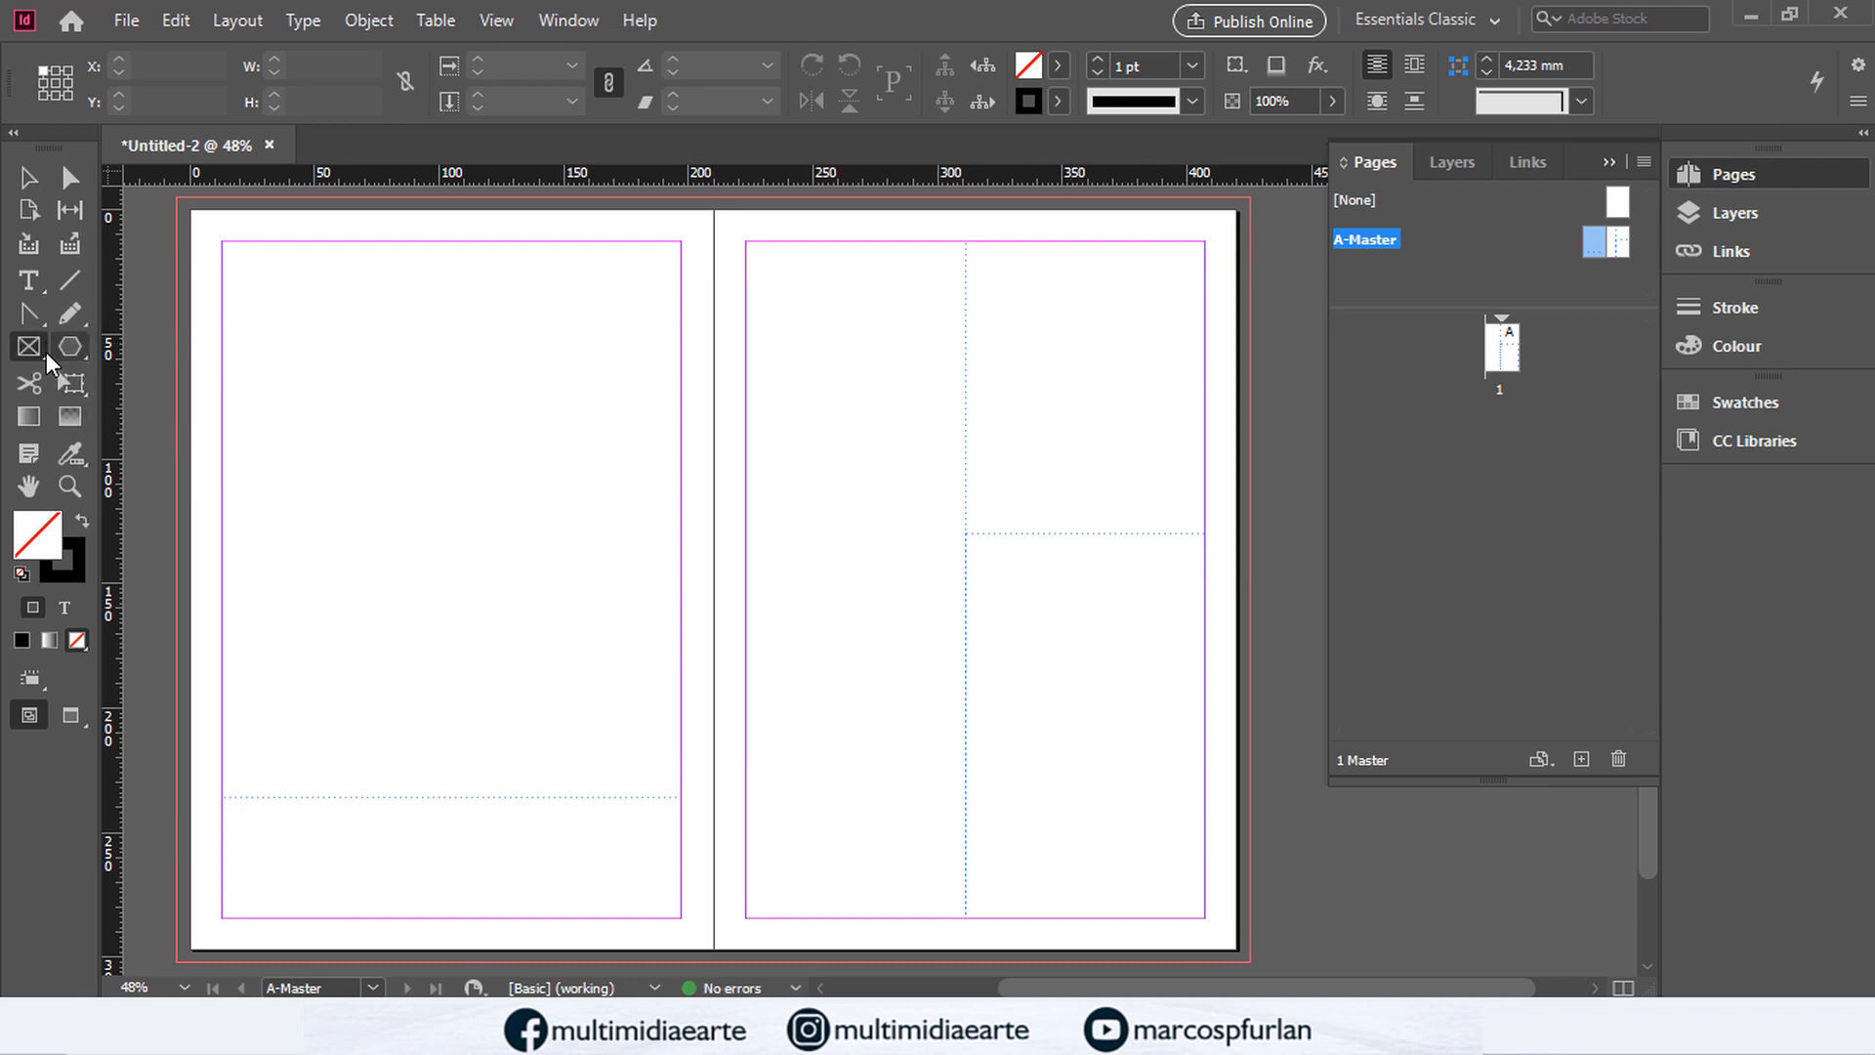
pyautogui.moveTo(1204, 239); pyautogui.dragTo(967, 533)
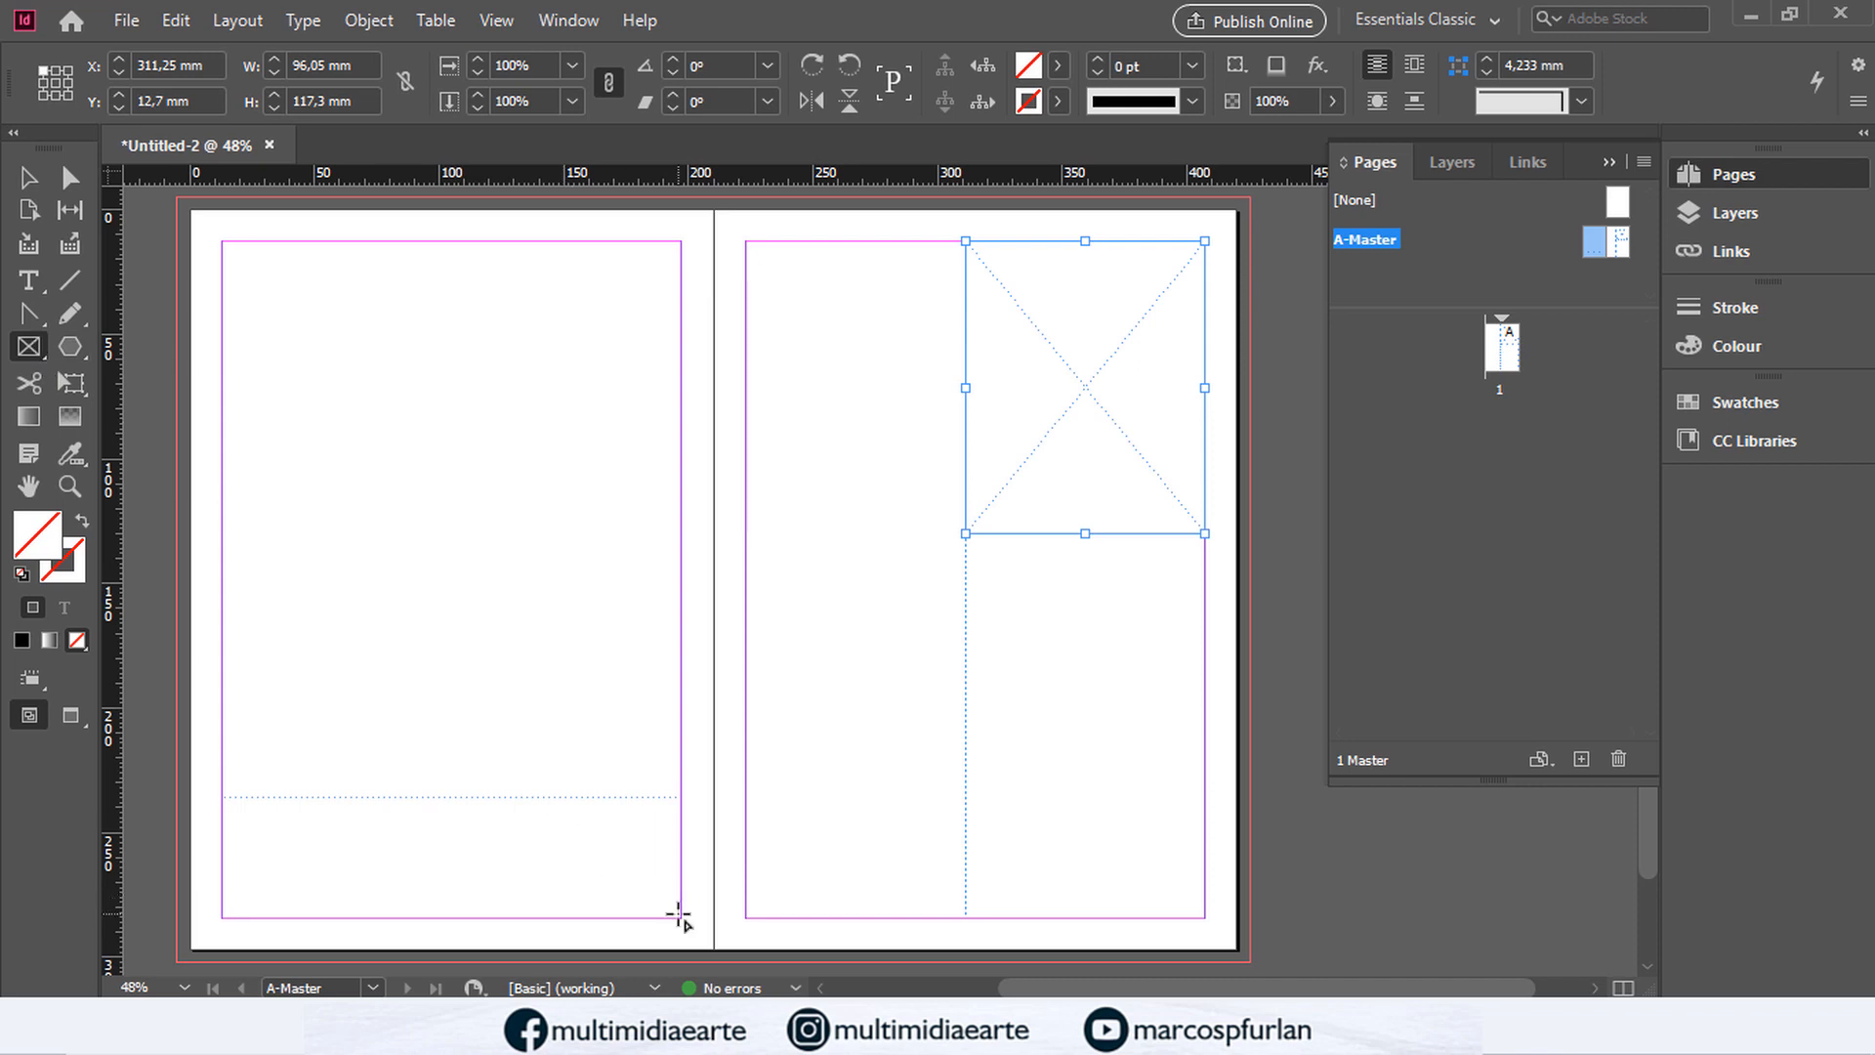
pyautogui.moveTo(680, 917); pyautogui.dragTo(235, 797)
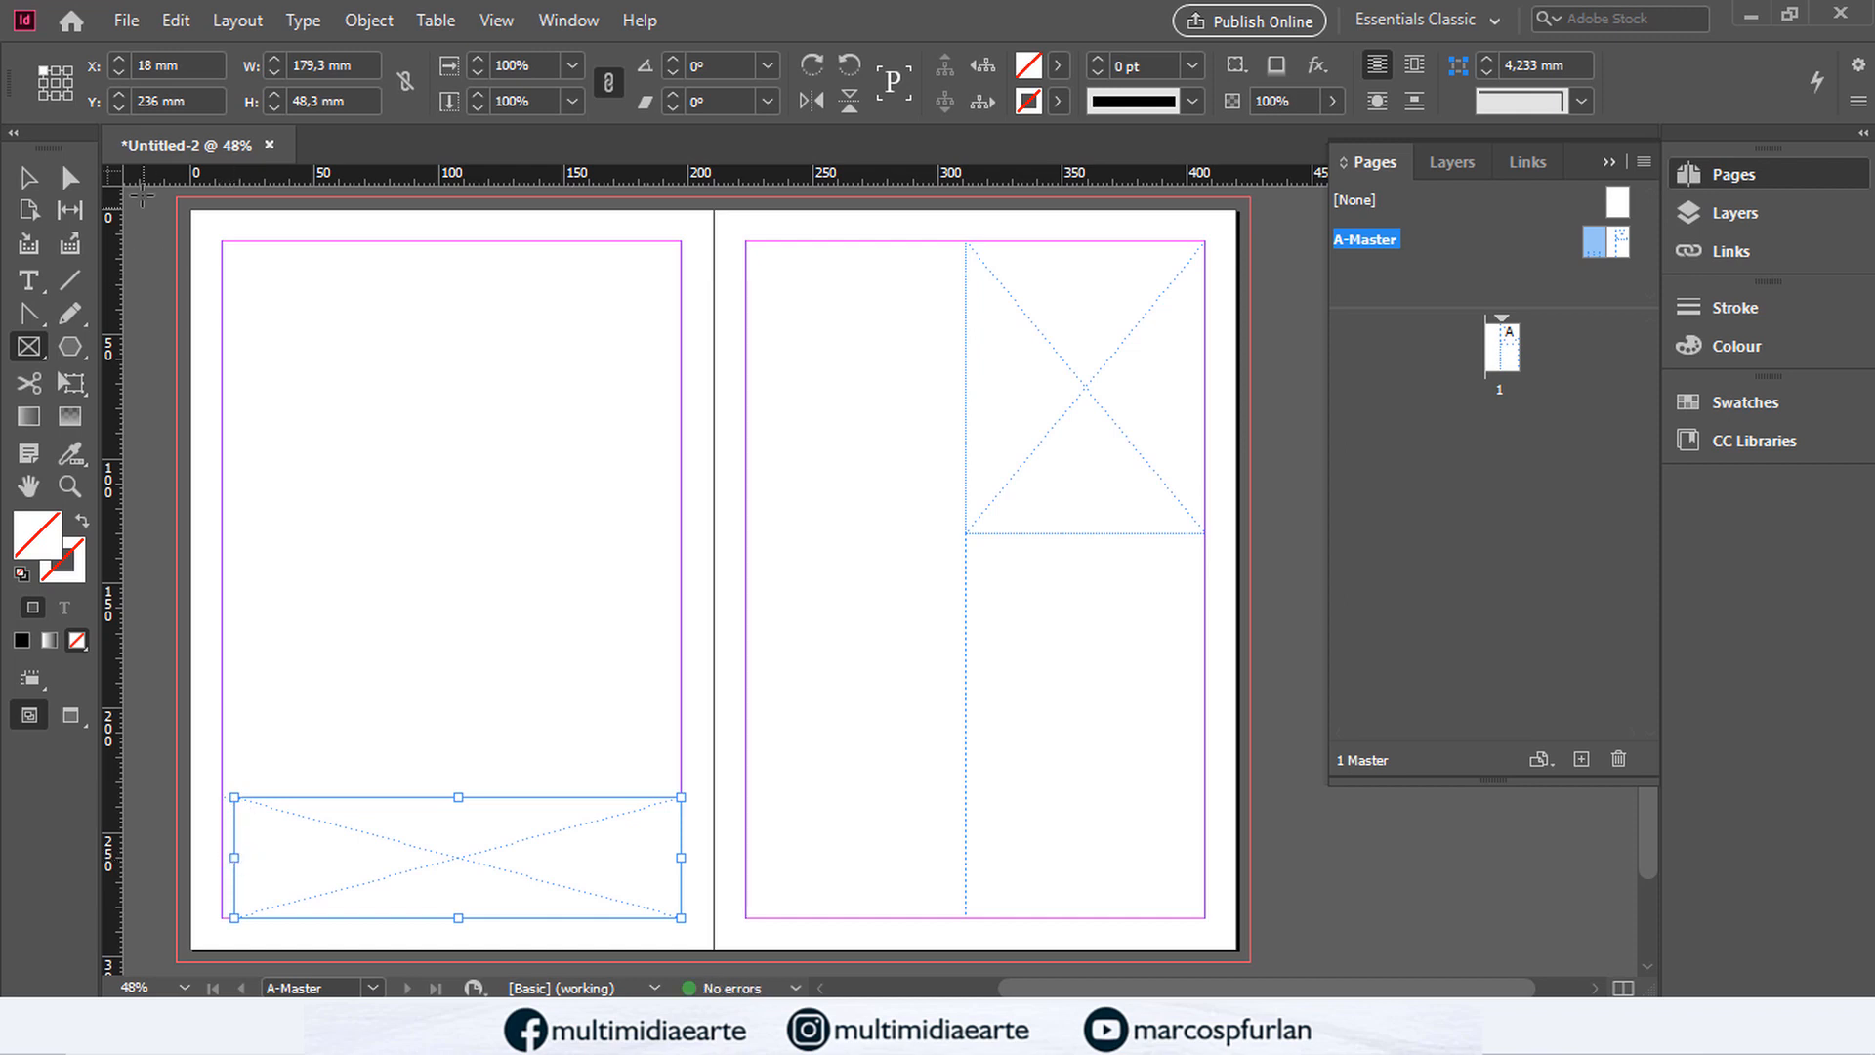
pyautogui.press('v')
pyautogui.moveTo(234, 857); pyautogui.dragTo(226, 857)
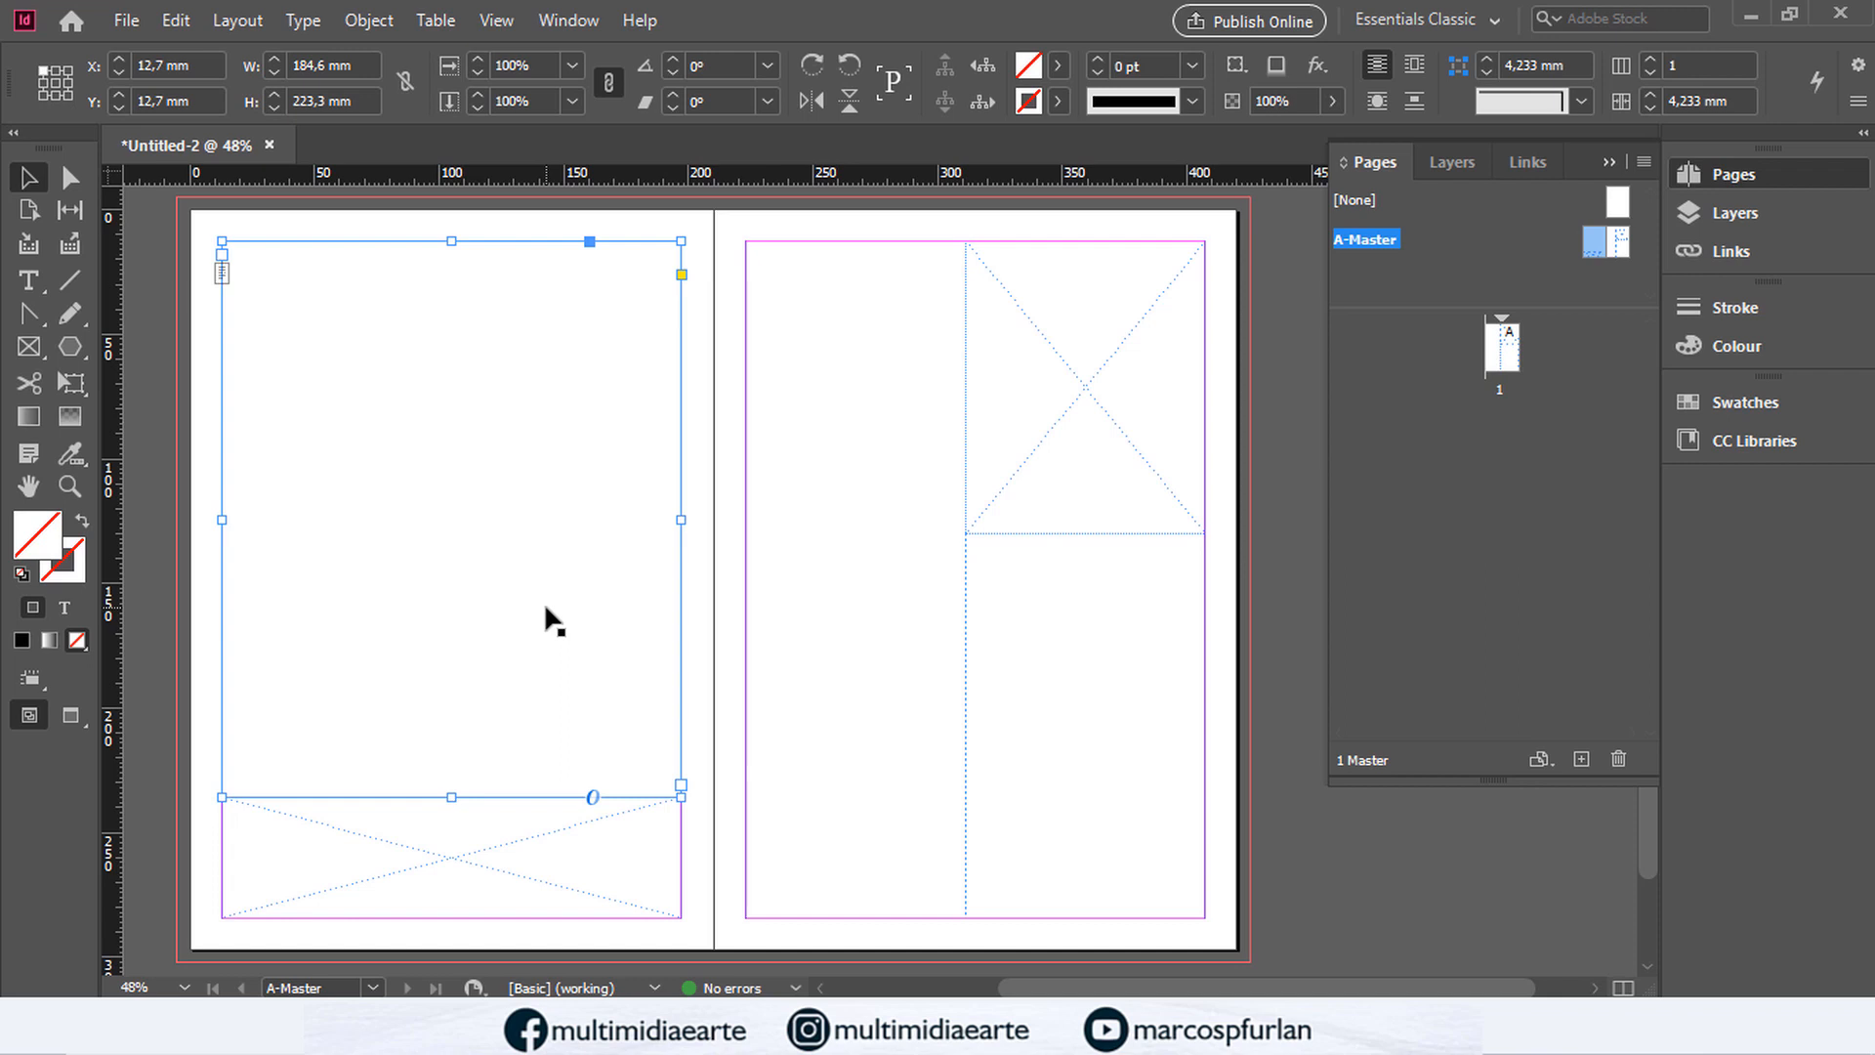
# Step: Thread the left master page's text frame to the full-height text column on the right page
pyautogui.click(817, 544)
pyautogui.click(681, 786)
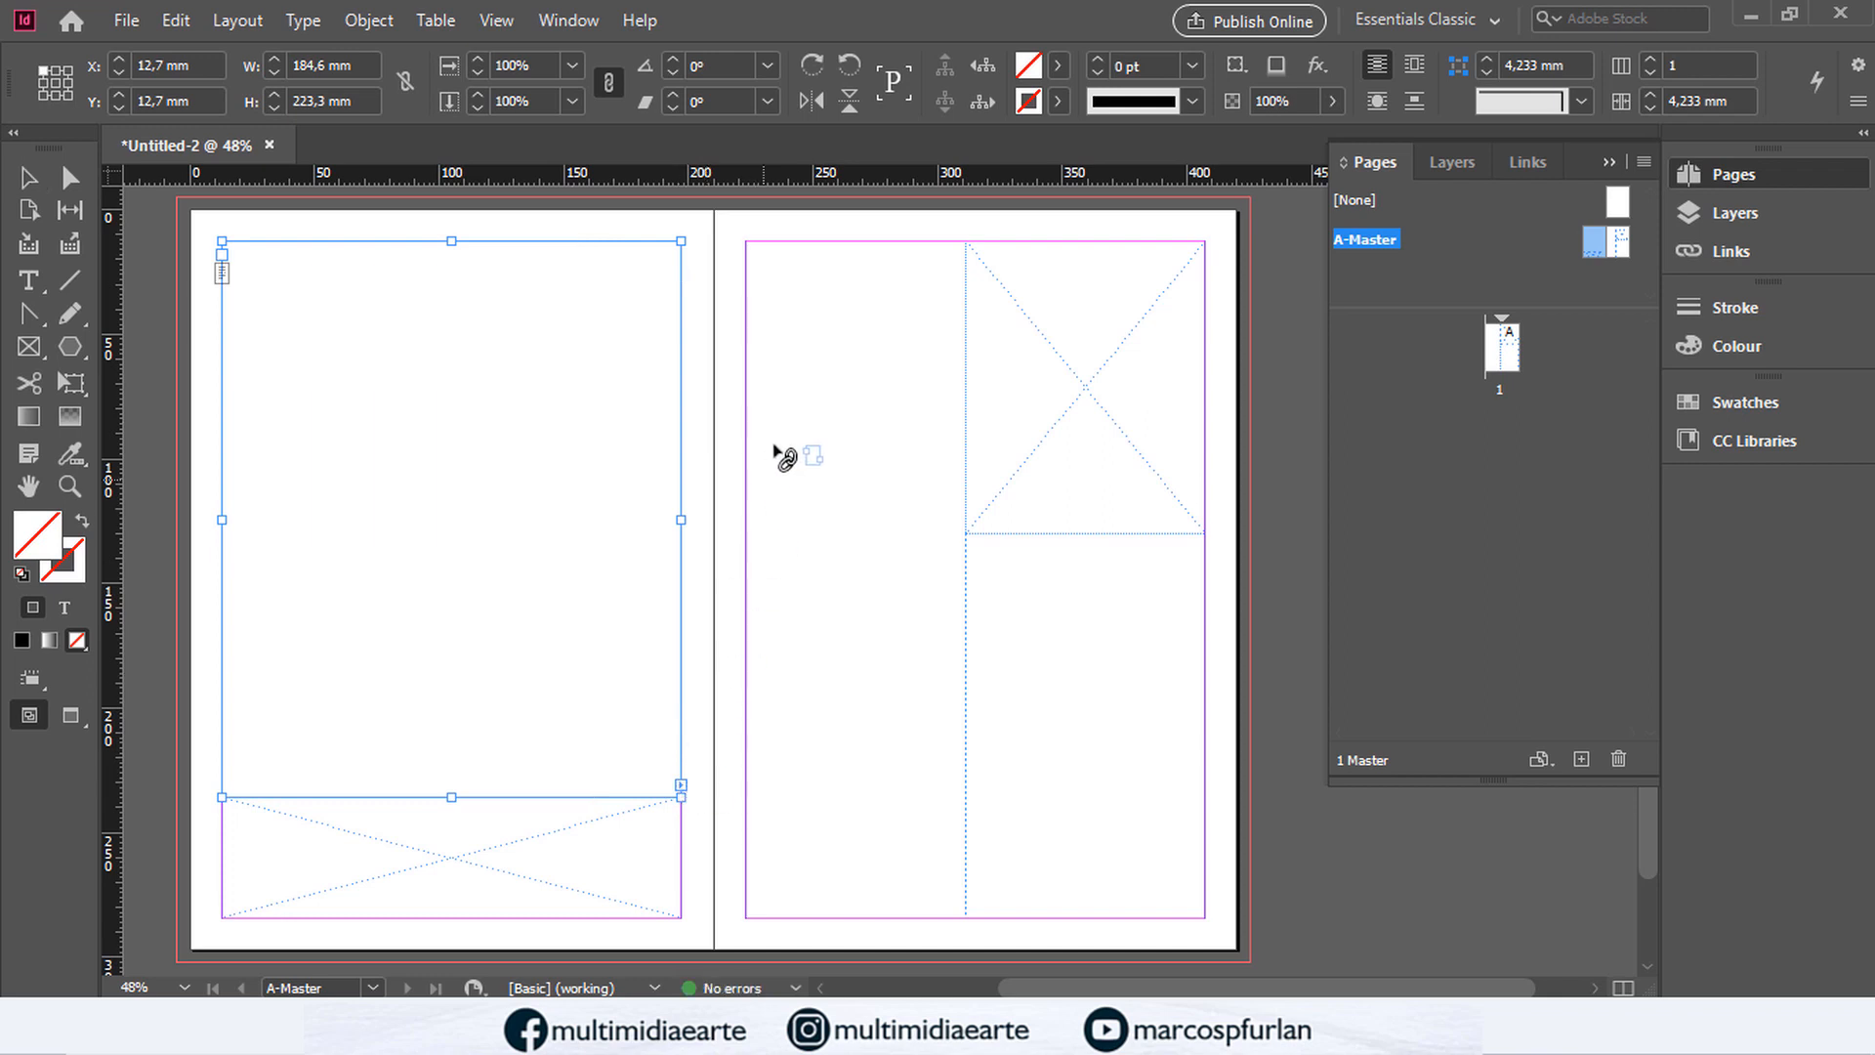
pyautogui.click(804, 403)
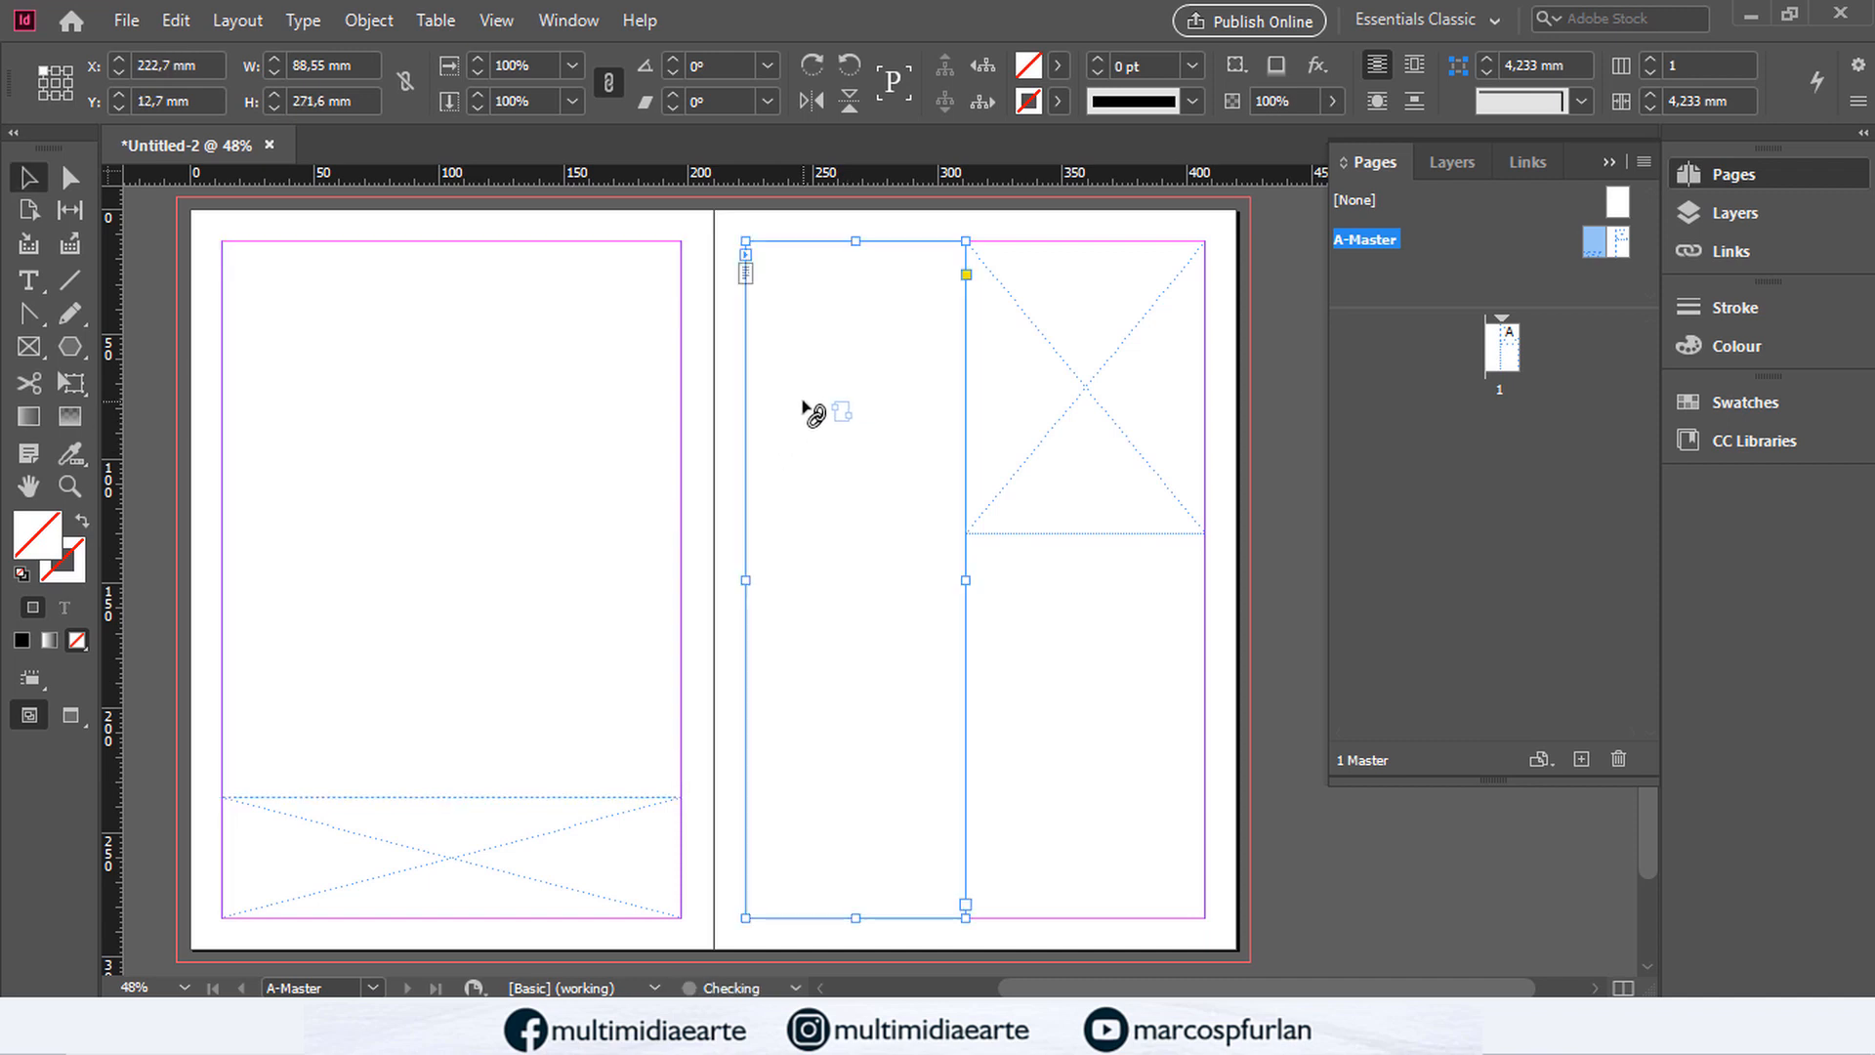
pyautogui.click(618, 418)
pyautogui.click(822, 407)
pyautogui.click(675, 415)
pyautogui.click(787, 407)
# Step: Show the text threads for the linked frames on the master spread
pyautogui.click(495, 19)
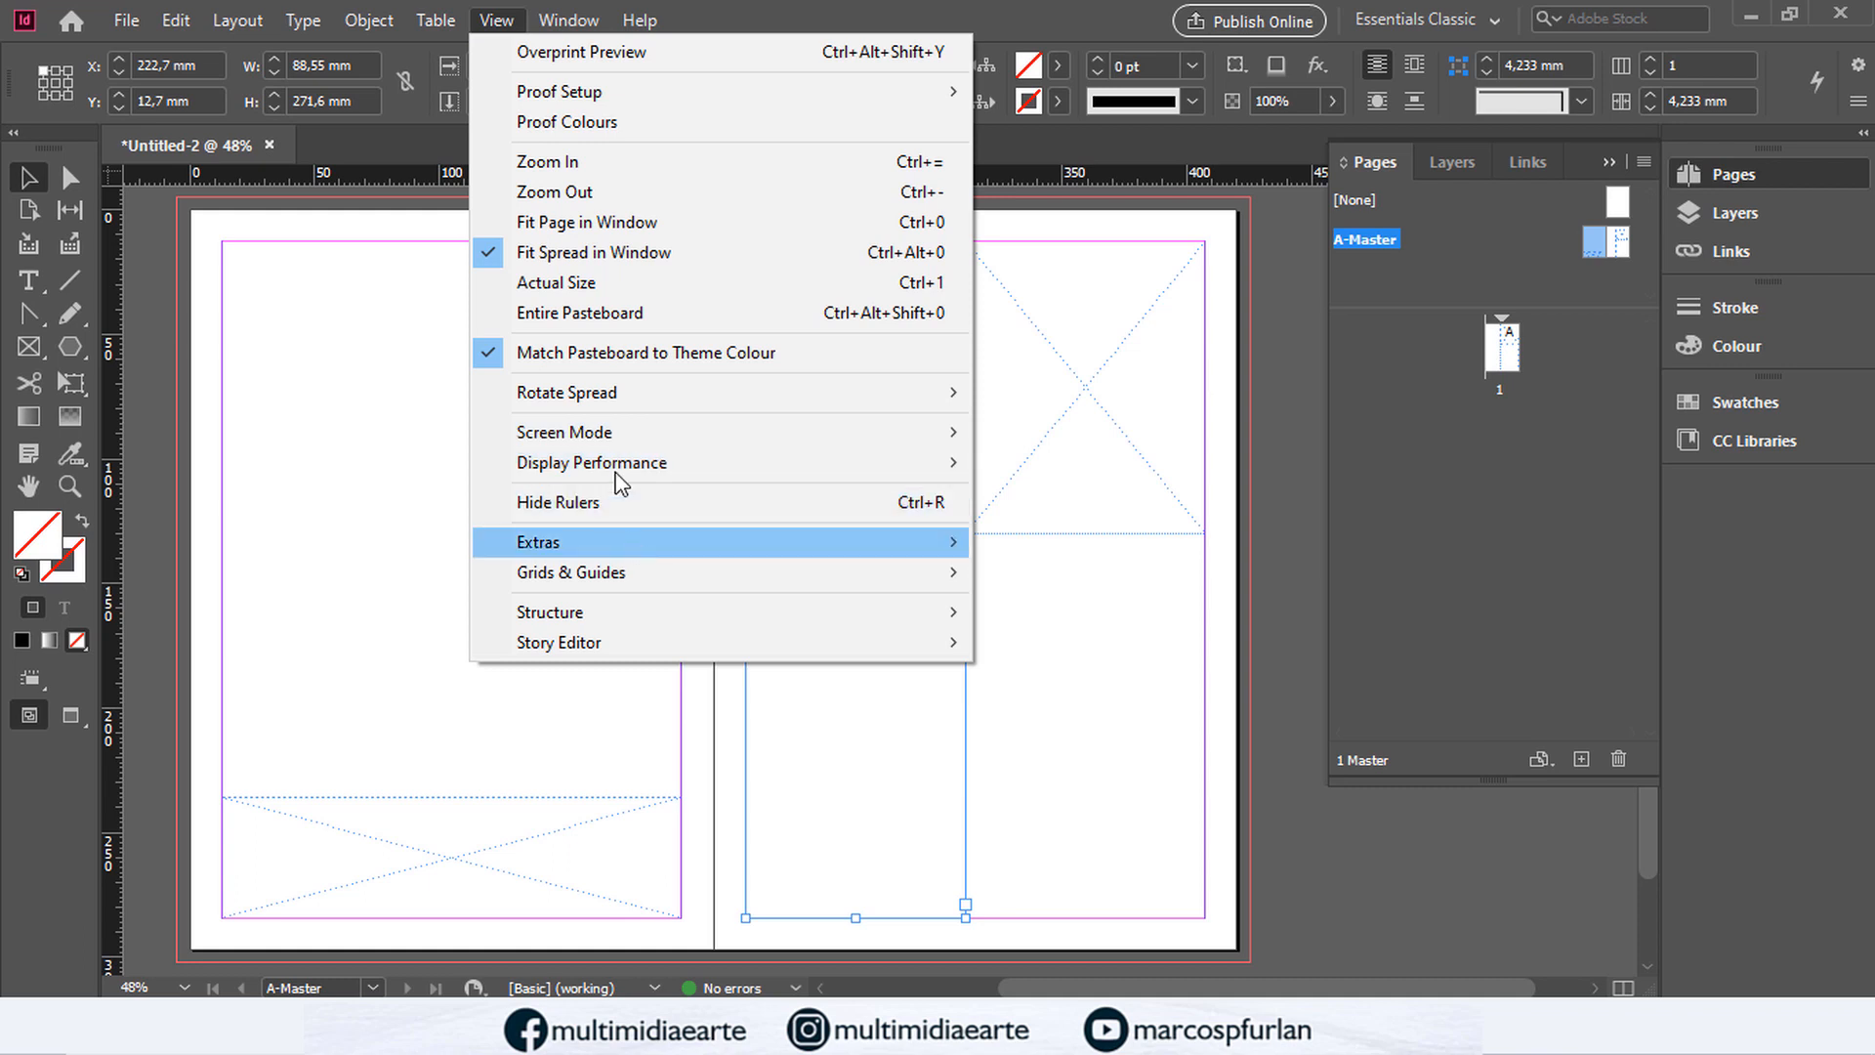
pyautogui.moveTo(609, 548)
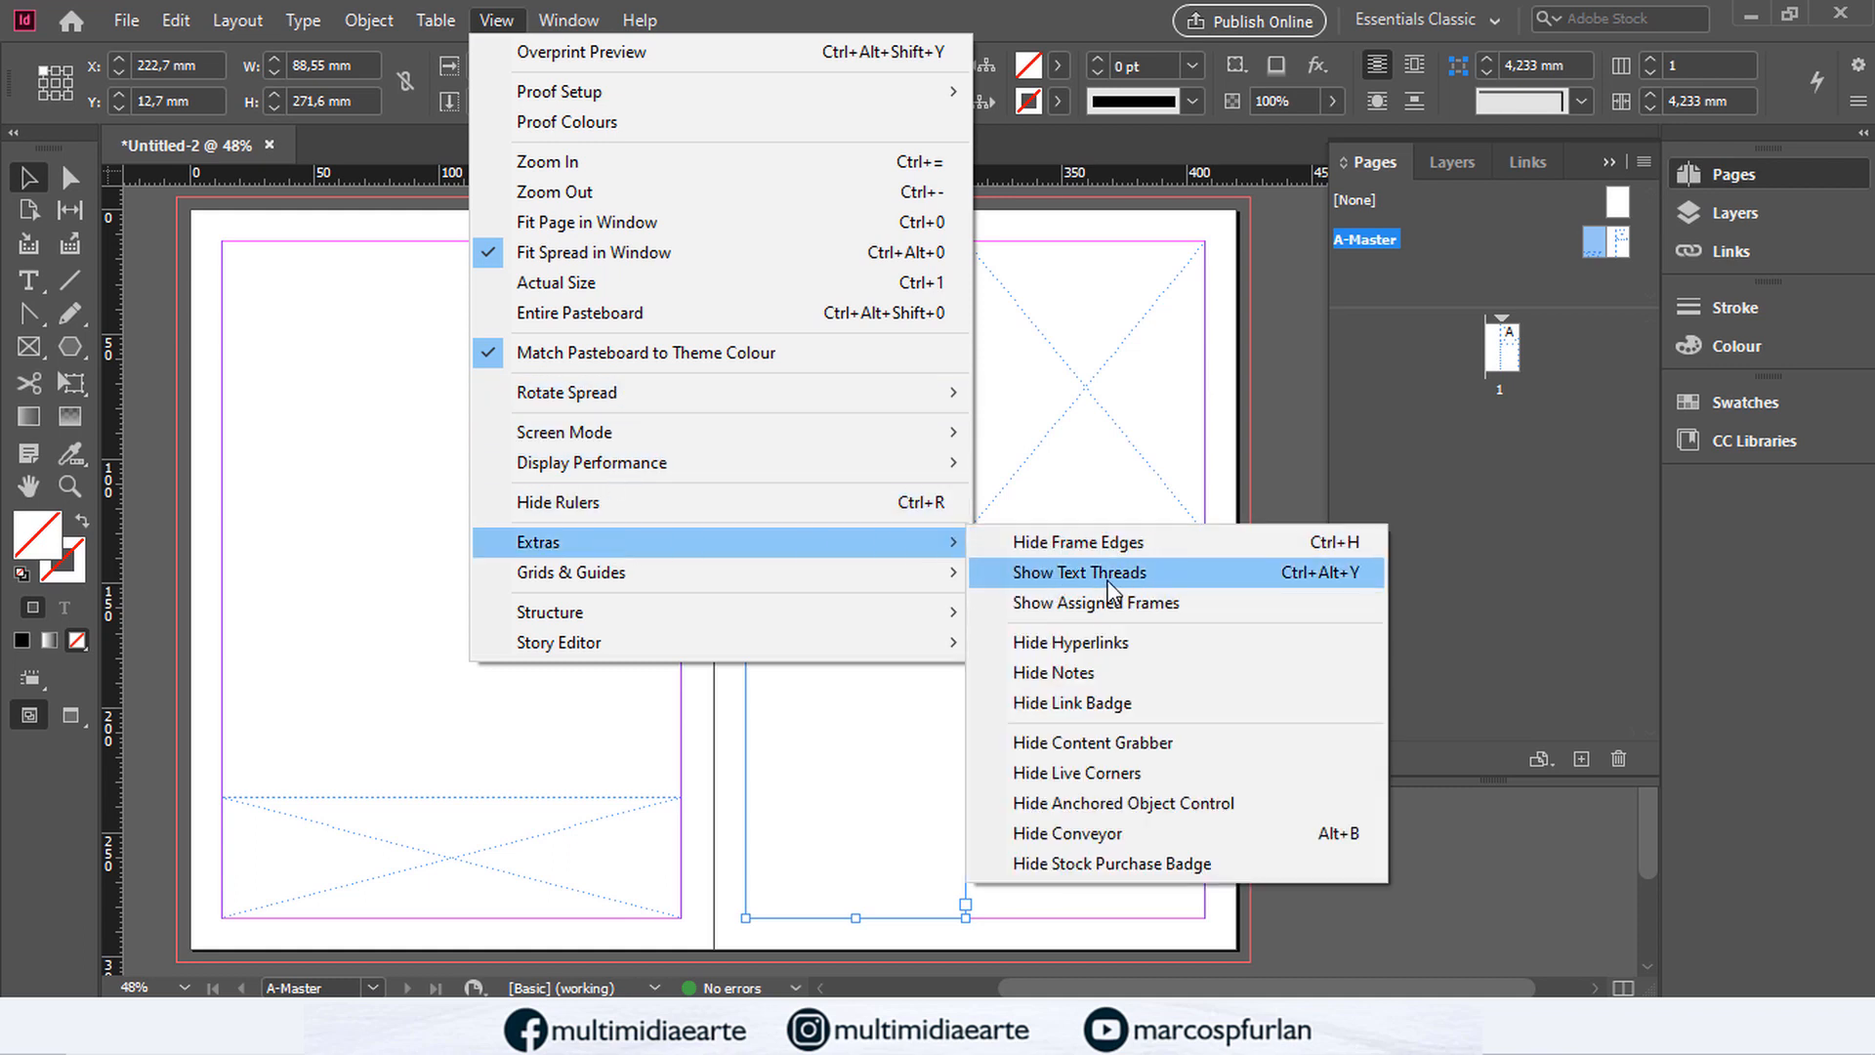
pyautogui.click(1141, 577)
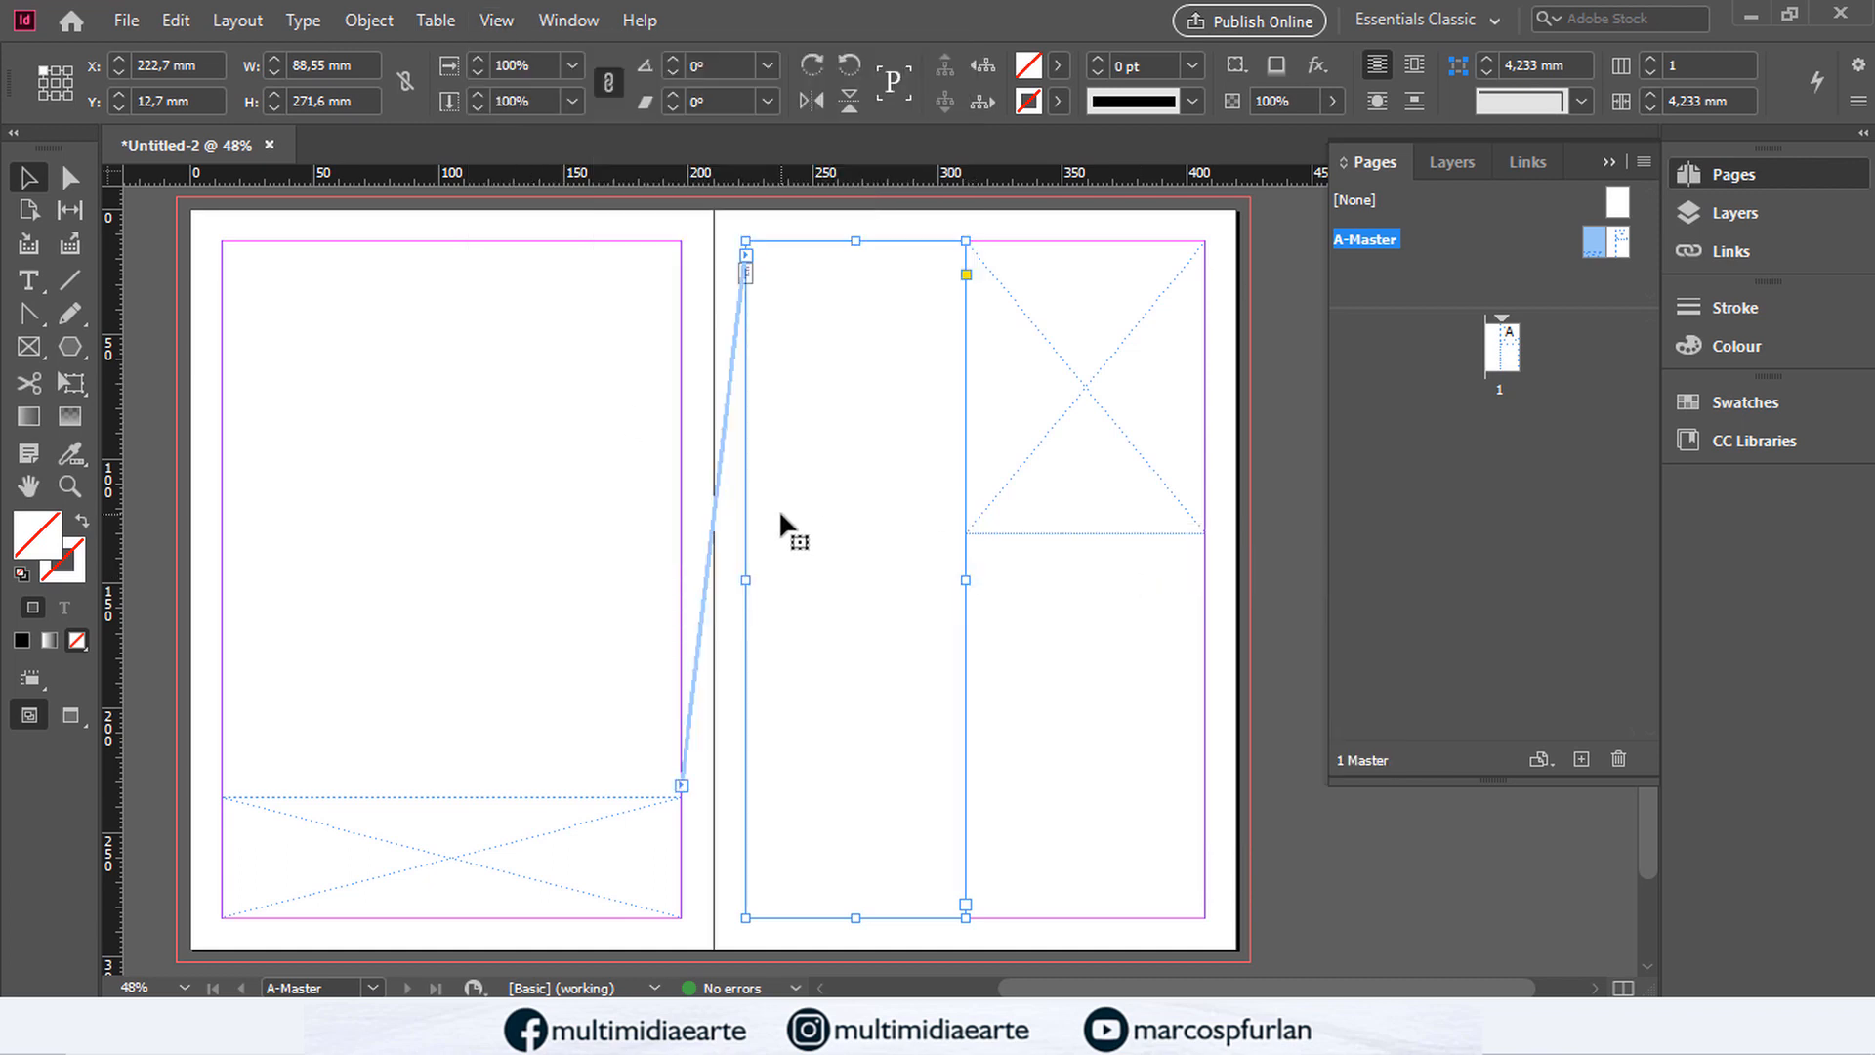
# Step: Apply the [None] master to page 1 and add a second page with A-Master's left page applied
pyautogui.doubleClick(1509, 356)
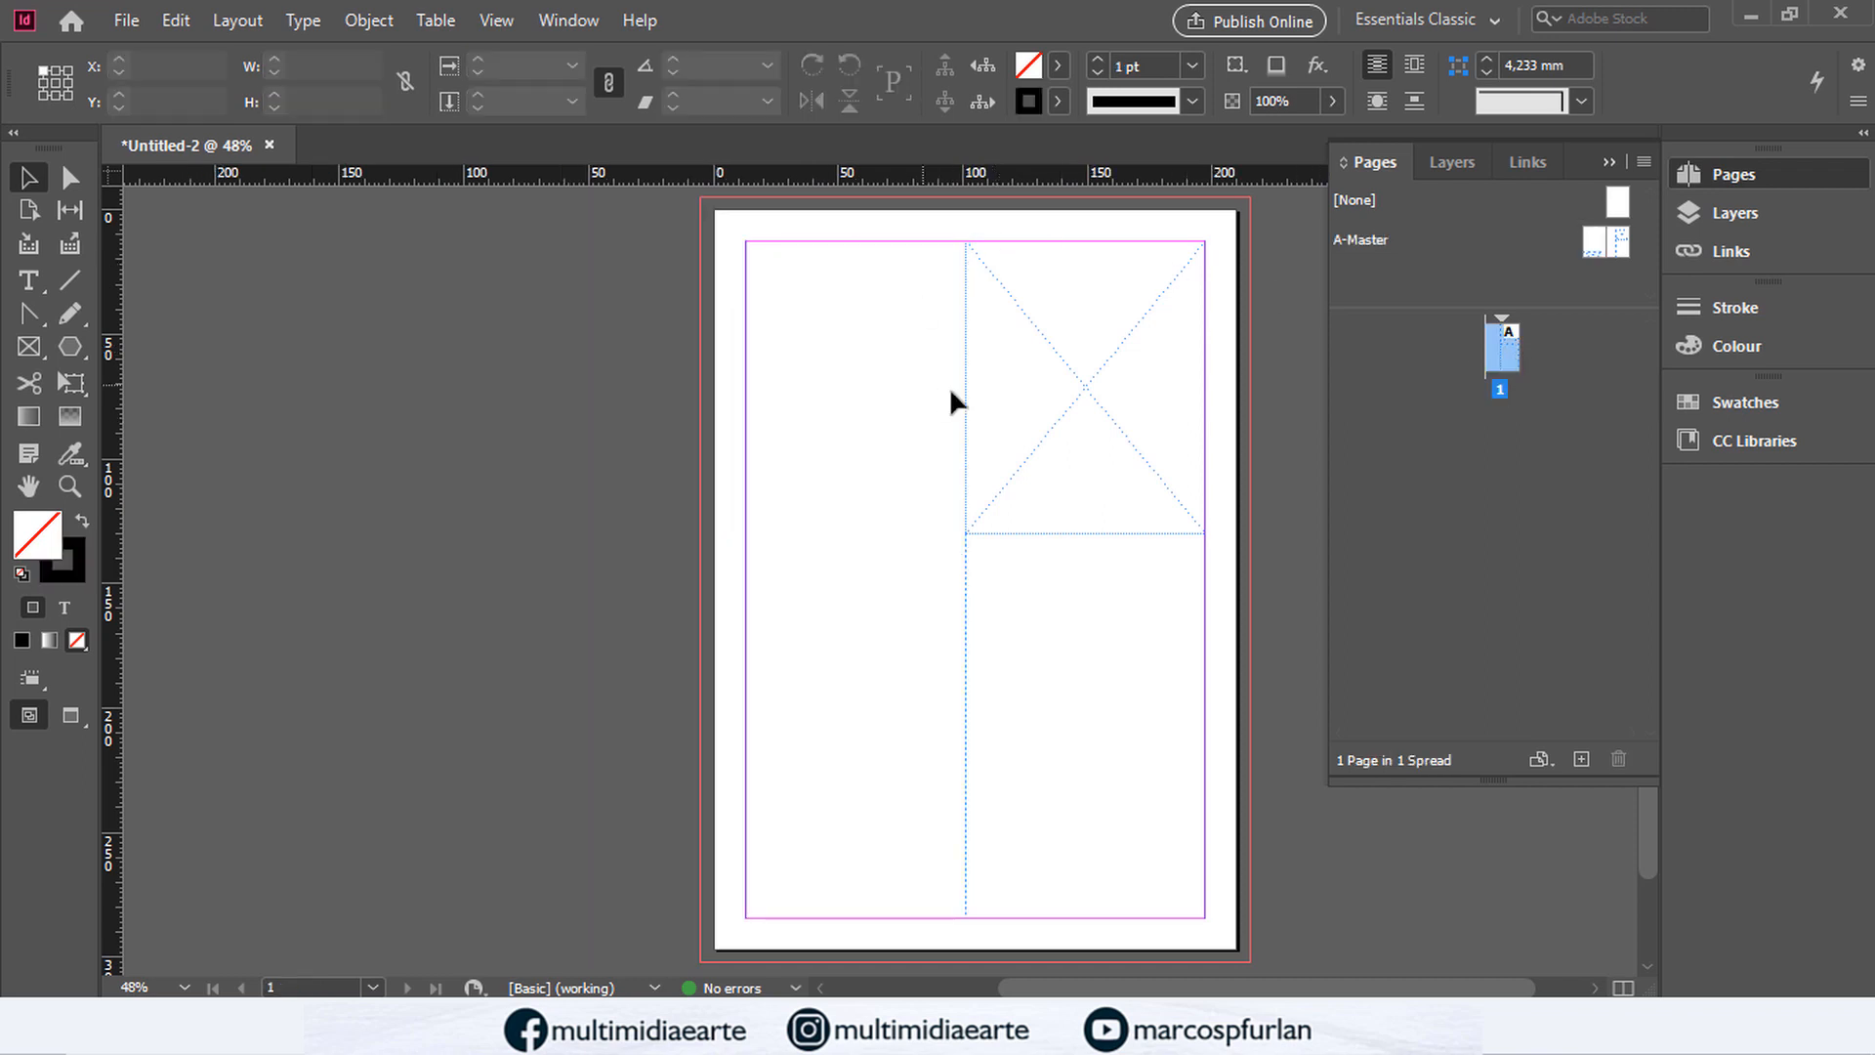
pyautogui.moveTo(1614, 202); pyautogui.dragTo(1495, 356)
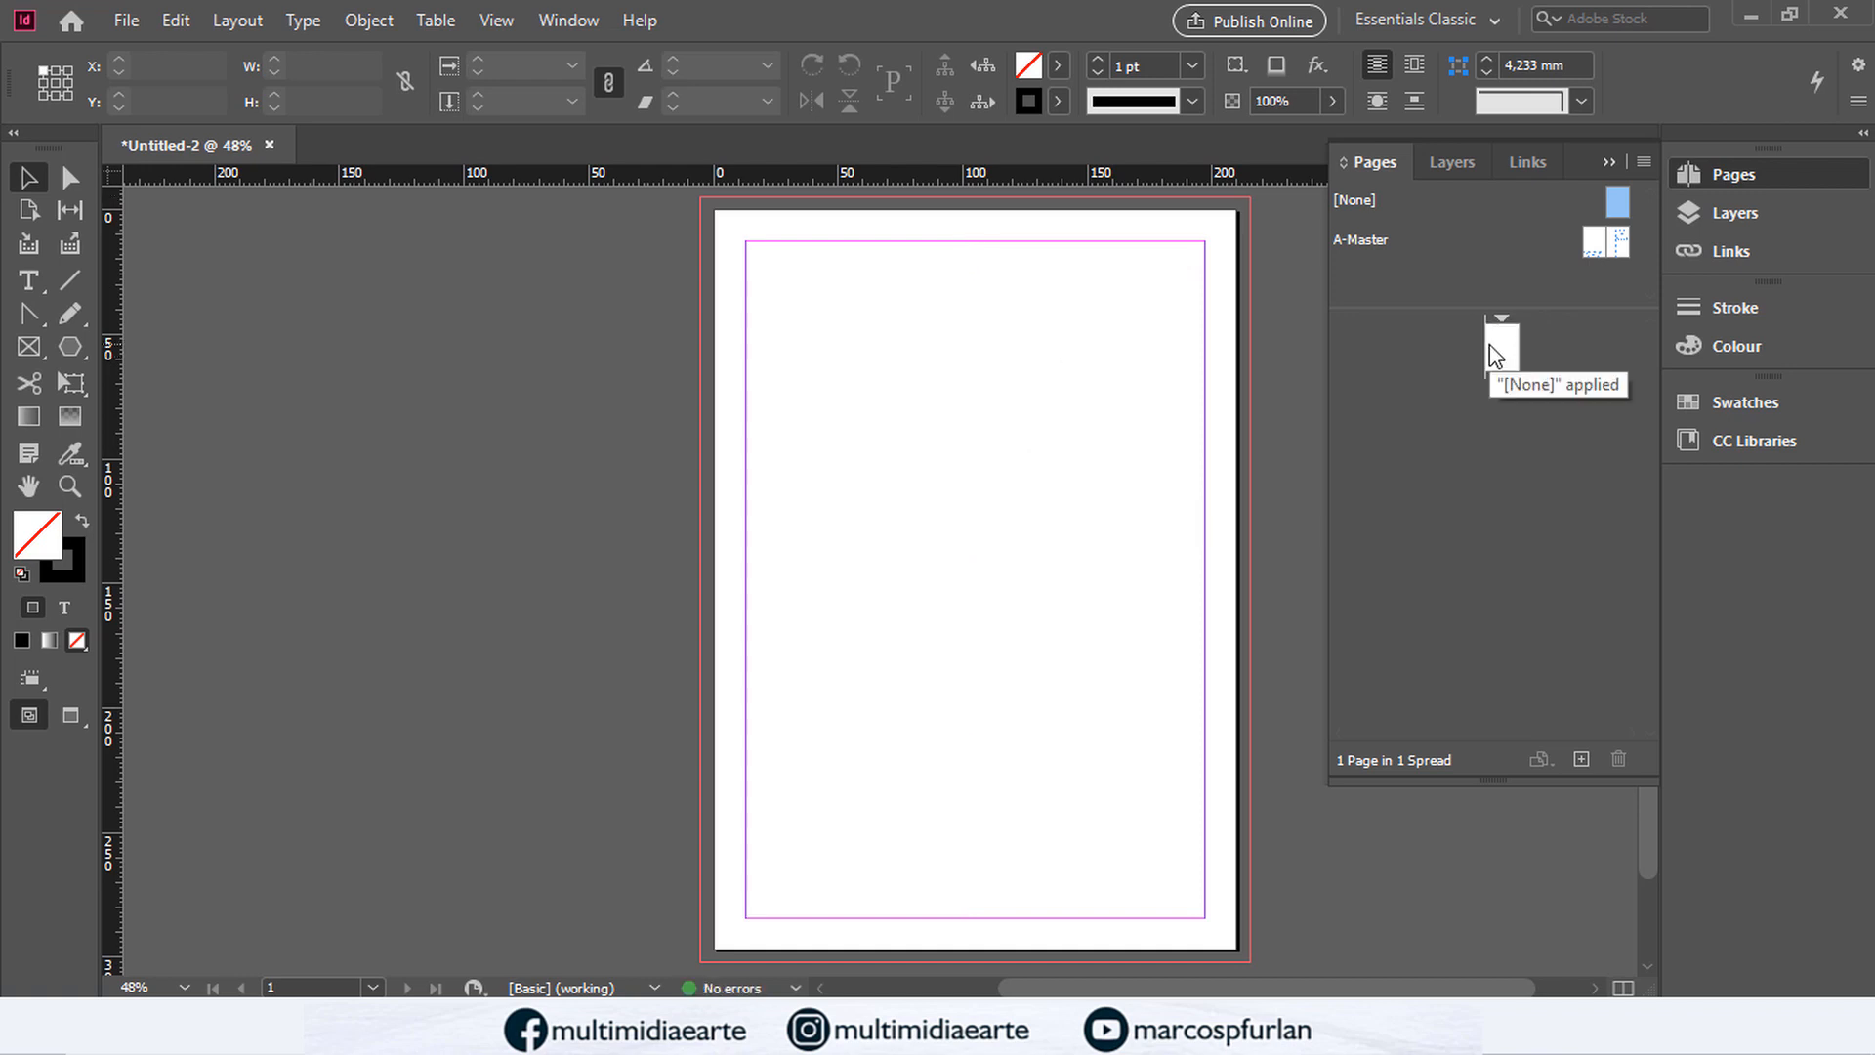
pyautogui.click(1581, 761)
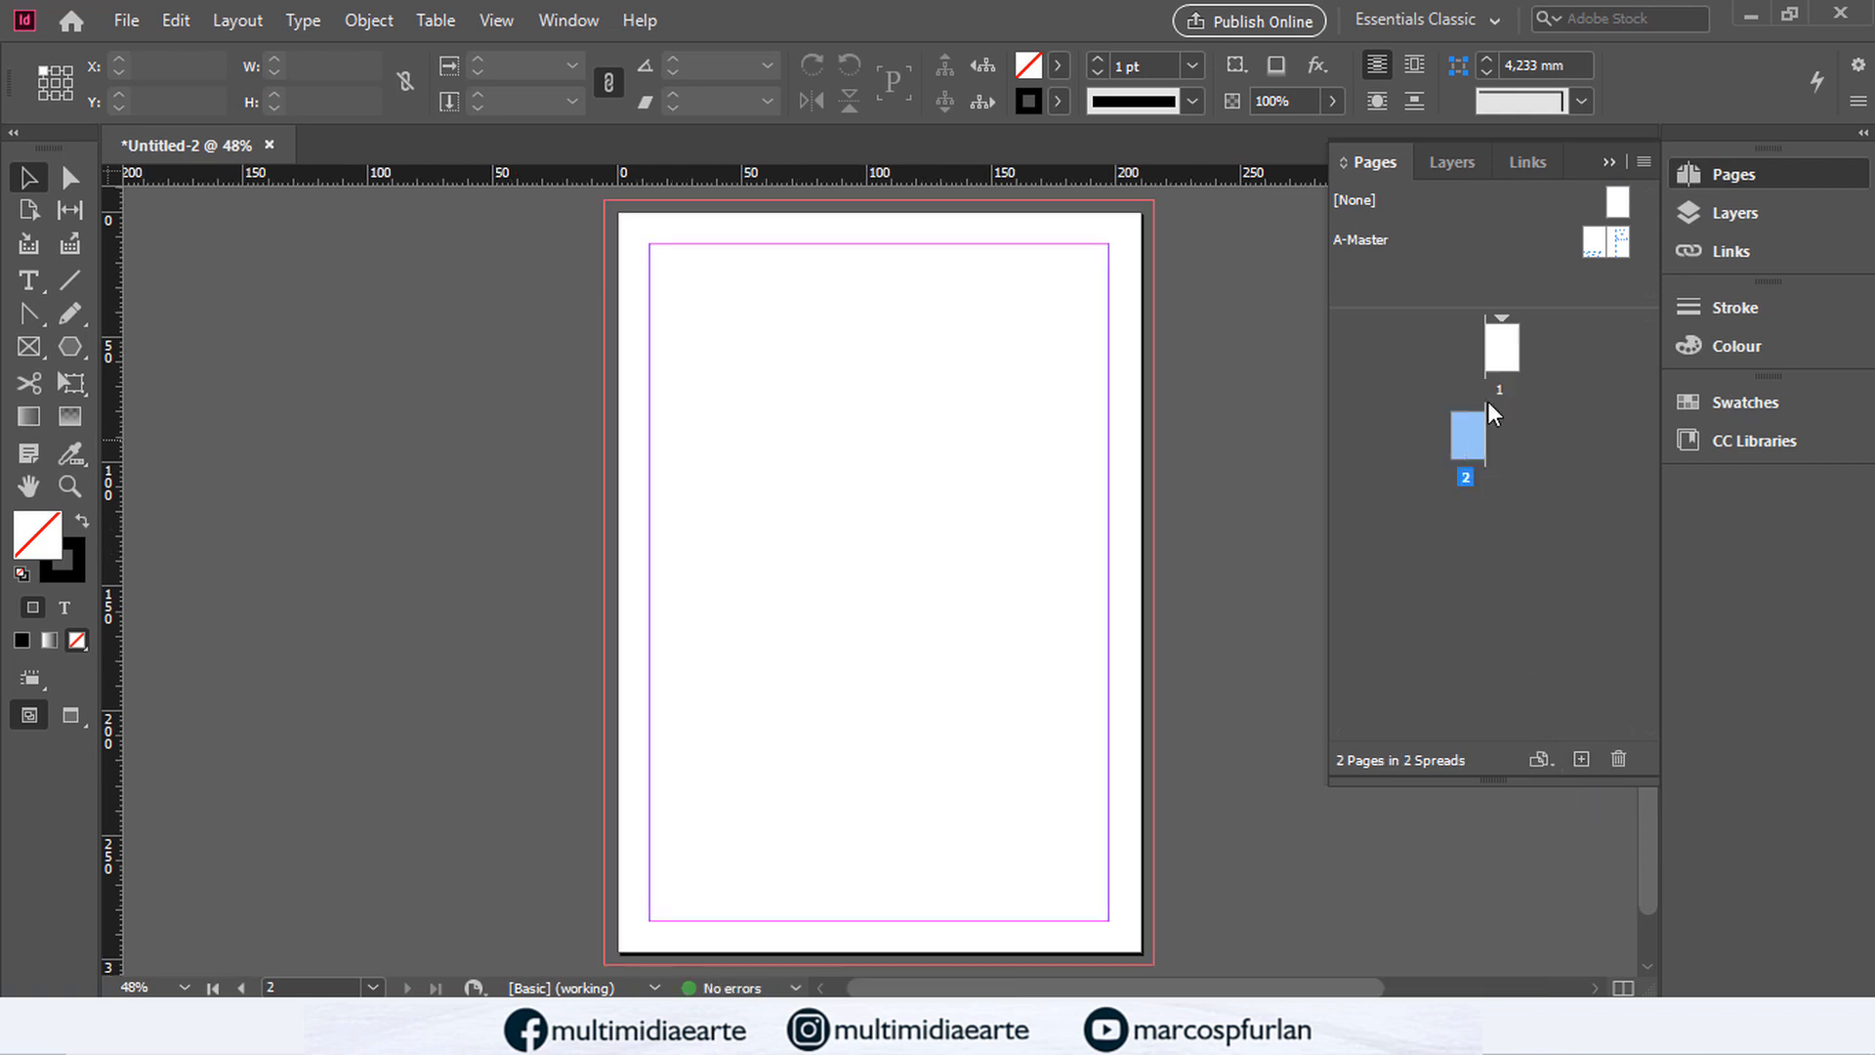
pyautogui.moveTo(1594, 243); pyautogui.dragTo(1468, 435)
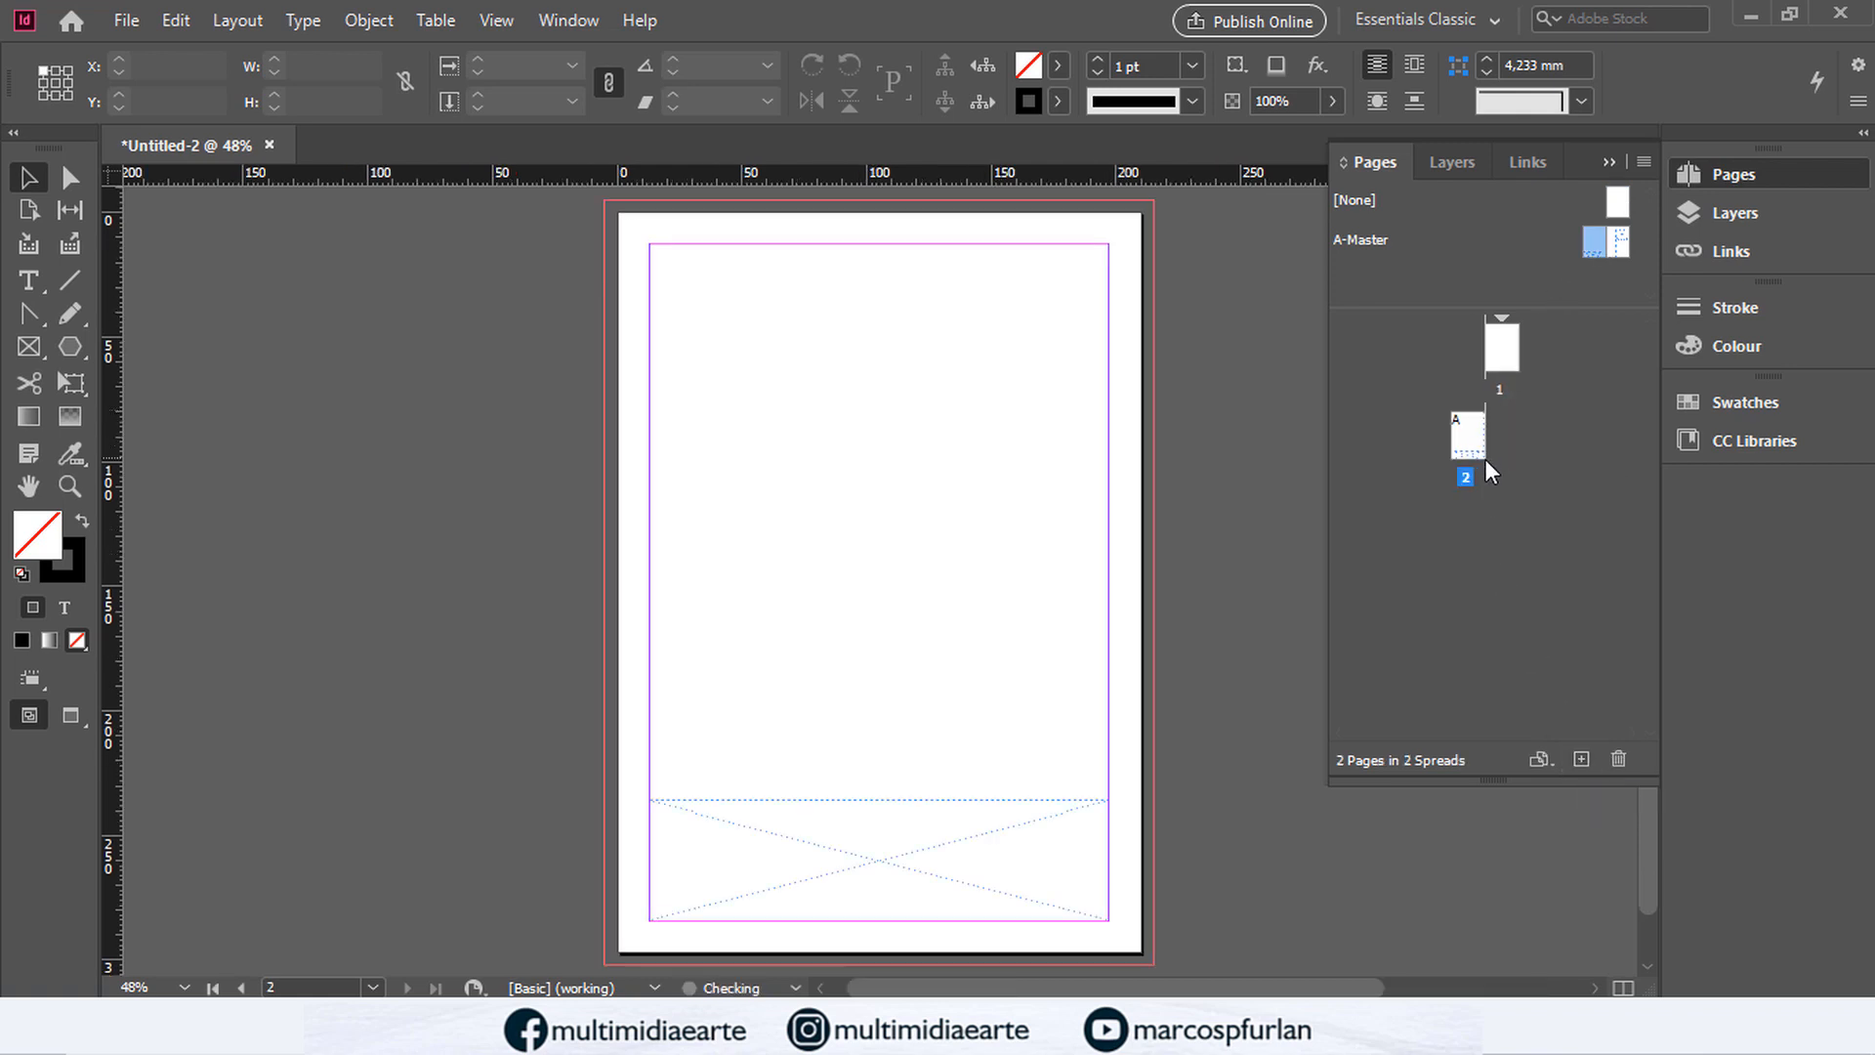
pyautogui.click(1473, 444)
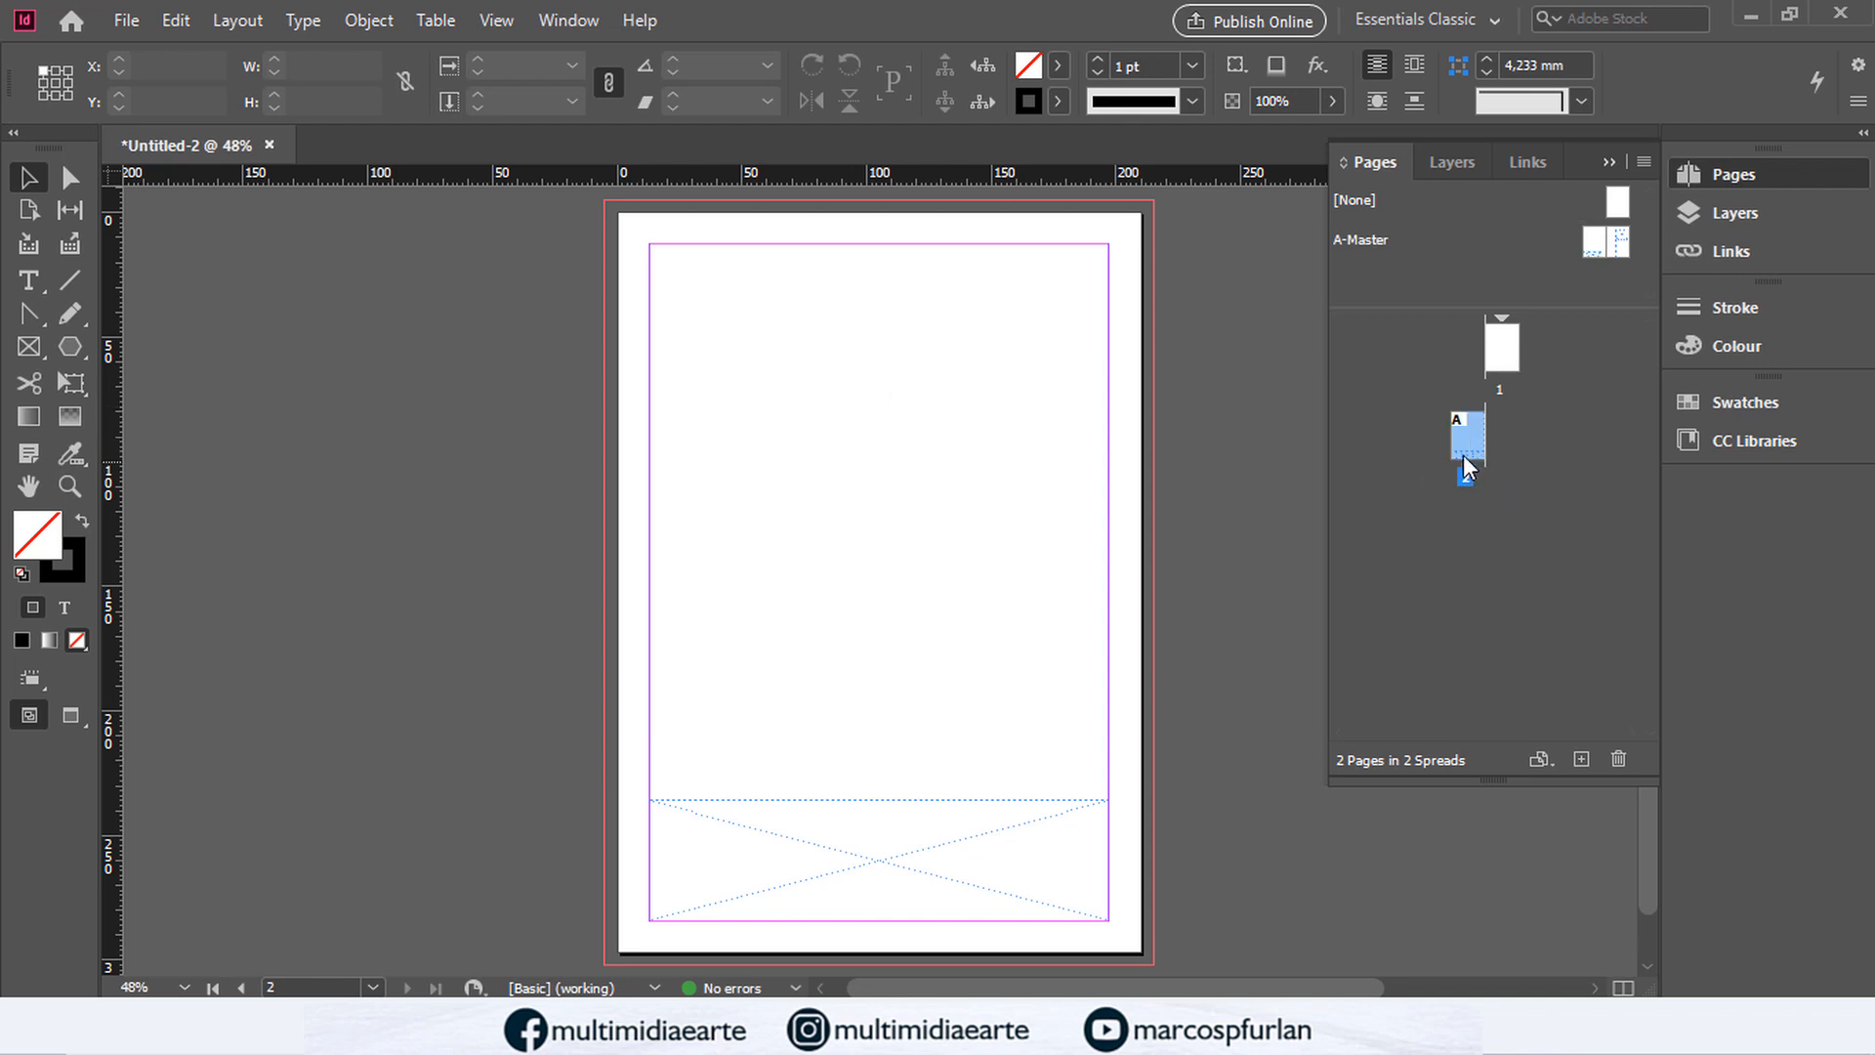
# Step: Check the threaded frame on A-Master's left page and try to autoflow midias.doc from page 2's upper-left margin corner
pyautogui.doubleClick(1594, 241)
pyautogui.click(988, 369)
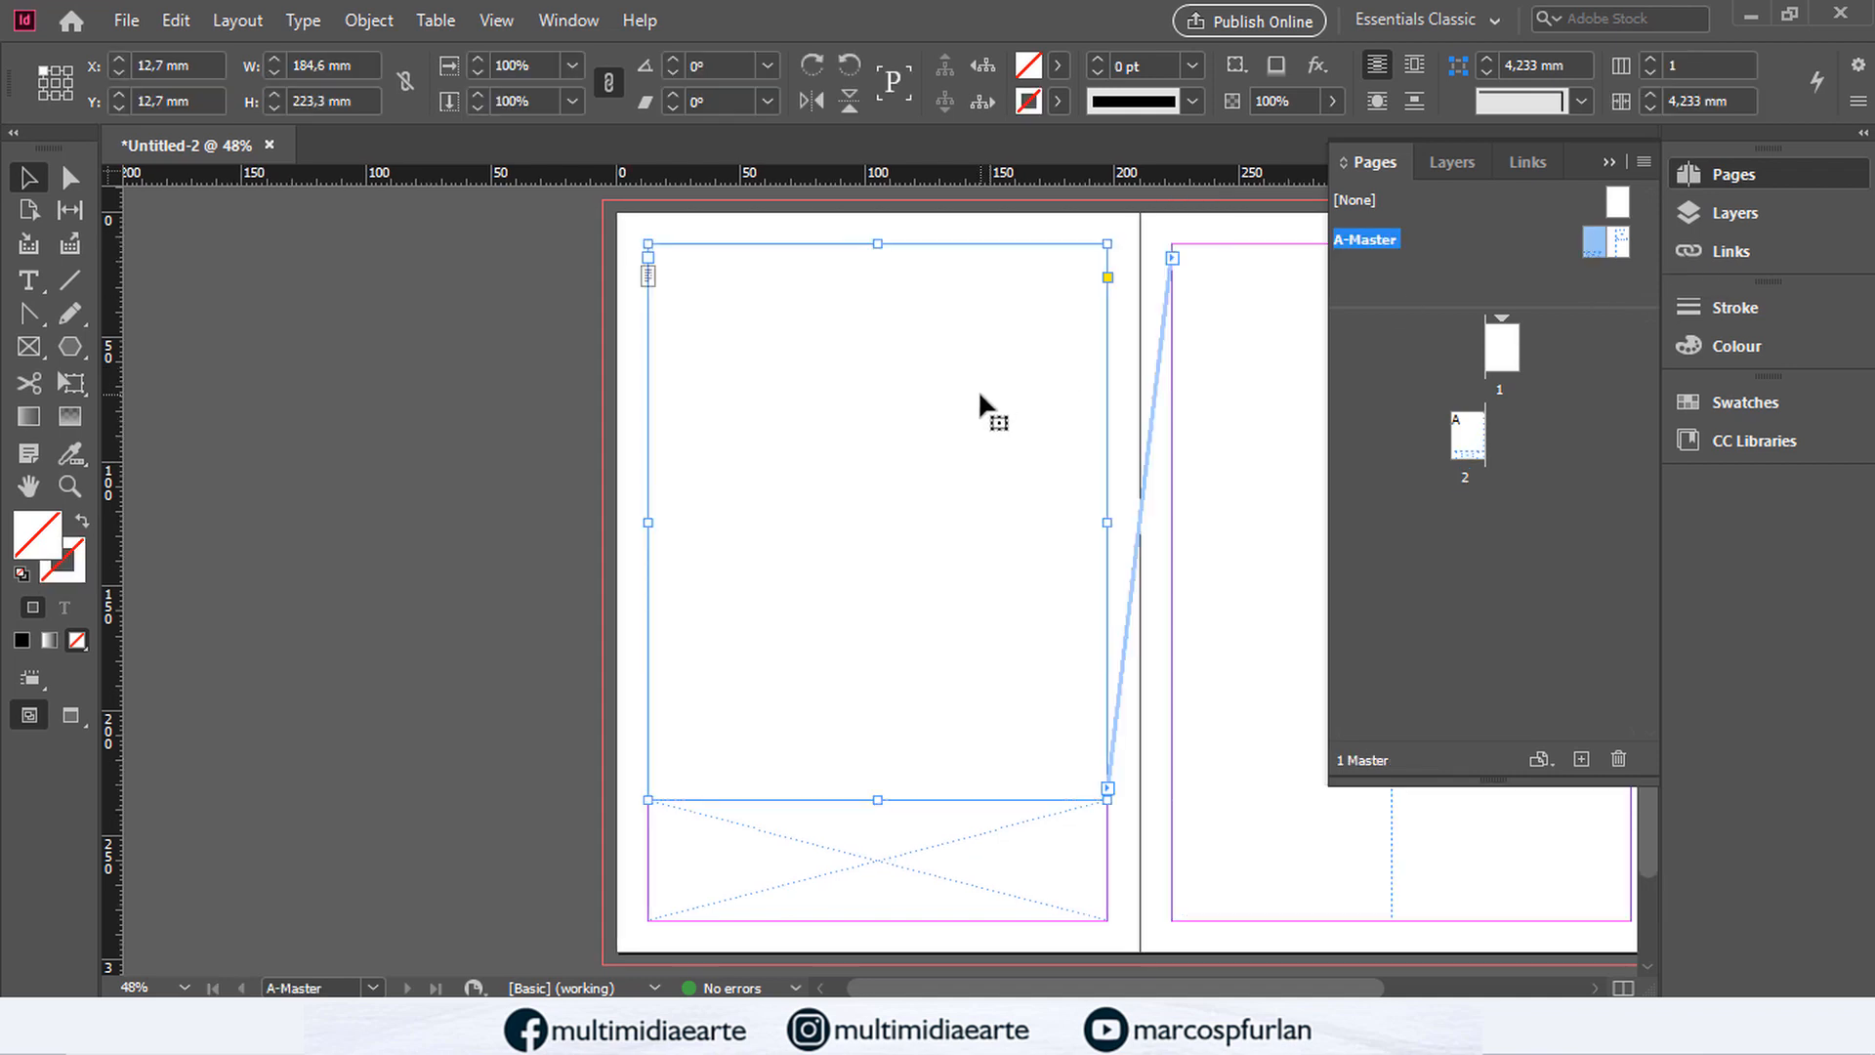
pyautogui.click(1470, 433)
pyautogui.doubleClick(1473, 434)
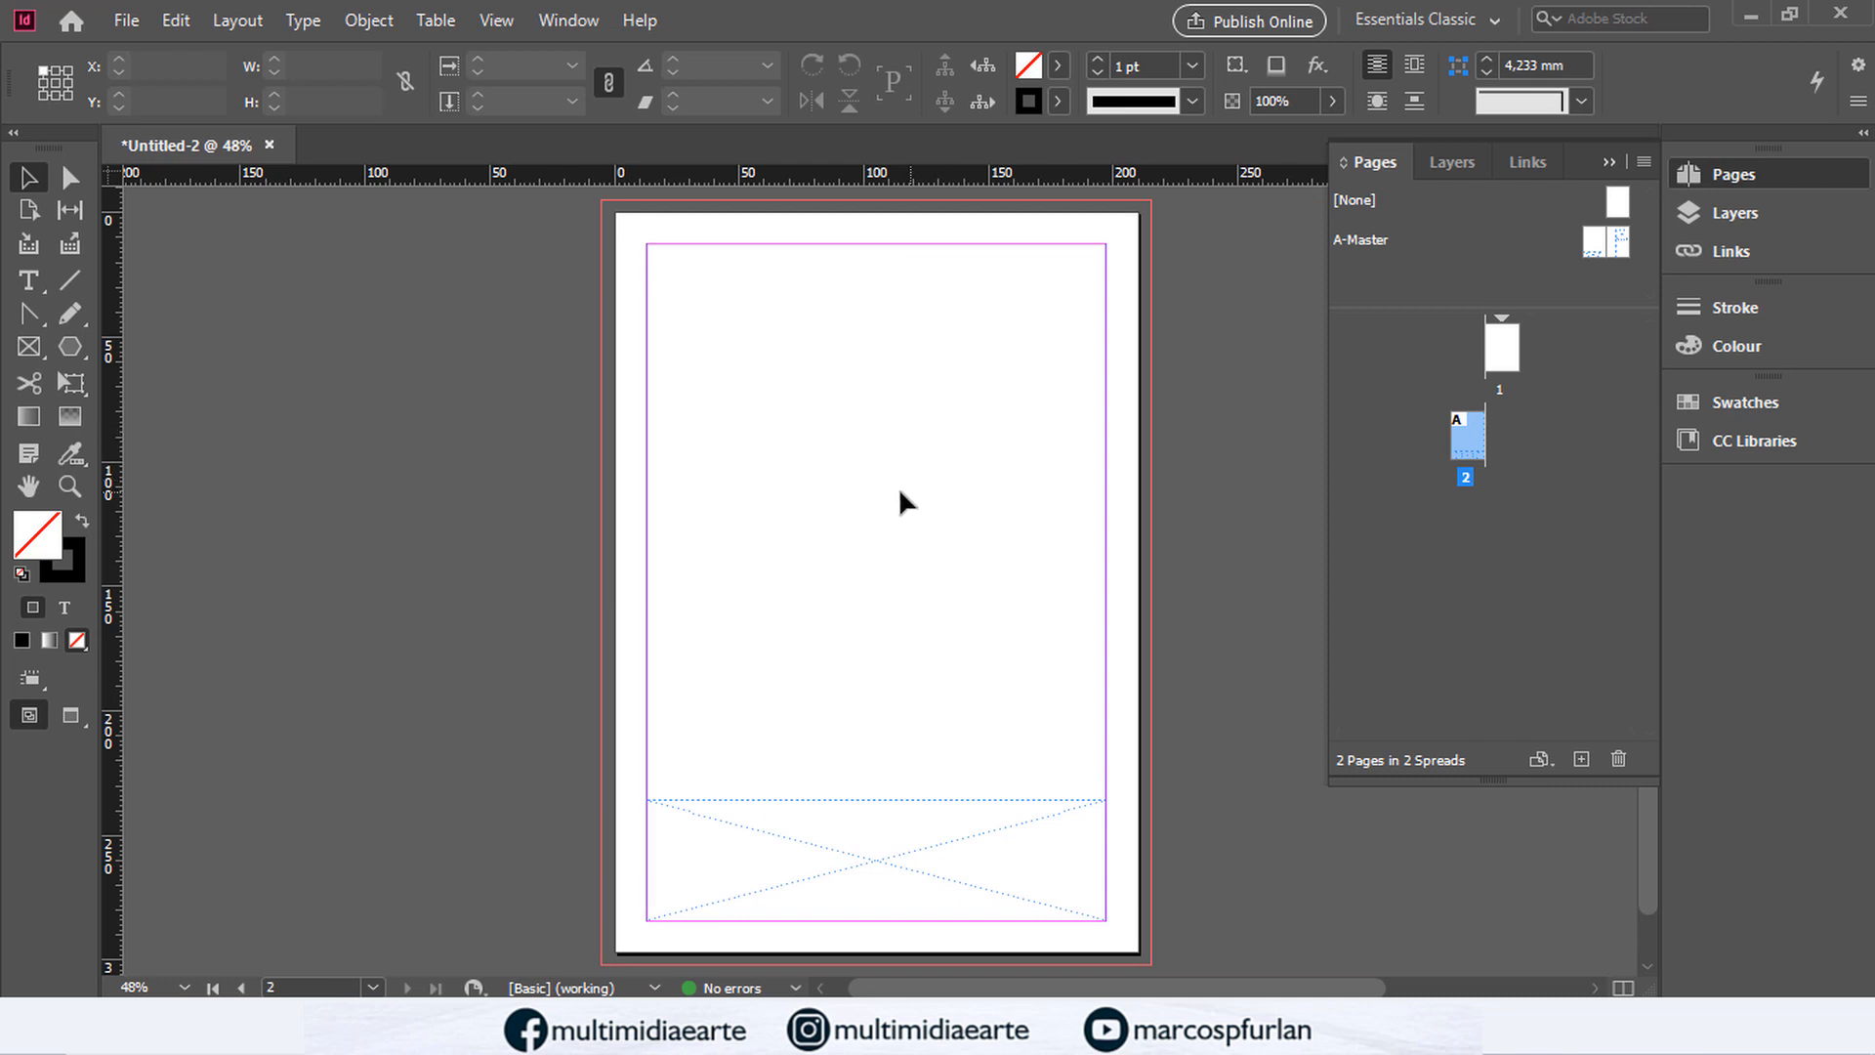
pyautogui.click(127, 21)
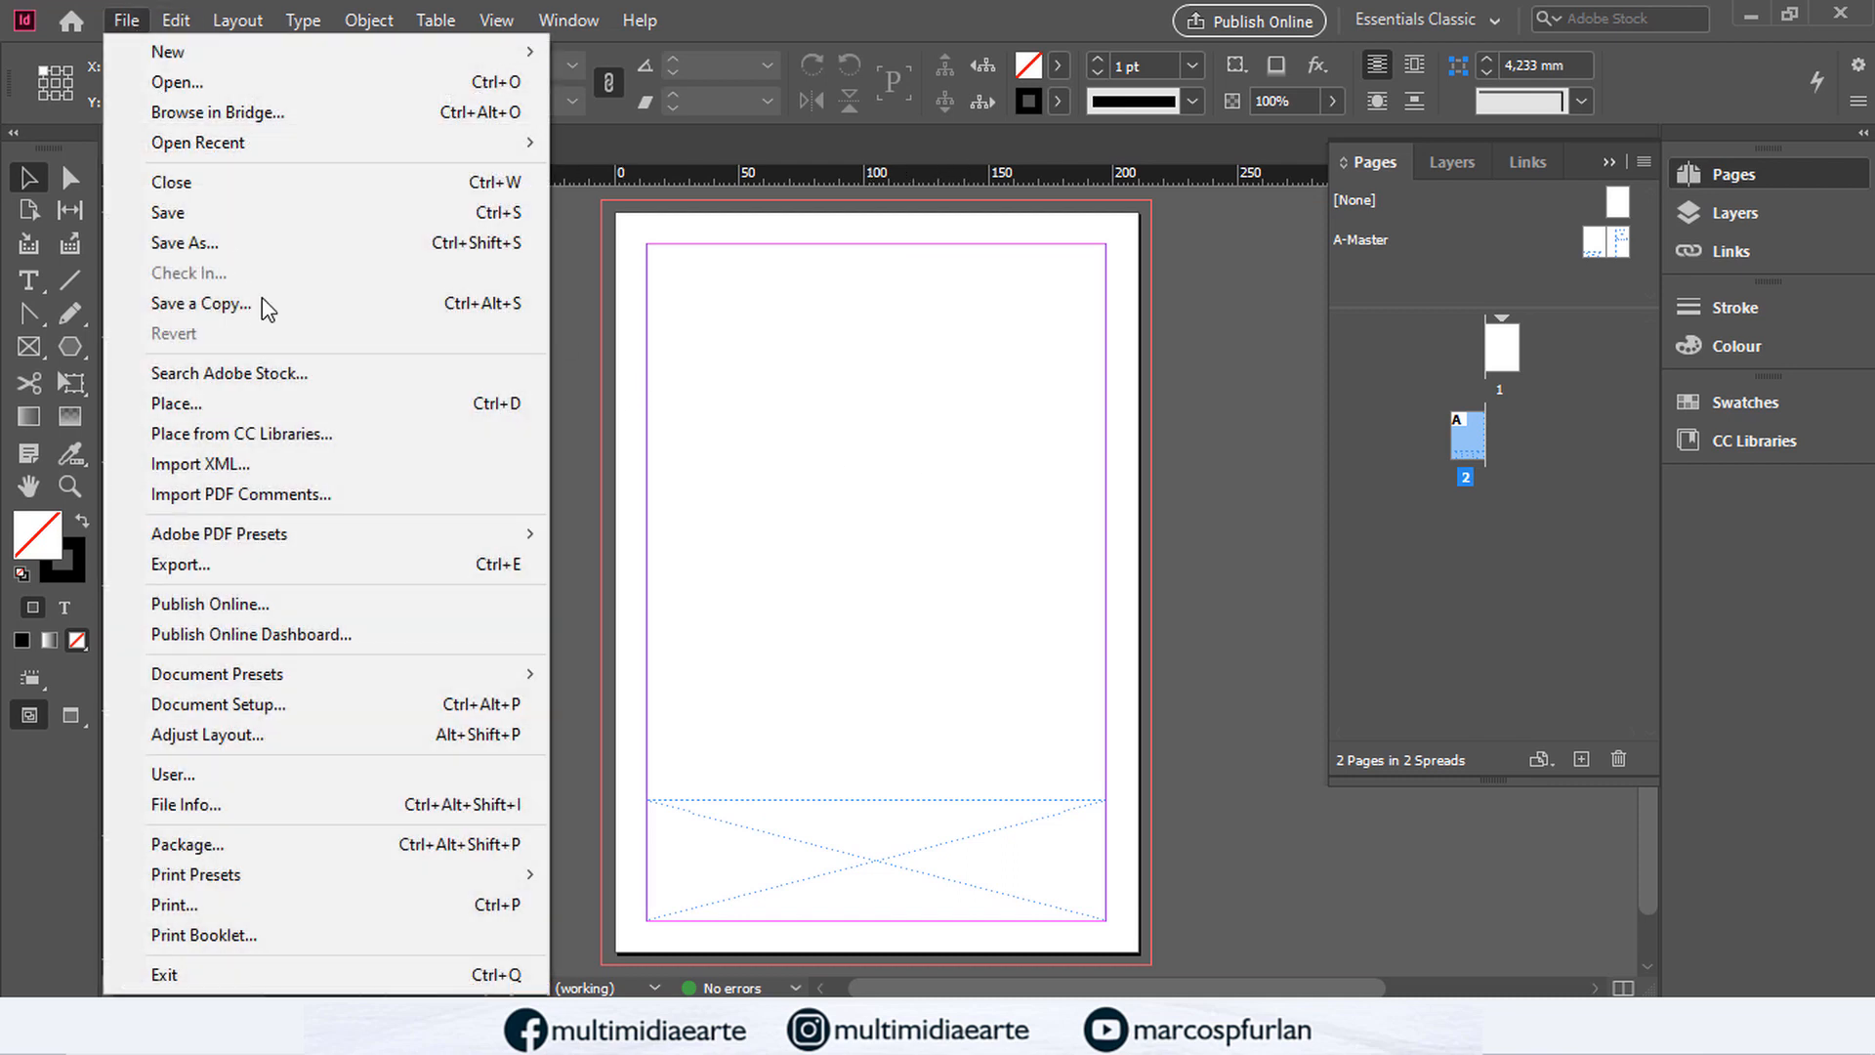
pyautogui.click(272, 402)
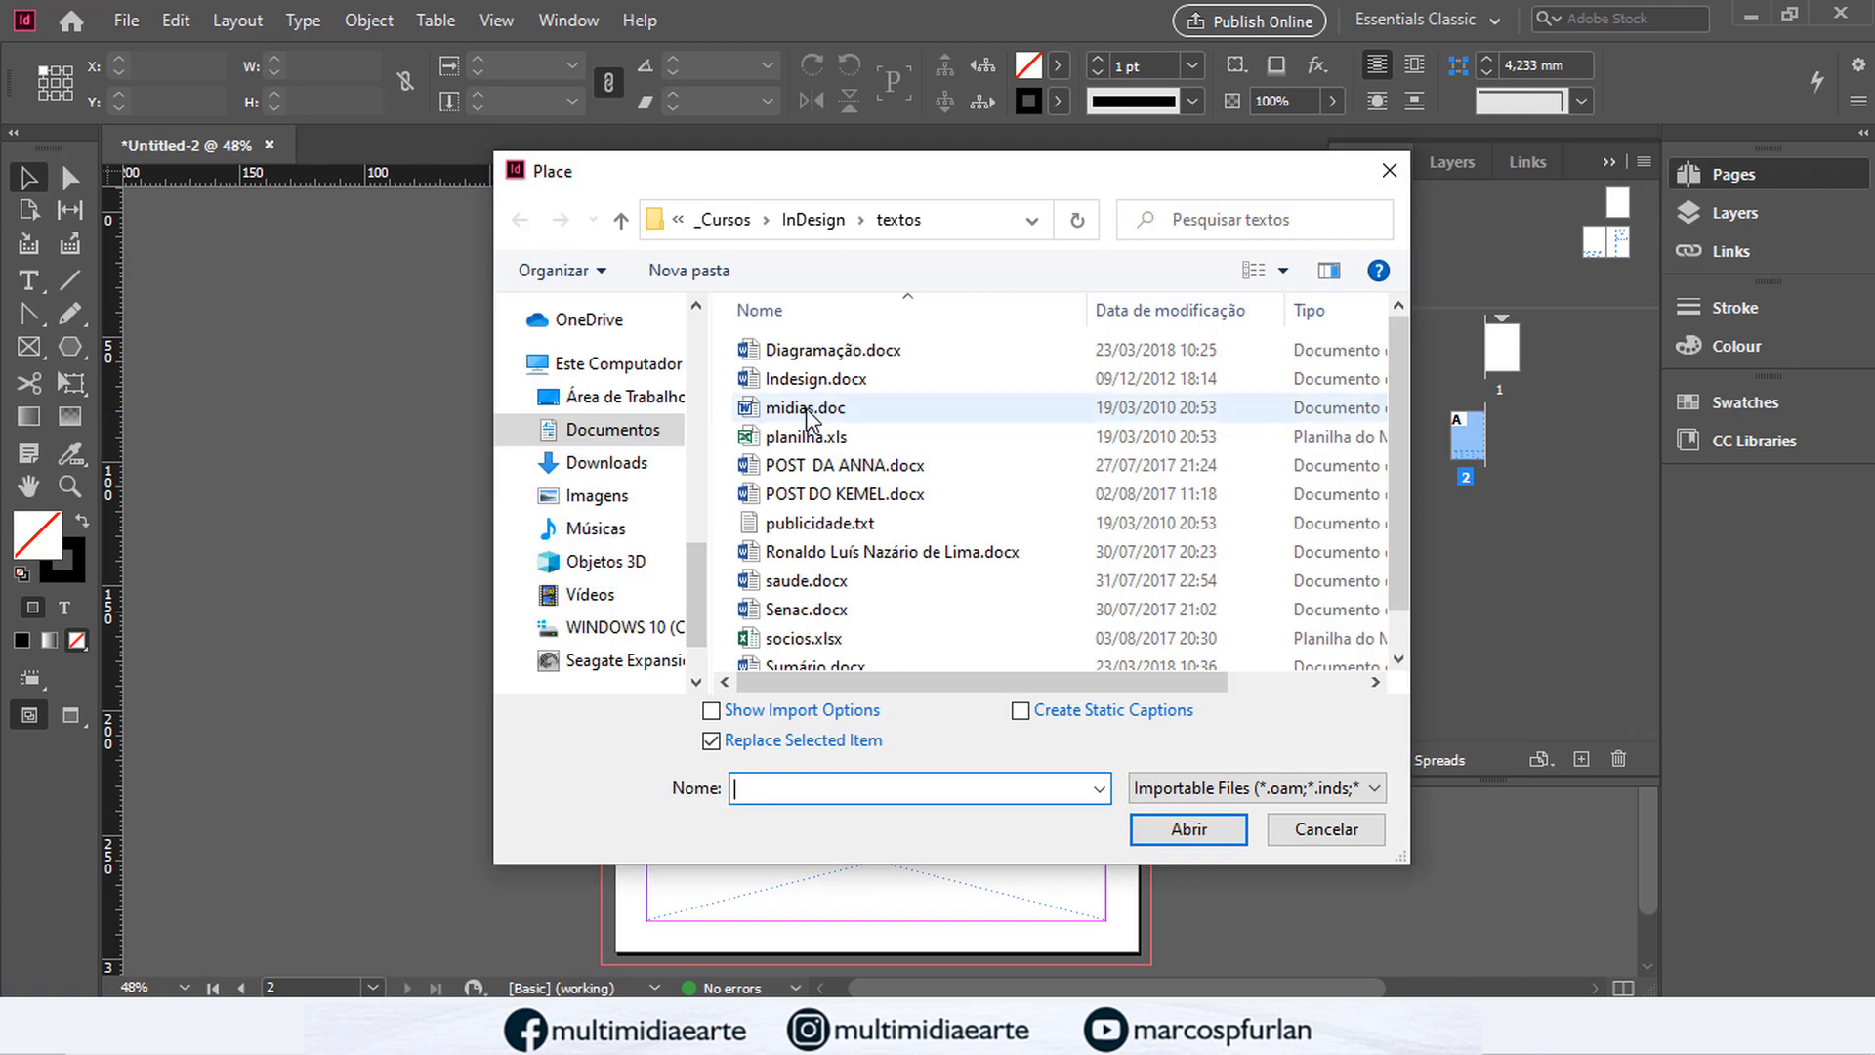
pyautogui.doubleClick(807, 408)
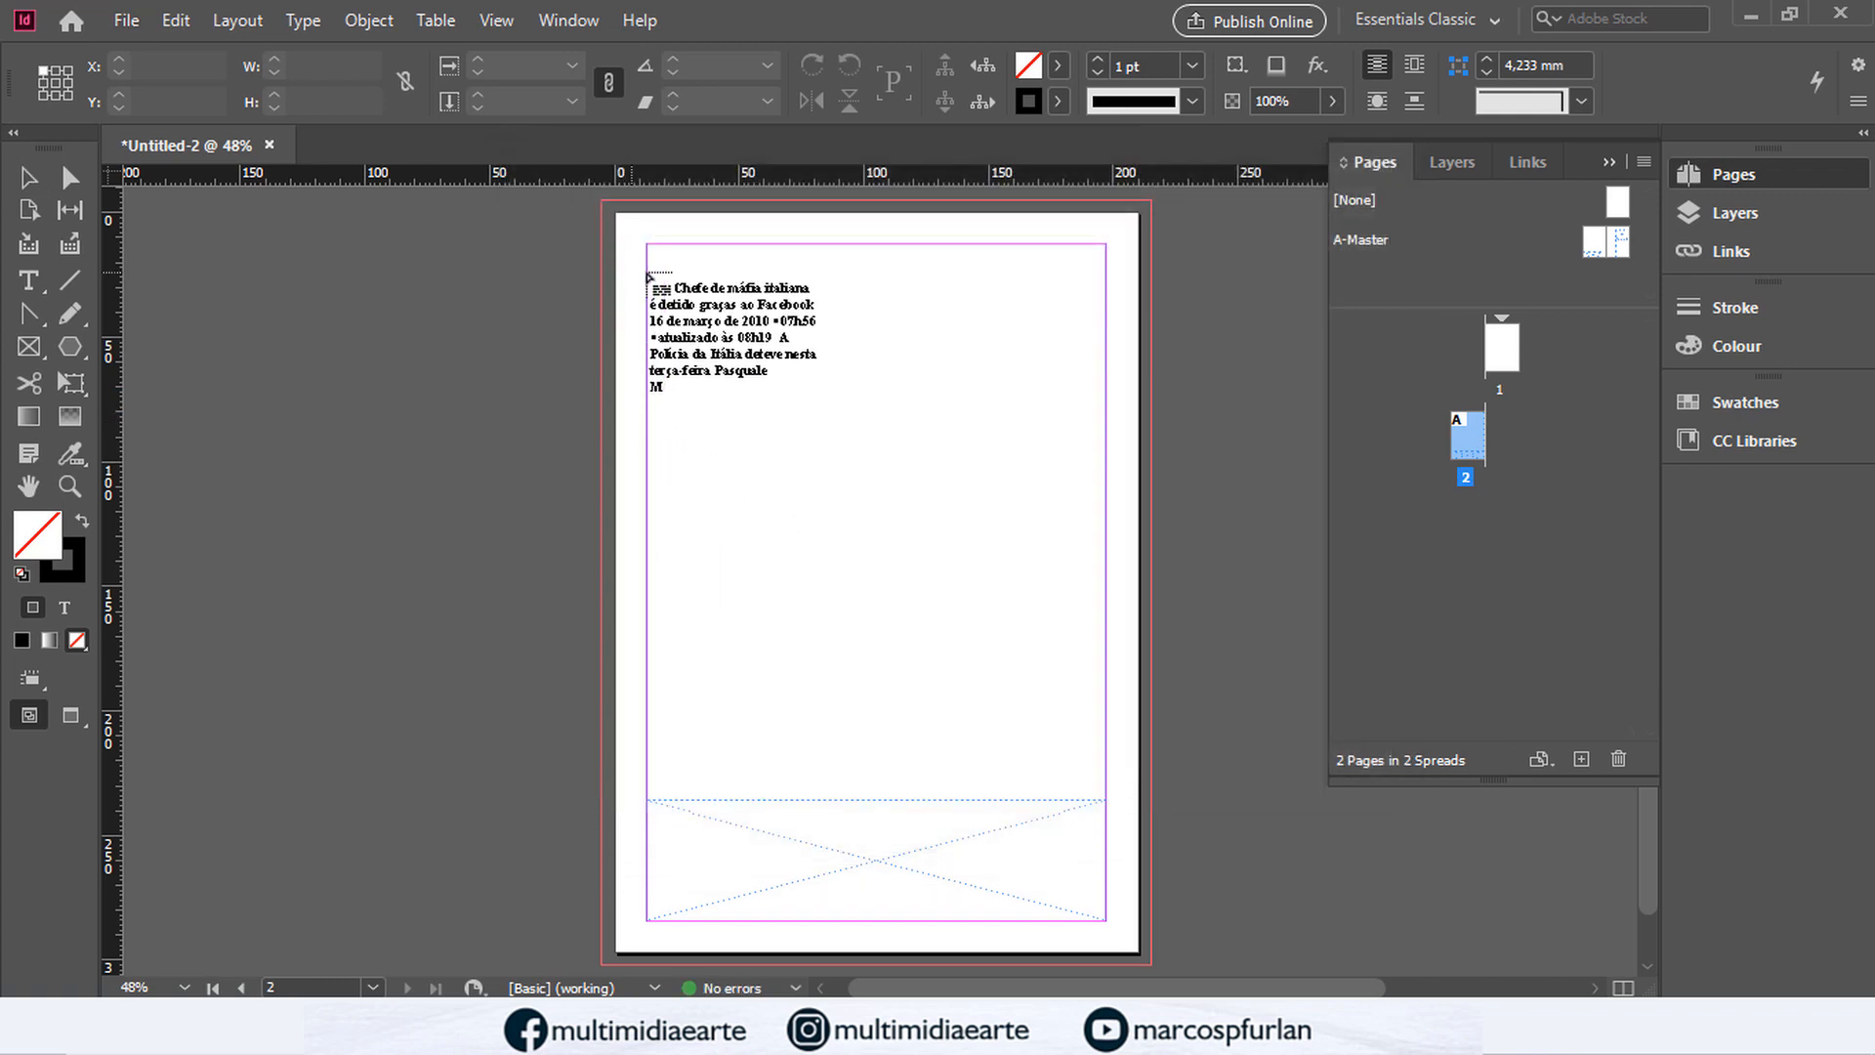
pyautogui.keyDown('shift'); pyautogui.click(649, 243); pyautogui.keyUp('shift')
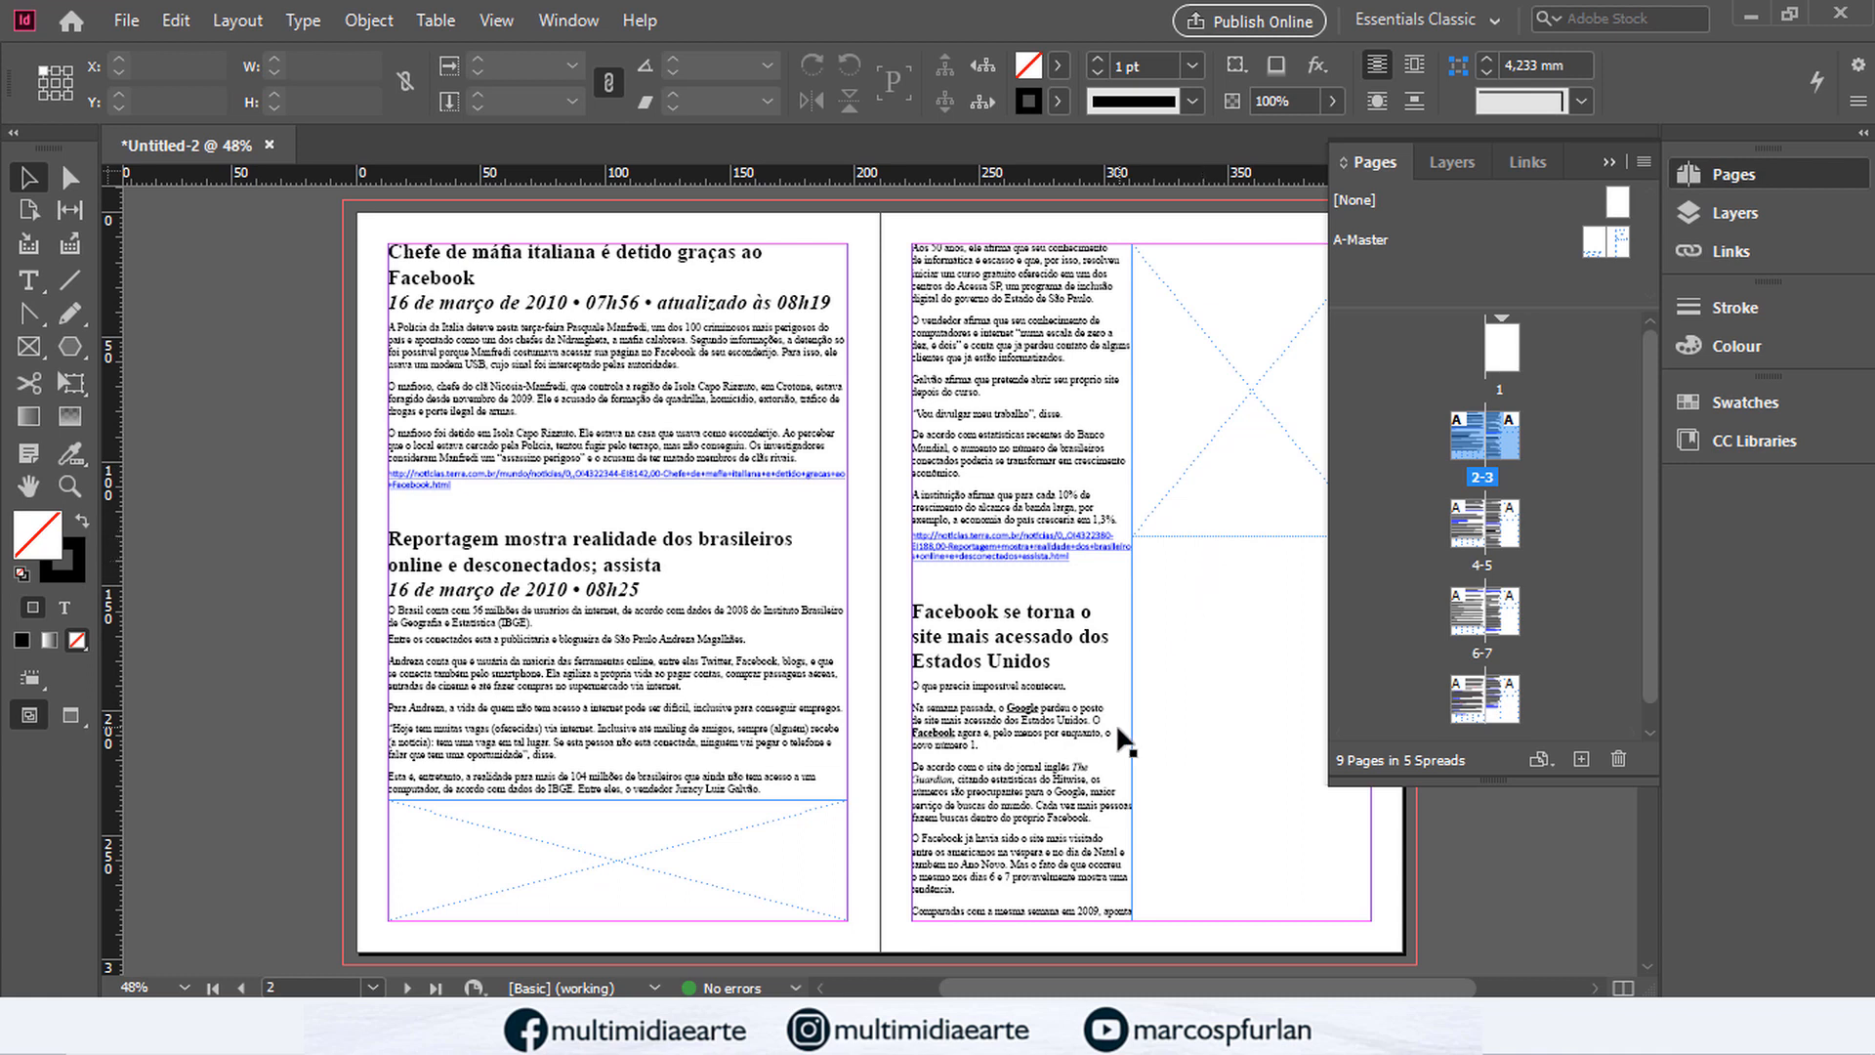
pyautogui.hotkey('ctrl', 'z')
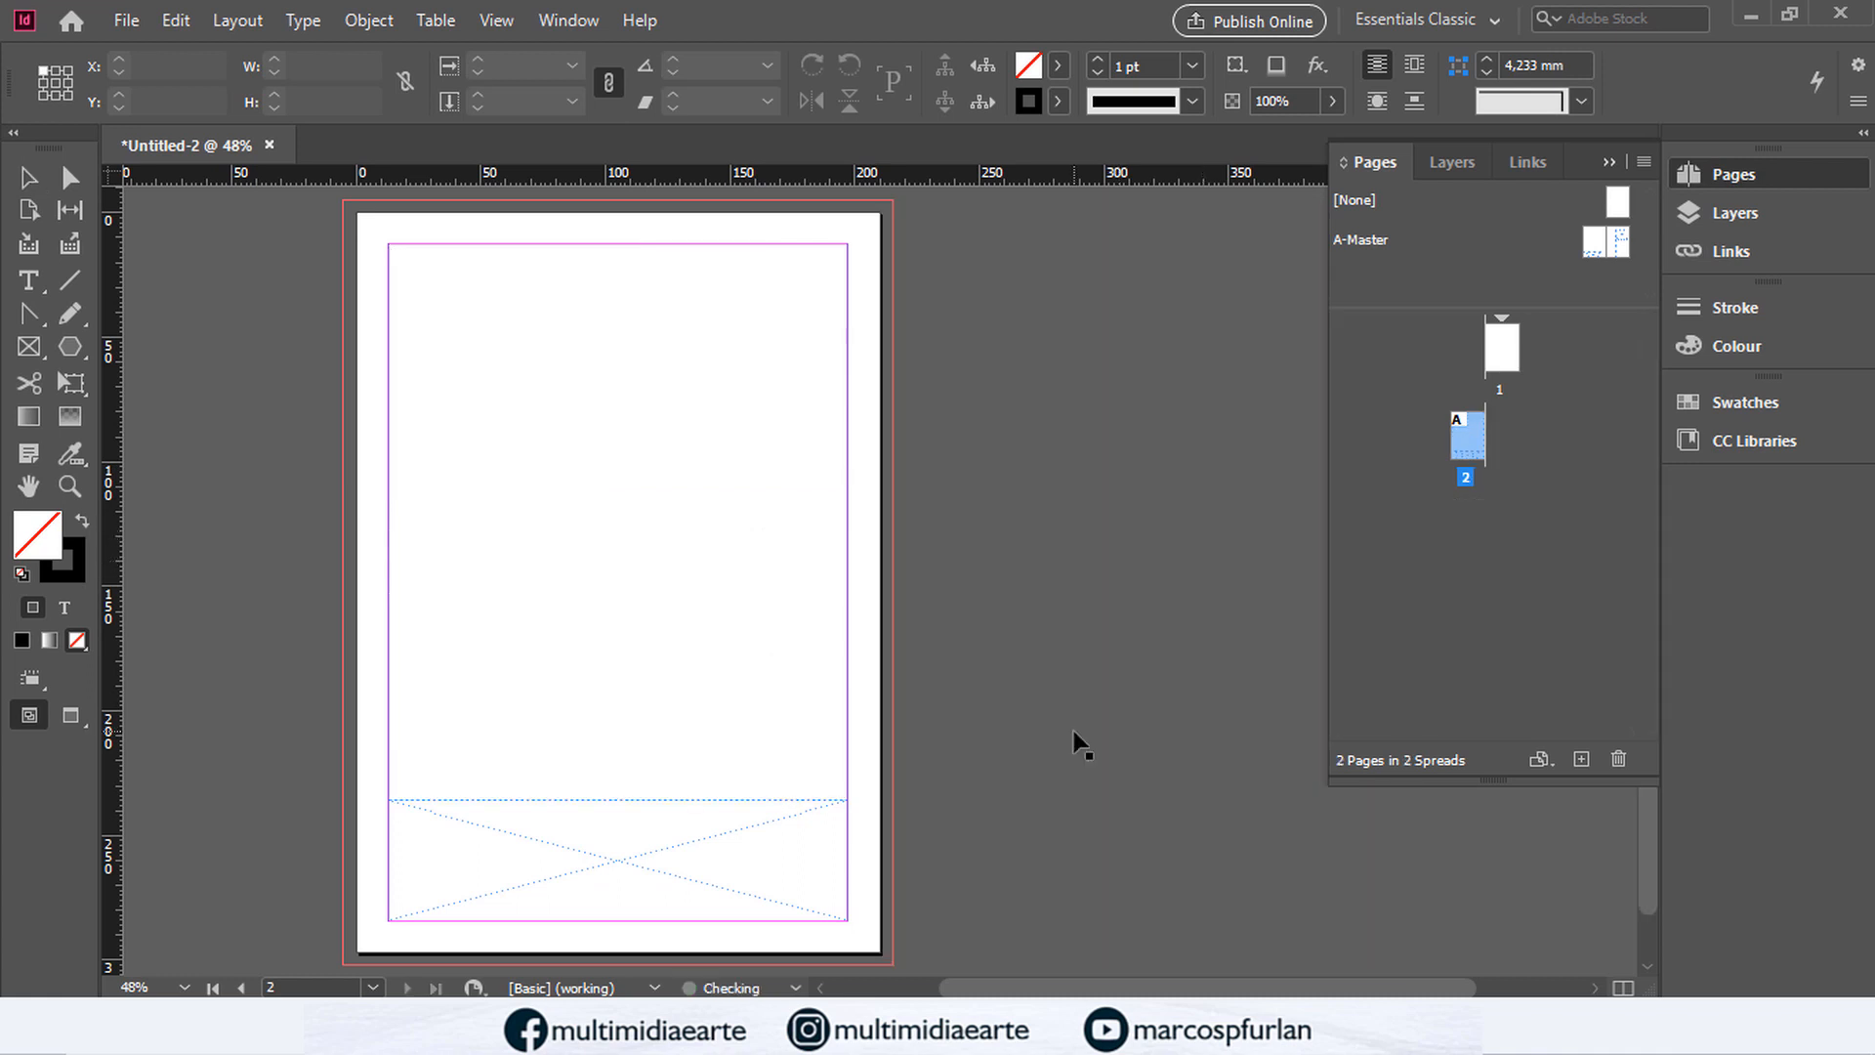
pyautogui.press('Escape')
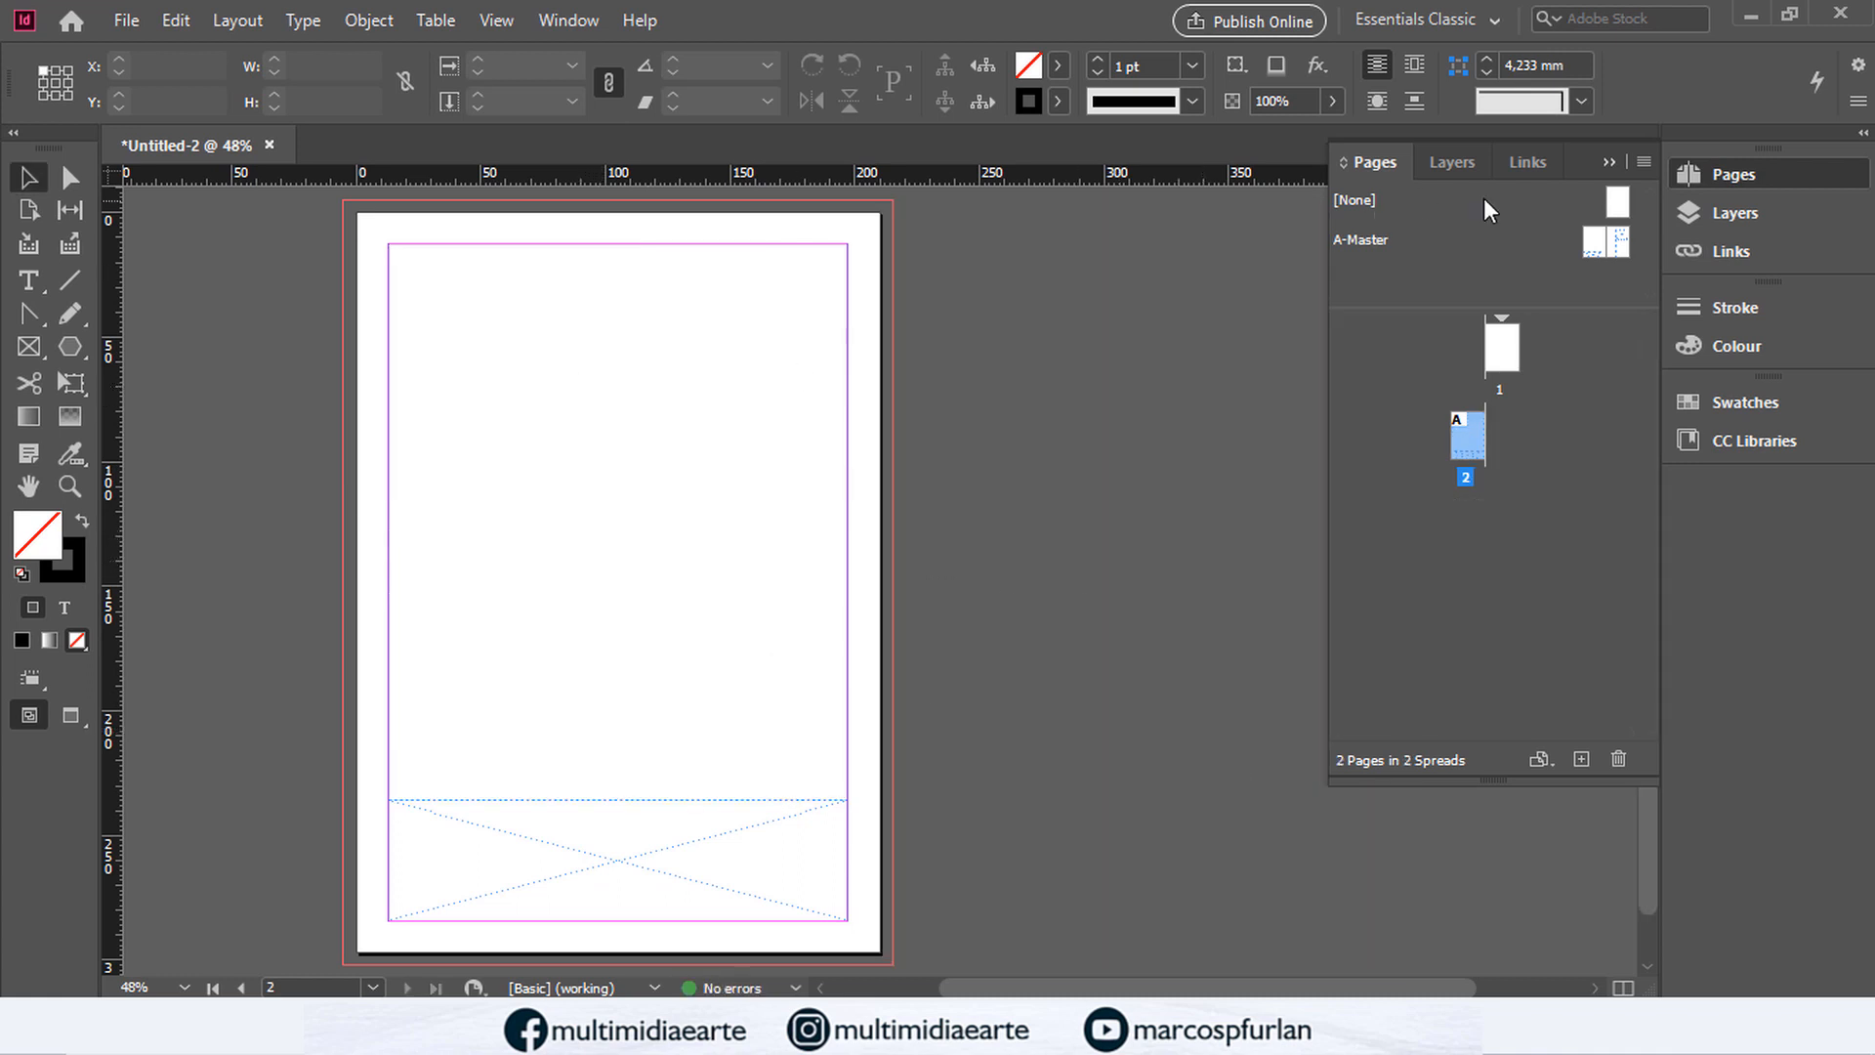
# Step: On A-Master's right page, thread the full-height text column to the lower-right text frame
pyautogui.doubleClick(1608, 244)
pyautogui.click(736, 557)
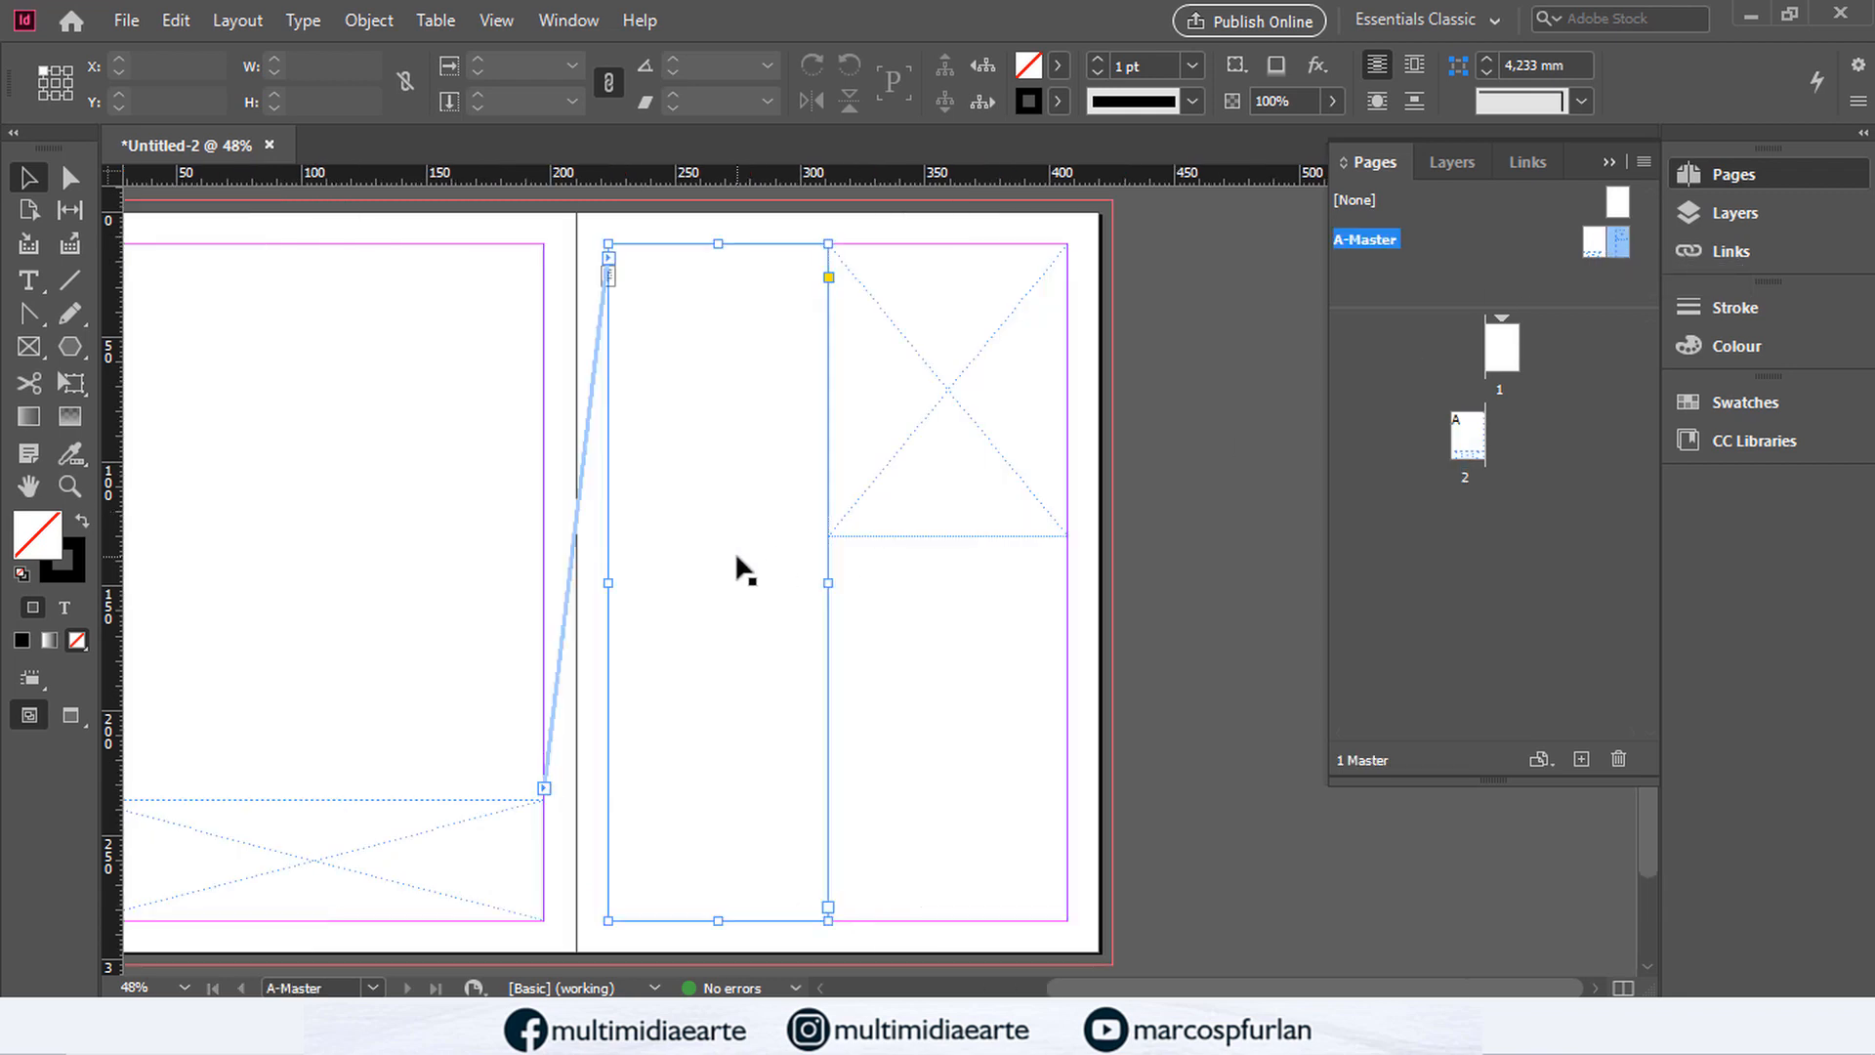
pyautogui.click(826, 903)
pyautogui.click(975, 714)
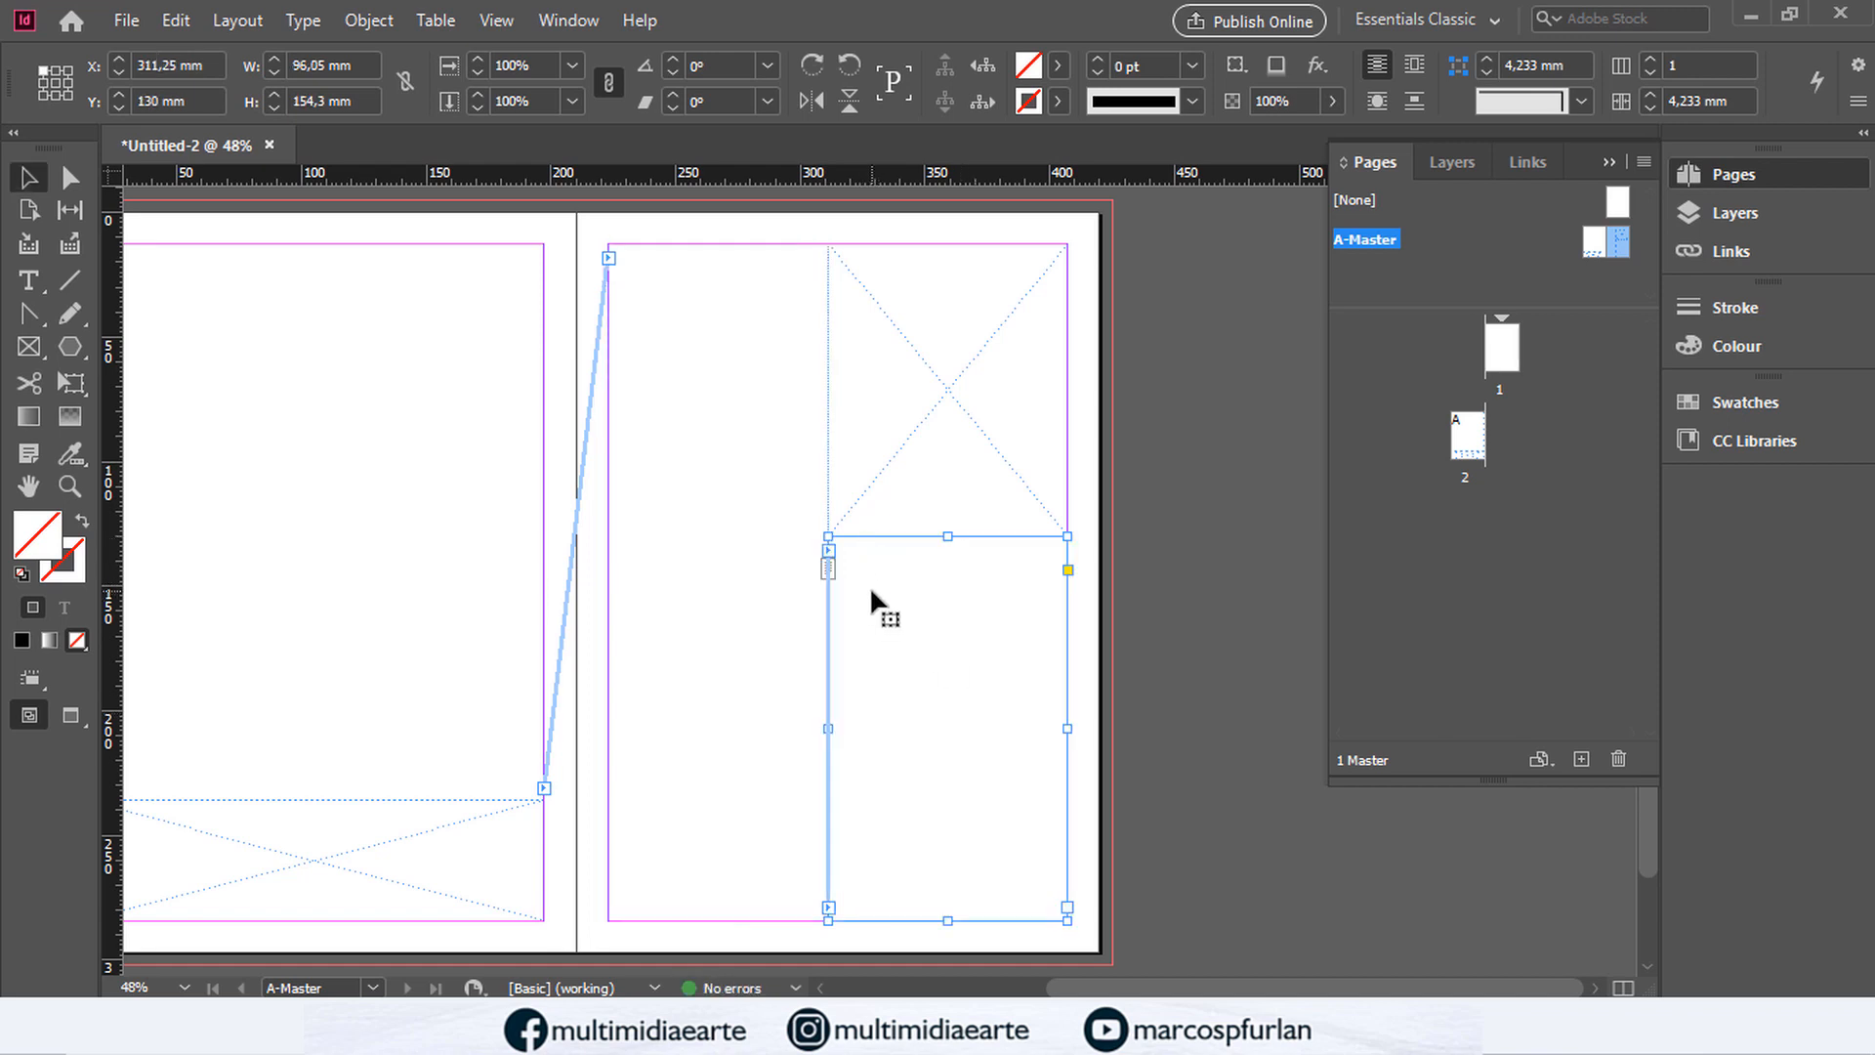
# Step: Place midias.doc on page 2, autoflowing it from the upper-left margin corner through the master's threaded frames
pyautogui.doubleClick(1468, 435)
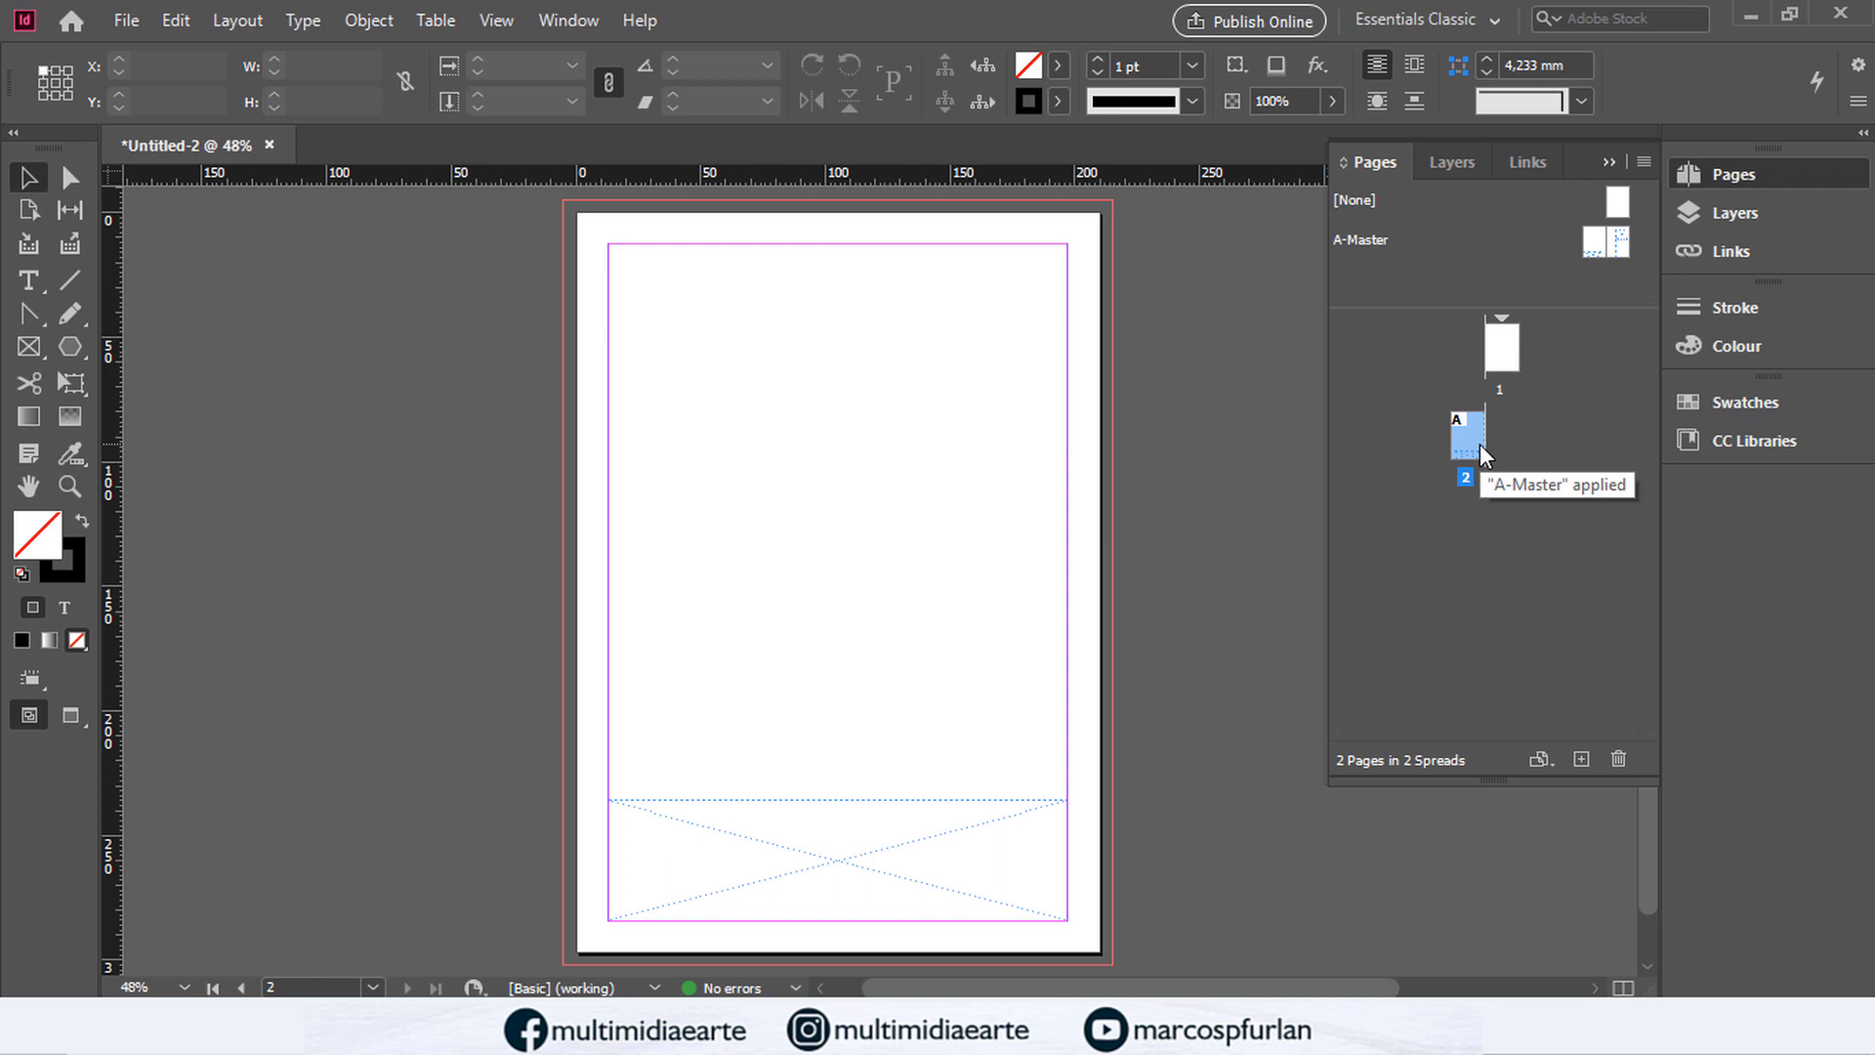
pyautogui.click(127, 21)
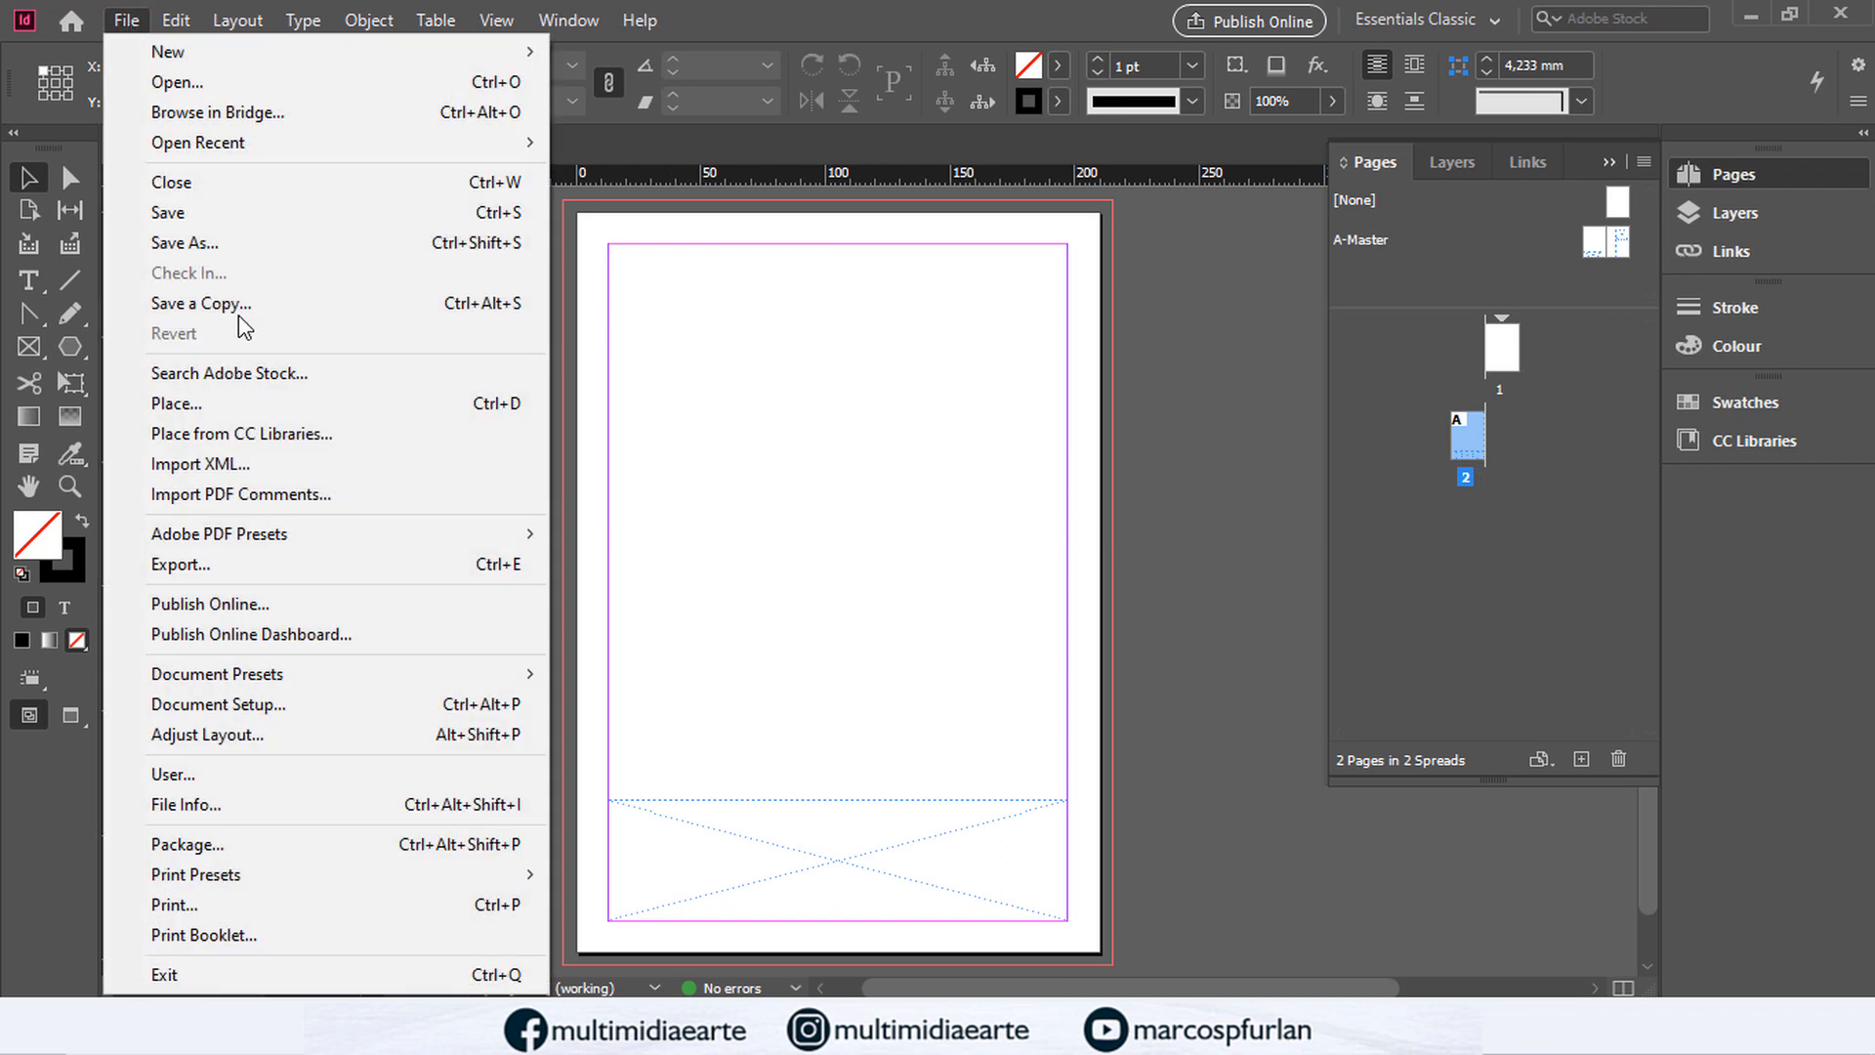
pyautogui.click(239, 403)
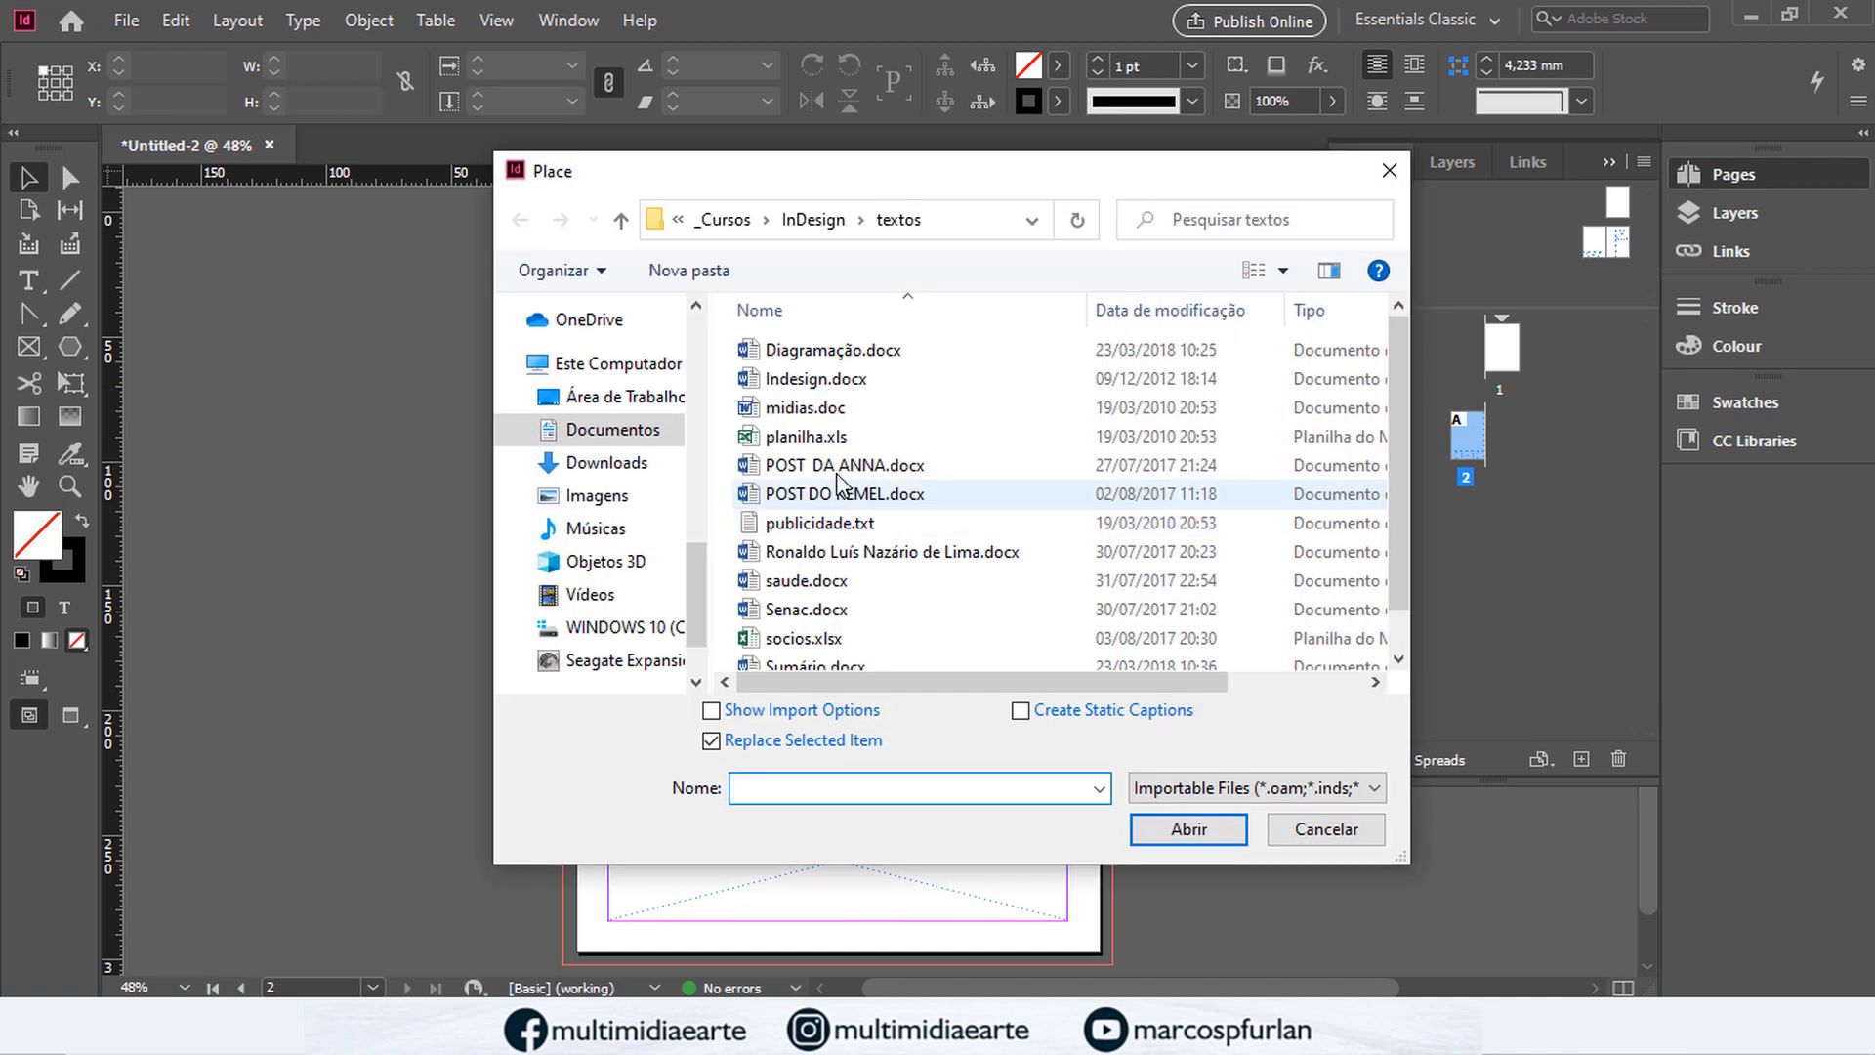
pyautogui.click(825, 410)
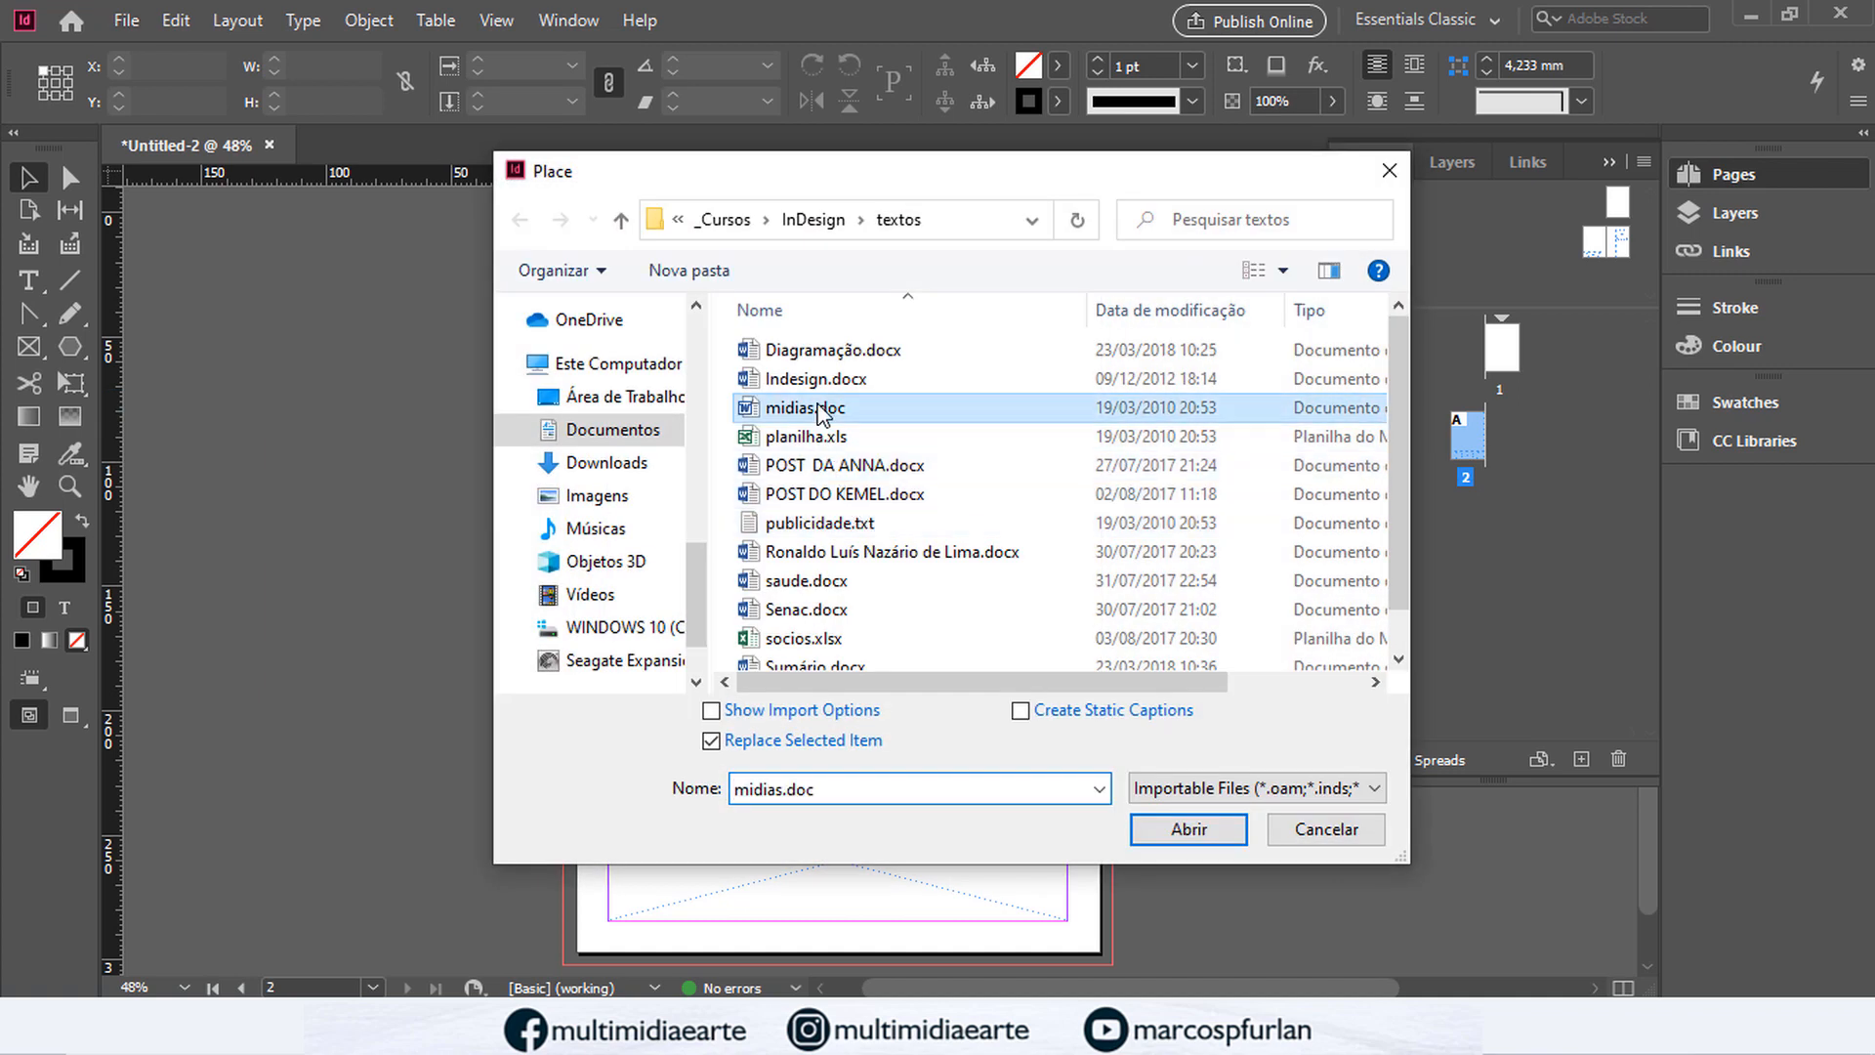
pyautogui.click(1186, 831)
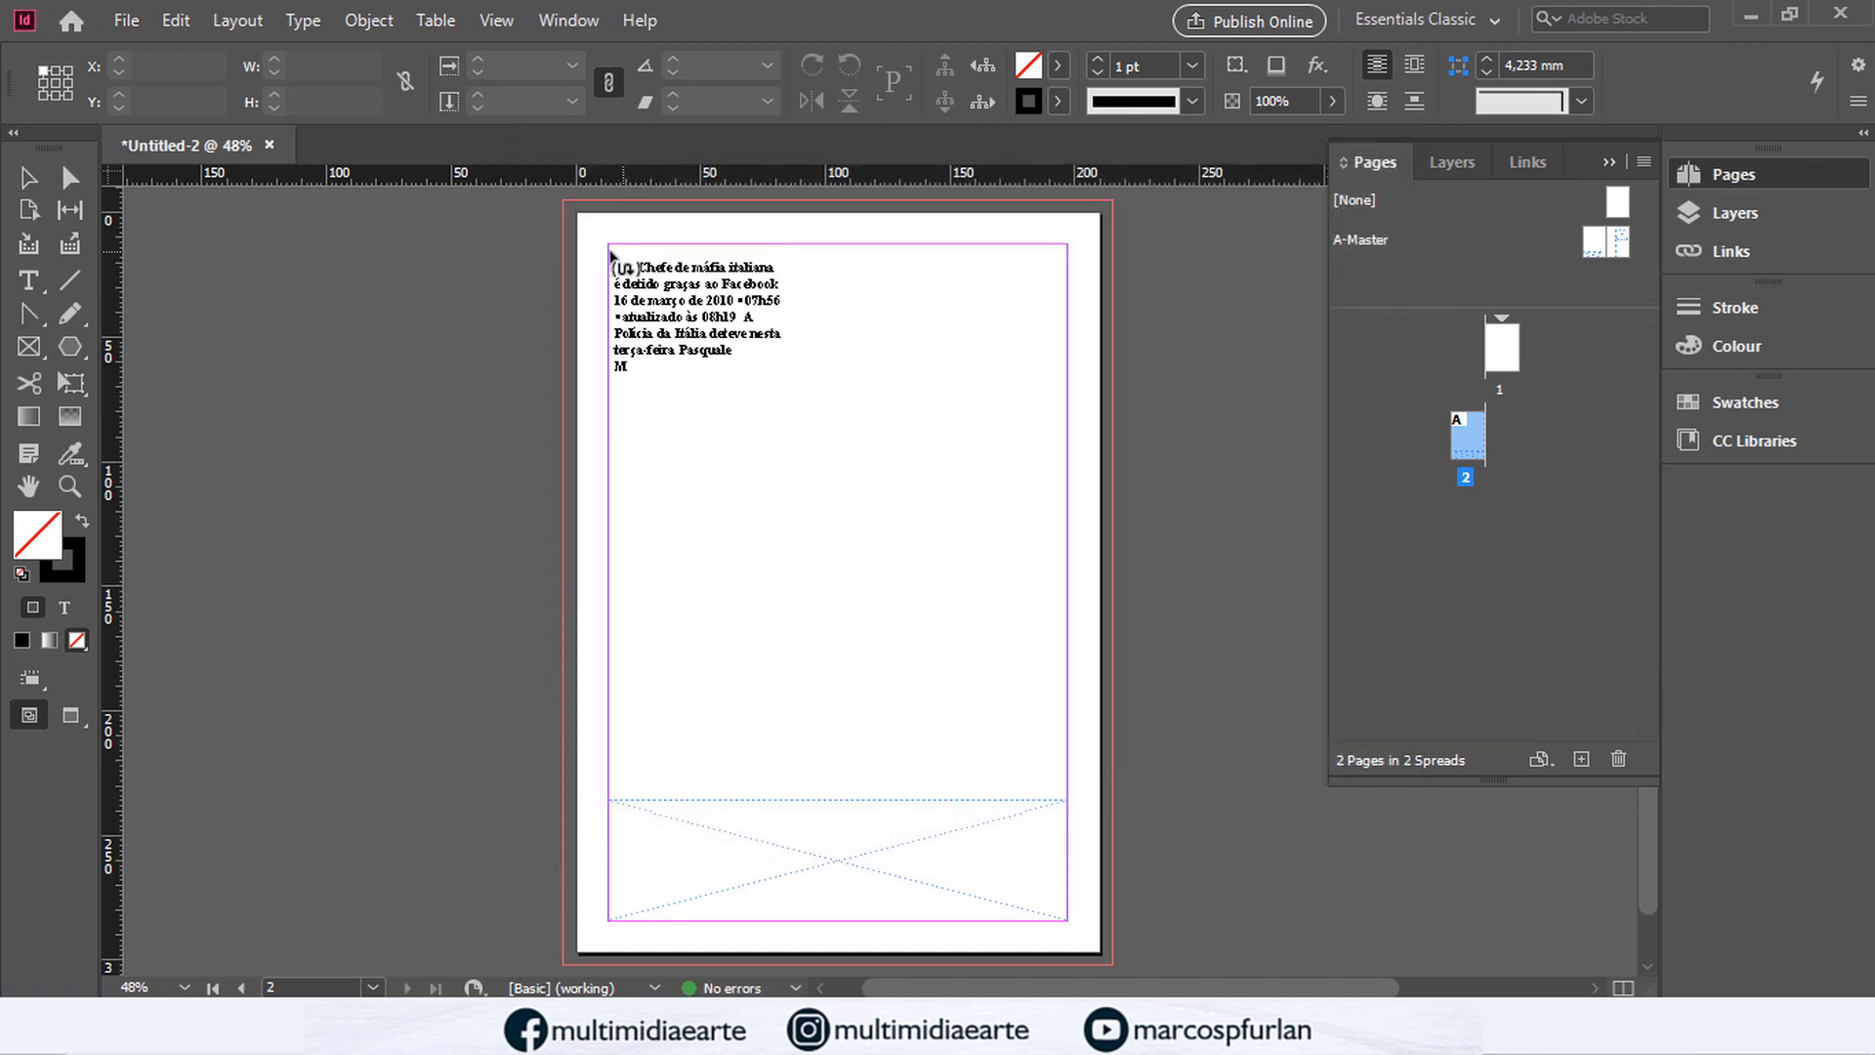
pyautogui.keyDown('shift'); pyautogui.click(611, 256); pyautogui.keyUp('shift')
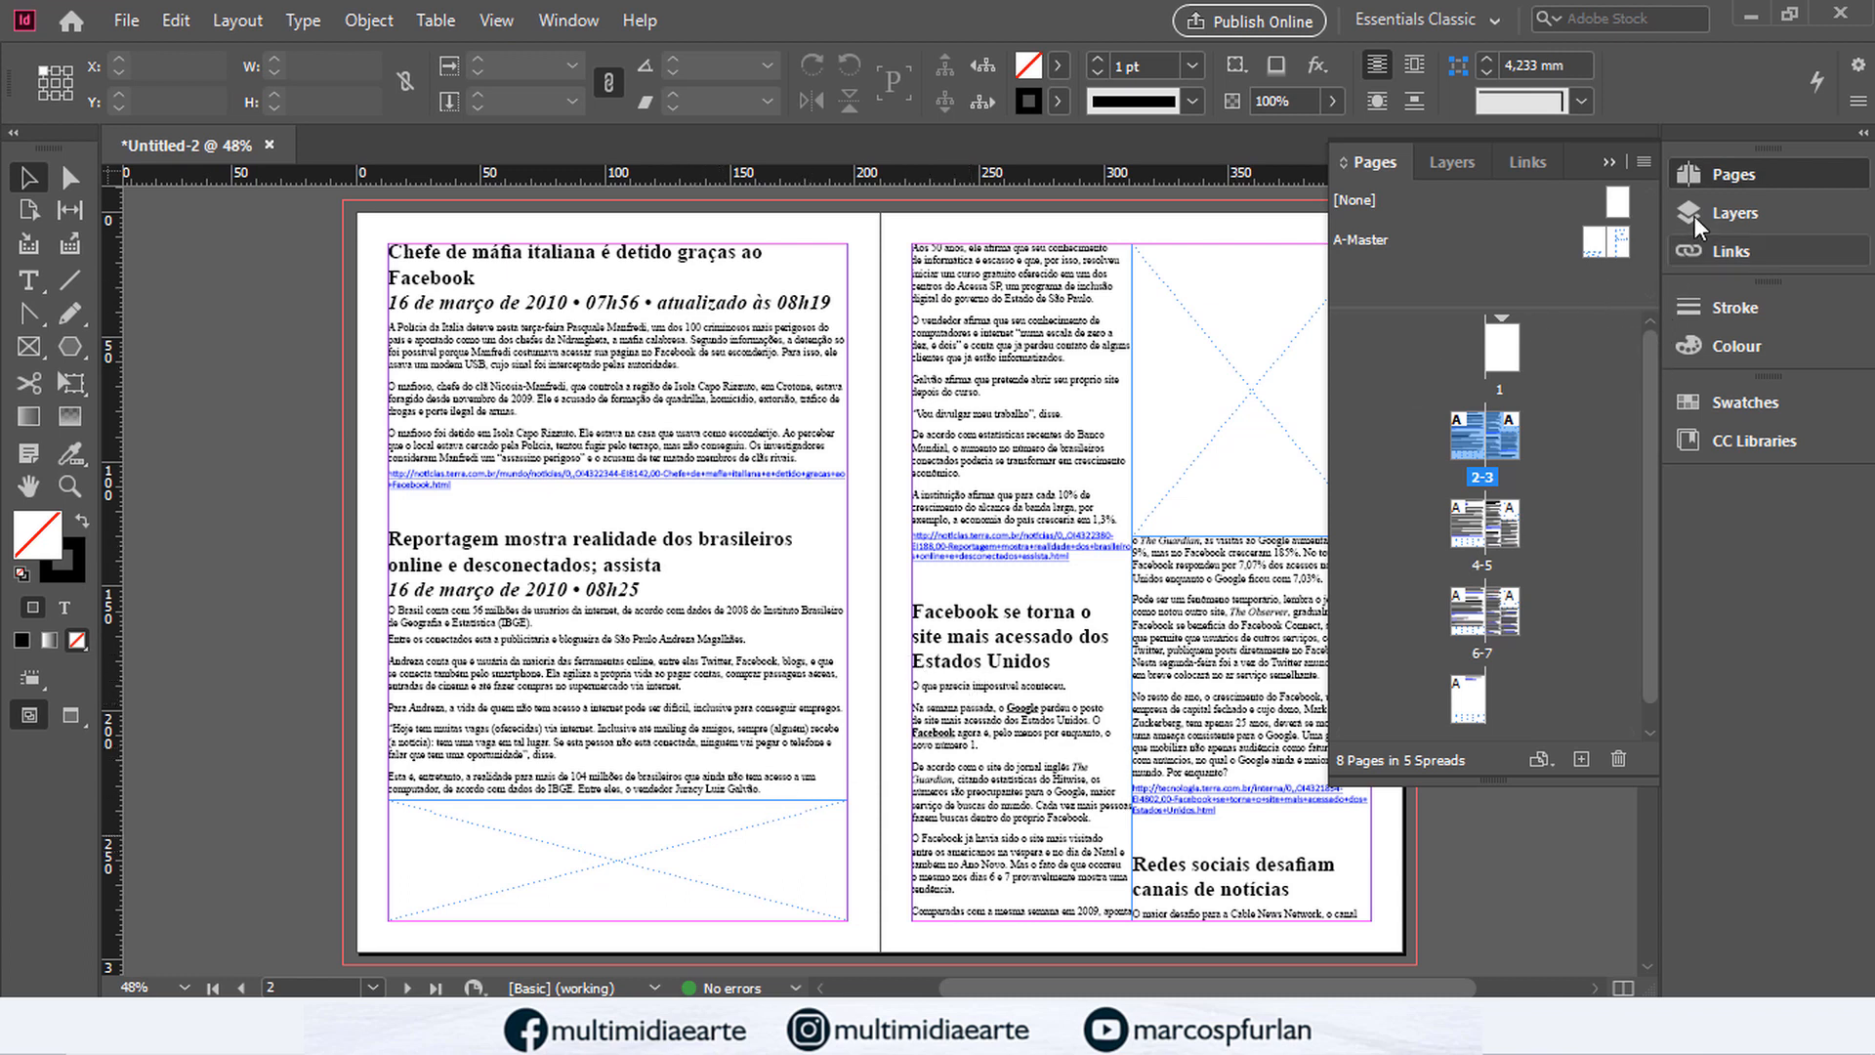
# Step: Insert a page break just above the "Redes sociais desafiam canais de notícias" heading on page 3
pyautogui.click(1713, 178)
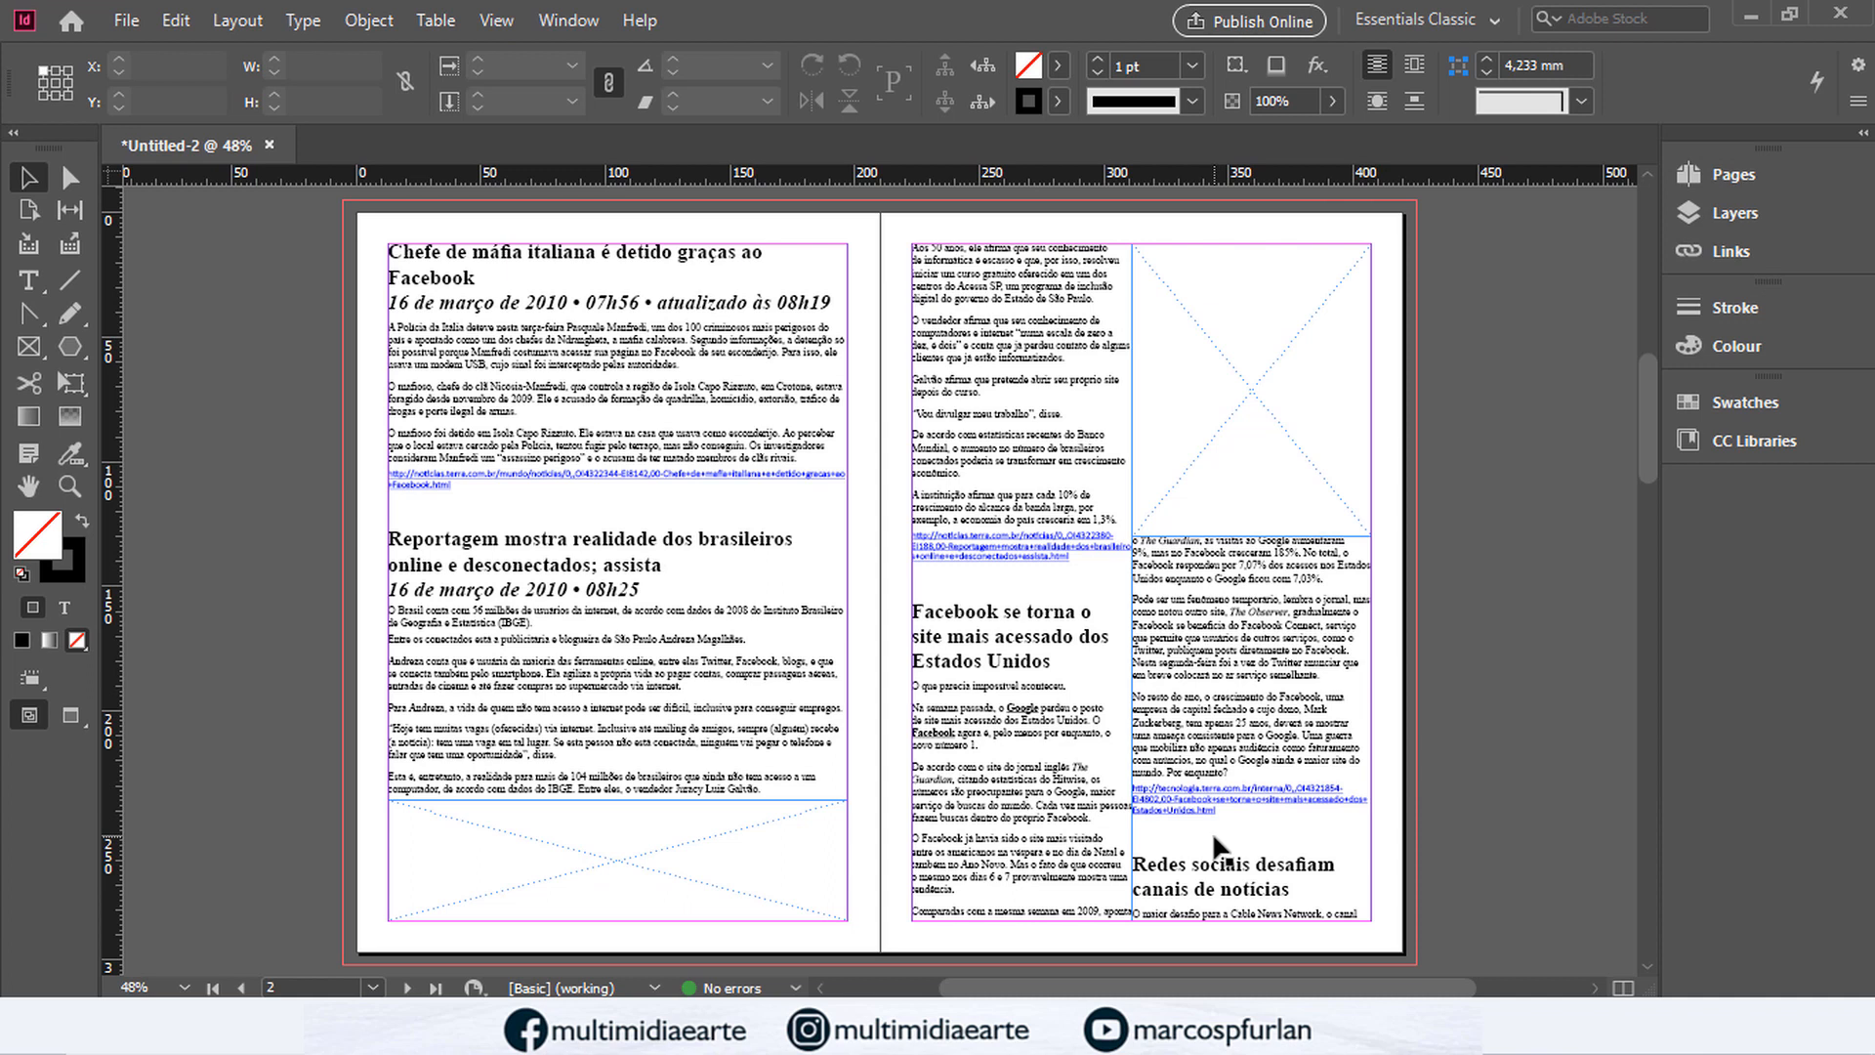
pyautogui.click(1773, 184)
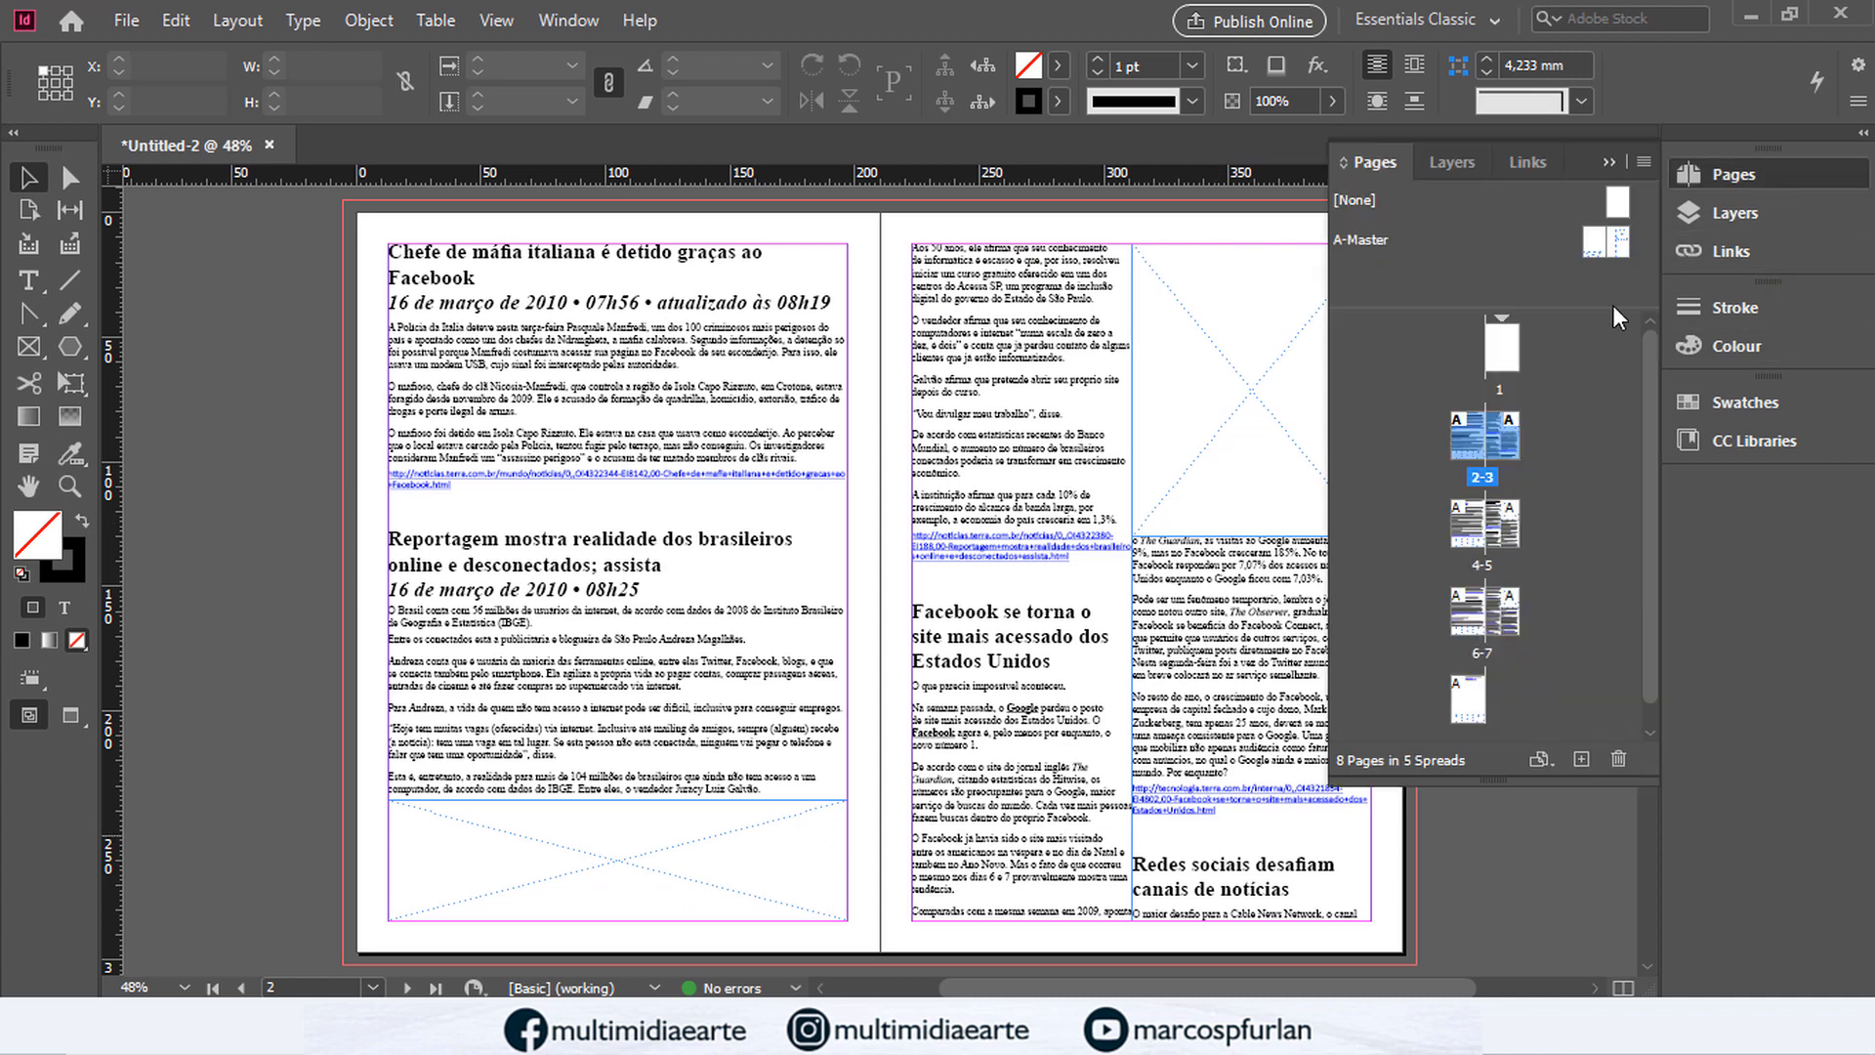
pyautogui.moveTo(1073, 535); pyautogui.dragTo(853, 492)
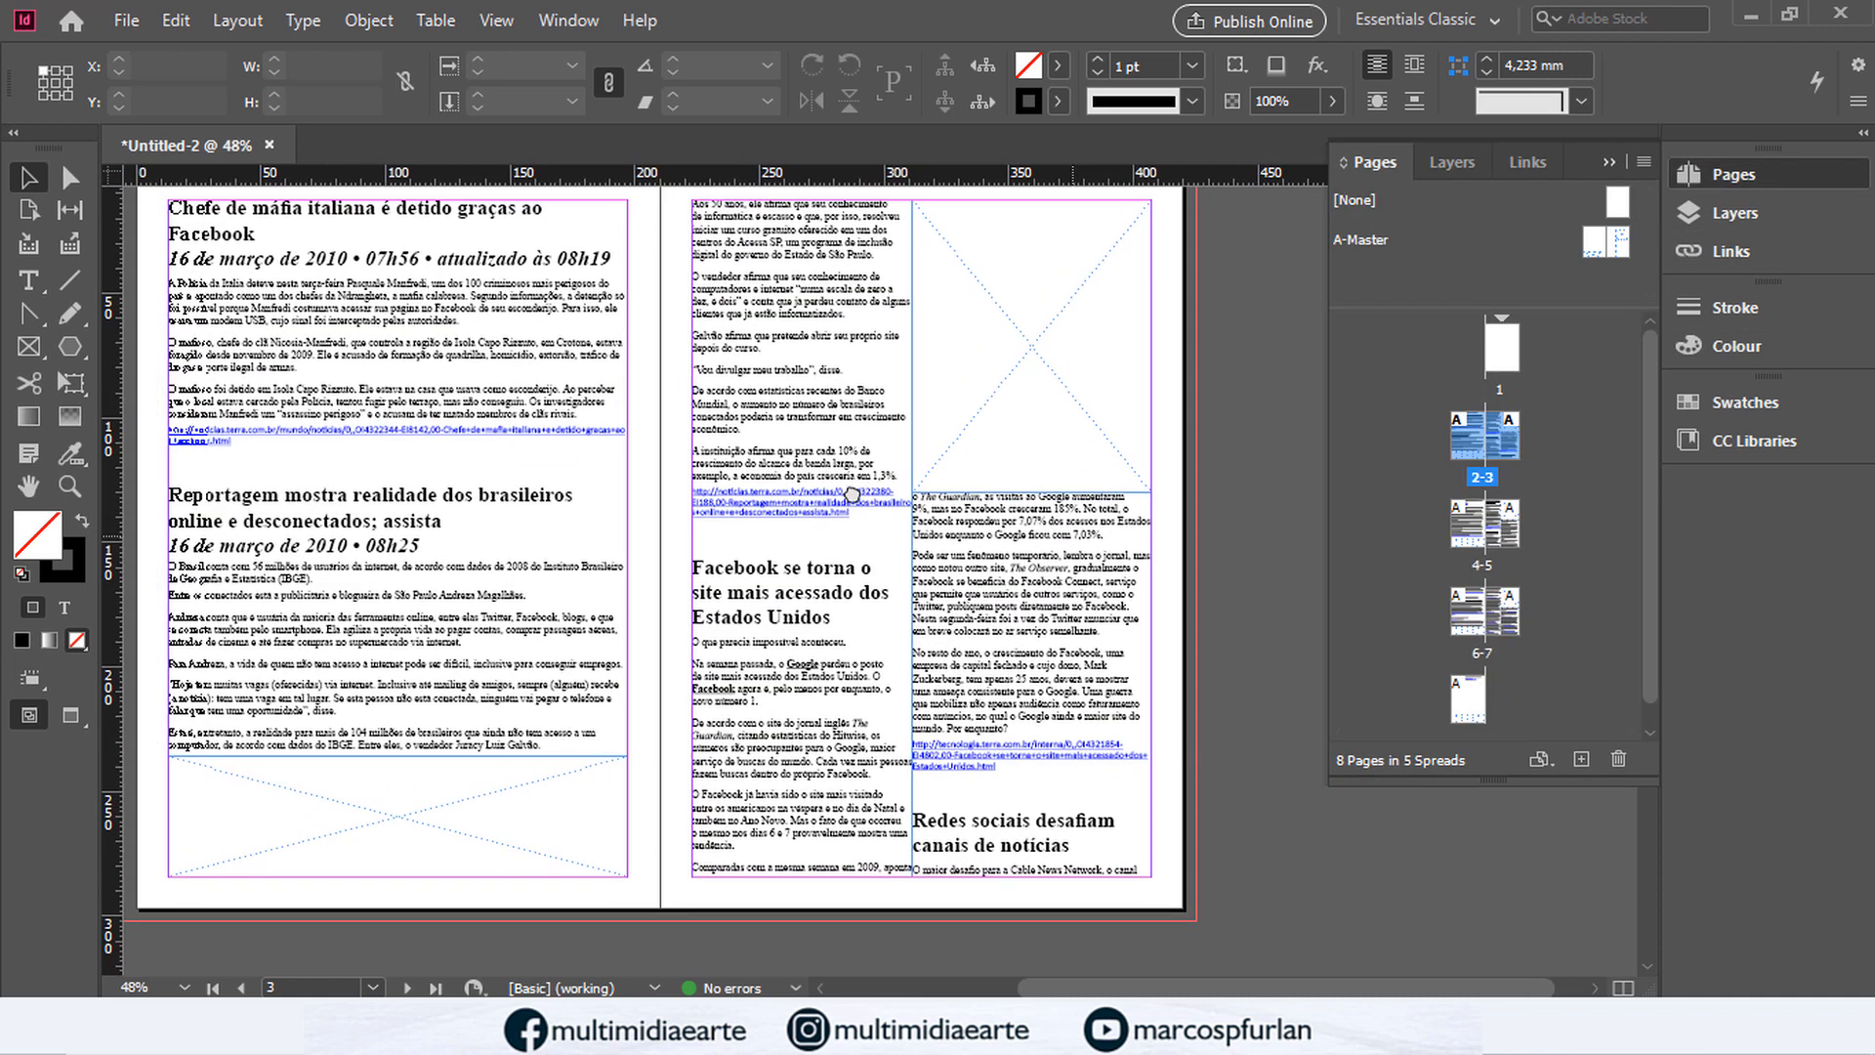
pyautogui.press('t')
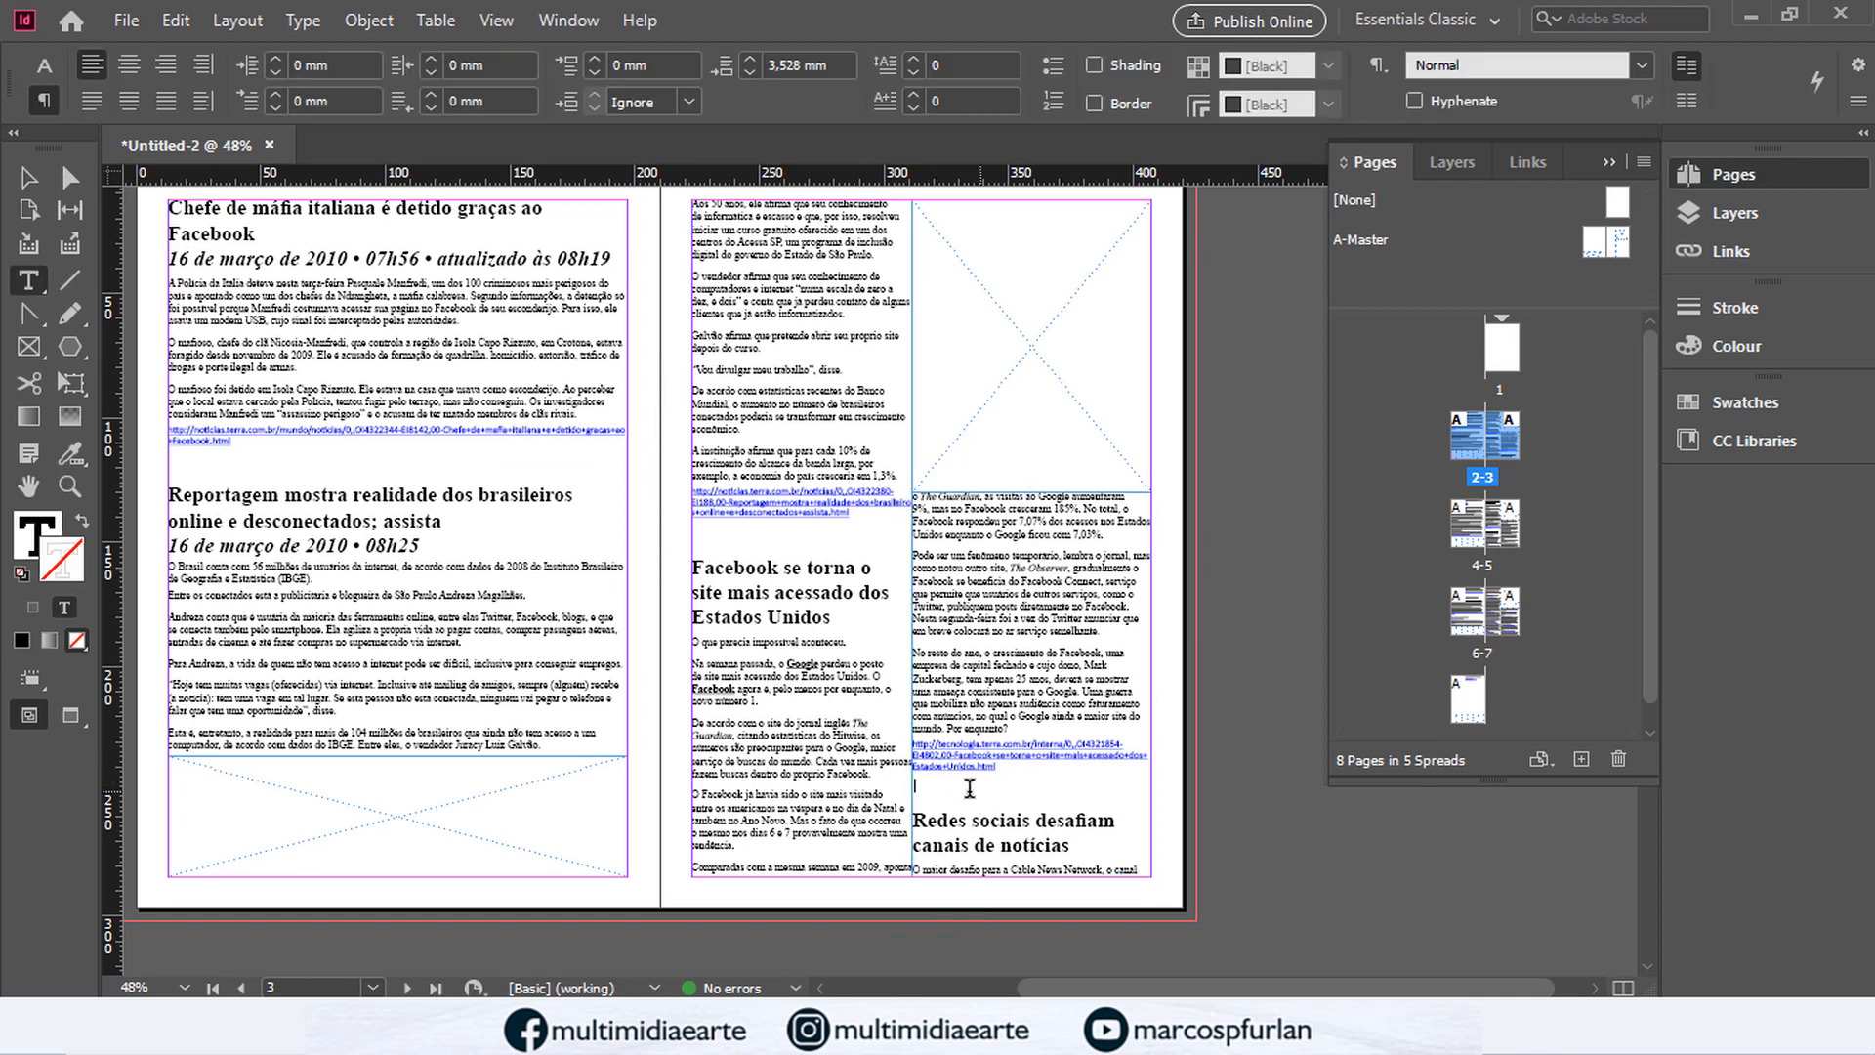
pyautogui.click(296, 21)
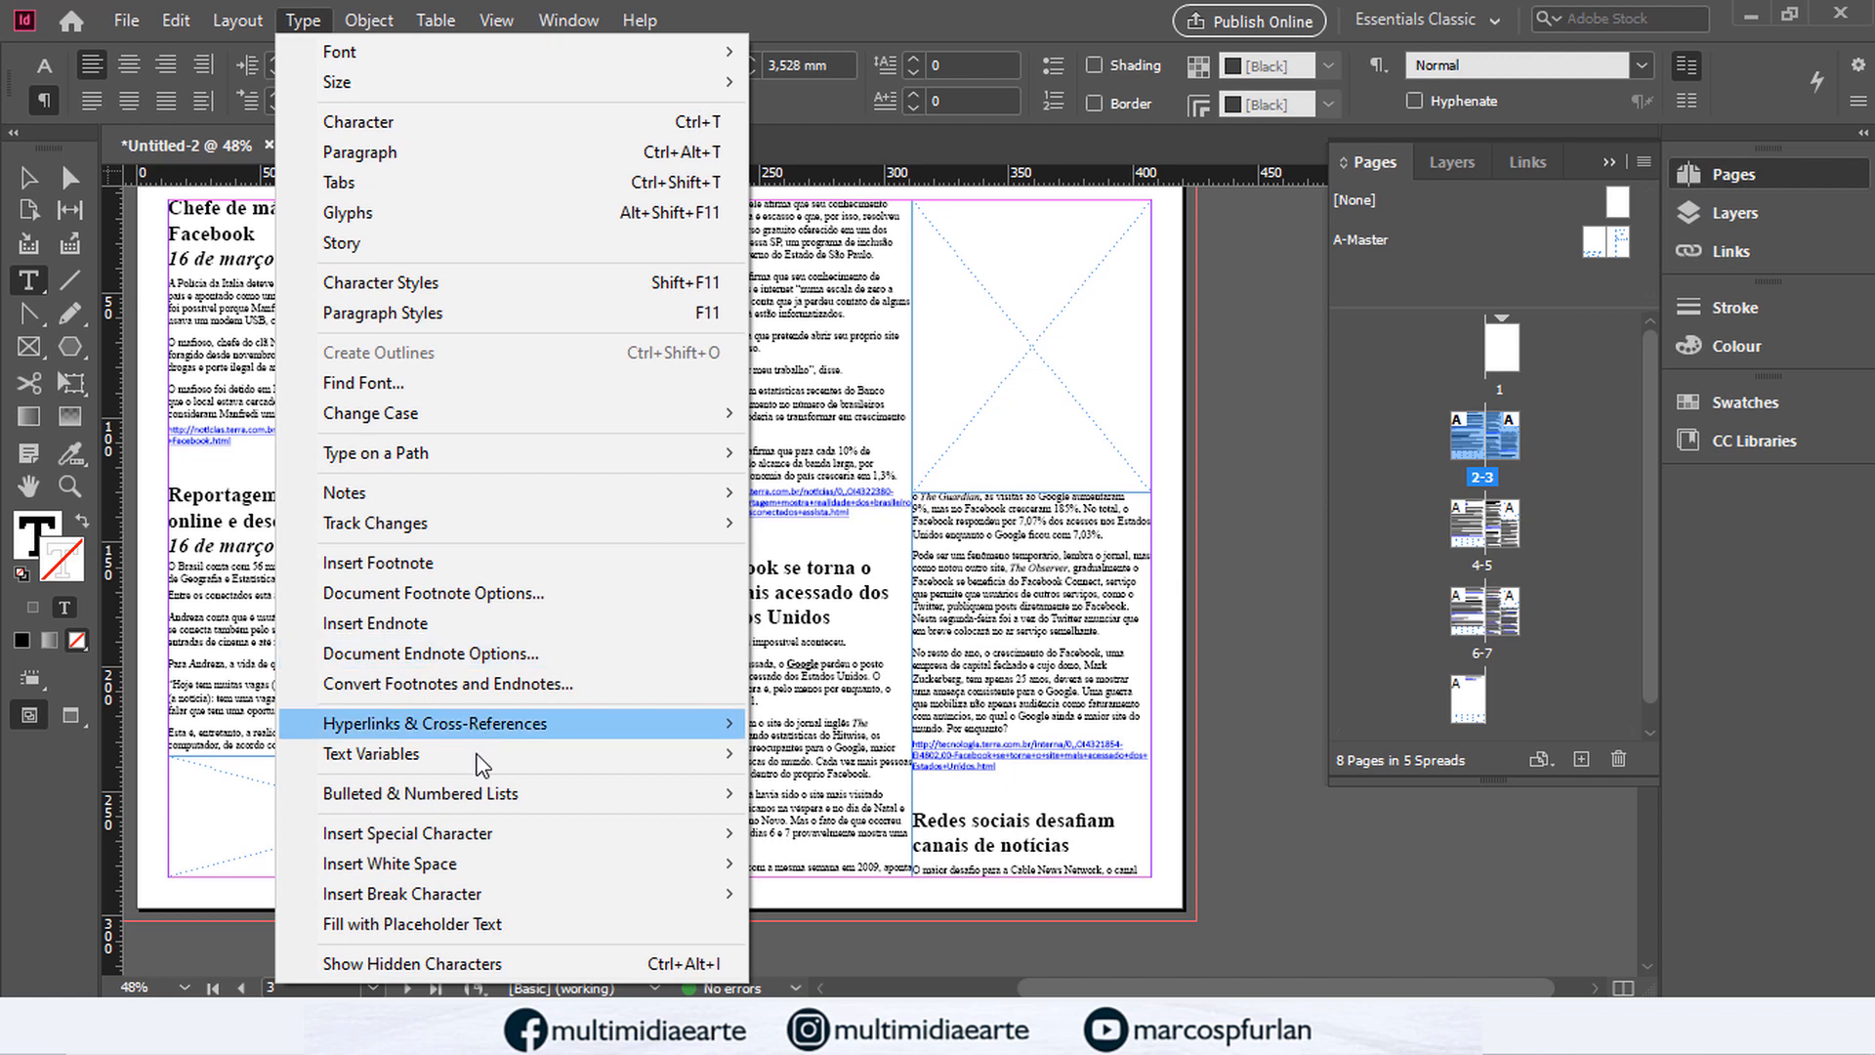
pyautogui.moveTo(428, 842)
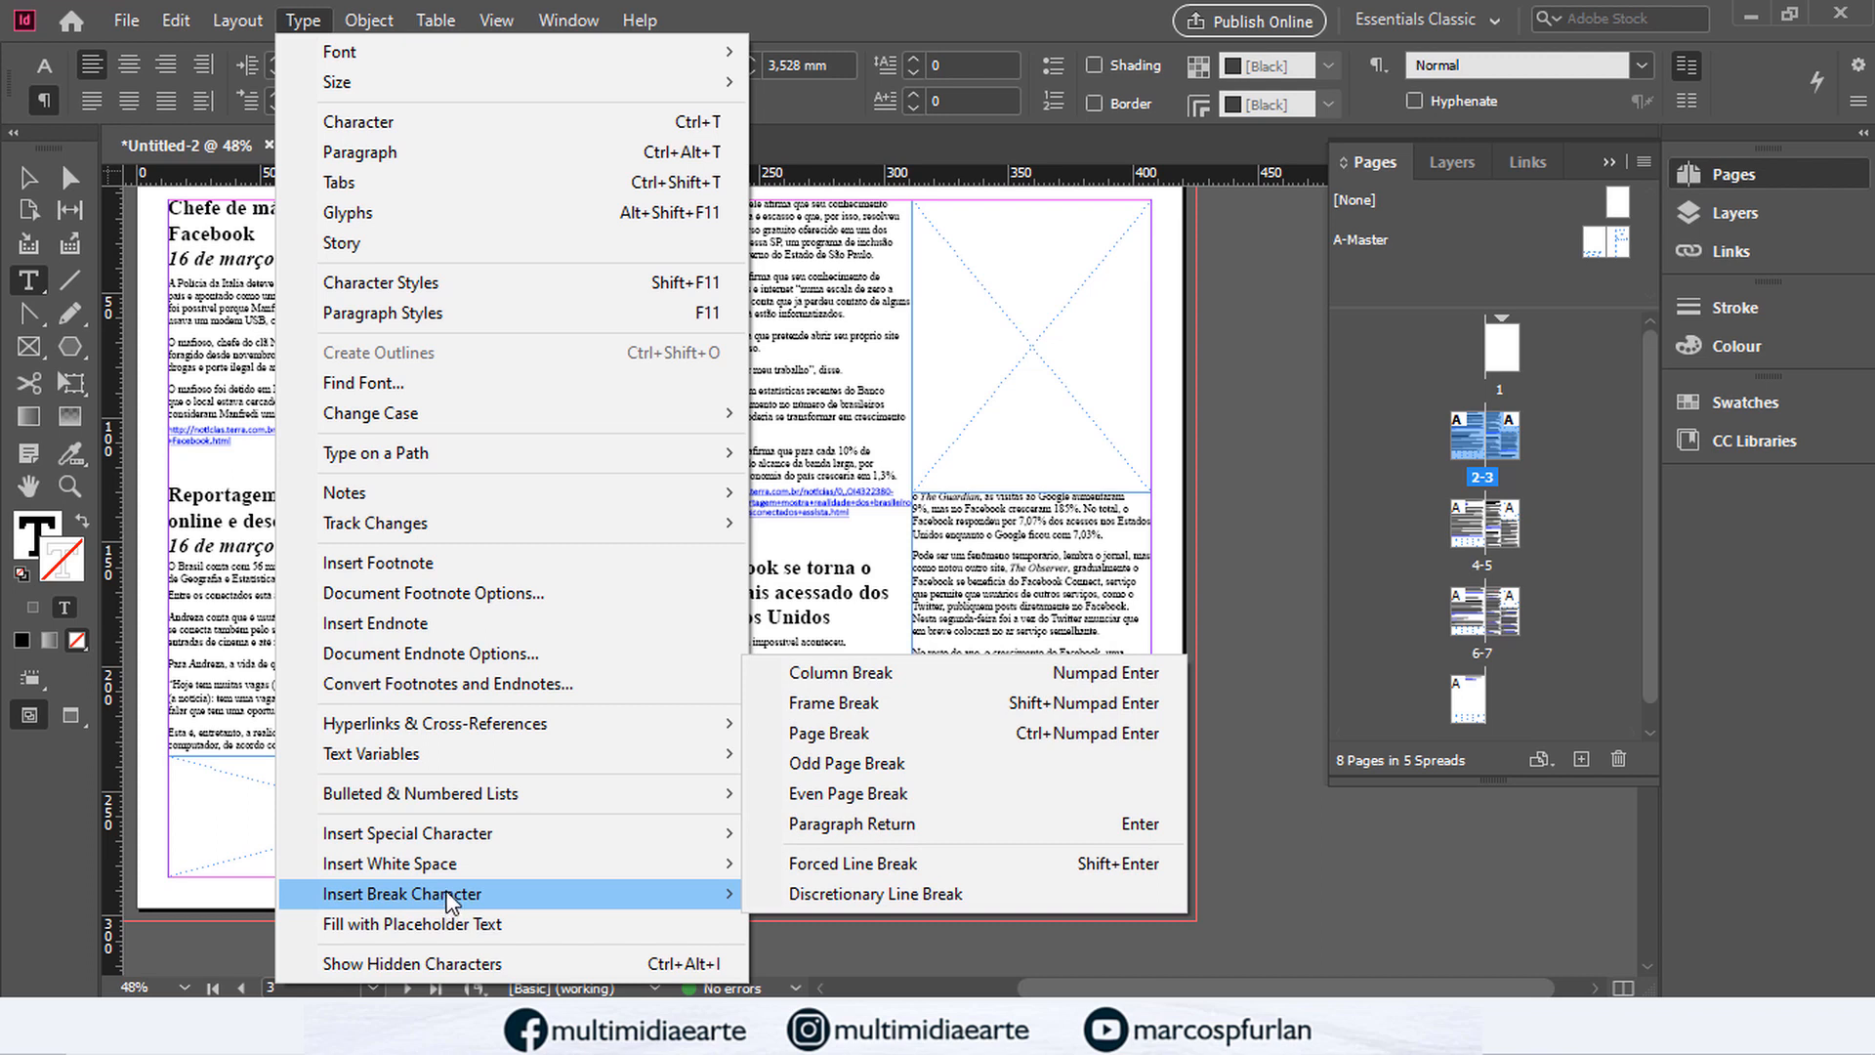
pyautogui.click(904, 737)
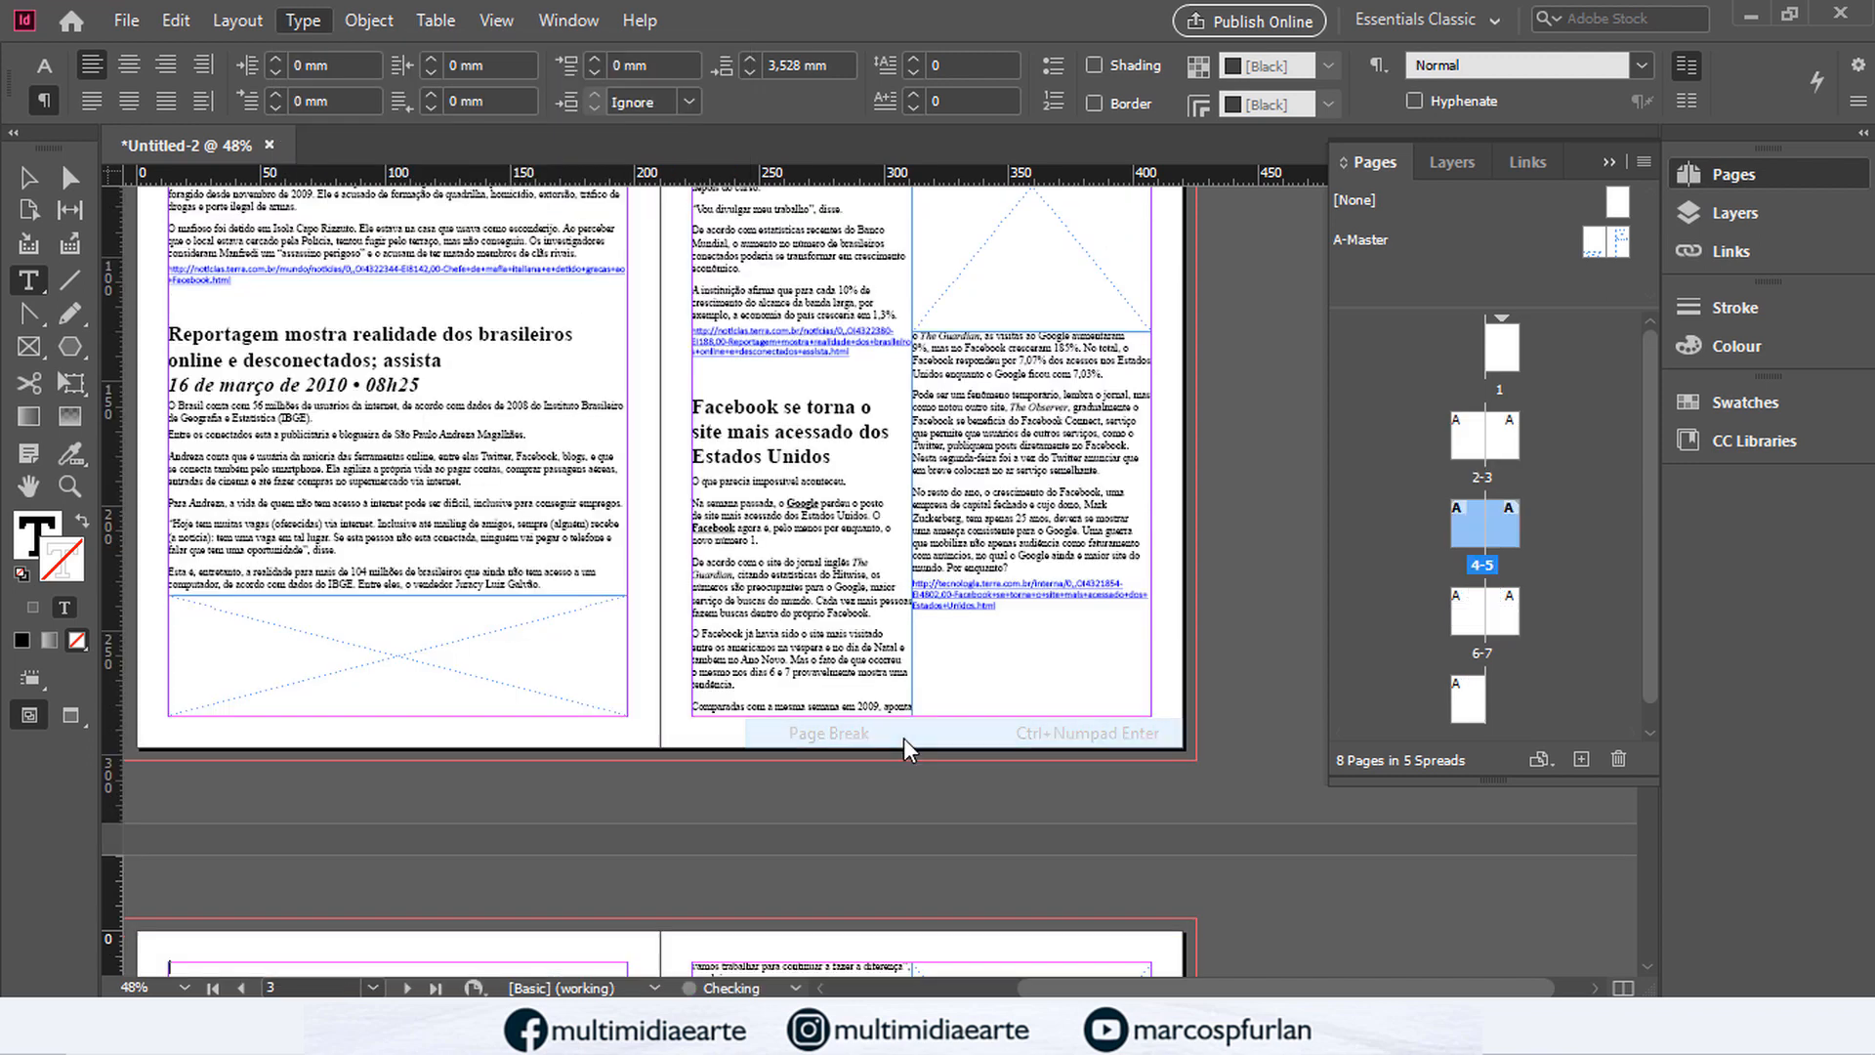
# Step: Delete the blank line above the "Redes sociais desafiam canais de notícias" heading on page 4 and check the surrounding spreads
pyautogui.scroll(-5, 562, 743)
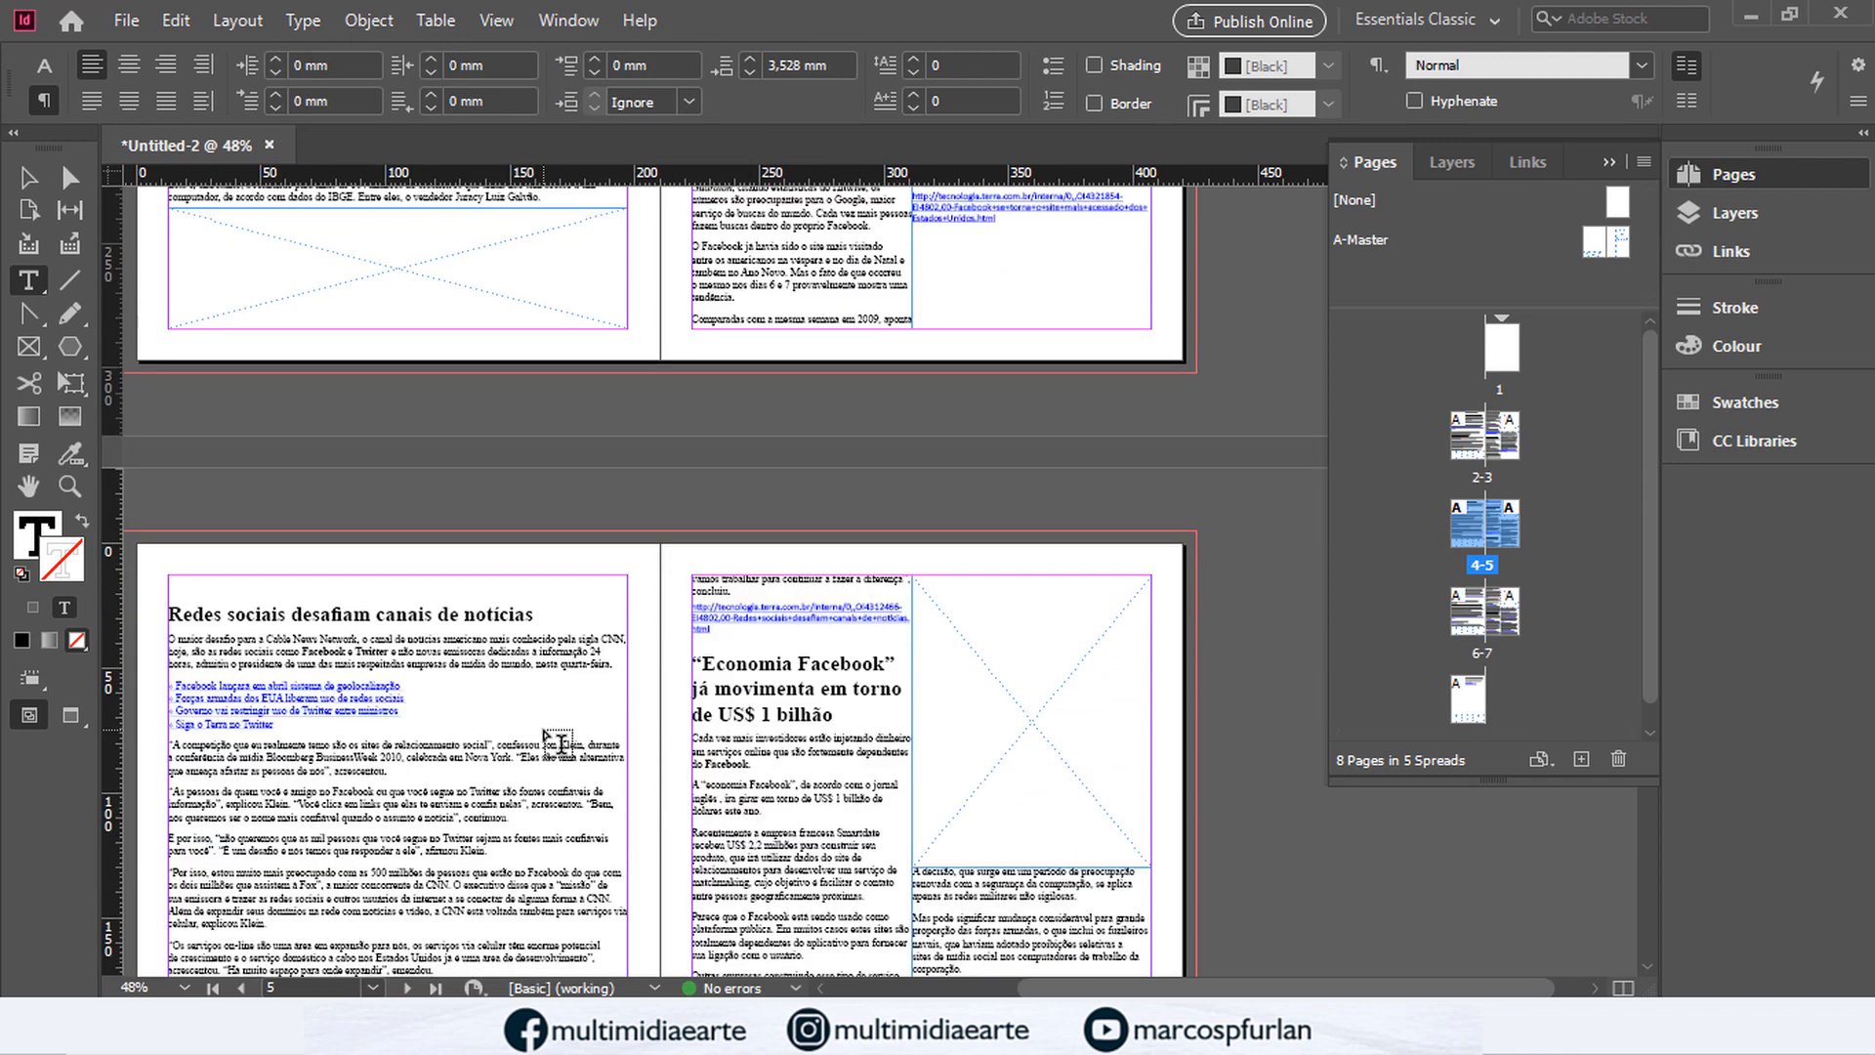
pyautogui.scroll(-2, 562, 743)
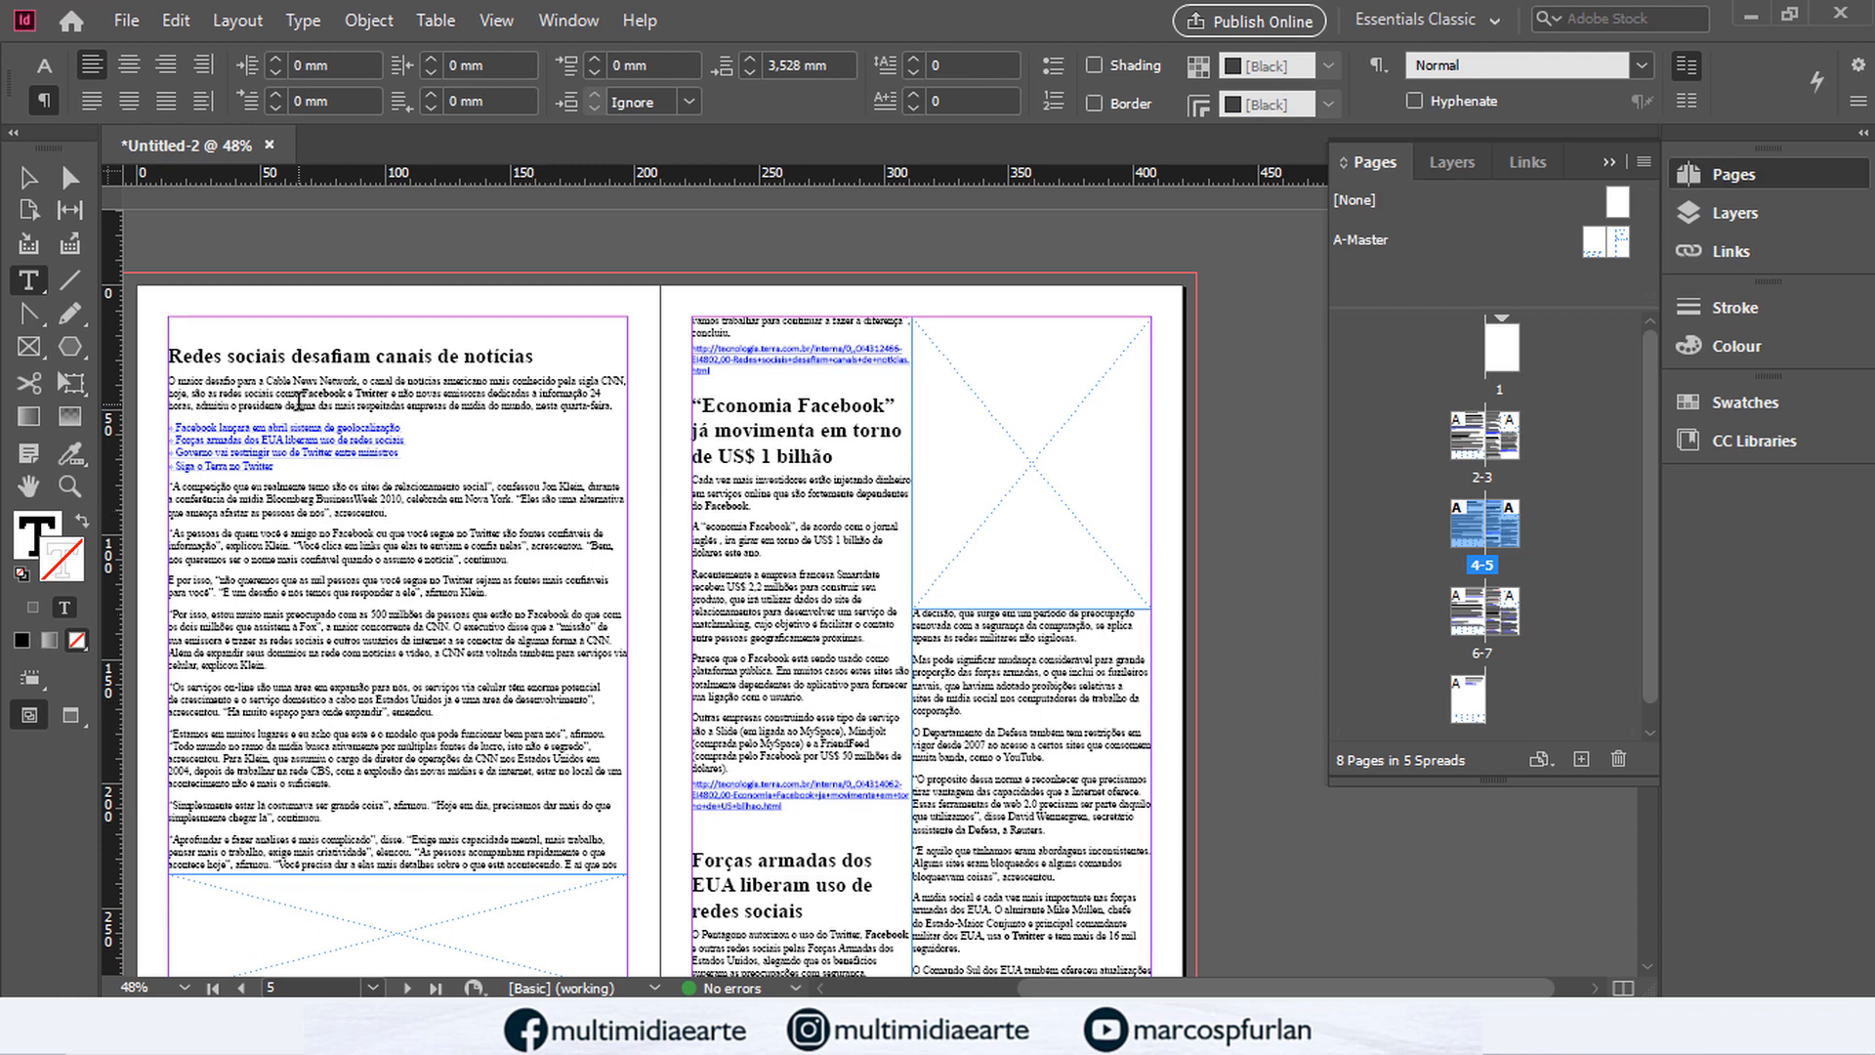
pyautogui.press('Delete')
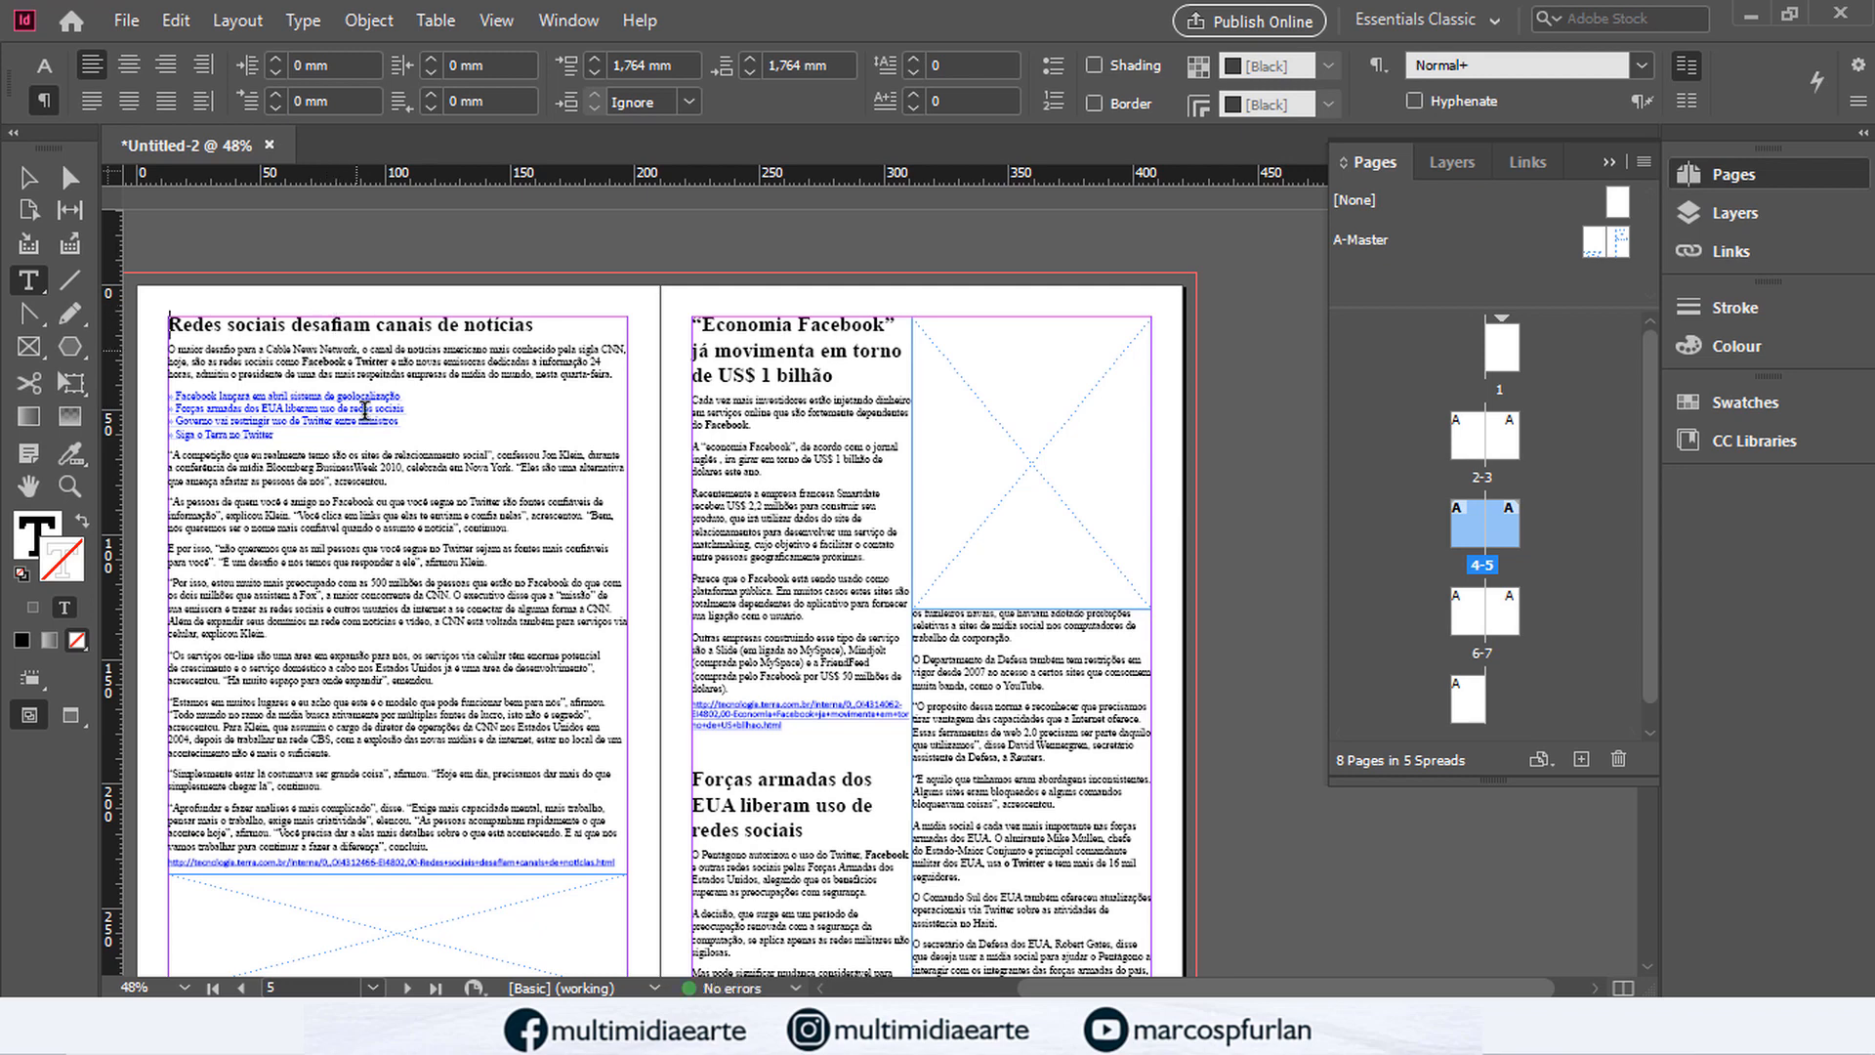
pyautogui.scroll(10, 454, 610)
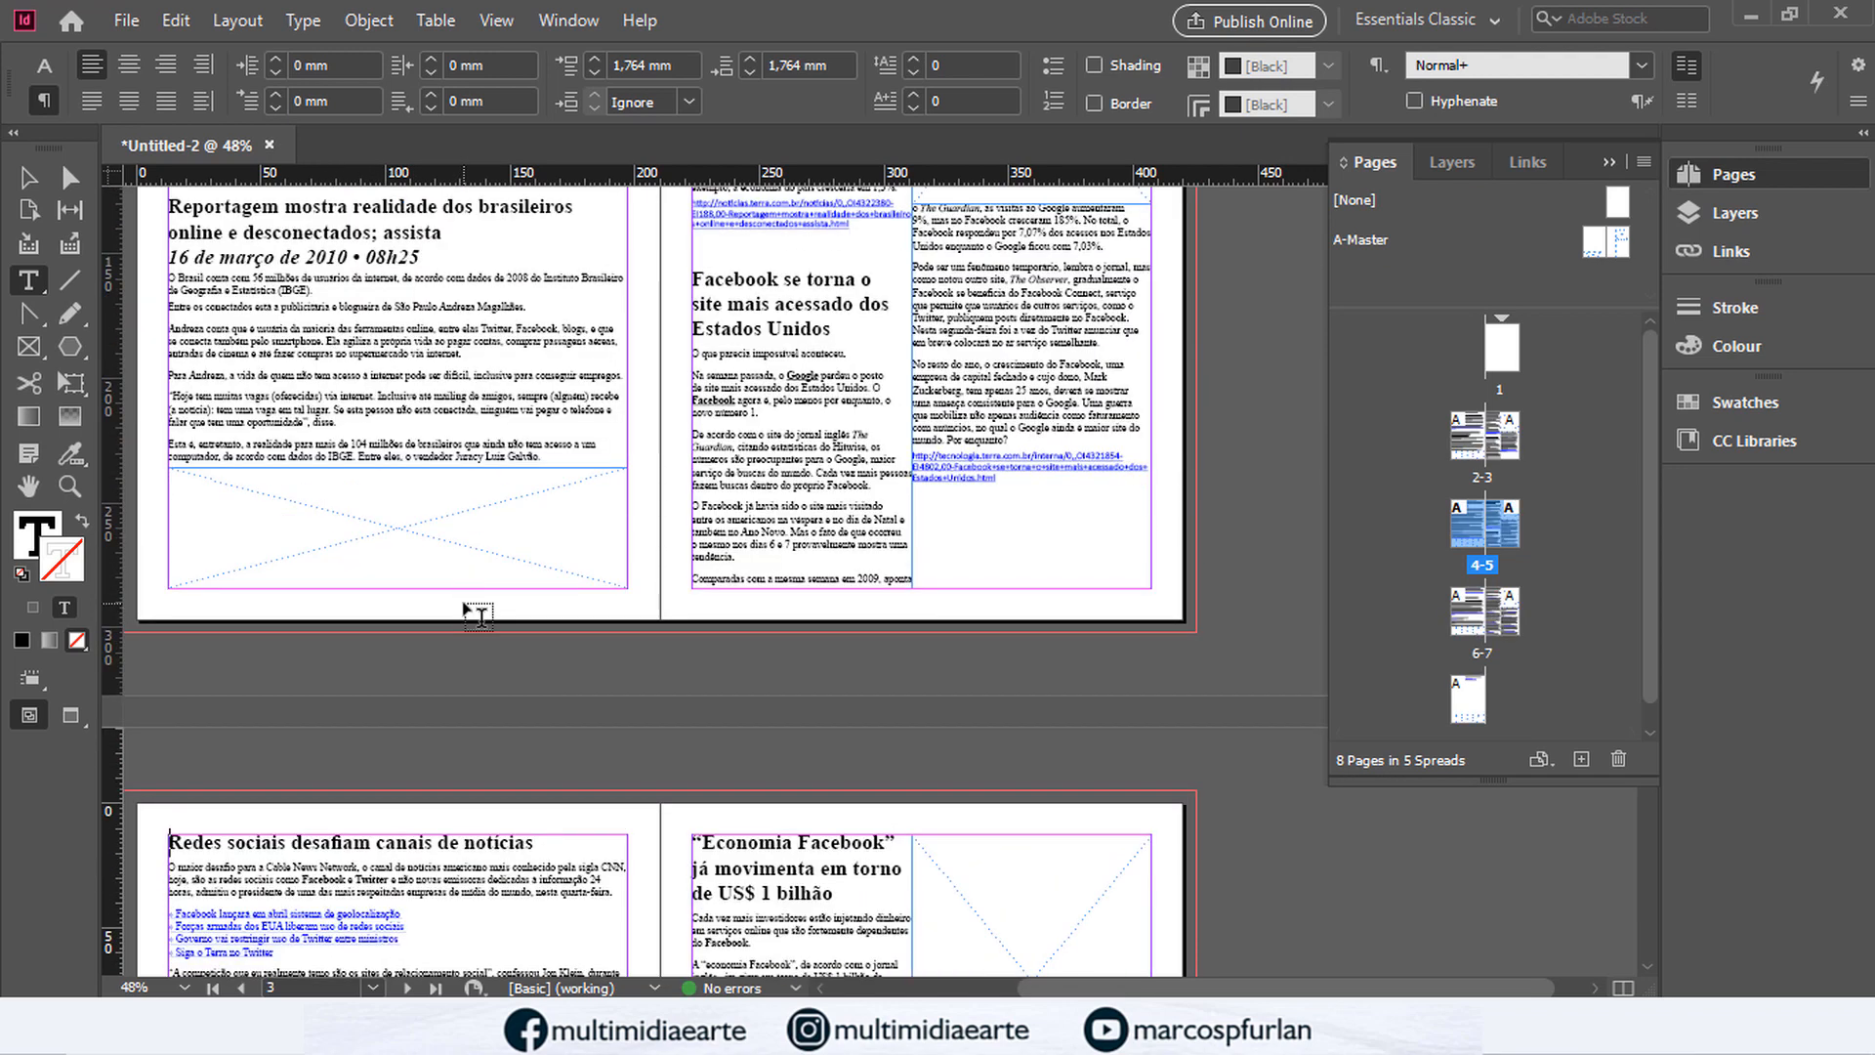
pyautogui.scroll(-8, 469, 614)
pyautogui.scroll(-3, 481, 616)
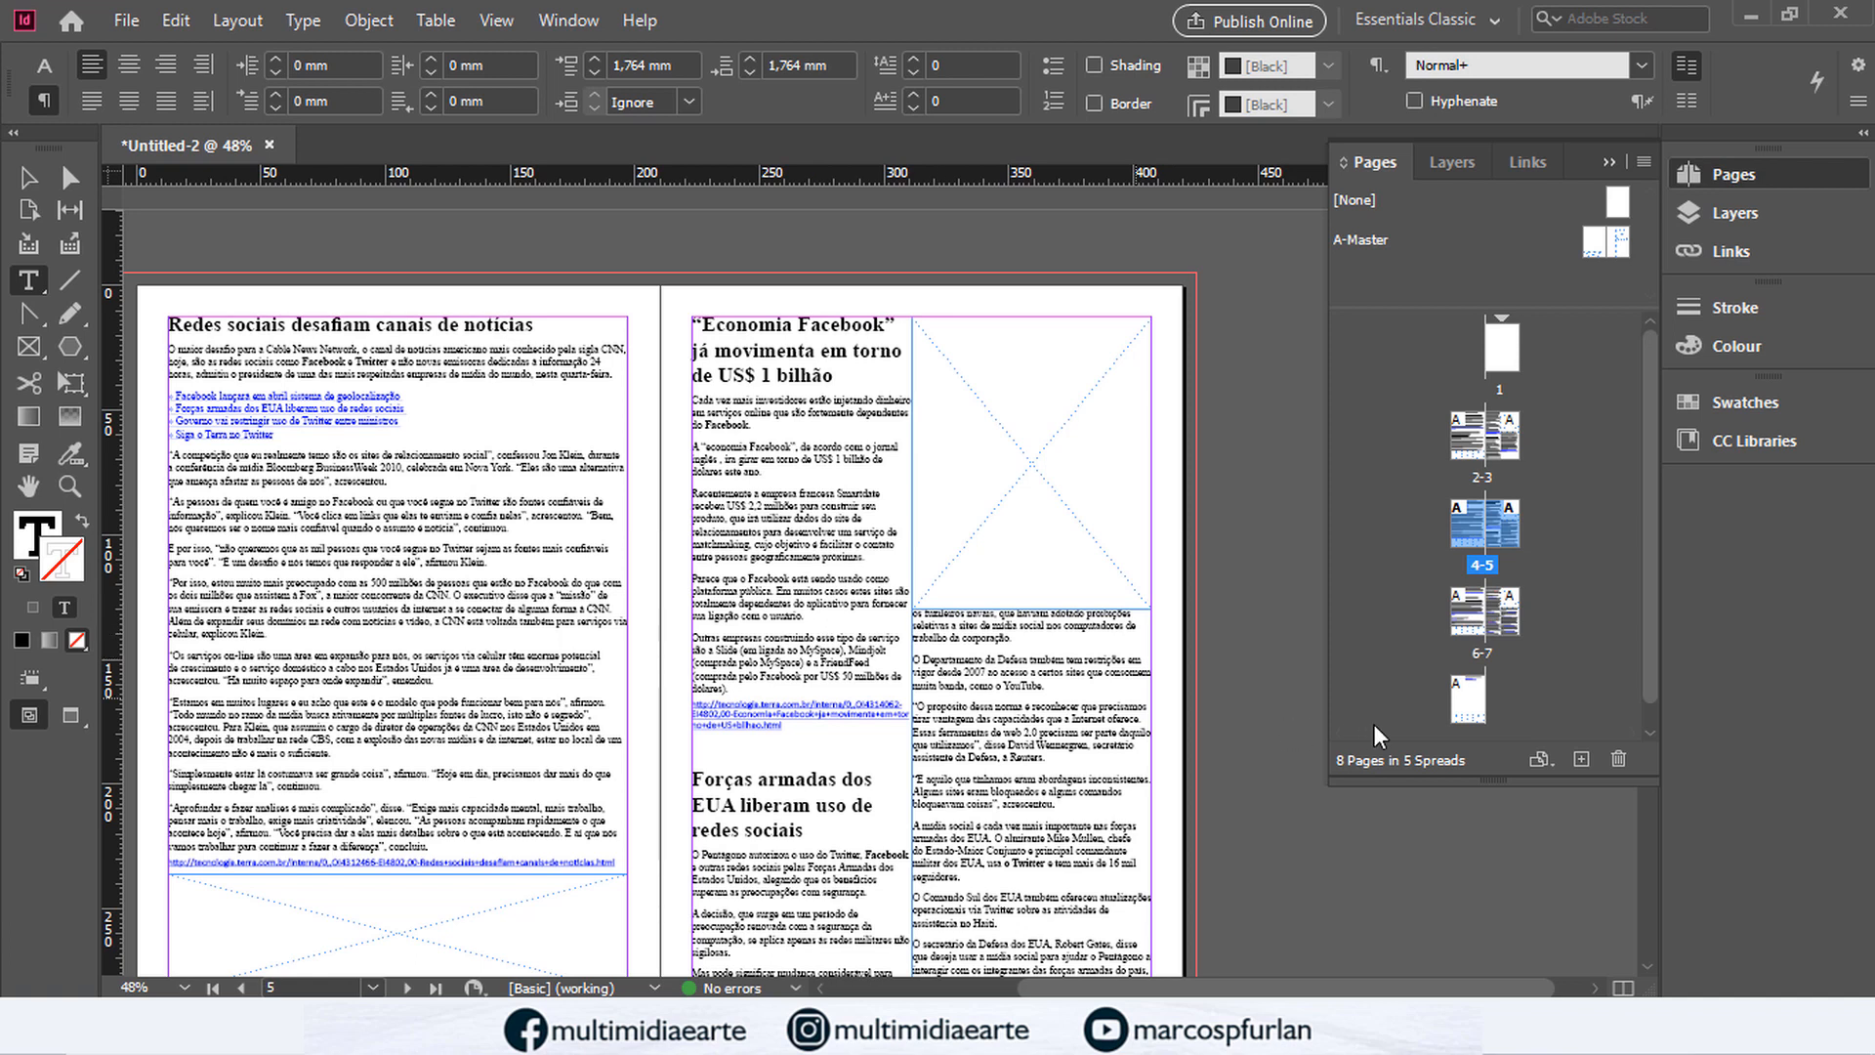
# Step: Try to insert a page after page 5 and apply the [None] master to page 9, then undo the master change
pyautogui.click(1581, 759)
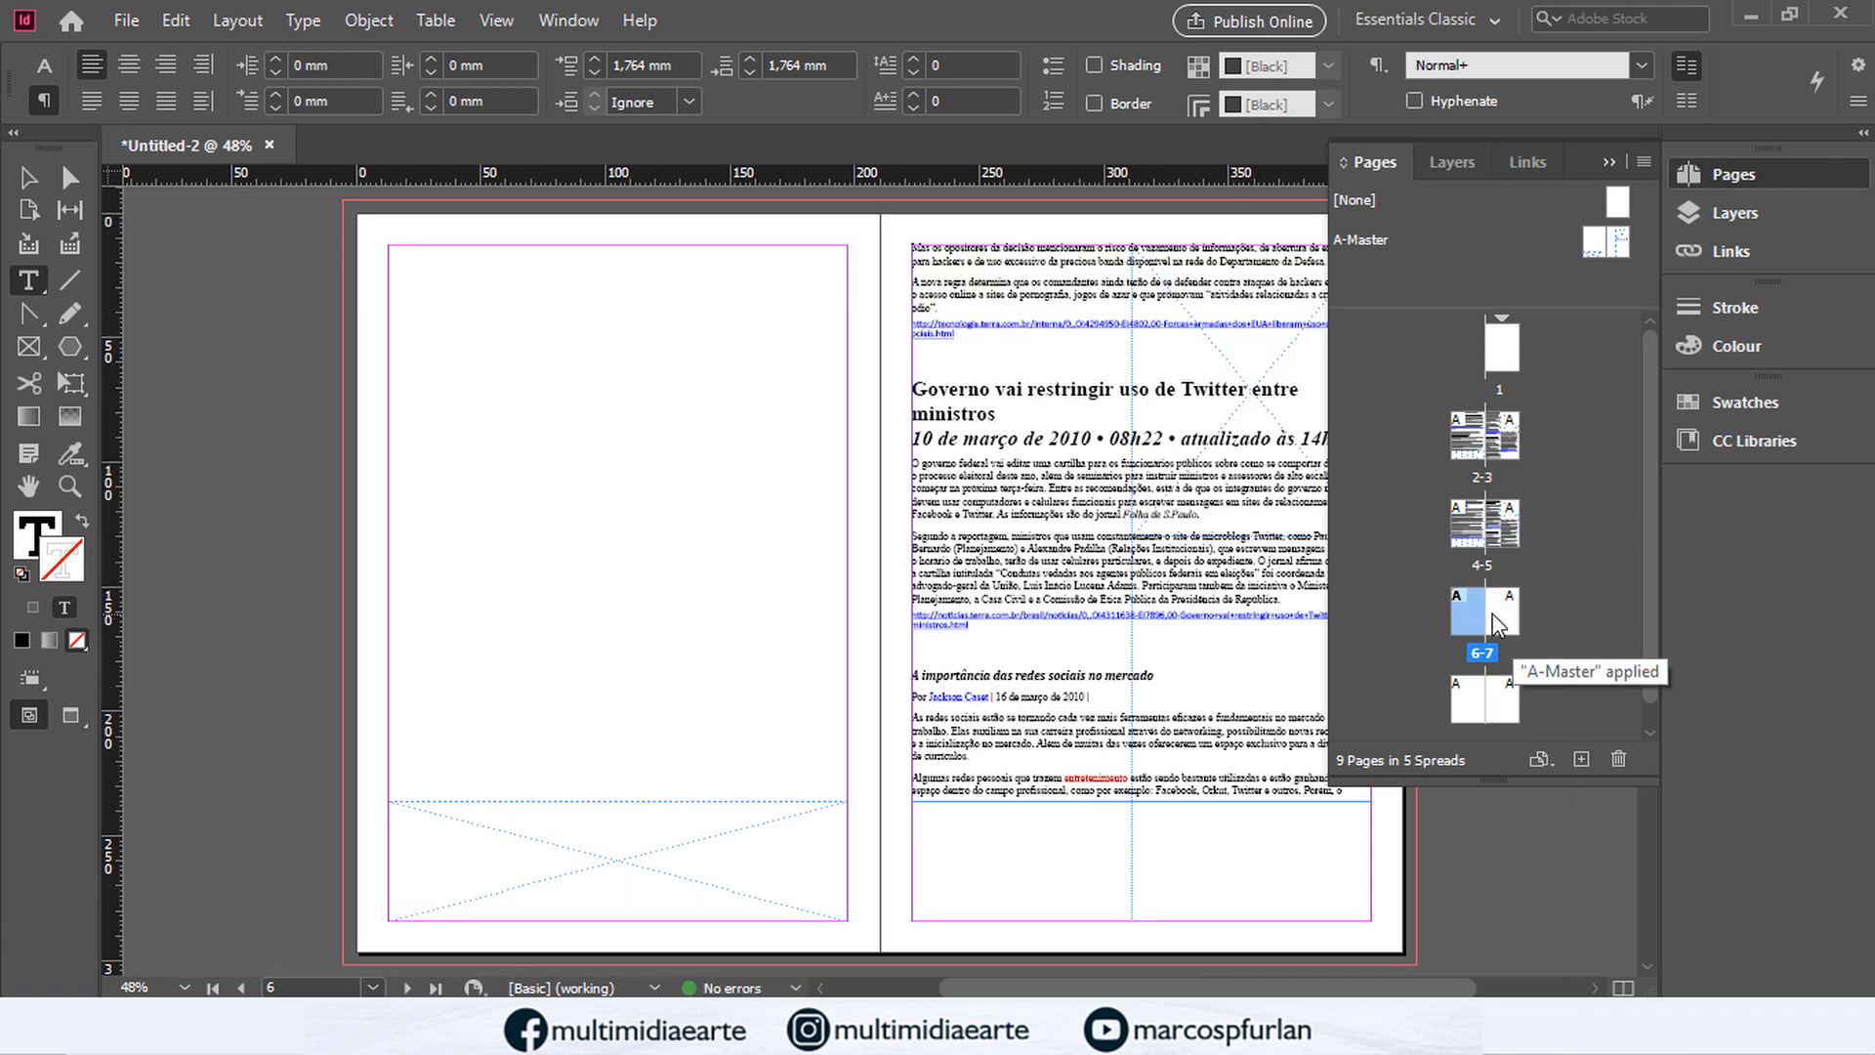
pyautogui.click(1509, 705)
pyautogui.moveTo(1618, 202); pyautogui.dragTo(1508, 711)
pyautogui.scroll(-3, 1229, 713)
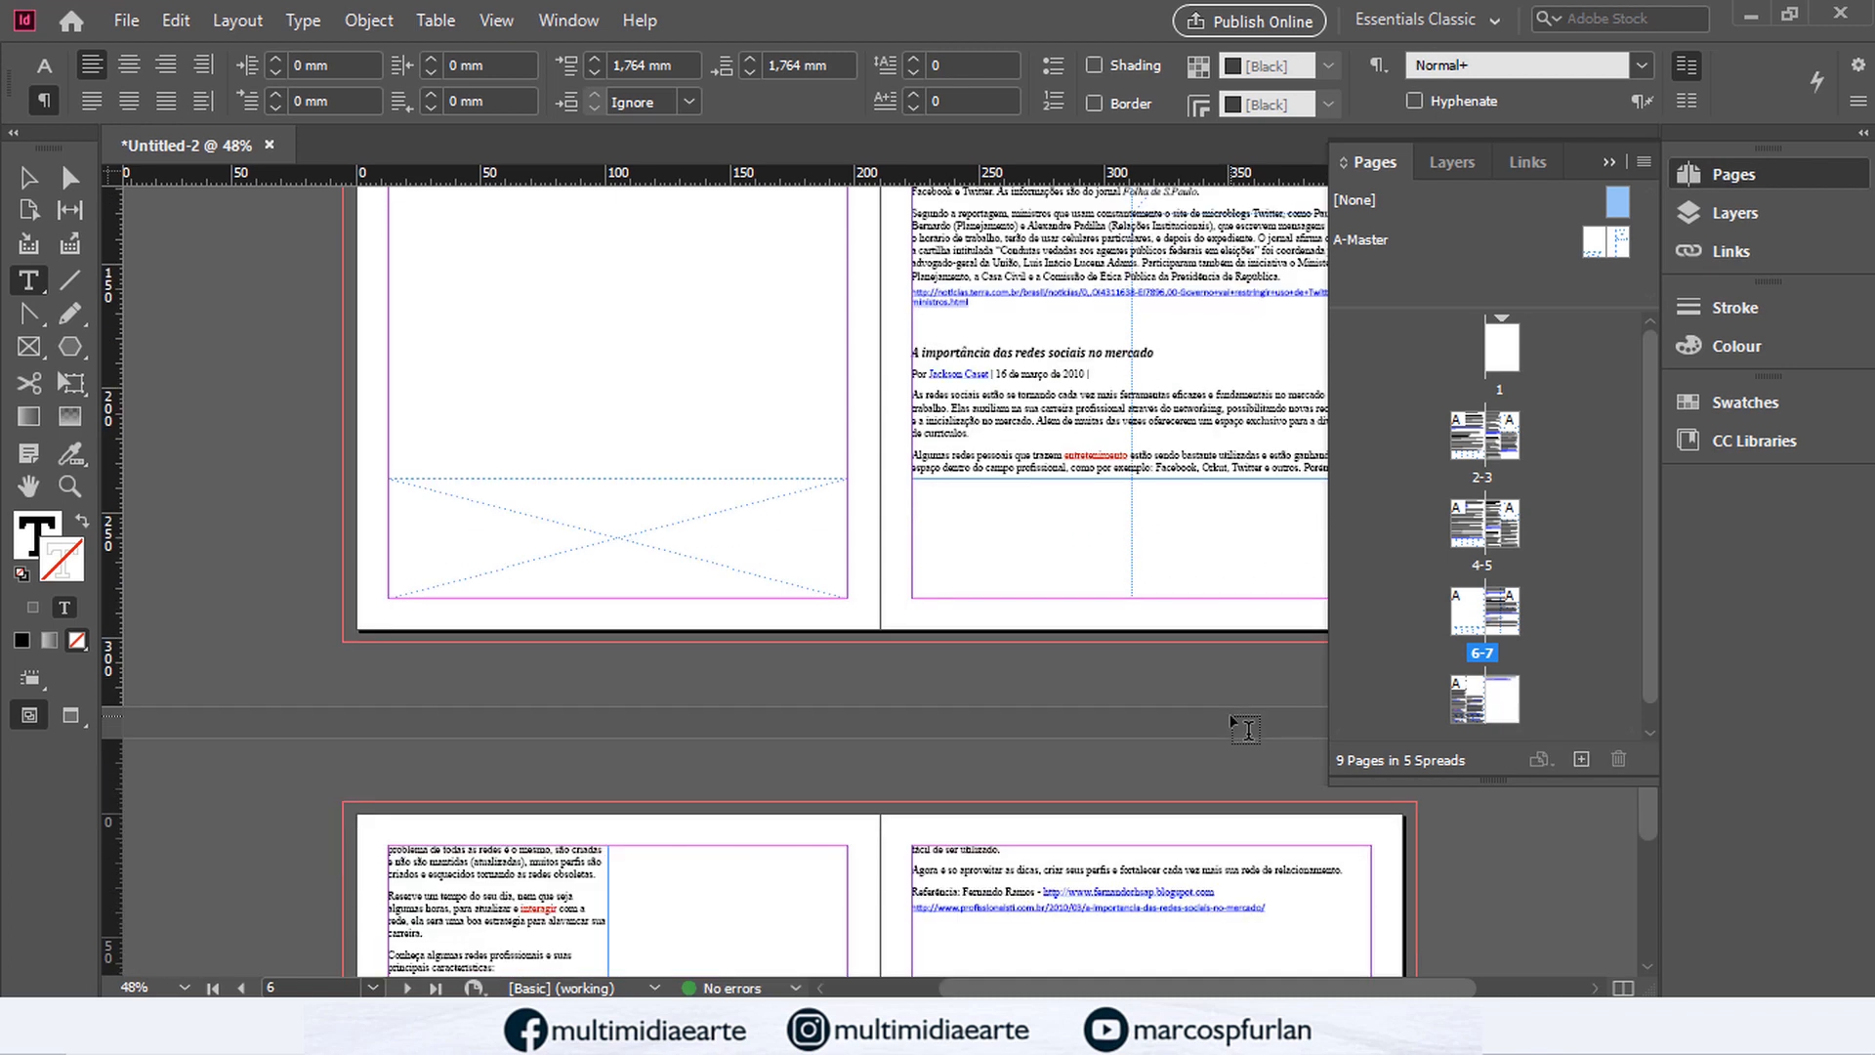
pyautogui.scroll(-5, 1246, 729)
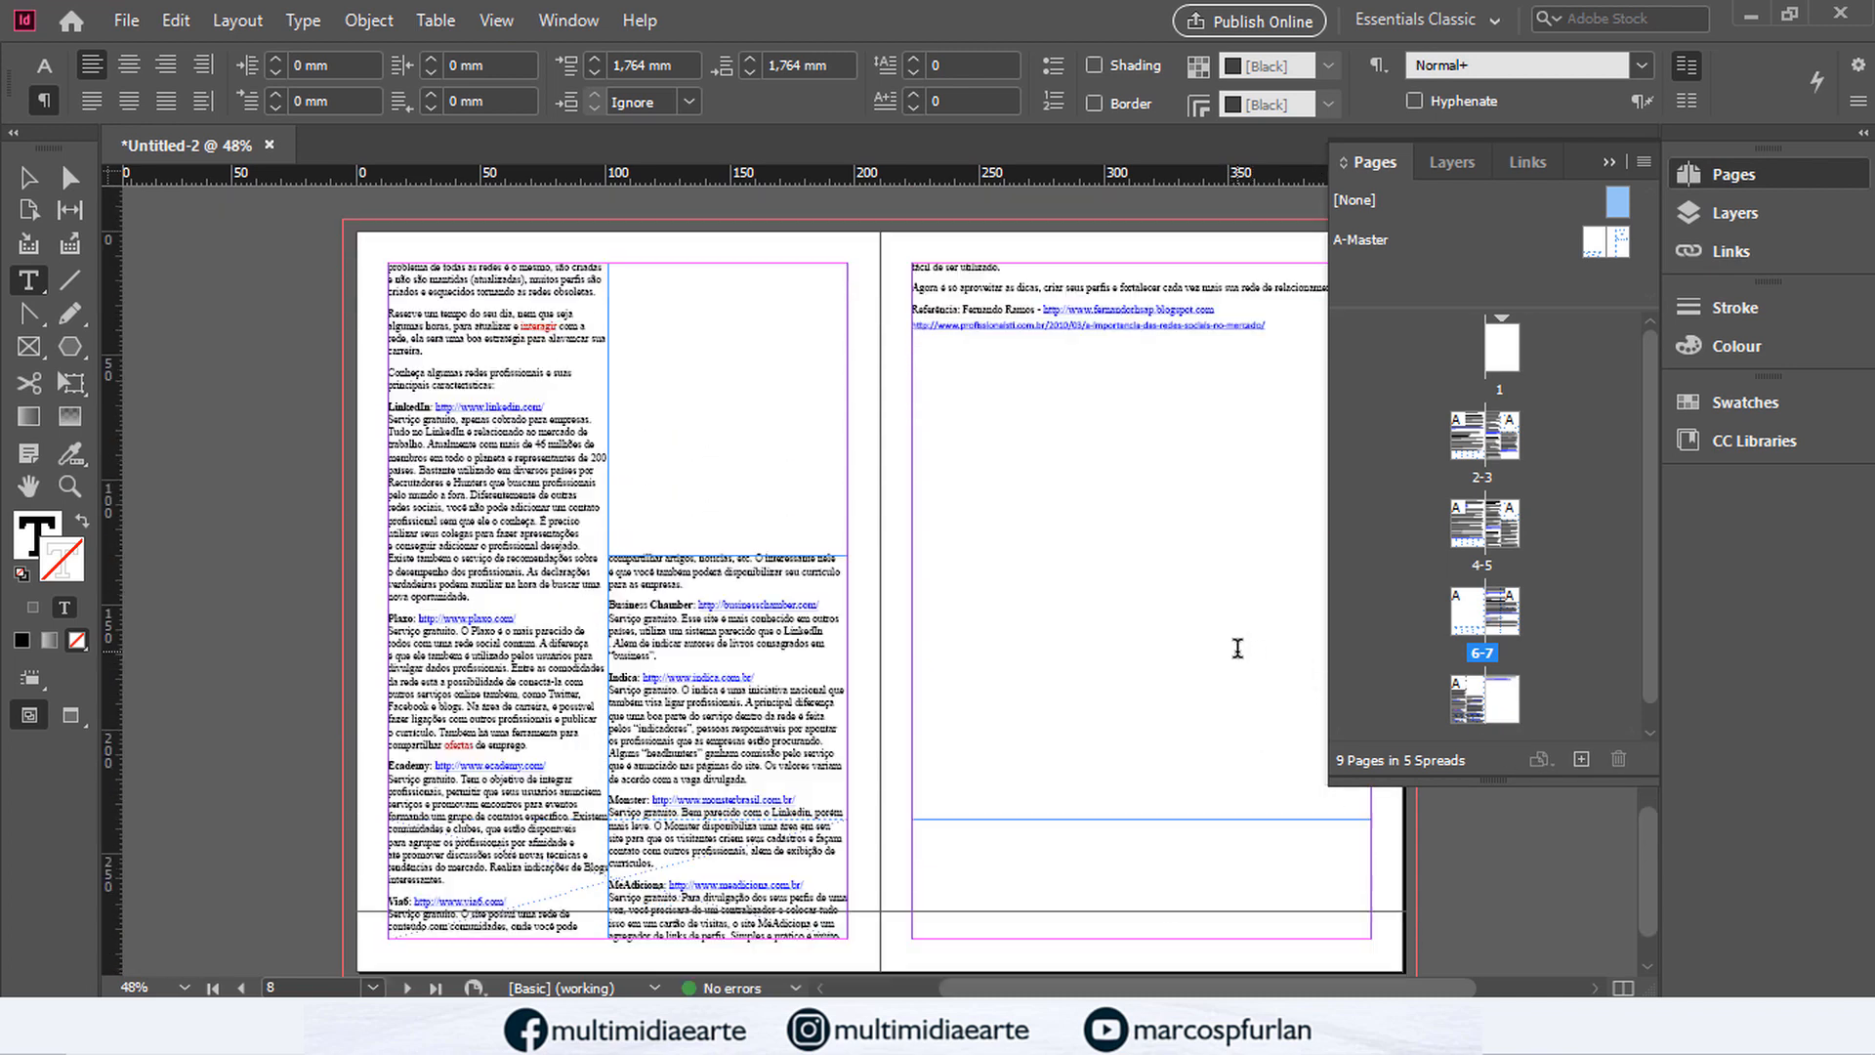
pyautogui.scroll(-1, 1238, 648)
pyautogui.hotkey('ctrl', 'z')
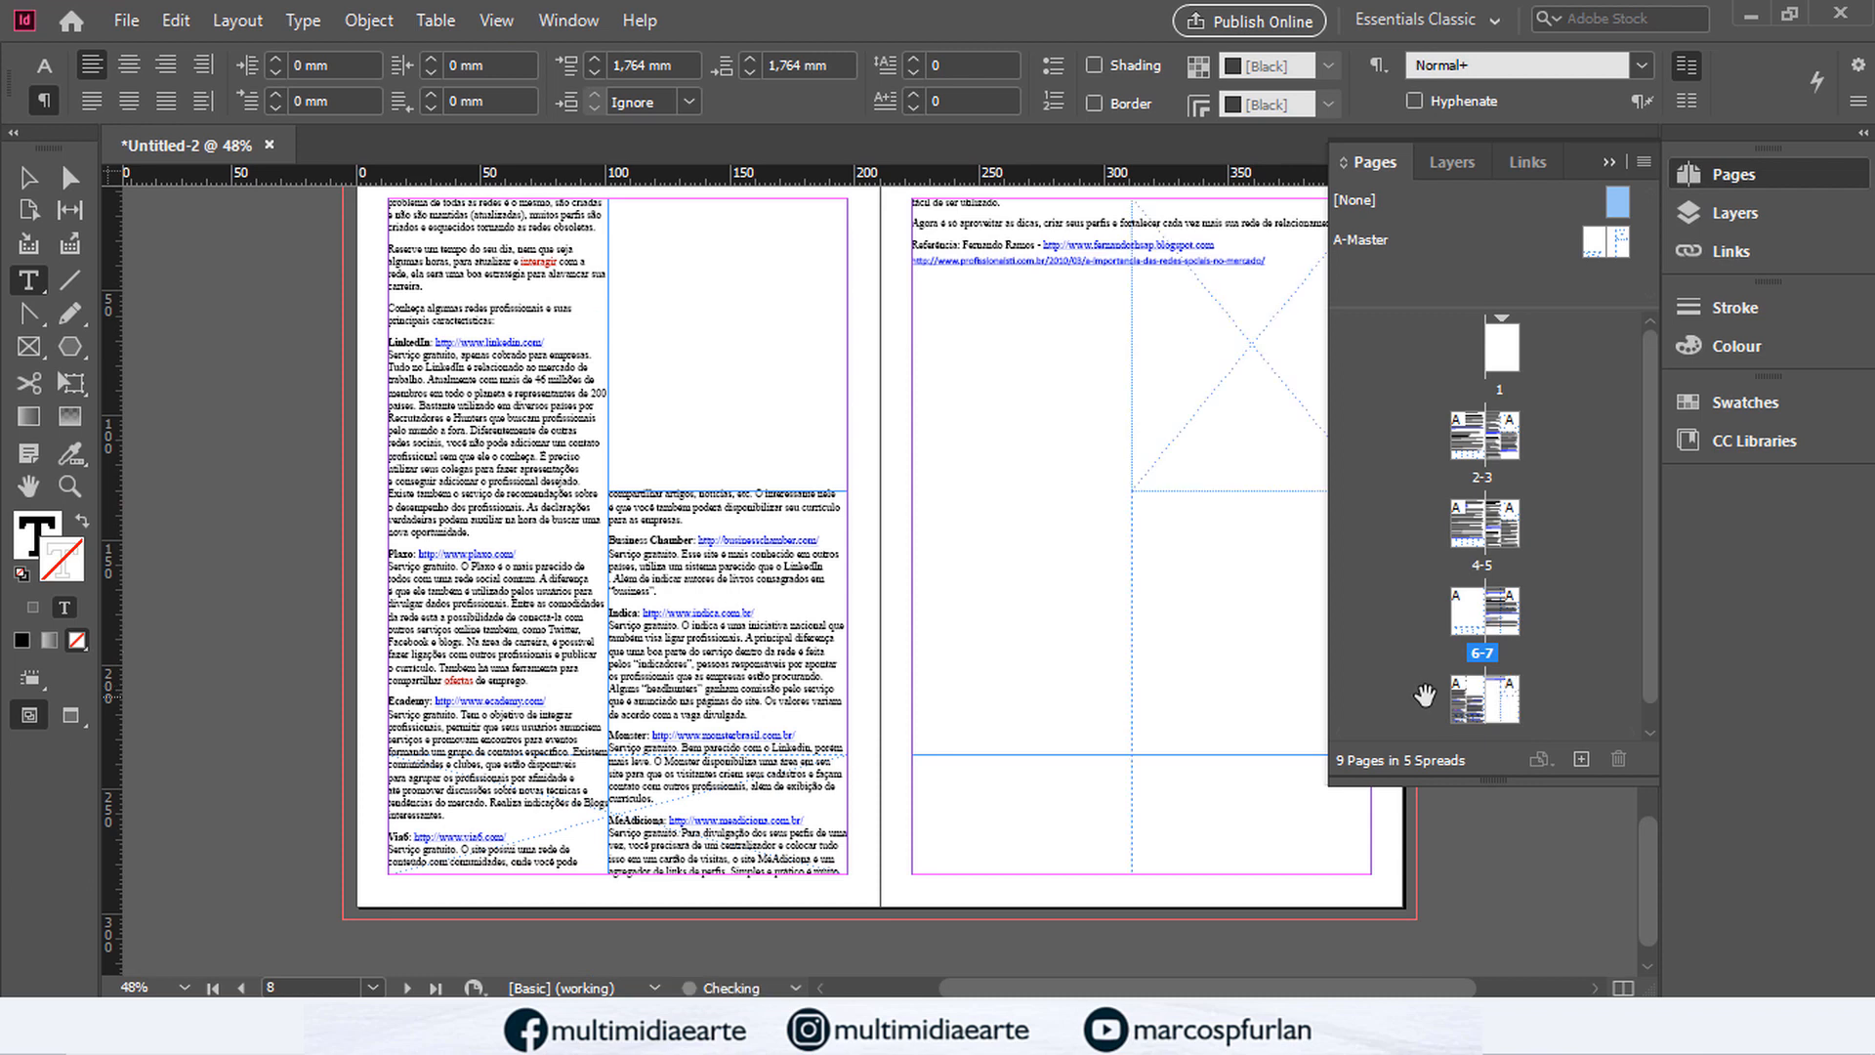
pyautogui.scroll(-1, 1524, 690)
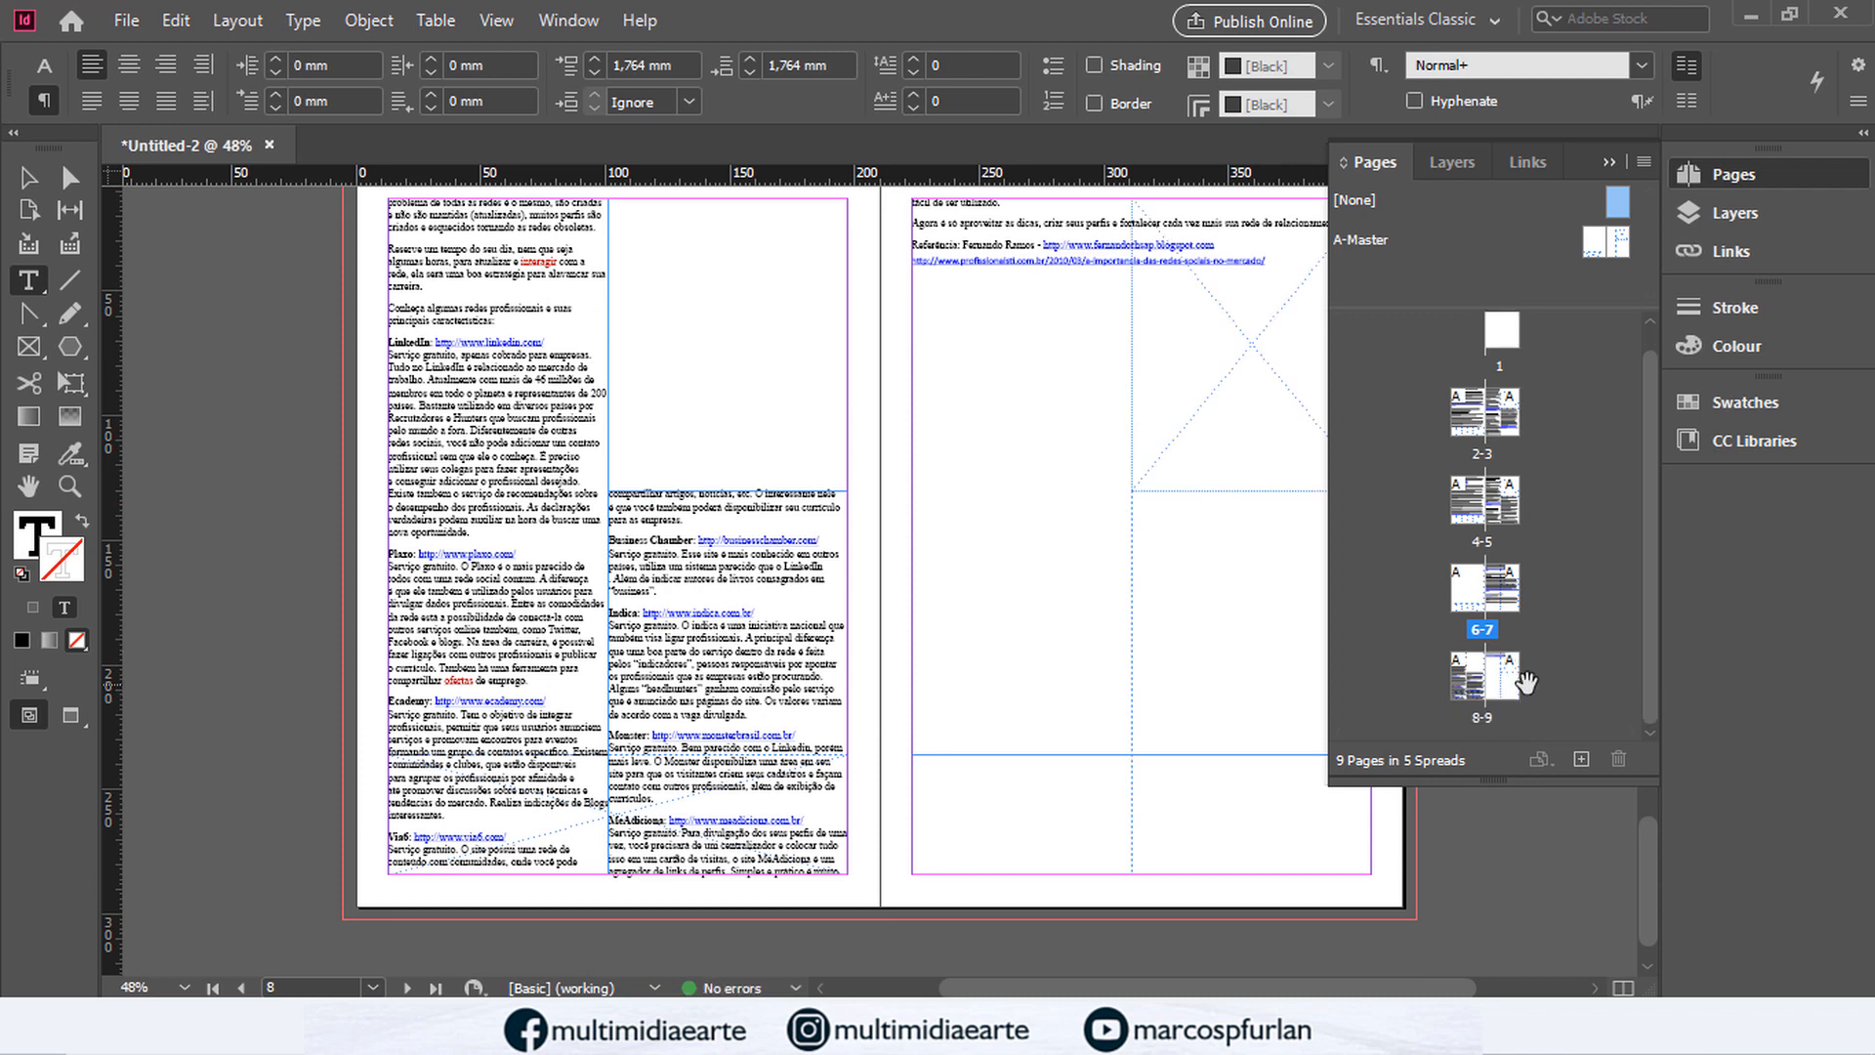
# Step: Try to insert another page after page 6, check page 10, and undo both page insertions
pyautogui.click(1582, 759)
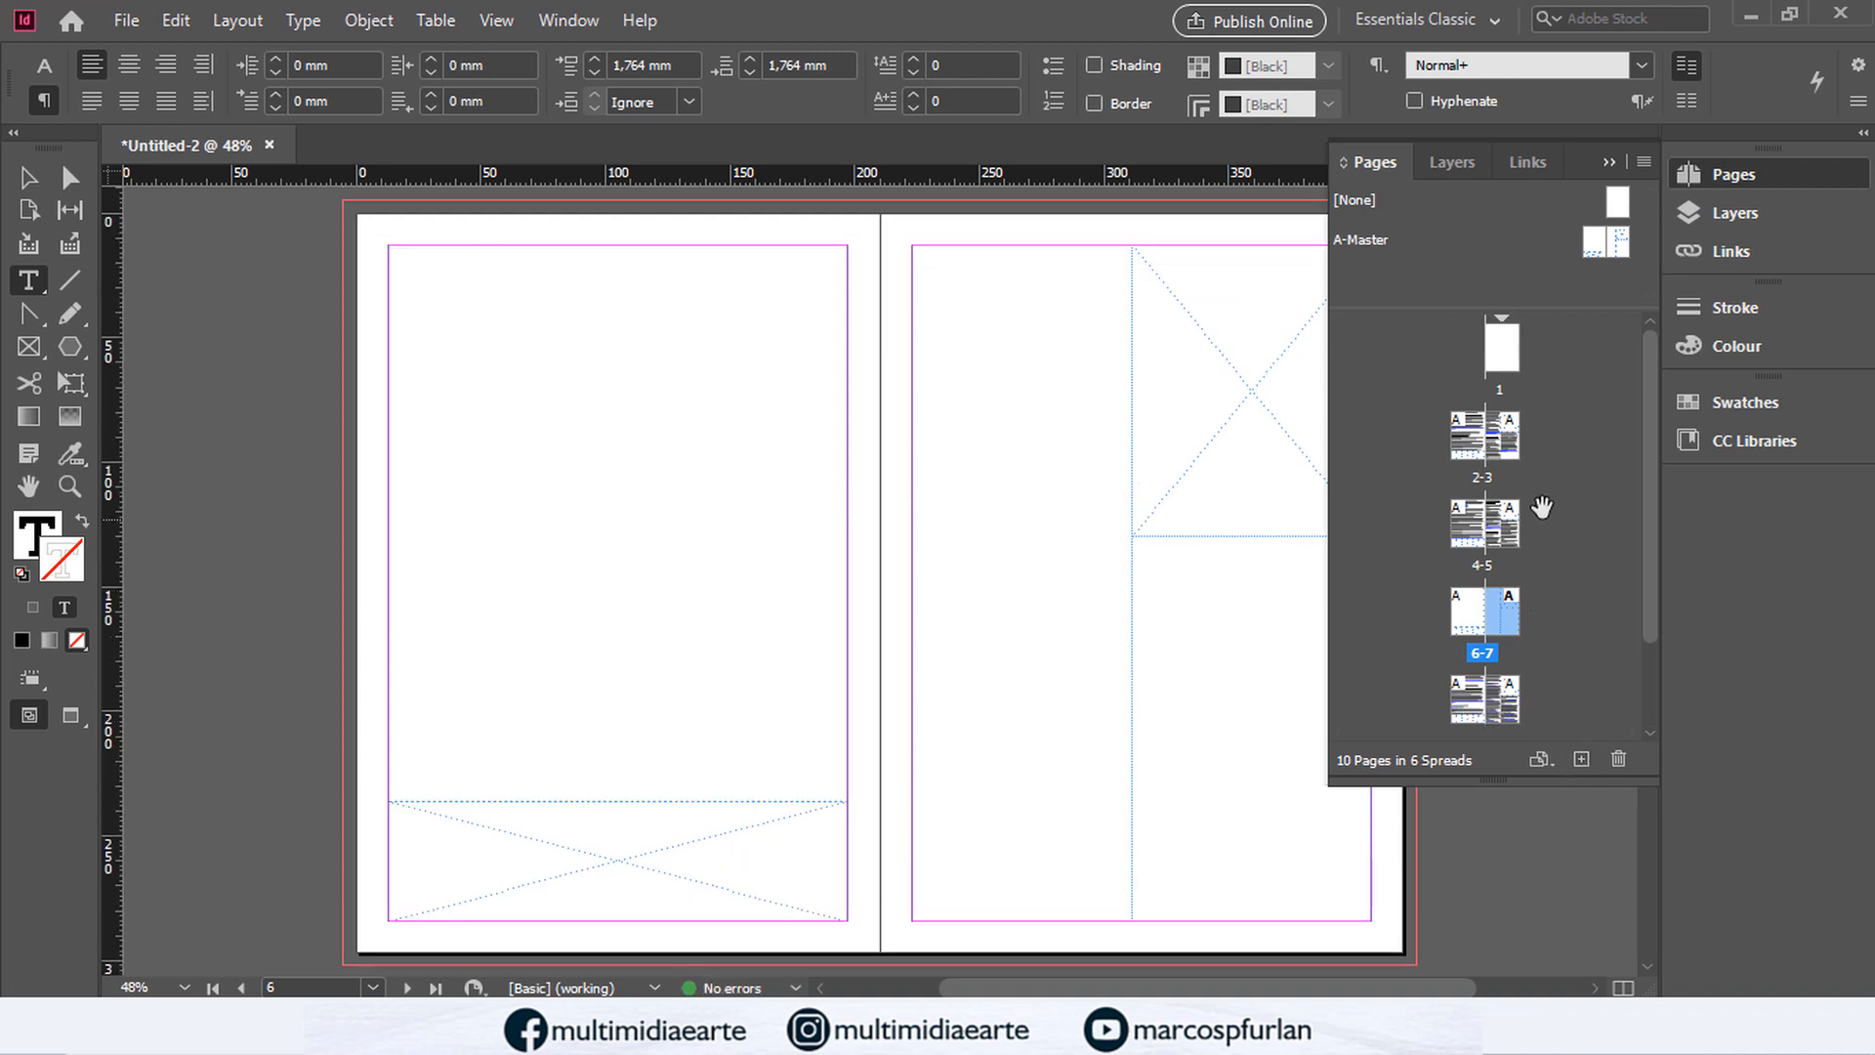
pyautogui.scroll(-2, 1533, 507)
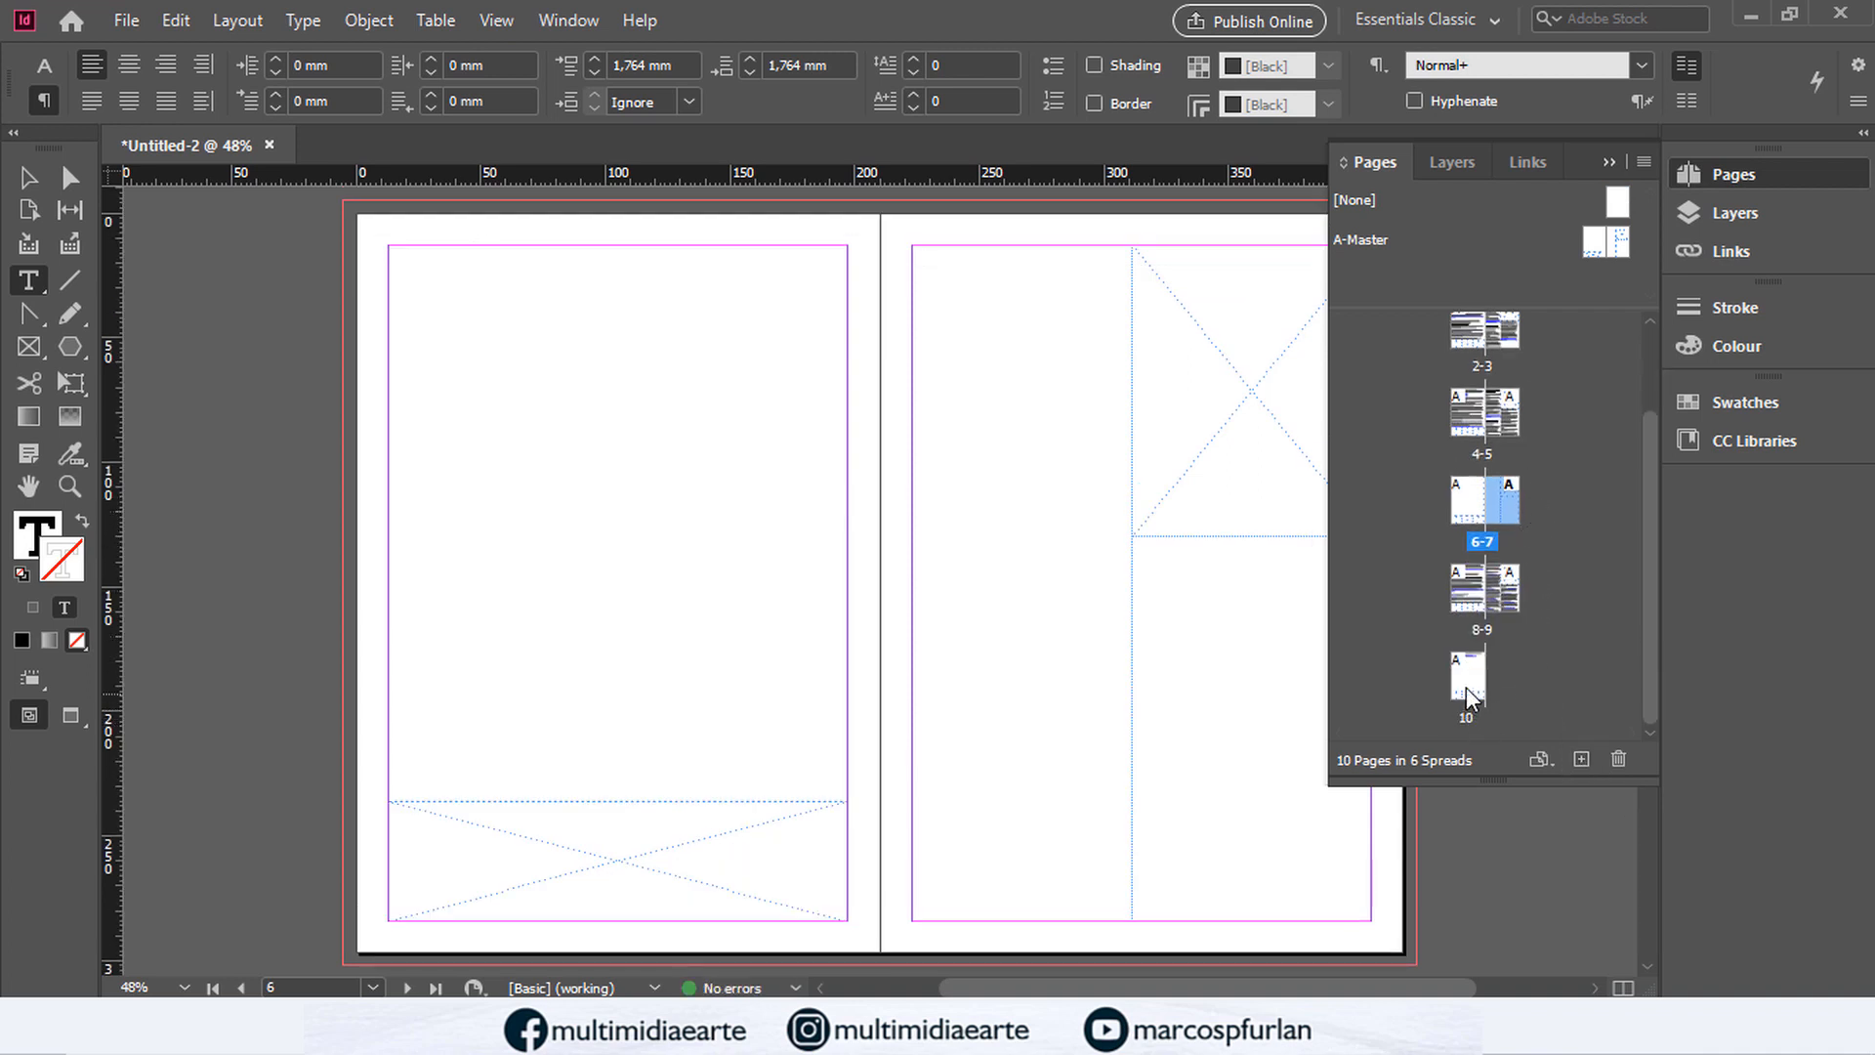
pyautogui.click(1470, 688)
pyautogui.doubleClick(1468, 696)
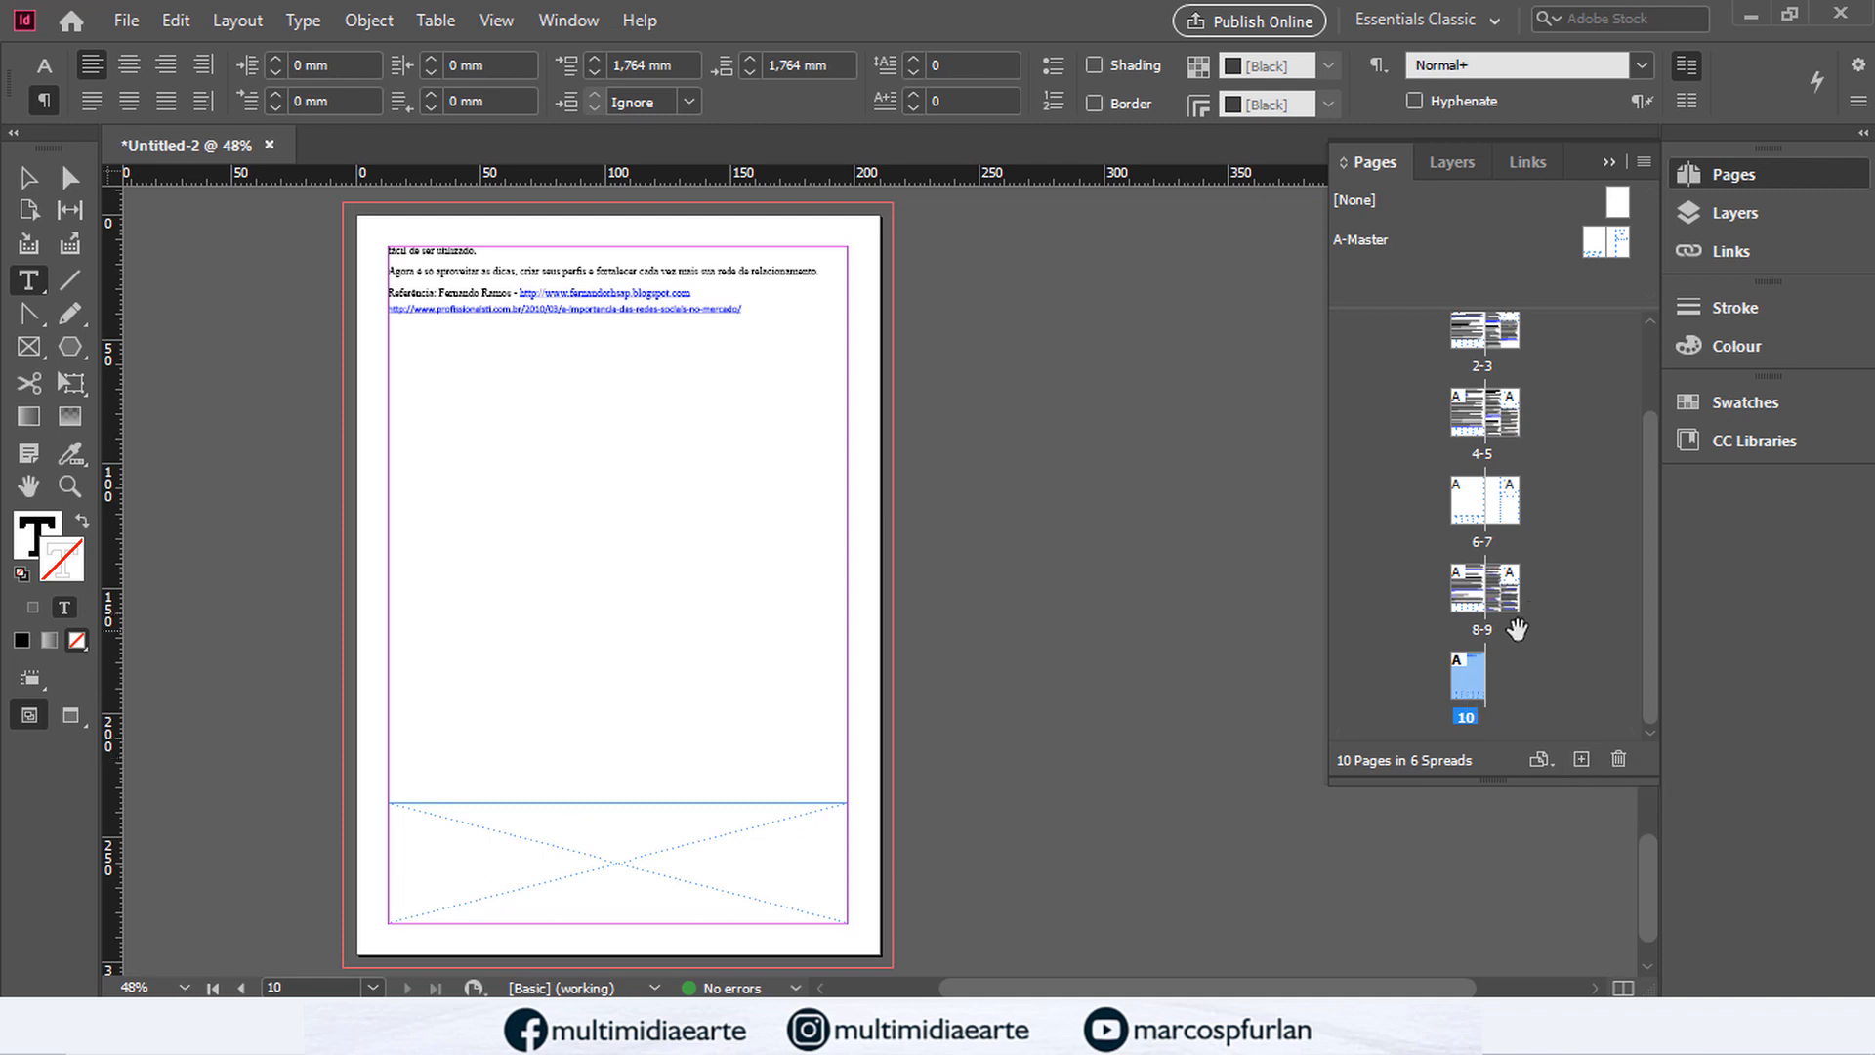
pyautogui.hotkey('ctrl', 'z')
pyautogui.hotkey('ctrl', 'z')
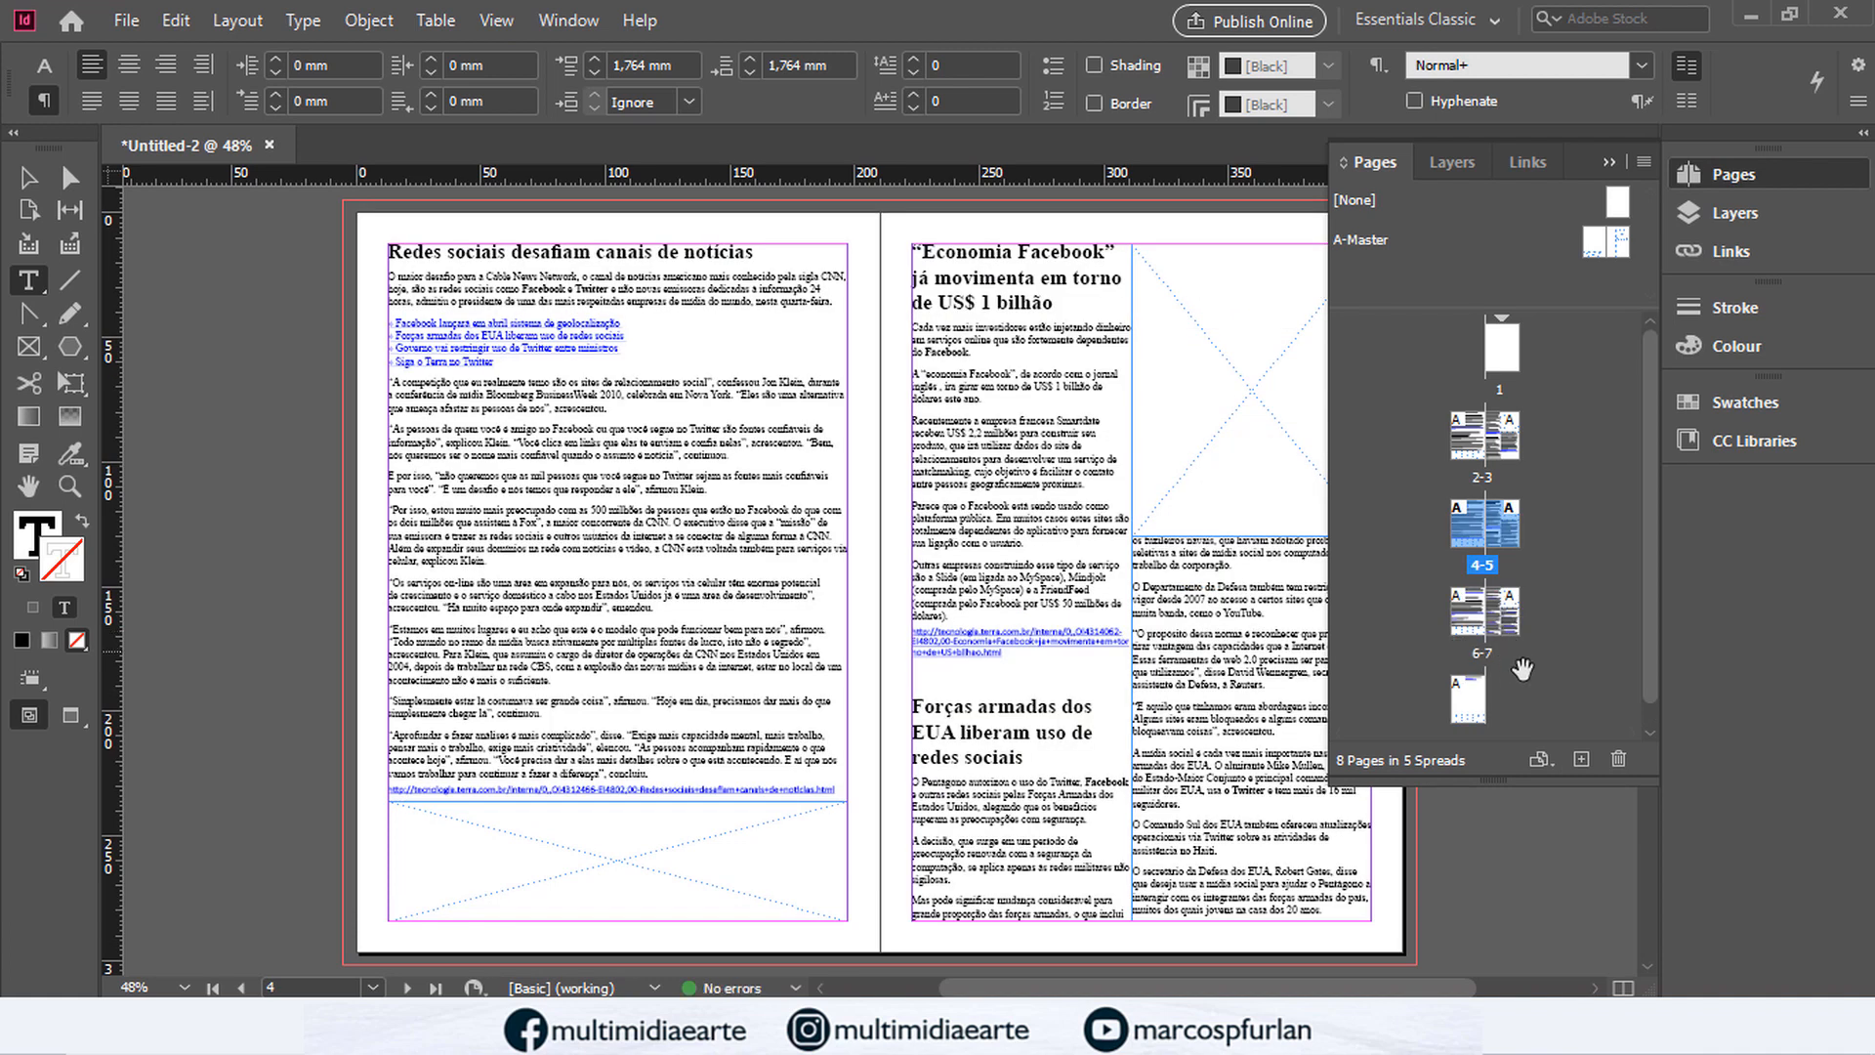
# Step: Add page 9 after page 8 and apply the [None] master to it
pyautogui.doubleClick(1463, 698)
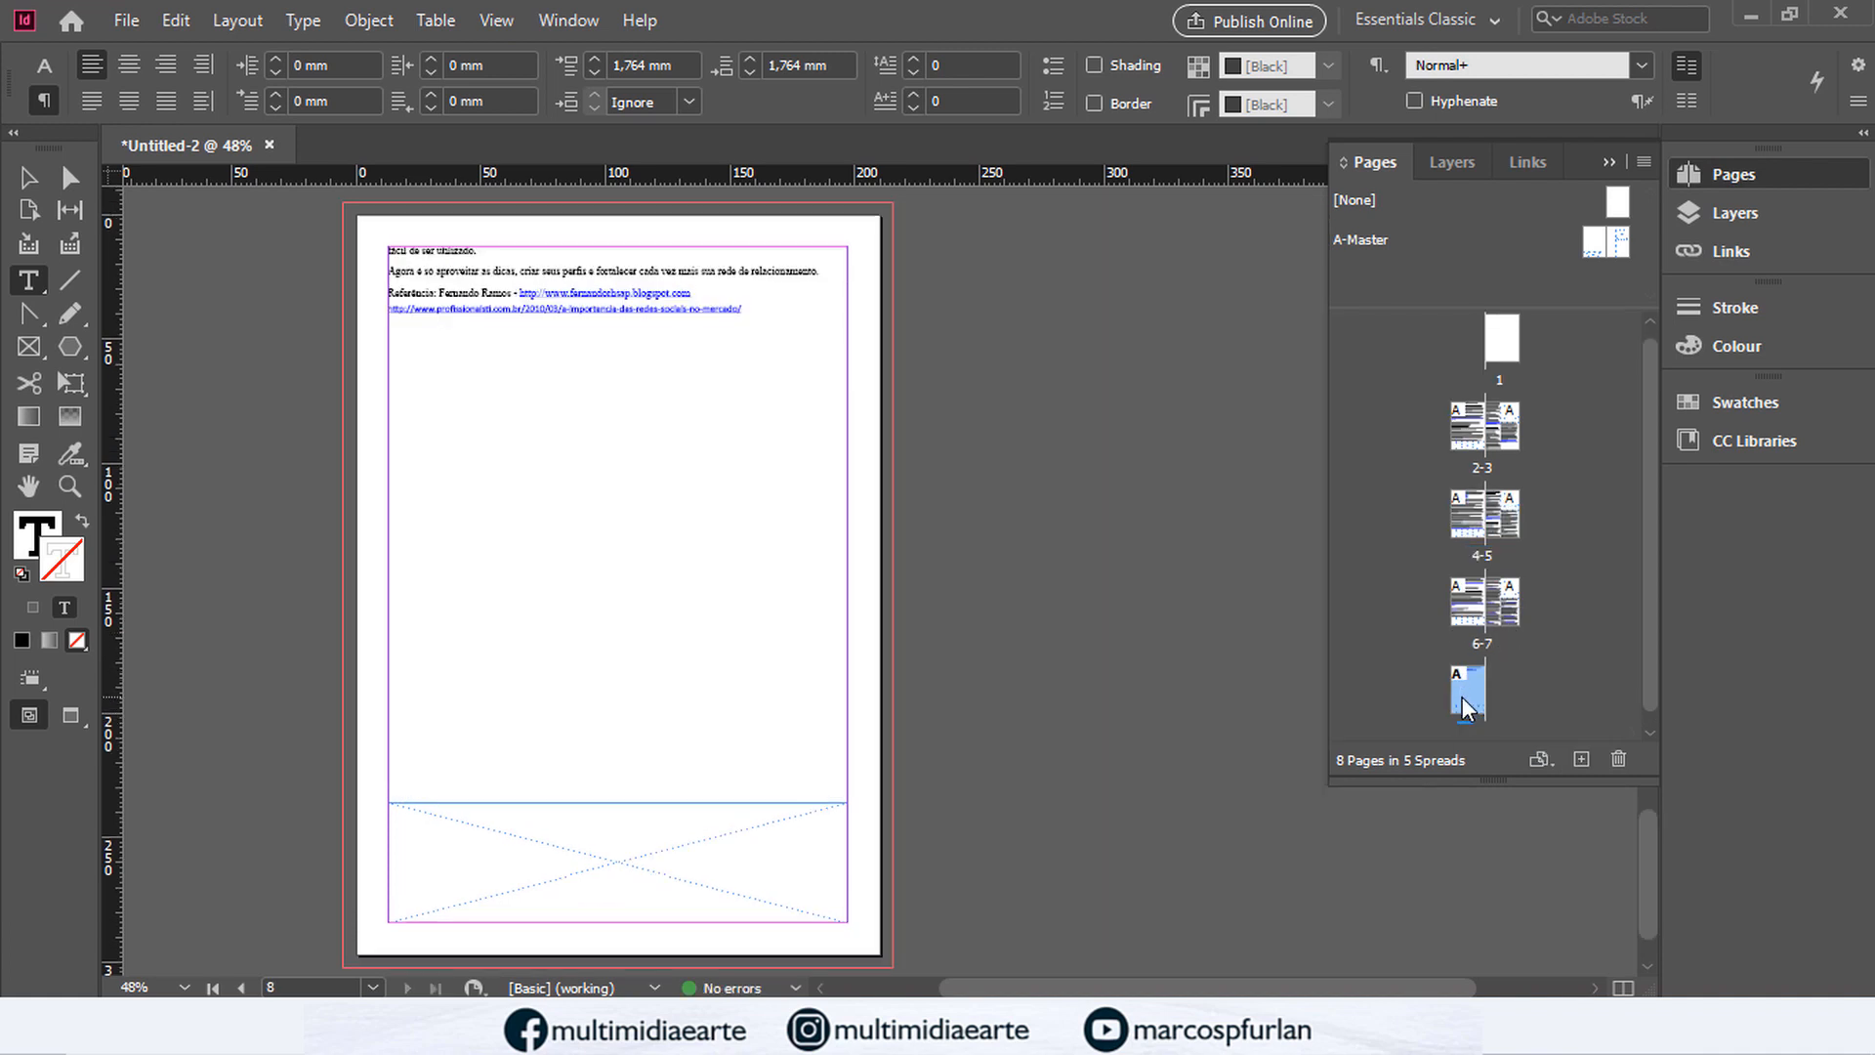
pyautogui.scroll(-1, 538, 534)
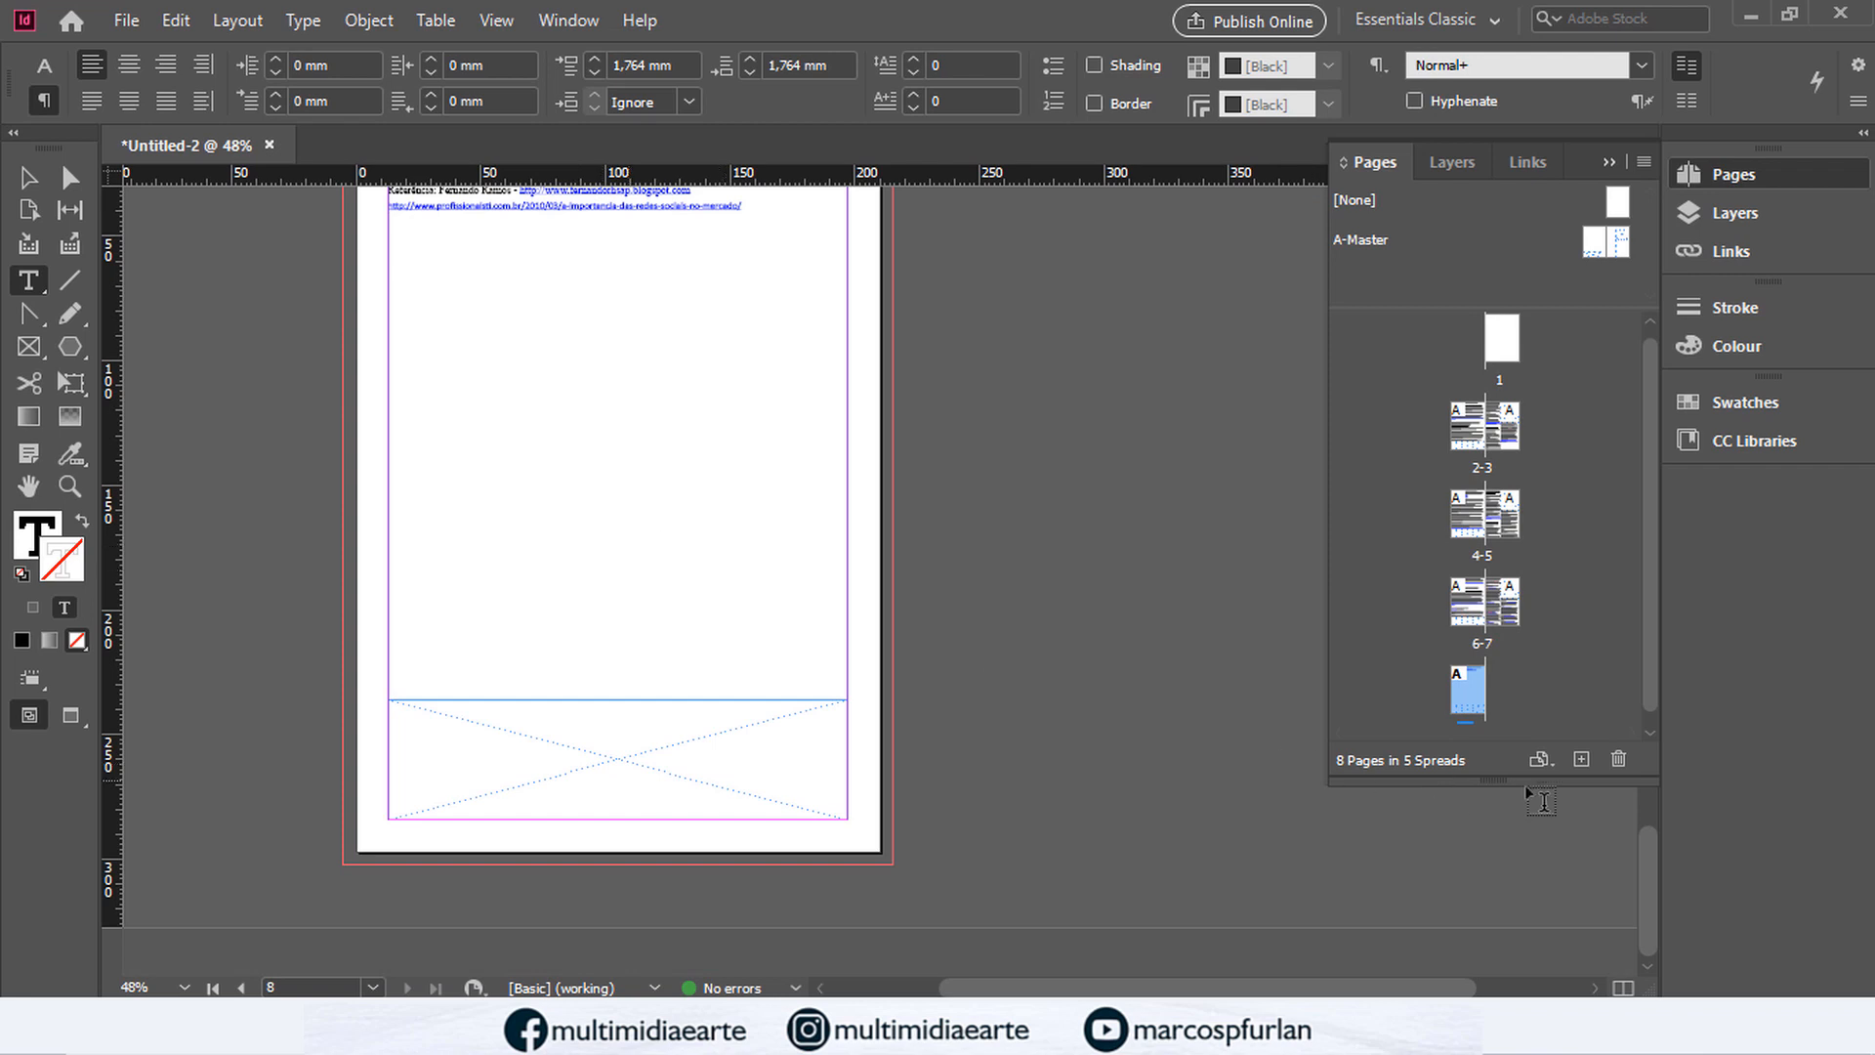
pyautogui.click(1582, 760)
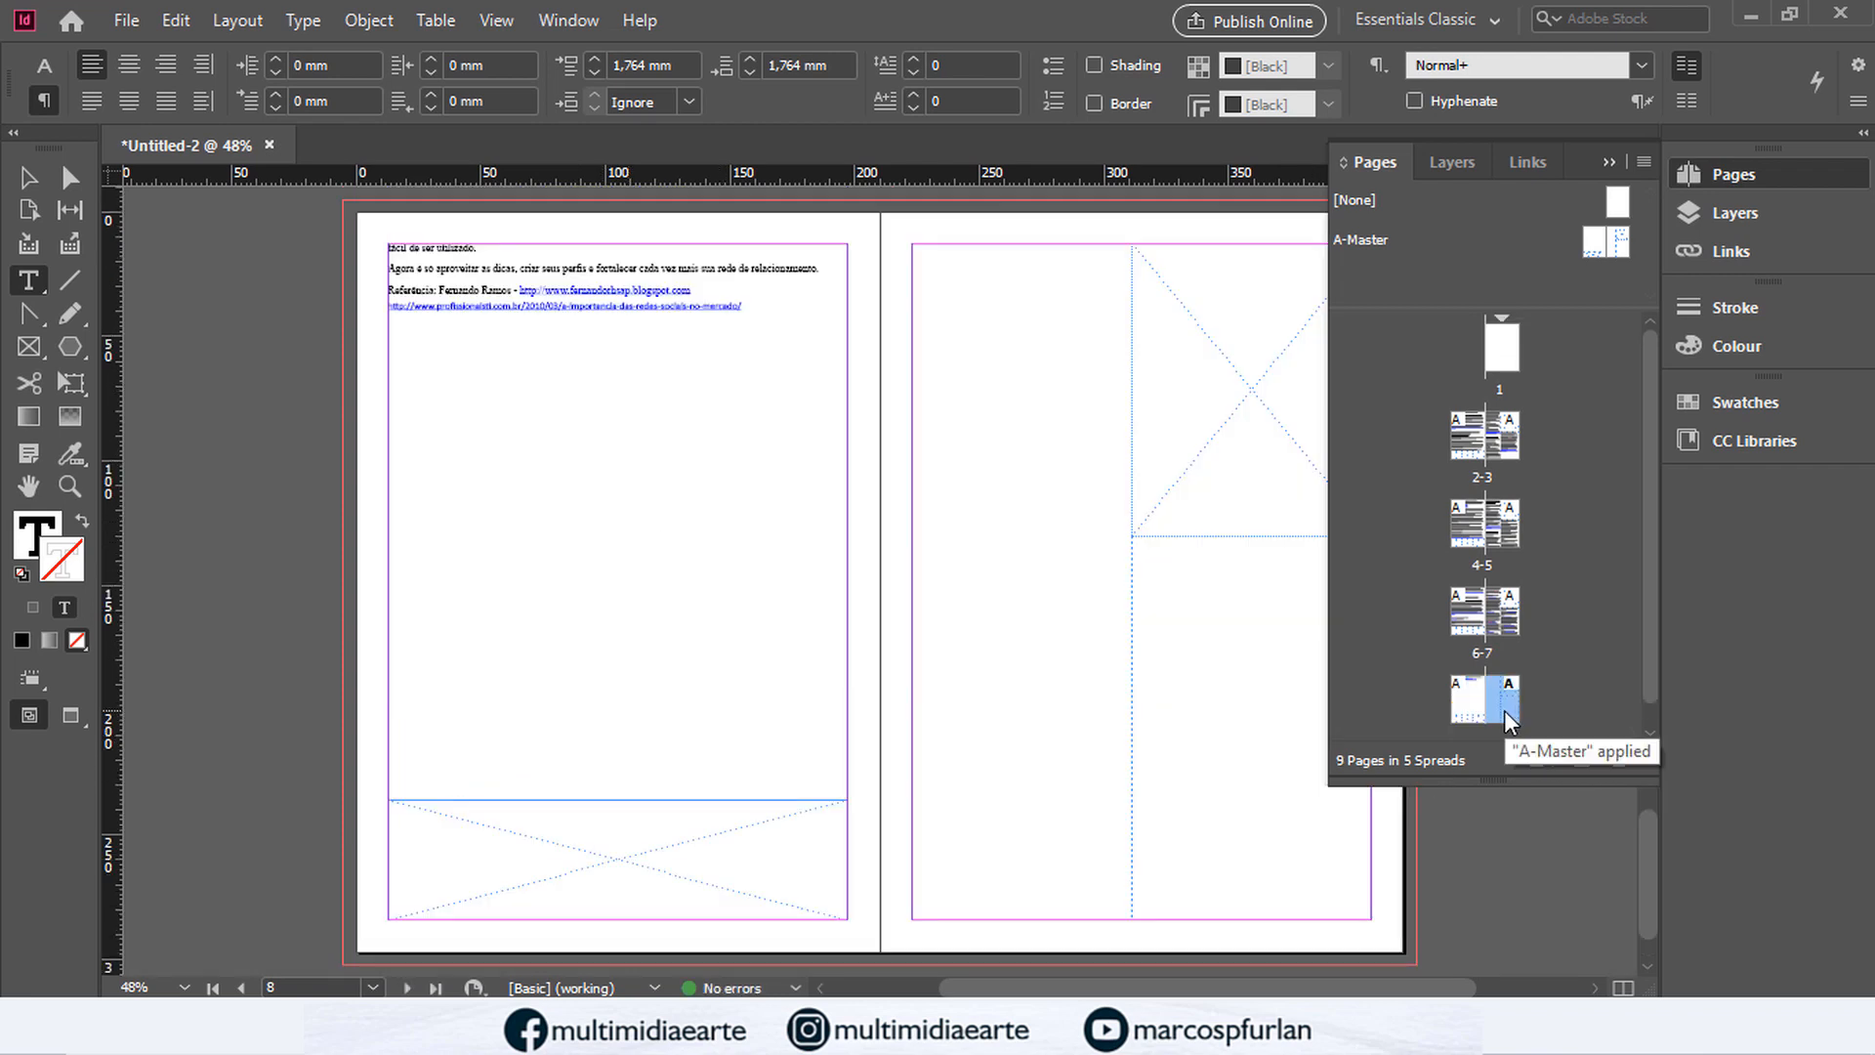
pyautogui.moveTo(1619, 202); pyautogui.dragTo(1512, 705)
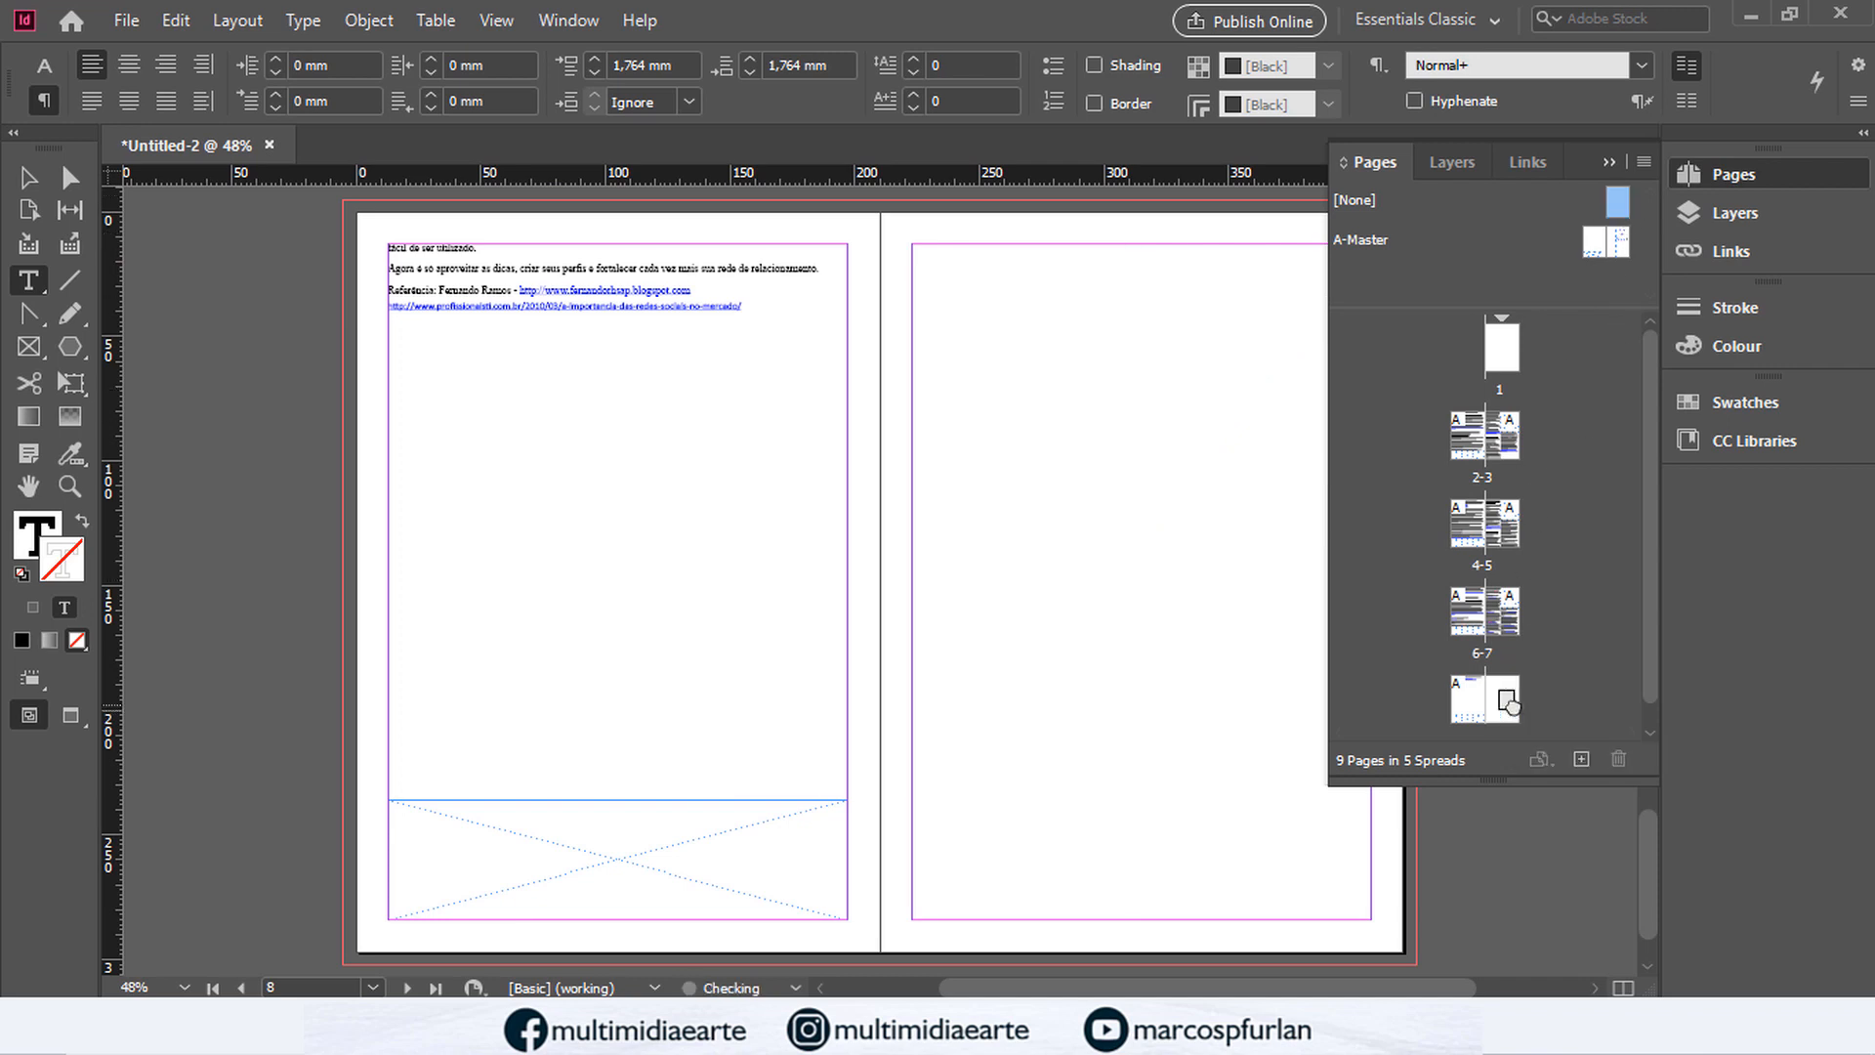
# Step: Move the blank page 9 to directly after page 3 and check how the following spreads shift
pyautogui.click(1467, 525)
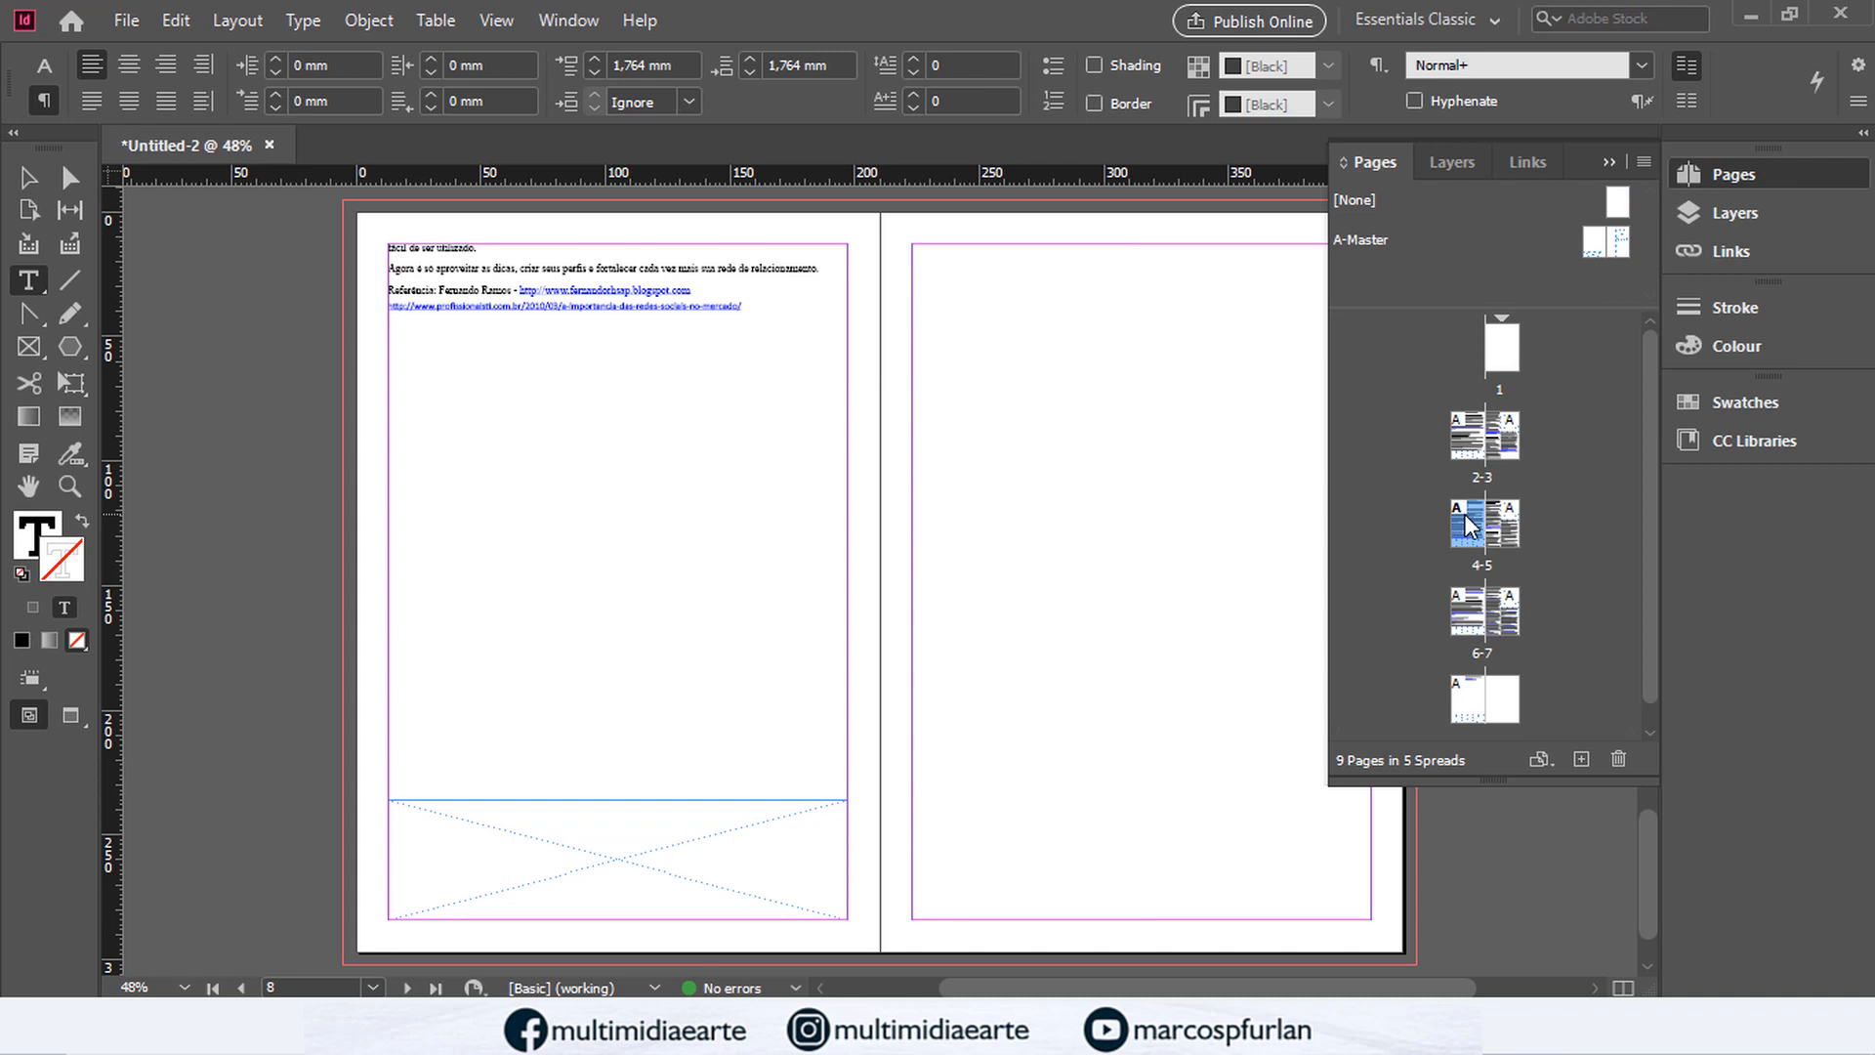
pyautogui.doubleClick(1467, 526)
pyautogui.click(1514, 705)
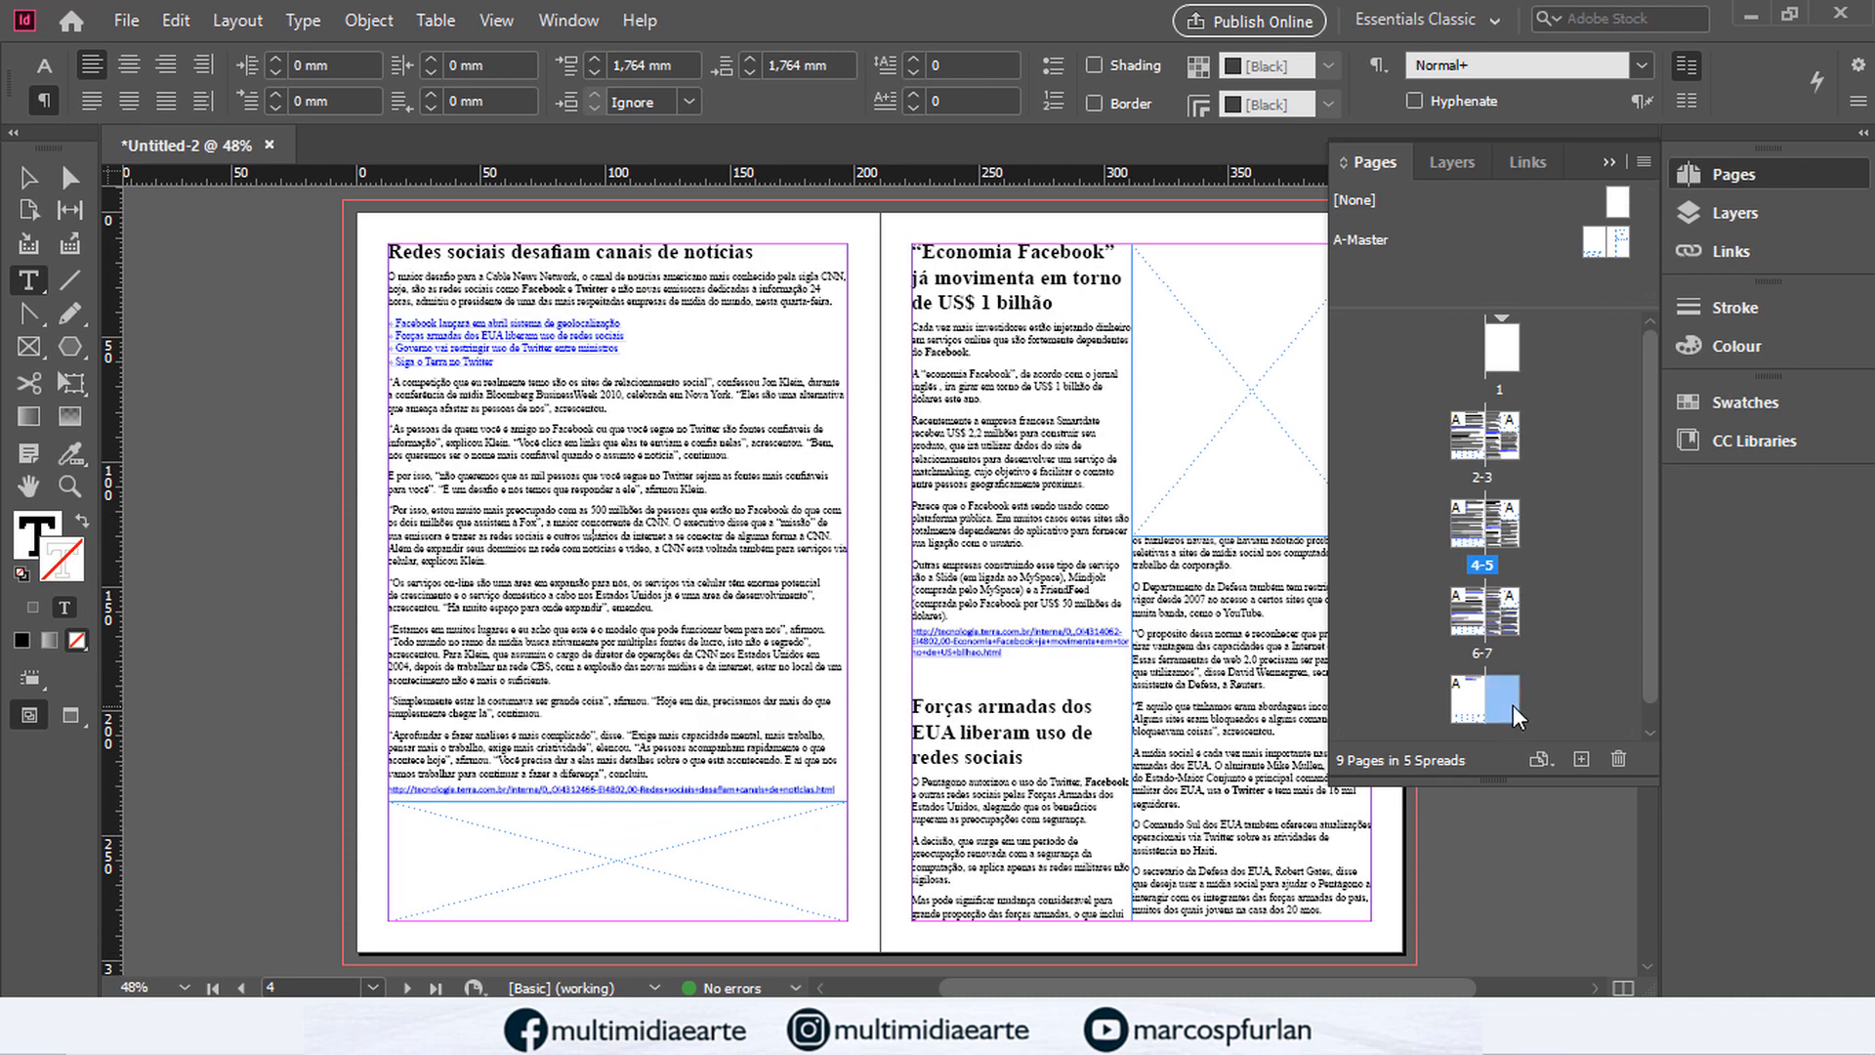
pyautogui.moveTo(1506, 706); pyautogui.dragTo(1536, 449)
pyautogui.scroll(5, 836, 518)
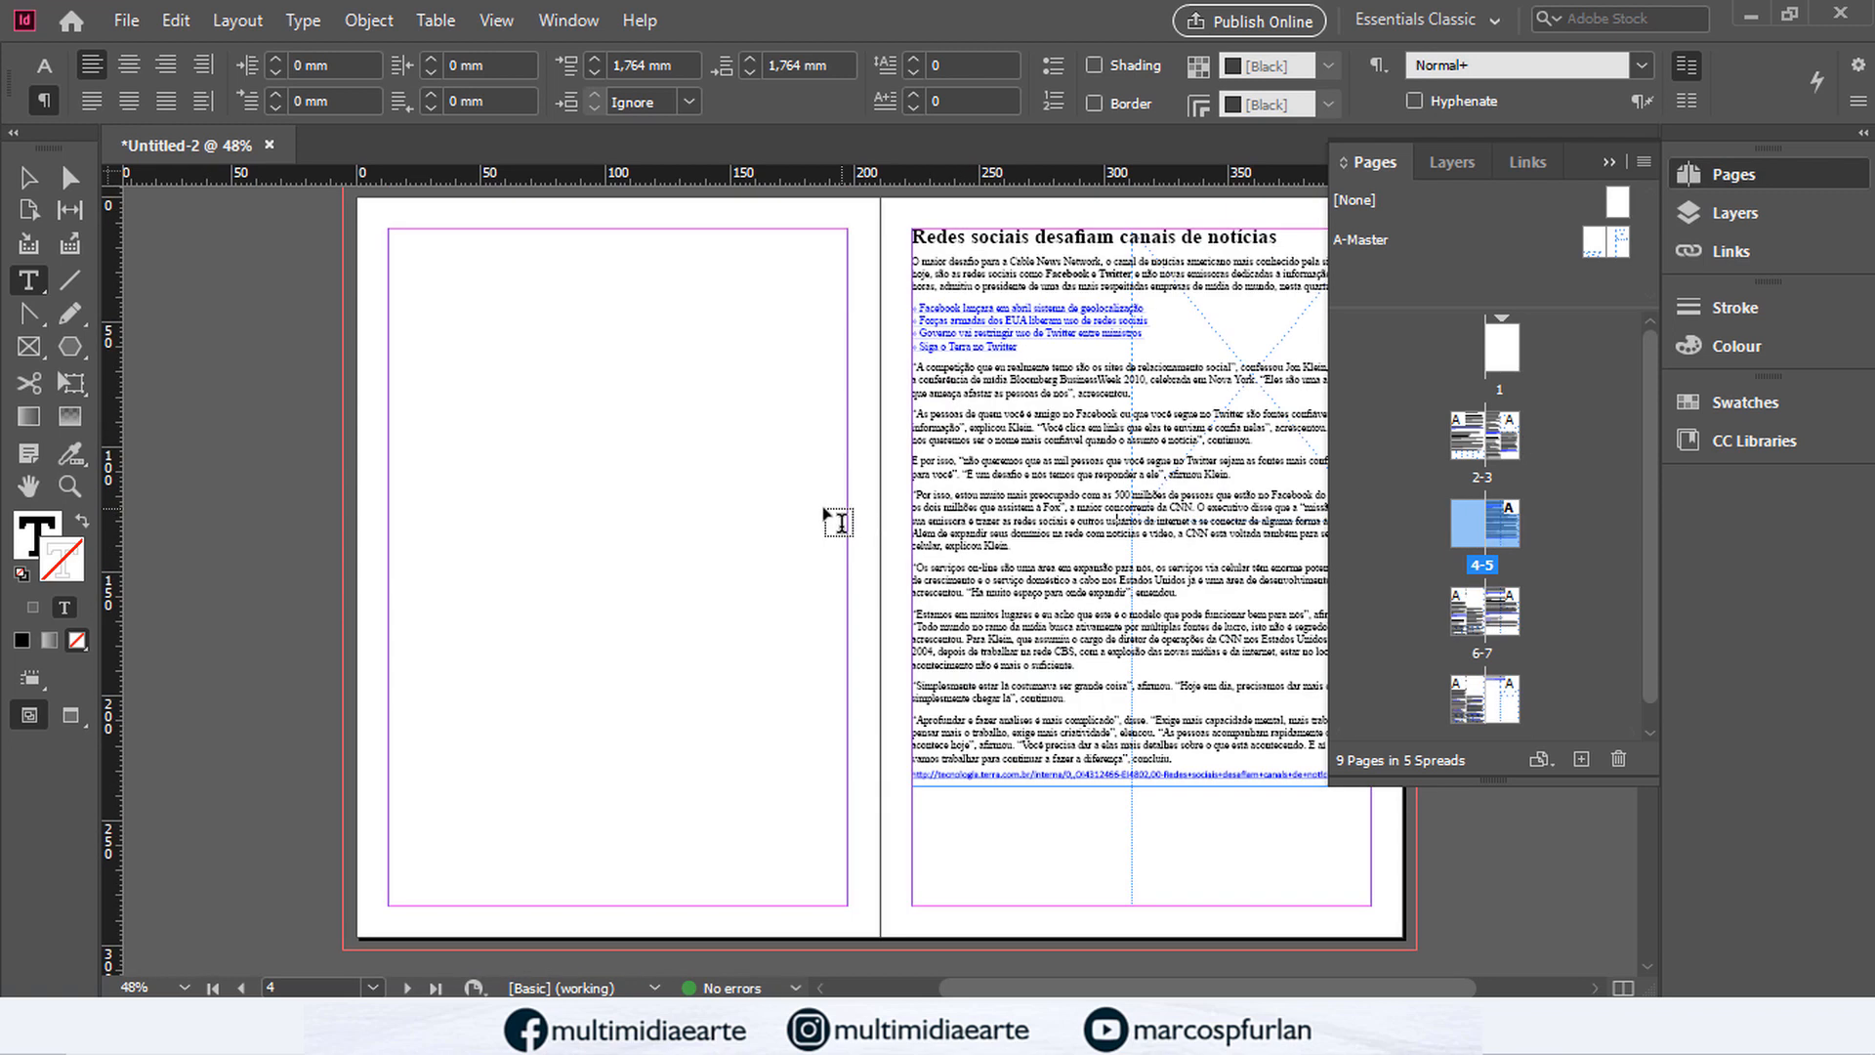
pyautogui.scroll(3, 835, 518)
pyautogui.scroll(-6, 838, 523)
pyautogui.scroll(-10, 842, 530)
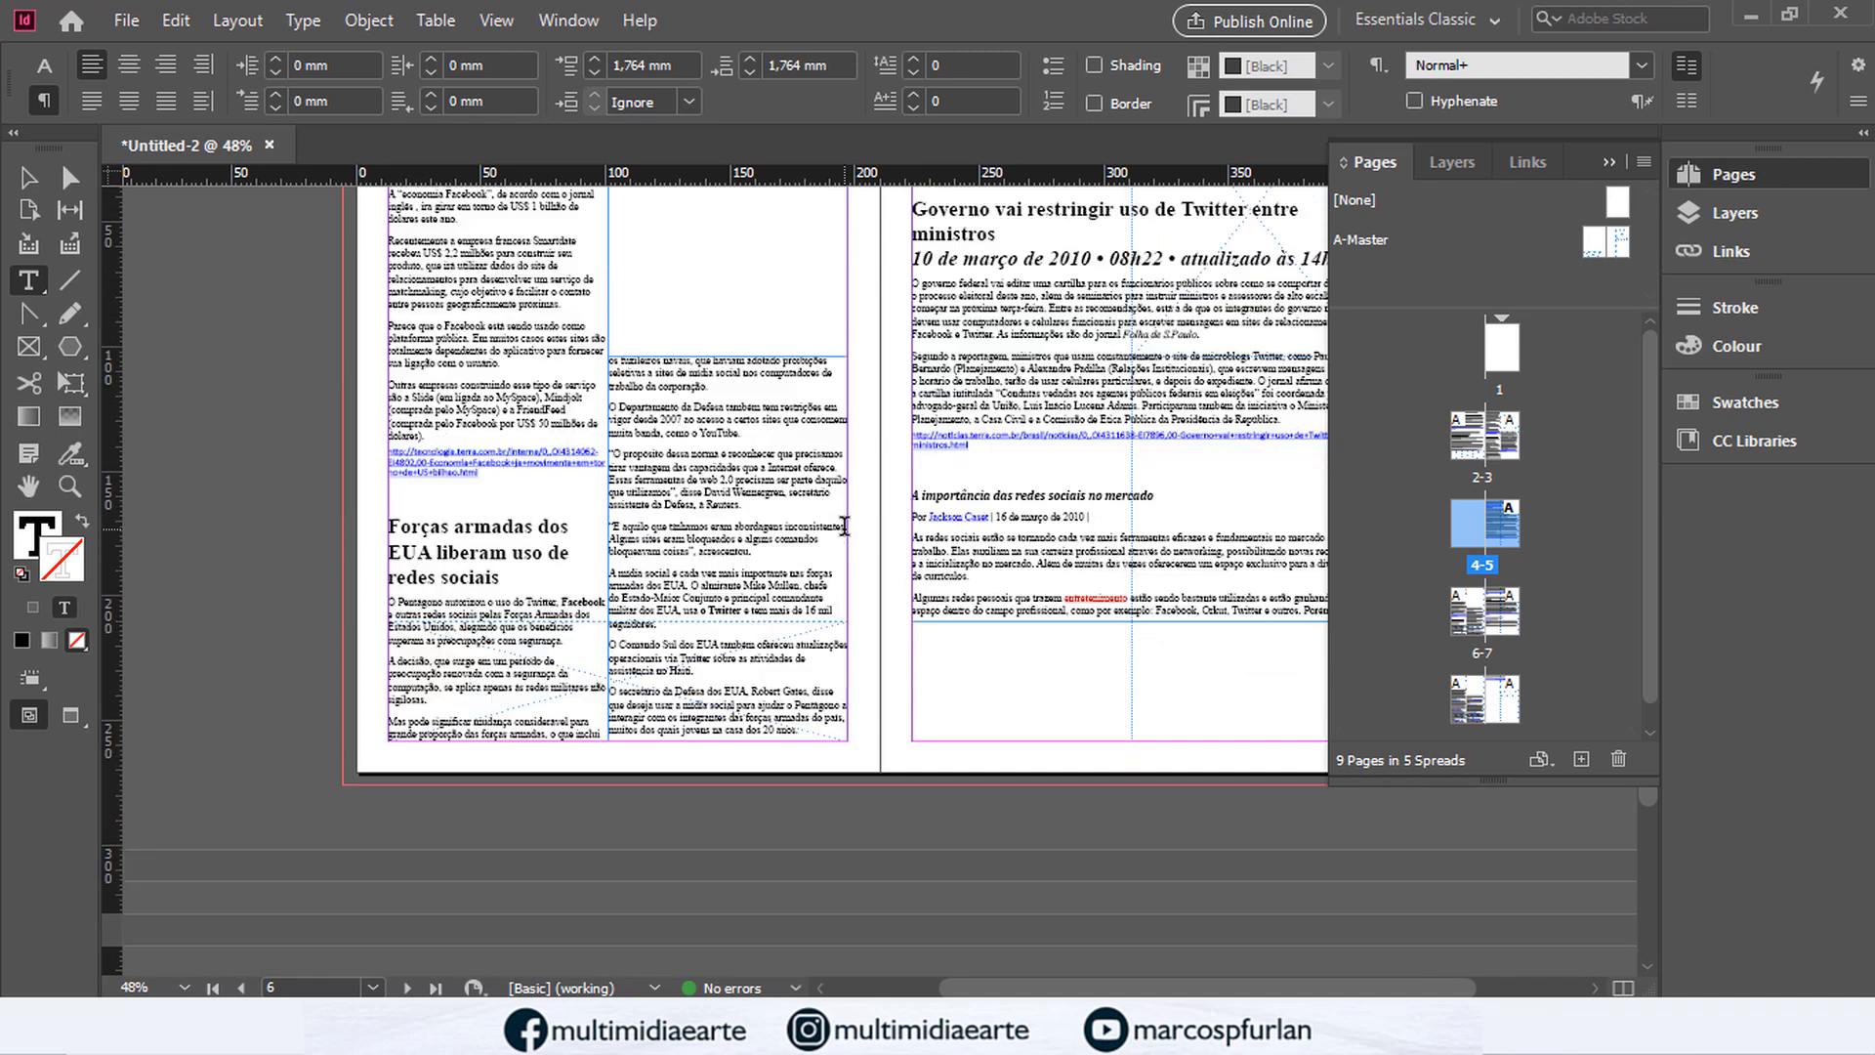
# Step: Review the spreads from page 1 through page 9 to examine how the text flows around the blank page 4
pyautogui.scroll(-3, 845, 525)
pyautogui.scroll(8, 865, 527)
pyautogui.scroll(6, 869, 536)
pyautogui.scroll(-2, 874, 539)
pyautogui.scroll(7, 879, 547)
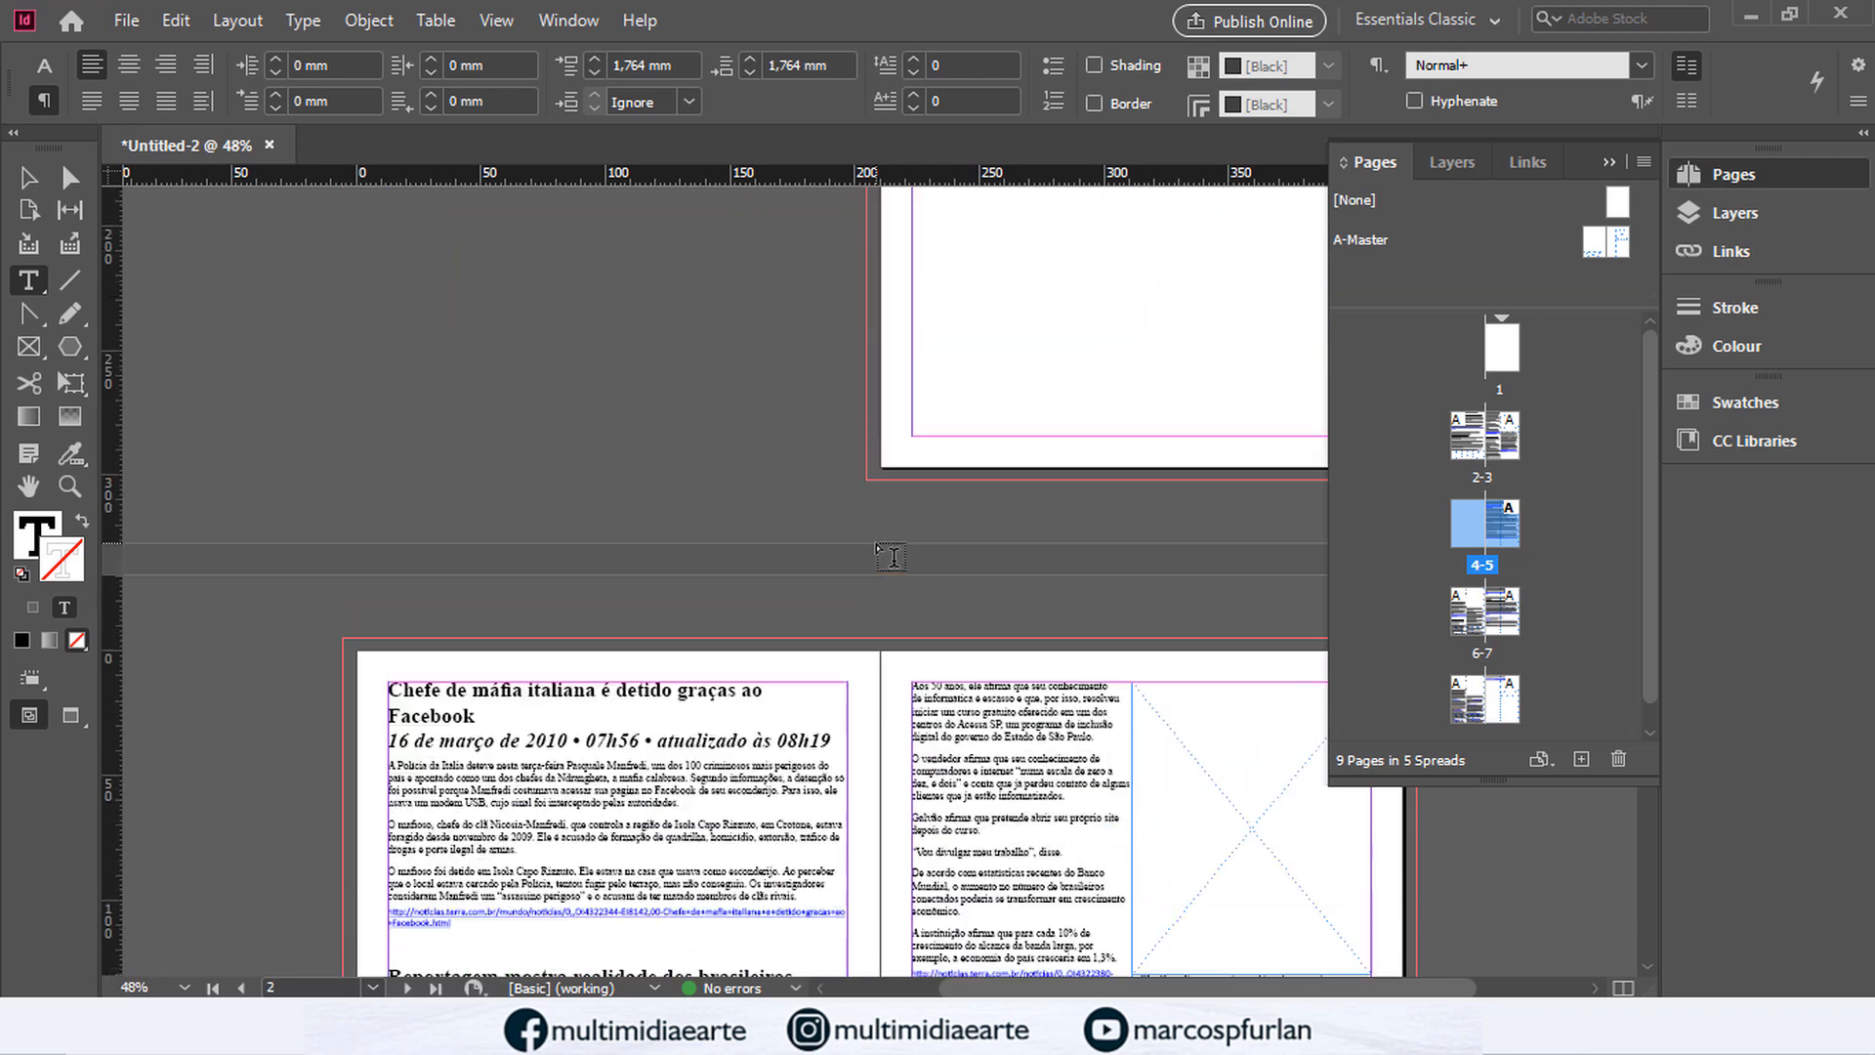
pyautogui.scroll(2, 891, 557)
pyautogui.scroll(-10, 891, 557)
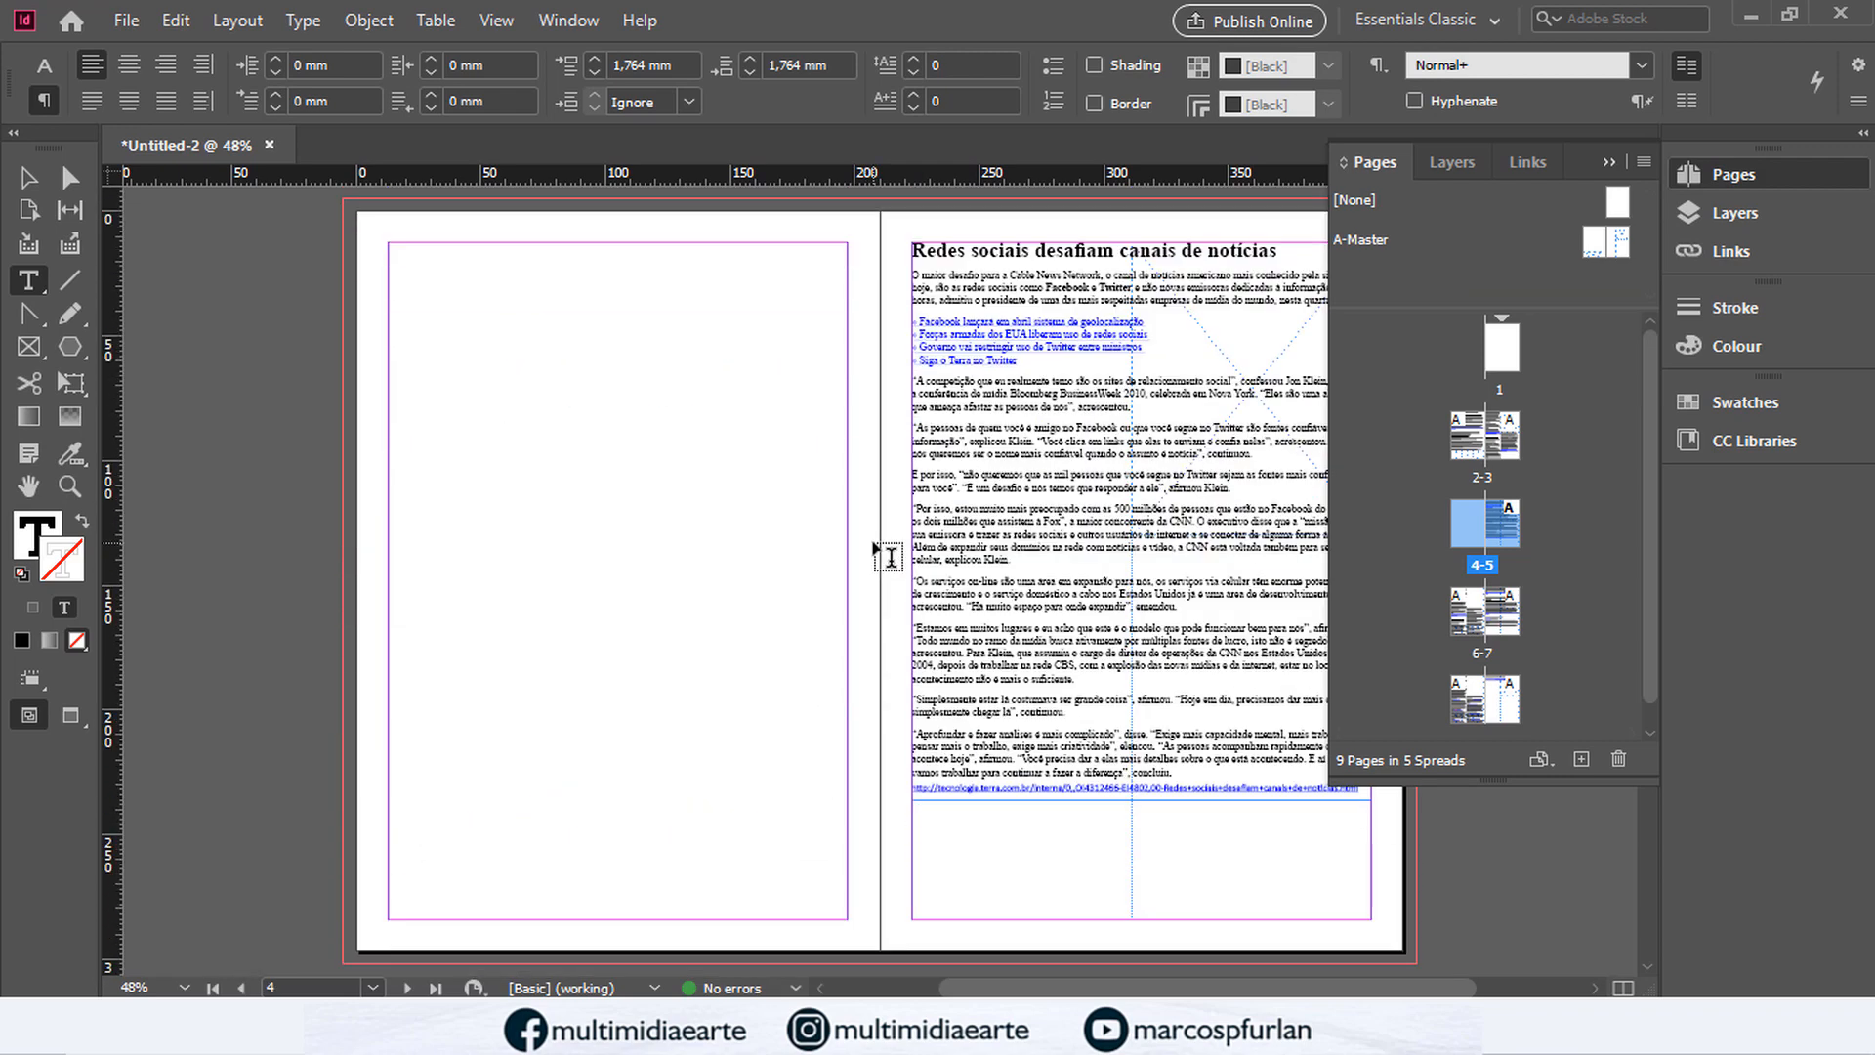
pyautogui.scroll(-15, 891, 557)
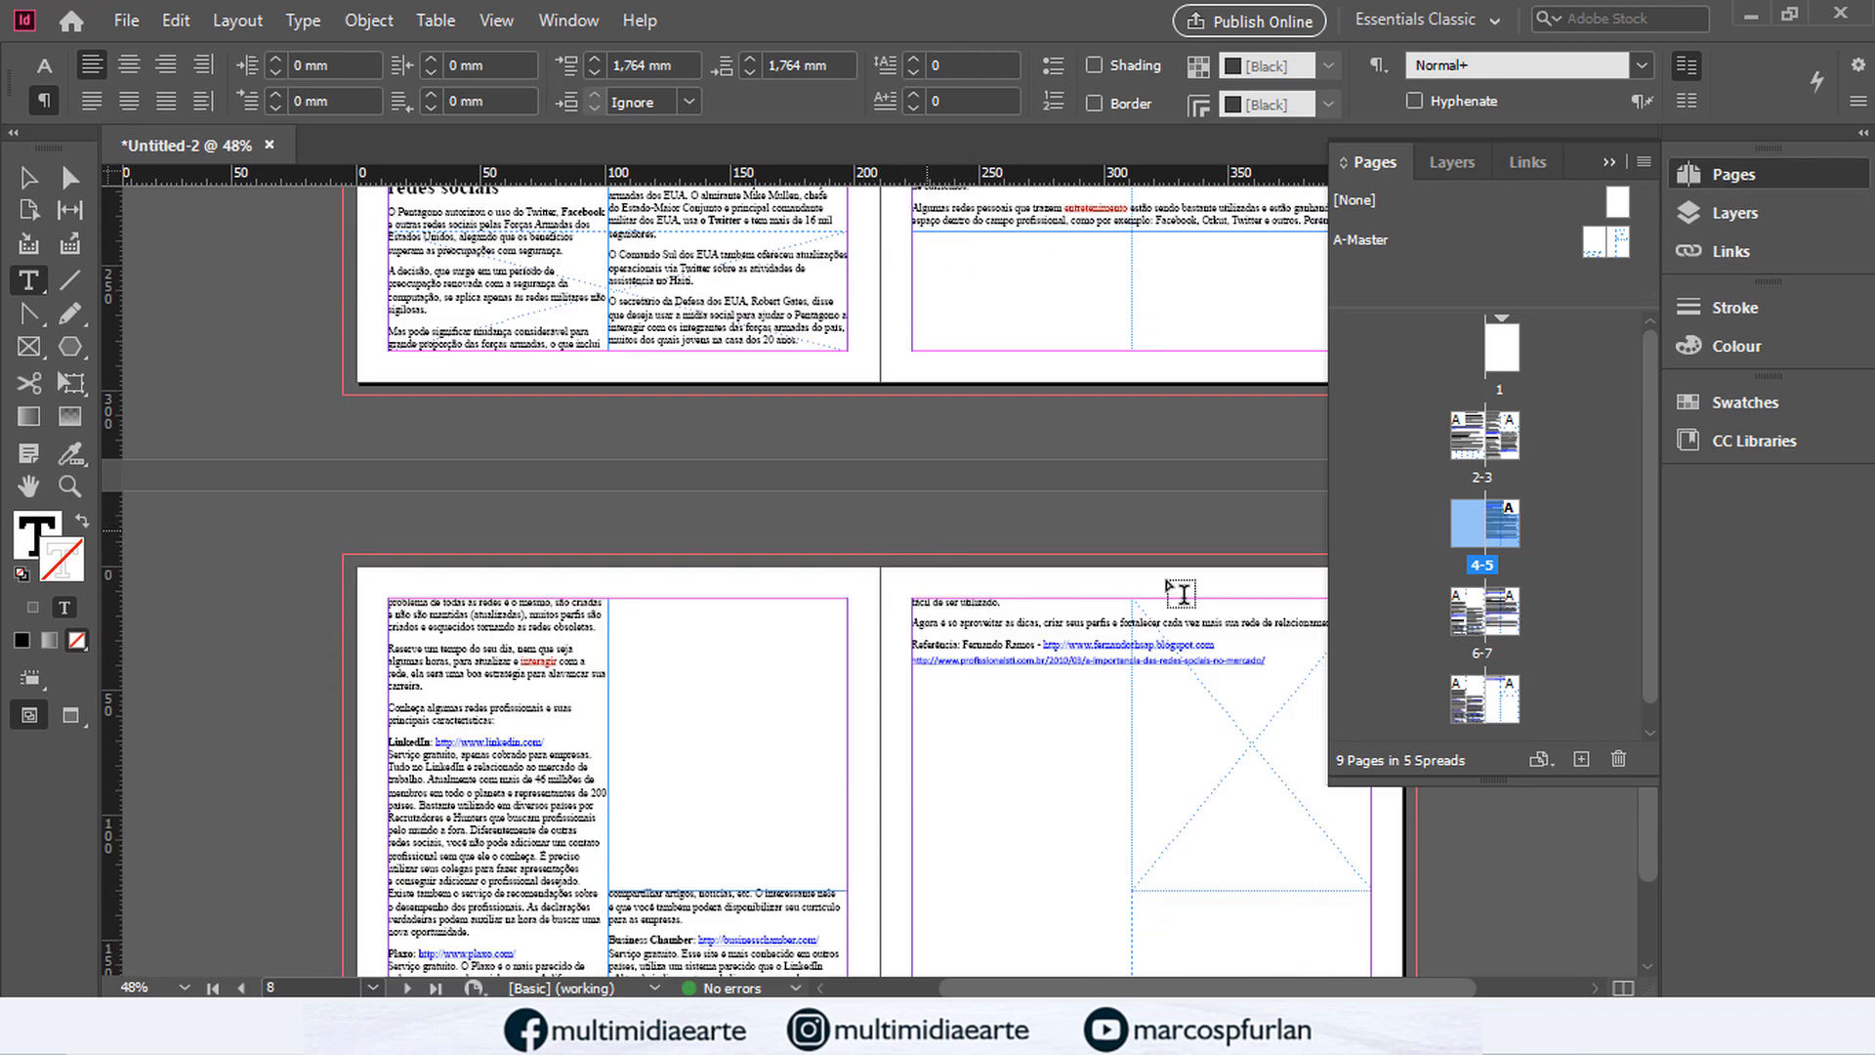
pyautogui.scroll(-1, 1357, 615)
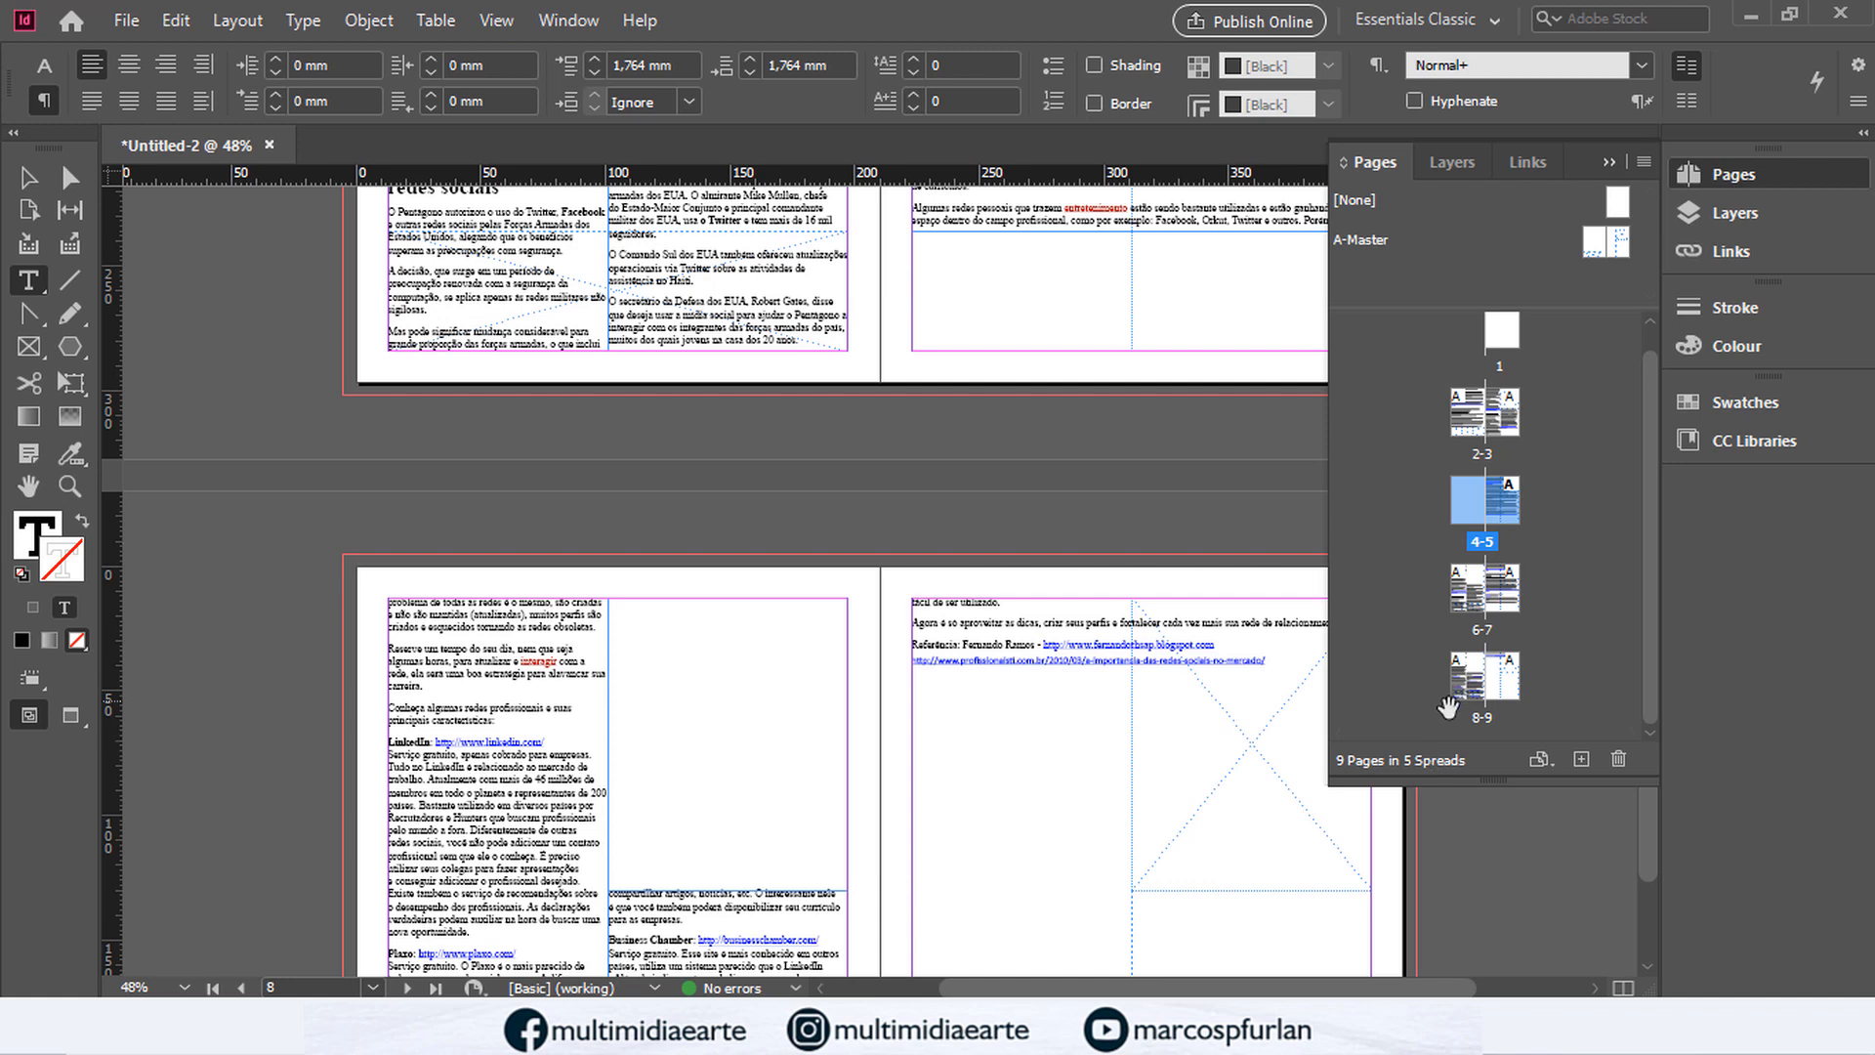
# Step: Narrow the threaded text frame on page 9 to the column guide, 88,55 mm wide
pyautogui.click(1496, 687)
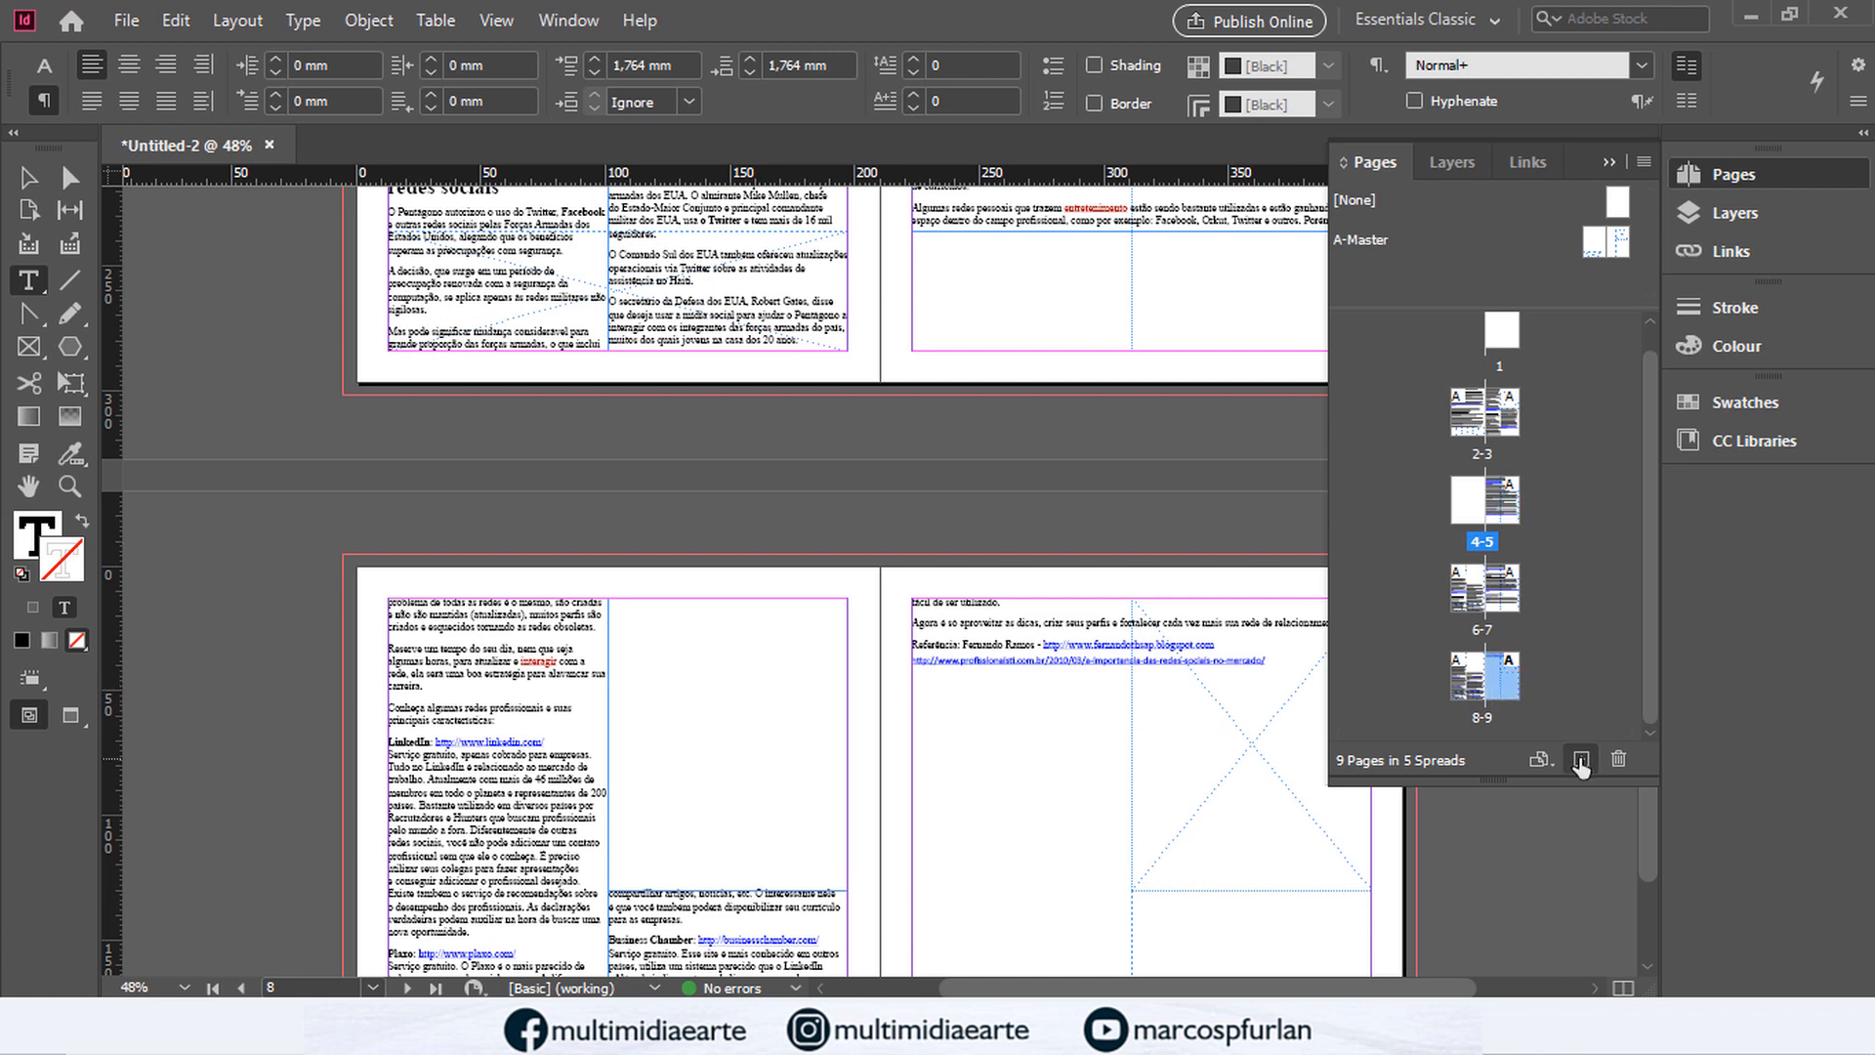
pyautogui.doubleClick(1502, 684)
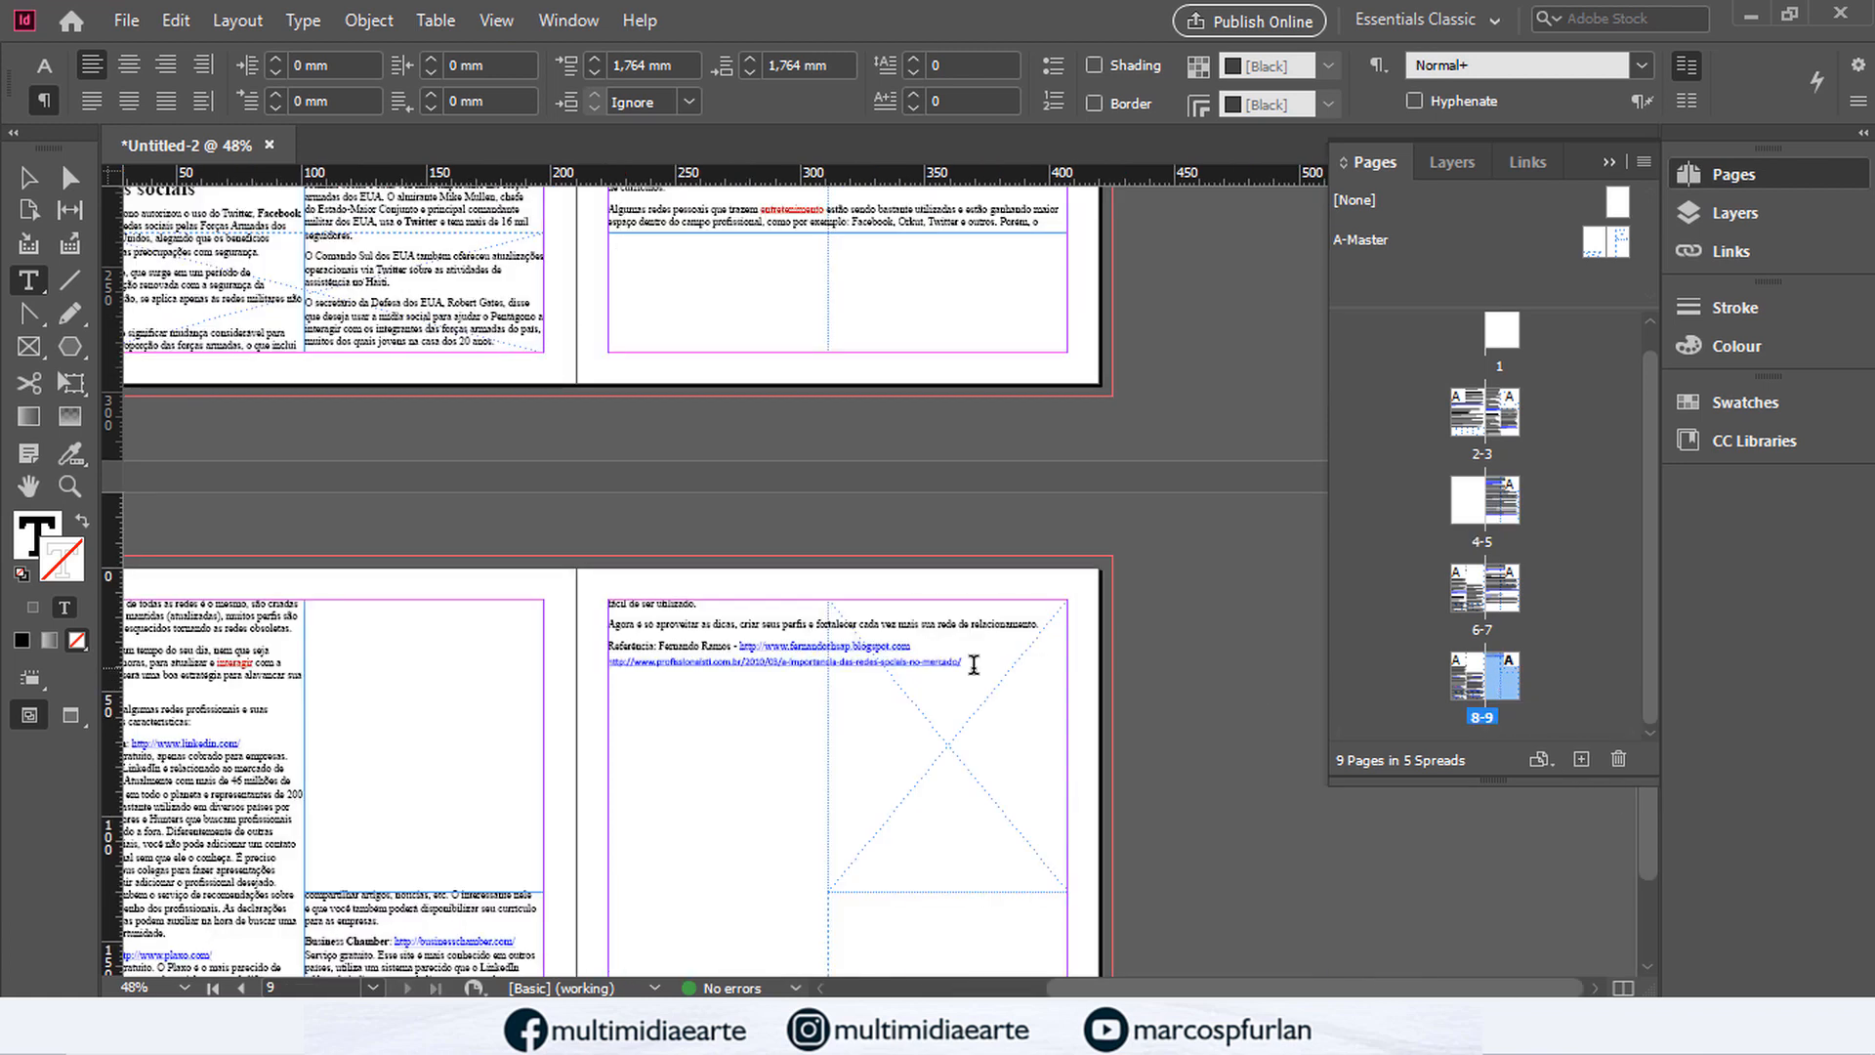
pyautogui.scroll(-3, 803, 663)
pyautogui.click(782, 342)
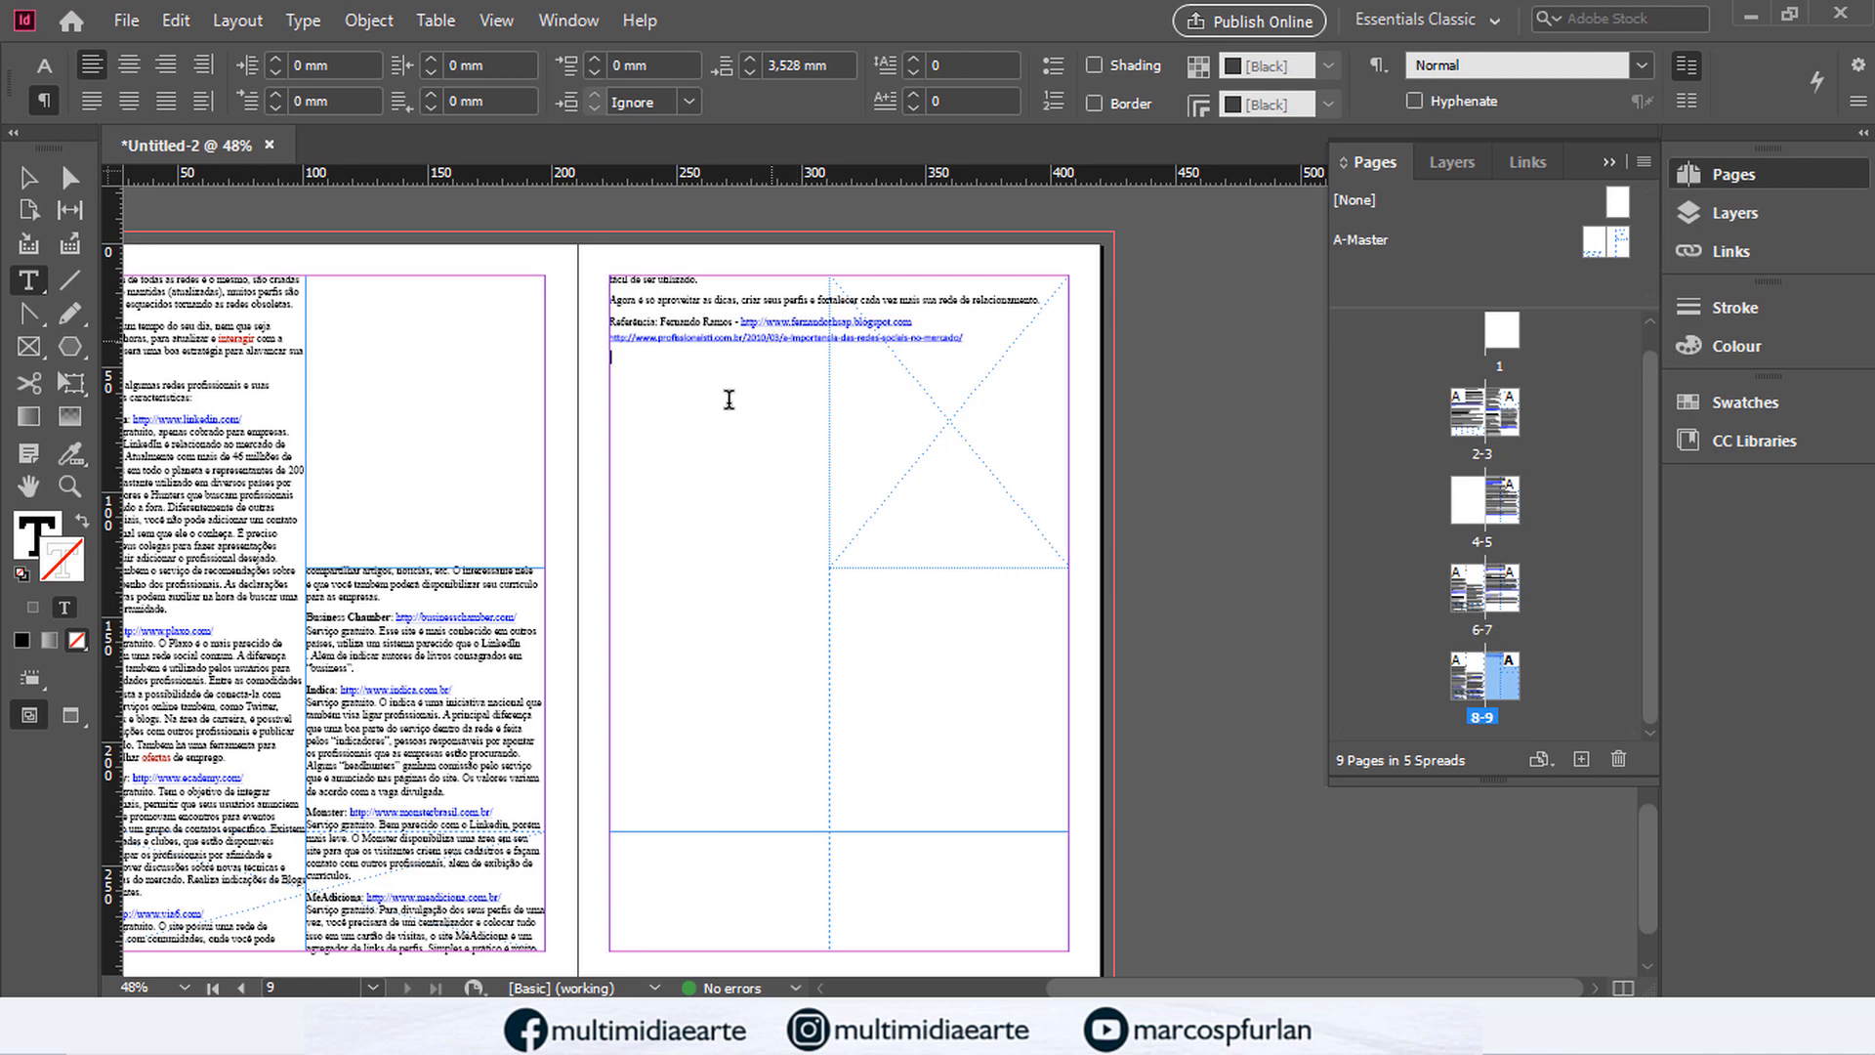
pyautogui.click(29, 177)
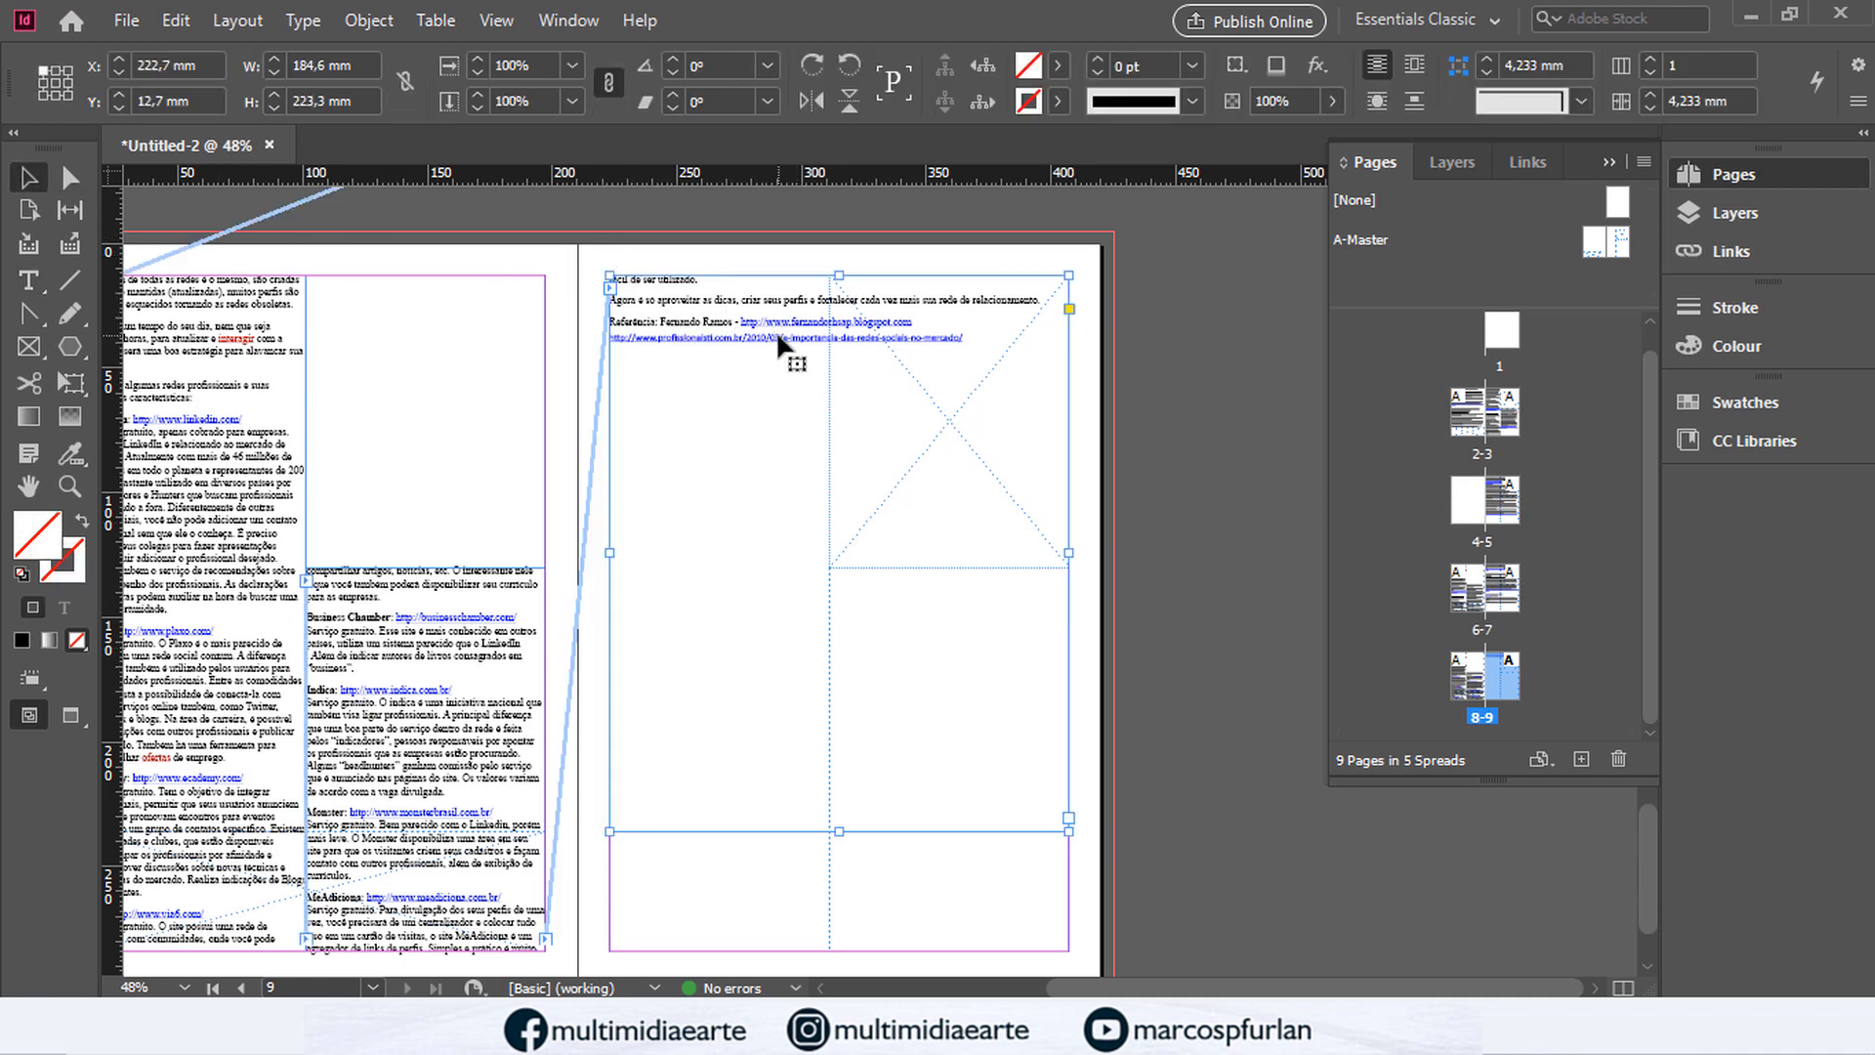
pyautogui.scroll(10, 776, 330)
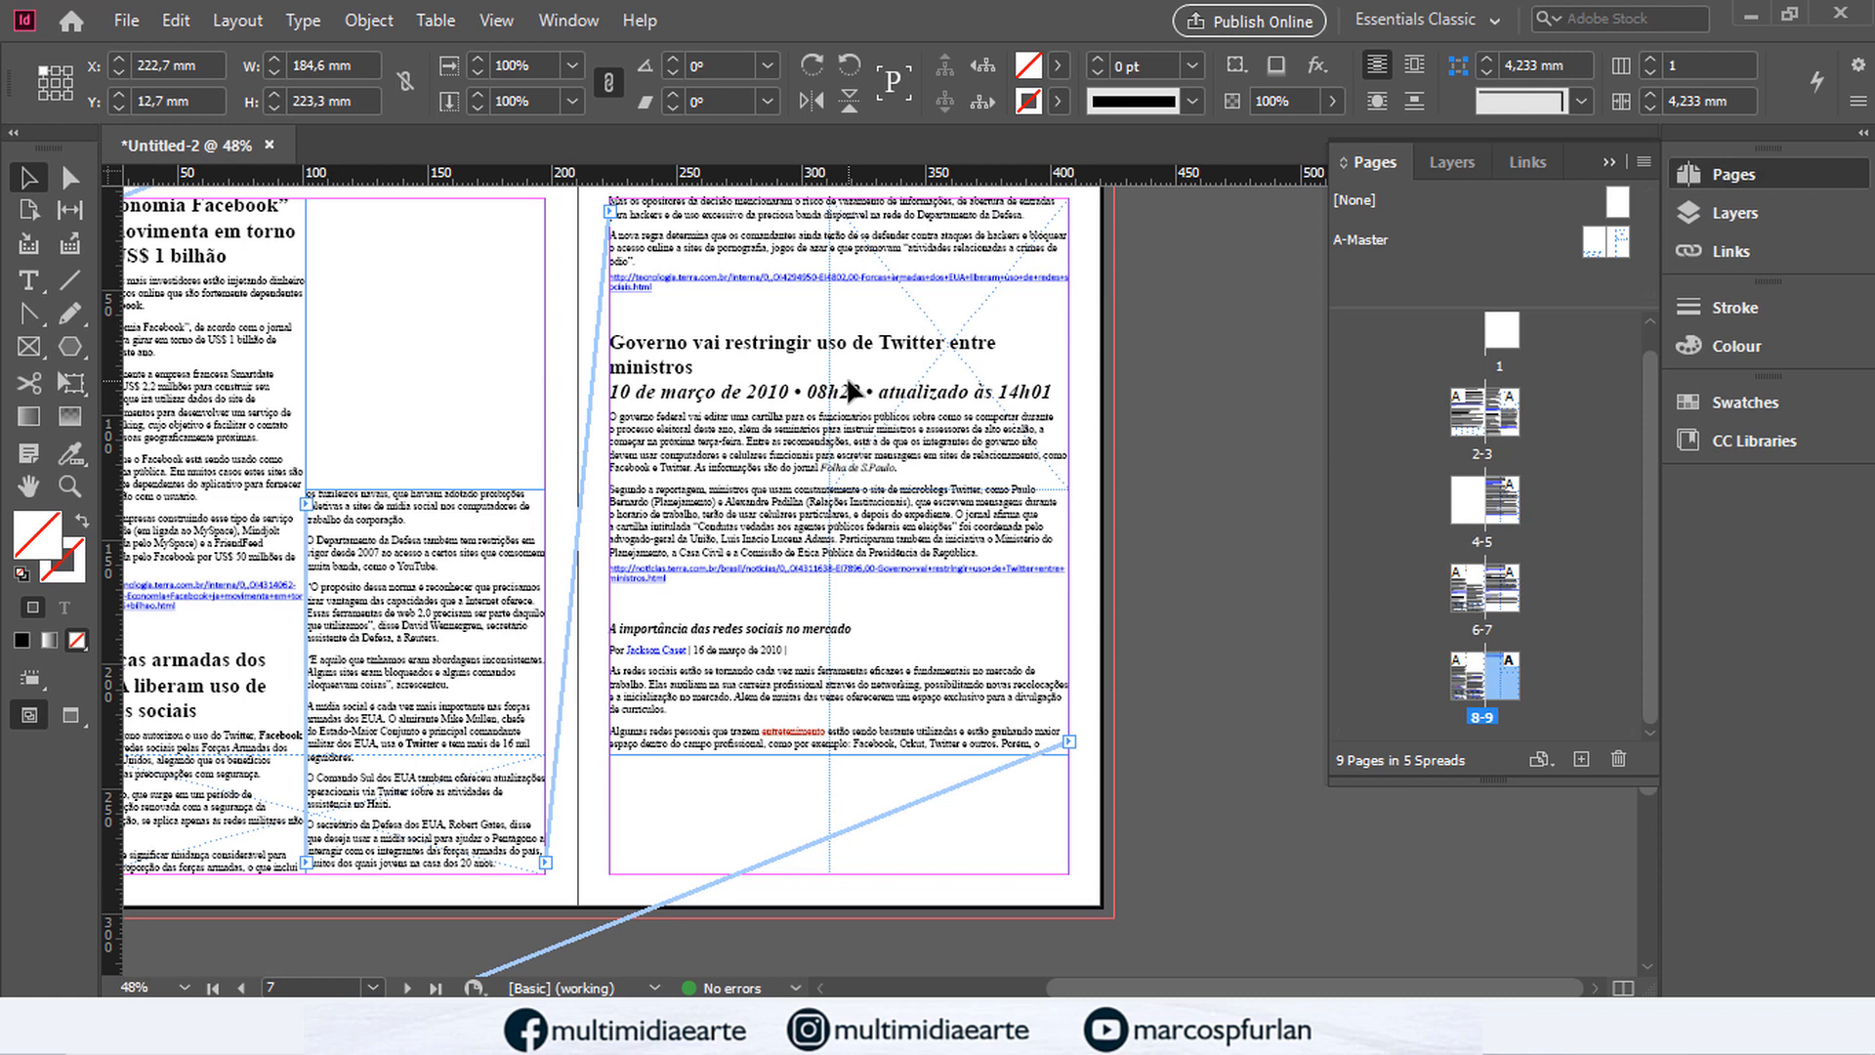
pyautogui.scroll(-10, 849, 389)
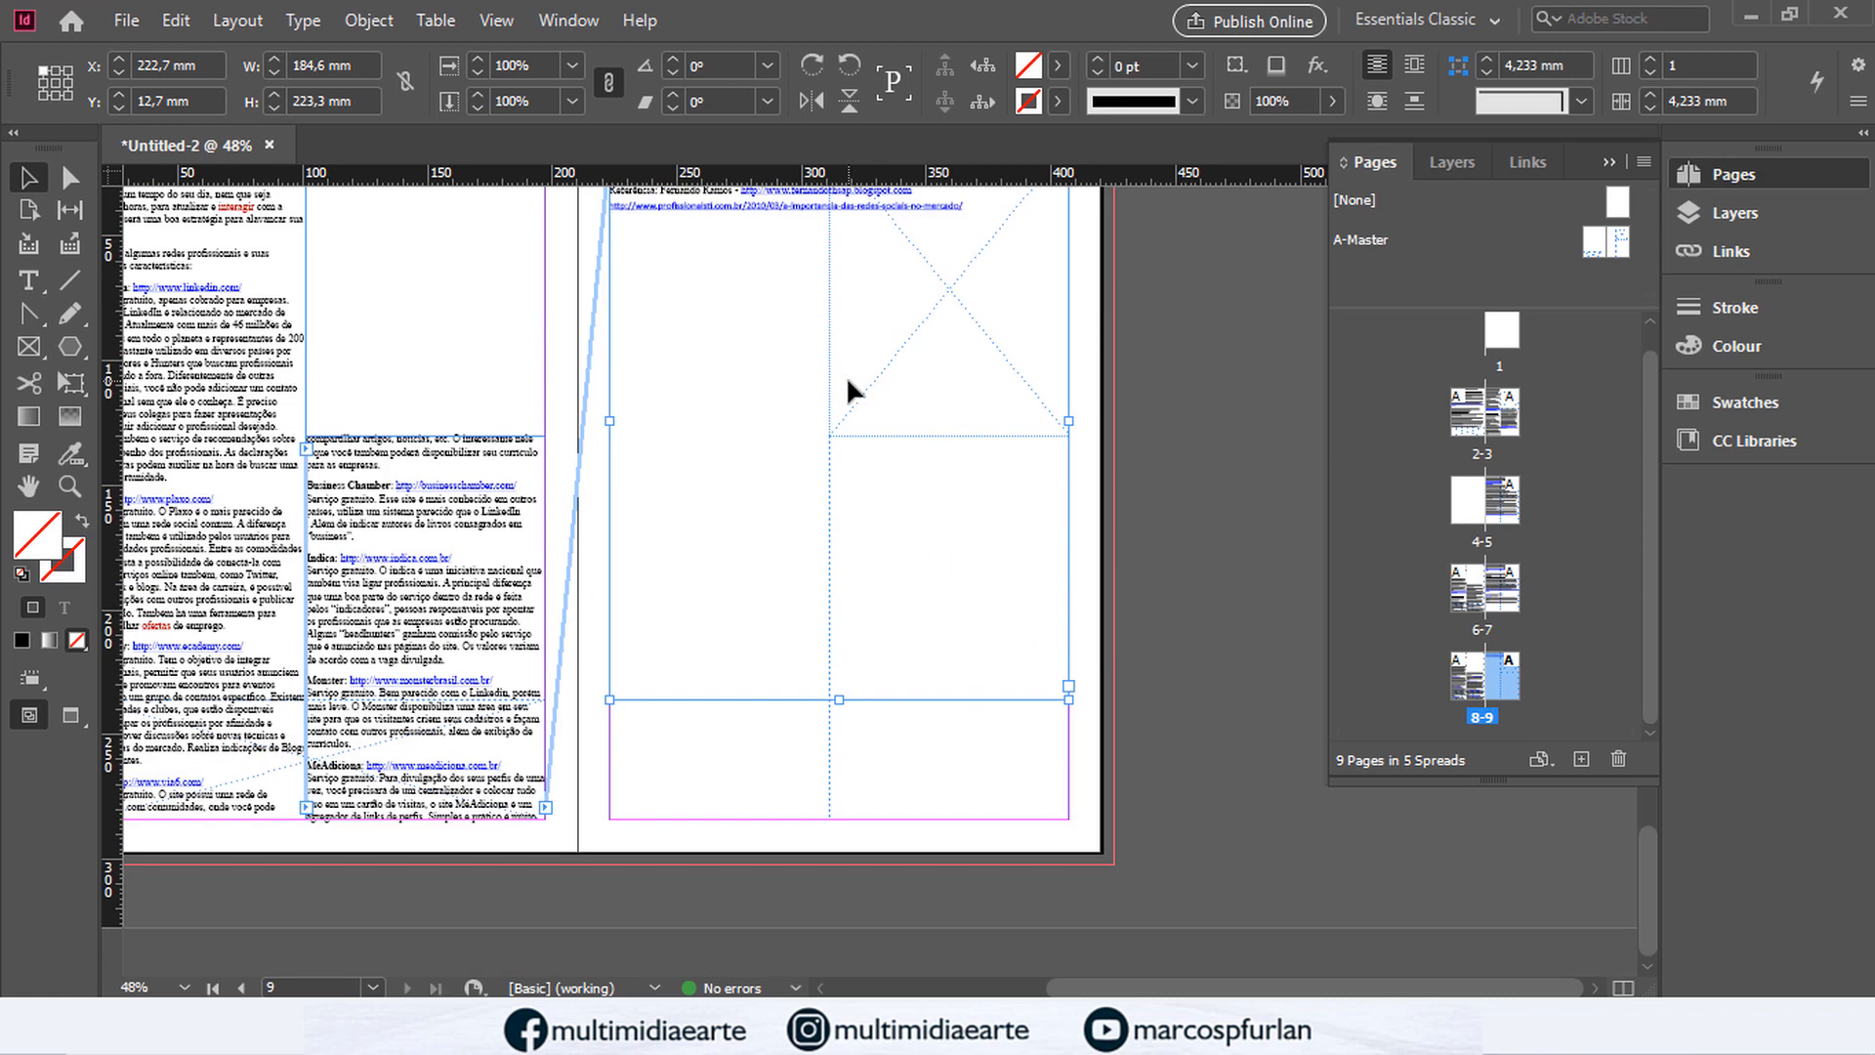
pyautogui.scroll(3, 848, 381)
pyautogui.moveTo(1221, 989); pyautogui.dragTo(1143, 988)
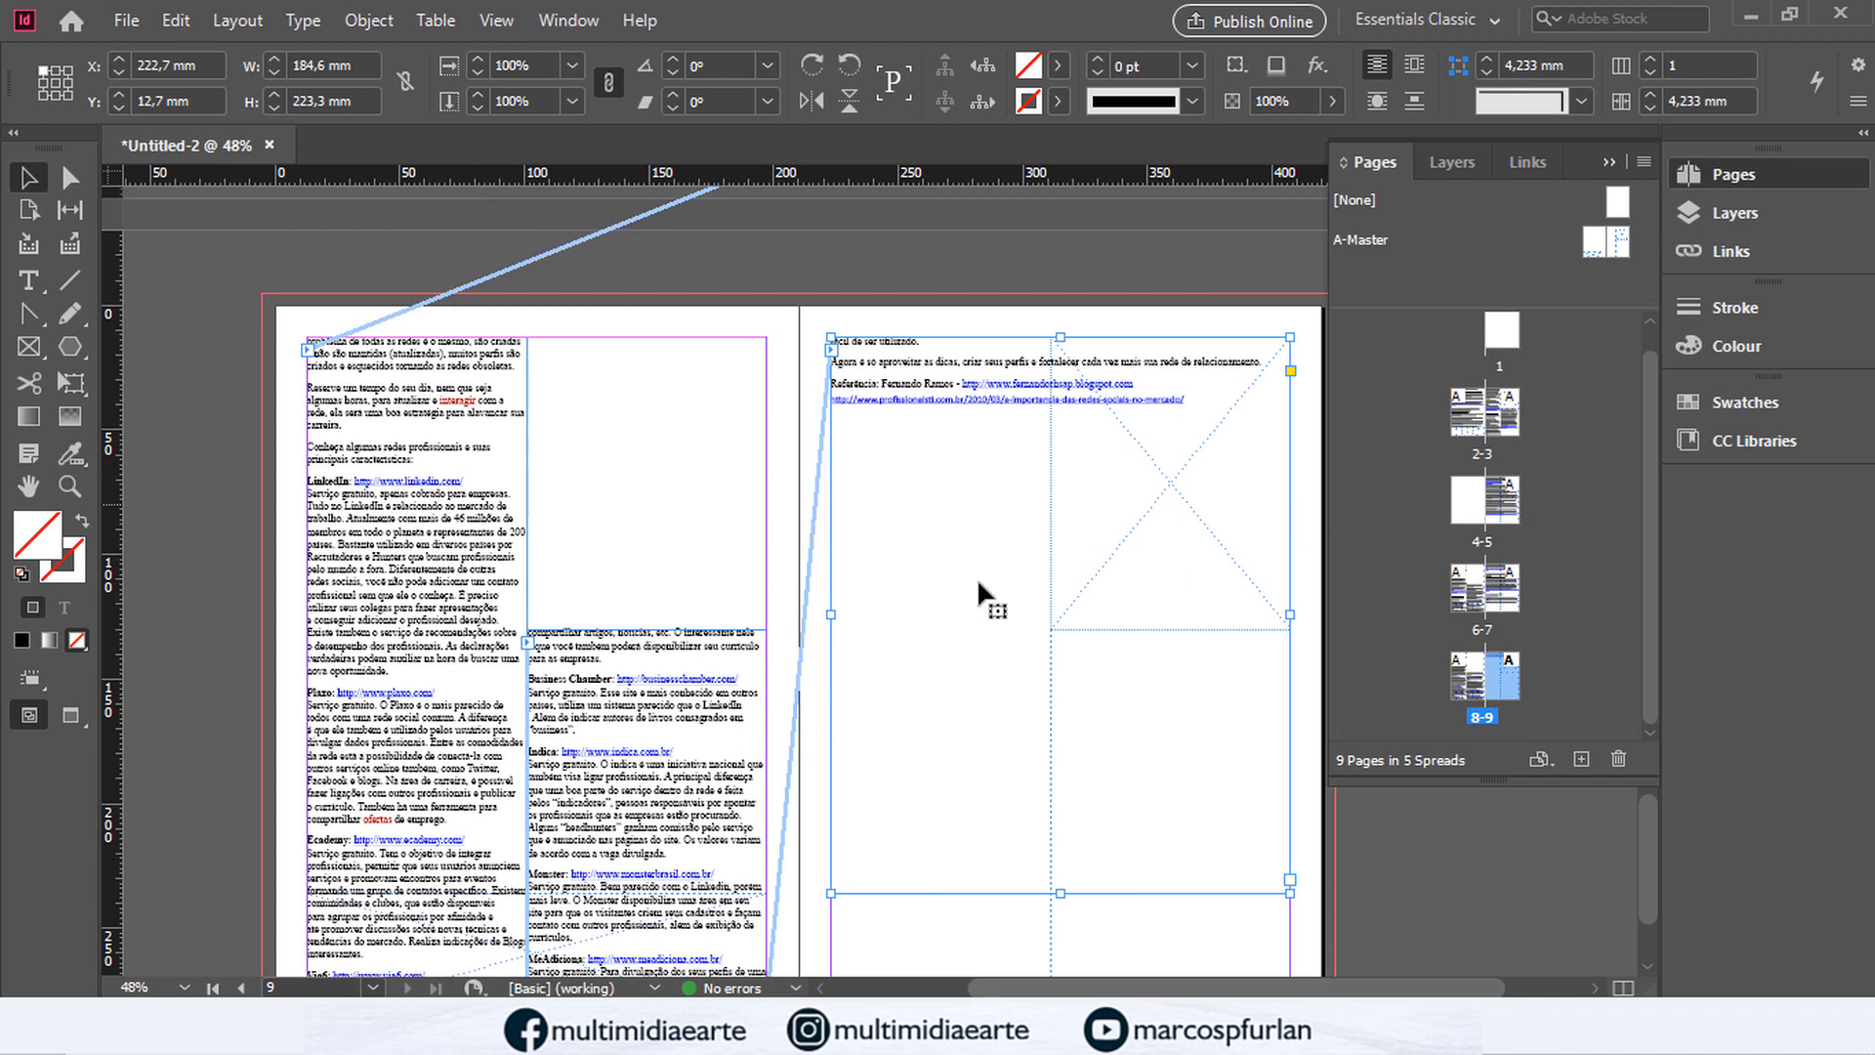
pyautogui.scroll(-2, 996, 420)
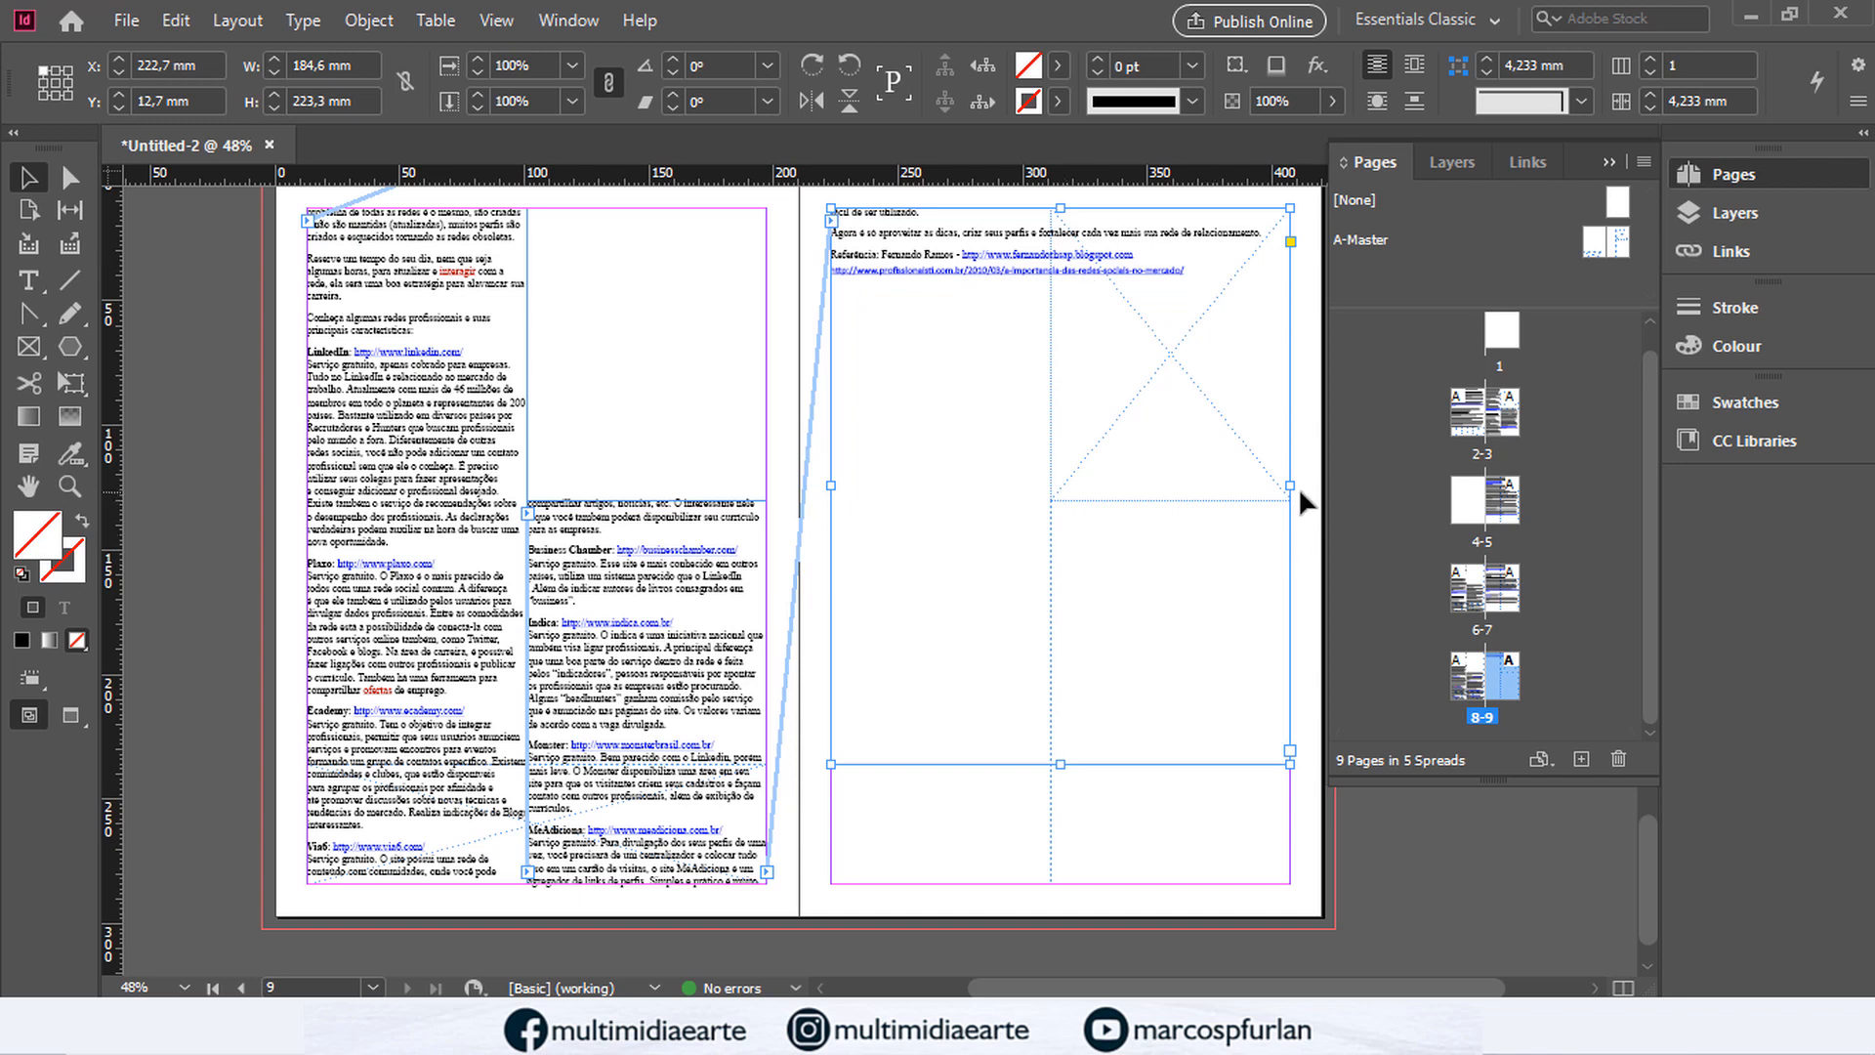
pyautogui.moveTo(1290, 486); pyautogui.dragTo(1050, 476)
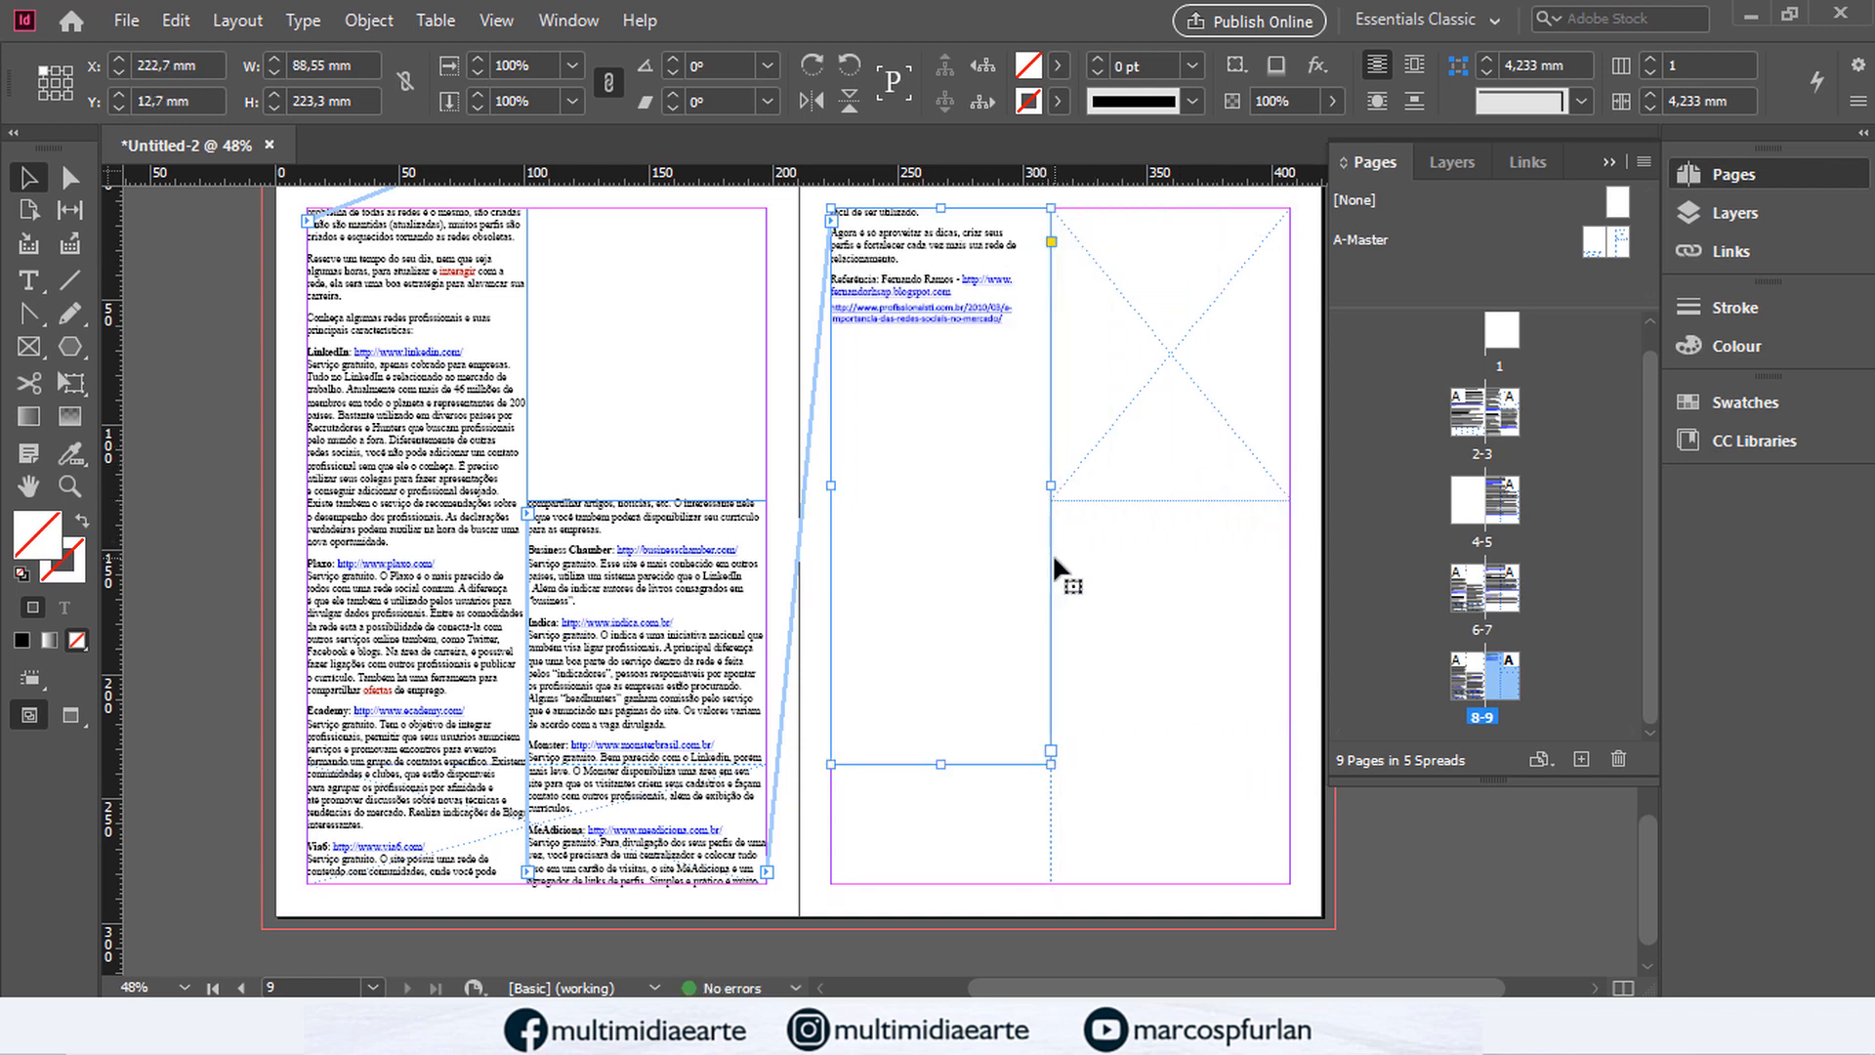
pyautogui.click(1169, 647)
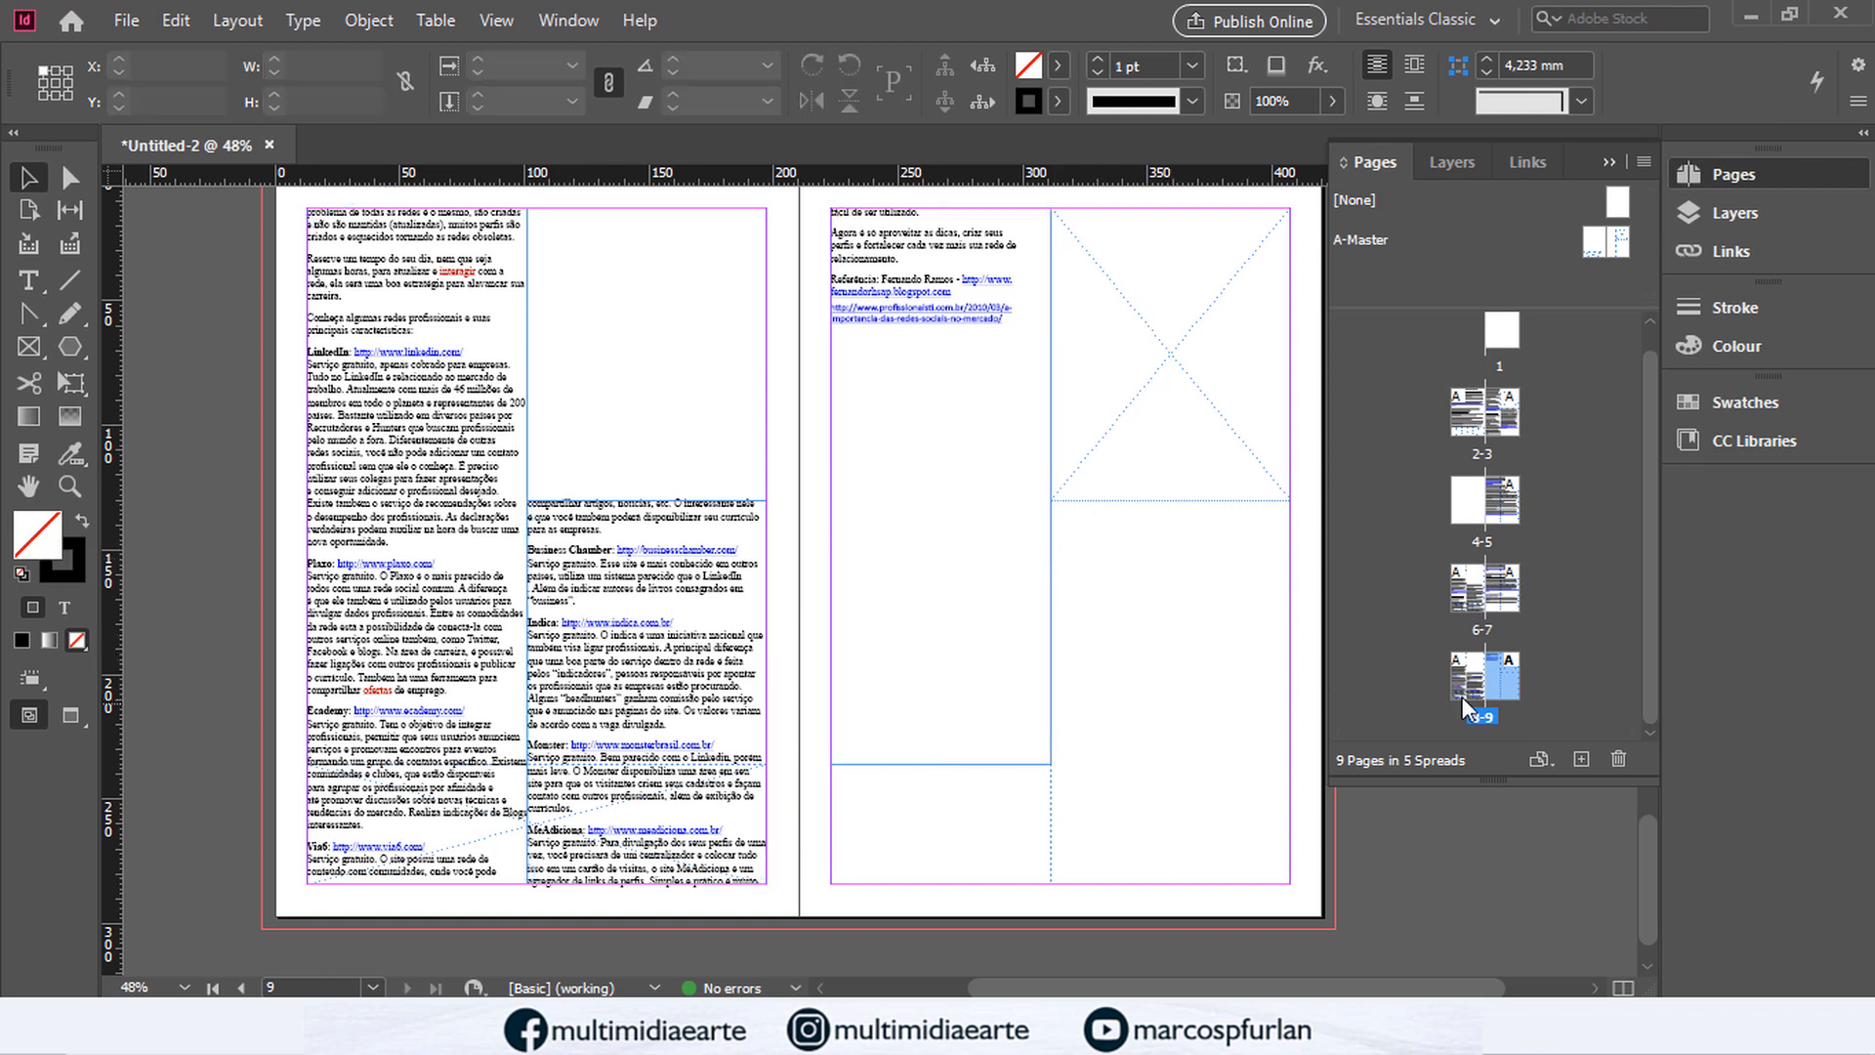
# Step: Add three pages after page 9 and apply the [None] master to pages 10, 11 and 12
pyautogui.click(1581, 762)
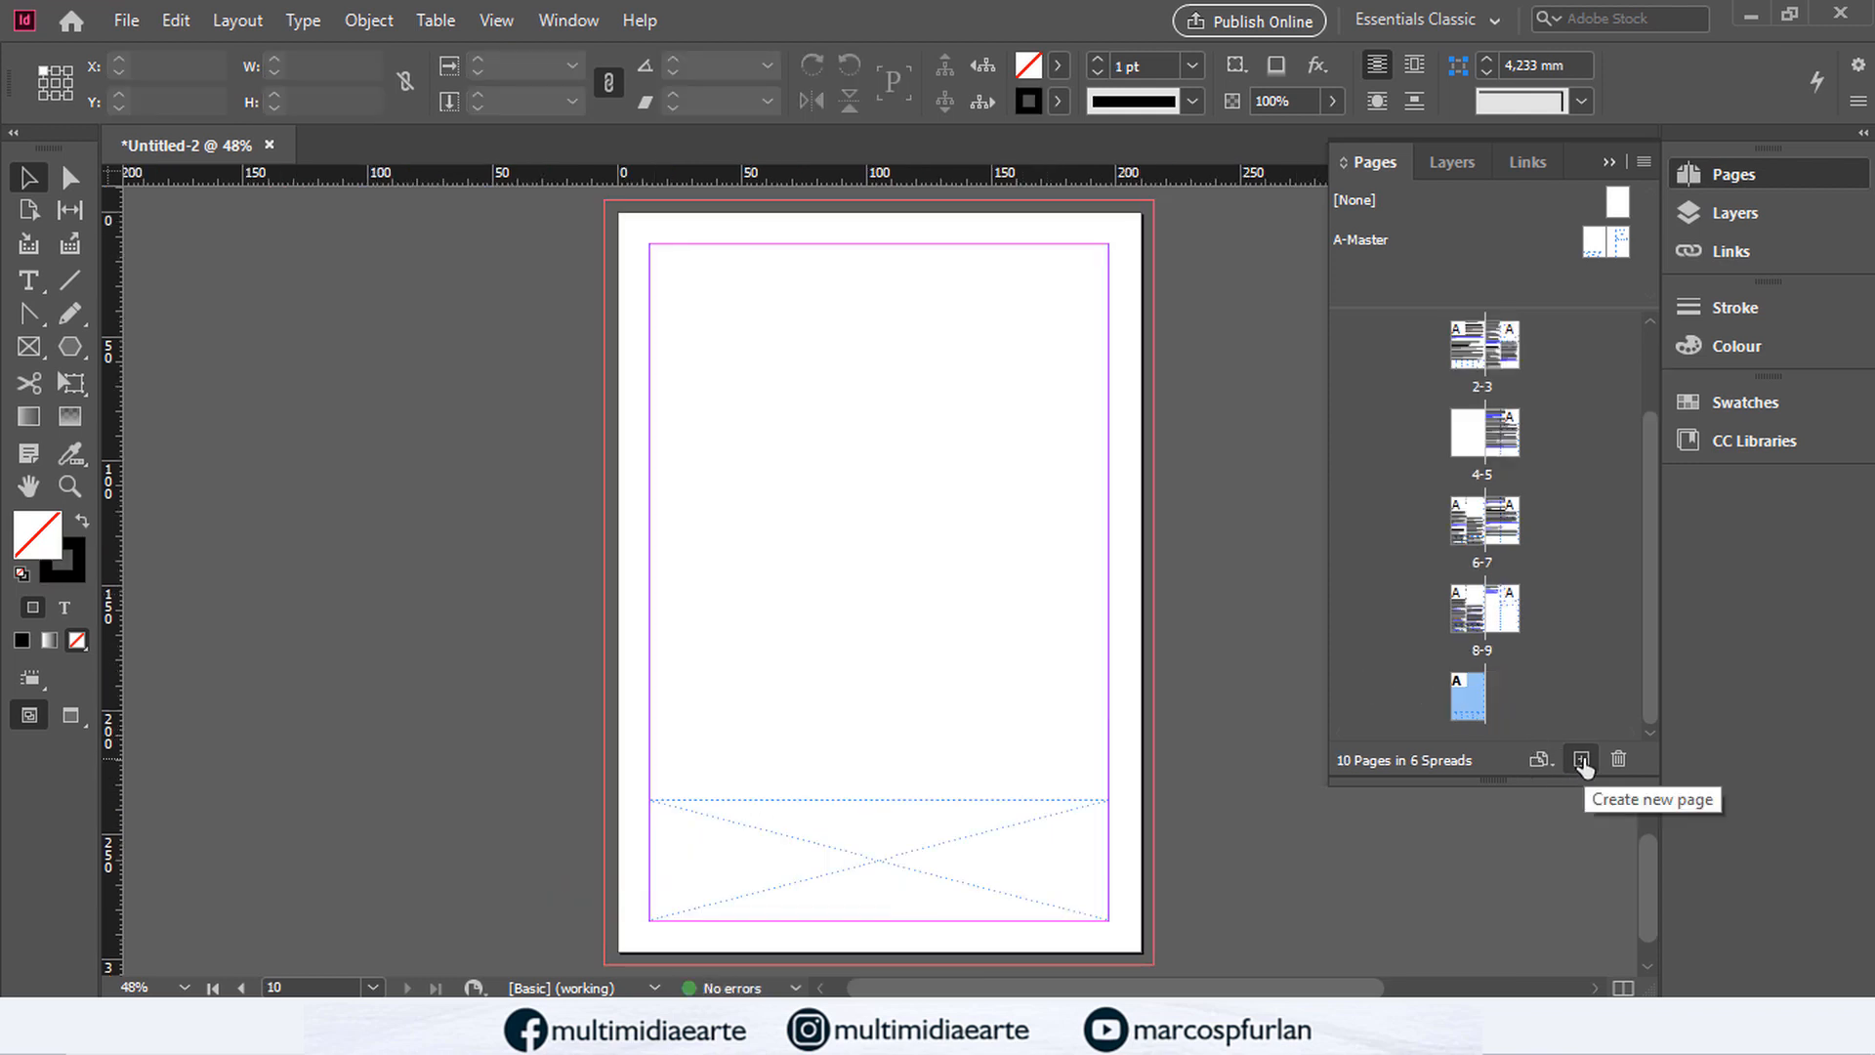
pyautogui.click(1583, 761)
pyautogui.click(1582, 760)
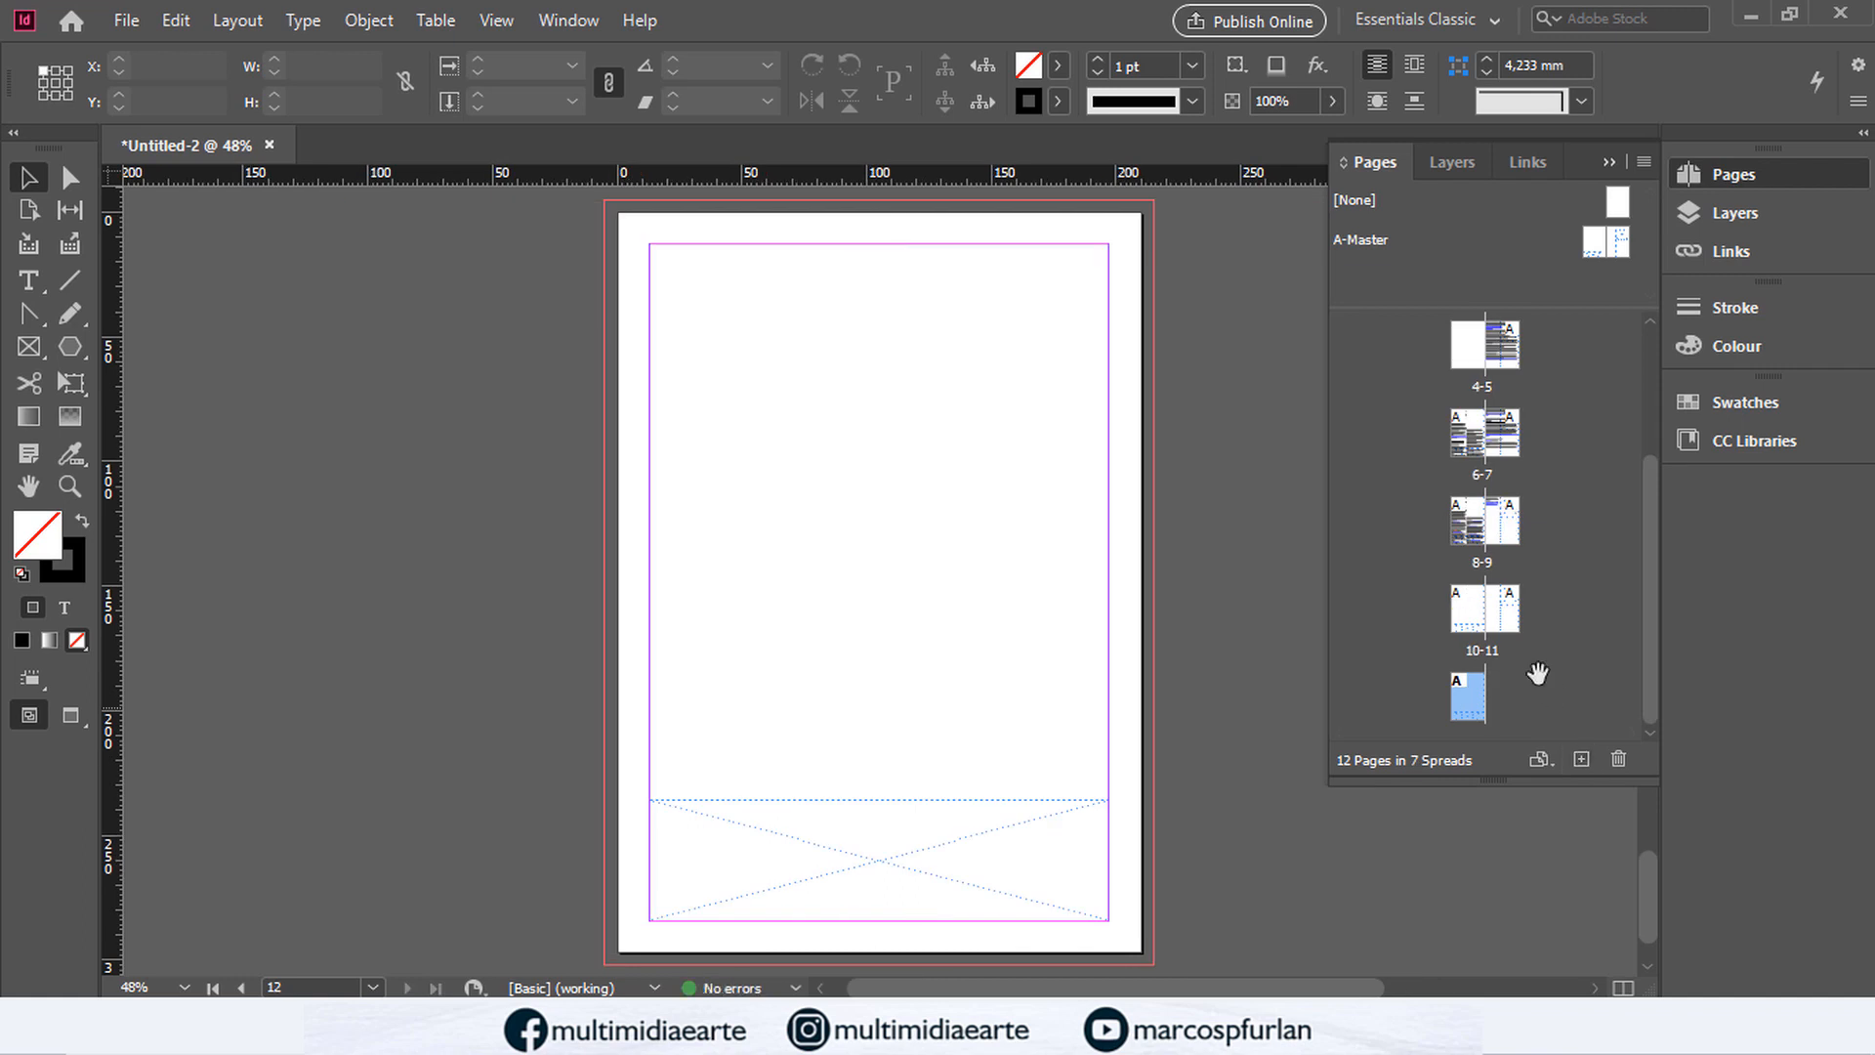
pyautogui.moveTo(1620, 202); pyautogui.dragTo(1470, 603)
pyautogui.moveTo(1614, 217); pyautogui.dragTo(1500, 607)
pyautogui.moveTo(1618, 207); pyautogui.dragTo(1470, 694)
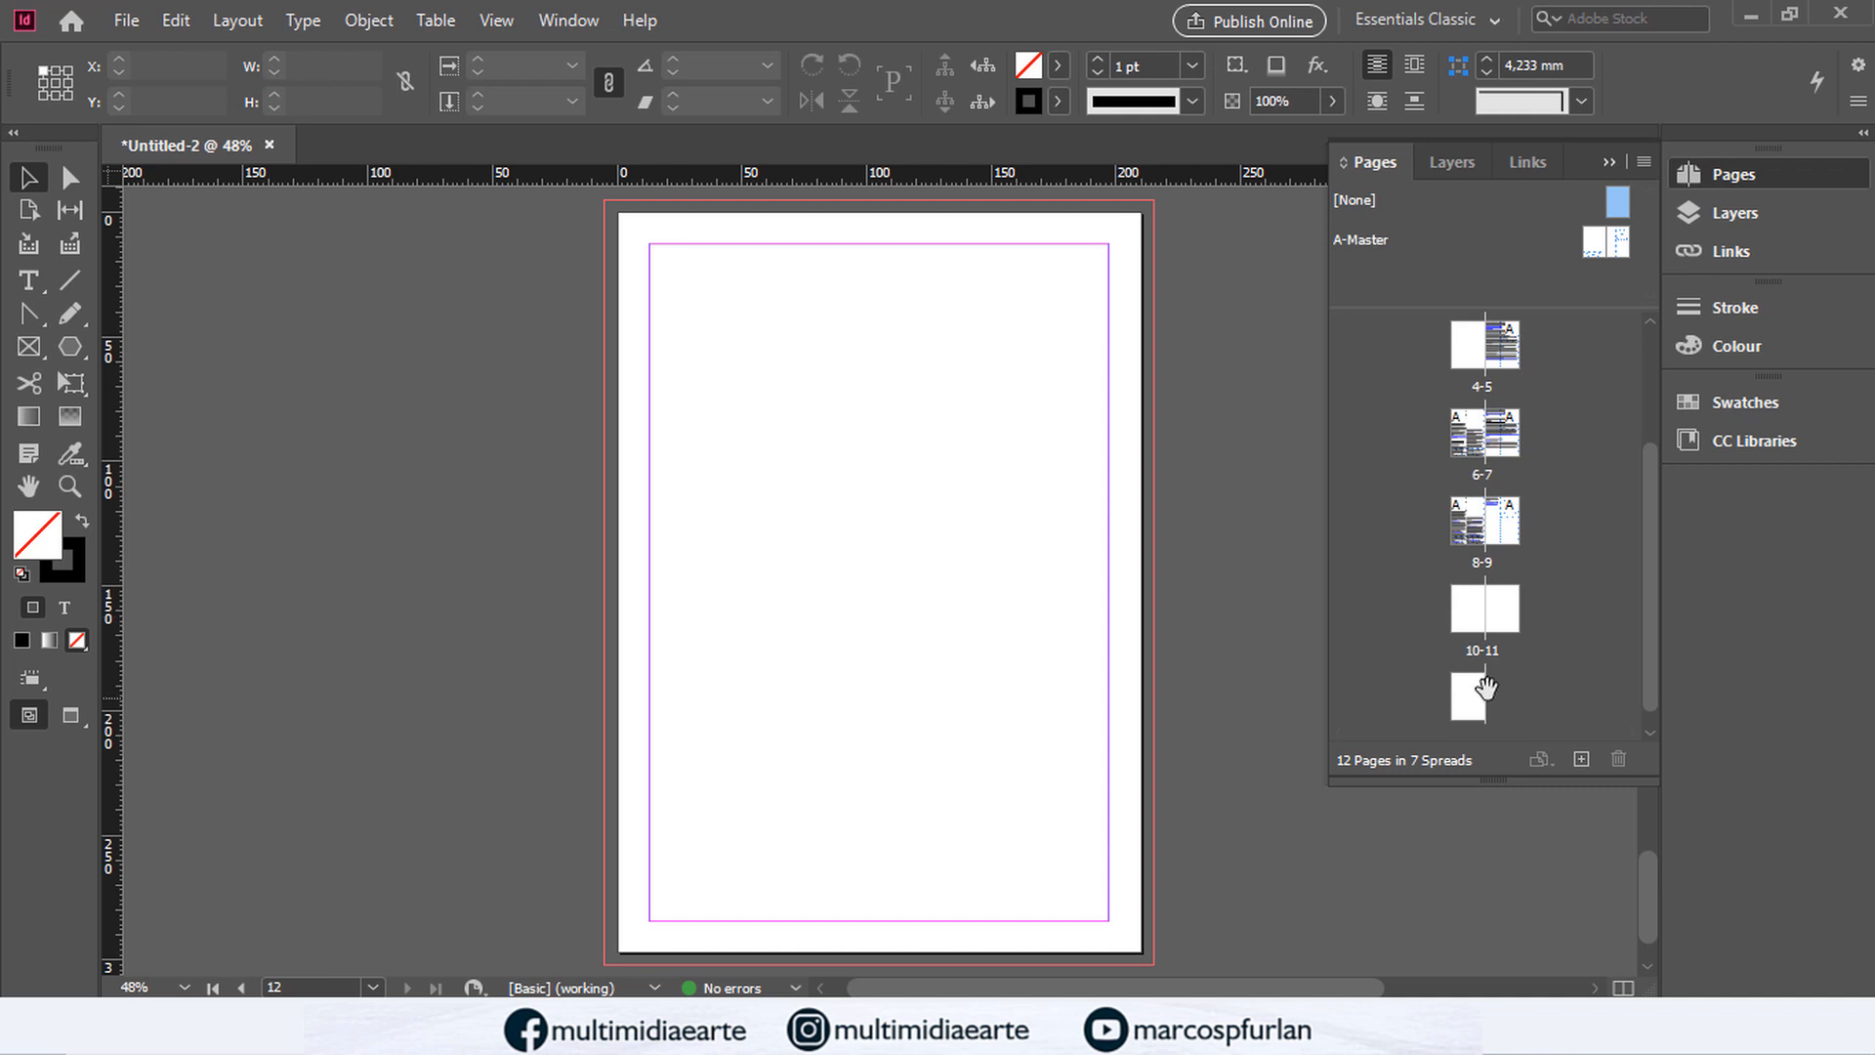
# Step: Turn off Allow Document Pages to Shuffle and attach page 12 to spread 10-11 as a three-page spread
pyautogui.click(1473, 613)
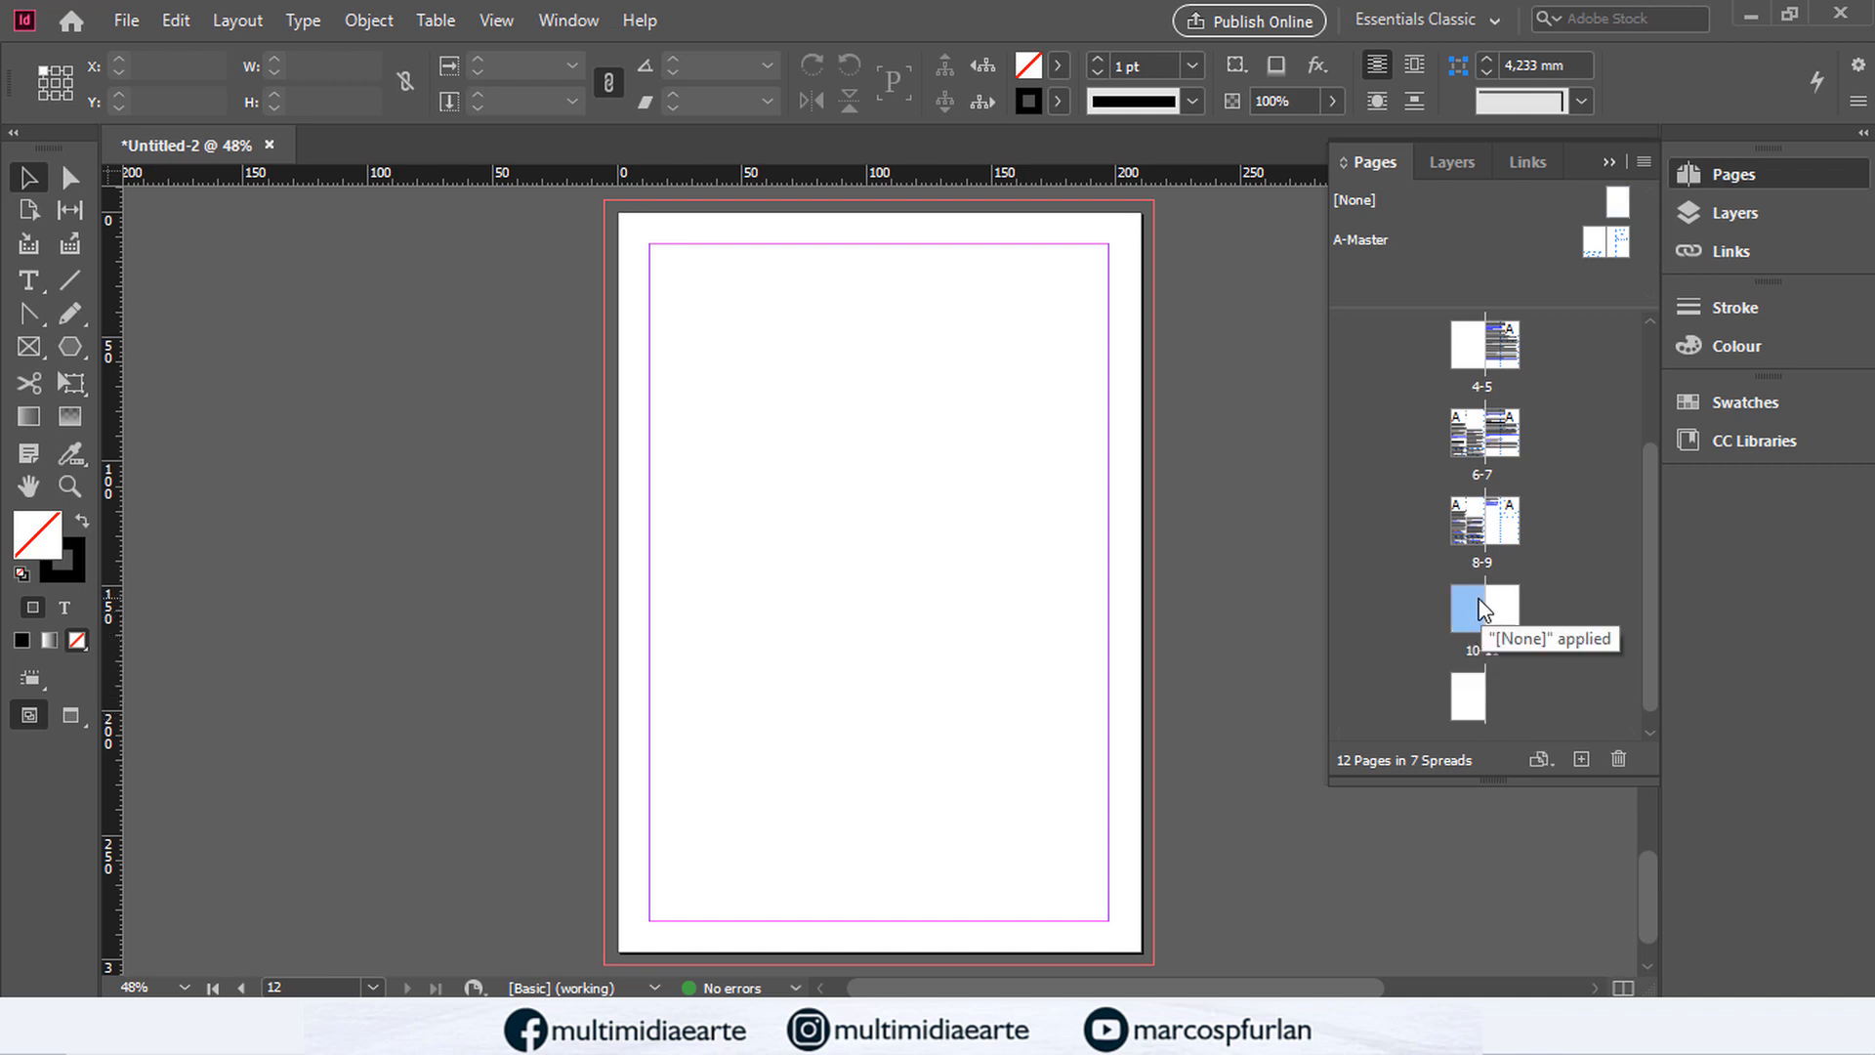
pyautogui.rightClick(1484, 609)
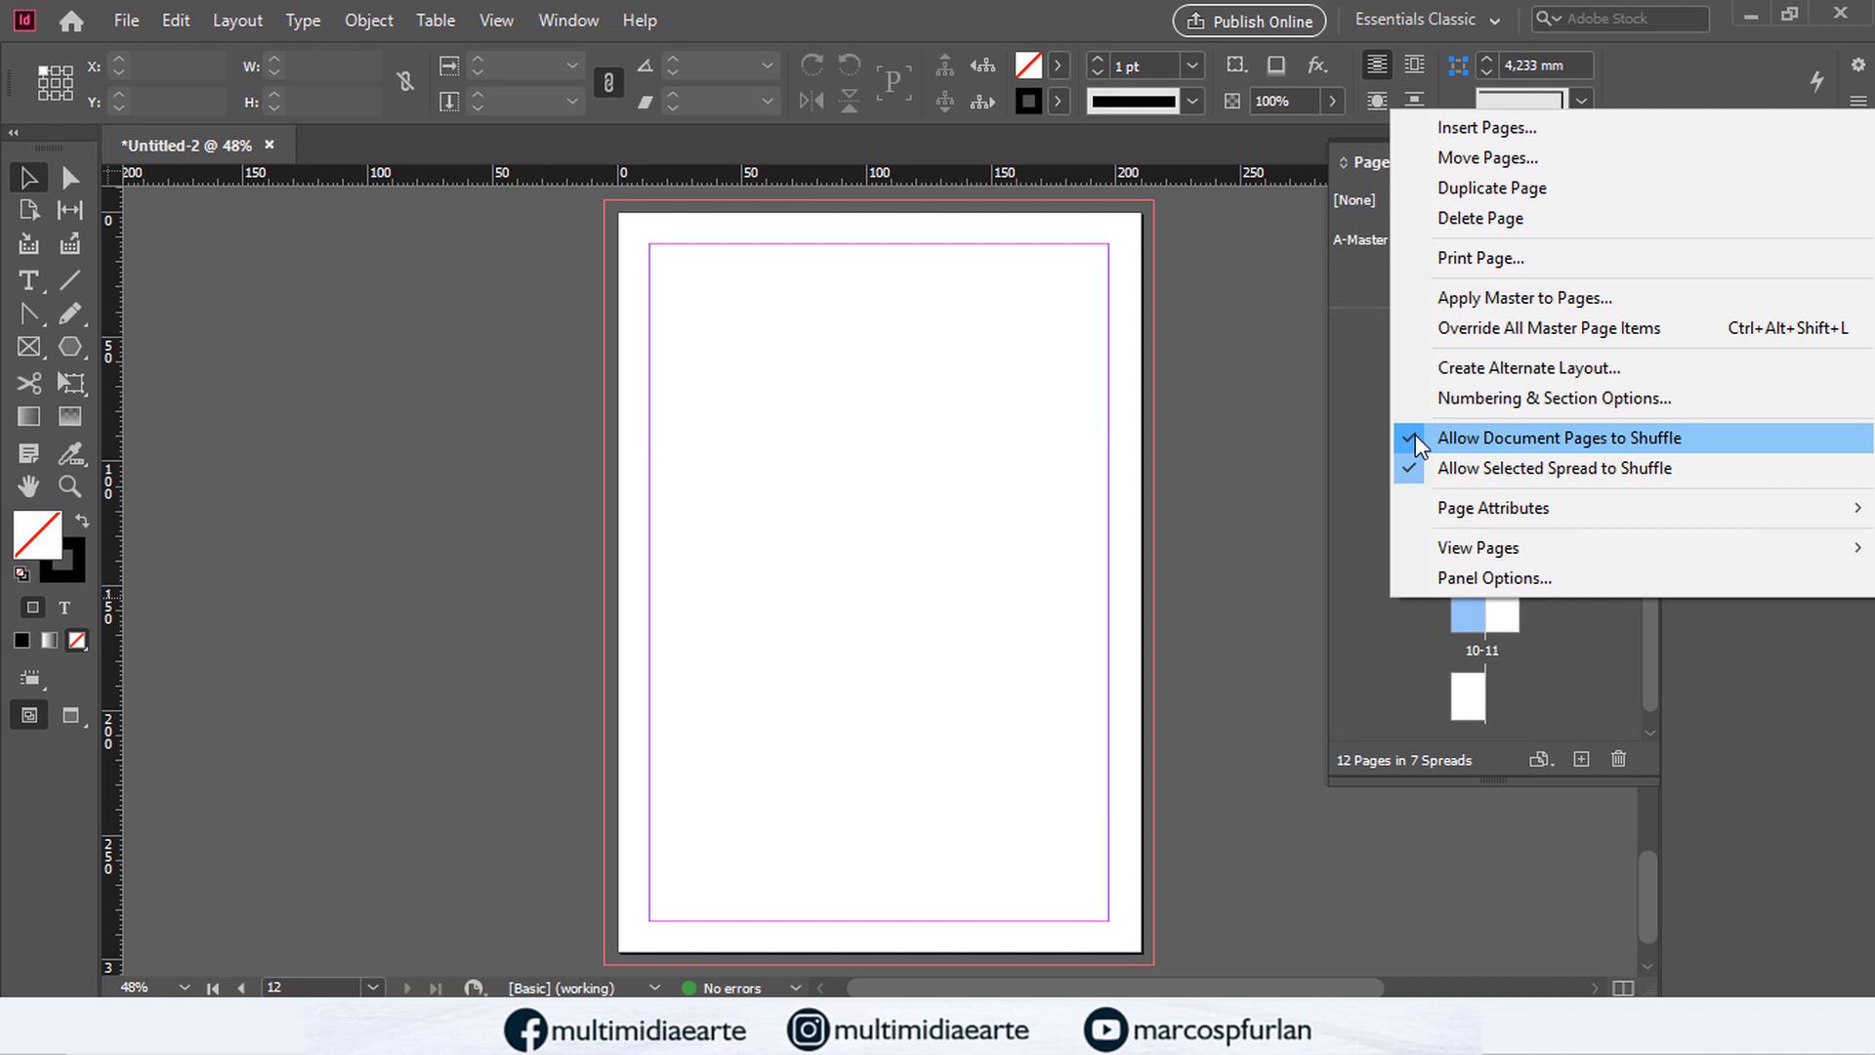
pyautogui.click(1421, 447)
pyautogui.rightClick(1510, 611)
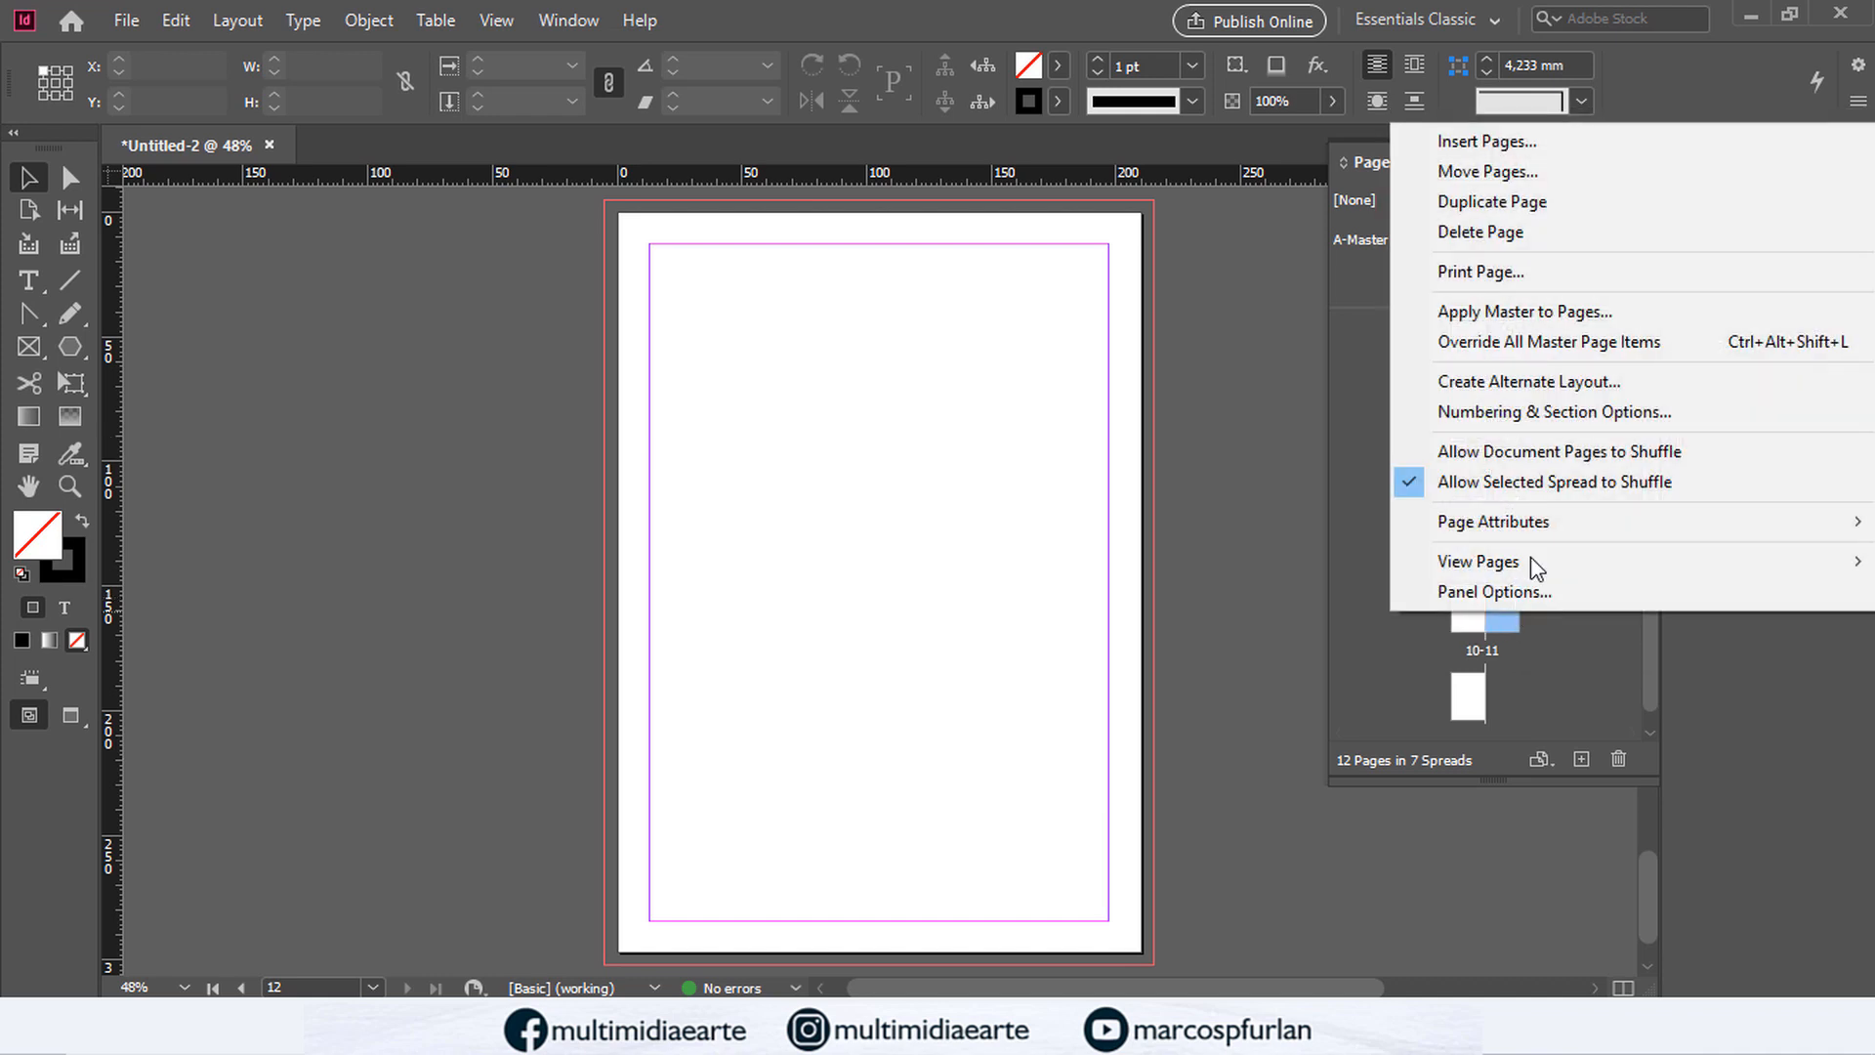
pyautogui.click(1475, 700)
pyautogui.rightClick(1475, 700)
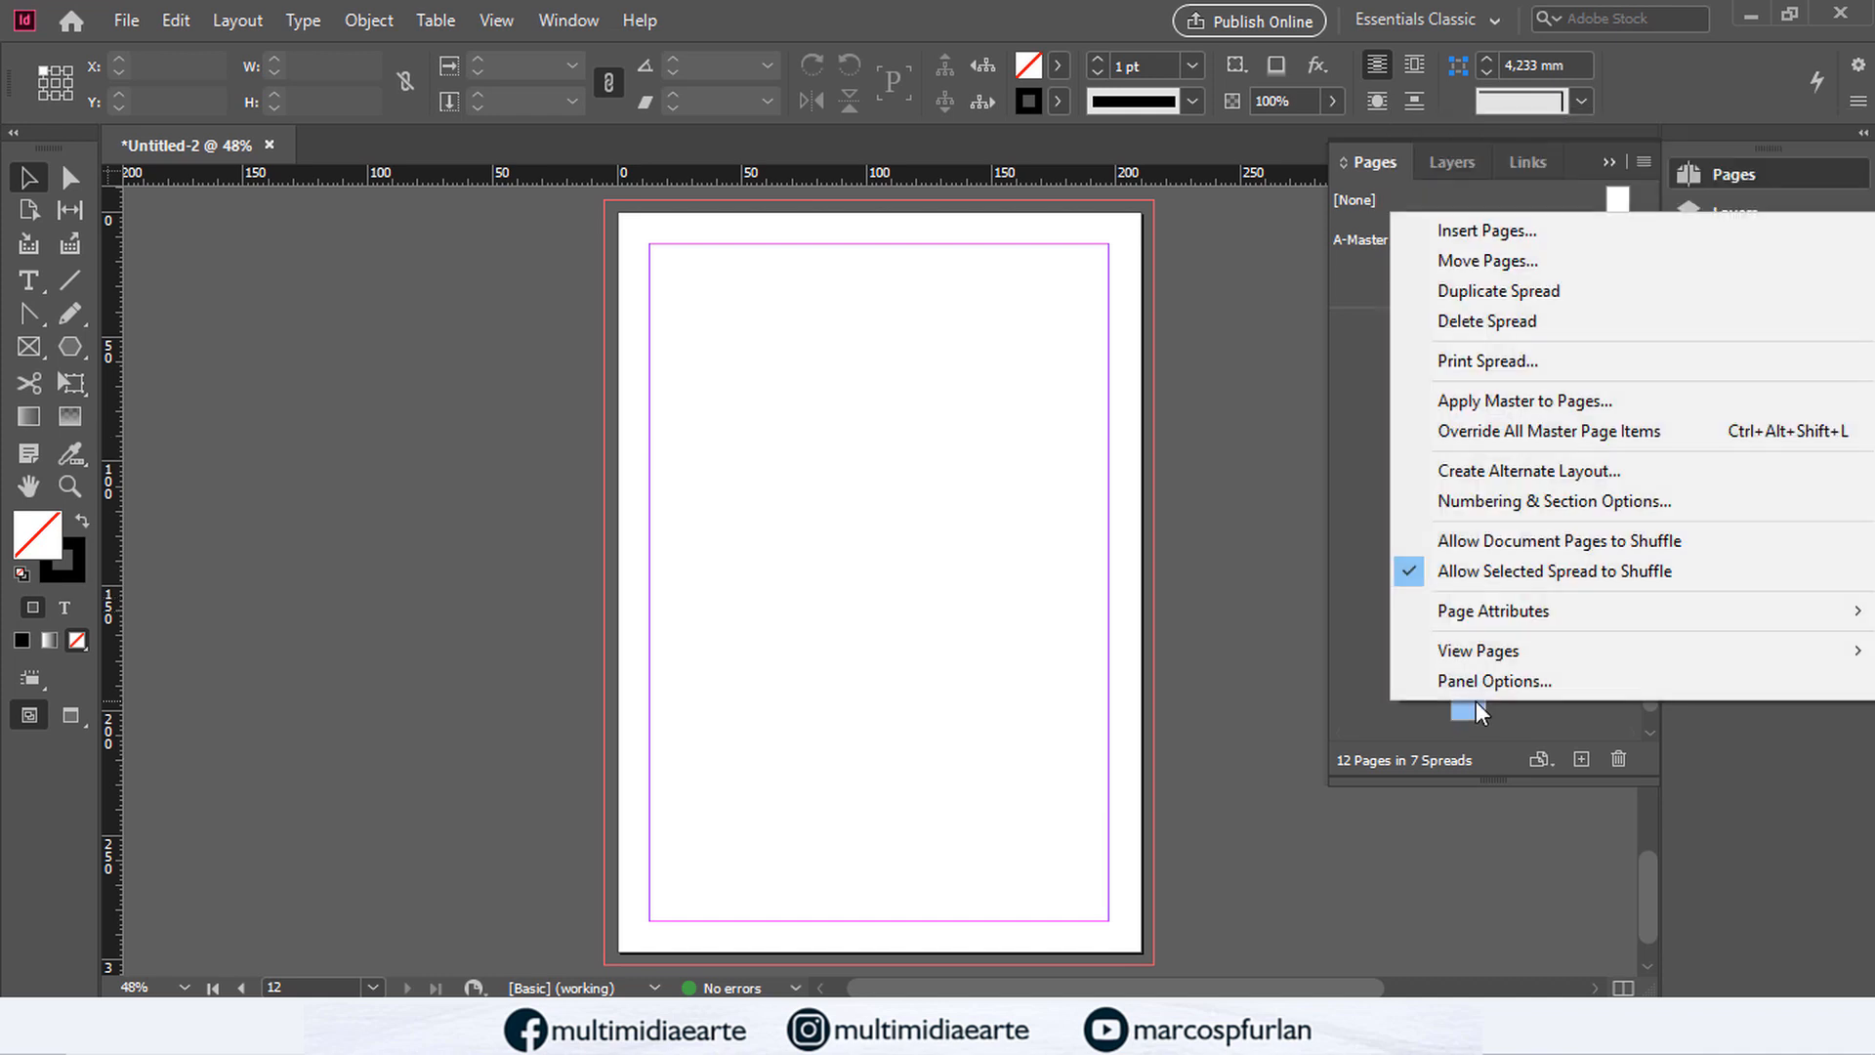
pyautogui.click(1575, 732)
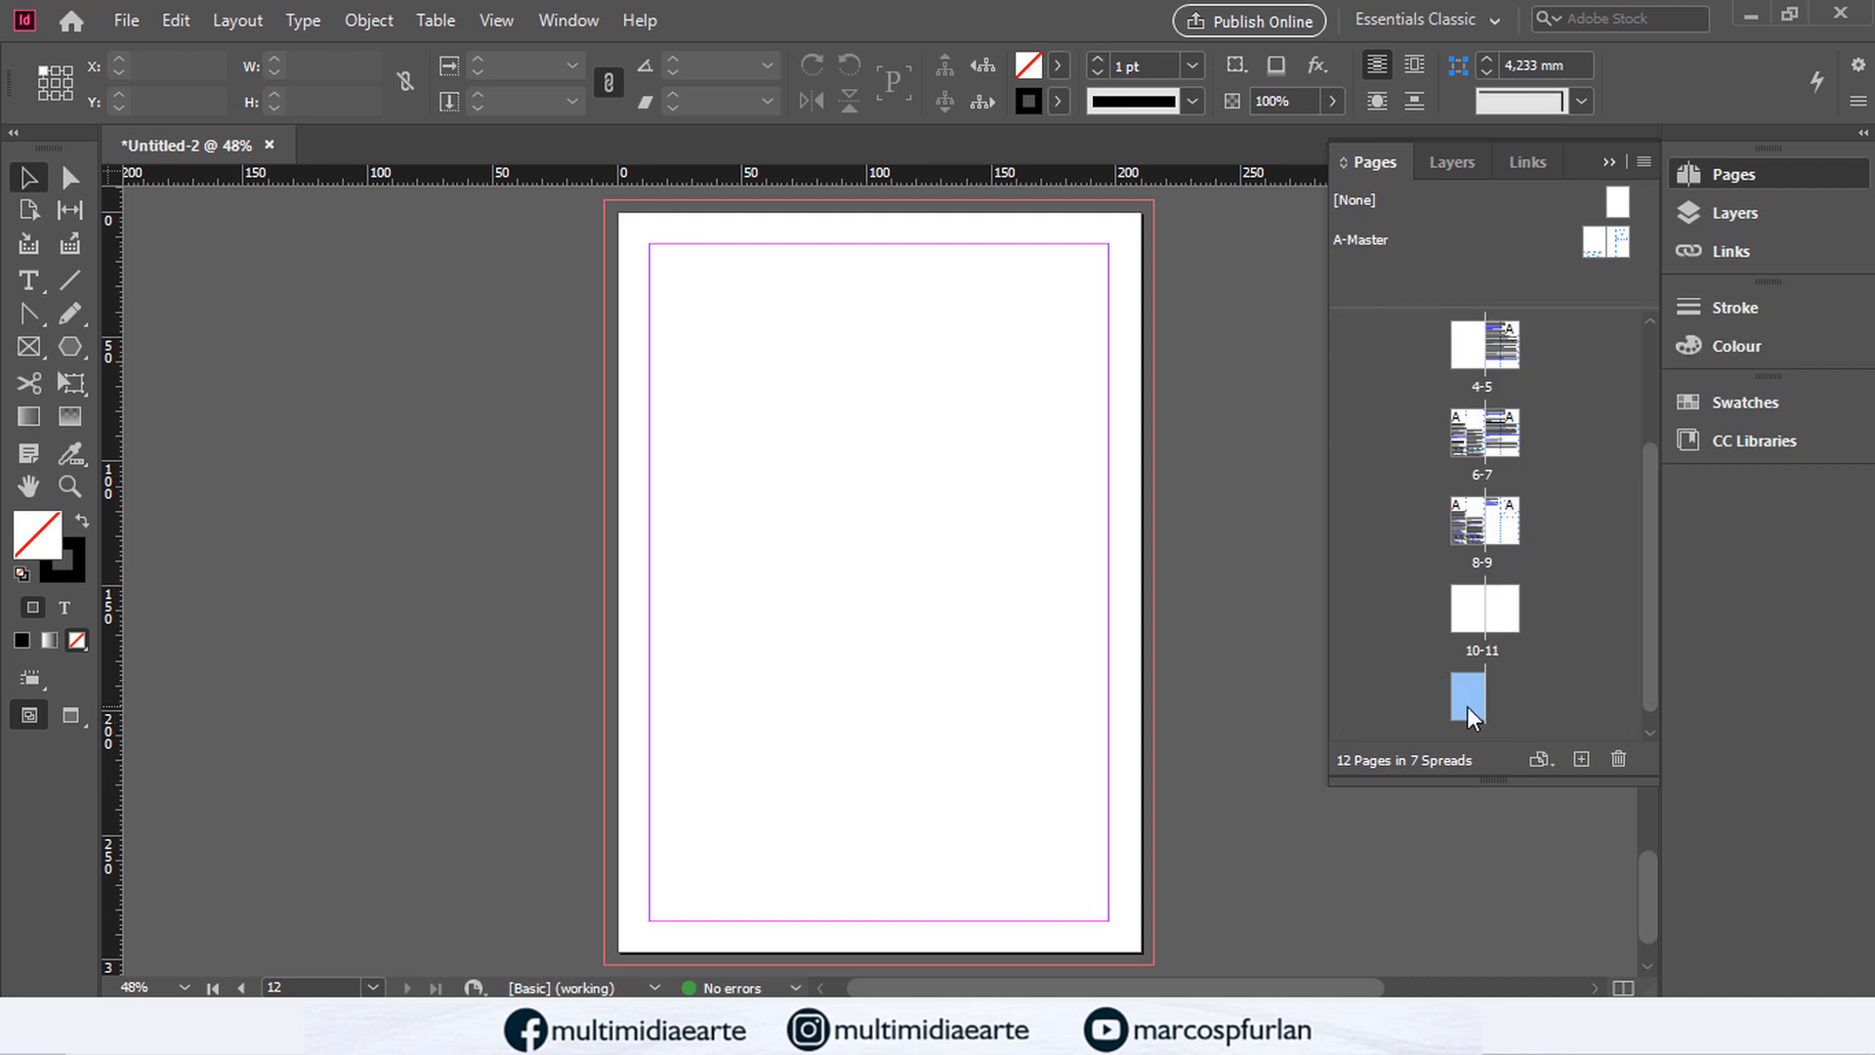
pyautogui.moveTo(1470, 704); pyautogui.dragTo(1491, 626)
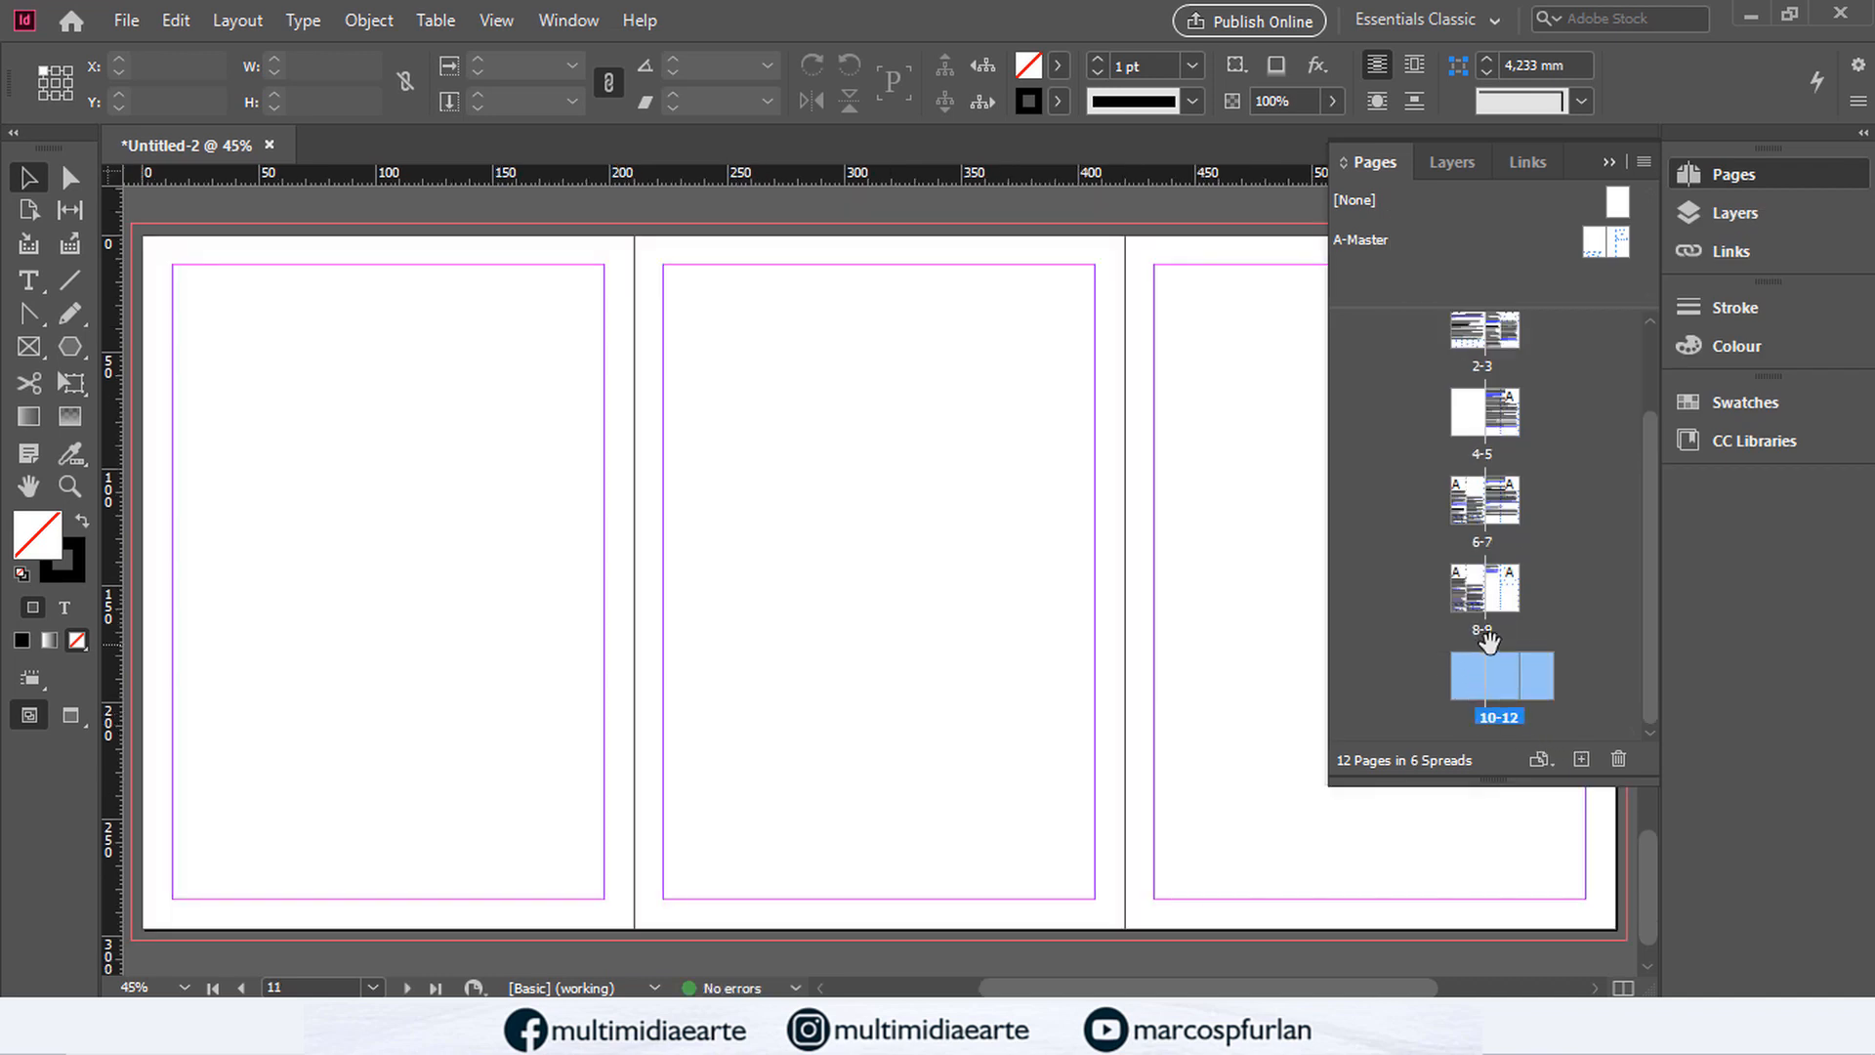
pyautogui.hotkey('ctrl', '-')
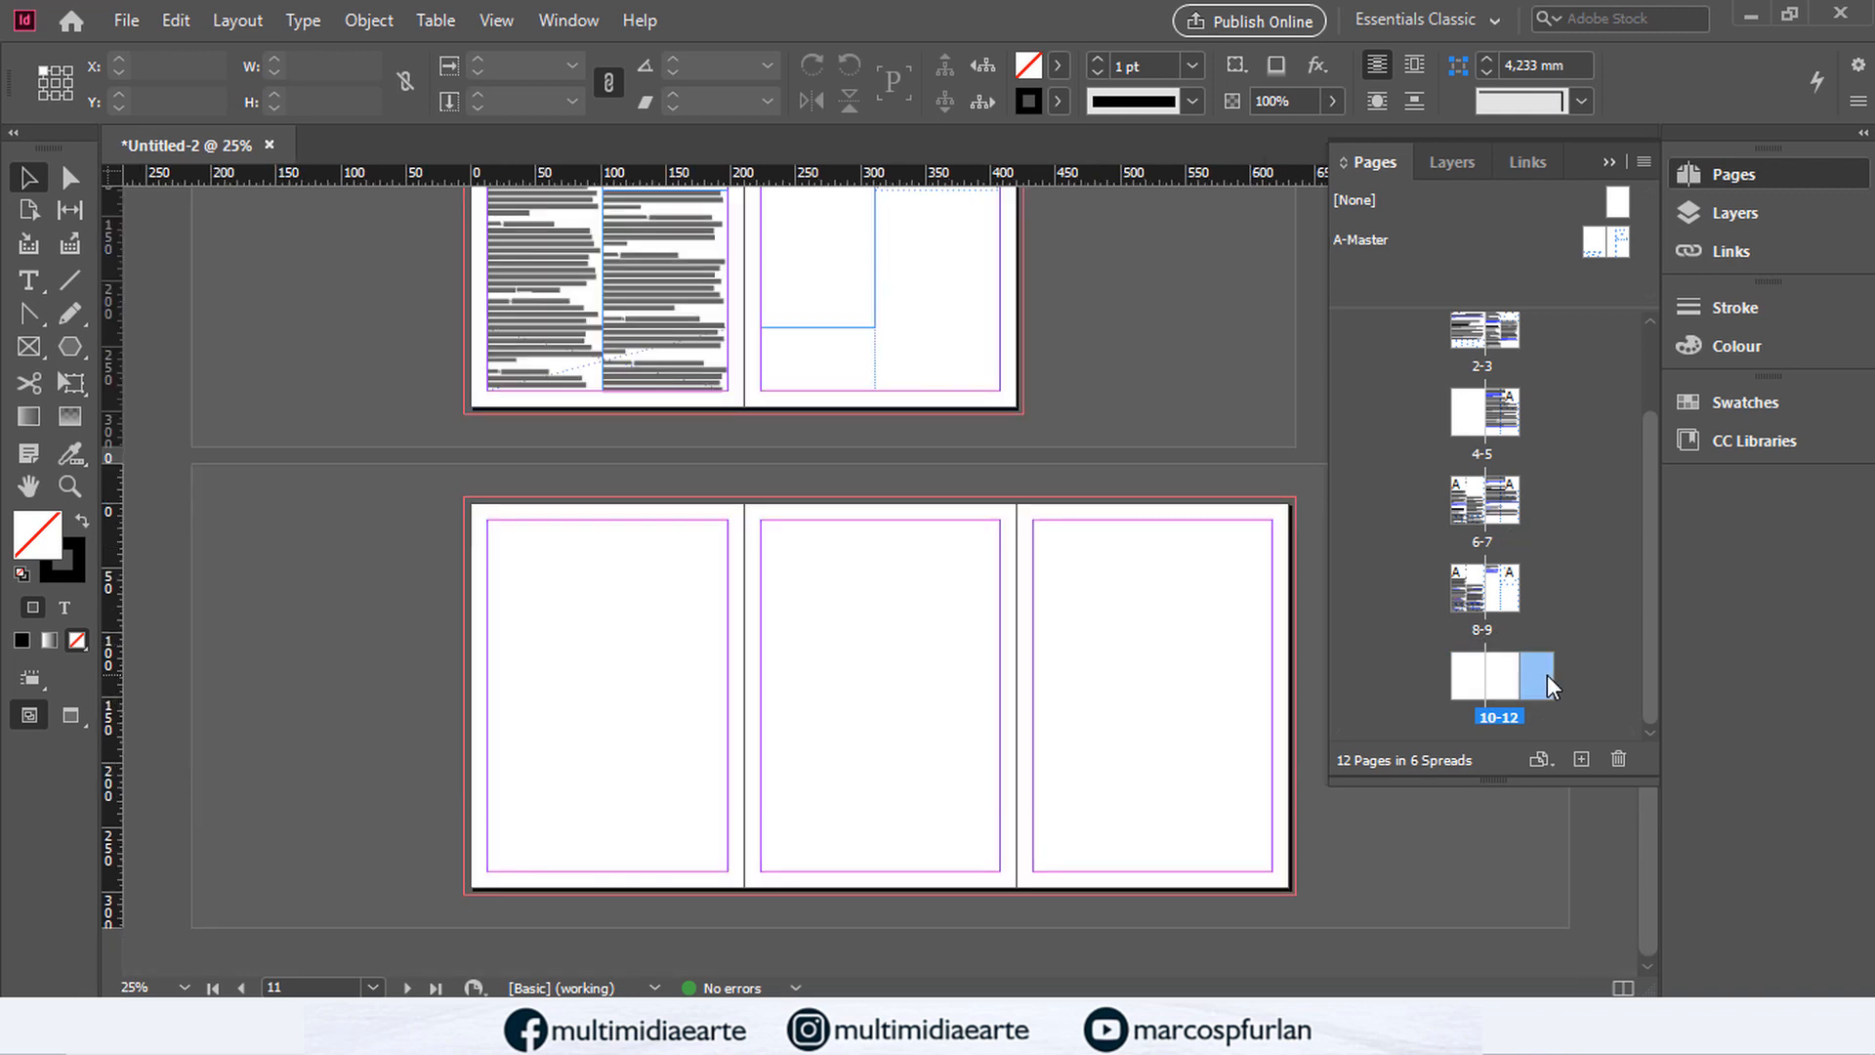
# Step: Add two pages after page 12 and re-enable Allow Document Pages to Shuffle, maintaining the current number of pages on the spreads
pyautogui.click(1580, 760)
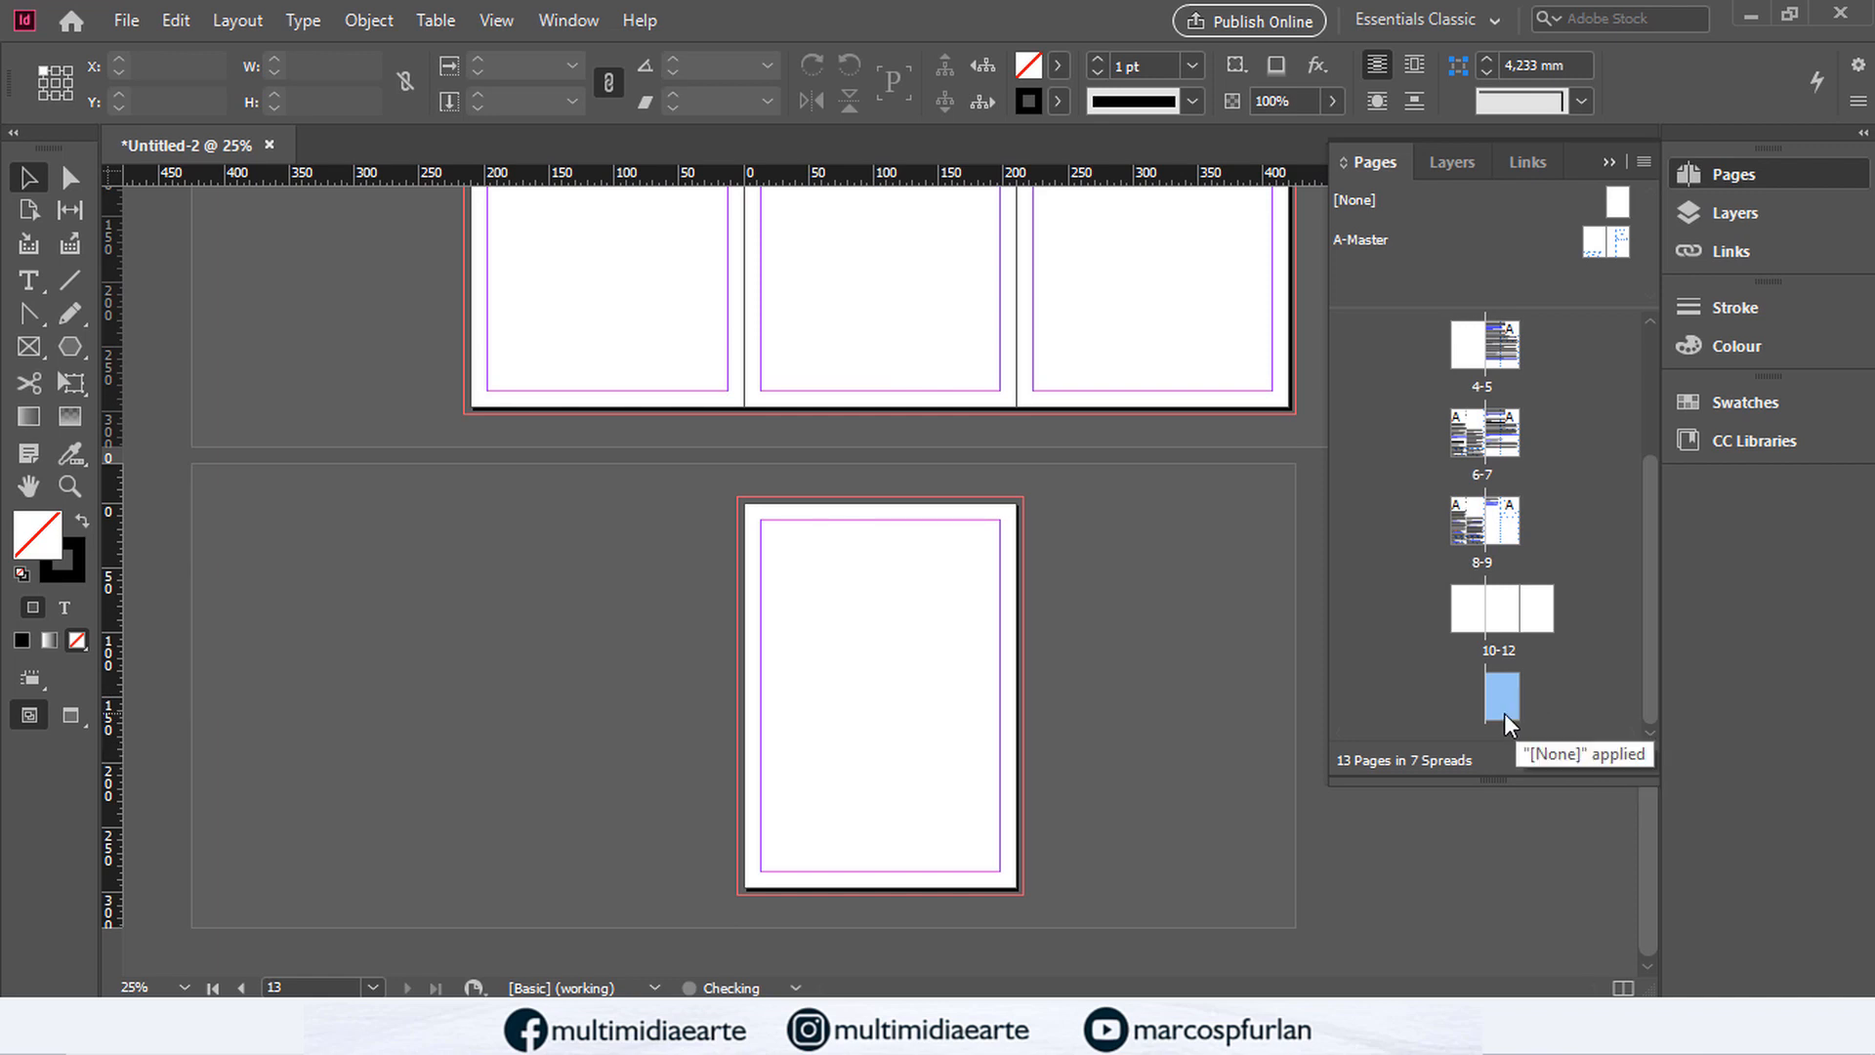
pyautogui.click(1580, 760)
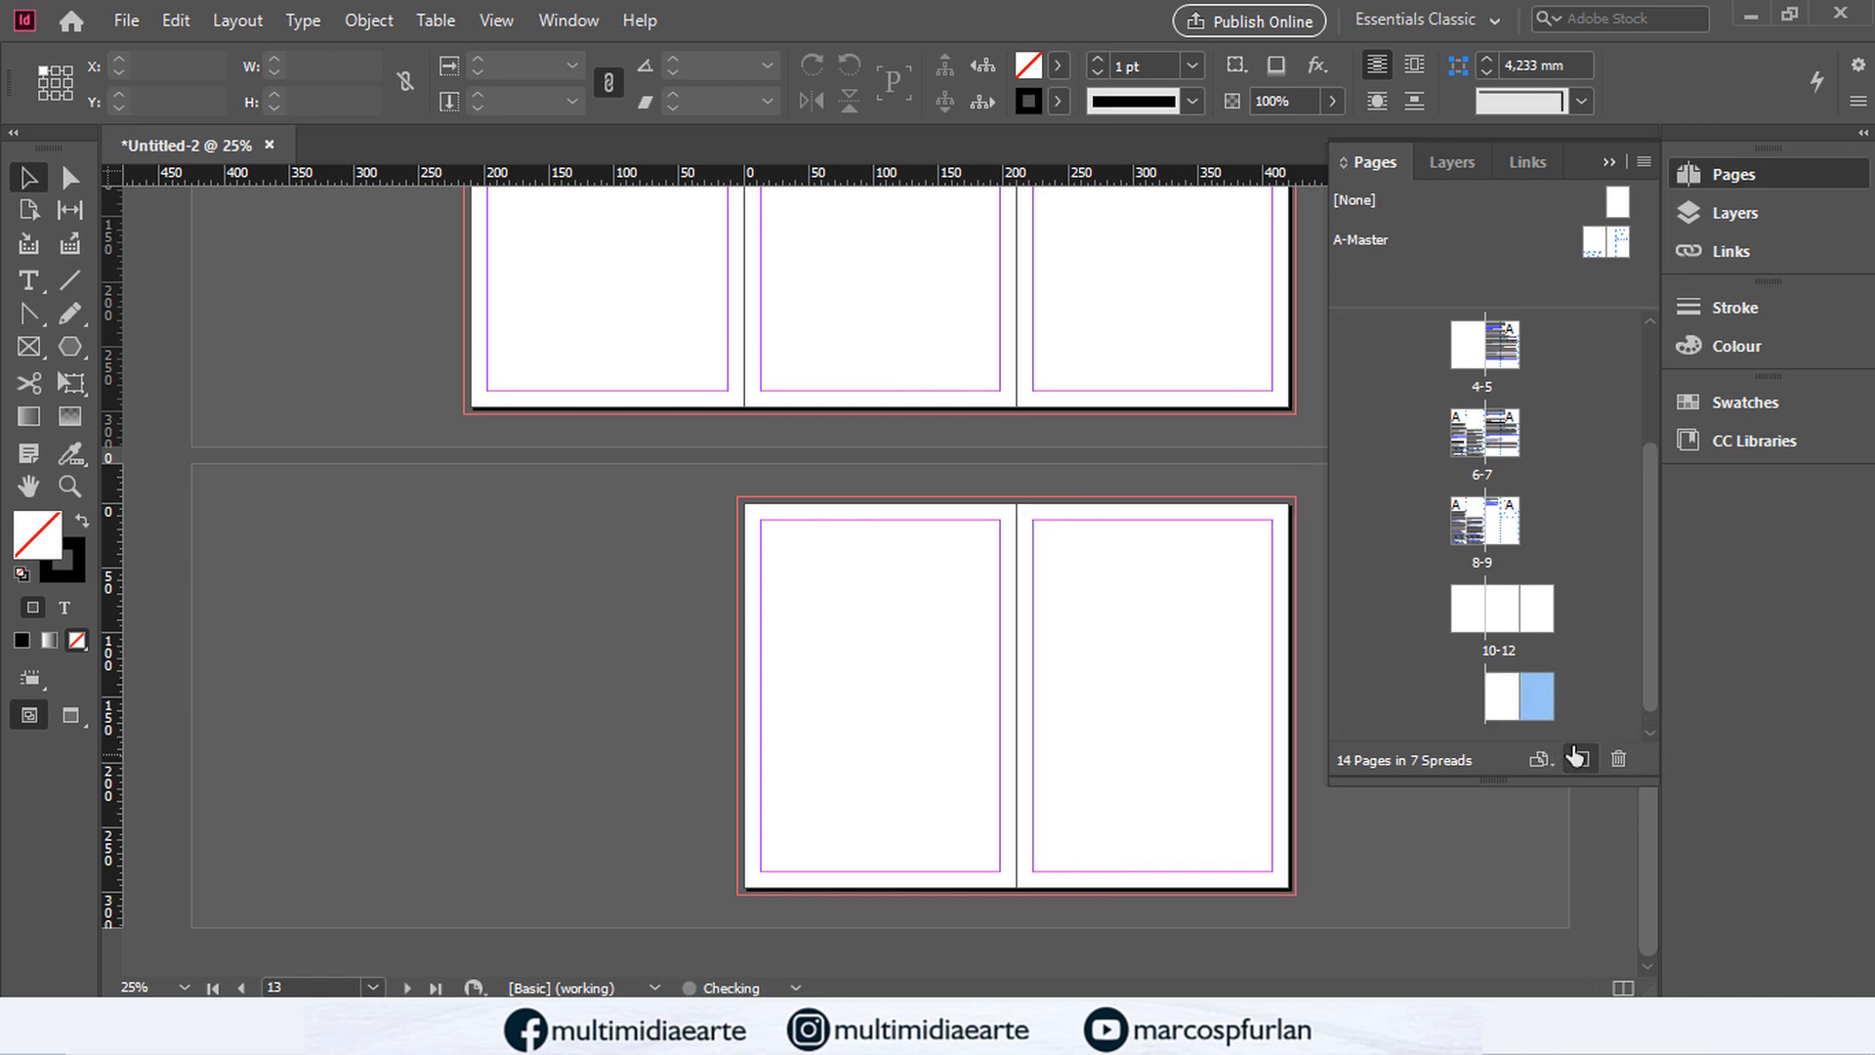
pyautogui.rightClick(1510, 703)
pyautogui.click(1487, 545)
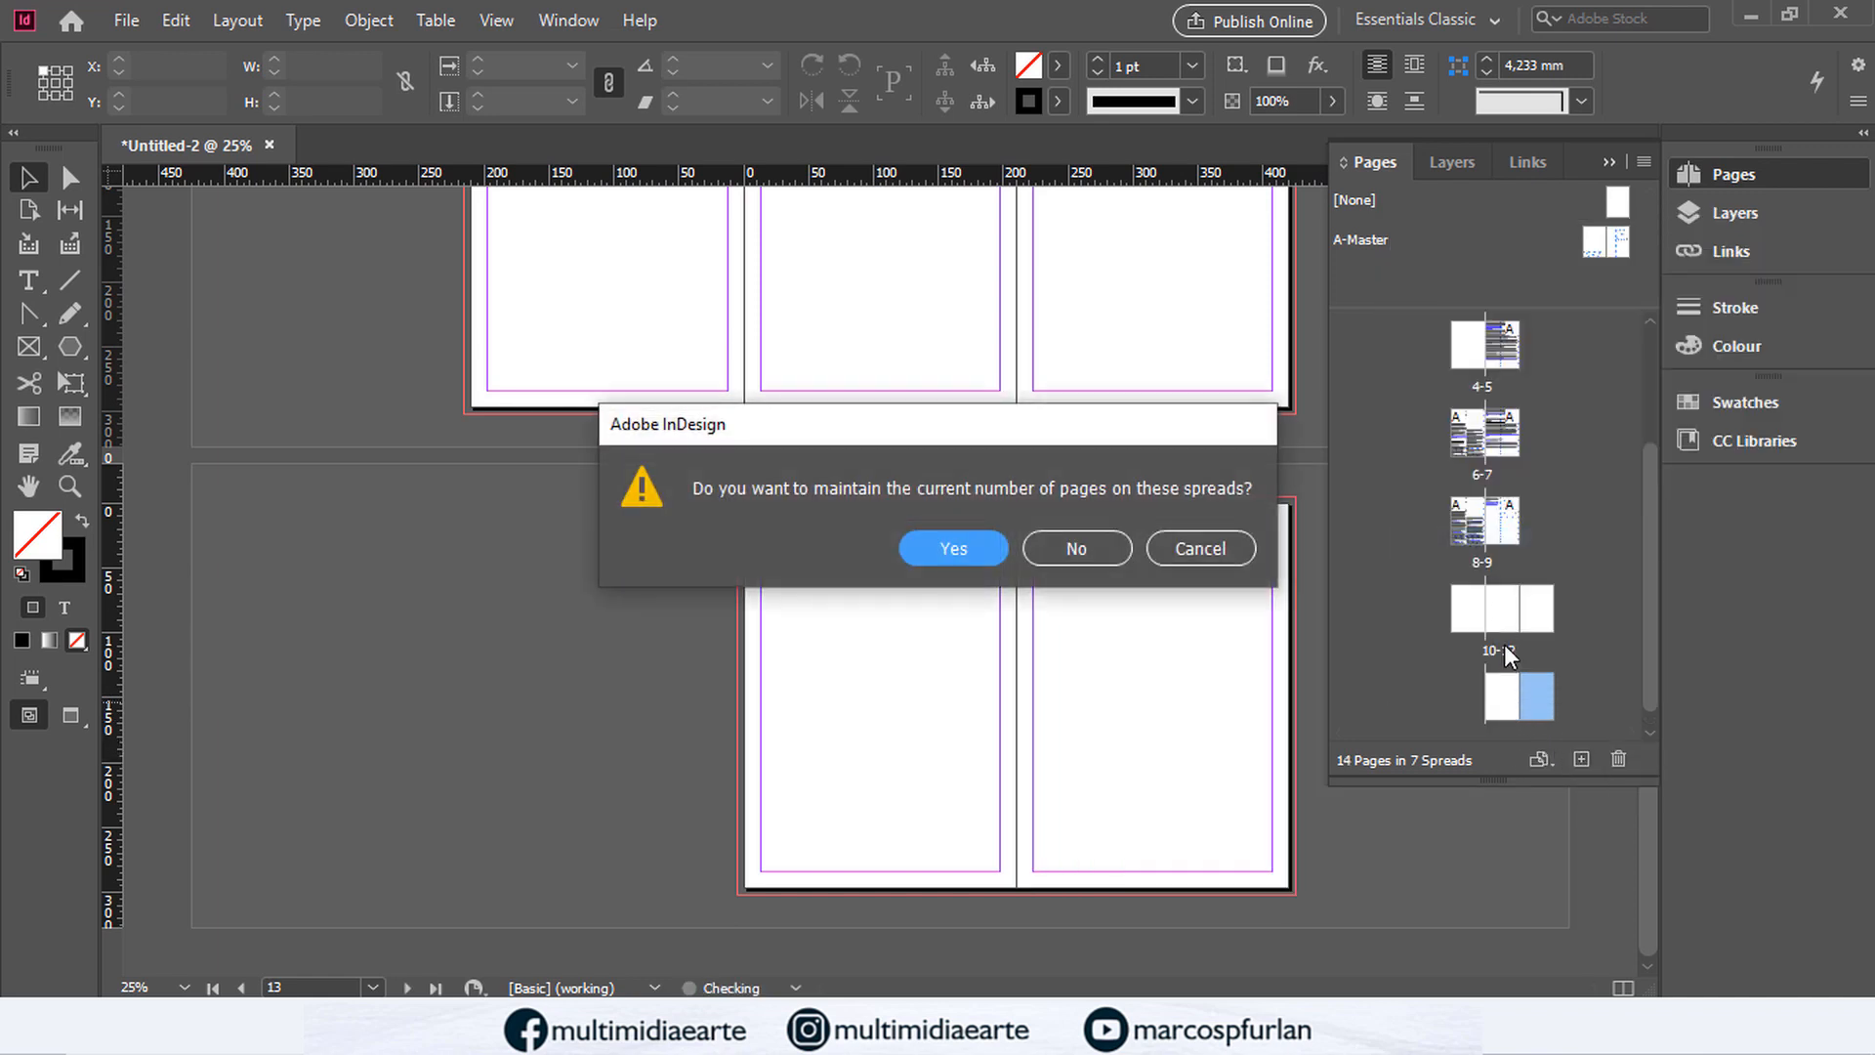
pyautogui.click(971, 547)
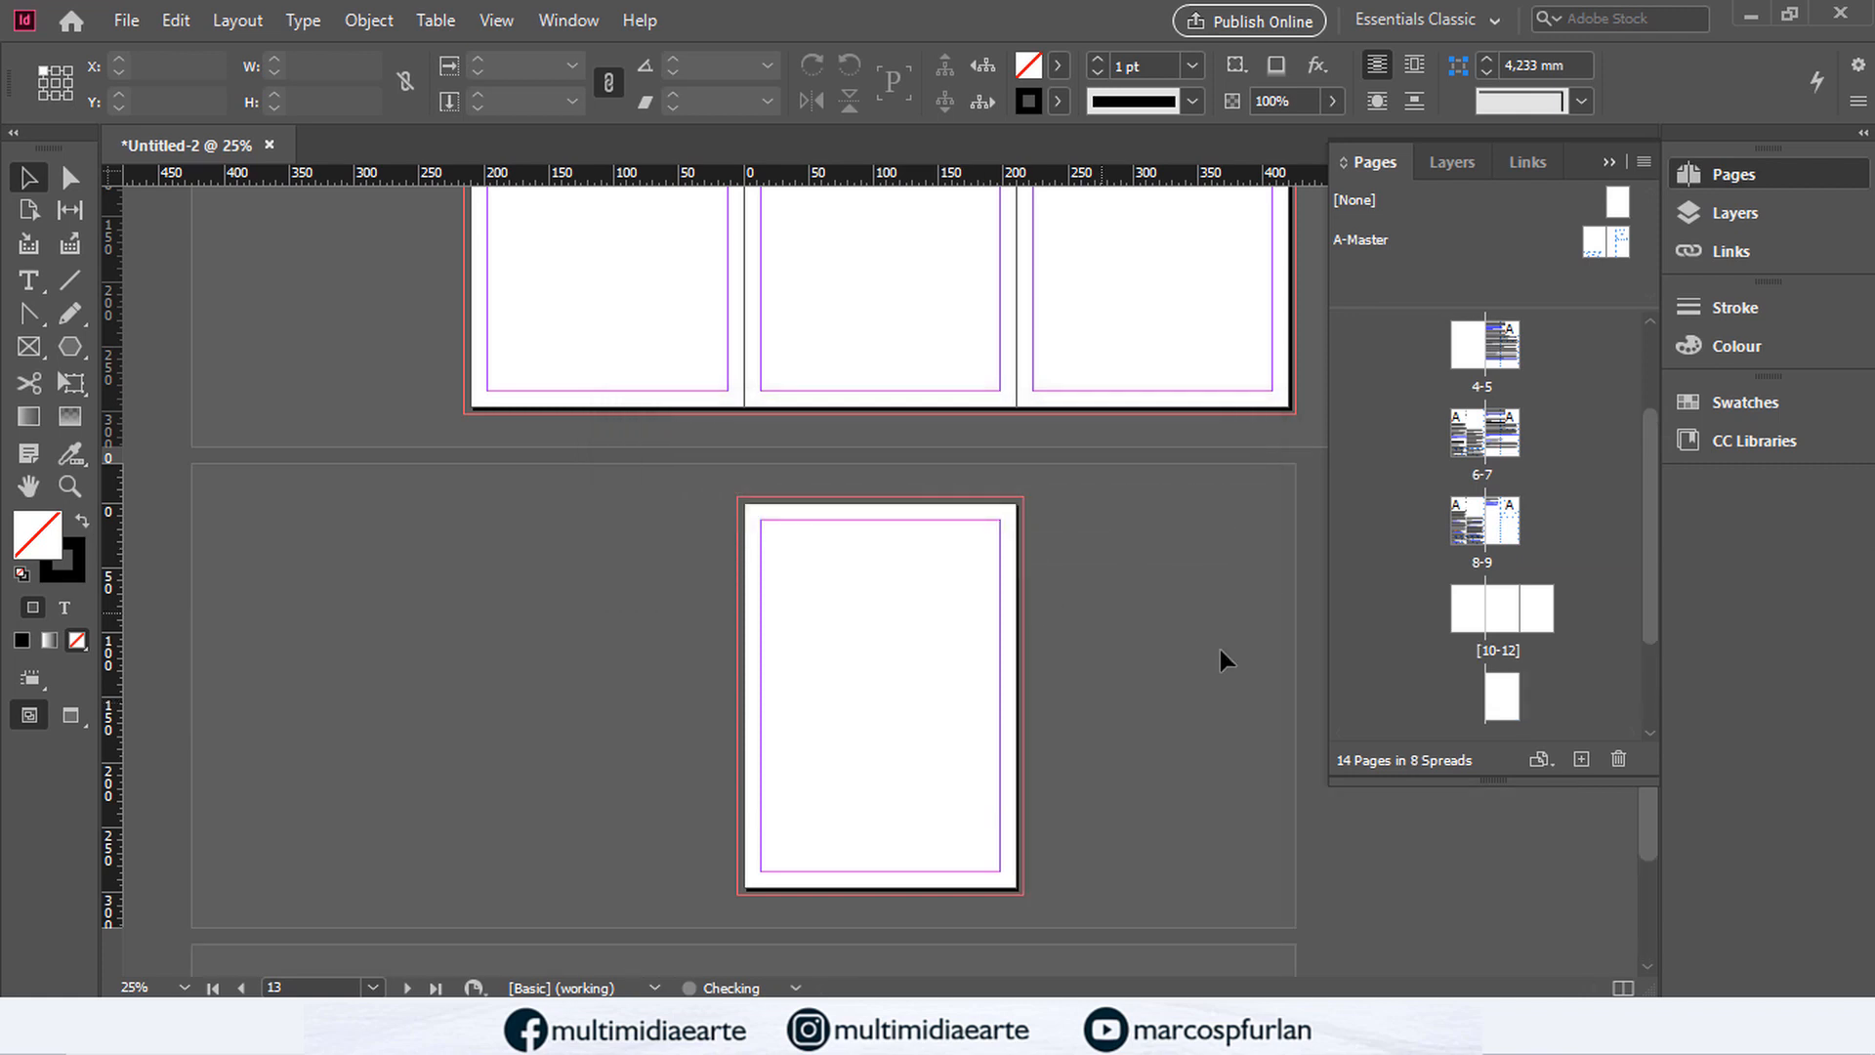
pyautogui.rightClick(1504, 710)
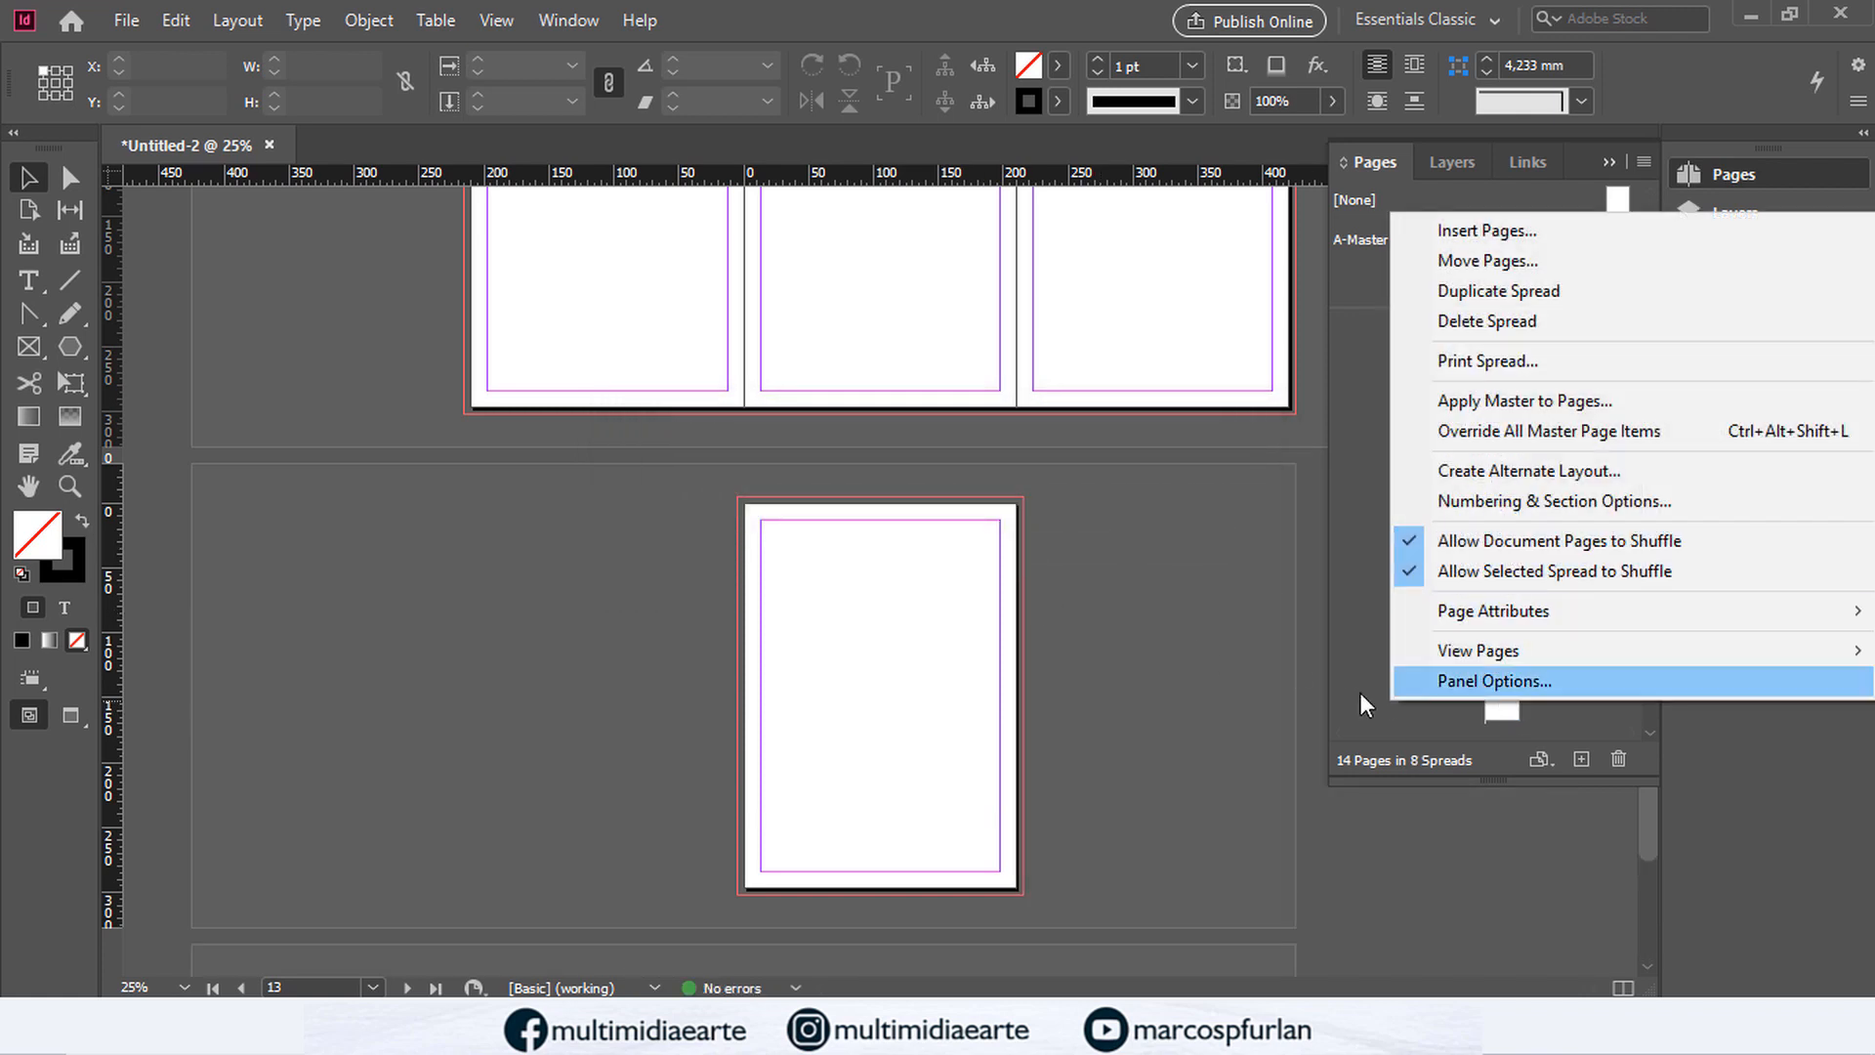
pyautogui.click(1022, 648)
# Step: Turn off Allow Document Pages to Shuffle and attach page 14 beside page 13 in one spread
pyautogui.scroll(8, 1125, 571)
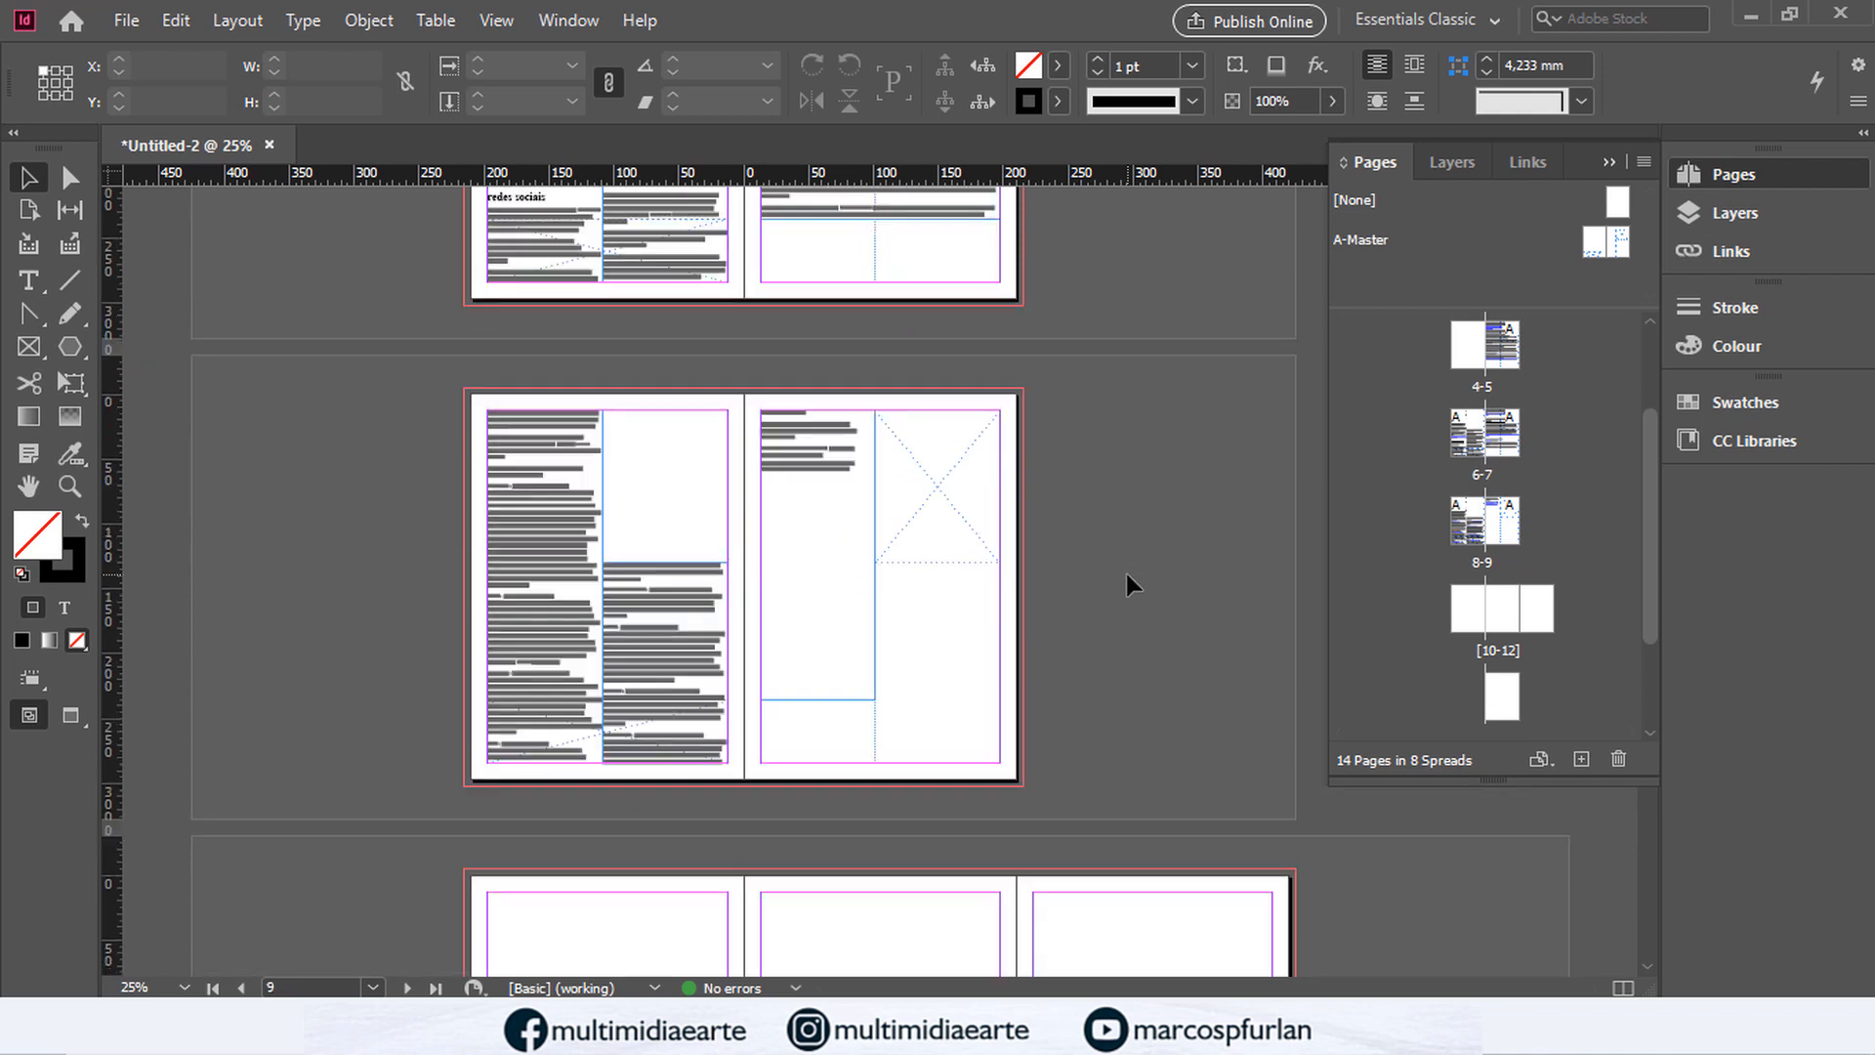
pyautogui.scroll(-6, 1125, 571)
pyautogui.click(1146, 435)
pyautogui.click(961, 789)
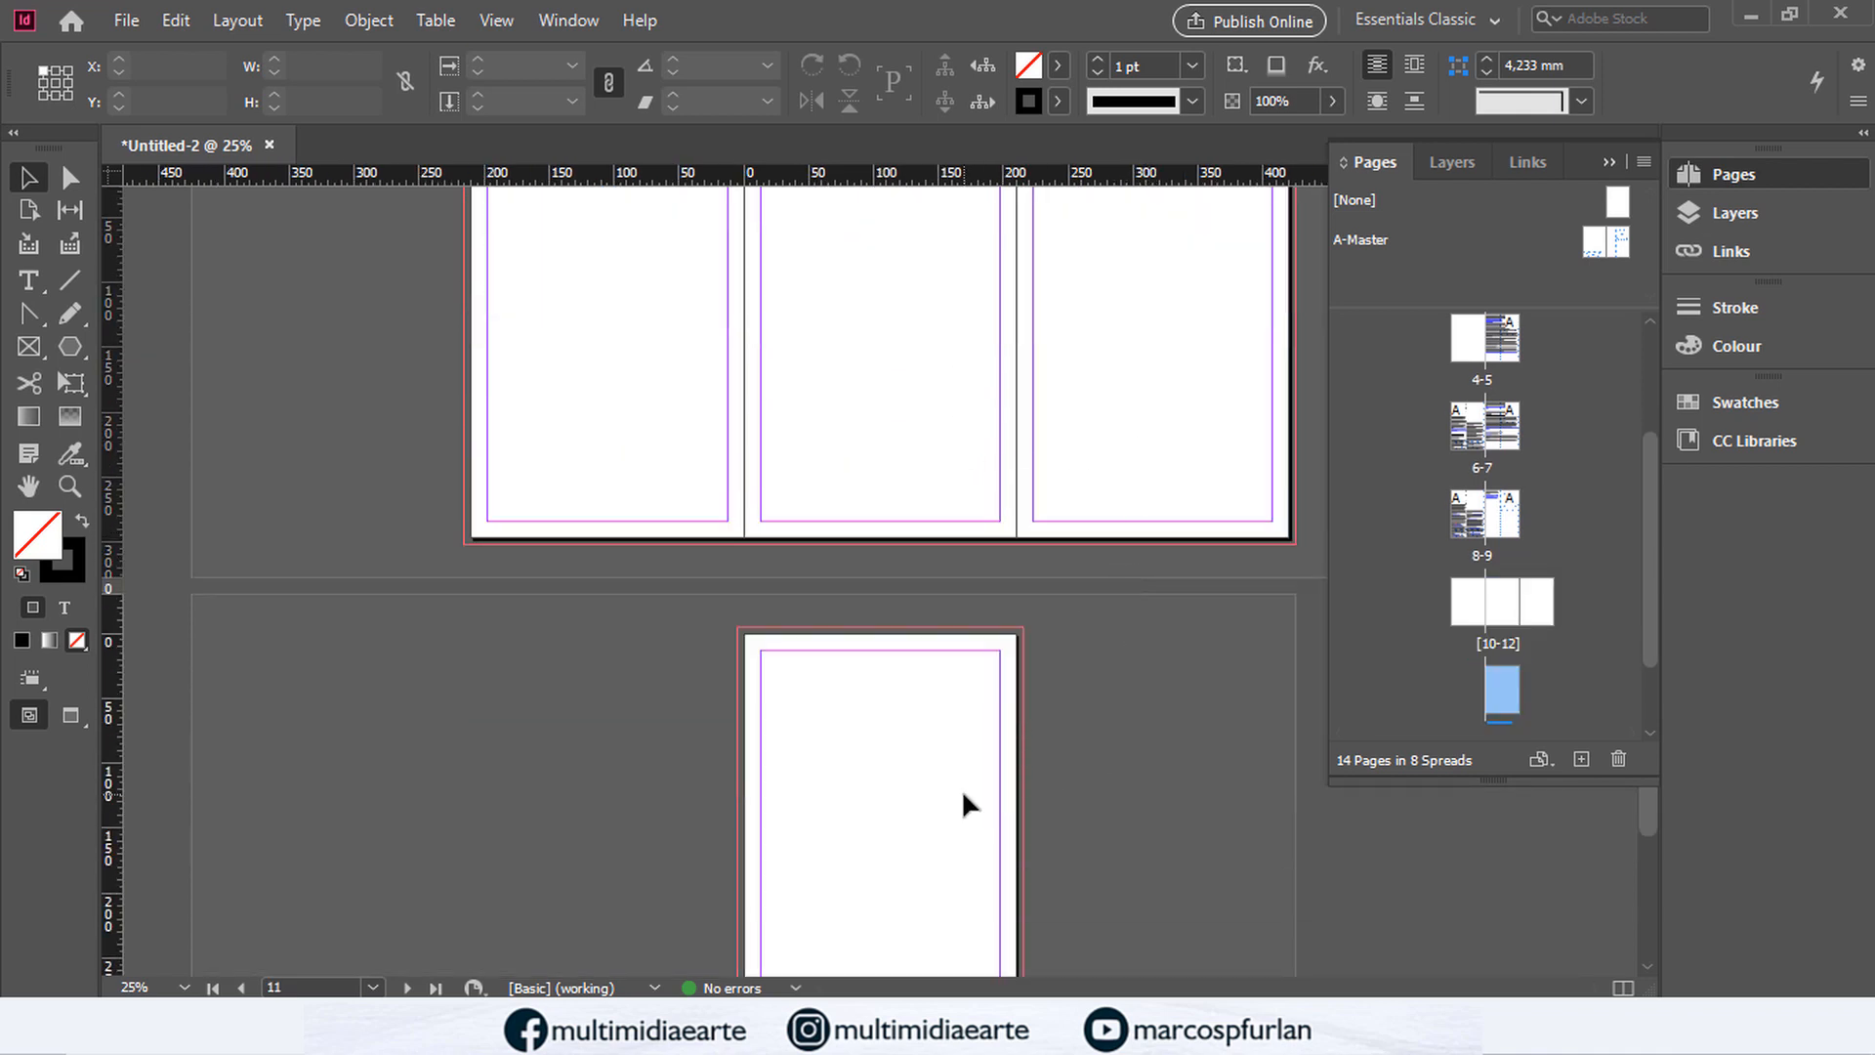
pyautogui.scroll(-4, 1040, 711)
pyautogui.scroll(-2, 1445, 674)
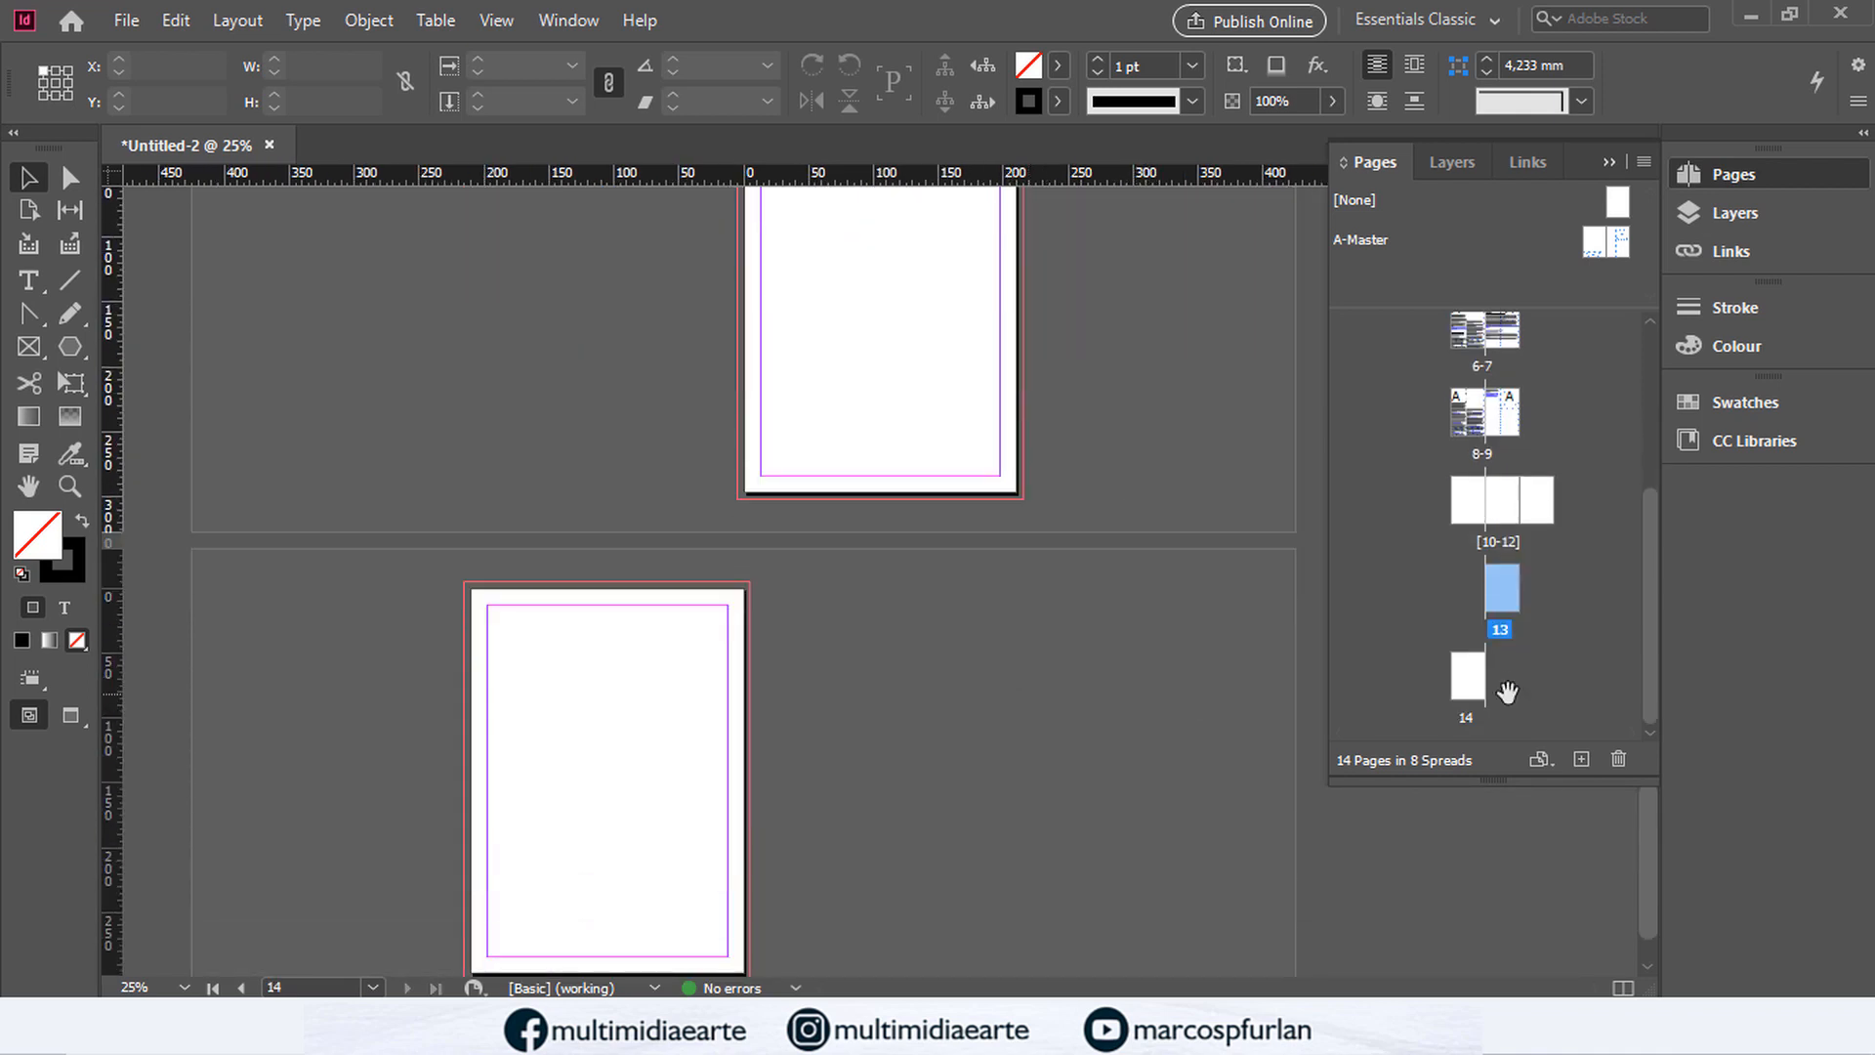
pyautogui.moveTo(1462, 683); pyautogui.dragTo(1481, 604)
pyautogui.rightClick(1510, 589)
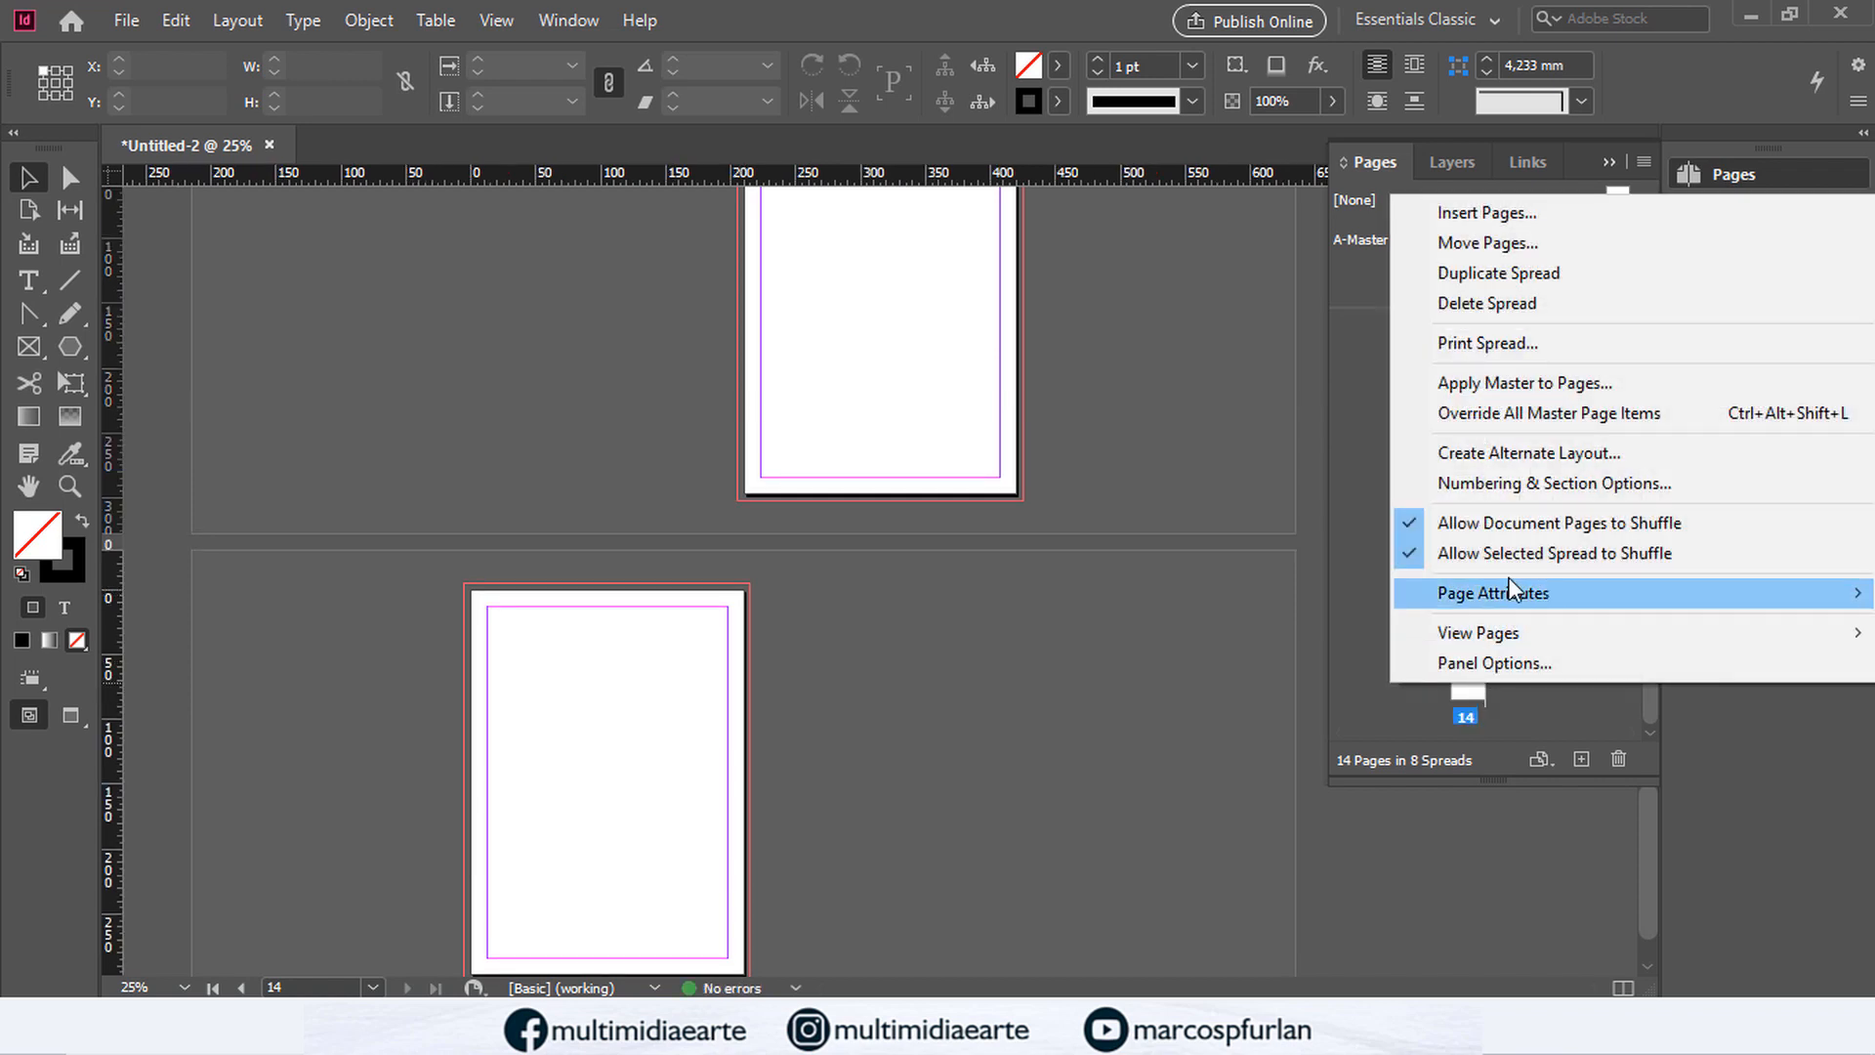
pyautogui.click(1520, 528)
pyautogui.moveTo(1468, 677); pyautogui.dragTo(1522, 589)
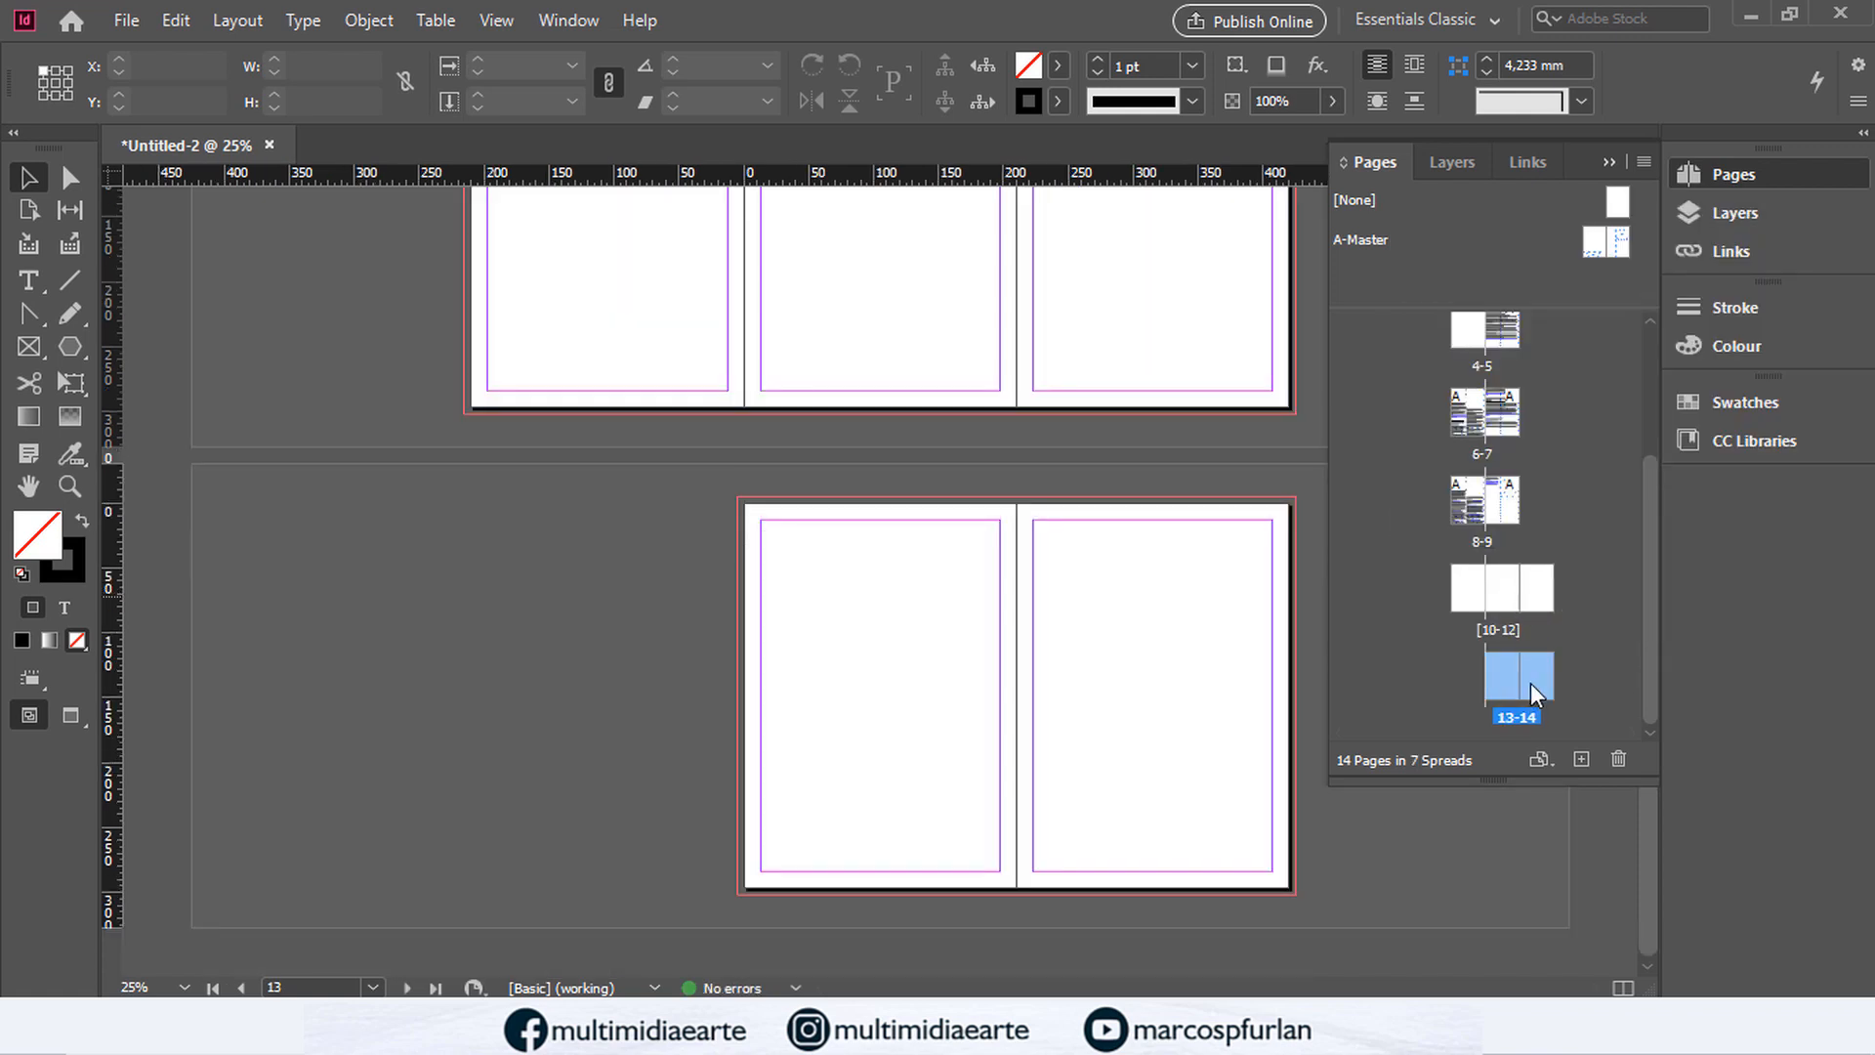
# Step: Add a page after page 14 and re-enable Allow Document Pages to Shuffle, maintaining the current number of pages on the spreads
pyautogui.click(1582, 760)
pyautogui.rightClick(1505, 614)
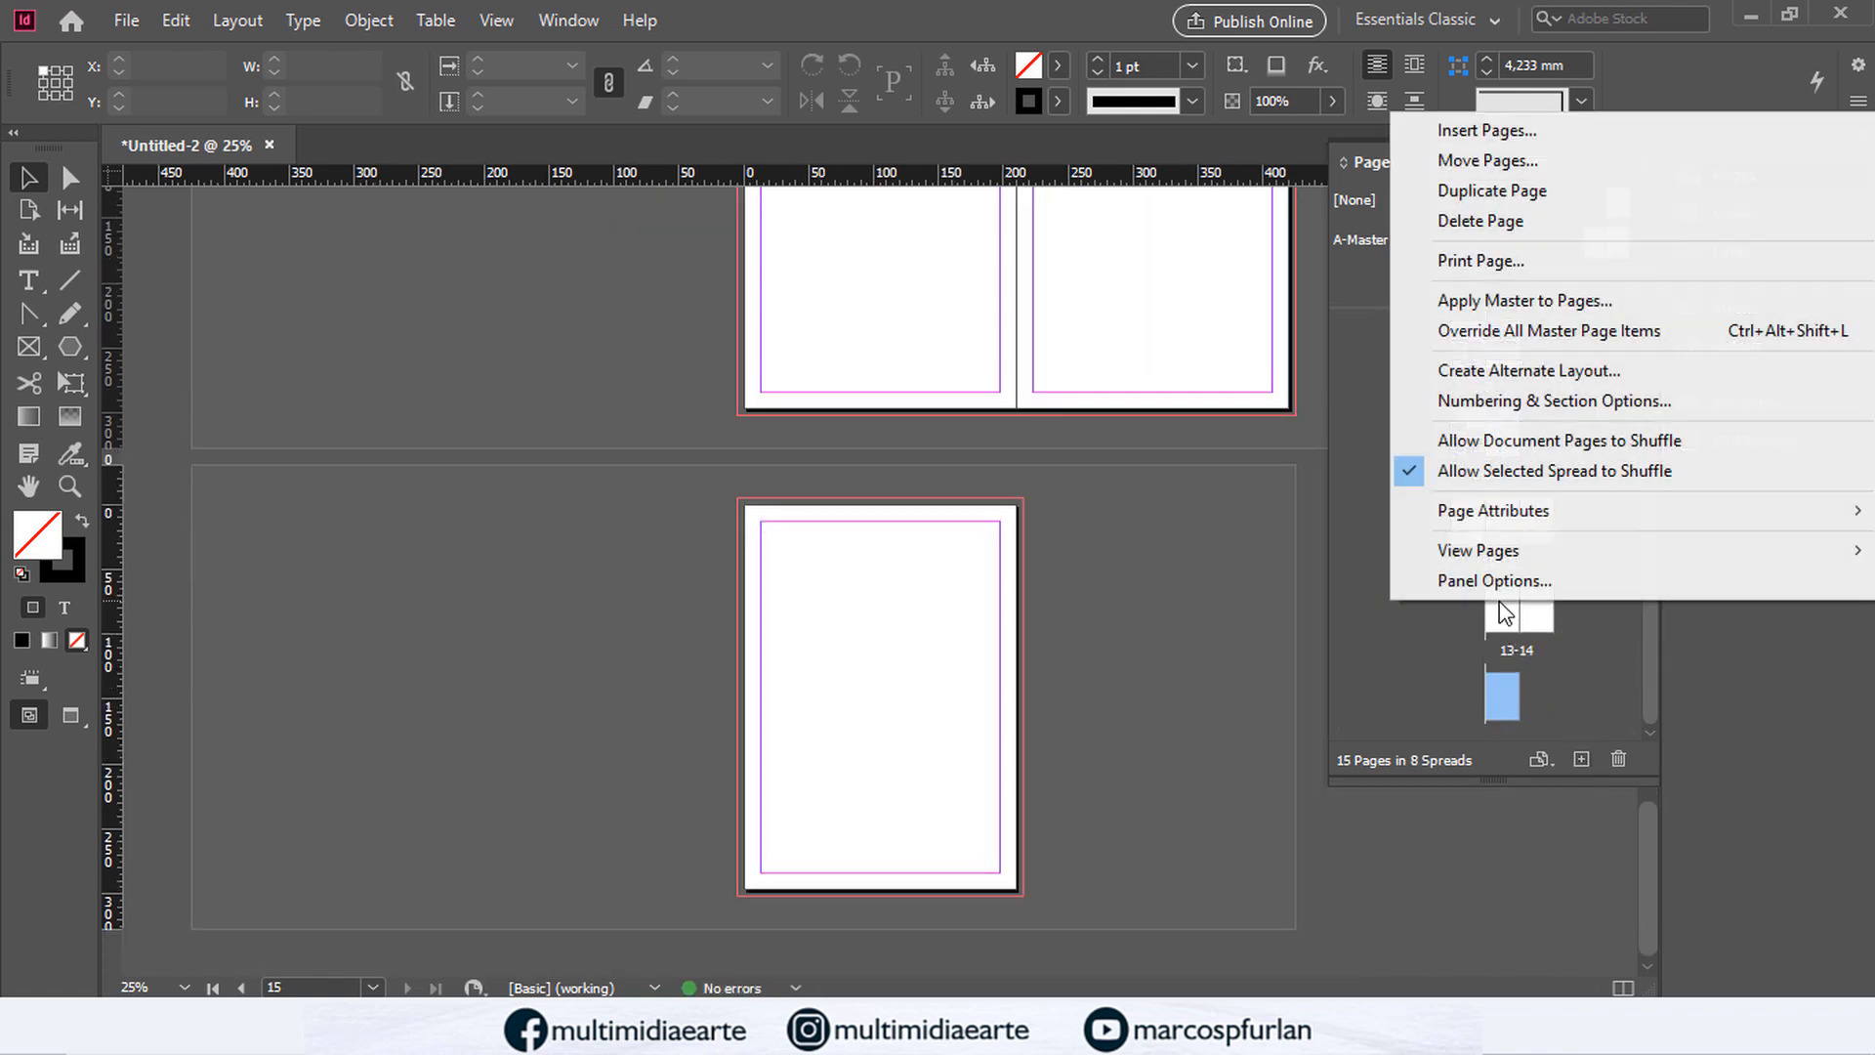
pyautogui.click(1520, 441)
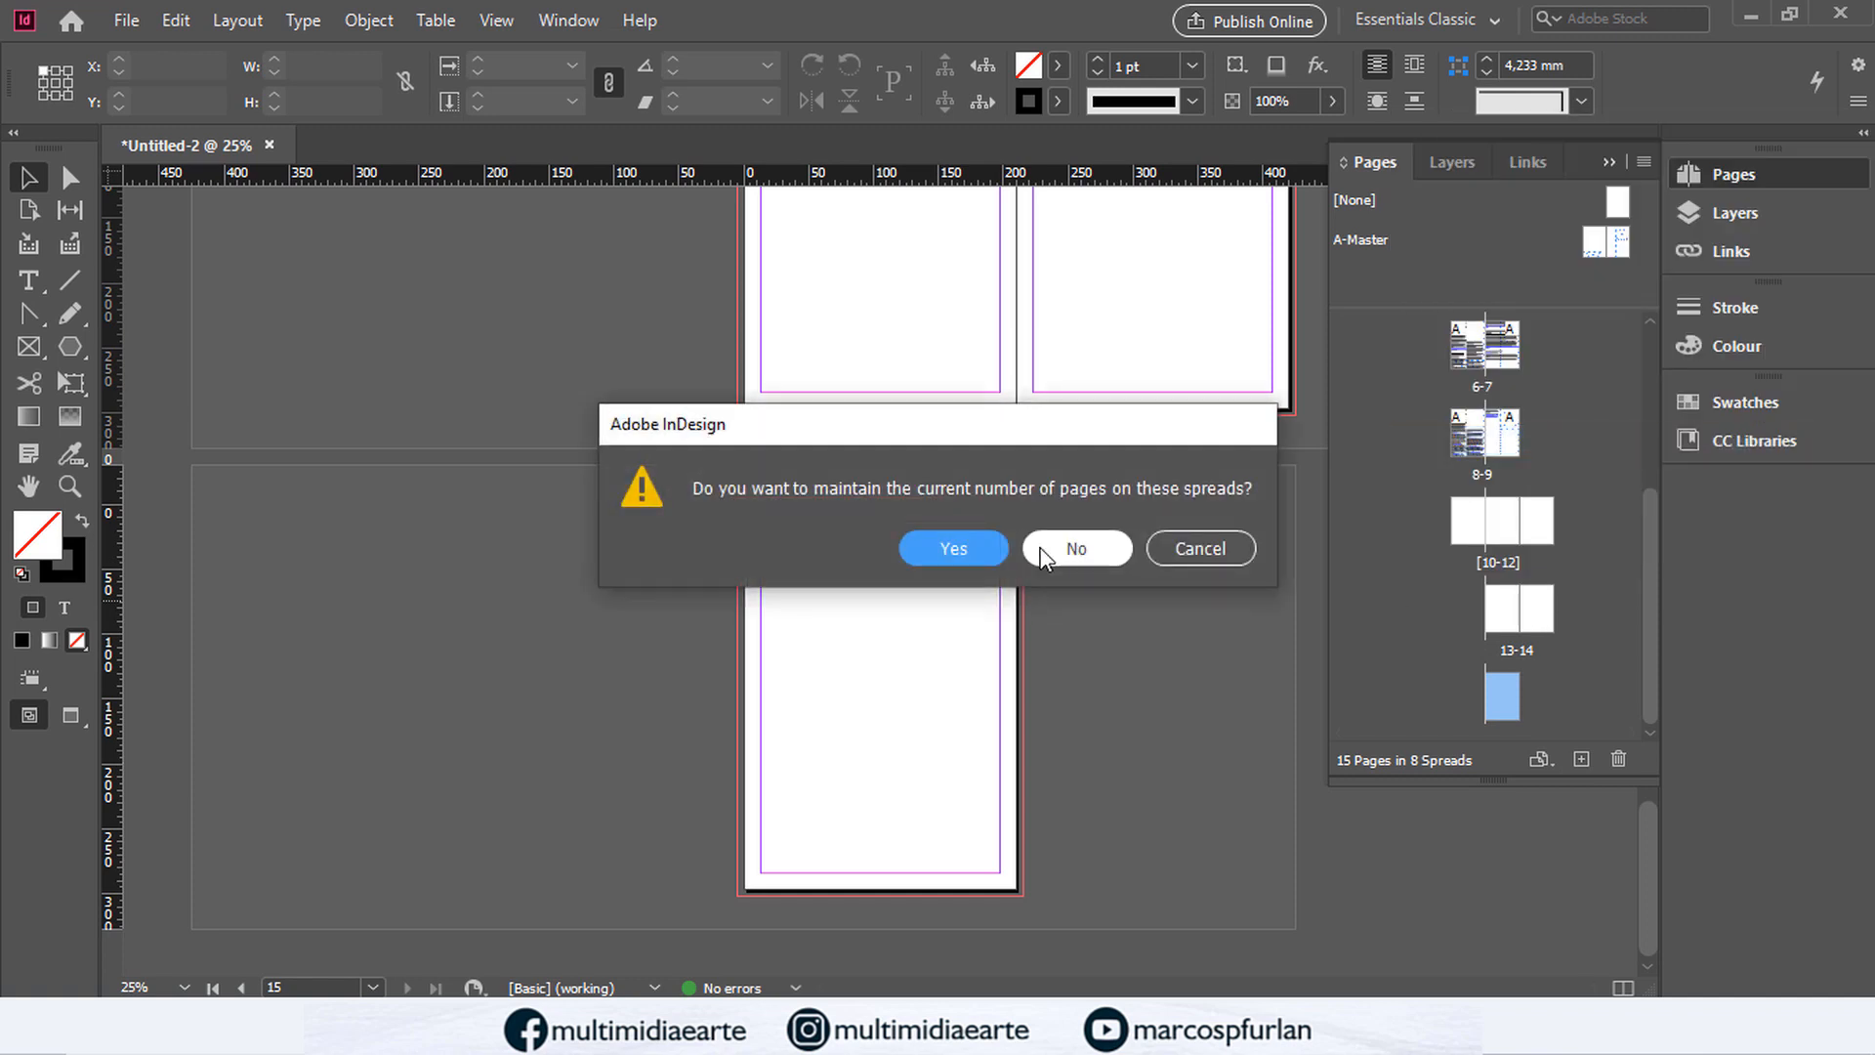
pyautogui.click(962, 547)
# Step: Turn on Allow Selected Spread to Shuffle for spread 13-14
pyautogui.click(1534, 619)
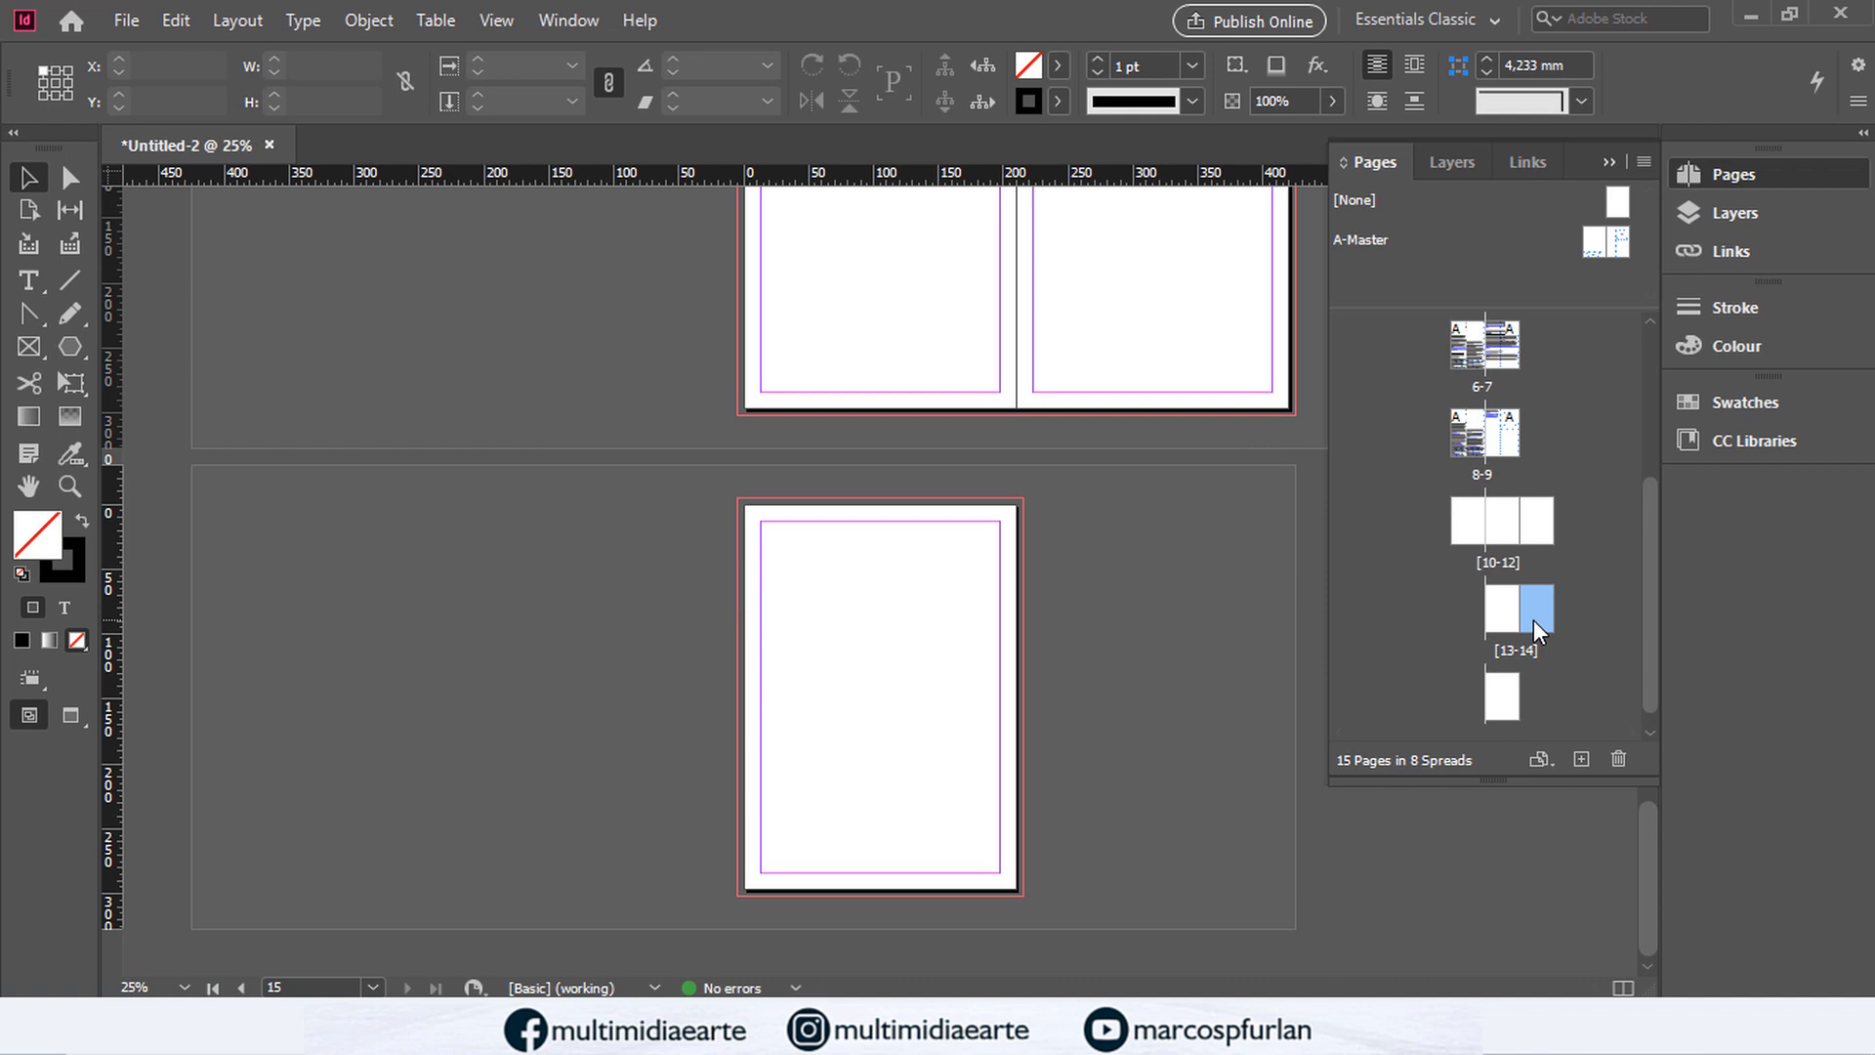
pyautogui.rightClick(1534, 619)
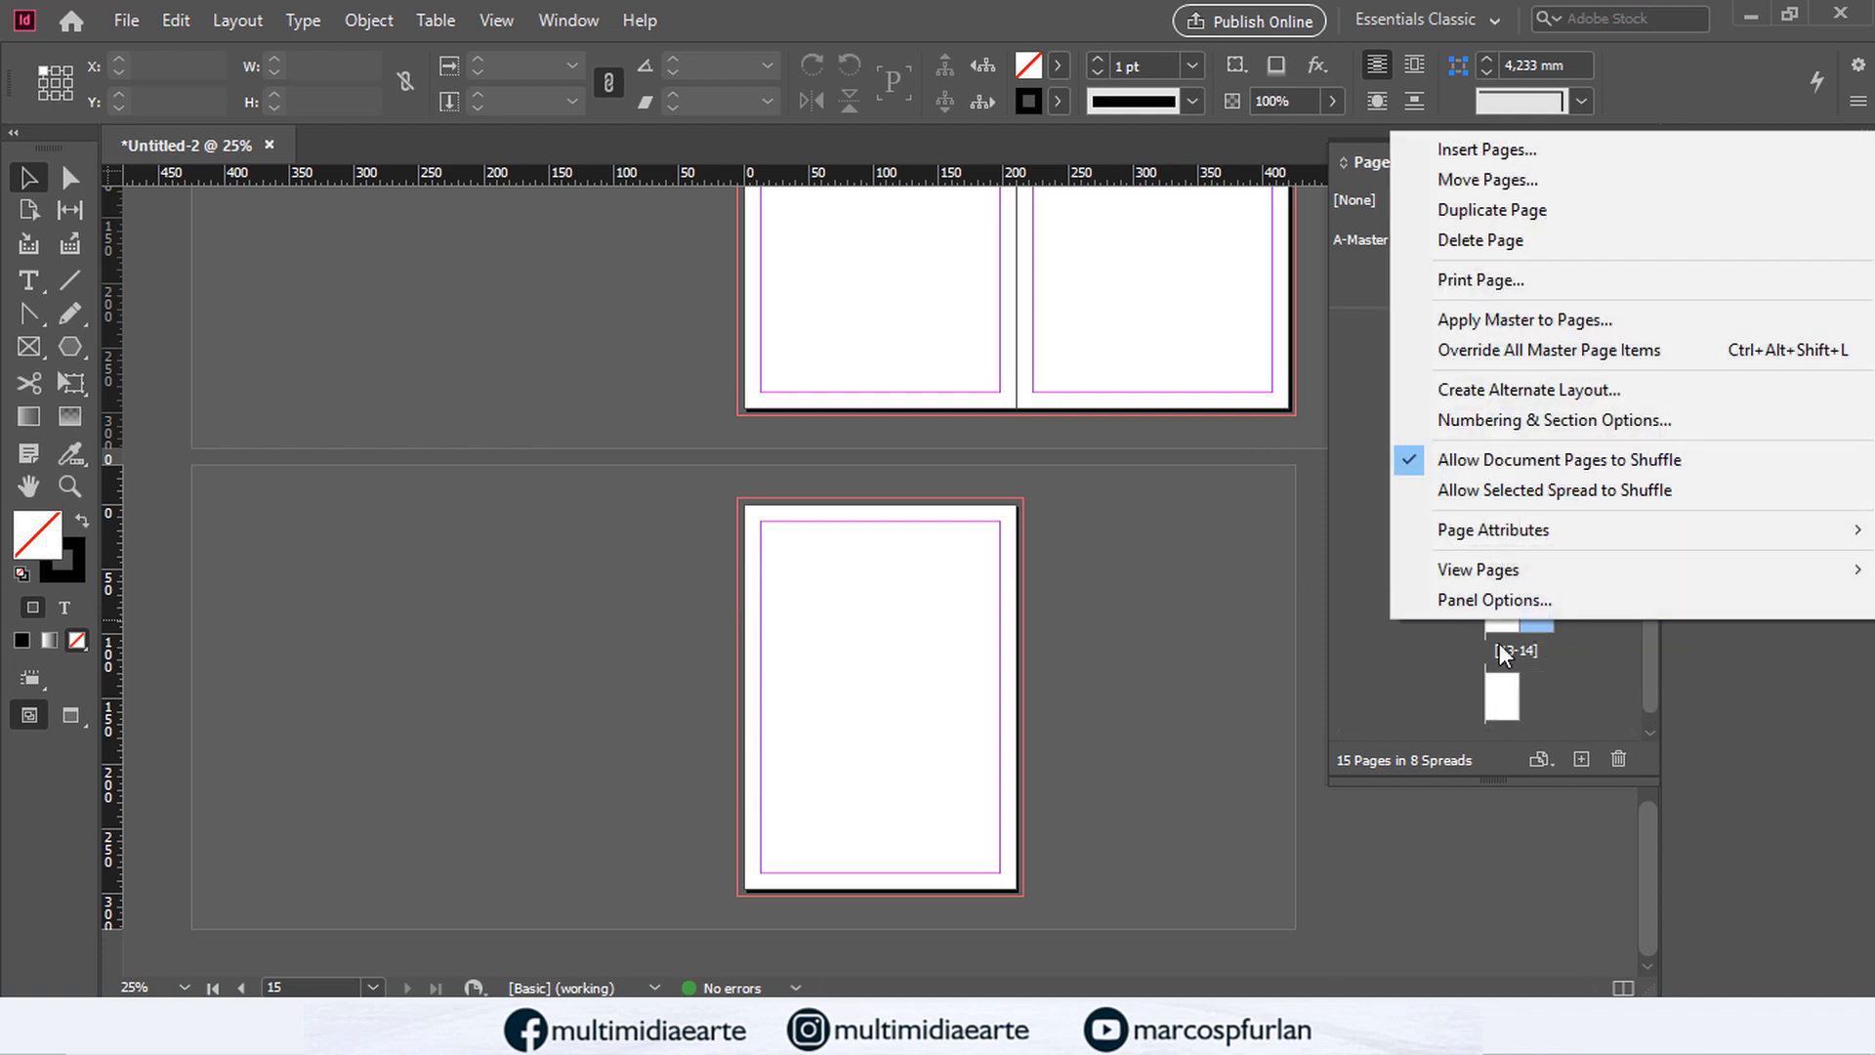
pyautogui.click(1508, 488)
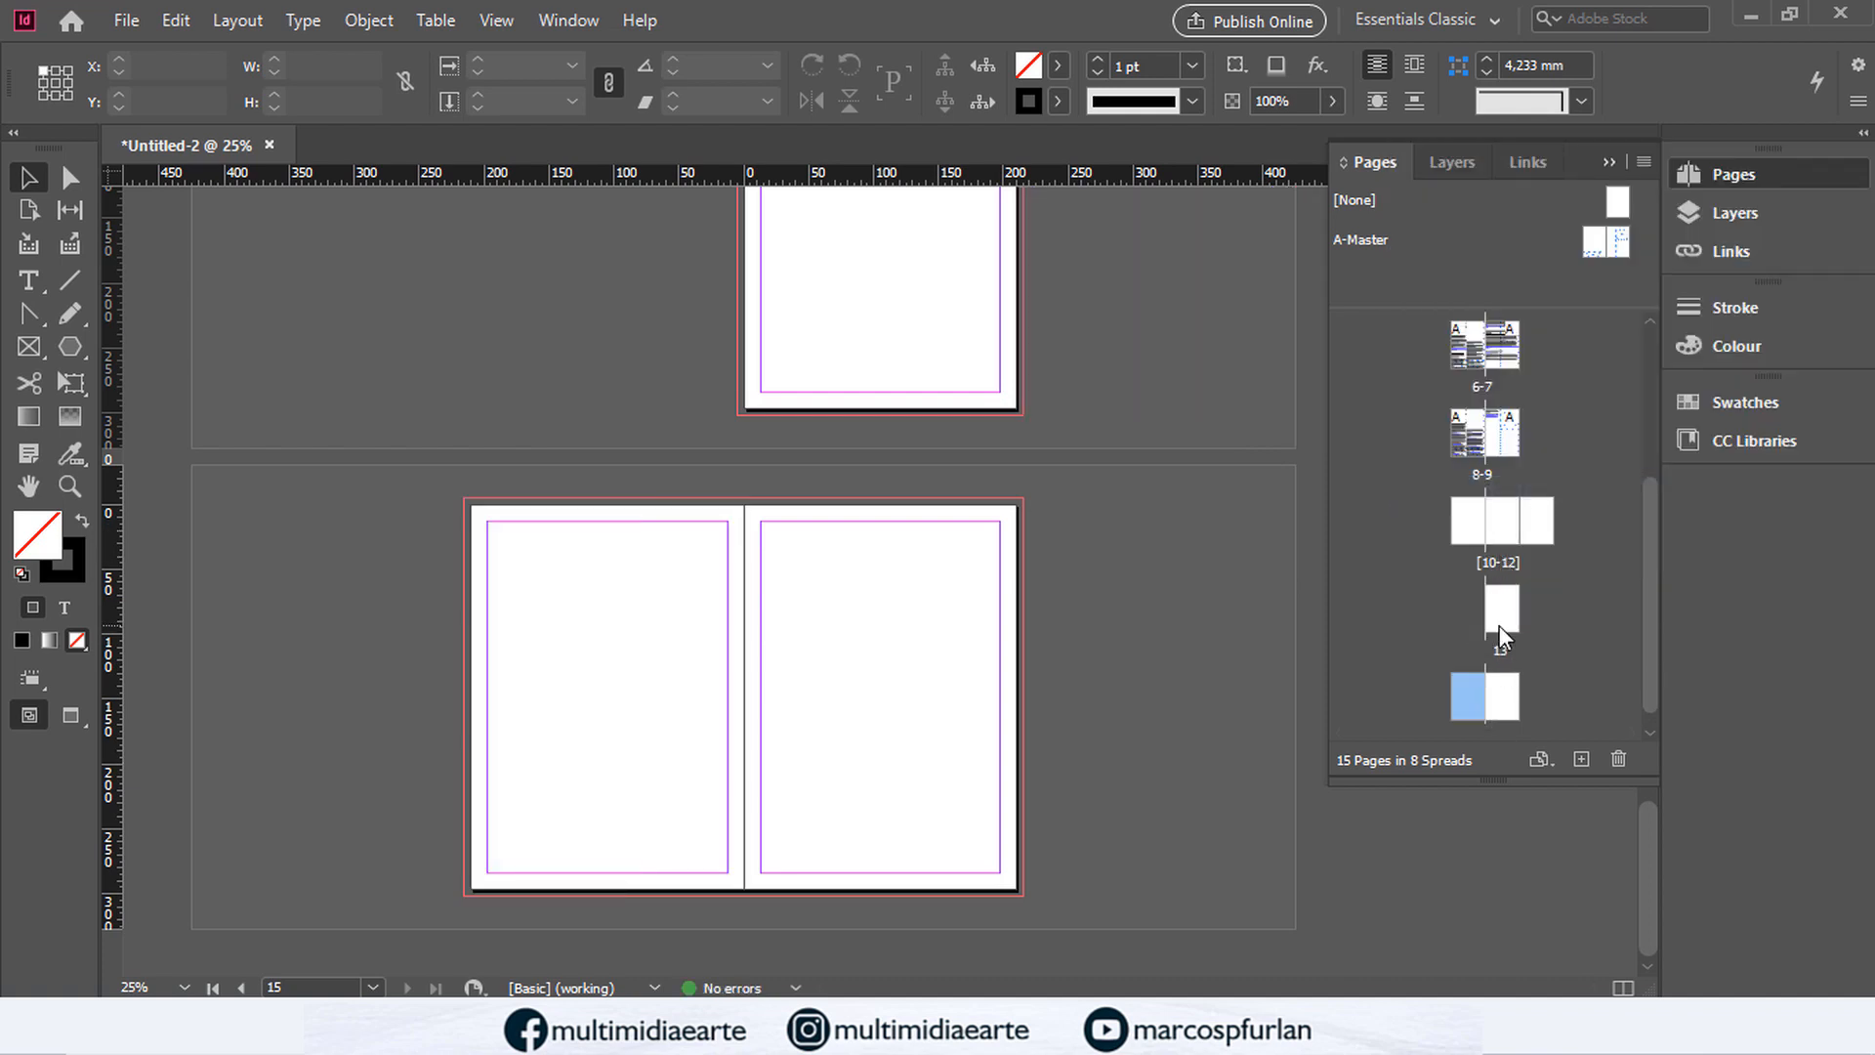
# Step: Turn off Allow Selected Spread to Shuffle for spread 14-15 and try to move page 14 beside page 13
pyautogui.rightClick(1473, 706)
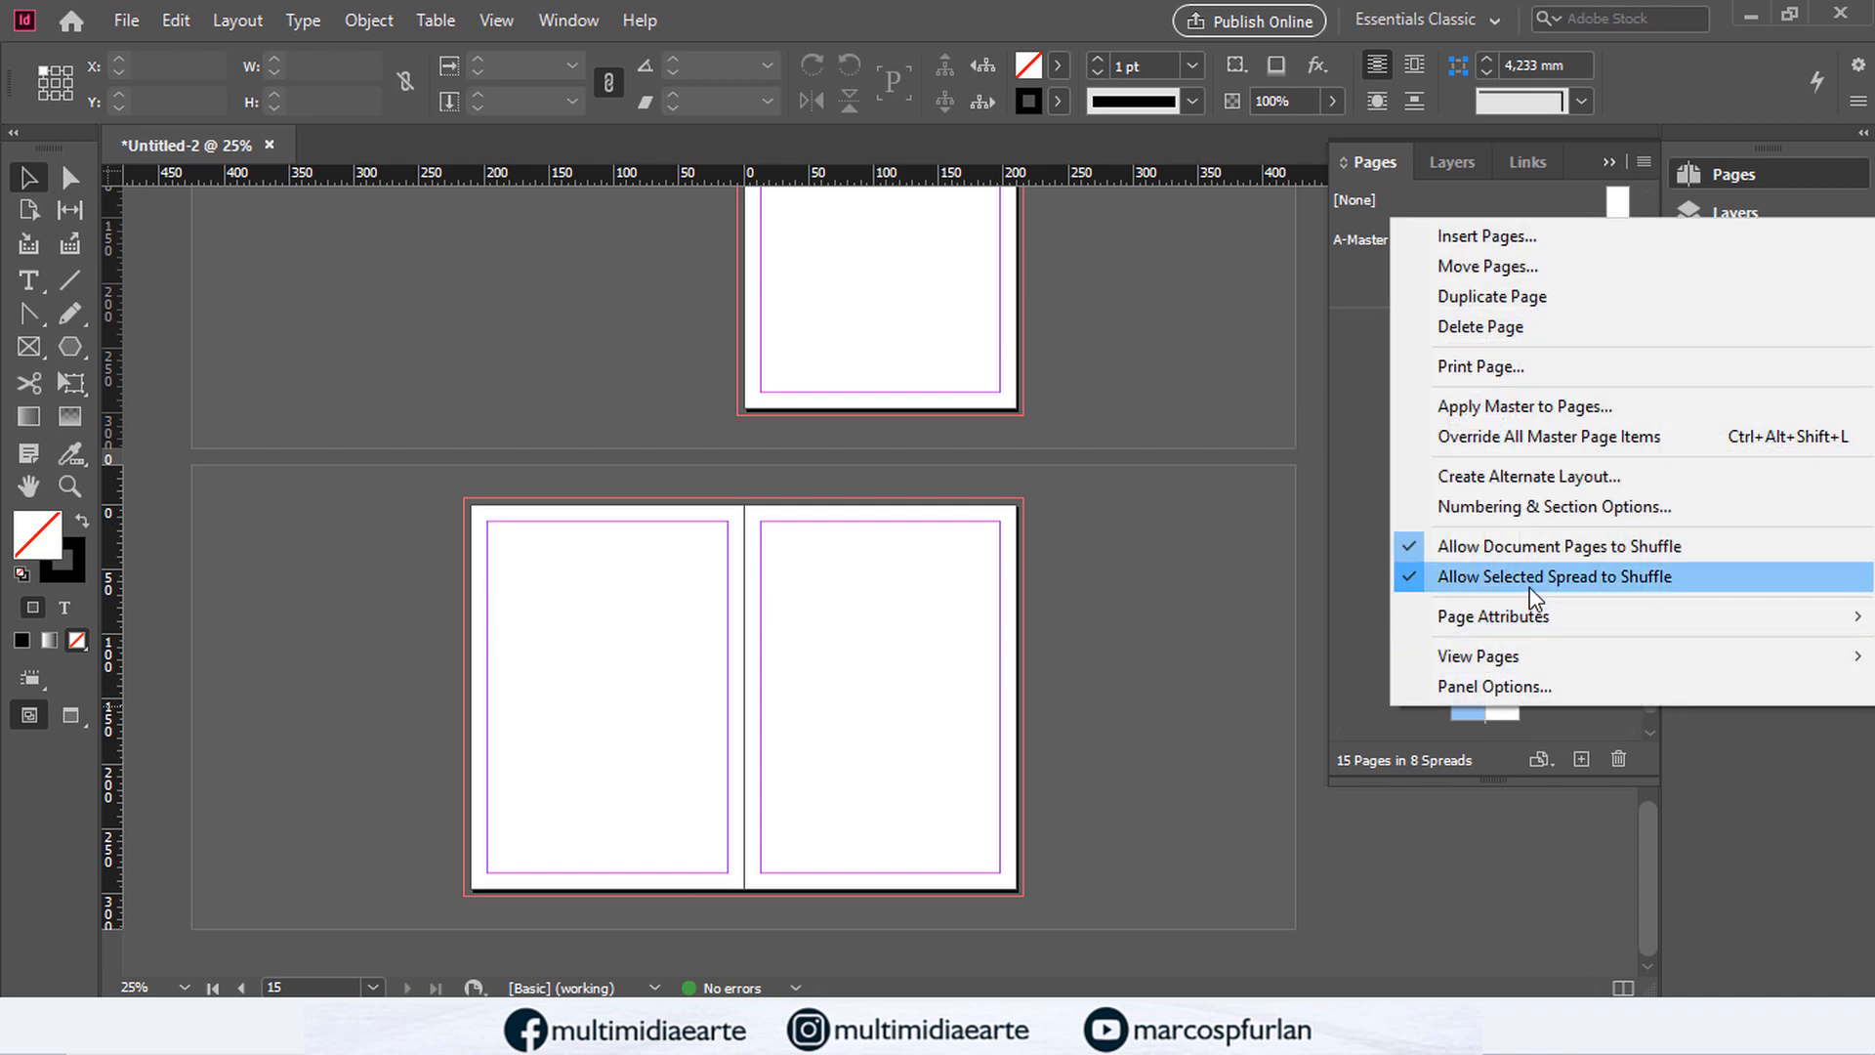
pyautogui.click(1533, 576)
pyautogui.moveTo(1473, 704); pyautogui.dragTo(1516, 613)
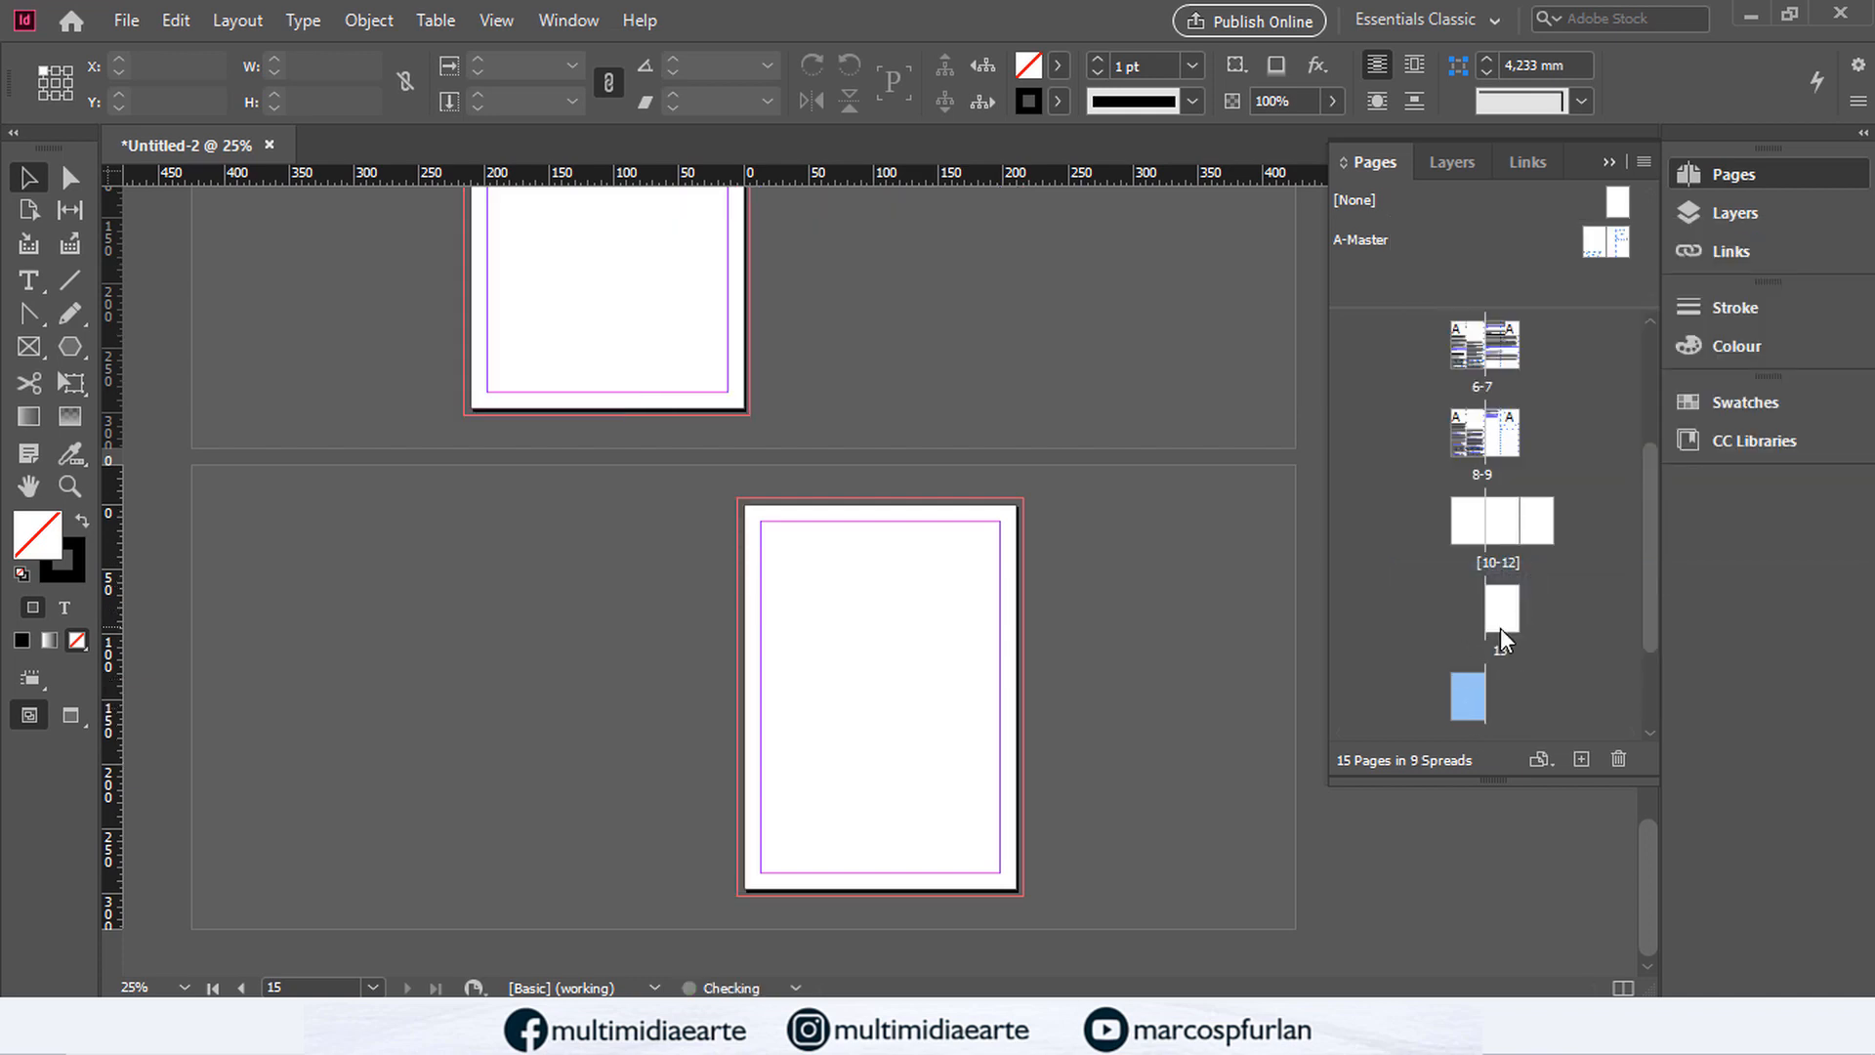
# Step: Try to move page 13 into the 10-12 spread, and delete page 13
pyautogui.scroll(-2, 1508, 590)
pyautogui.moveTo(1526, 674); pyautogui.dragTo(1496, 518)
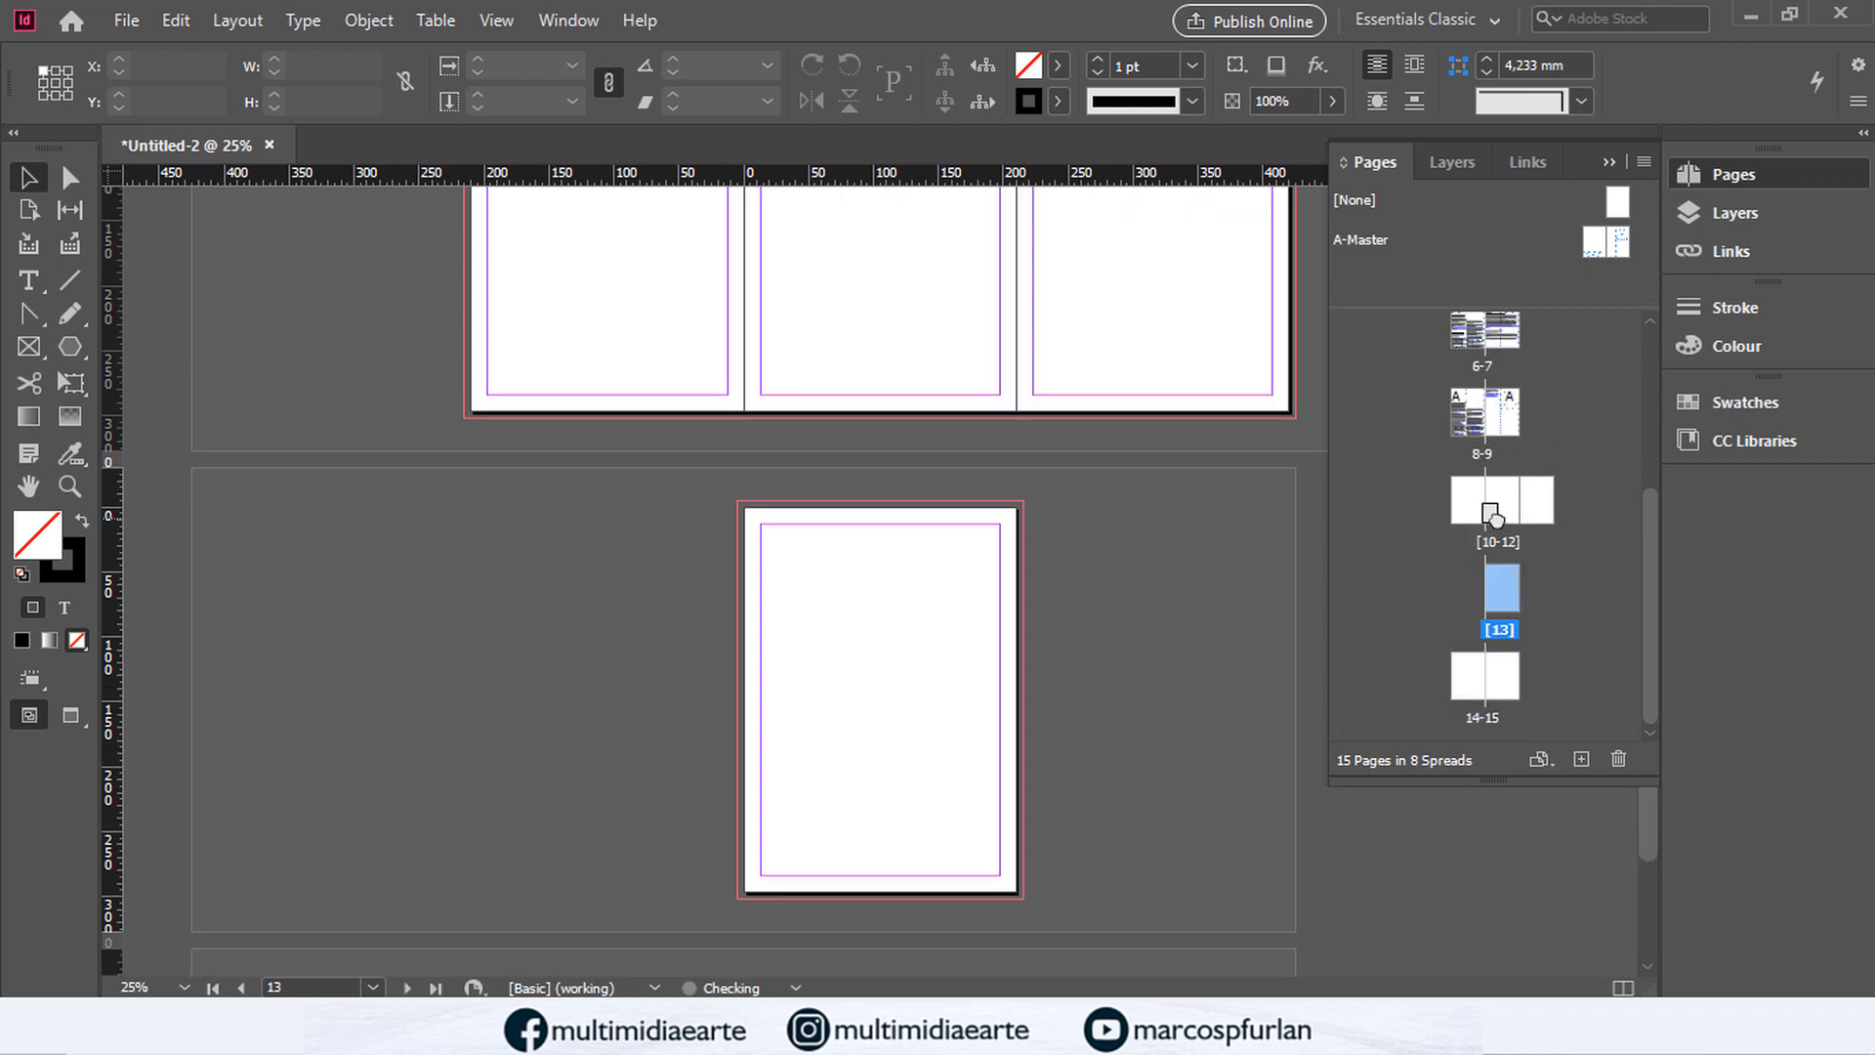
pyautogui.rightClick(1500, 598)
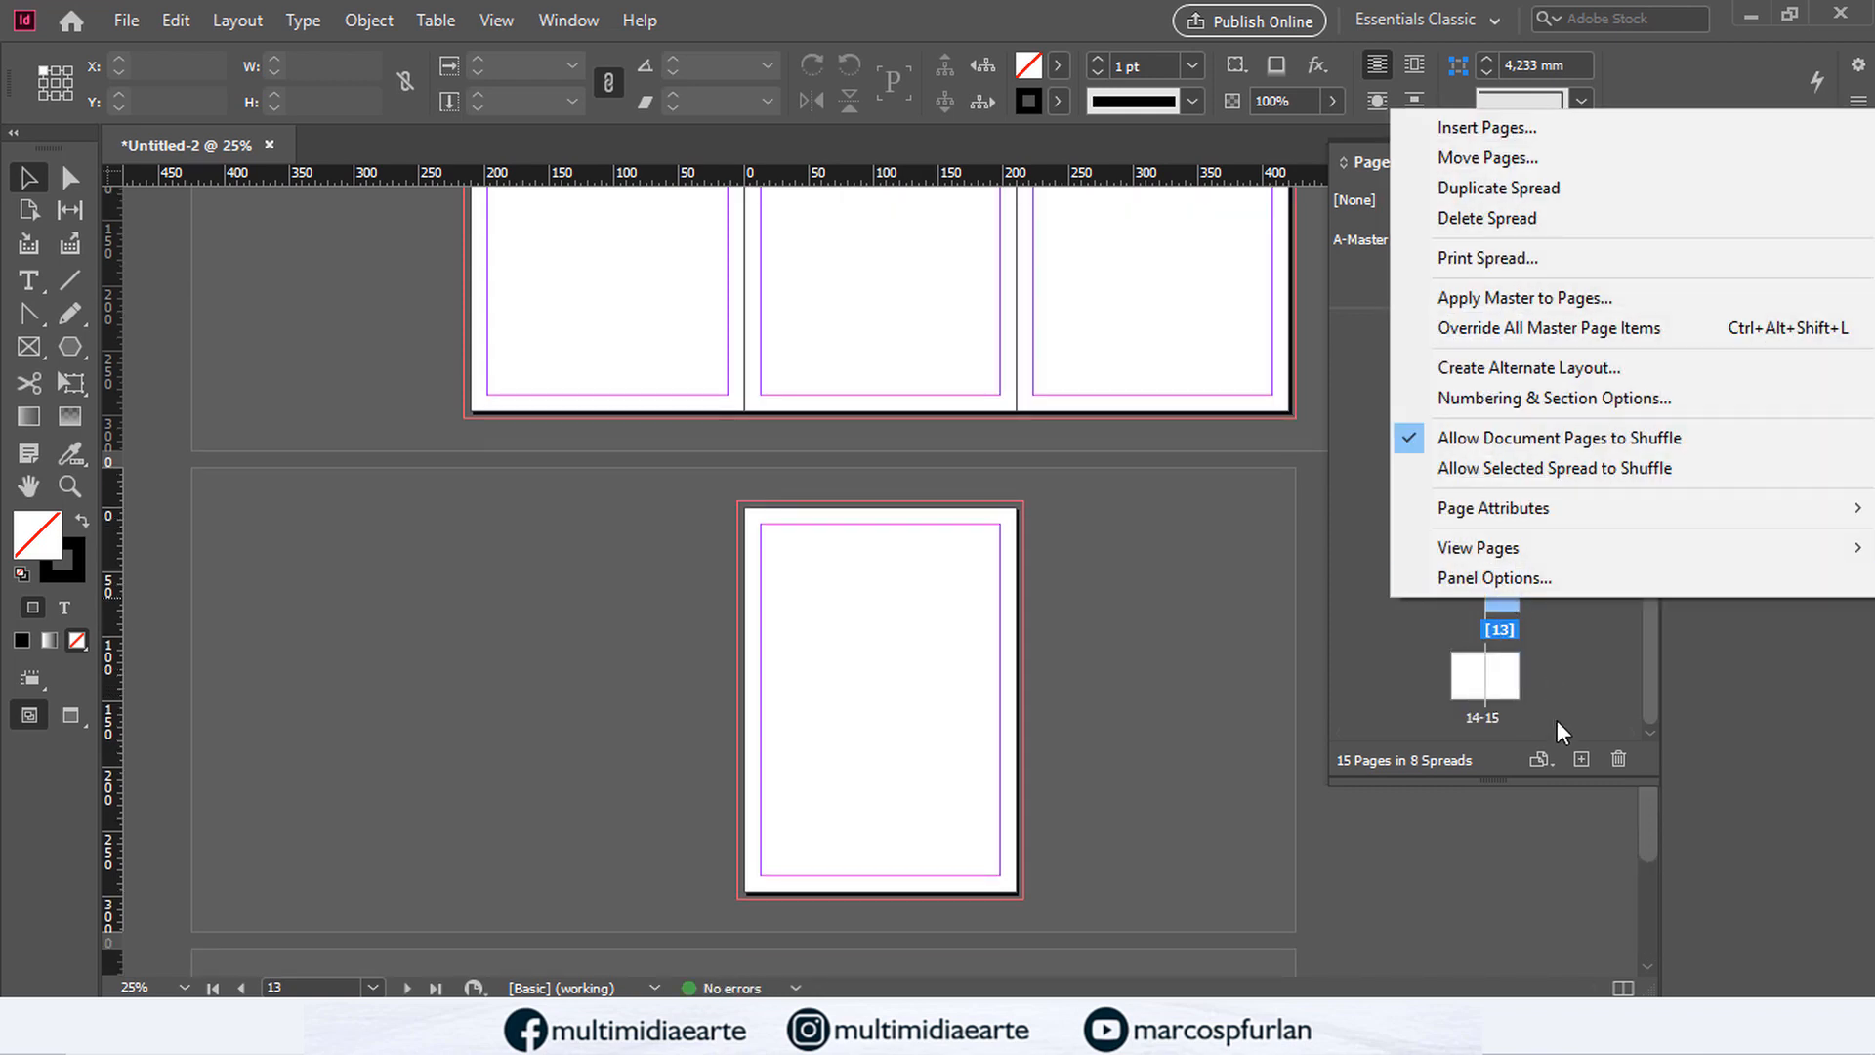
pyautogui.click(1619, 758)
# Step: Turn off Allow Selected Spread to Shuffle for the last spread and arrange pages 13 and 14 as a two-page spread
pyautogui.scroll(-2, 1504, 674)
pyautogui.moveTo(1481, 674); pyautogui.dragTo(1481, 591)
pyautogui.rightClick(1500, 591)
pyautogui.click(1501, 551)
pyautogui.moveTo(1469, 686); pyautogui.dragTo(1493, 609)
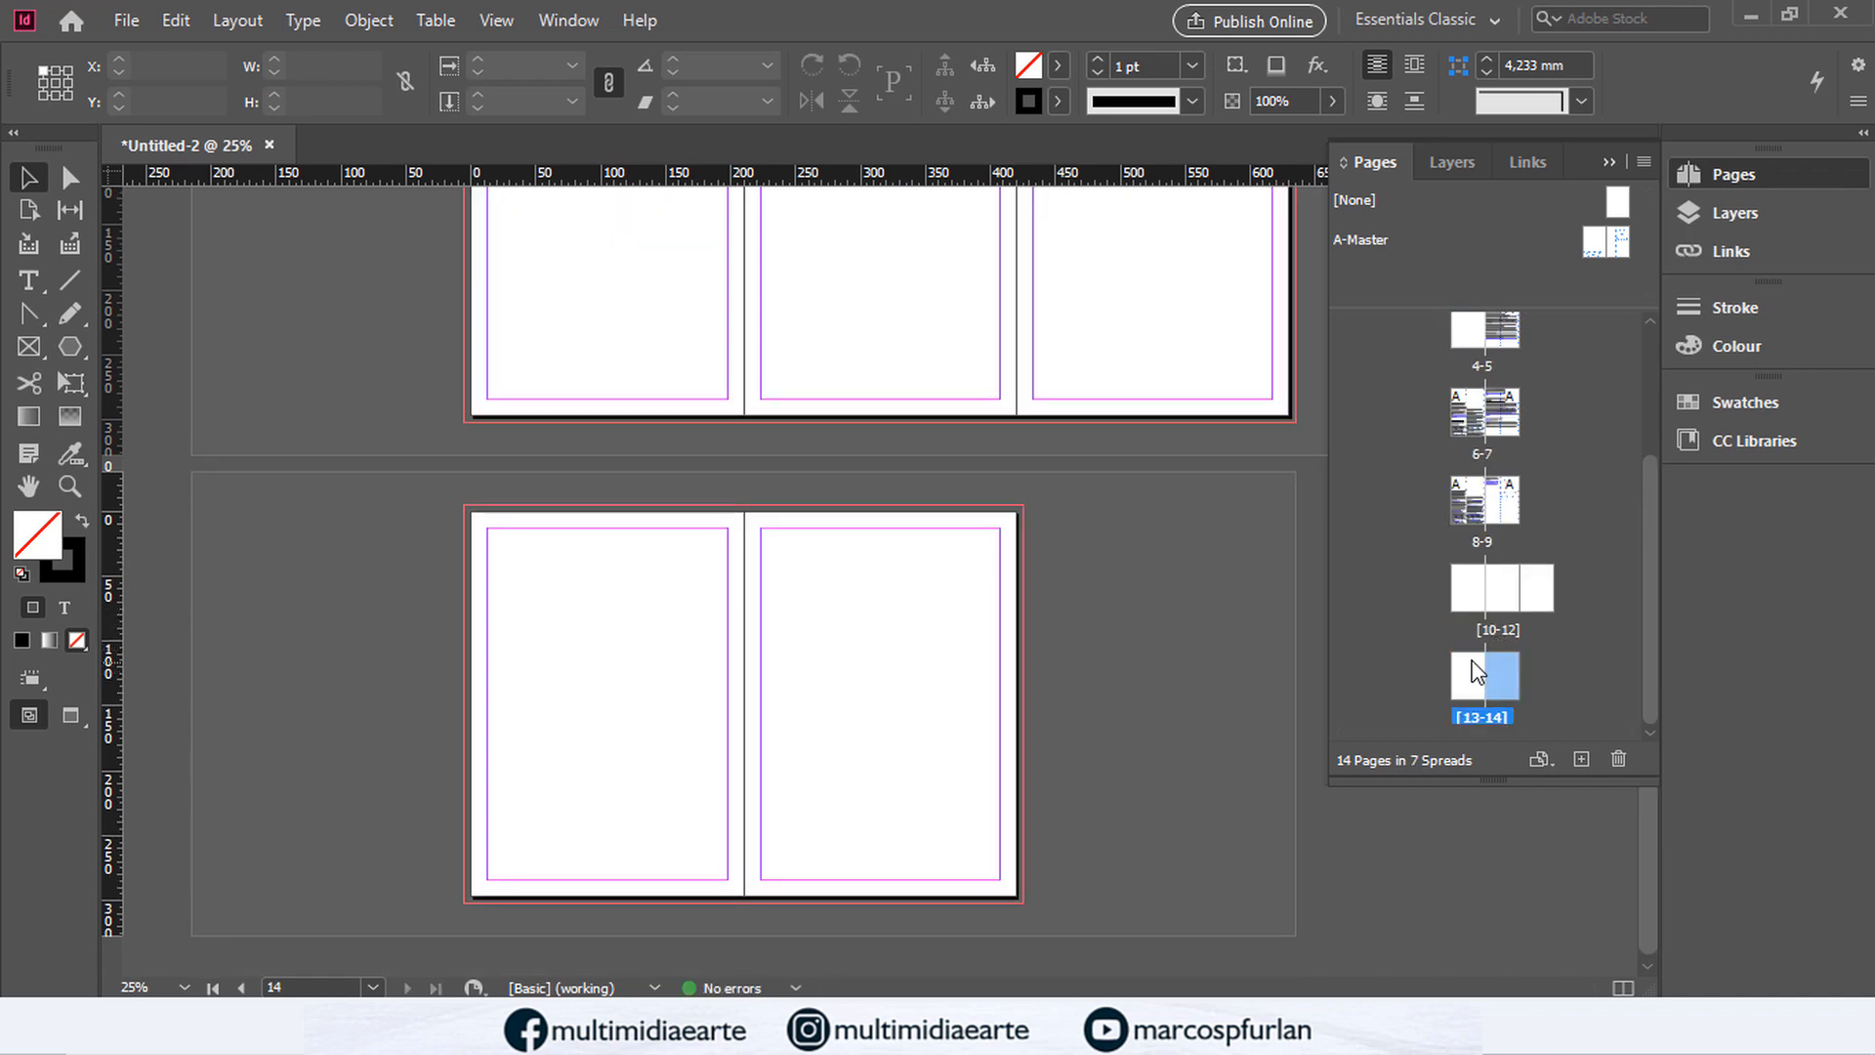
# Step: Examine the custom spreads 10-12 and 13-14 and the shuffle options of spread 13-14
pyautogui.scroll(10, 981, 618)
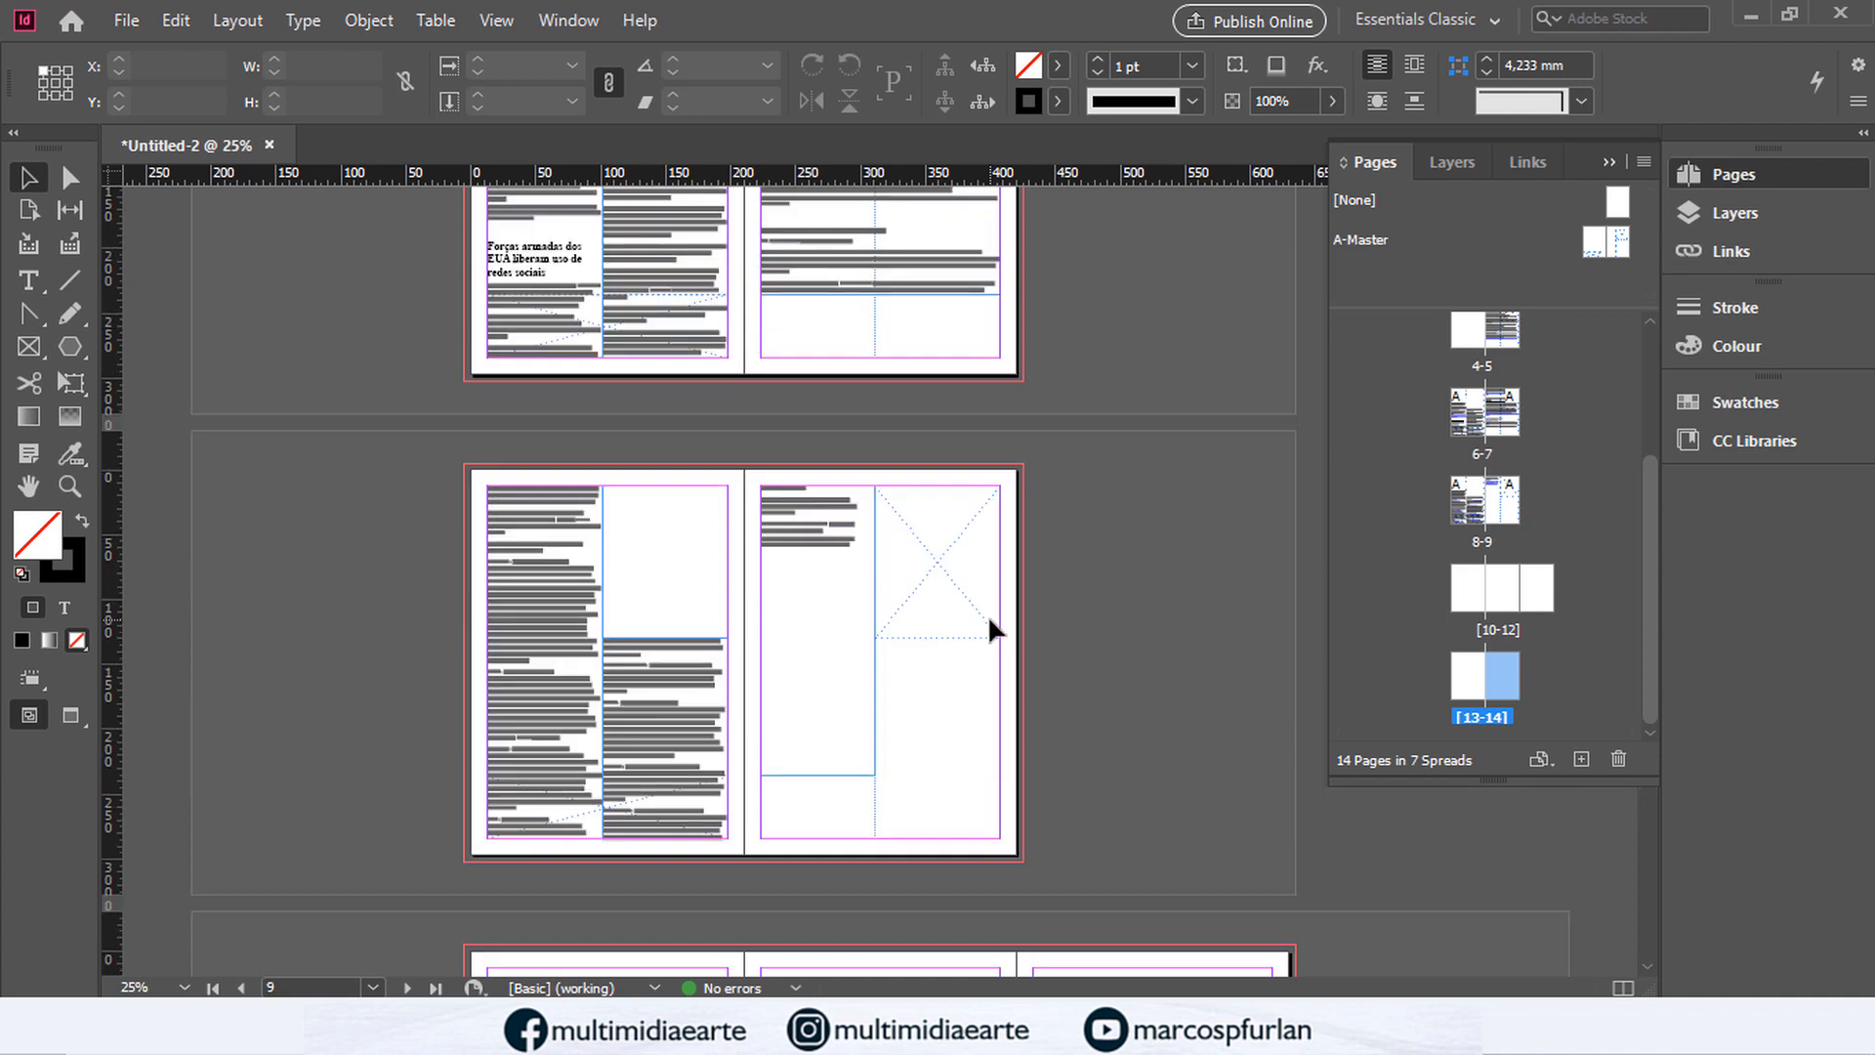
pyautogui.scroll(-10, 982, 620)
pyautogui.rightClick(1459, 676)
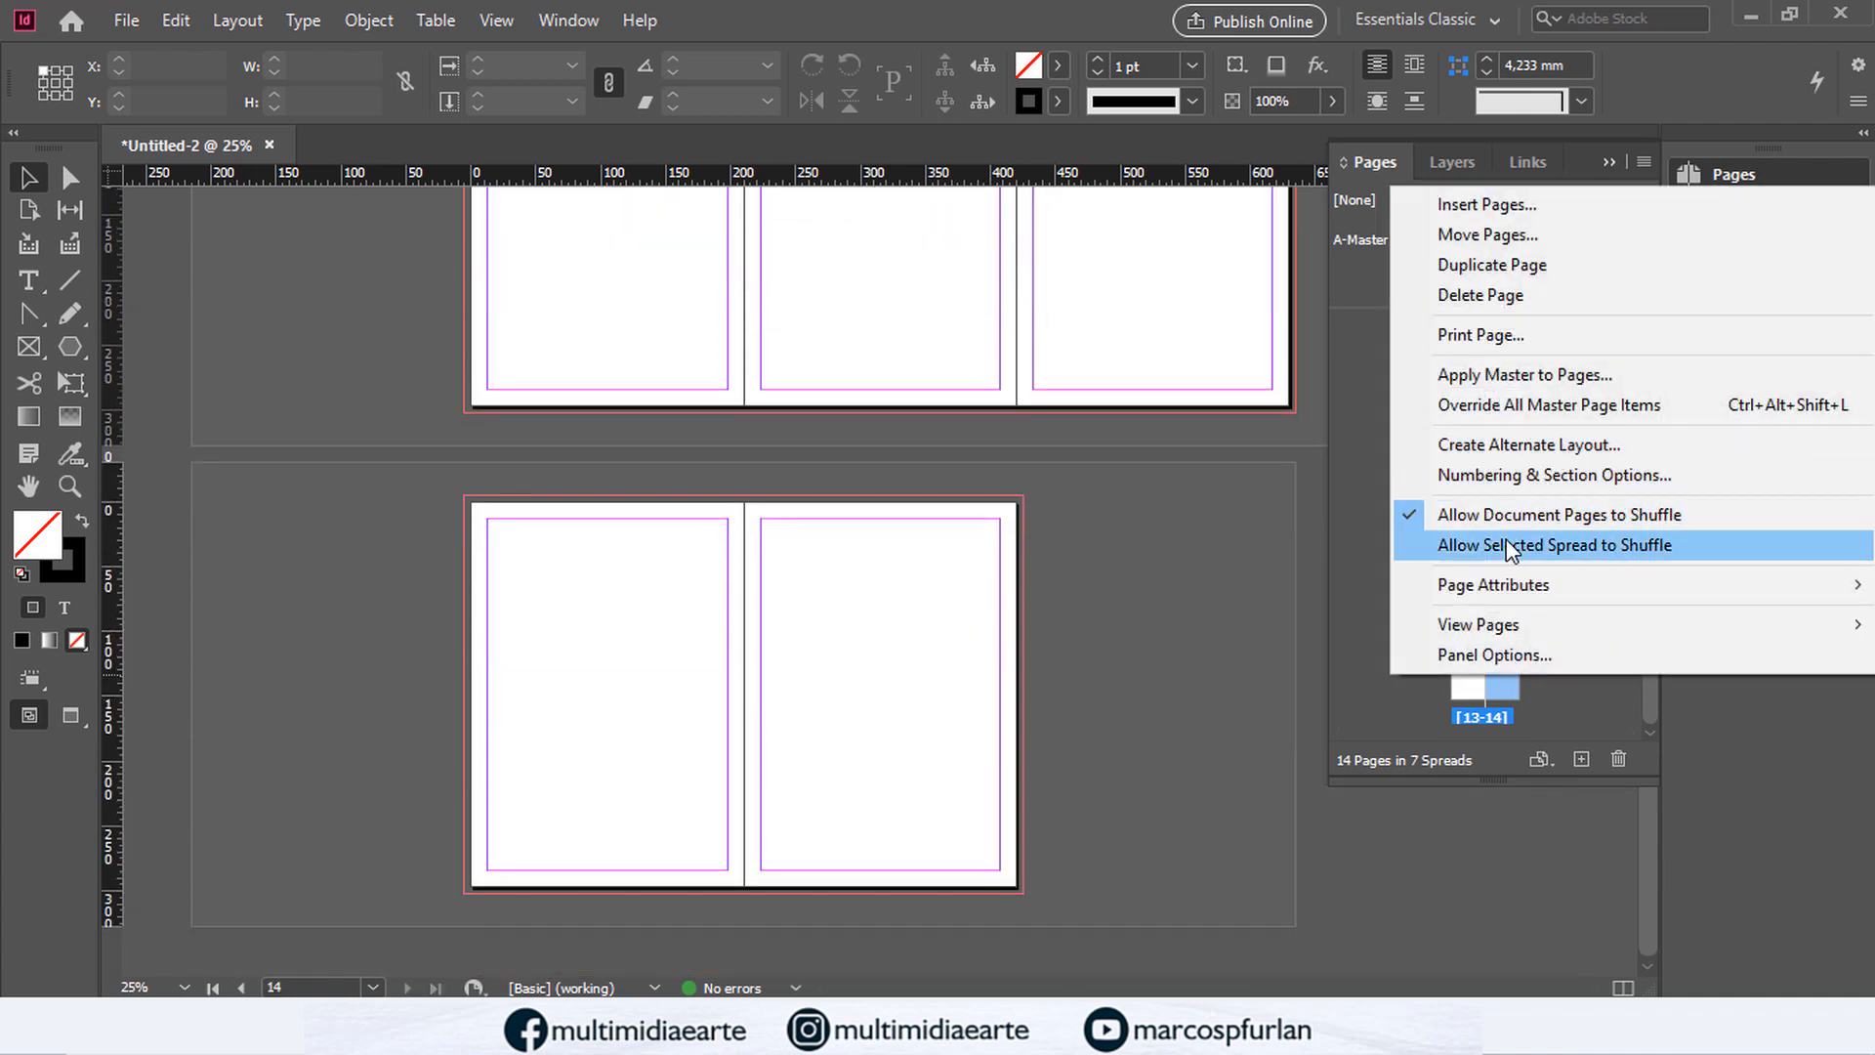
pyautogui.click(1507, 686)
pyautogui.rightClick(1506, 686)
pyautogui.click(1062, 348)
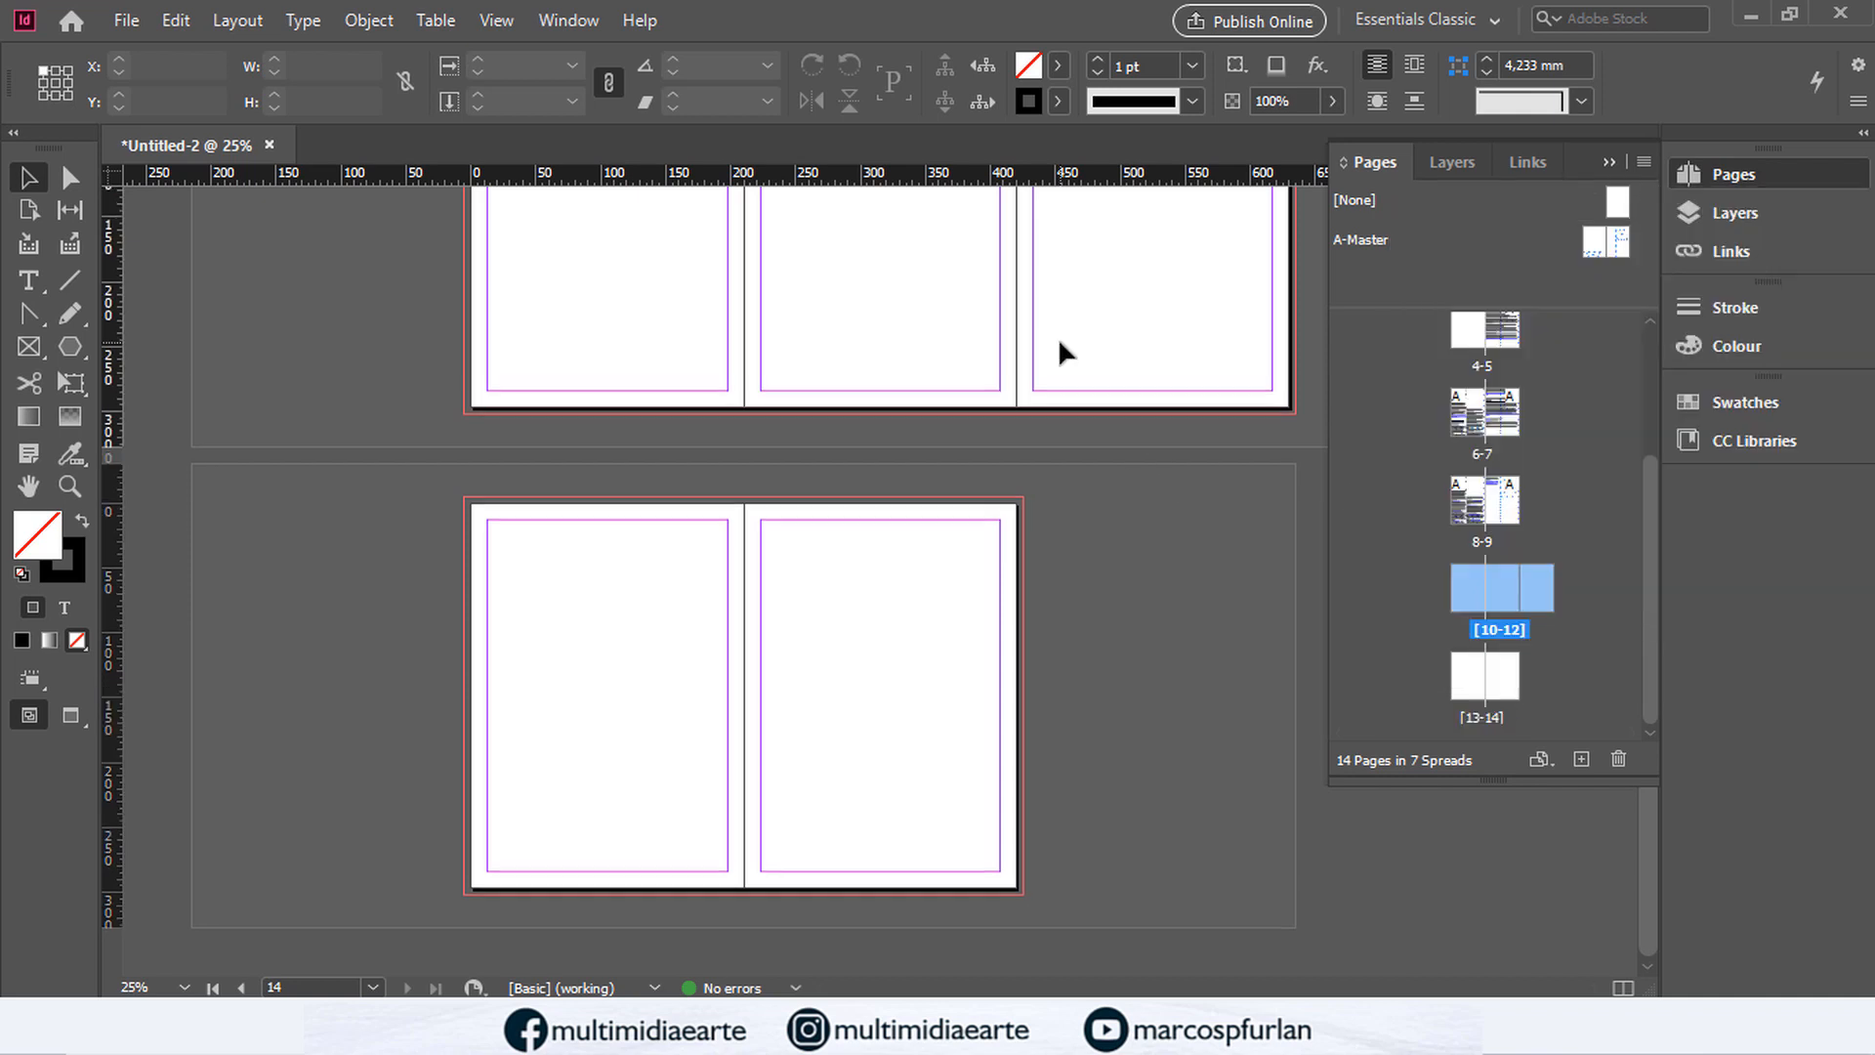
pyautogui.scroll(4, 1098, 390)
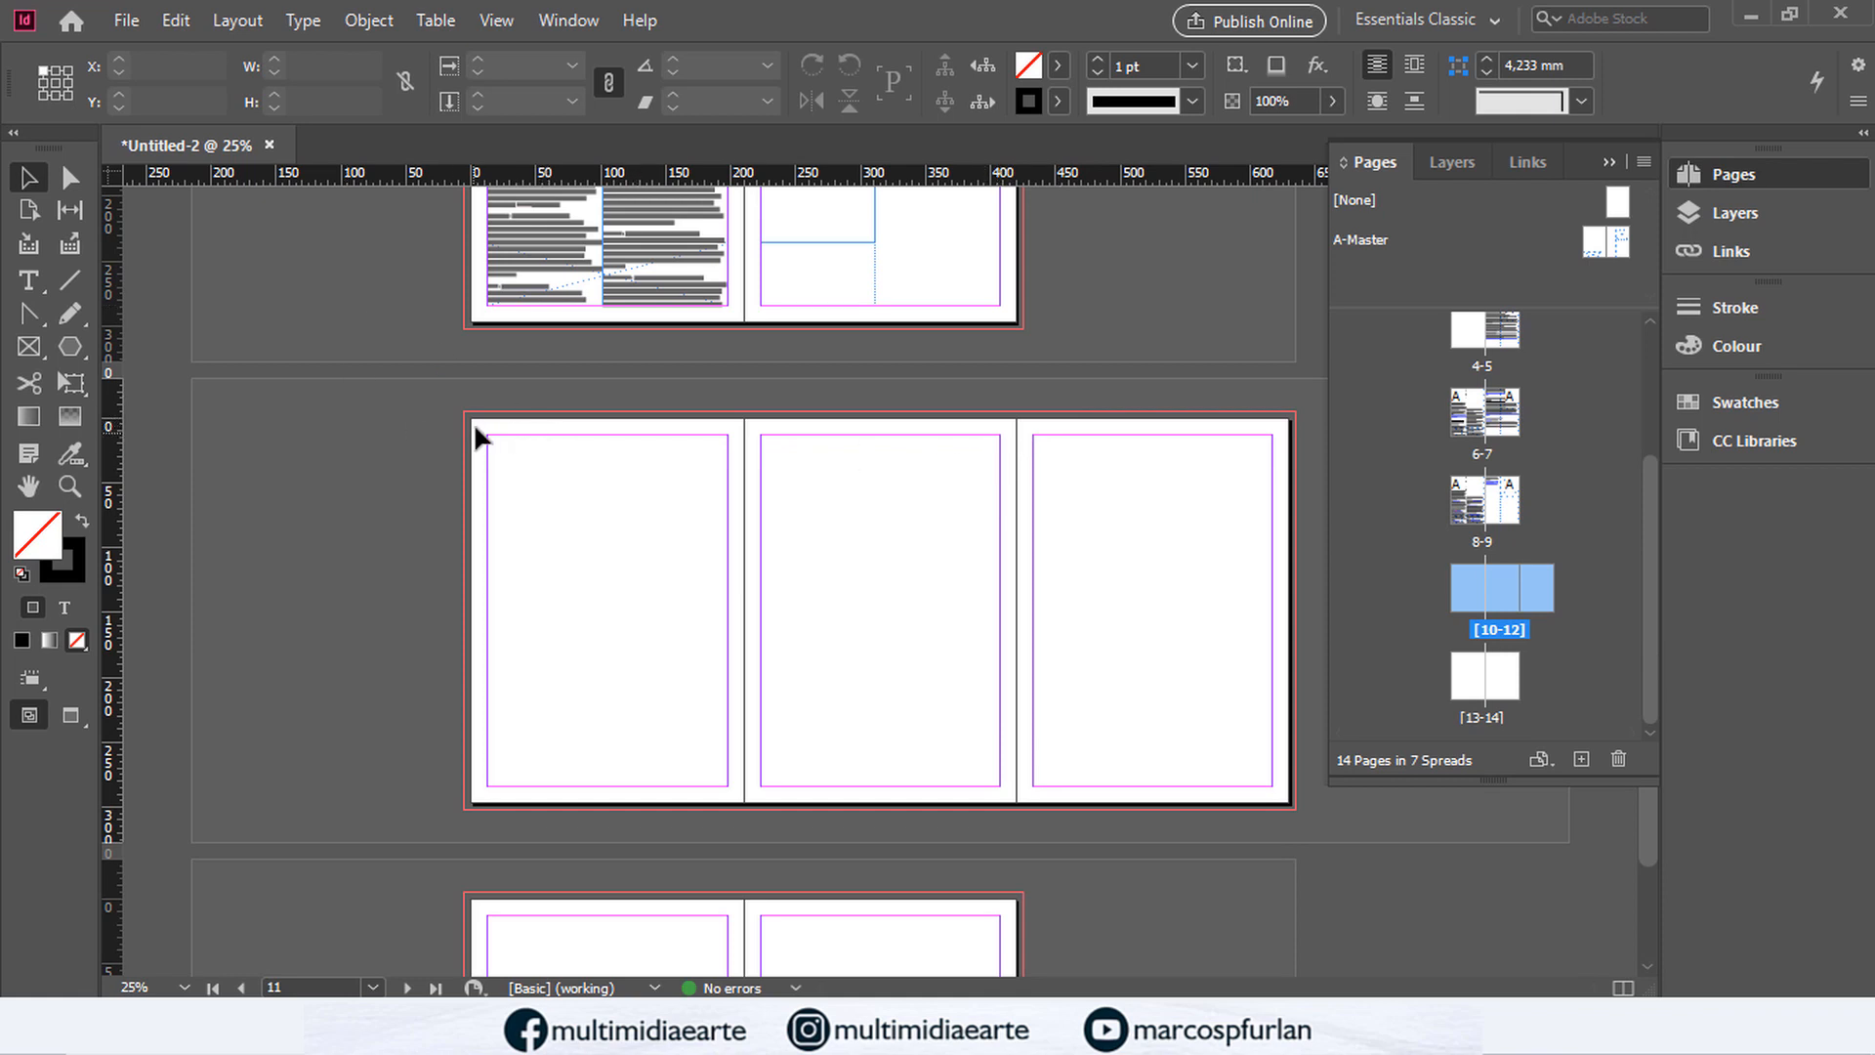
pyautogui.click(126, 19)
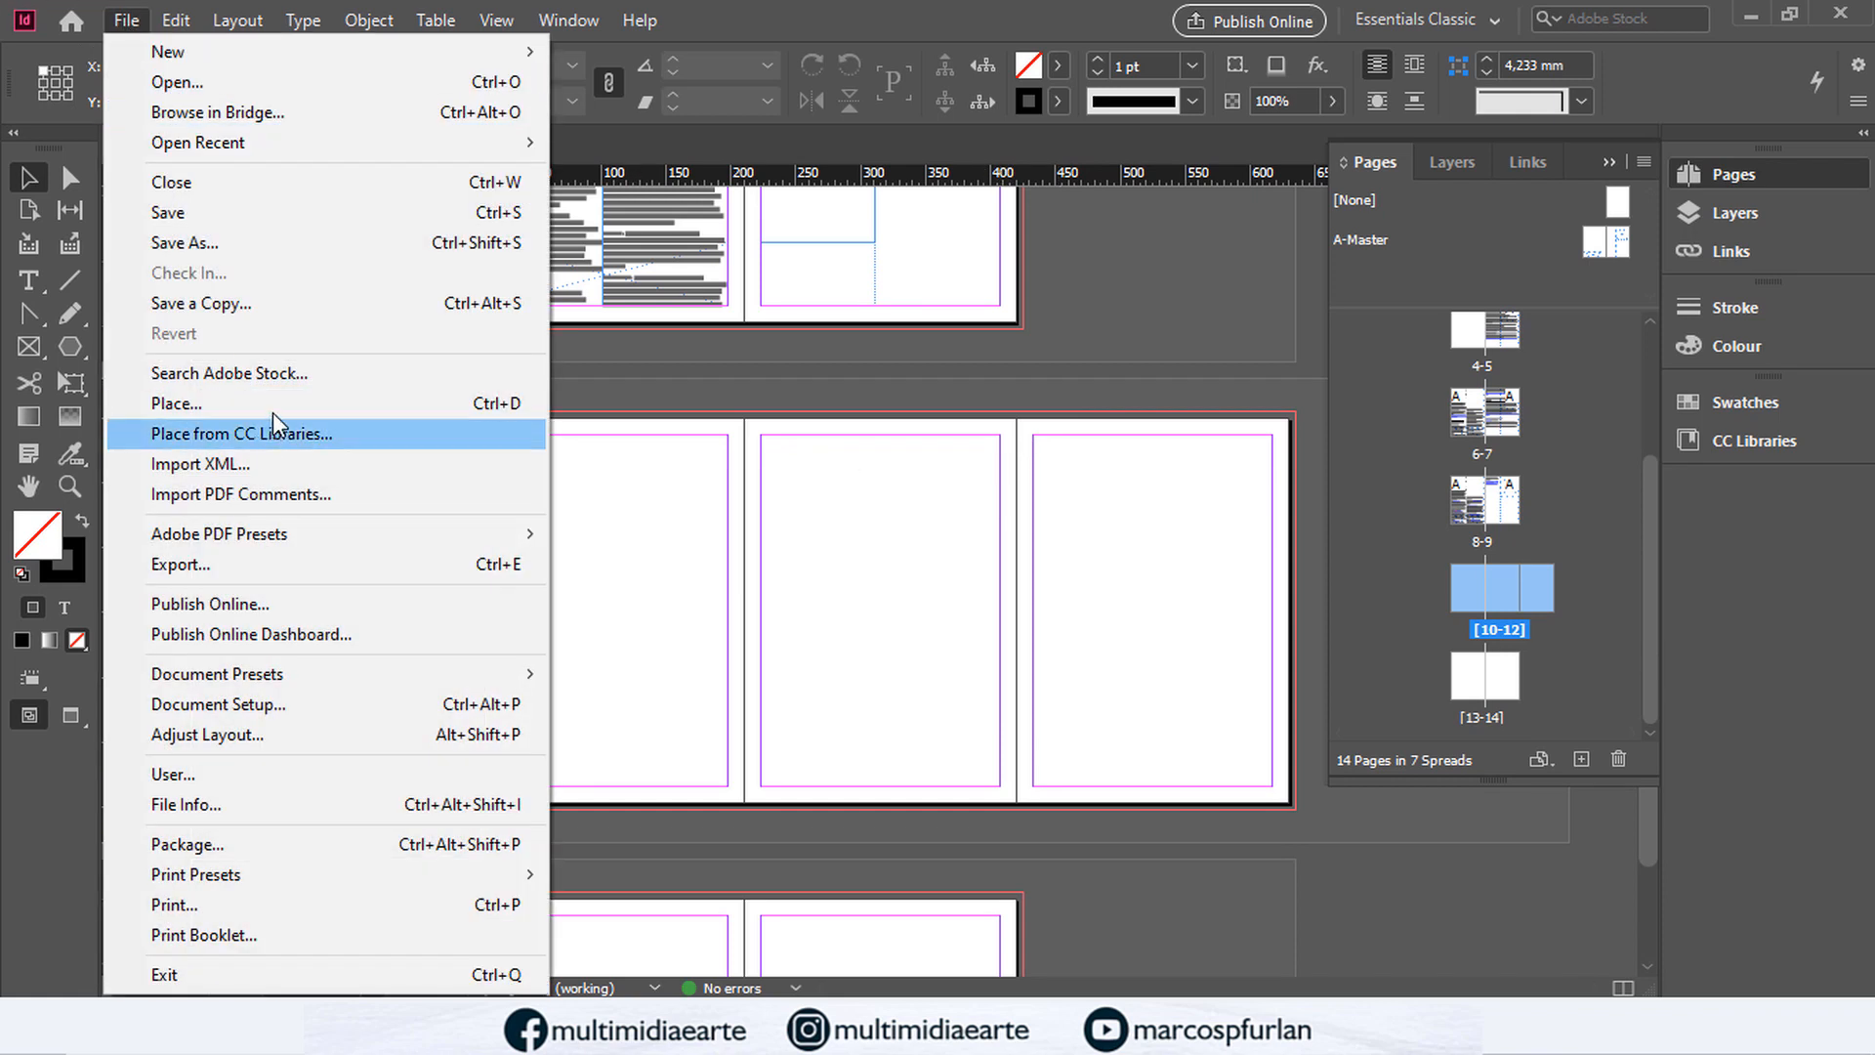
pyautogui.click(195, 397)
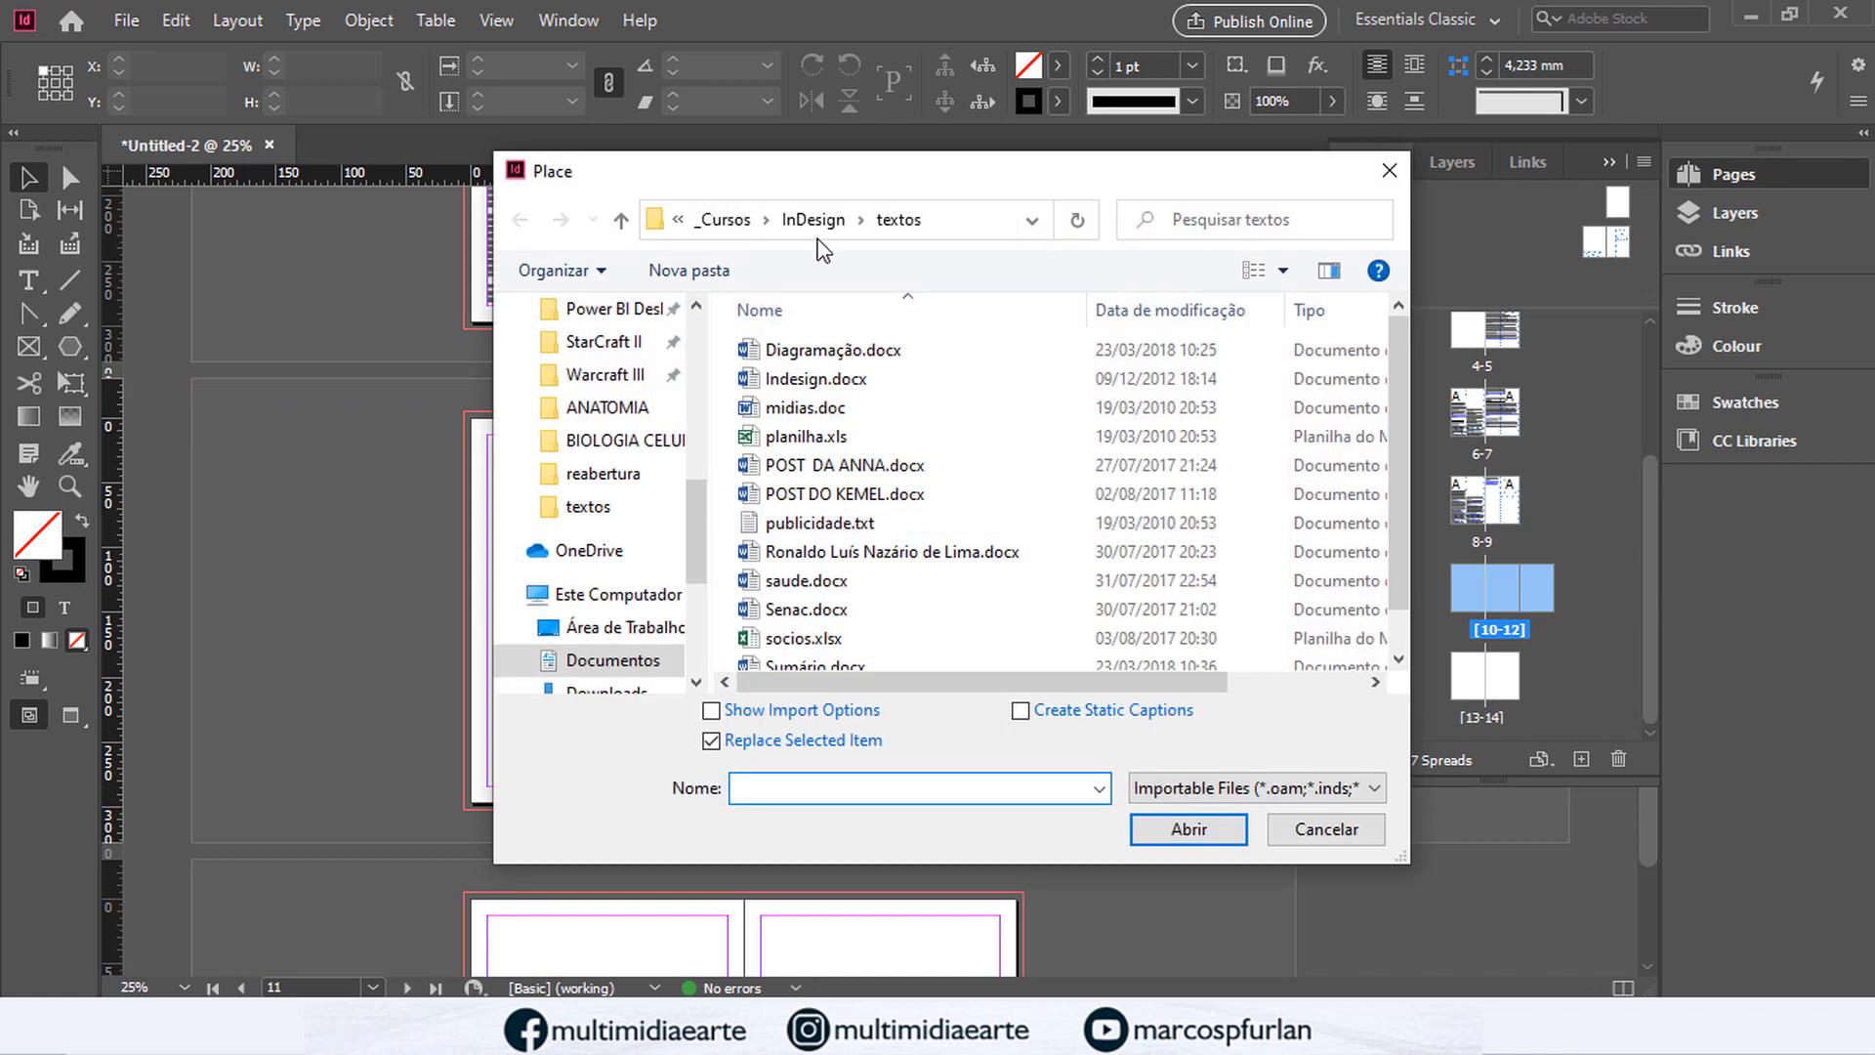
pyautogui.click(815, 221)
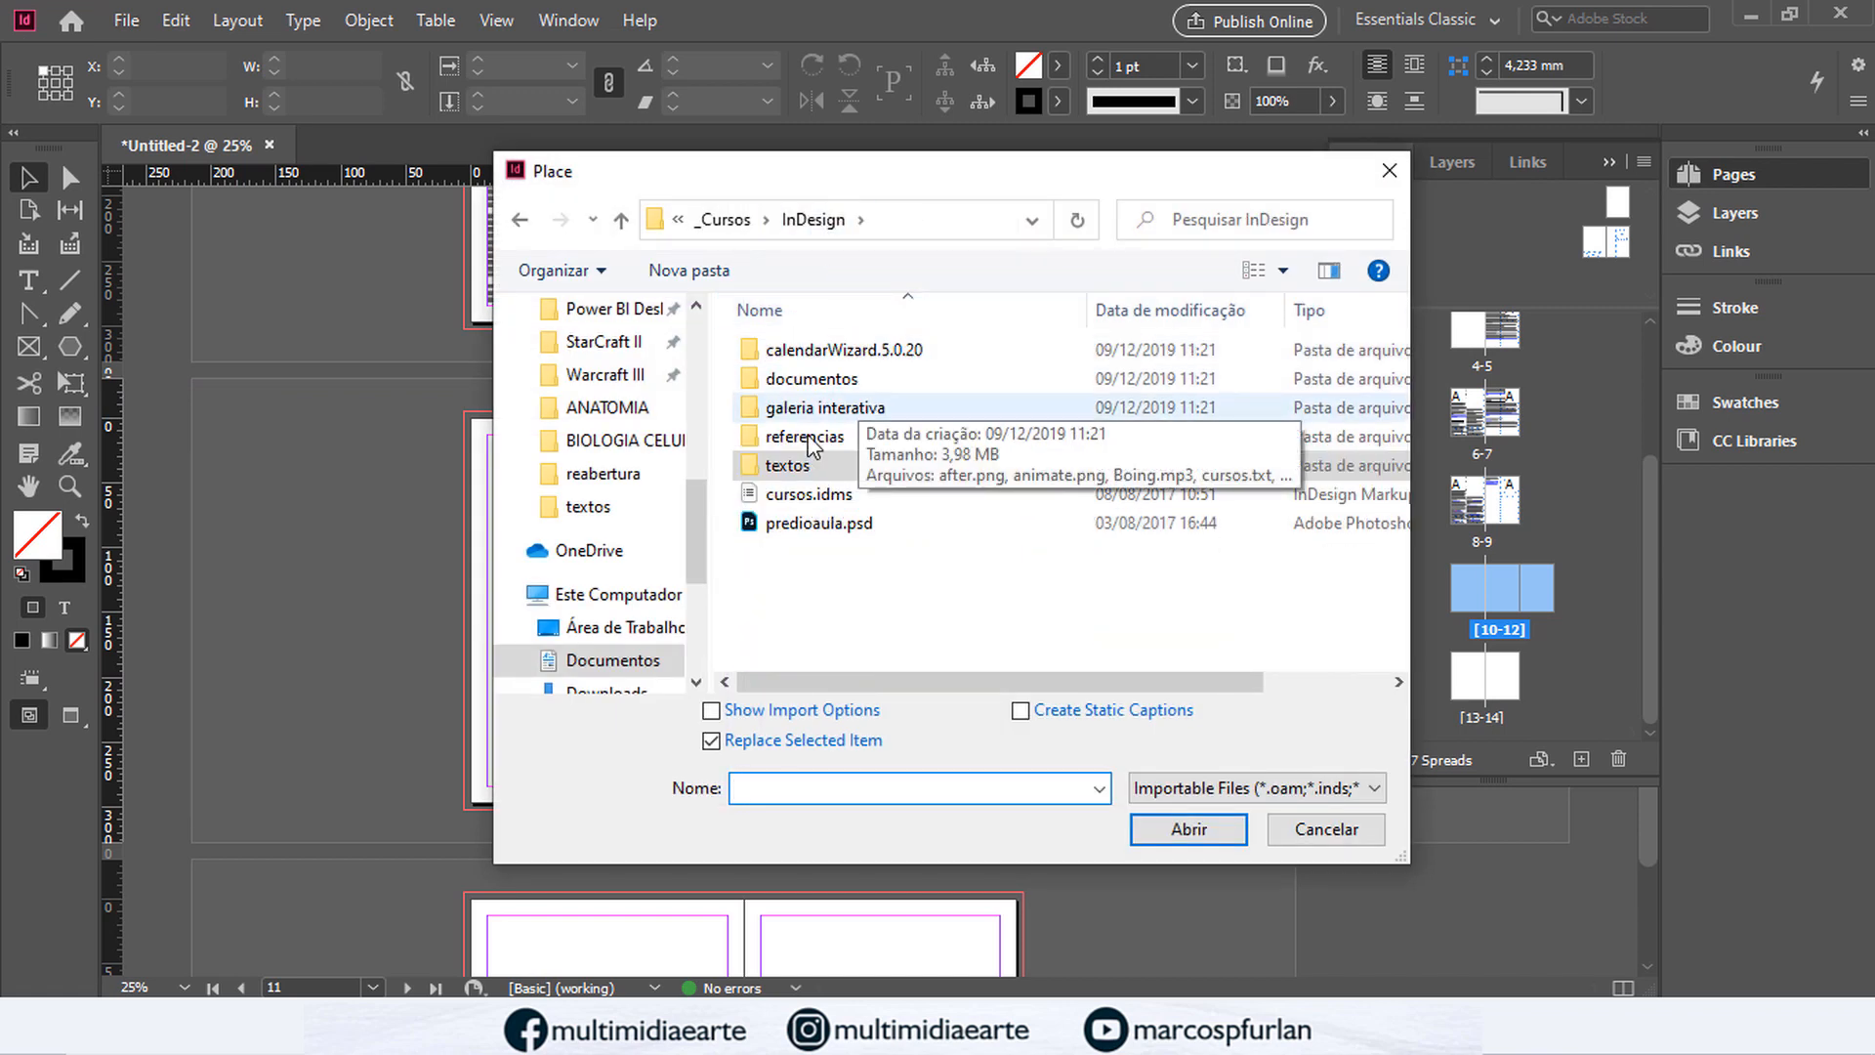
pyautogui.click(1327, 829)
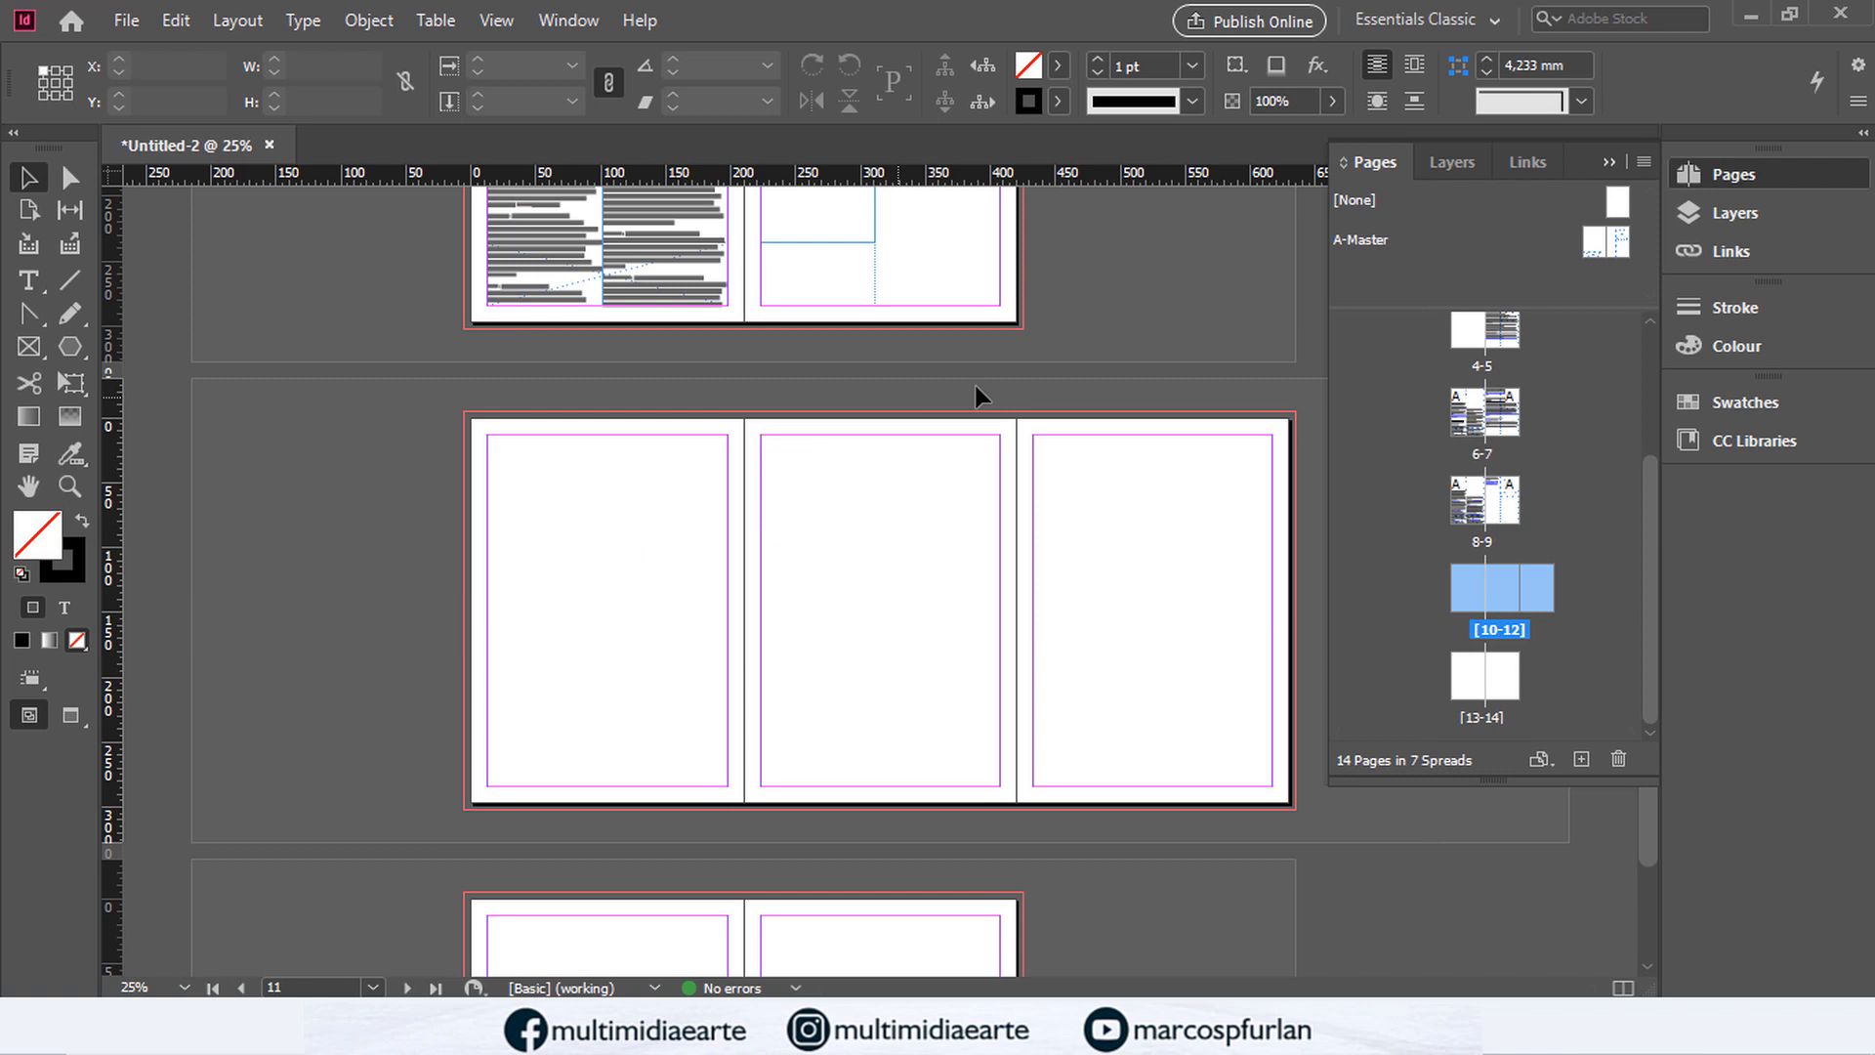
# Step: Close Untitled-2 without saving its changes and create a new one-page document
pyautogui.scroll(20, 975, 386)
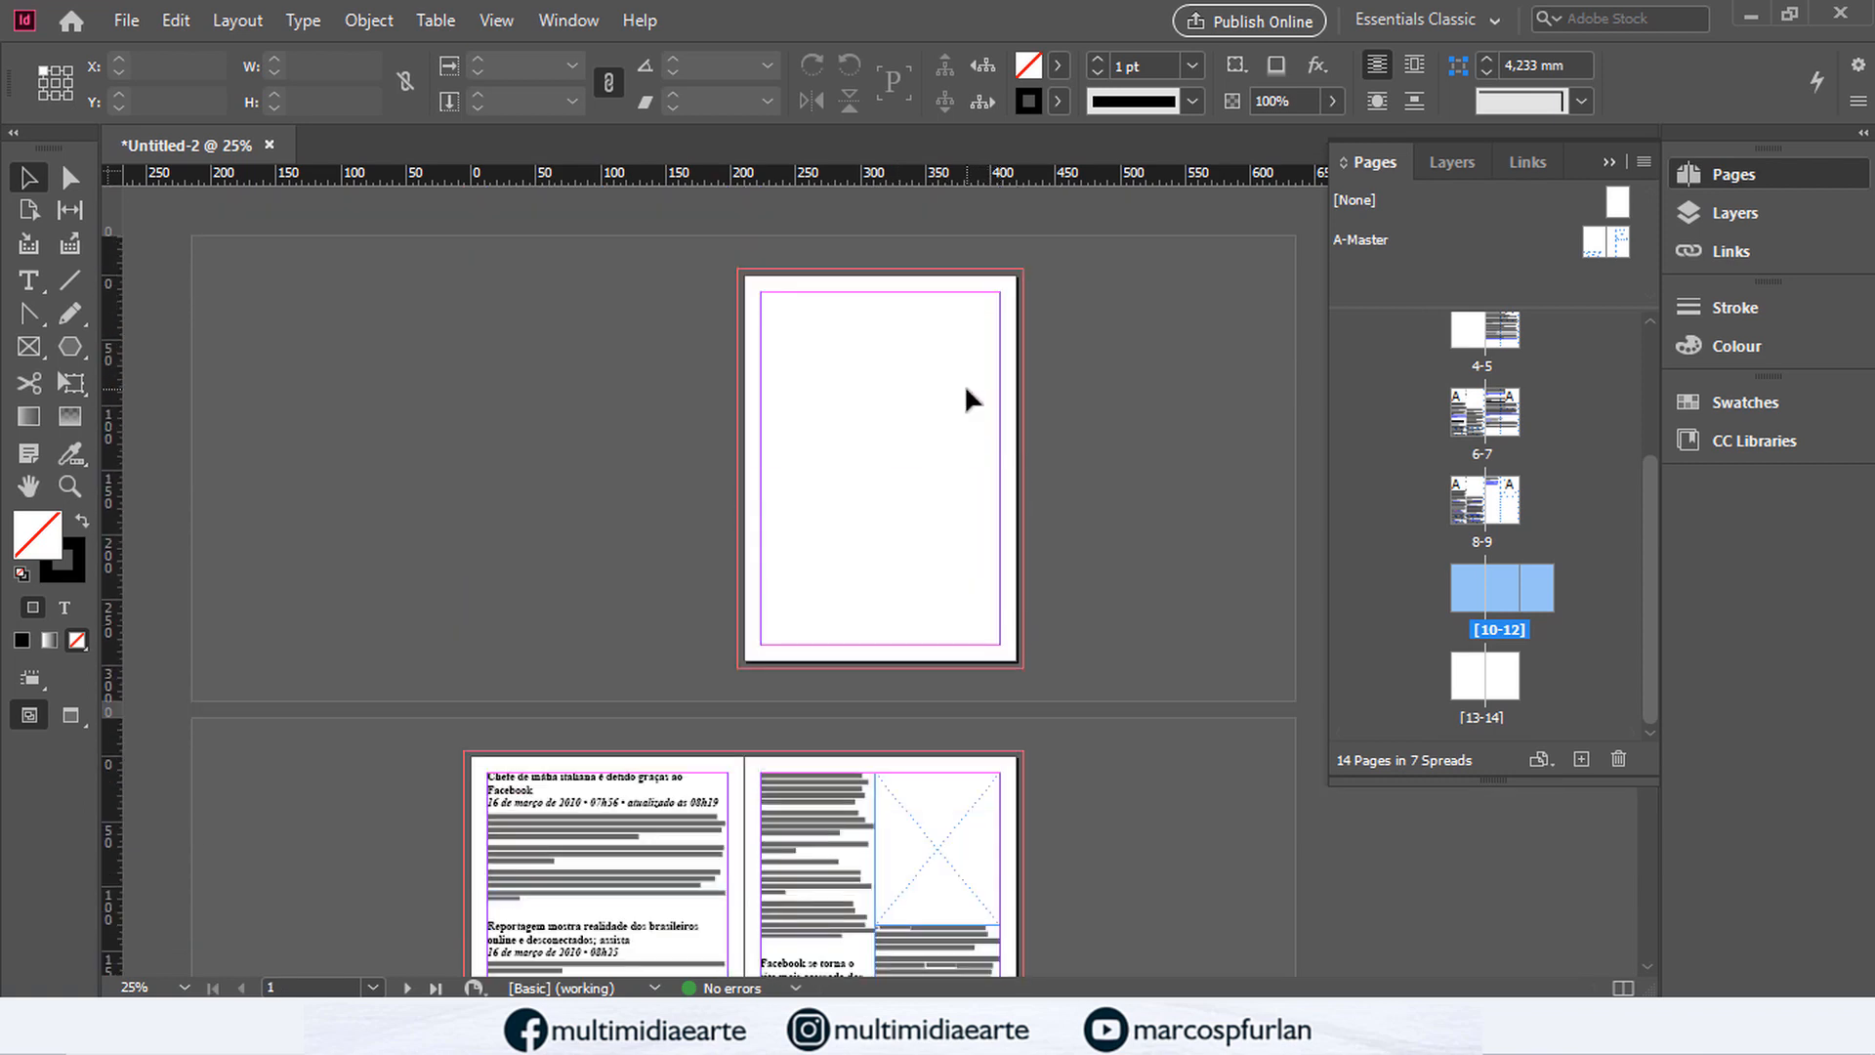
pyautogui.click(271, 145)
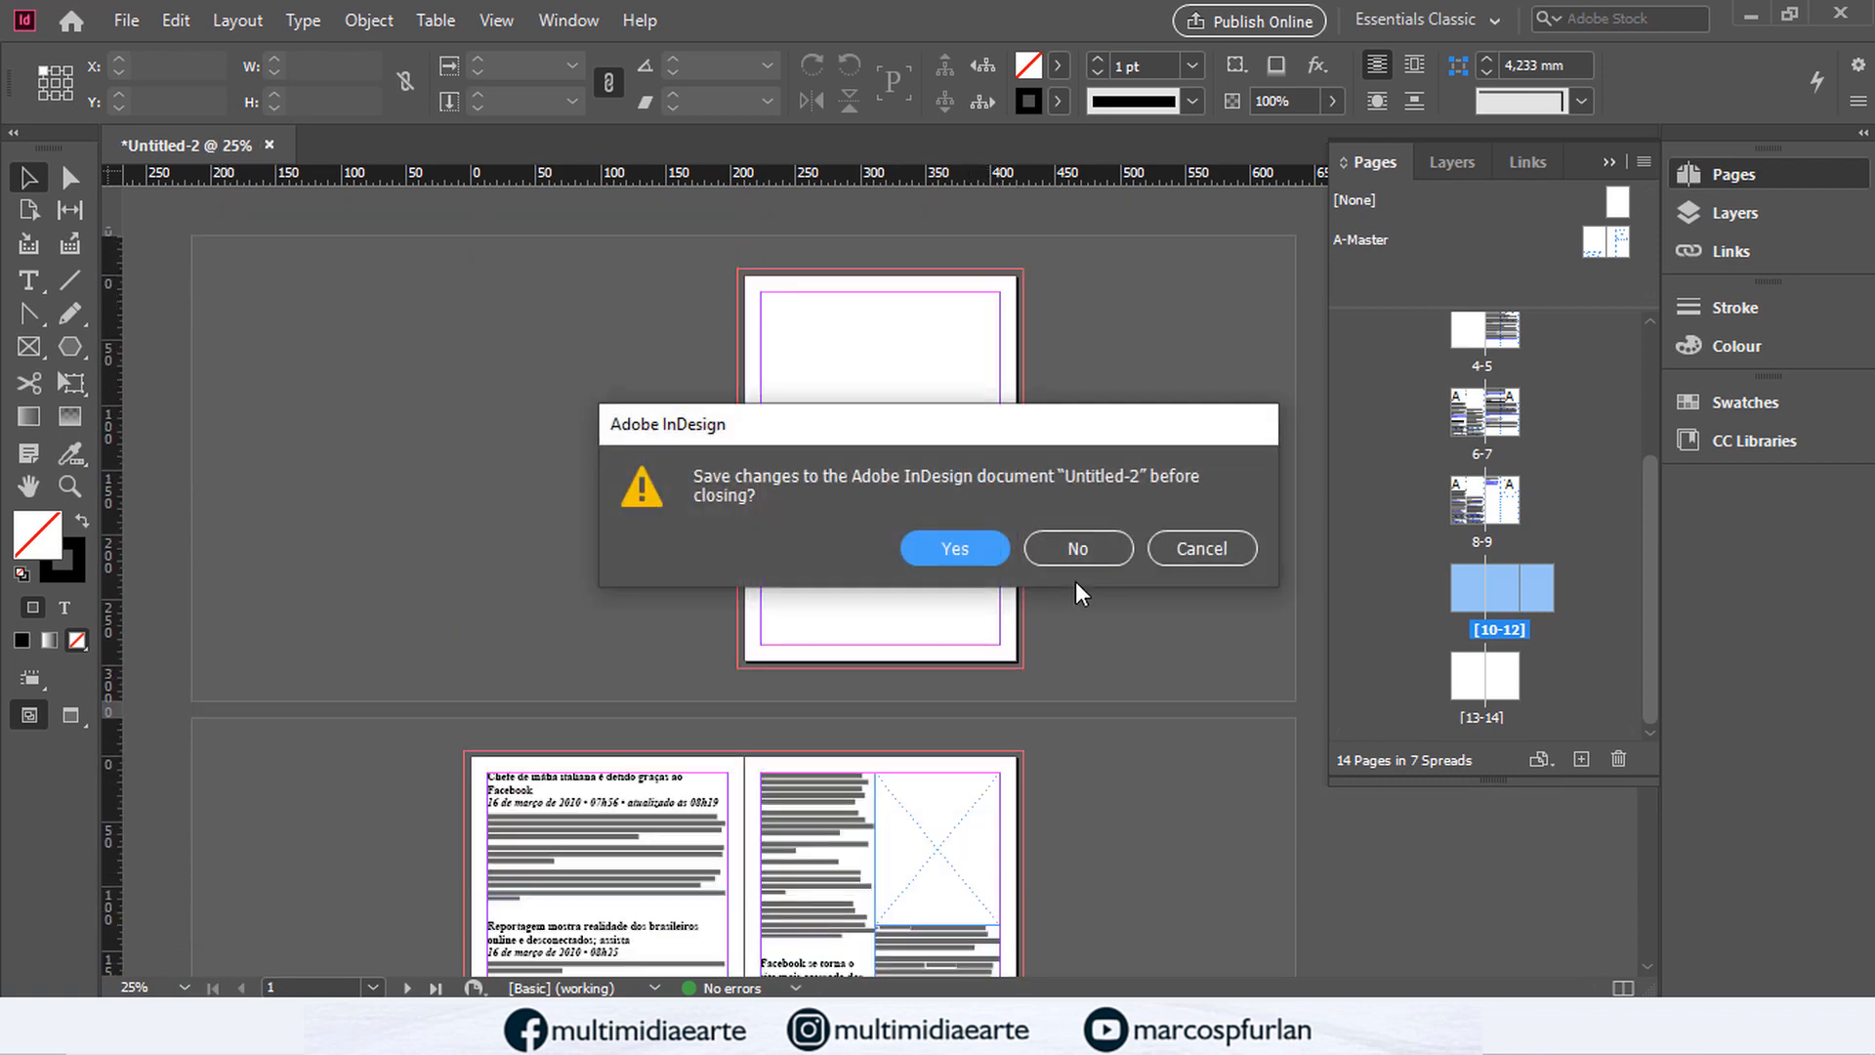
pyautogui.click(1105, 553)
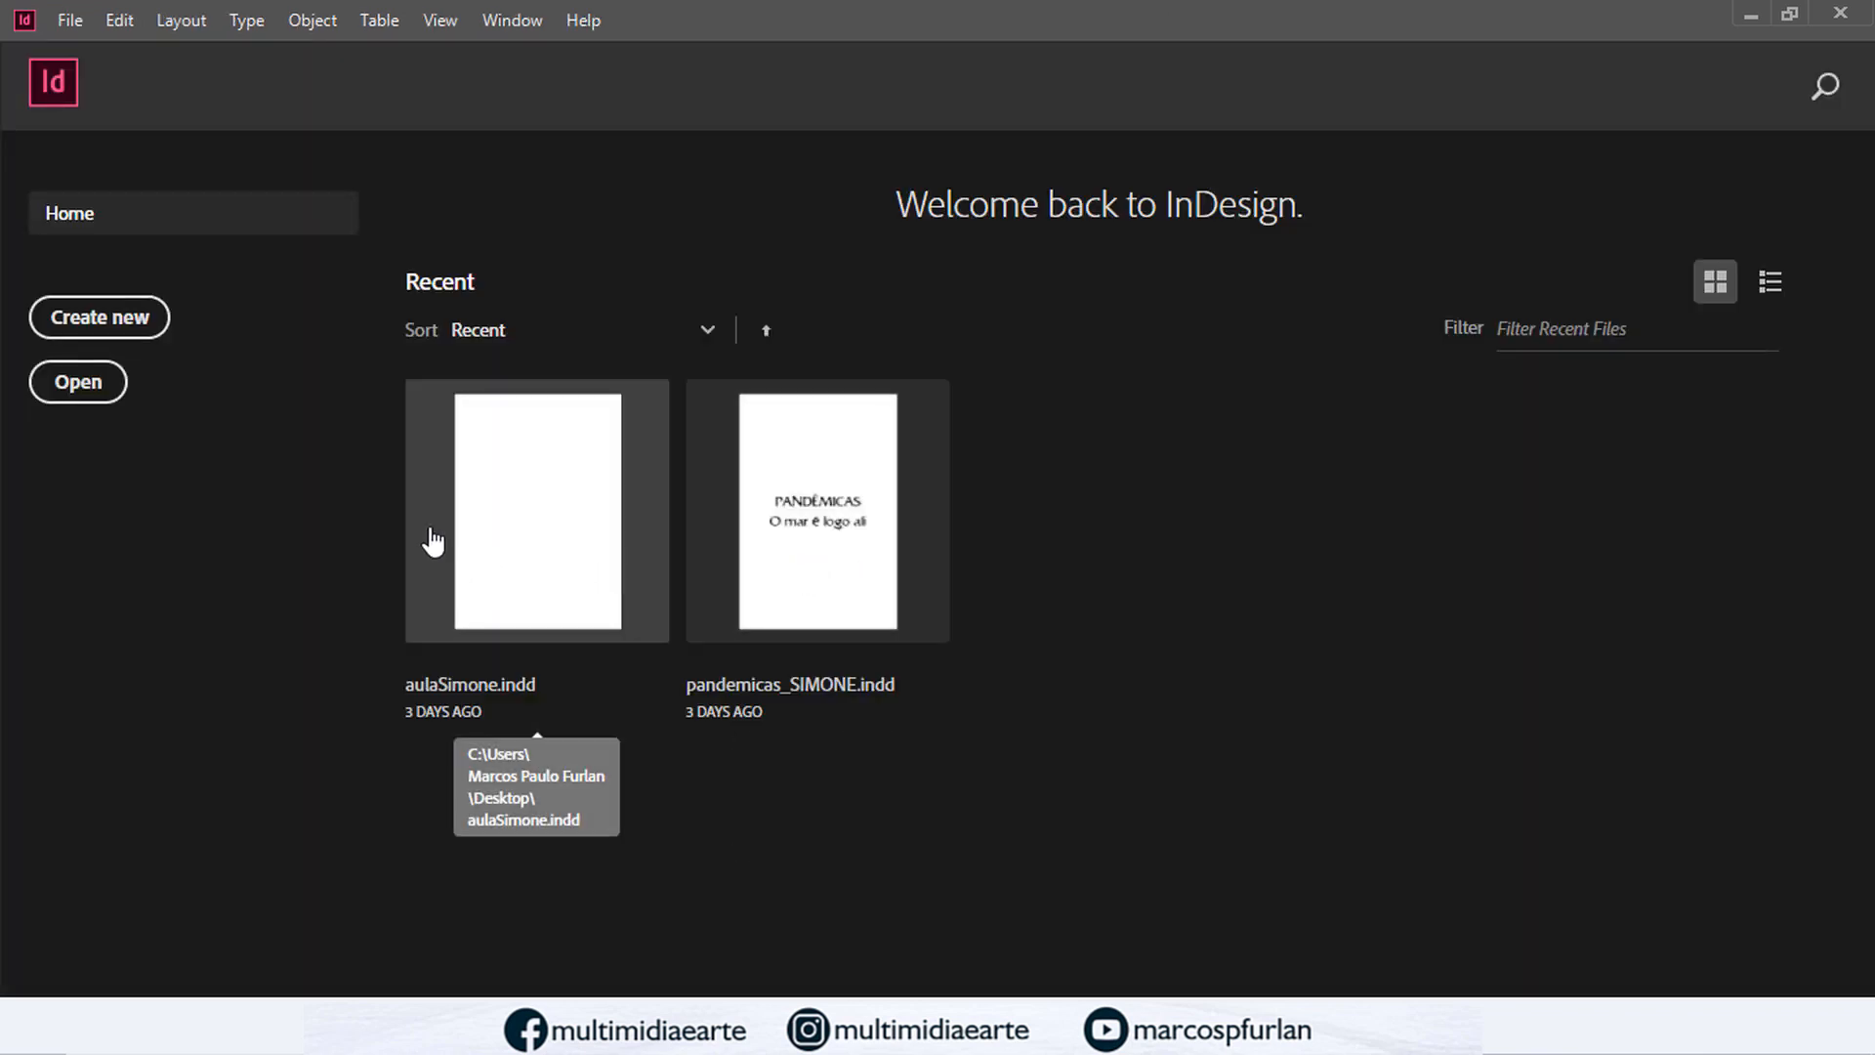
pyautogui.click(107, 321)
pyautogui.click(1514, 903)
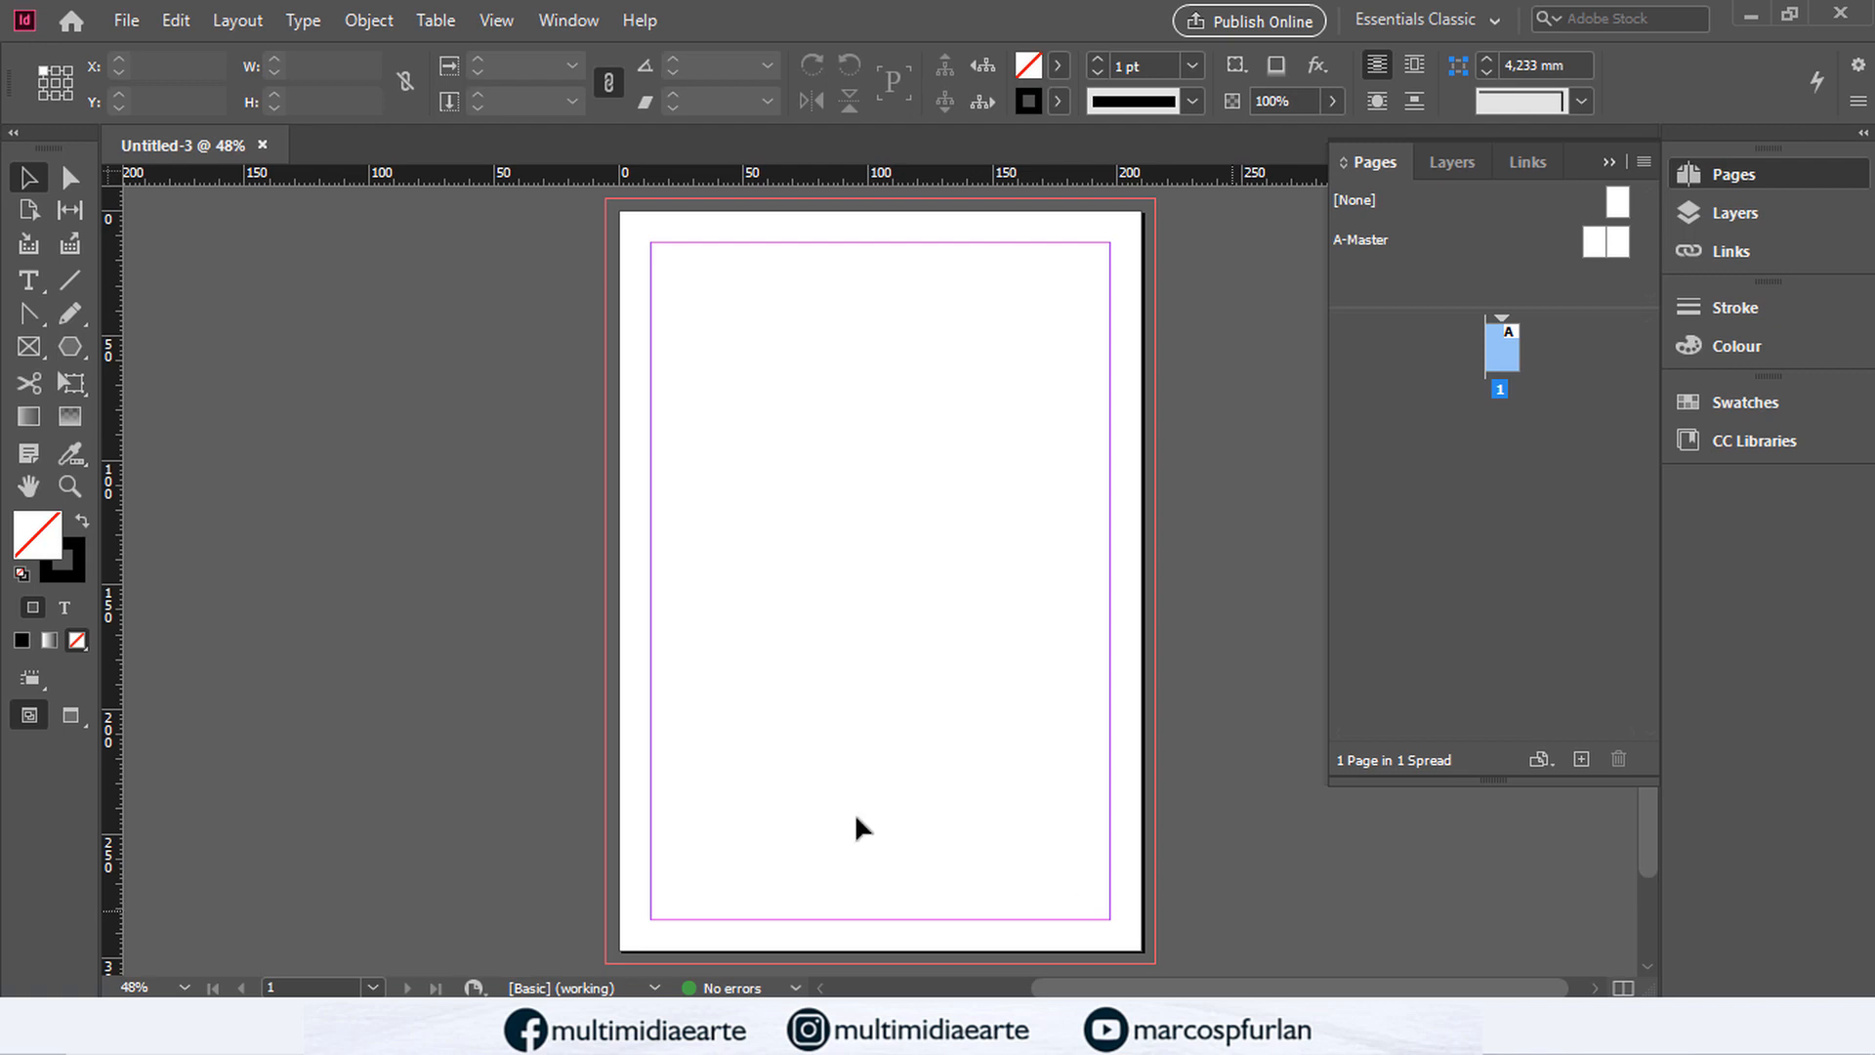
# Step: Draw a text frame about 154 × 103 mm filled with placeholder text, and extend its height to about 234 mm
pyautogui.click(28, 280)
pyautogui.moveTo(673, 279); pyautogui.dragTo(1056, 534)
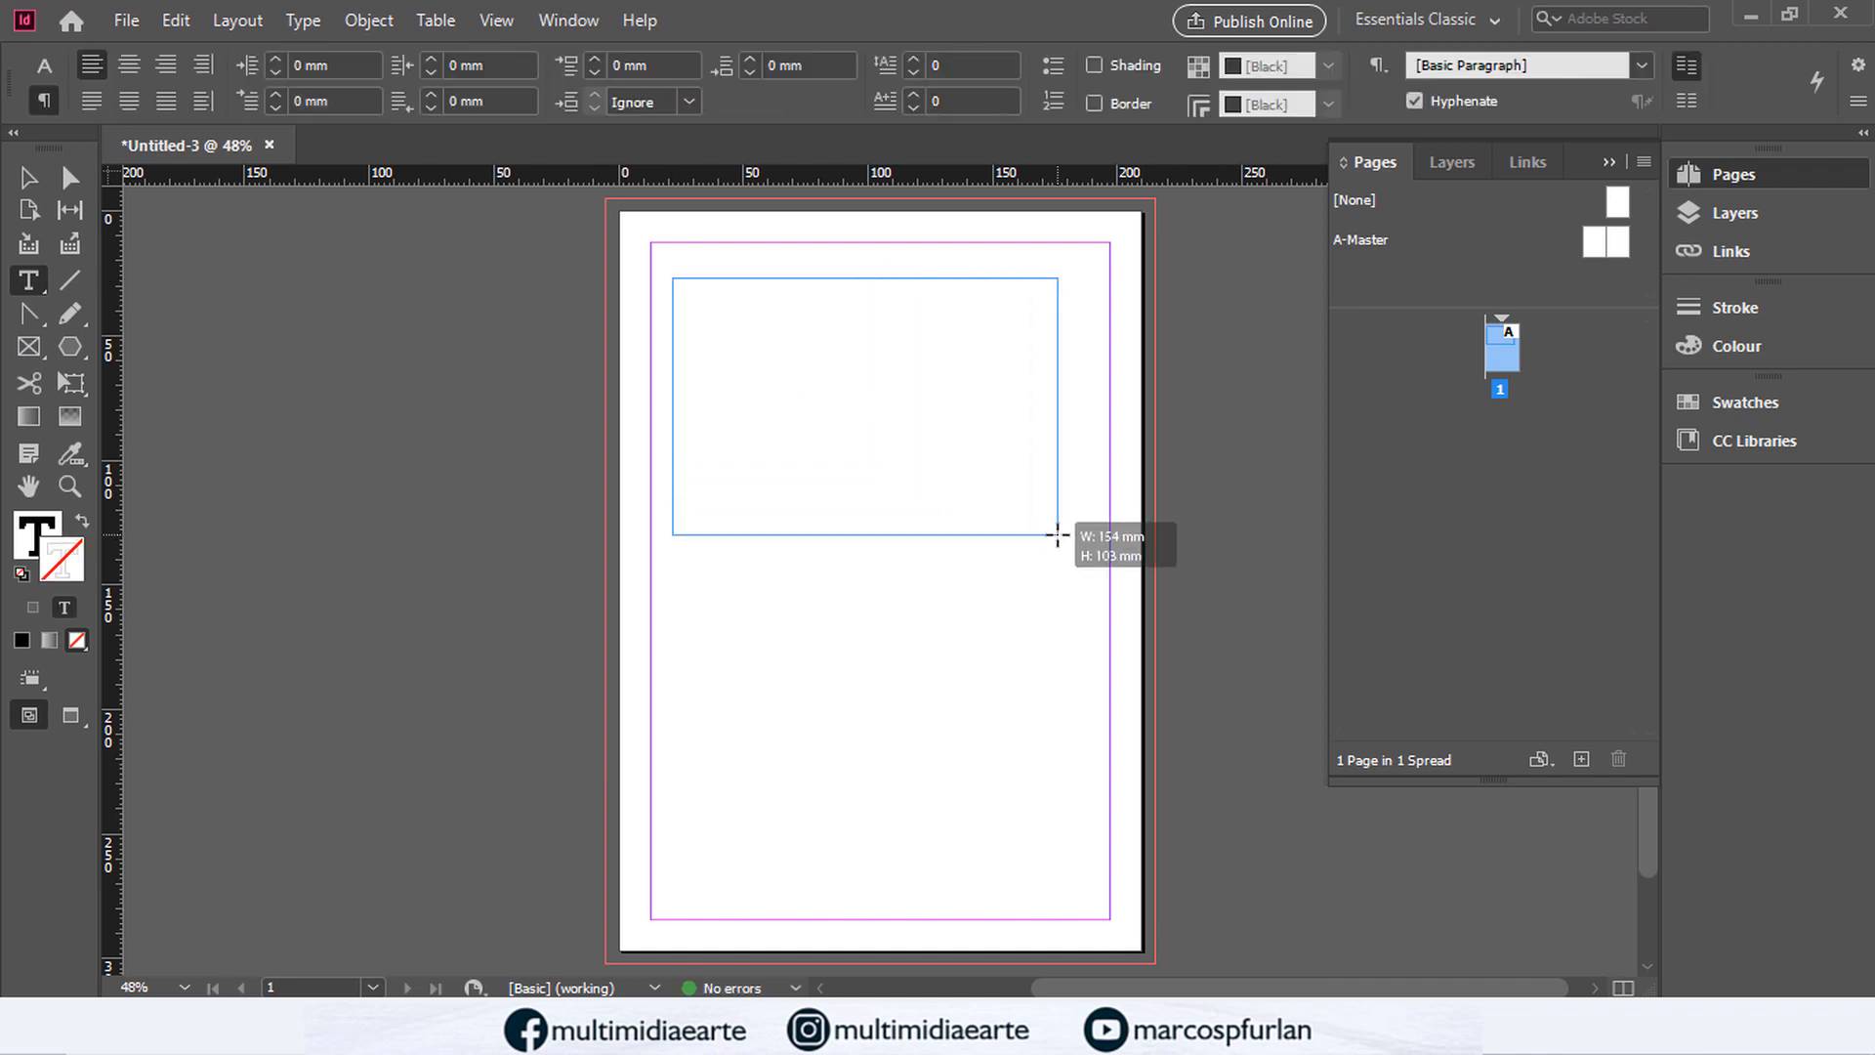
pyautogui.click(303, 21)
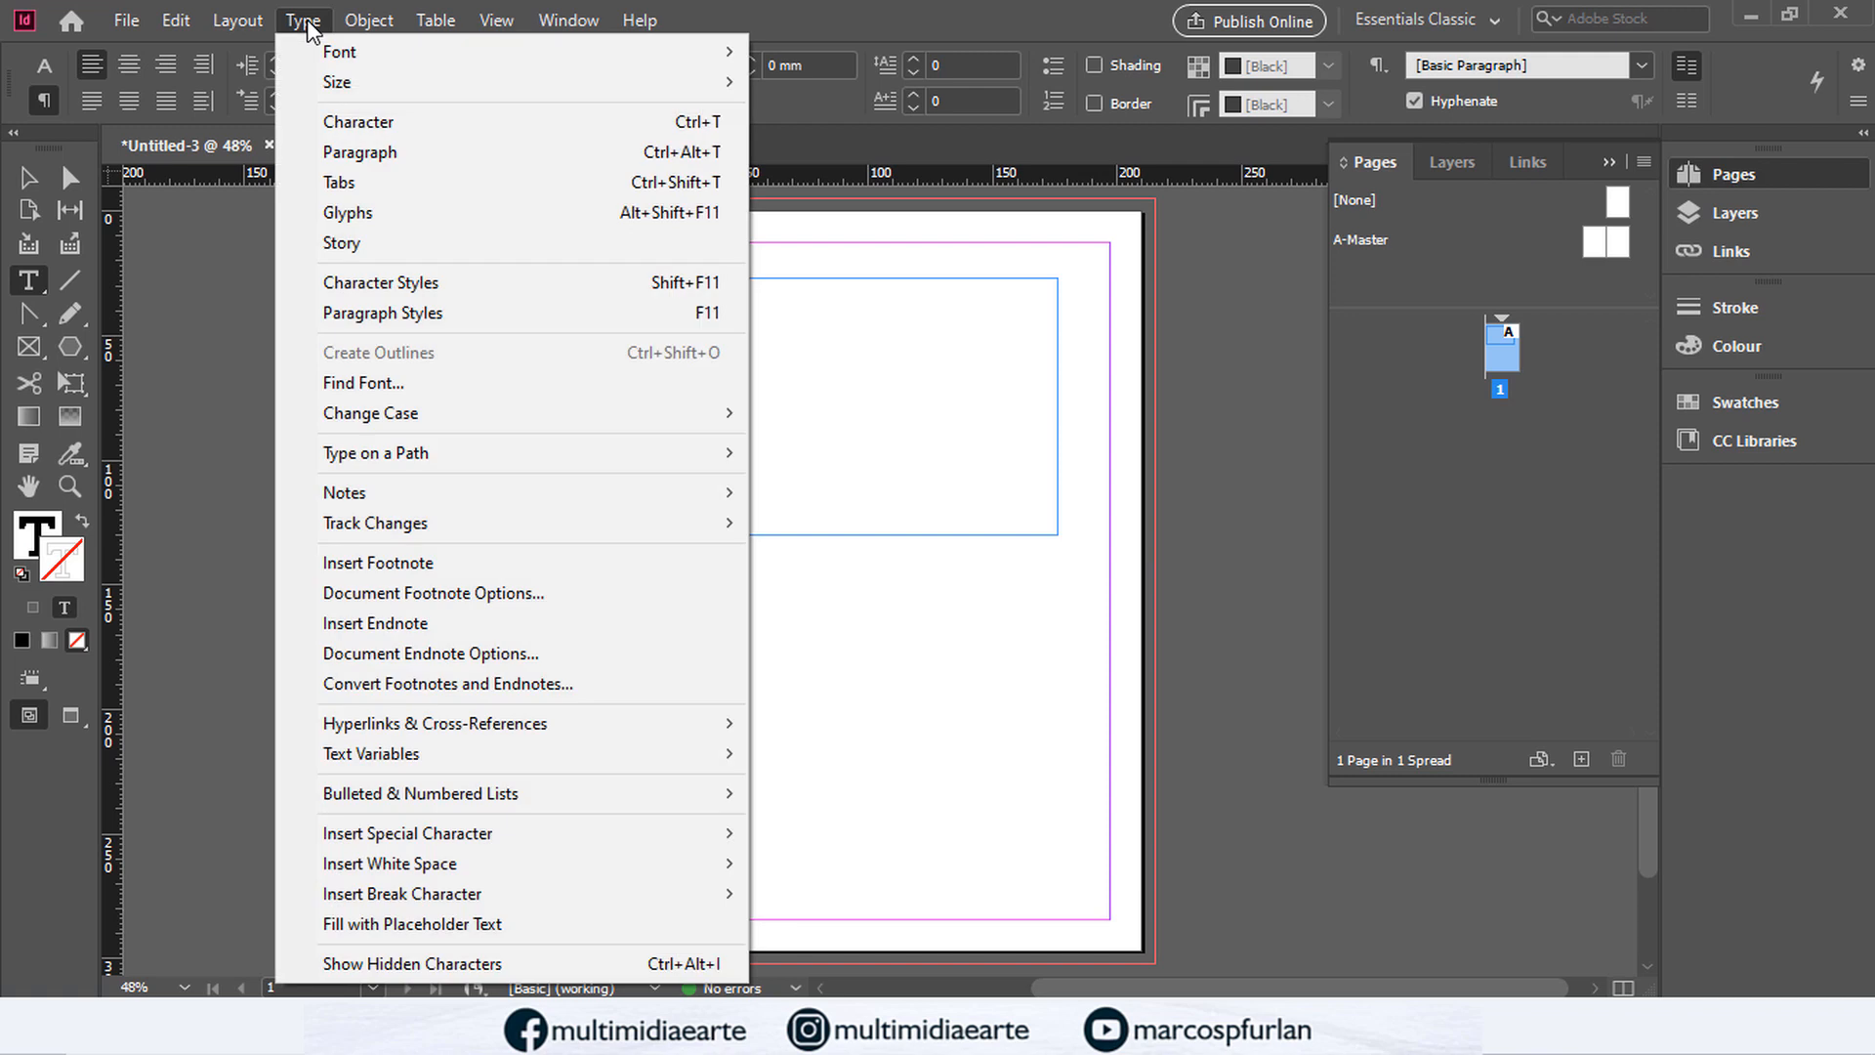
pyautogui.click(457, 929)
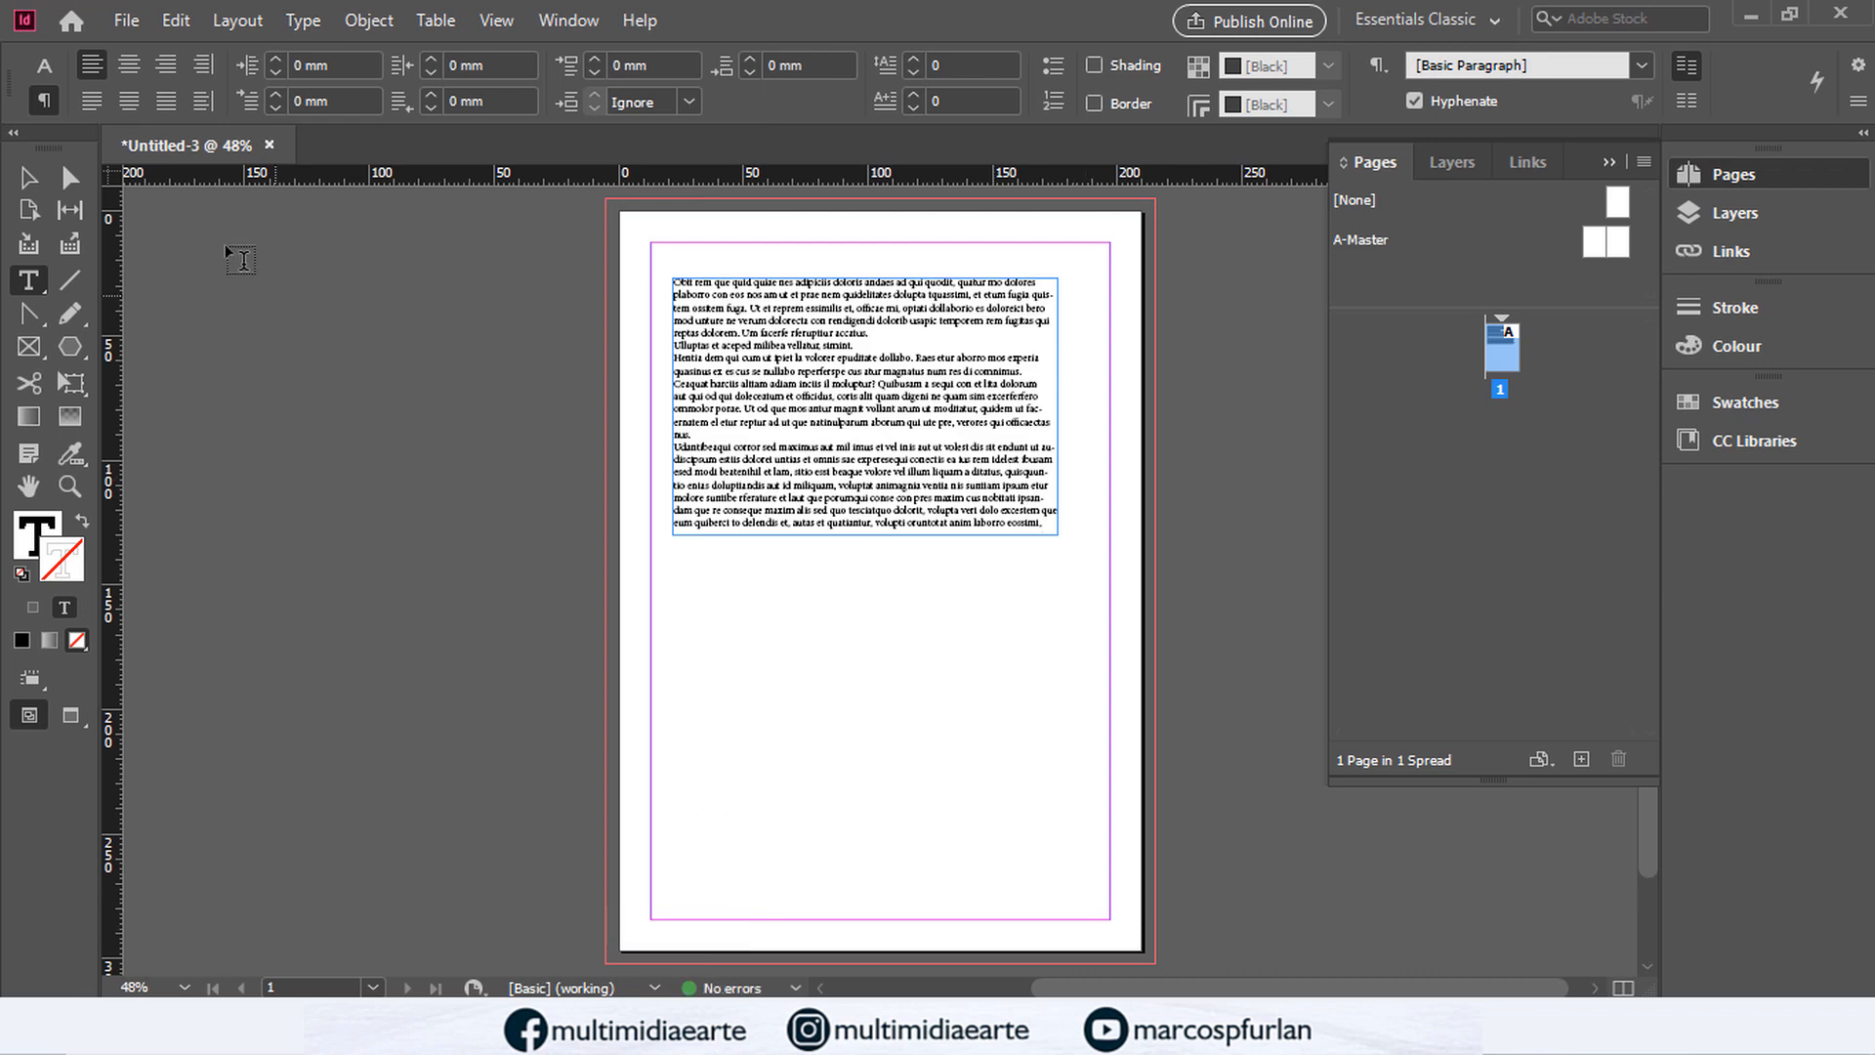
pyautogui.click(30, 179)
pyautogui.moveTo(868, 535); pyautogui.dragTo(869, 862)
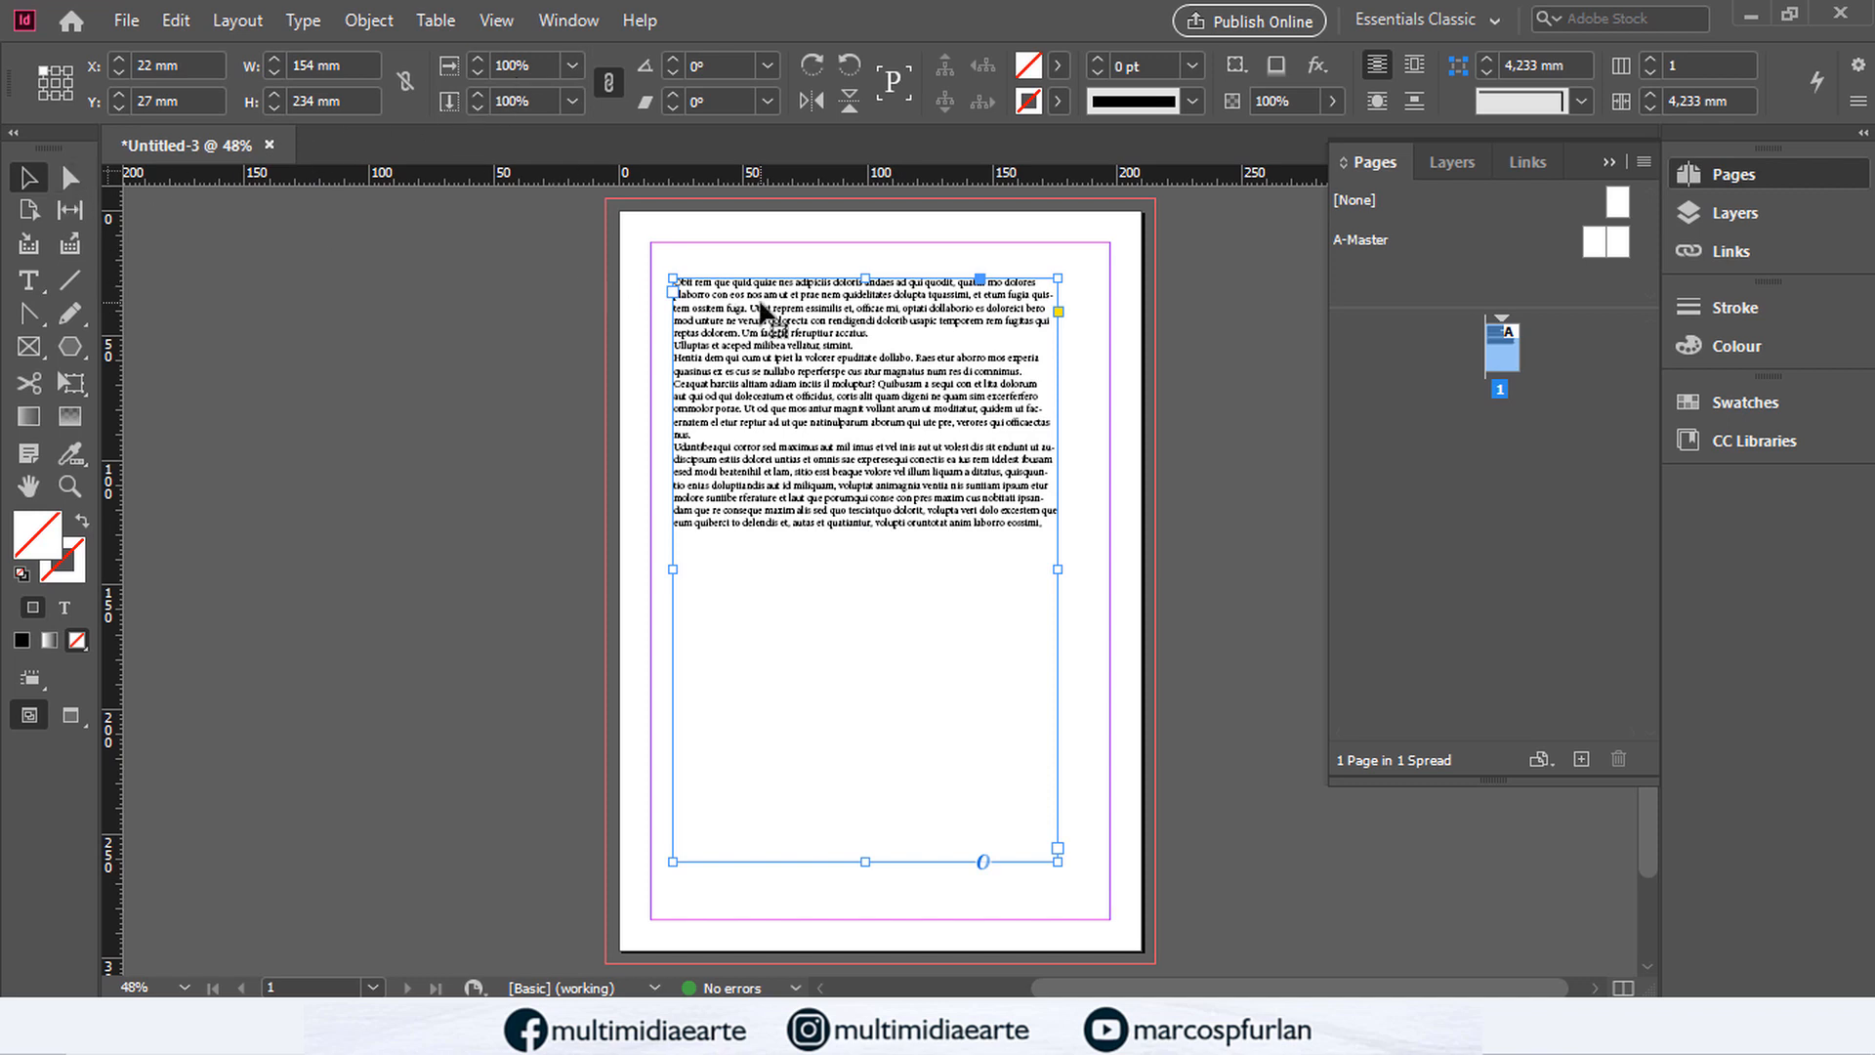
# Step: Try the placeholder text at 24 pt, and set its font size to 20 pt
pyautogui.click(42, 285)
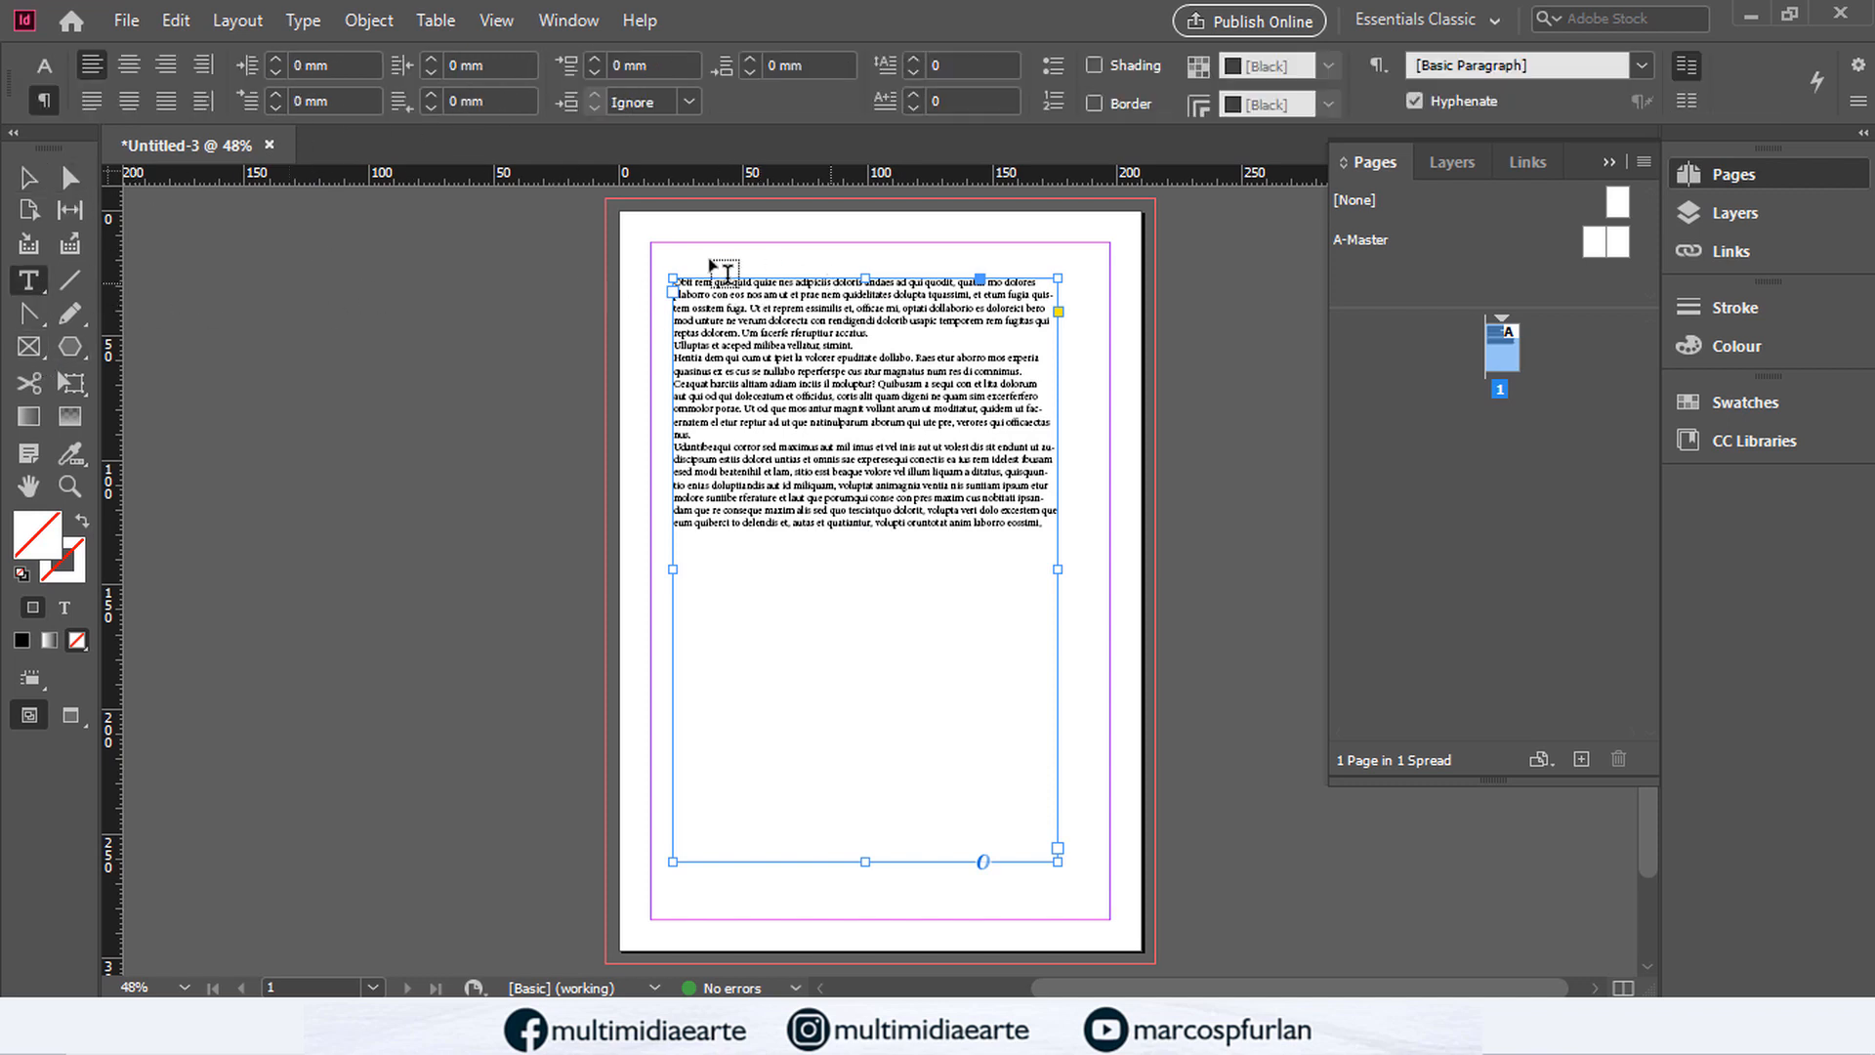
pyautogui.click(45, 66)
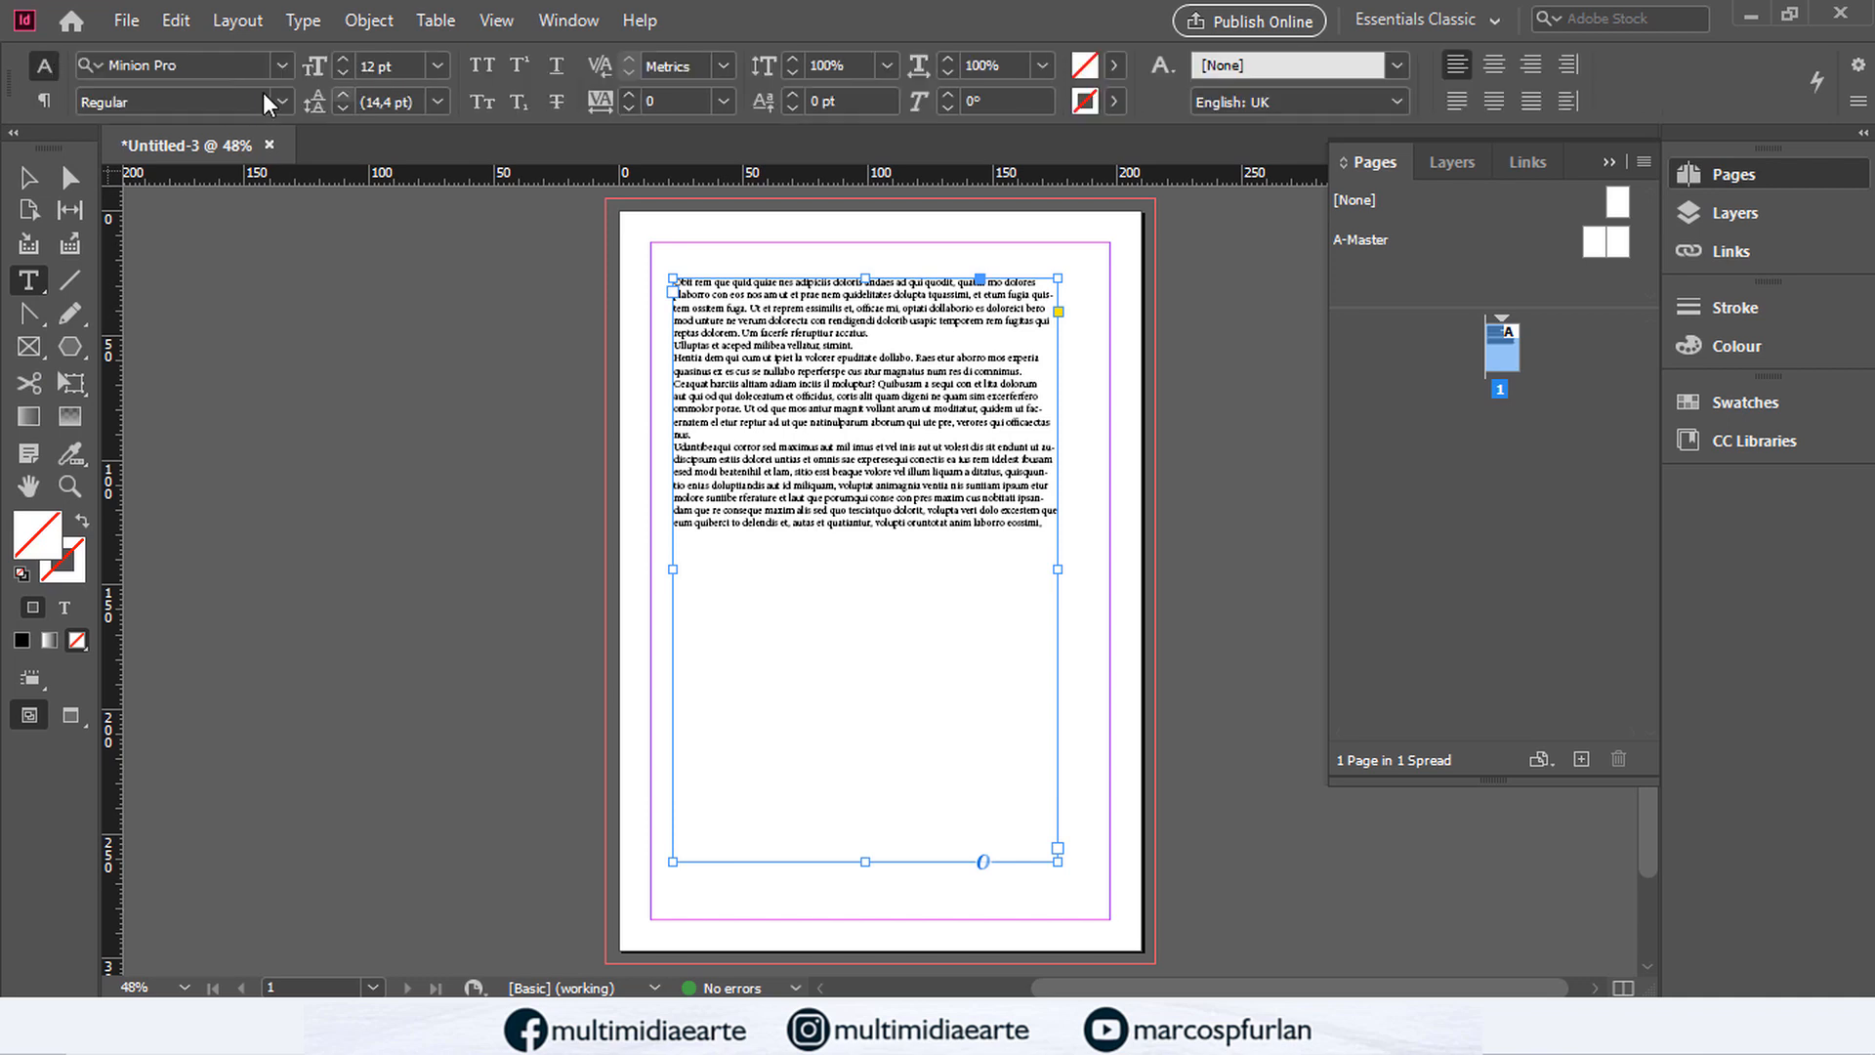
pyautogui.click(332, 64)
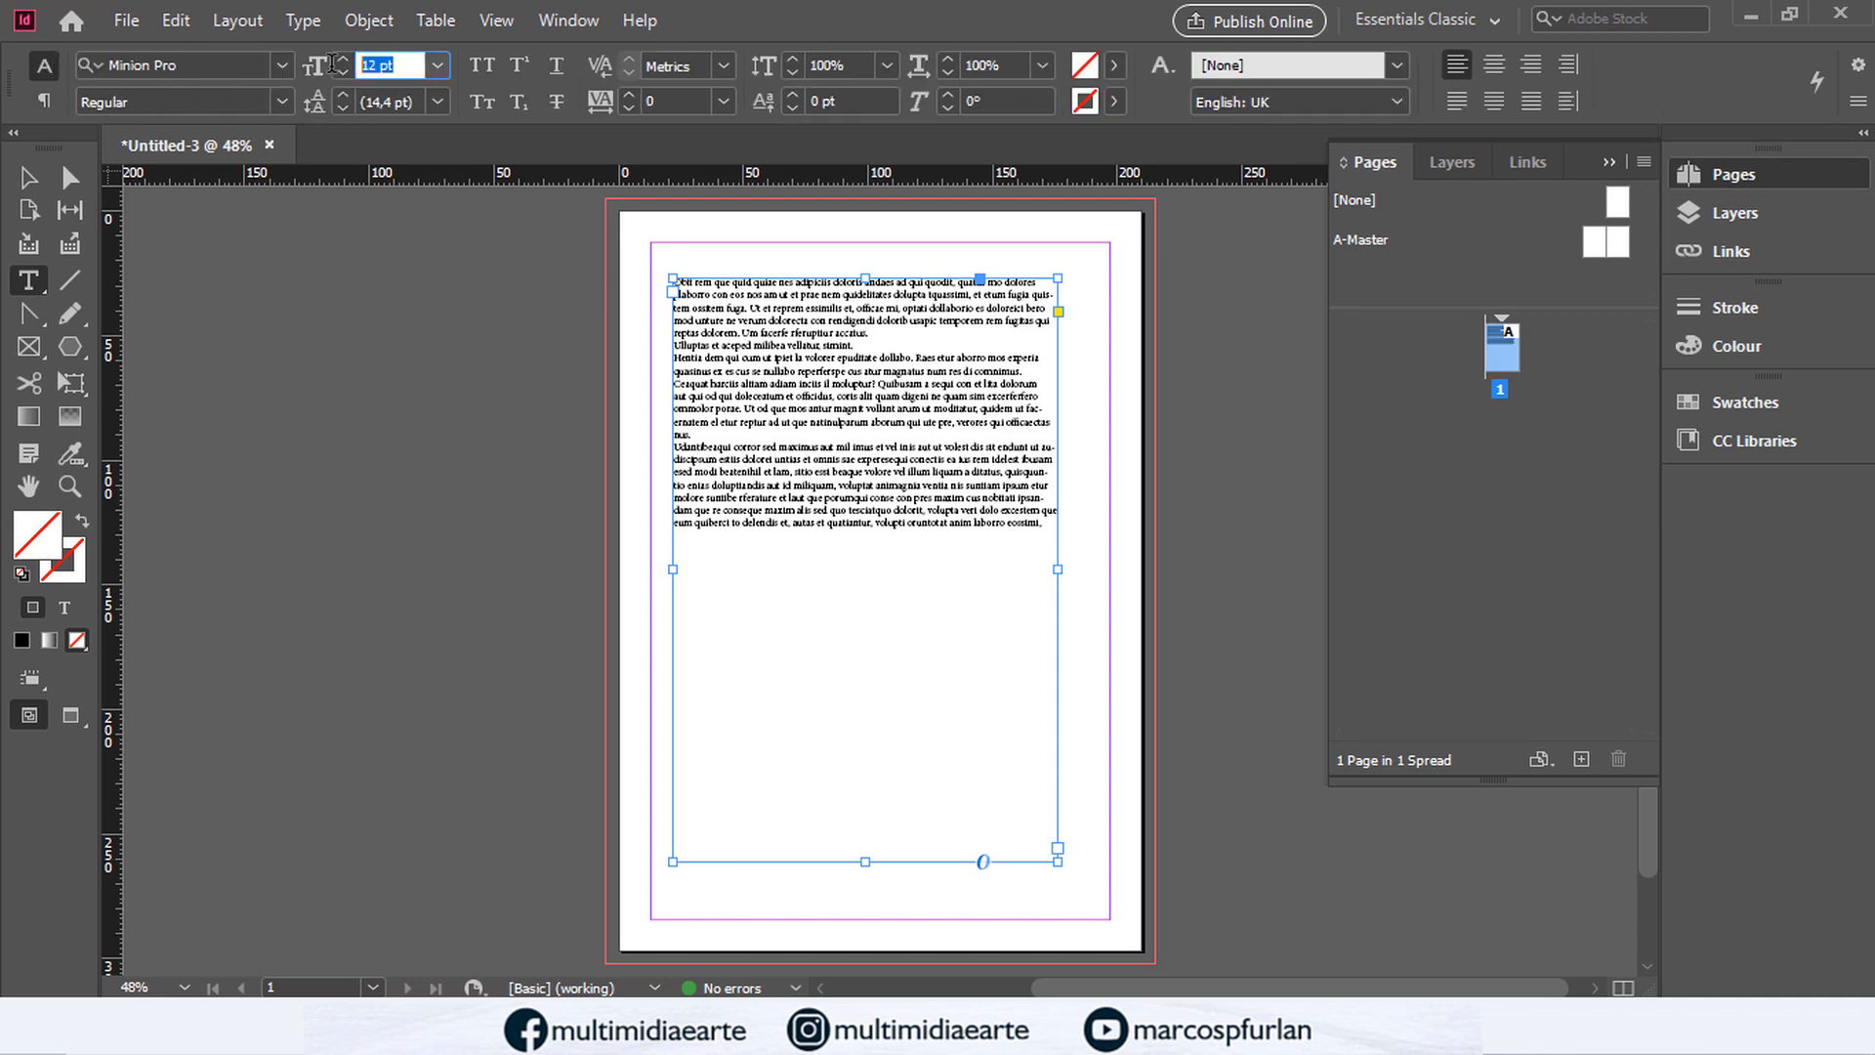
pyautogui.write('24')
pyautogui.press('Return')
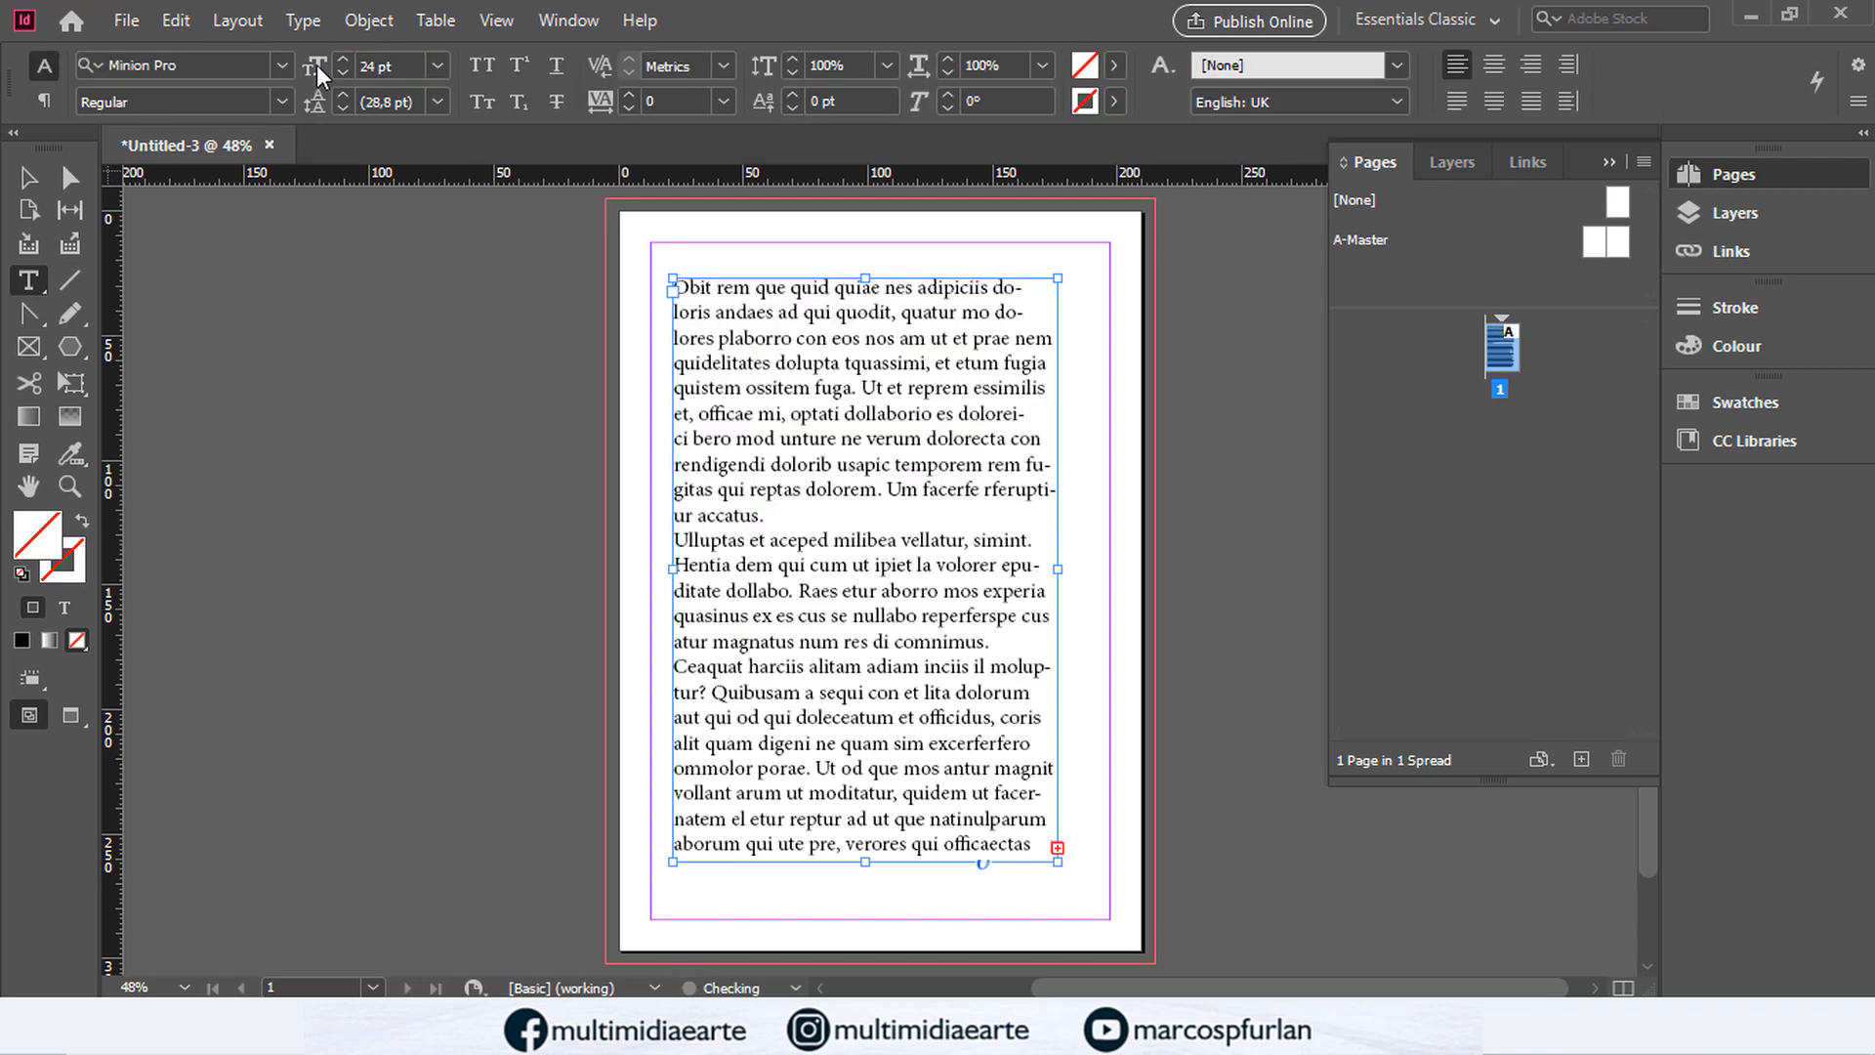
pyautogui.tripleClick(400, 64)
pyautogui.write('20')
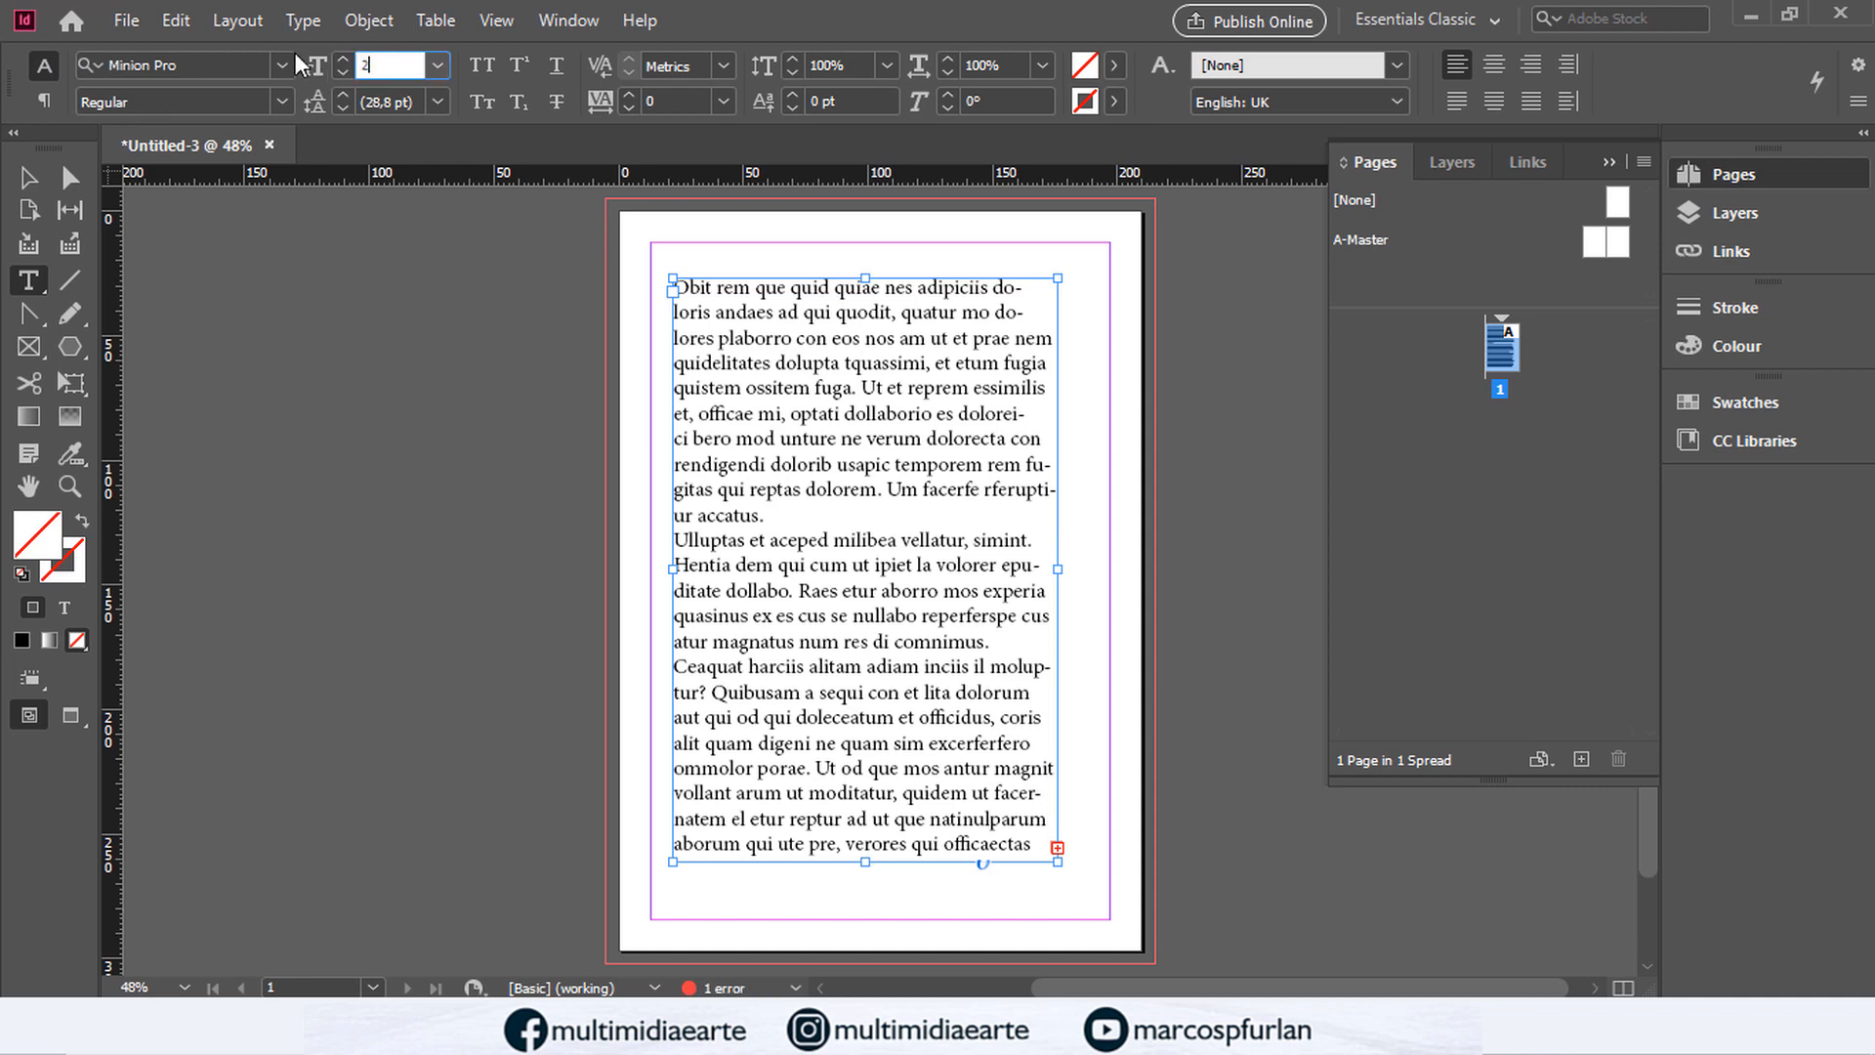
pyautogui.press('Return')
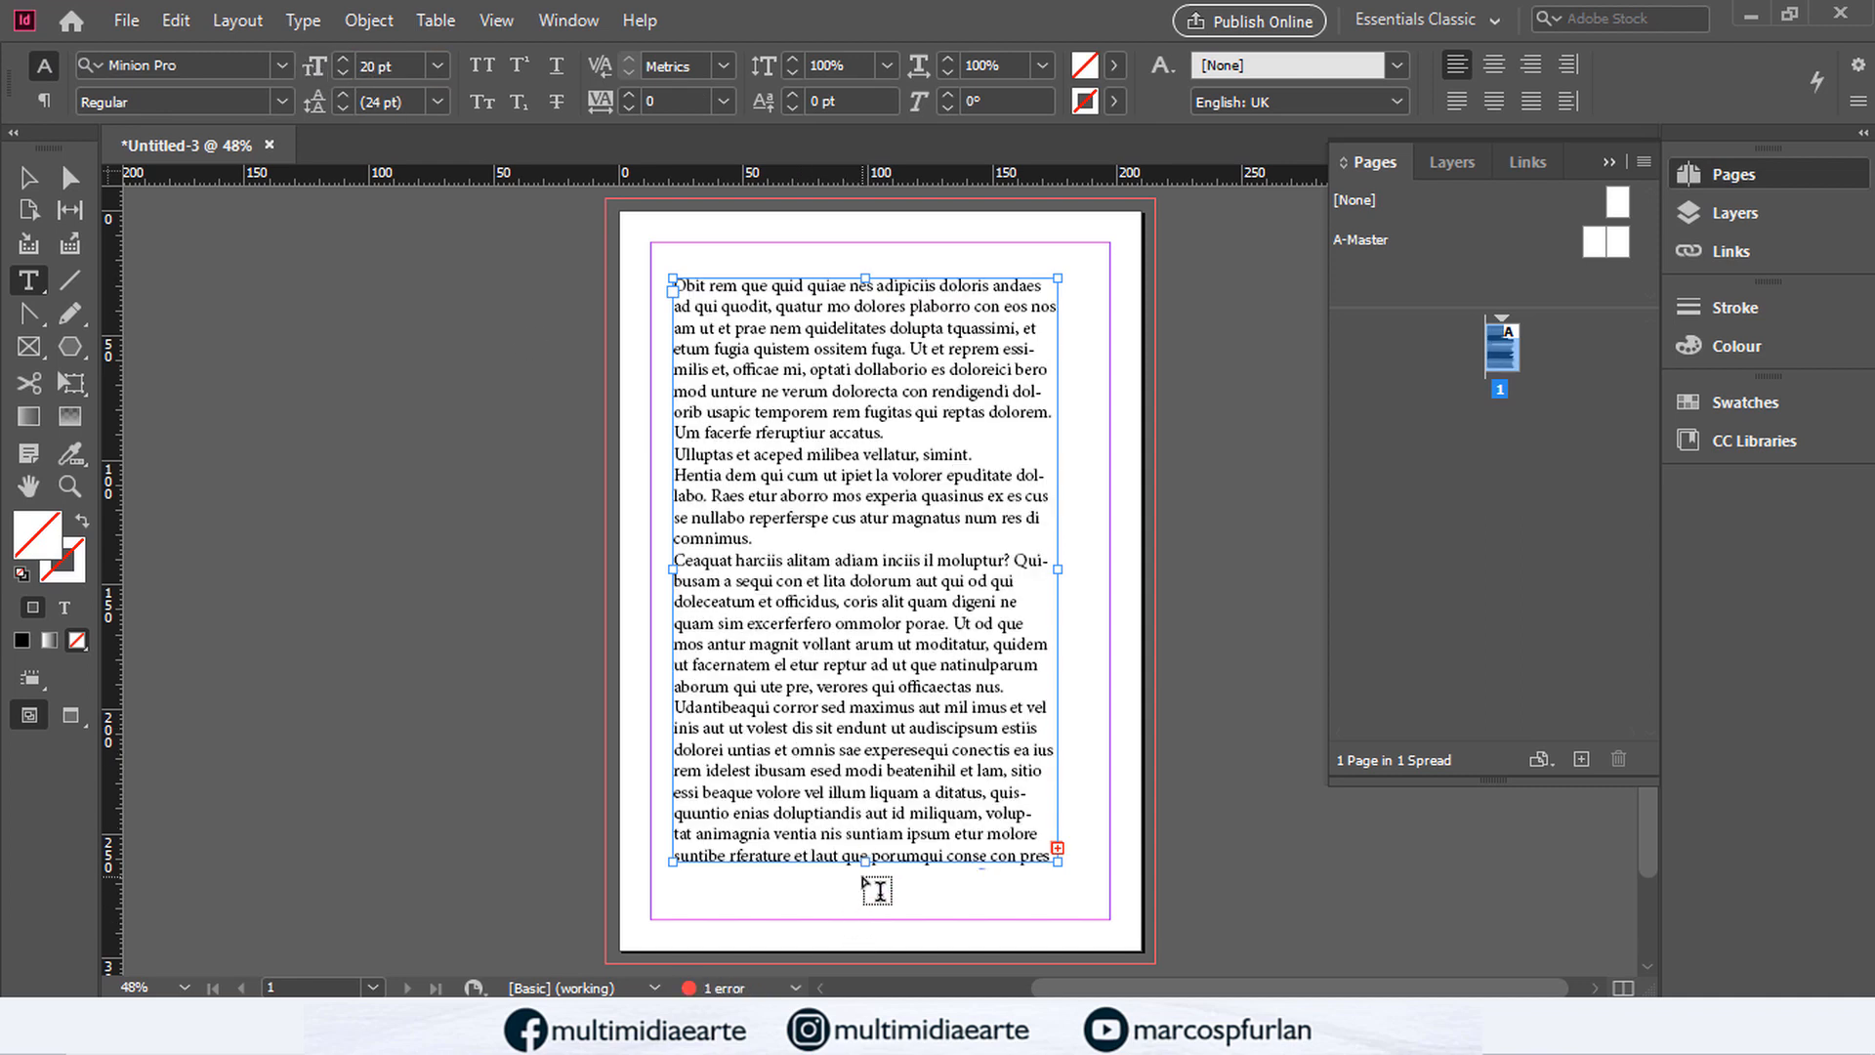
# Step: Extend the text frame downward to about 254 mm high, near the page's lower margin
pyautogui.moveTo(861, 856); pyautogui.dragTo(867, 890)
pyautogui.click(860, 810)
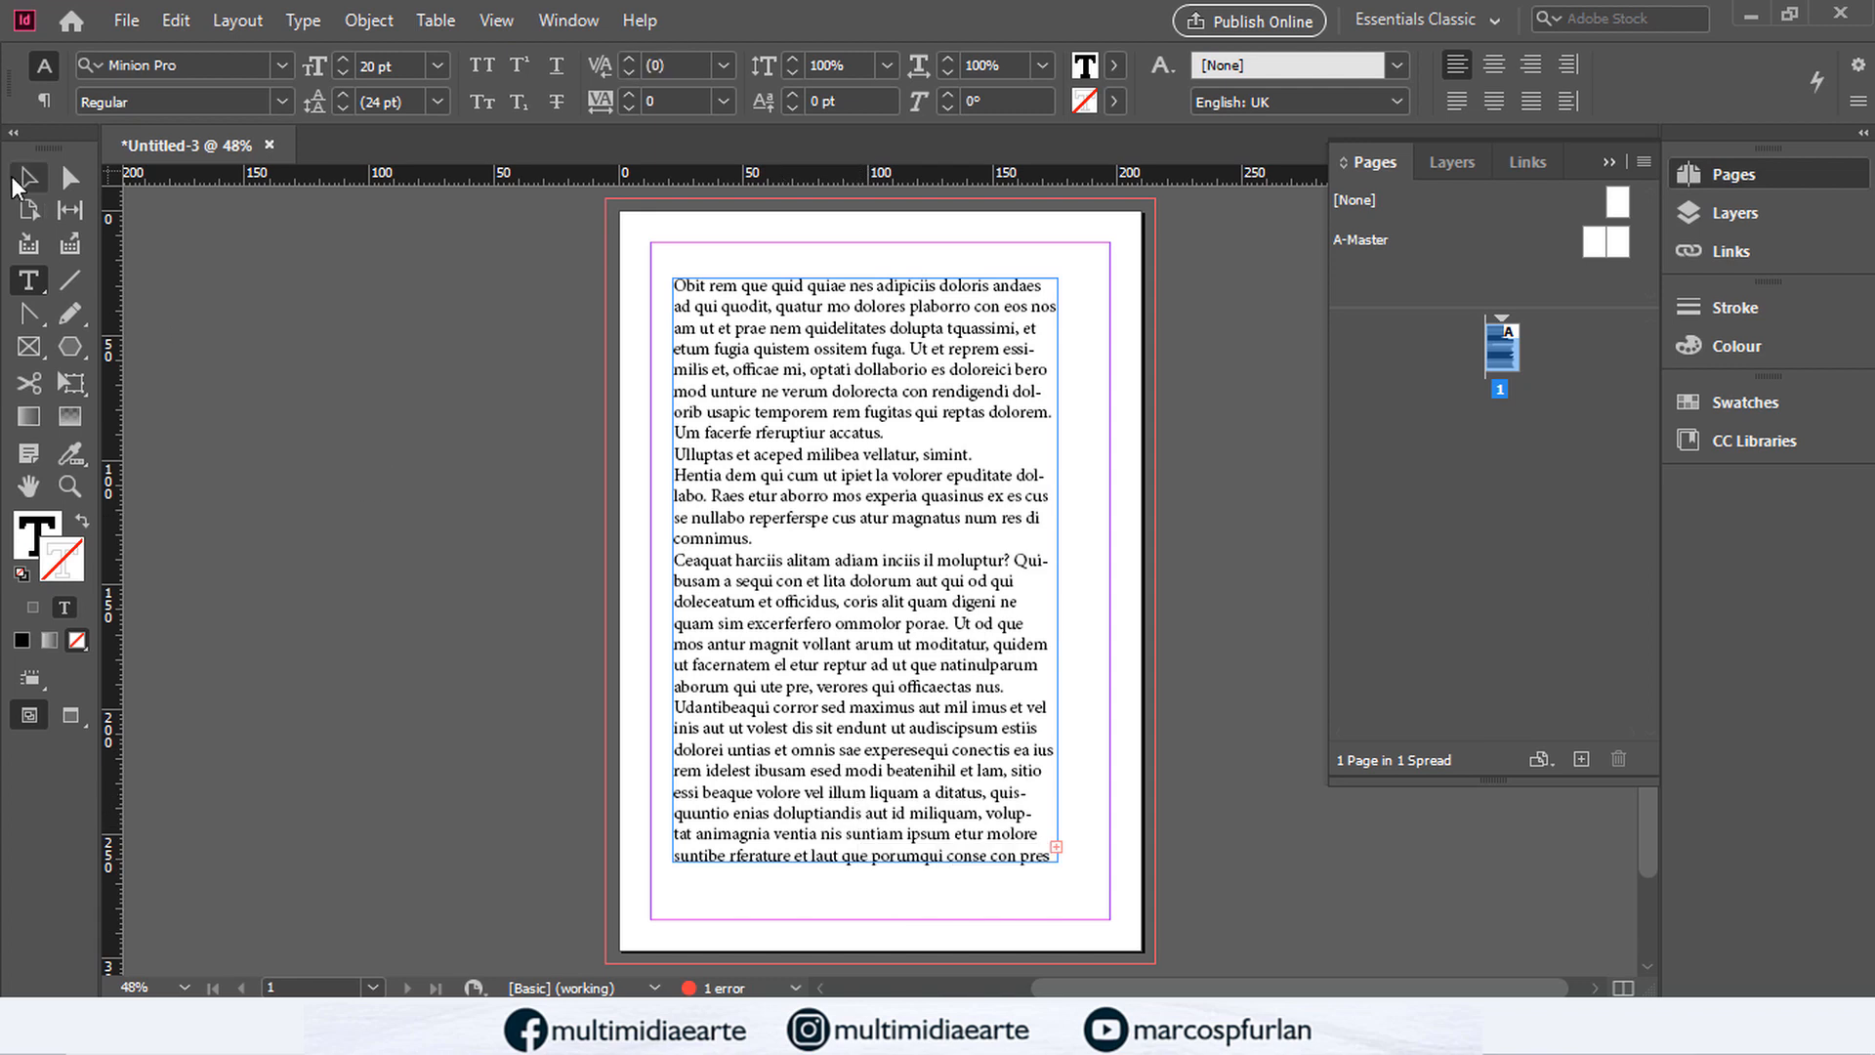
pyautogui.click(24, 182)
pyautogui.moveTo(865, 862); pyautogui.dragTo(865, 912)
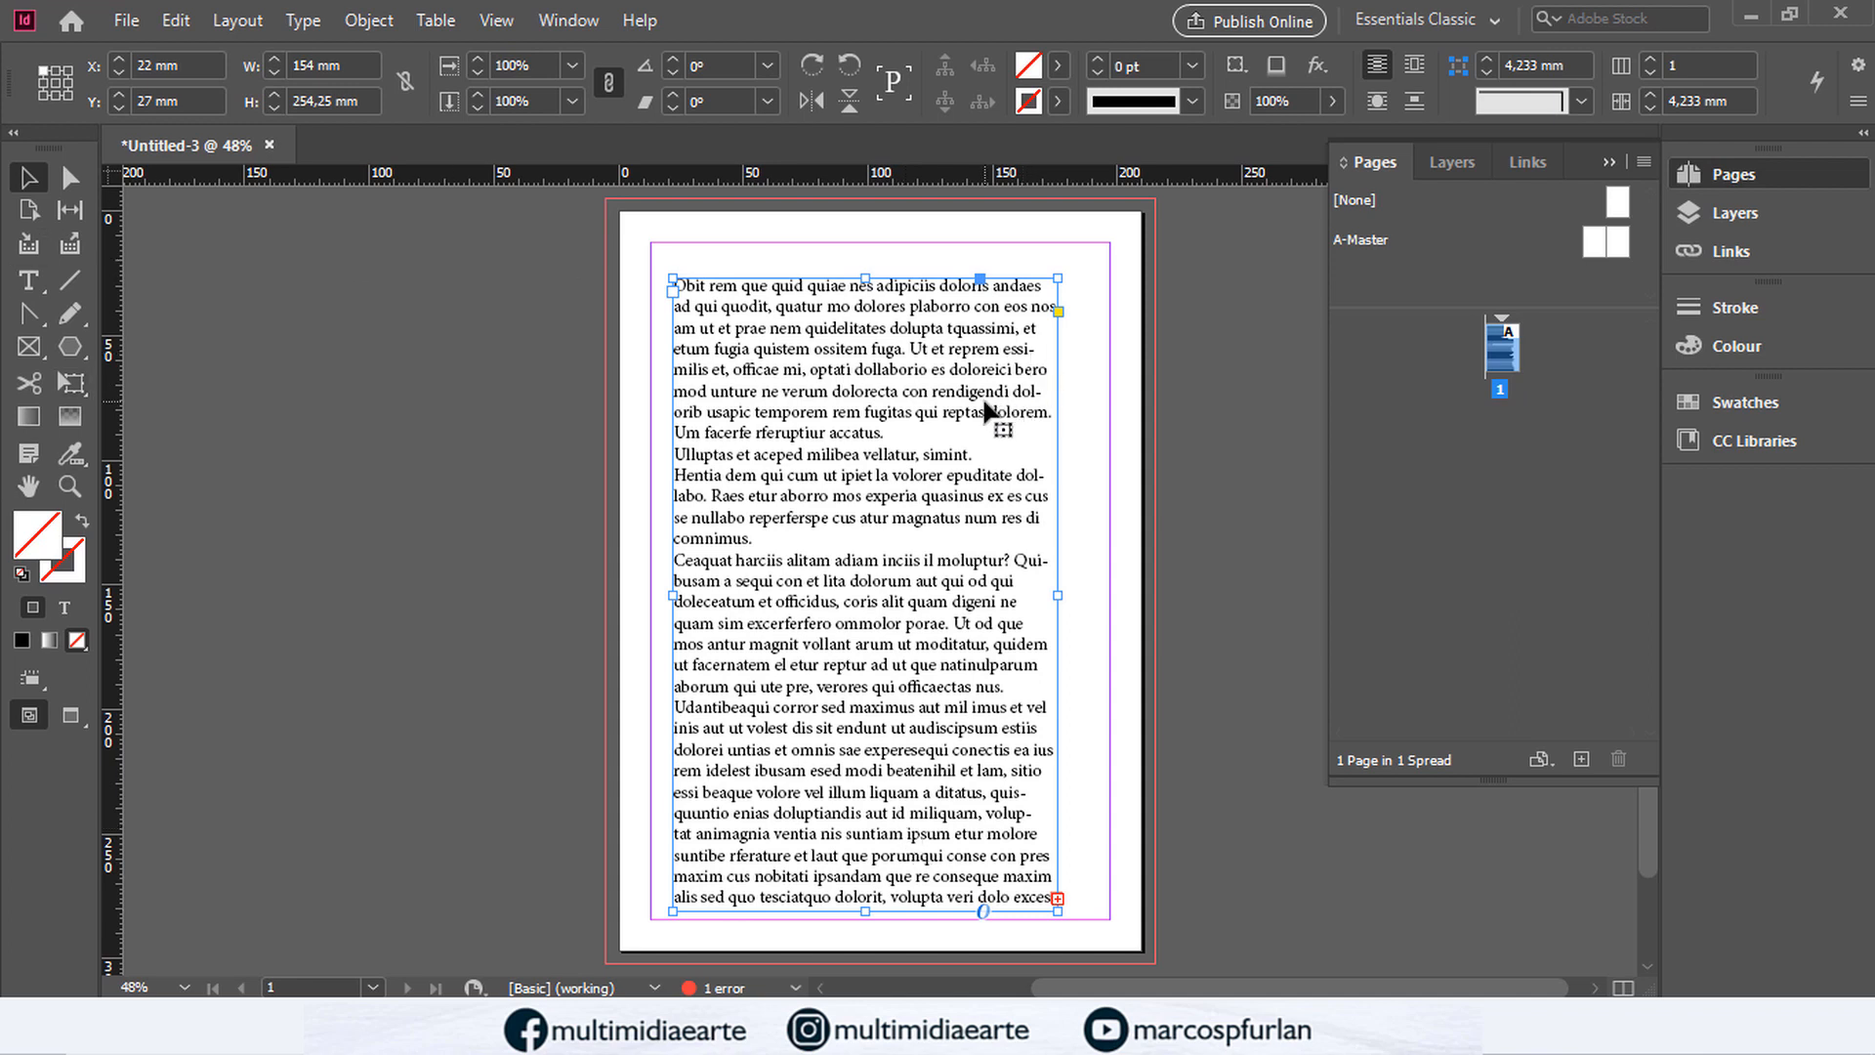
pyautogui.moveTo(979, 435); pyautogui.dragTo(576, 439)
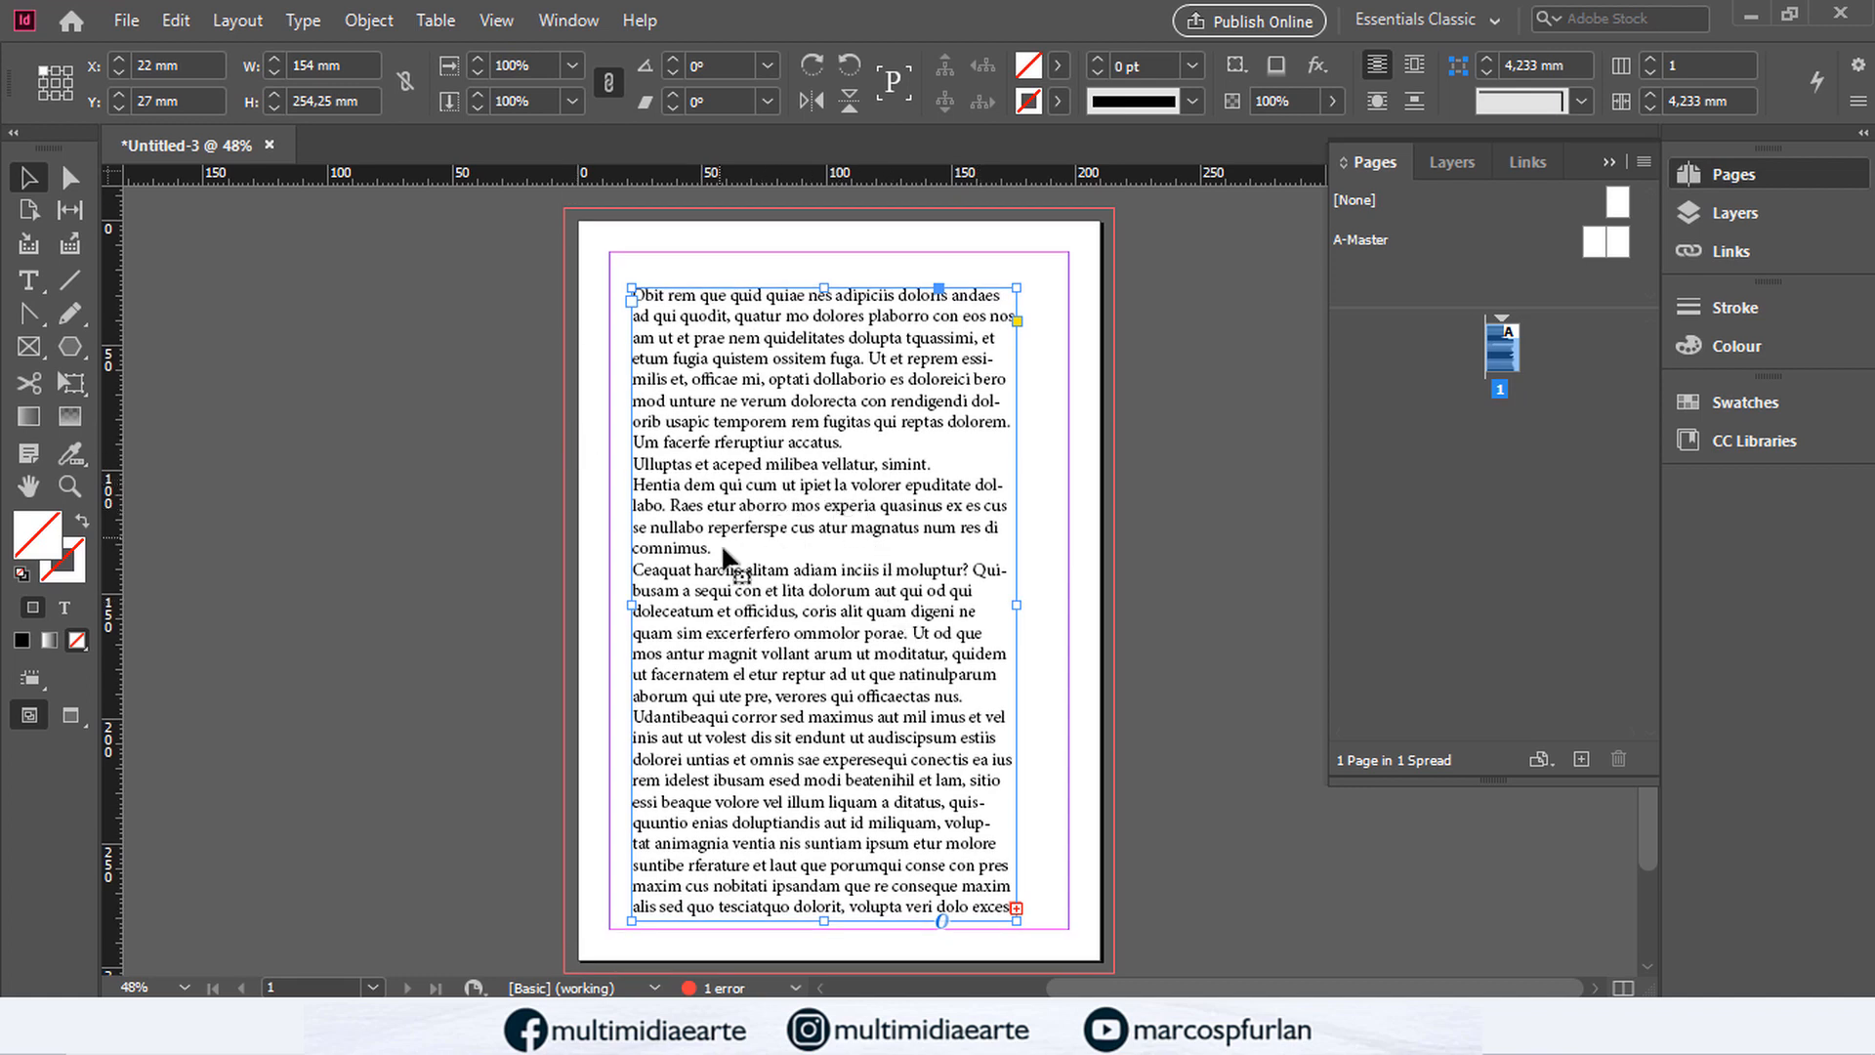
# Step: Add four blank pages to the document and return to page 1
pyautogui.doubleClick(745, 582)
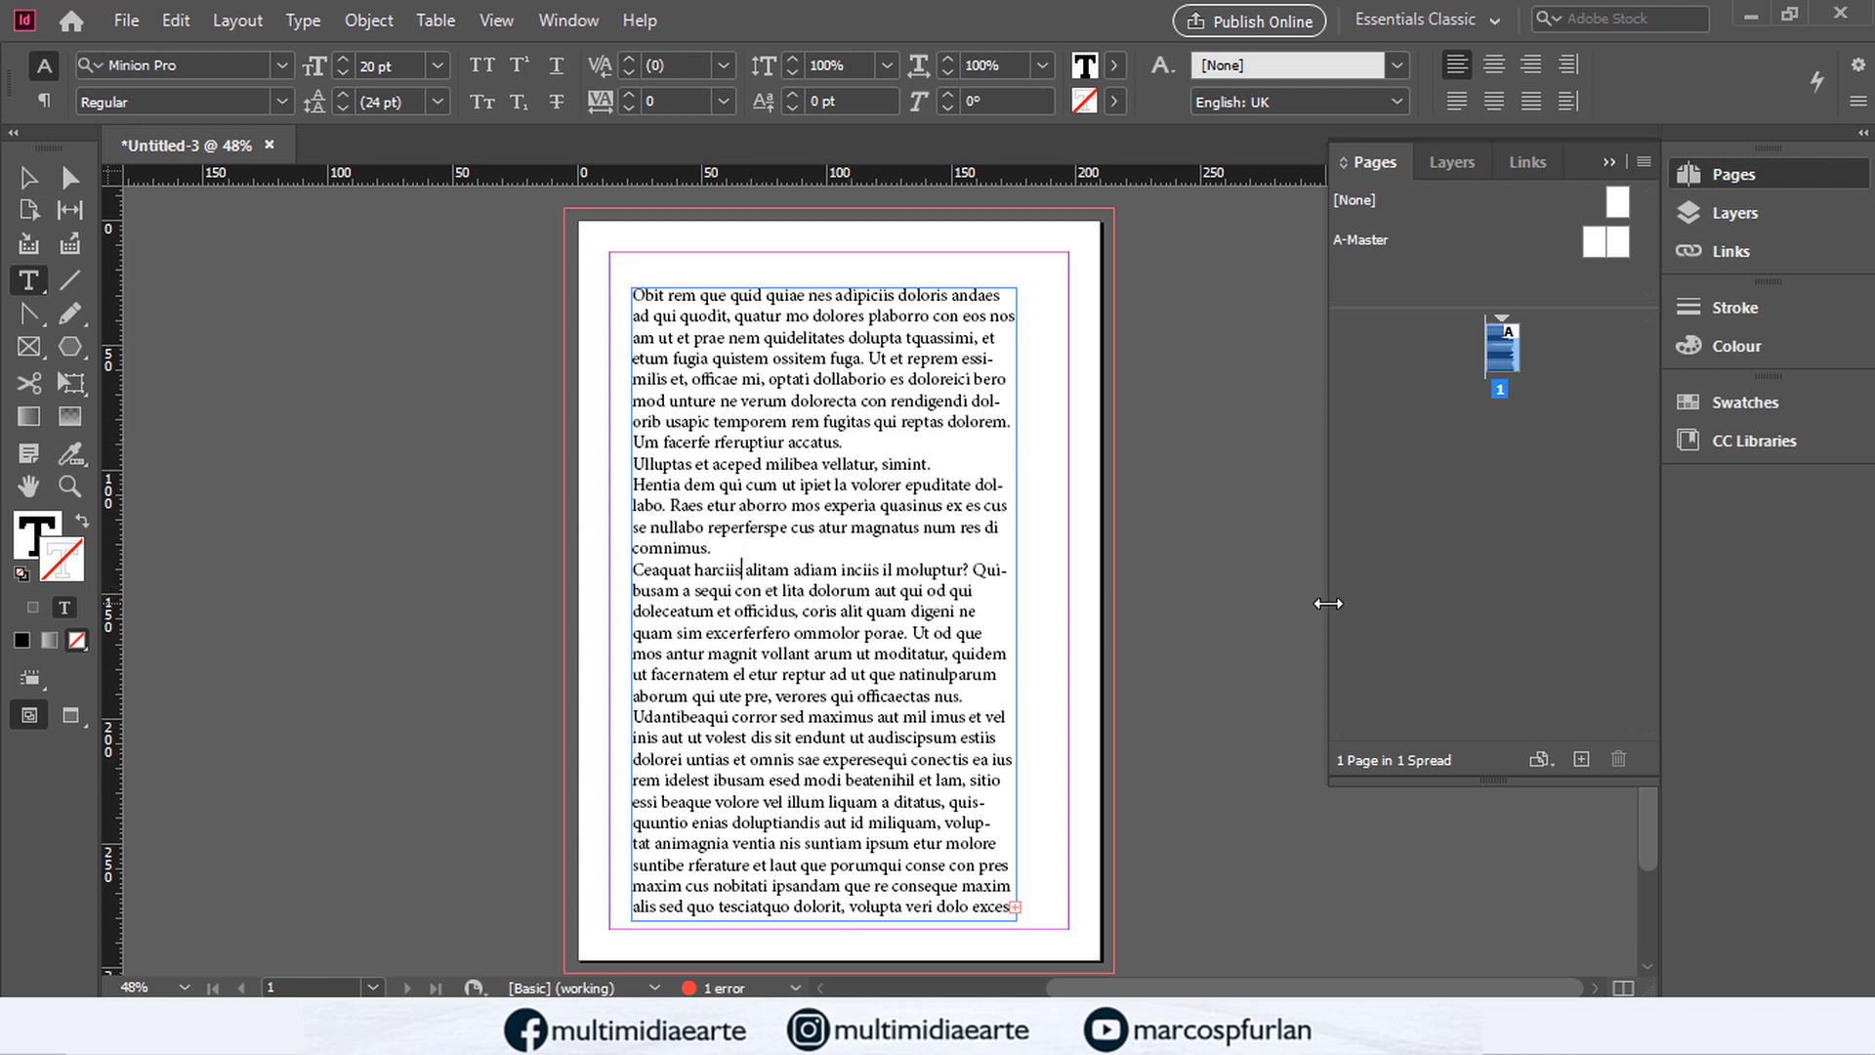
pyautogui.click(28, 177)
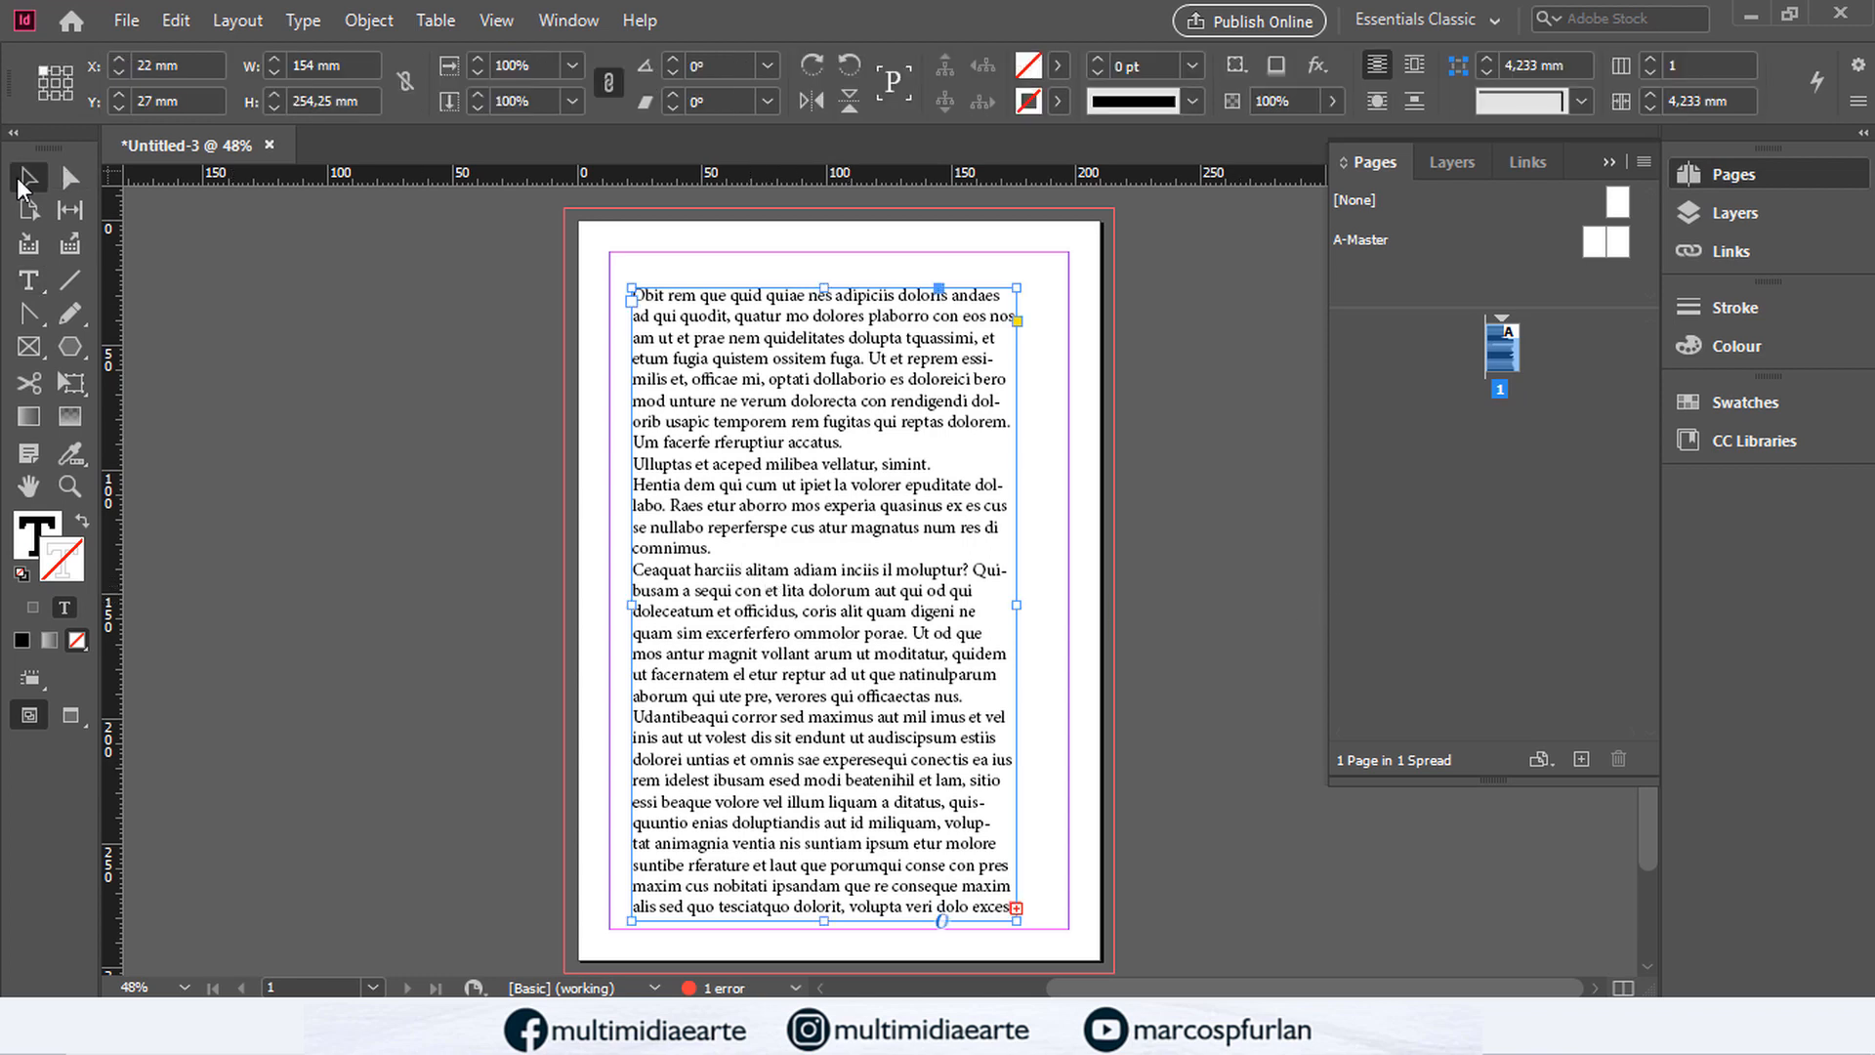
pyautogui.click(1584, 762)
pyautogui.click(1585, 762)
pyautogui.click(1585, 762)
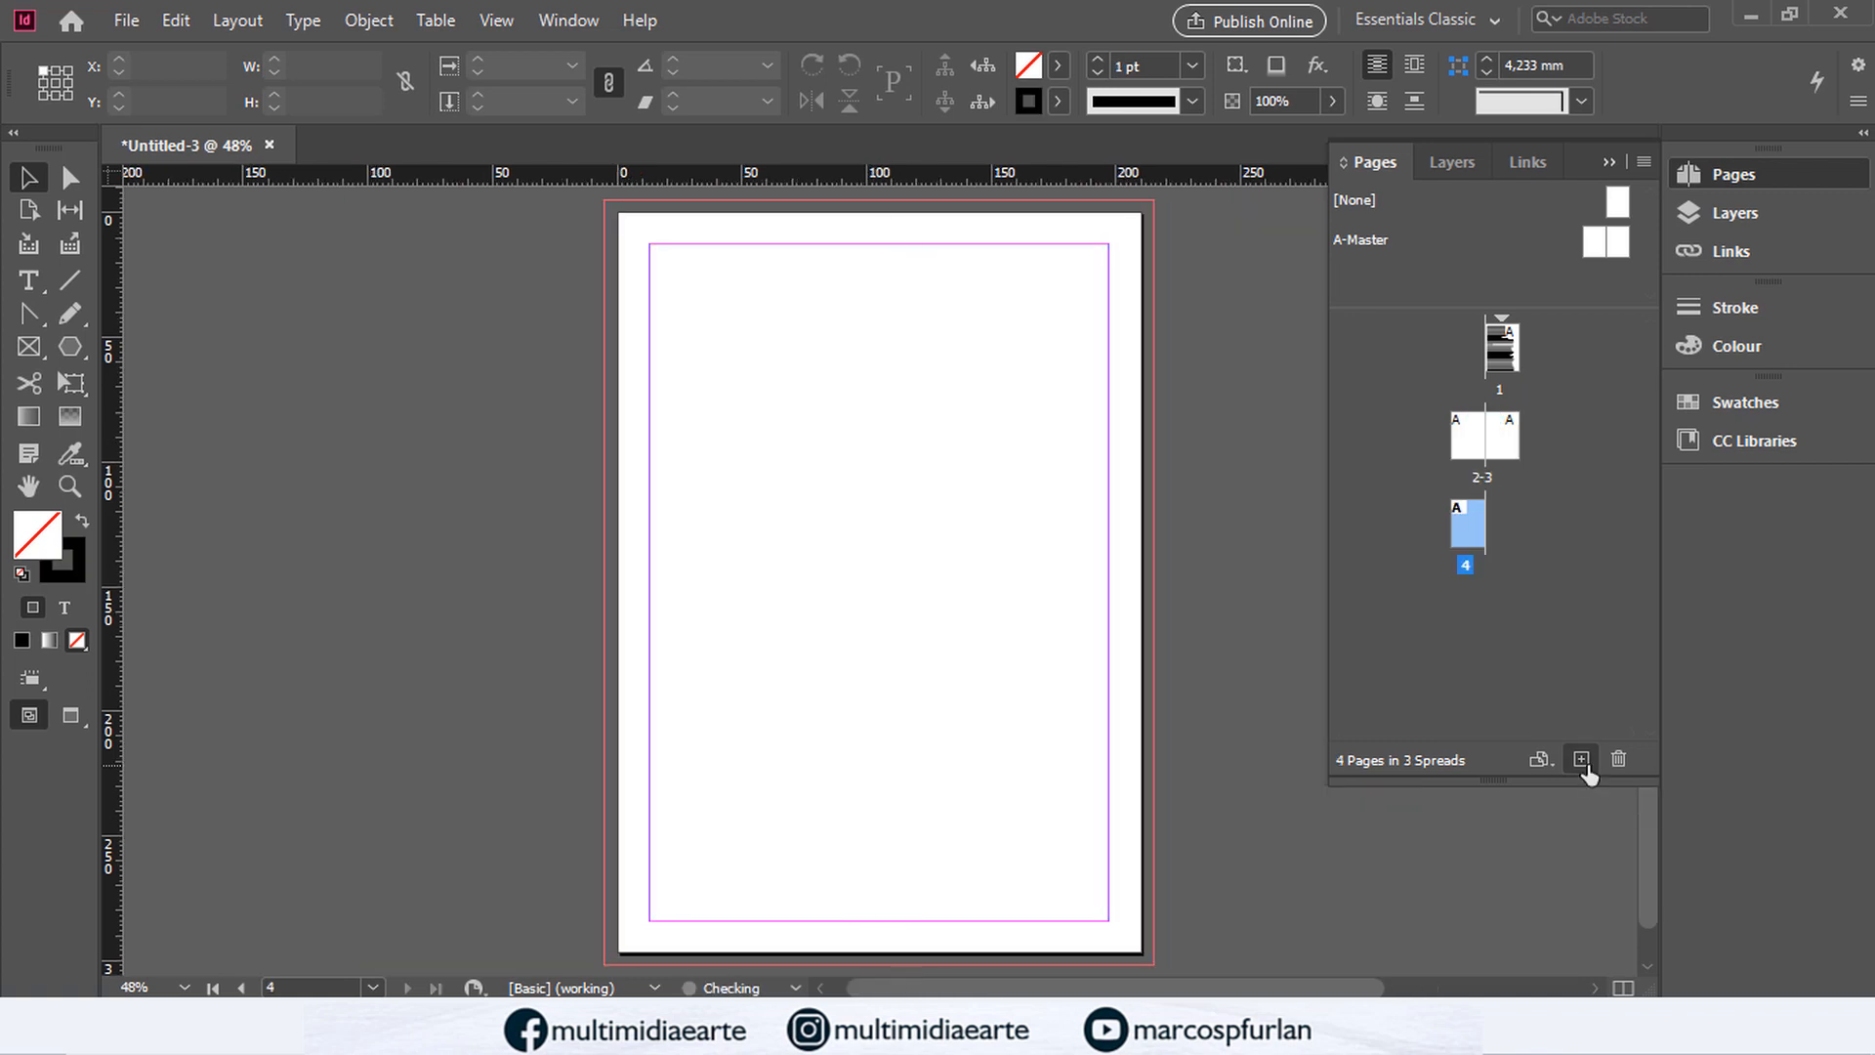
pyautogui.click(1585, 762)
pyautogui.doubleClick(1501, 361)
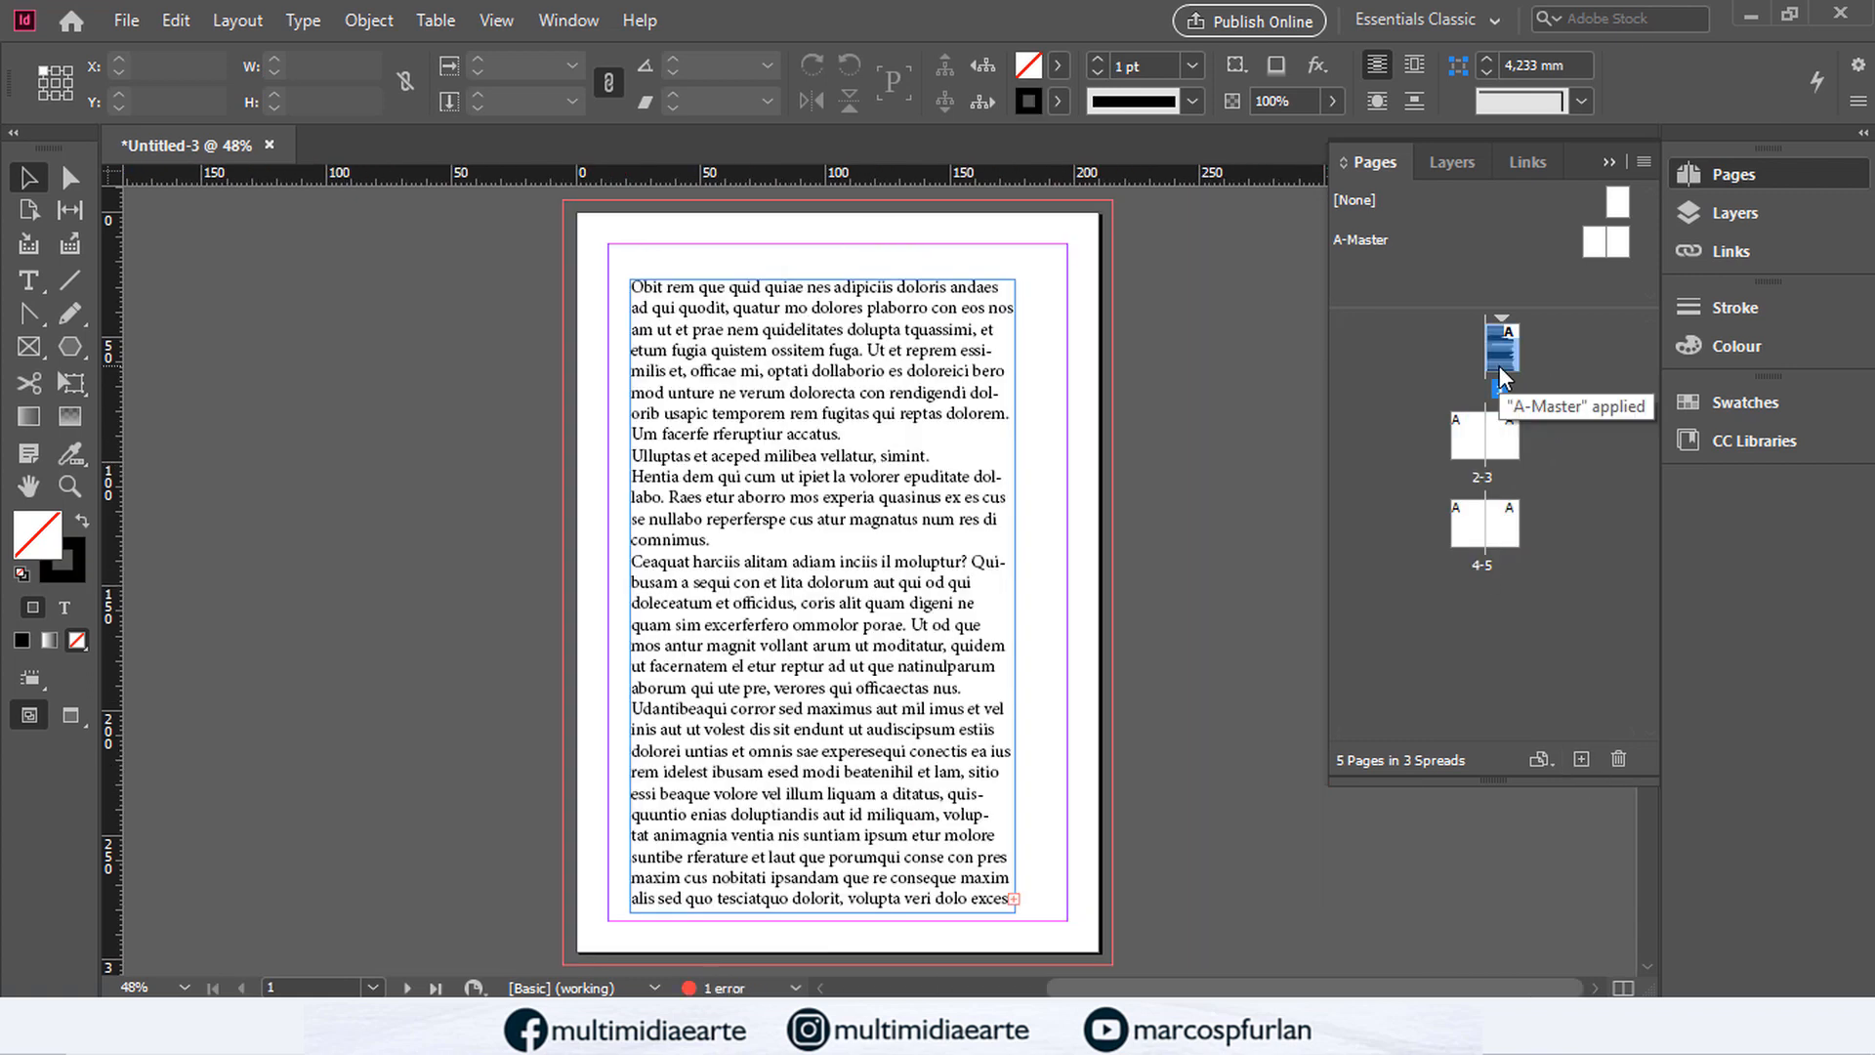
# Step: Delete all the placeholder text that follows the paragraph ending in "comnimus." on page 1
pyautogui.hotkey('ctrl', '=')
pyautogui.hotkey('ctrl', '=')
pyautogui.hotkey('ctrl', '=')
pyautogui.hotkey('ctrl', '=')
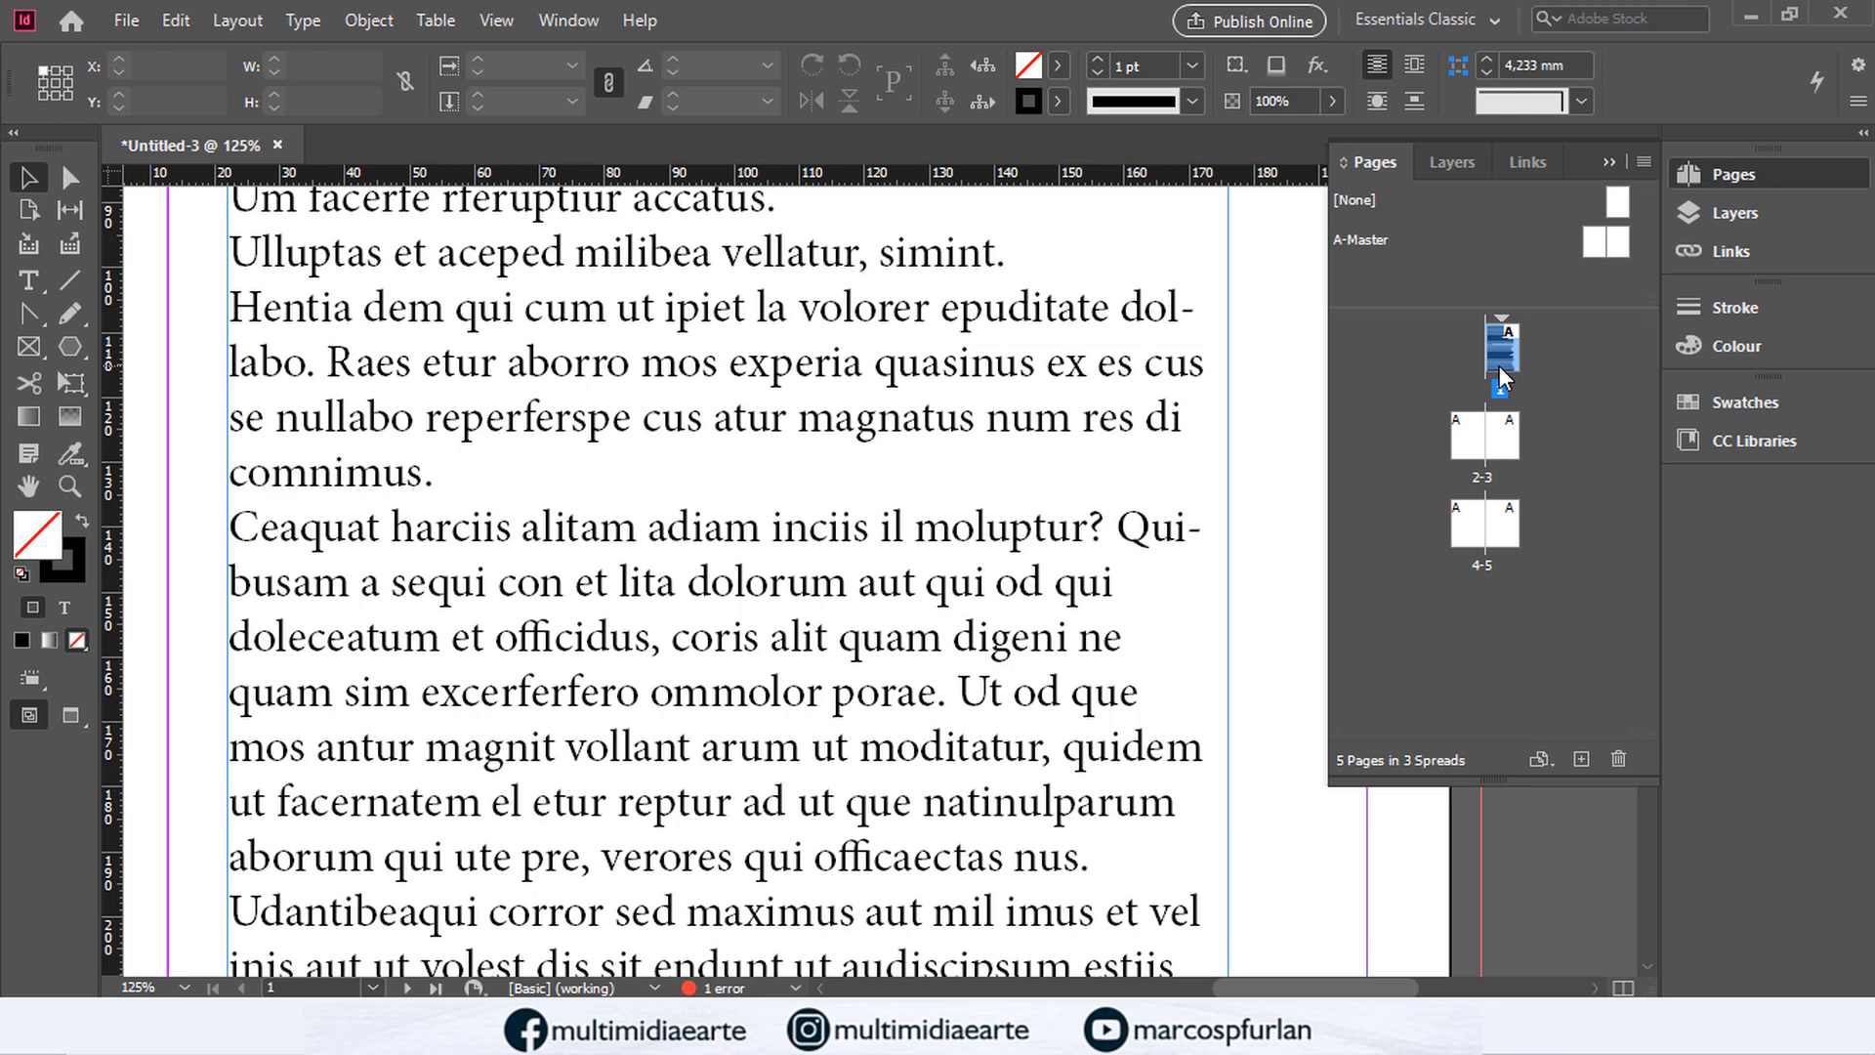
pyautogui.moveTo(628, 472); pyautogui.dragTo(715, 468)
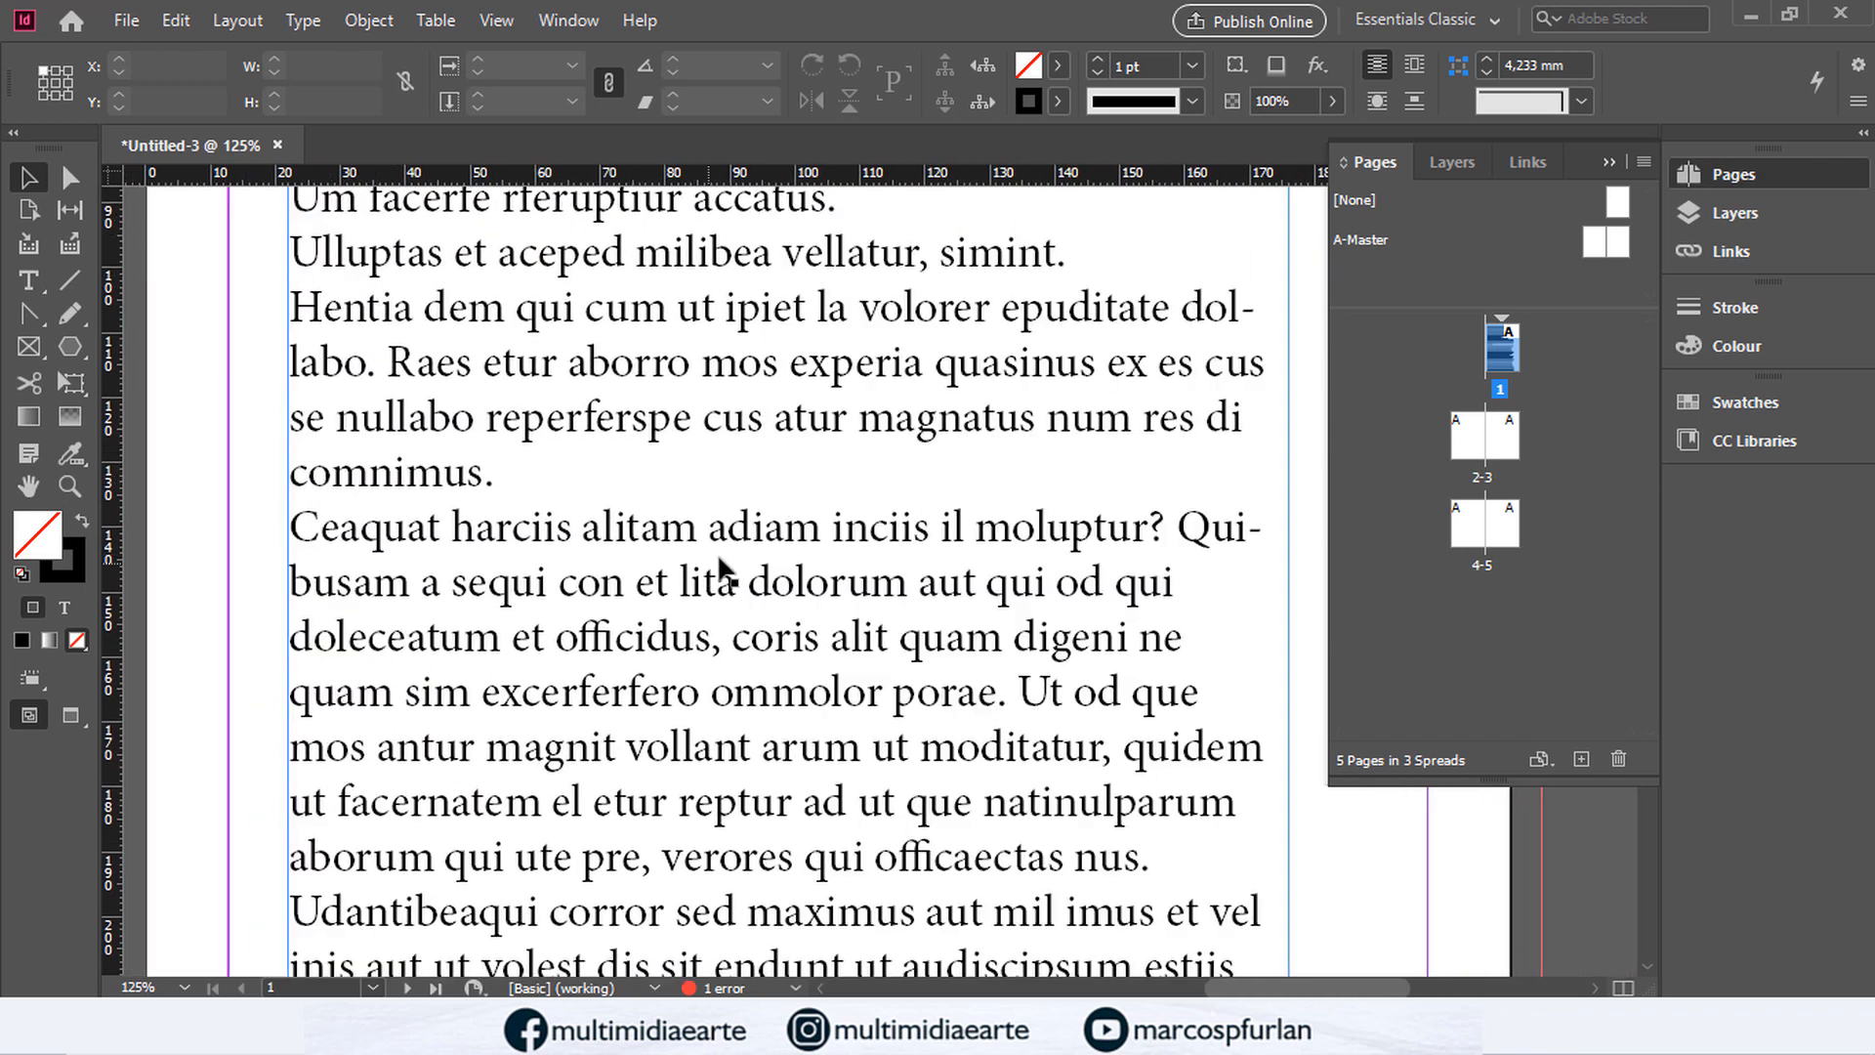
pyautogui.doubleClick(699, 532)
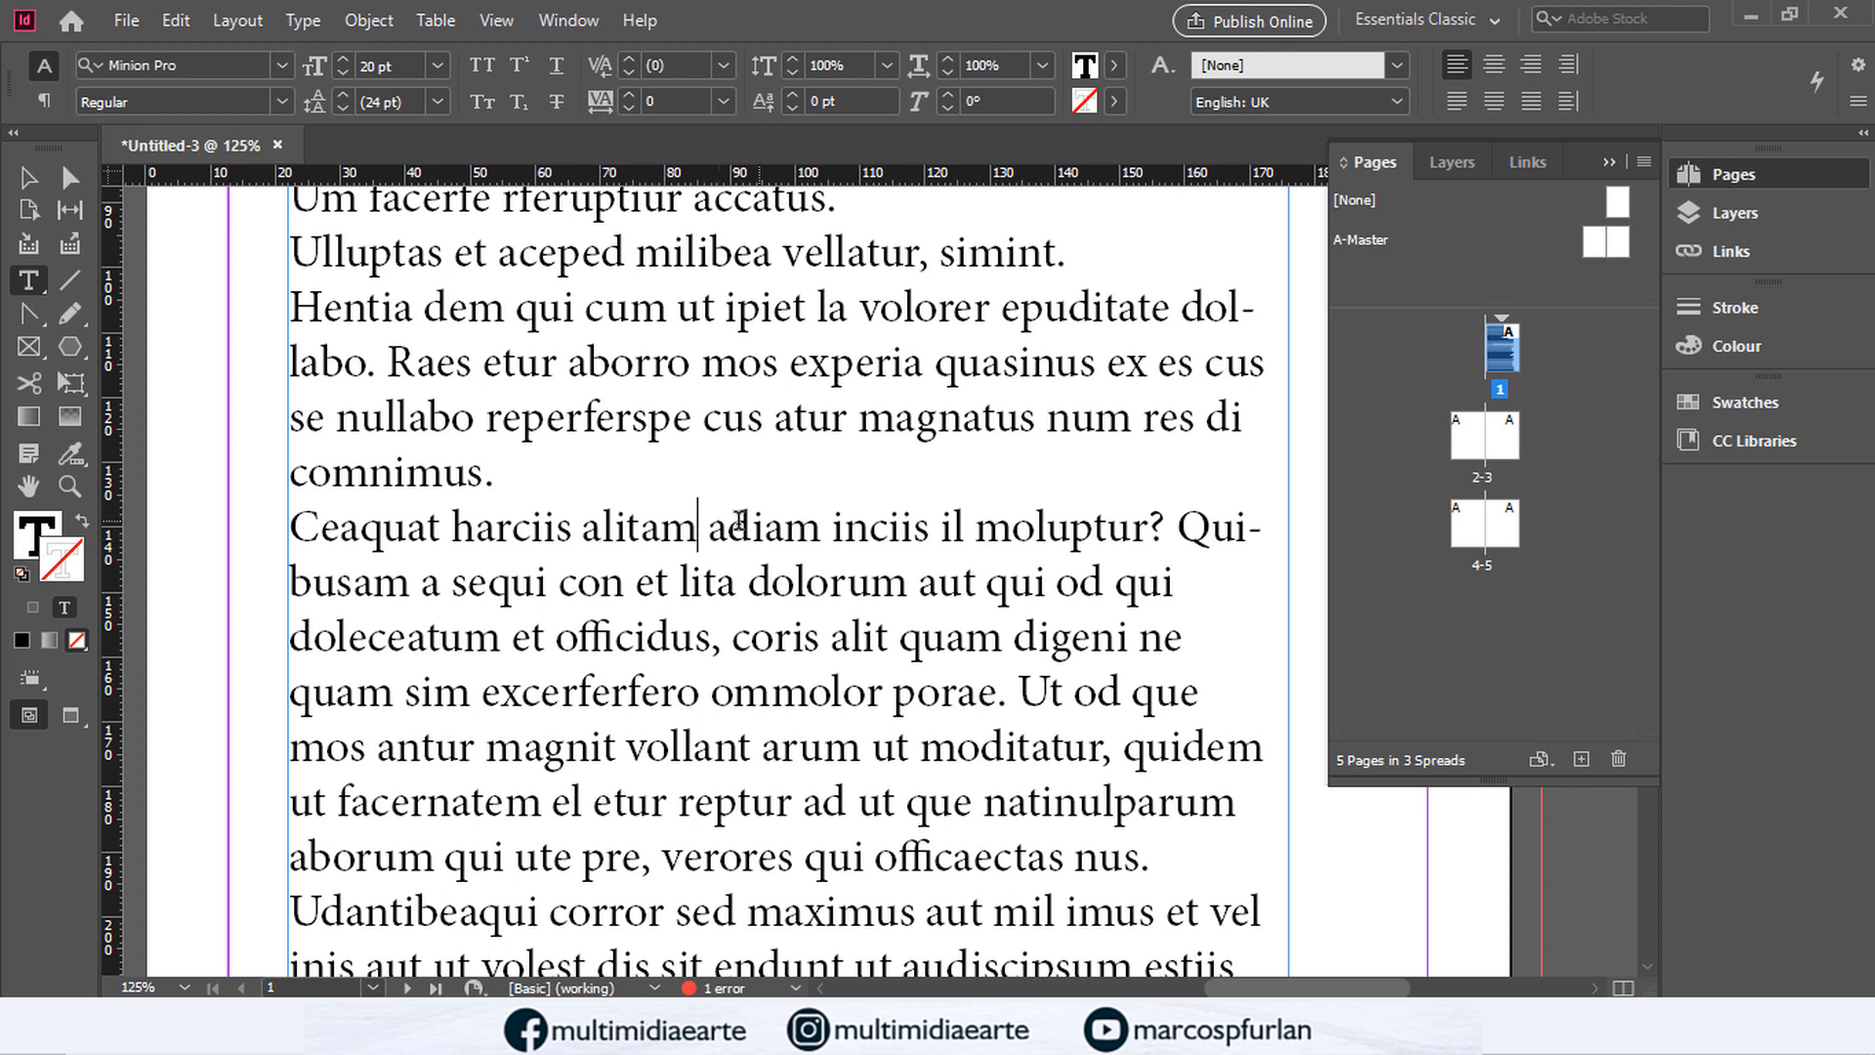
pyautogui.press('BackSpace')
pyautogui.press('BackSpace')
pyautogui.moveTo(757, 533); pyautogui.dragTo(766, 441)
pyautogui.click(554, 380)
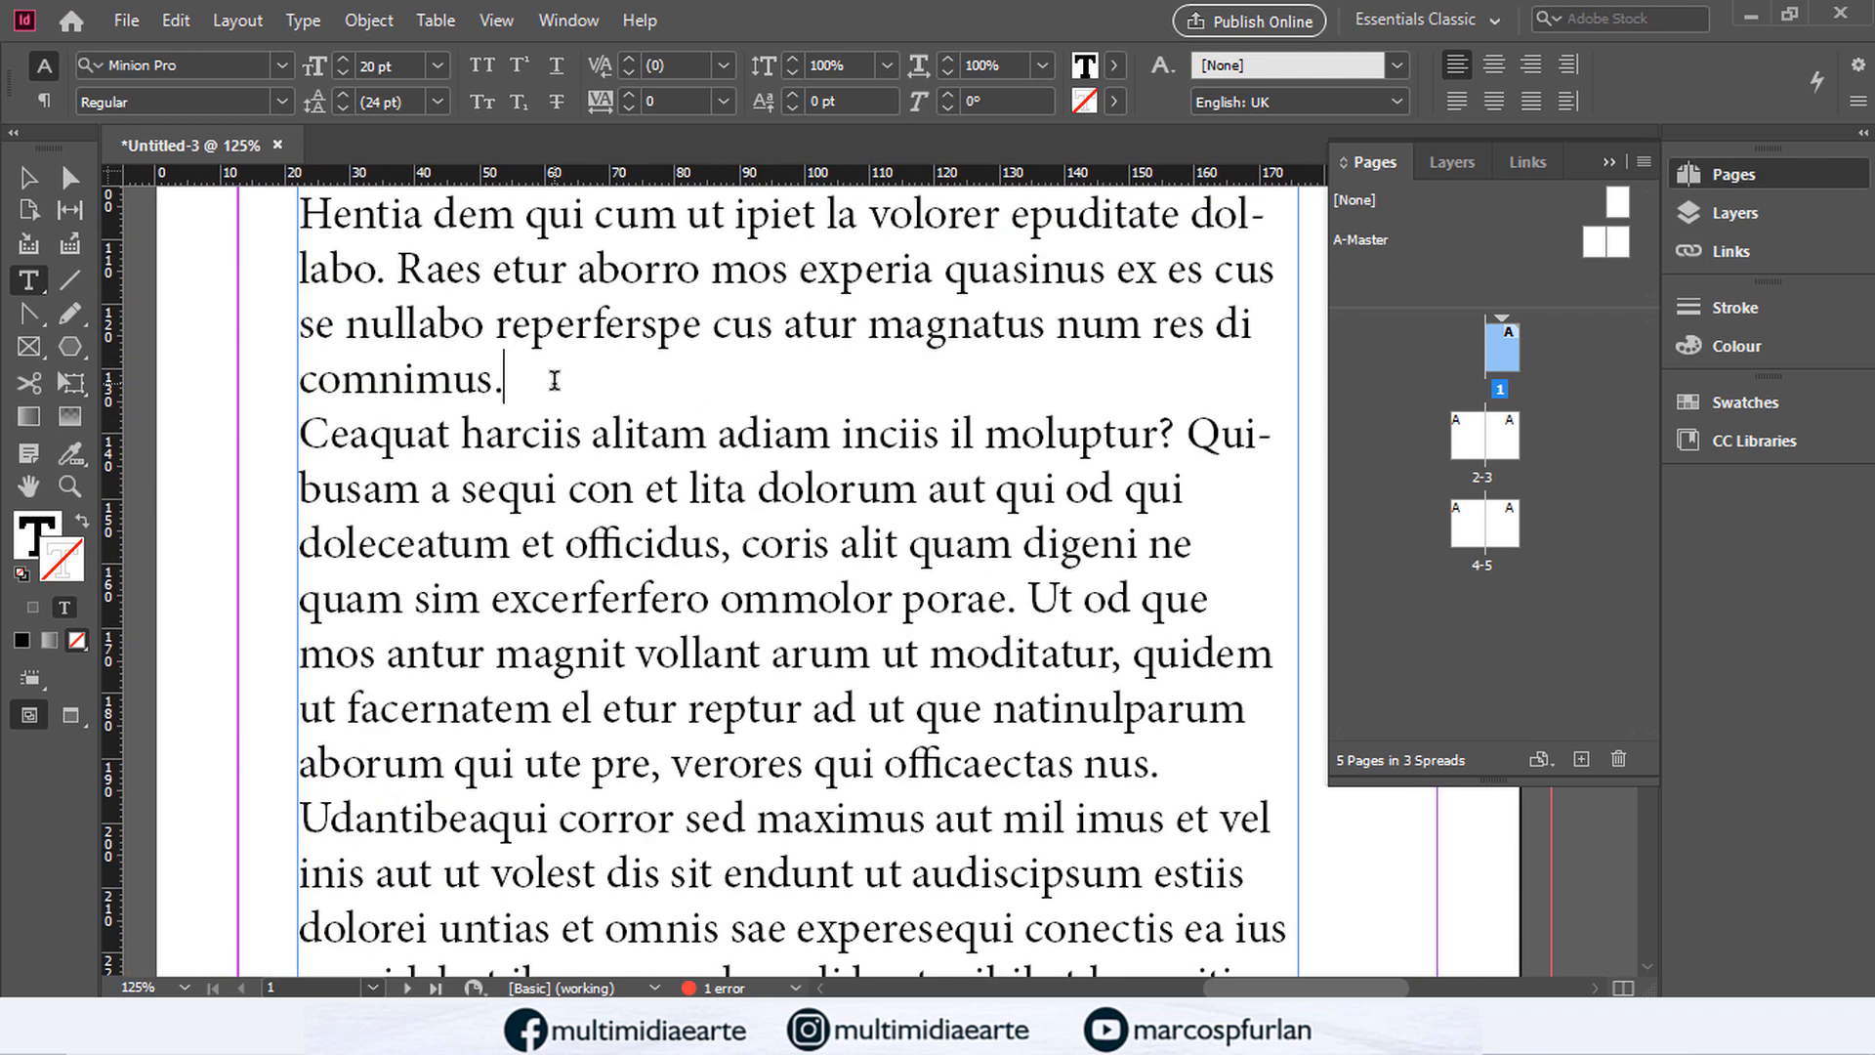
pyautogui.hotkey('ctrl', 'shift', 'End')
pyautogui.press('Delete')
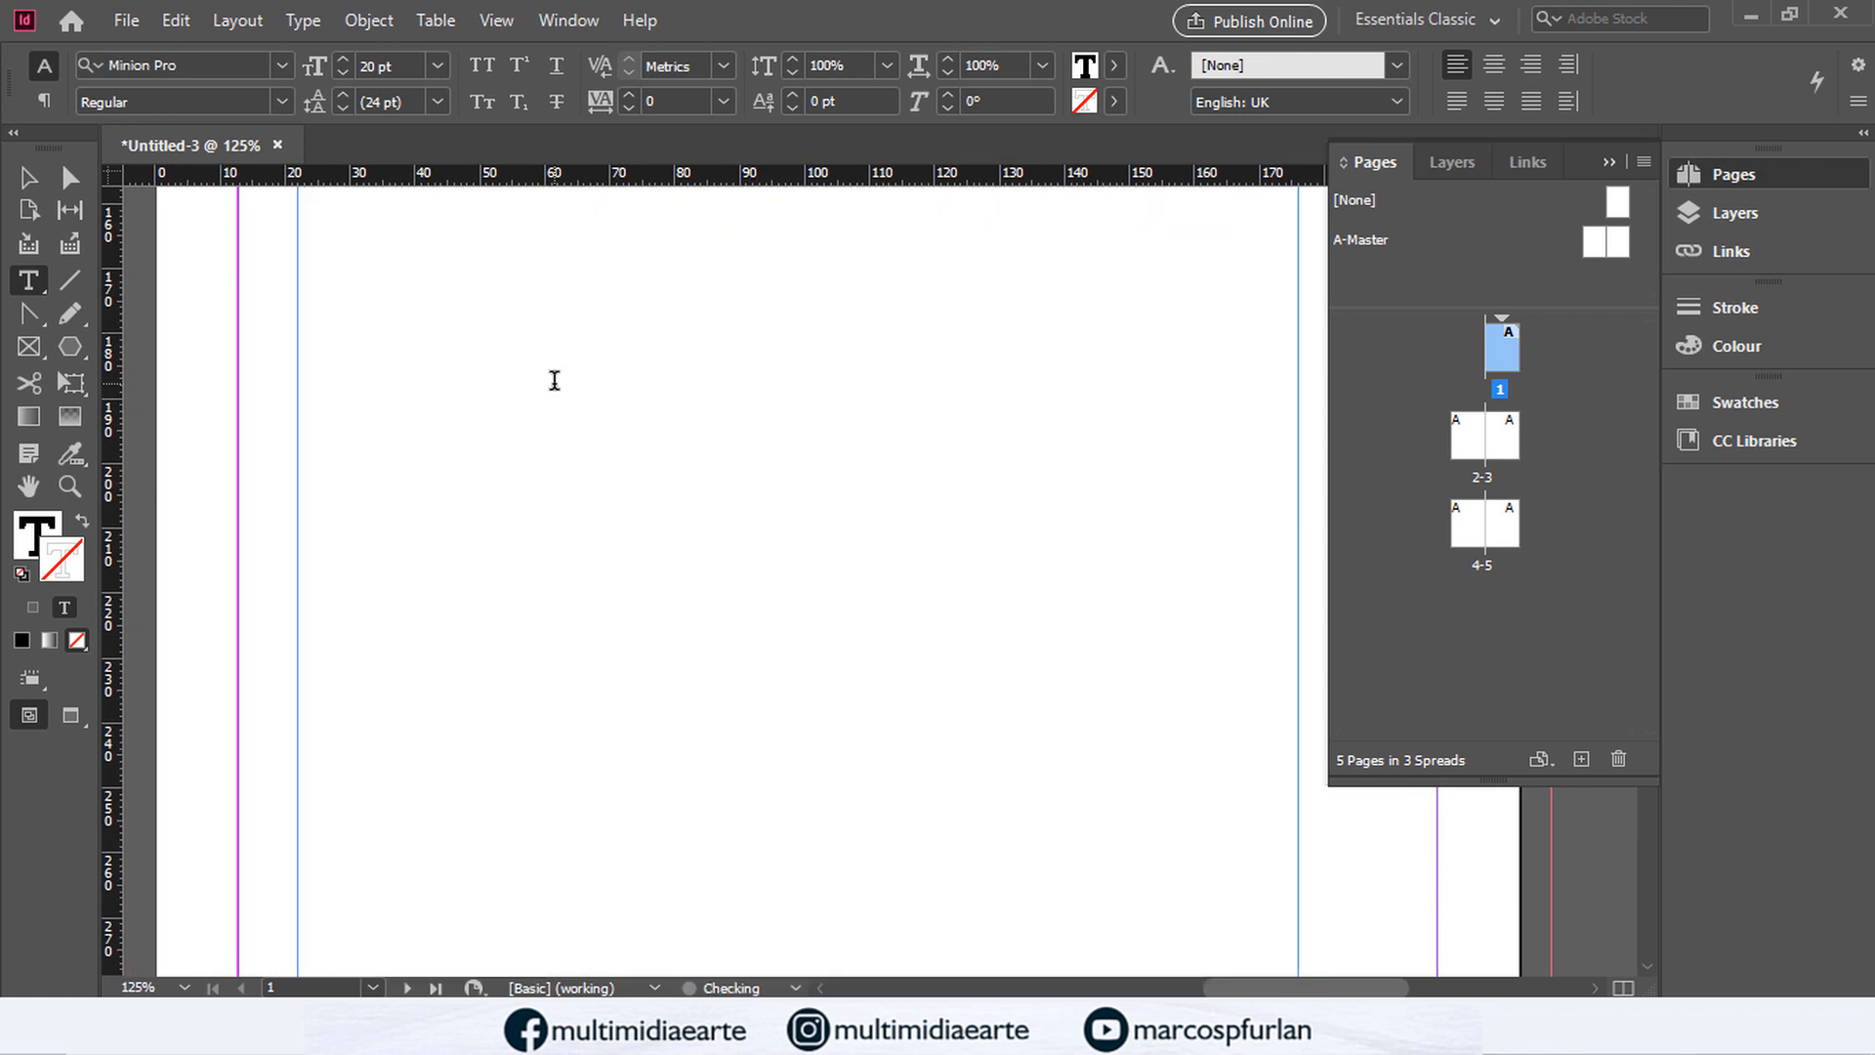
pyautogui.scroll(5, 645, 488)
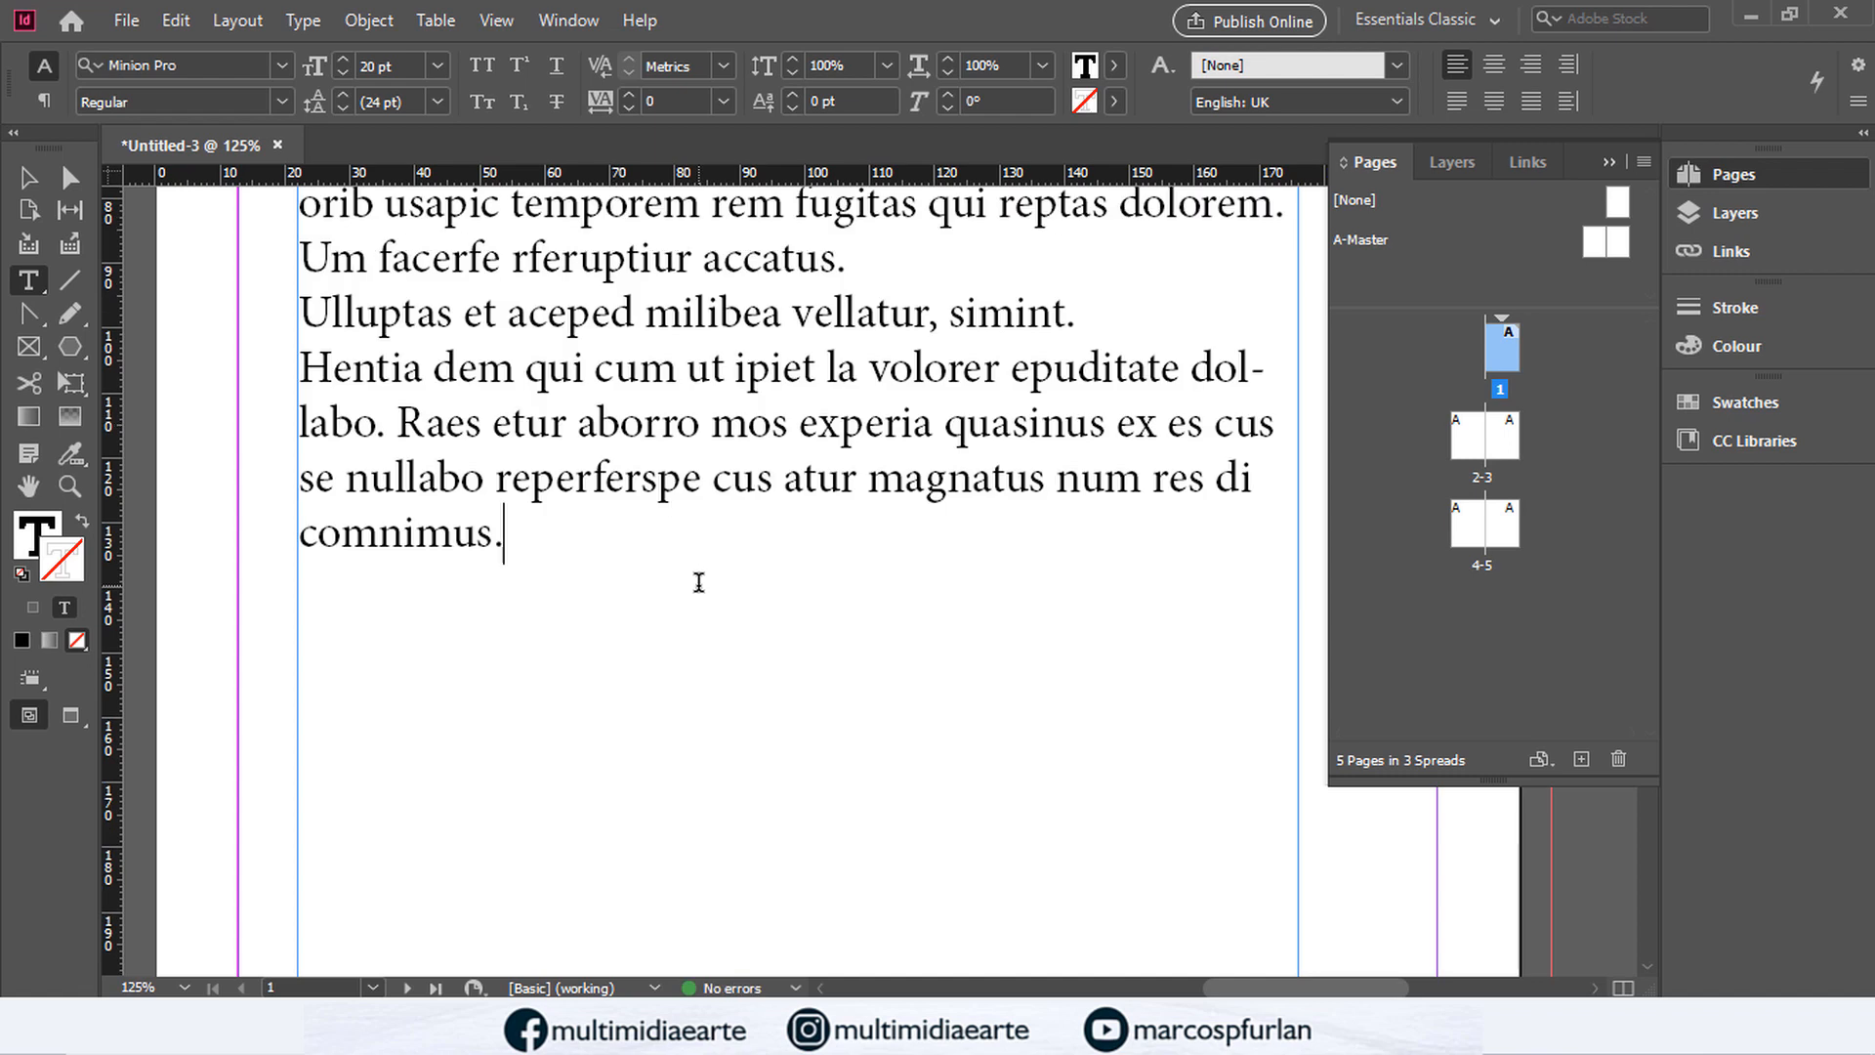
# Step: Shorten the text frame from its lower edge to about 115 mm high
pyautogui.click(28, 177)
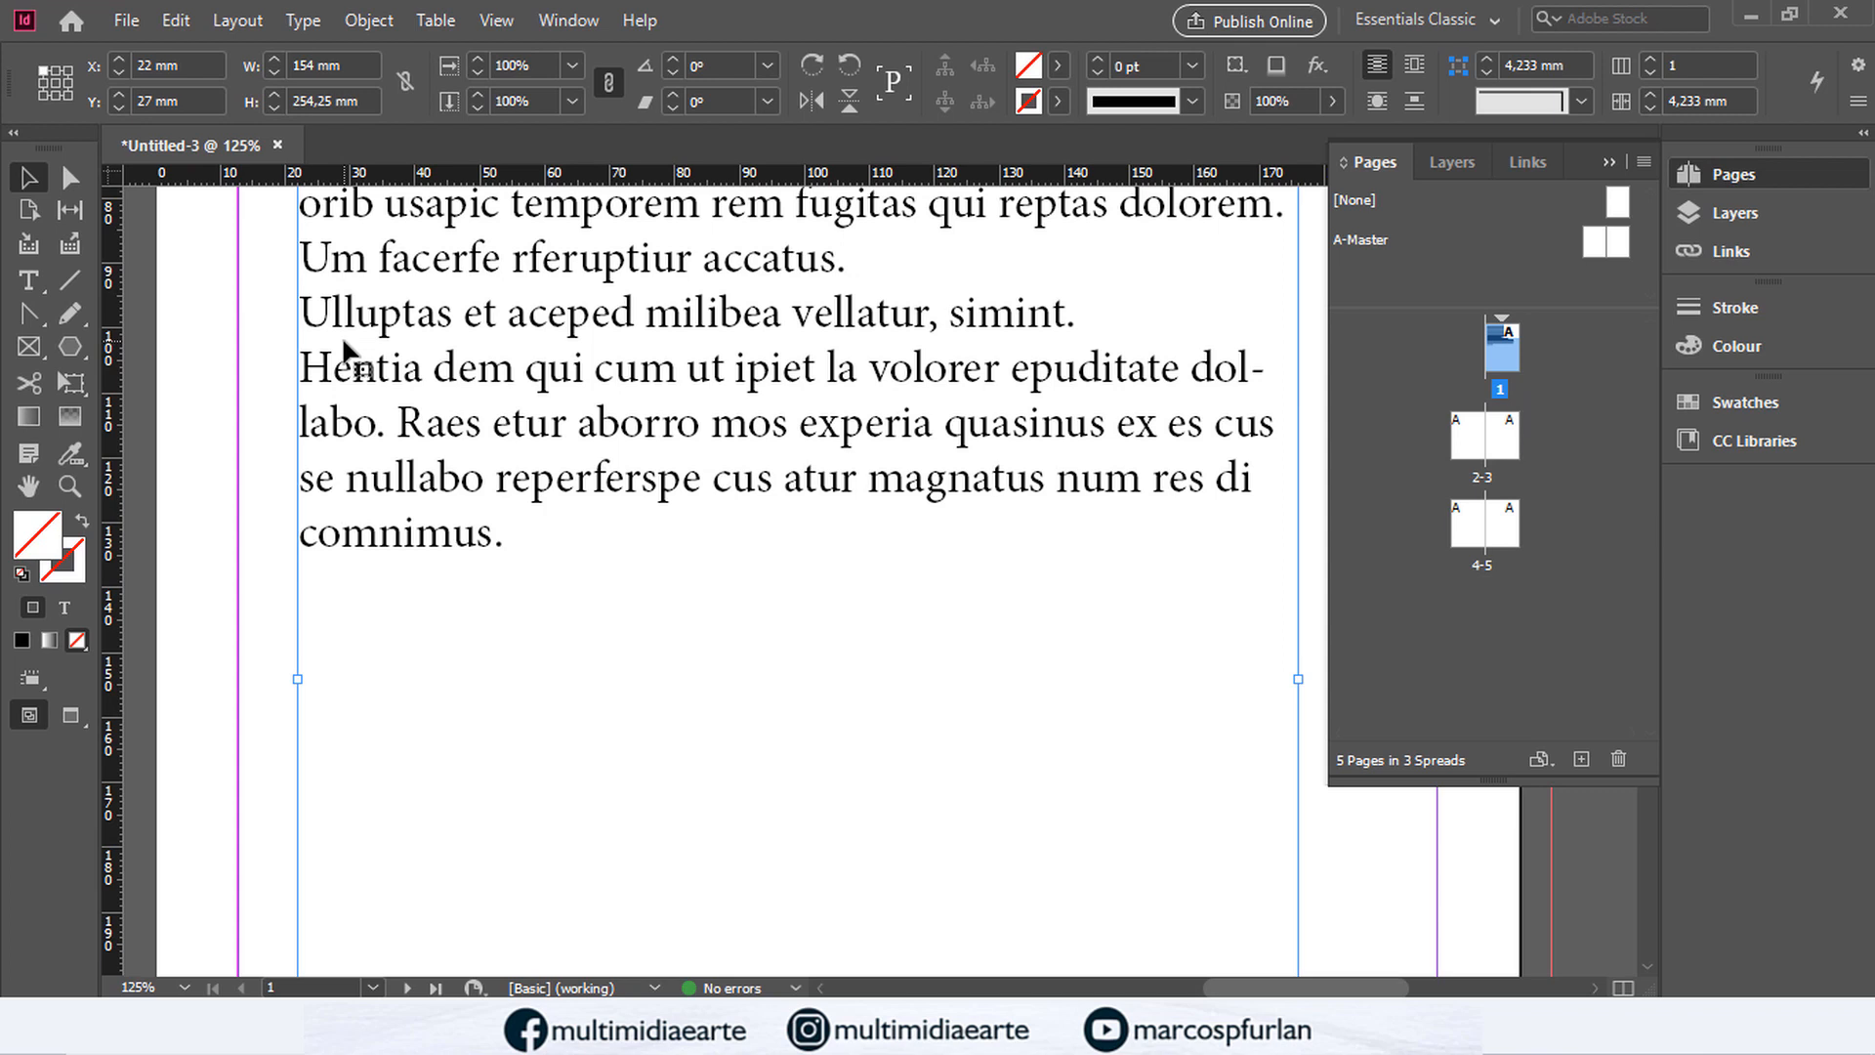
pyautogui.hotkey('ctrl', '0')
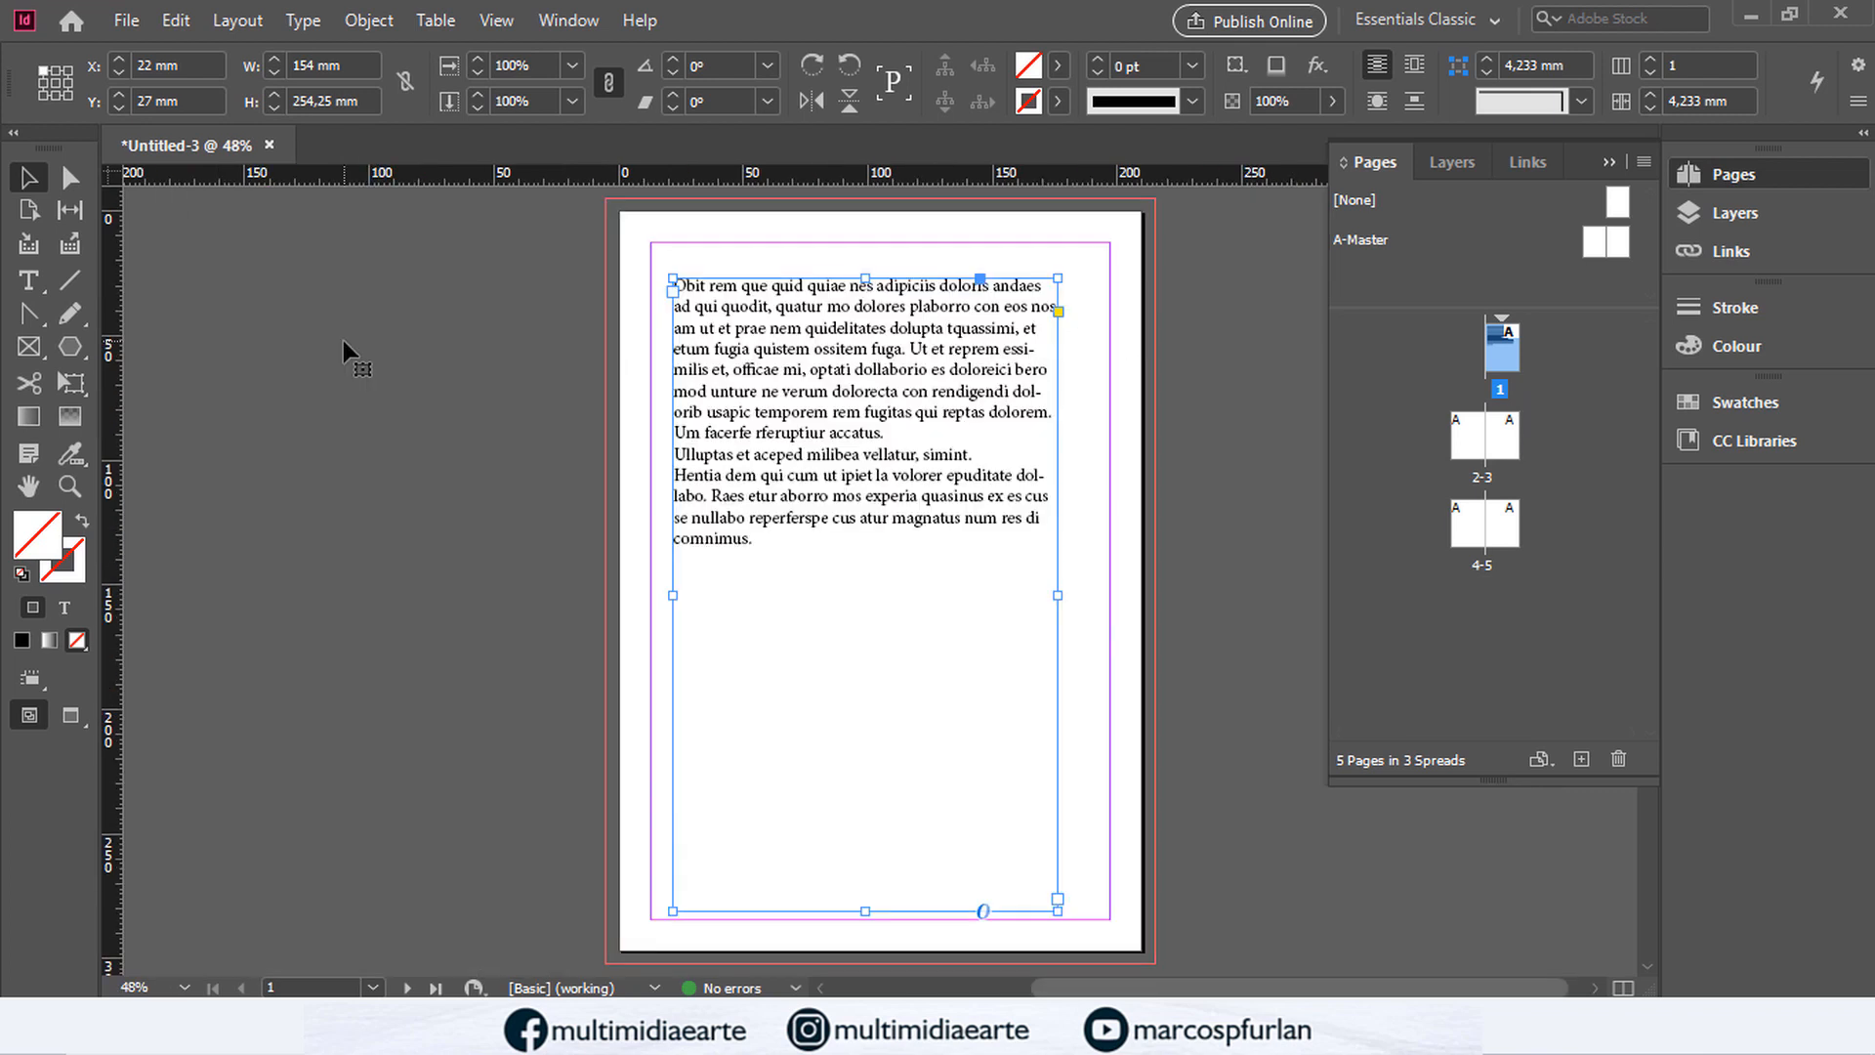
pyautogui.hotkey('ctrl', '1')
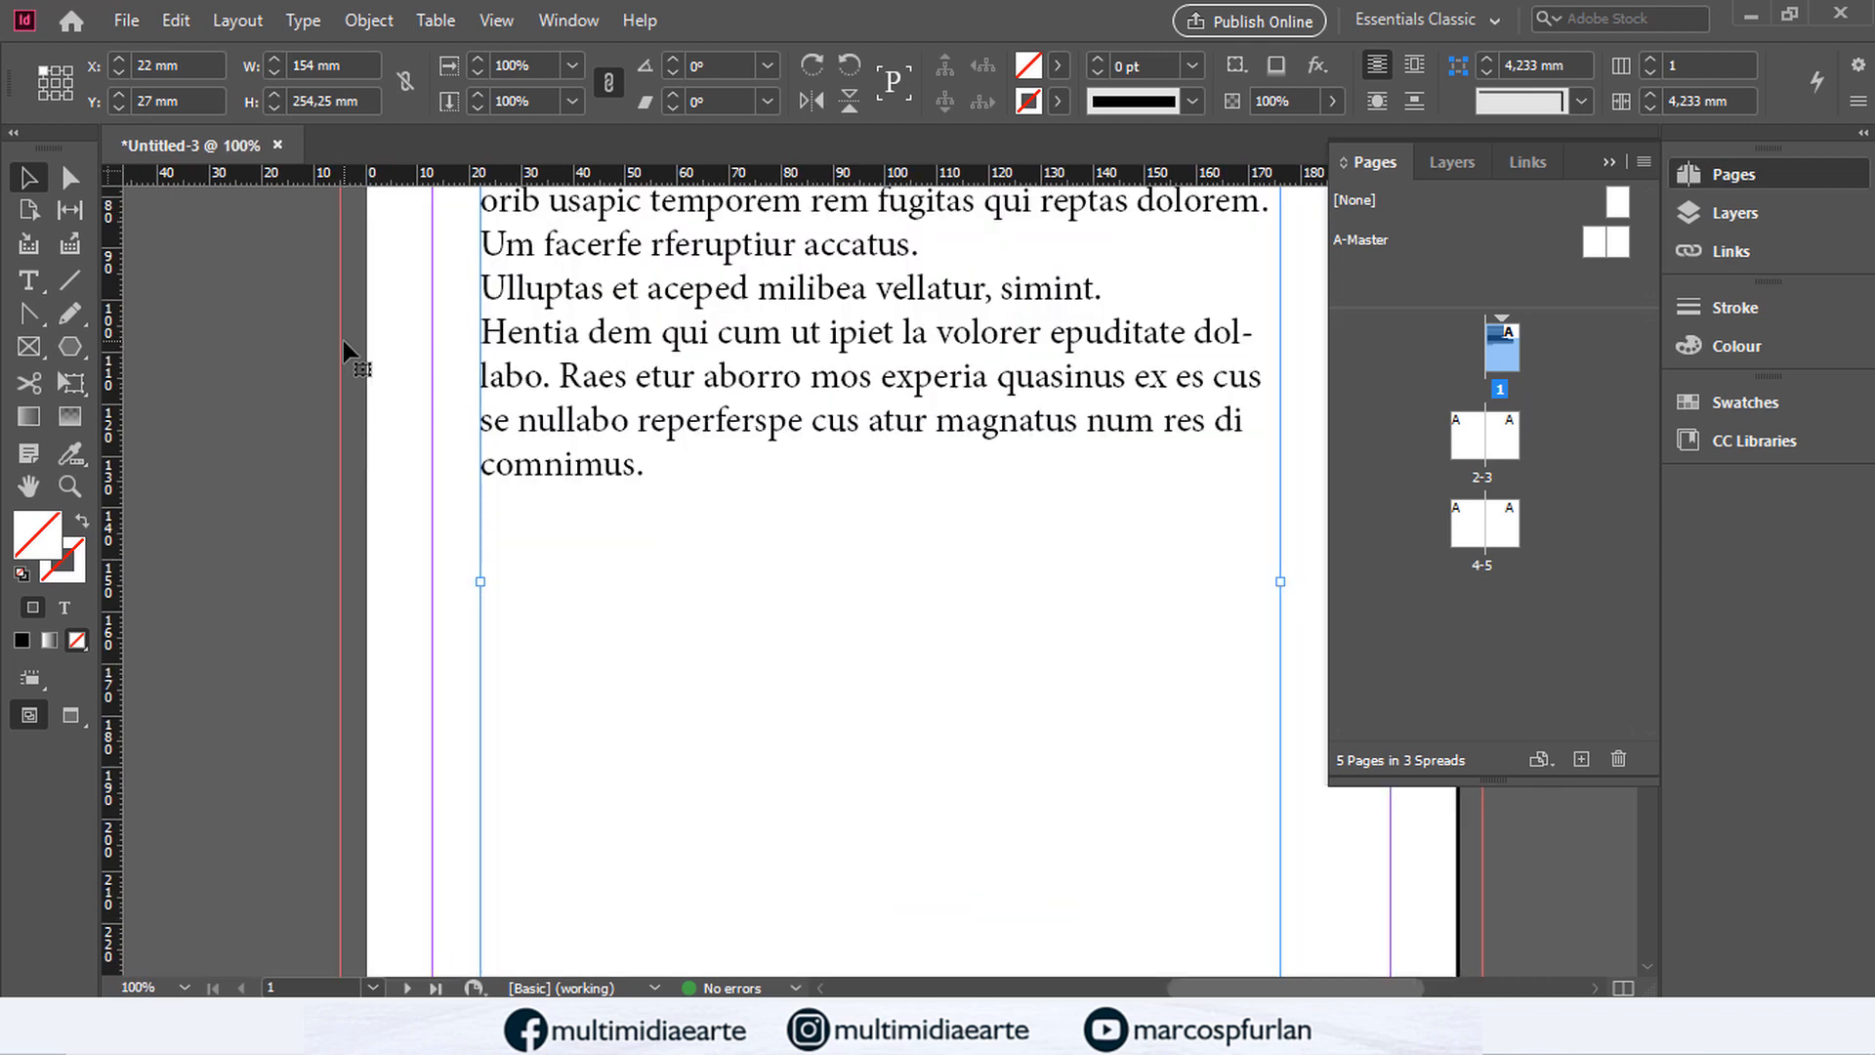
pyautogui.hotkey('ctrl', '2')
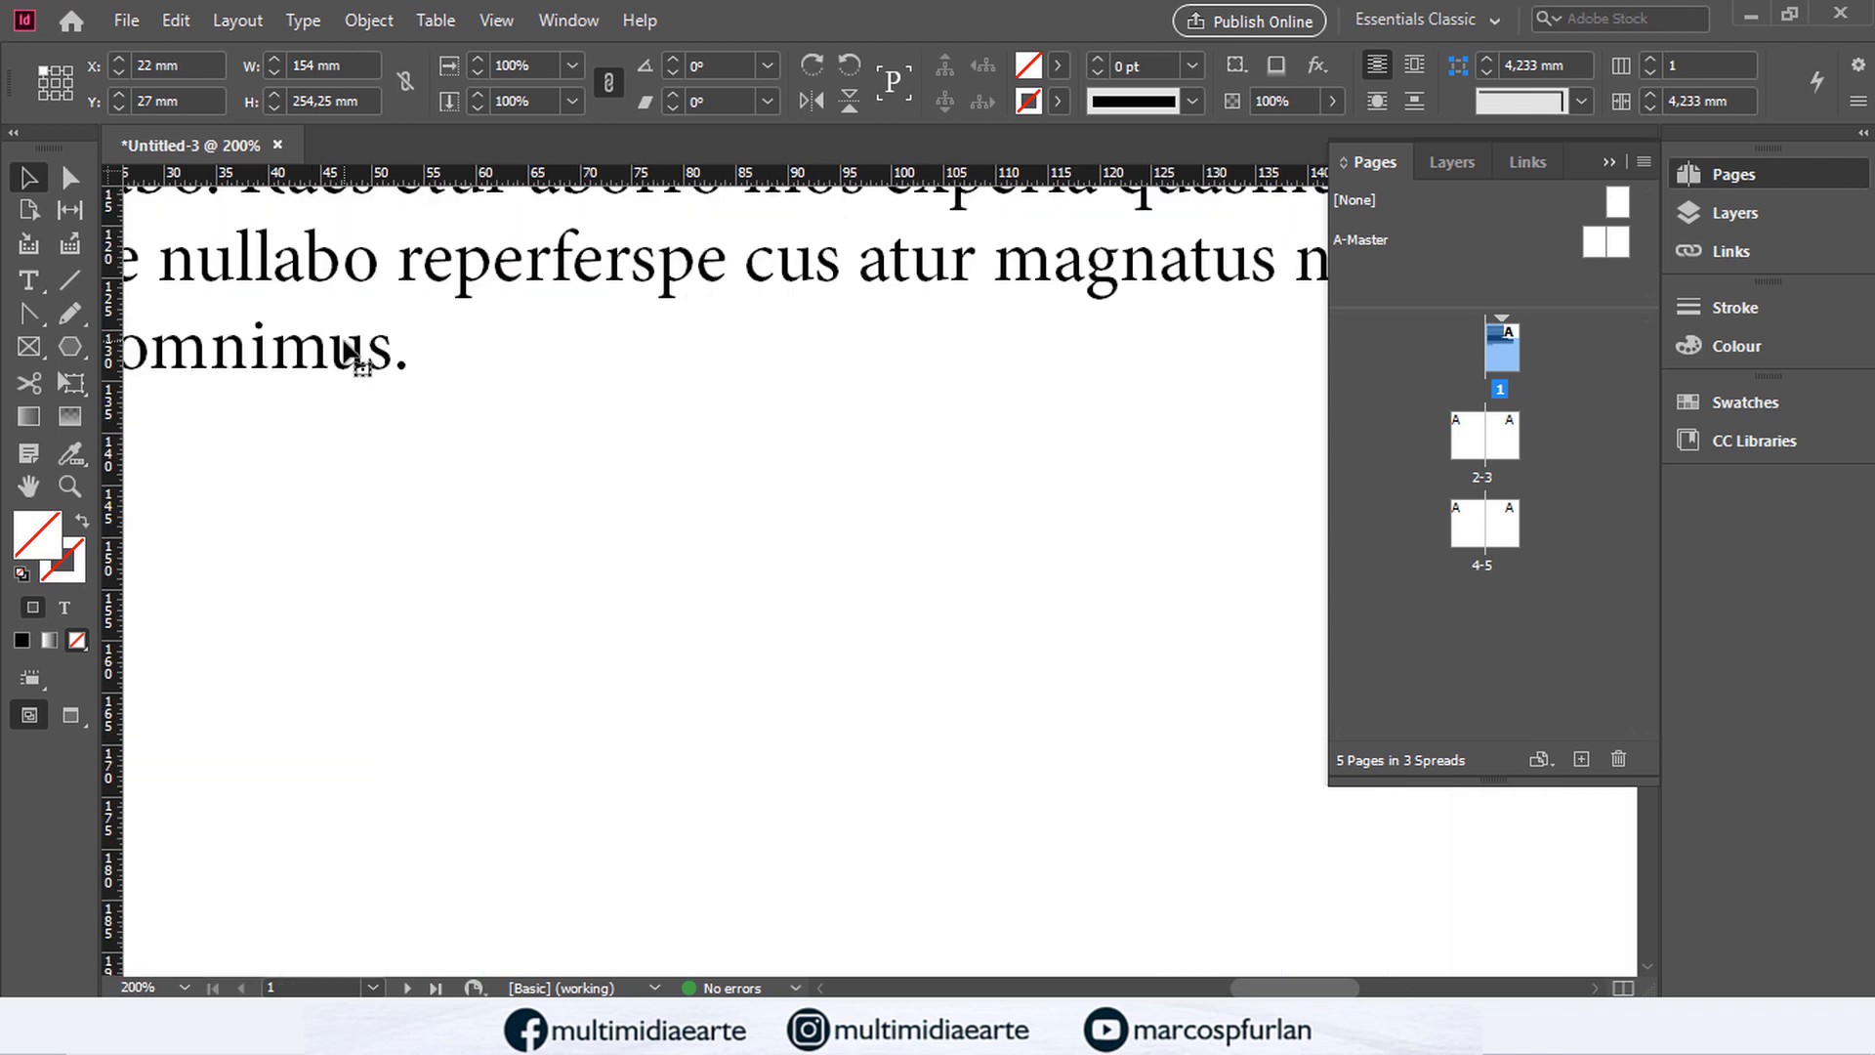
pyautogui.hotkey('ctrl', '0')
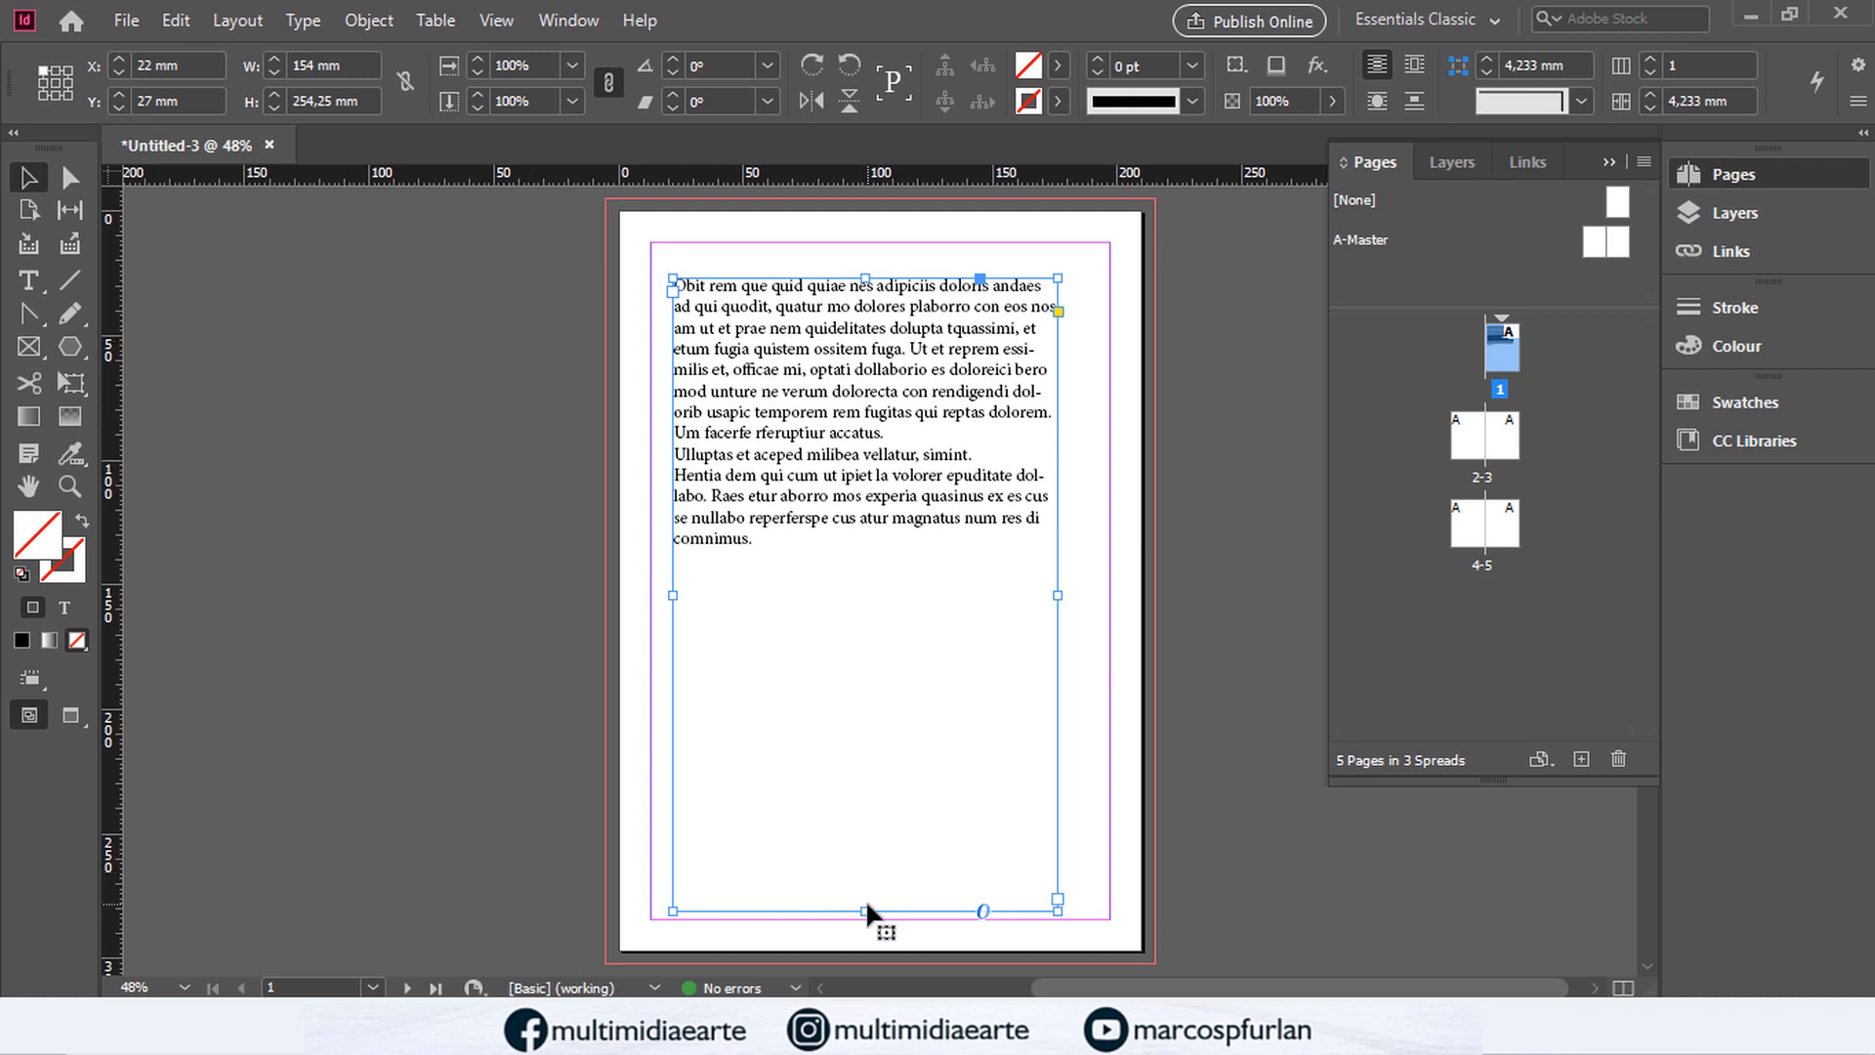
pyautogui.moveTo(866, 910); pyautogui.dragTo(884, 565)
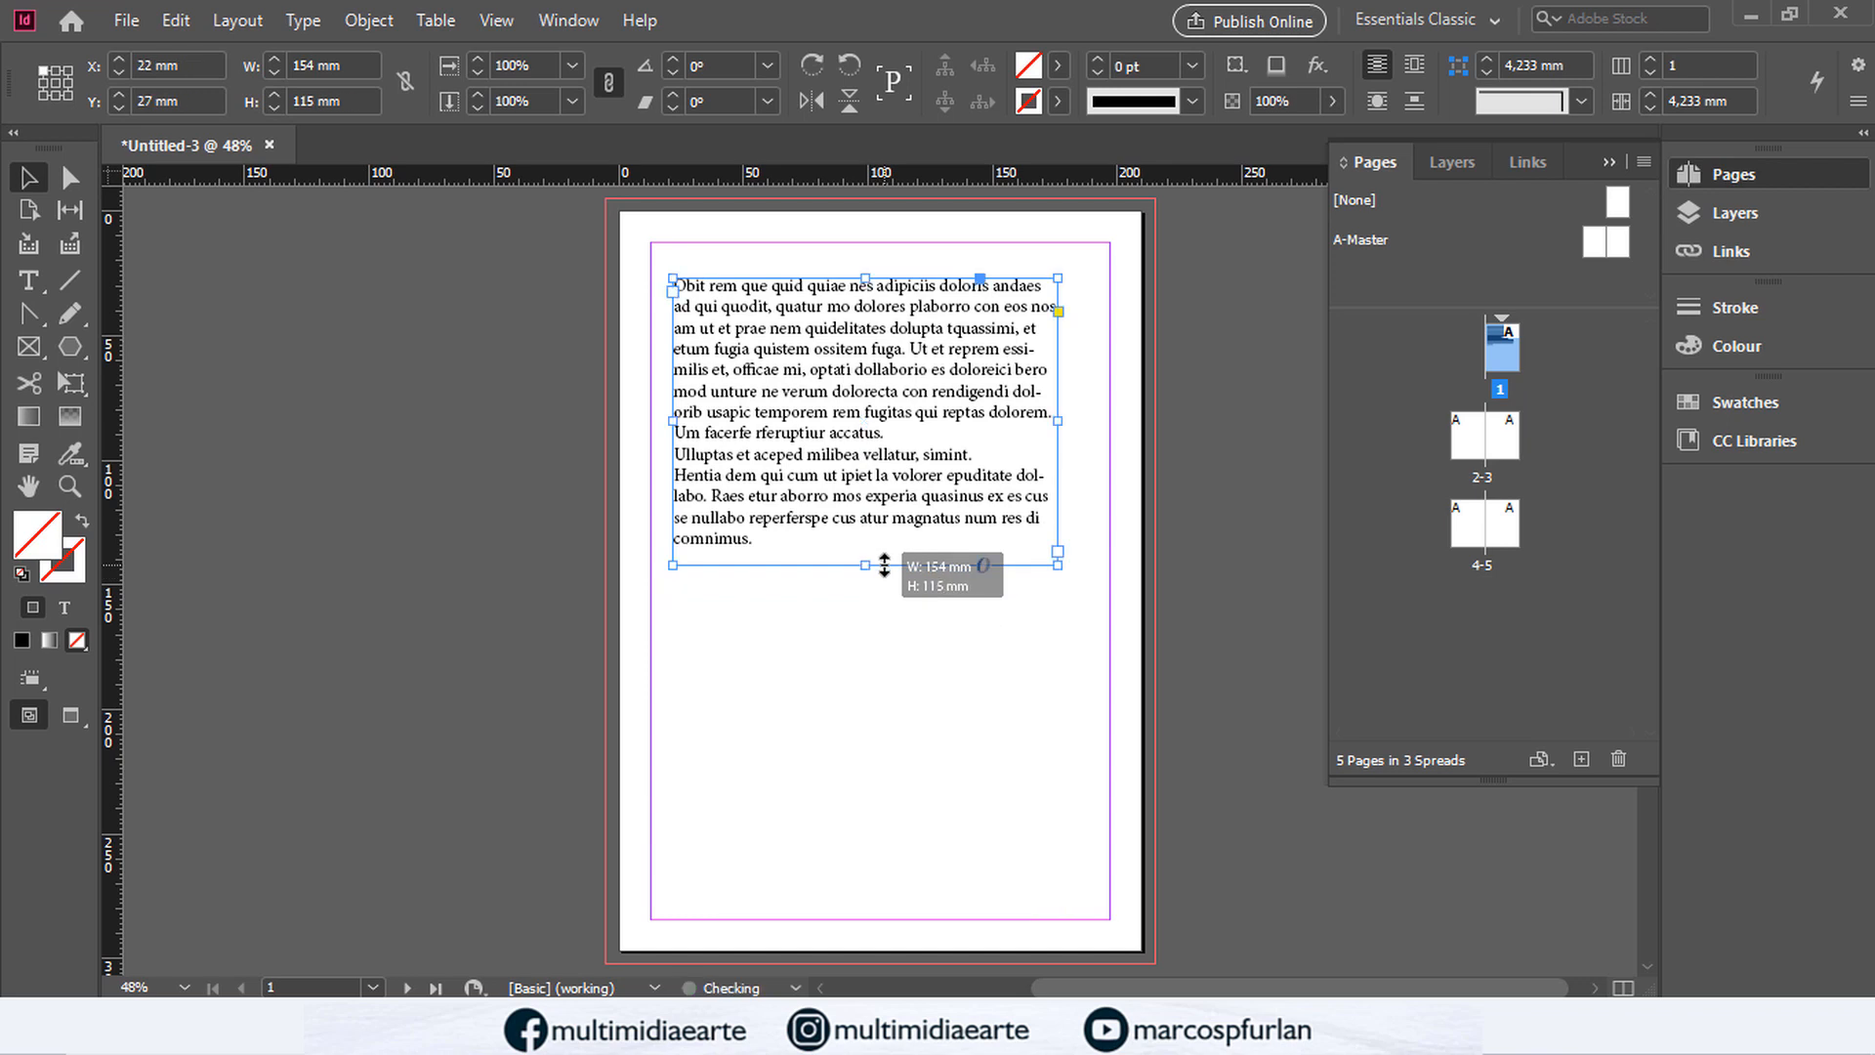
# Step: Extend the text frame downward to about 177 mm high, and resize it from its lower corner to about 120 × 138 mm
pyautogui.hotkey('ctrl', '1')
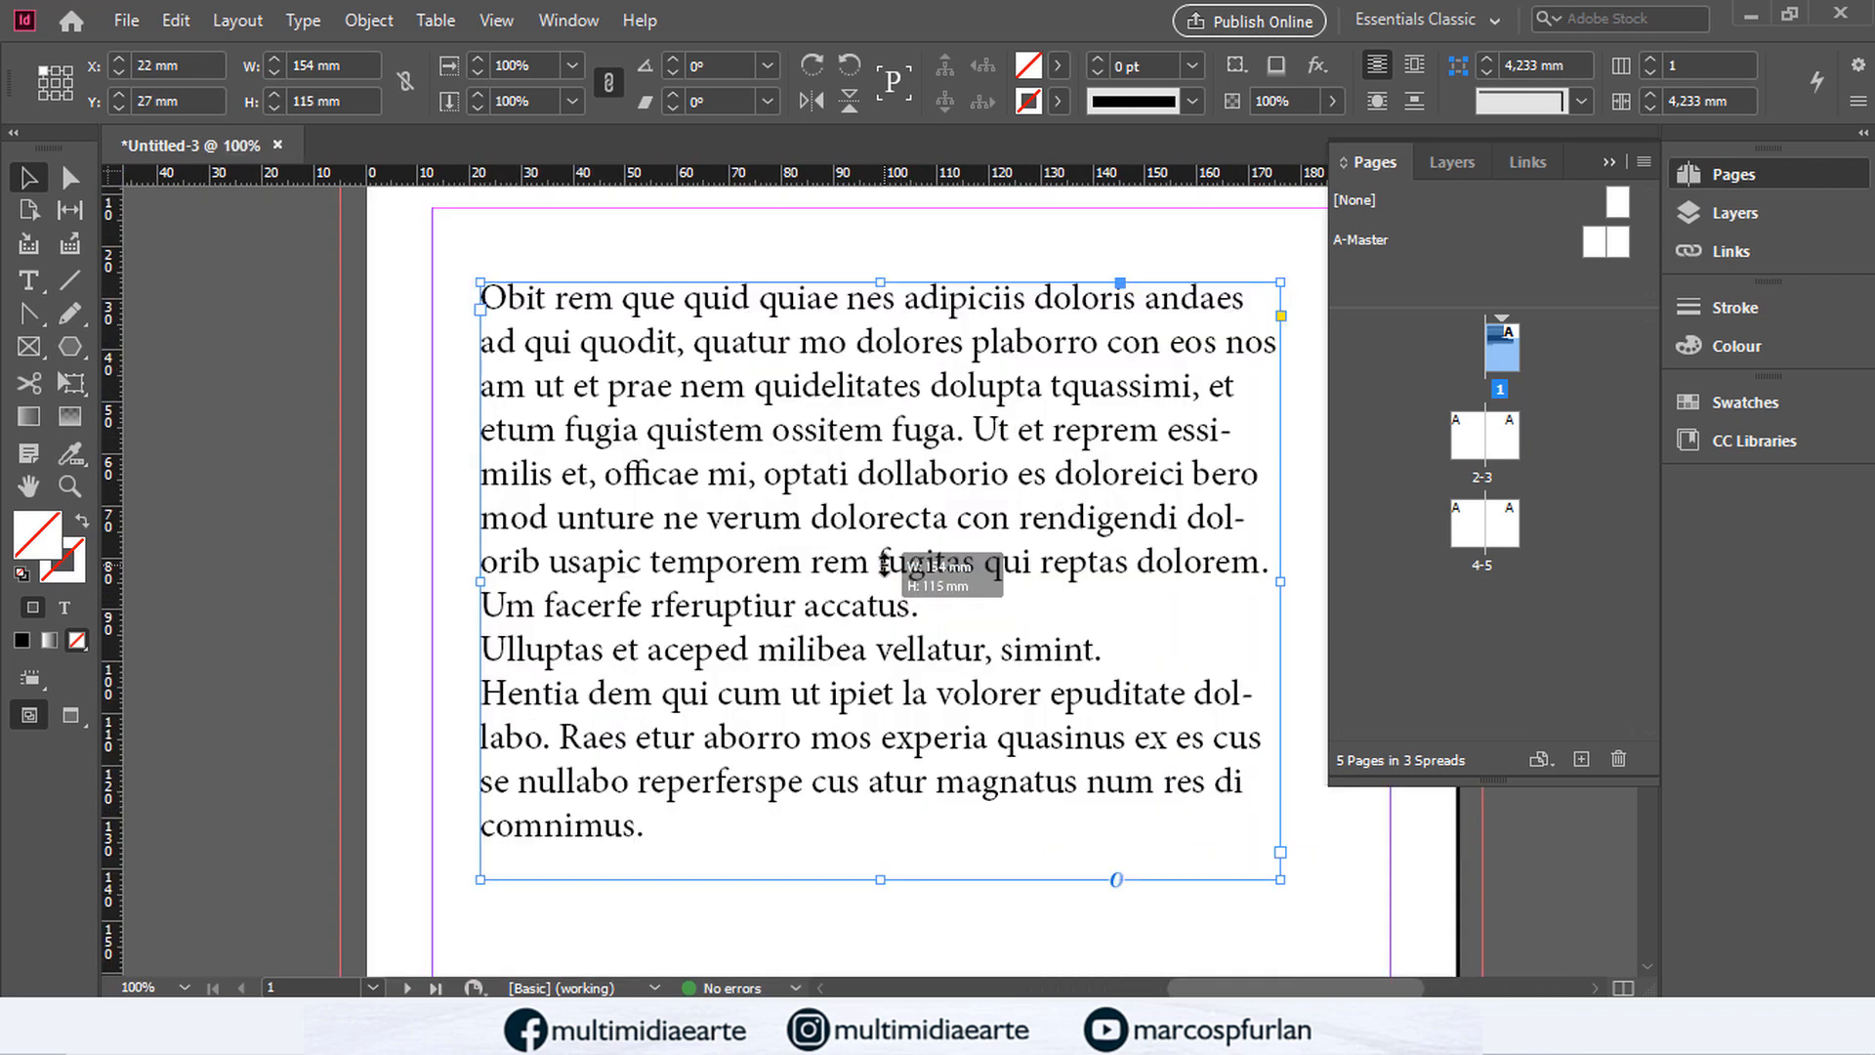
pyautogui.hotkey('ctrl', '=')
pyautogui.moveTo(872, 561); pyautogui.dragTo(745, 532)
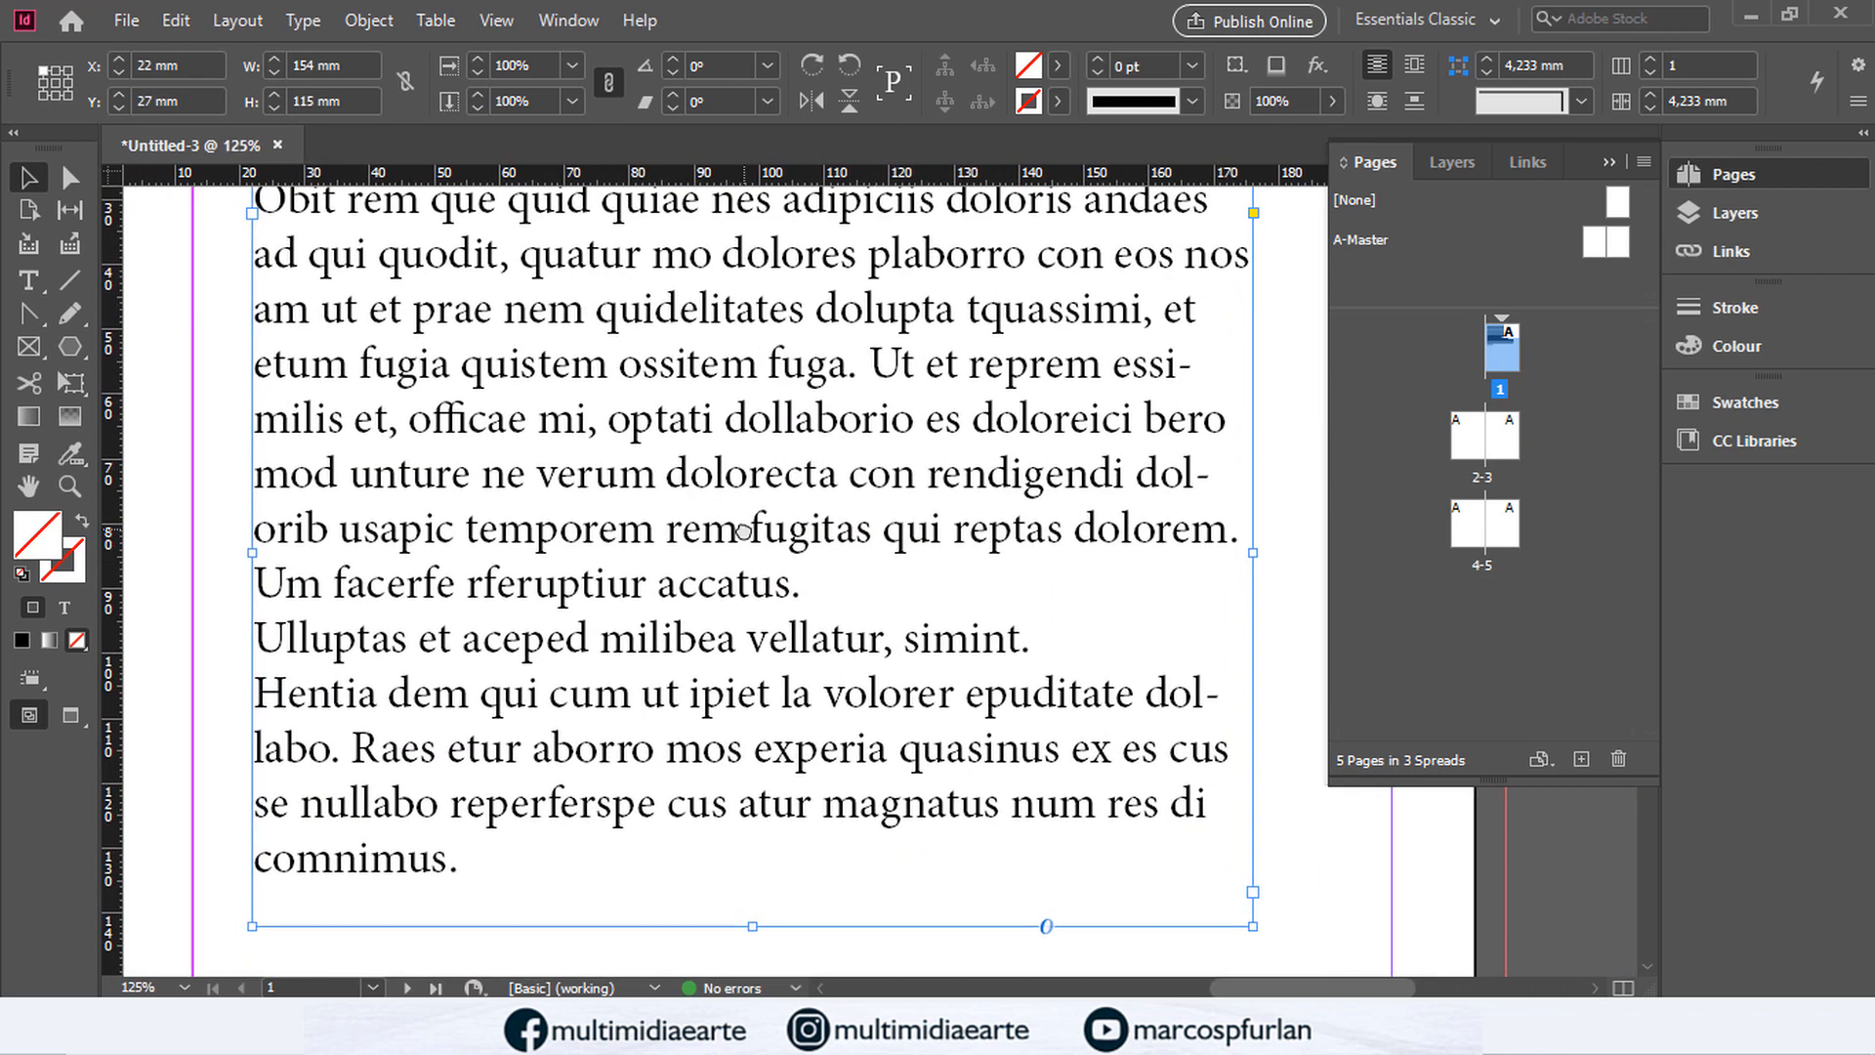
pyautogui.hotkey('ctrl', '-')
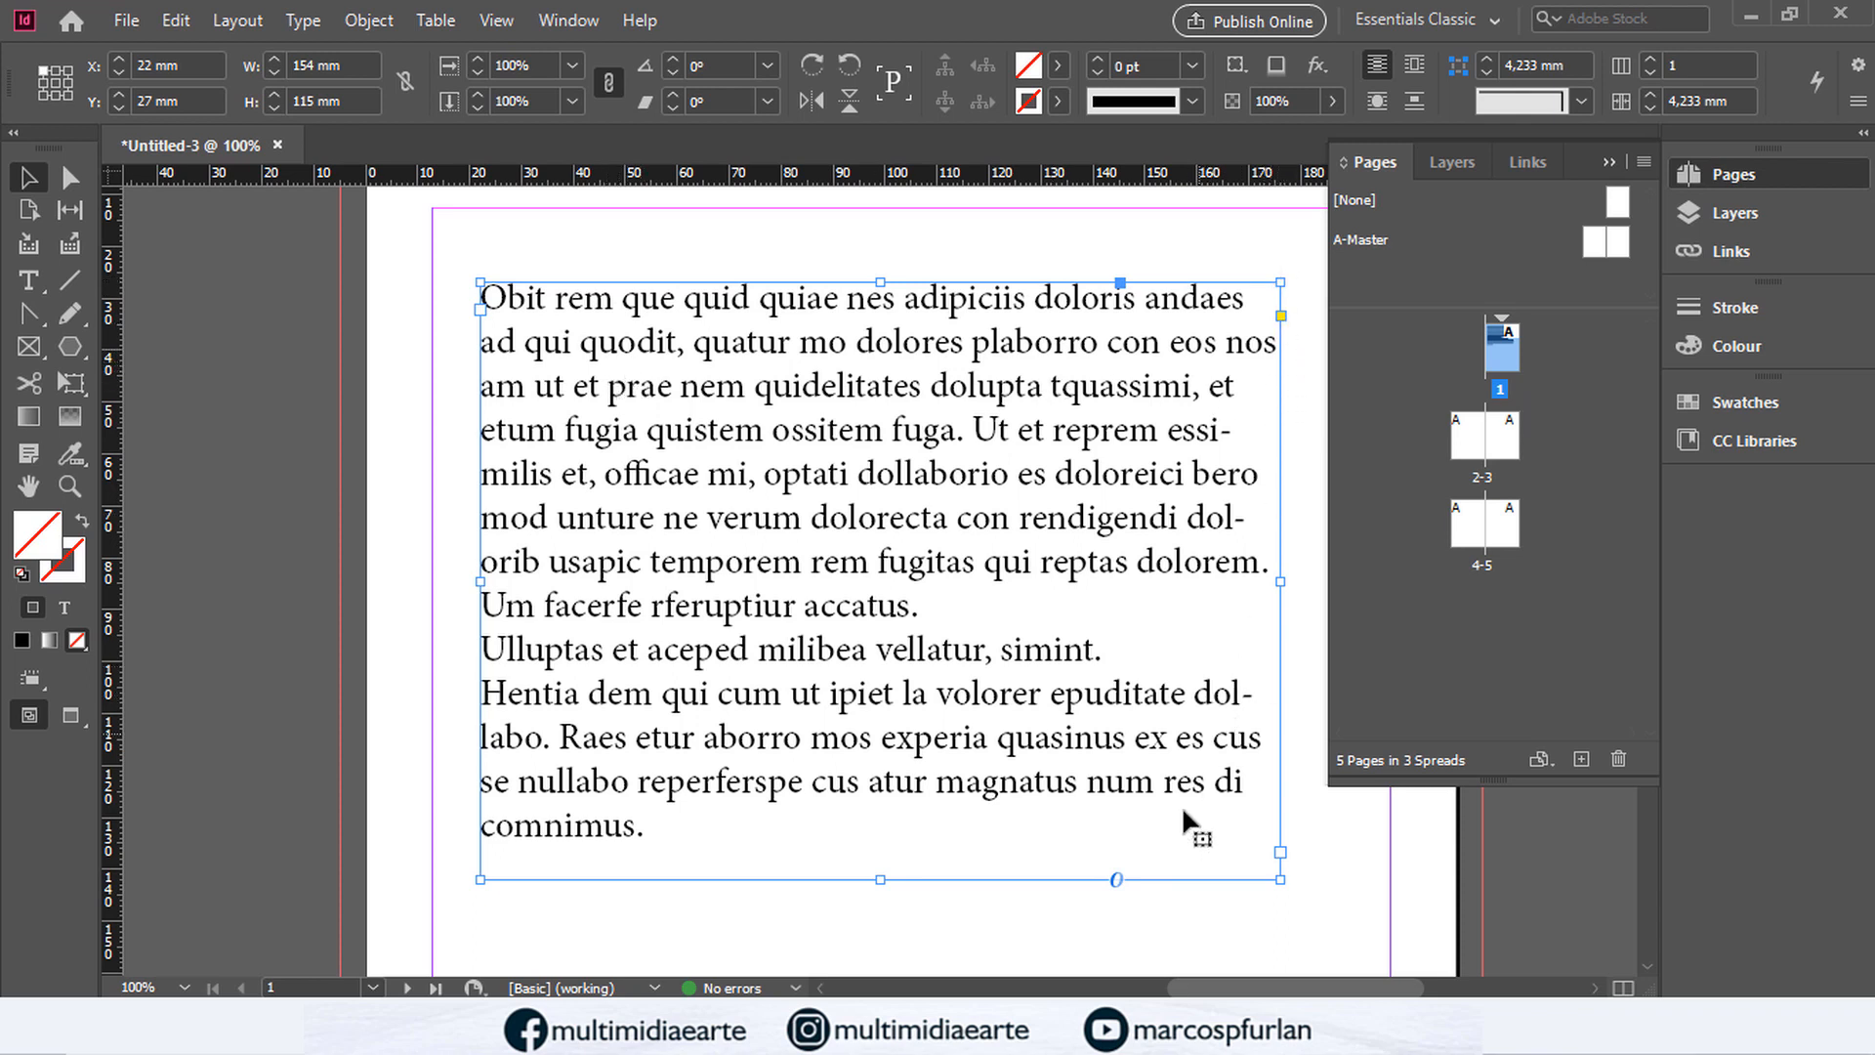
pyautogui.scroll(-5, 947, 625)
pyautogui.moveTo(882, 428); pyautogui.dragTo(884, 750)
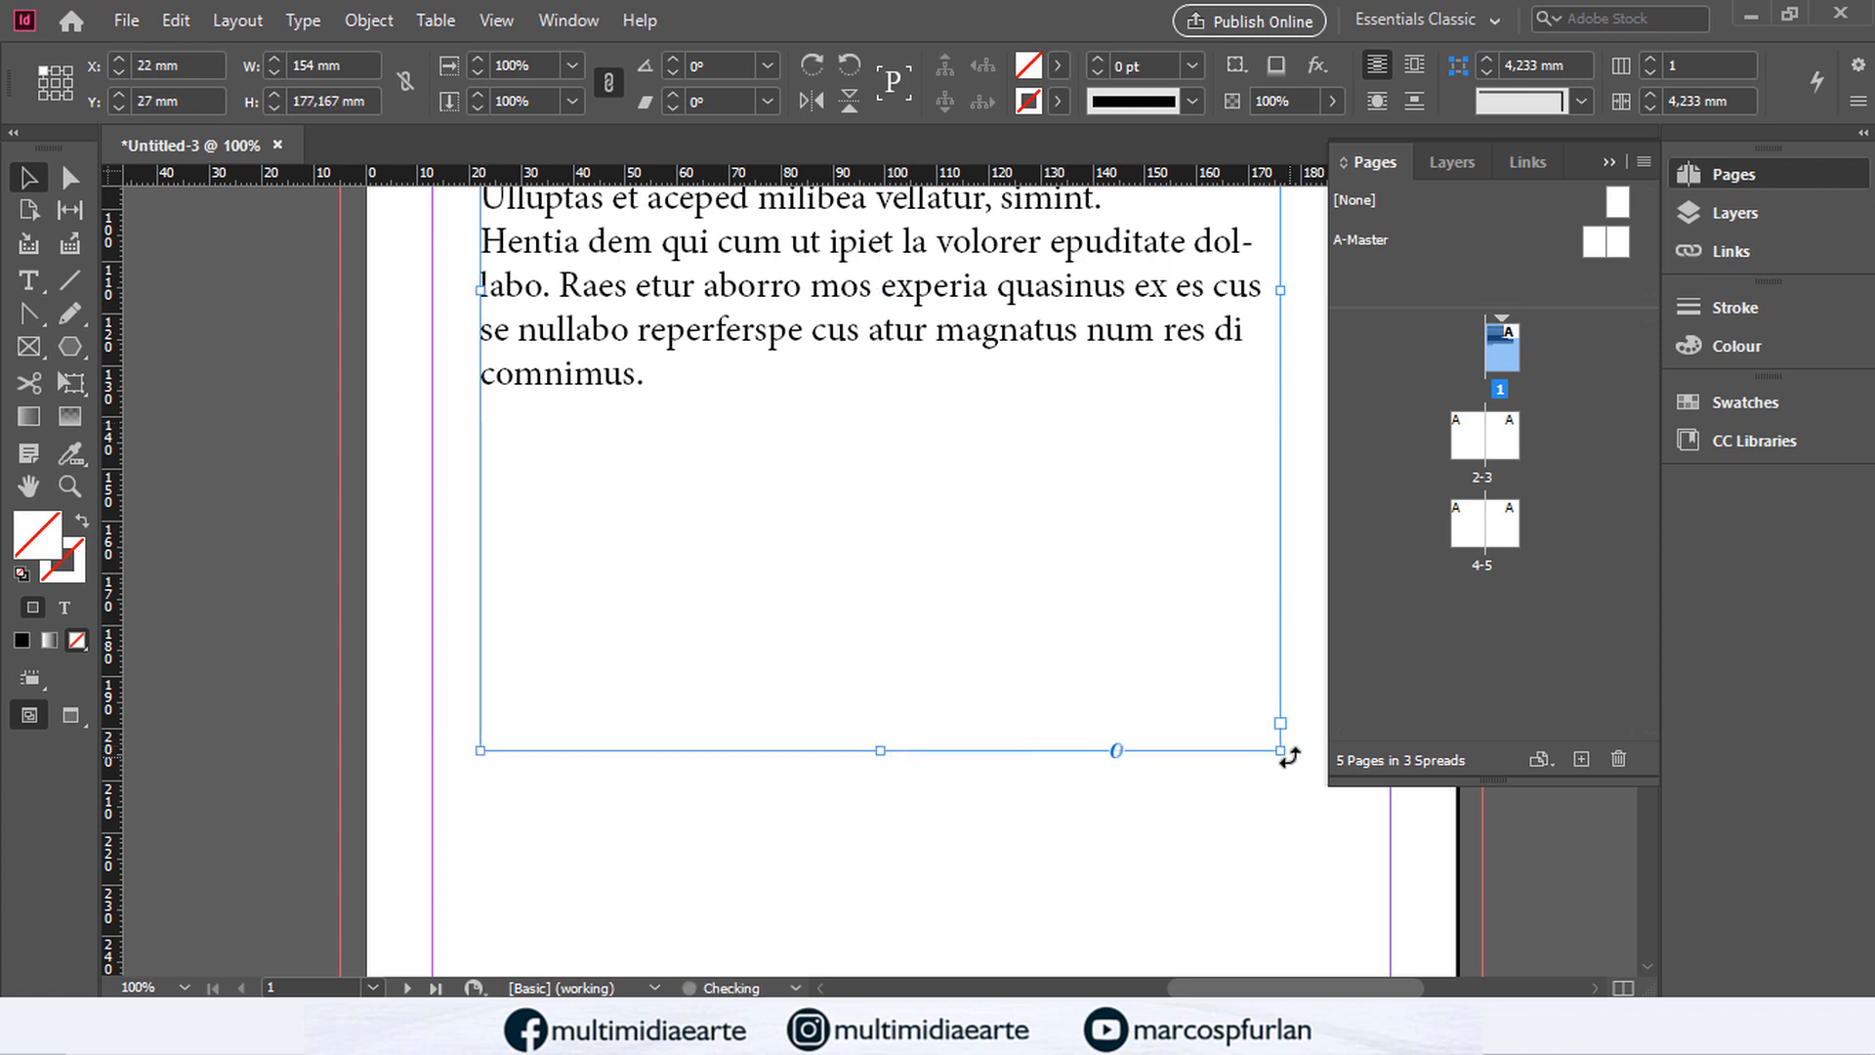
pyautogui.doubleClick(1283, 754)
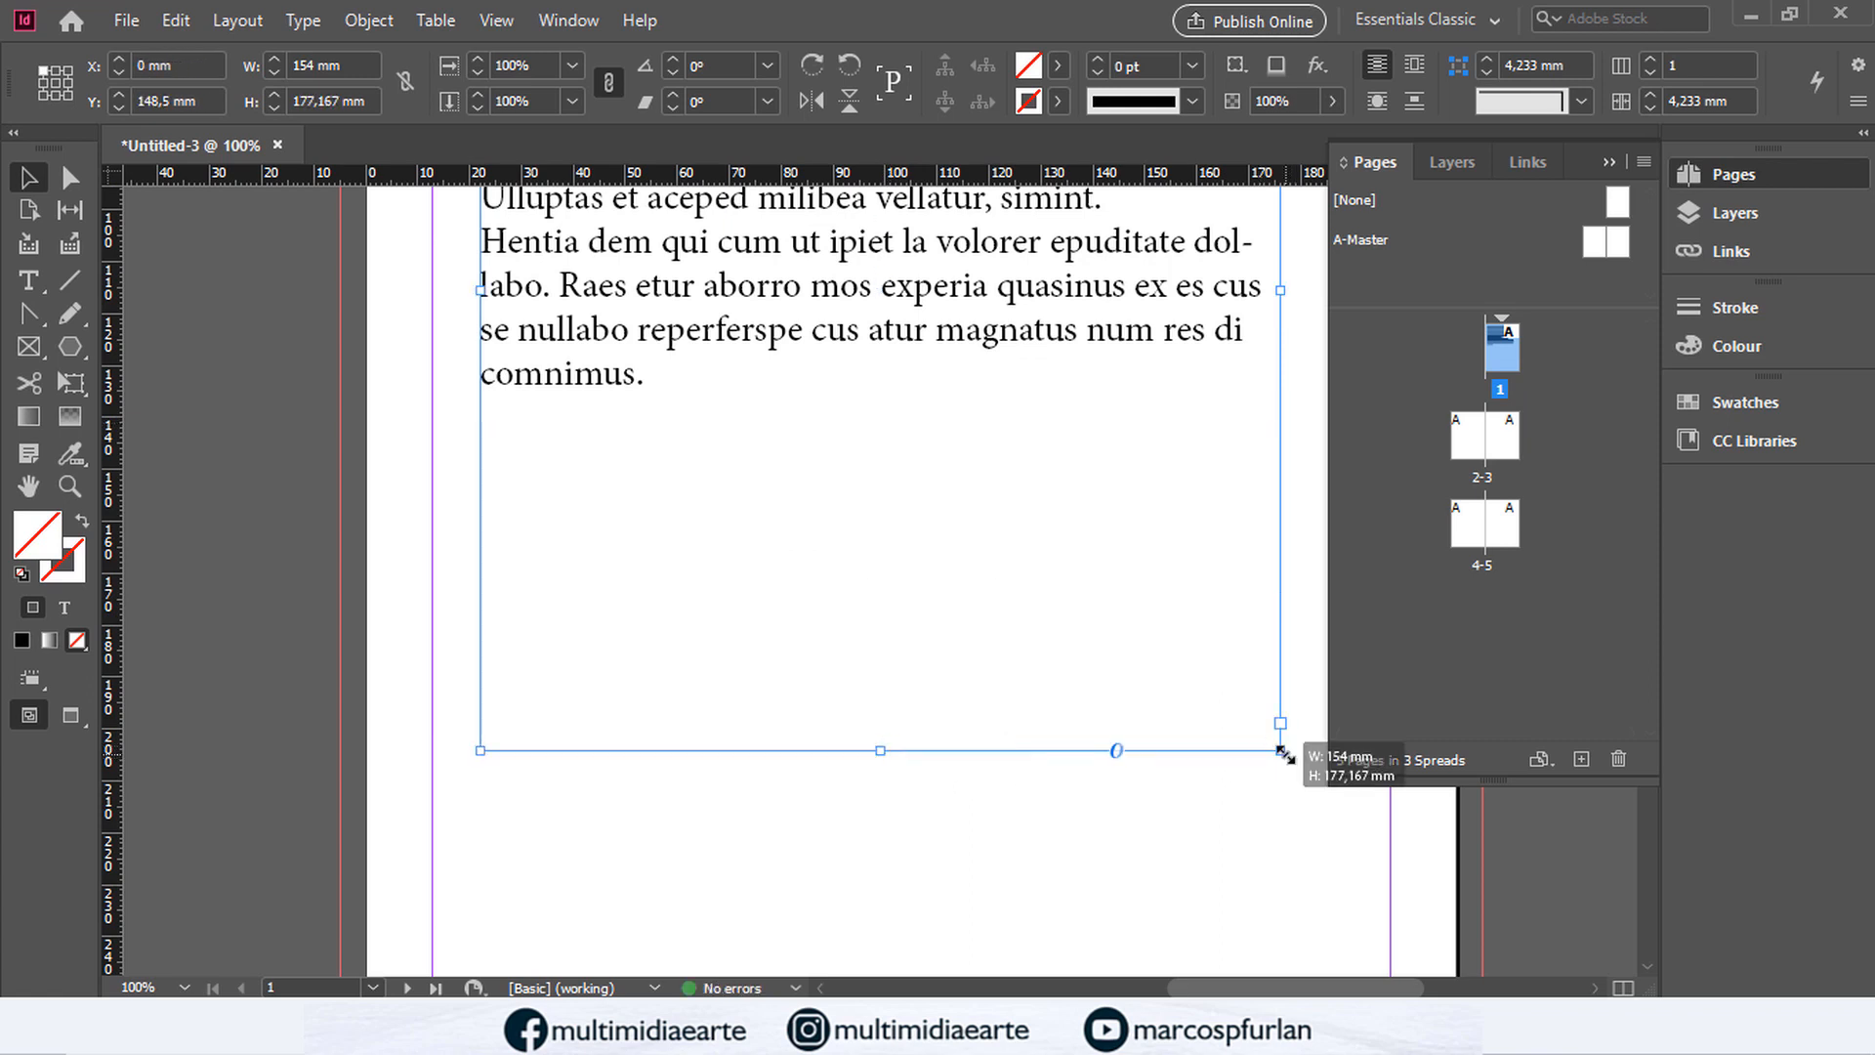
pyautogui.scroll(6, 1043, 506)
pyautogui.scroll(-3, 1043, 506)
pyautogui.scroll(2, 1043, 506)
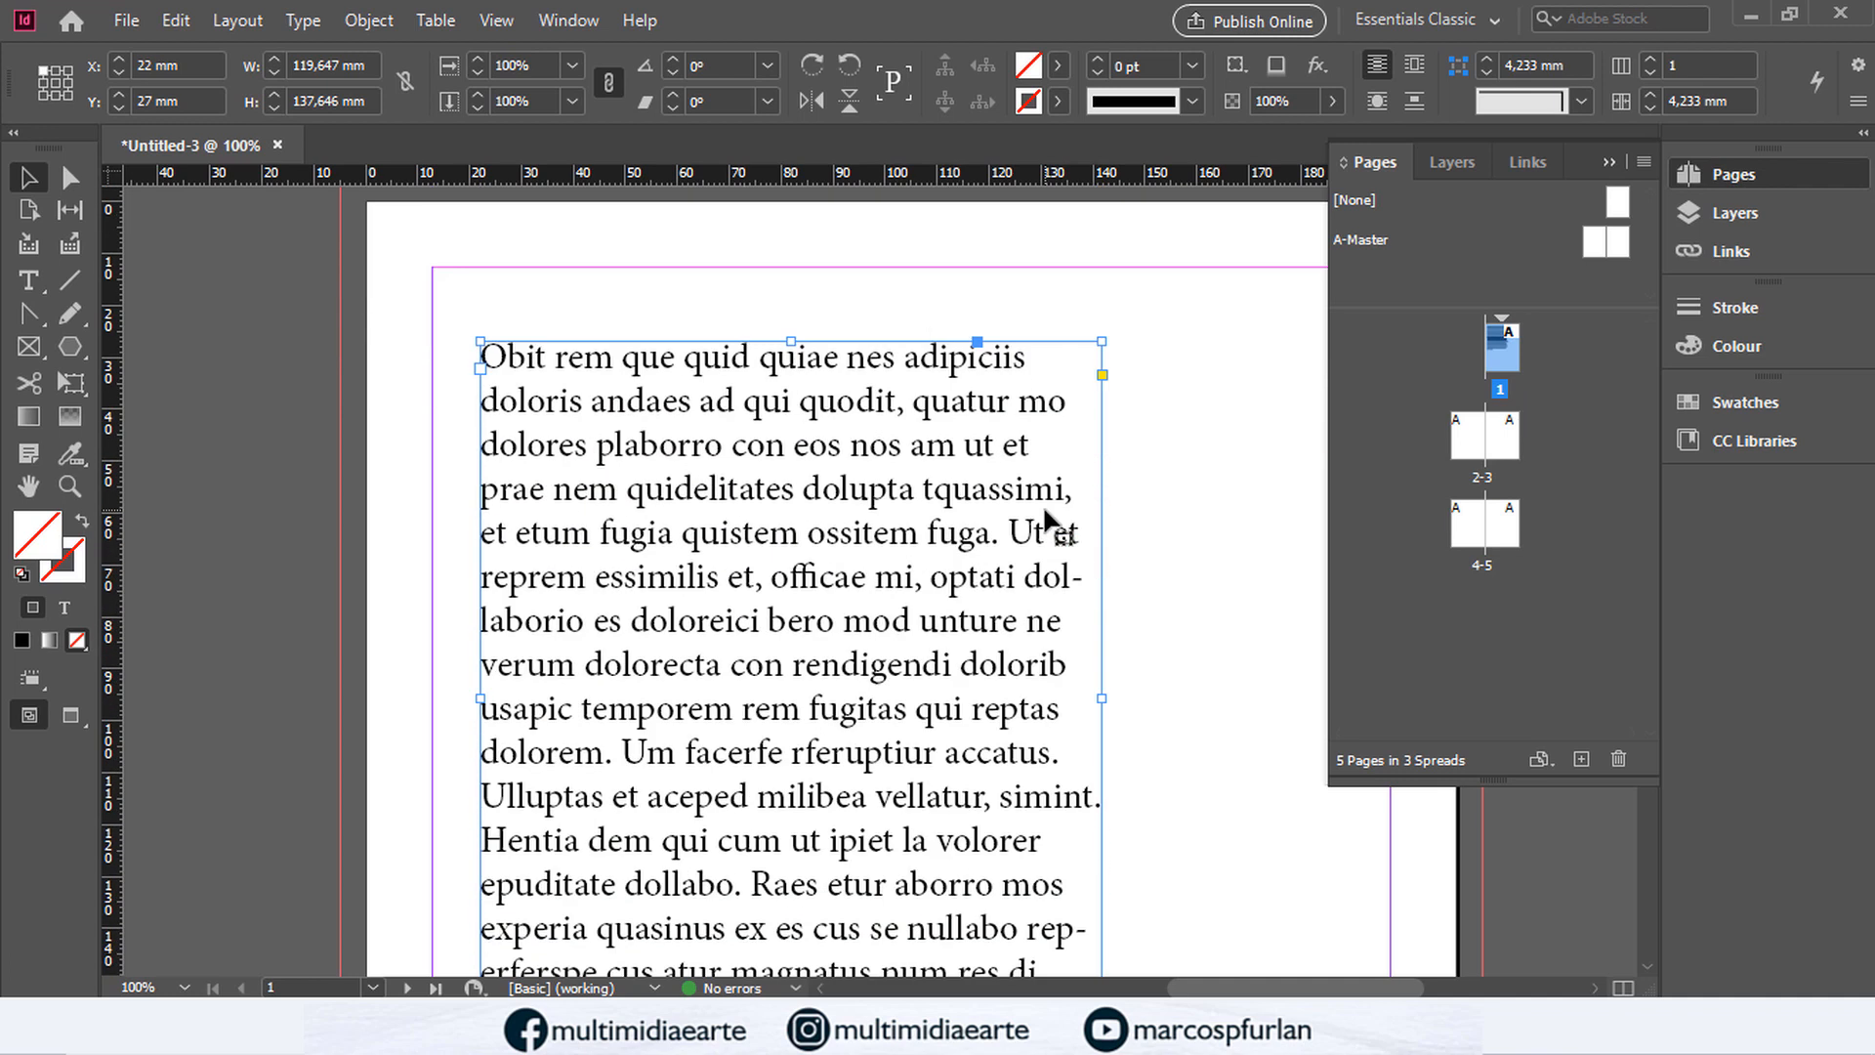
# Step: Enable live corner editing on the text frame and round all four corners to a radius of about 60 mm
pyautogui.scroll(-1, 1042, 504)
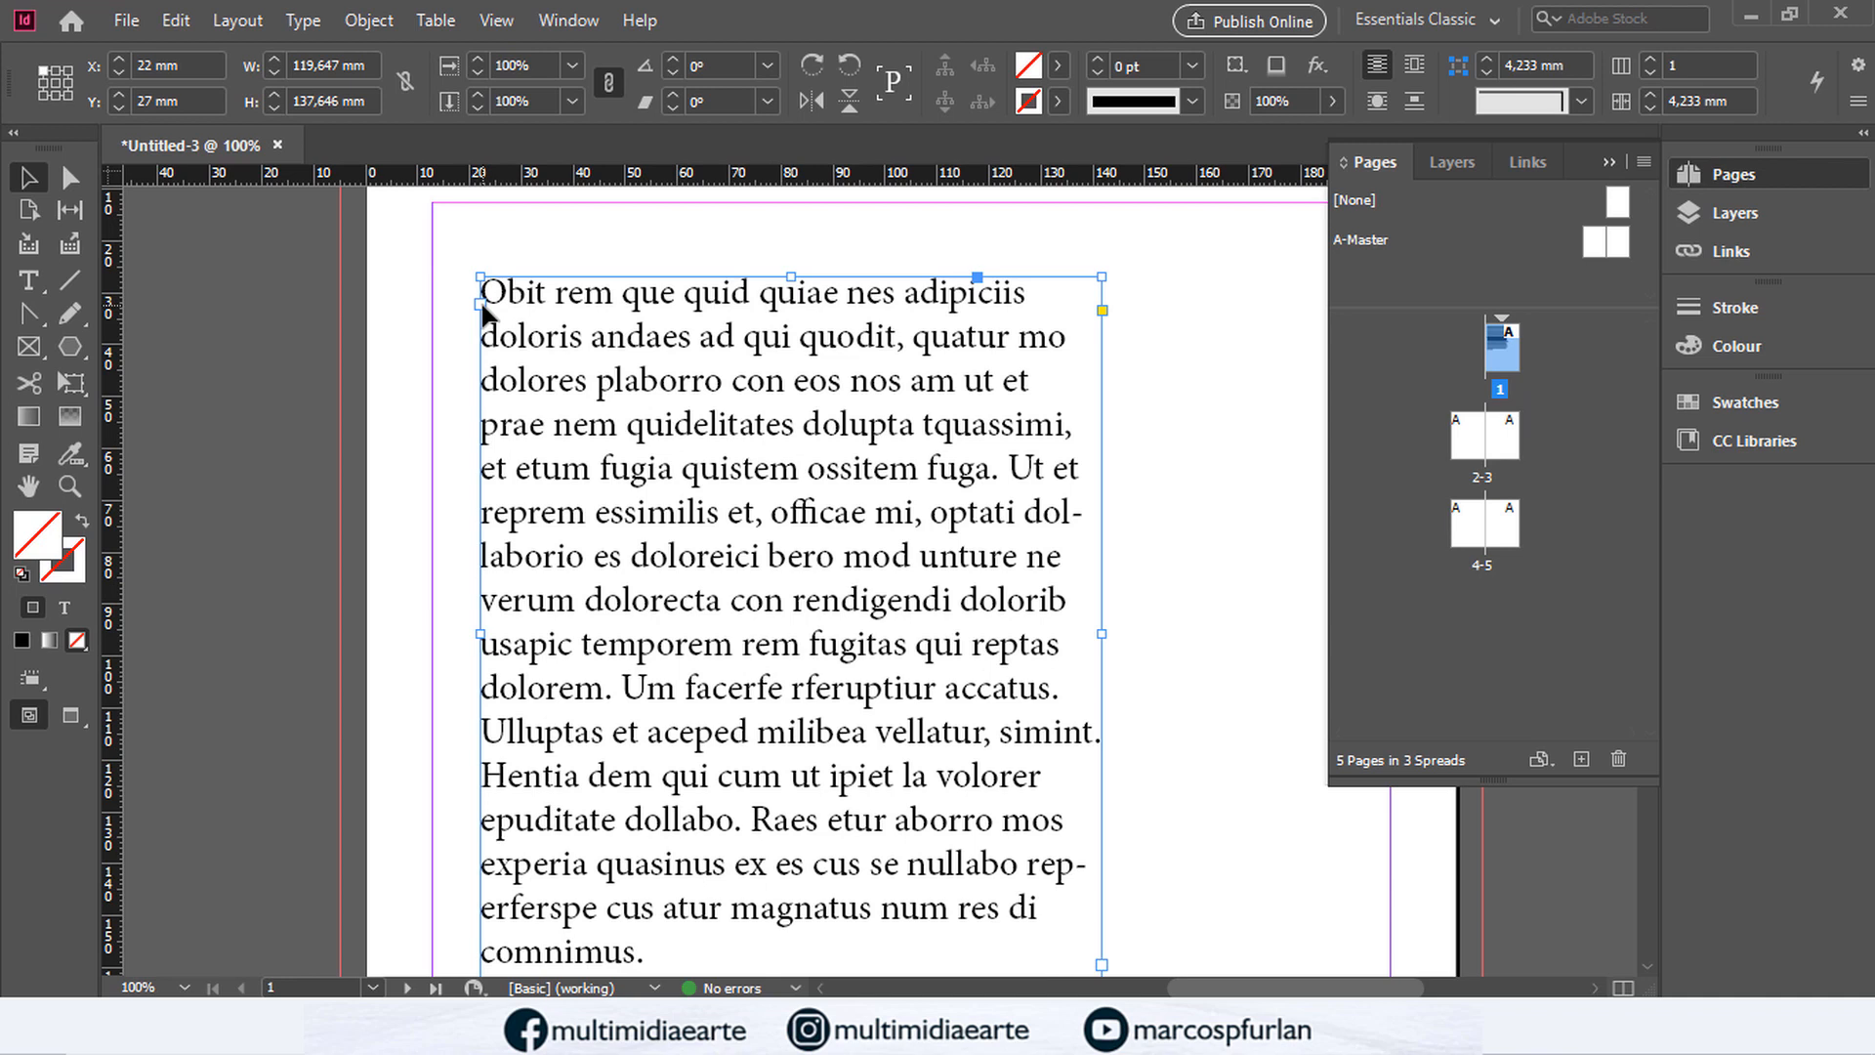
pyautogui.scroll(-6, 570, 360)
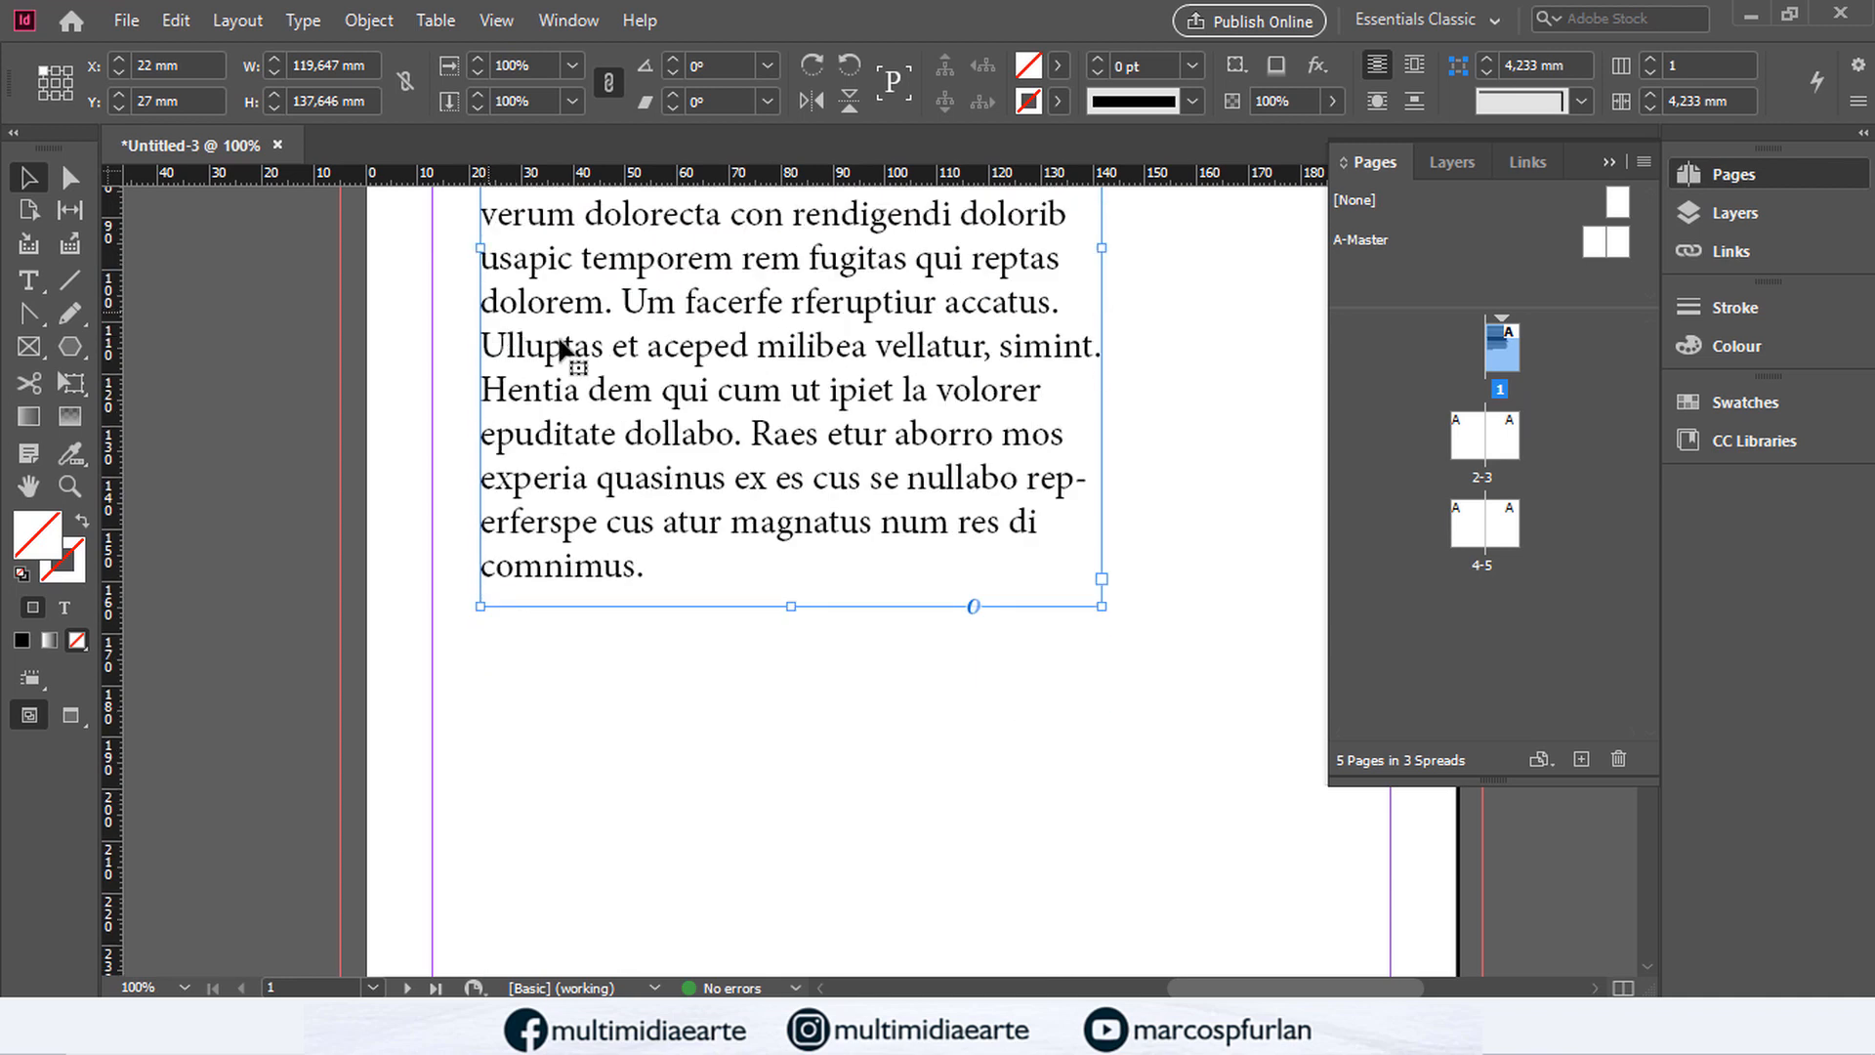
pyautogui.scroll(9, 1102, 574)
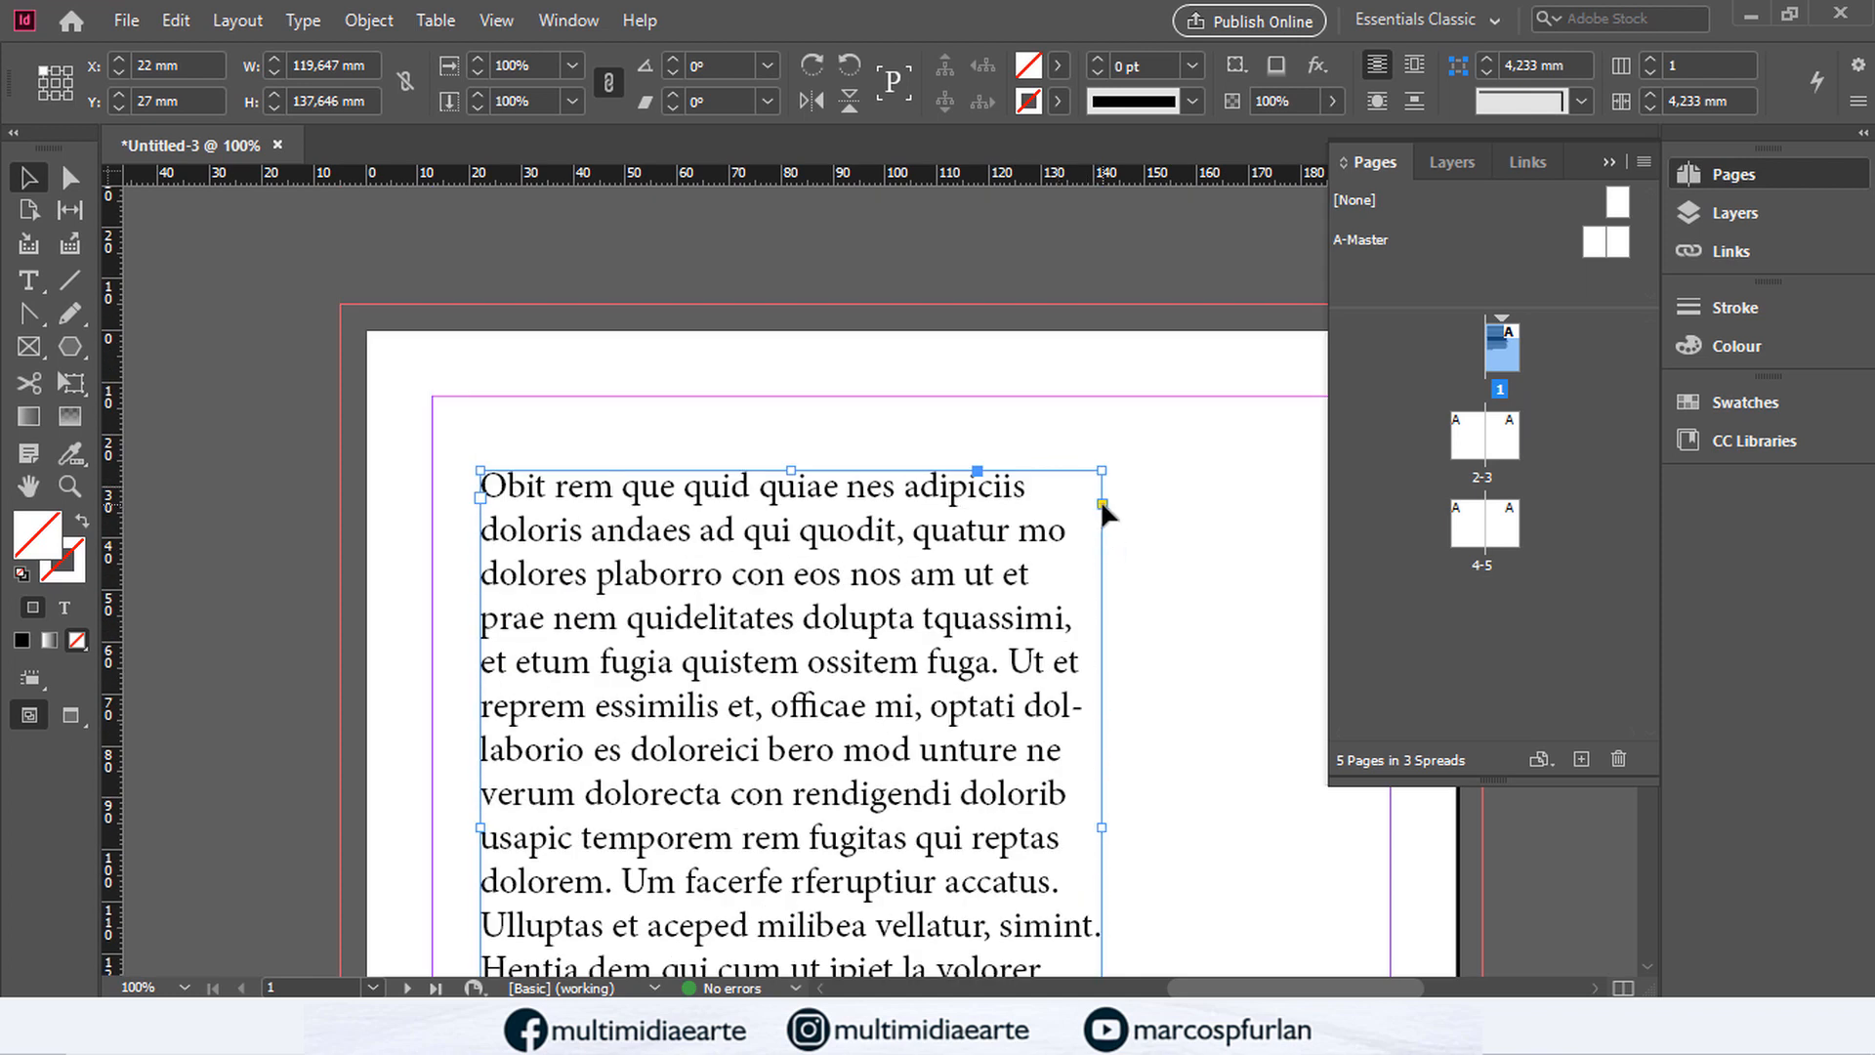
pyautogui.click(1102, 504)
pyautogui.moveTo(1104, 472); pyautogui.dragTo(791, 478)
pyautogui.scroll(-3, 857, 535)
pyautogui.scroll(-5, 857, 536)
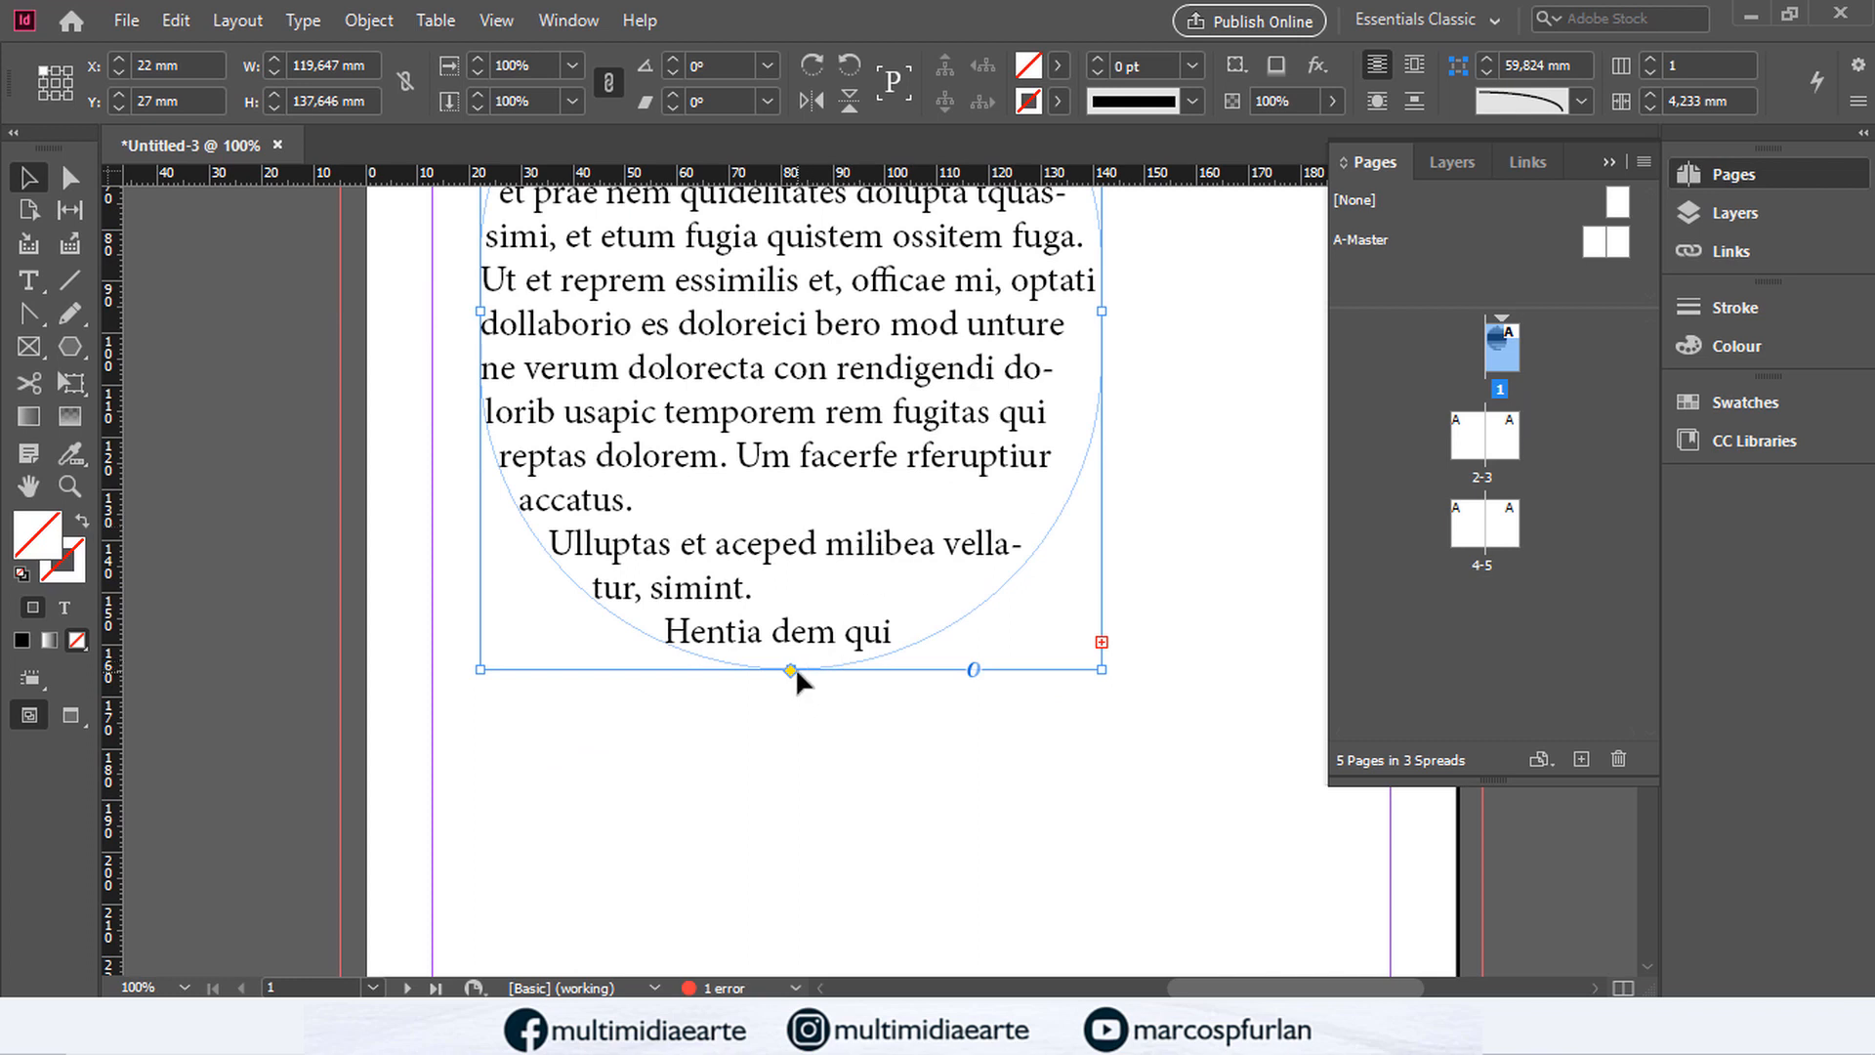
# Step: Reduce the rounding of the text frame's corners to about 12 mm
pyautogui.moveTo(791, 669); pyautogui.dragTo(527, 668)
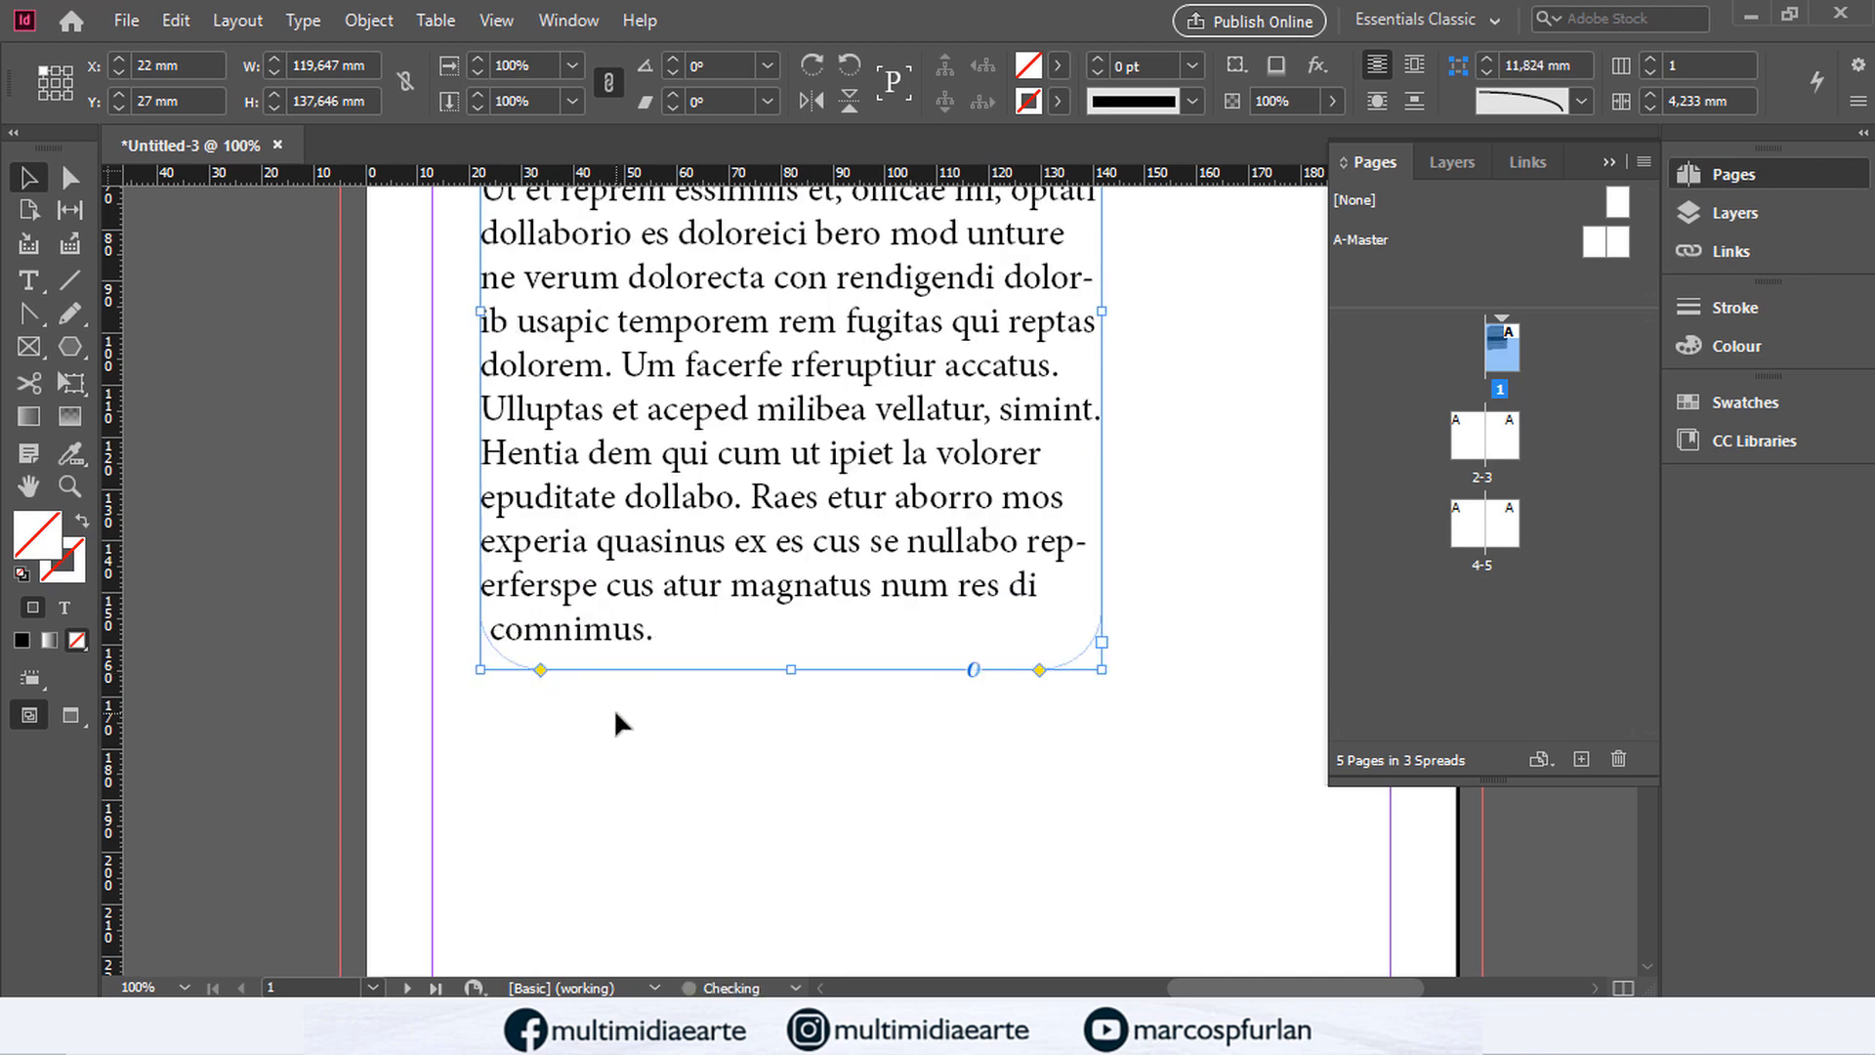
pyautogui.scroll(4, 867, 405)
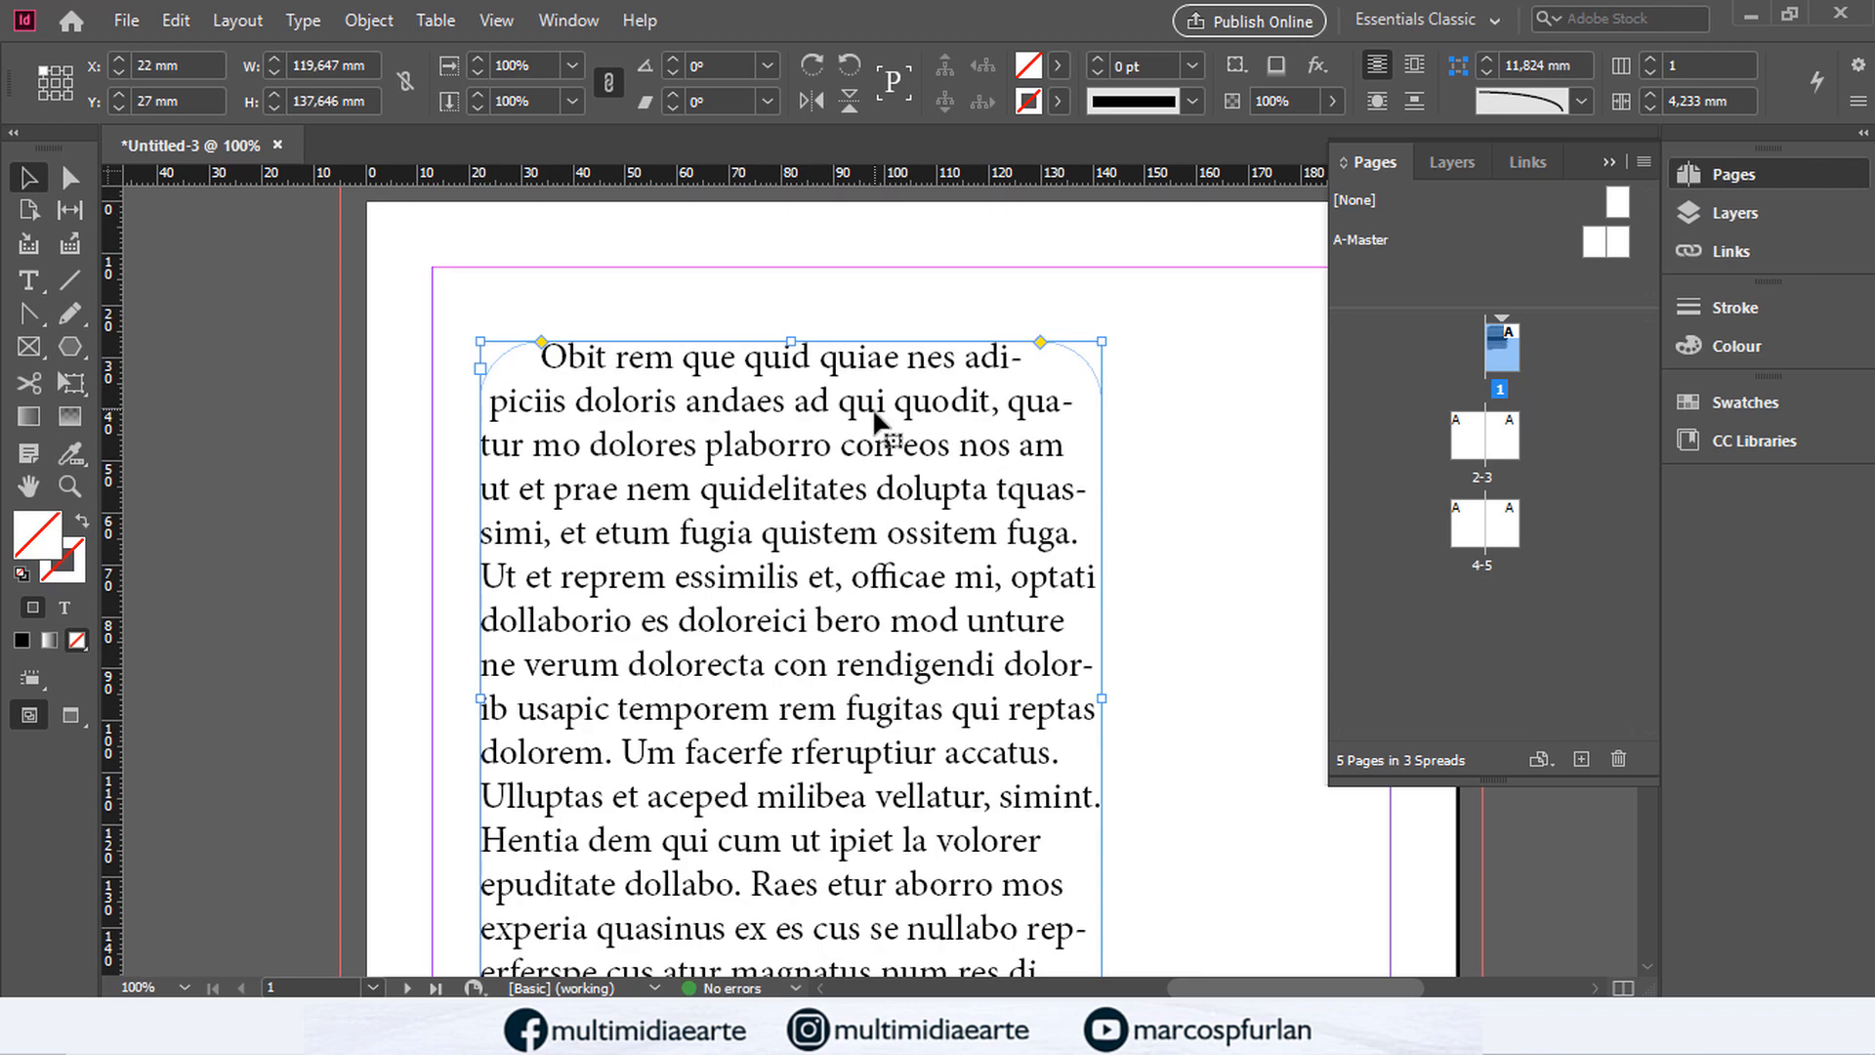
pyautogui.scroll(-2, 876, 430)
pyautogui.scroll(-1, 876, 430)
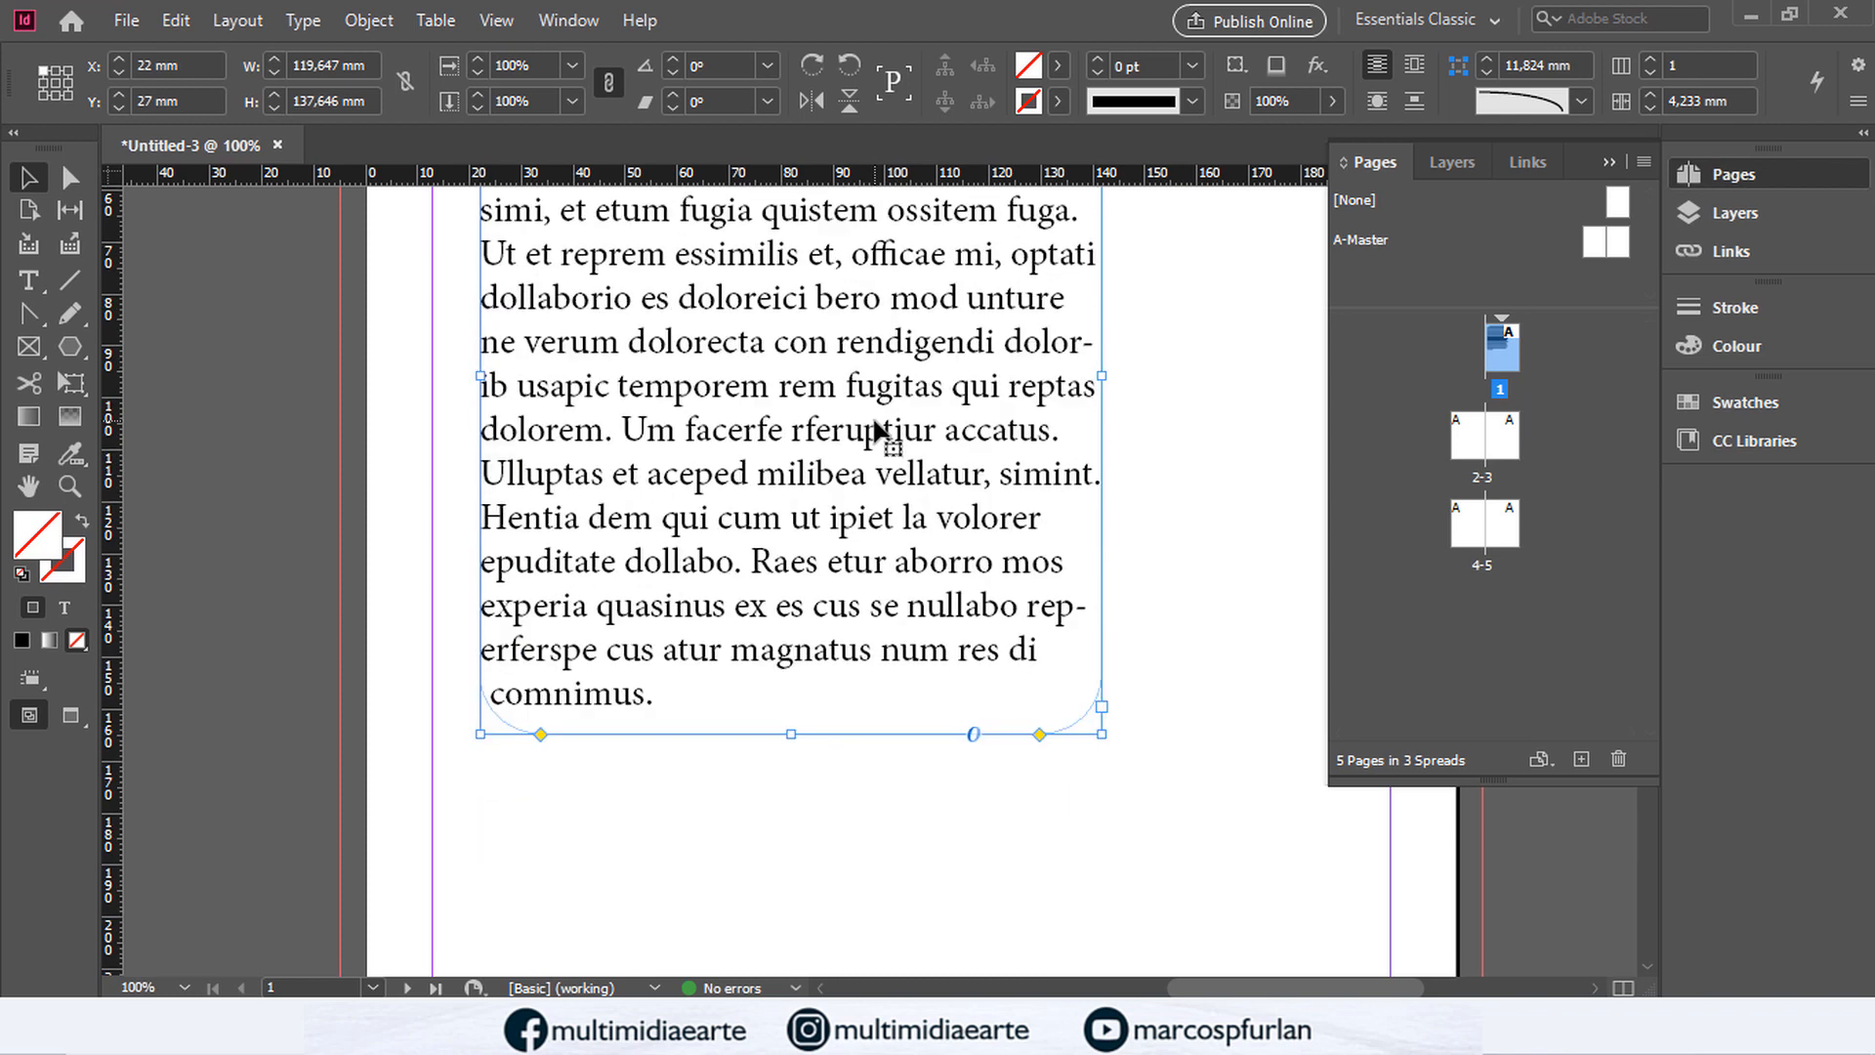
pyautogui.scroll(3, 898, 545)
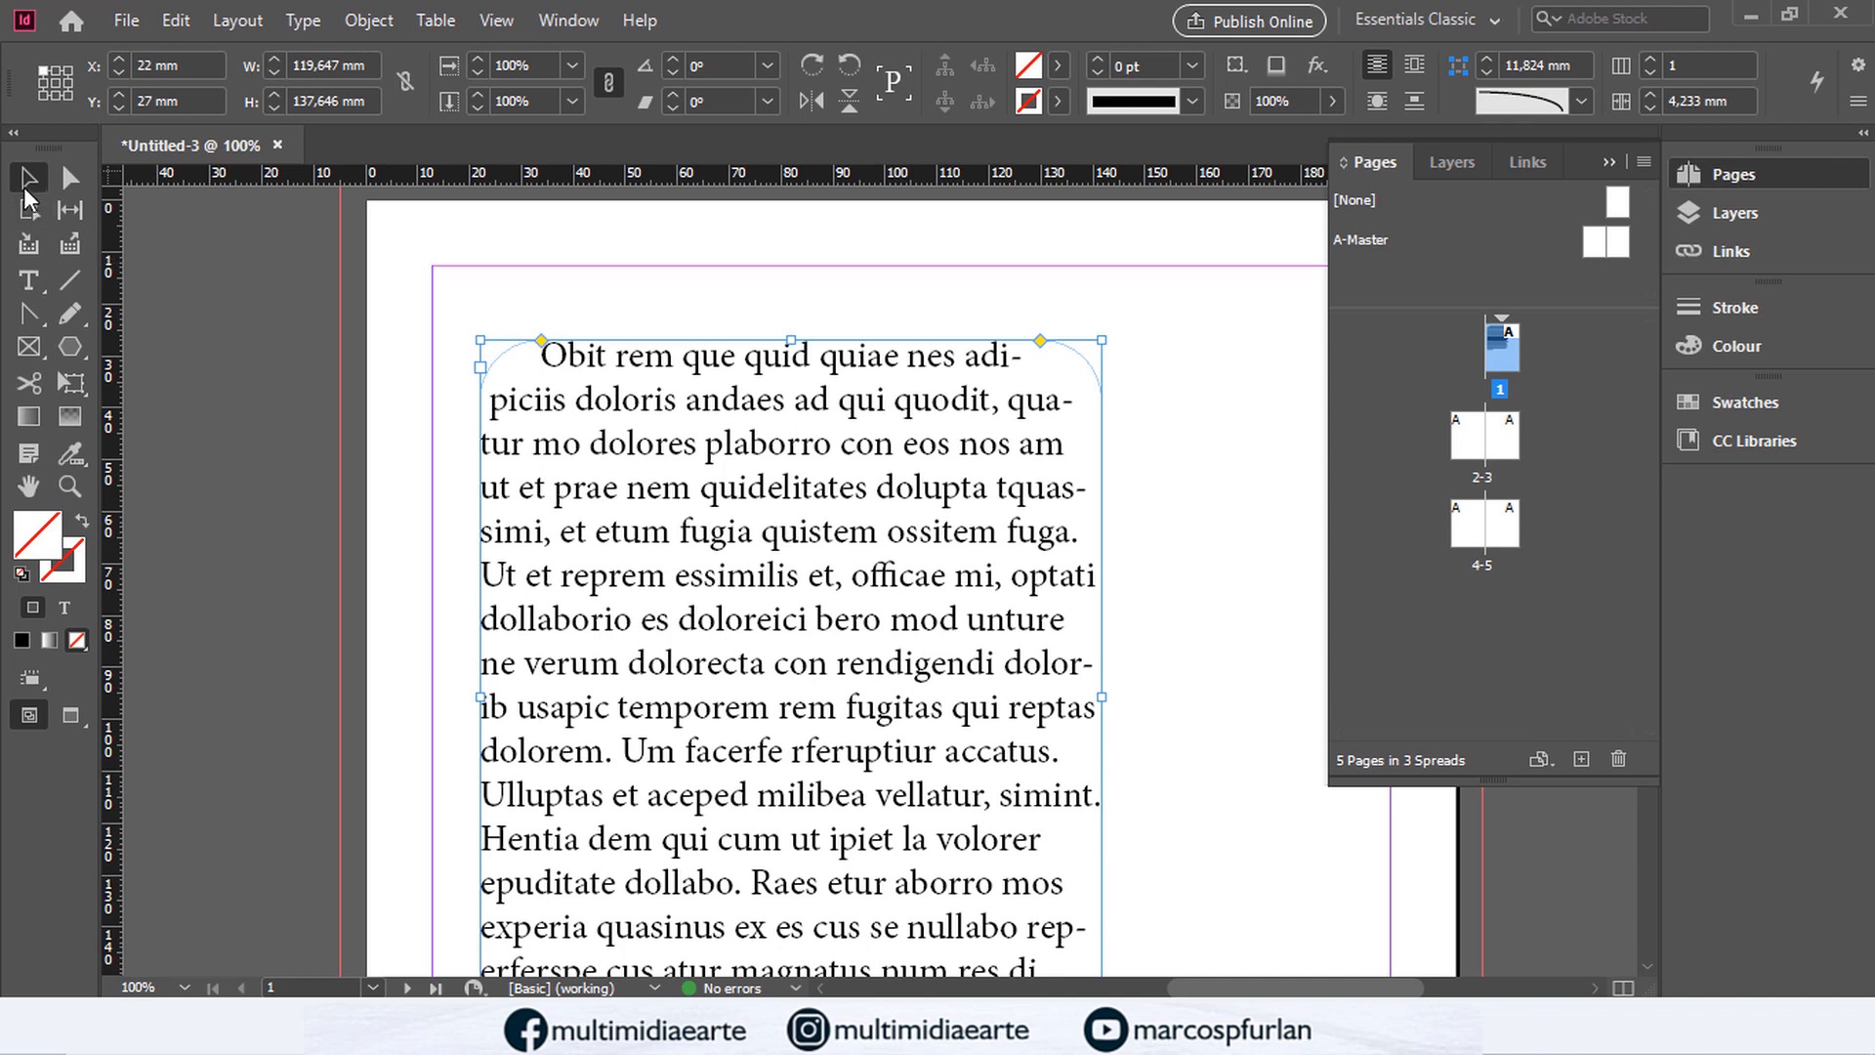
# Step: Switch to the Essentials workspace and review the character, paragraph, alignment and frame properties of the selected text frame
pyautogui.click(1709, 174)
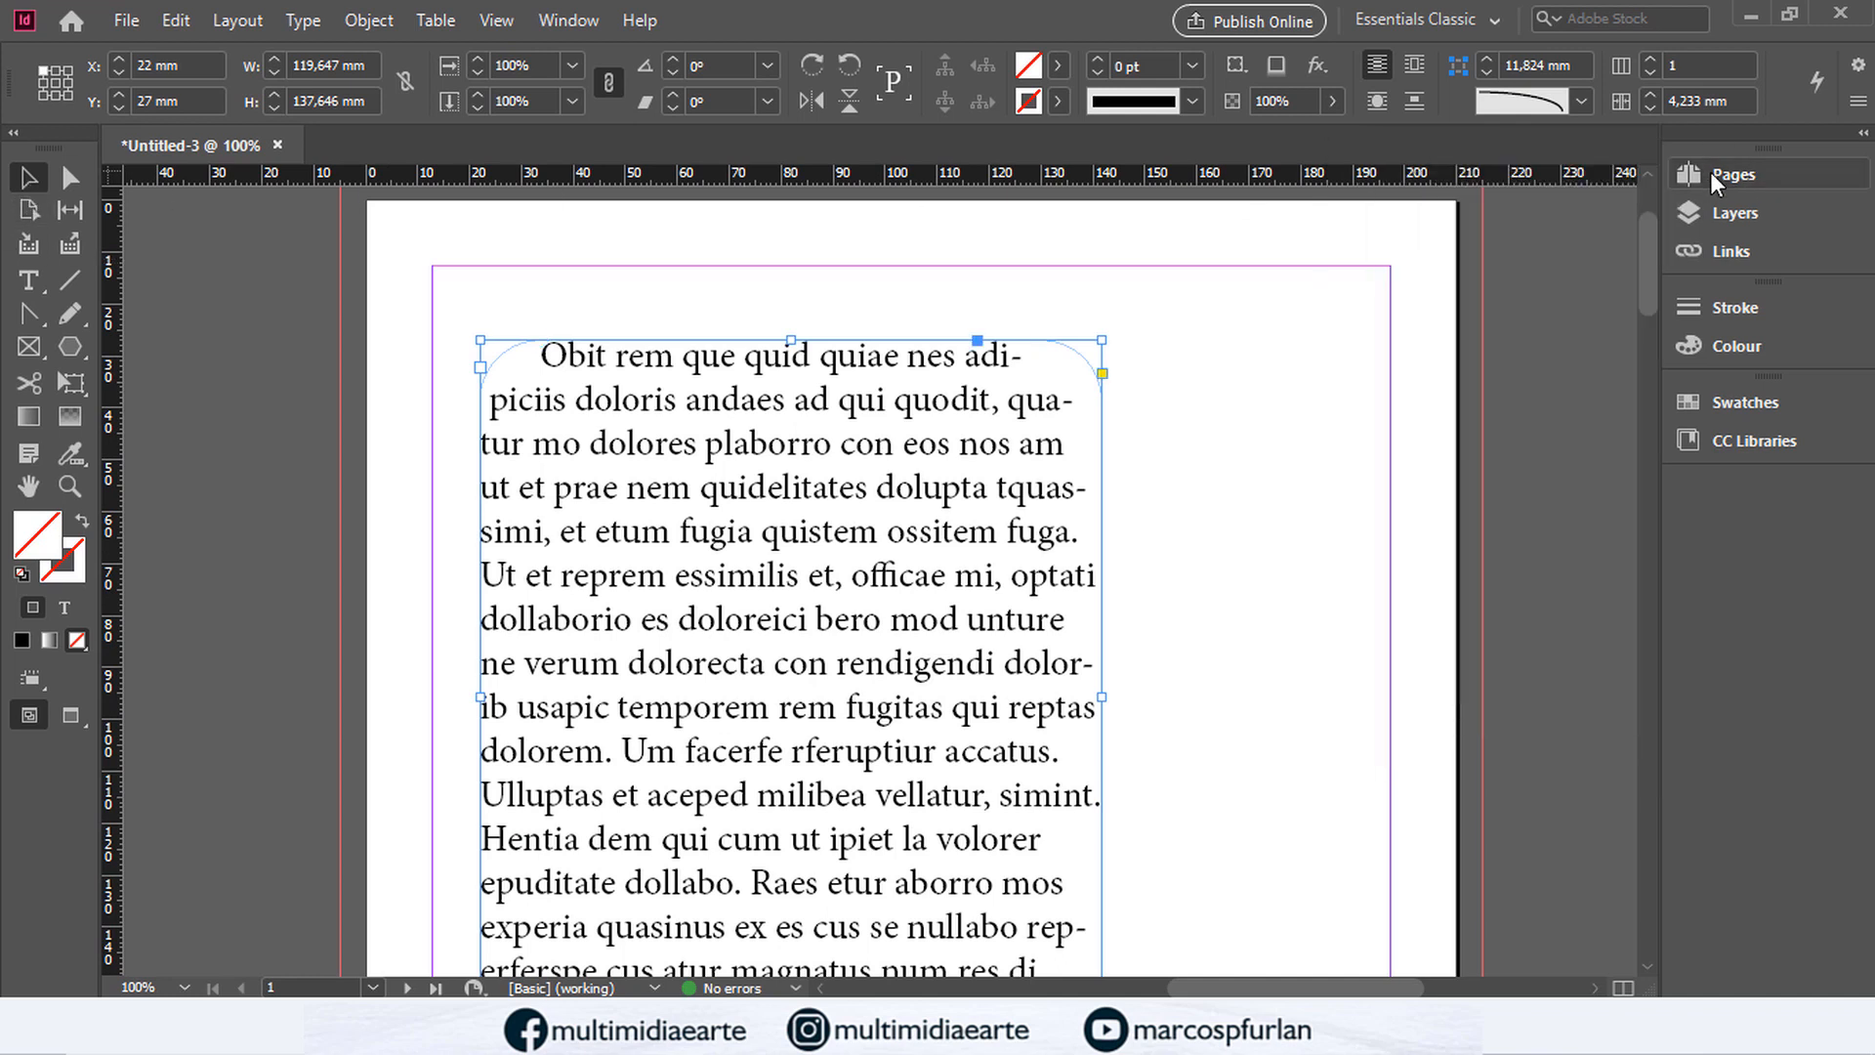
pyautogui.click(1491, 22)
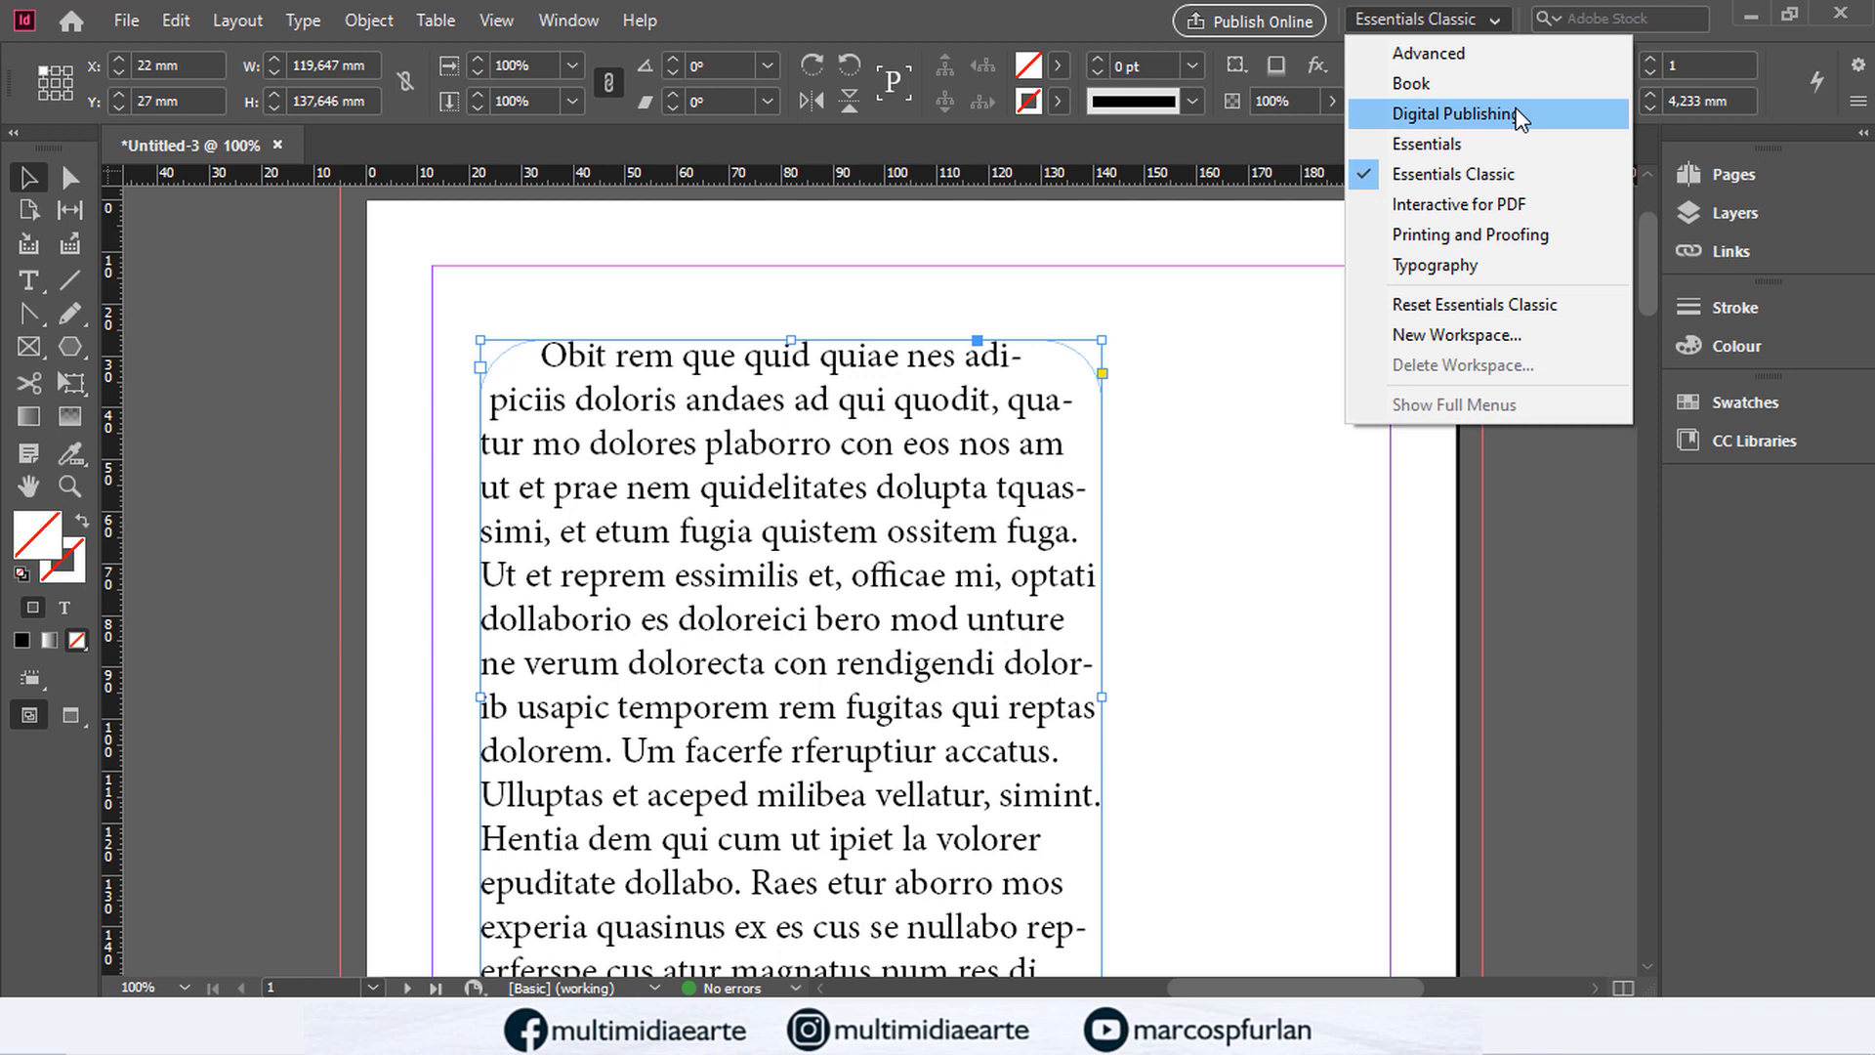
pyautogui.click(1504, 143)
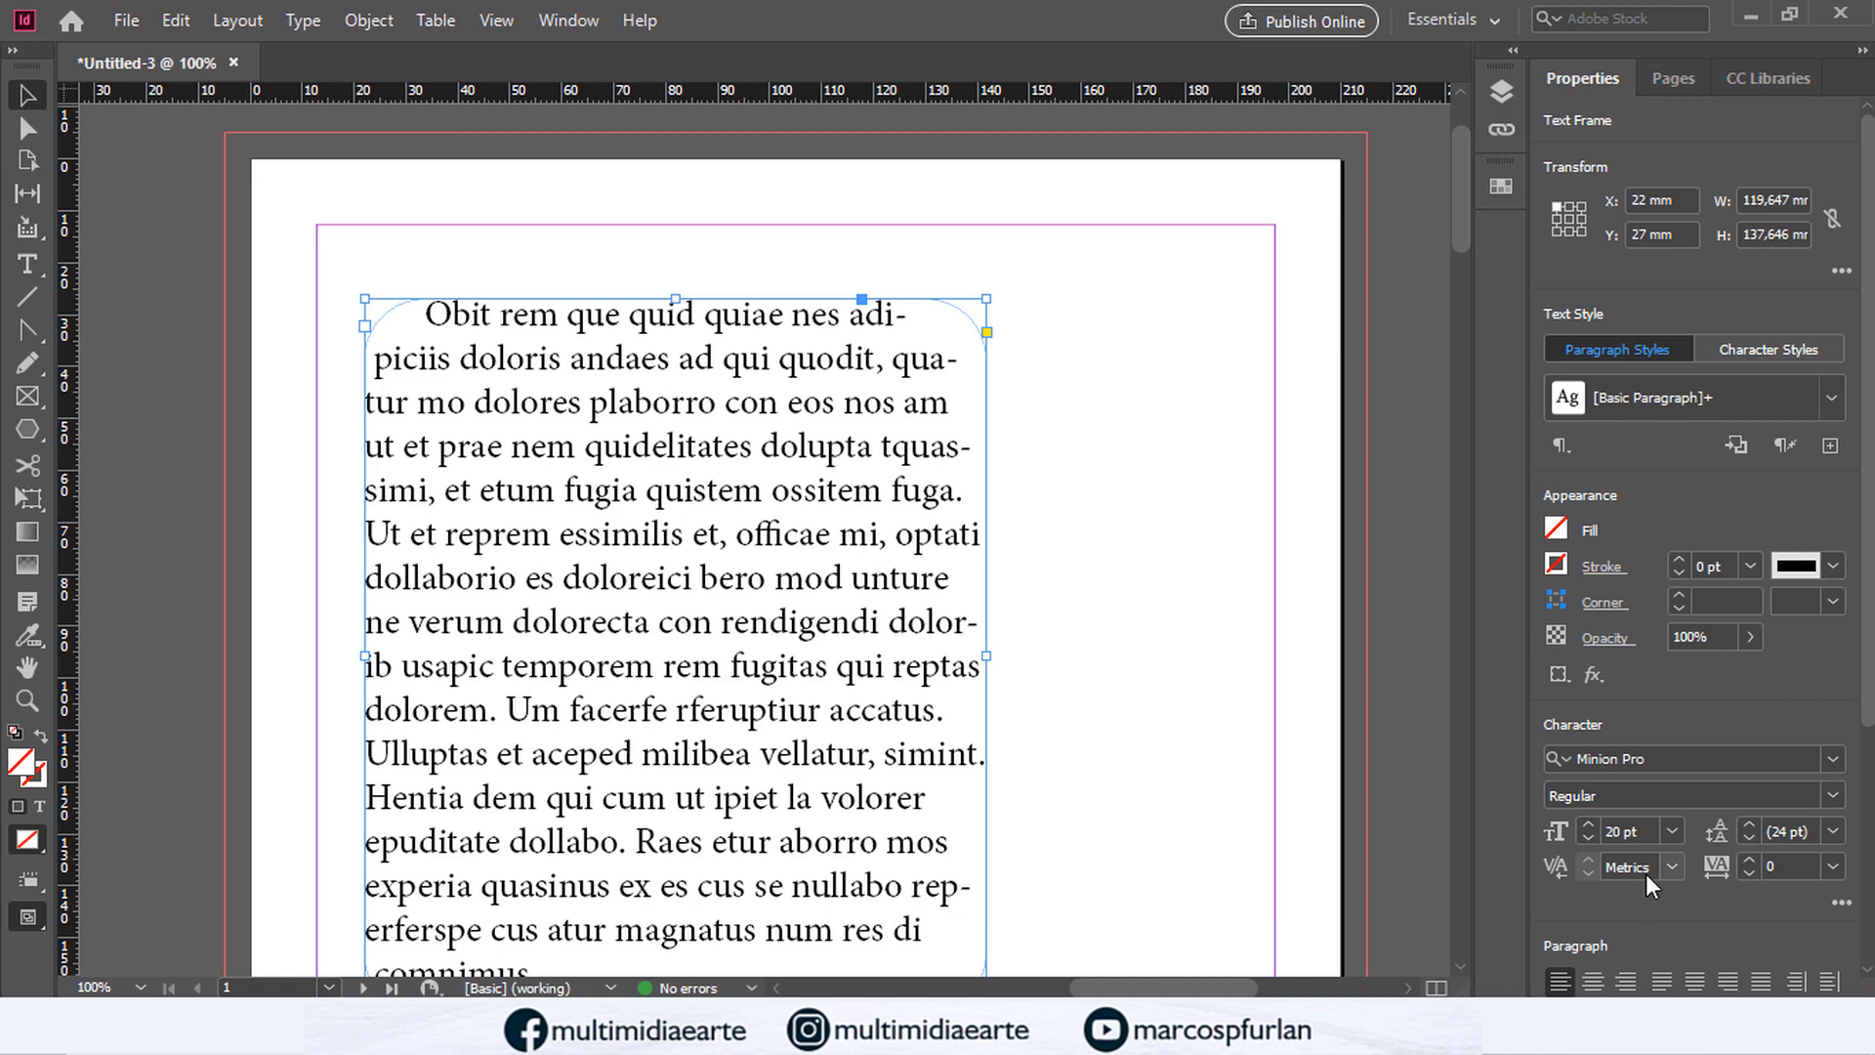
pyautogui.scroll(-1, 1648, 873)
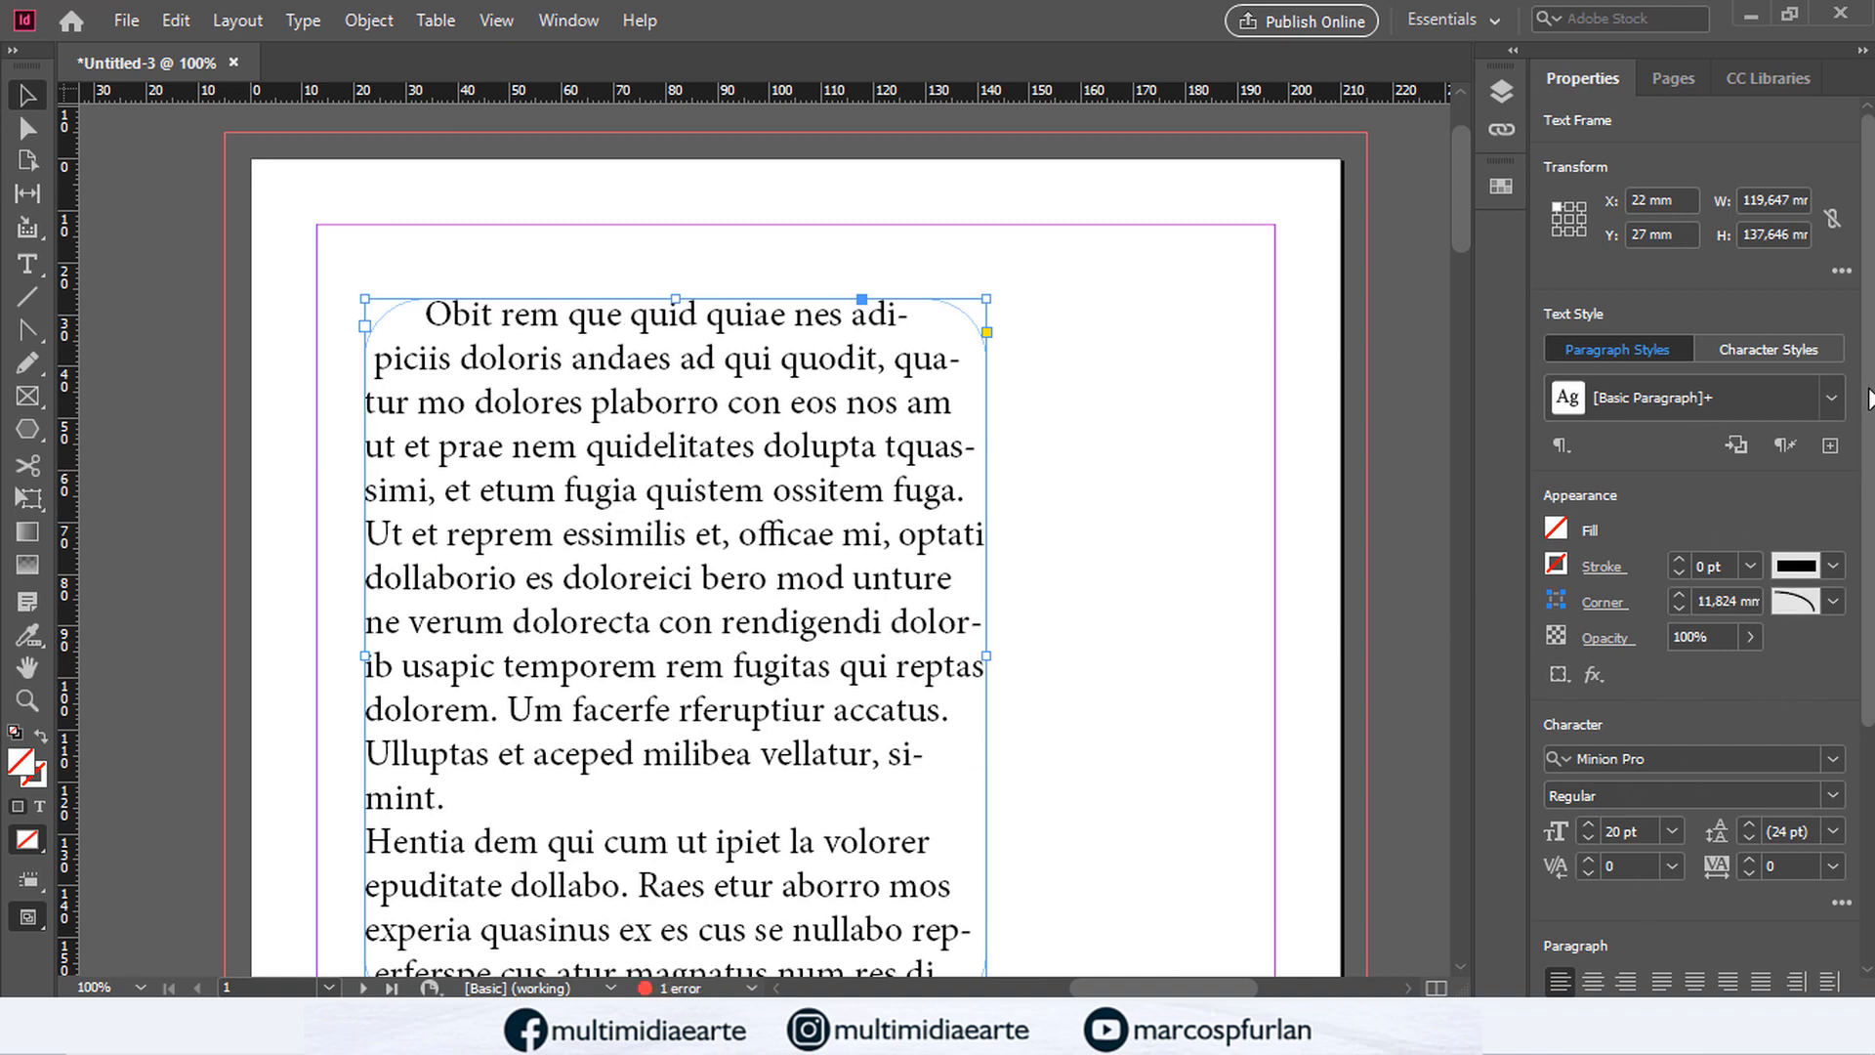
pyautogui.scroll(-4, 1868, 399)
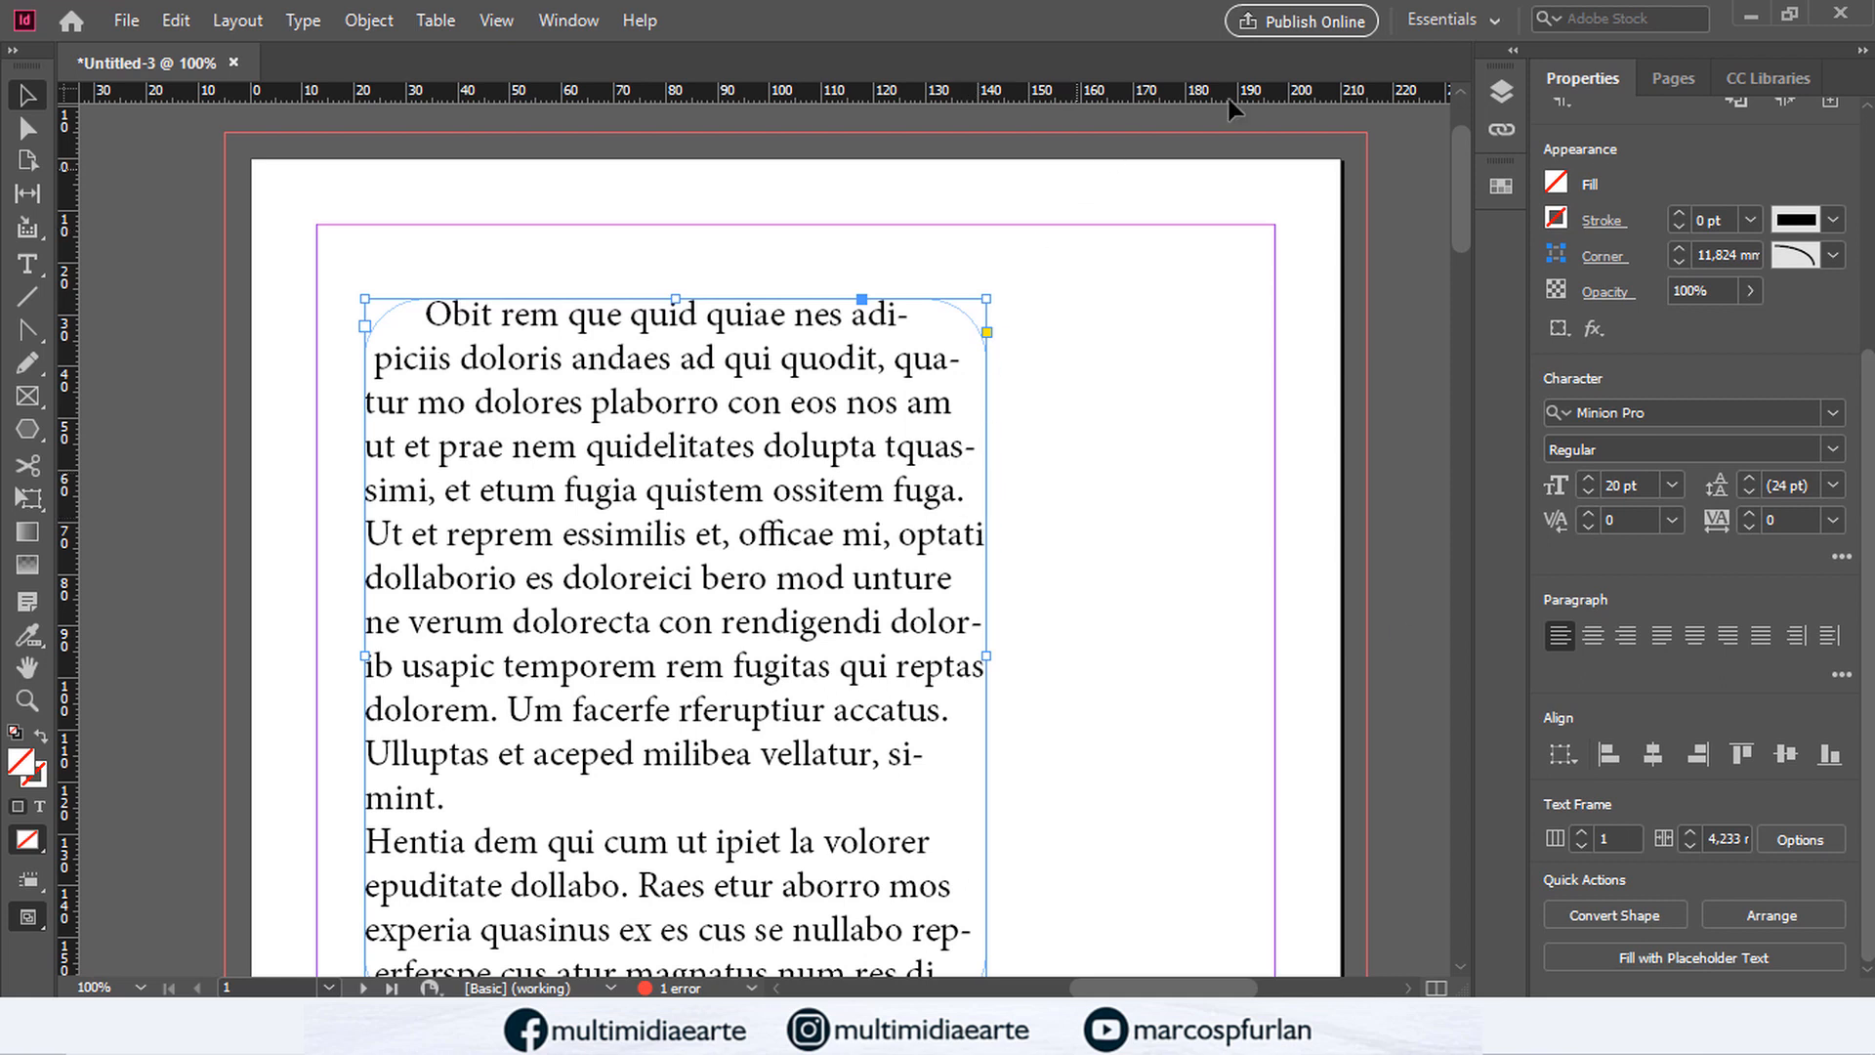
# Step: Switch the workspace to Essentials Classic
pyautogui.click(1481, 15)
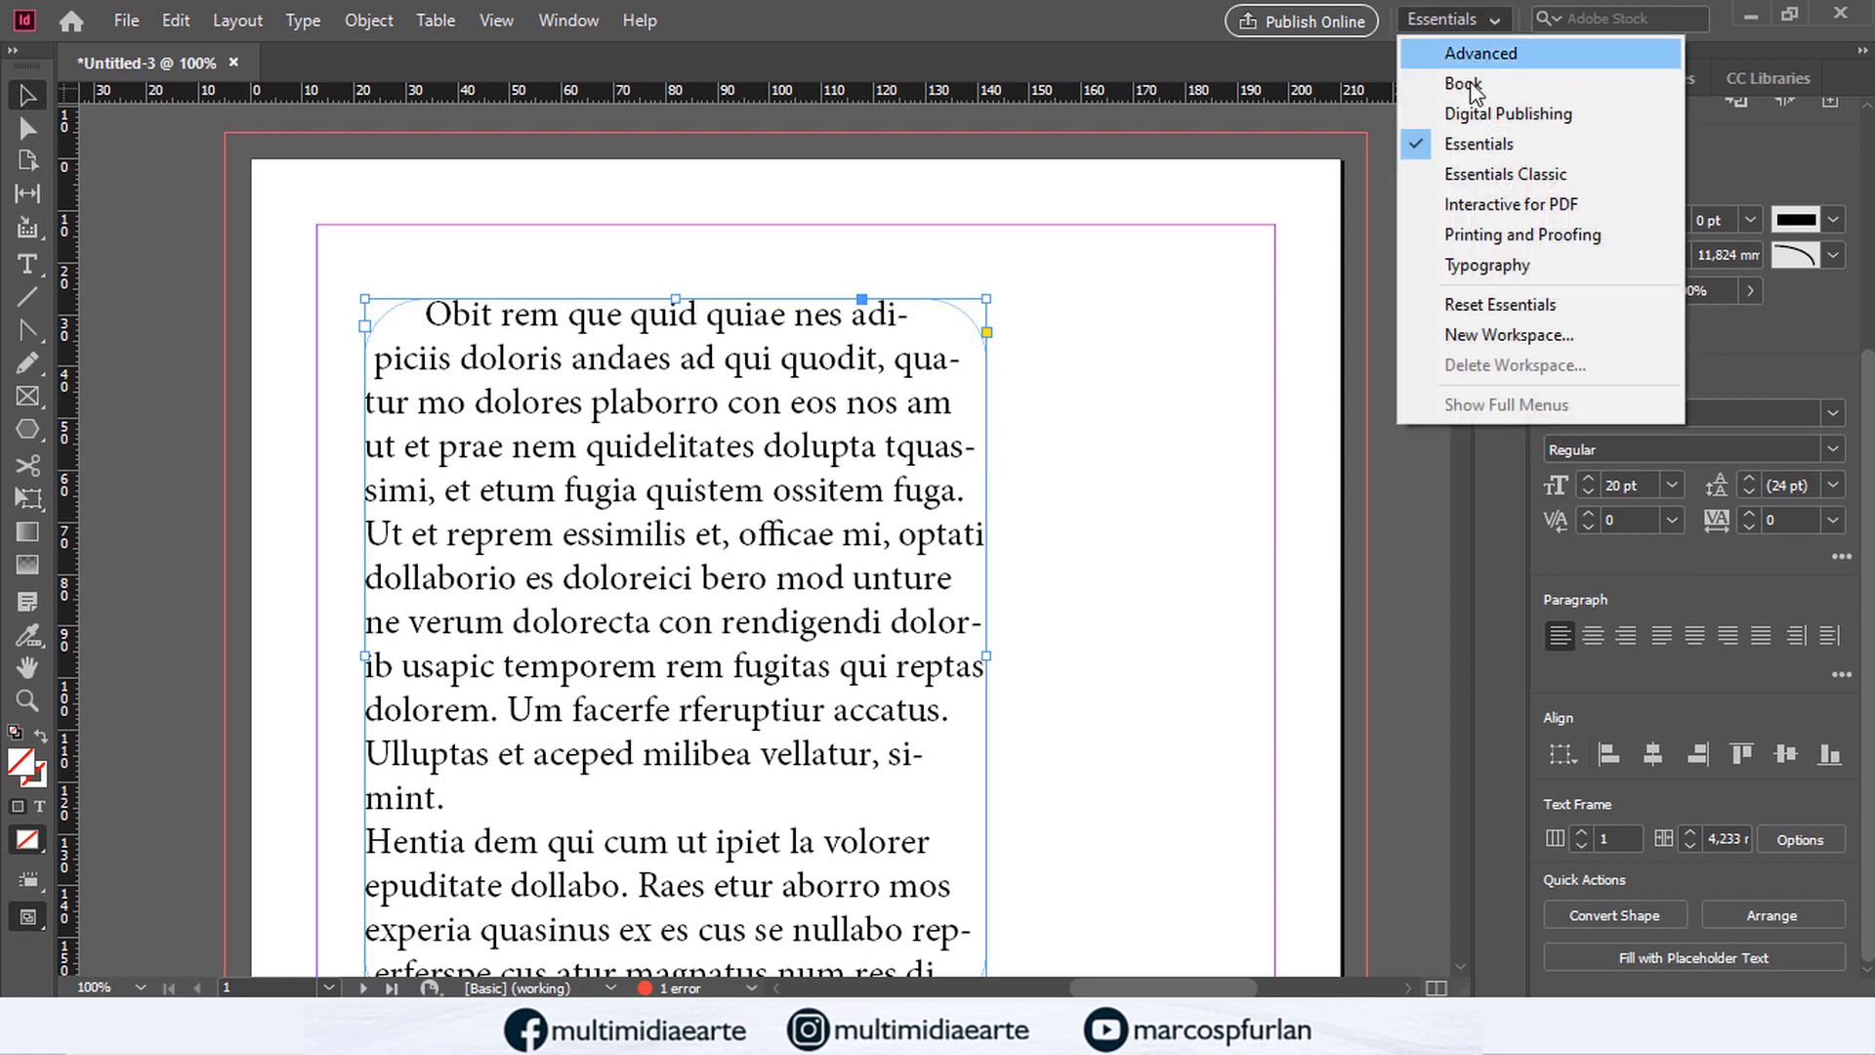
pyautogui.click(1507, 176)
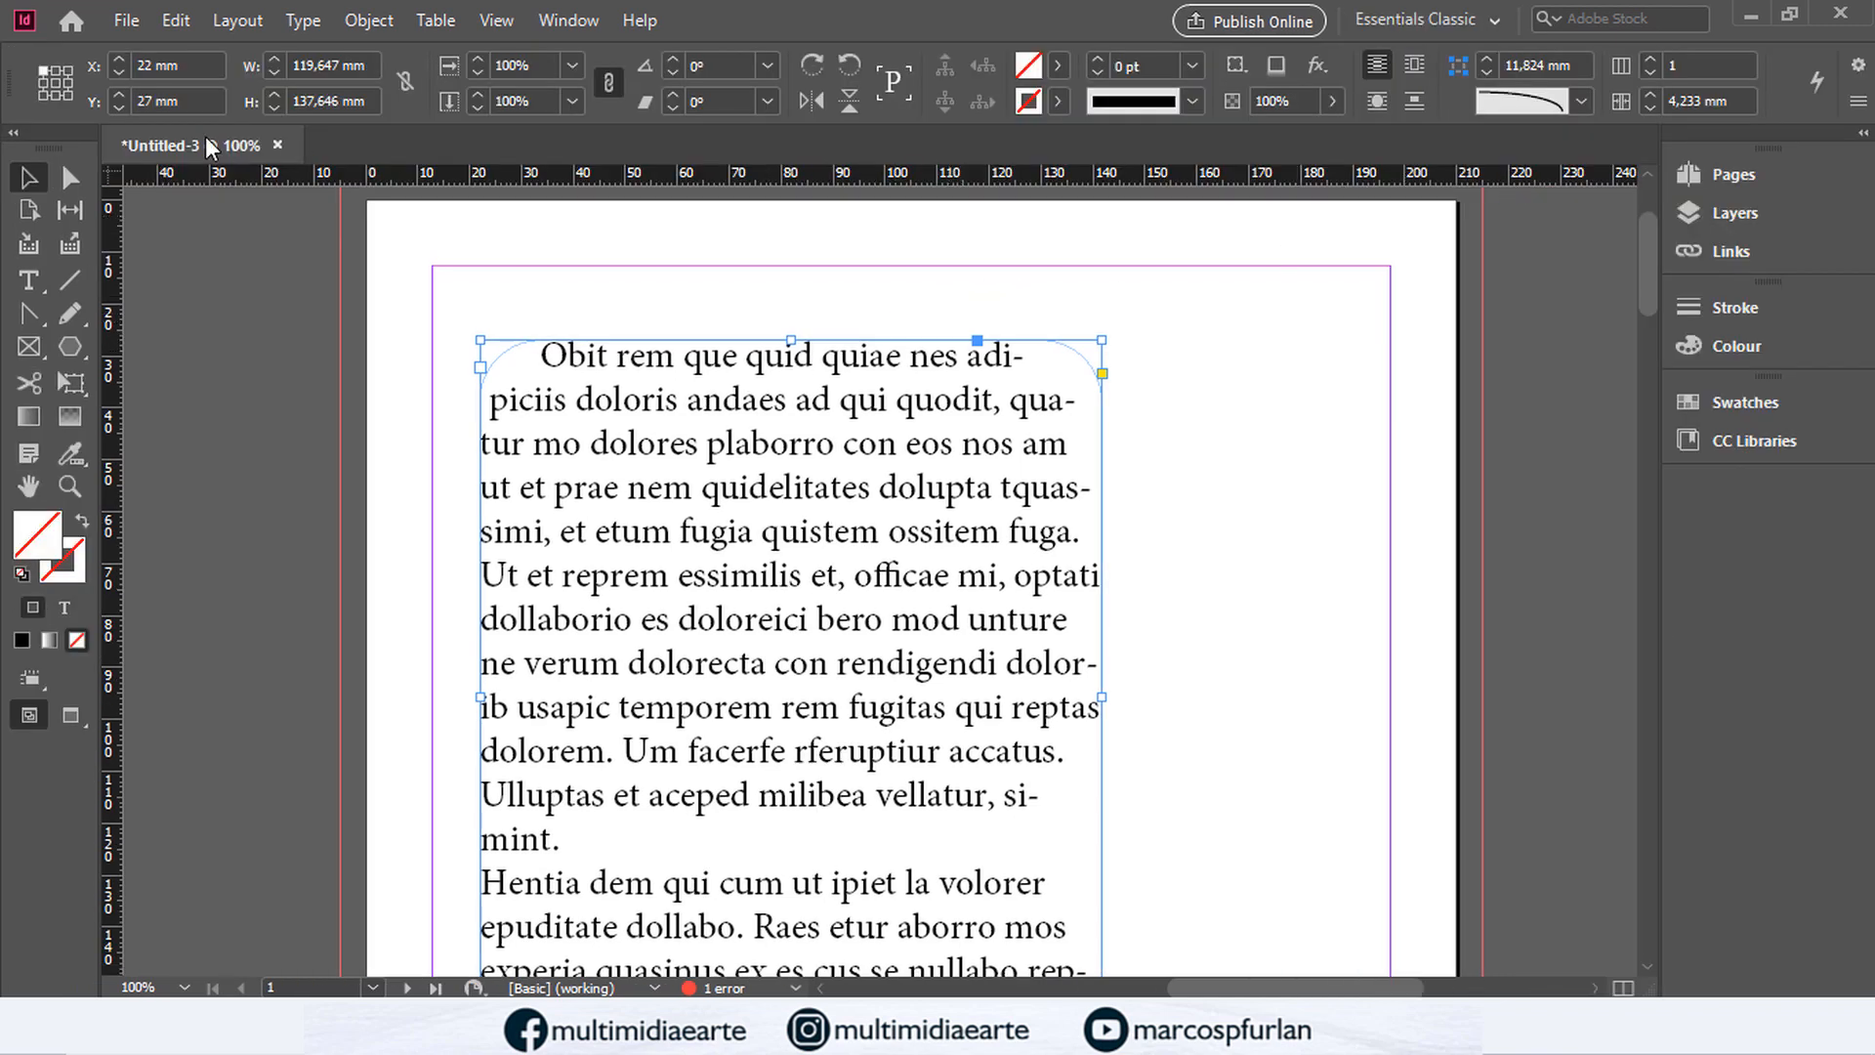
# Step: Try the Fancy, Bevel, Inset and Inverse Rounded corner shapes on the text frame, and return it to Rounded
pyautogui.click(1581, 100)
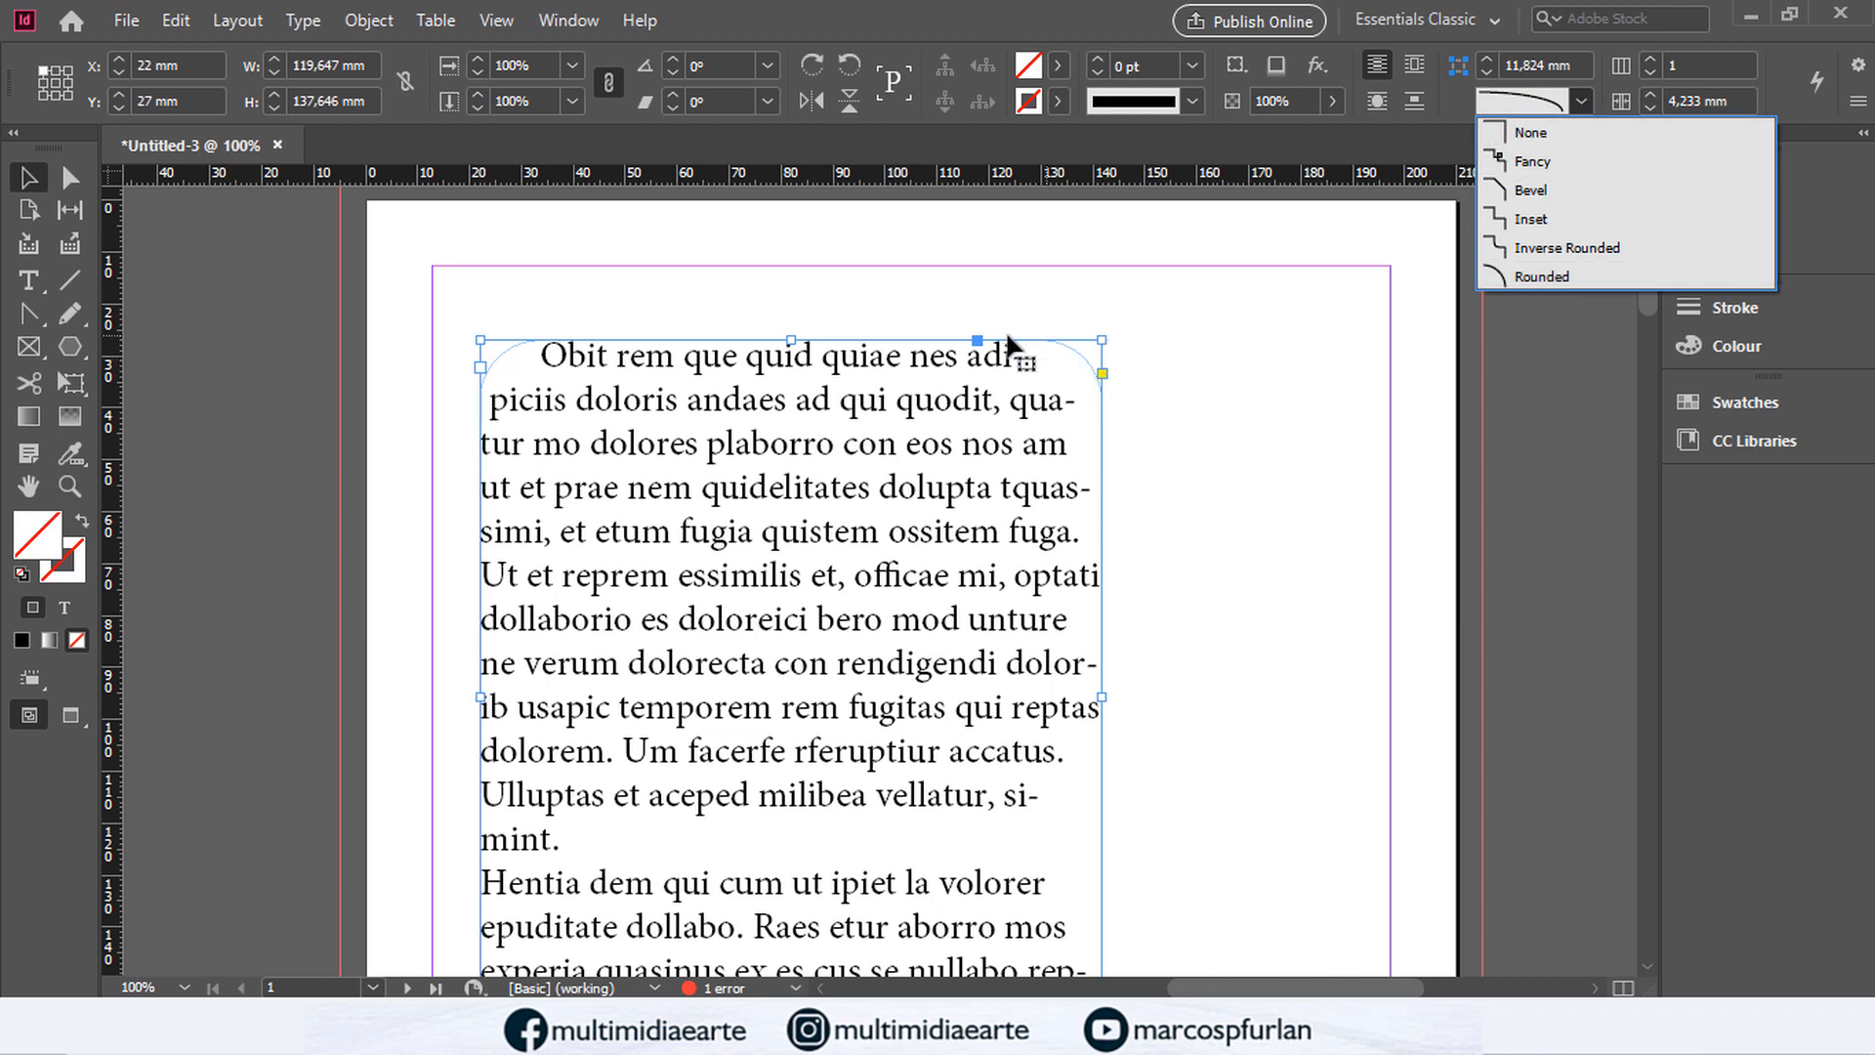
pyautogui.click(1534, 162)
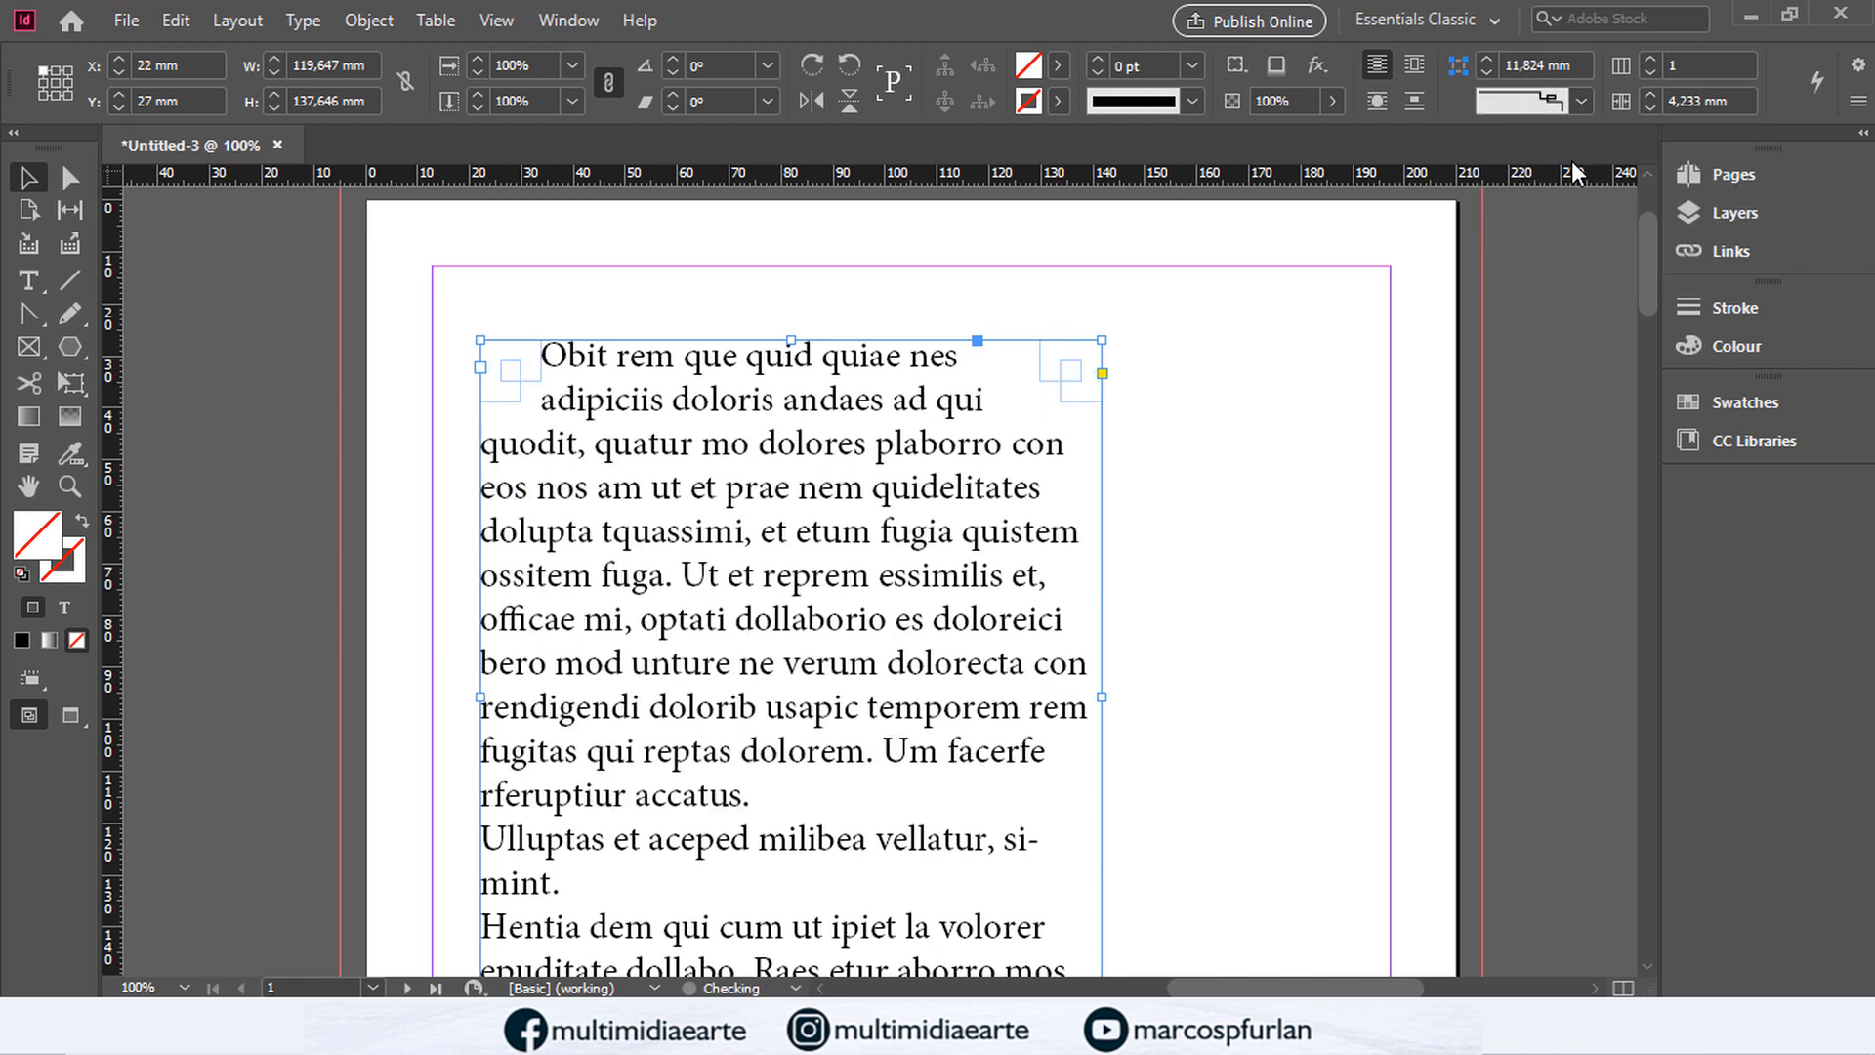
pyautogui.click(1582, 101)
pyautogui.click(1576, 183)
pyautogui.click(1581, 101)
pyautogui.click(1567, 214)
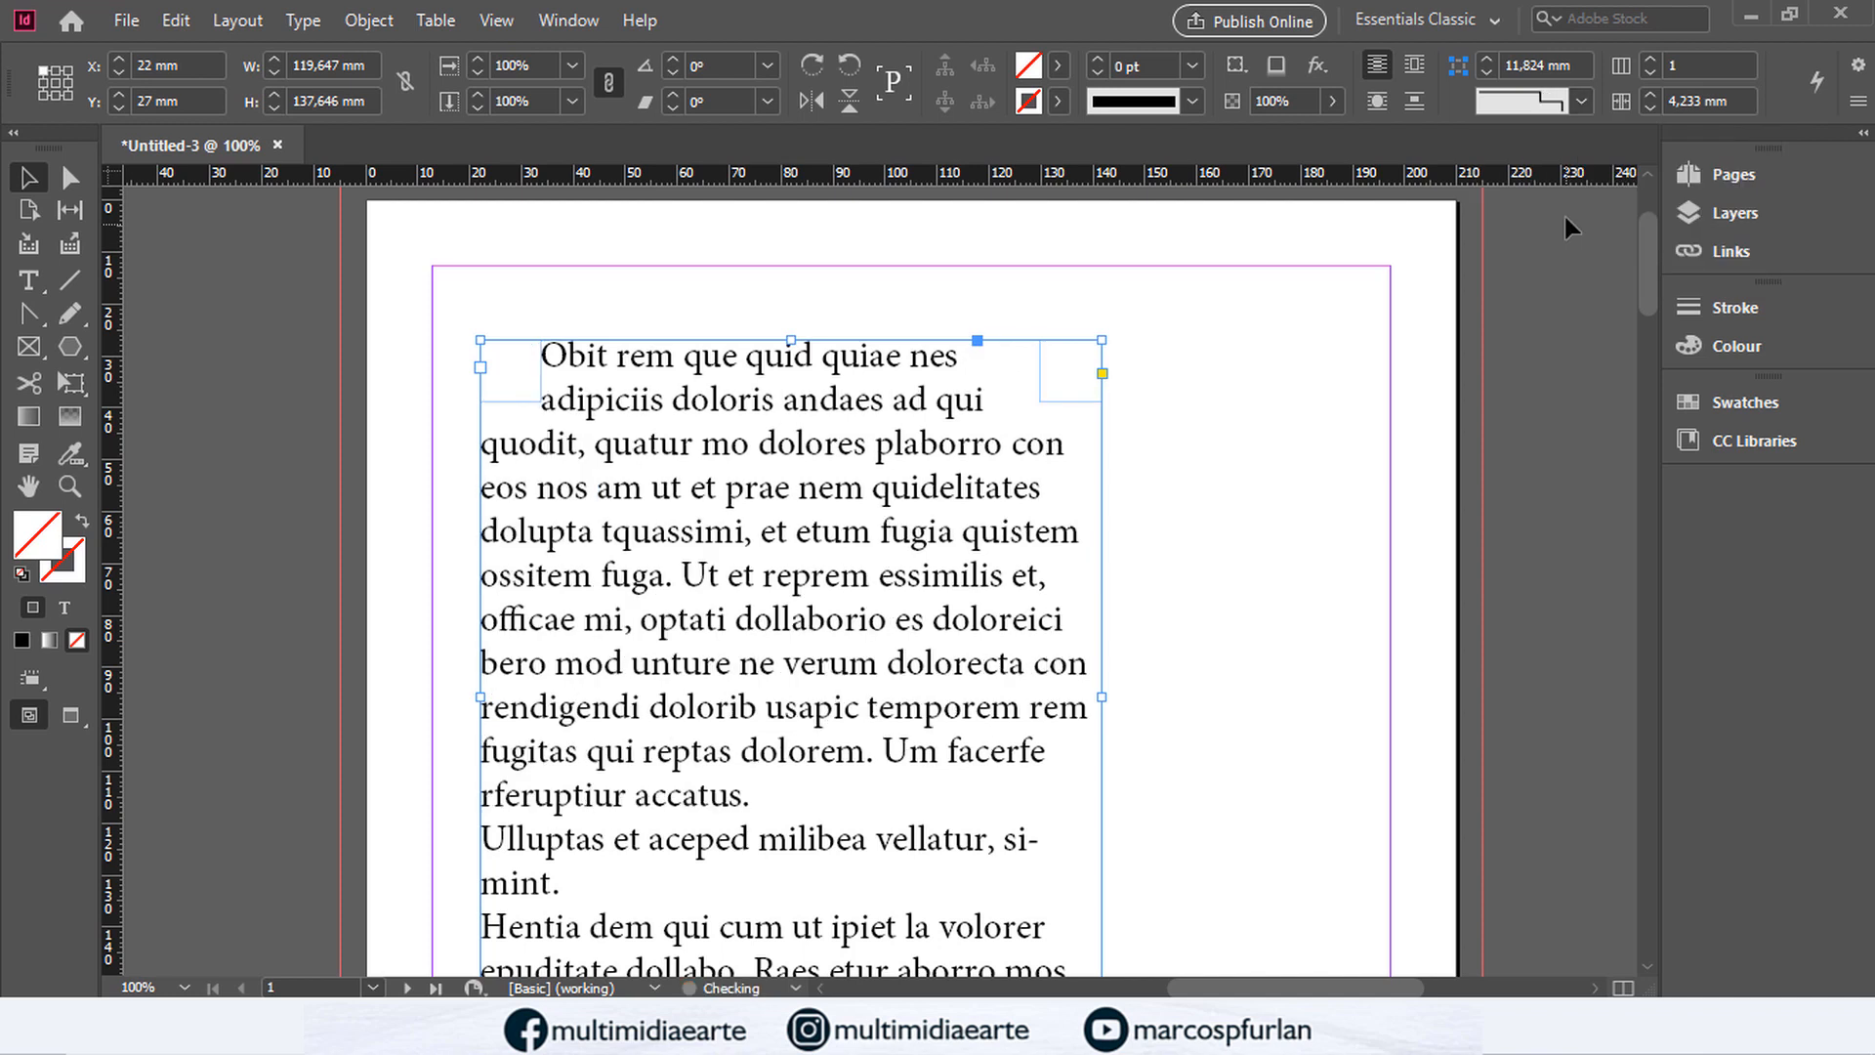
pyautogui.click(1581, 101)
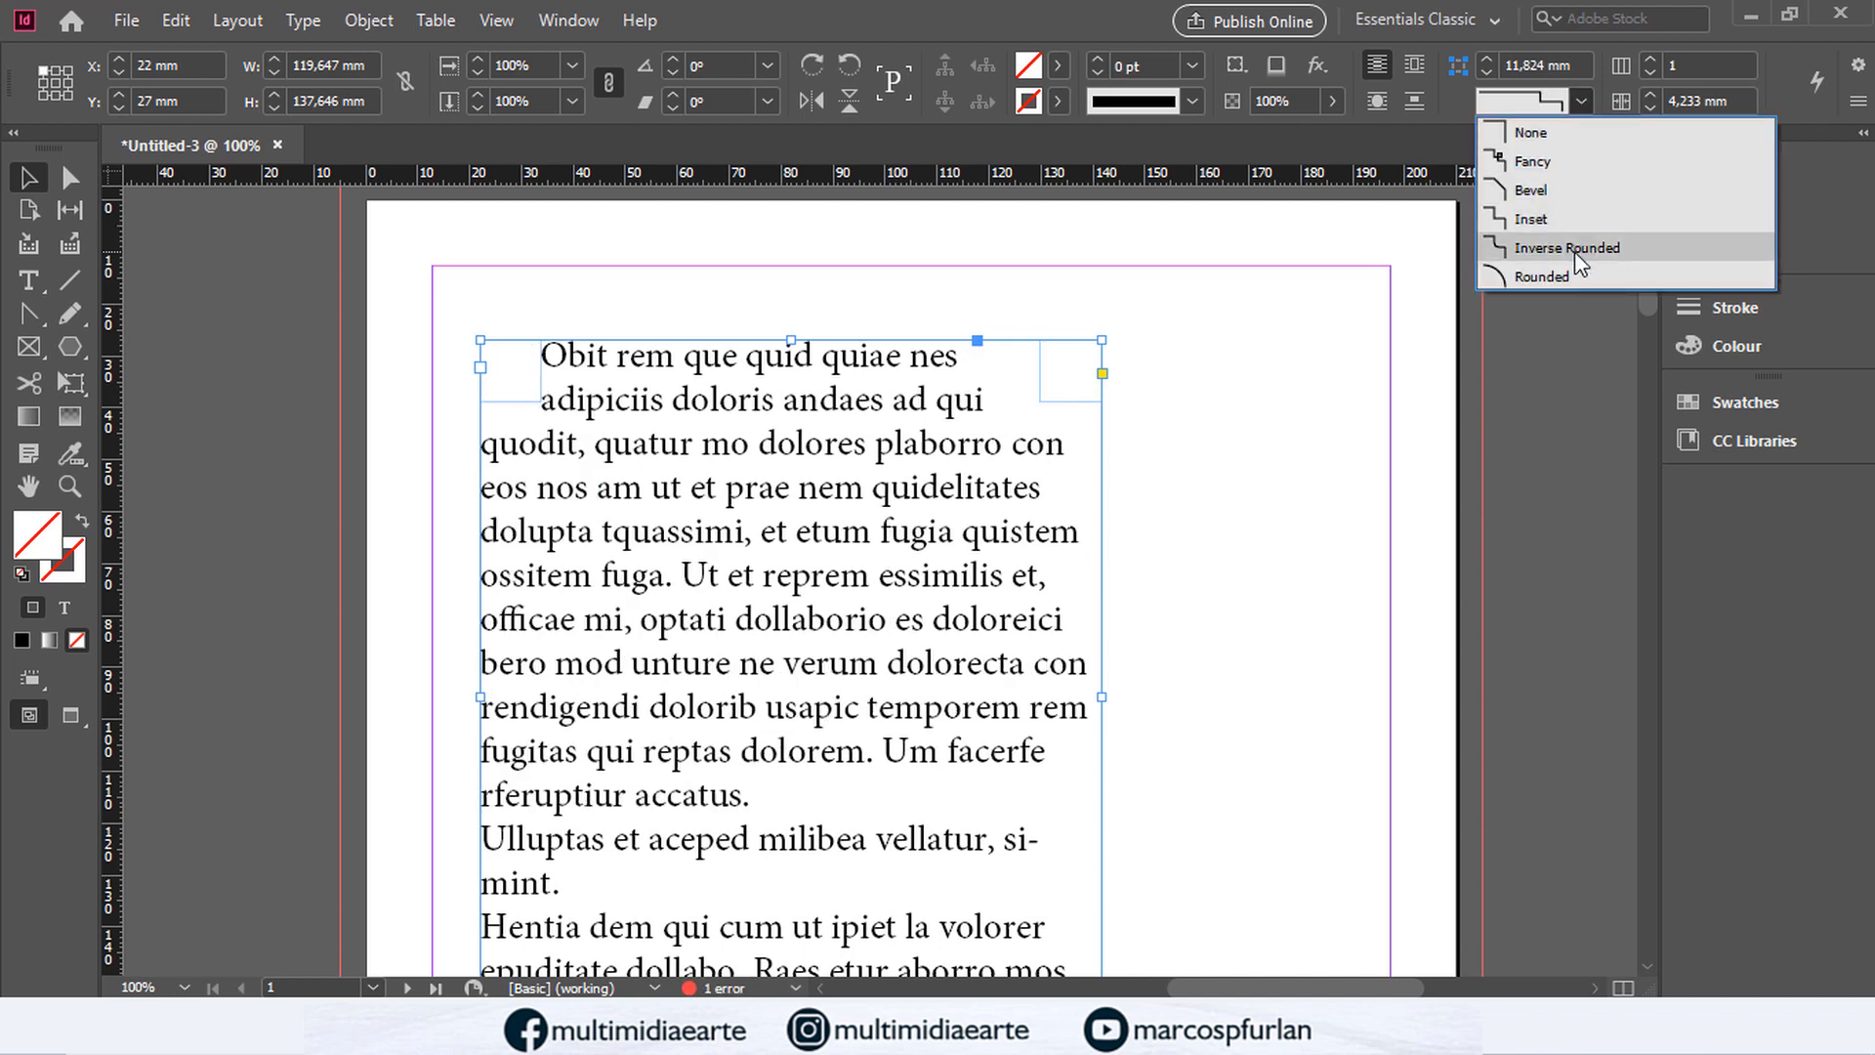
pyautogui.click(1575, 251)
pyautogui.click(1568, 103)
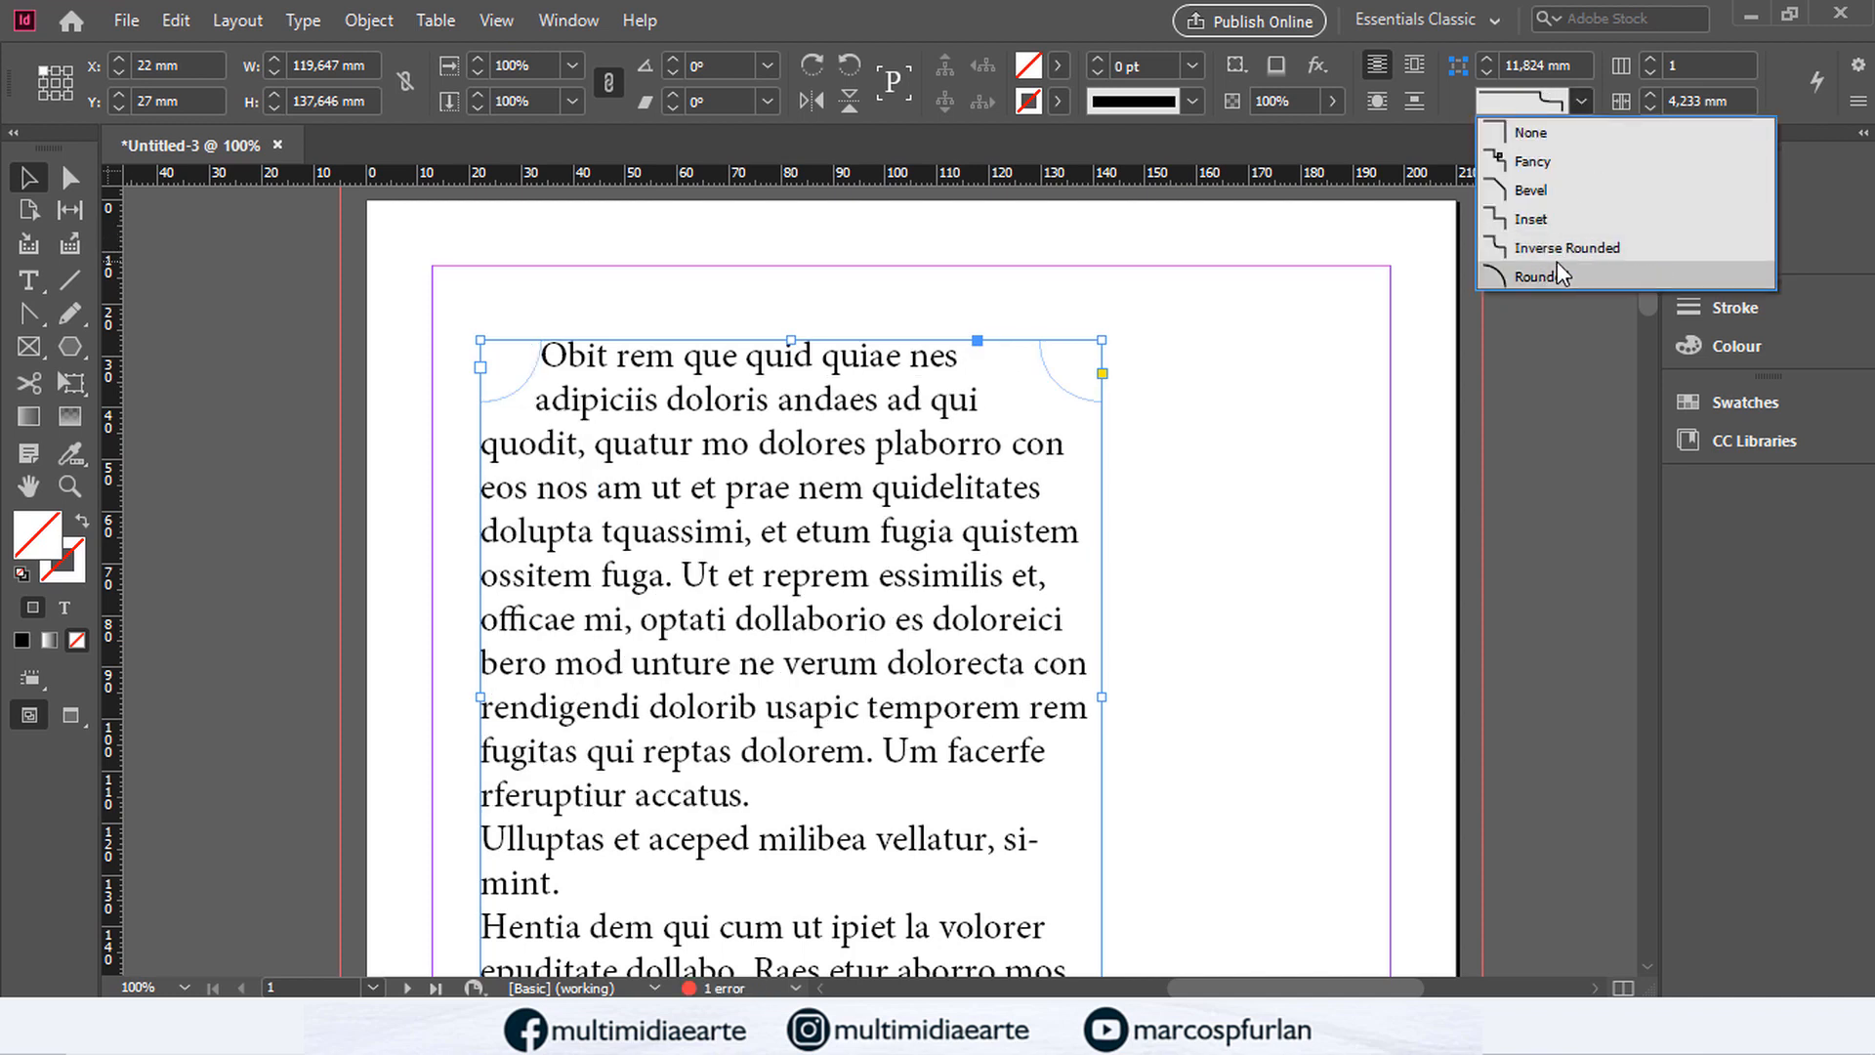
pyautogui.click(1557, 260)
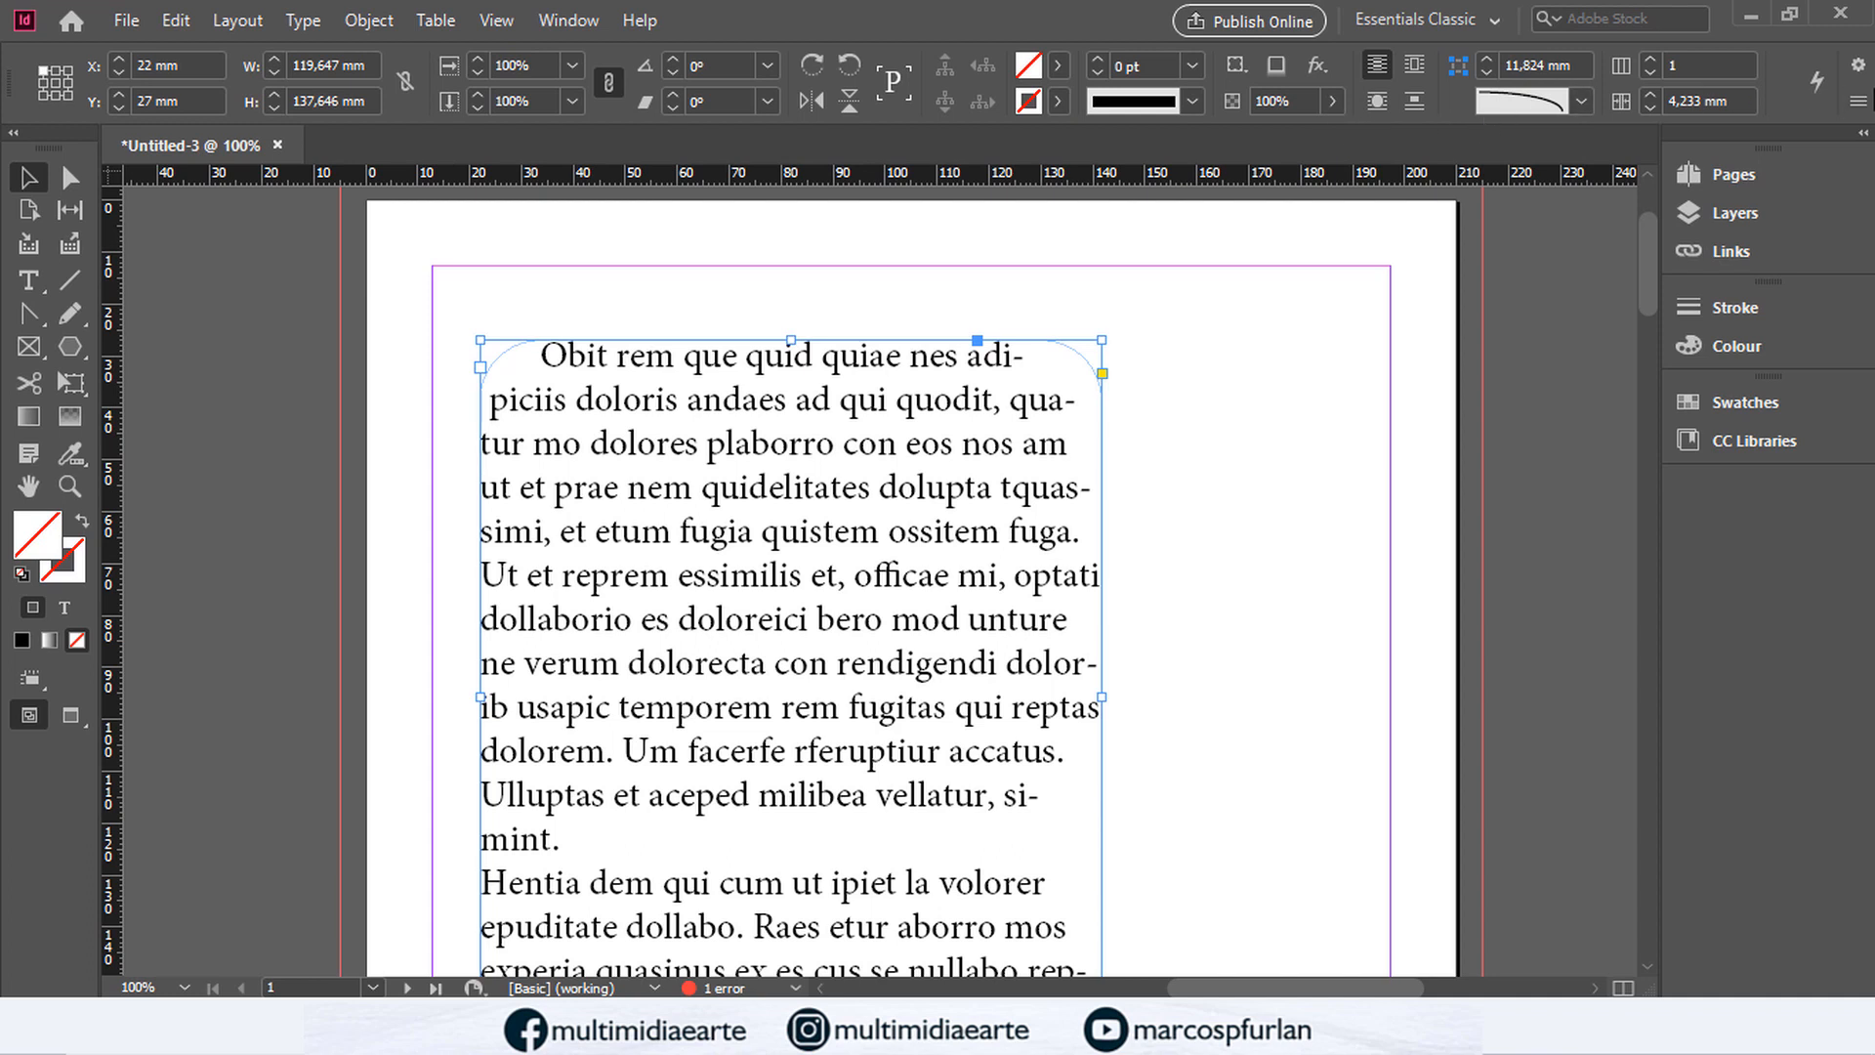
pyautogui.click(1249, 78)
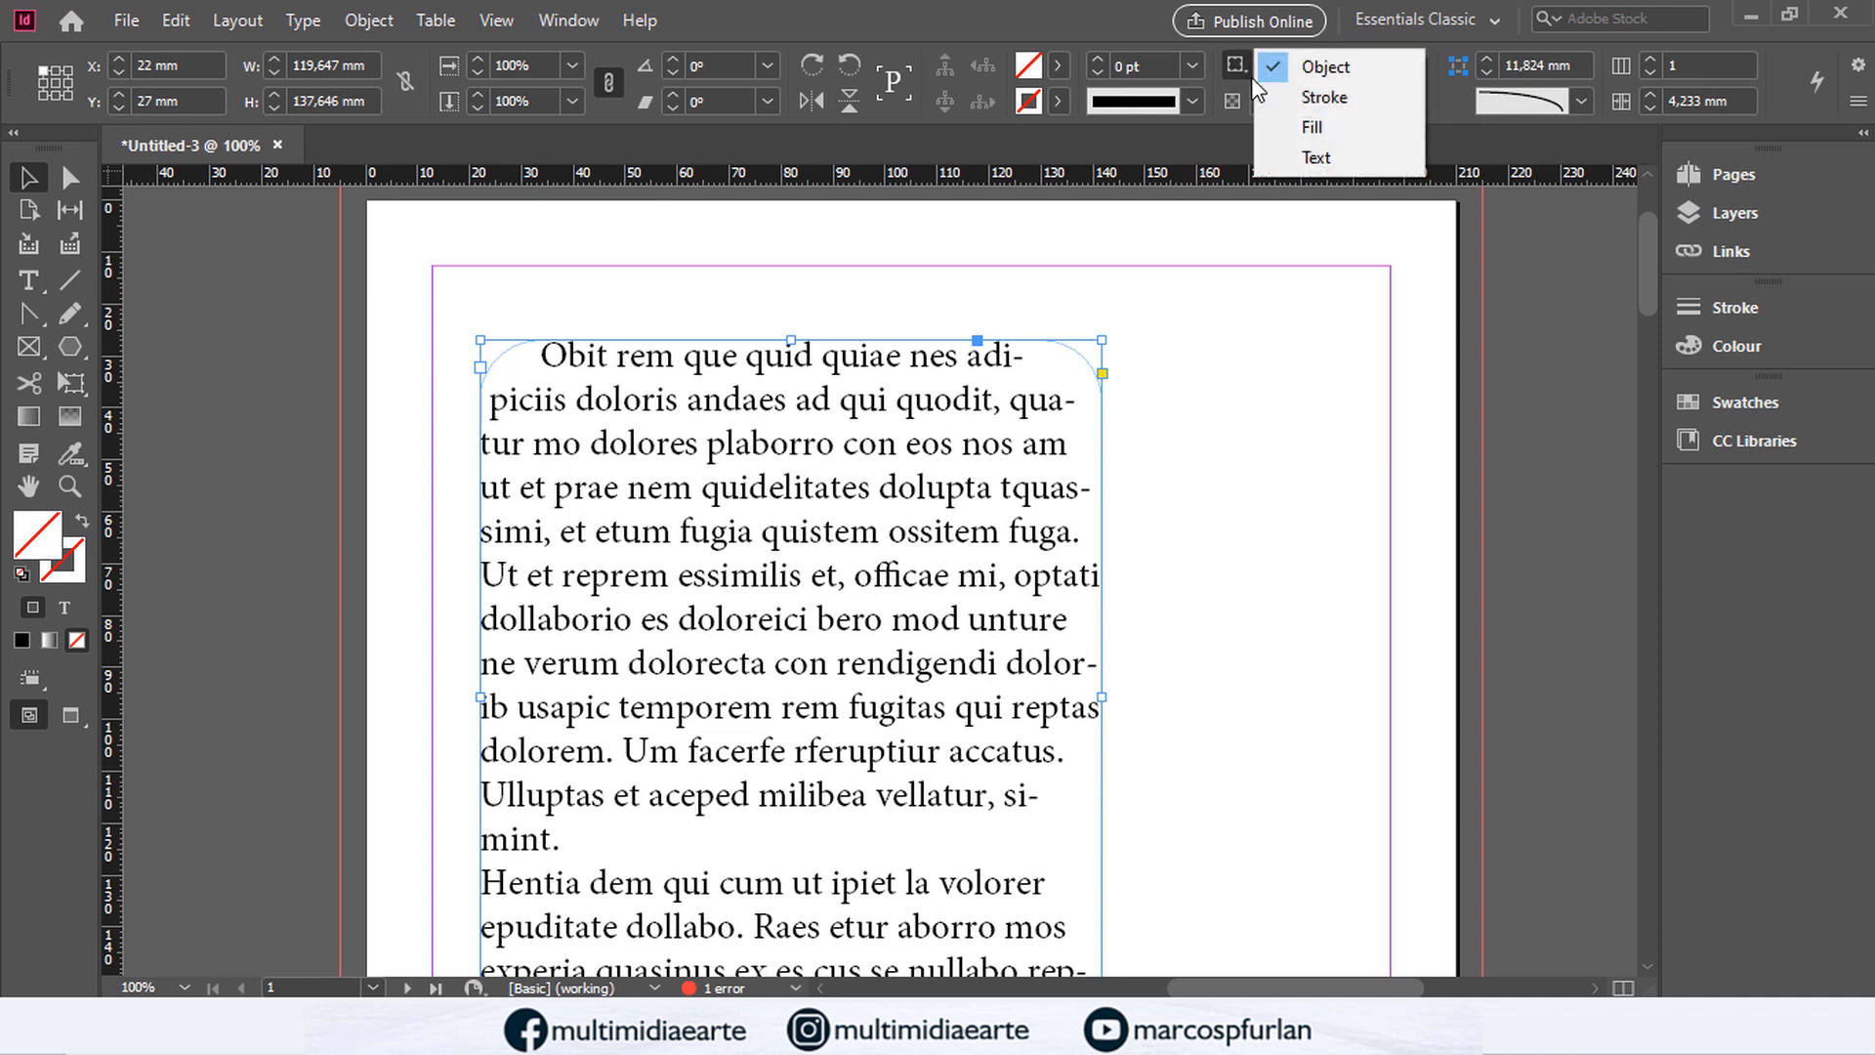
pyautogui.click(1438, 98)
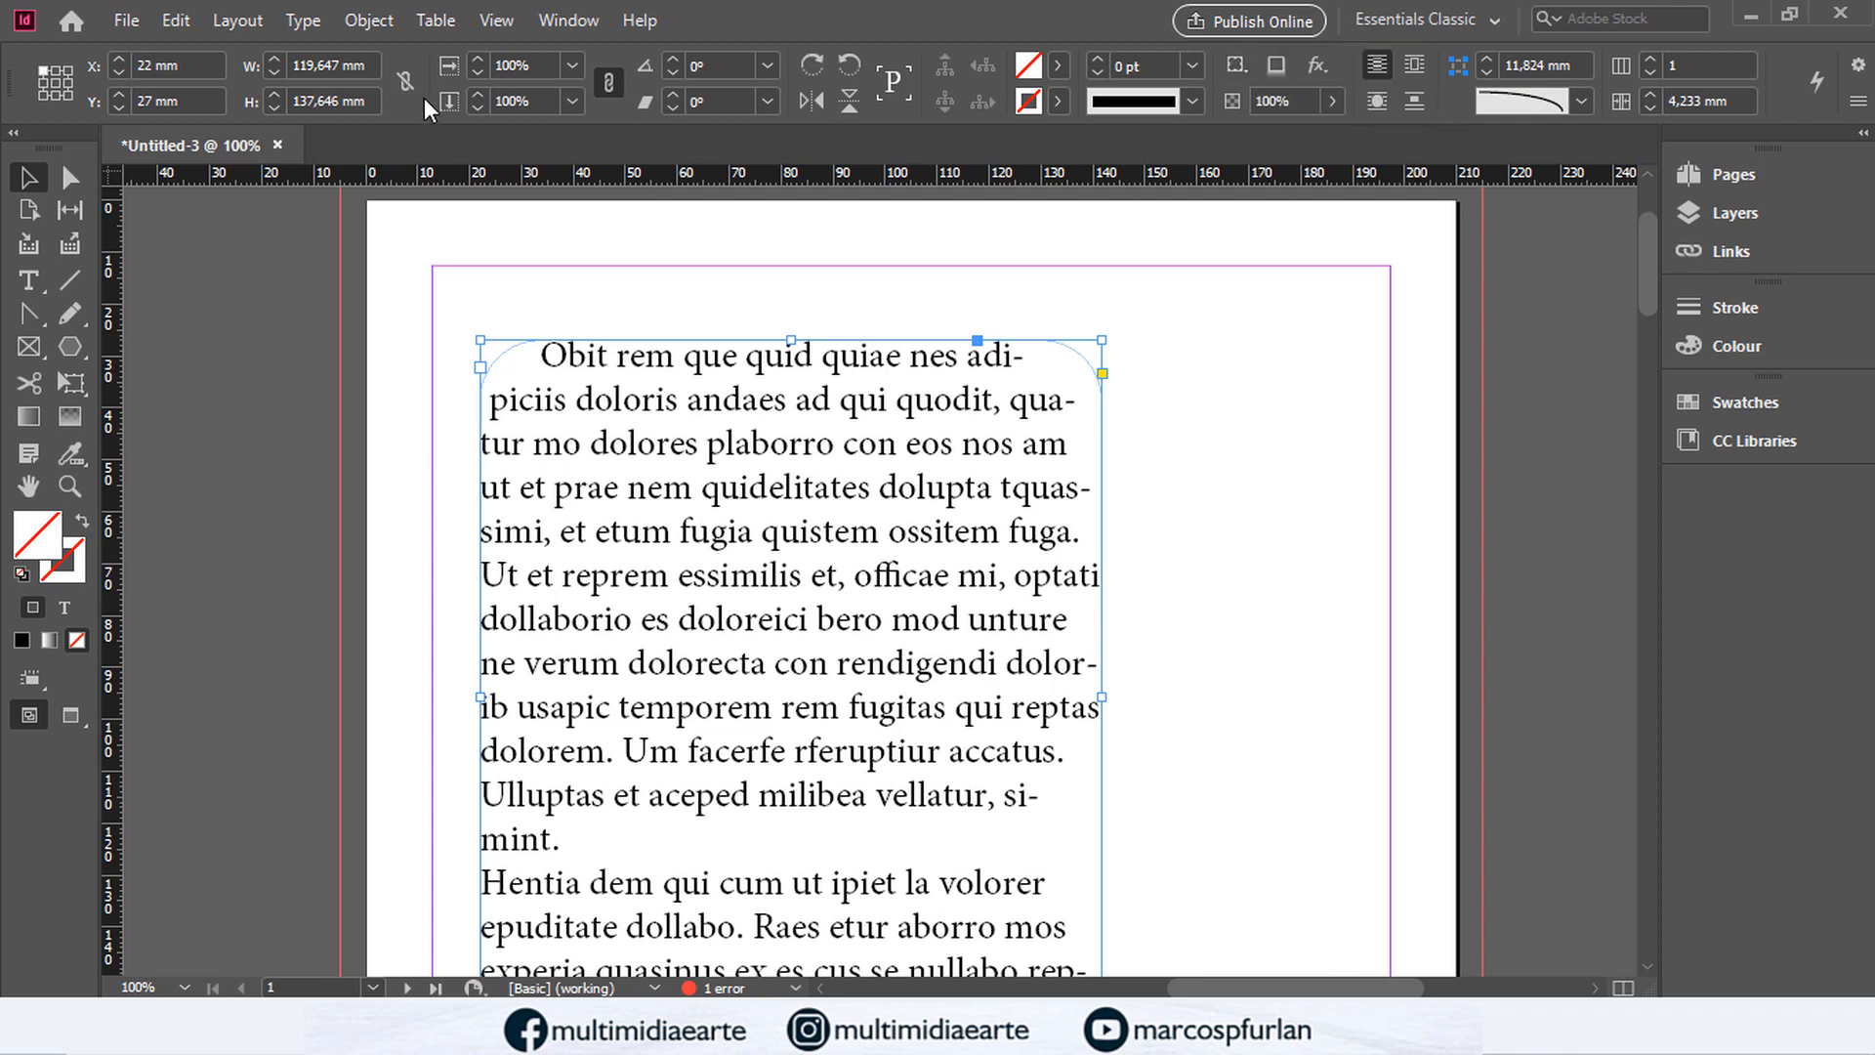
# Step: Move the text frame to the upper-left corner of the page margins and try converting its shape to a triangle
pyautogui.moveTo(479, 368); pyautogui.dragTo(531, 345)
pyautogui.click(369, 21)
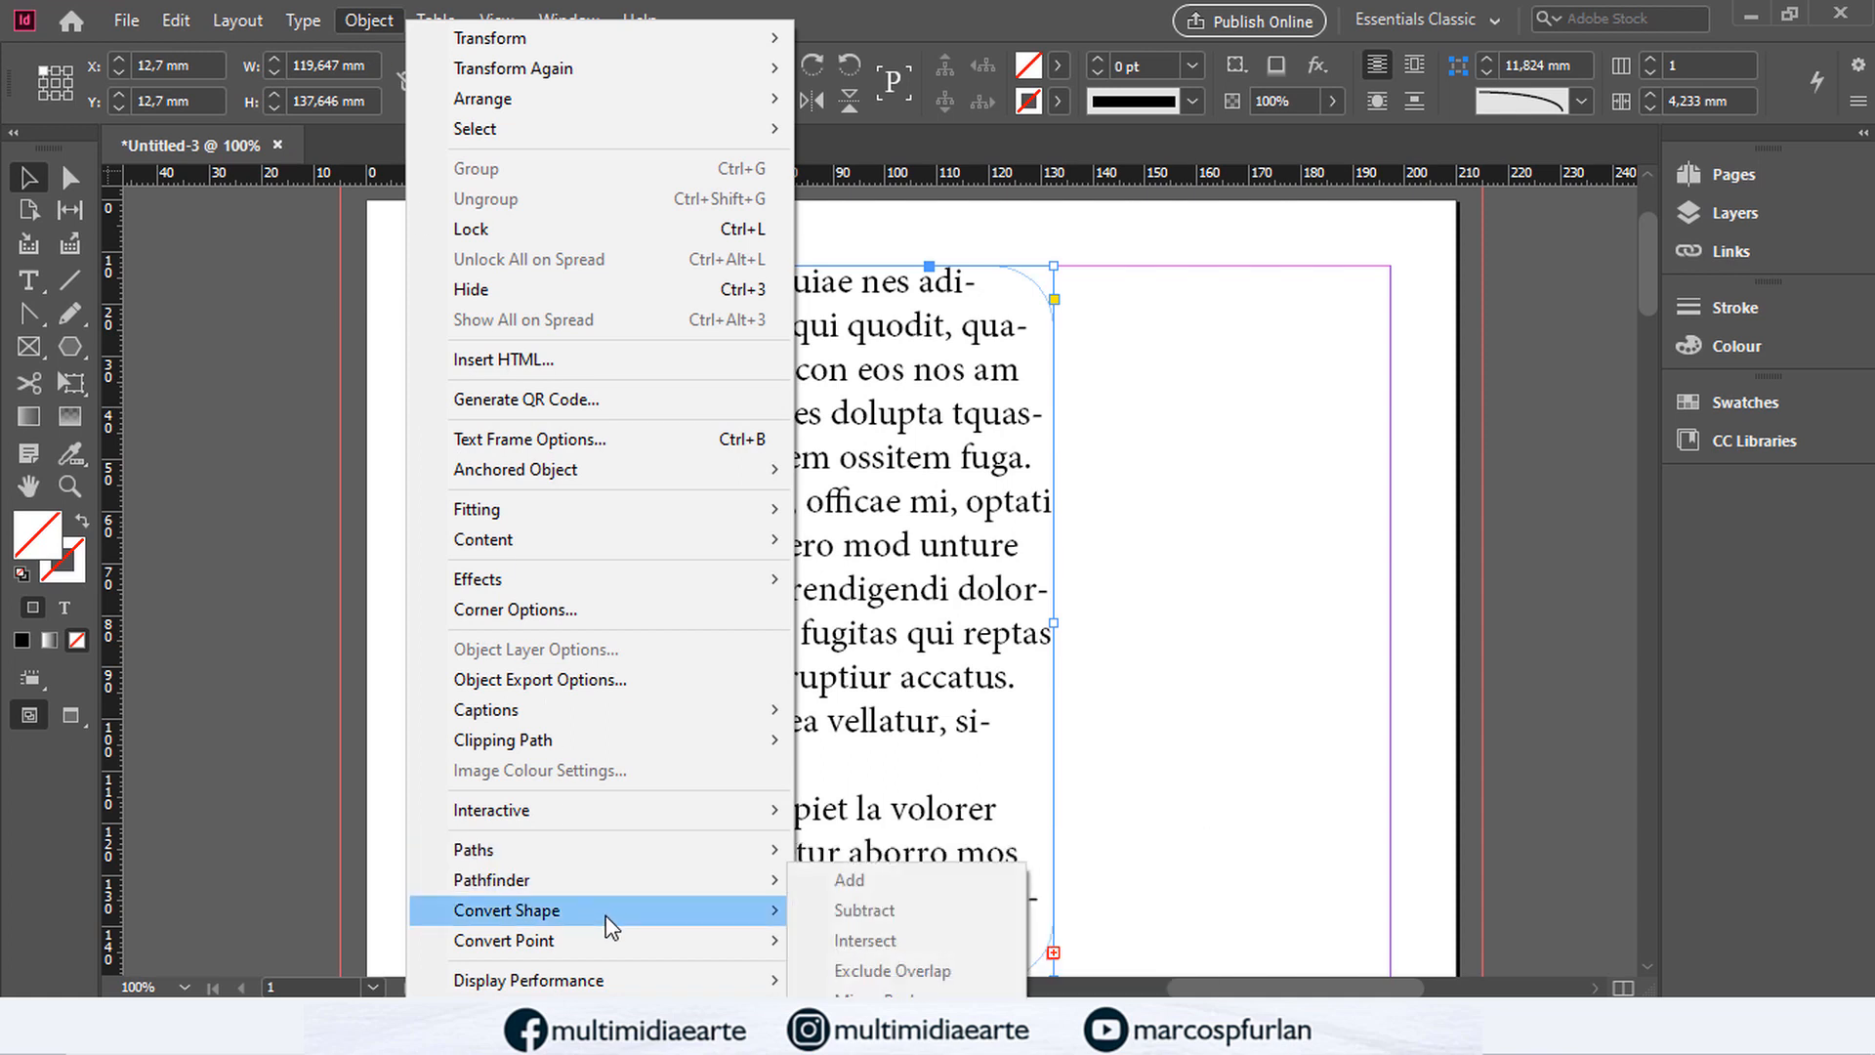
pyautogui.moveTo(605, 923)
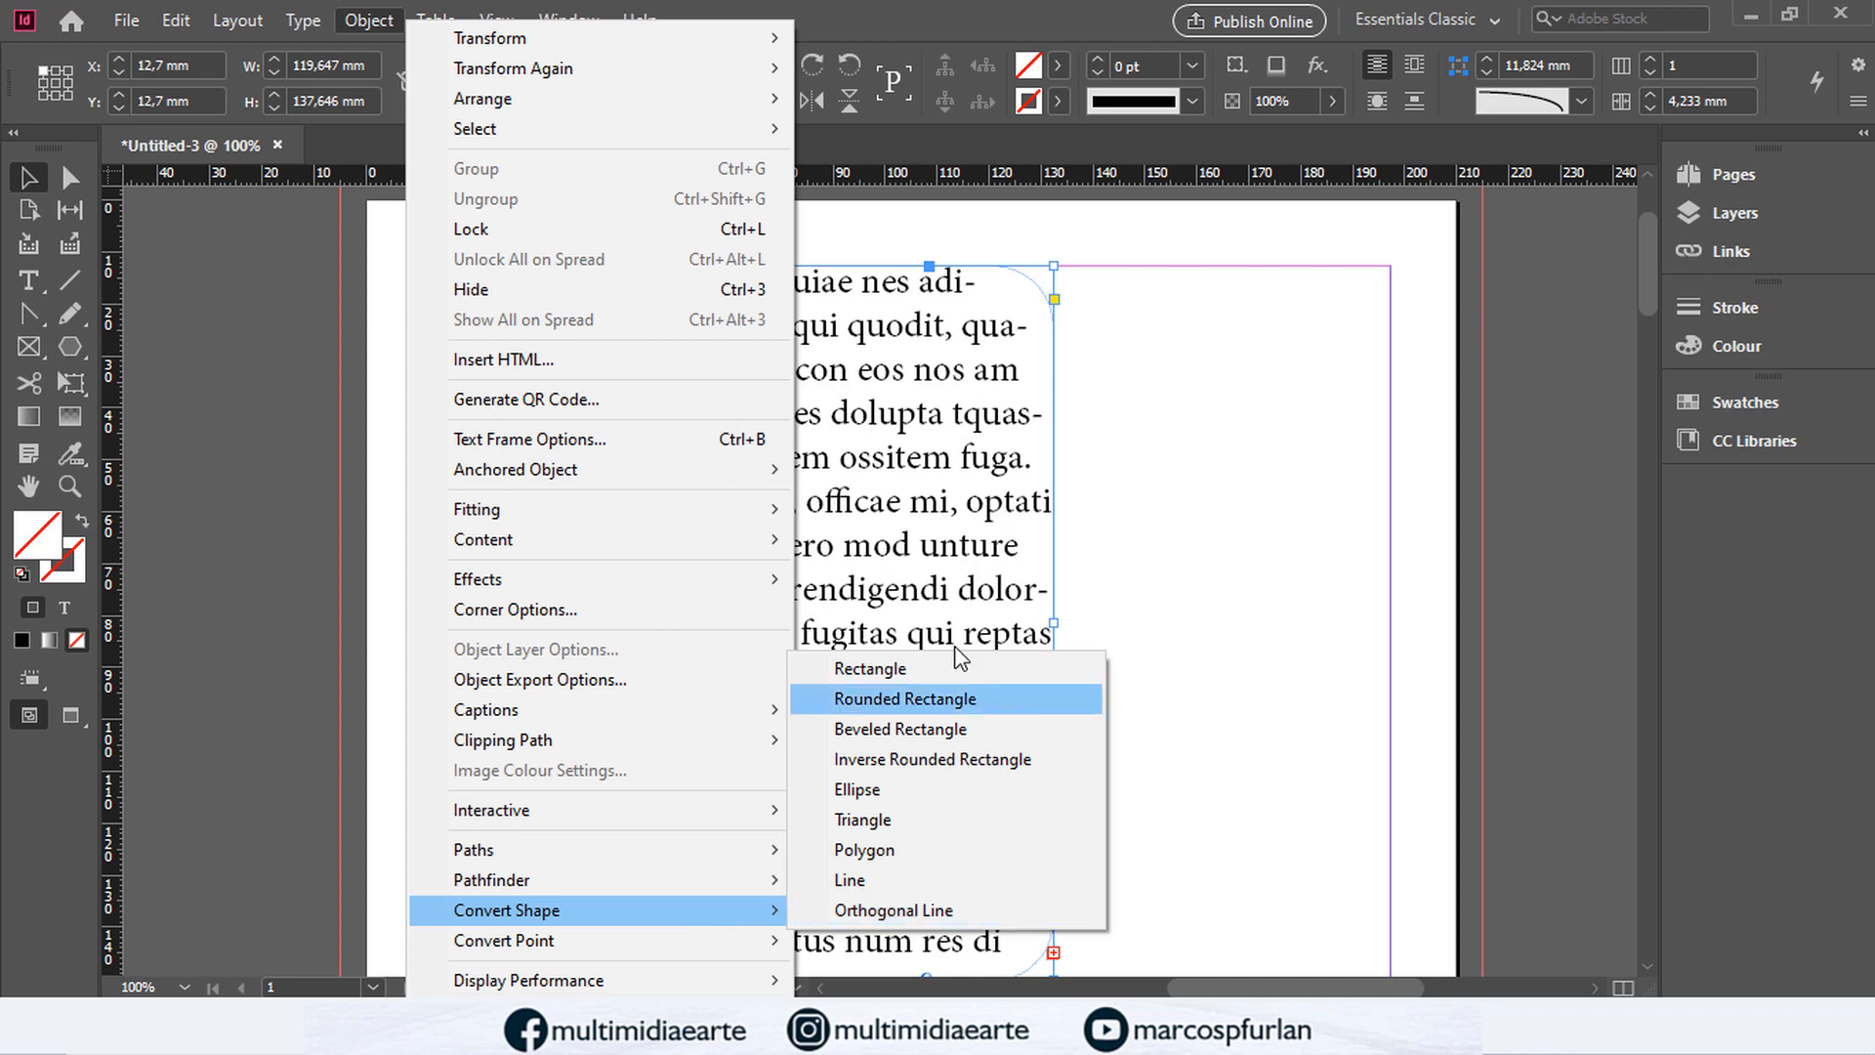
pyautogui.click(874, 819)
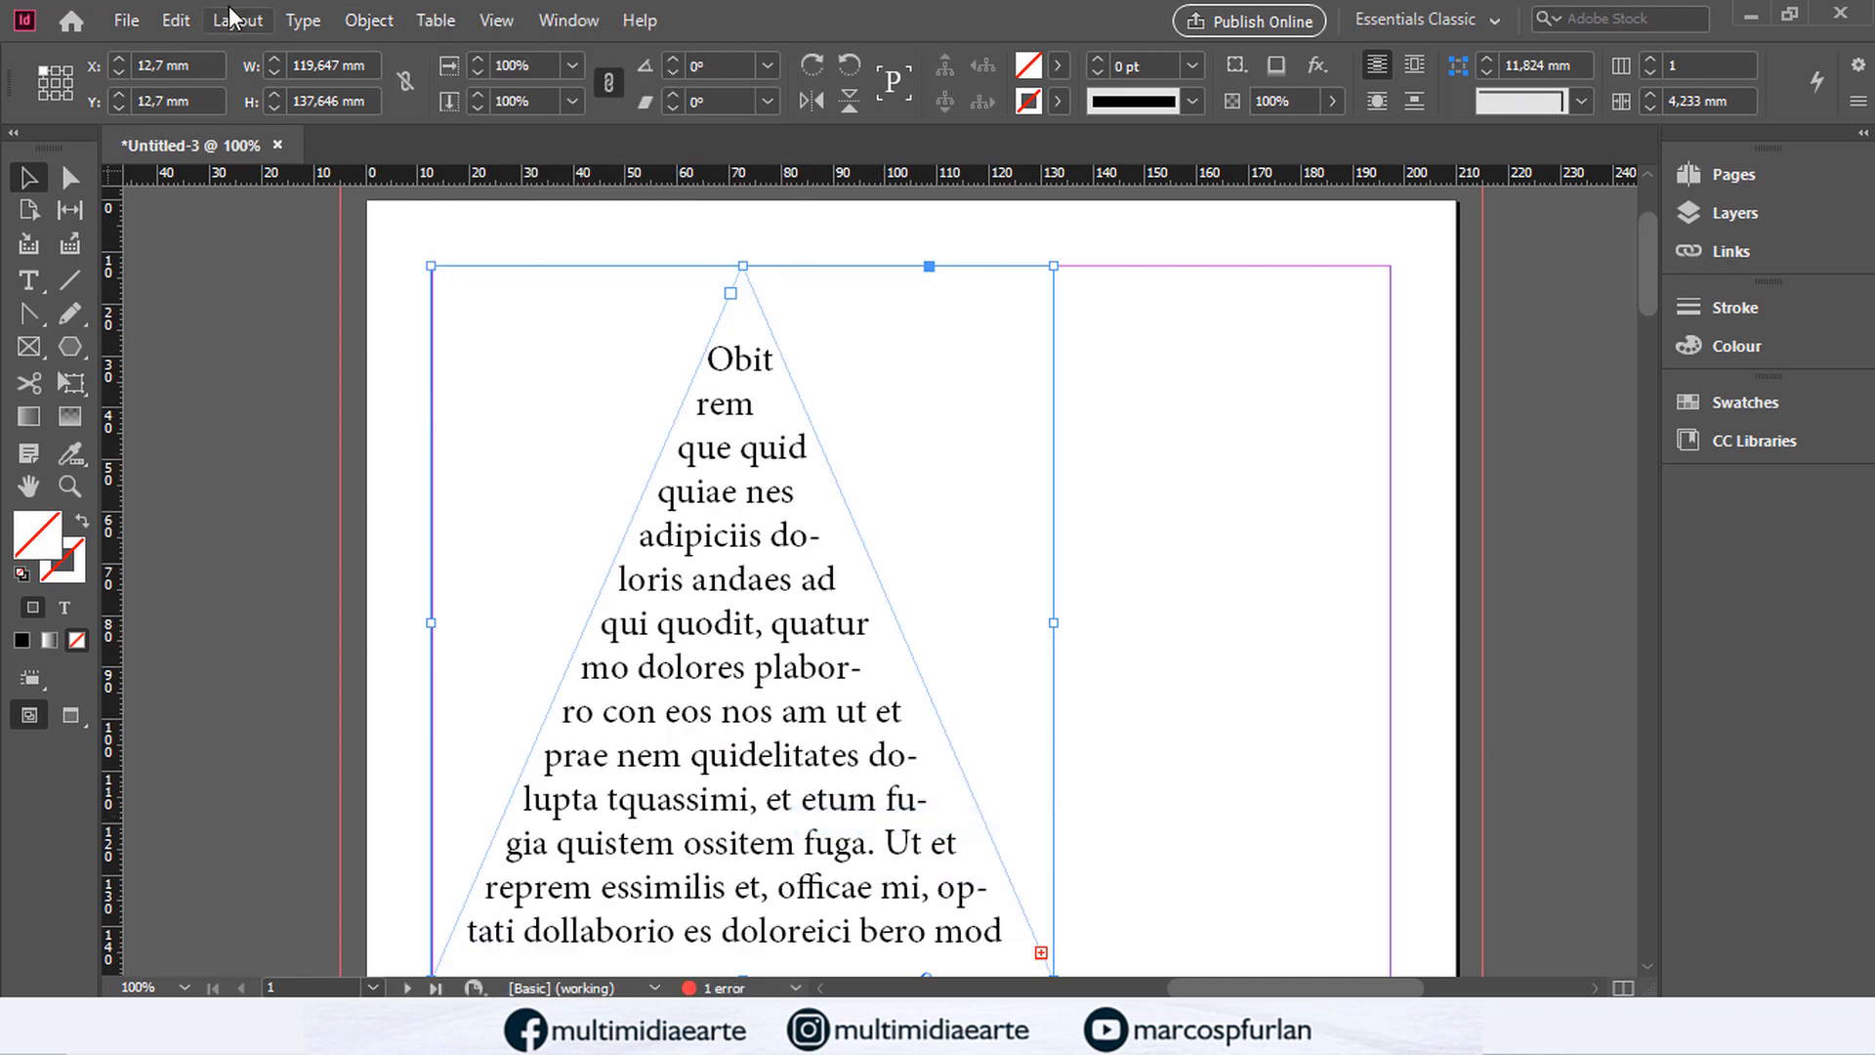
pyautogui.click(358, 21)
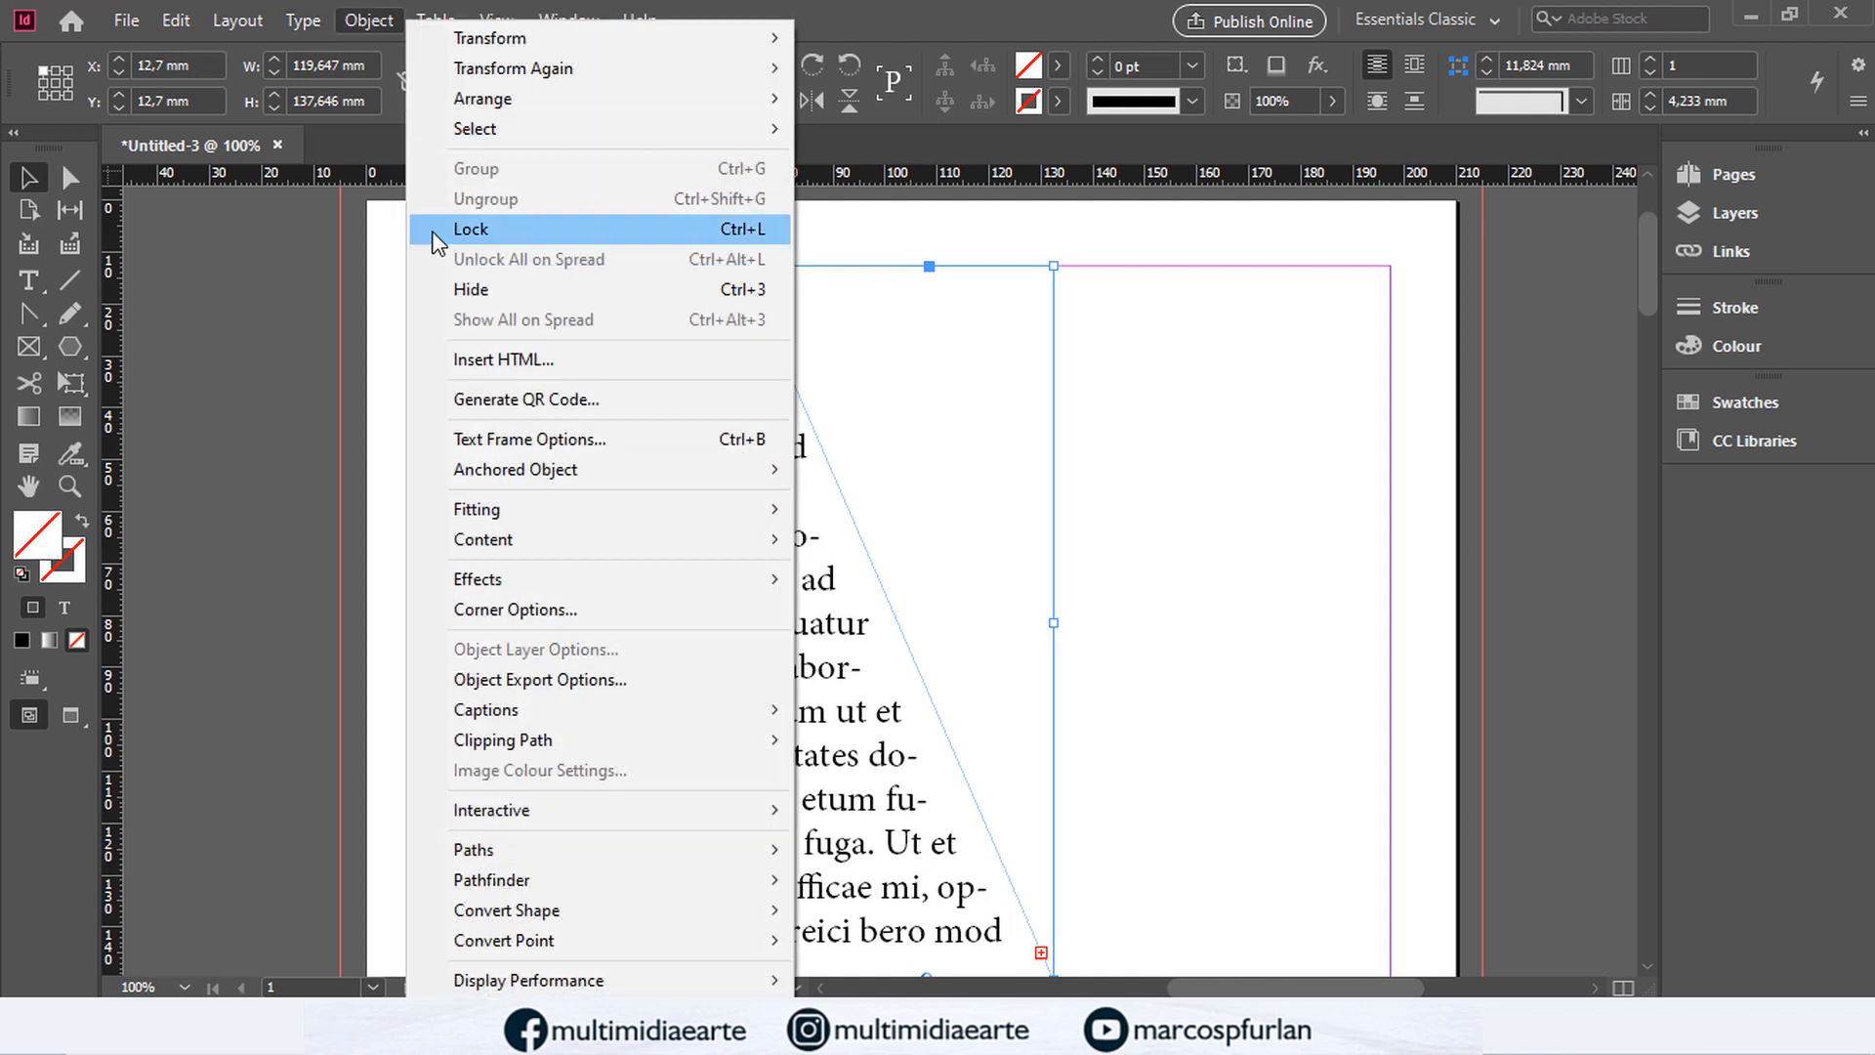
pyautogui.click(435, 230)
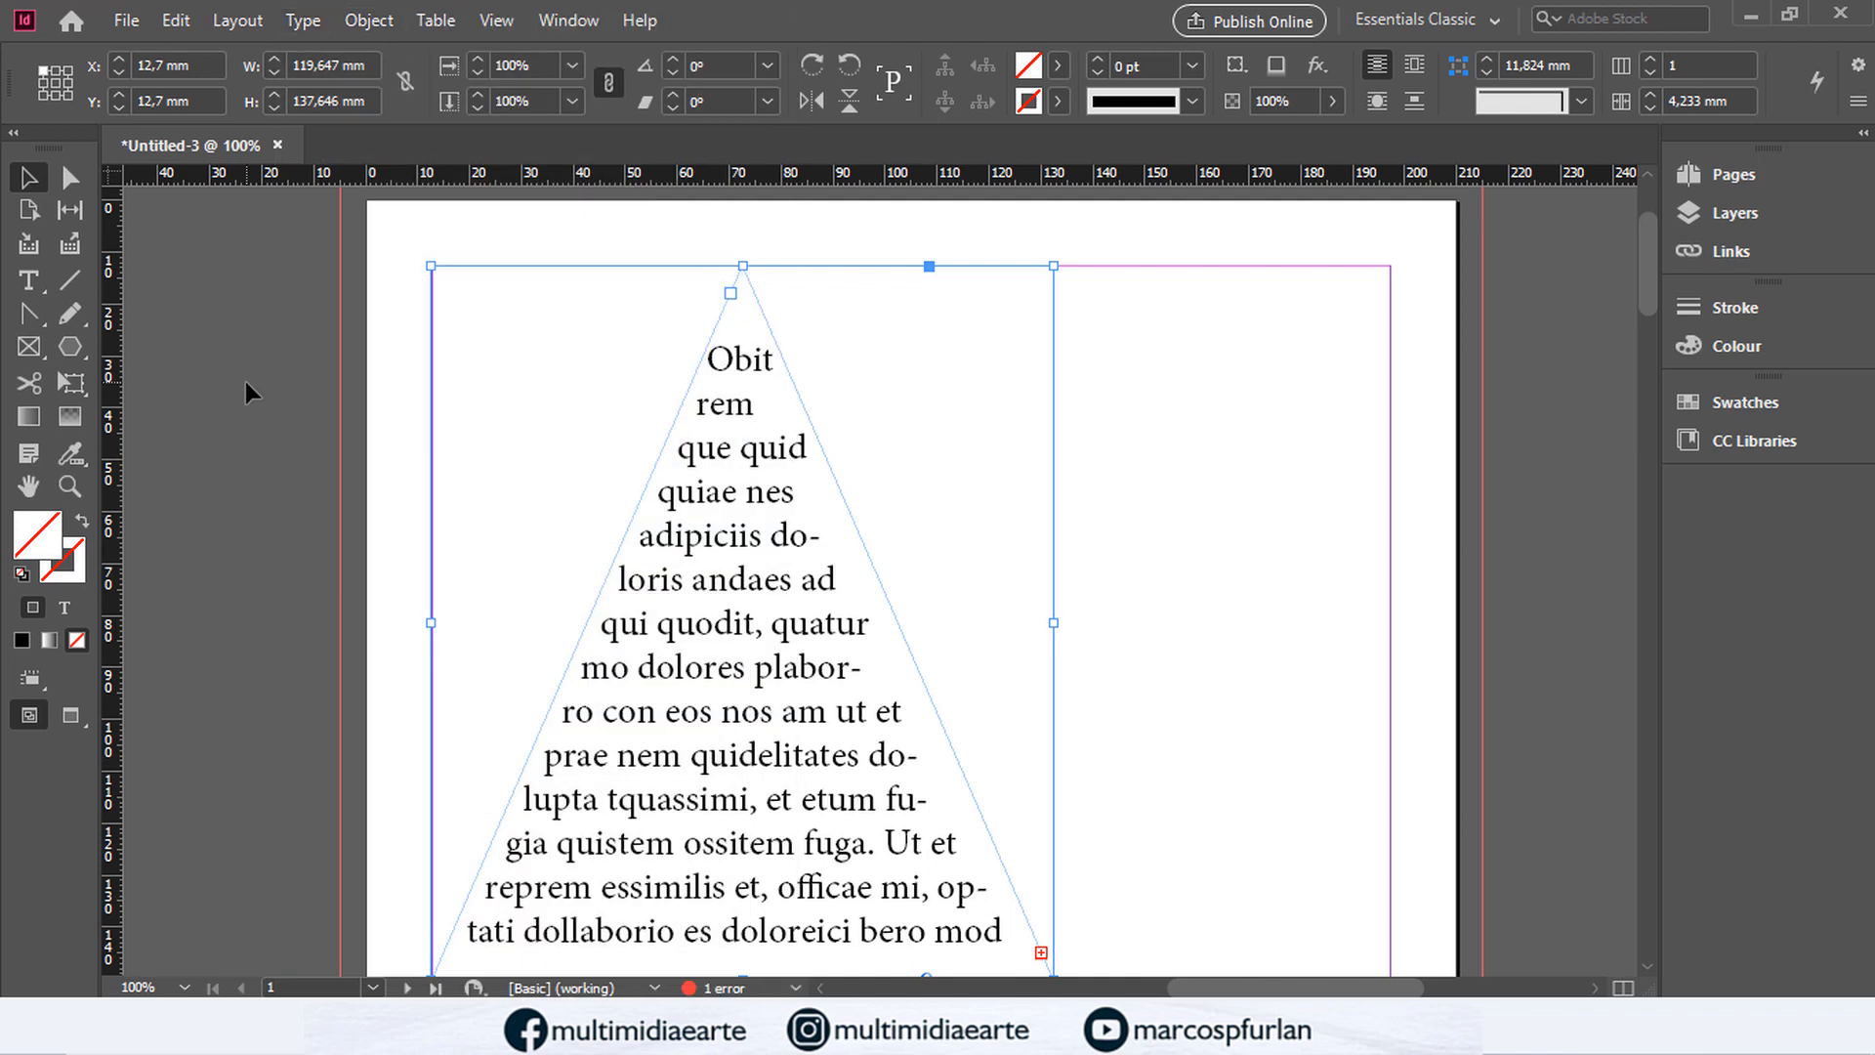
pyautogui.hotkey('ctrl', 'z')
# Step: Try converting the text frame to a polygon, and undo both the conversion and the frame's move
pyautogui.click(358, 23)
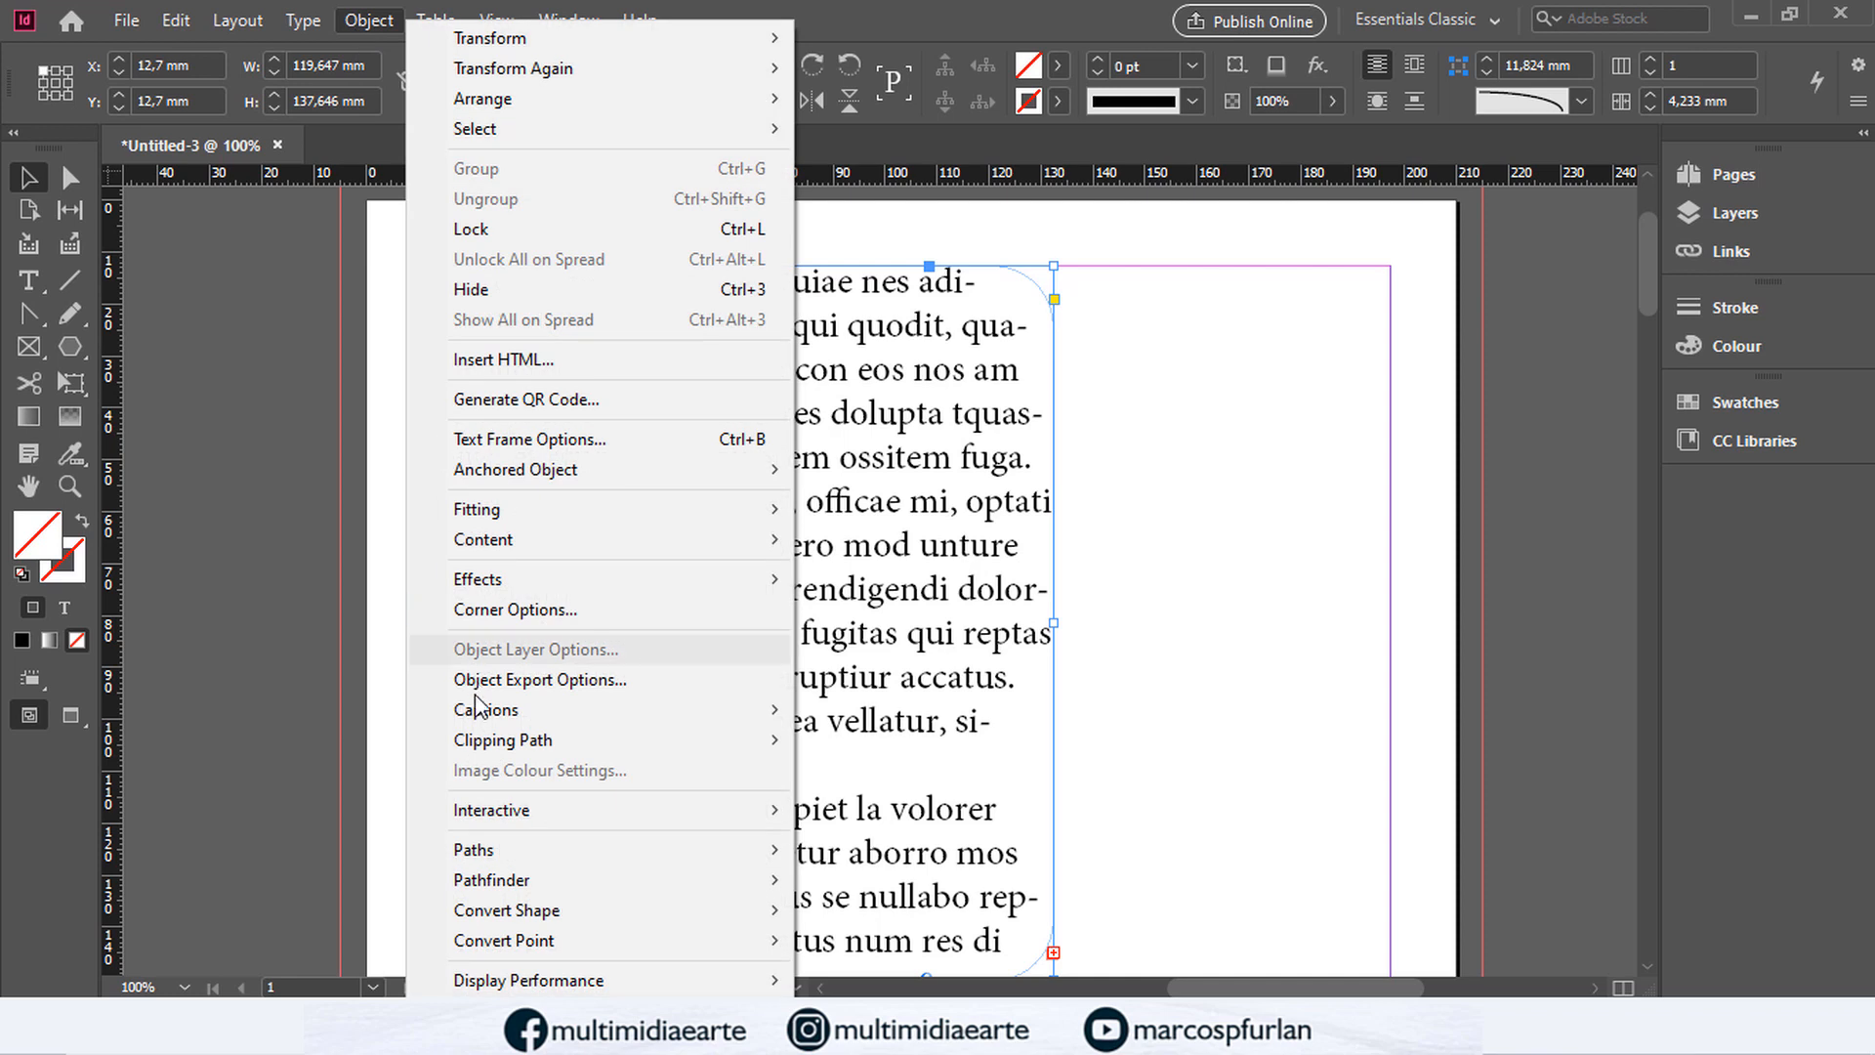
pyautogui.moveTo(573, 912)
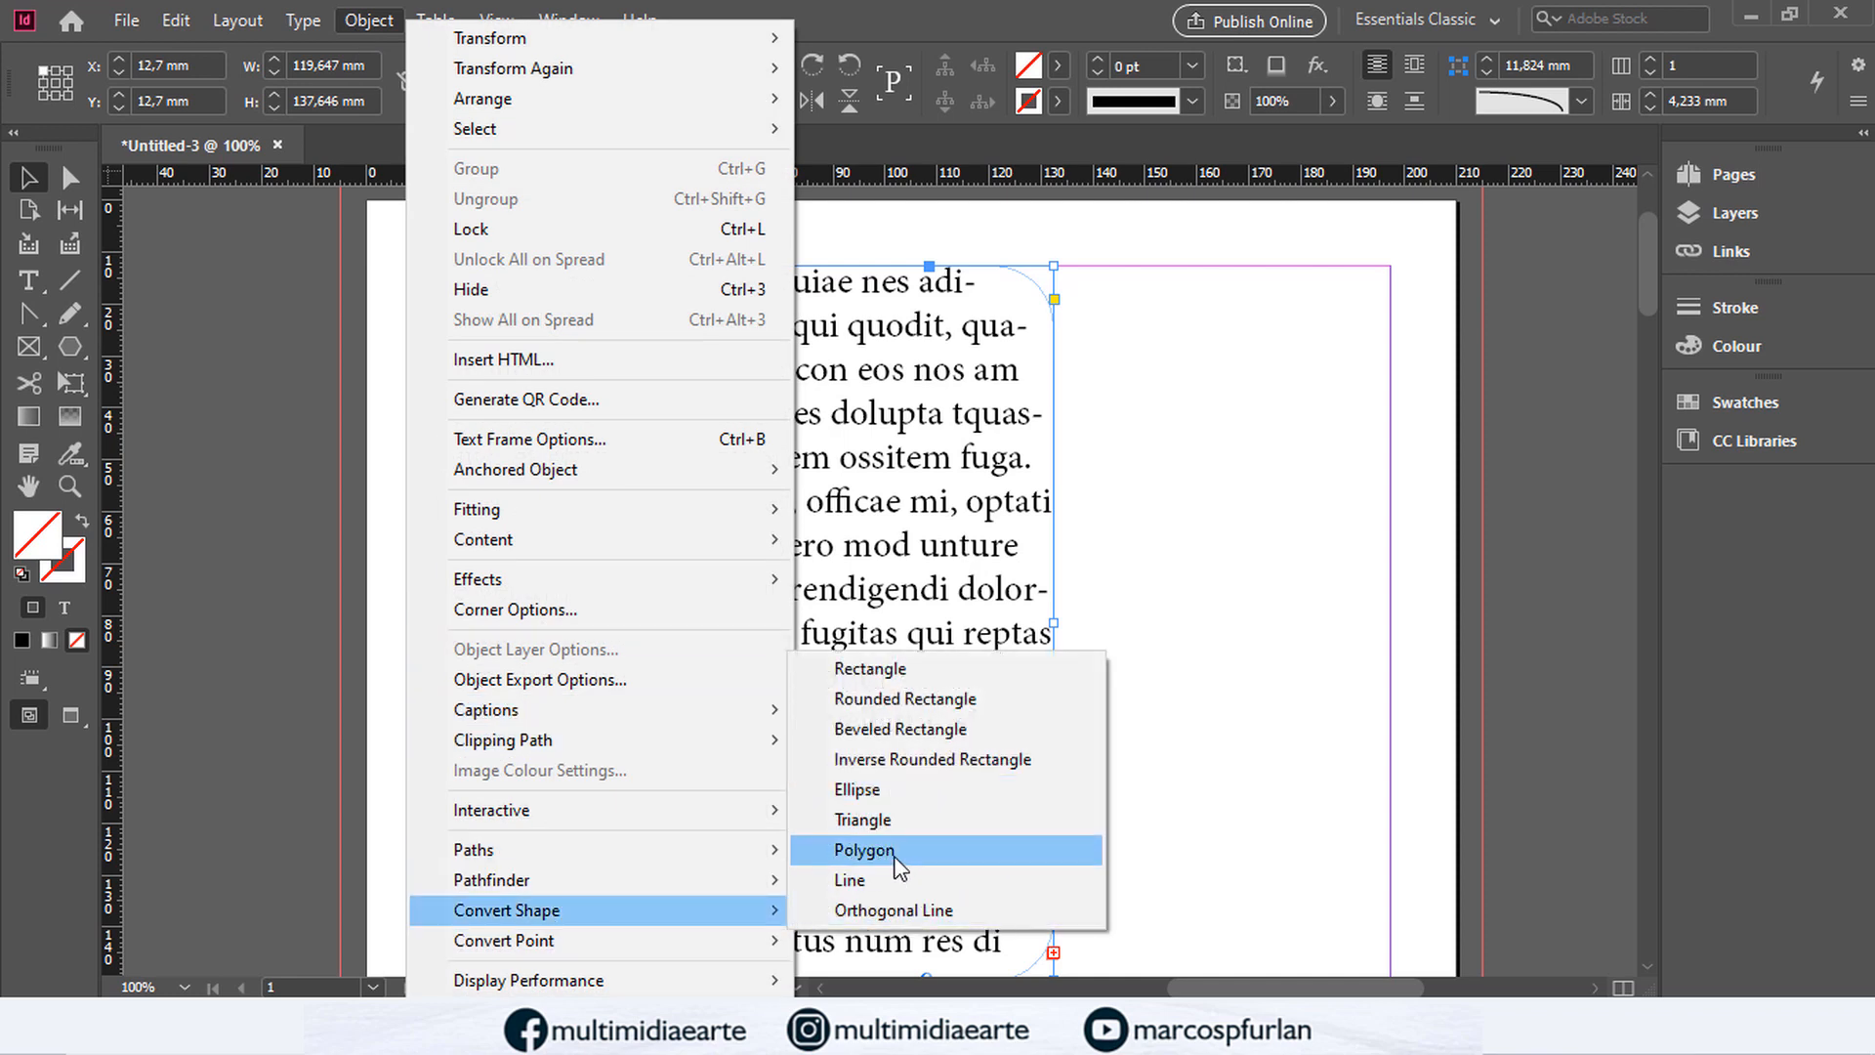
pyautogui.click(864, 849)
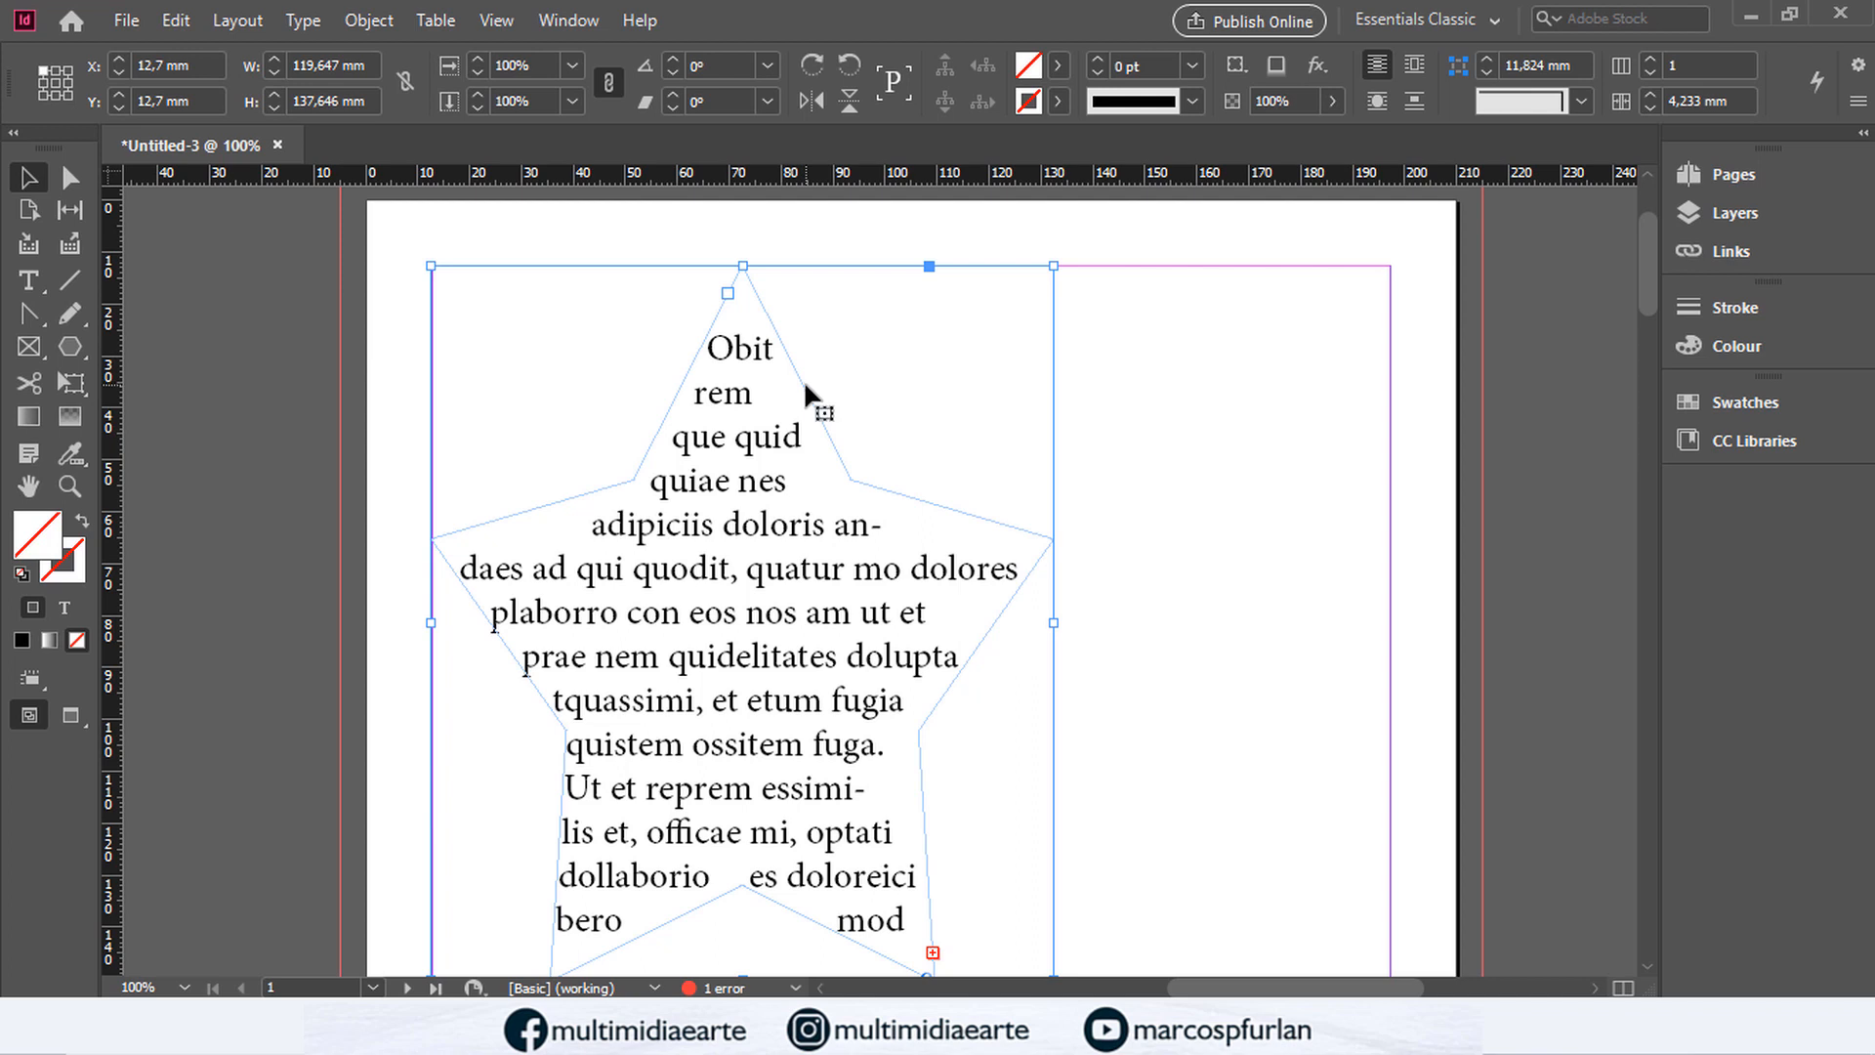
pyautogui.click(1651, 95)
pyautogui.scroll(2, 589, 495)
pyautogui.hotkey('ctrl', 'z')
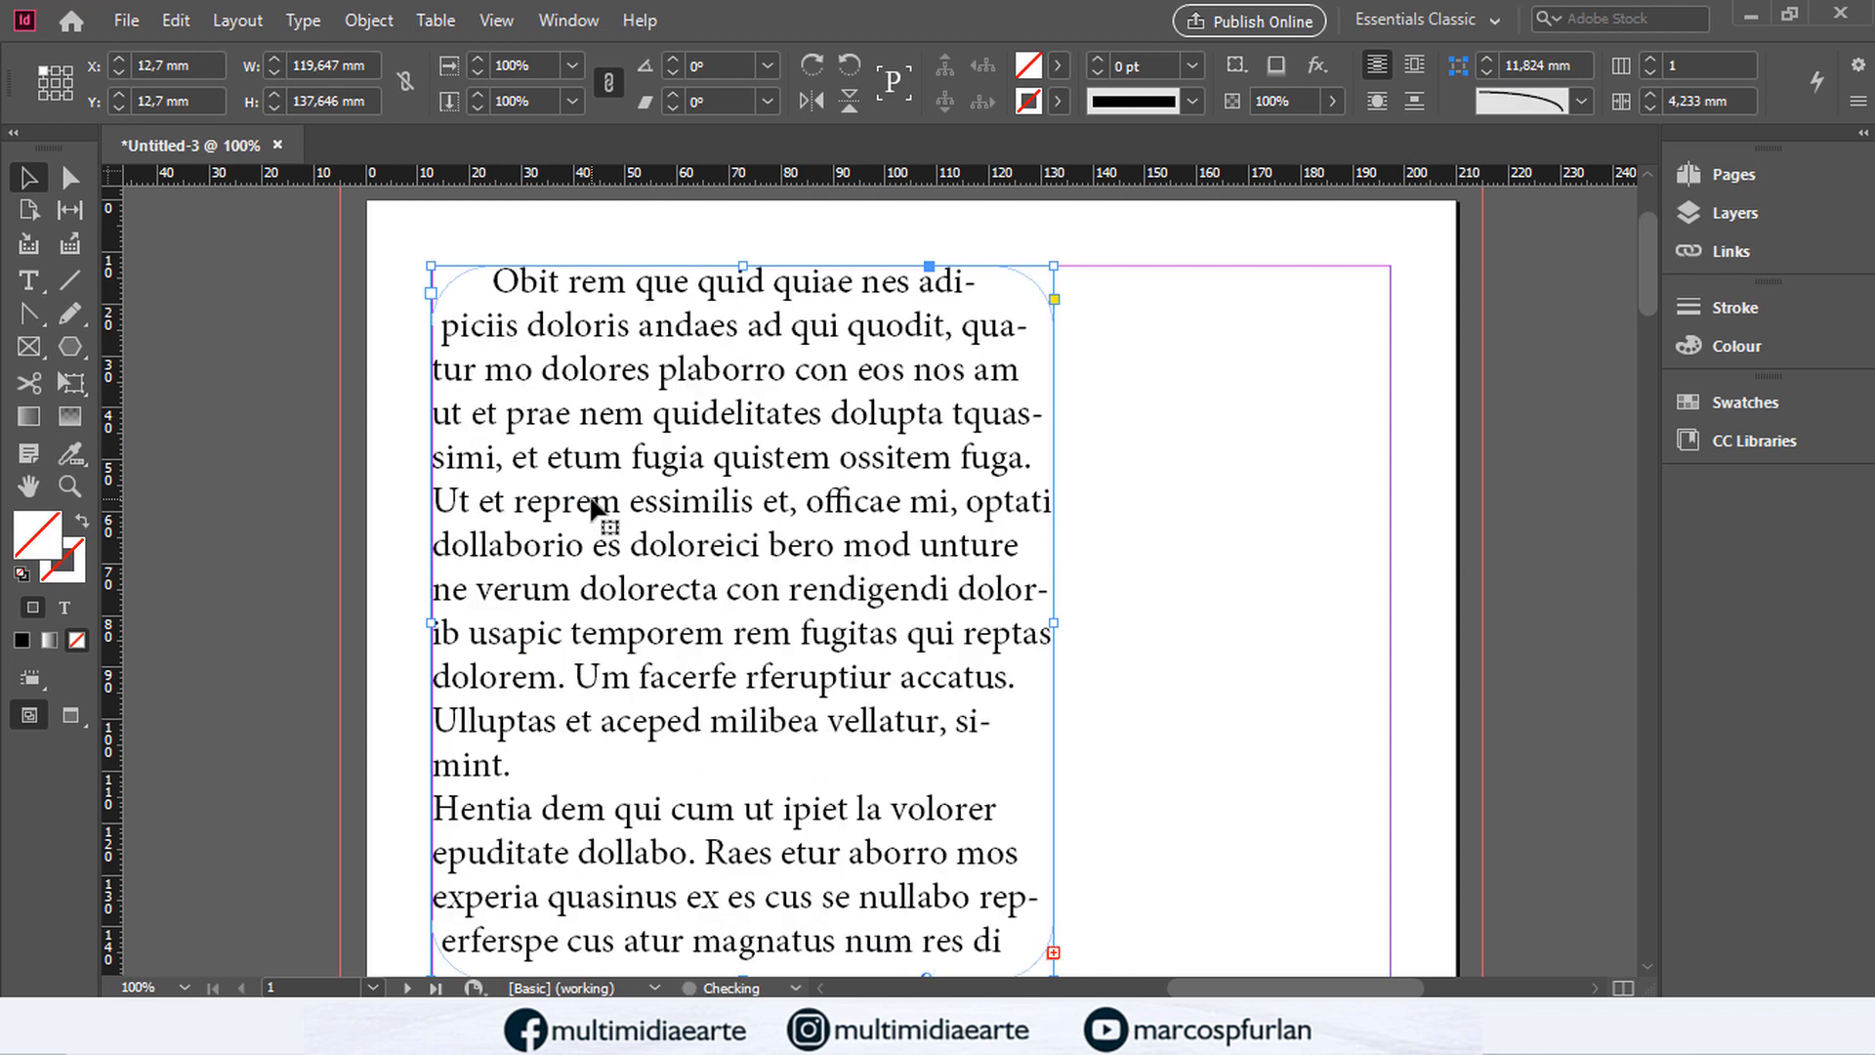
pyautogui.hotkey('ctrl', 'z')
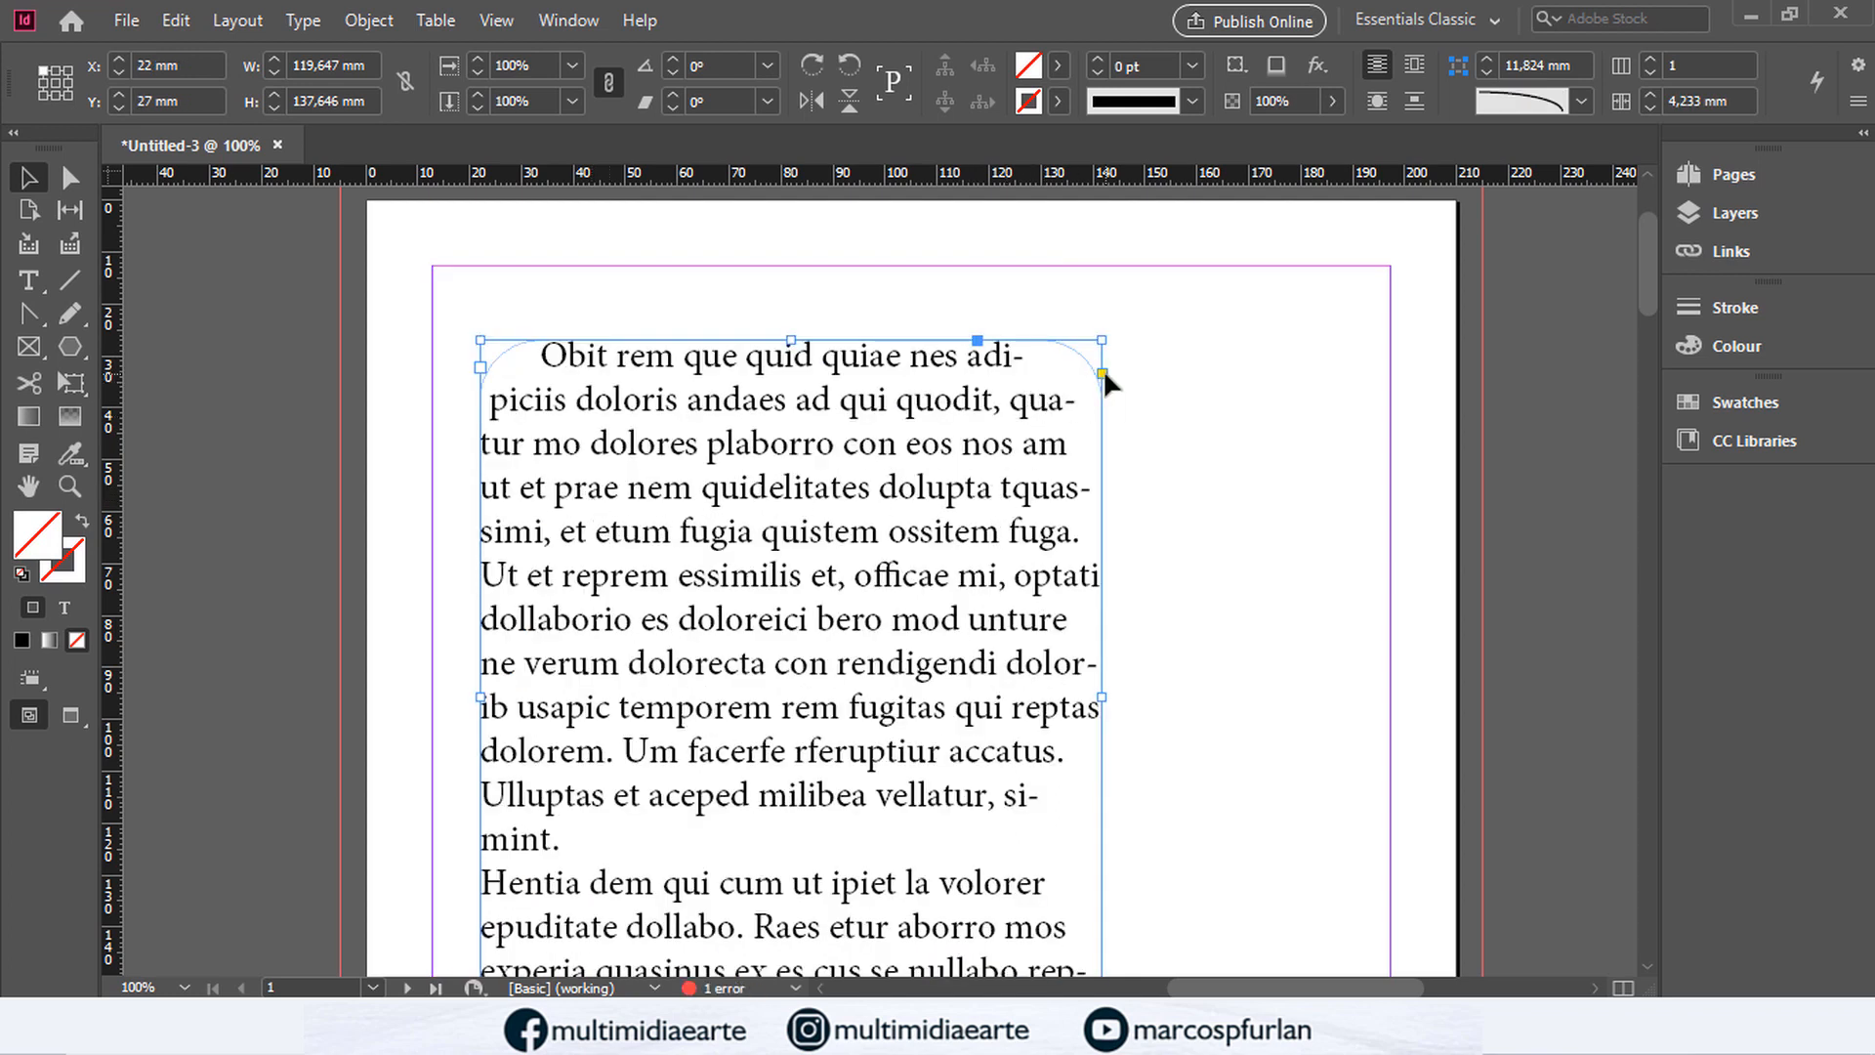
# Step: Reduce the text frame's corner radius to 0 mm and move the frame up to the top margin at X 23 mm, Y 12,7 mm
pyautogui.click(1102, 374)
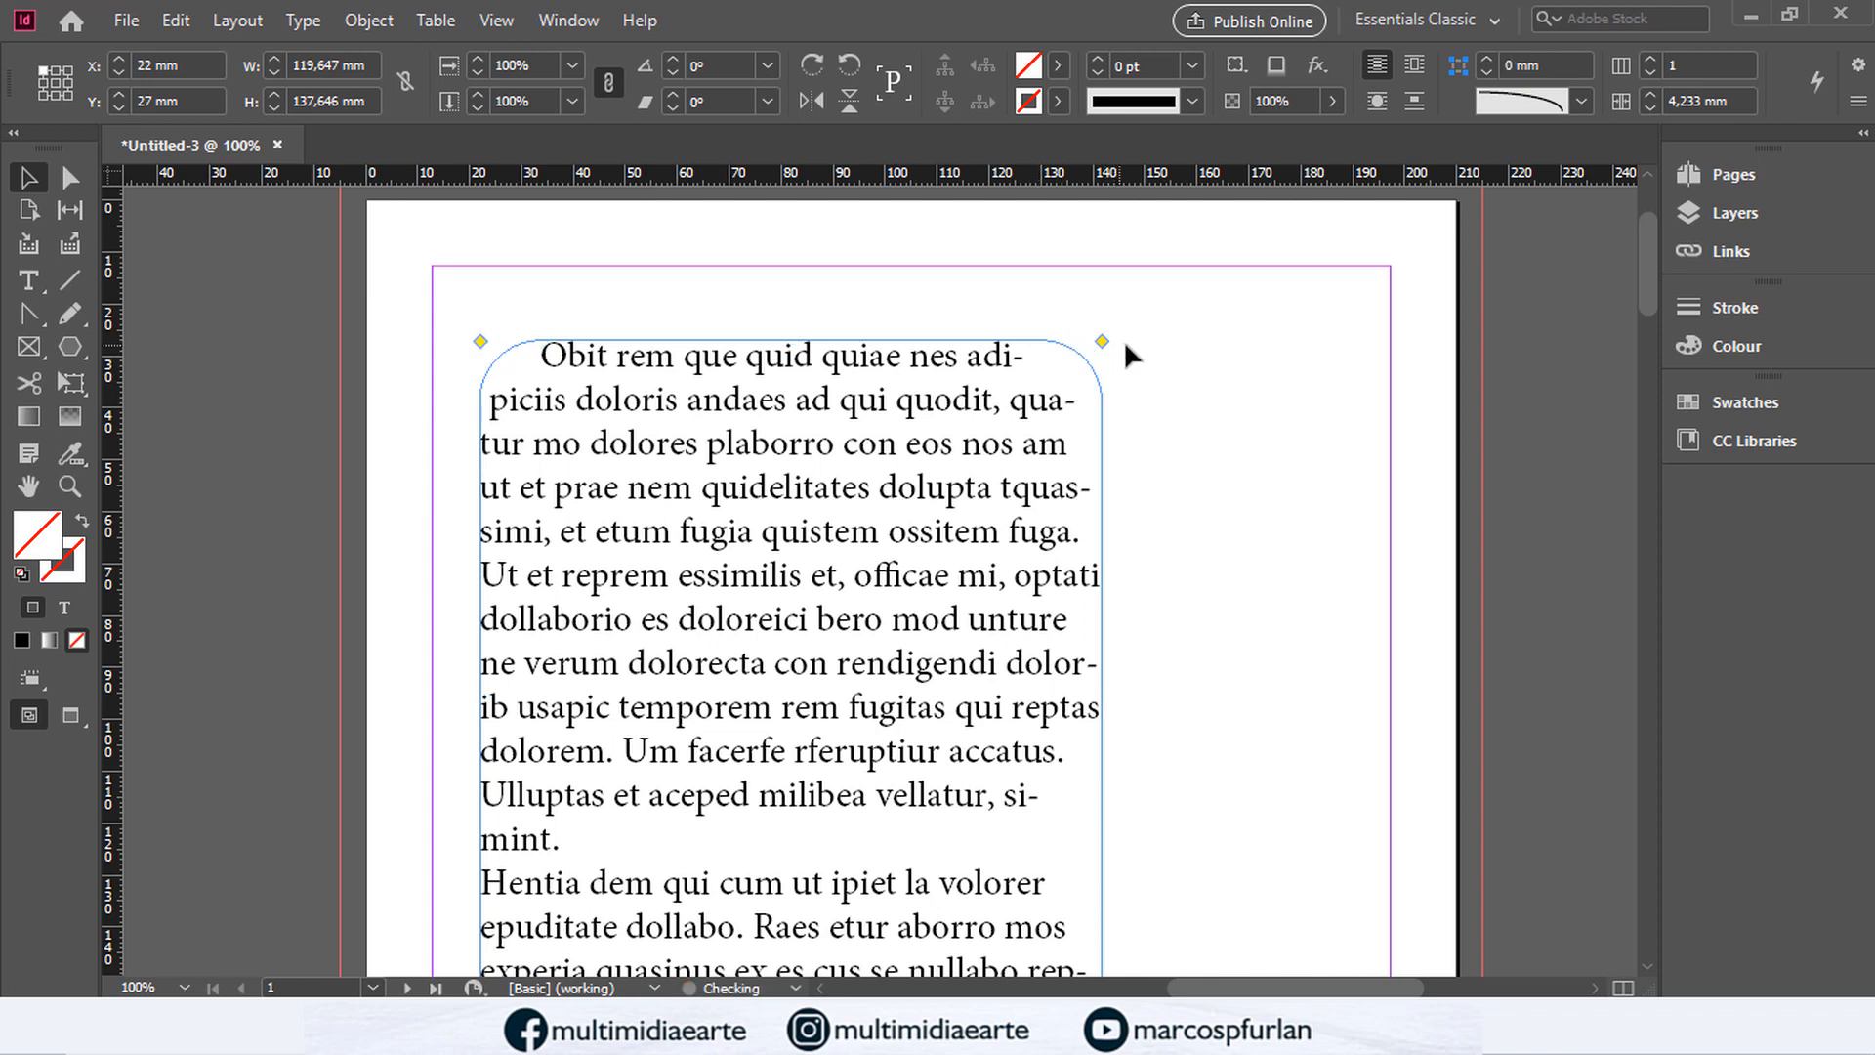
pyautogui.hotkey('ctrl', 'z')
pyautogui.moveTo(835, 449); pyautogui.dragTo(840, 383)
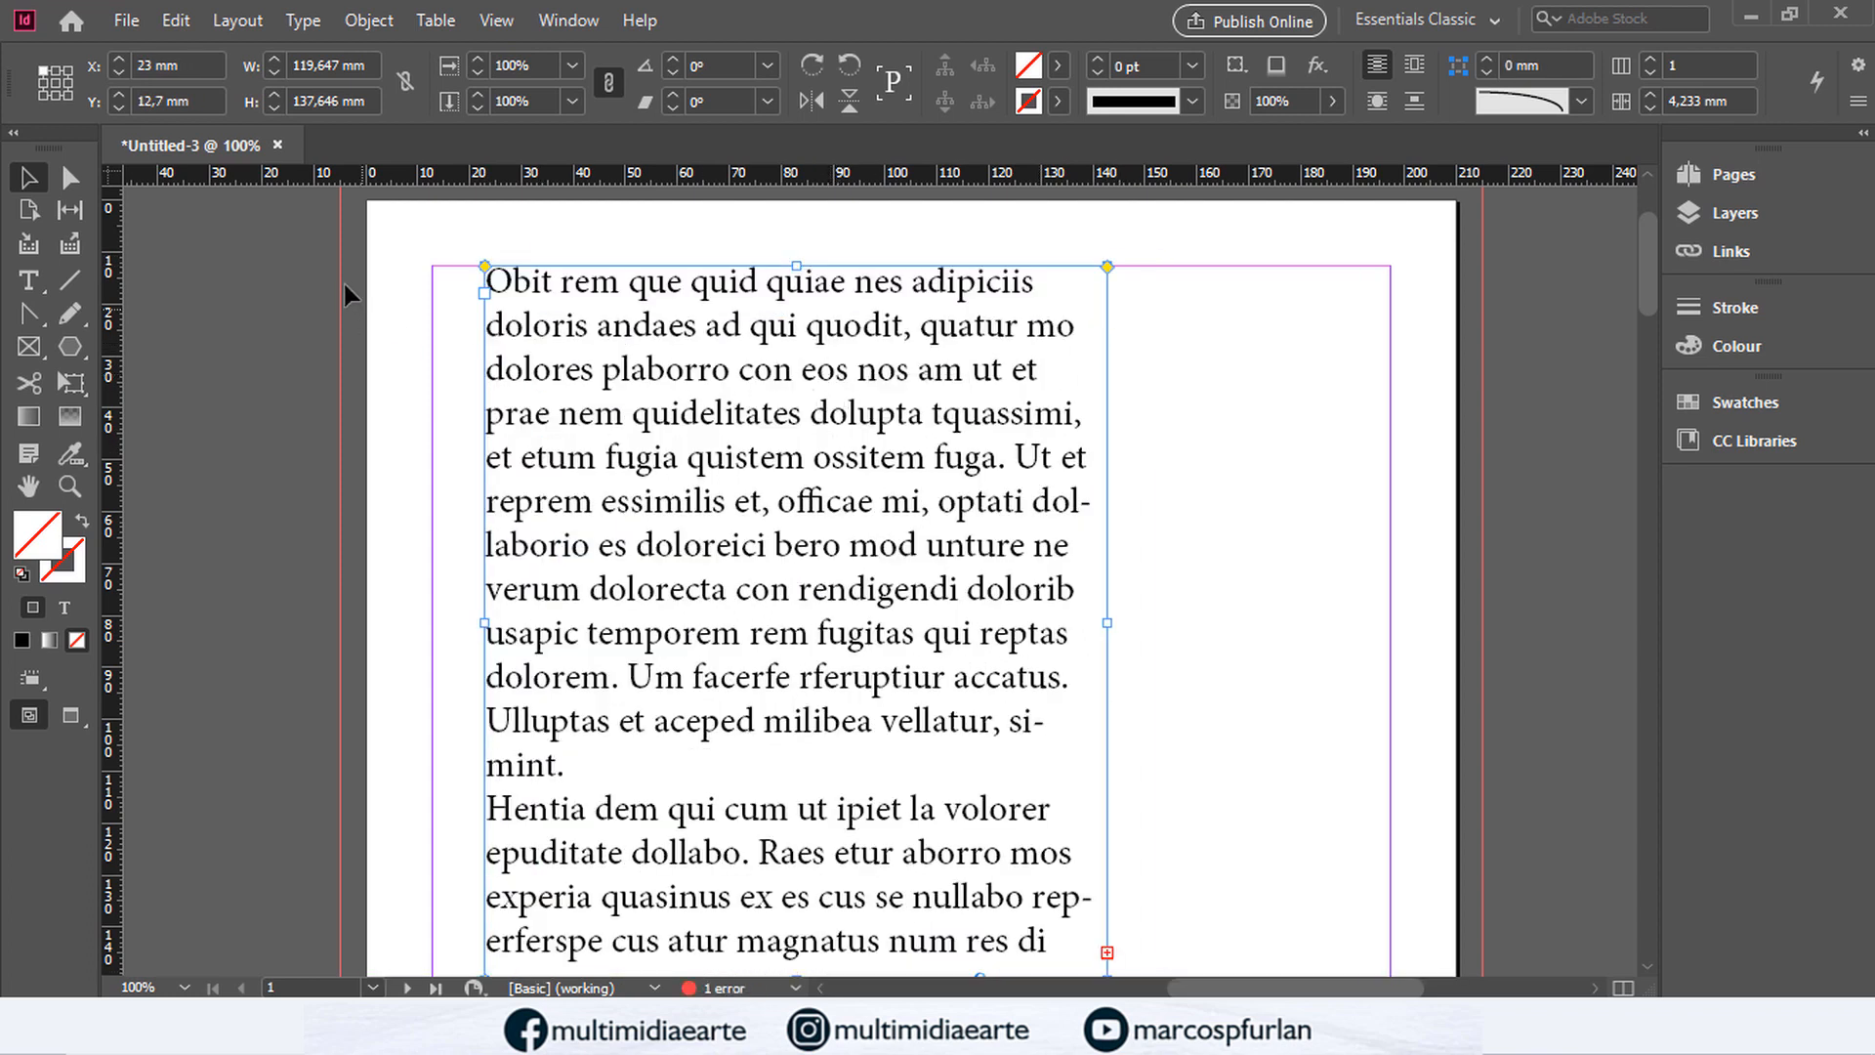
# Step: Open the text frame options and divide the frame into a fixed number of 2 columns with preview on
pyautogui.click(322, 21)
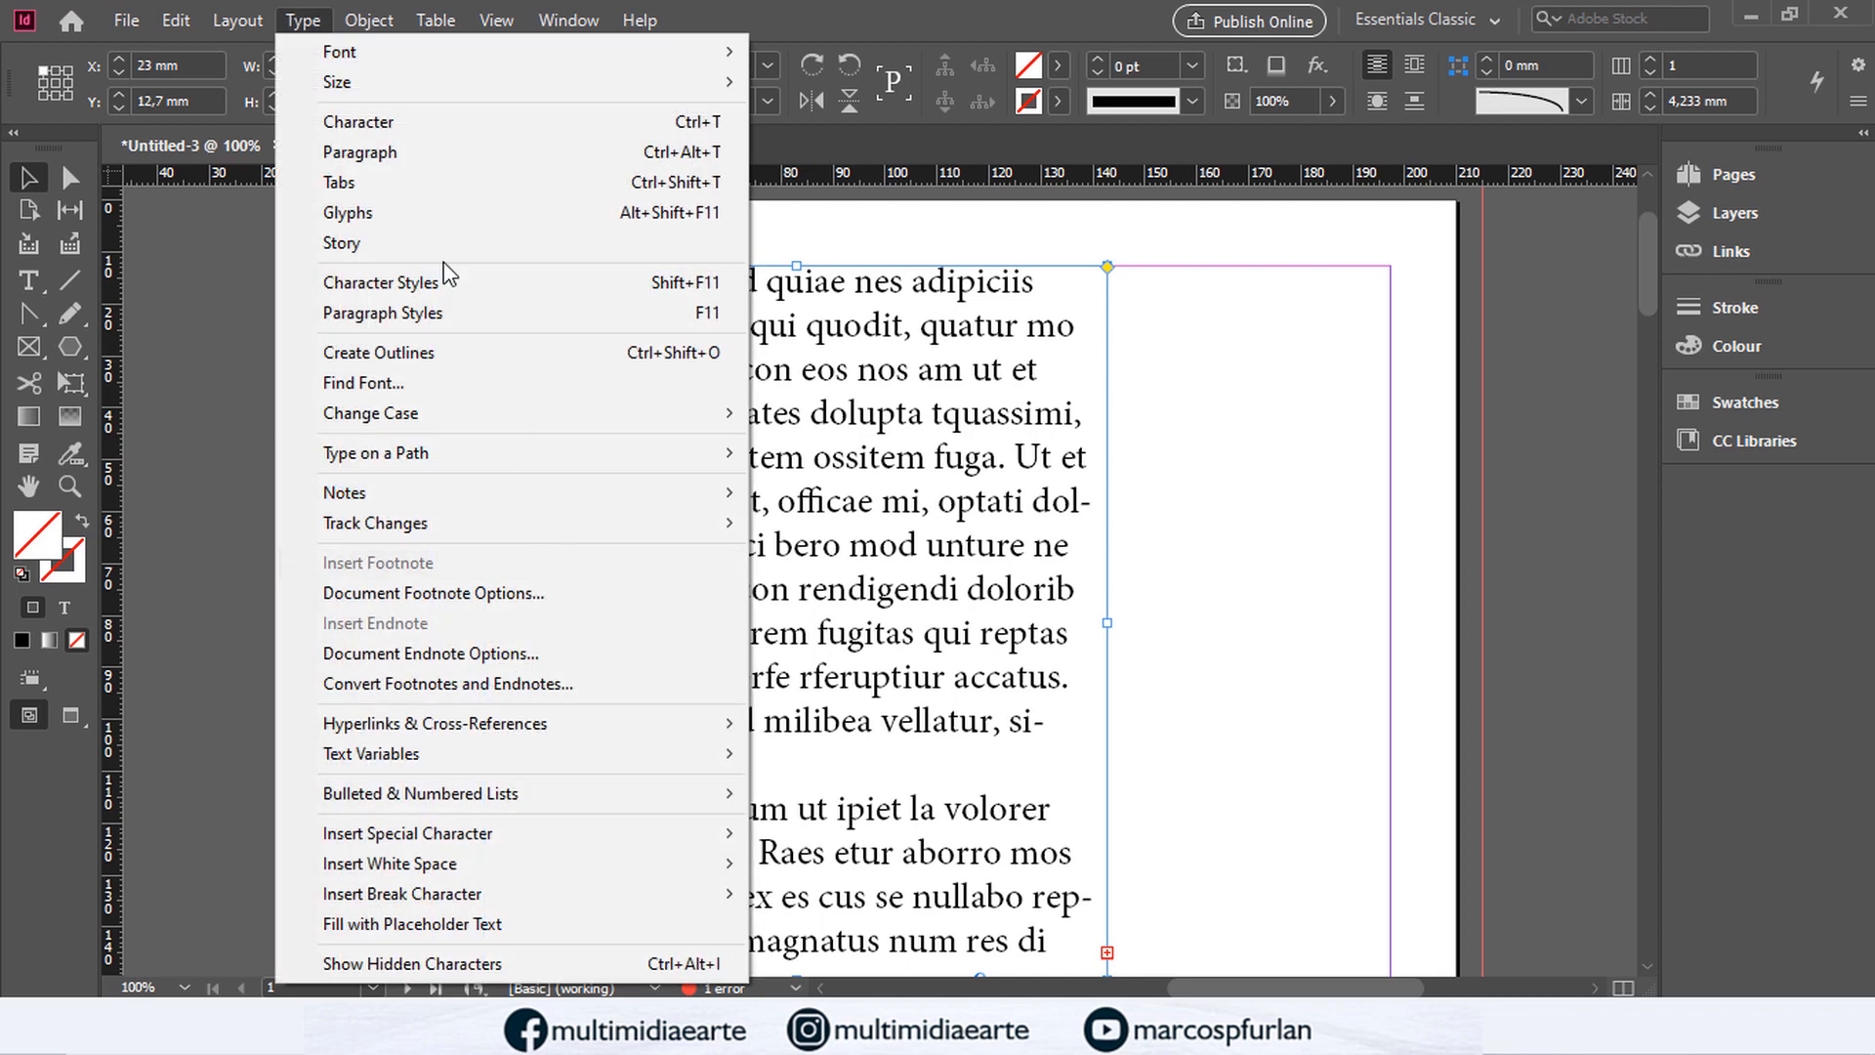
pyautogui.moveTo(355, 22)
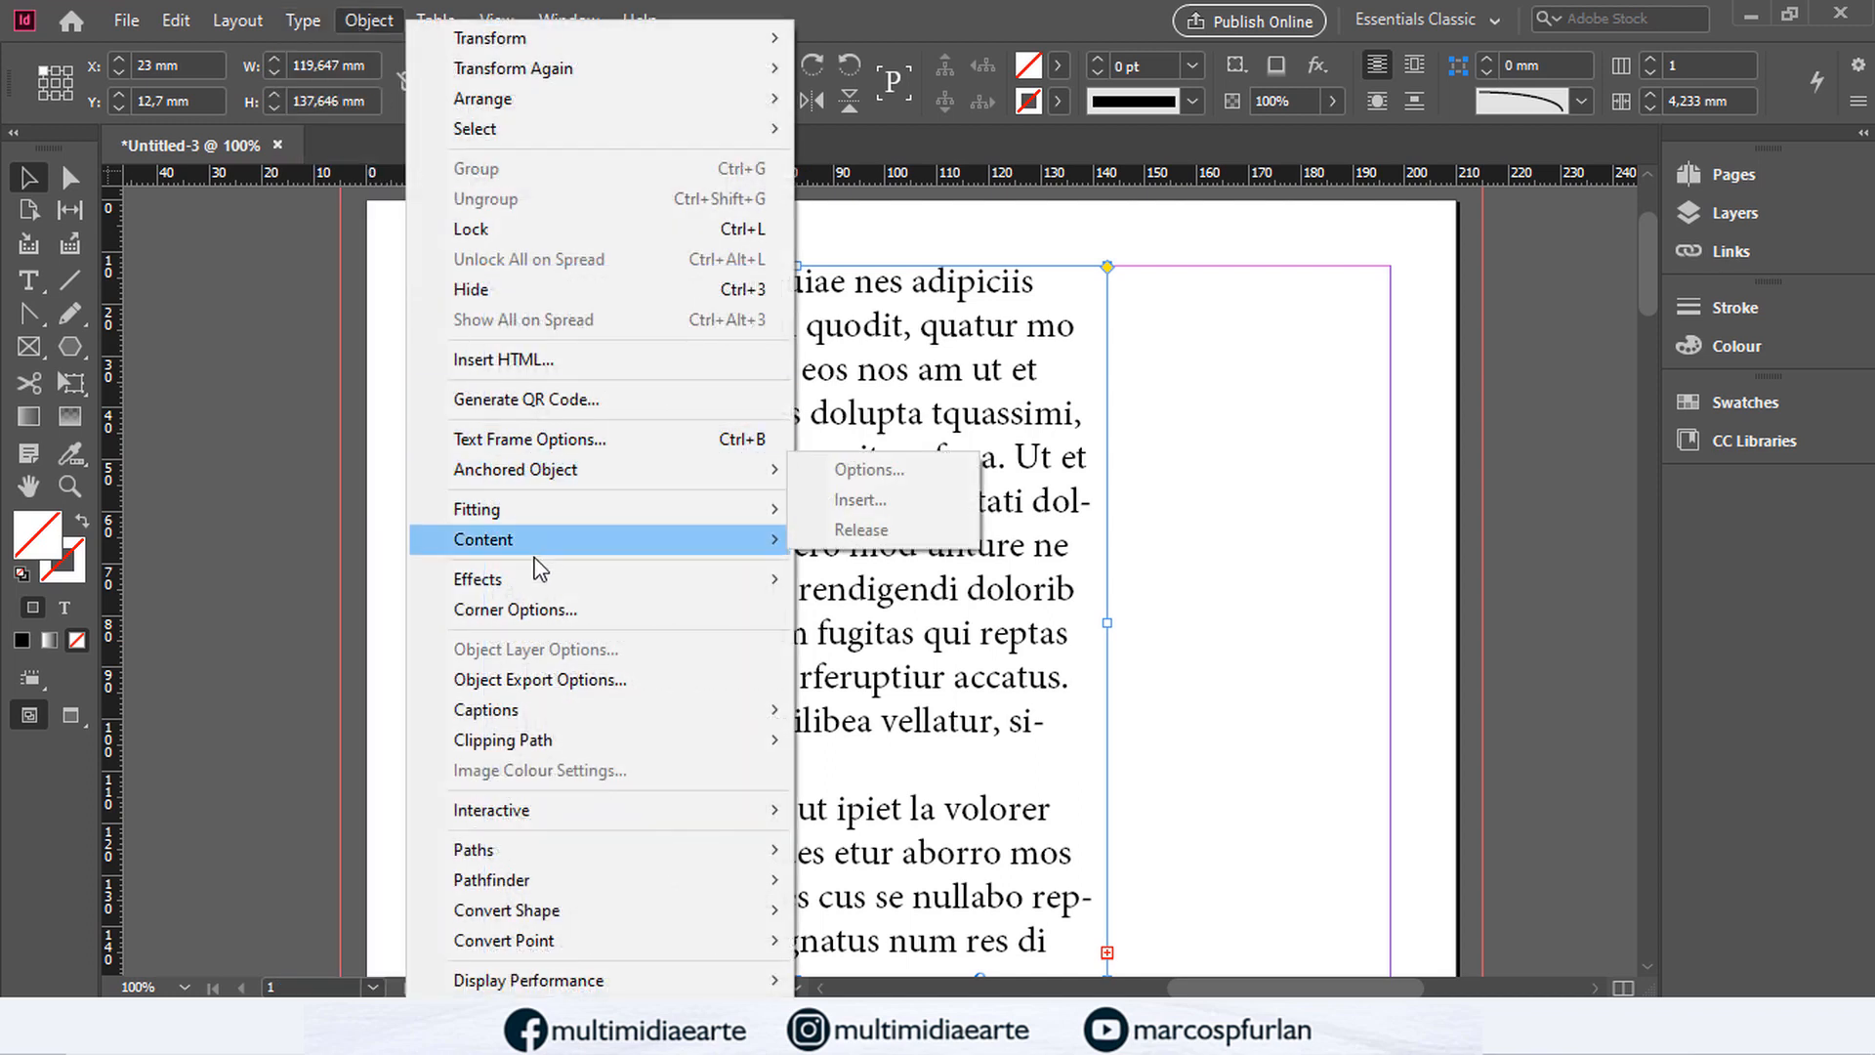
pyautogui.click(516, 439)
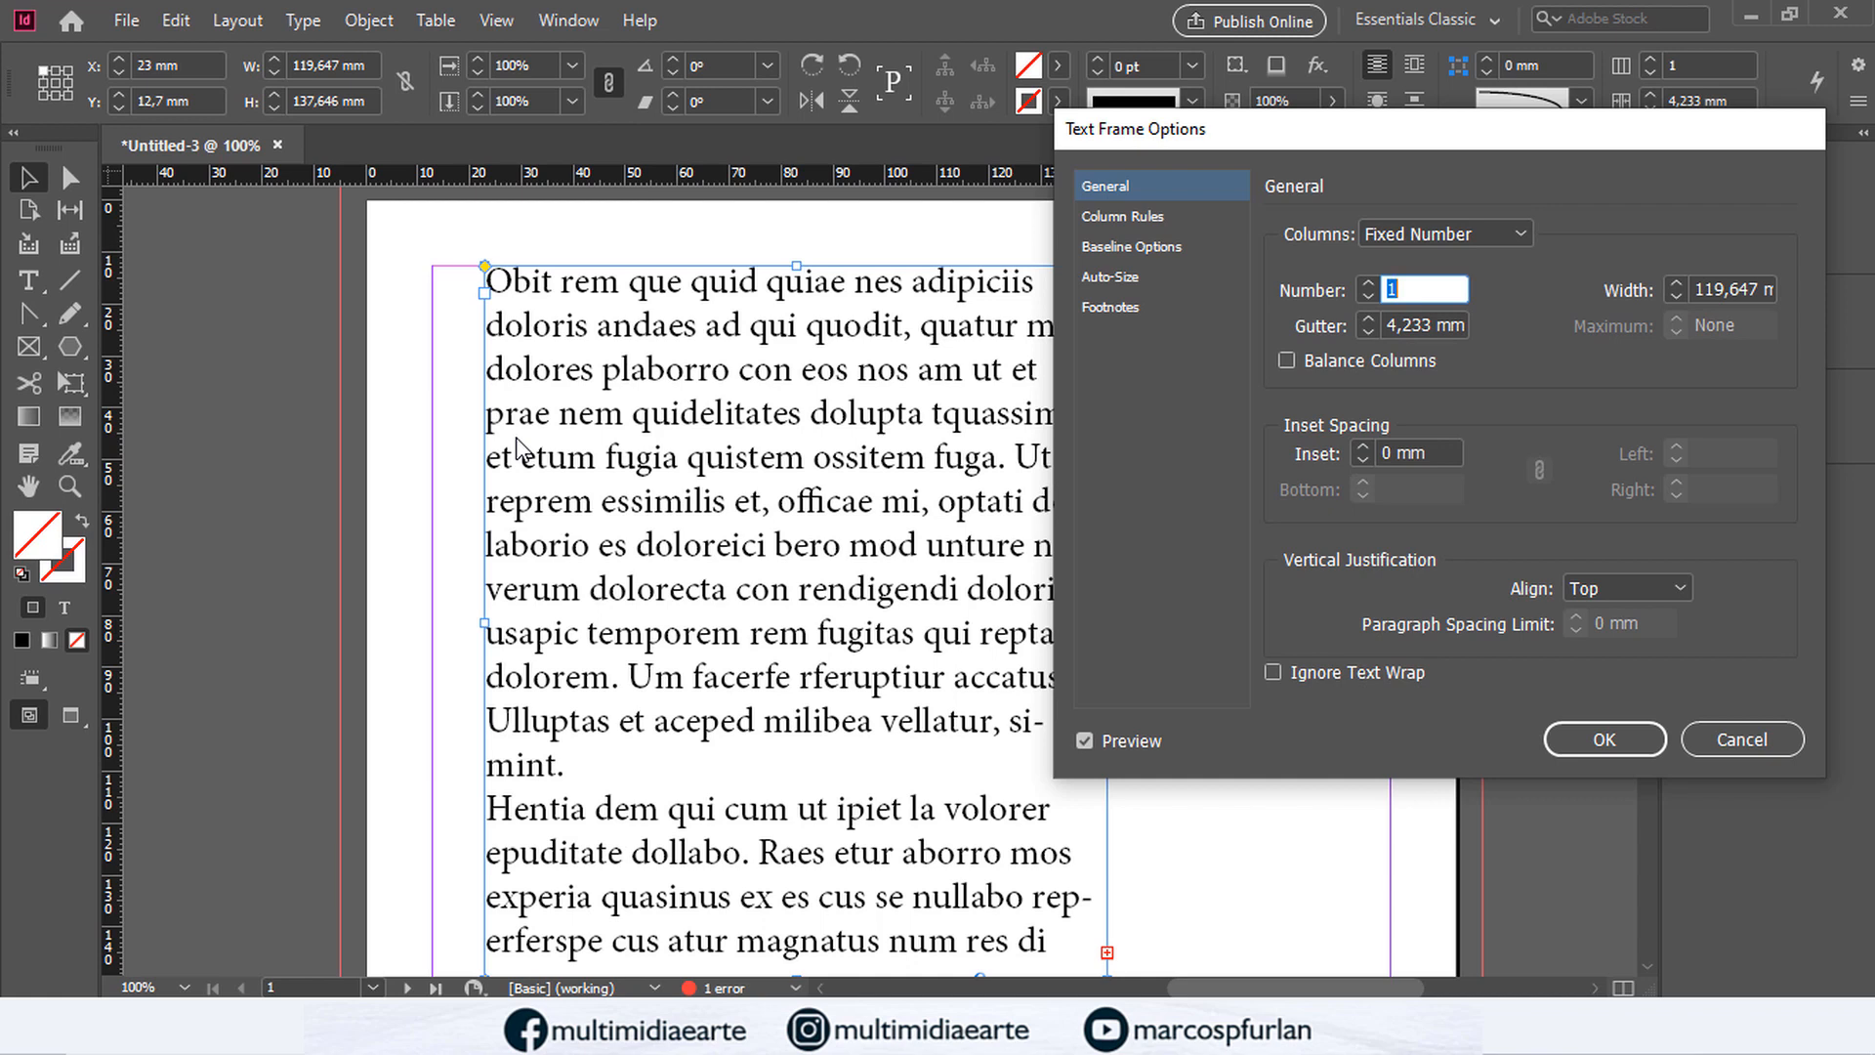
pyautogui.press('BackSpace')
pyautogui.moveTo(1403, 137); pyautogui.dragTo(1426, 160)
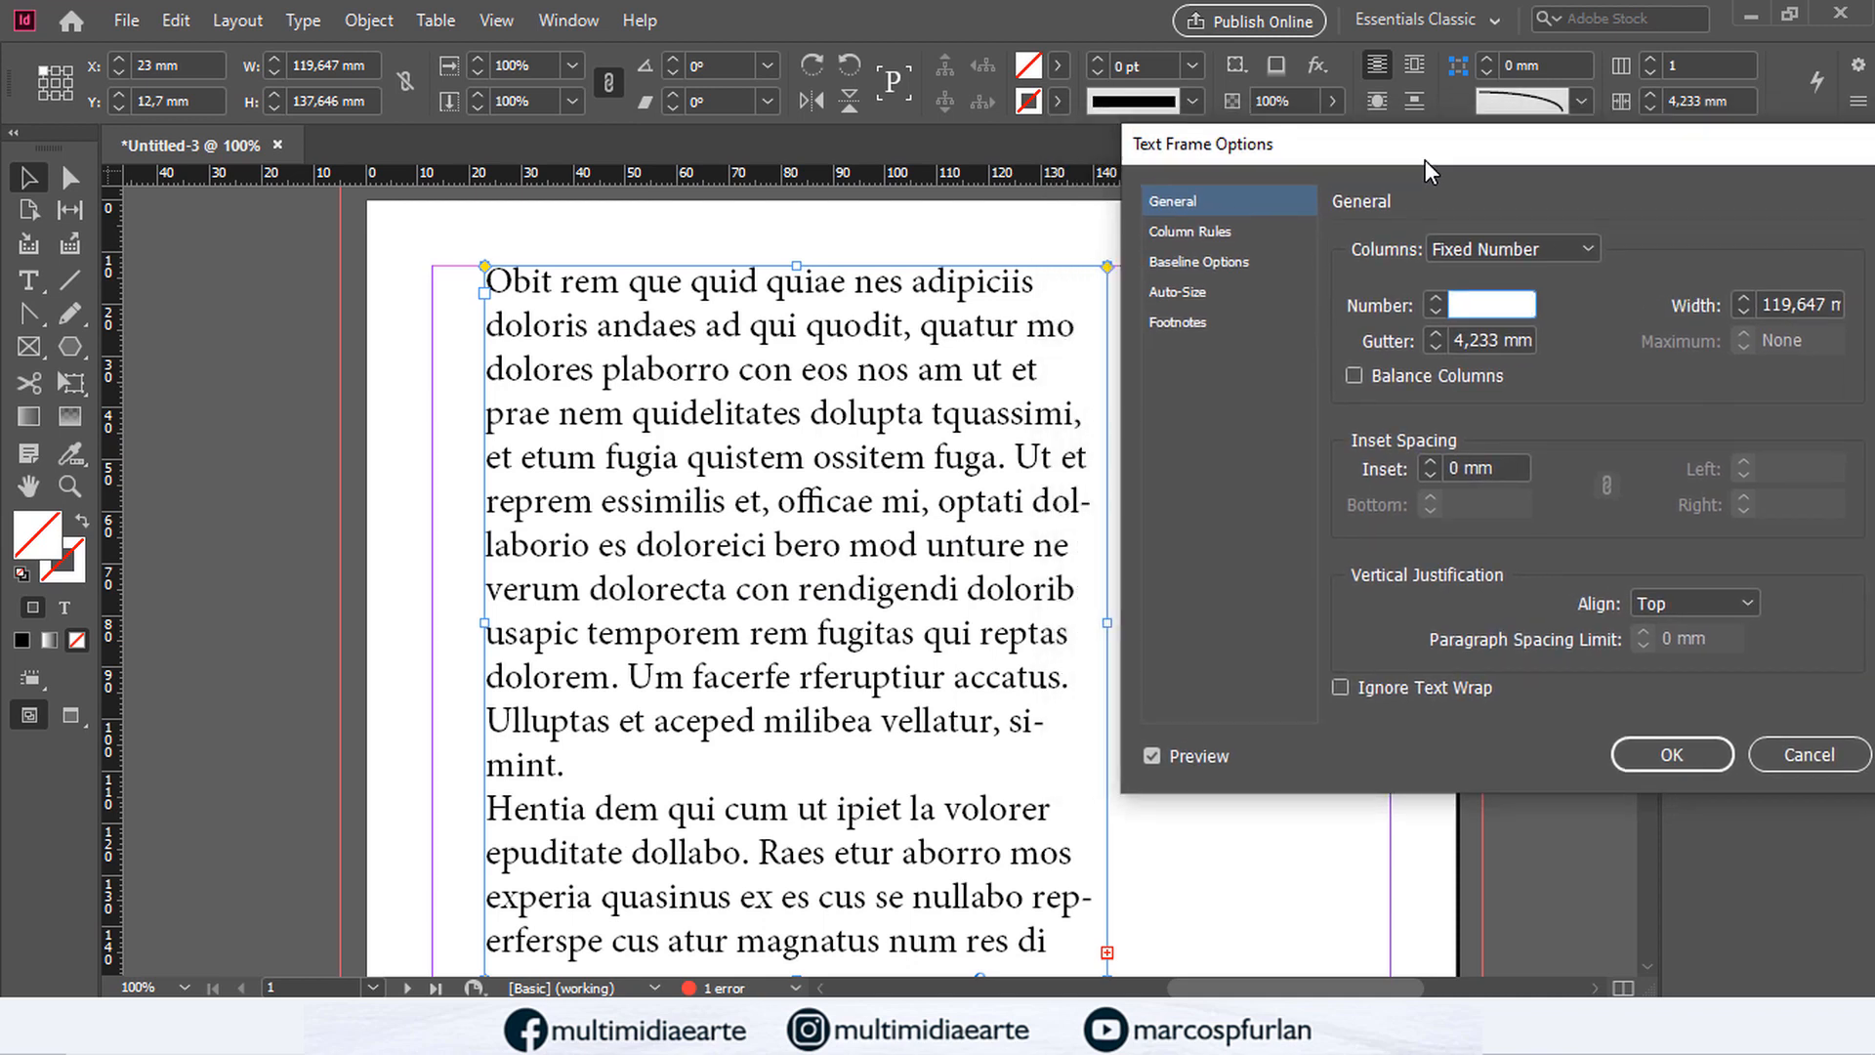
pyautogui.click(1436, 297)
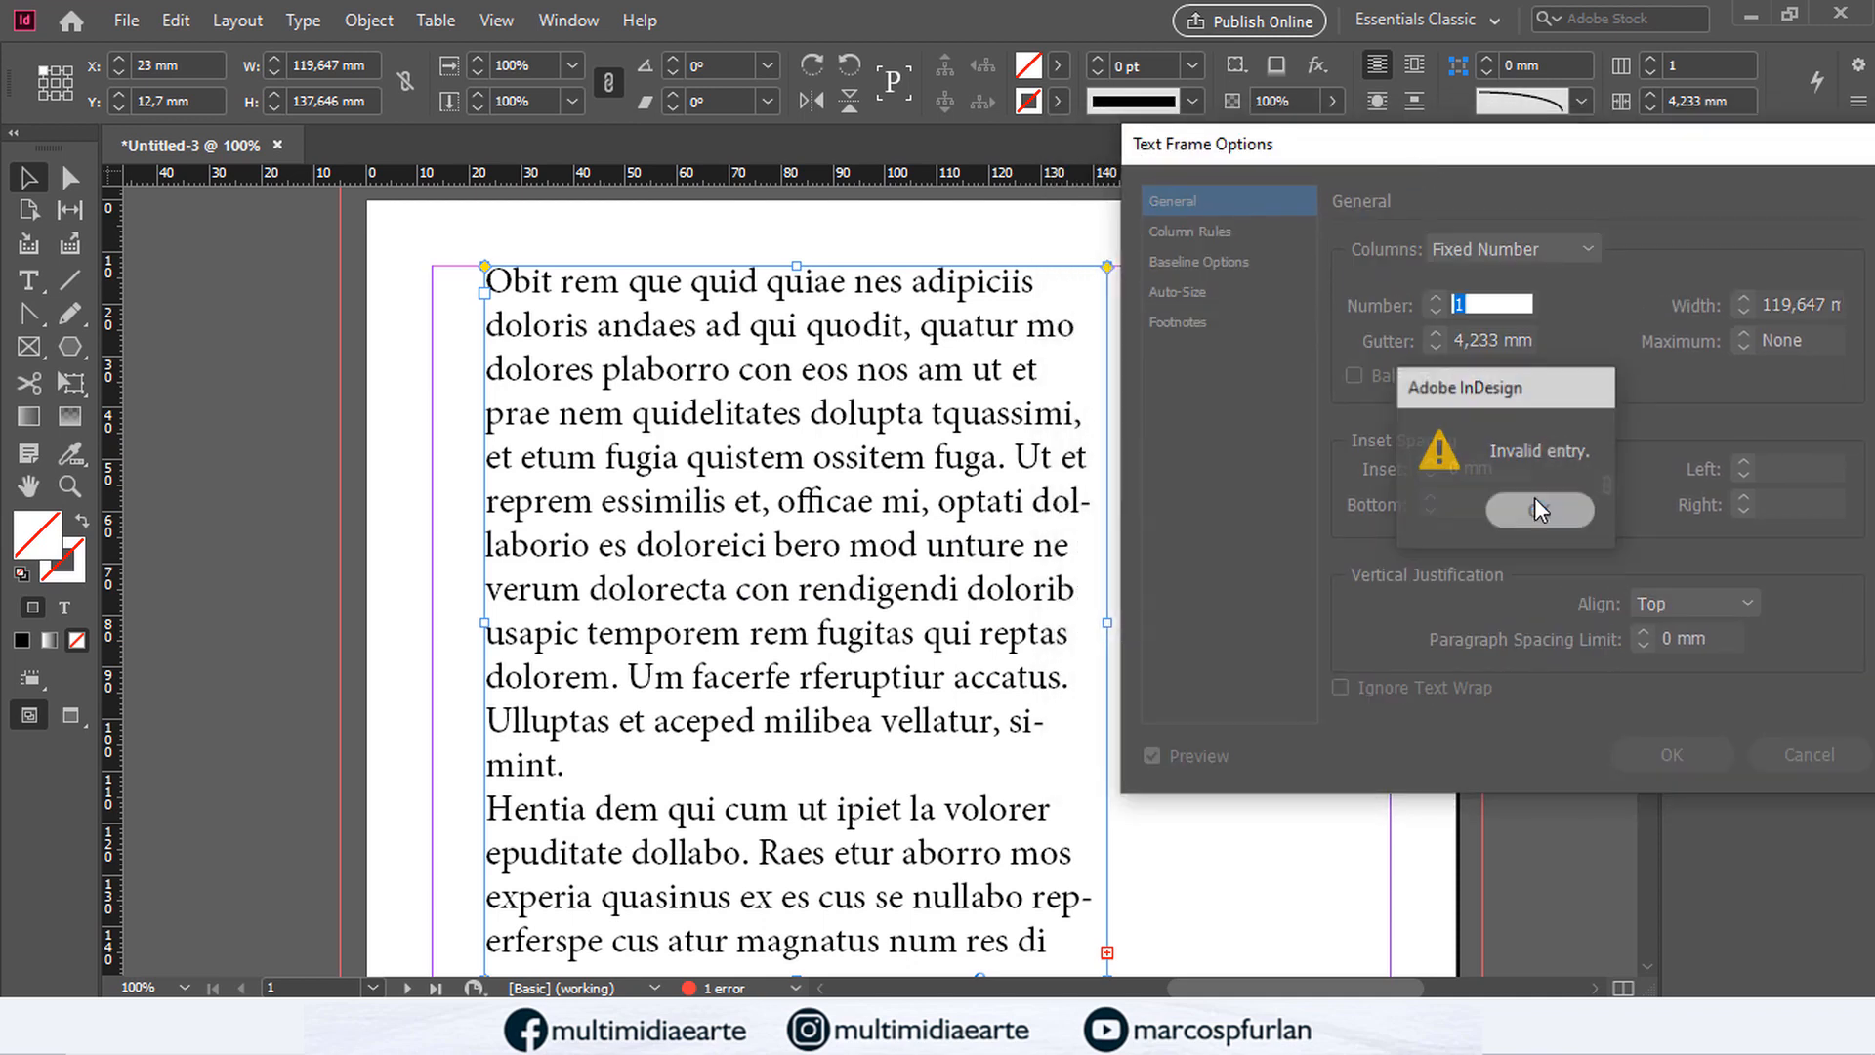
pyautogui.click(1533, 508)
pyautogui.click(1442, 297)
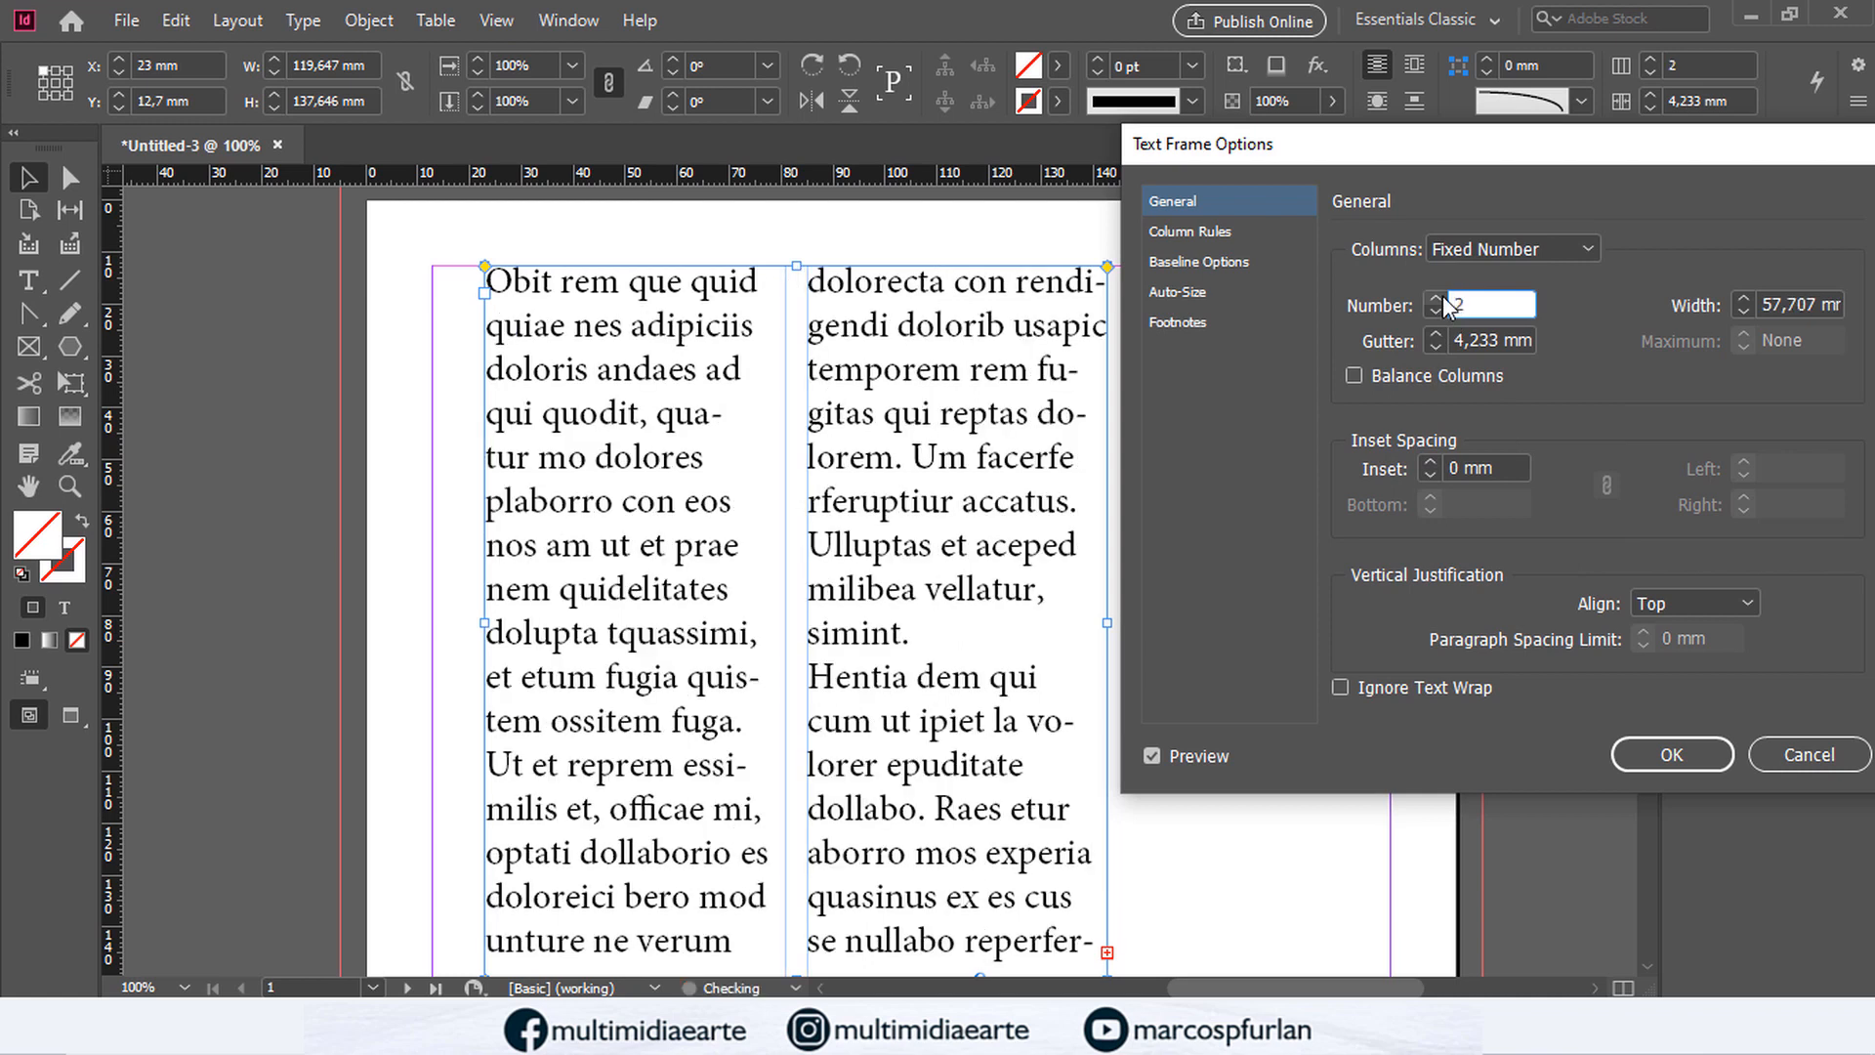
pyautogui.click(1441, 297)
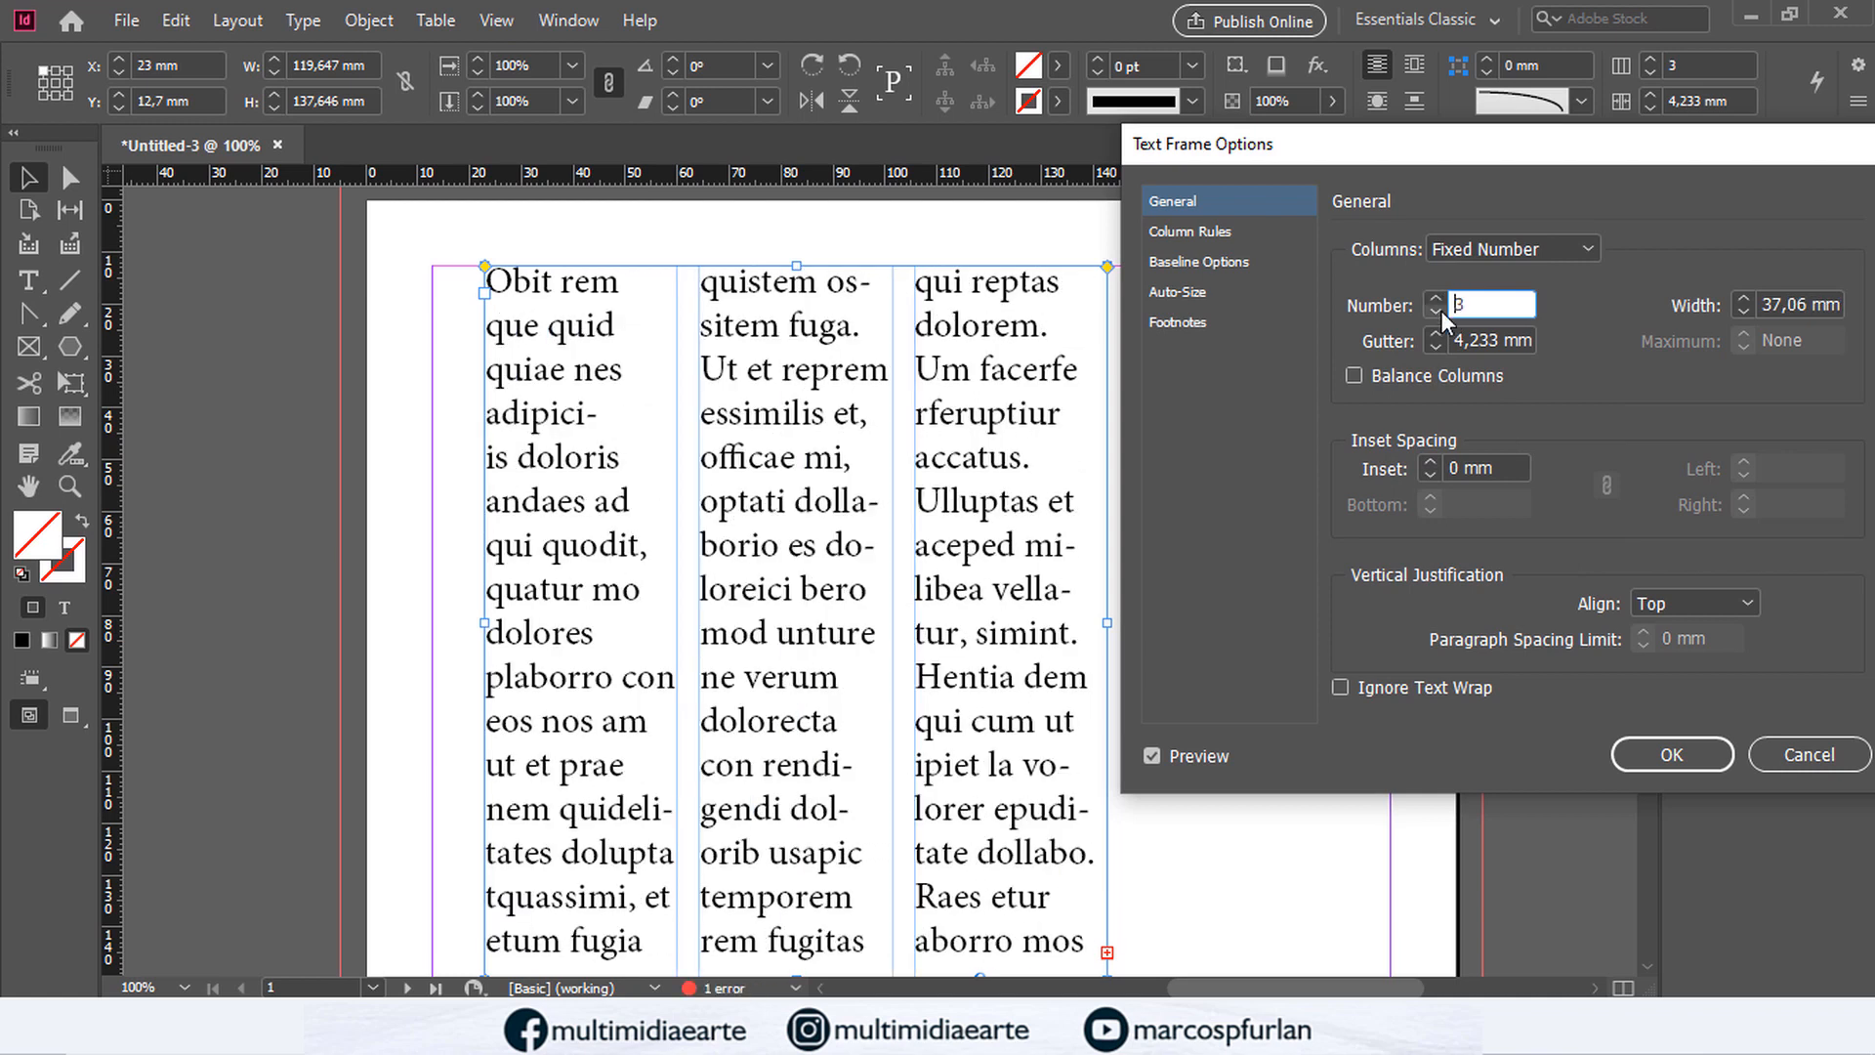
pyautogui.click(1441, 311)
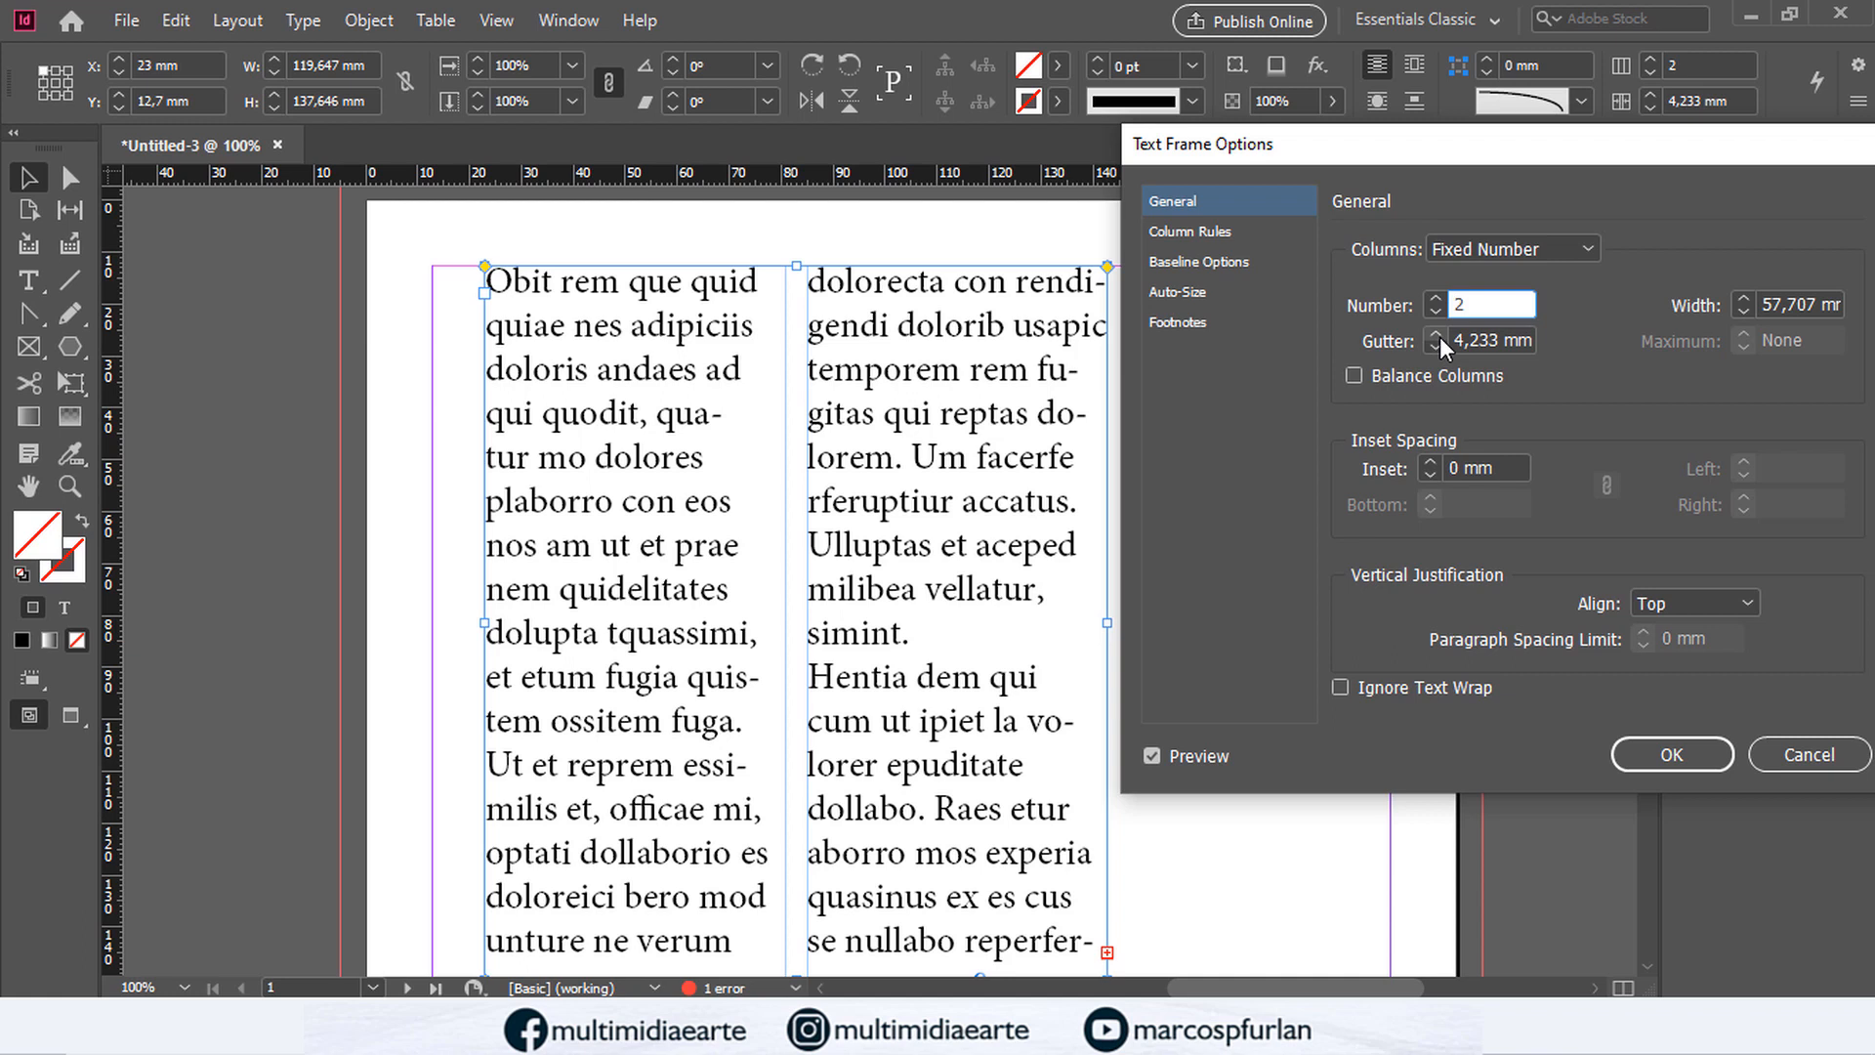
# Step: Try wider columns of 61 mm in the text frame and set the column width to 57 mm
pyautogui.click(1742, 299)
pyautogui.click(1743, 299)
pyautogui.click(1742, 299)
pyautogui.click(1743, 298)
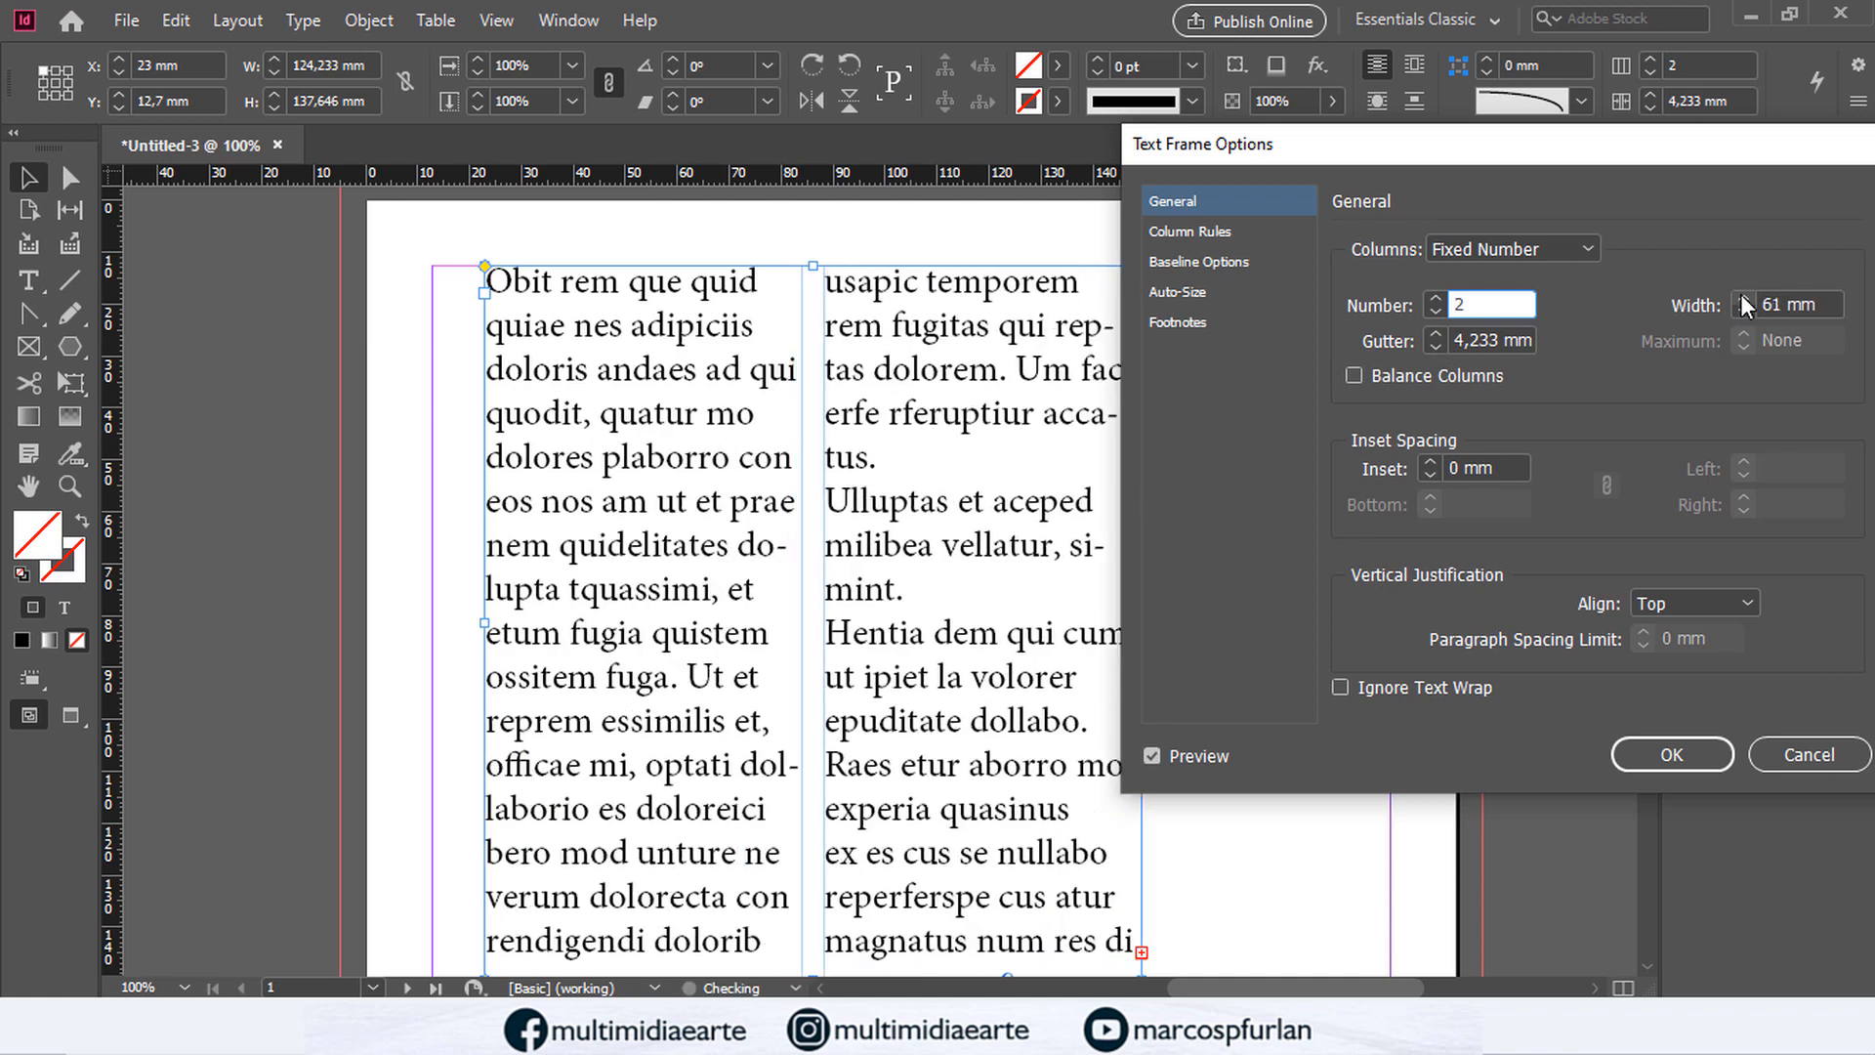
pyautogui.click(1743, 310)
pyautogui.click(1742, 311)
pyautogui.click(1743, 311)
pyautogui.click(1742, 311)
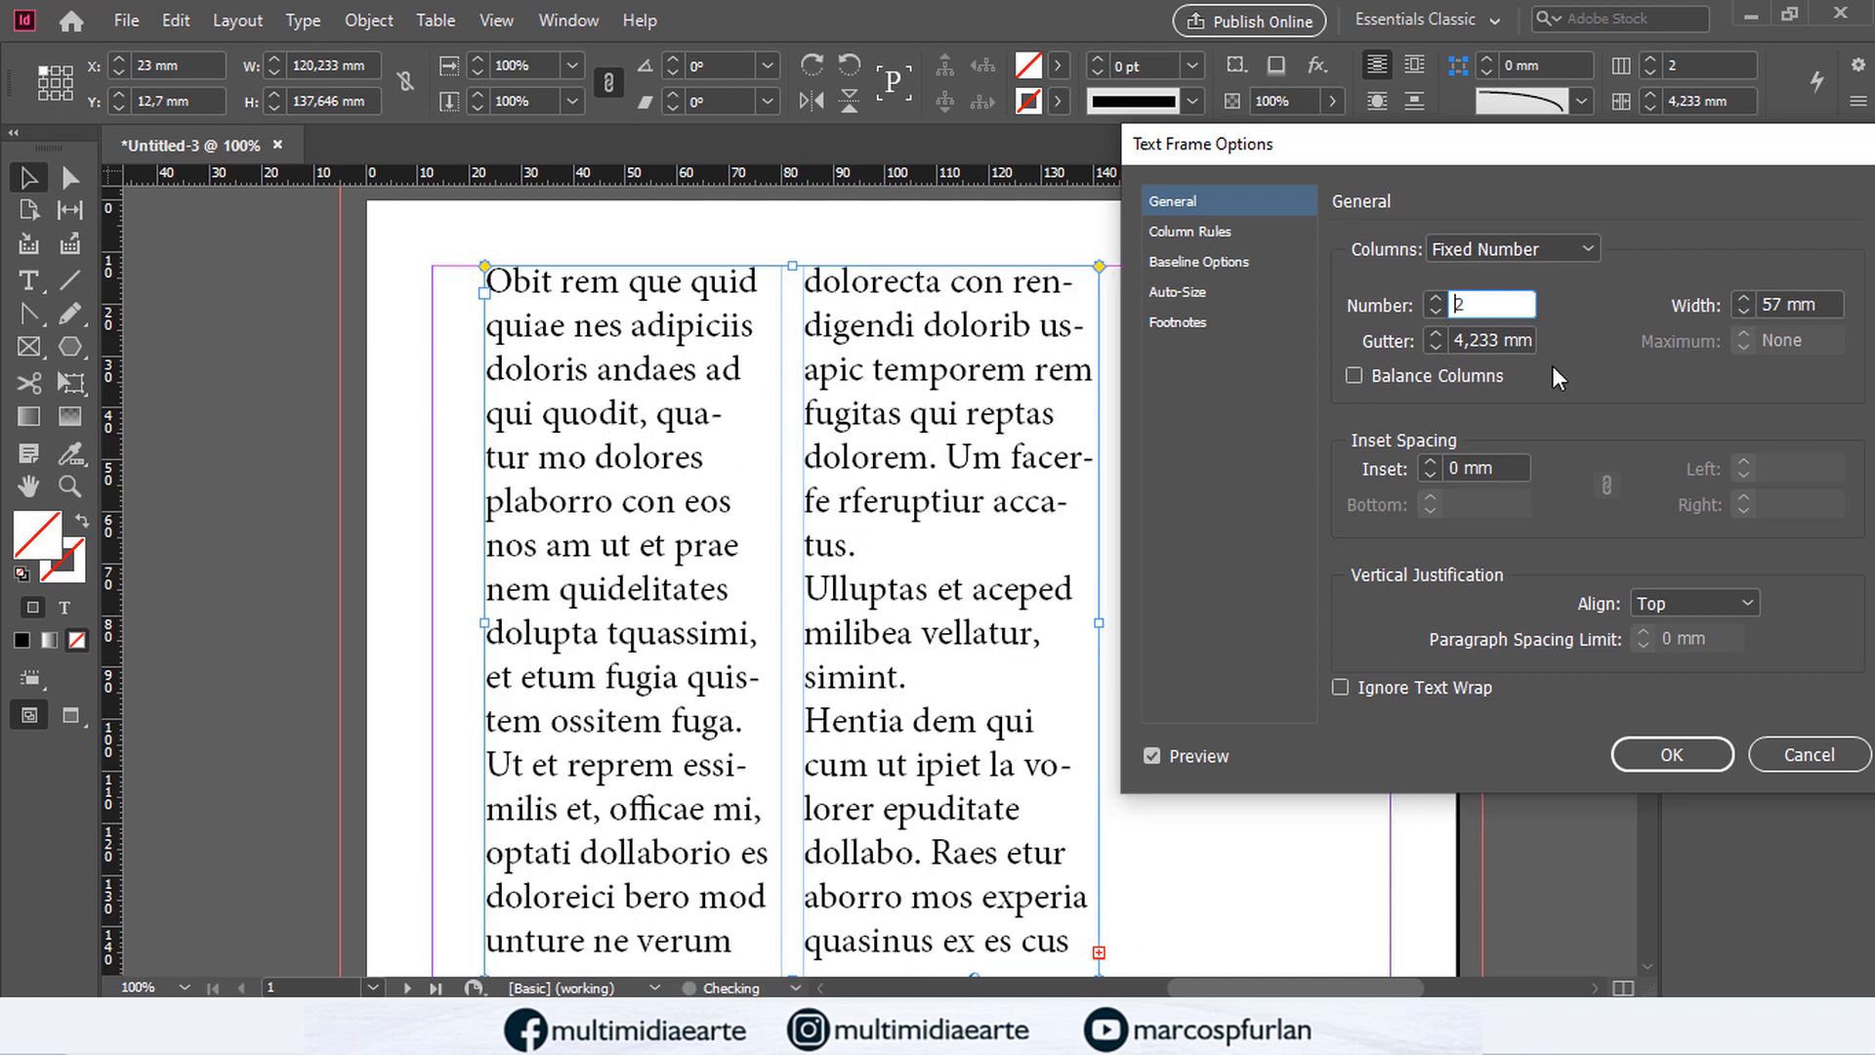
# Step: Try an 8 mm gutter, set the column gutter to 5 mm, and toggle column balancing on and off
pyautogui.click(1436, 333)
pyautogui.click(1436, 333)
pyautogui.click(1436, 333)
pyautogui.click(1436, 334)
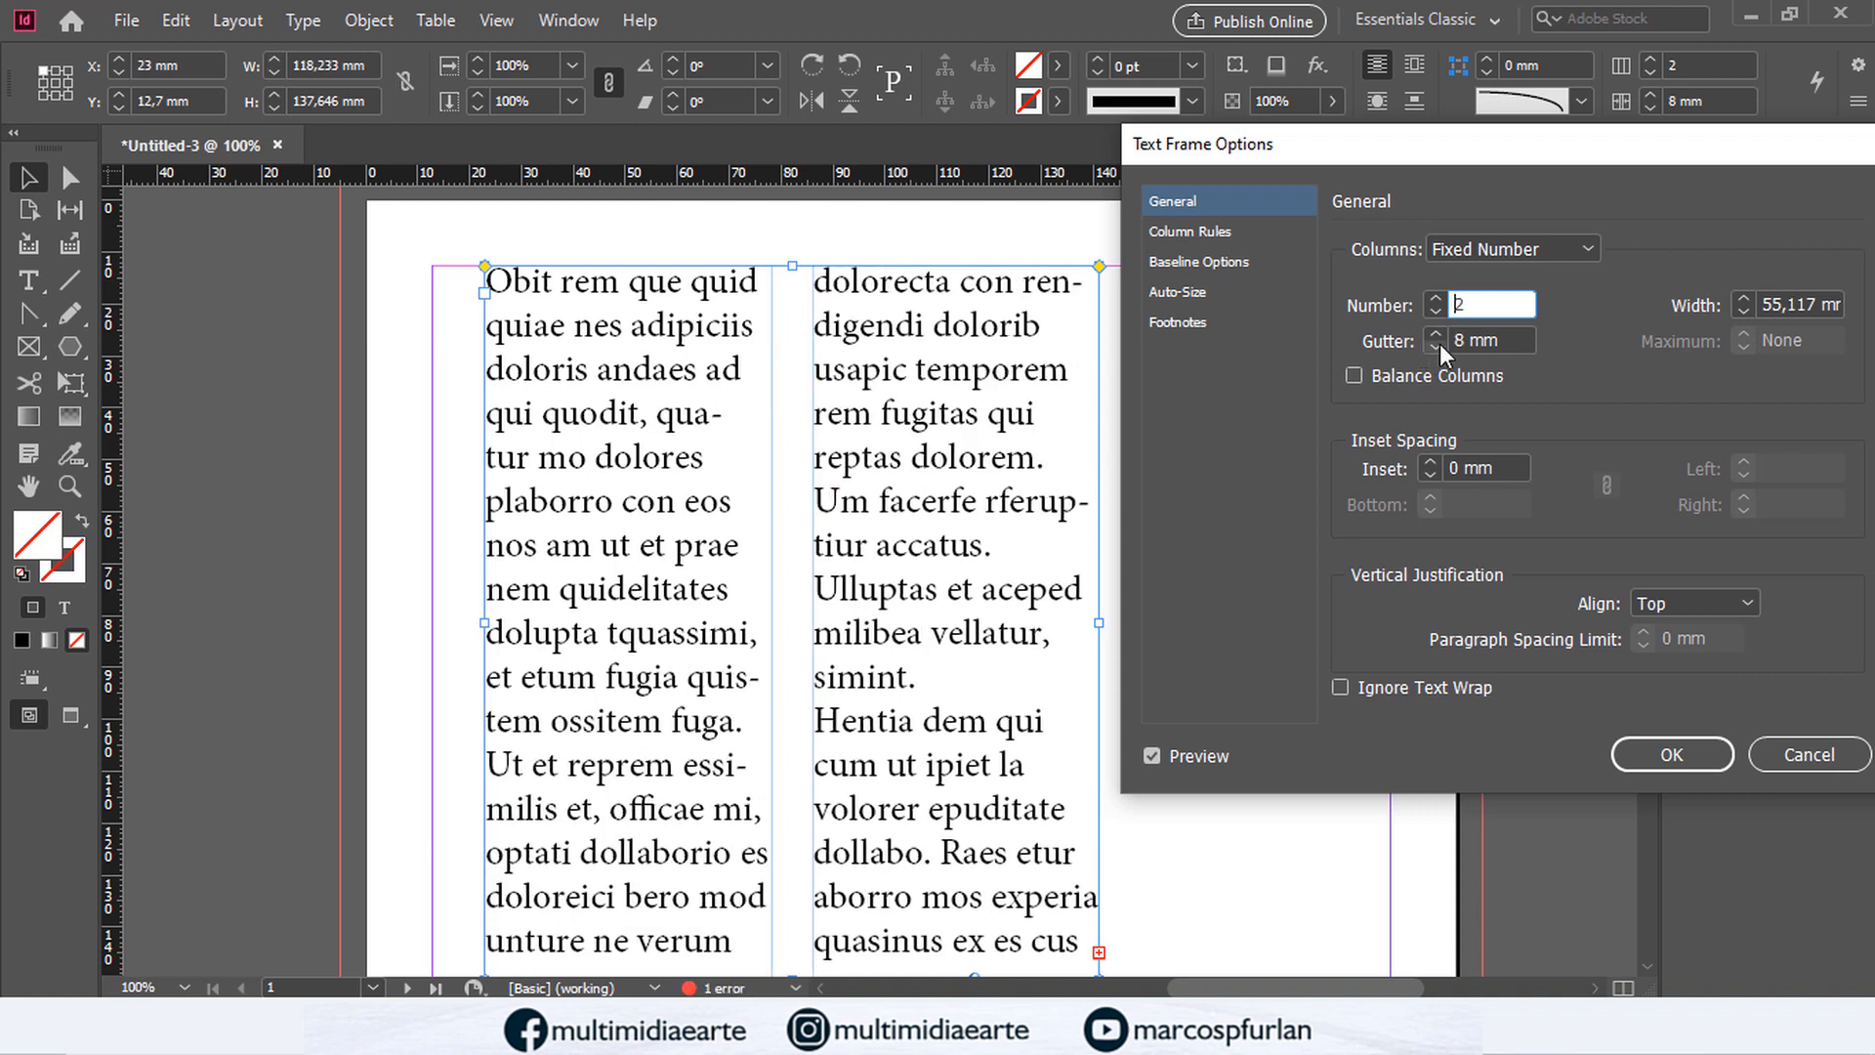
pyautogui.click(1437, 347)
pyautogui.click(1438, 347)
pyautogui.click(1438, 347)
pyautogui.click(1381, 371)
pyautogui.click(1381, 371)
# Step: Try an inset spacing of 3 mm inside the text frame and return it to 0 mm
pyautogui.click(1432, 463)
pyautogui.click(1432, 463)
pyautogui.click(1432, 463)
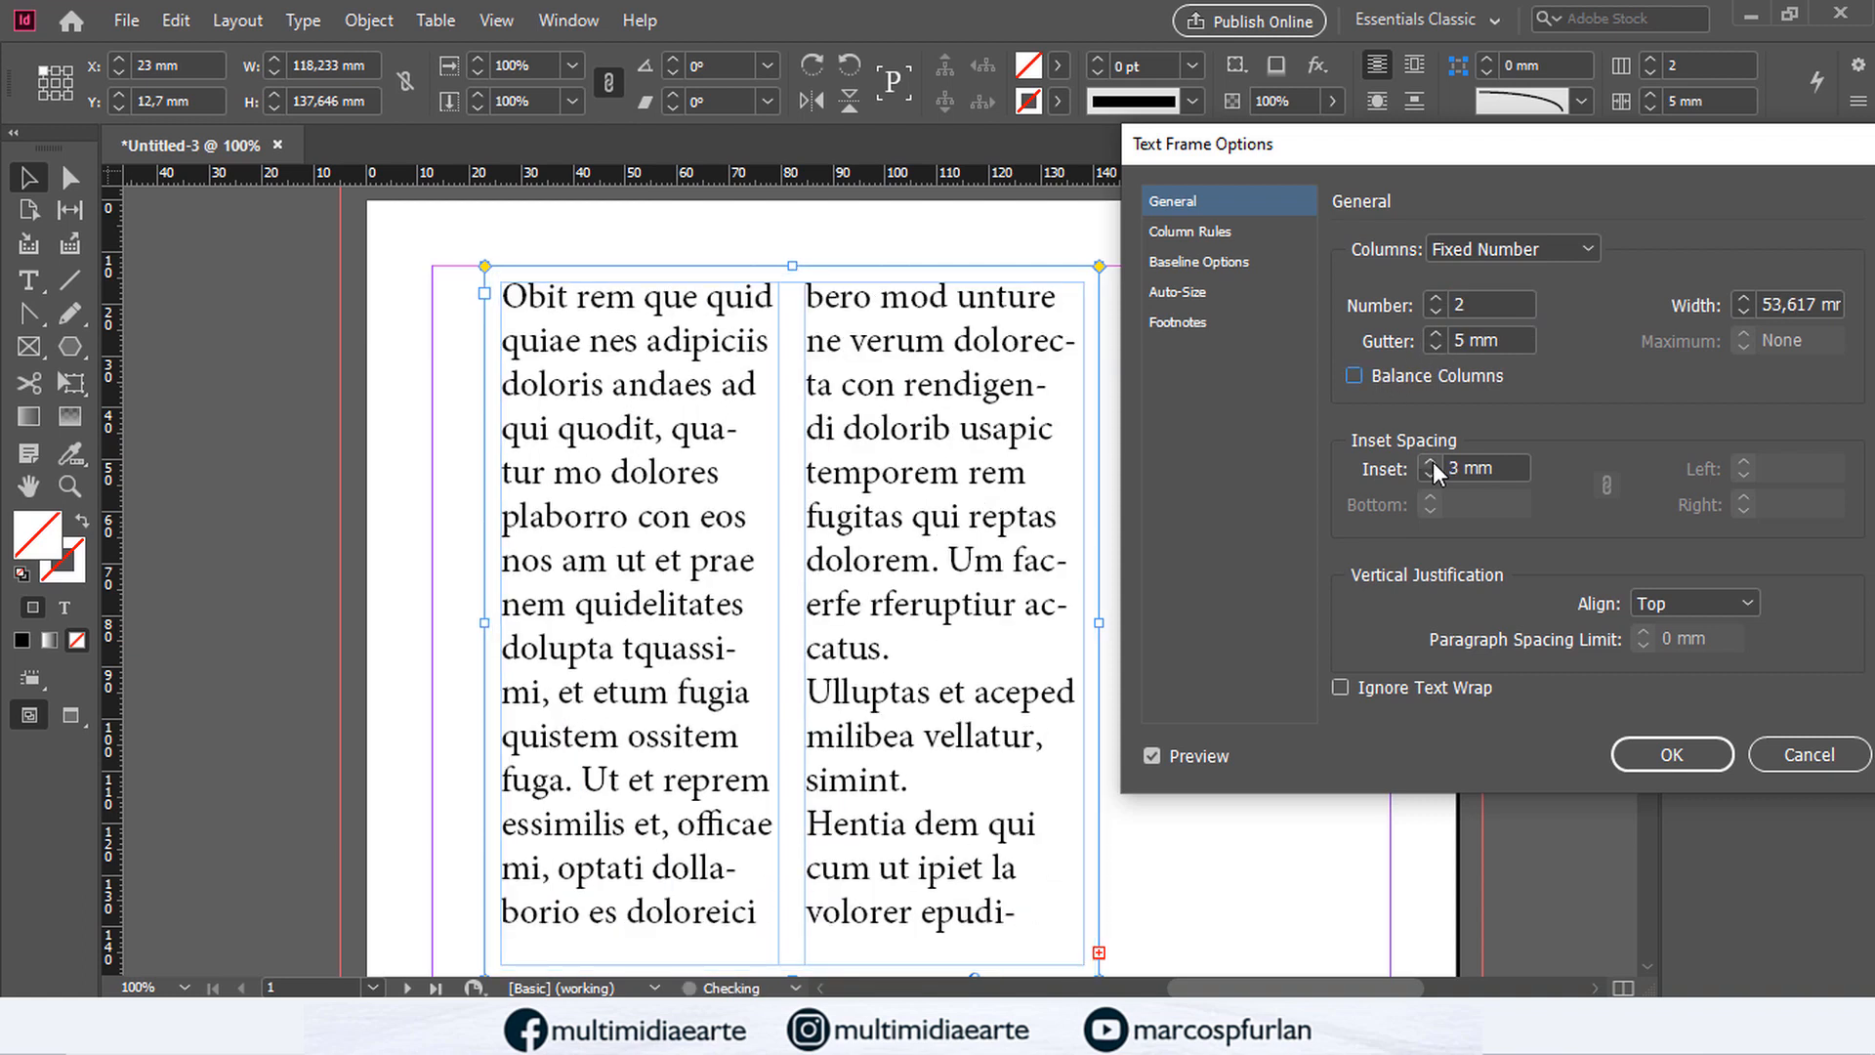
pyautogui.click(1433, 476)
pyautogui.click(1433, 477)
pyautogui.click(1433, 476)
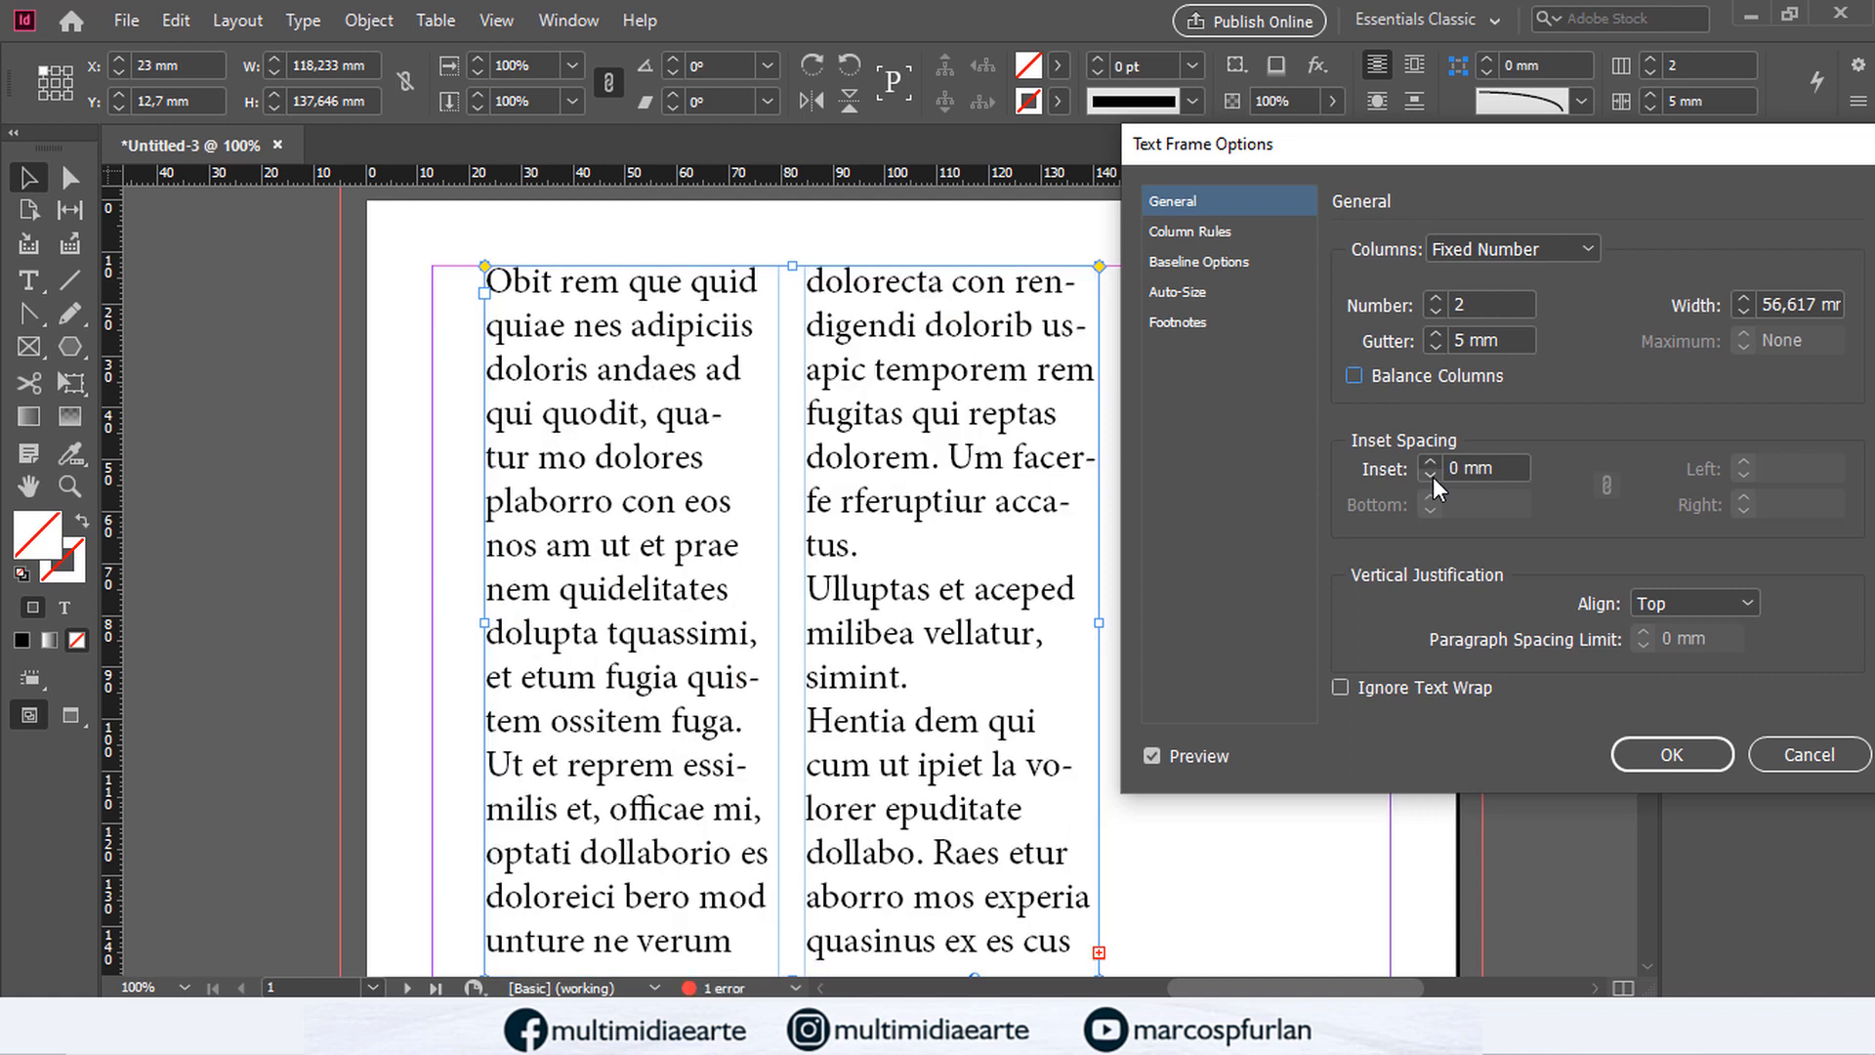
# Step: Try a larger uniform inset spacing inside the two-column text frame and bring it back to 0 mm
pyautogui.click(1433, 463)
pyautogui.click(1433, 463)
pyautogui.click(1433, 463)
pyautogui.click(1433, 463)
pyautogui.click(1433, 463)
pyautogui.click(1433, 463)
pyautogui.click(1433, 463)
pyautogui.click(1428, 475)
pyautogui.click(1428, 474)
pyautogui.click(1429, 475)
pyautogui.click(1428, 474)
pyautogui.click(1428, 475)
pyautogui.click(1428, 475)
pyautogui.click(1428, 474)
# Step: Try column rules between the two text columns with the White Diamond stroke type and a weight of 5 pt
pyautogui.moveTo(1338, 144); pyautogui.dragTo(1206, 109)
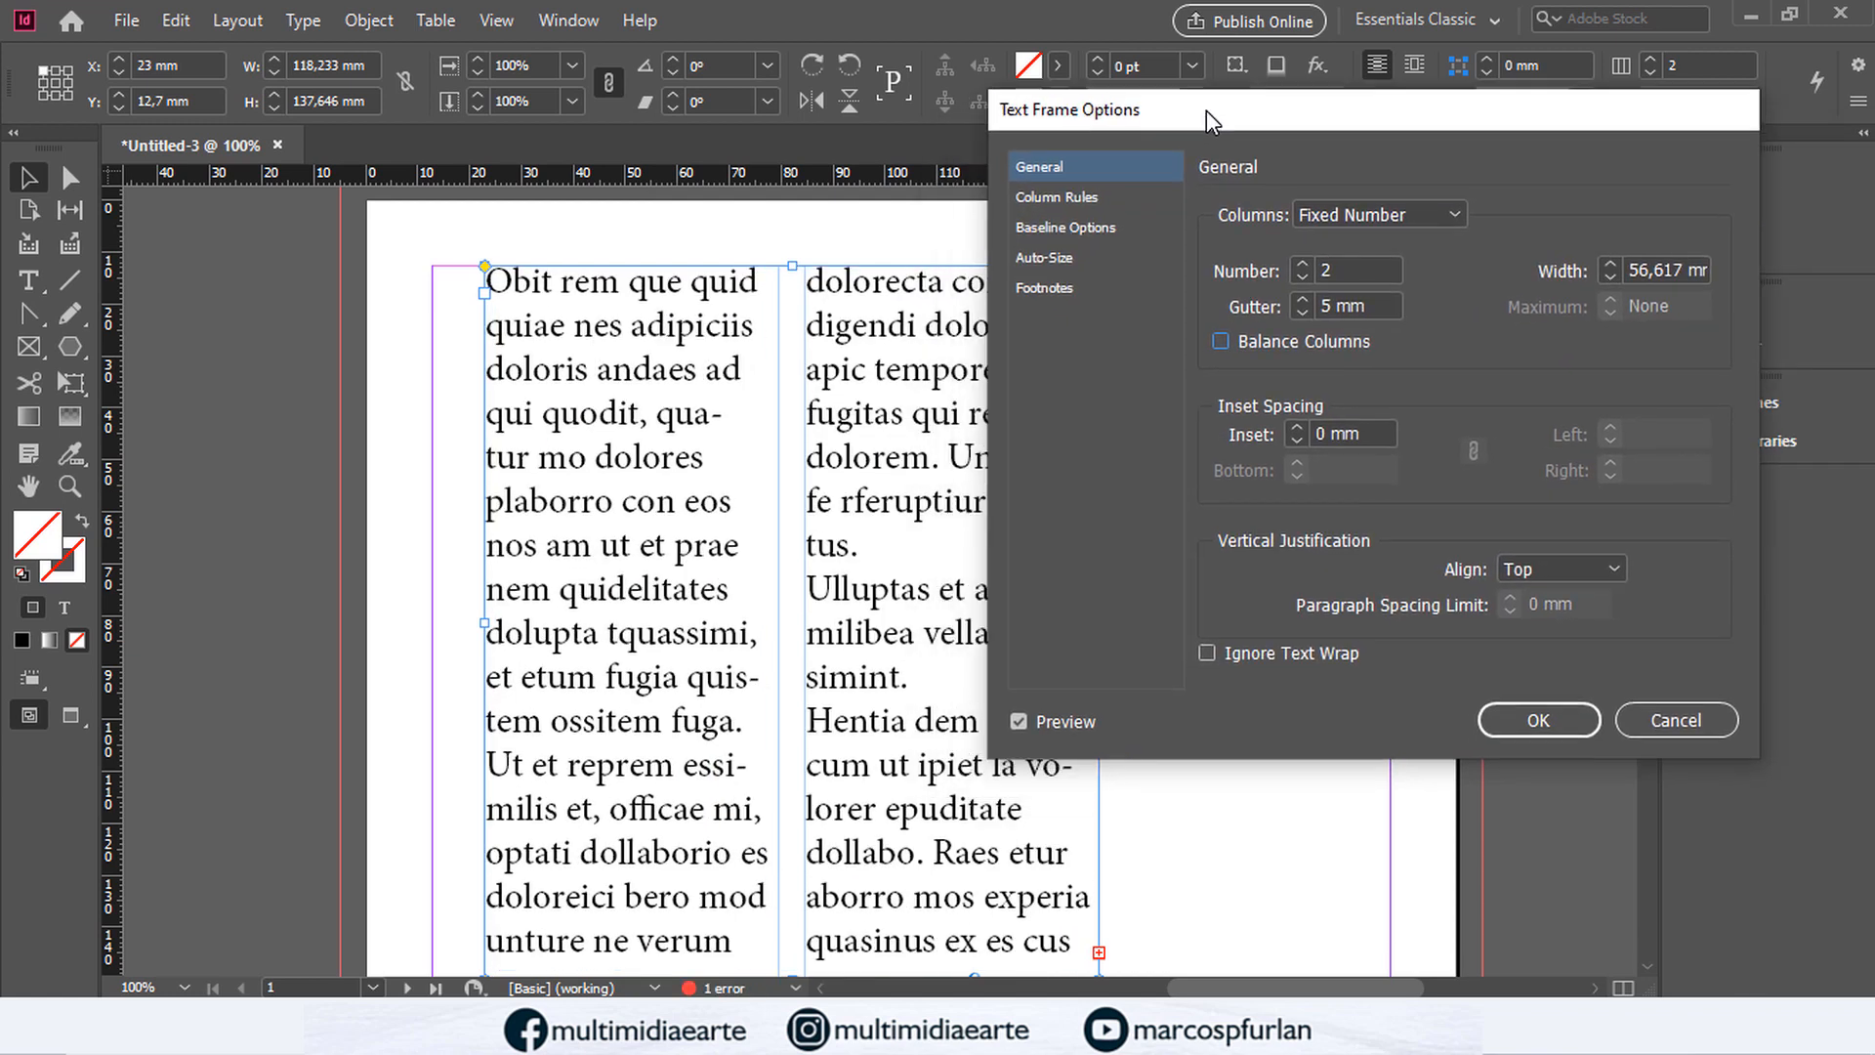
pyautogui.click(1082, 197)
pyautogui.click(1389, 211)
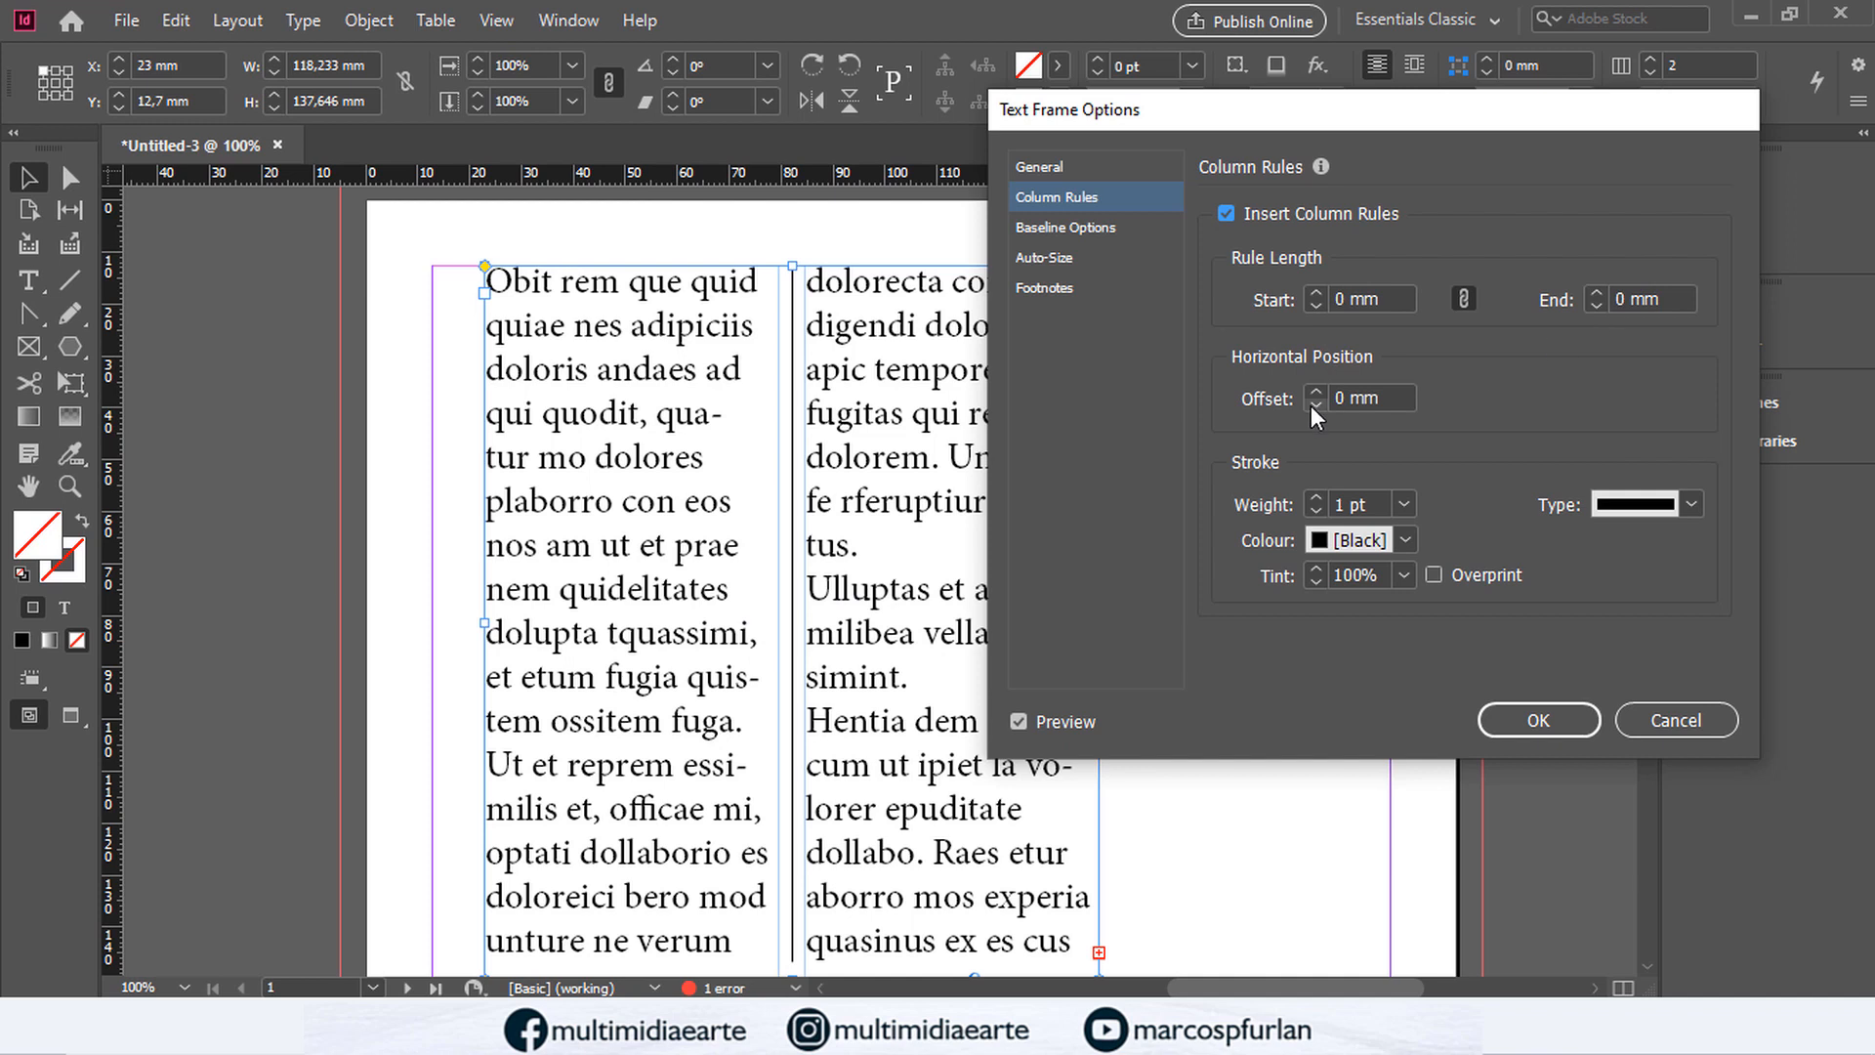
pyautogui.click(1701, 500)
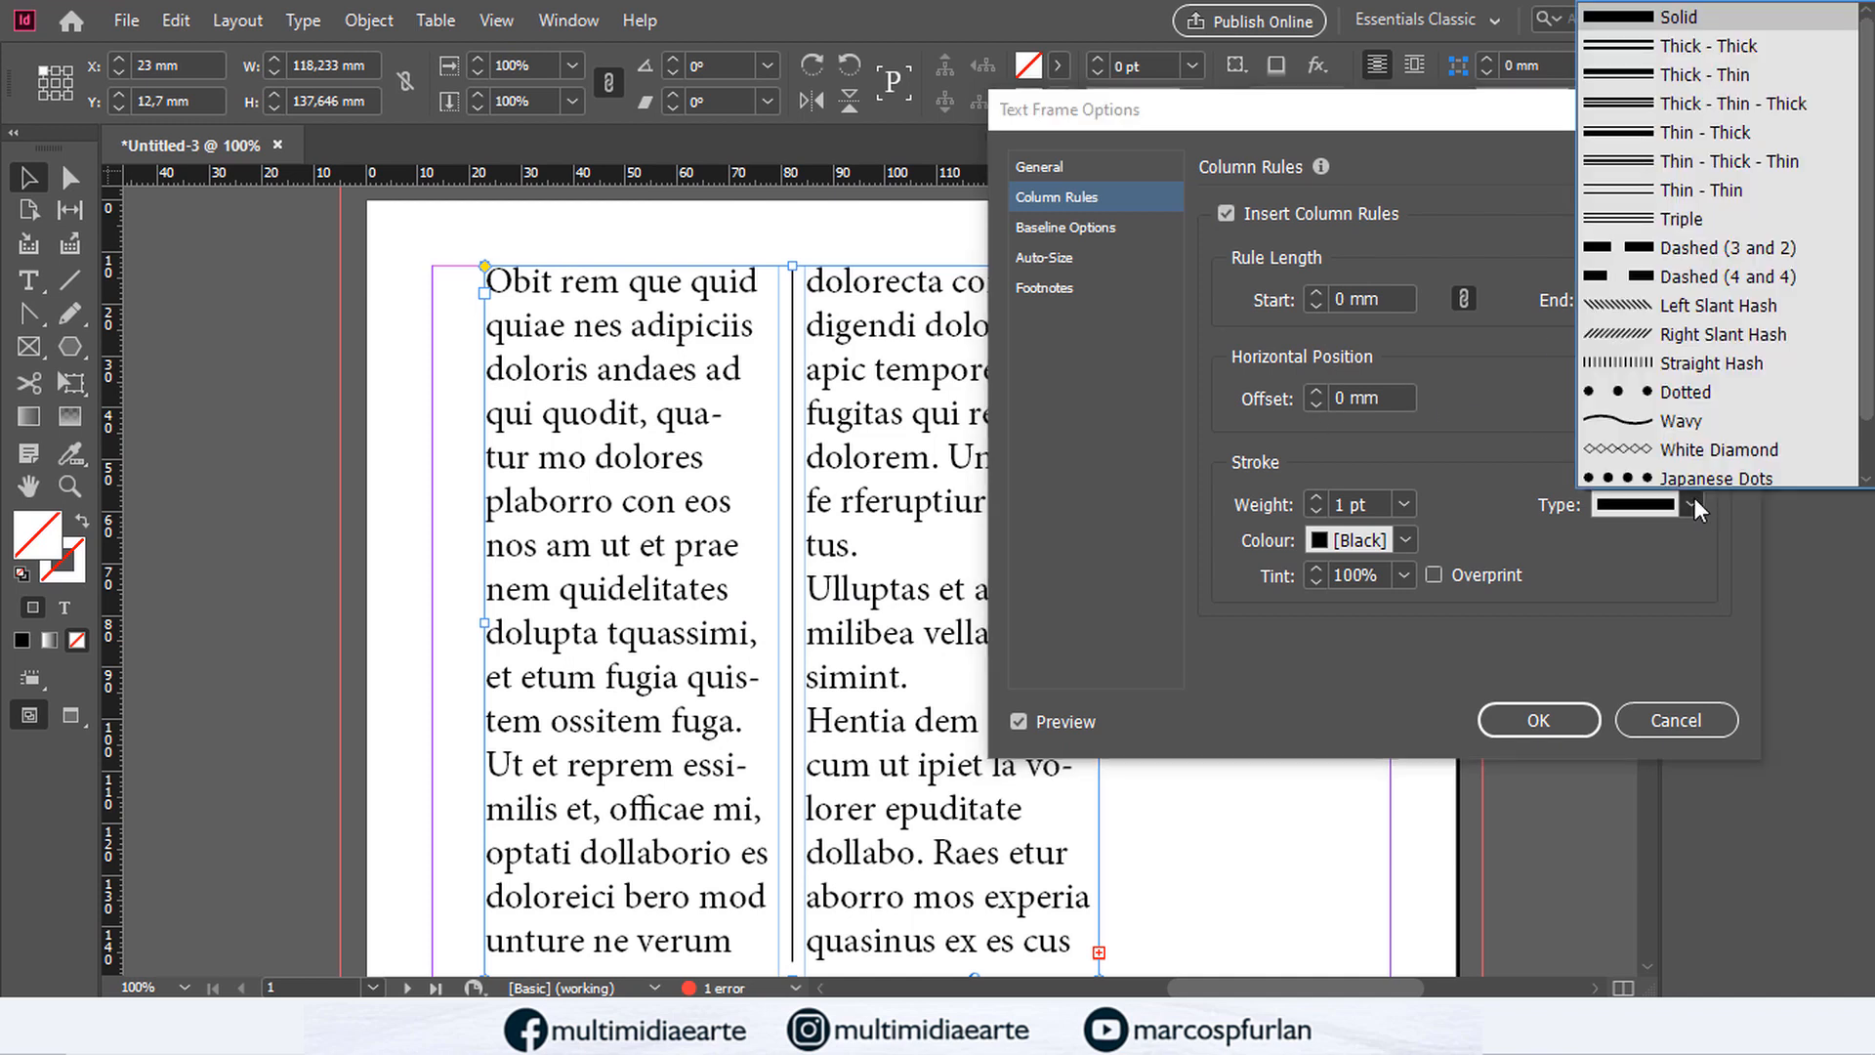
pyautogui.click(1690, 449)
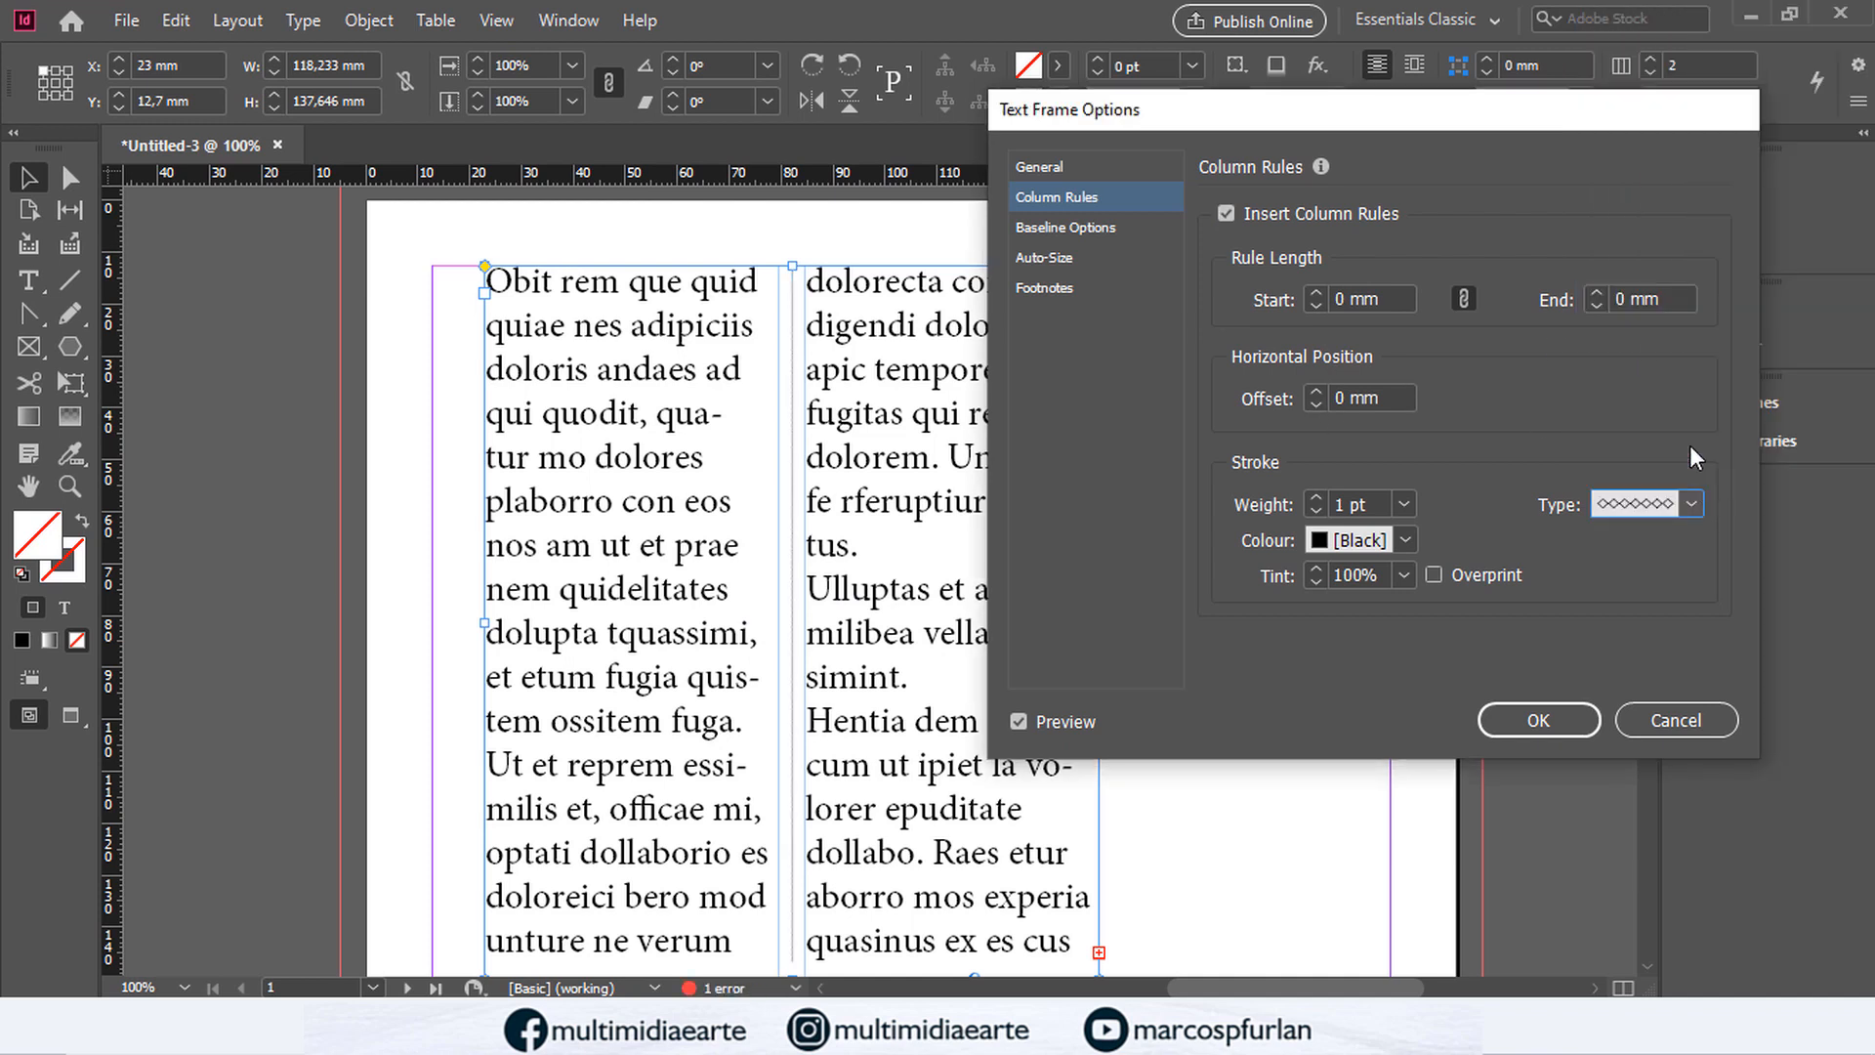
pyautogui.click(1317, 497)
pyautogui.click(1317, 496)
pyautogui.click(1317, 497)
pyautogui.click(1316, 496)
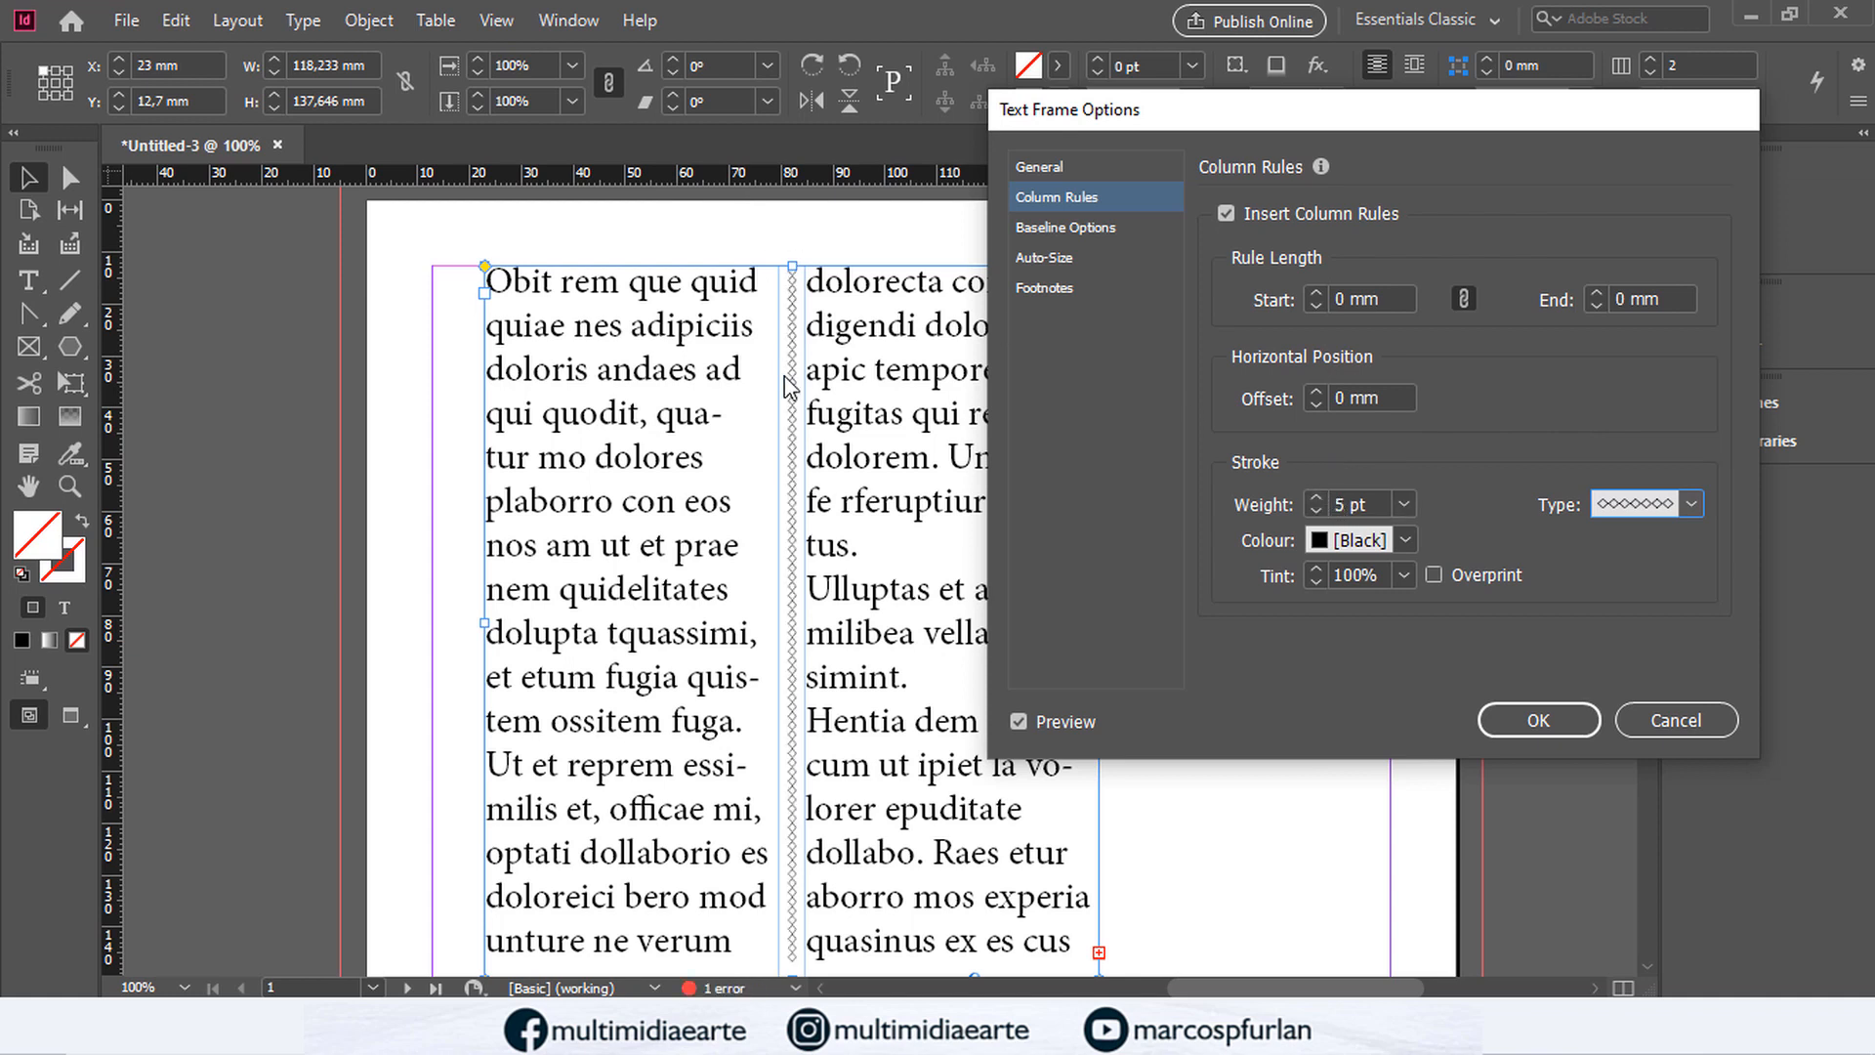
pyautogui.click(1666, 508)
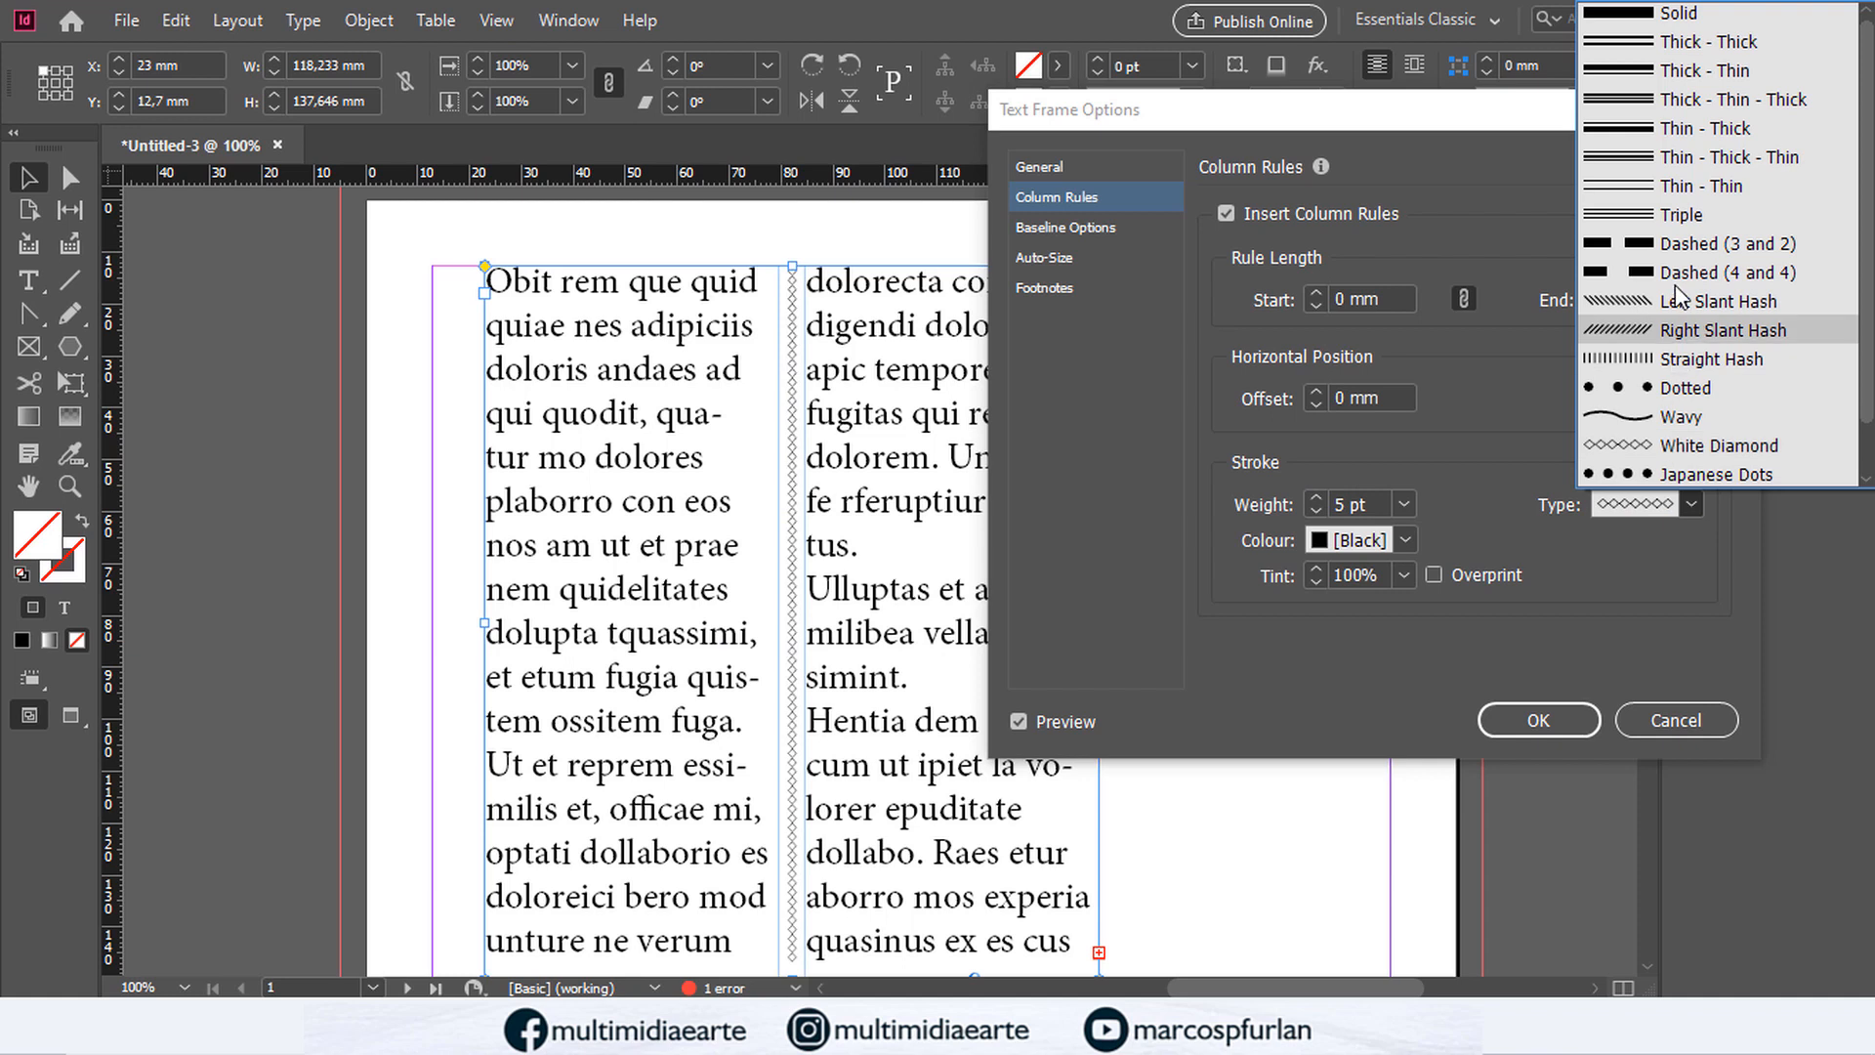
# Step: Look through the text frame's baseline, auto-size and footnote options and revisit its general and column rule settings
pyautogui.click(1049, 227)
pyautogui.click(1061, 258)
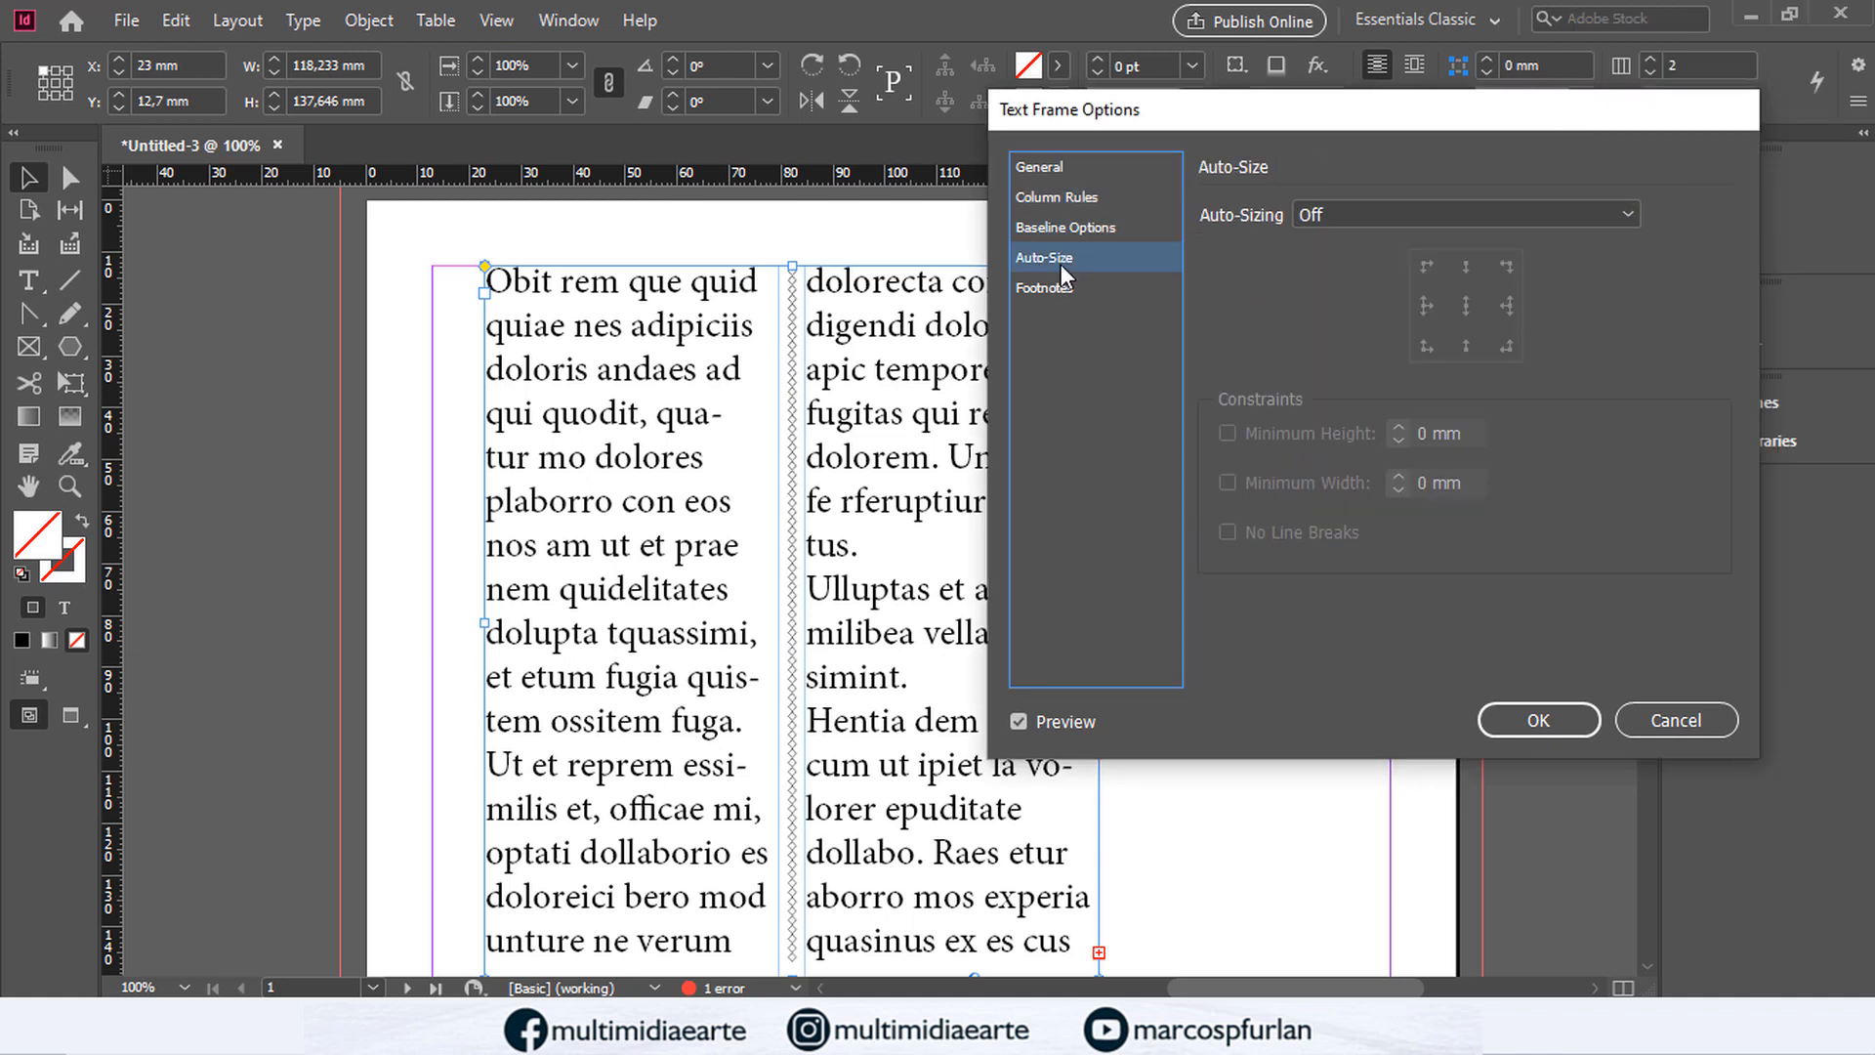
pyautogui.click(1065, 291)
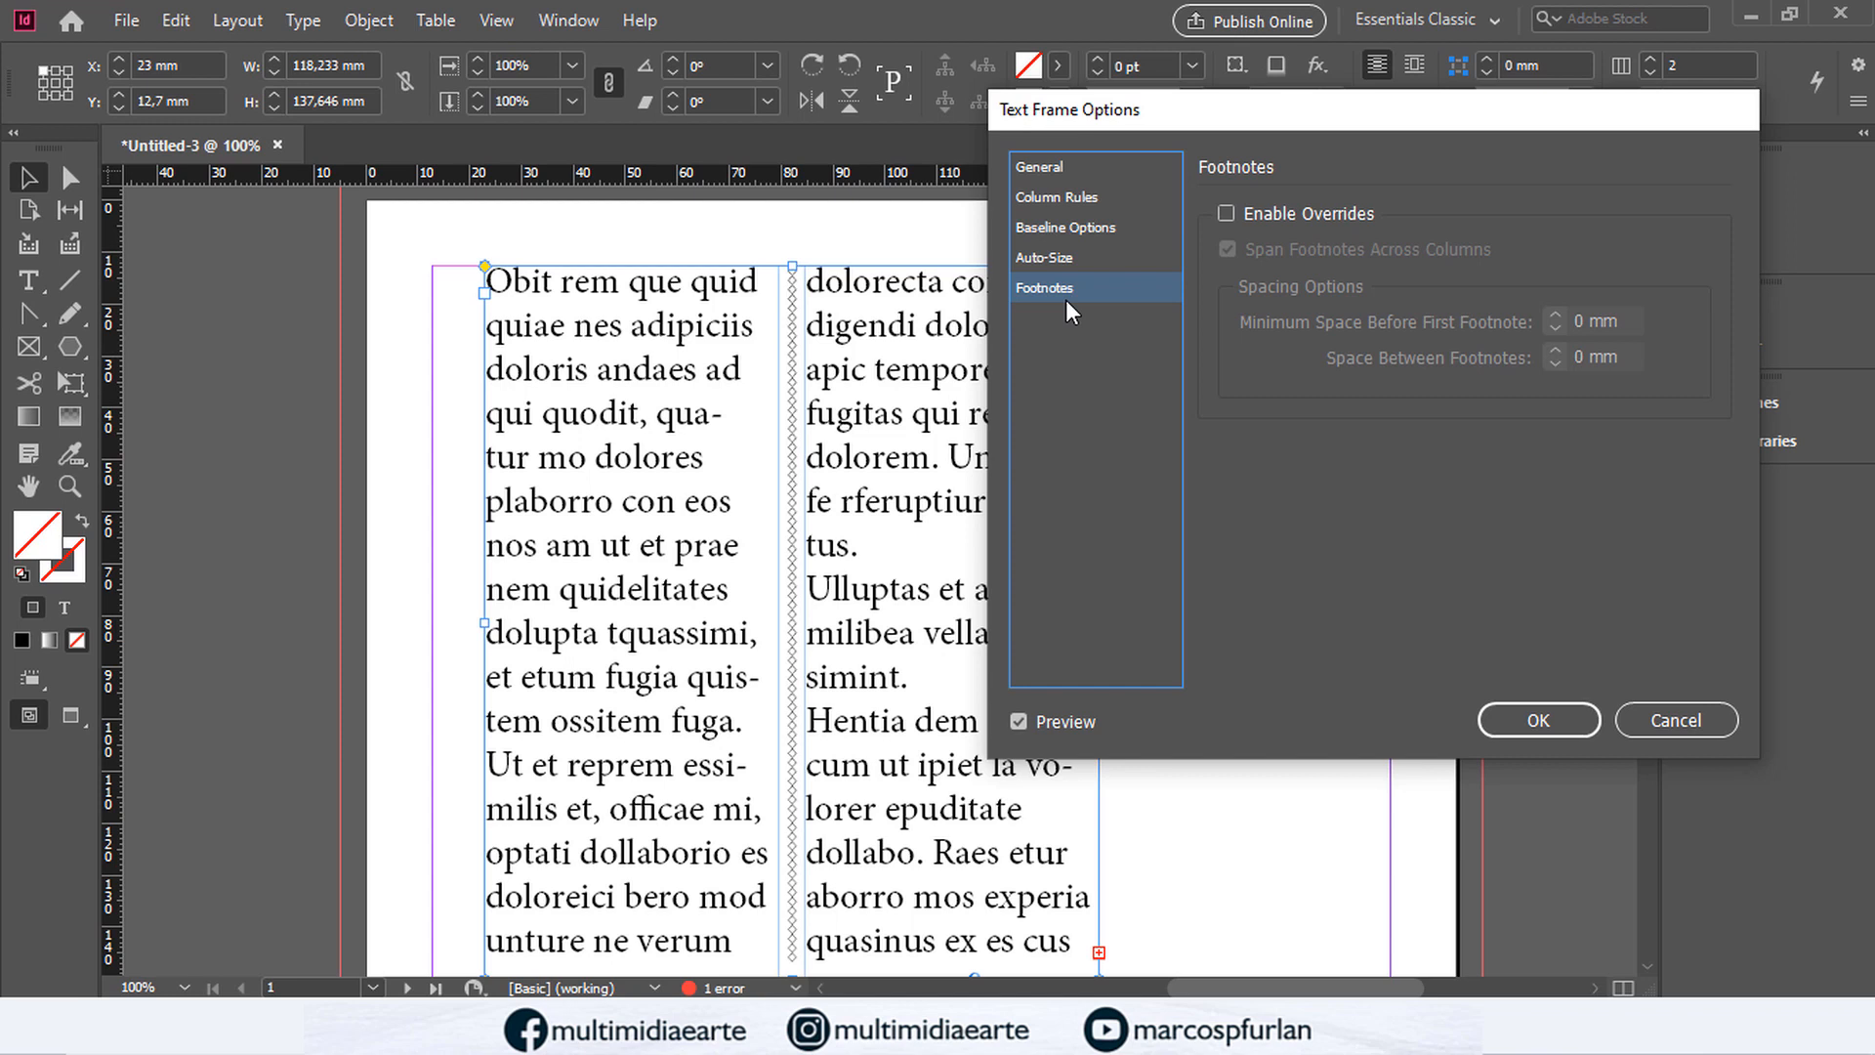
pyautogui.click(1074, 166)
pyautogui.click(1079, 197)
pyautogui.click(1069, 168)
# Step: Discard the text frame option changes and delete the placeholder text frame from the page
pyautogui.click(1686, 726)
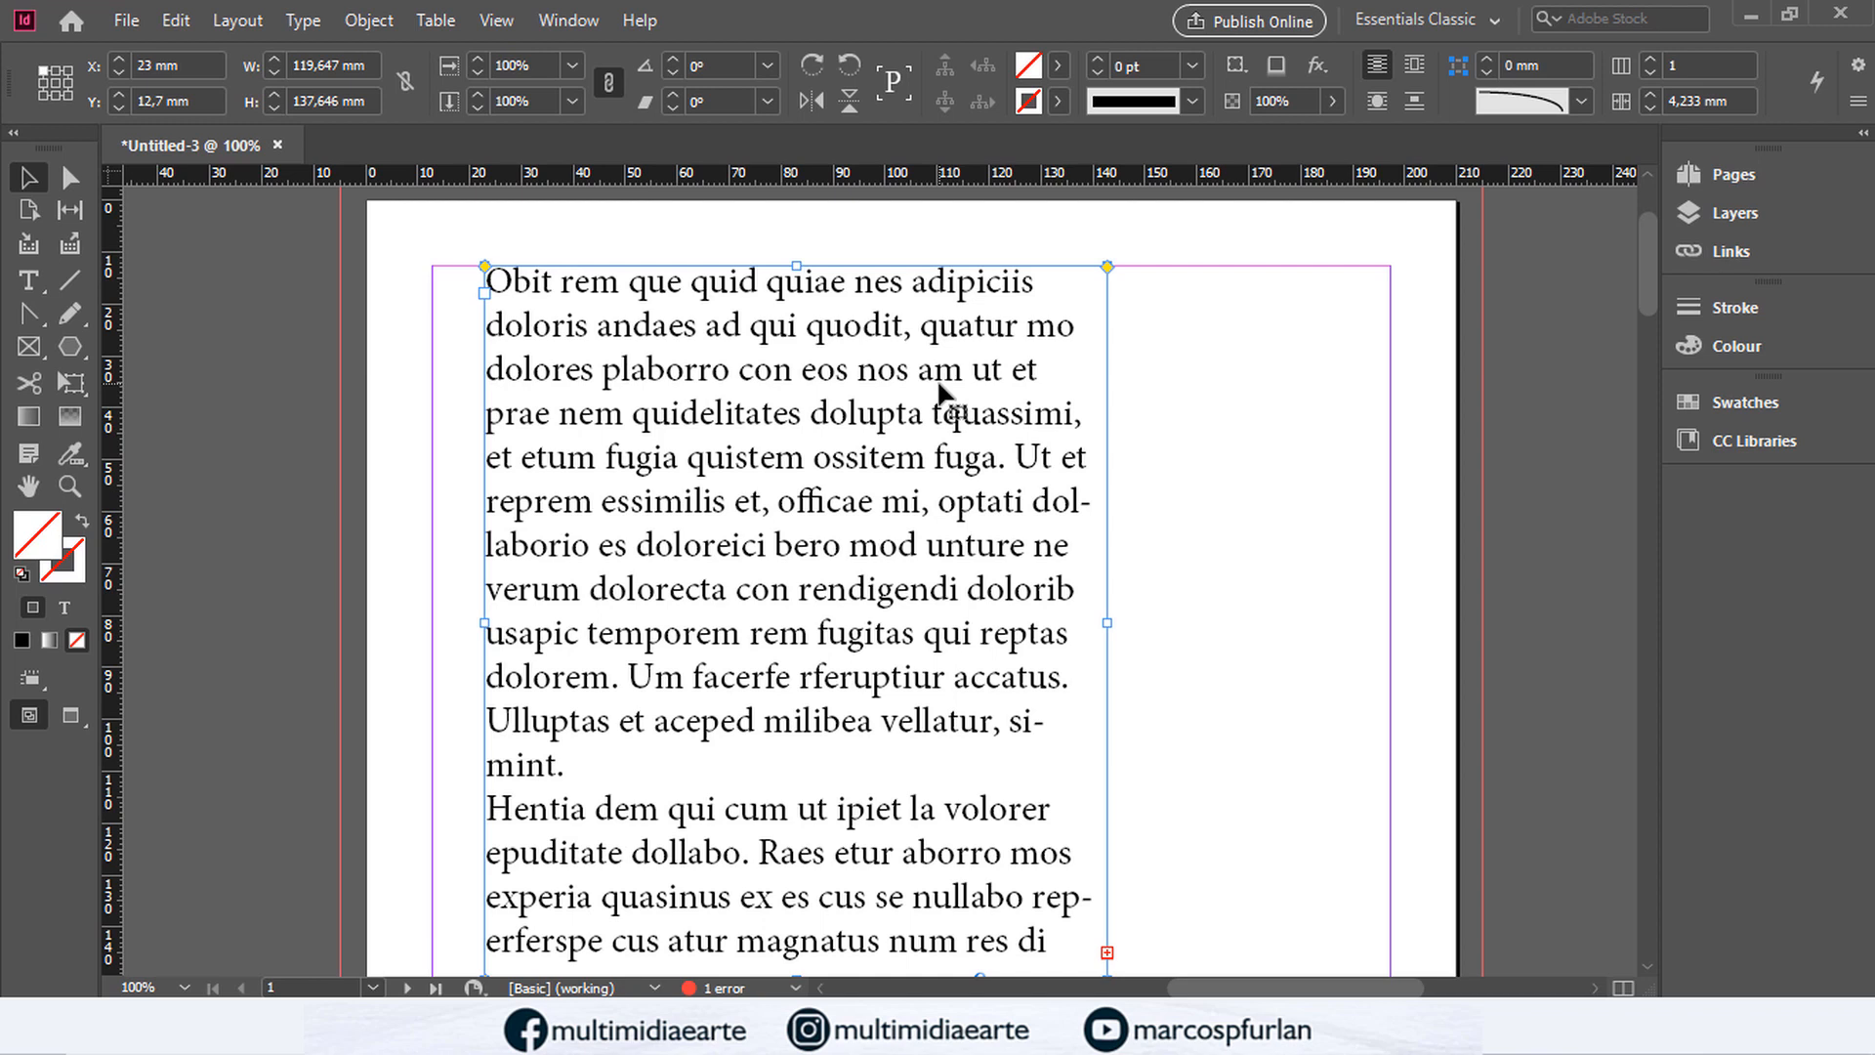
pyautogui.press('Delete')
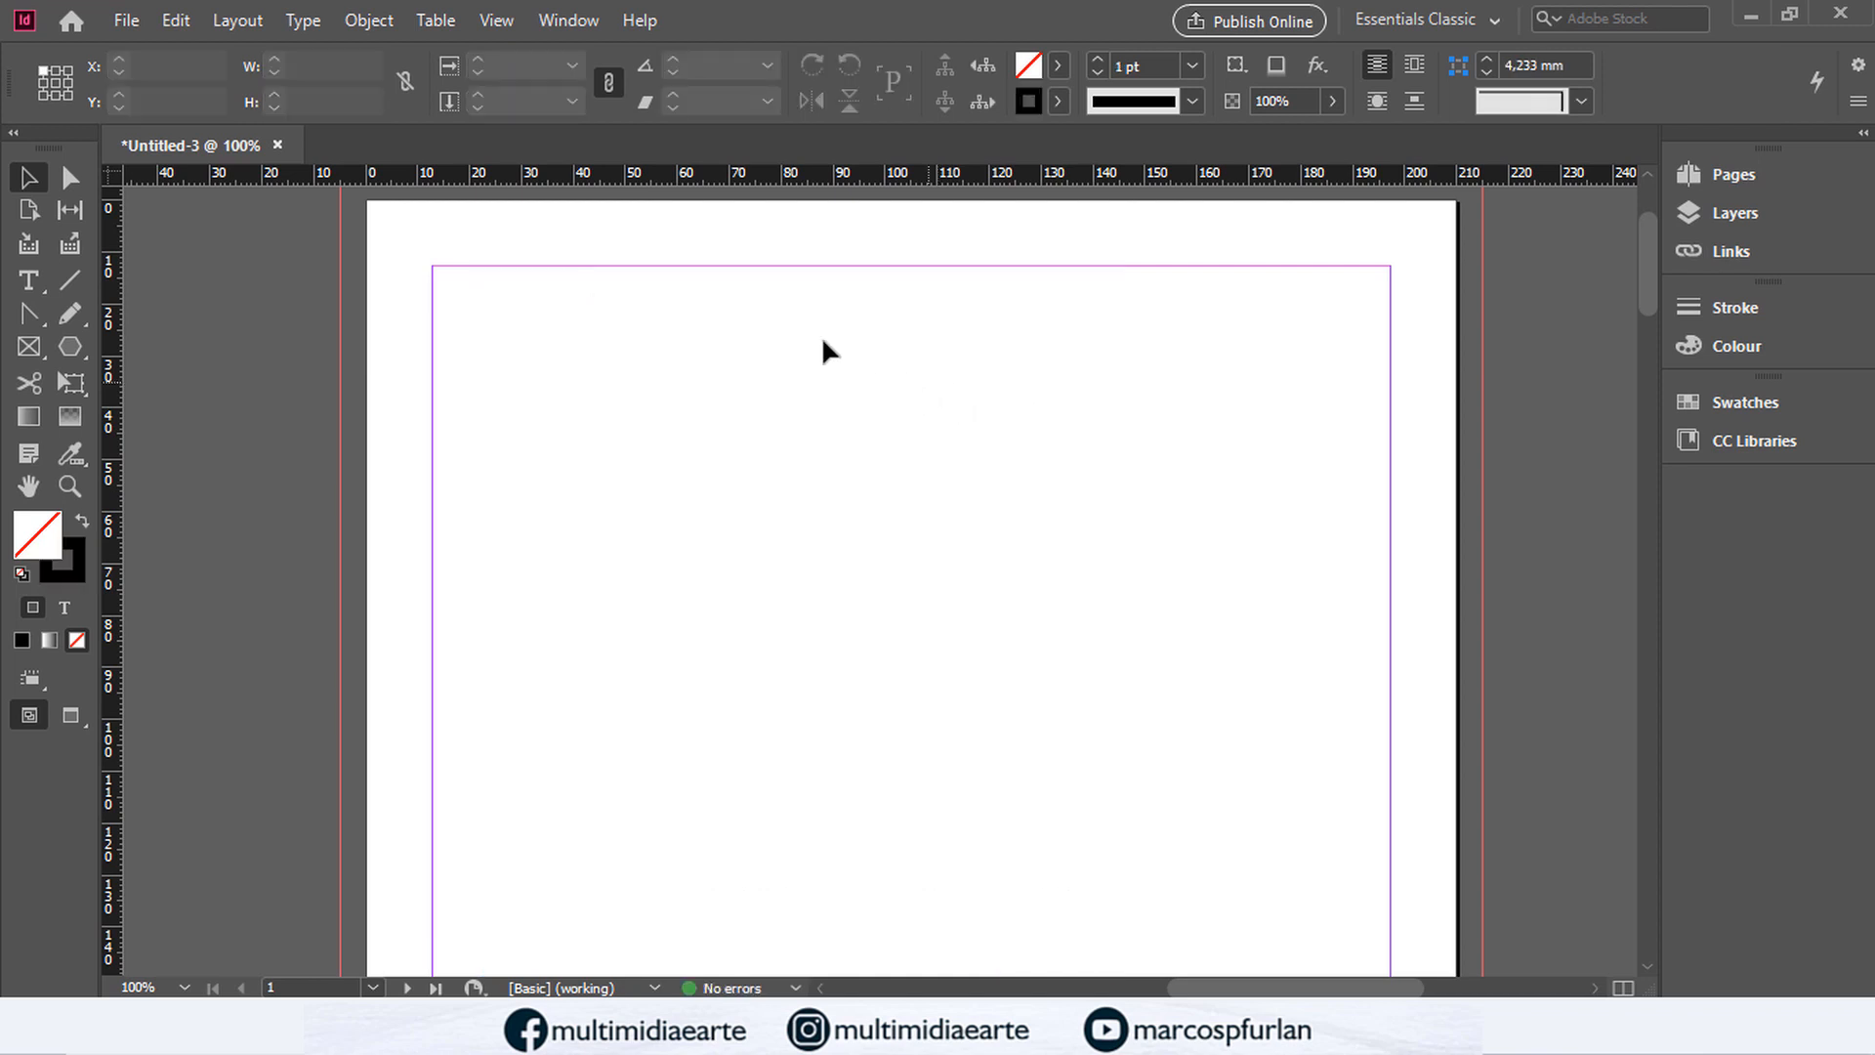
# Step: Draw a five-pointed star about 59 mm wide and 57 mm high in the page's upper-left area with the Polygon tool
pyautogui.hotkey('ctrl', '-')
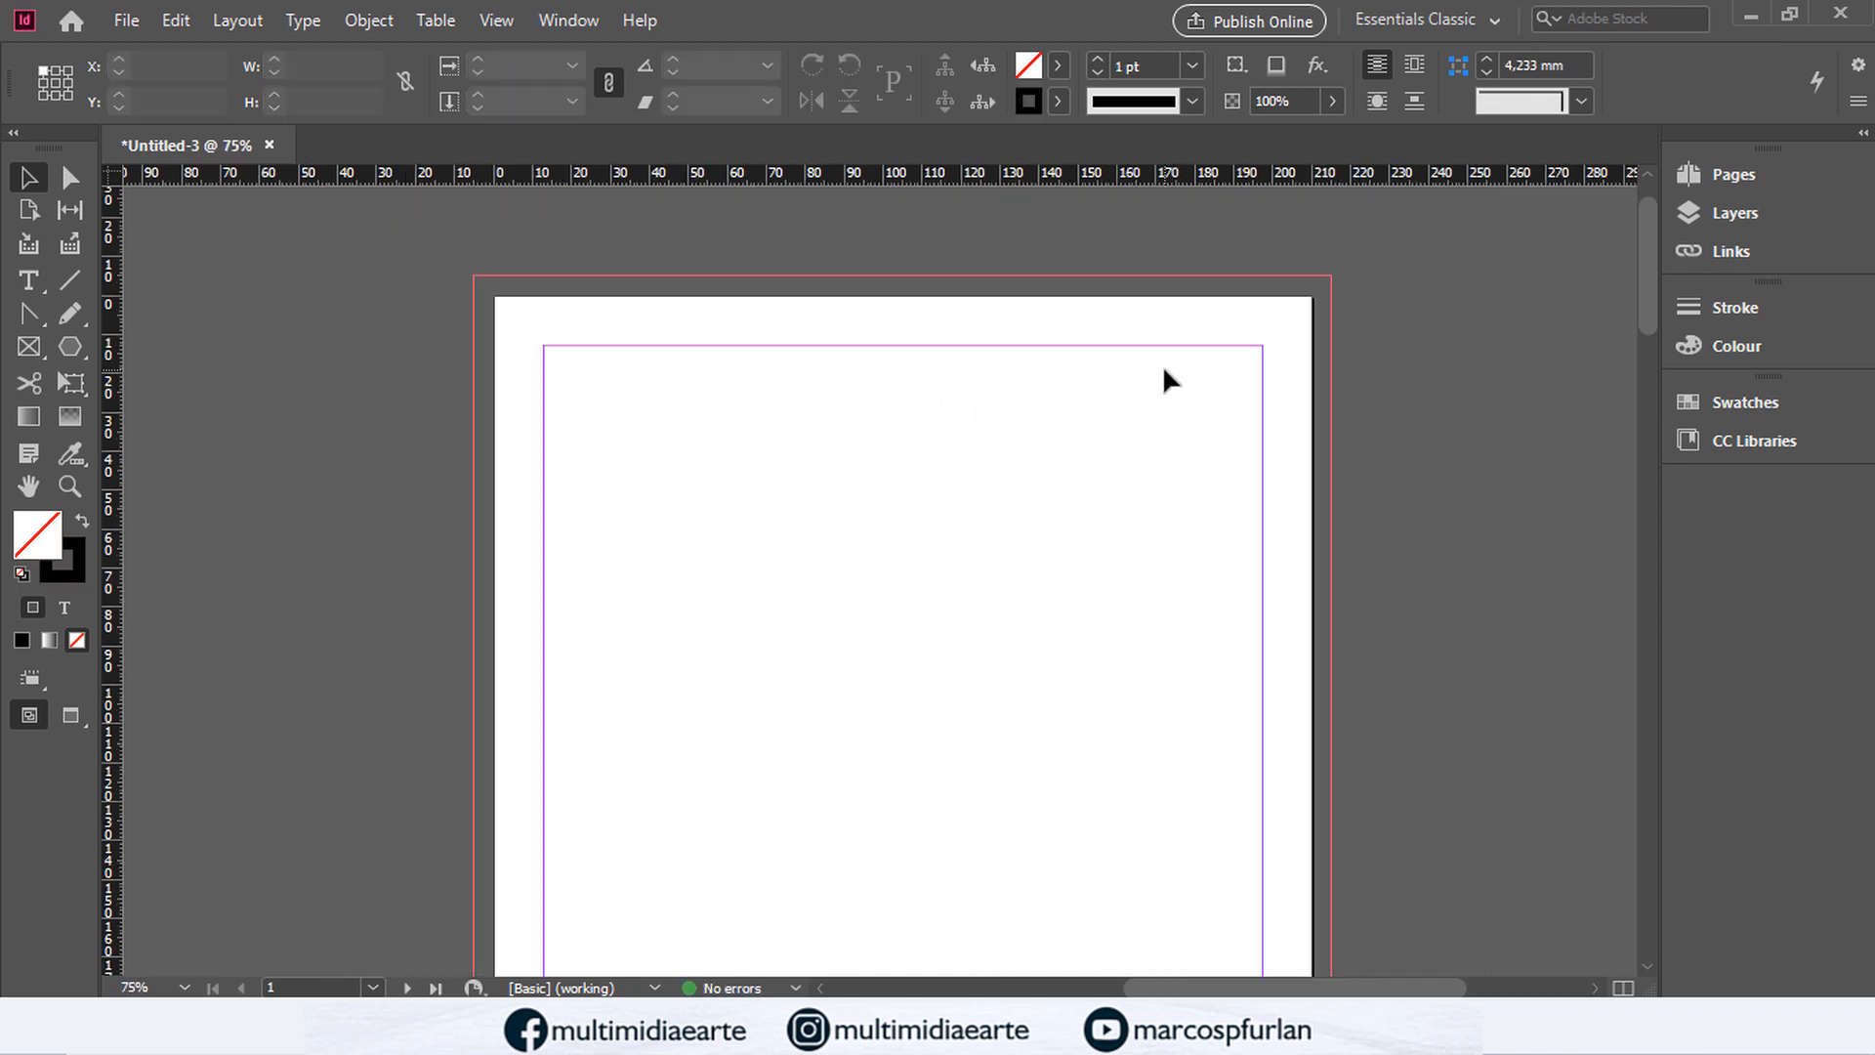
pyautogui.scroll(-3, 1000, 420)
pyautogui.scroll(3, 1000, 420)
pyautogui.scroll(-1, 1001, 437)
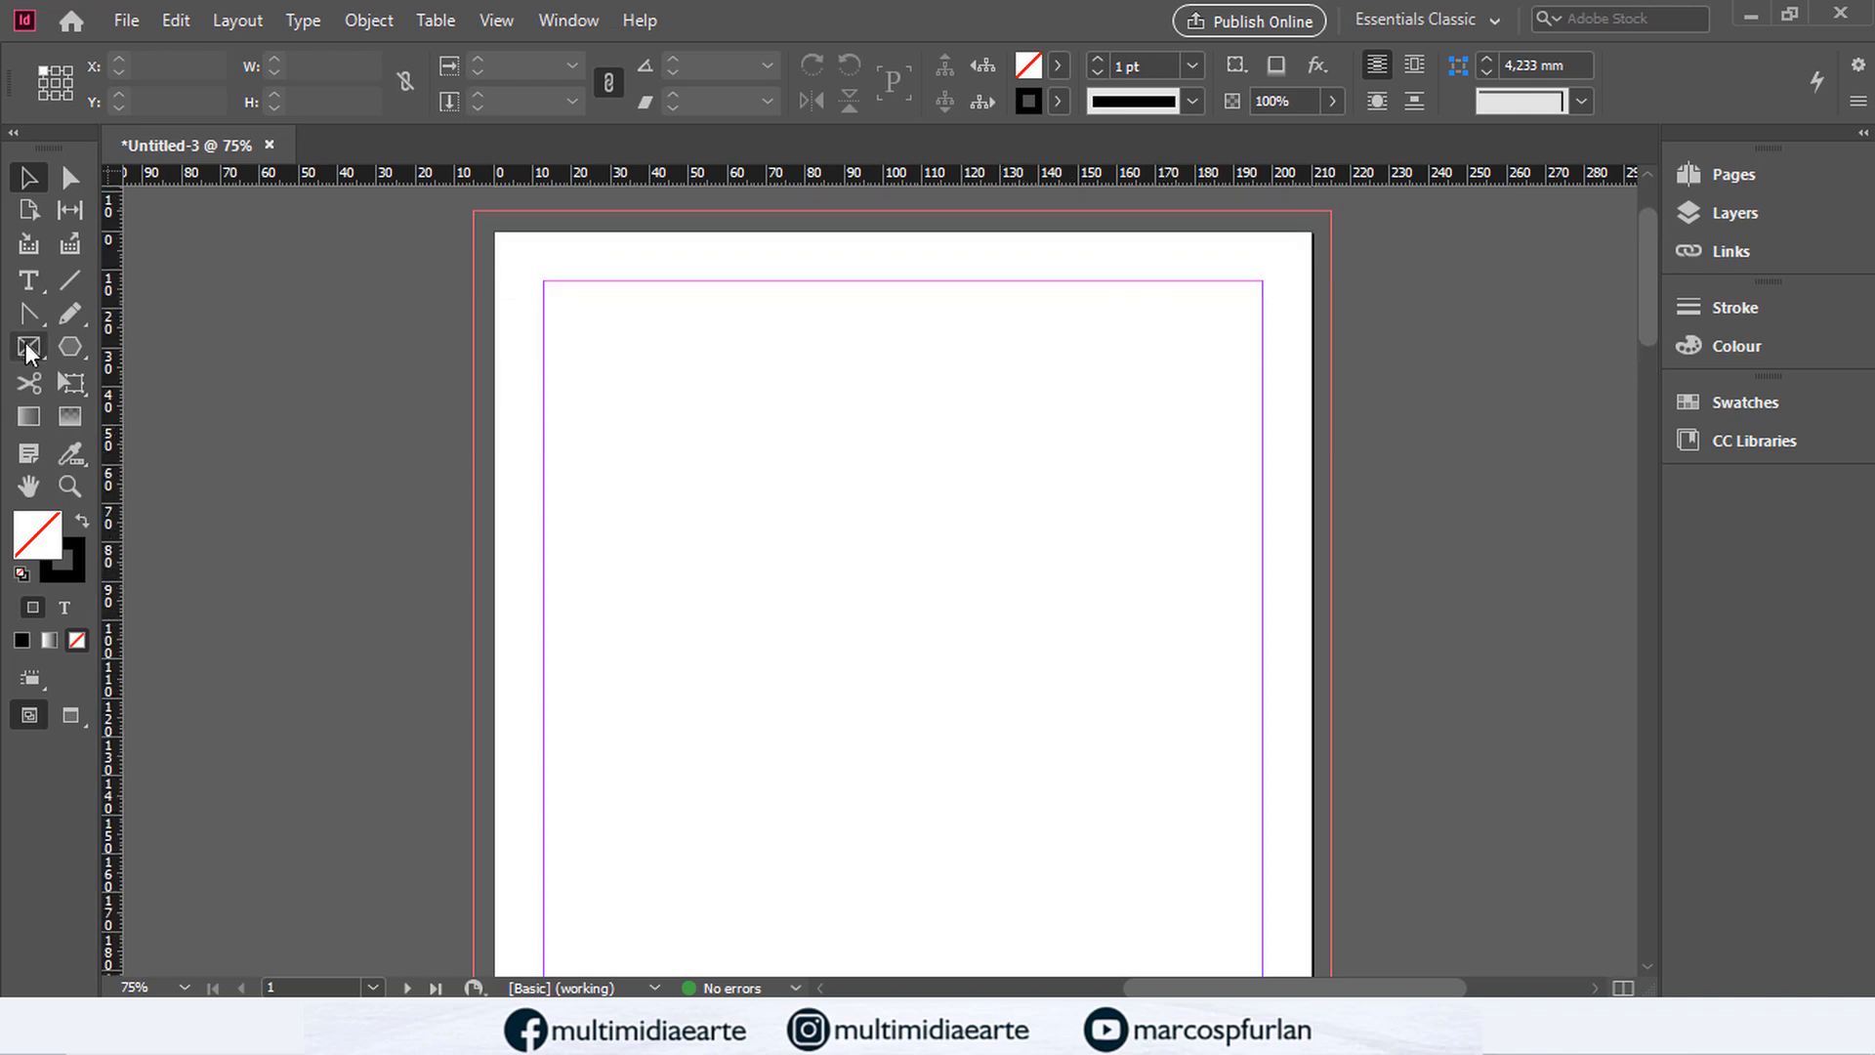
pyautogui.click(76, 348)
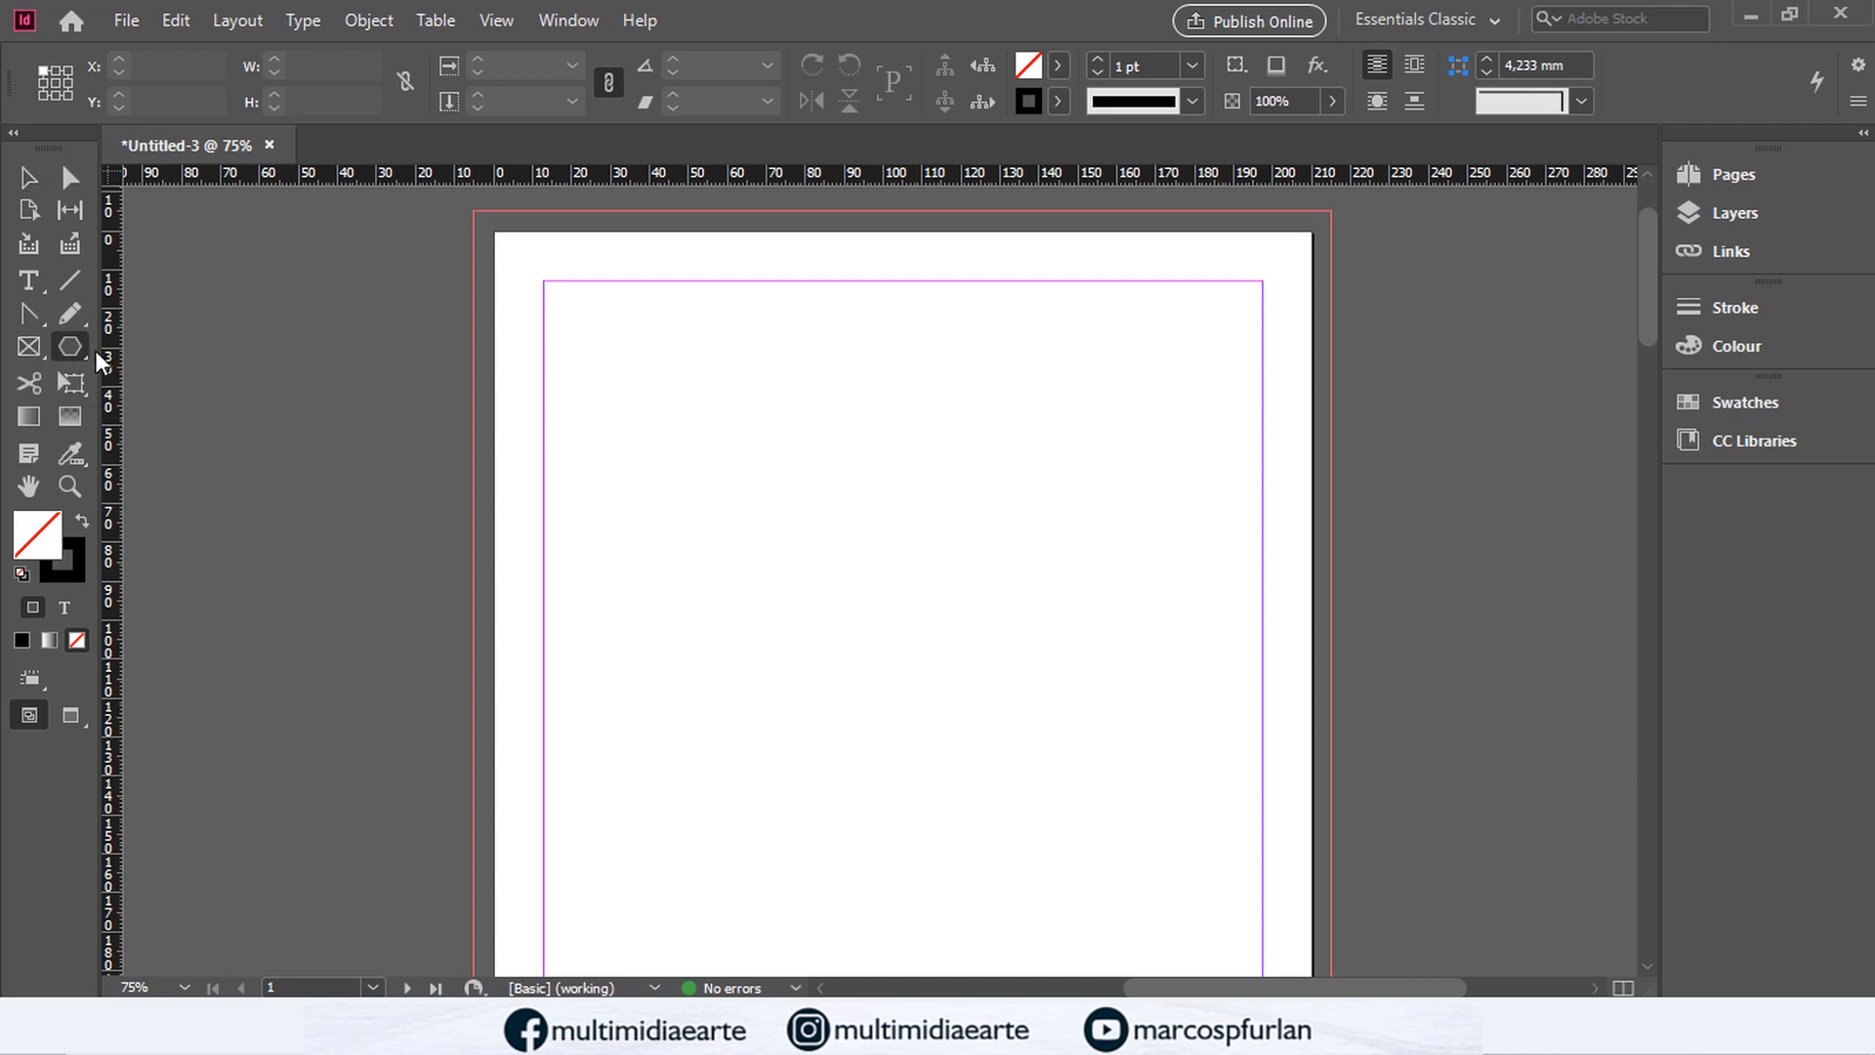
pyautogui.moveTo(611, 363); pyautogui.dragTo(880, 555)
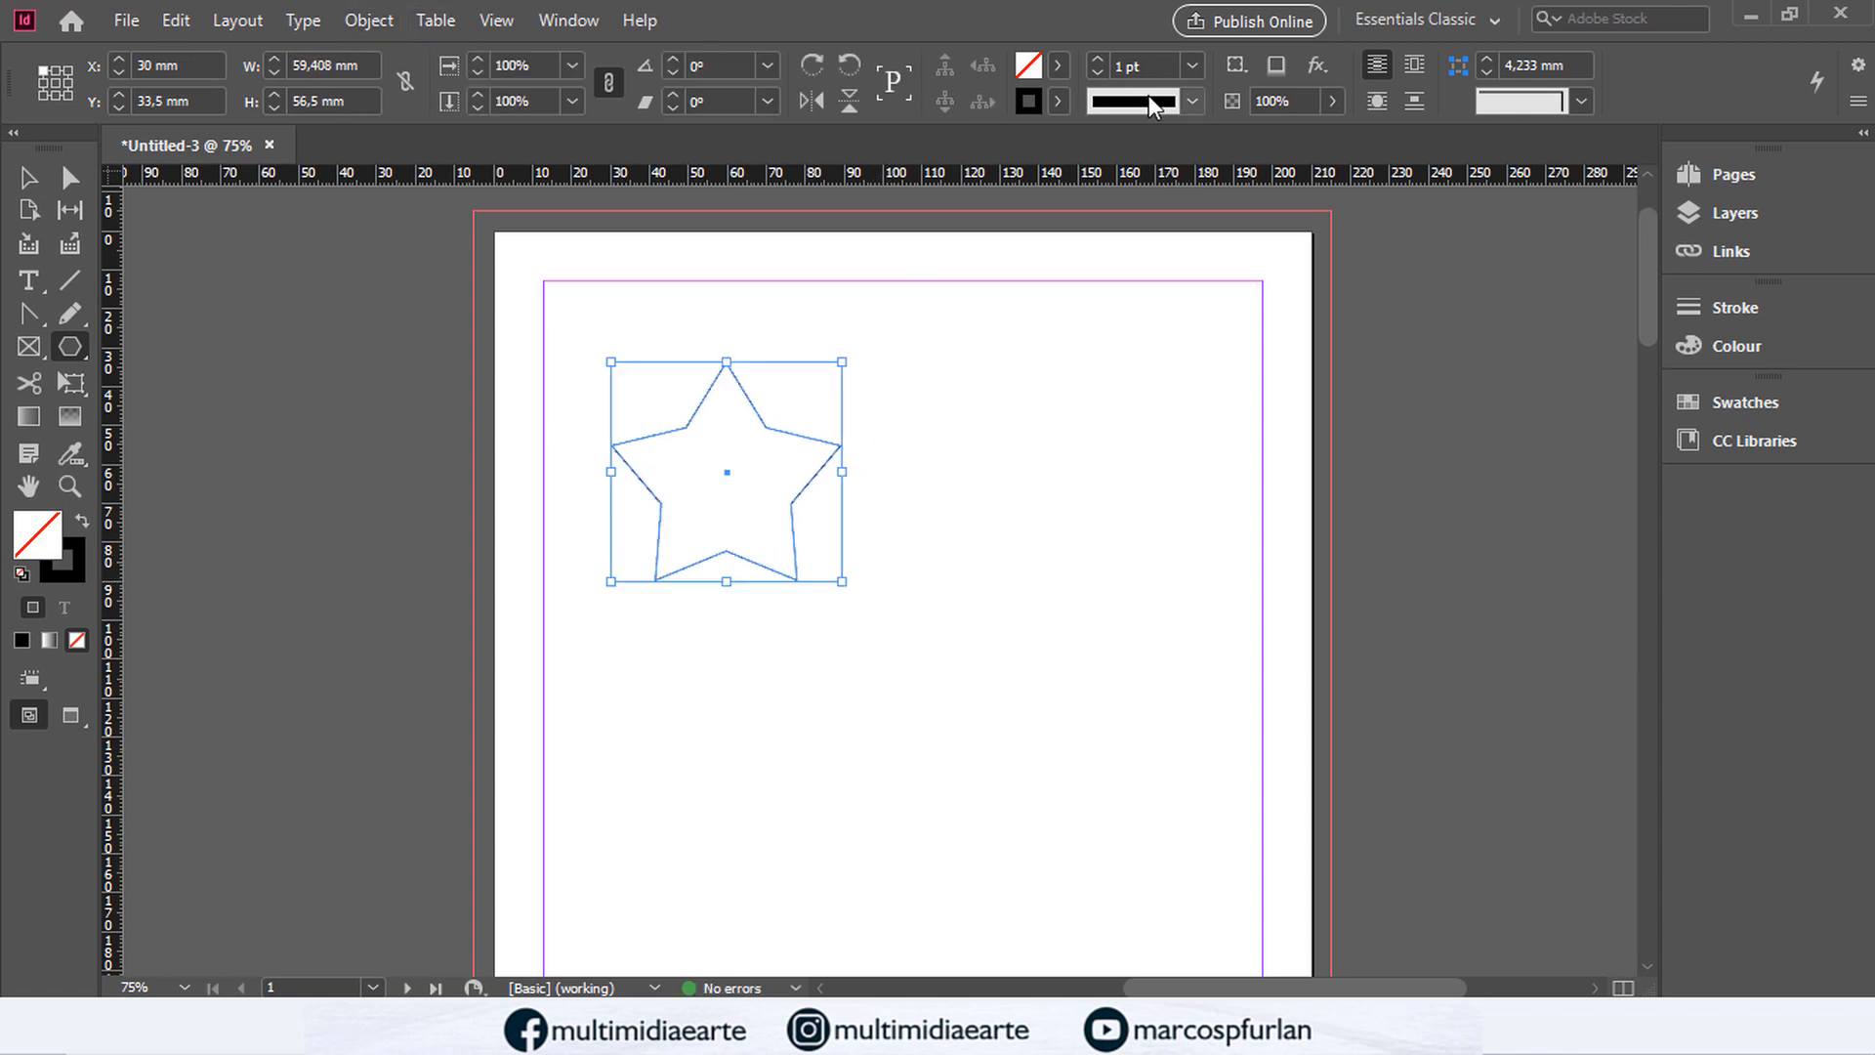
# Step: Set the star's corner size to 35 mm
pyautogui.click(1488, 75)
pyautogui.click(1493, 58)
pyautogui.click(1493, 59)
# Step: Try the Fancy corner shape on the star in the Corner Options with preview, and cancel the dialog
pyautogui.click(1469, 67)
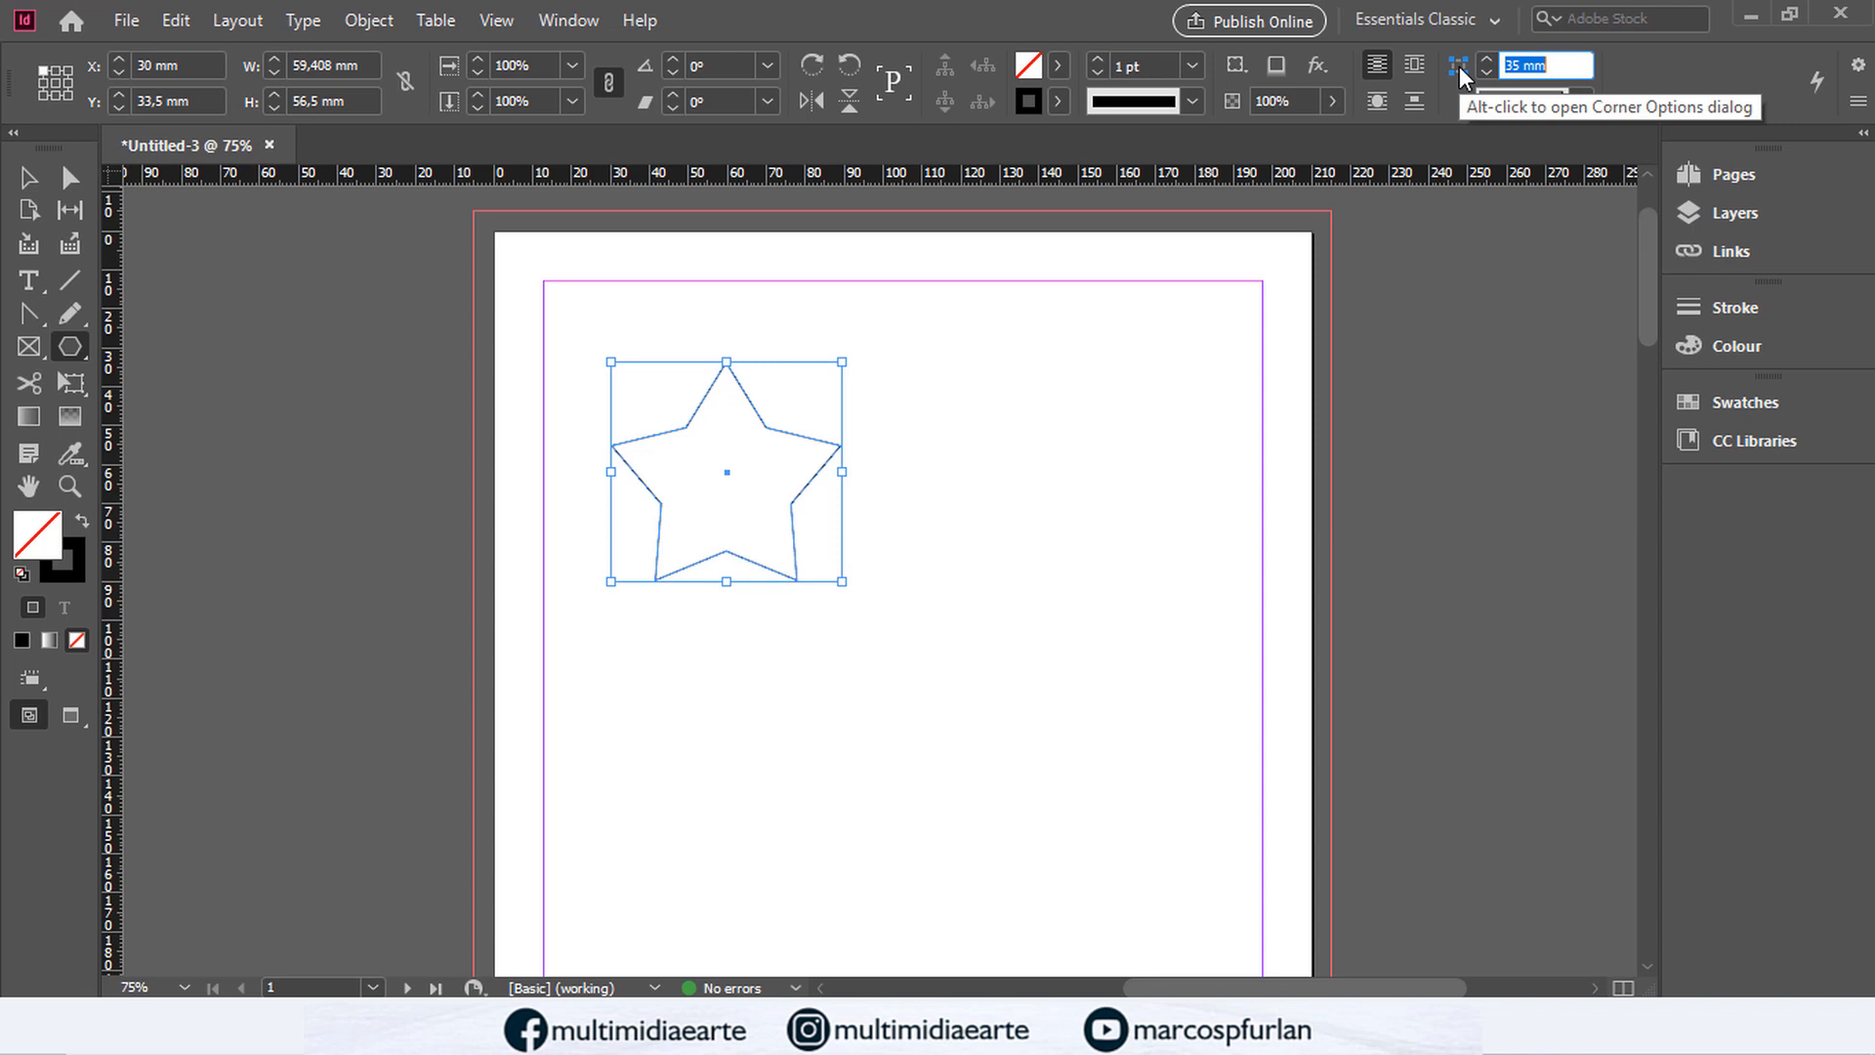
pyautogui.keyDown('alt'); pyautogui.click(1459, 66); pyautogui.keyUp('alt')
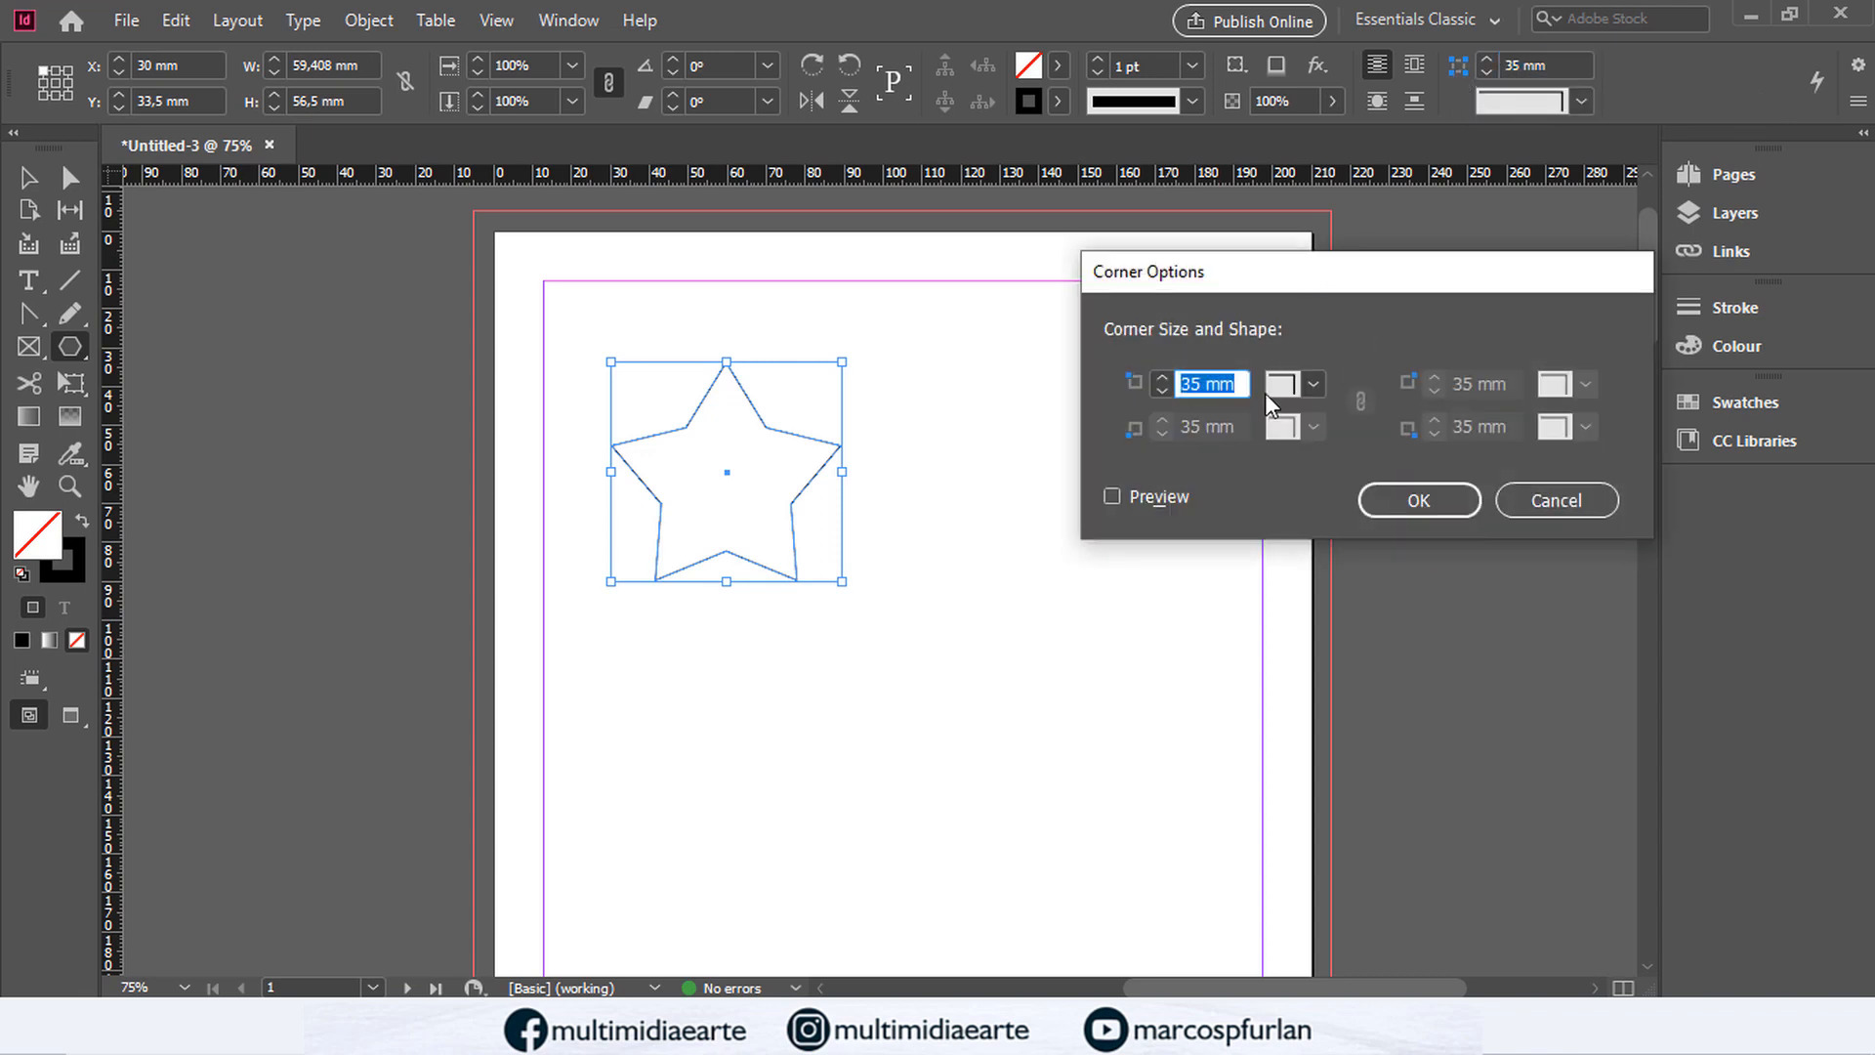
pyautogui.click(1307, 381)
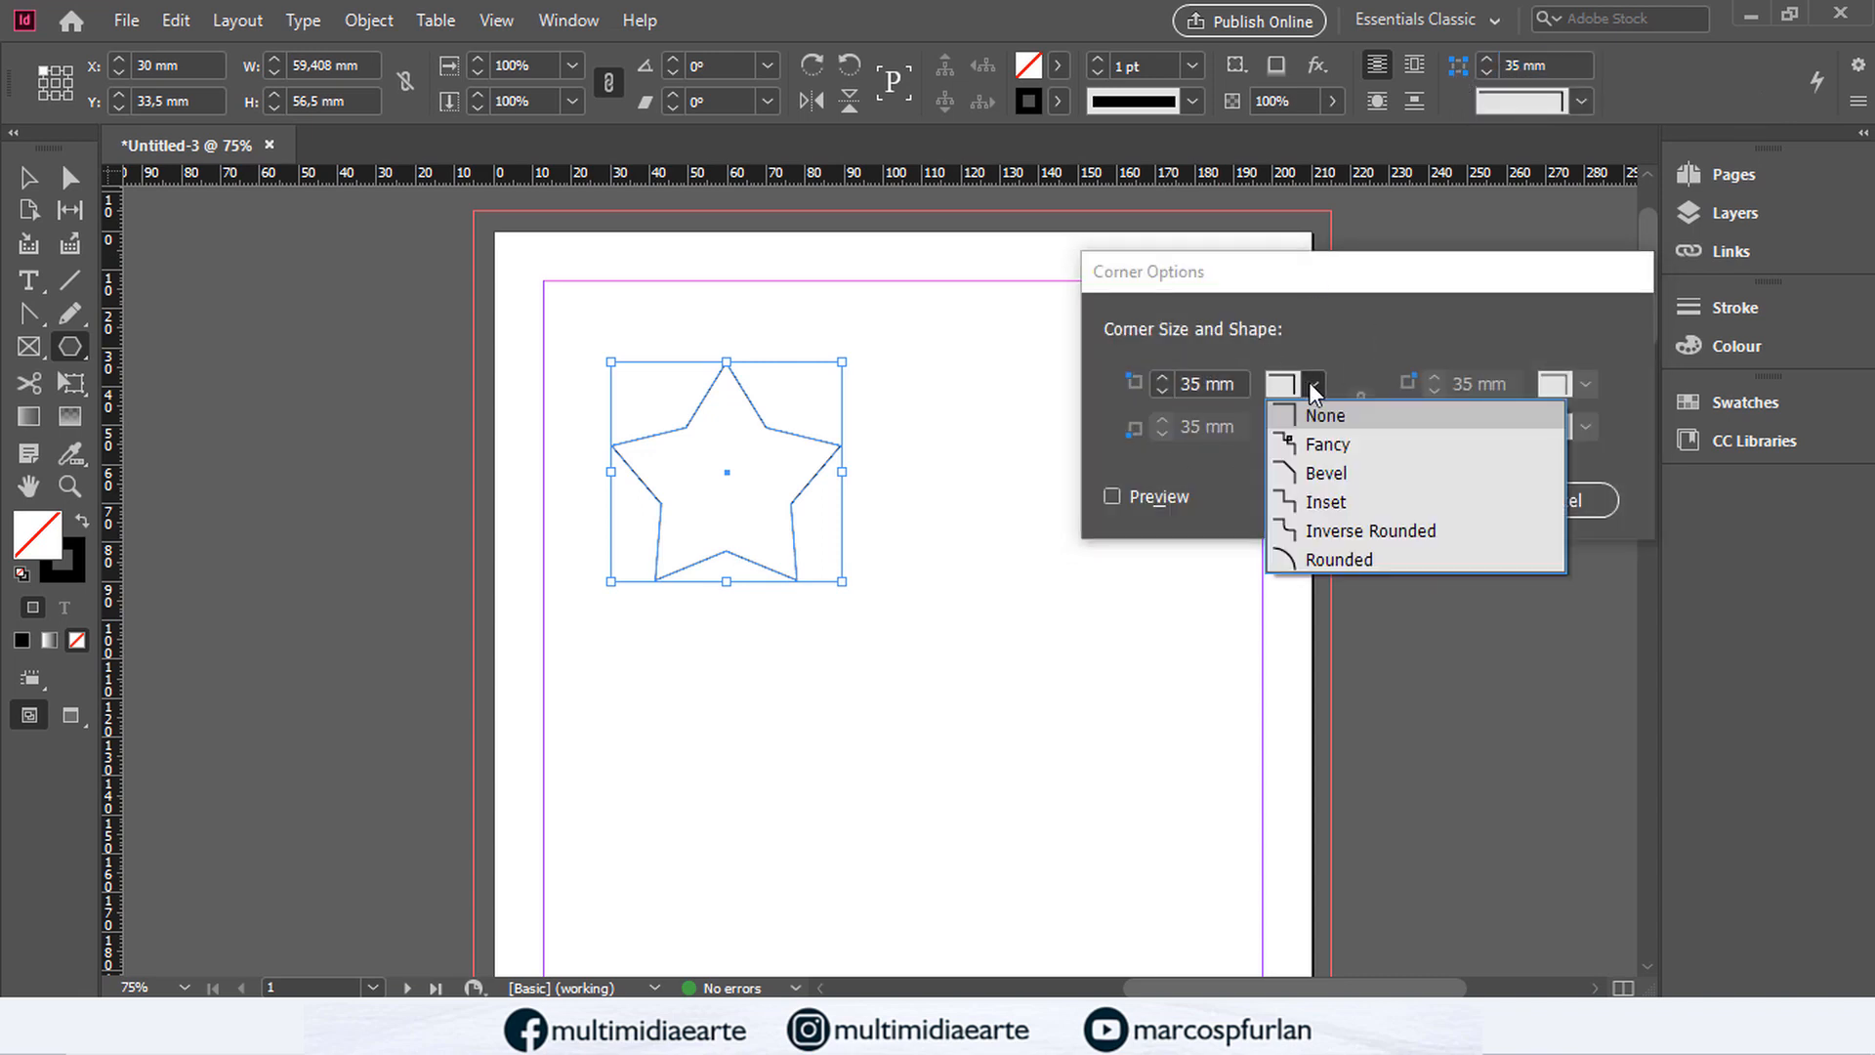
pyautogui.click(1315, 445)
pyautogui.click(1150, 500)
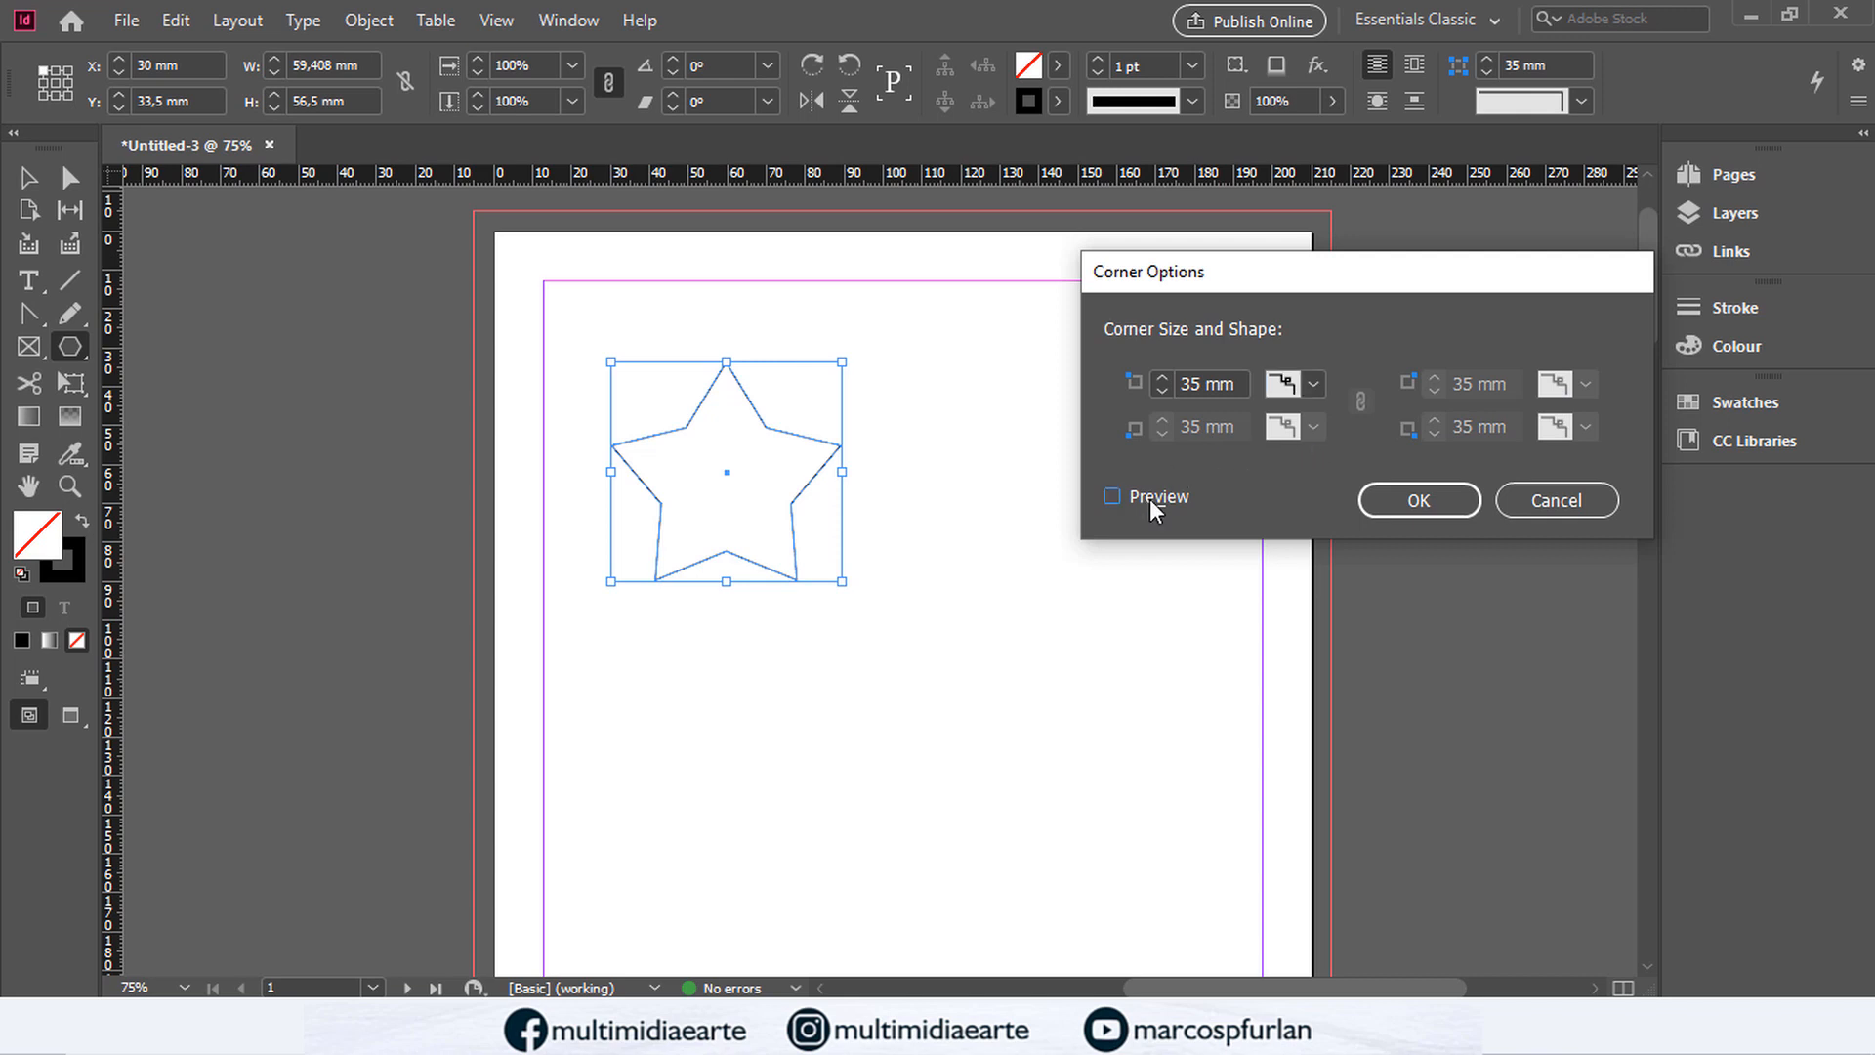
pyautogui.click(1590, 500)
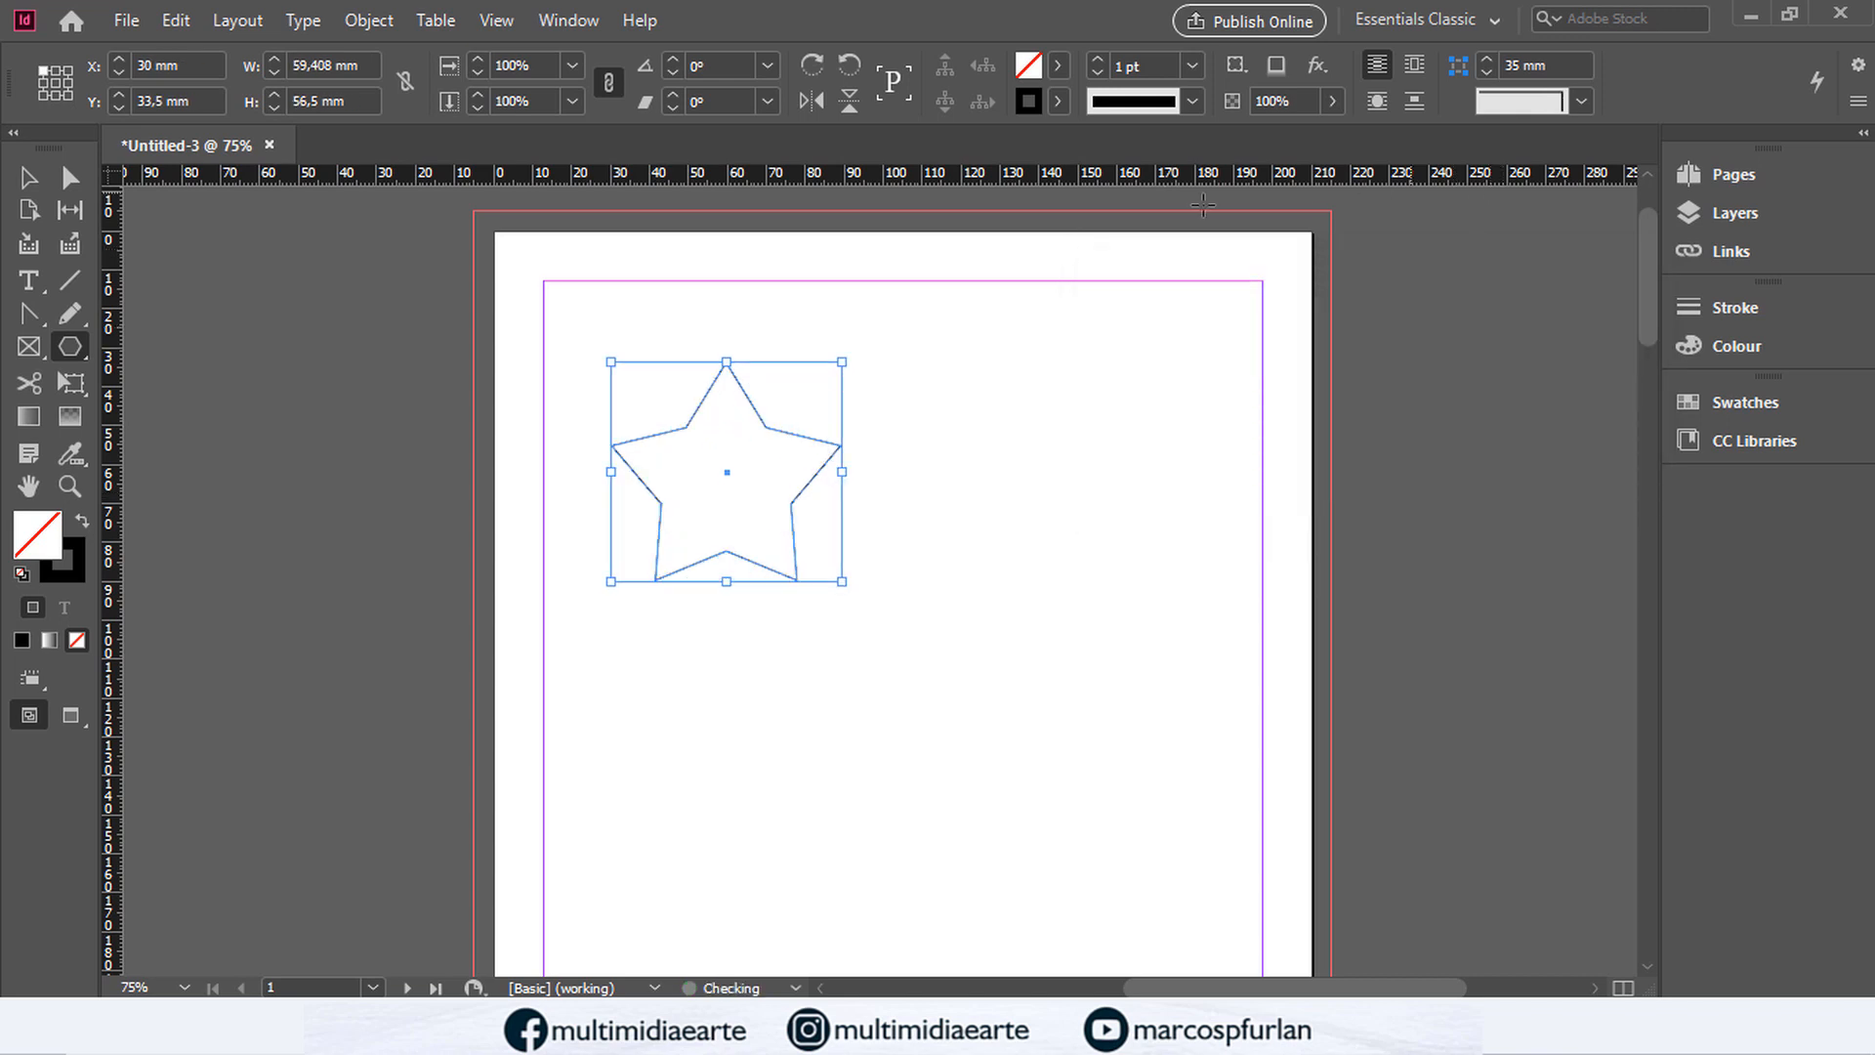
# Step: Delete the star from the page
pyautogui.click(29, 177)
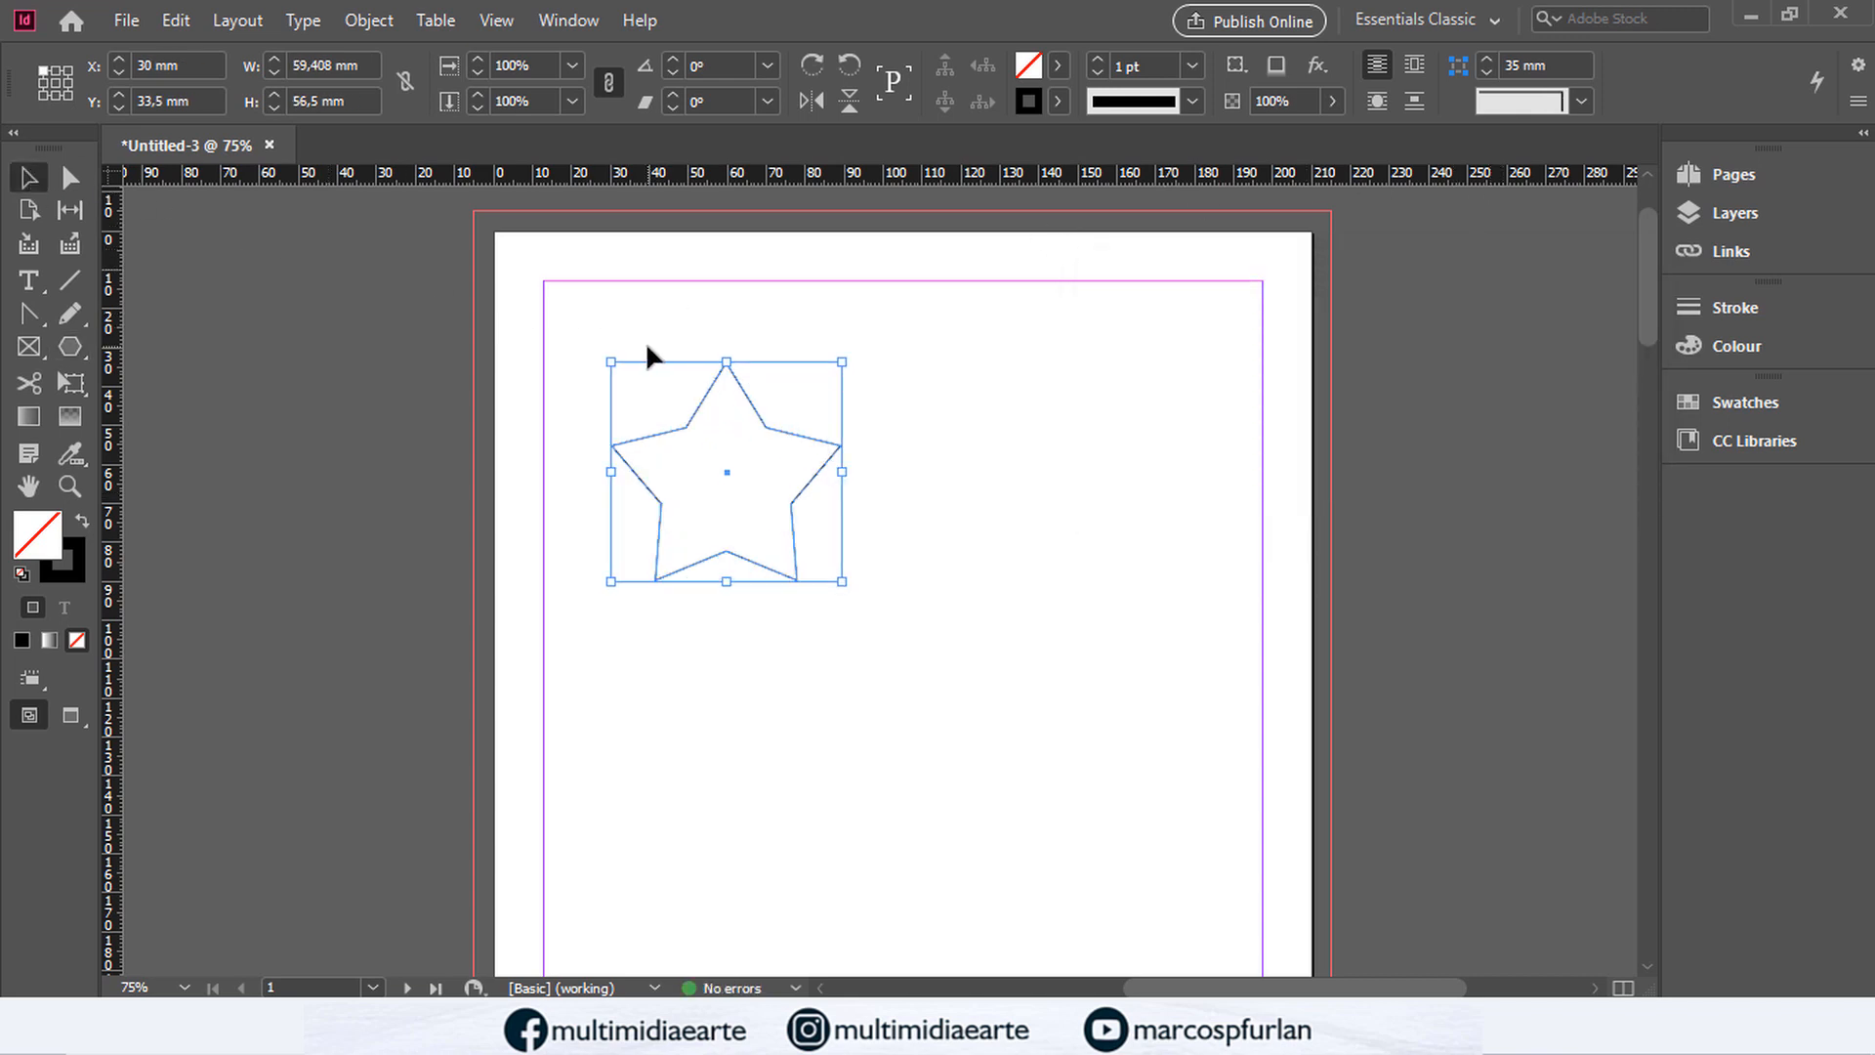
pyautogui.press('Delete')
# Step: Create a five-sided polygon with a star inset of 0% in the upper part of the page
pyautogui.moveTo(67, 348); pyautogui.dragTo(178, 436)
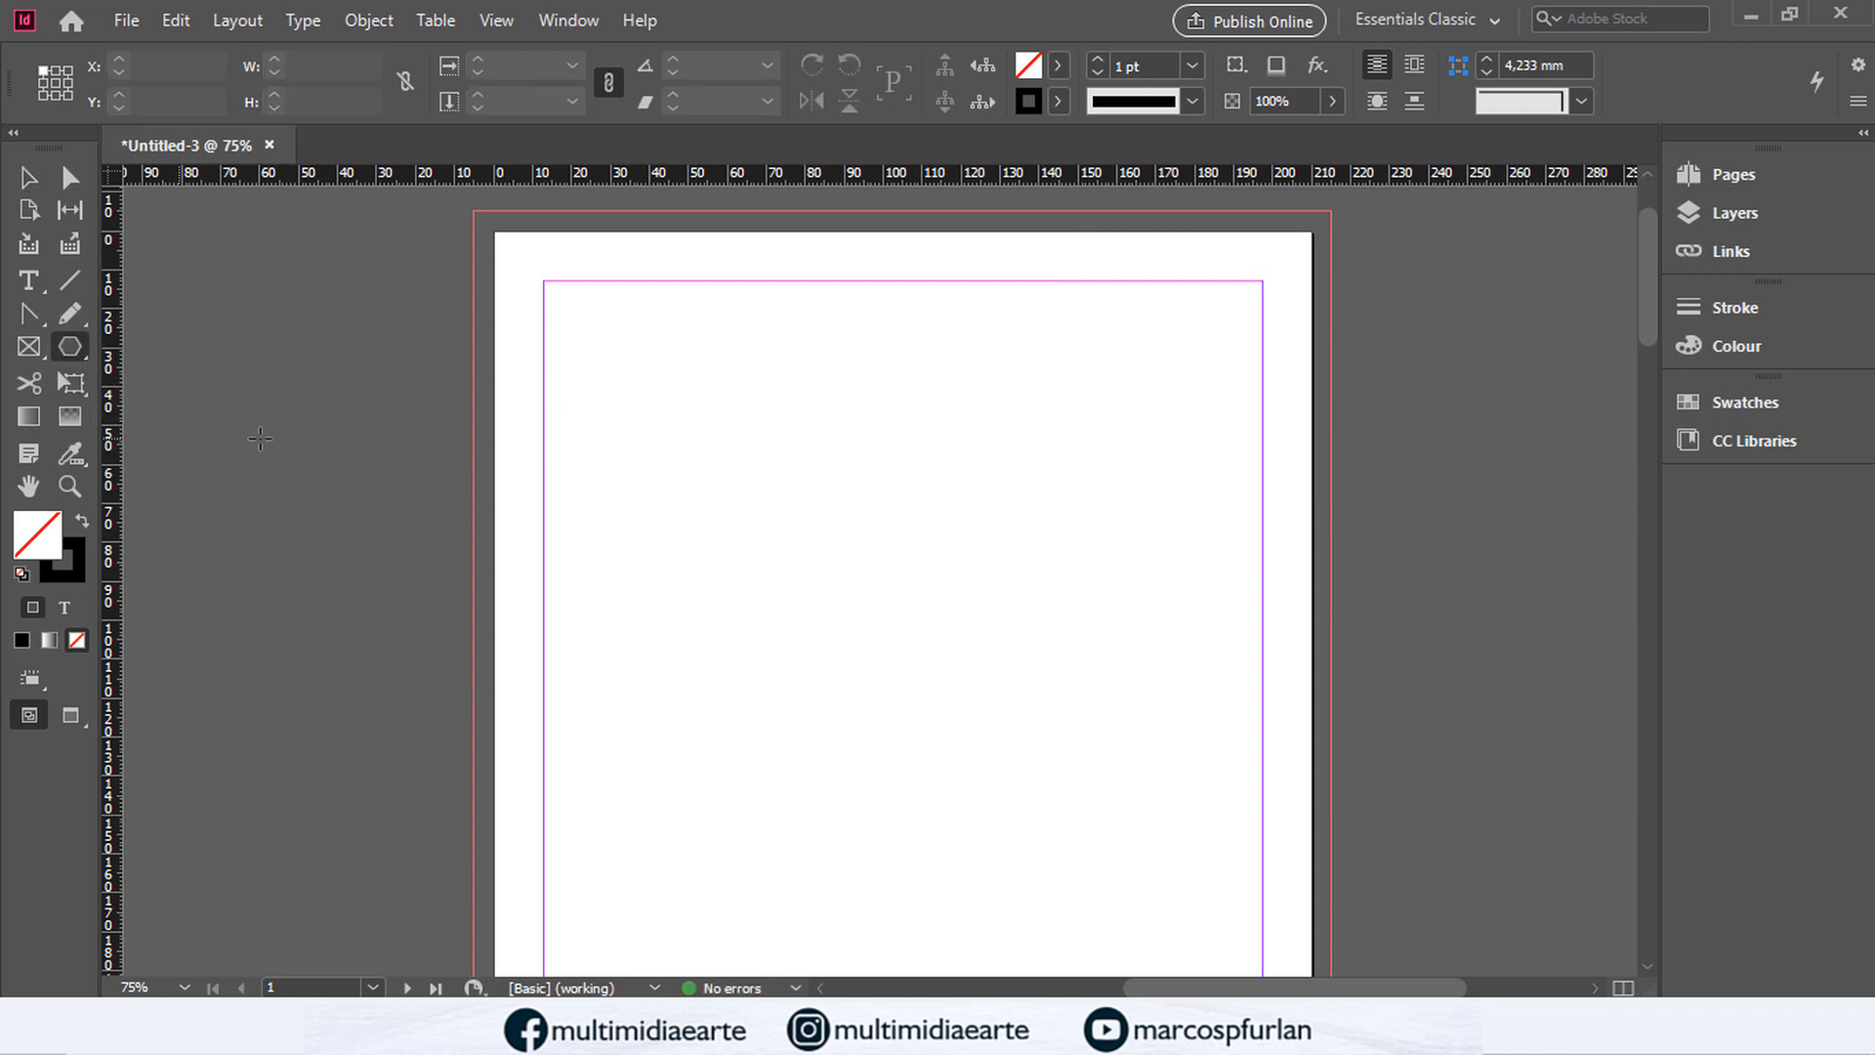
pyautogui.click(876, 403)
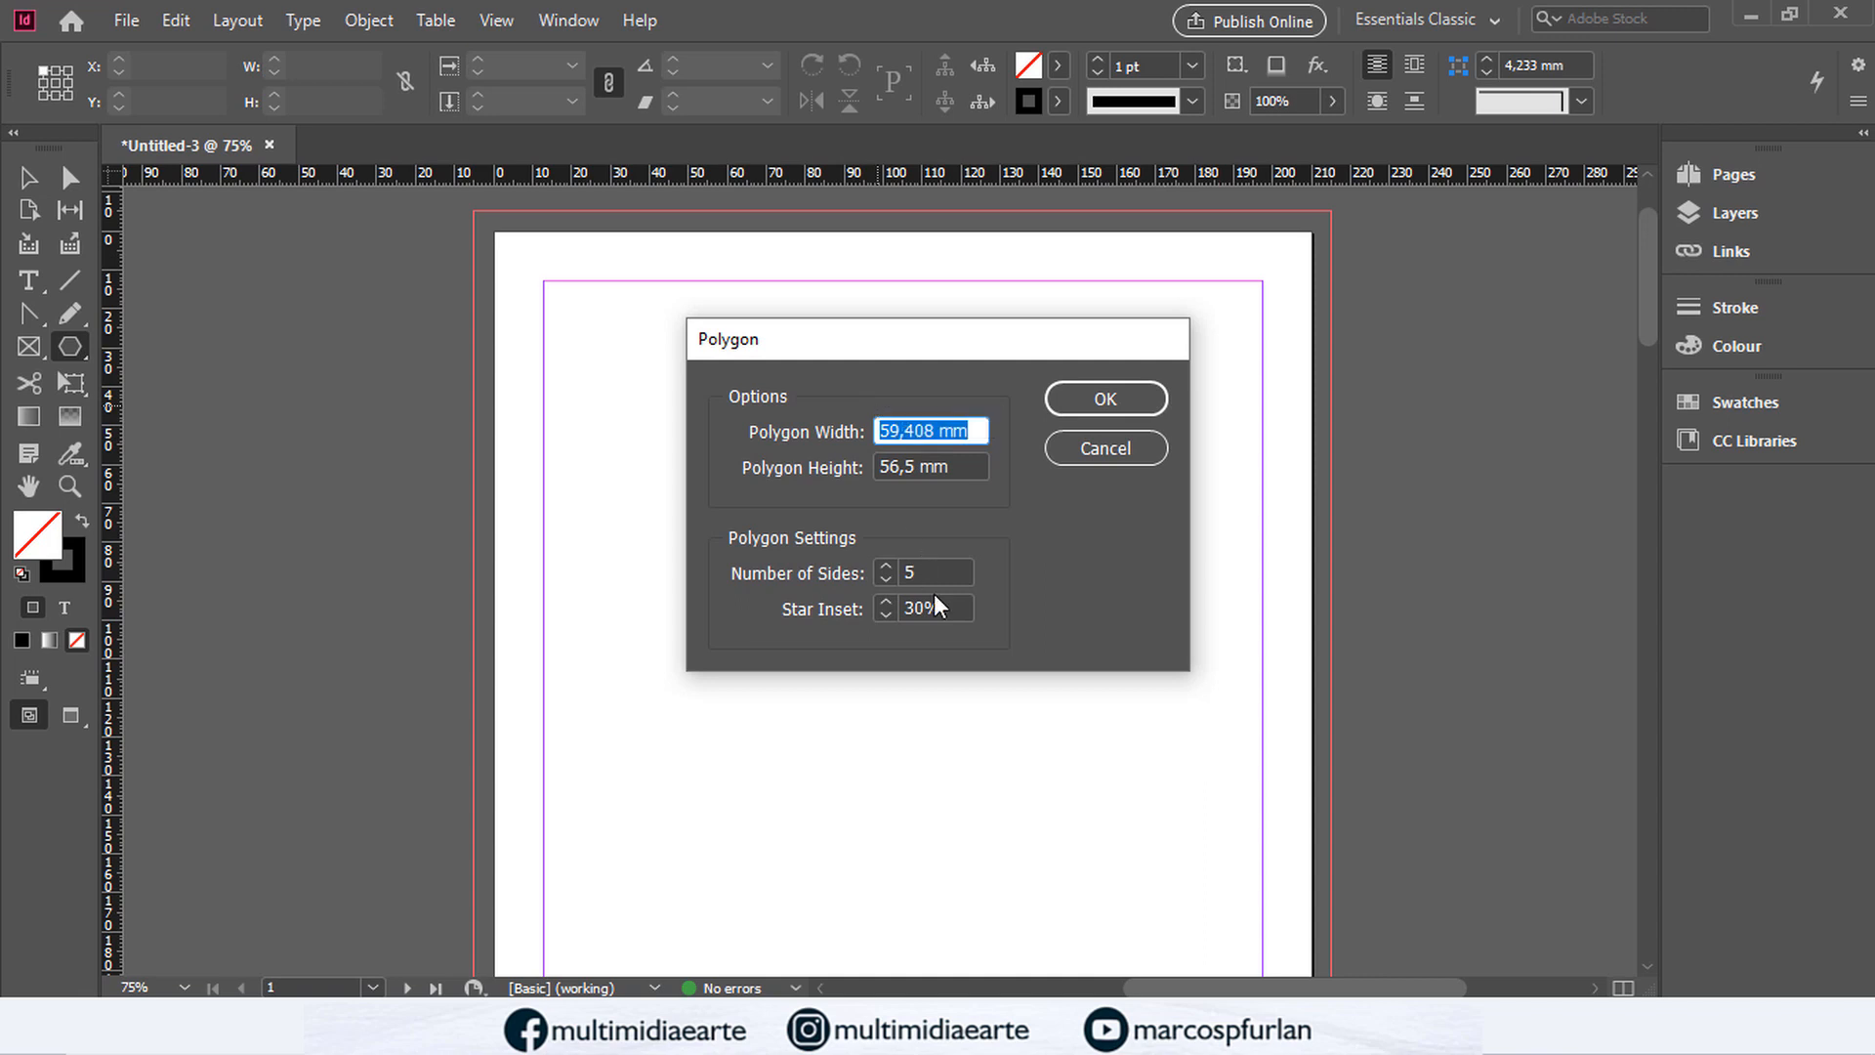
pyautogui.moveTo(952, 608); pyautogui.dragTo(799, 579)
pyautogui.write('0')
pyautogui.press('Return')
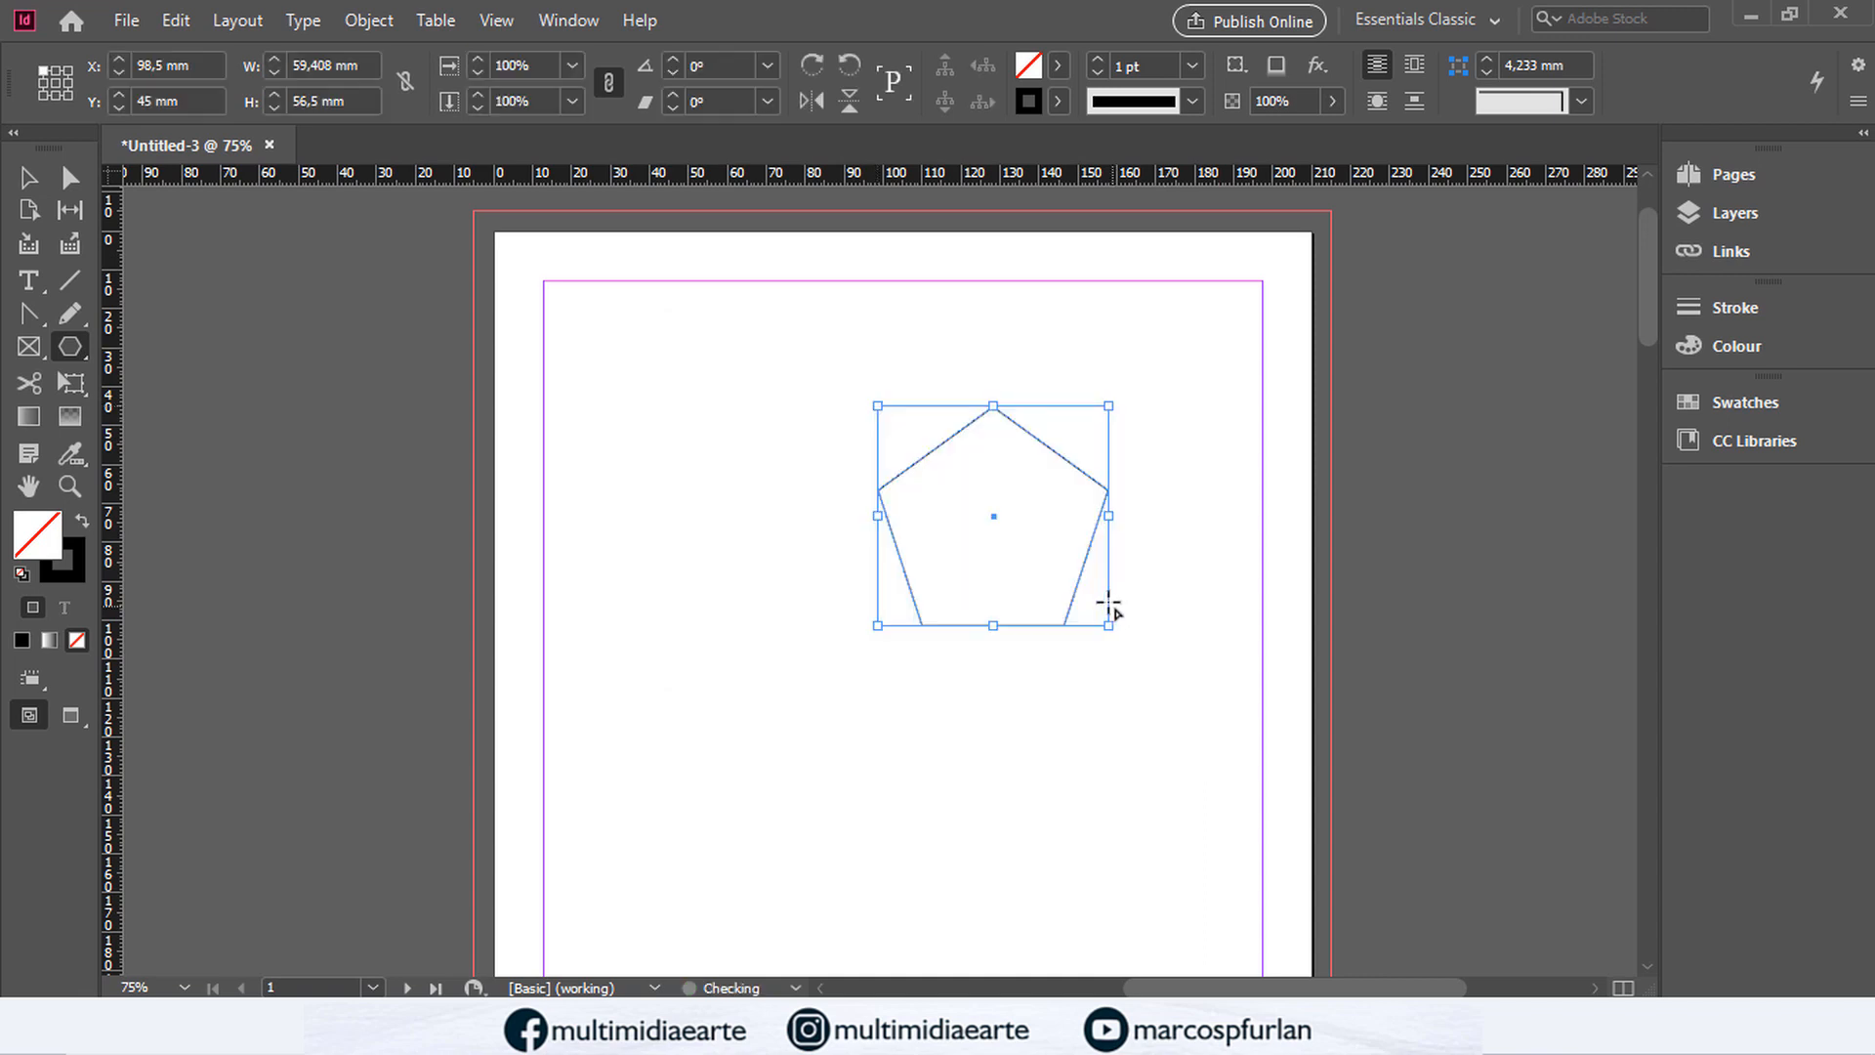
# Step: Move the pentagon into the page's upper-left margin corner, to about X 14.6 mm, Y 15 mm
pyautogui.click(28, 177)
pyautogui.moveTo(967, 456); pyautogui.dragTo(691, 381)
pyautogui.moveTo(967, 423); pyautogui.dragTo(639, 305)
# Step: Create a five-pointed star with a star inset of 58% to the right of the pentagon
pyautogui.click(73, 352)
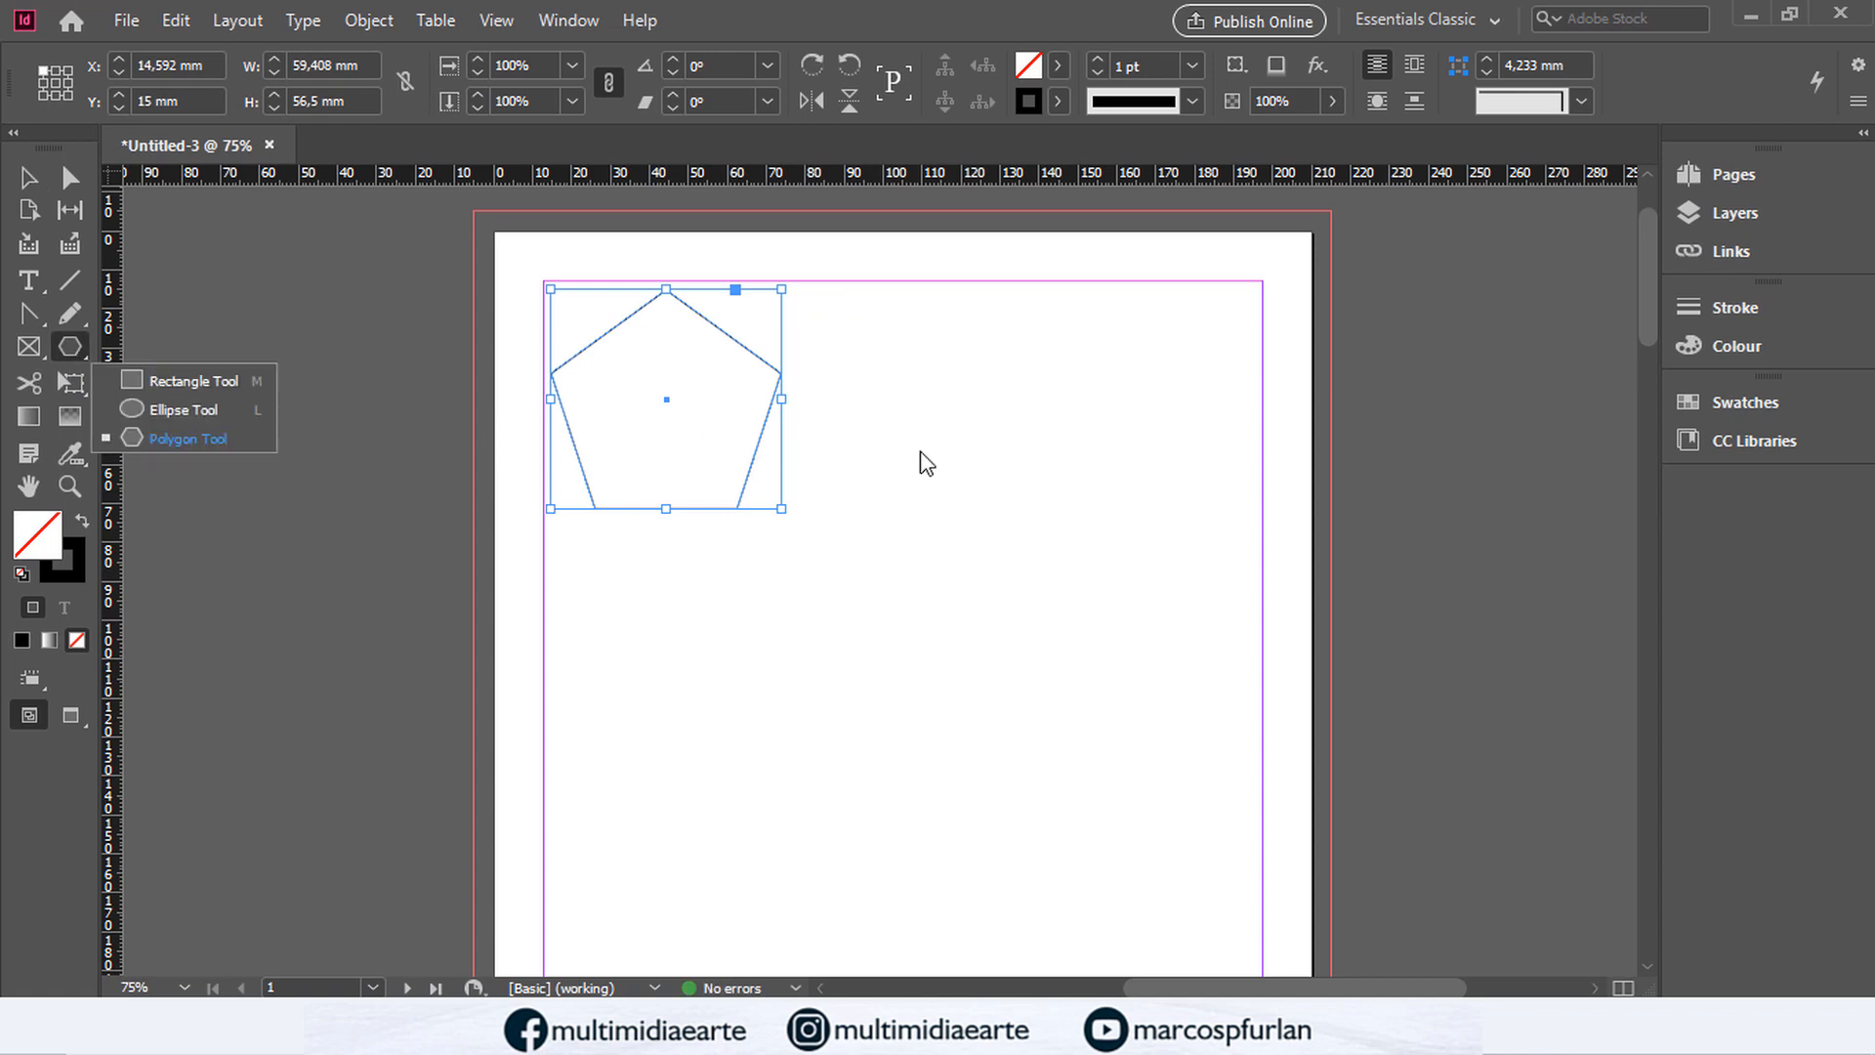
pyautogui.click(1024, 452)
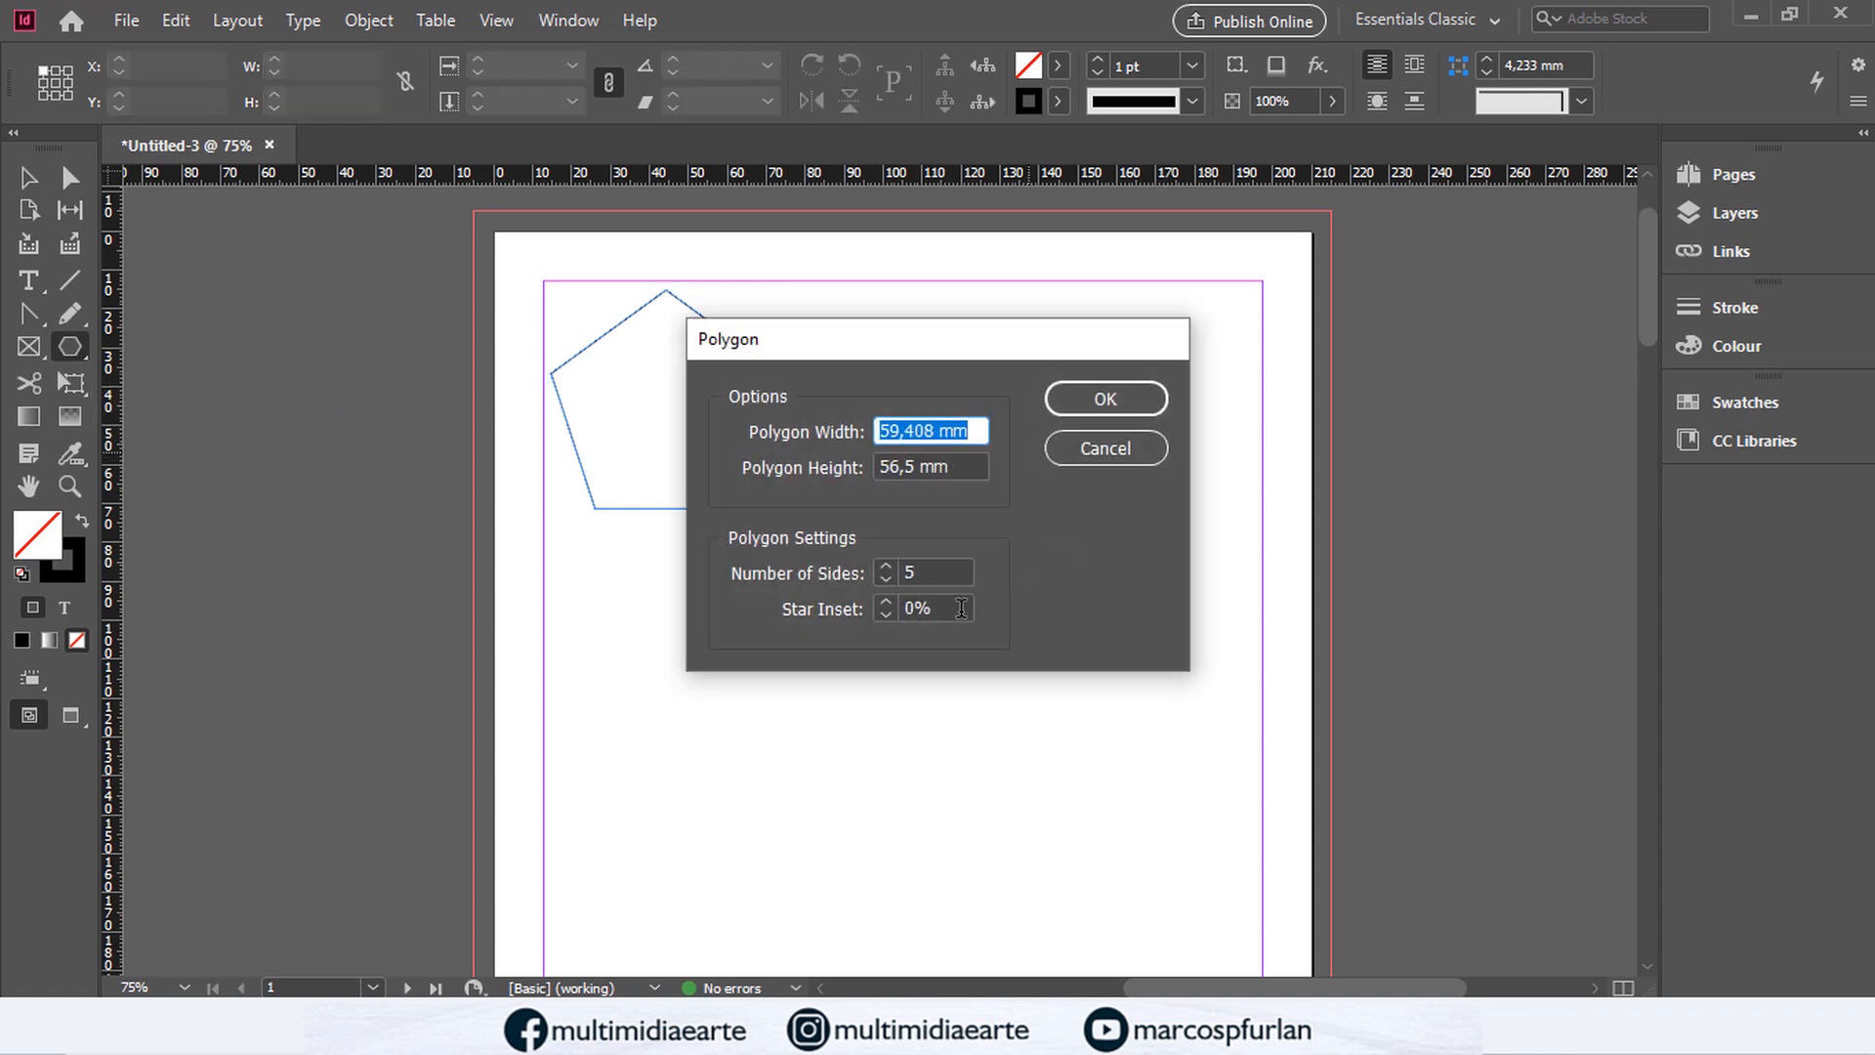
pyautogui.doubleClick(961, 608)
pyautogui.write('58')
pyautogui.press('Return')
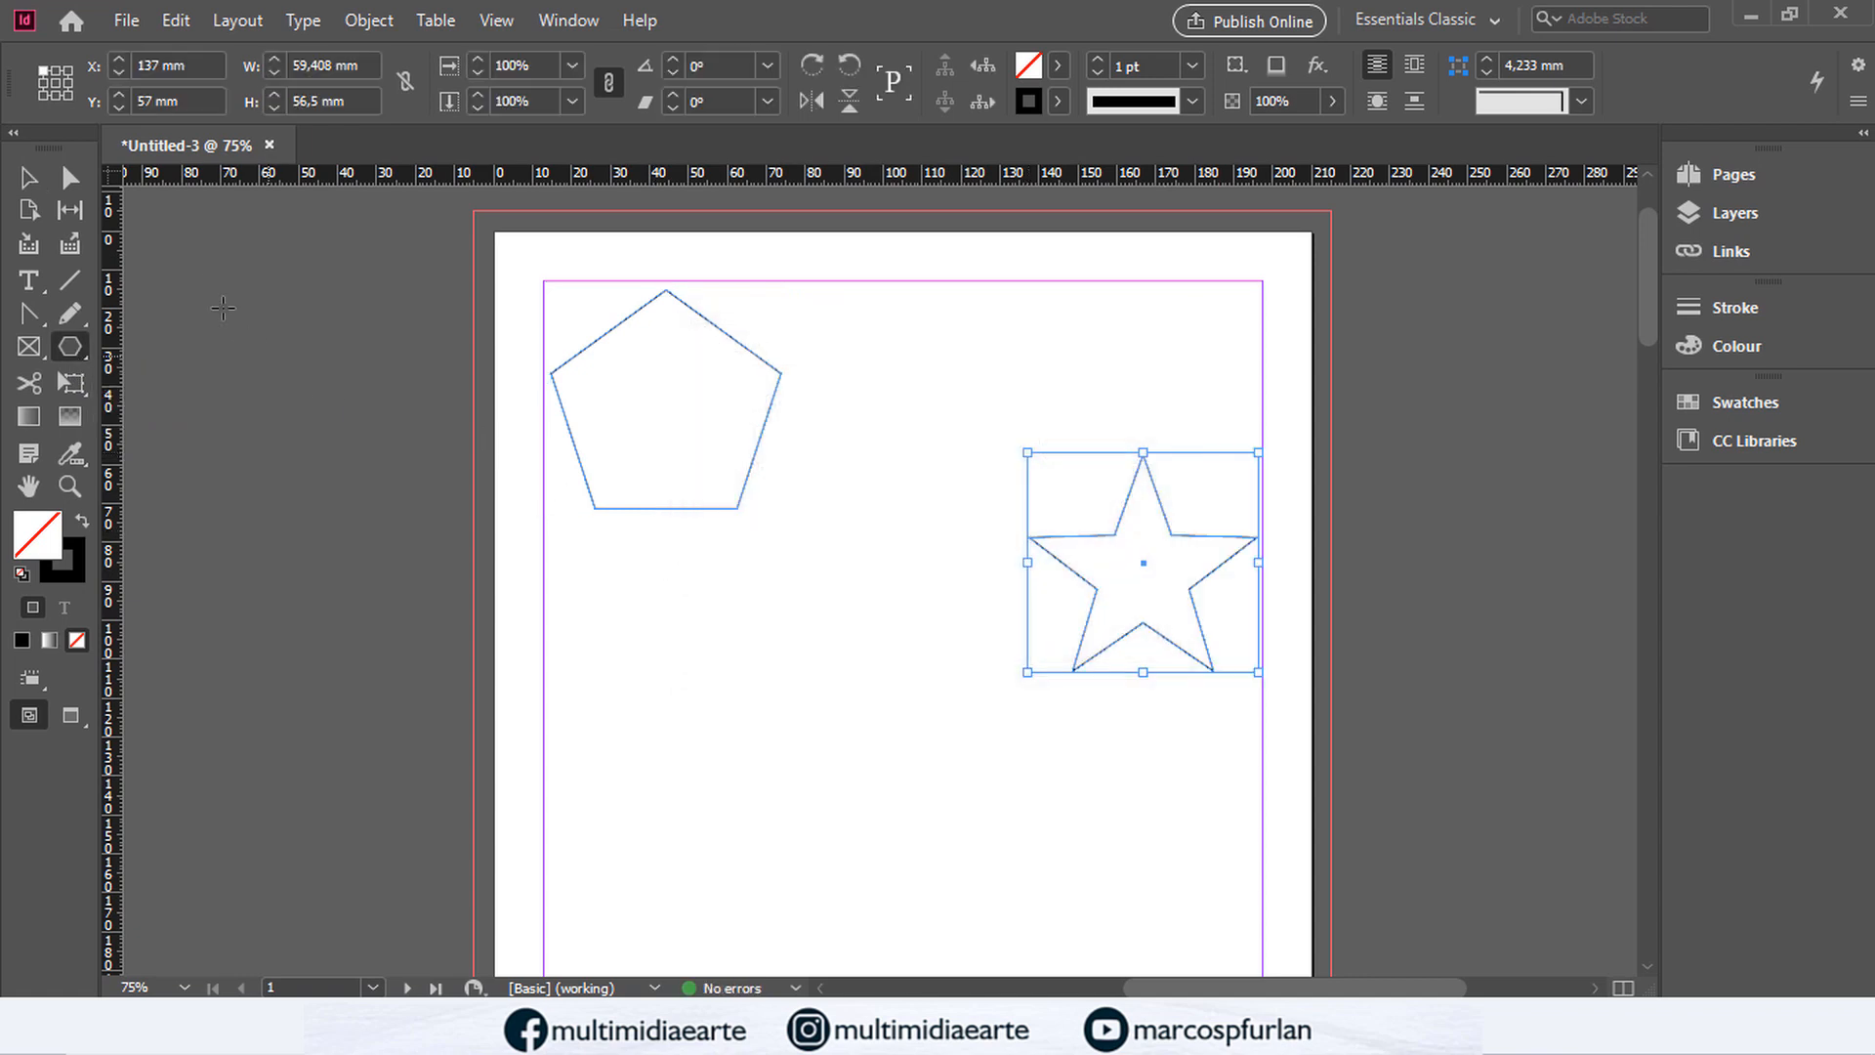
# Step: Move the star level with the pentagon at X 100 mm, Y 15 mm and delete both shapes
pyautogui.click(28, 177)
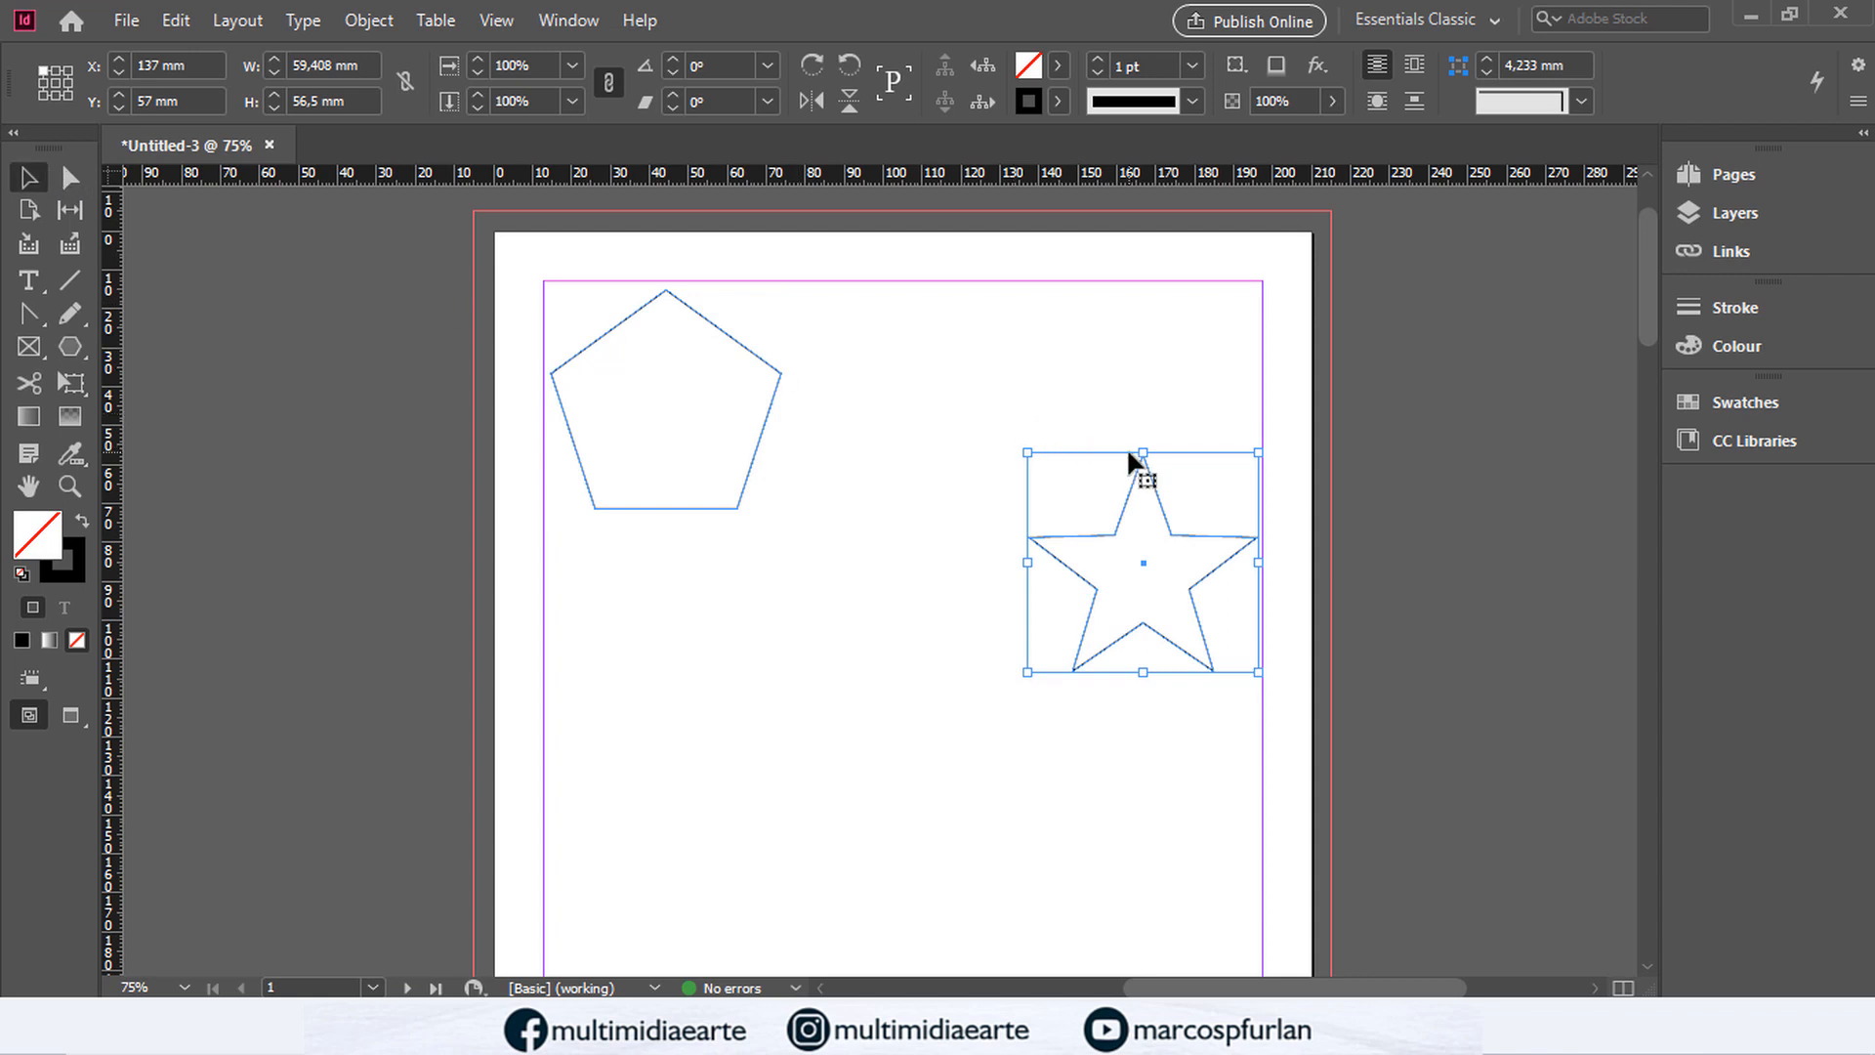
pyautogui.moveTo(1148, 559); pyautogui.dragTo(1000, 397)
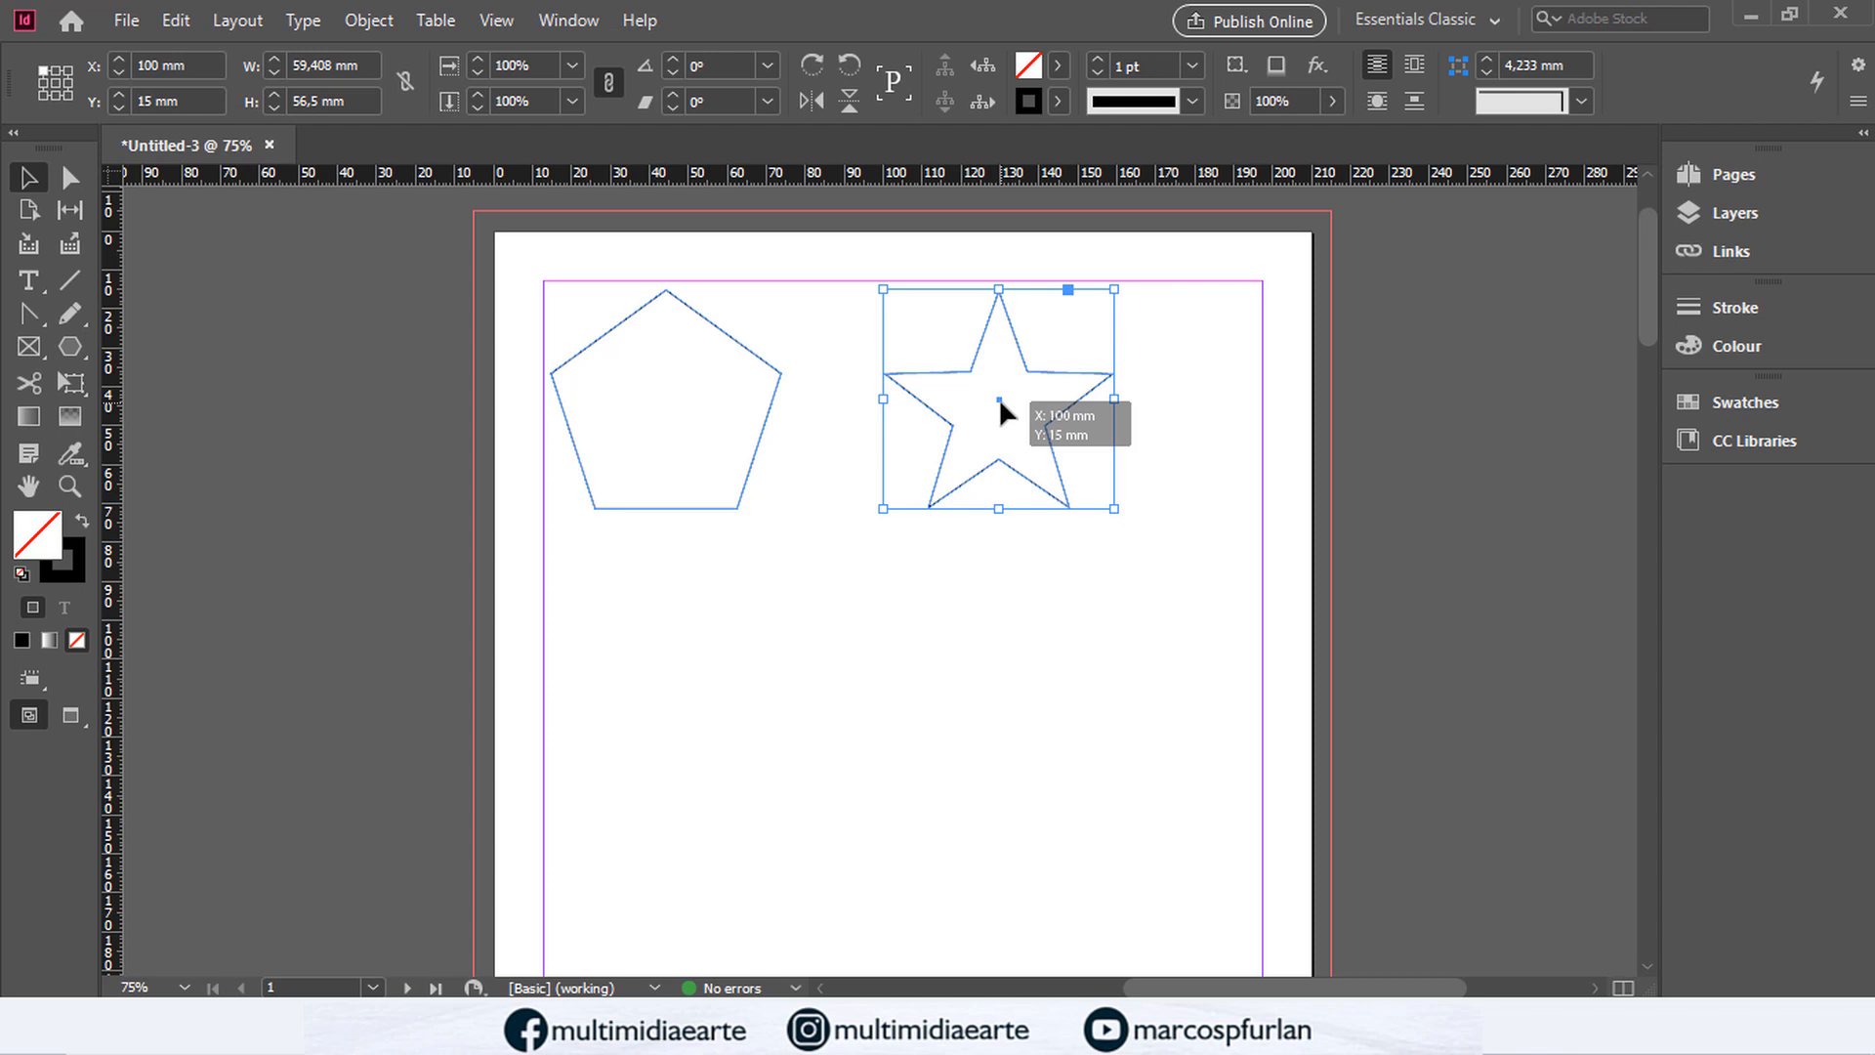
pyautogui.press('Delete')
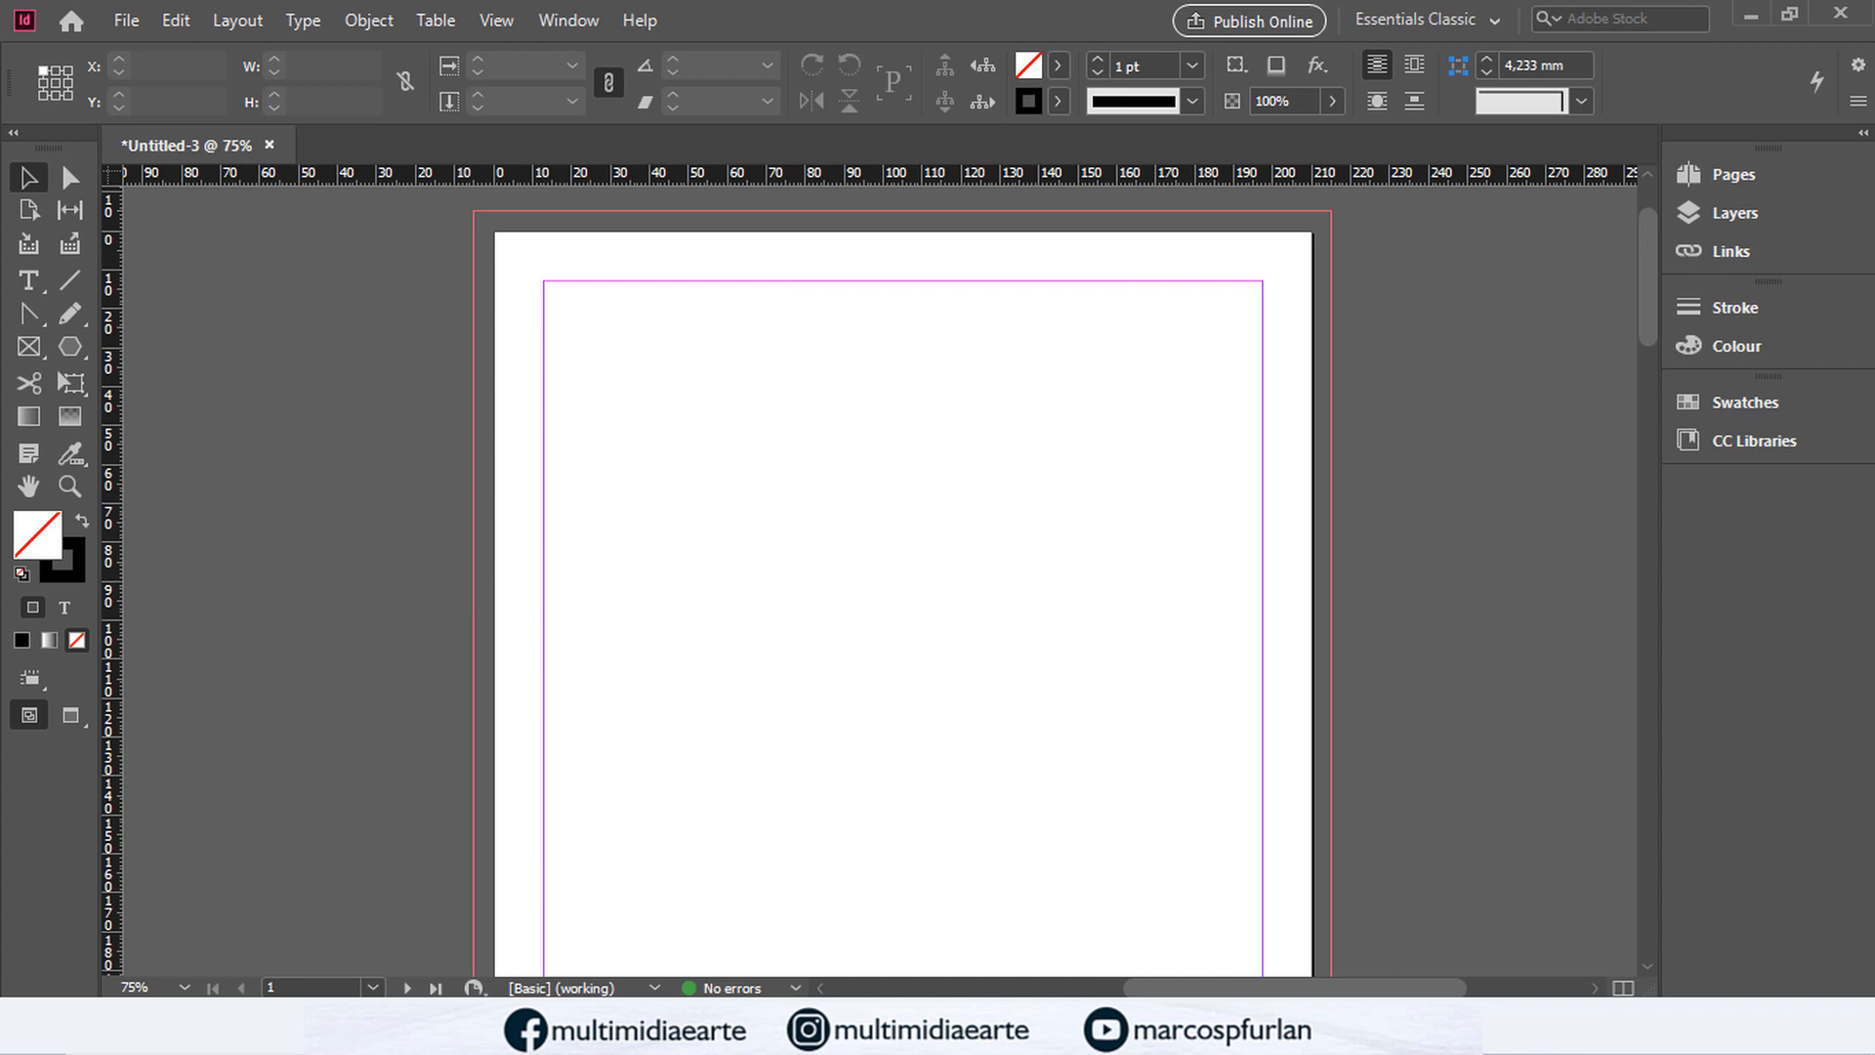
# Step: Switch to Illustrator, copy the rounded arrow with the circular hole in its tail, and paste it onto the InDesign page
pyautogui.hotkey('alt', 'Tab')
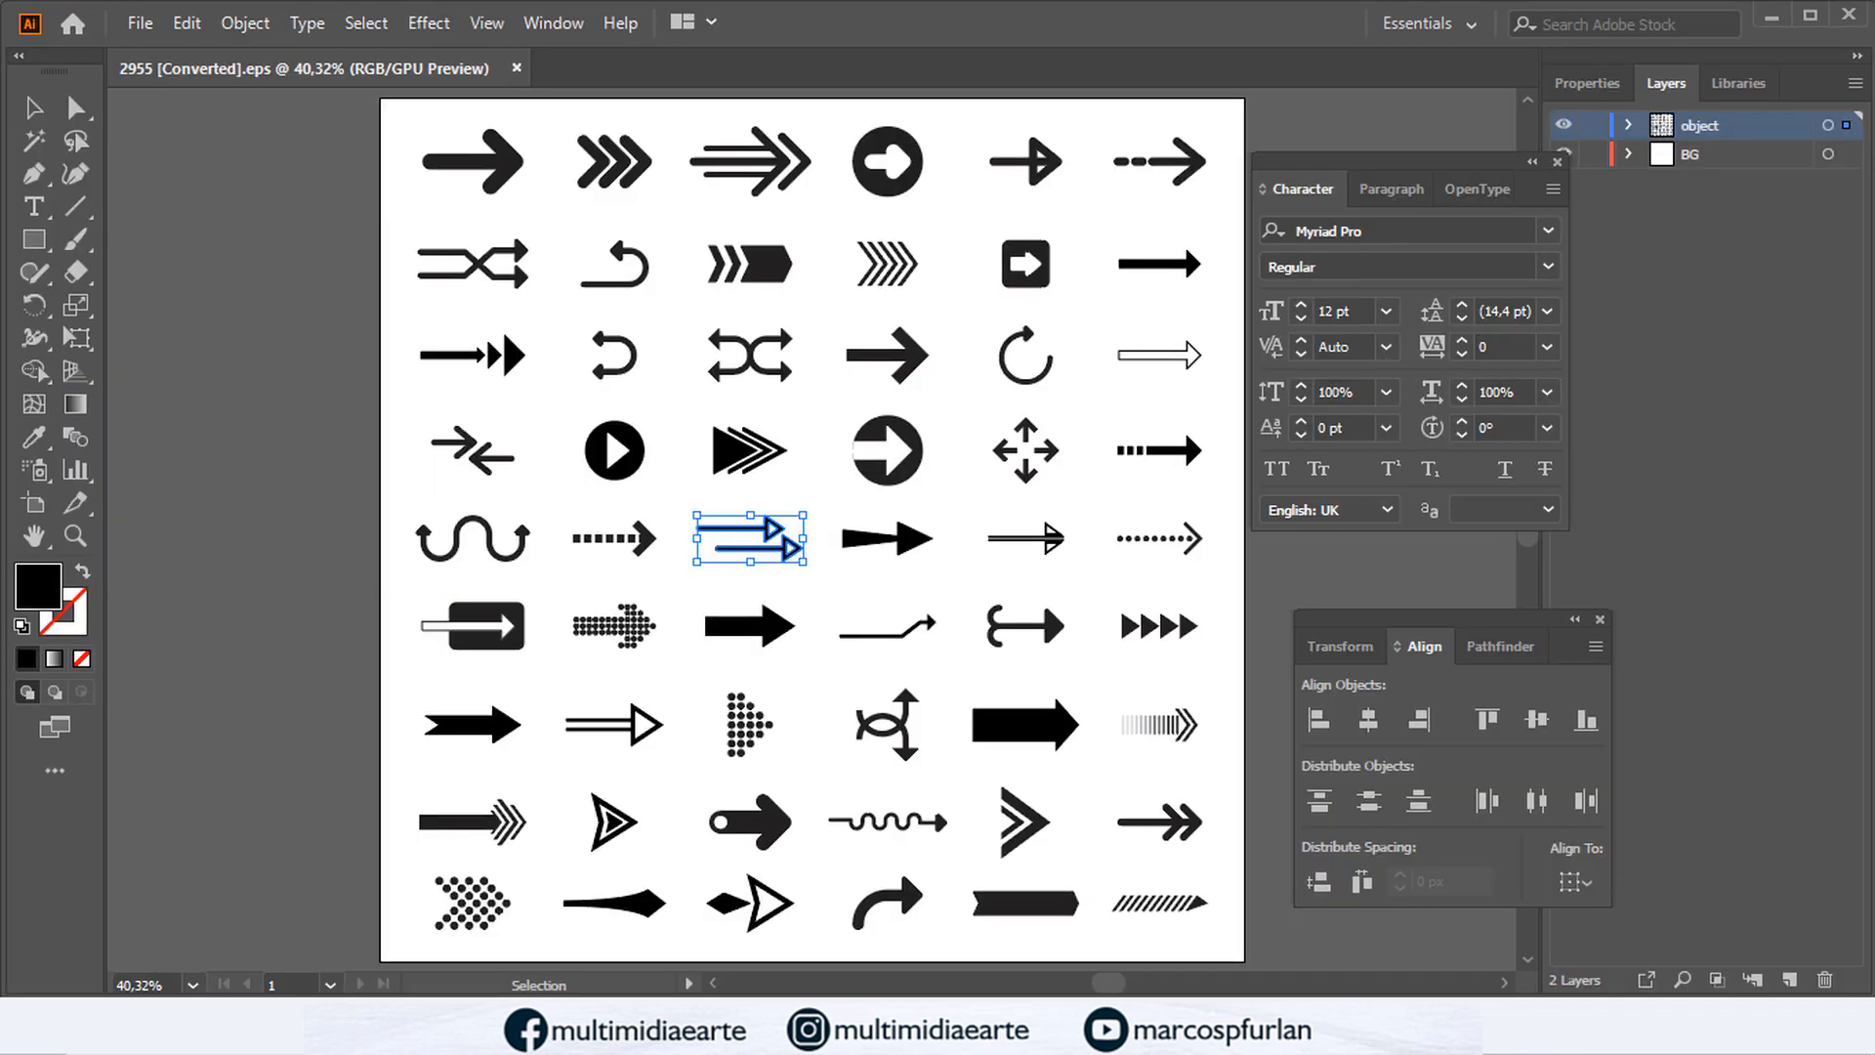
pyautogui.click(537, 700)
pyautogui.click(770, 834)
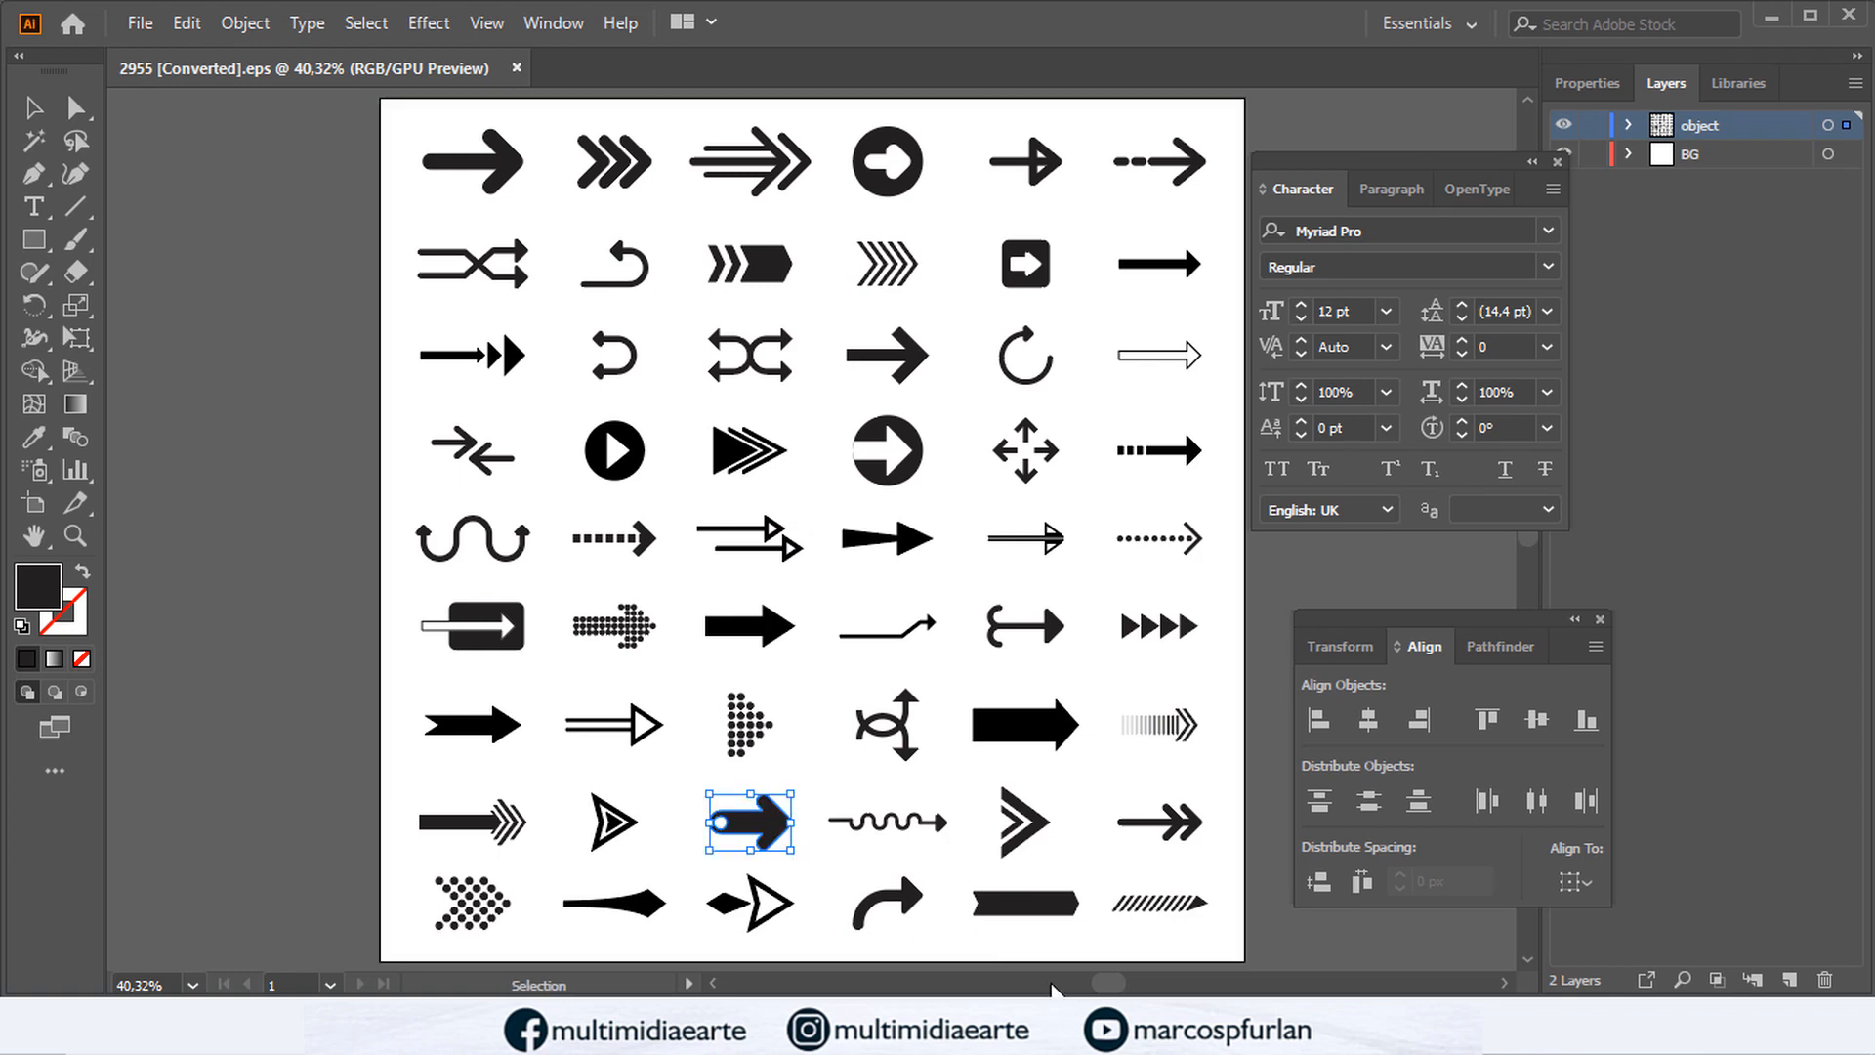
pyautogui.hotkey('alt', 'Tab')
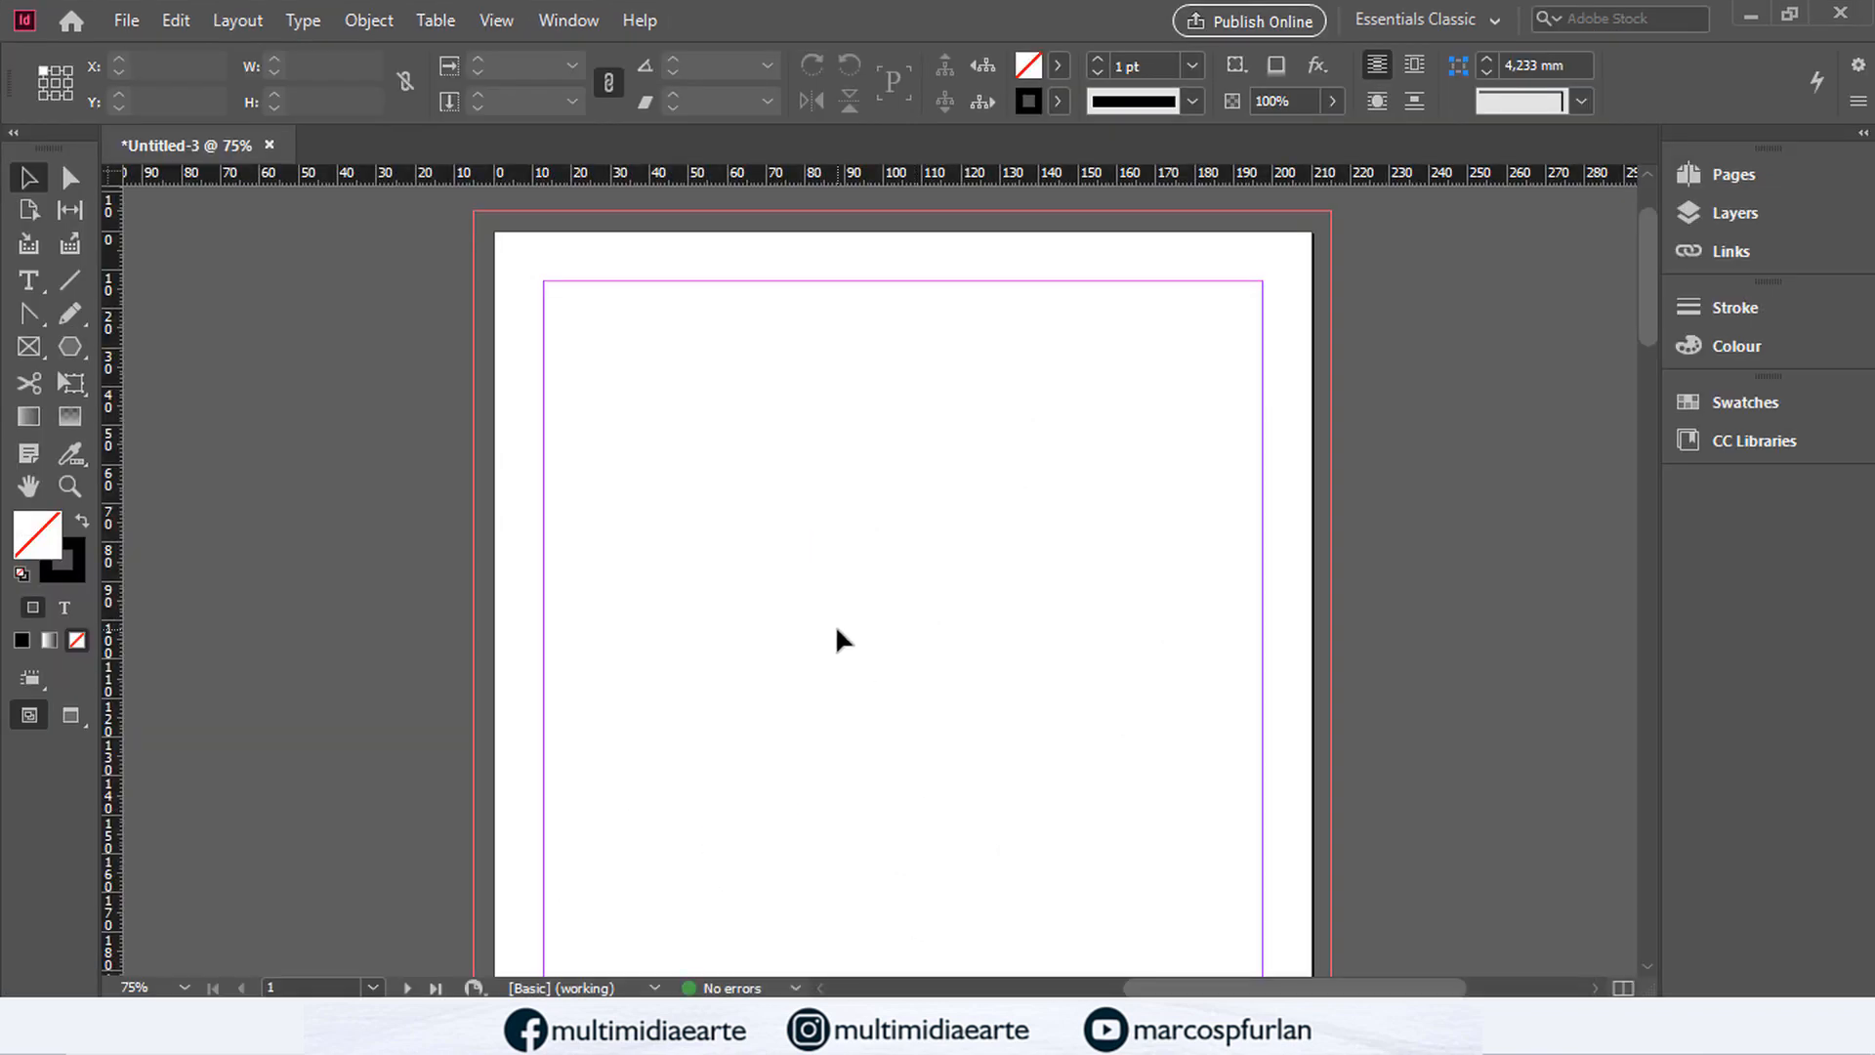
pyautogui.hotkey('ctrl', 'v')
# Step: Move the pasted arrow to about X 31 mm, Y 17 mm and delete it from the page
pyautogui.moveTo(955, 633); pyautogui.dragTo(1178, 784)
pyautogui.moveTo(1055, 649); pyautogui.dragTo(1086, 569)
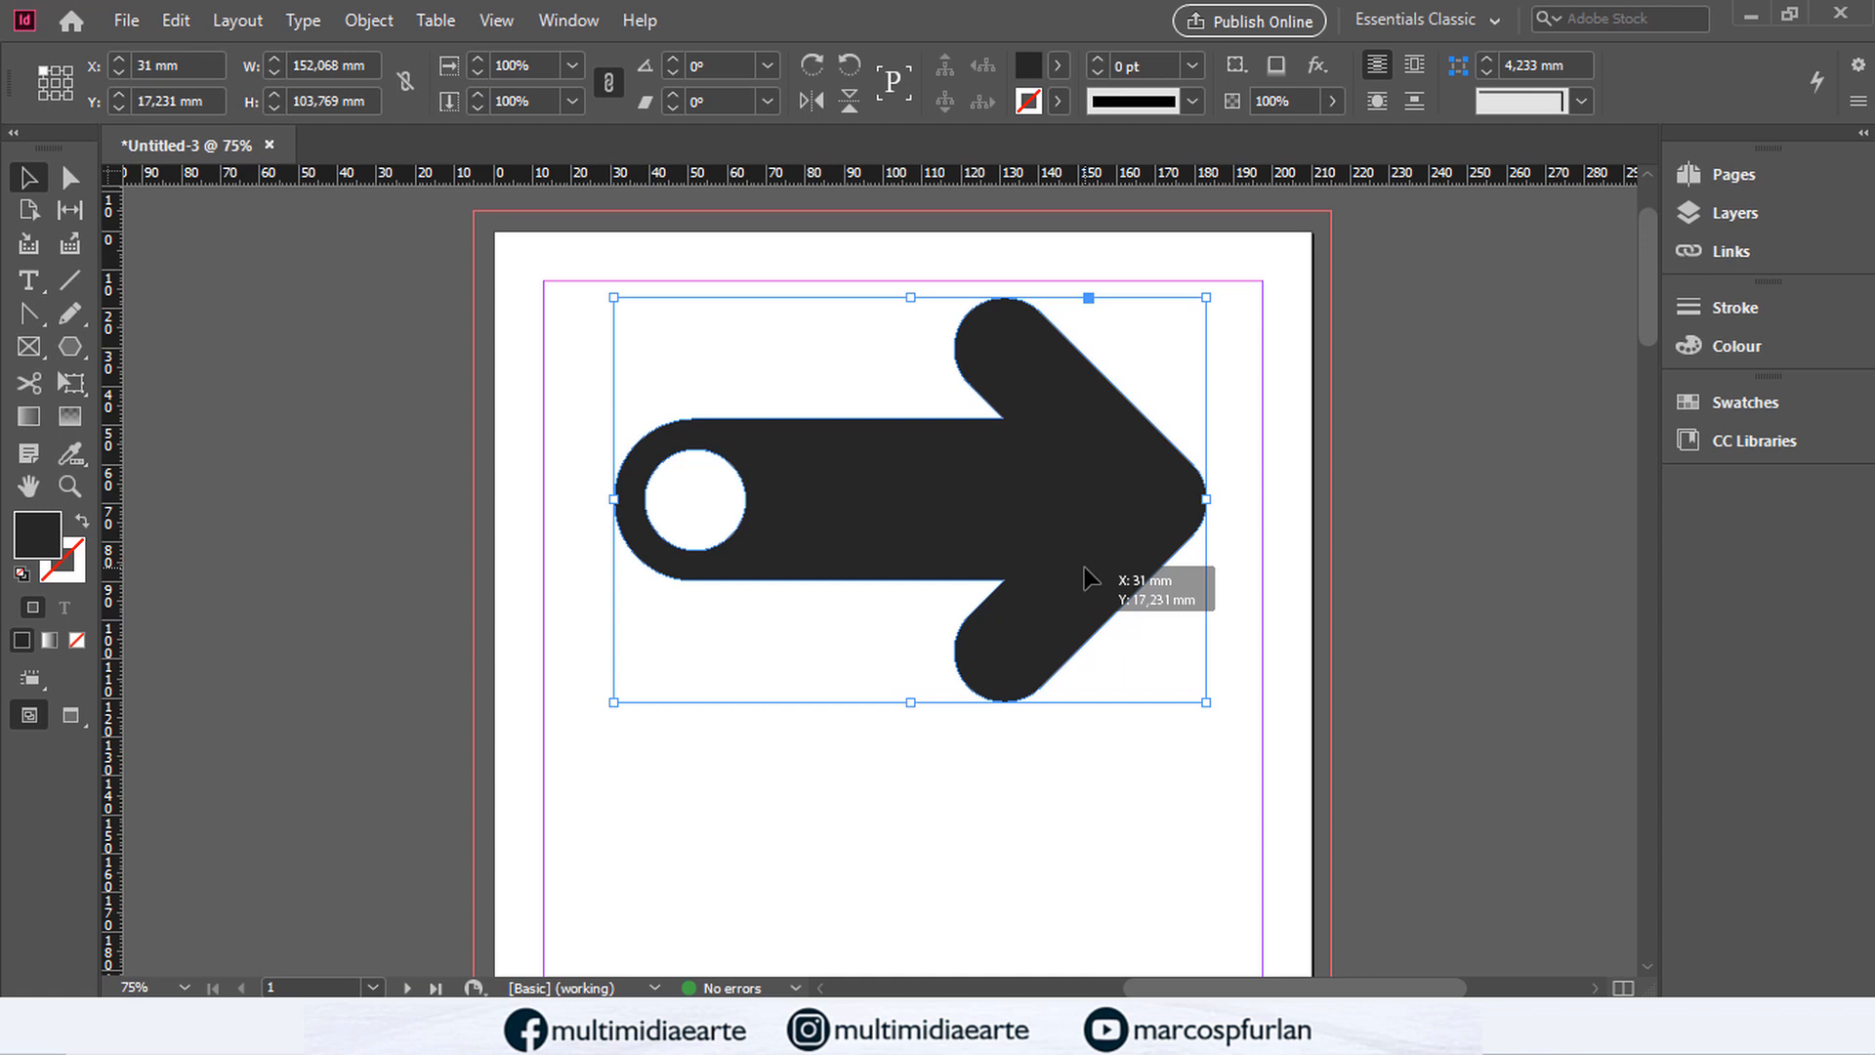
pyautogui.press('Delete')
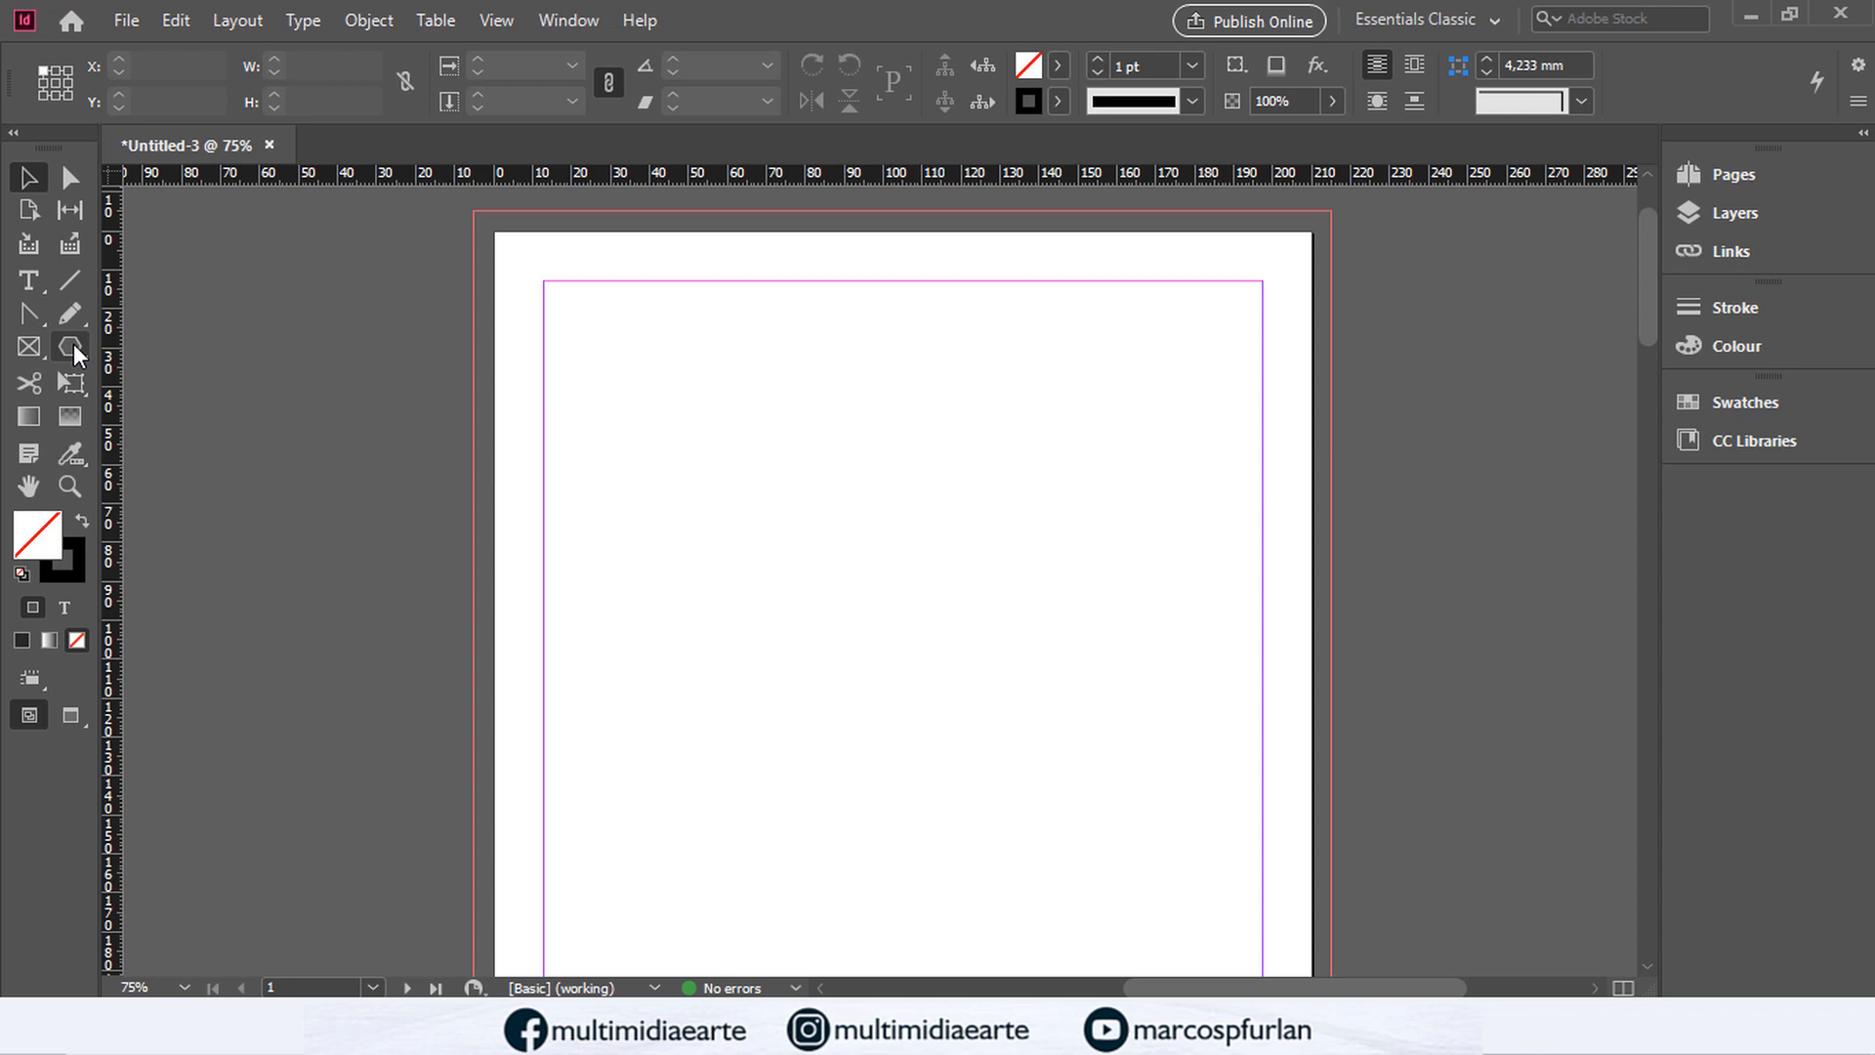
# Step: Draw a grid of circles with the Ellipse tool, 12 columns by 8 rows, about 111 × 72.5 mm overall, in the page's upper part
pyautogui.moveTo(74, 344); pyautogui.dragTo(156, 406)
pyautogui.moveTo(557, 329); pyautogui.dragTo(606, 379)
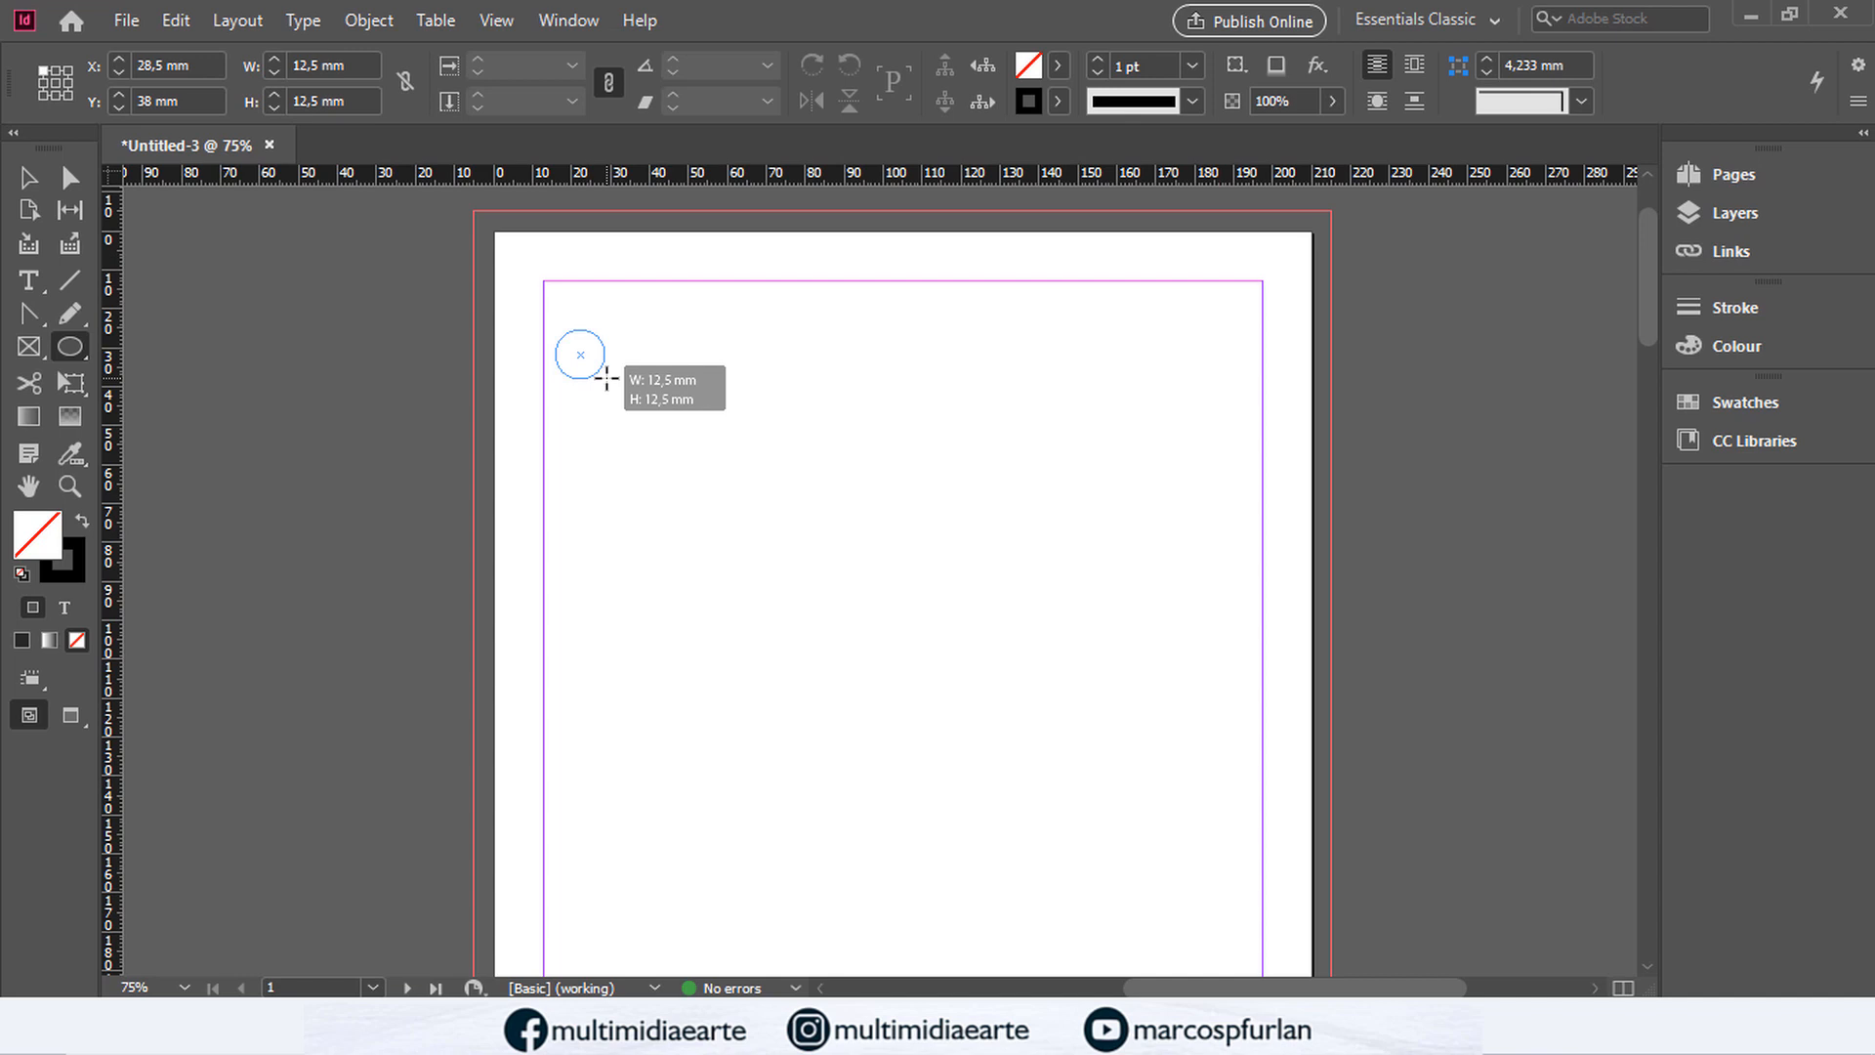
pyautogui.moveTo(607, 379)
pyautogui.mouseDown()
pyautogui.moveTo(1001, 407)
pyautogui.moveTo(1038, 611)
pyautogui.moveTo(1063, 601)
pyautogui.mouseUp()
pyautogui.press('Right')
pyautogui.press('Right')
pyautogui.press('Right')
pyautogui.press('Right')
pyautogui.press('Right')
pyautogui.press('Right')
pyautogui.press('Right')
pyautogui.press('Right')
pyautogui.press('Right')
pyautogui.press('Right')
pyautogui.press('Right')
pyautogui.press('Up')
pyautogui.press('Down')
pyautogui.press('Up')
pyautogui.press('Up')
pyautogui.press('Up')
pyautogui.press('Up')
pyautogui.press('Up')
pyautogui.press('Up')
pyautogui.press('Up')
pyautogui.press('shift')
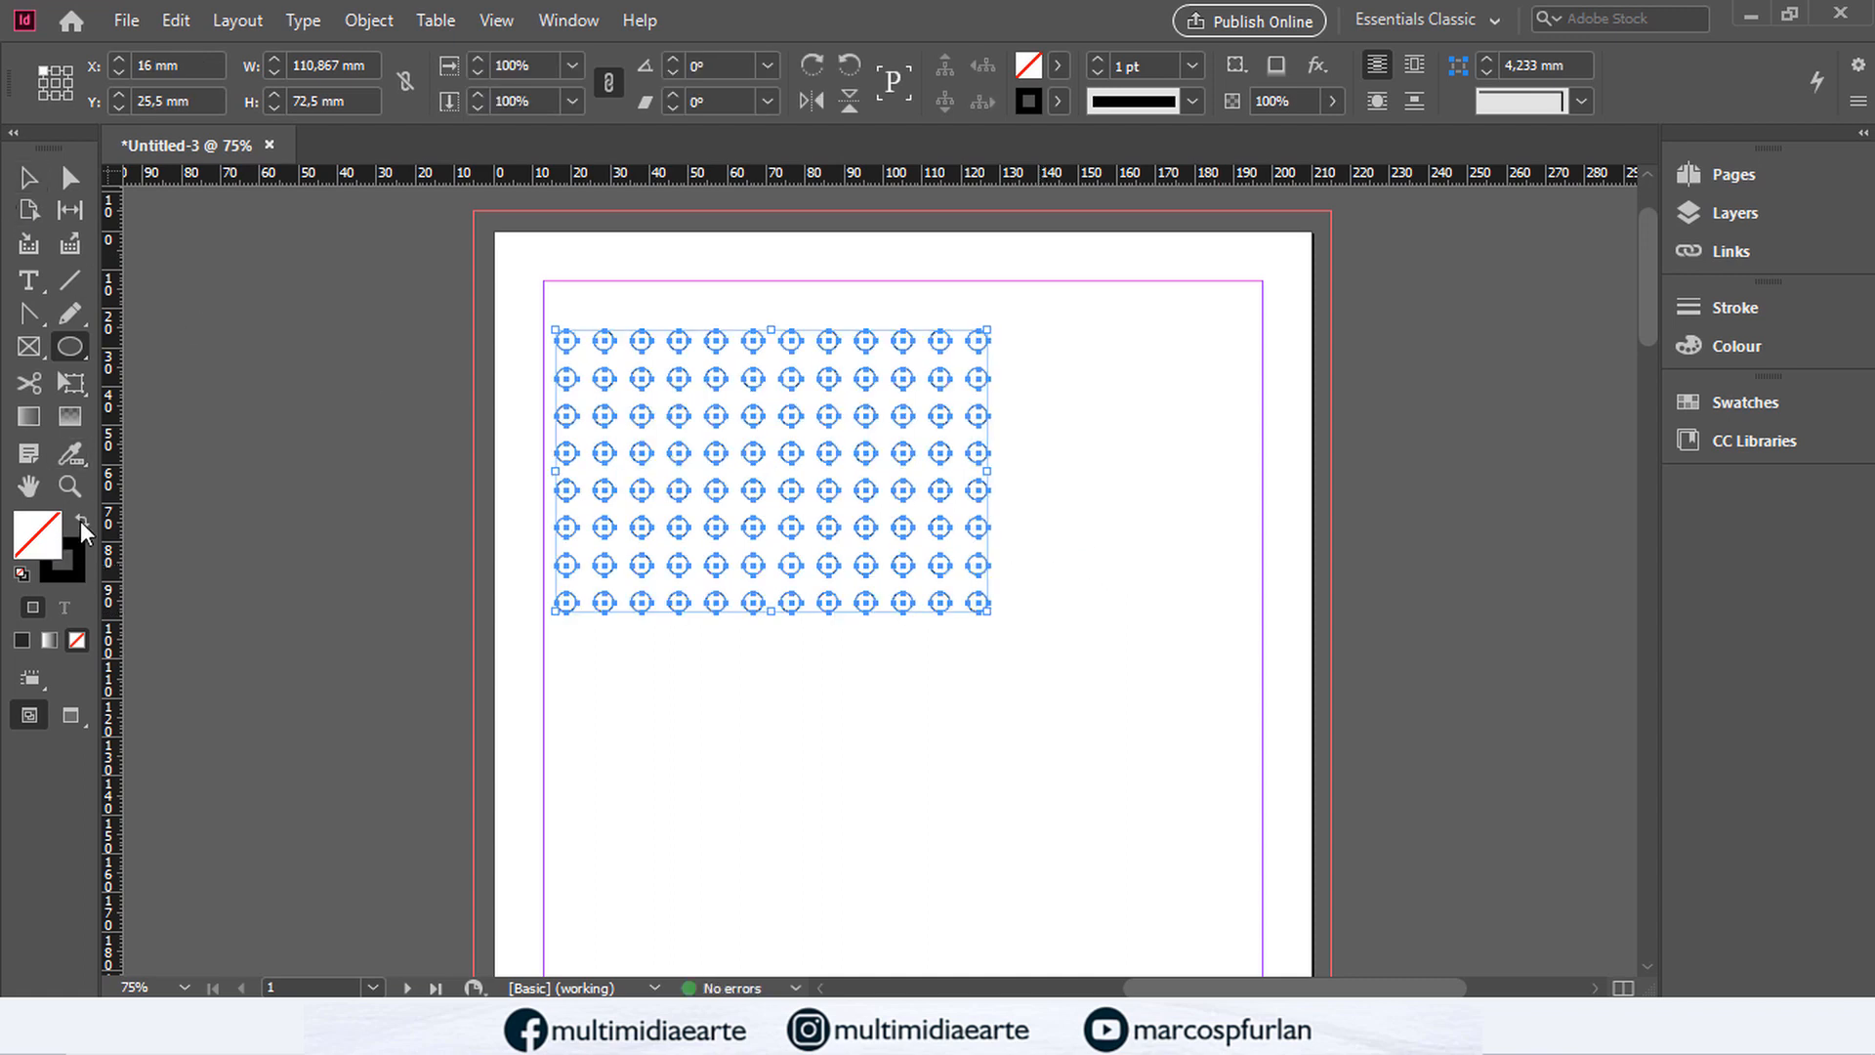
# Step: Swap the circles' fill and stroke to give them a black fill without stroke, and group the whole grid
pyautogui.click(82, 521)
pyautogui.click(42, 182)
pyautogui.click(285, 260)
pyautogui.click(979, 340)
pyautogui.moveTo(1083, 308); pyautogui.dragTo(555, 618)
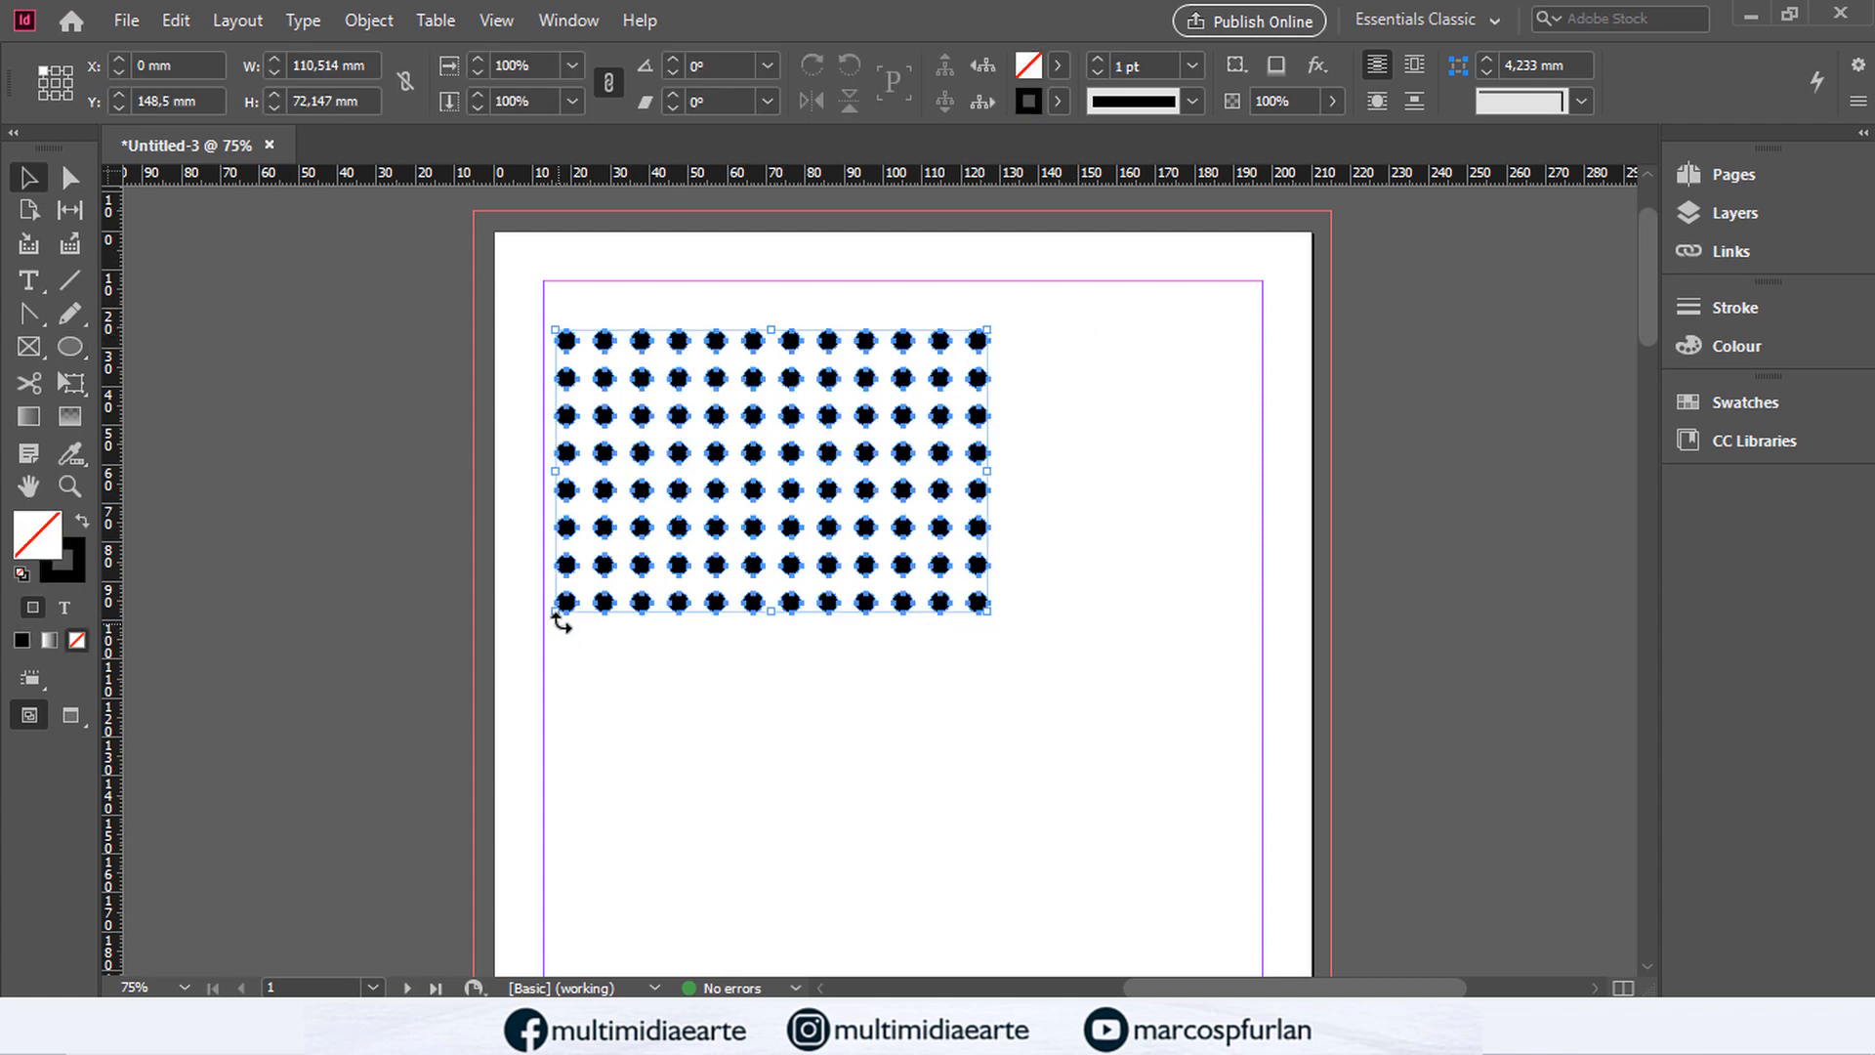
pyautogui.hotkey('ctrl', 'g')
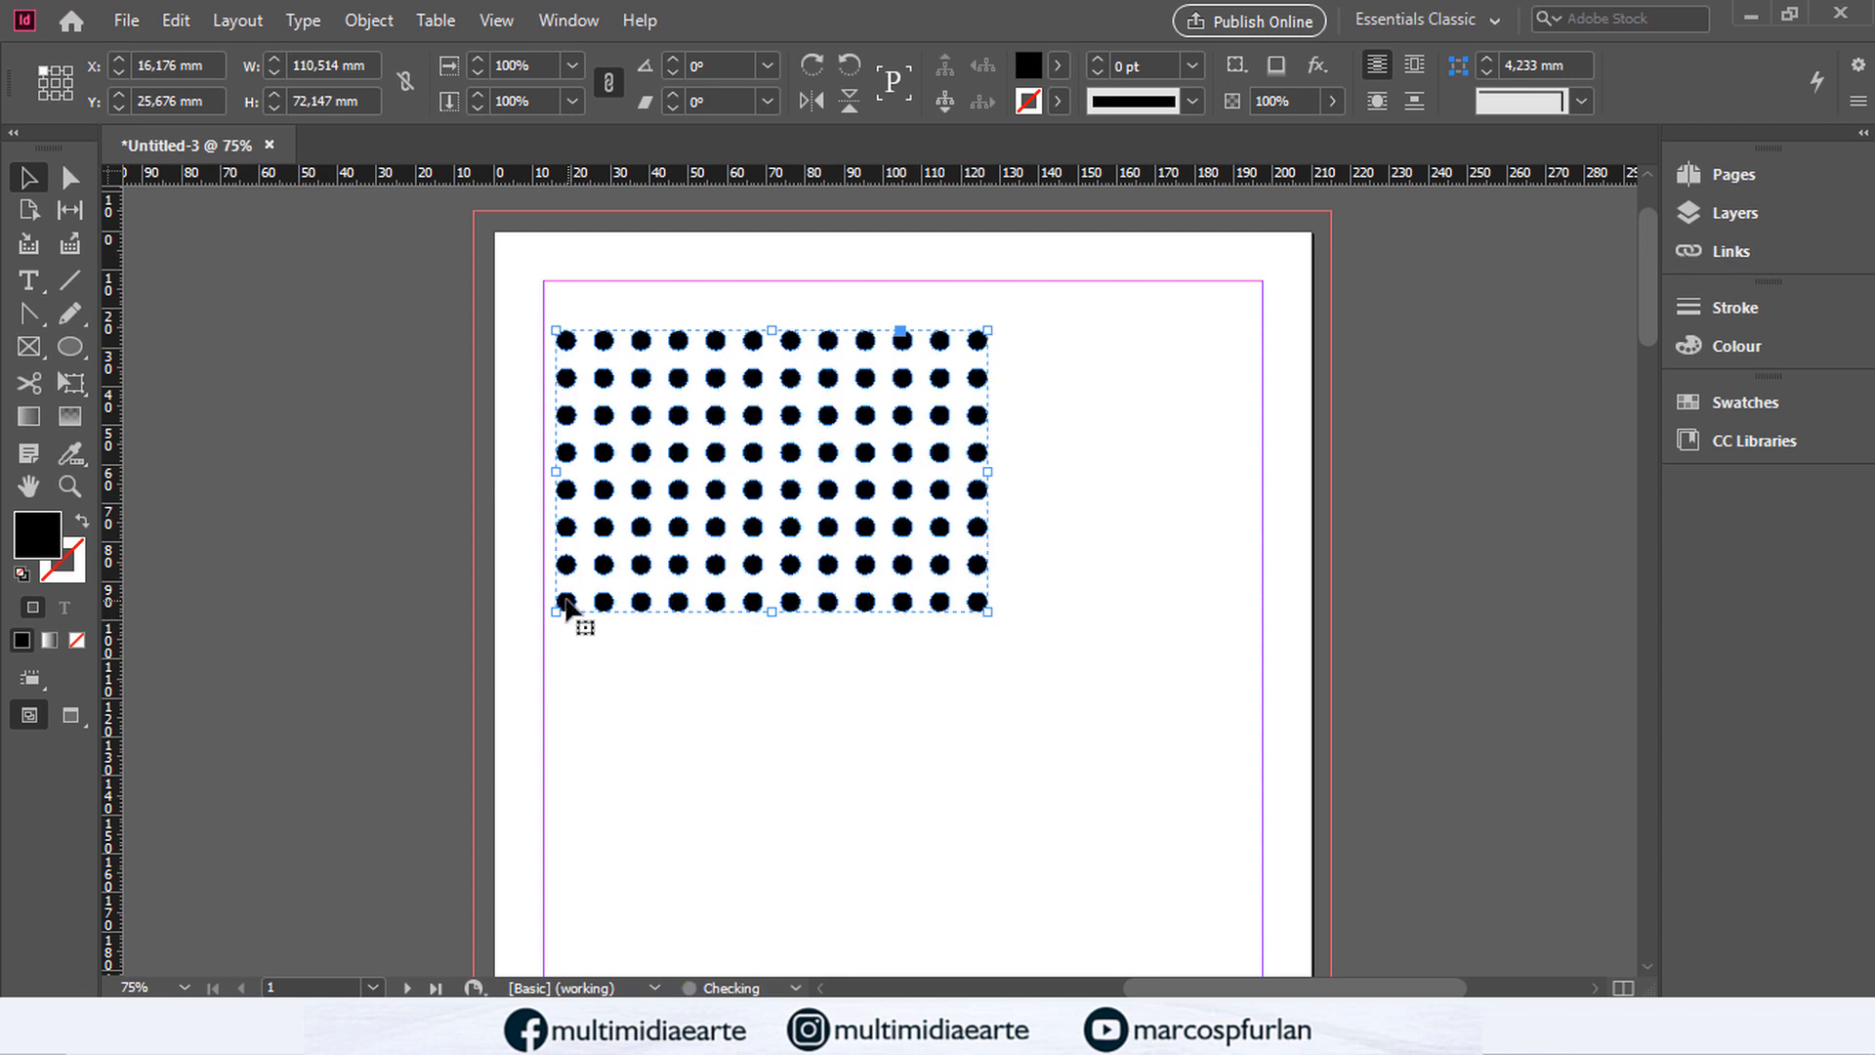
# Step: Place the image 25.jpg from the _bitmaps folder below the dot grid, spanning the margins at about 185 mm wide
pyautogui.scroll(-2, 847, 655)
pyautogui.scroll(2, 831, 672)
pyautogui.hotkey('ctrl', '-')
pyautogui.scroll(-3, 781, 614)
pyautogui.scroll(1, 776, 609)
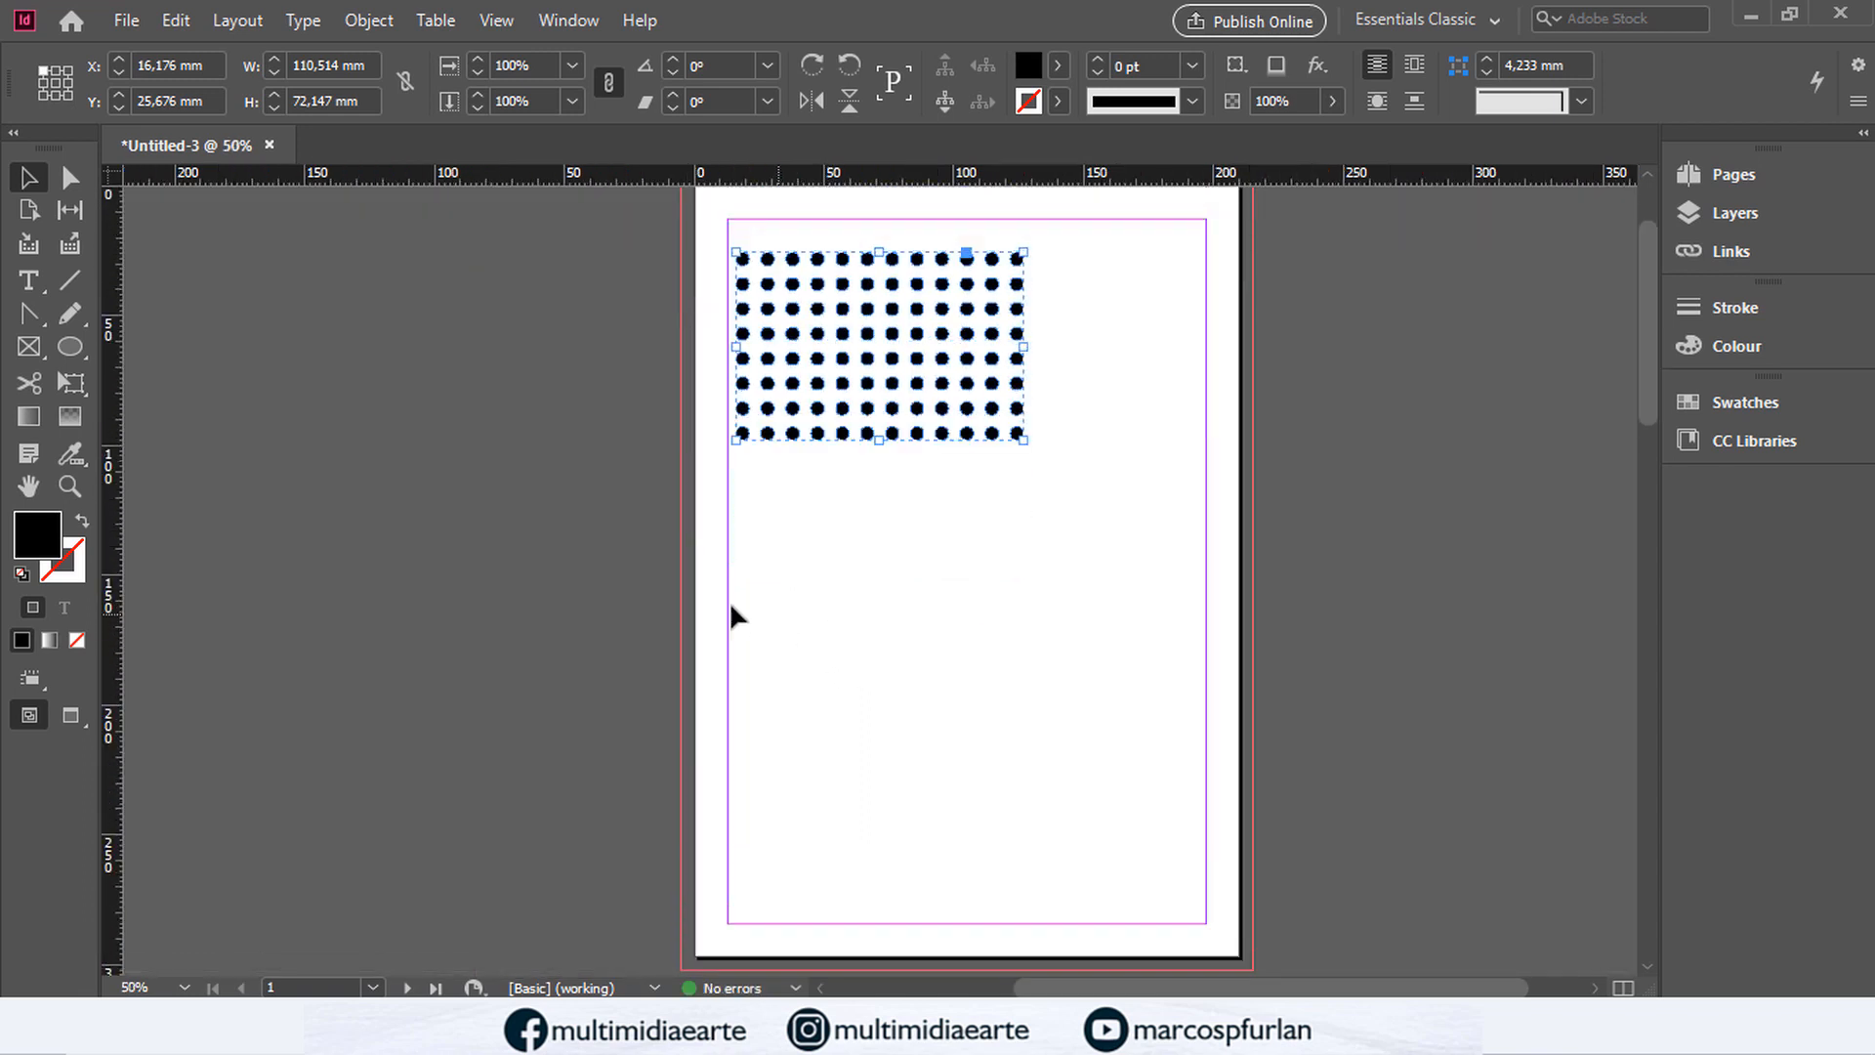
pyautogui.click(126, 21)
pyautogui.click(161, 402)
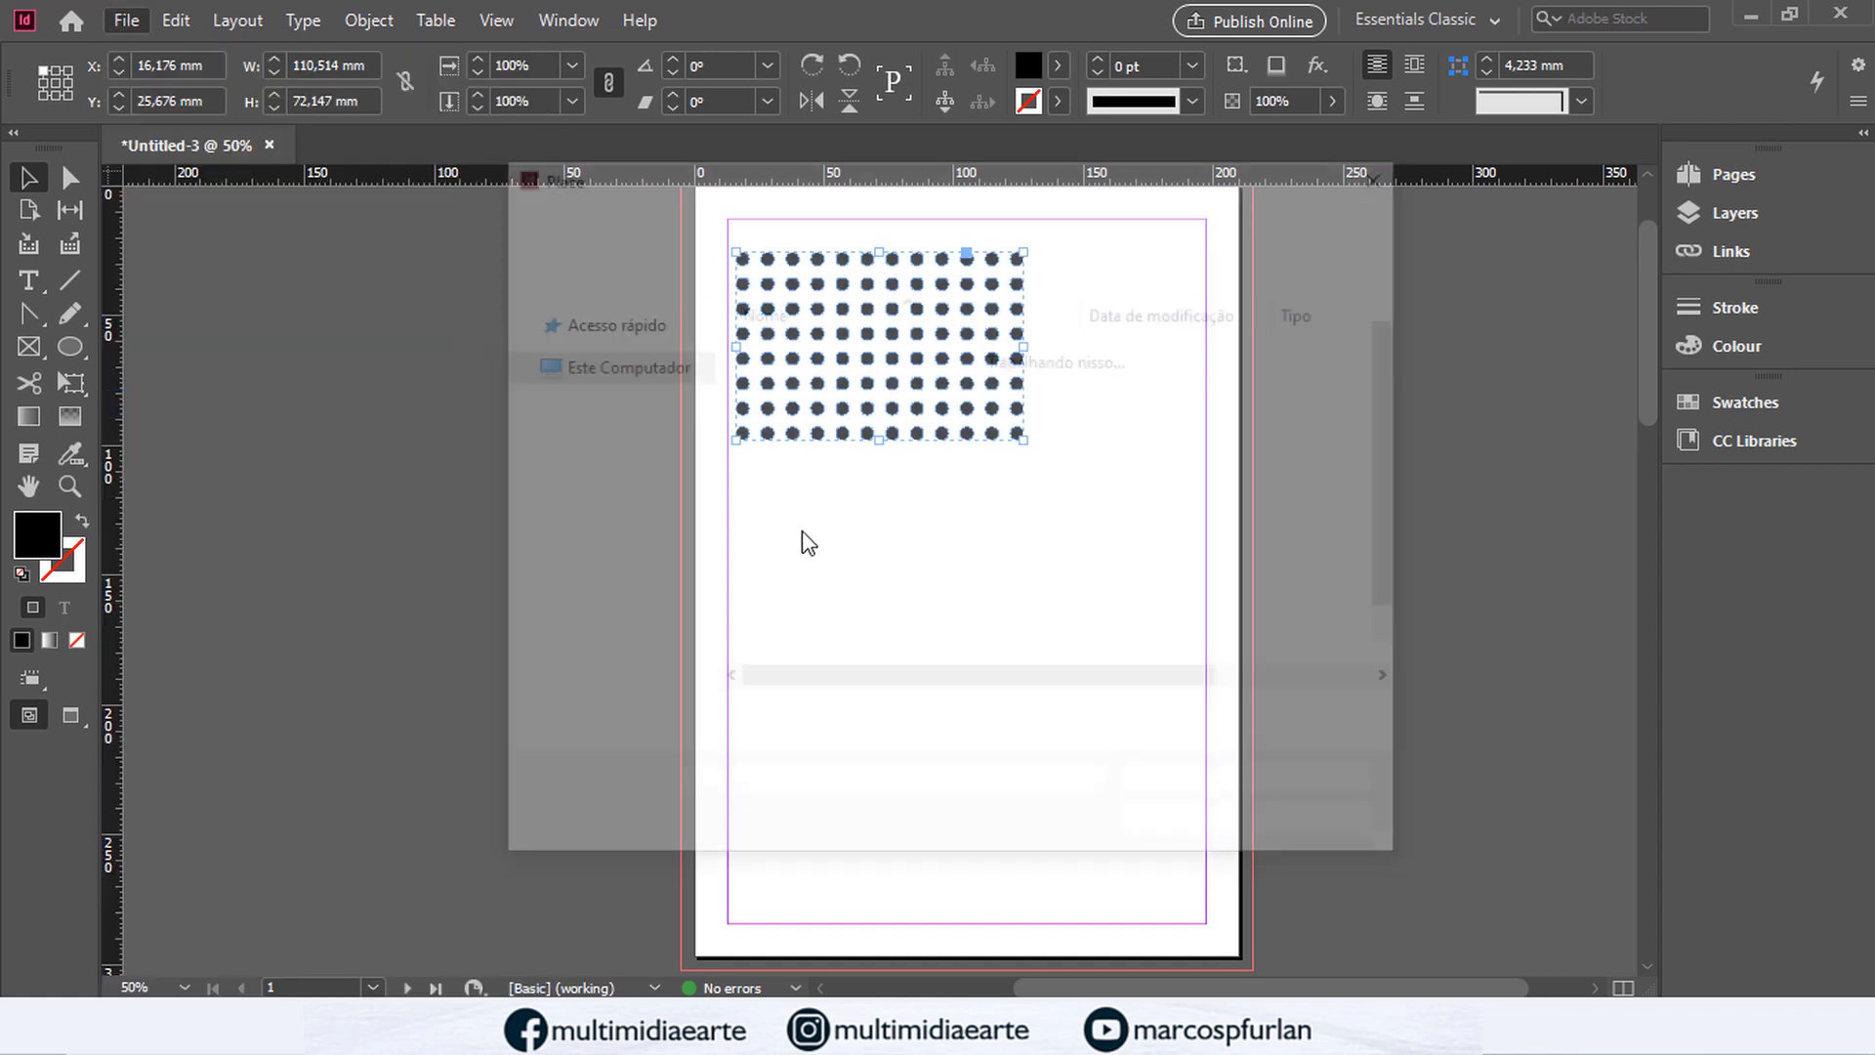
pyautogui.click(722, 218)
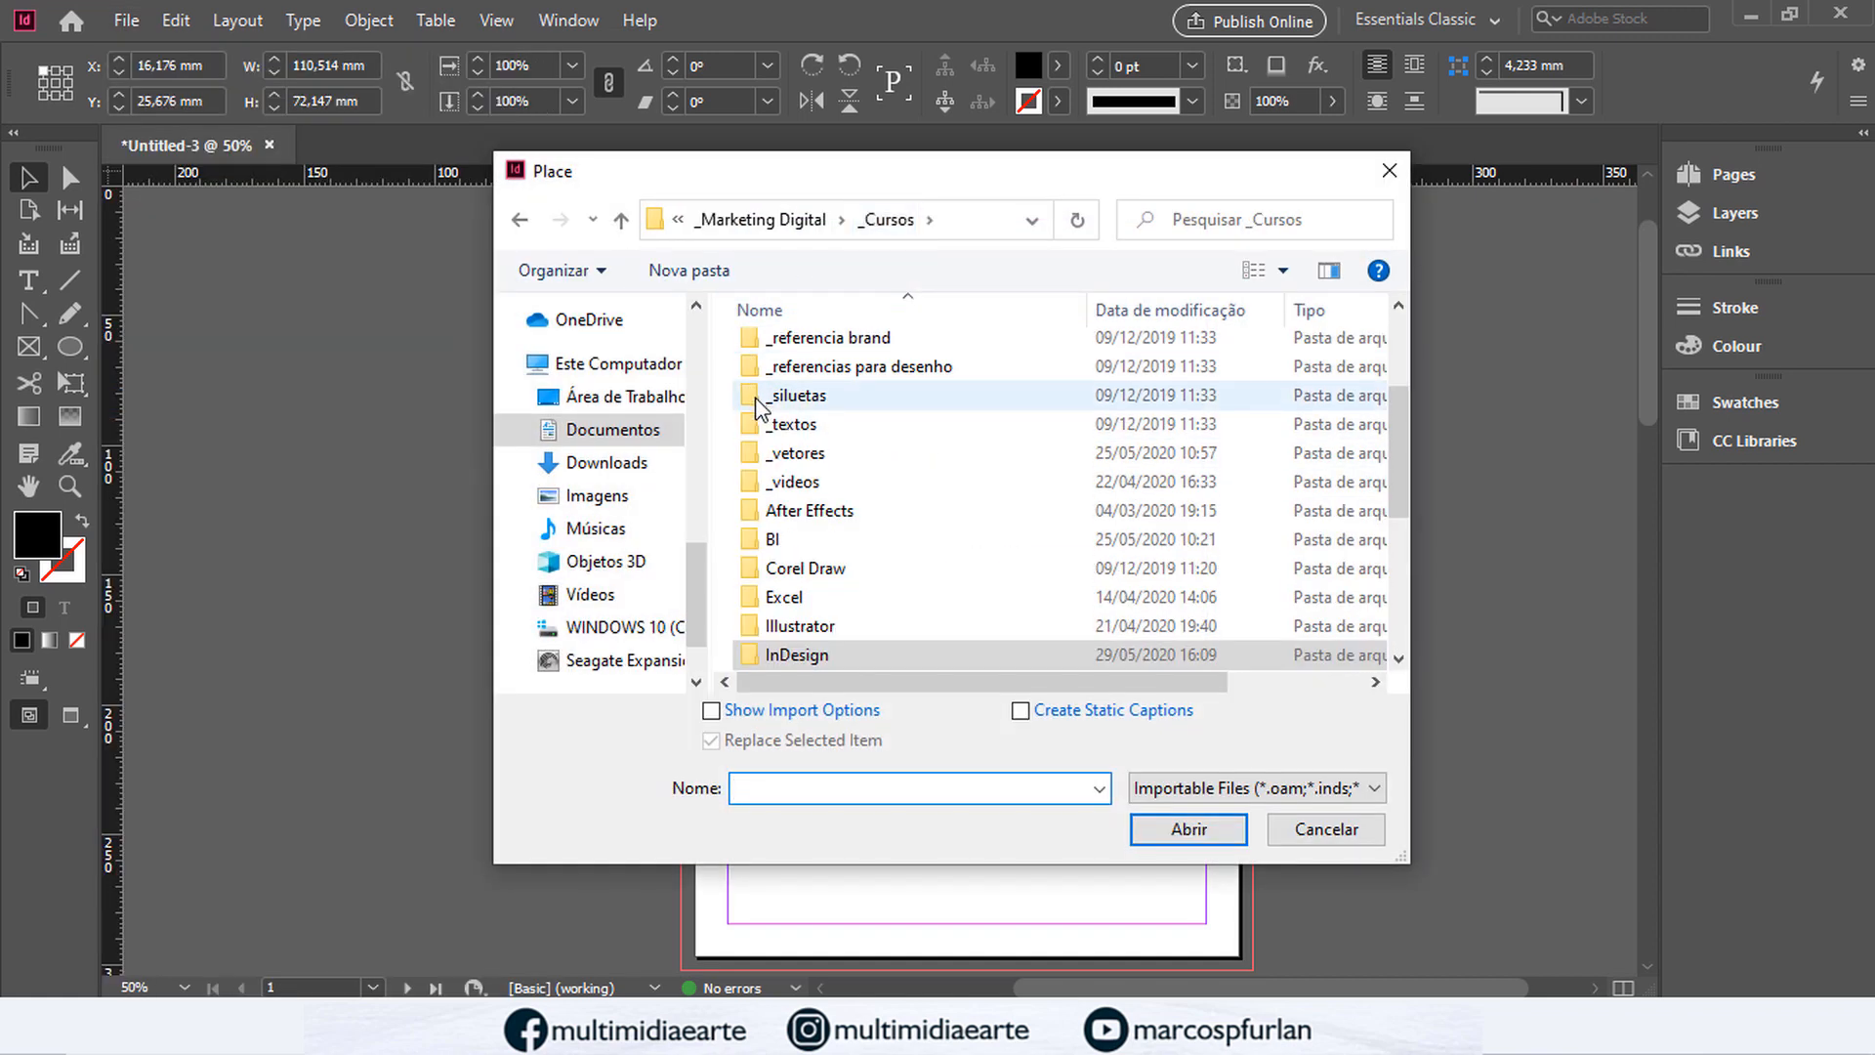
pyautogui.scroll(3, 860, 410)
pyautogui.click(793, 383)
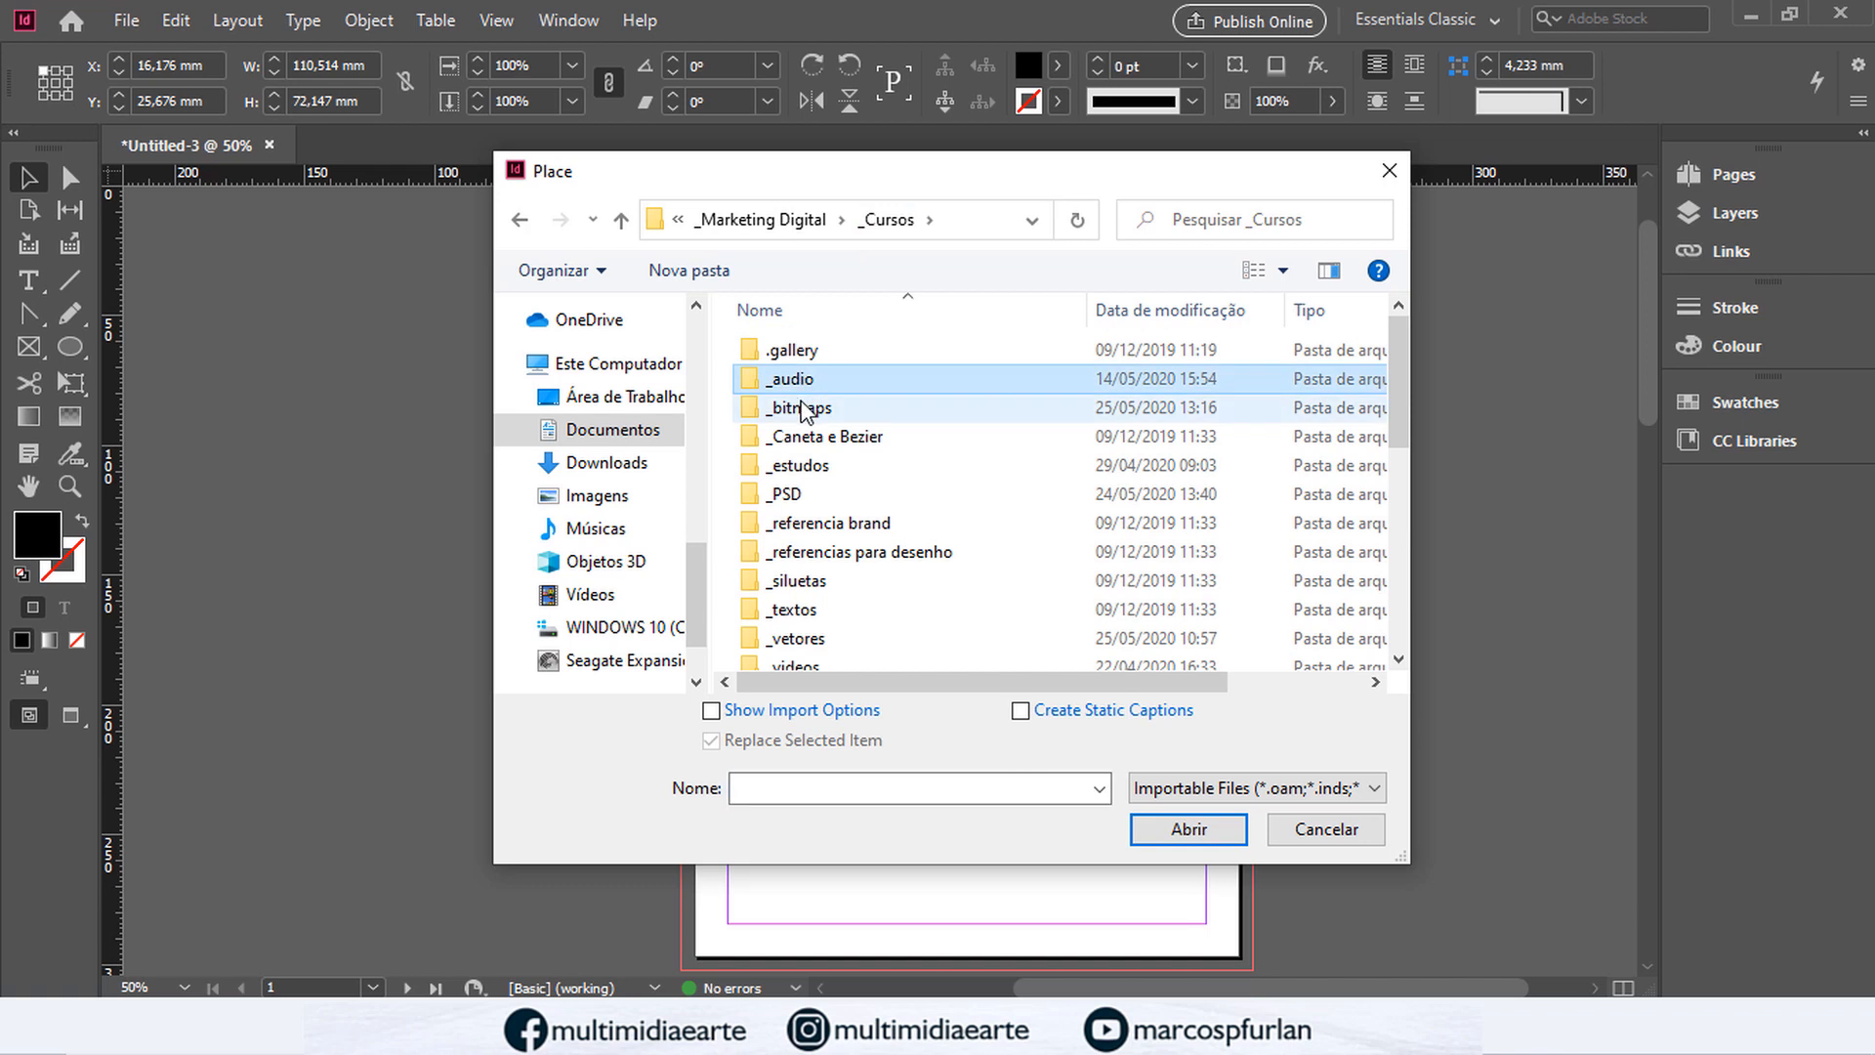
pyautogui.doubleClick(803, 409)
pyautogui.scroll(-1, 936, 465)
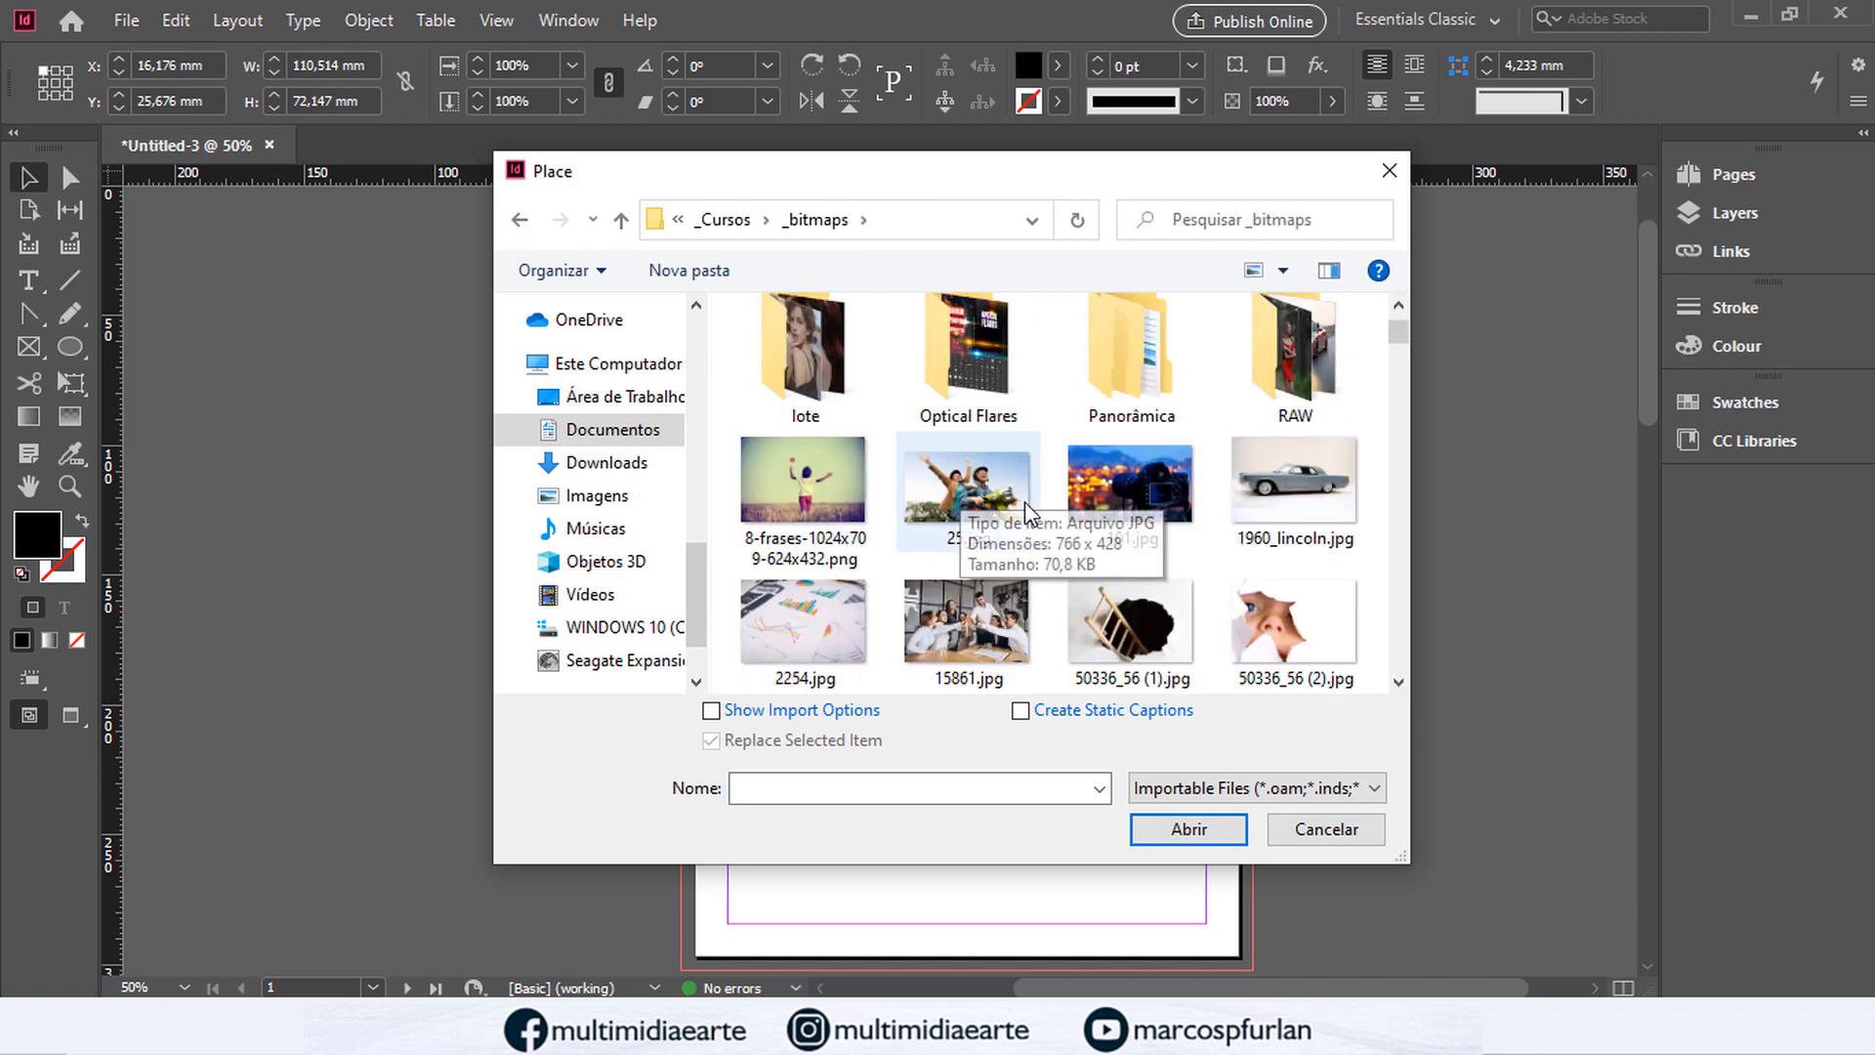
pyautogui.doubleClick(981, 503)
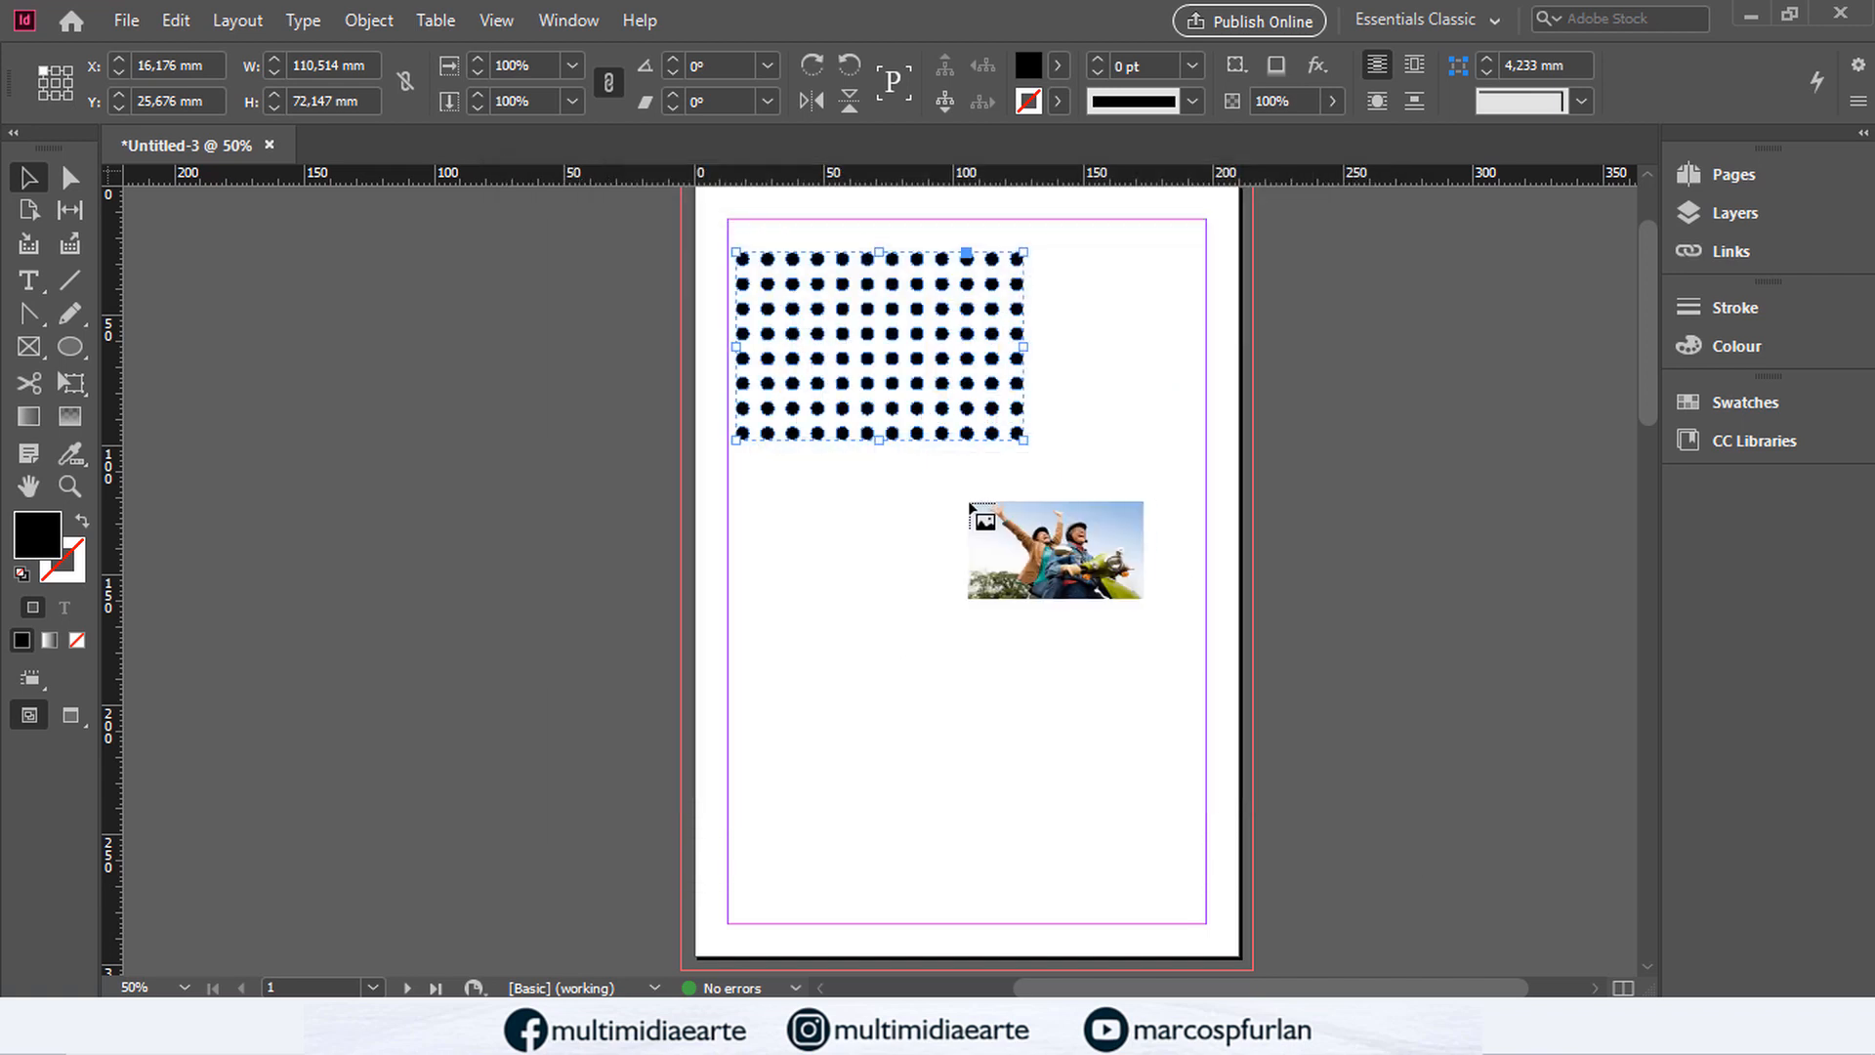
pyautogui.moveTo(731, 496); pyautogui.dragTo(1196, 840)
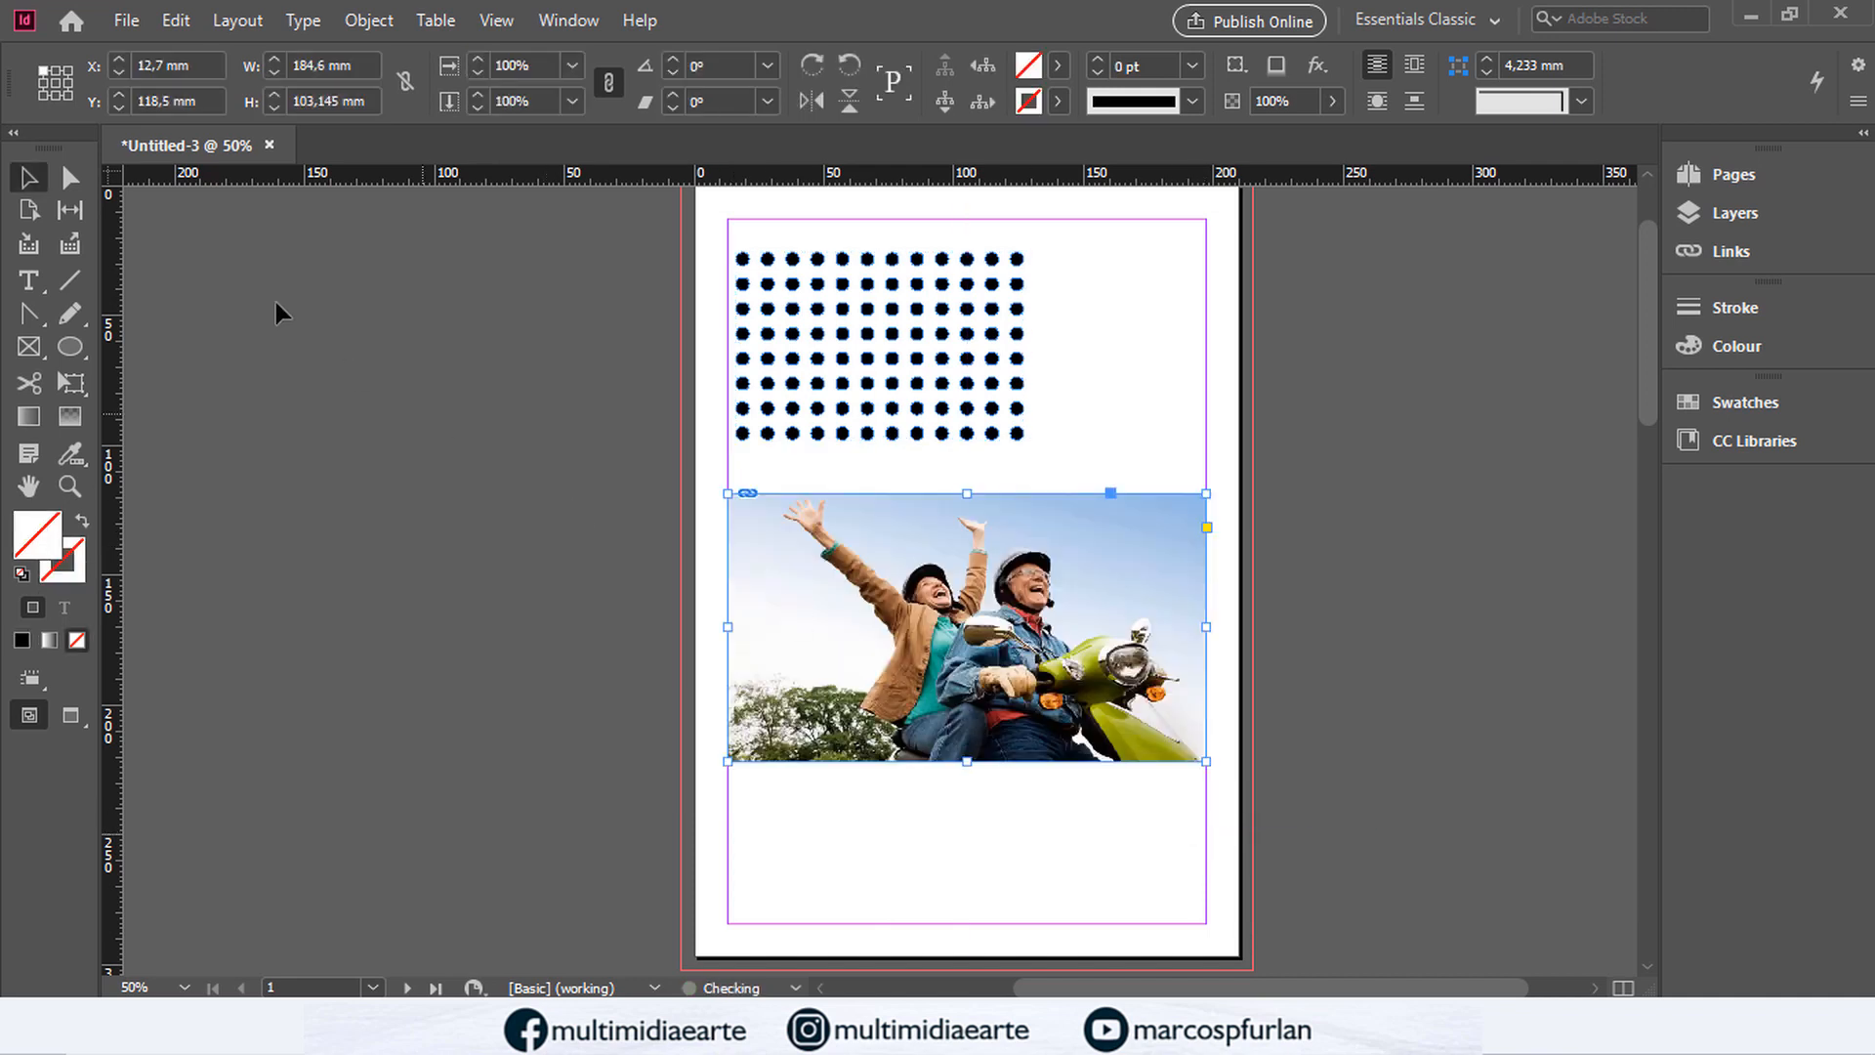
# Step: Move the dot group onto the photo's upper-left corner and reorder the layer so 25.jpg lies beneath the group
pyautogui.click(635, 291)
pyautogui.moveTo(768, 291); pyautogui.dragTo(767, 535)
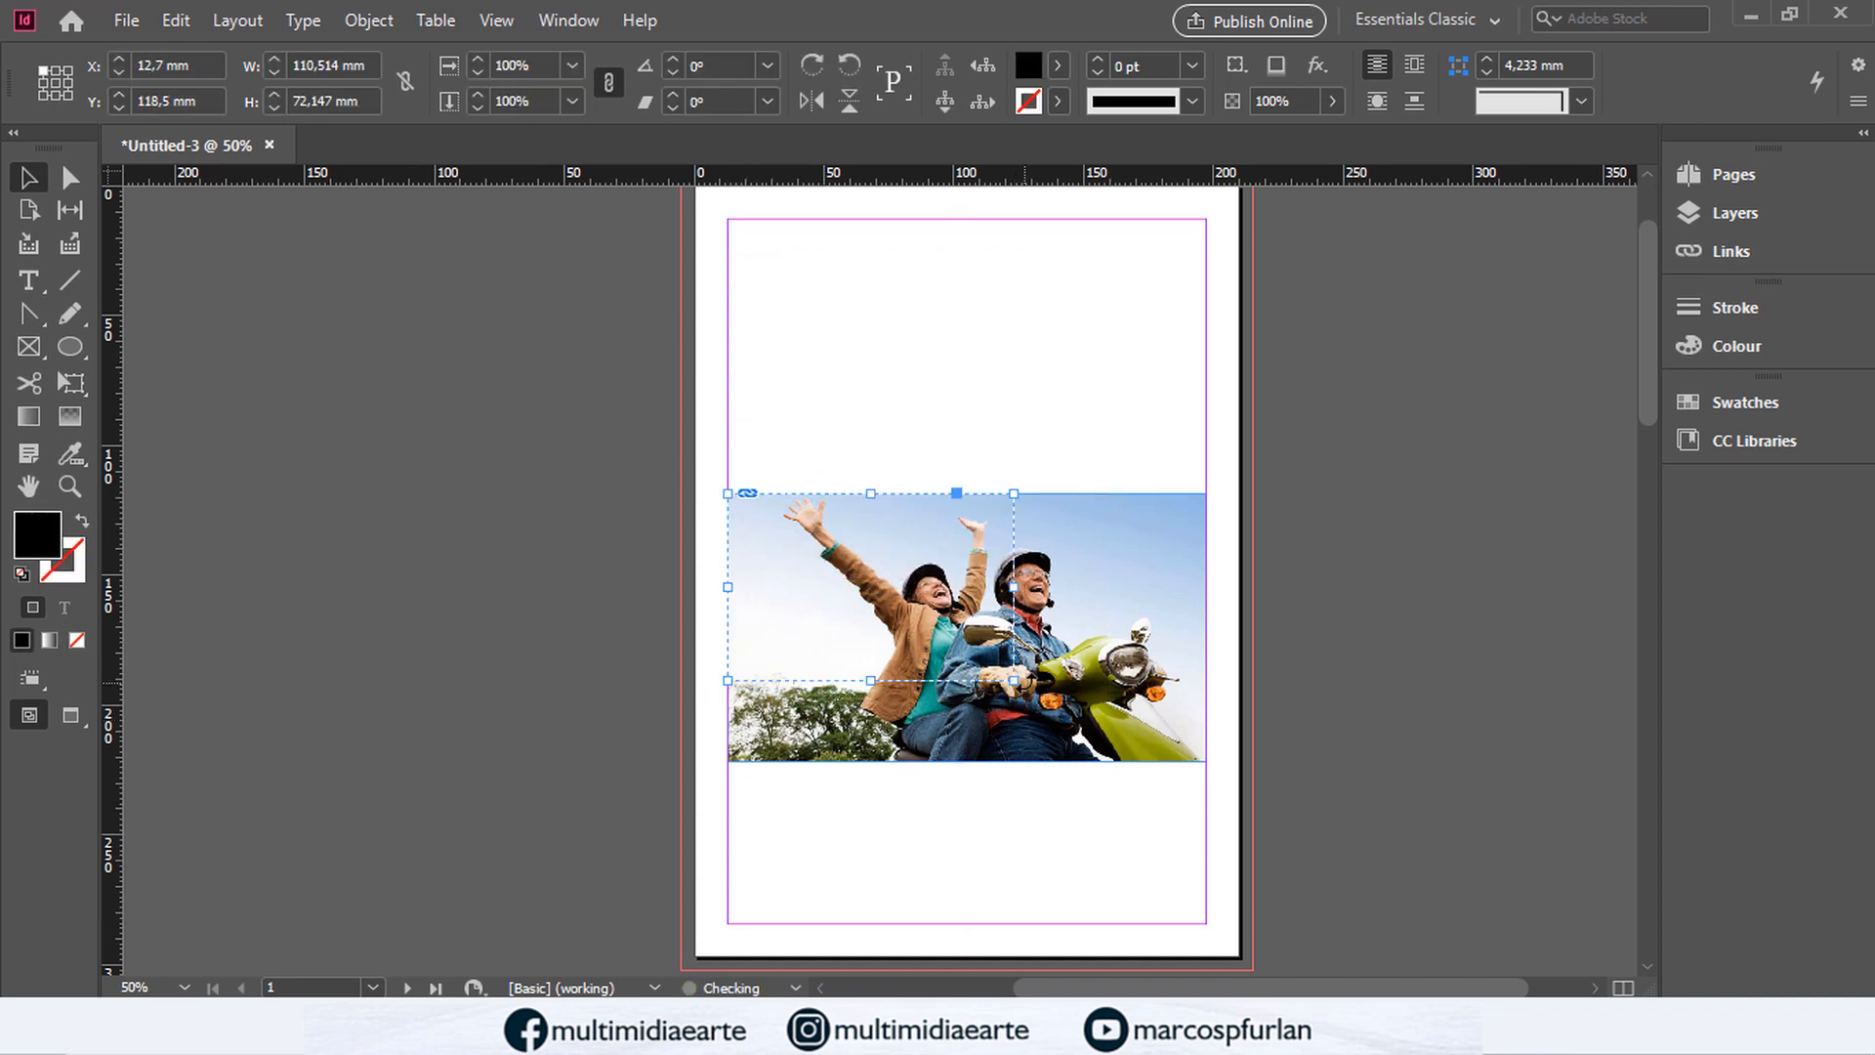
pyautogui.click(1139, 598)
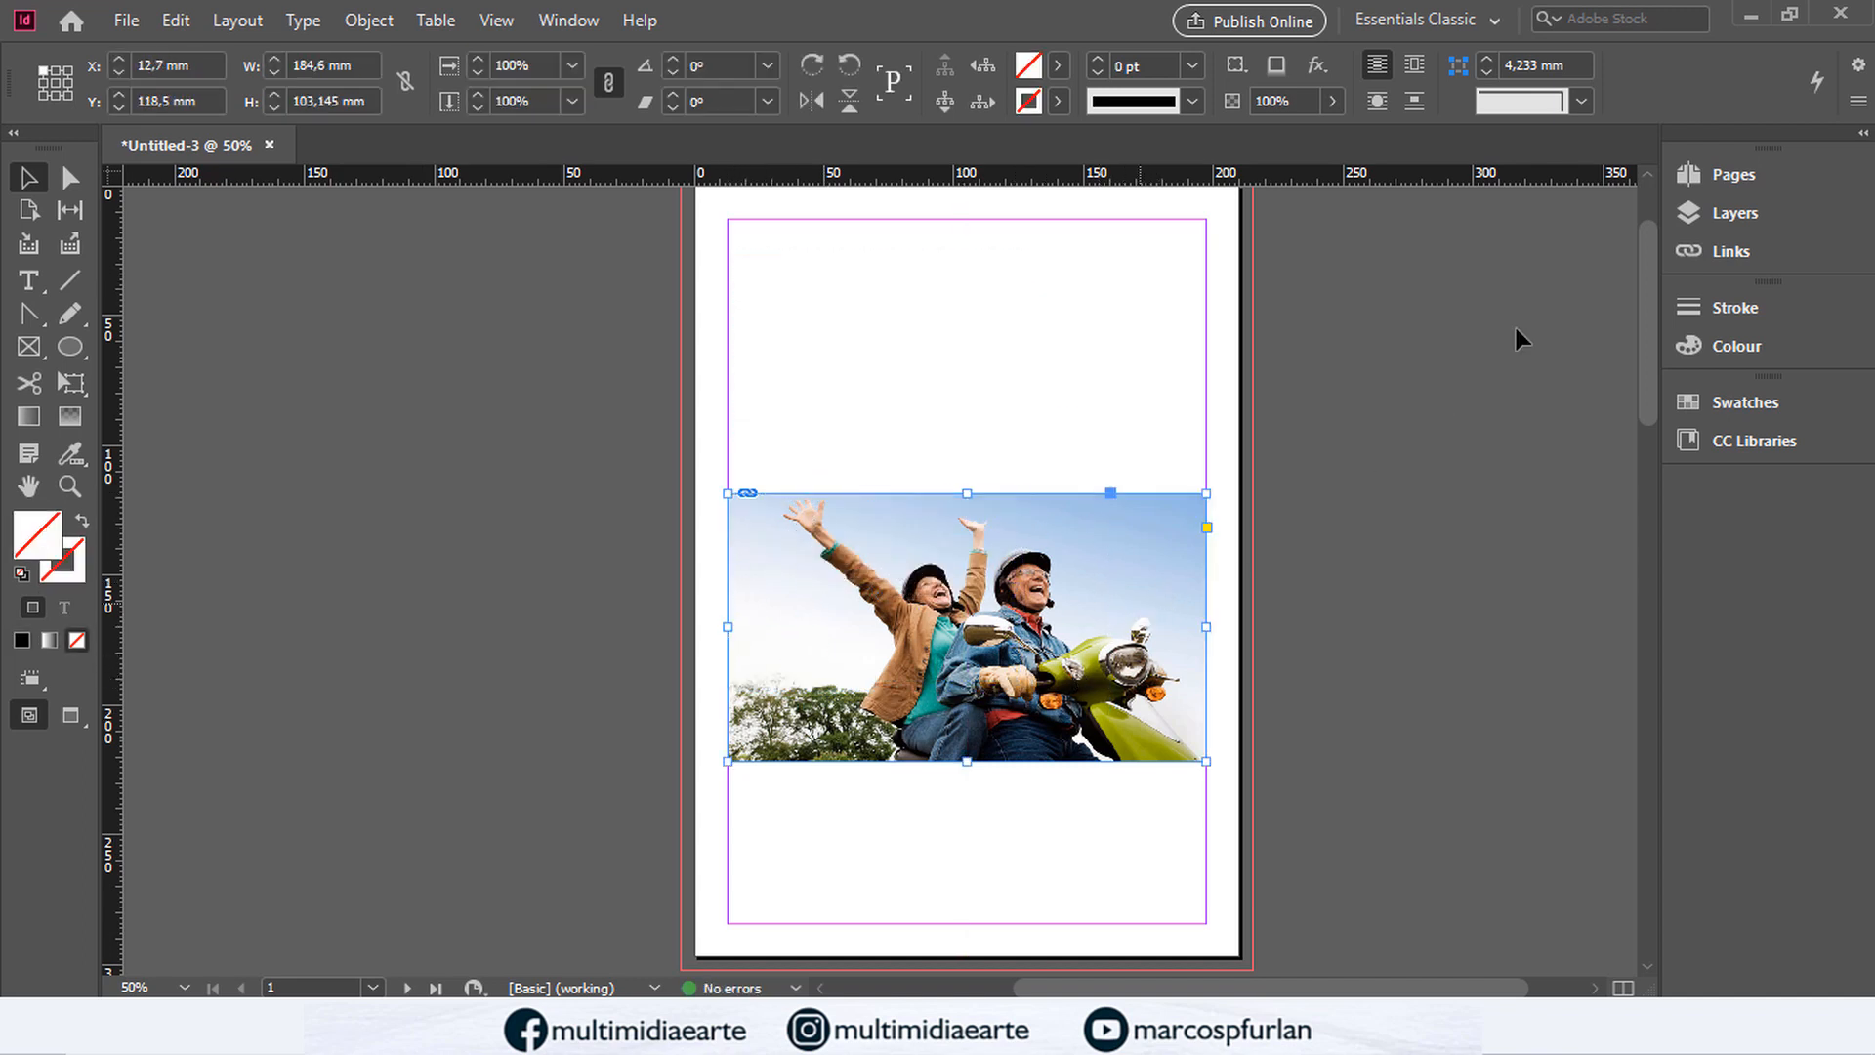
pyautogui.click(1741, 211)
pyautogui.click(1414, 199)
pyautogui.click(1490, 232)
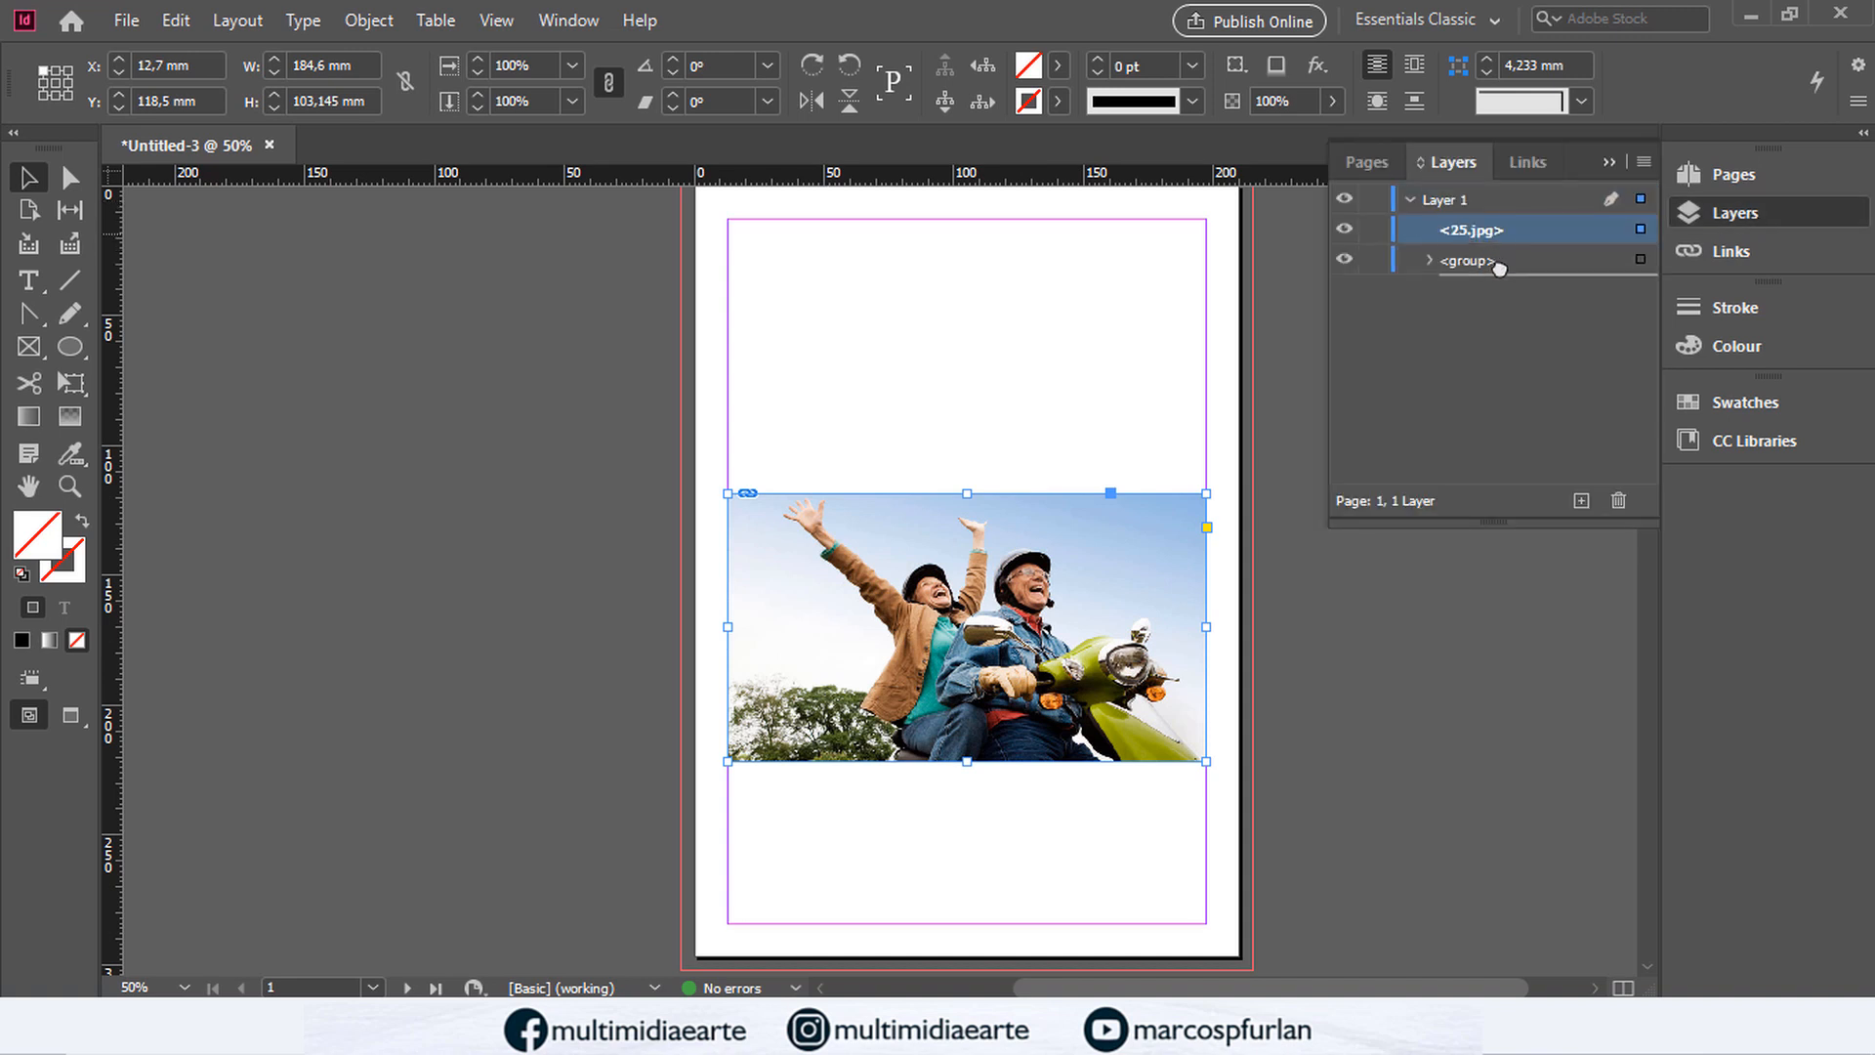
pyautogui.moveTo(1520, 236); pyautogui.dragTo(1520, 265)
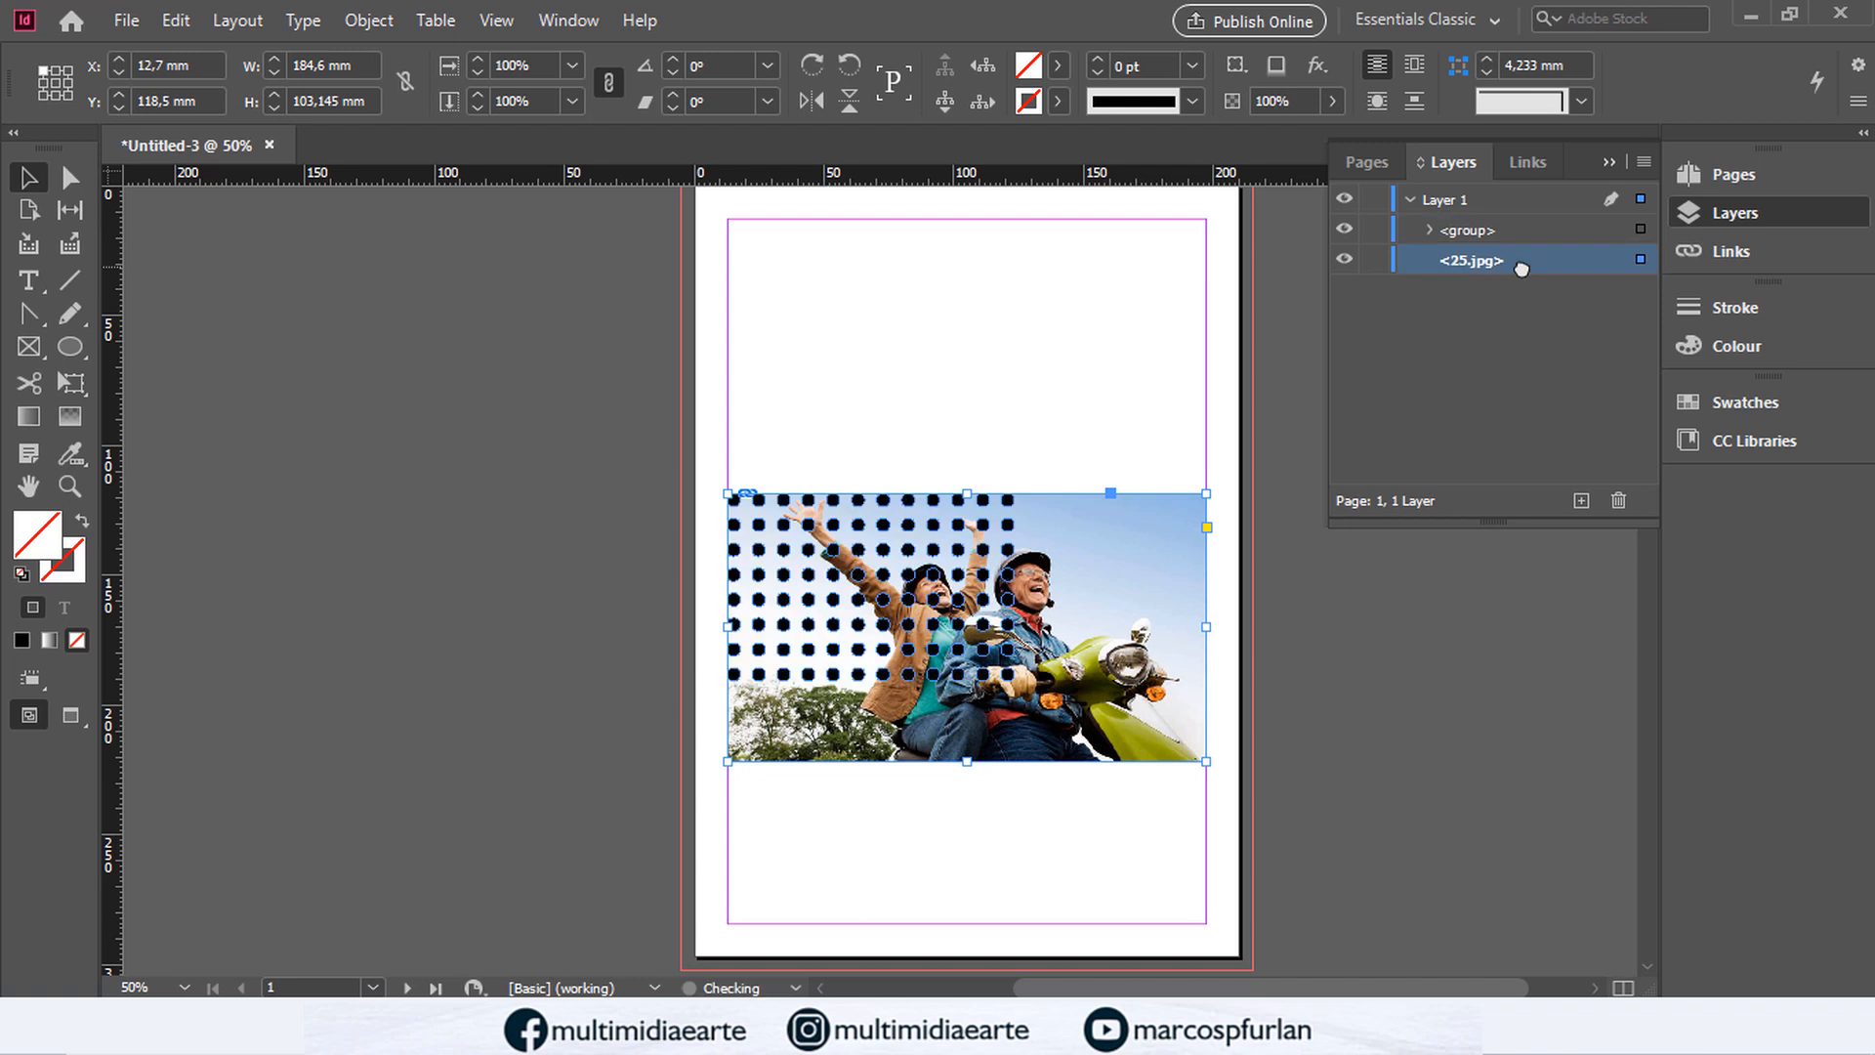
# Step: Enlarge the dot group to about 152 × 103 mm to match the photo's height and shift it right to X 27.7 mm
pyautogui.click(1008, 676)
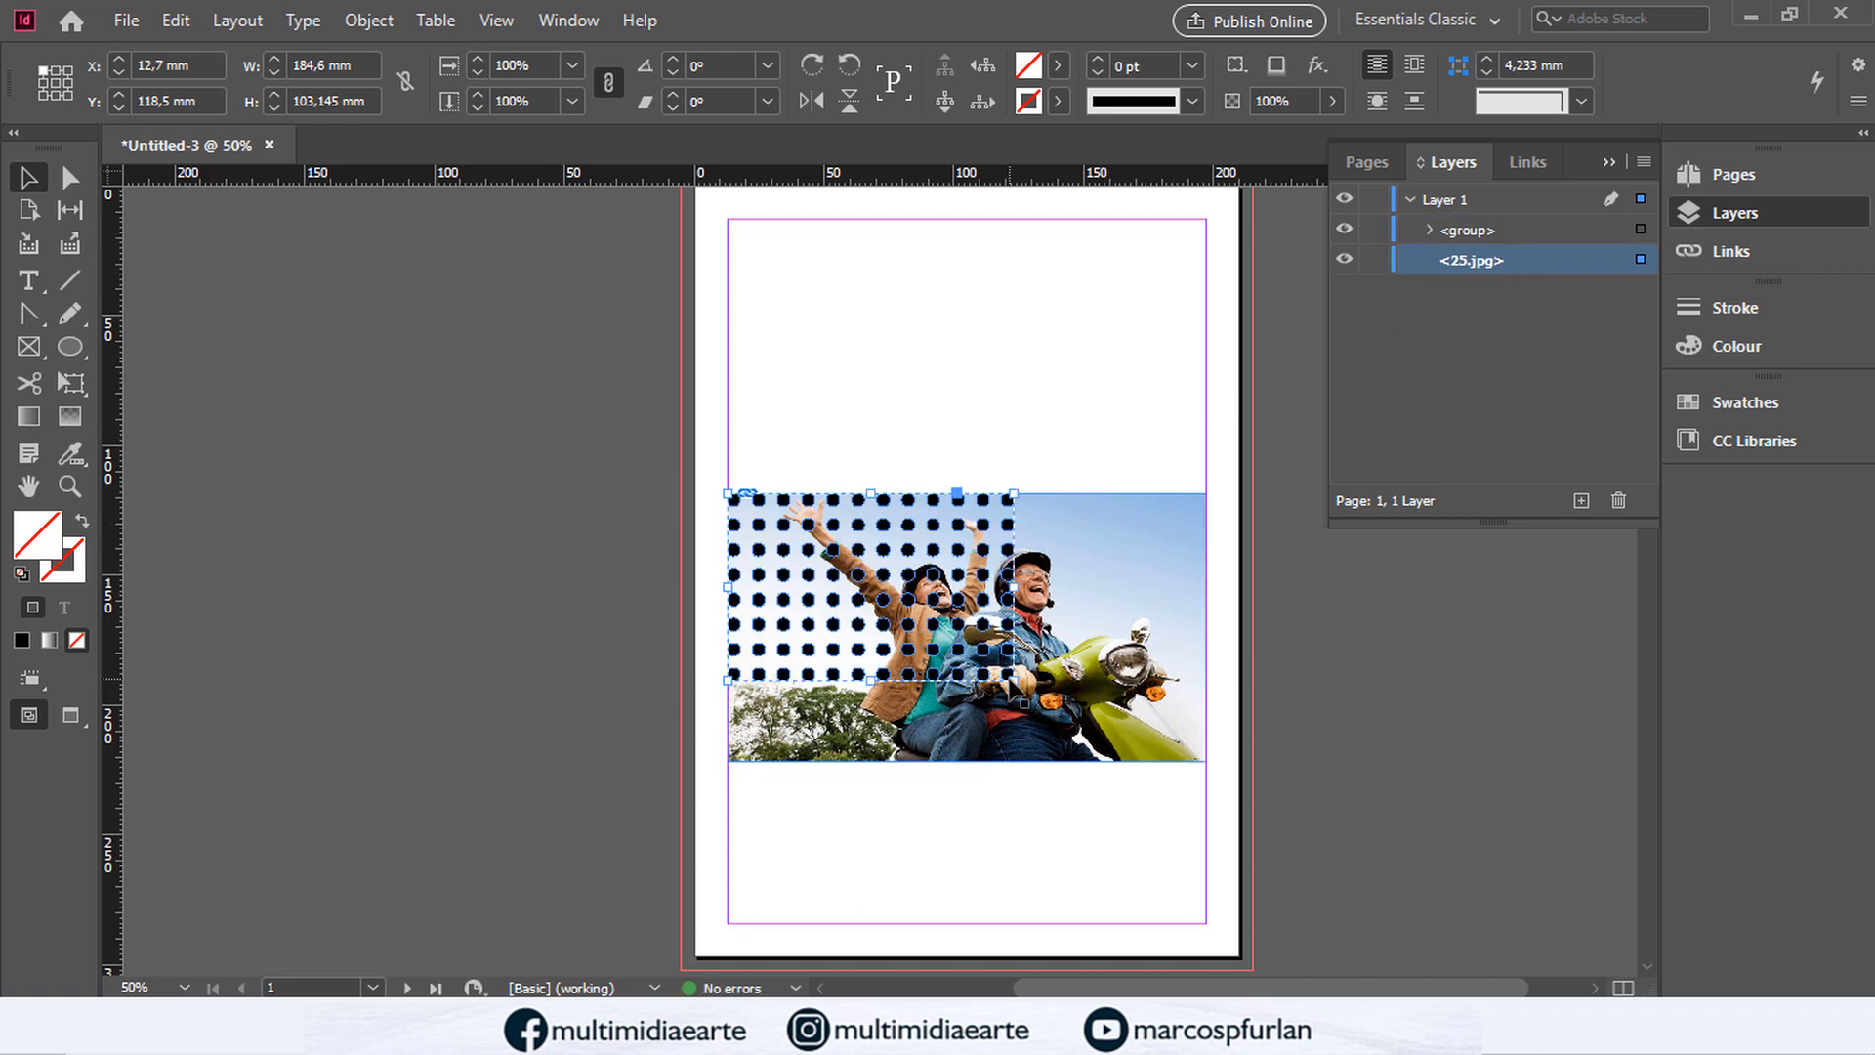
pyautogui.moveTo(1014, 681); pyautogui.dragTo(1126, 763)
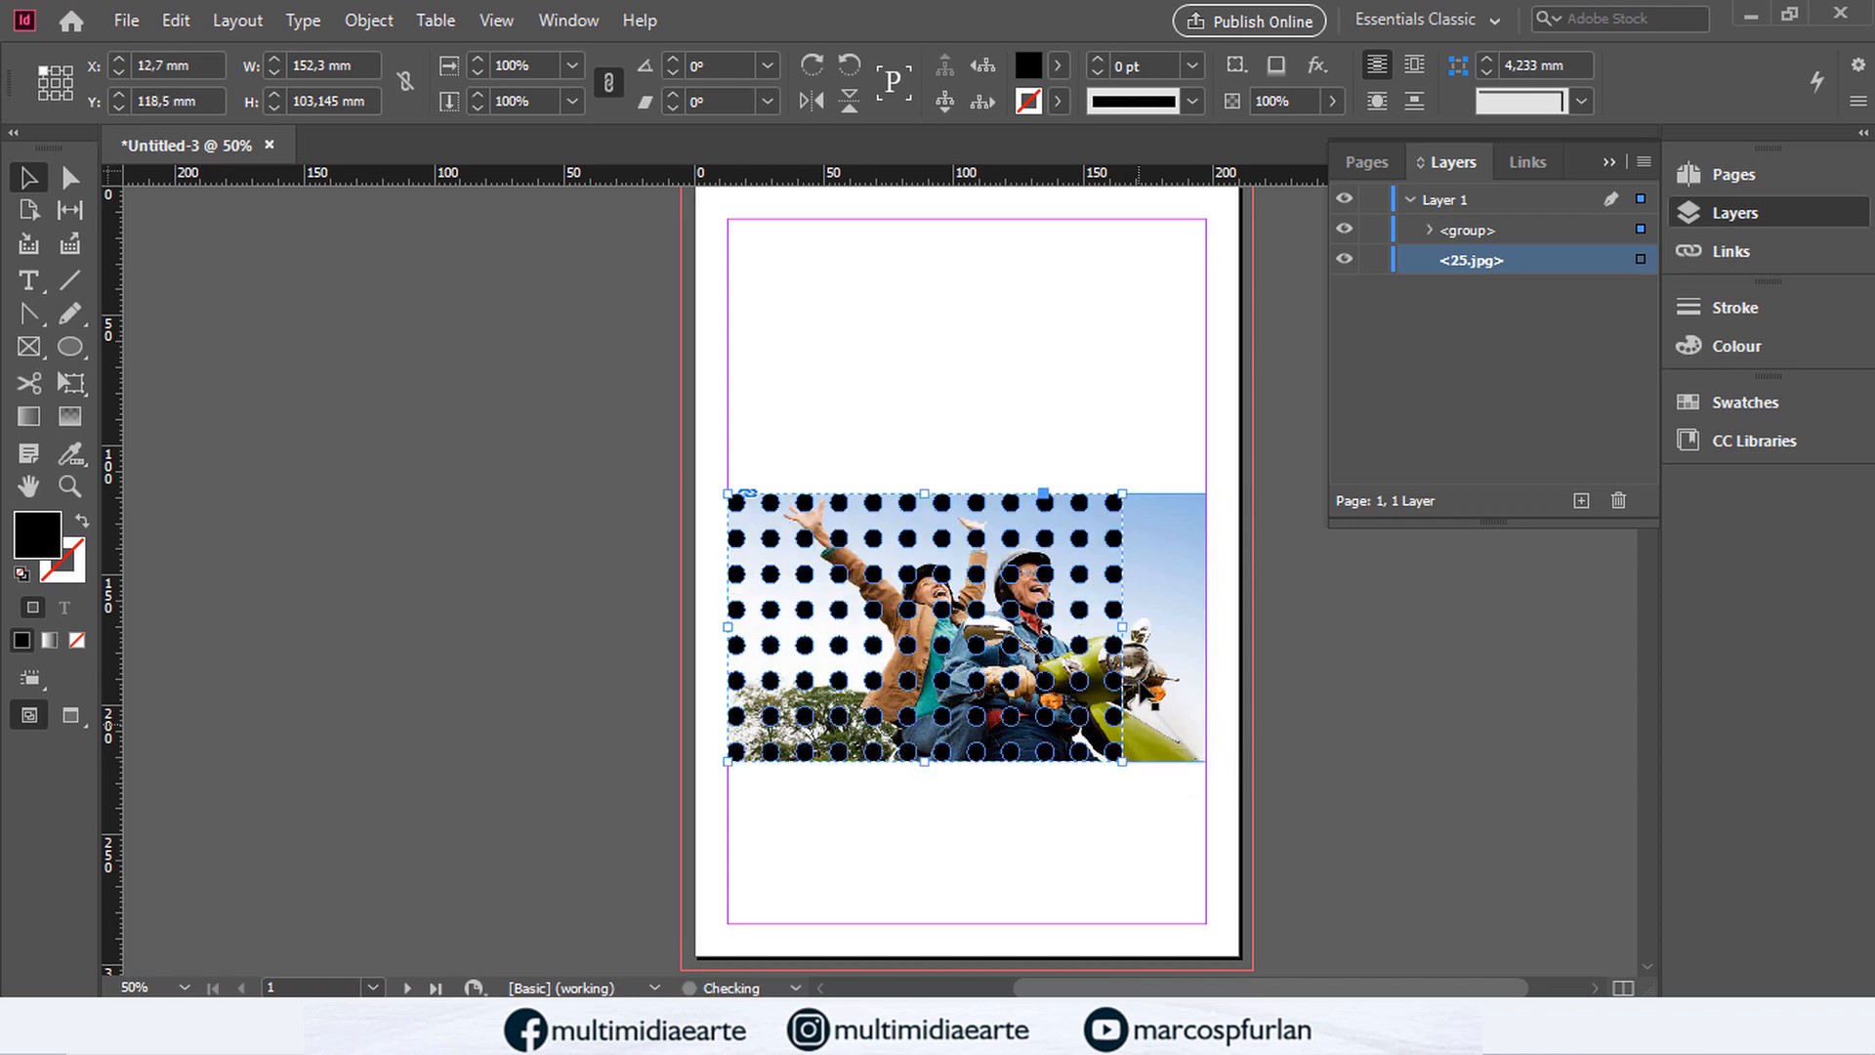
pyautogui.moveTo(1123, 627)
pyautogui.mouseDown()
pyautogui.moveTo(1220, 617)
pyautogui.moveTo(1123, 632)
pyautogui.mouseUp()
pyautogui.hotkey('shift', 'Right')
pyautogui.hotkey('shift', 'Right')
pyautogui.hotkey('shift', 'Right')
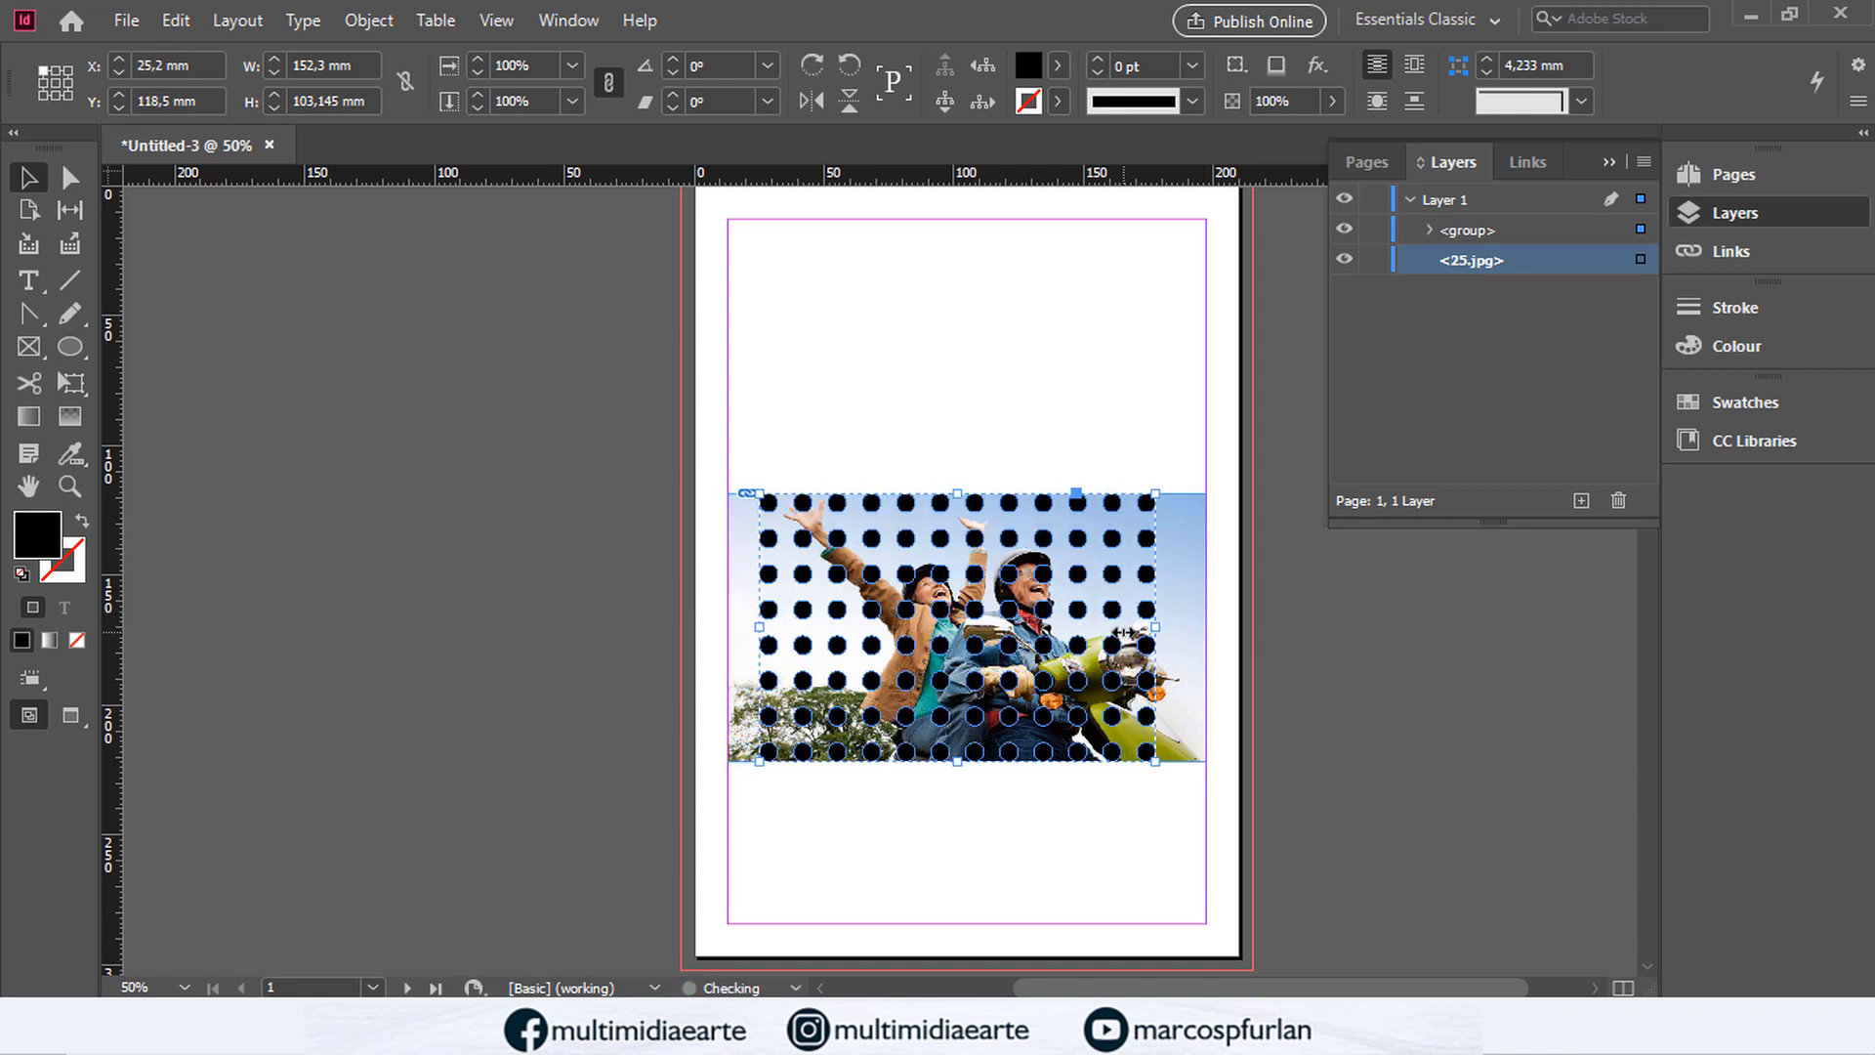
pyautogui.doubleClick(1472, 262)
pyautogui.click(1523, 259)
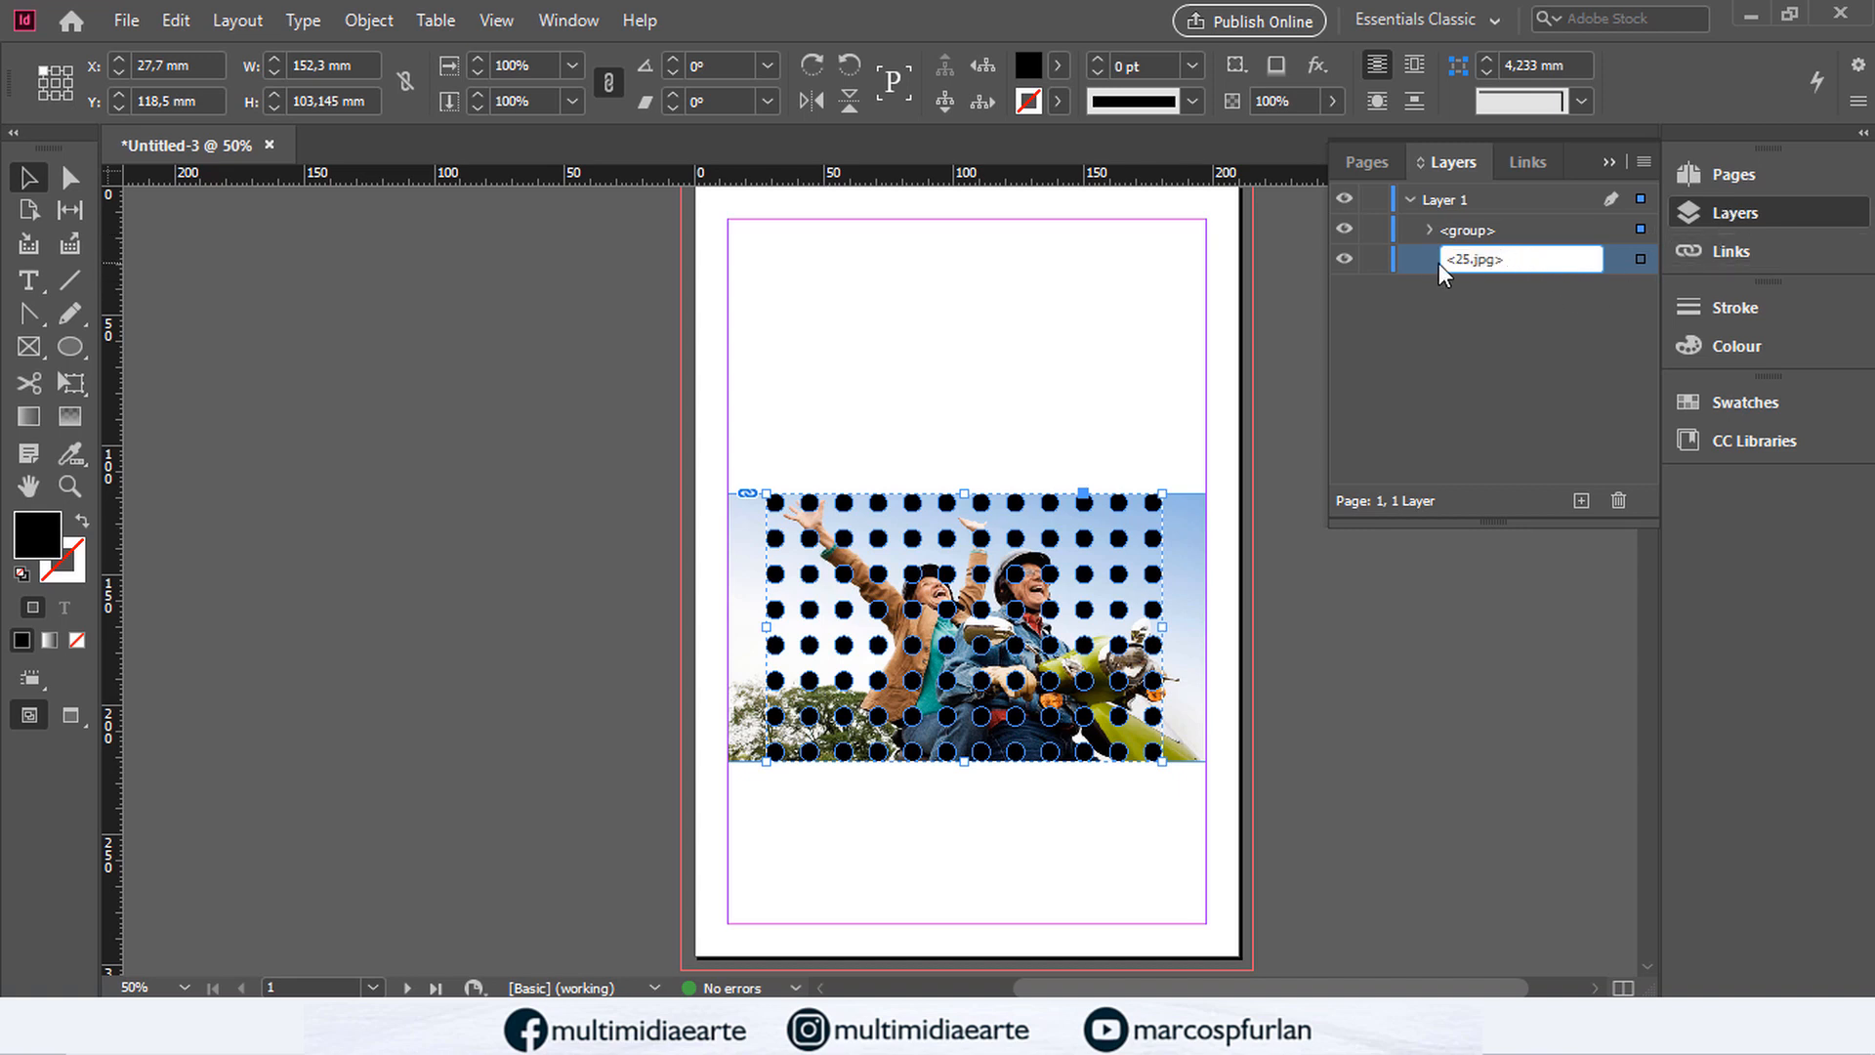
pyautogui.press('Return')
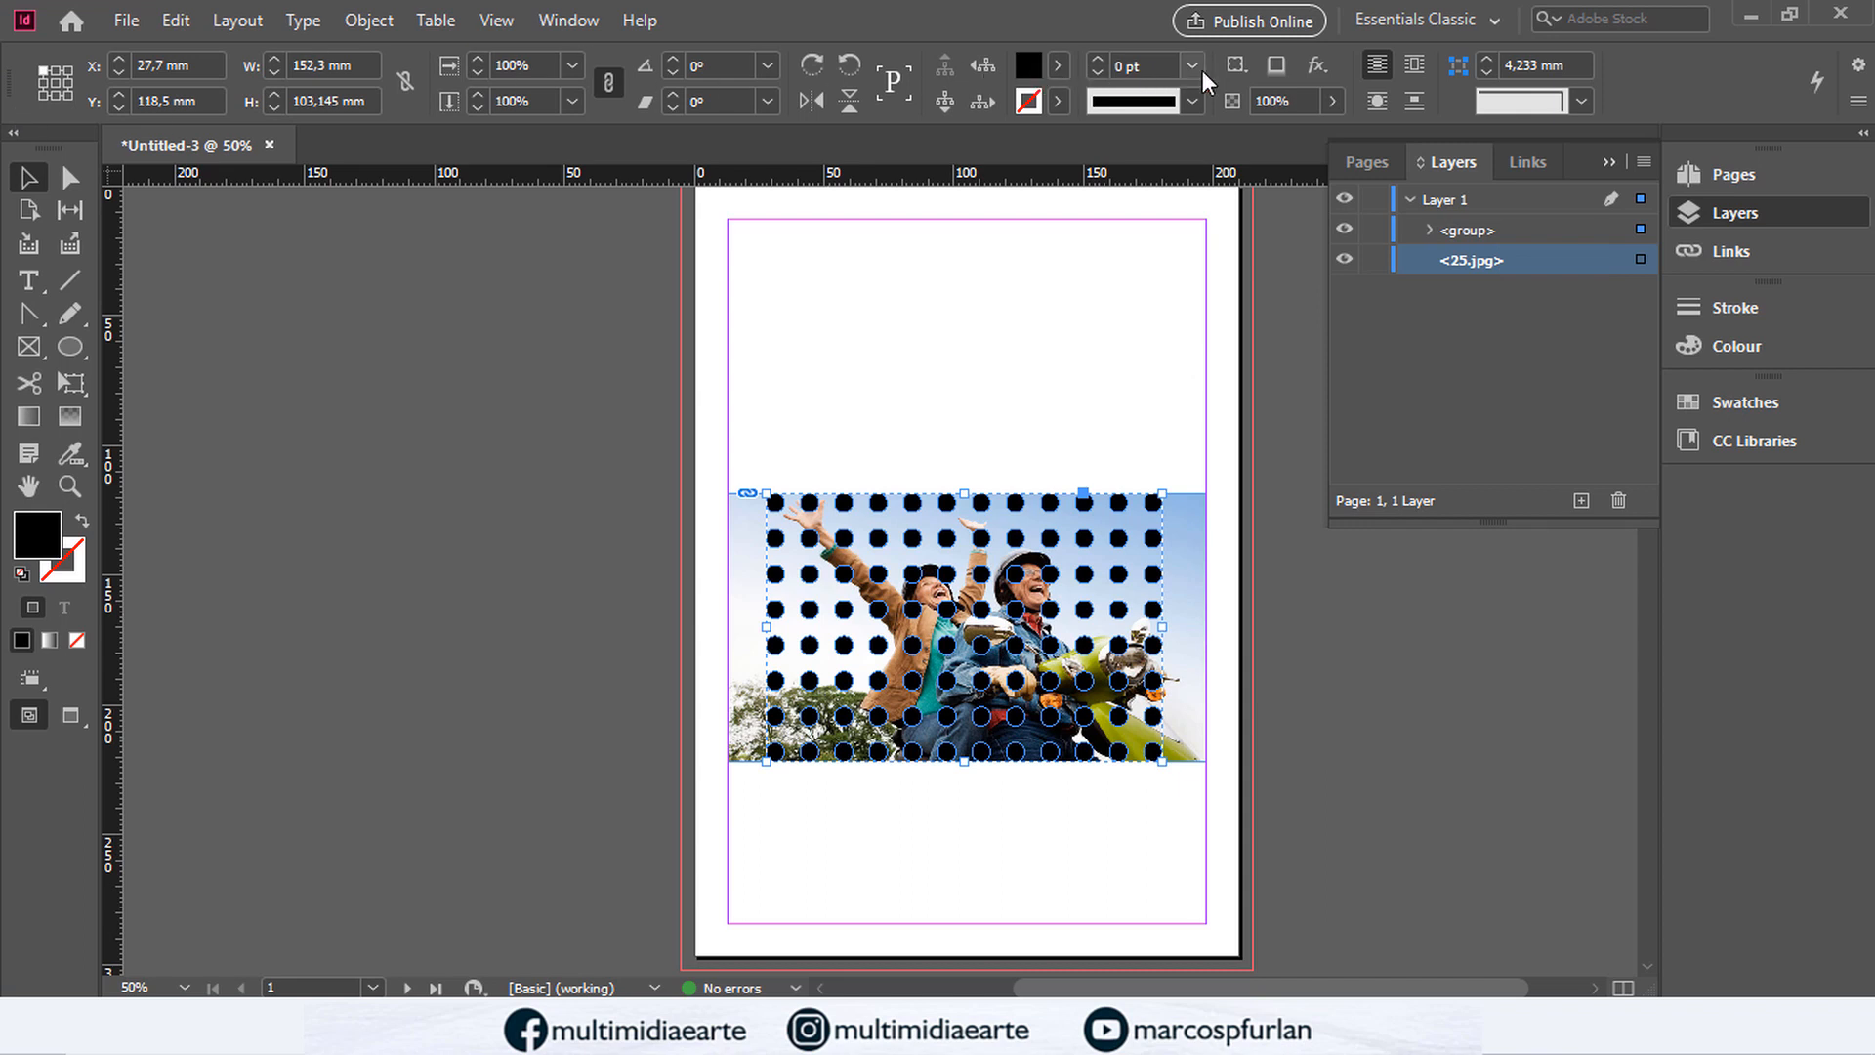
# Step: Lower the opacity of the dot group over the photo to make the dots semi-transparent
pyautogui.click(1334, 101)
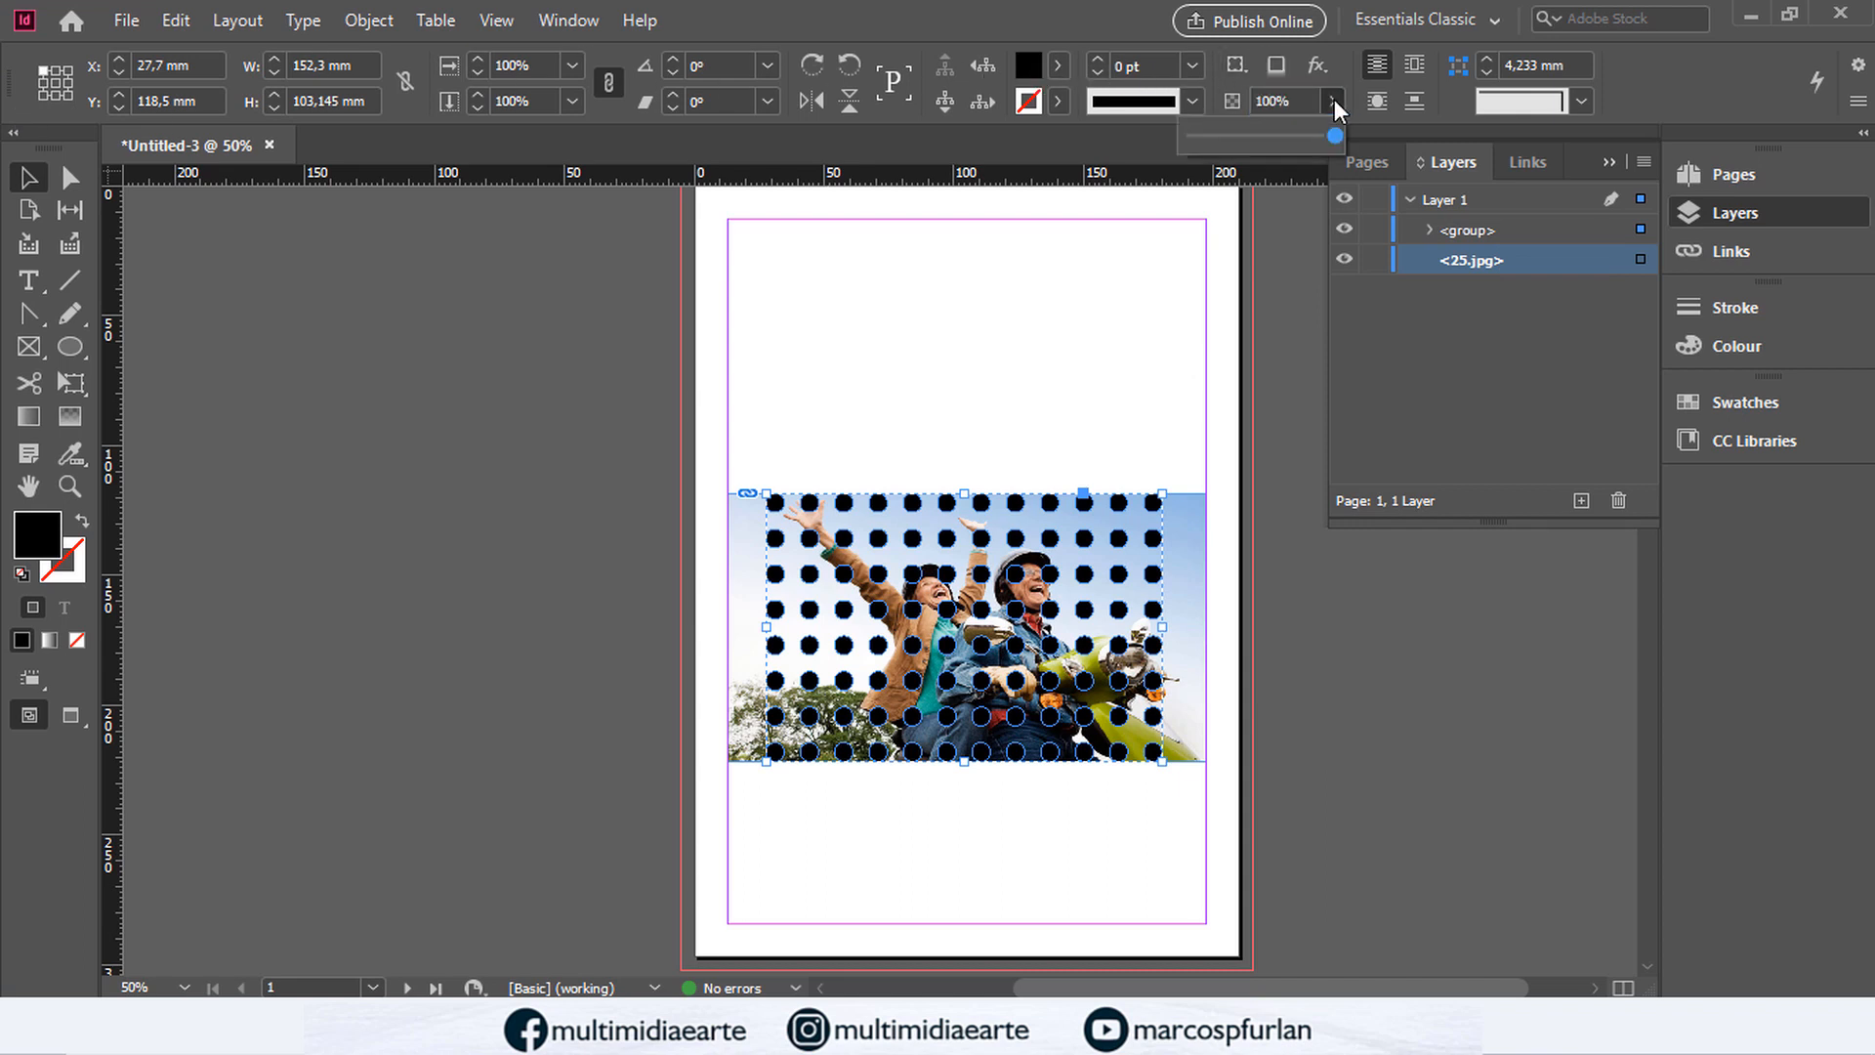
pyautogui.moveTo(1337, 133); pyautogui.dragTo(1246, 153)
pyautogui.hotkey('shift', 'x')
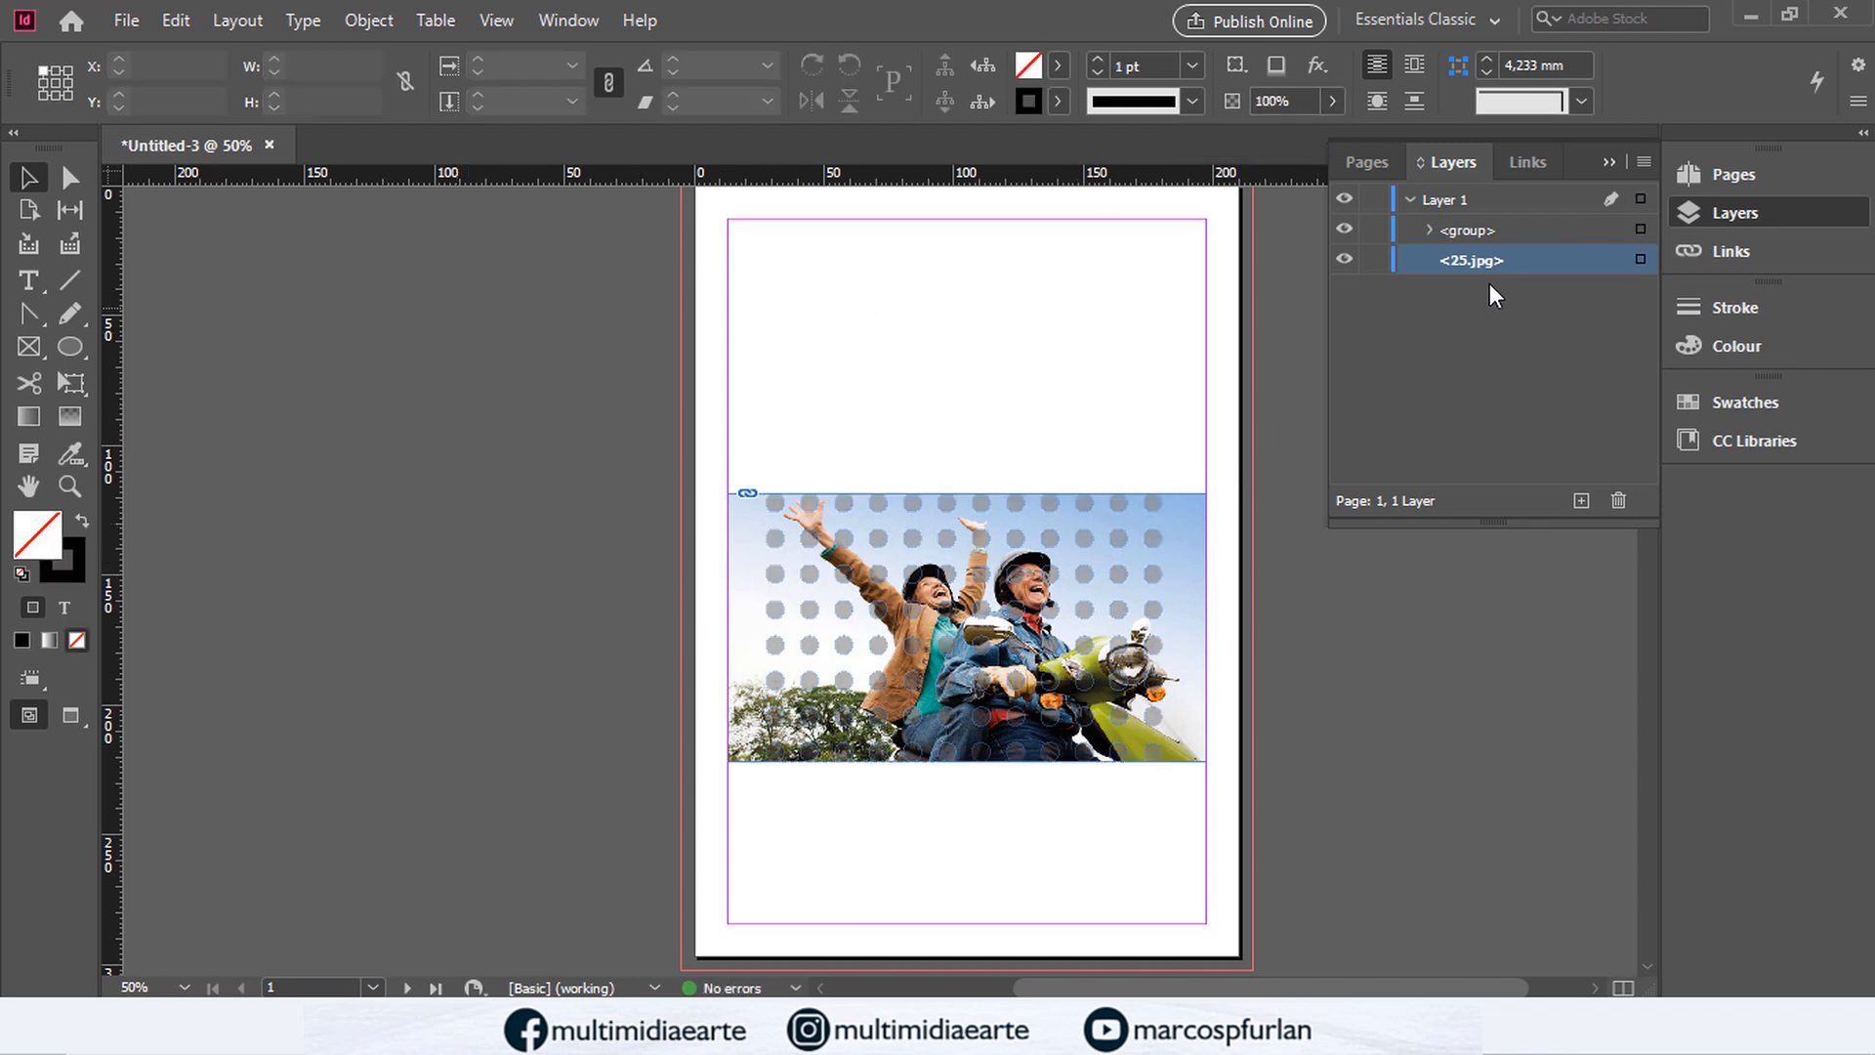
pyautogui.click(1334, 101)
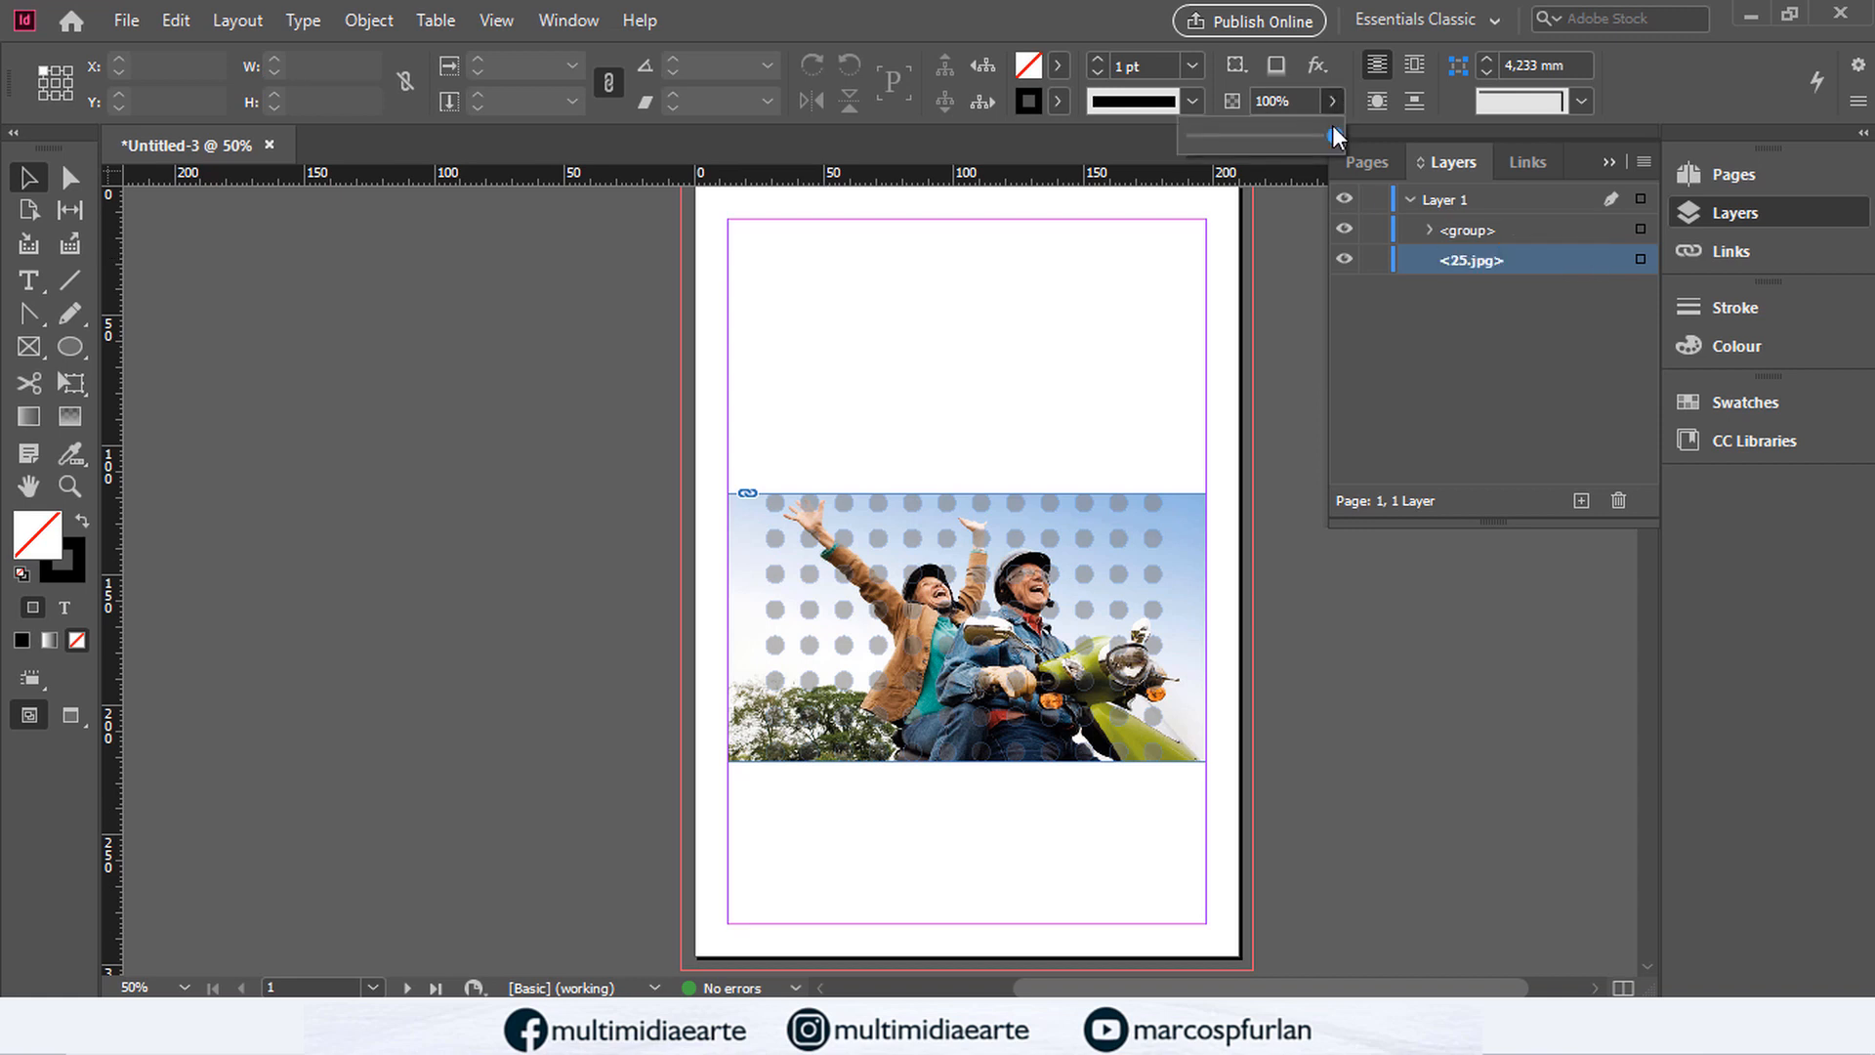
pyautogui.click(1231, 104)
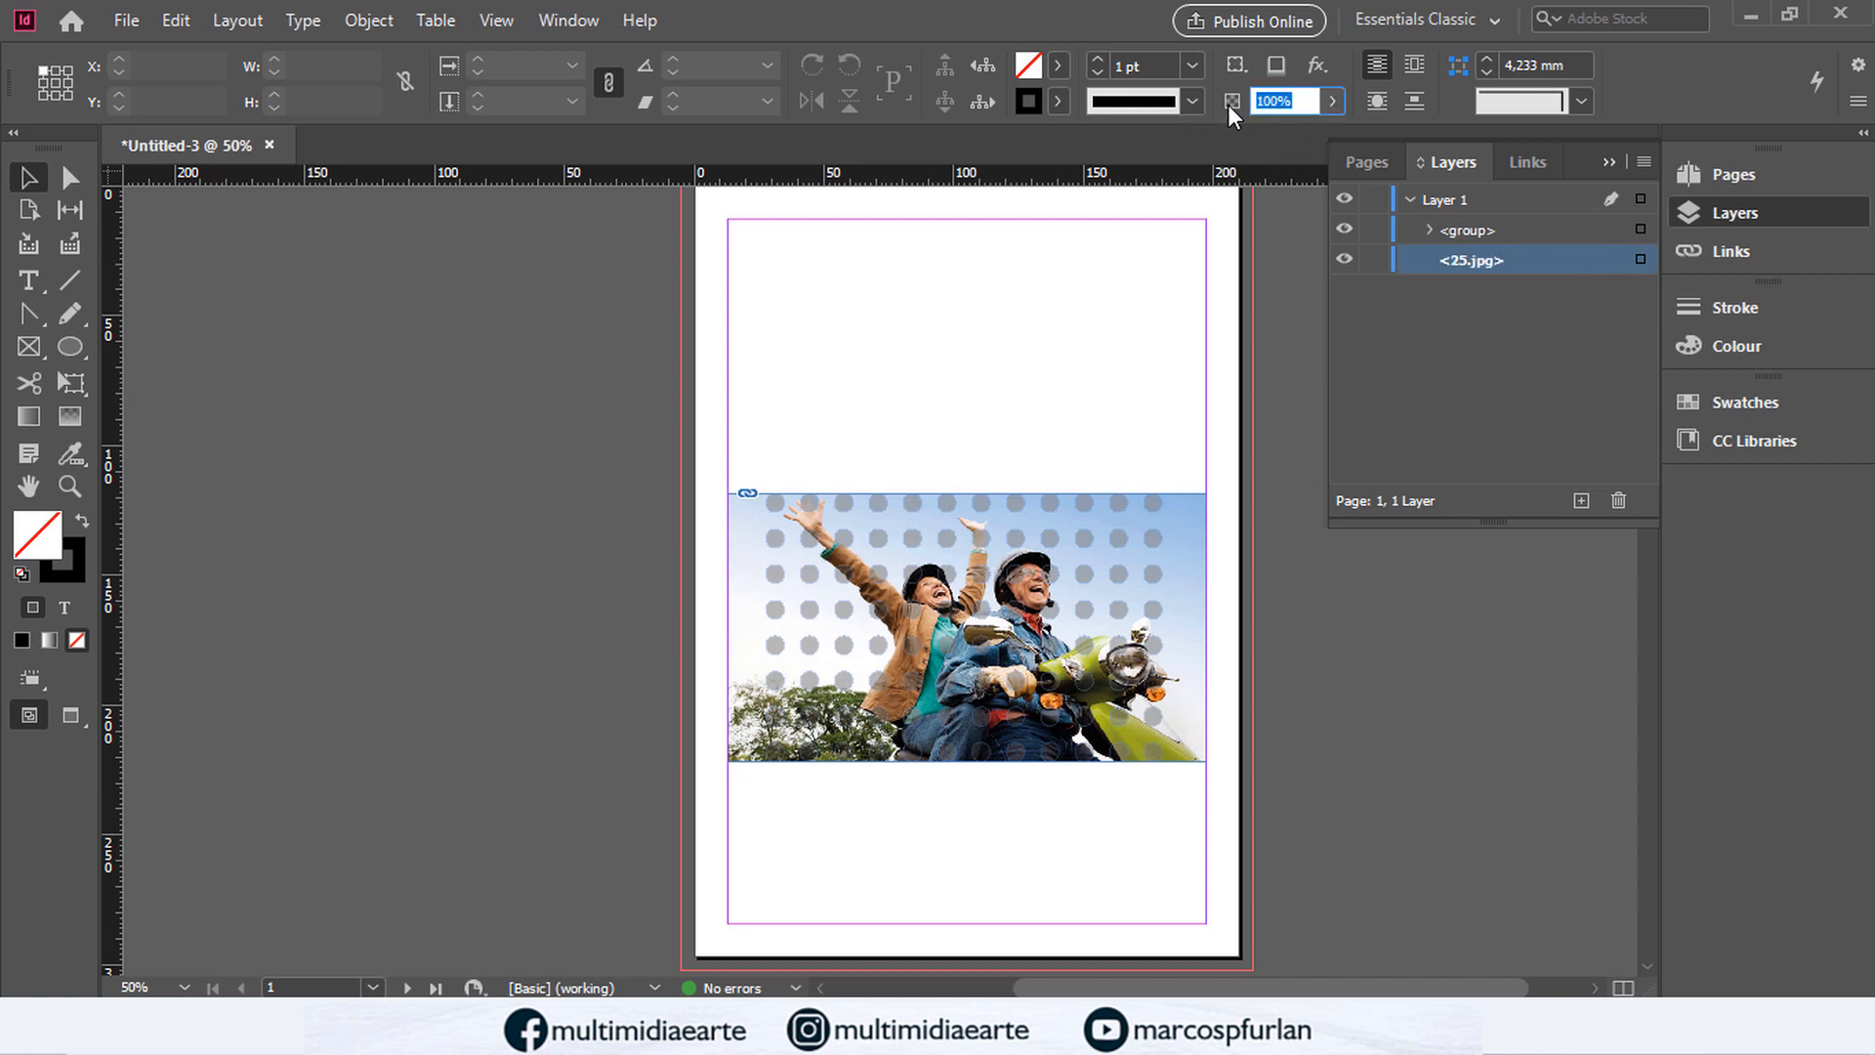
pyautogui.click(552, 22)
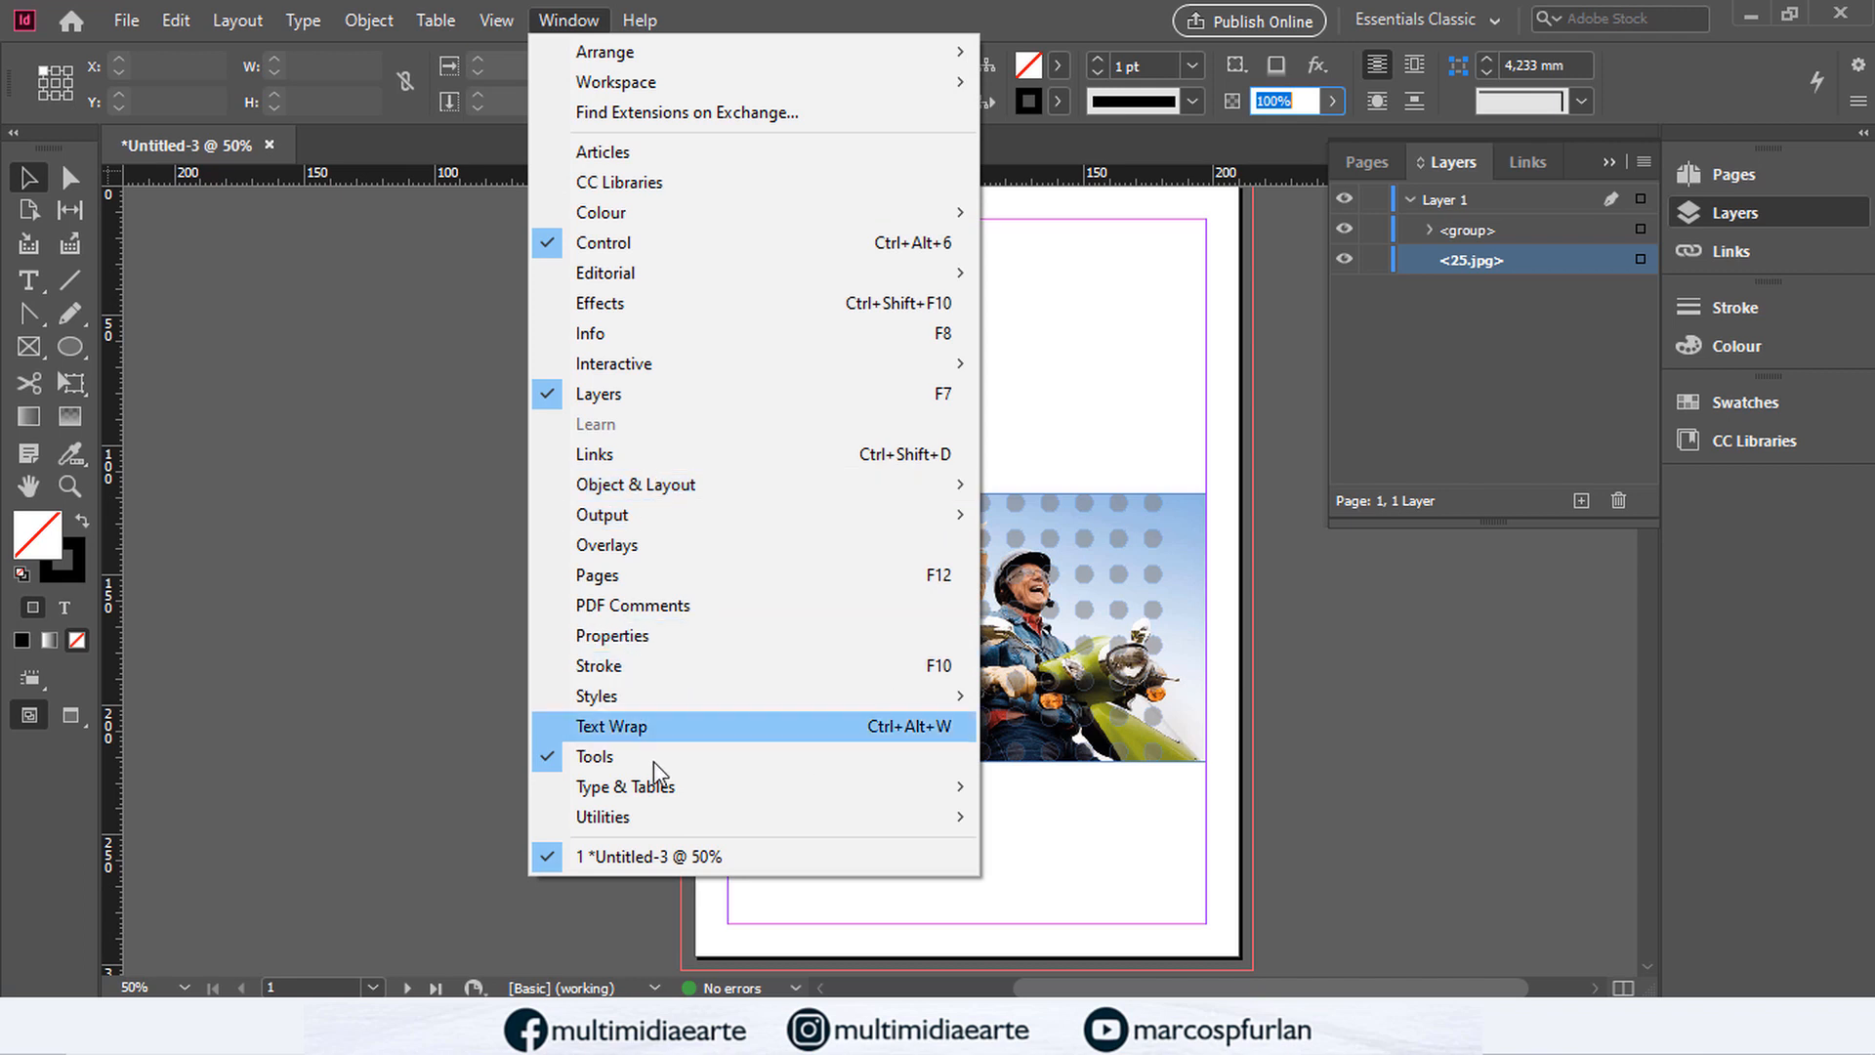
pyautogui.moveTo(633, 820)
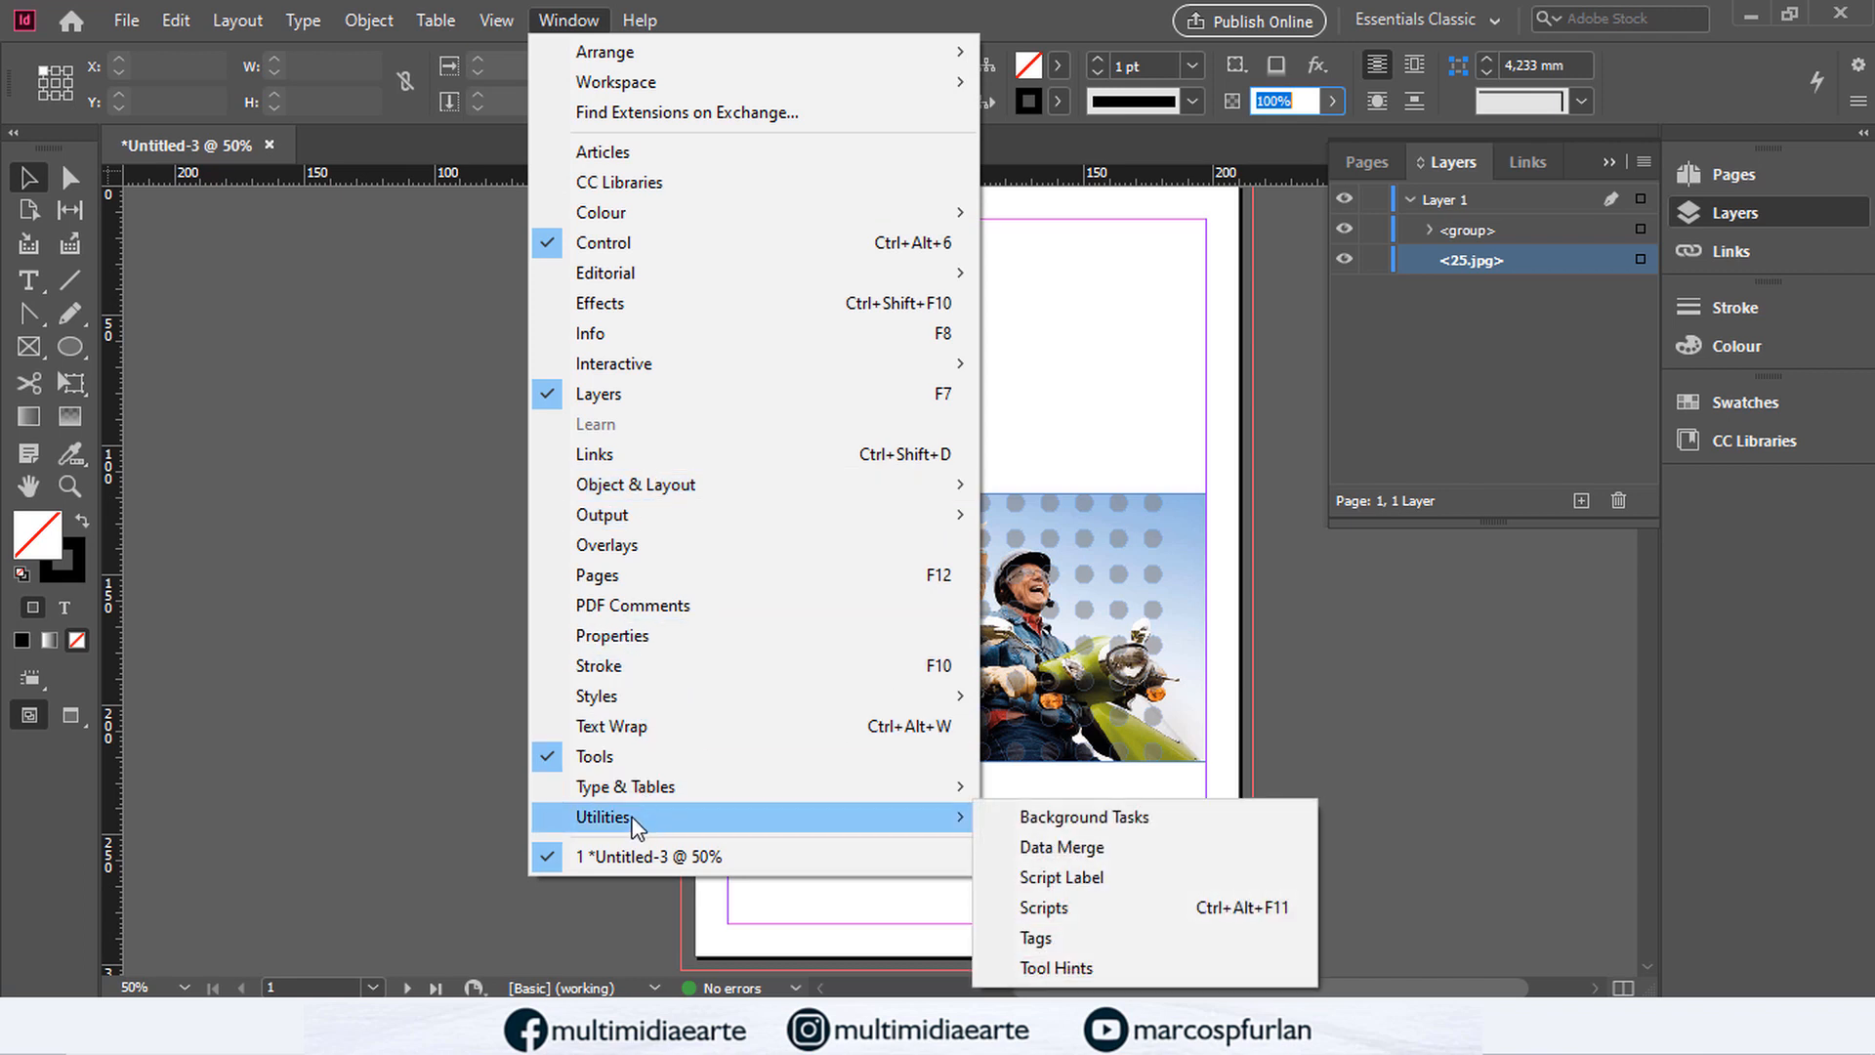
pyautogui.click(656, 547)
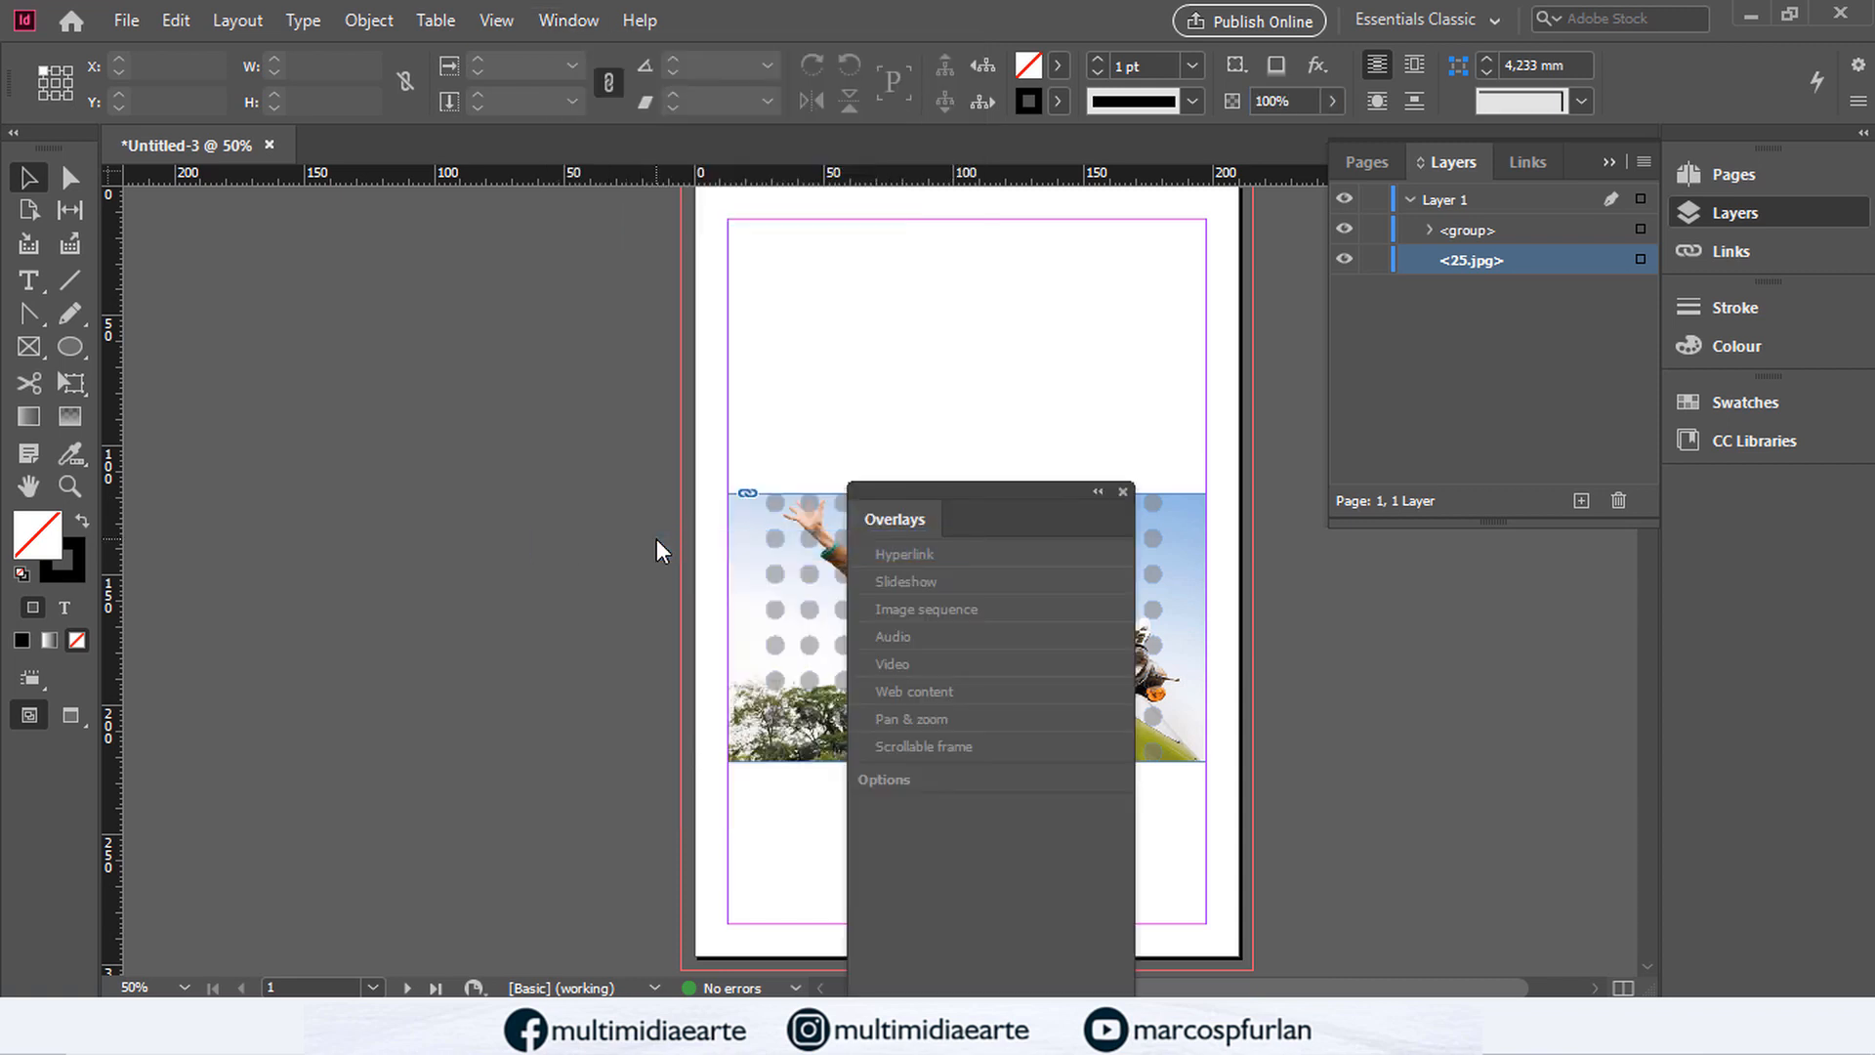
pyautogui.click(1123, 491)
# Step: Delete the dot group and the photo 25.jpg from page 1
pyautogui.click(850, 544)
pyautogui.press('Delete')
pyautogui.click(850, 544)
pyautogui.press('Delete')
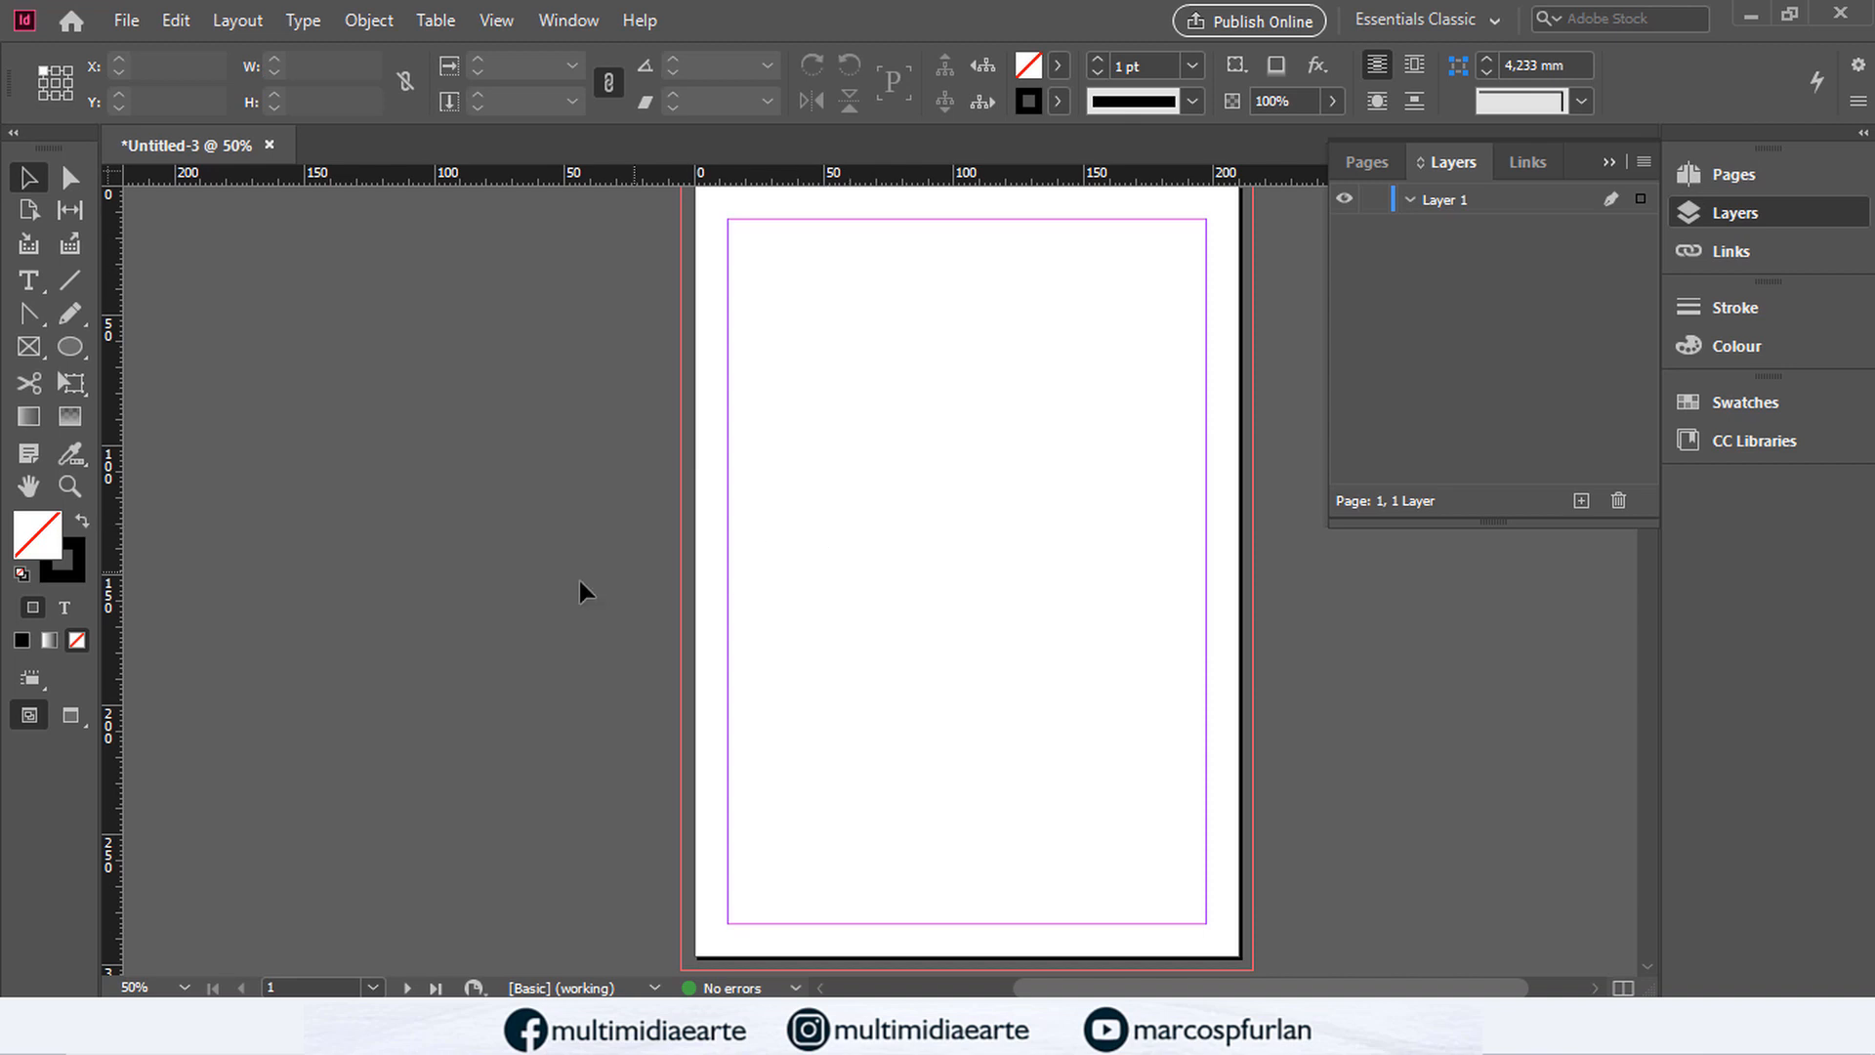
# Step: Load all the crest images in the brasoes folder inside _bitmaps for placing, starting from 001.png
pyautogui.click(127, 20)
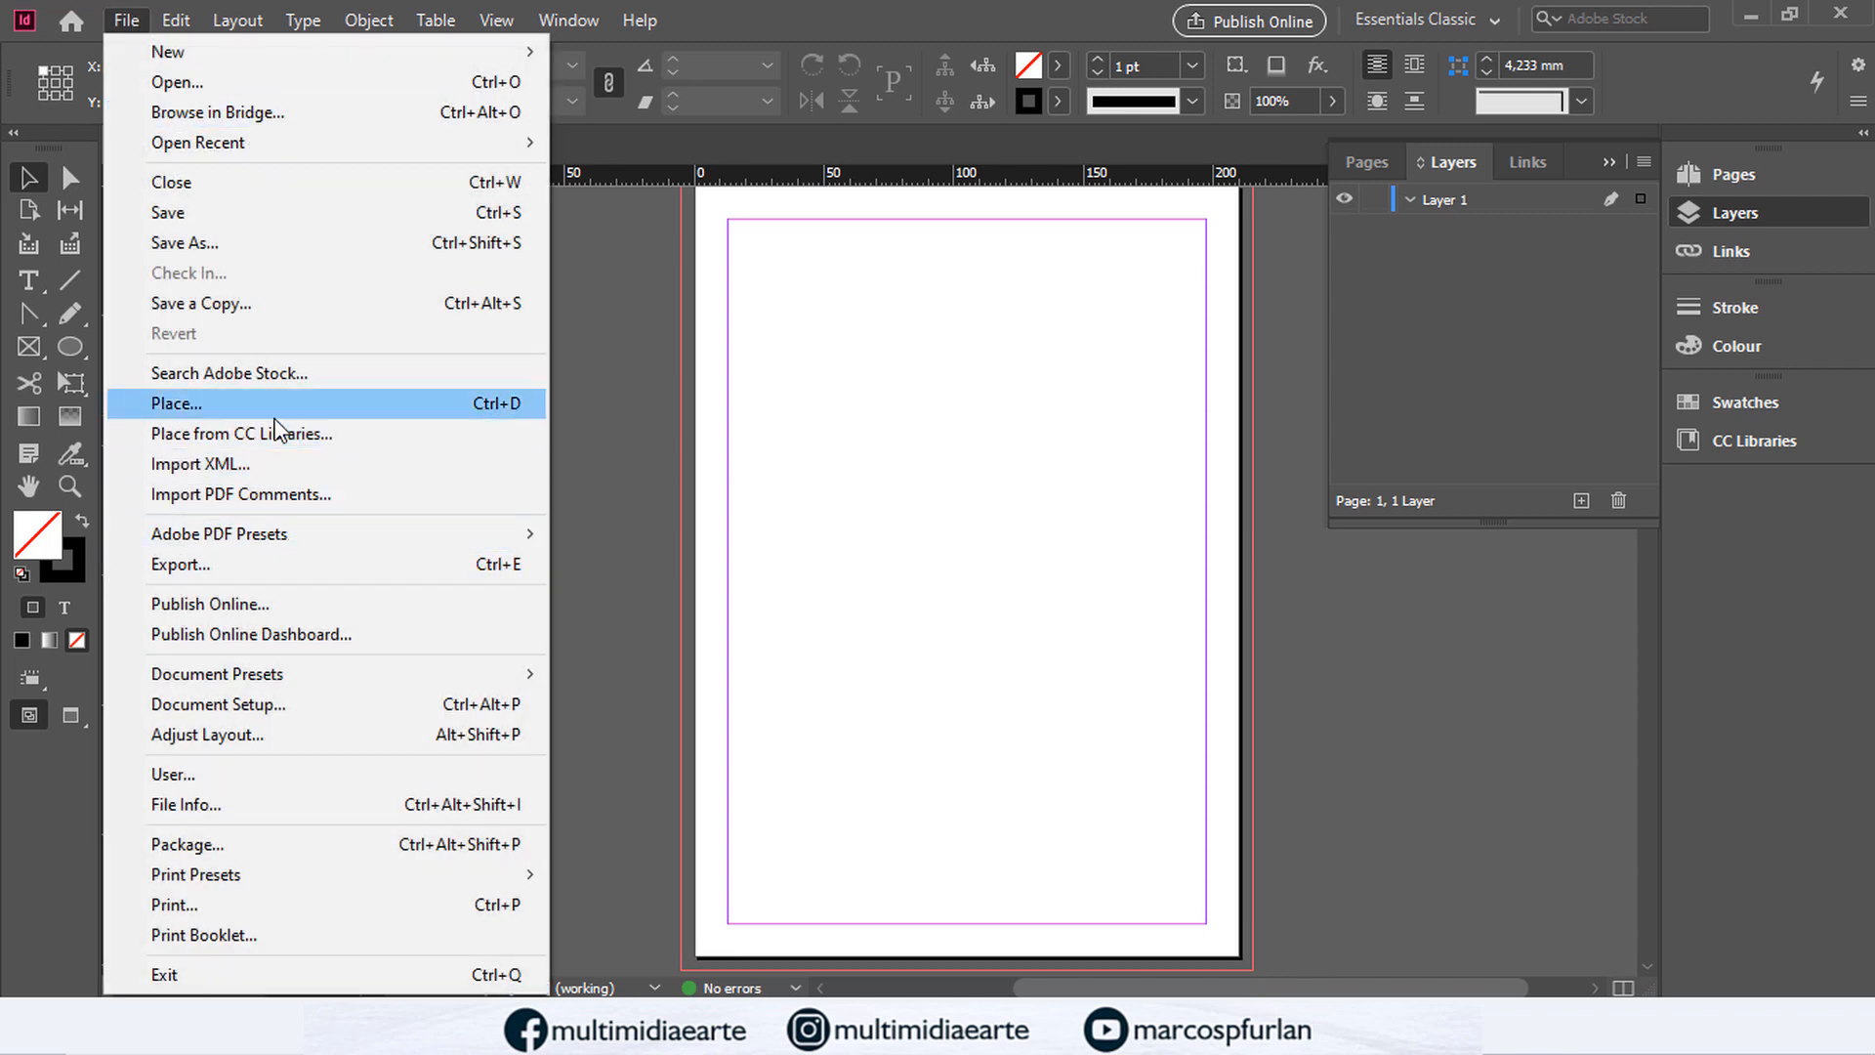
pyautogui.click(275, 405)
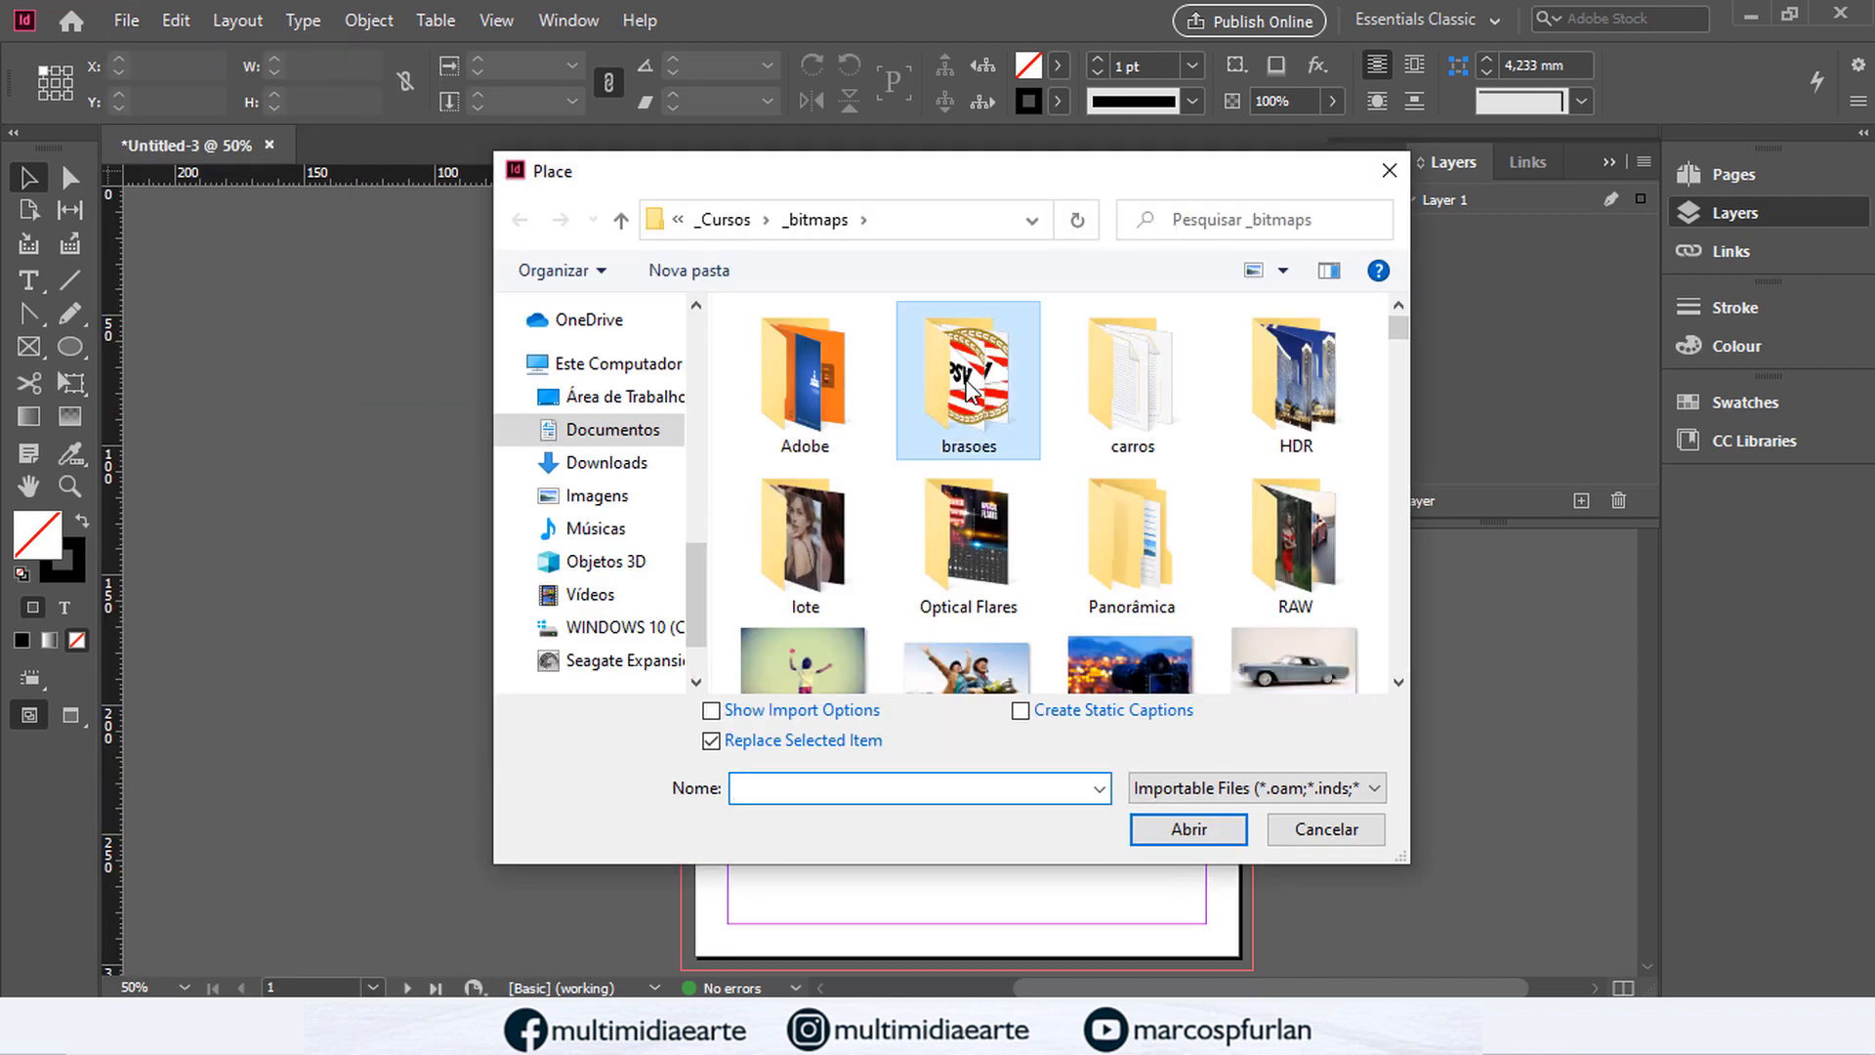
pyautogui.click(970, 393)
pyautogui.scroll(-6, 1214, 536)
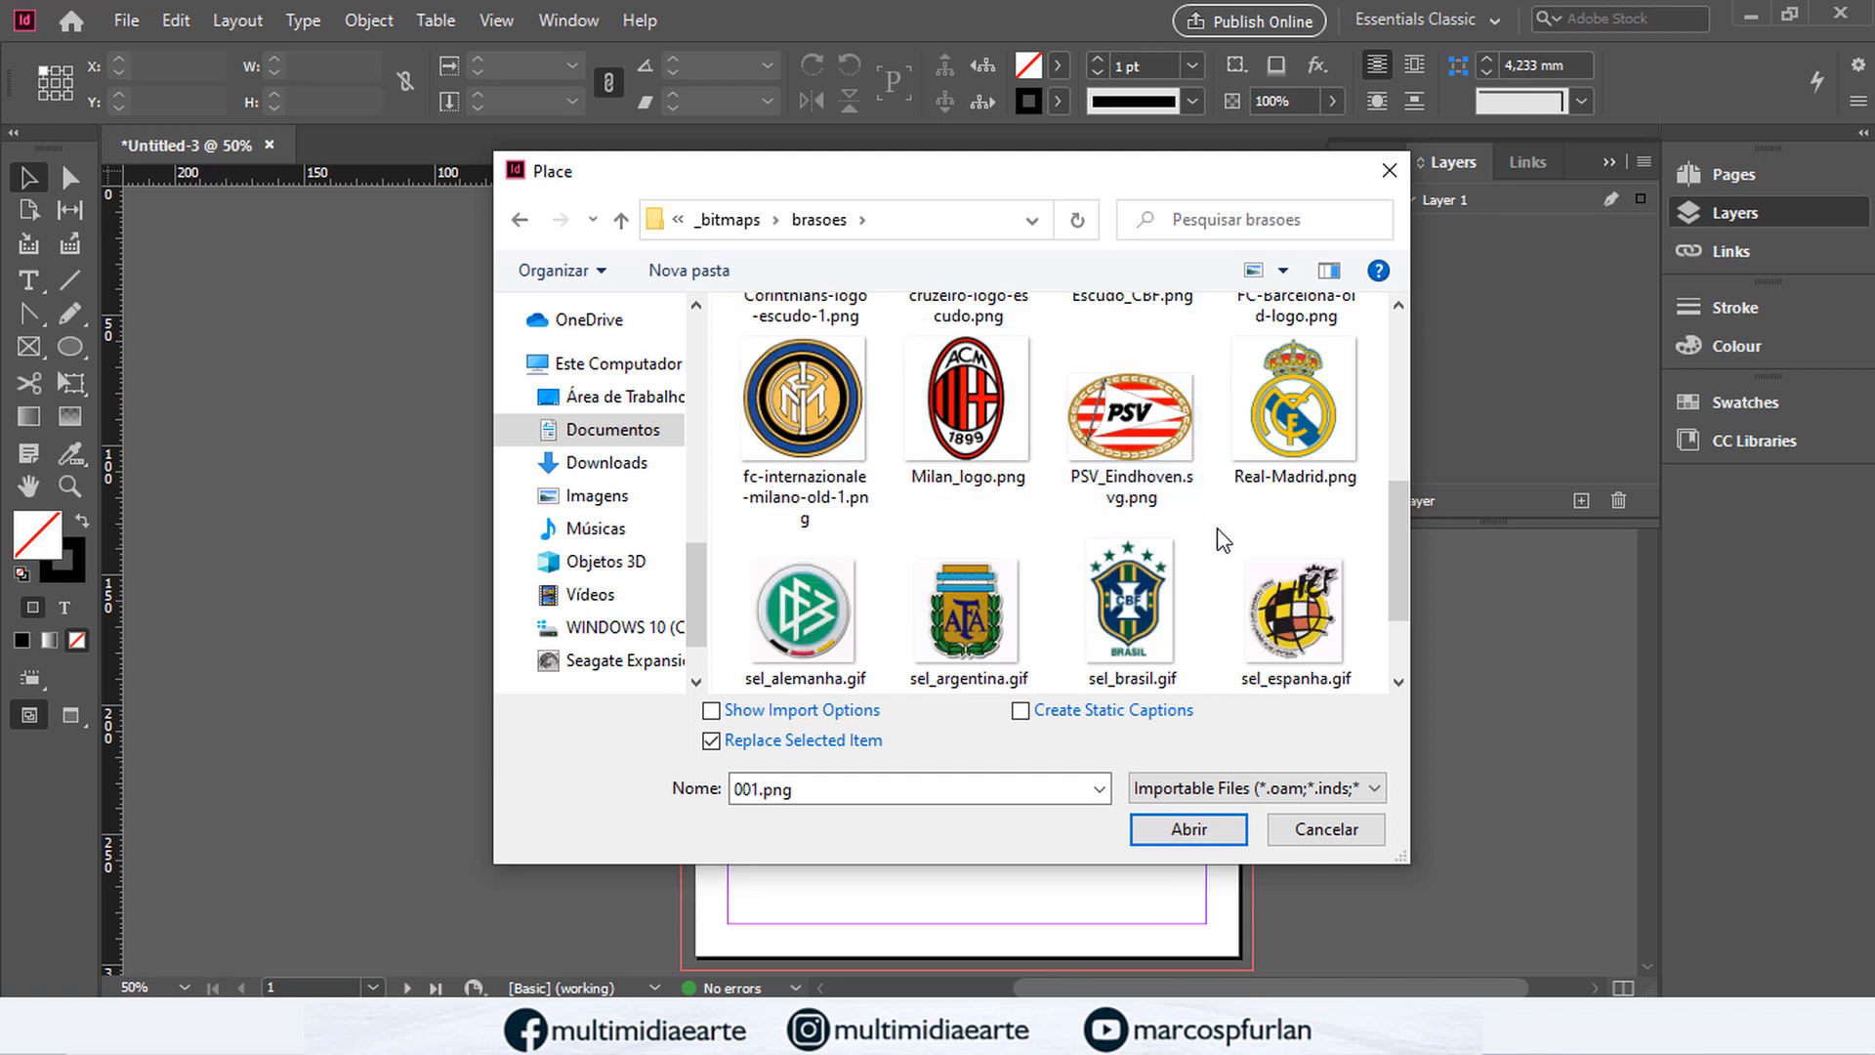
pyautogui.keyDown('shift'); pyautogui.click(1327, 637); pyautogui.keyUp('shift')
pyautogui.click(1221, 830)
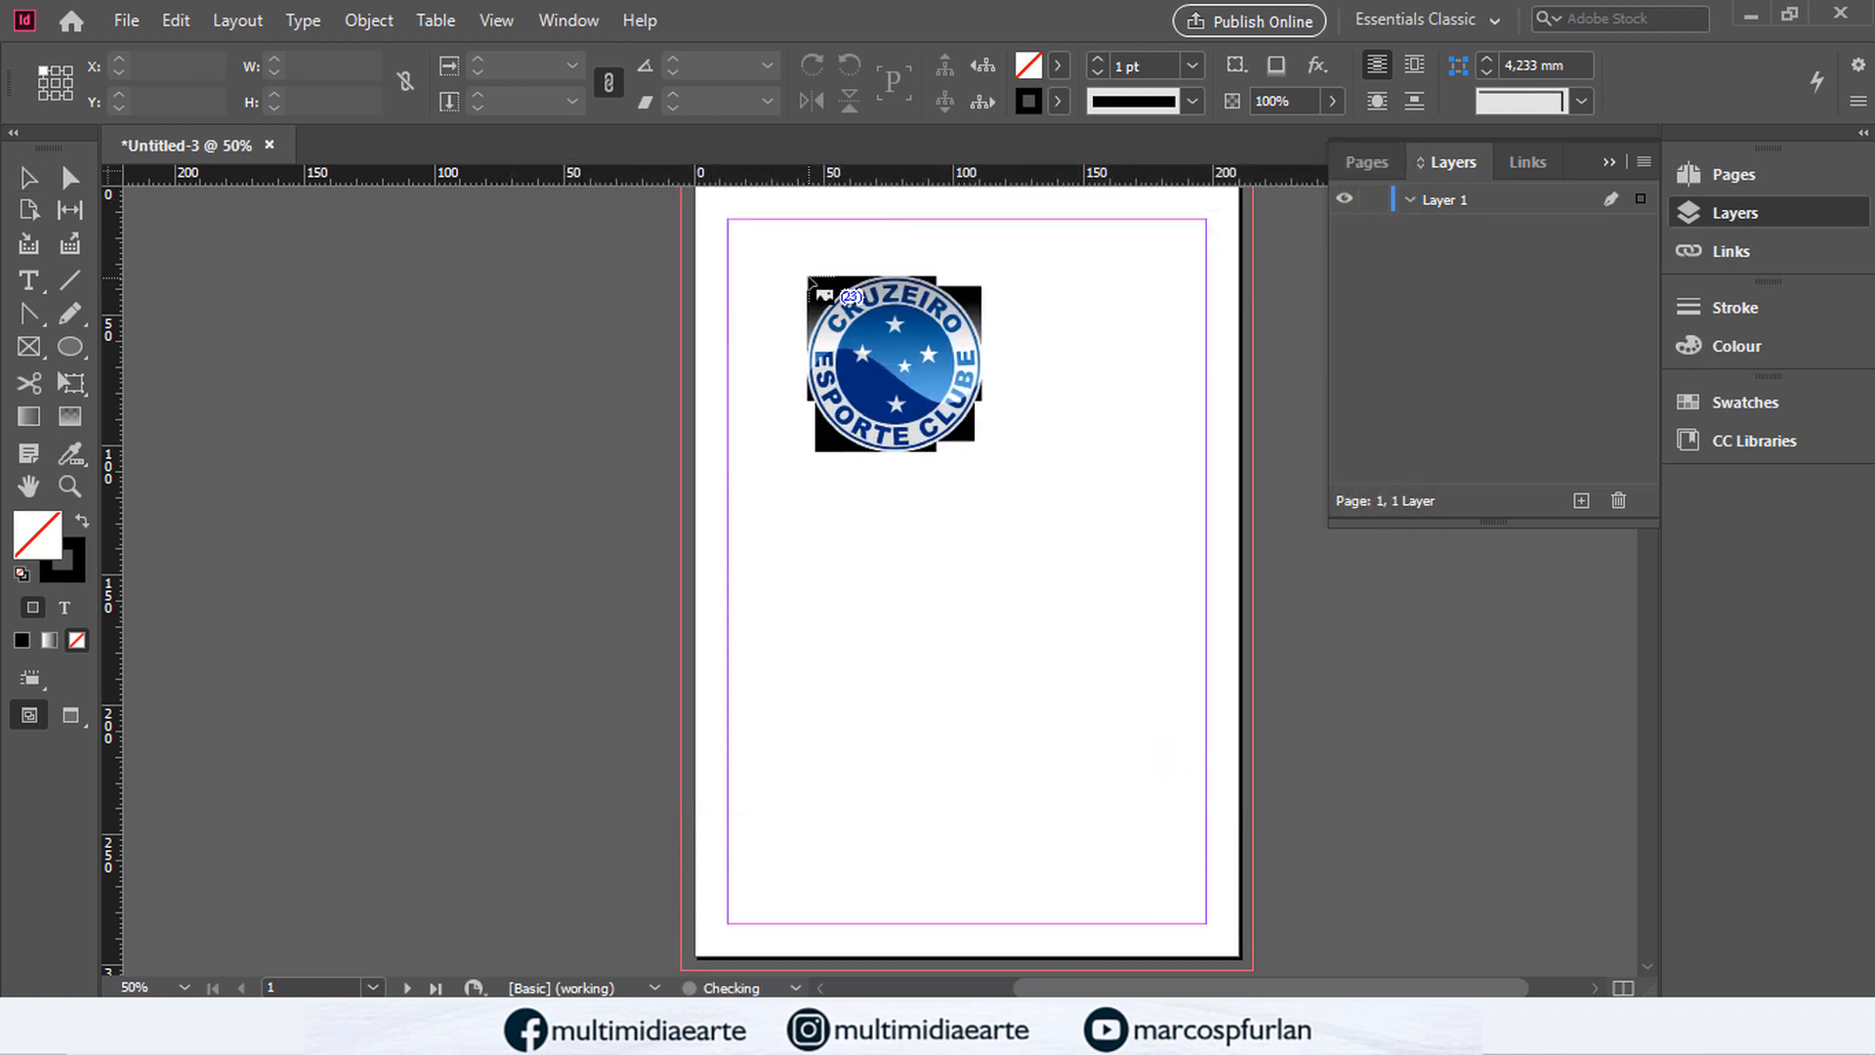
# Step: Place the first five crests, 001.png to 005.png, in a row along the top margin and discard the remaining loaded images
pyautogui.moveTo(728, 220); pyautogui.dragTo(817, 326)
pyautogui.moveTo(831, 220); pyautogui.dragTo(911, 327)
pyautogui.moveTo(942, 220); pyautogui.dragTo(1020, 326)
pyautogui.moveTo(1045, 219); pyautogui.dragTo(1106, 326)
pyautogui.moveTo(1128, 223); pyautogui.dragTo(1197, 327)
pyautogui.press('Escape')
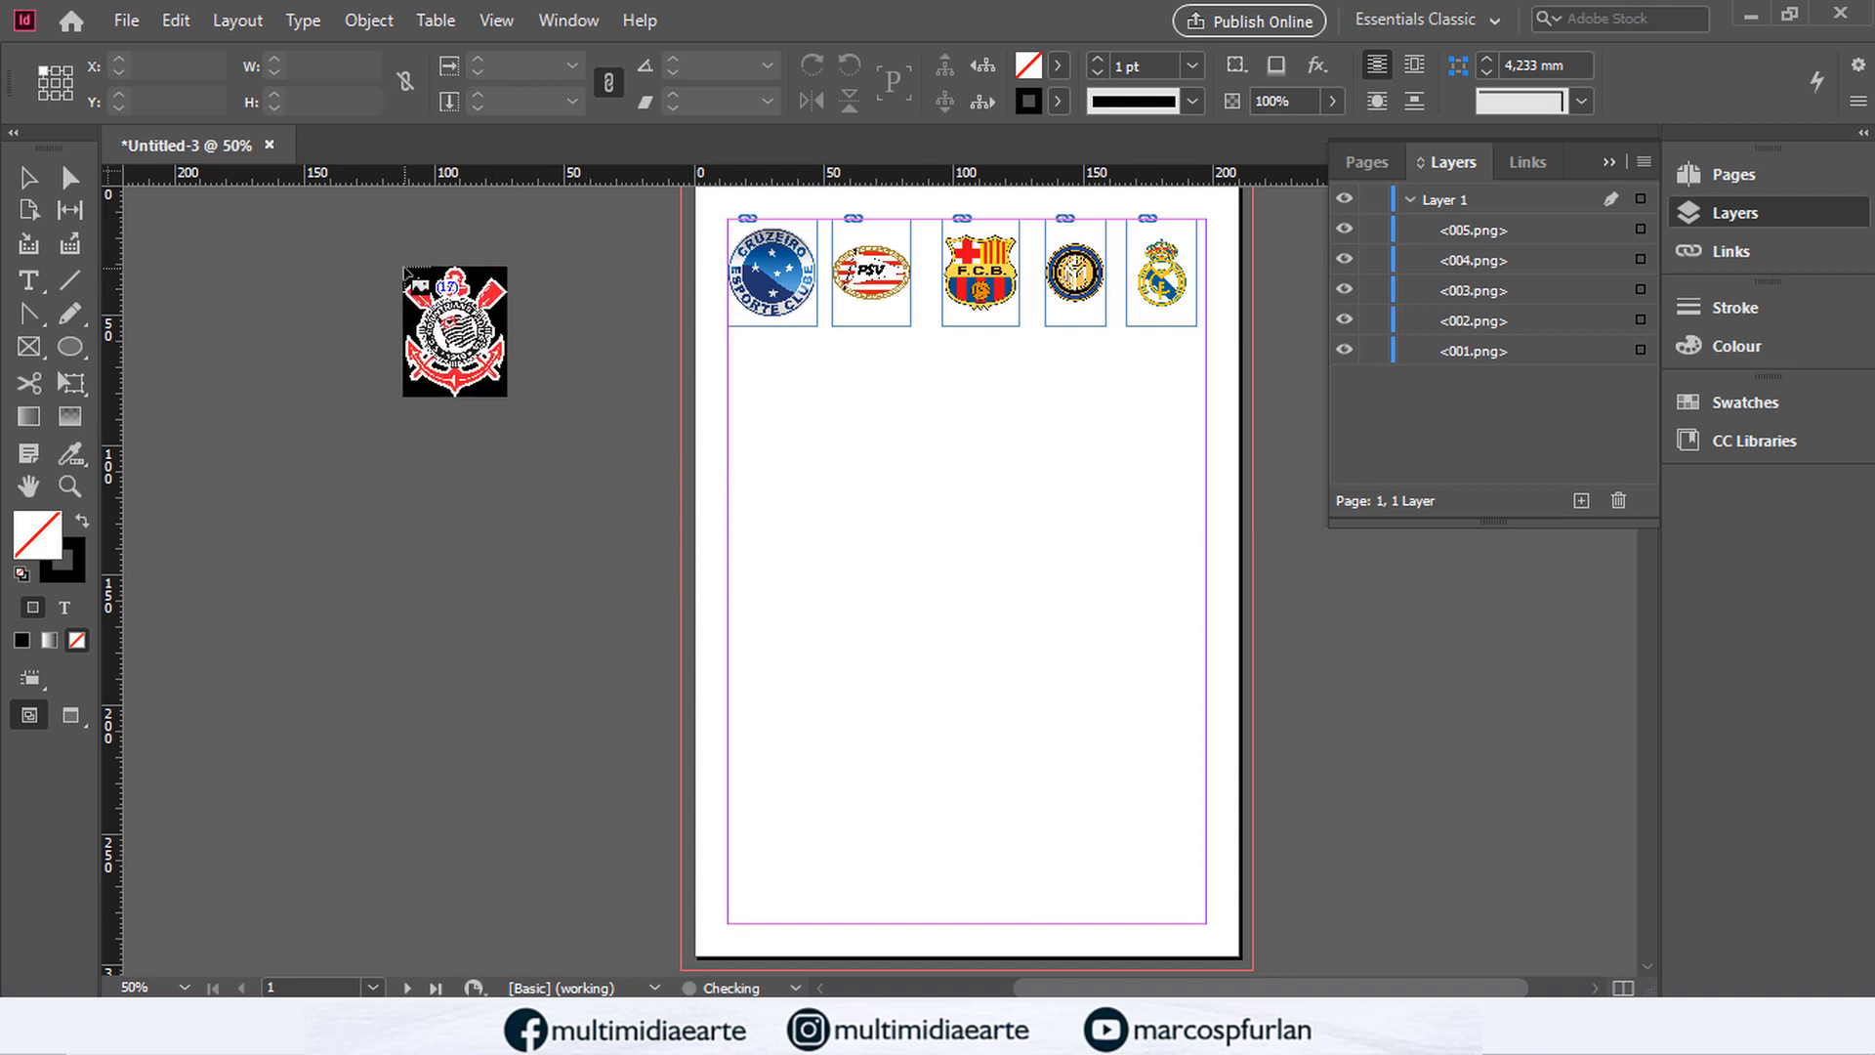
pyautogui.press('Escape')
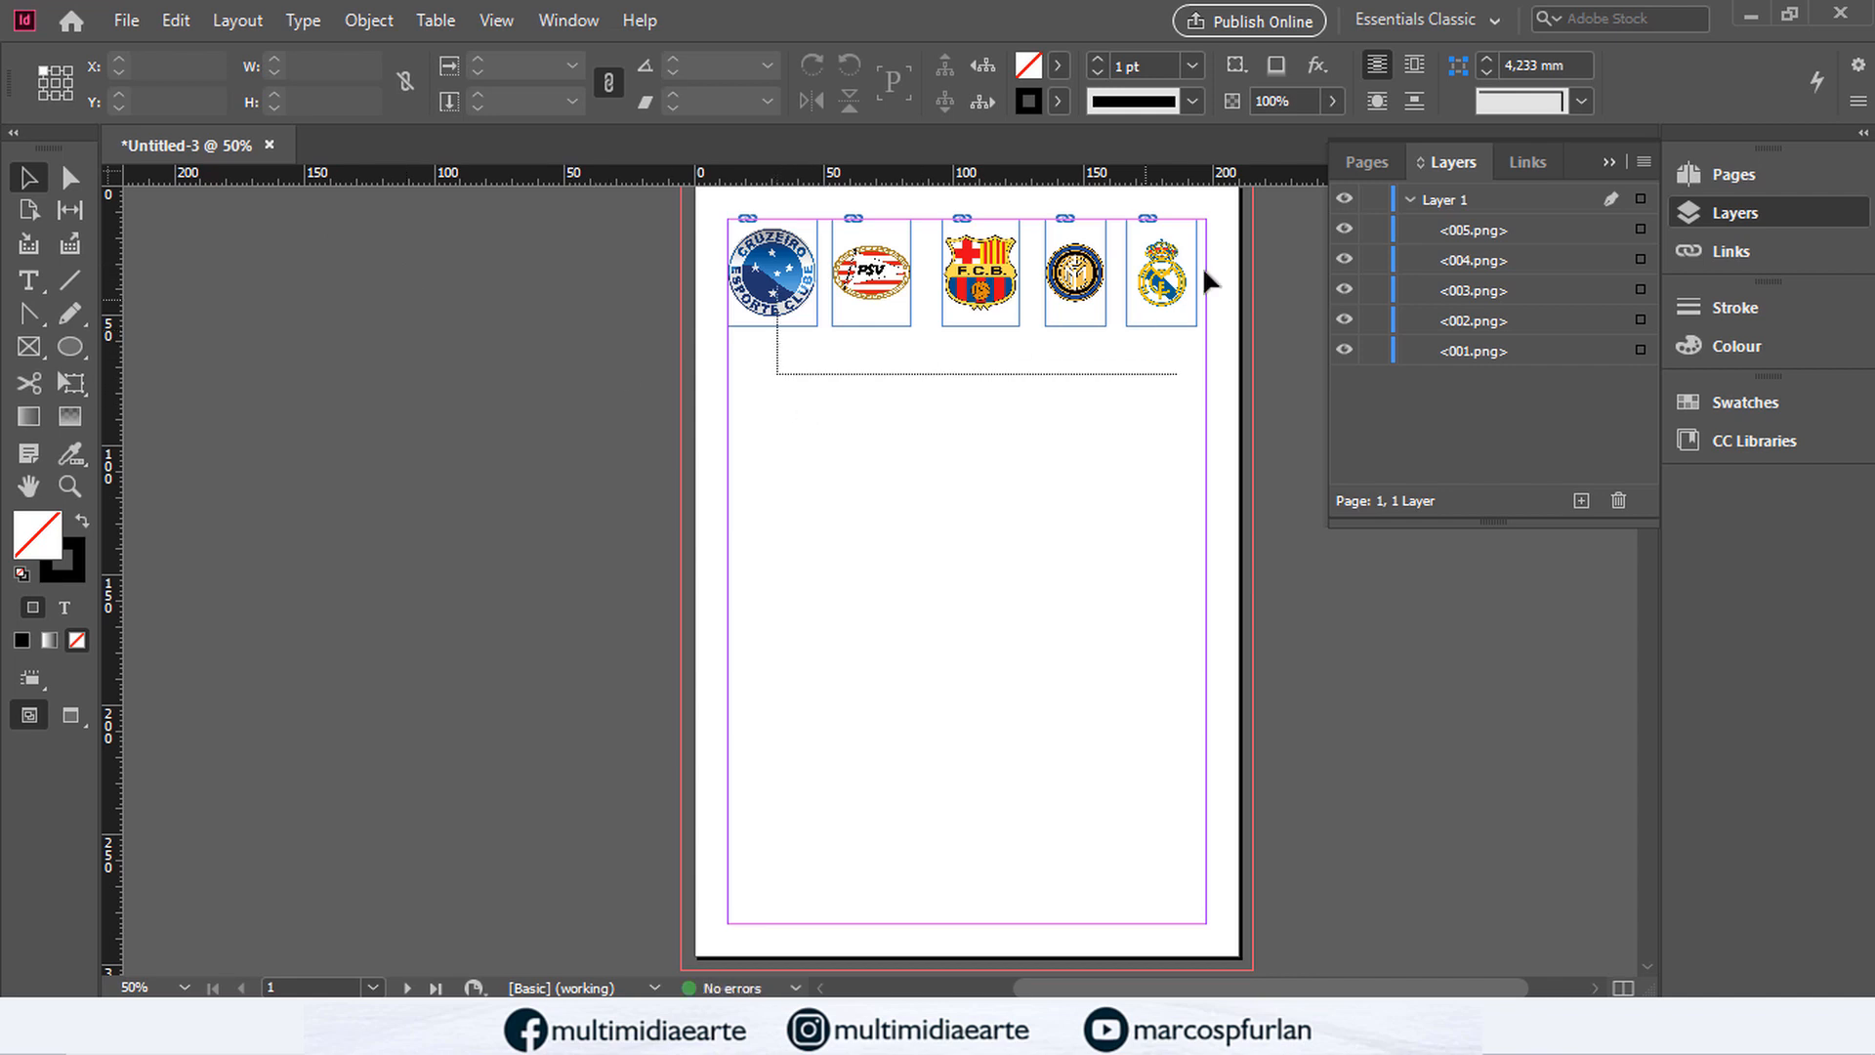
# Step: Delete the placed crests and load all images from 001.png to sel_uruguai.gif in the brasoes folder again
pyautogui.hotkey('ctrl', 'a')
pyautogui.press('Delete')
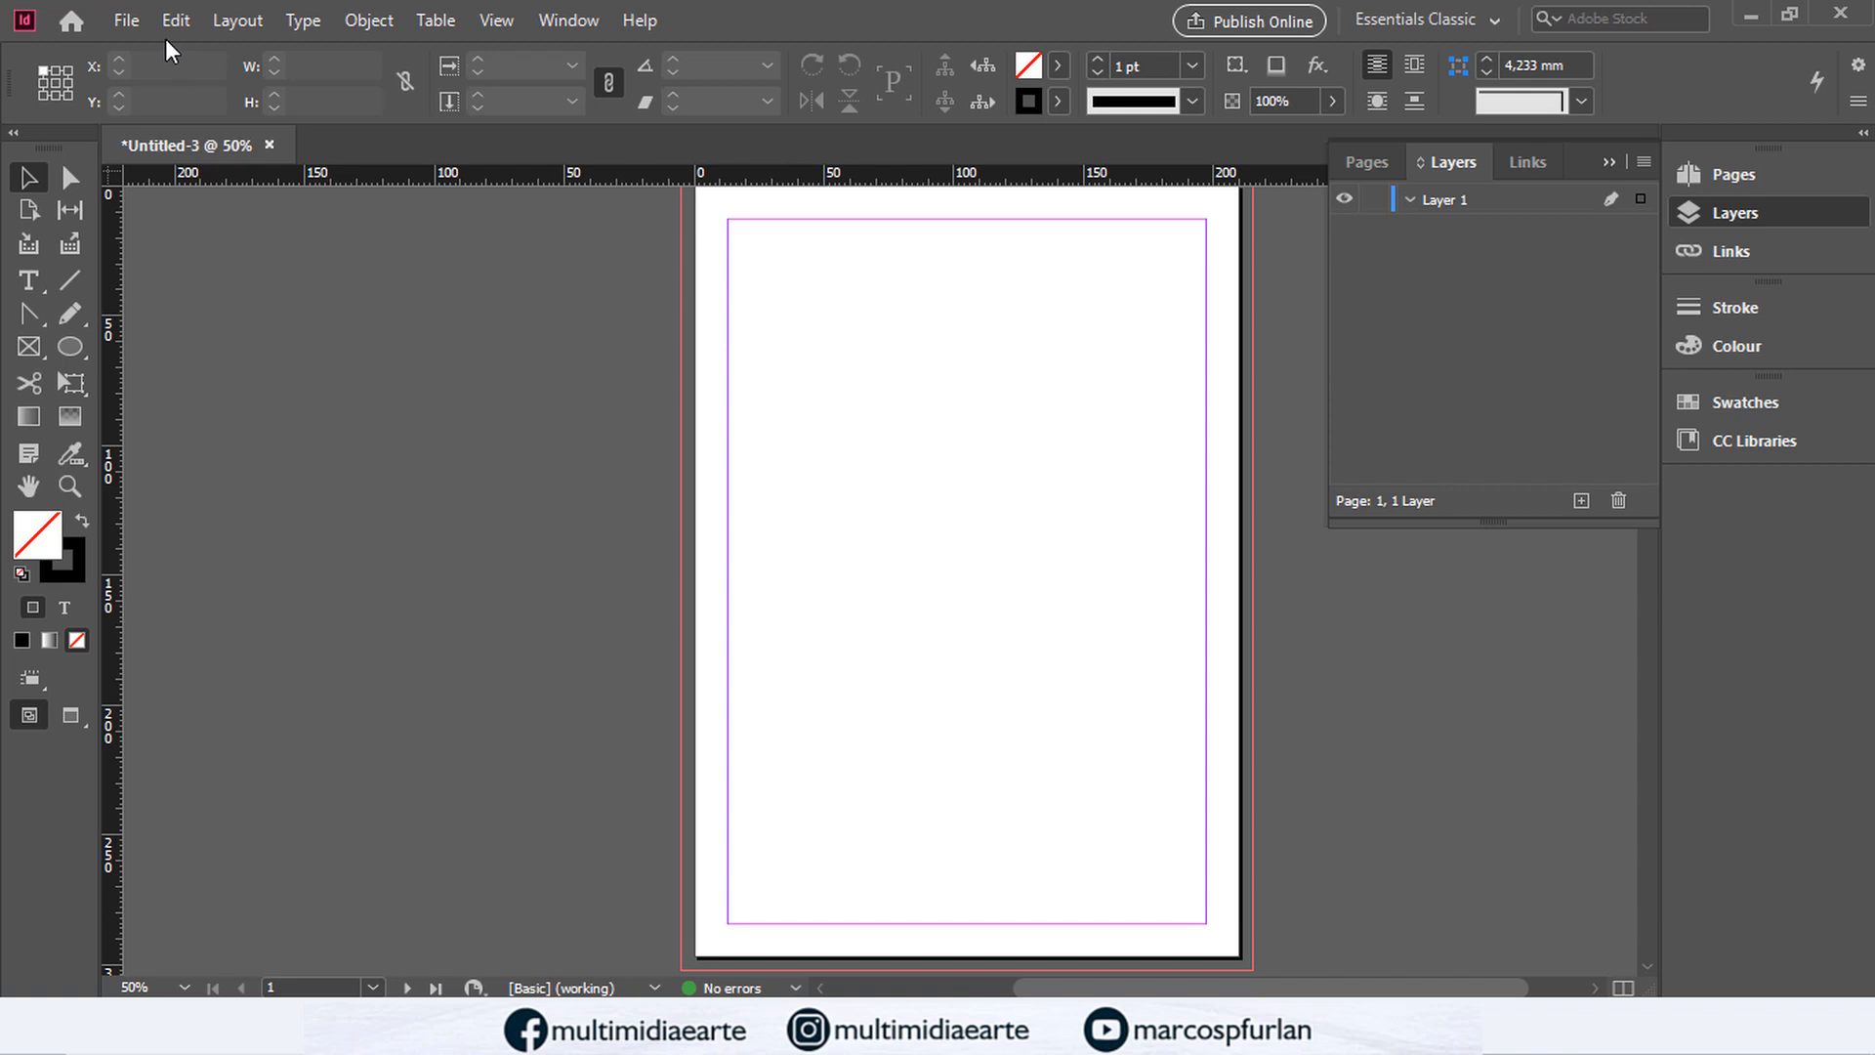
pyautogui.click(127, 20)
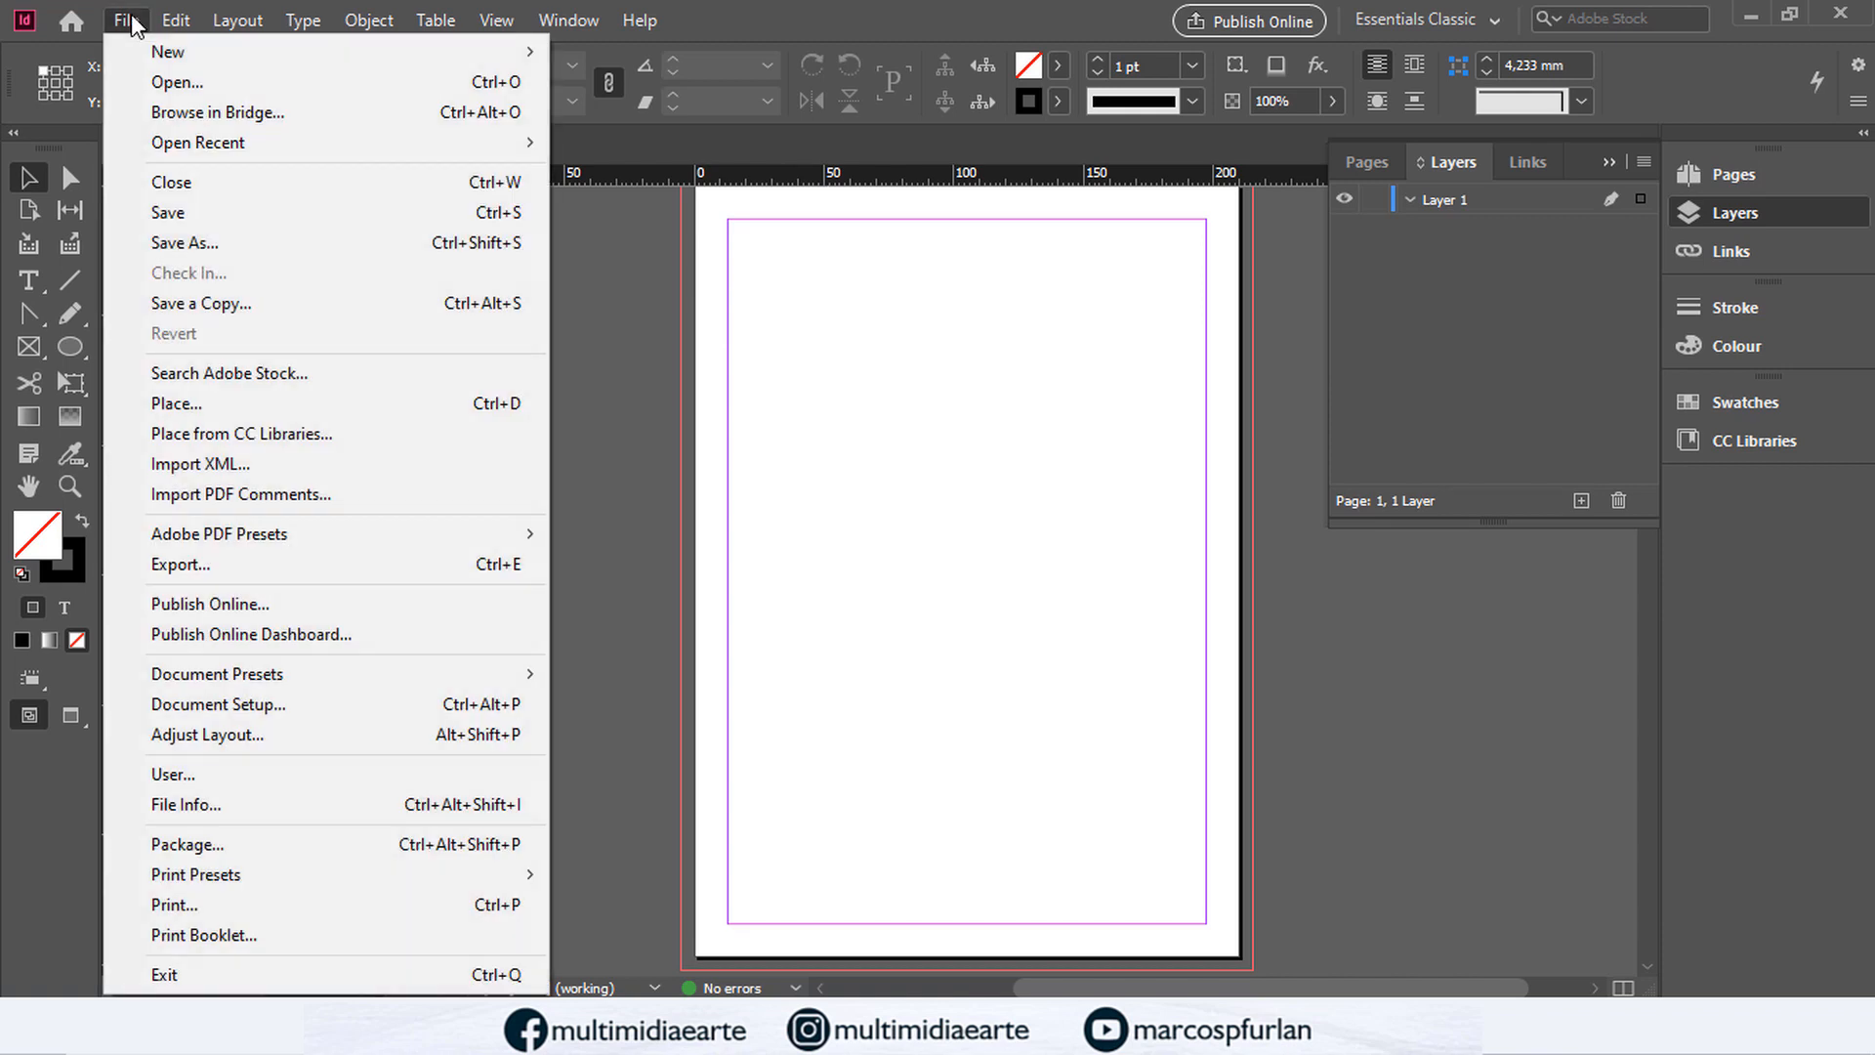
pyautogui.click(232, 406)
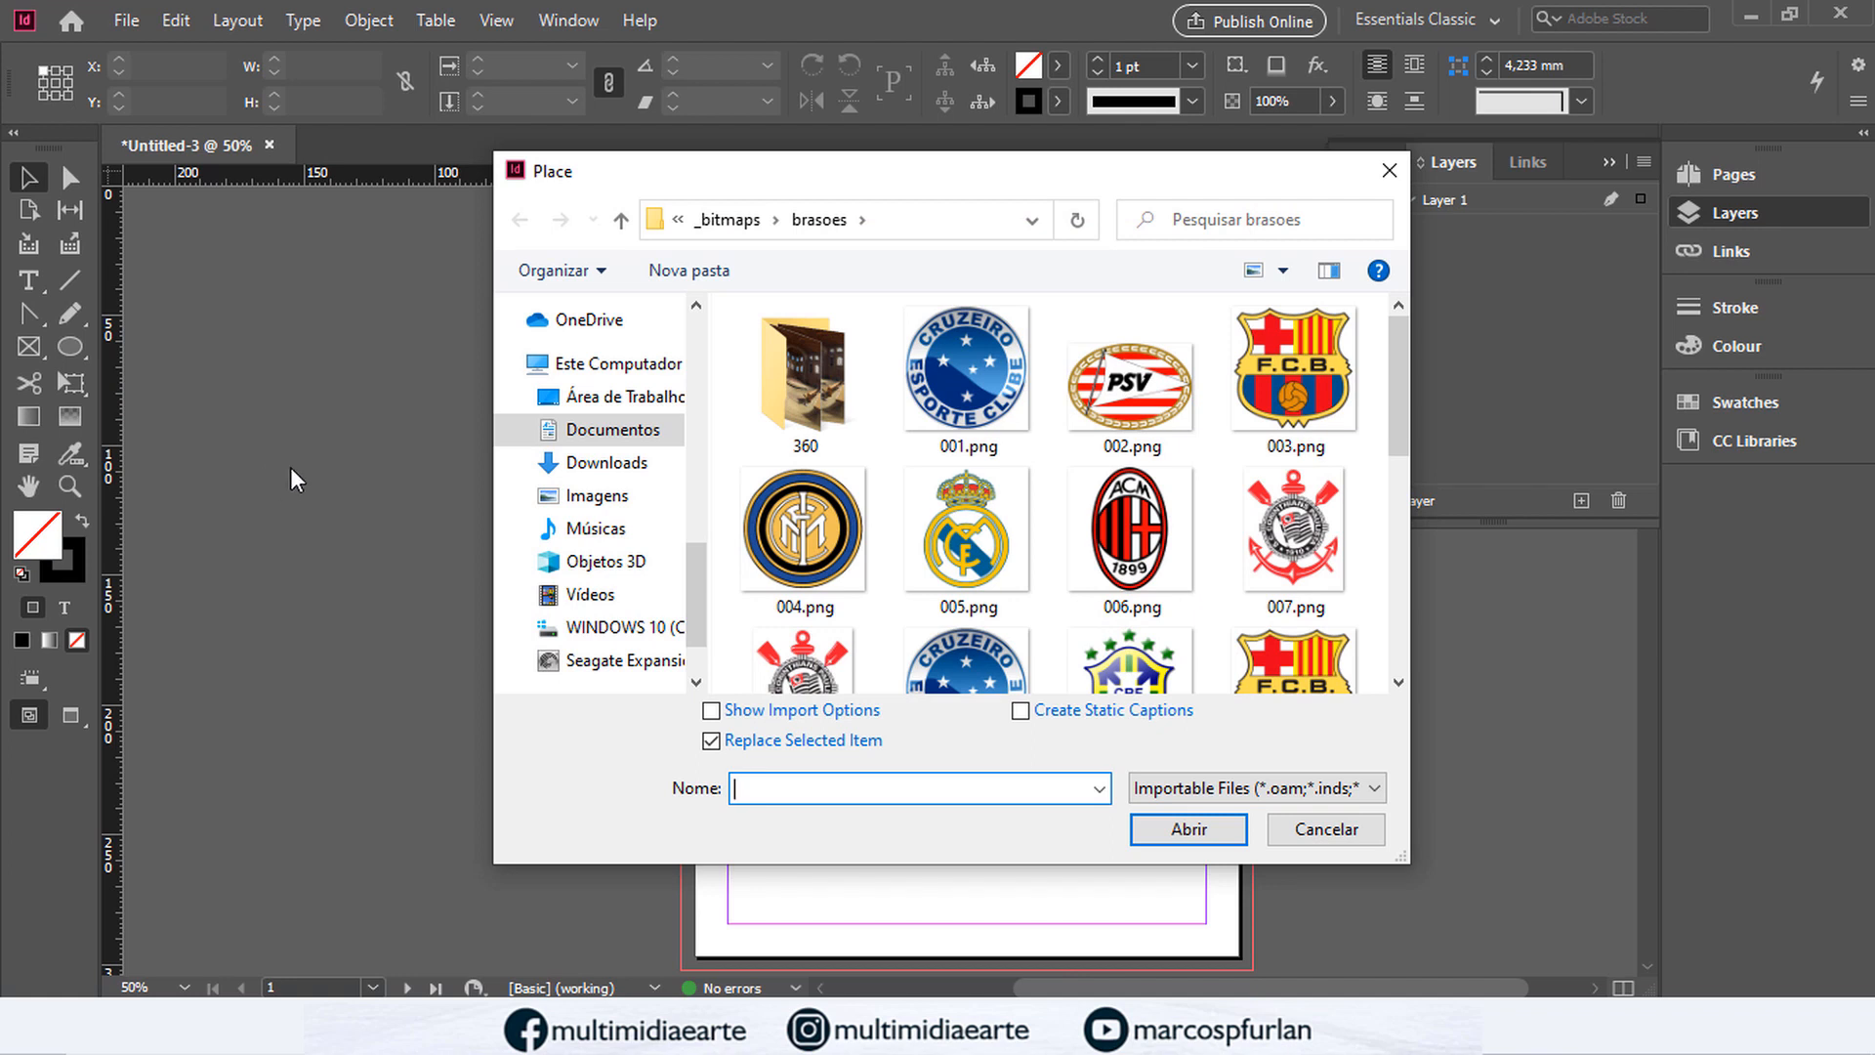
pyautogui.click(983, 413)
pyautogui.scroll(-10, 1065, 504)
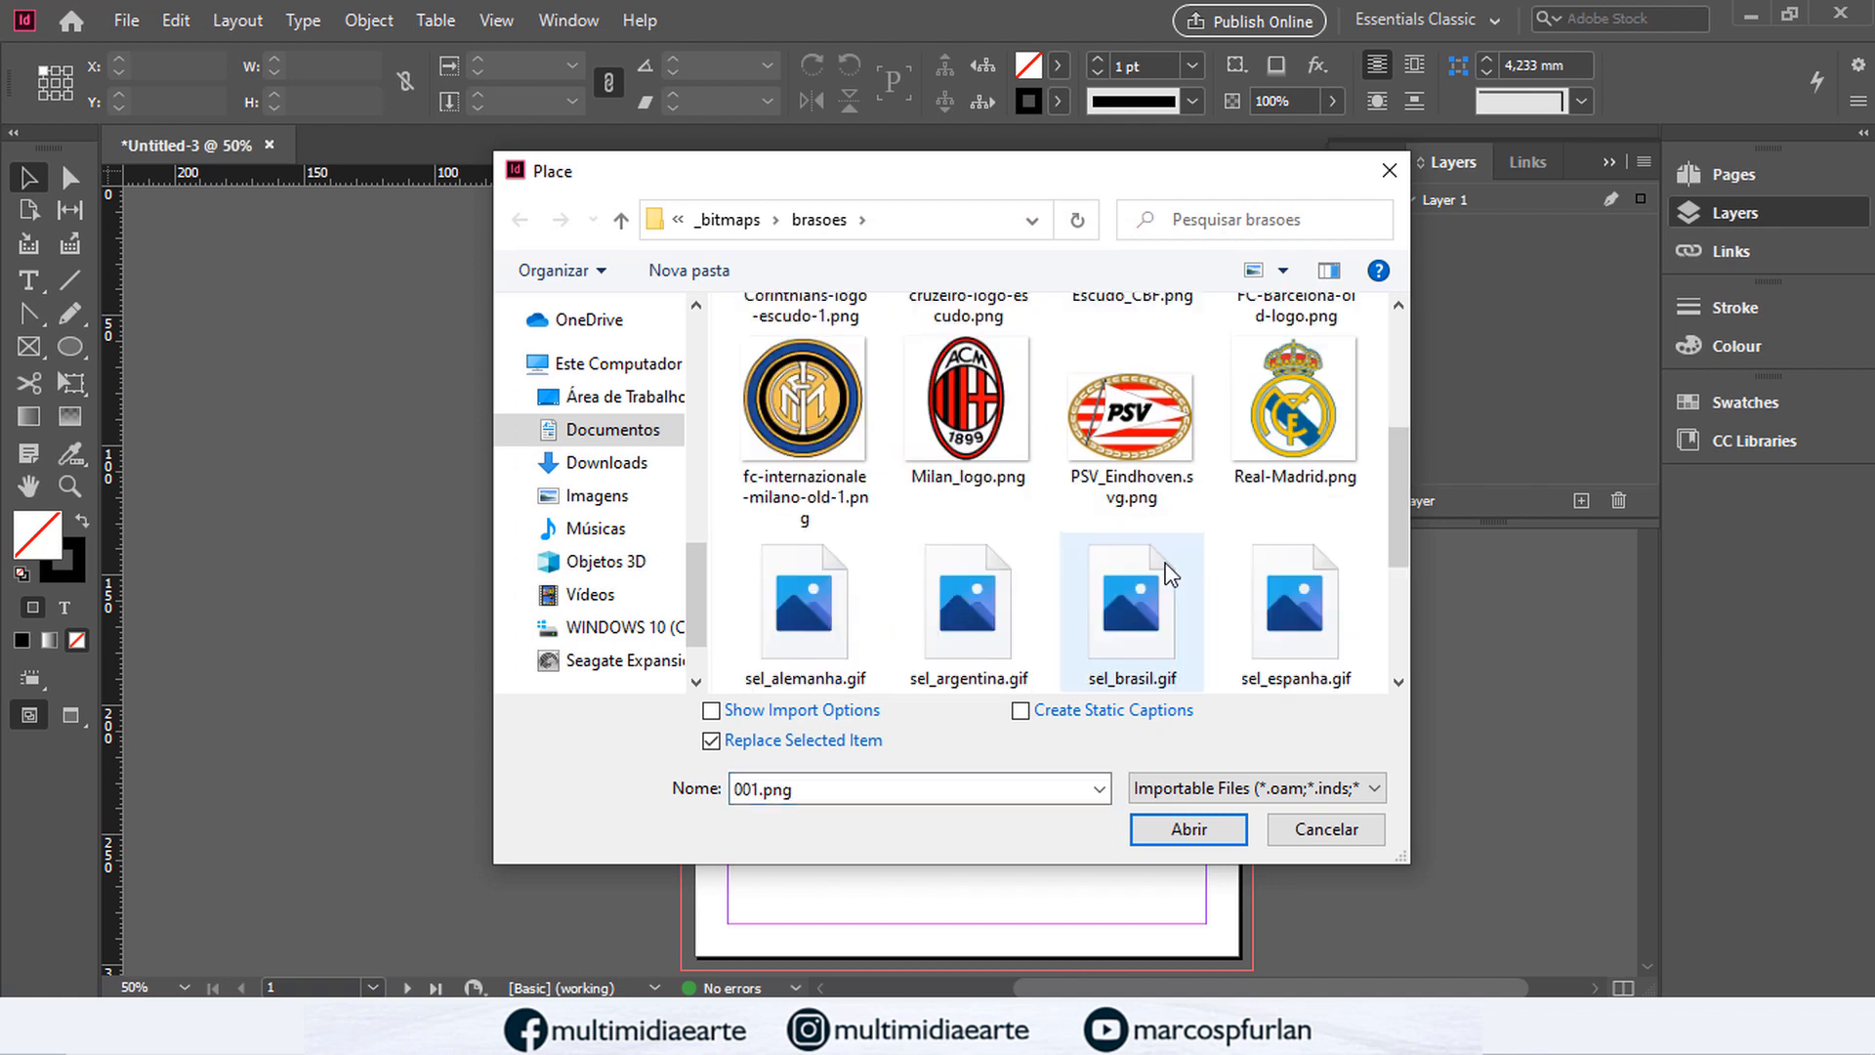
pyautogui.keyDown('shift'); pyautogui.click(1287, 645); pyautogui.keyUp('shift')
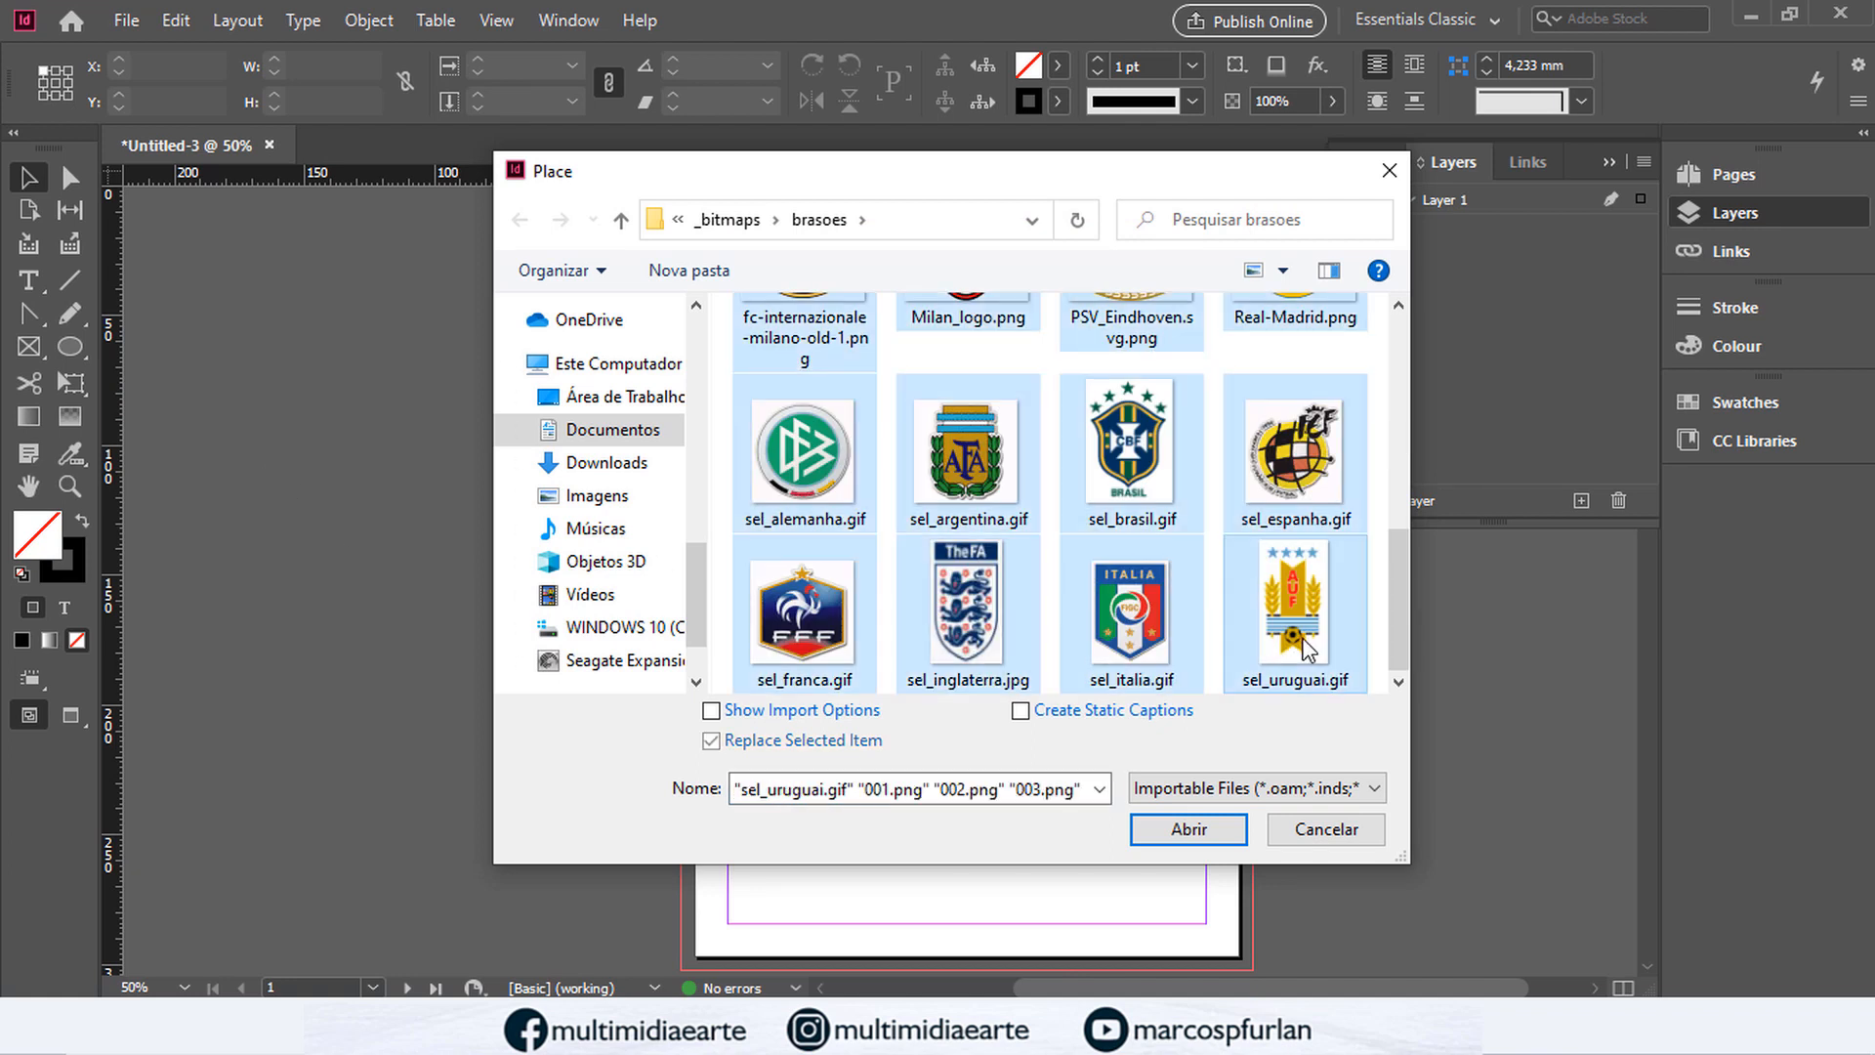
pyautogui.click(1189, 829)
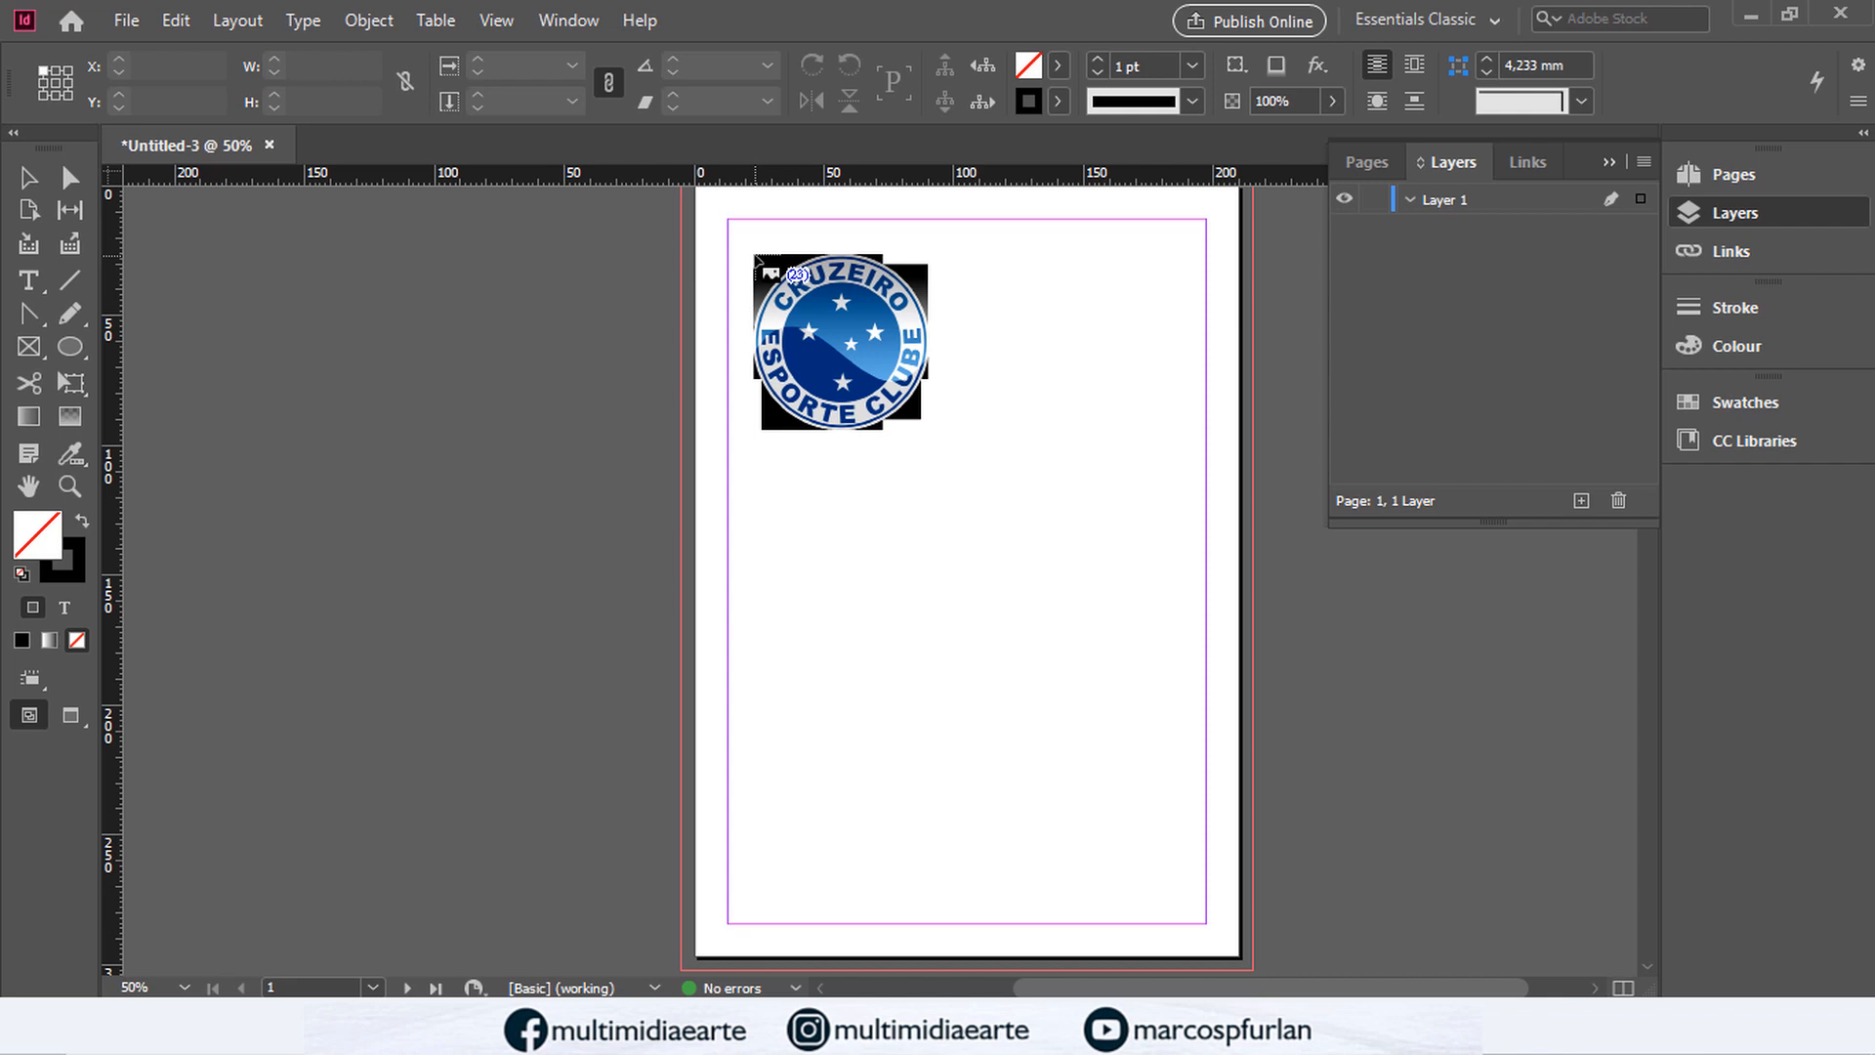
# Step: Place all the loaded crests at once as a 5 × 5 grid about 187 × 271 mm spanning the margins, and delete the grid
pyautogui.hotkey('ctrl', 'shift')
pyautogui.moveTo(725, 222)
pyautogui.mouseDown()
pyautogui.moveTo(1130, 381)
pyautogui.moveTo(1217, 748)
pyautogui.moveTo(1211, 922)
pyautogui.mouseUp()
pyautogui.press('Right')
pyautogui.press('Right')
pyautogui.press('Up')
pyautogui.press('Up')
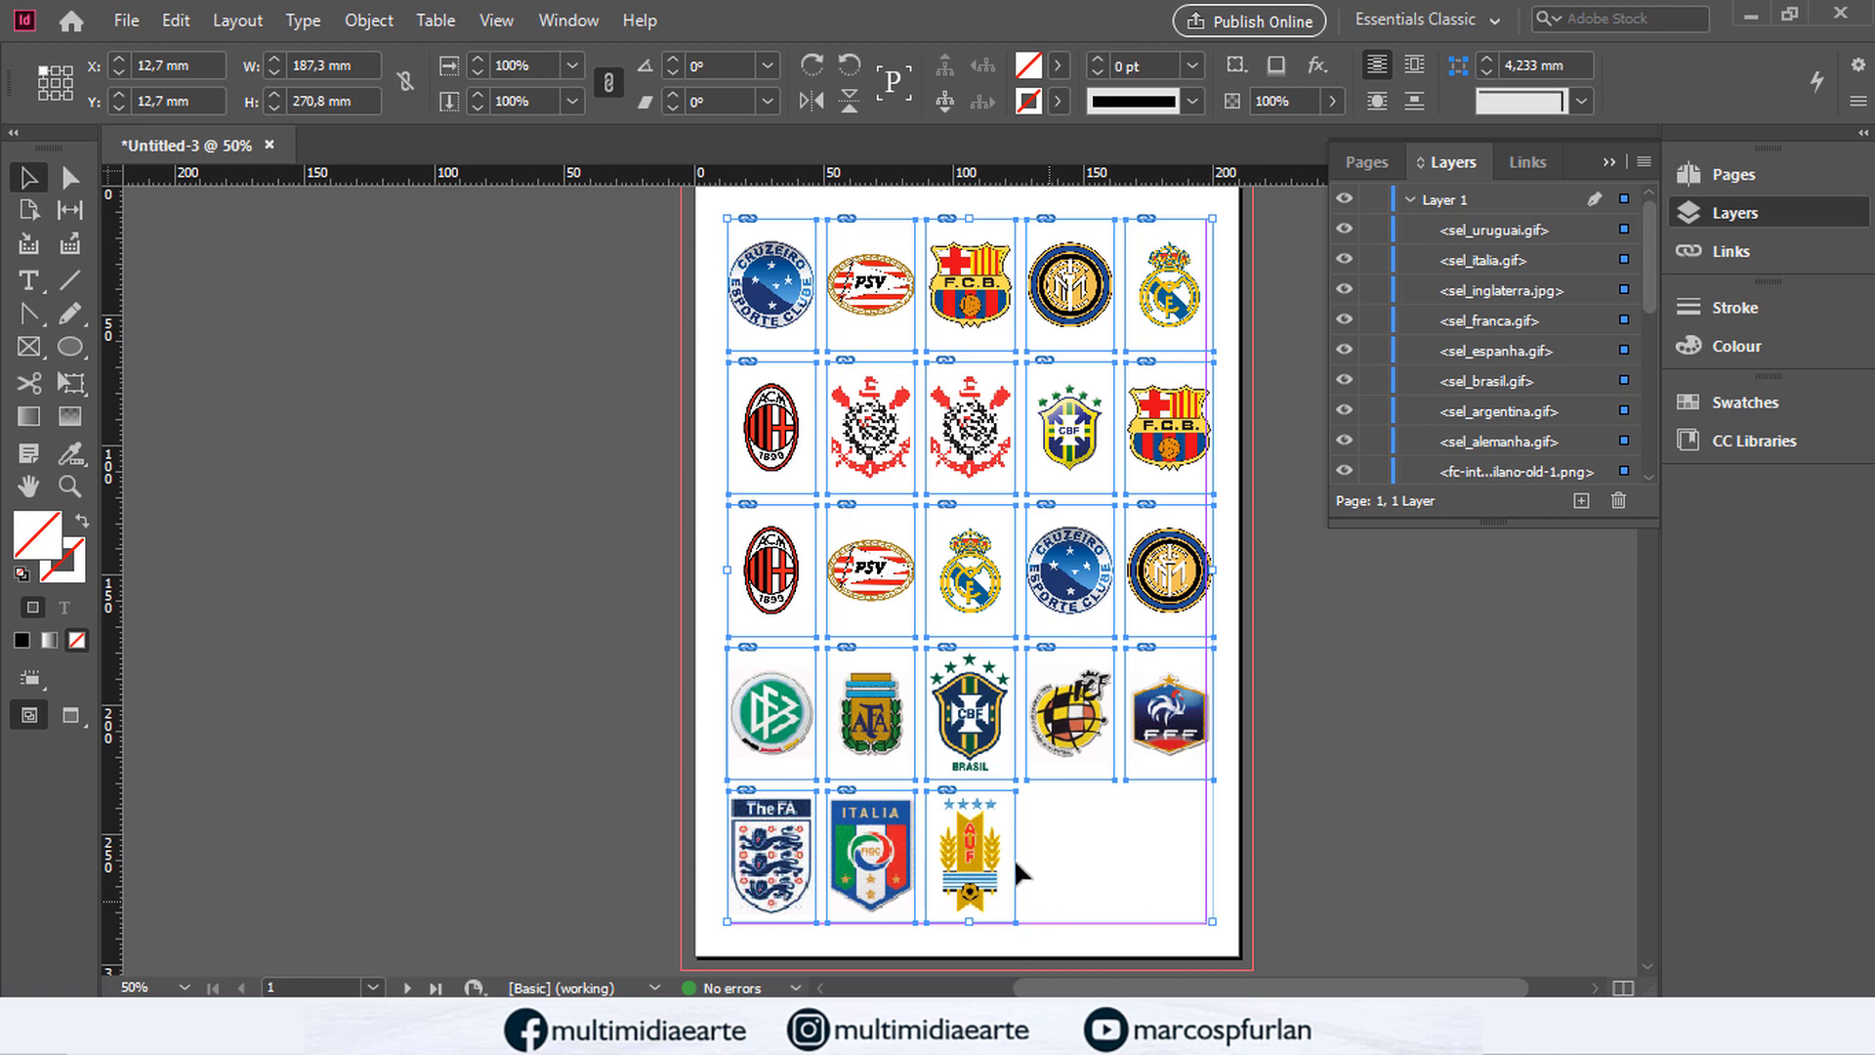
pyautogui.click(69, 177)
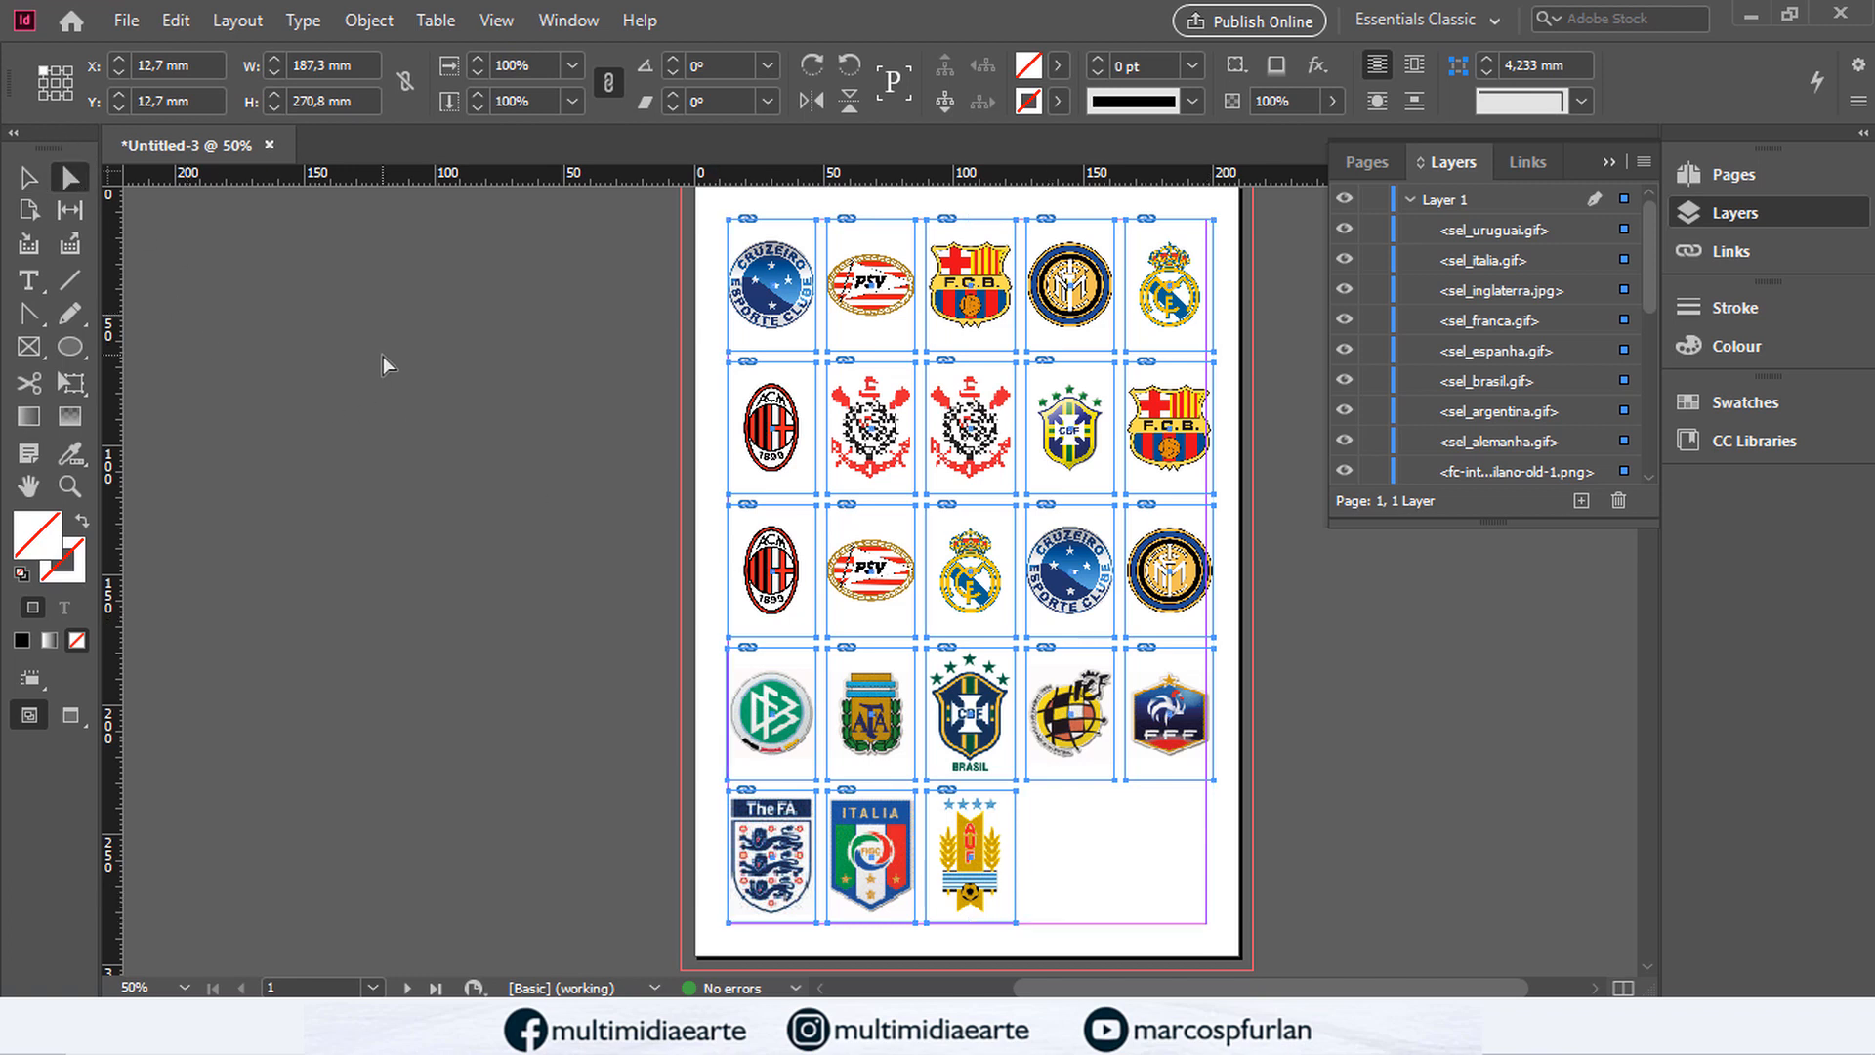
pyautogui.press('Delete')
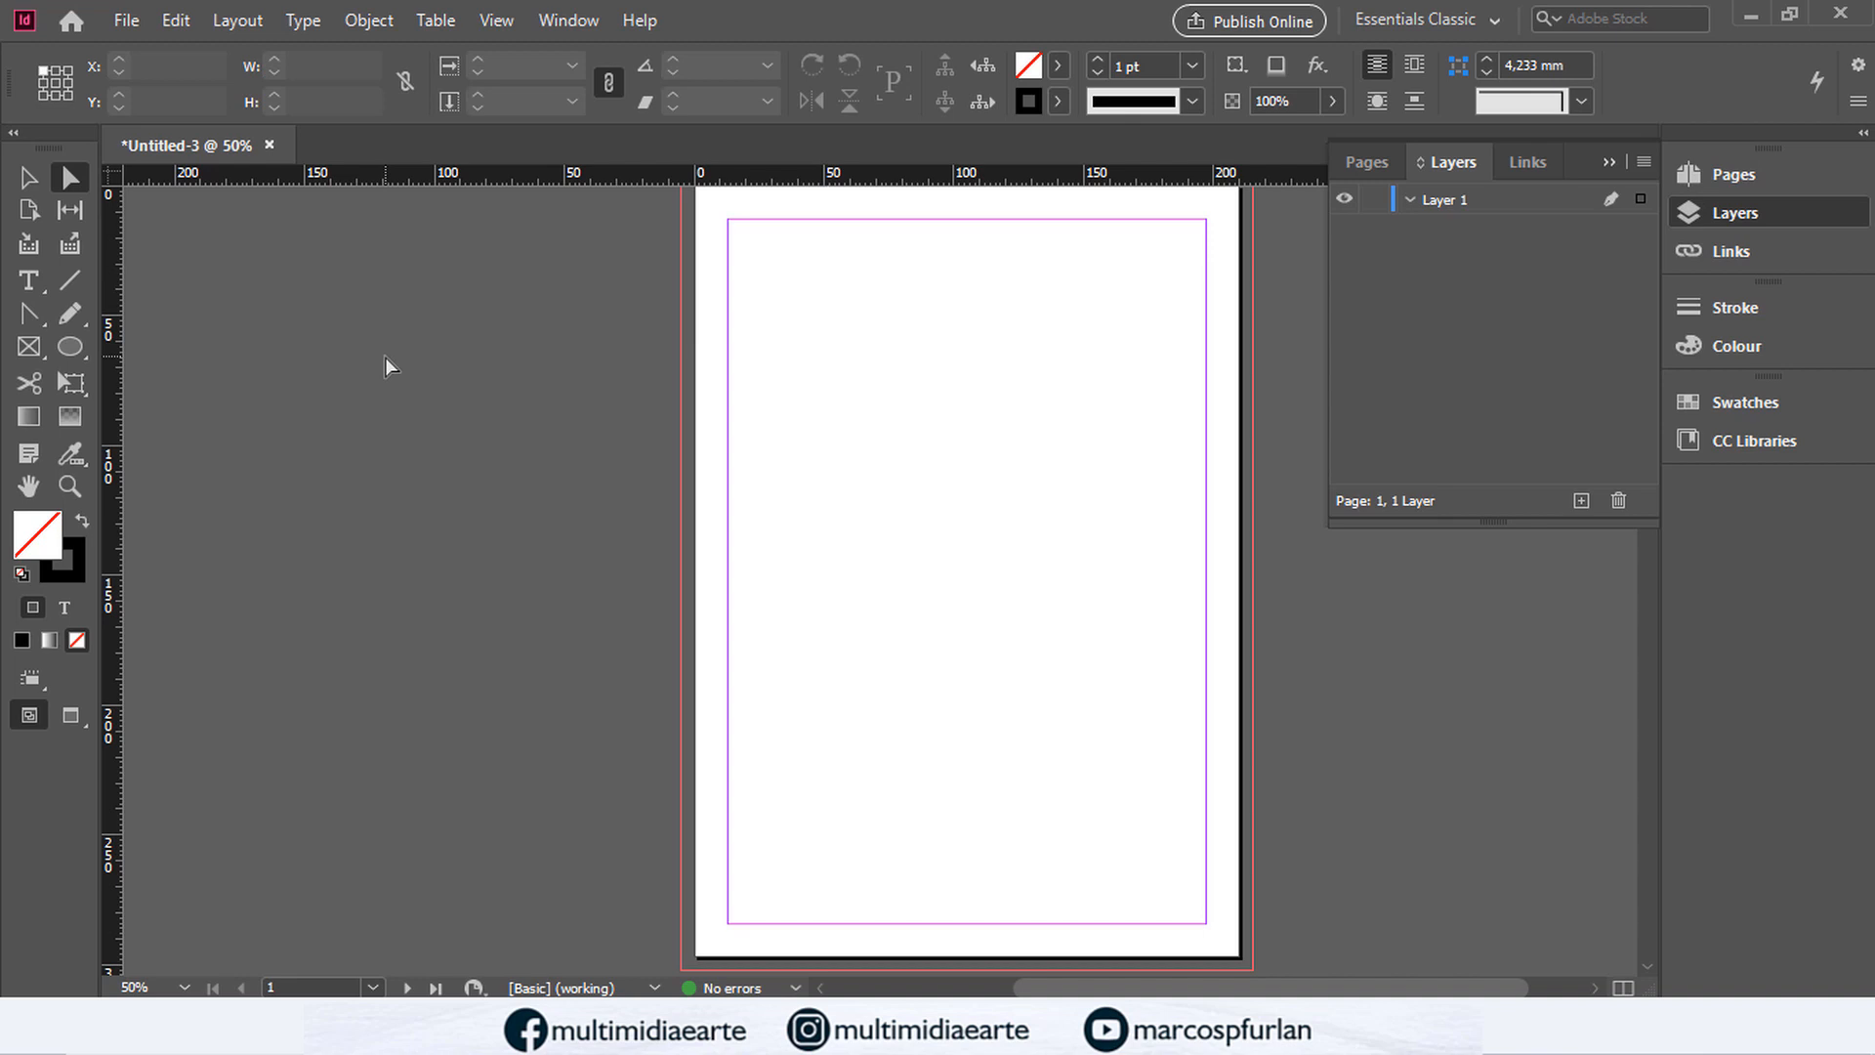
# Step: Open the A-Master spread and draw a text frame about 37.5 × 18 mm at the bottom middle of its left page
pyautogui.click(1787, 178)
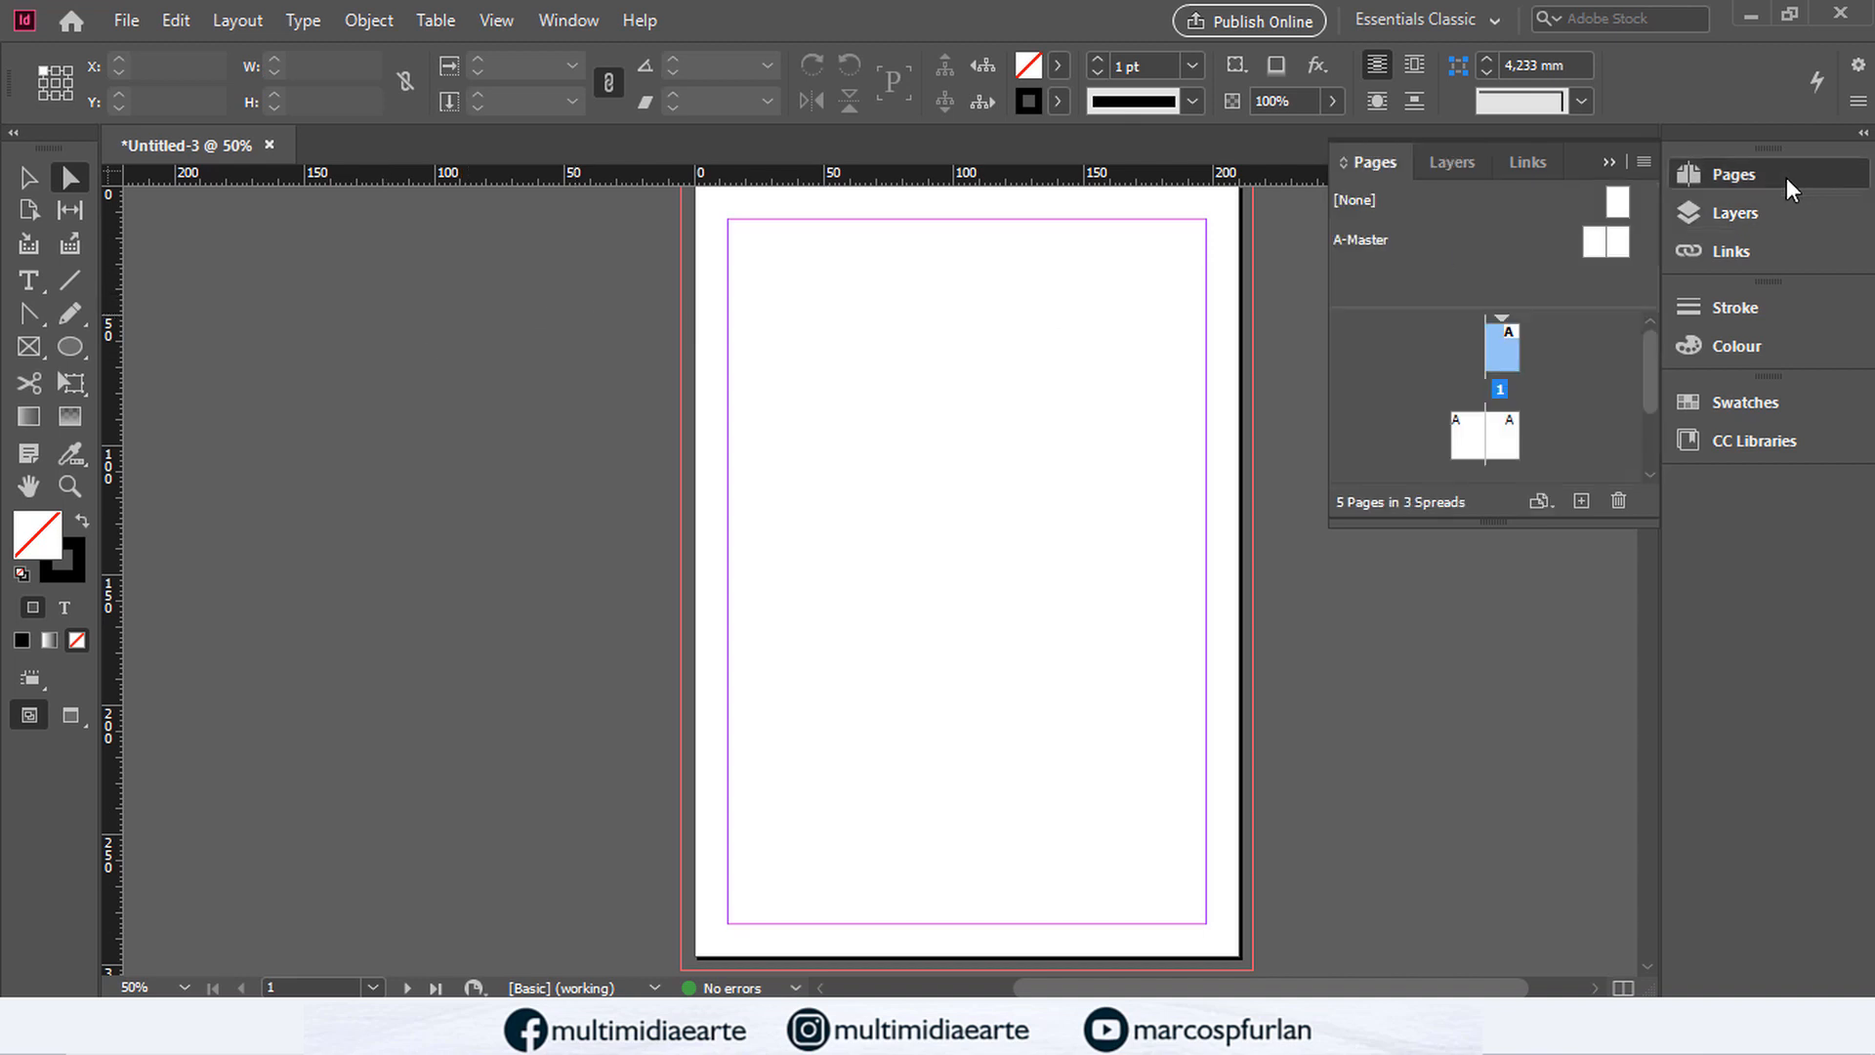
pyautogui.click(1786, 178)
pyautogui.click(1742, 181)
pyautogui.doubleClick(1604, 242)
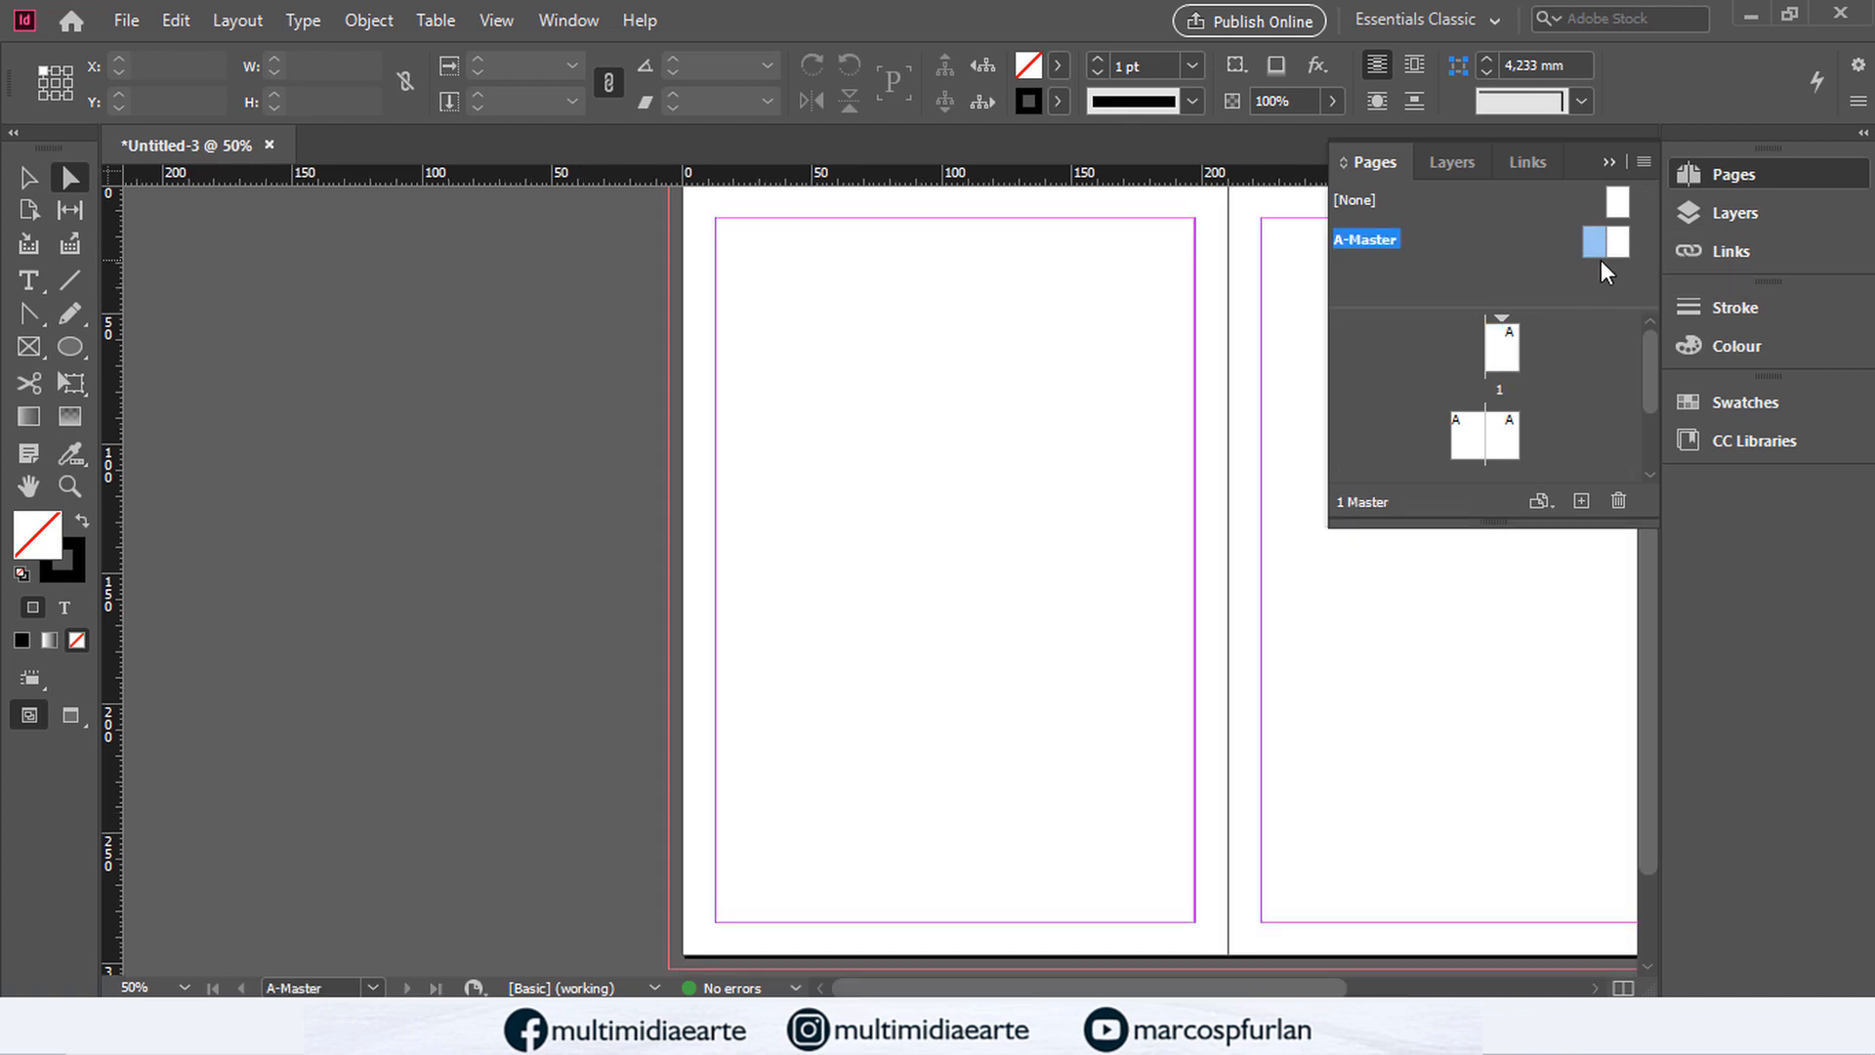
pyautogui.click(29, 280)
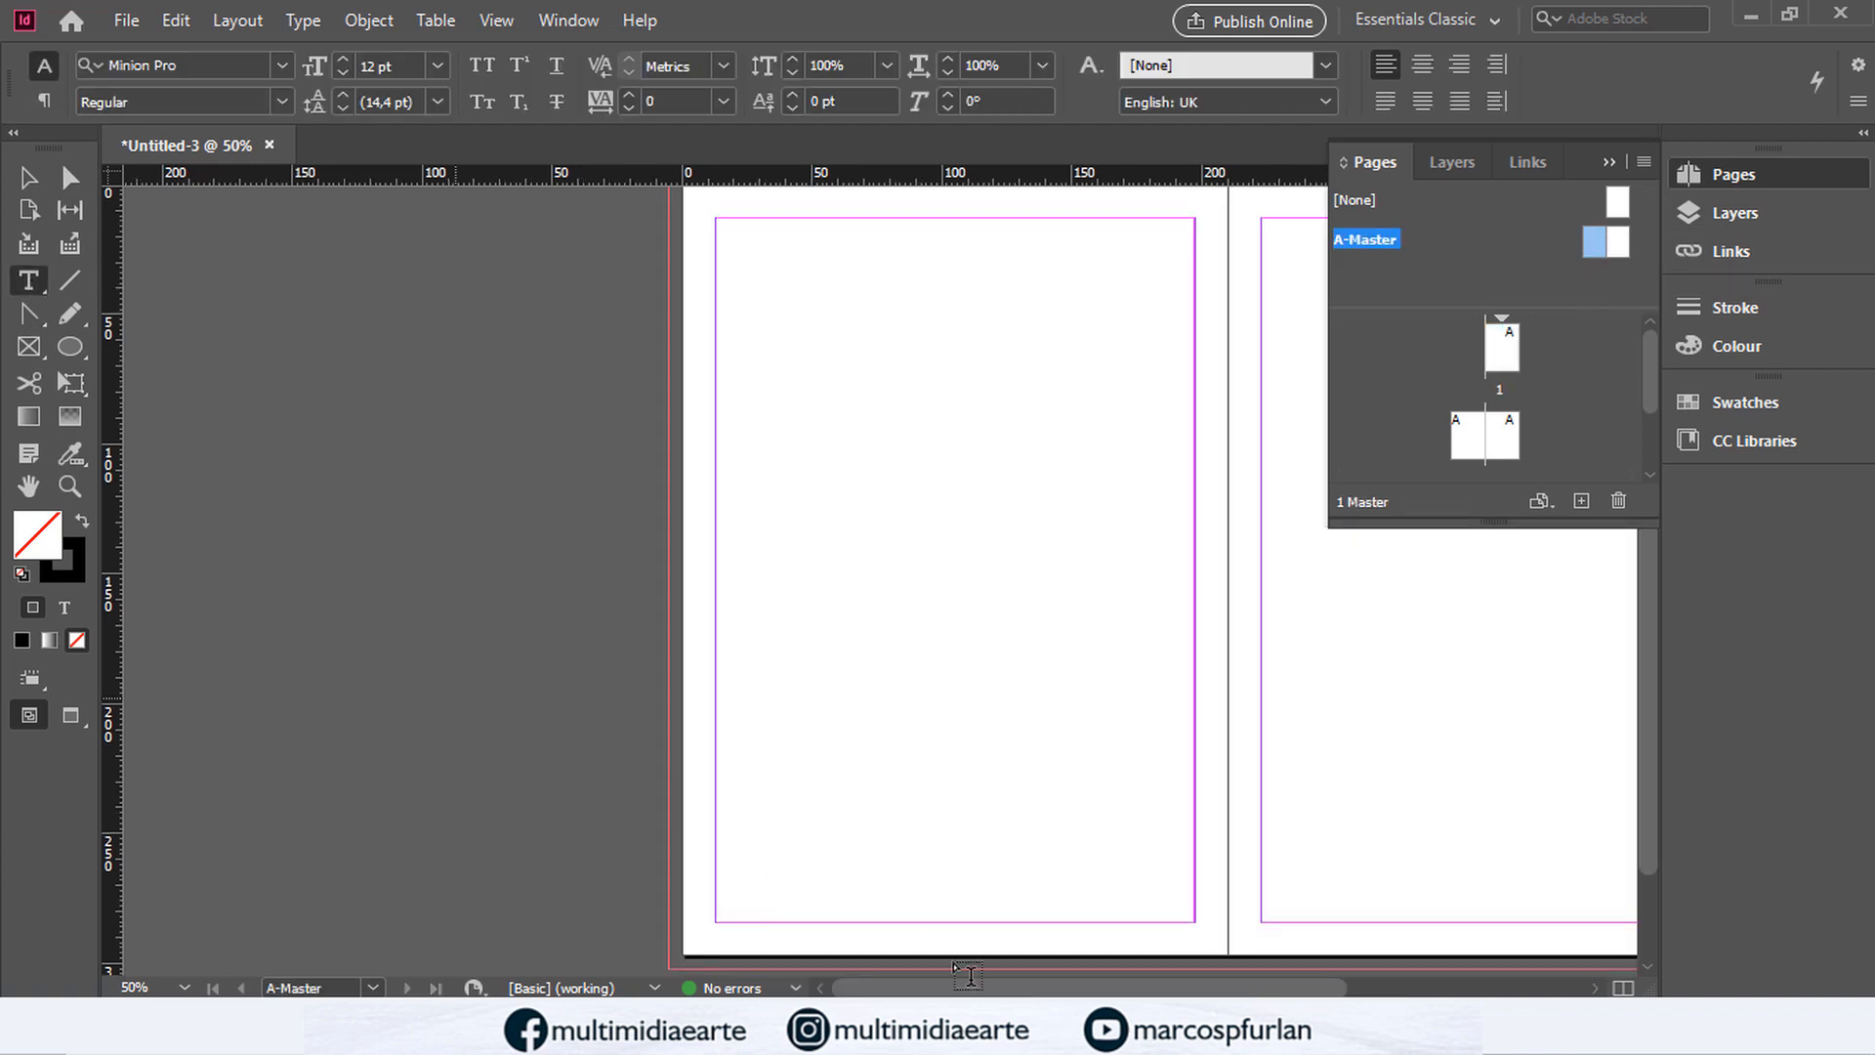
pyautogui.moveTo(885, 875); pyautogui.dragTo(985, 922)
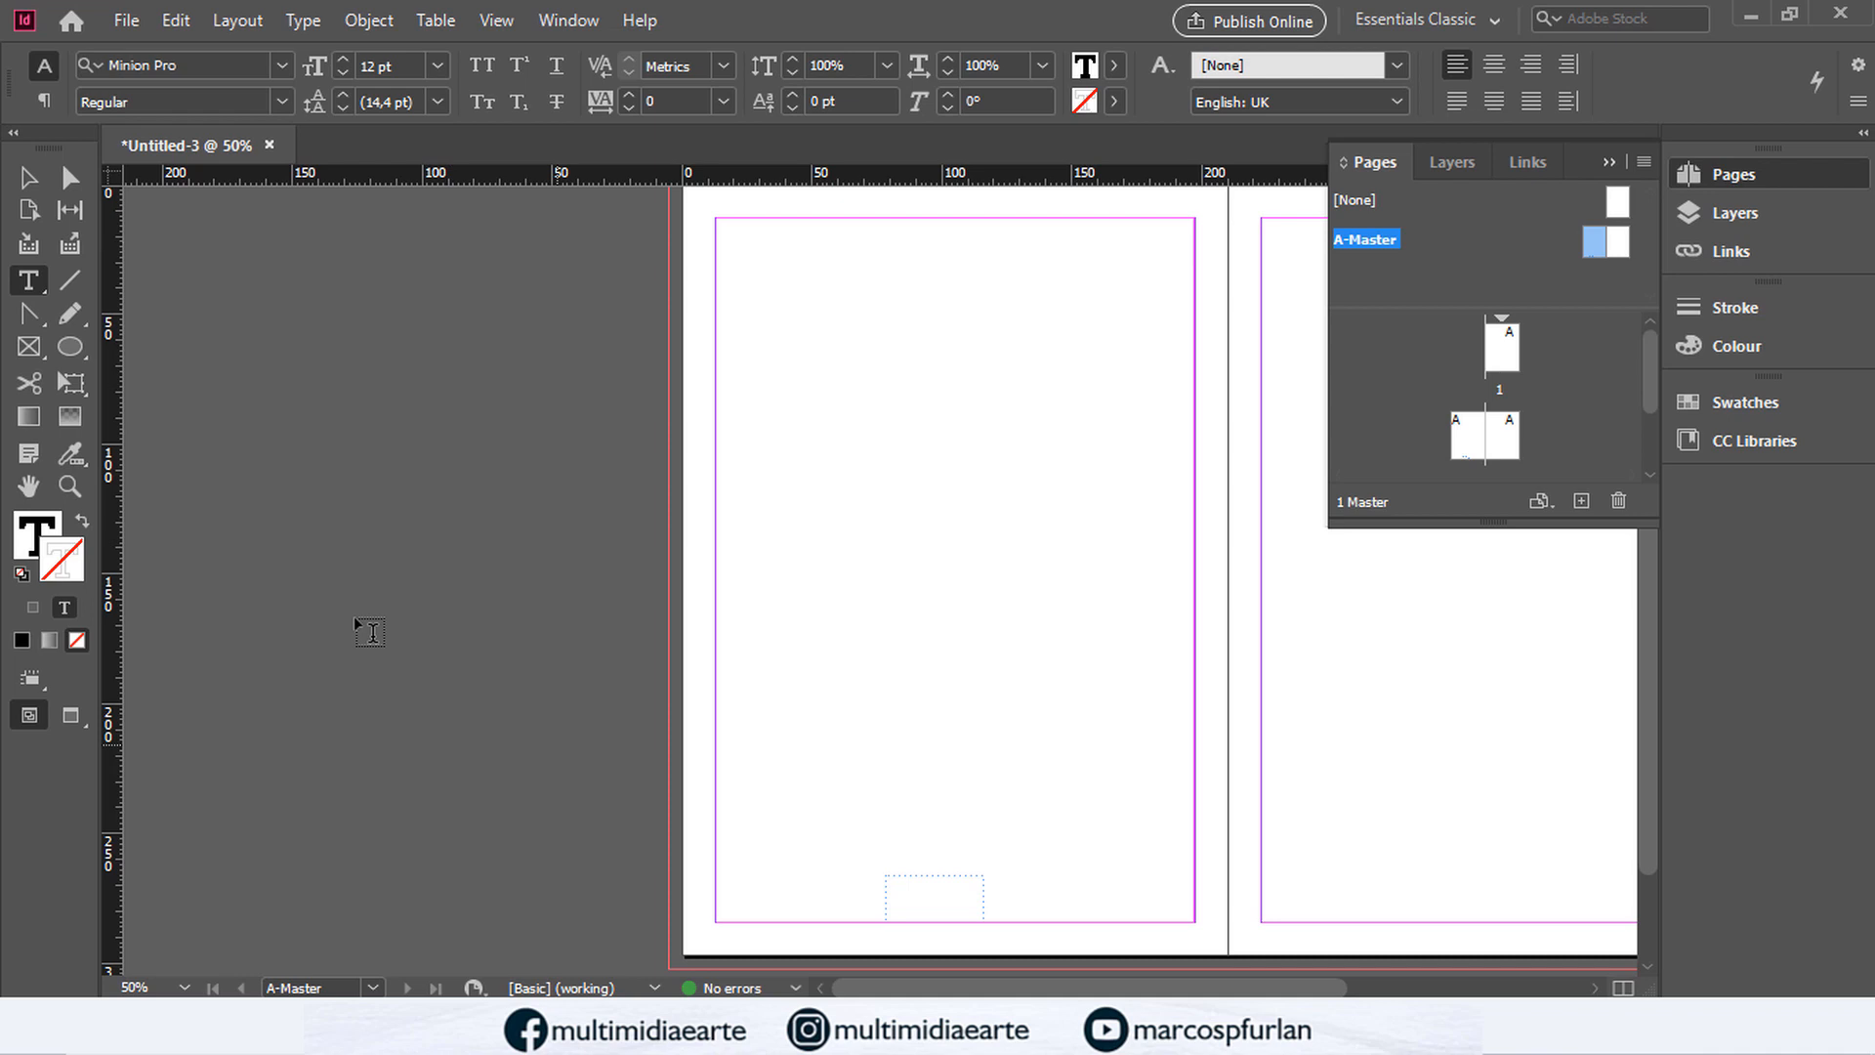
# Step: Set the text size in the new master frame to 20 pt and align its paragraph to the center
pyautogui.click(301, 55)
pyautogui.write('20')
pyautogui.press('Return')
pyautogui.click(43, 100)
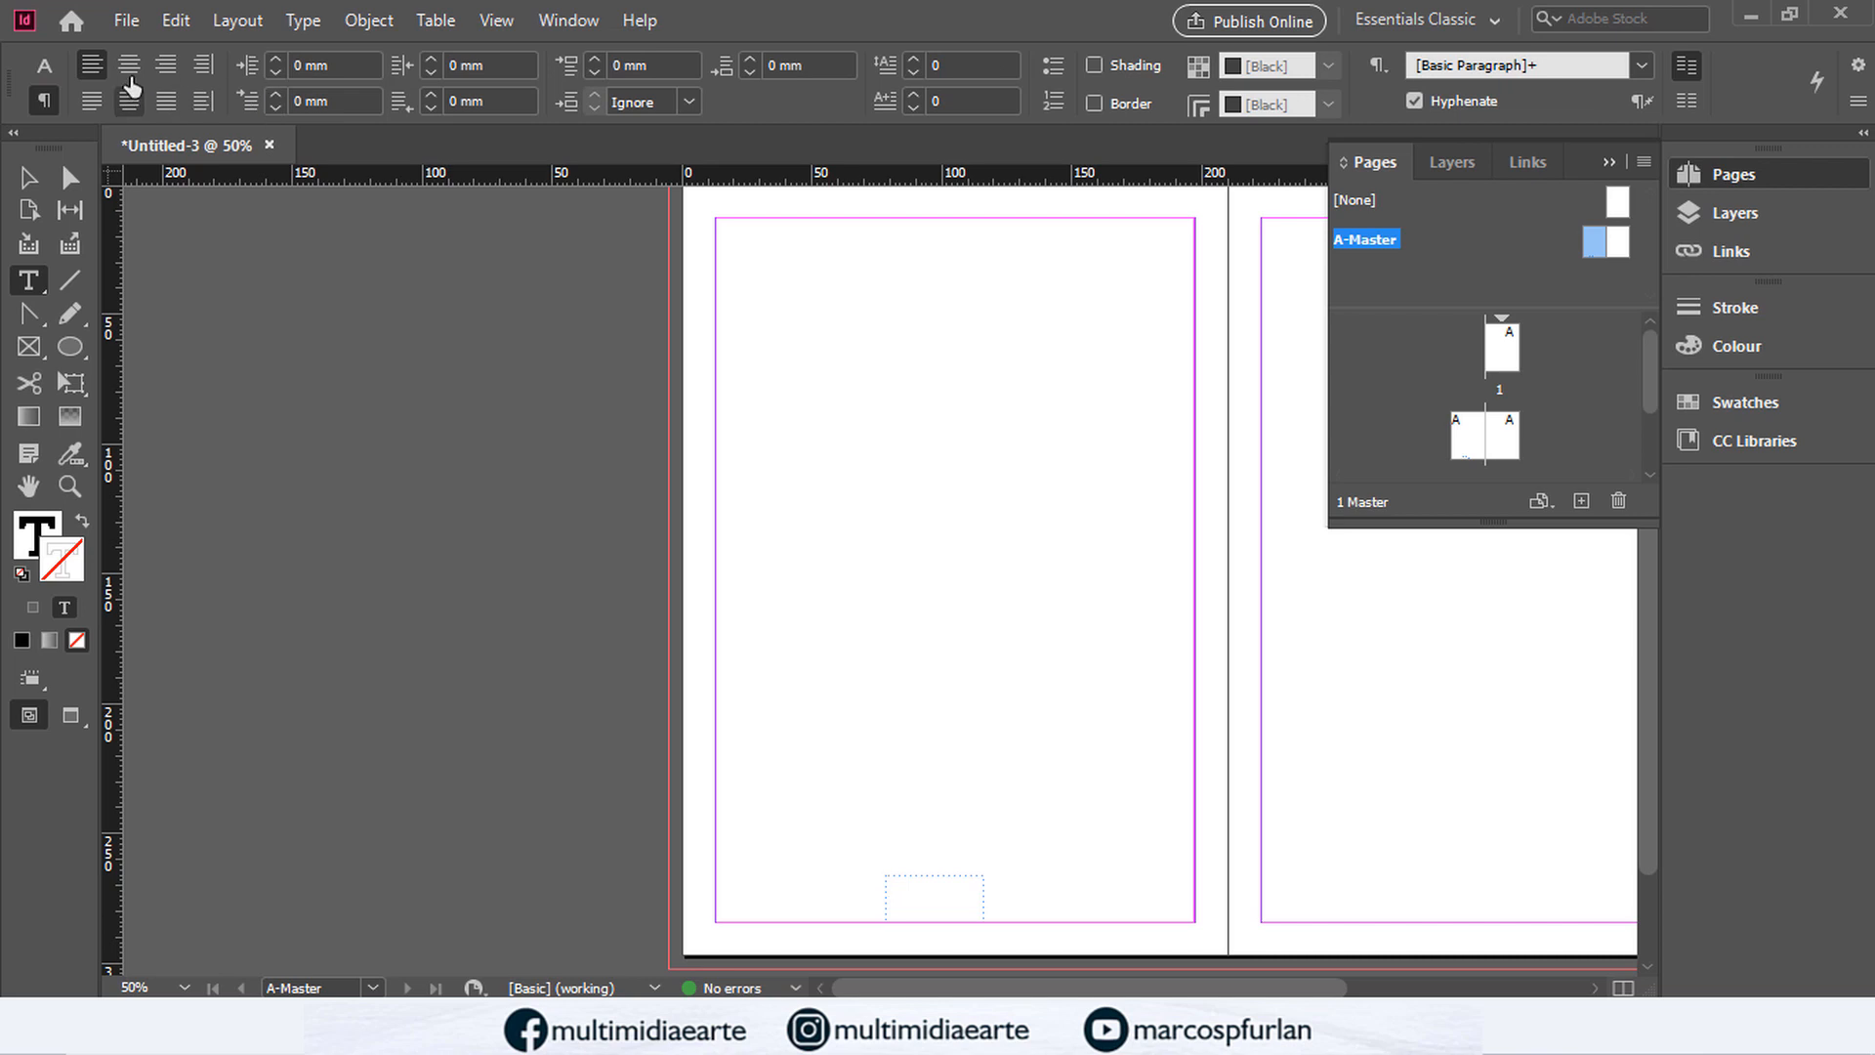
pyautogui.click(127, 64)
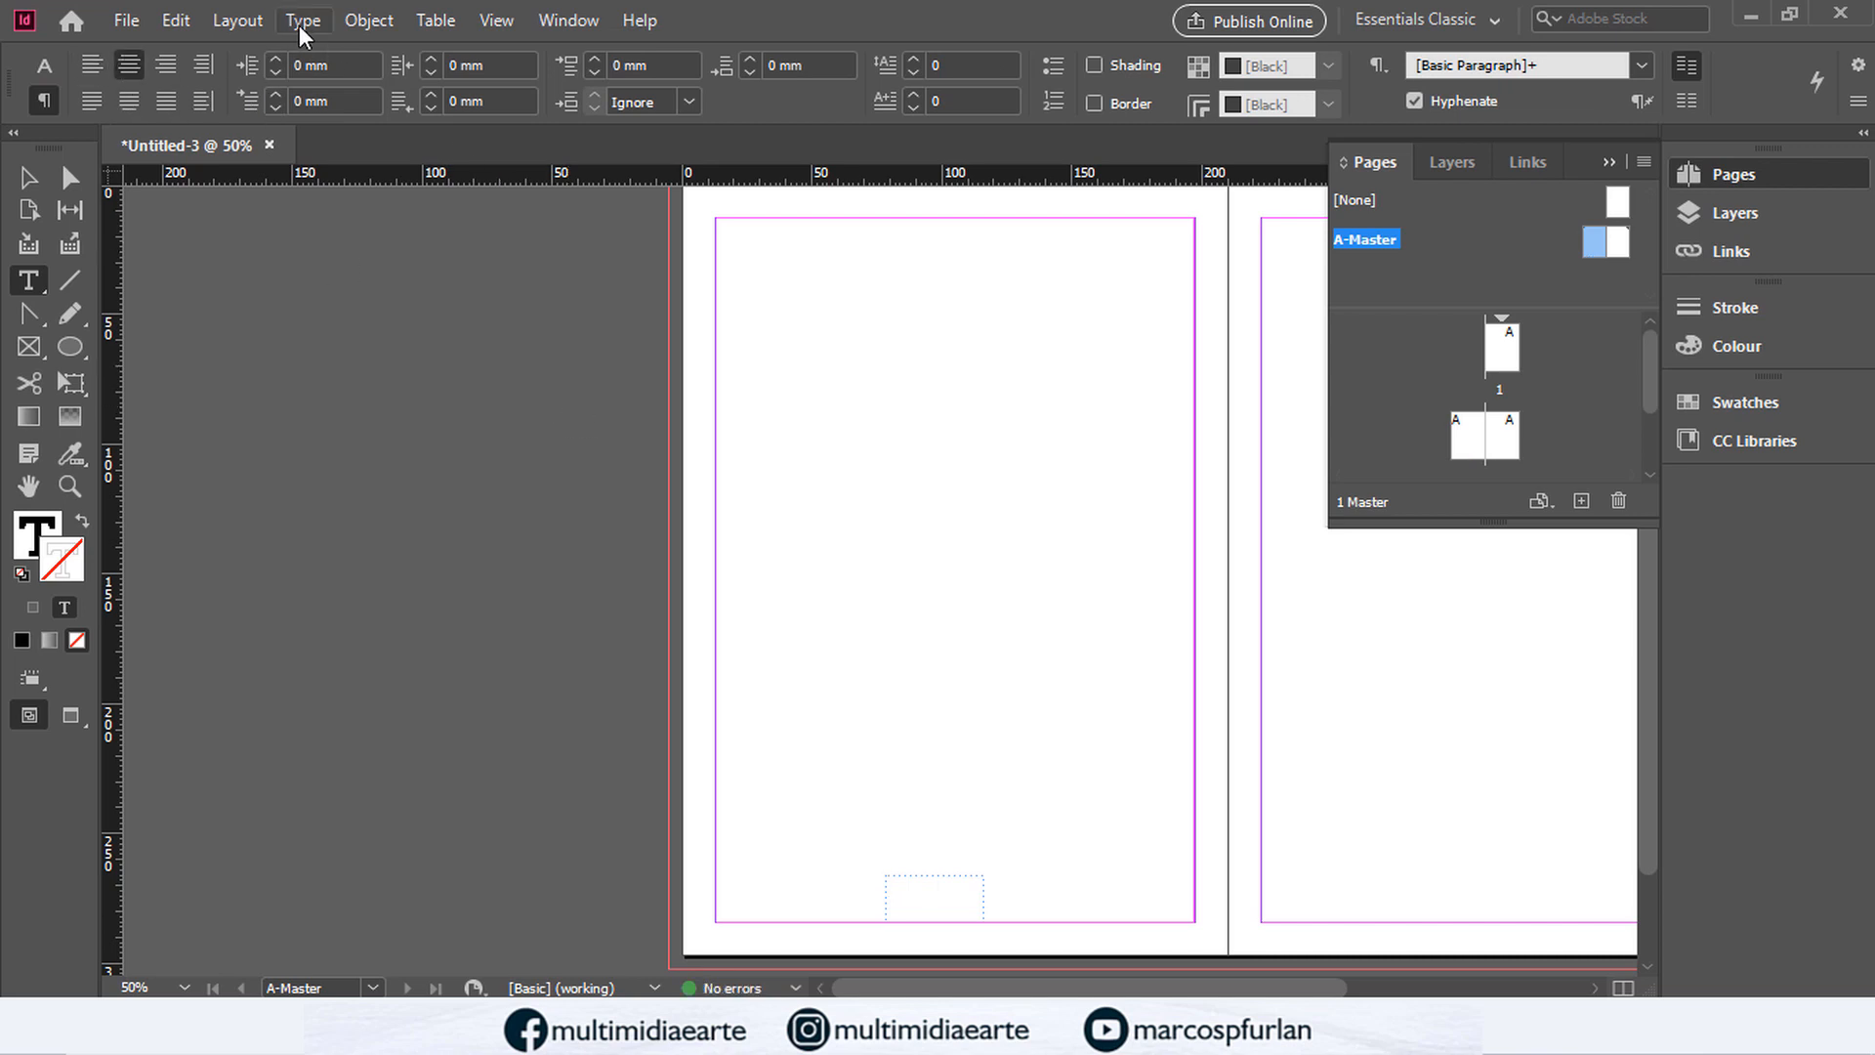
# Step: Insert the Current Page Number marker into the text frame on the left master page
pyautogui.click(301, 23)
pyautogui.moveTo(684, 834)
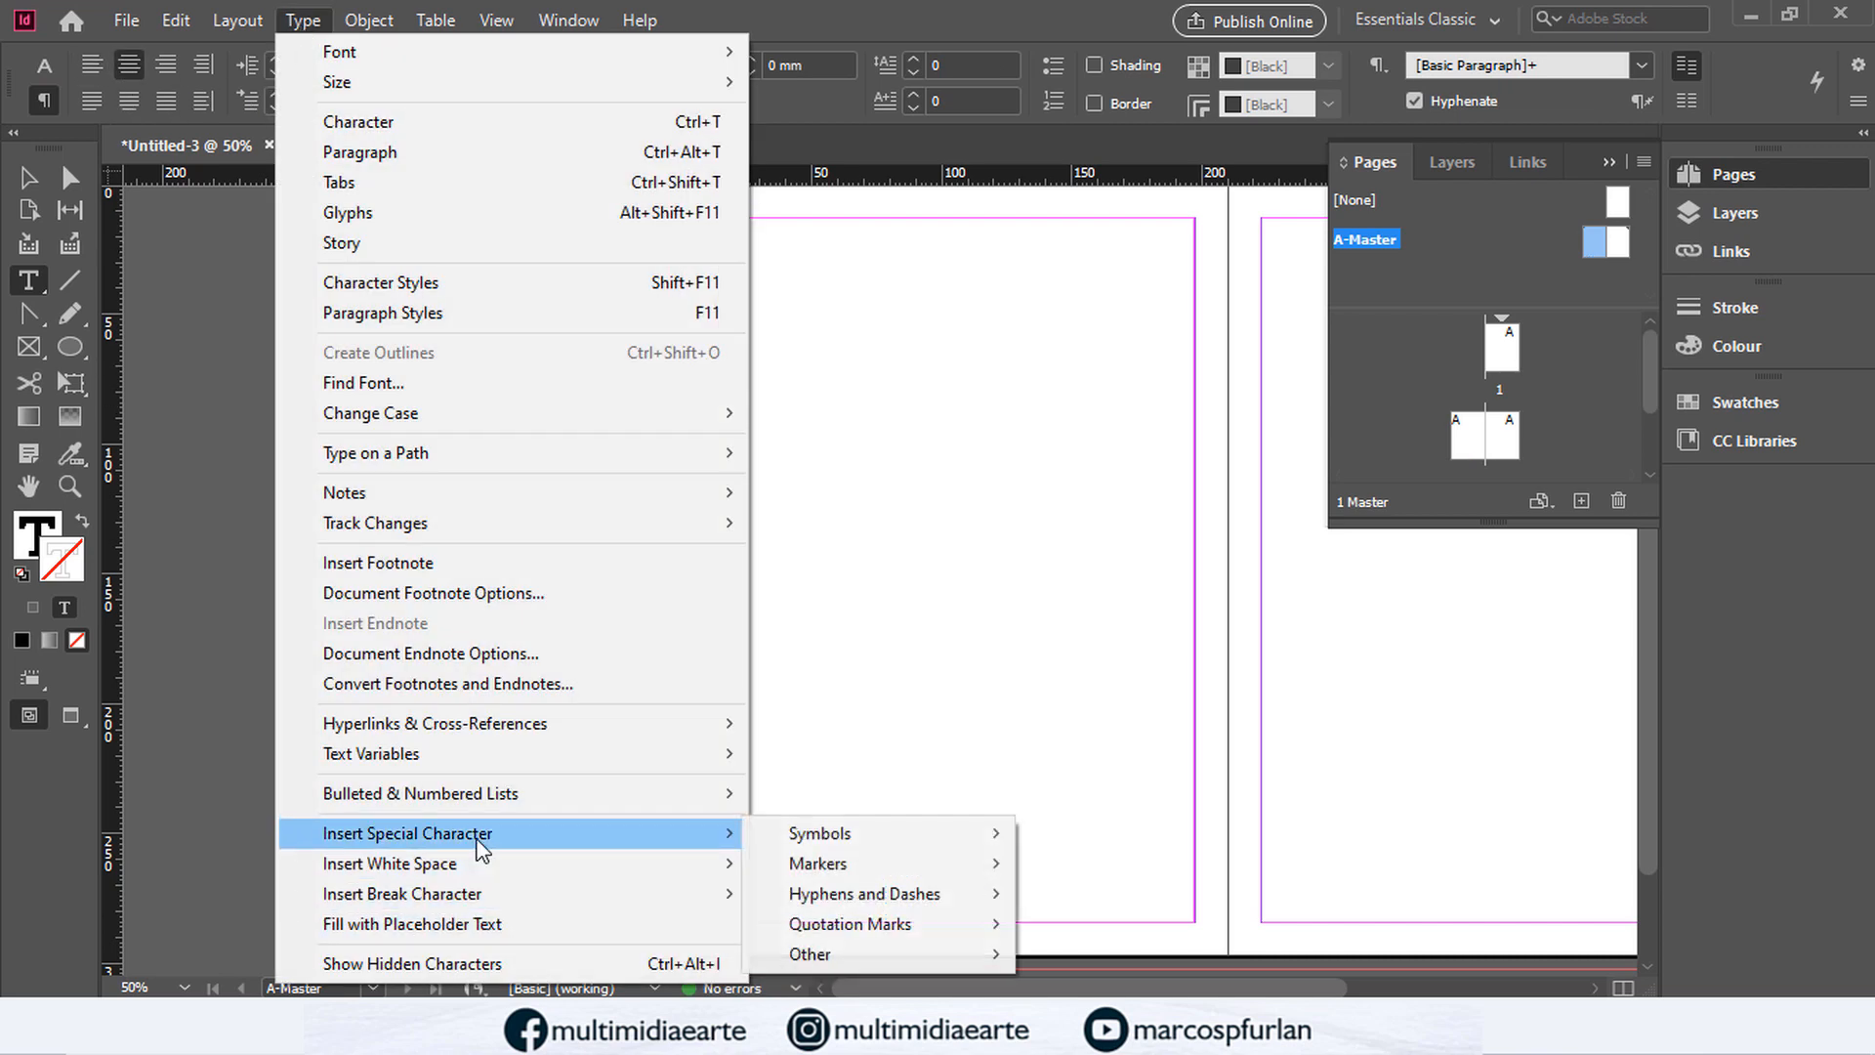
pyautogui.moveTo(964, 840)
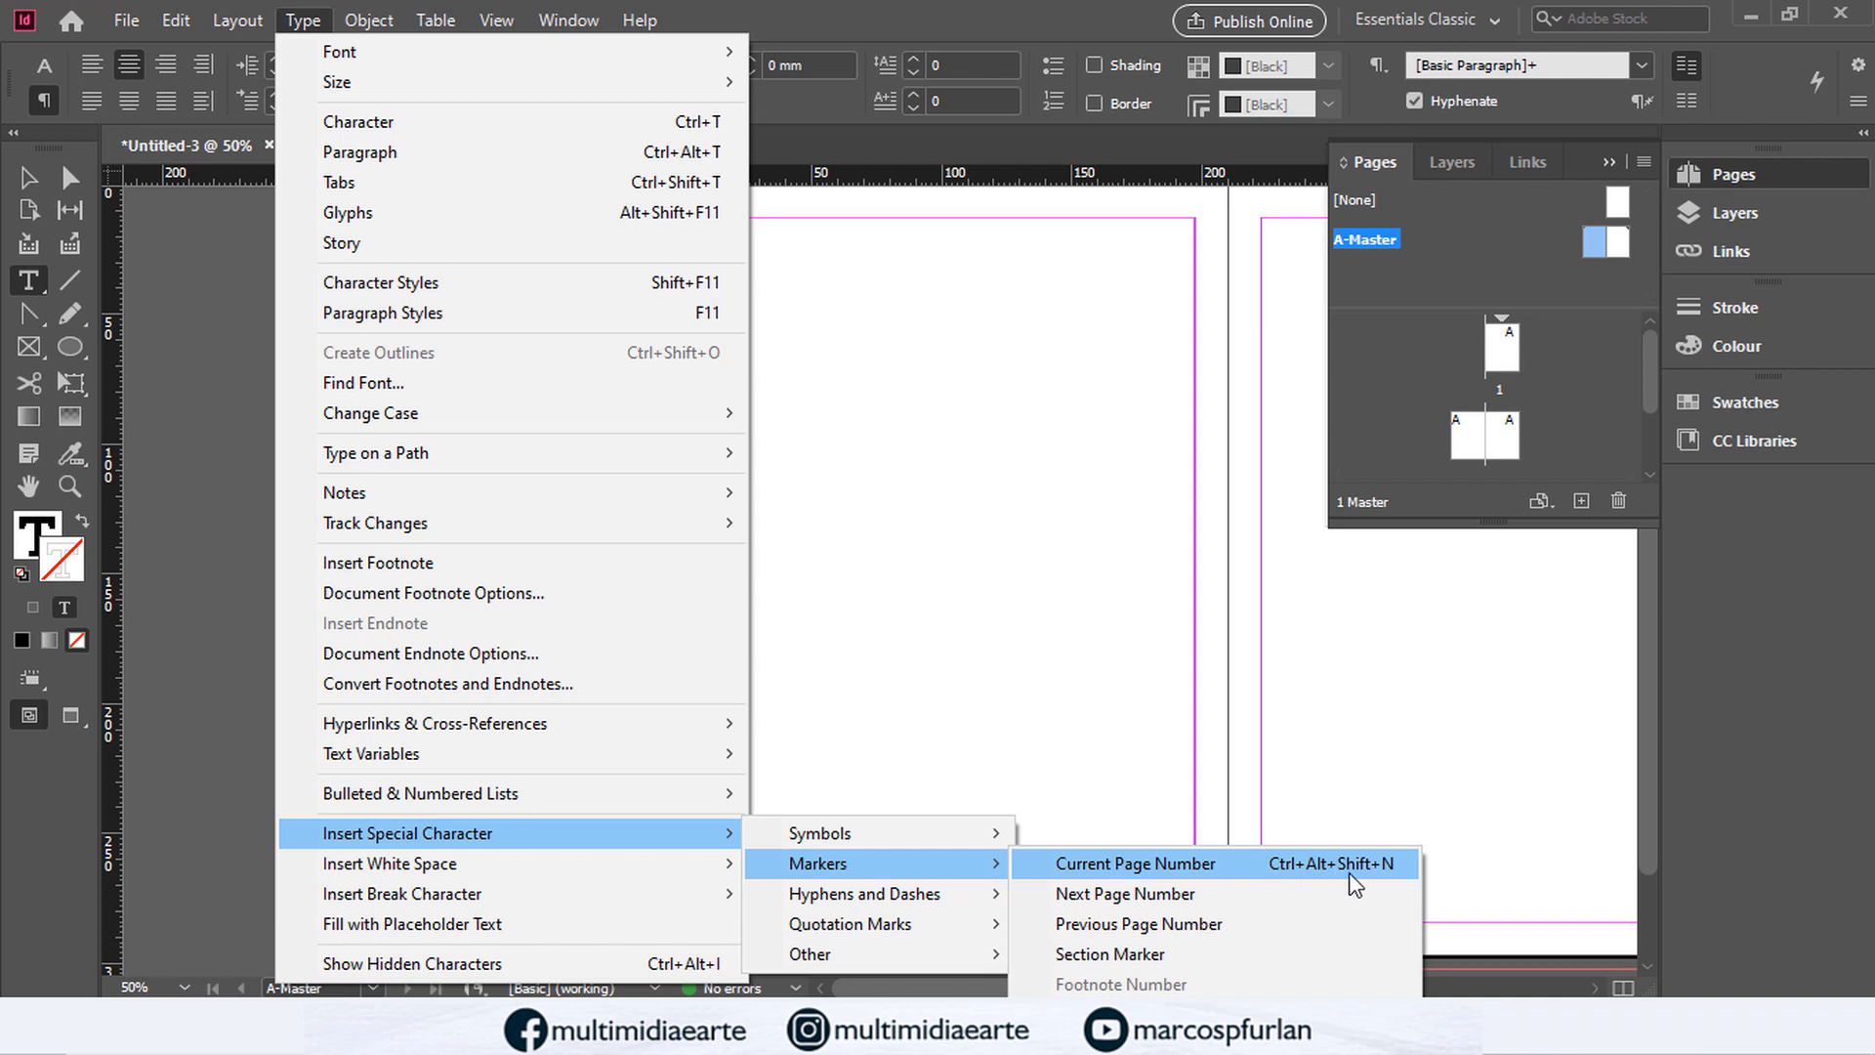
pyautogui.click(1204, 866)
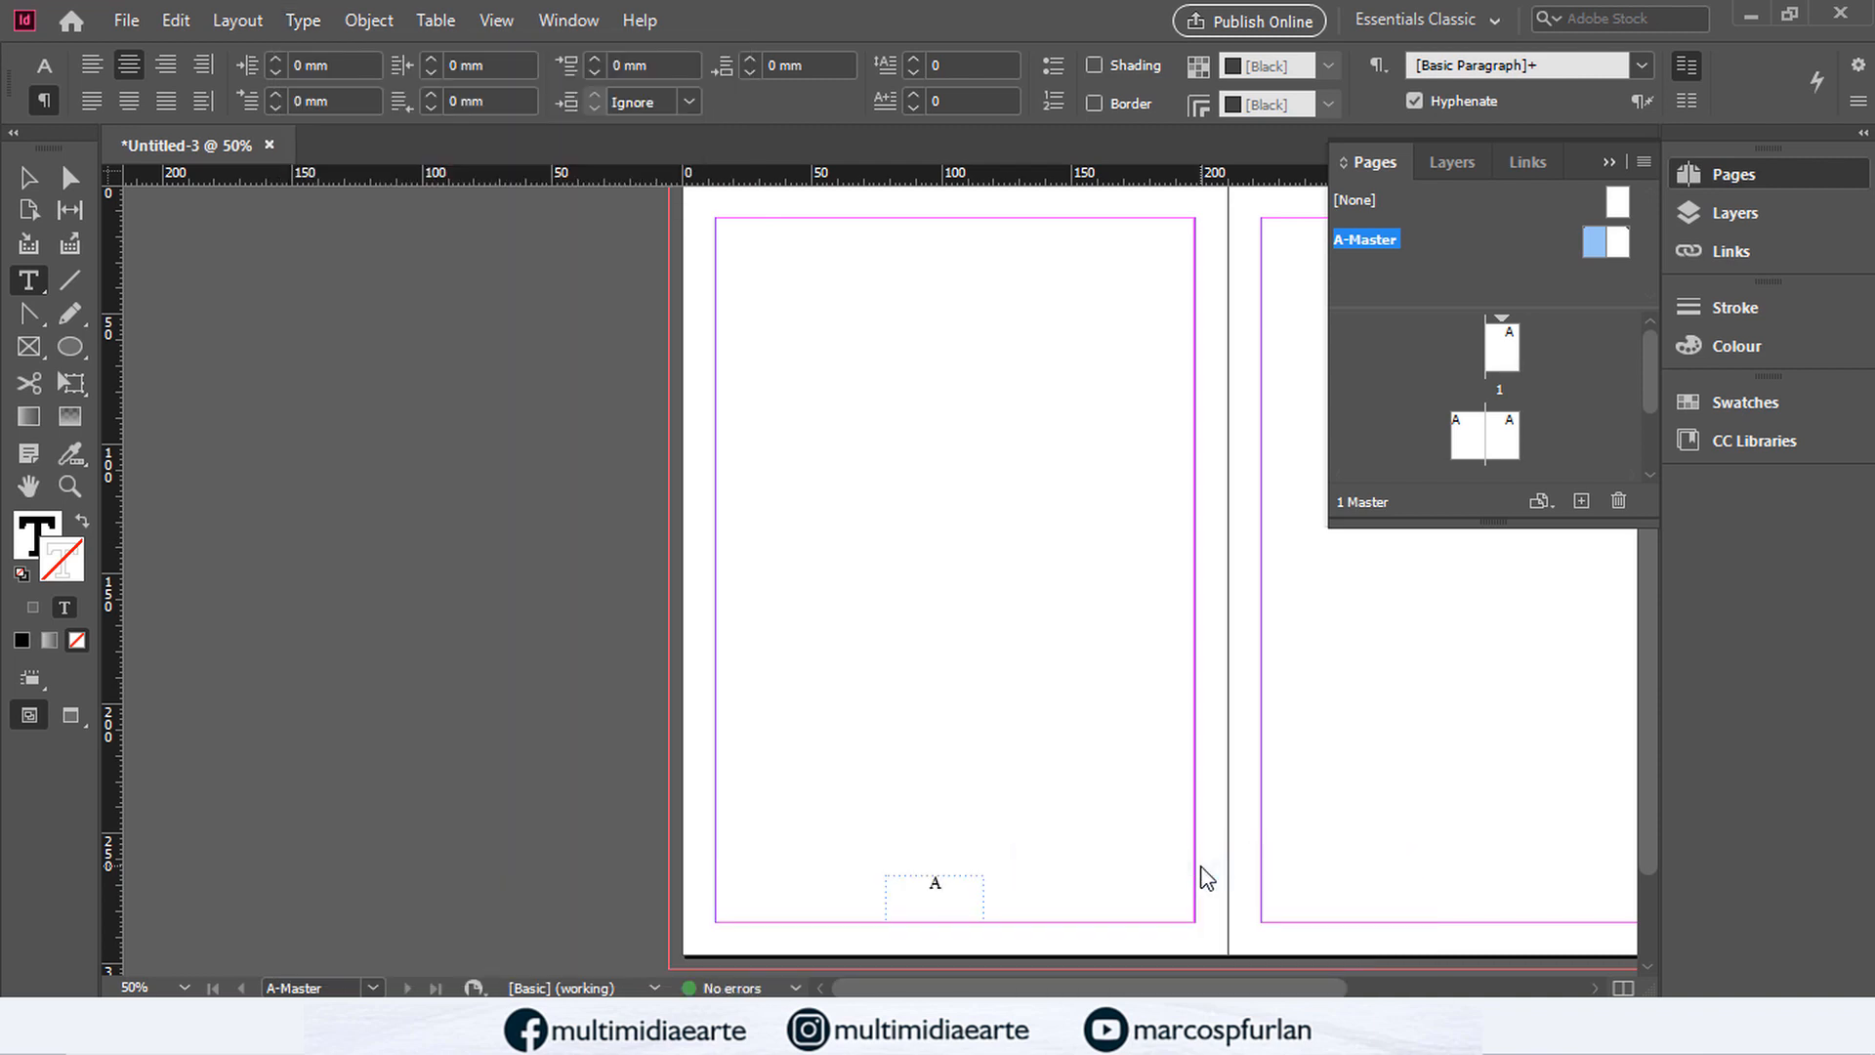
# Step: Duplicate the page-number frame onto the right master page at X 315 mm, Y 266.25 mm, and open page 2
pyautogui.click(29, 177)
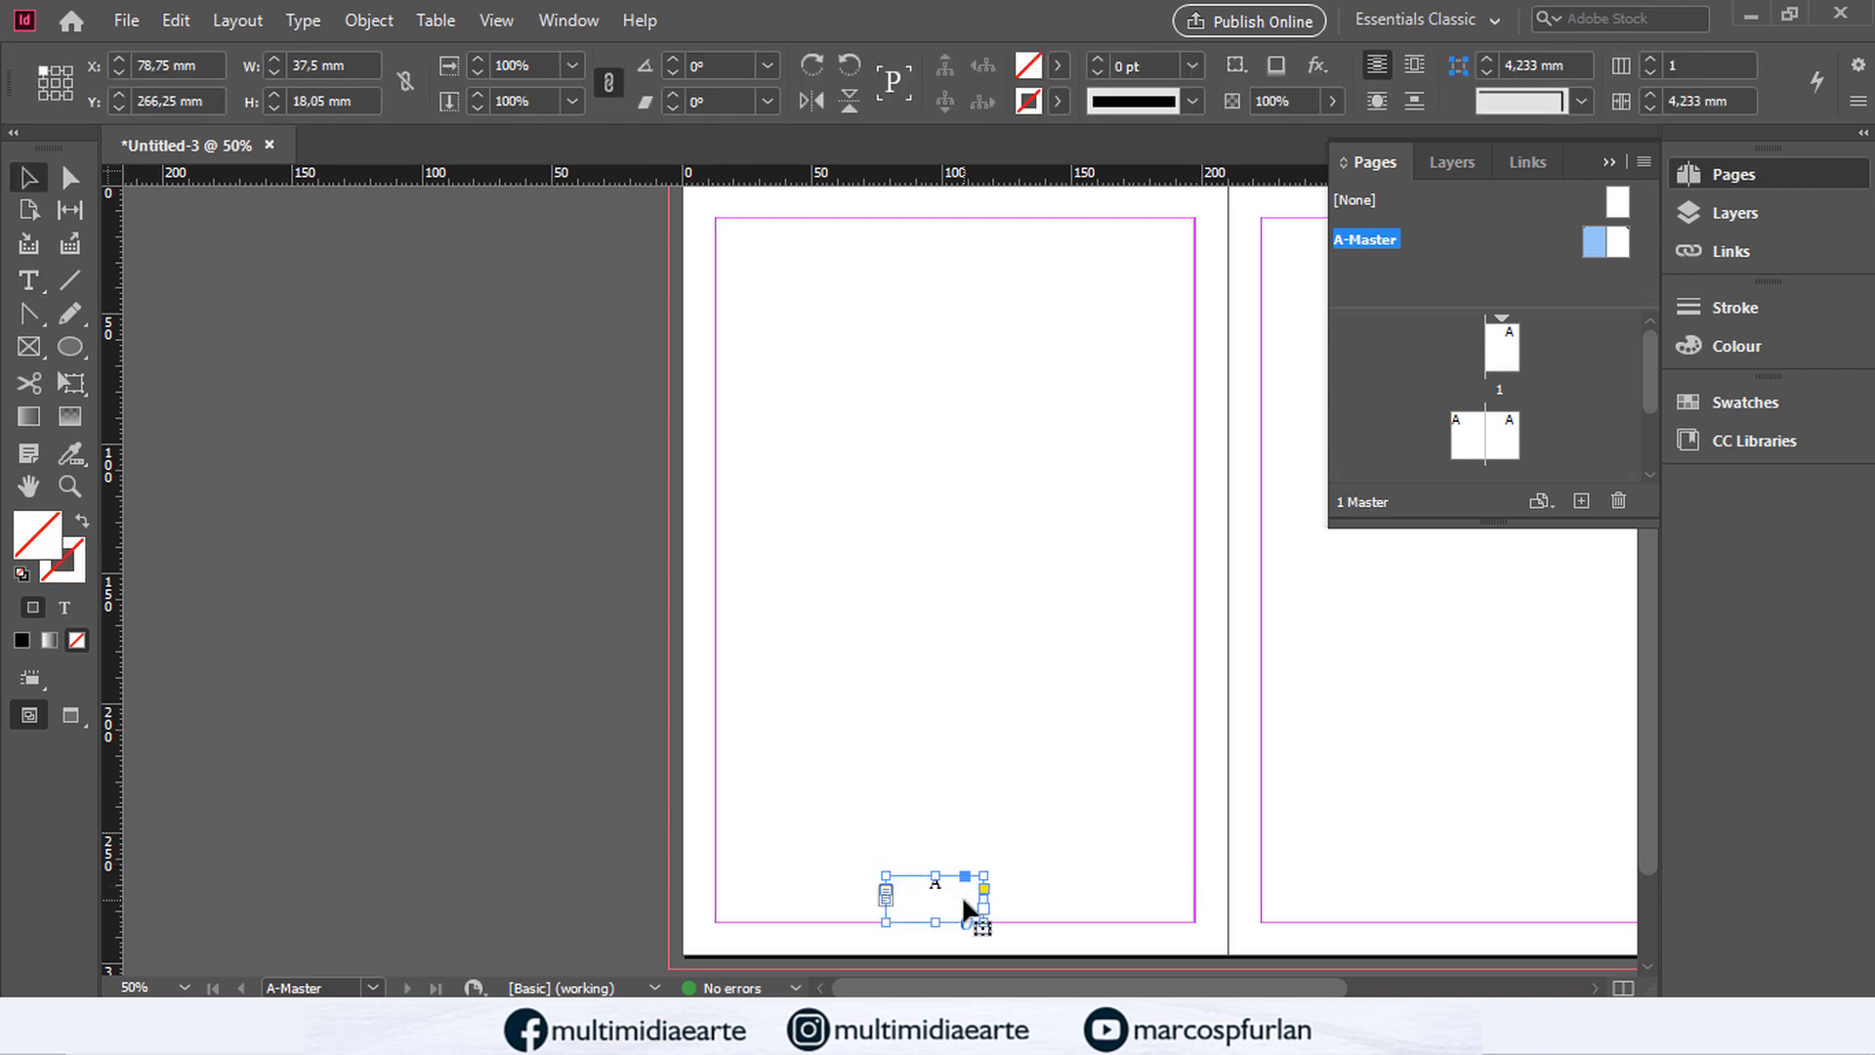
pyautogui.moveTo(963, 899); pyautogui.dragTo(1573, 905)
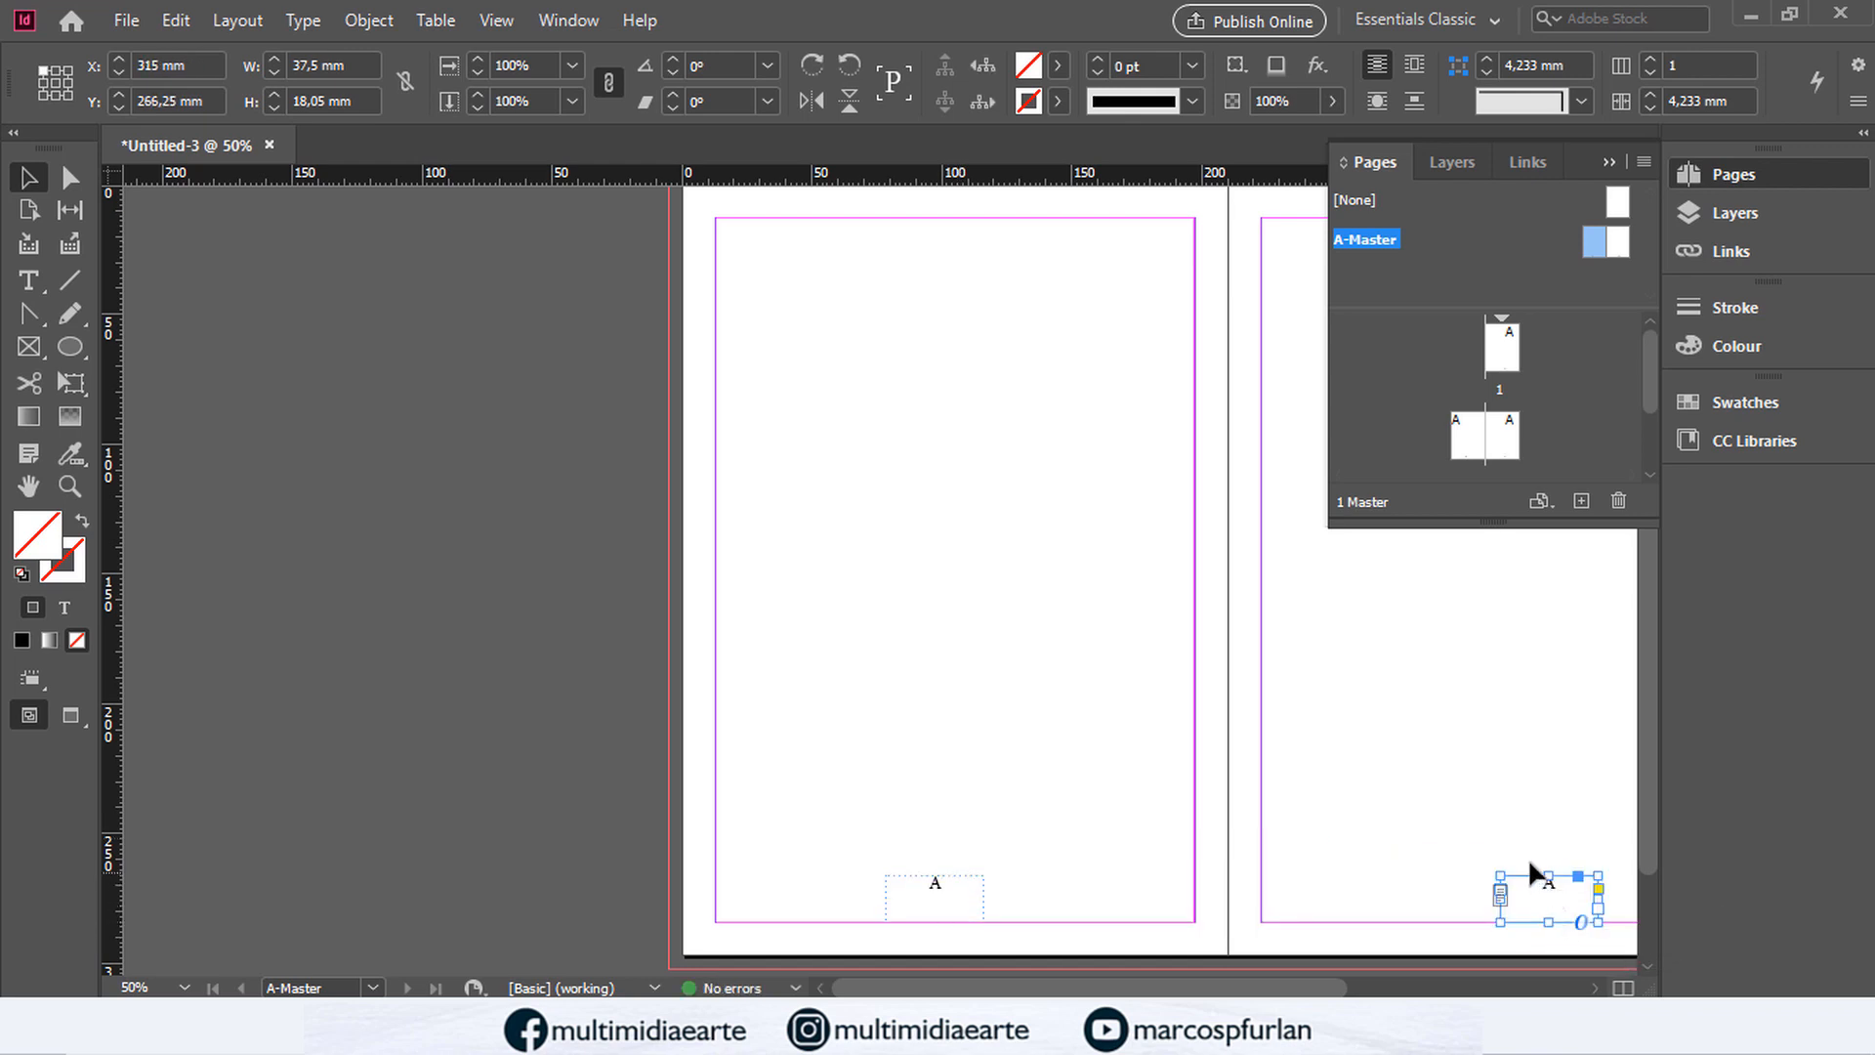
pyautogui.doubleClick(1477, 426)
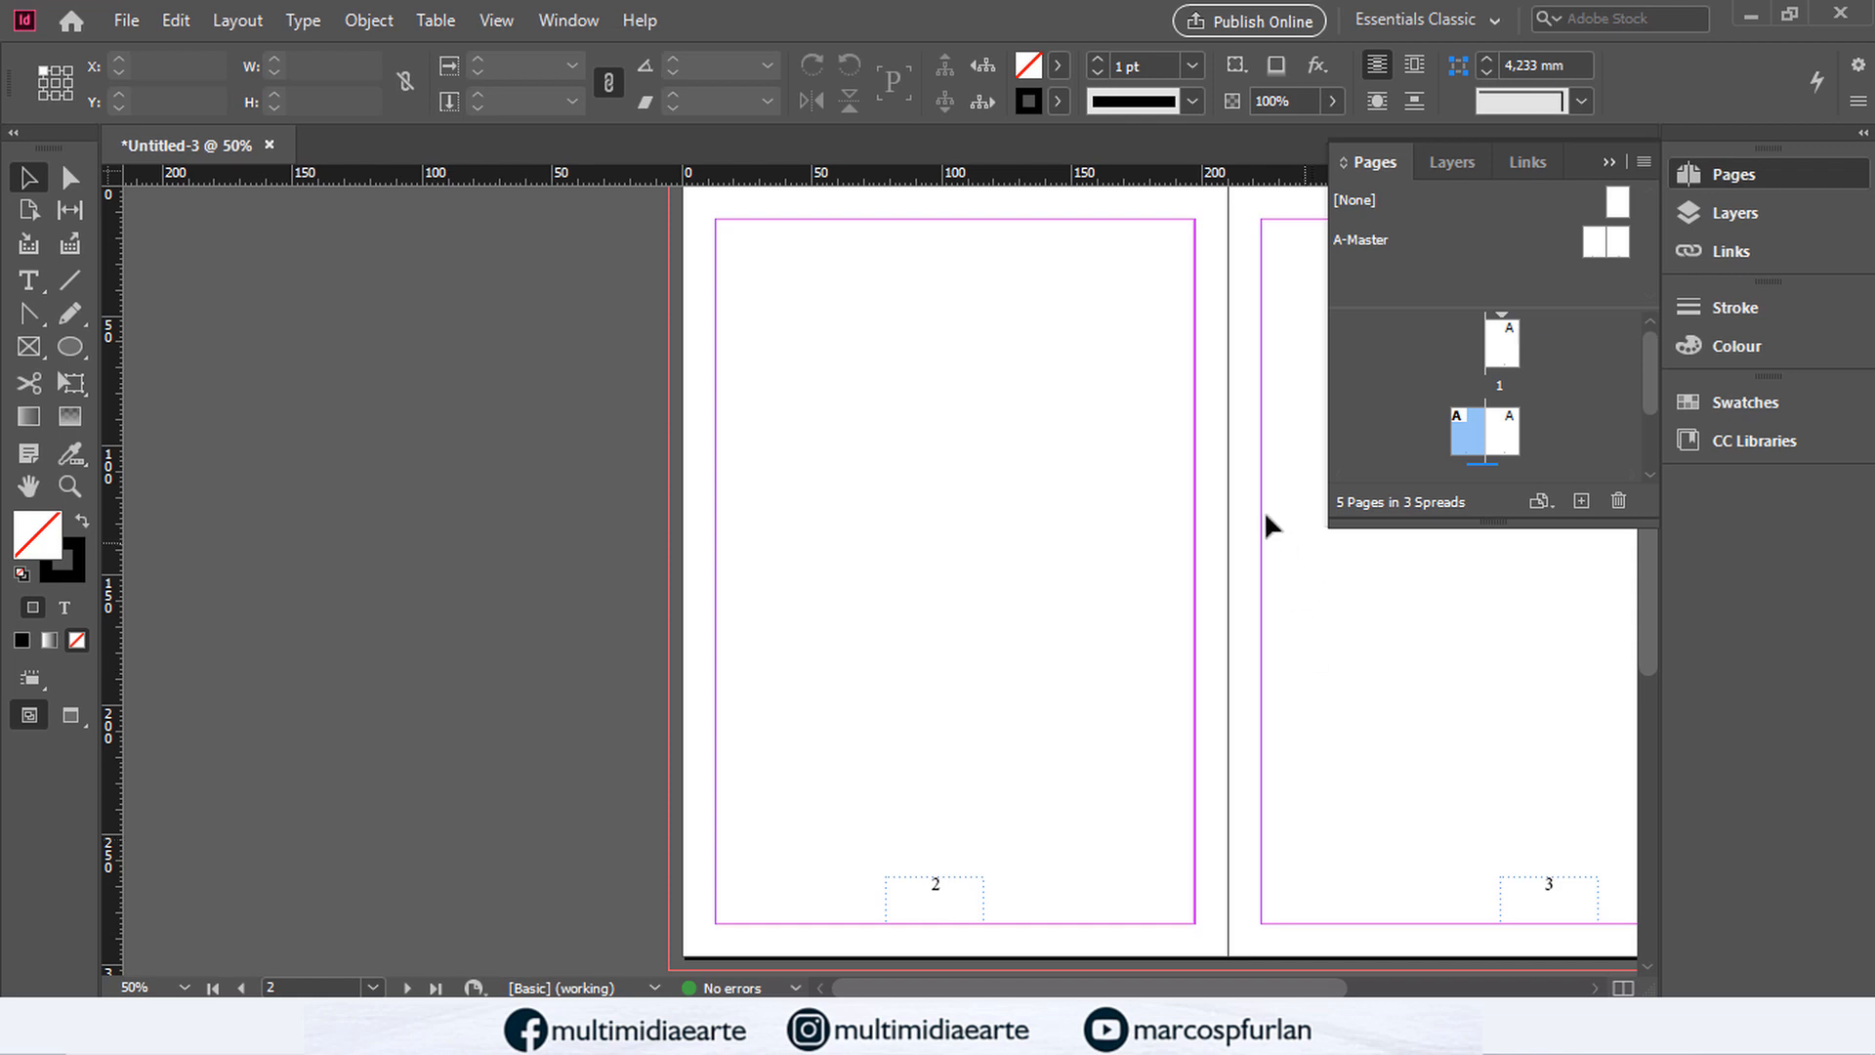
# Step: Open the A-Master spread and add a new layer to the document
pyautogui.doubleClick(1586, 243)
pyautogui.click(1462, 163)
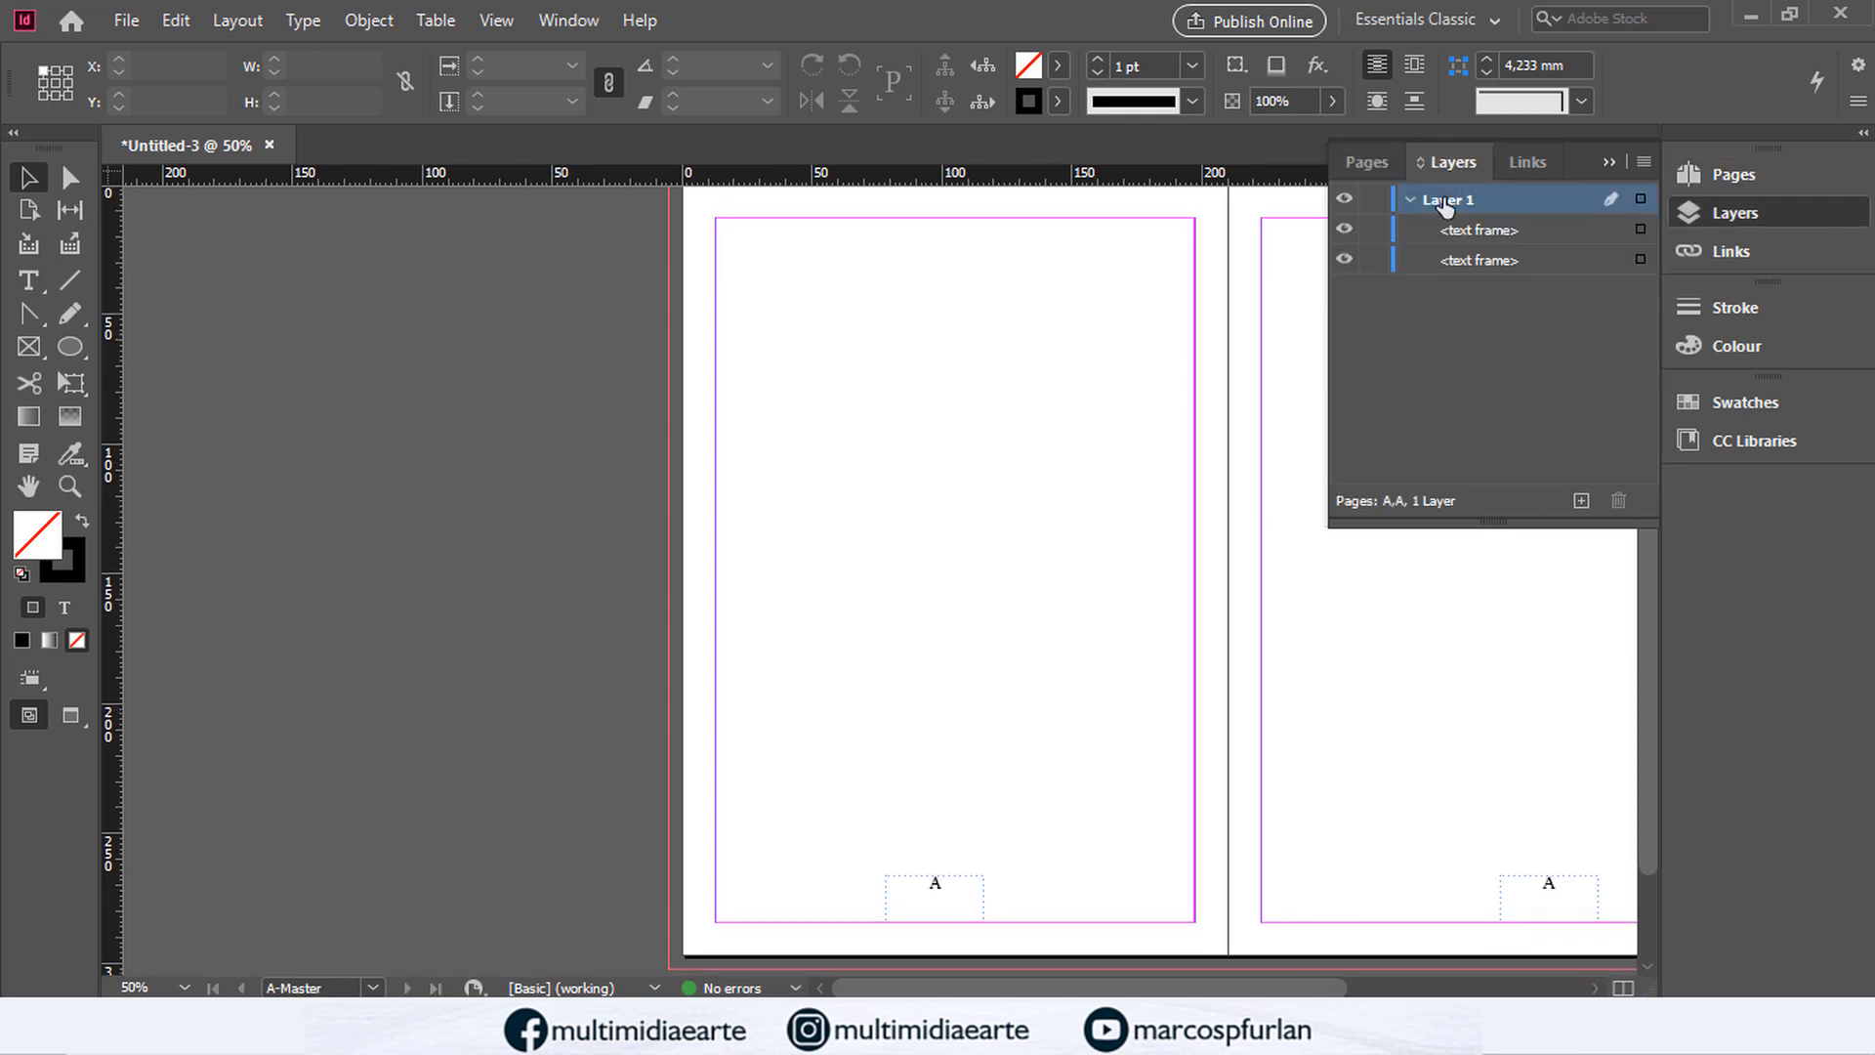
pyautogui.click(1492, 237)
pyautogui.click(1491, 259)
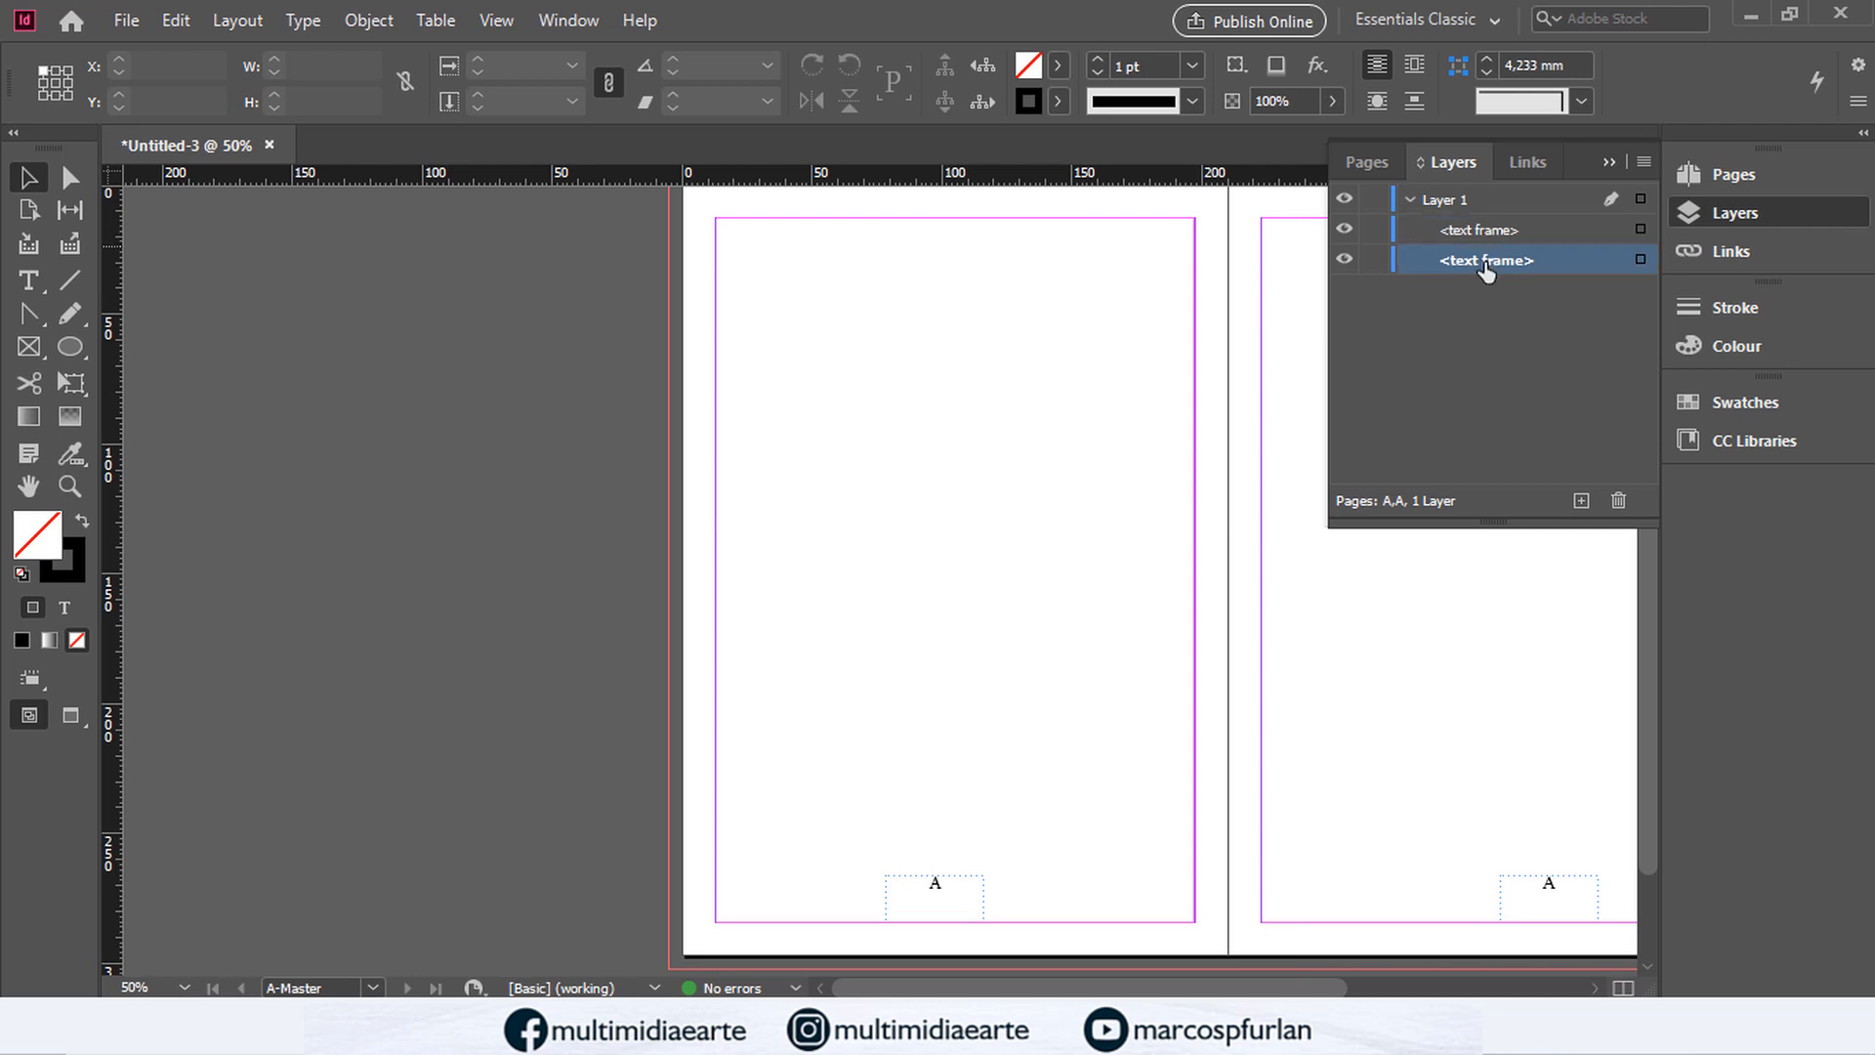
pyautogui.click(1581, 500)
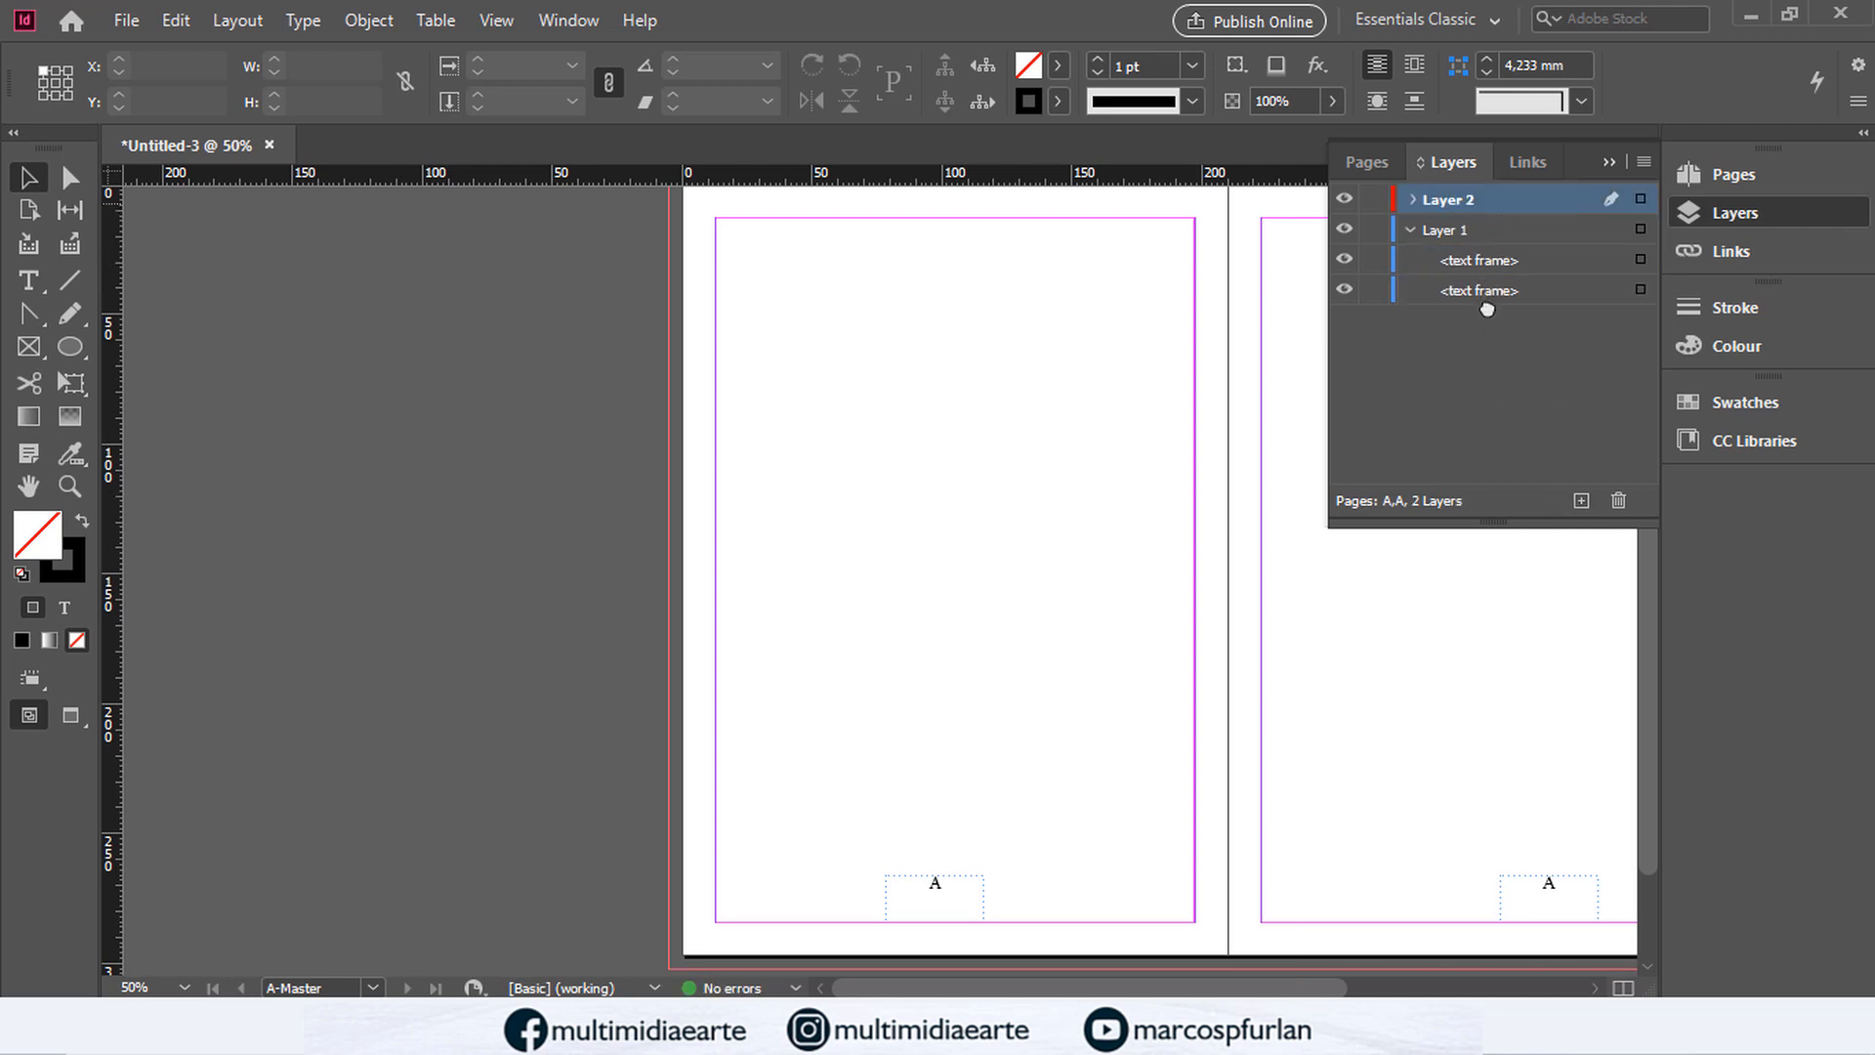
# Step: Rename the layer holding the page-number frames as "numeracao" and make it the active layer
pyautogui.click(1450, 231)
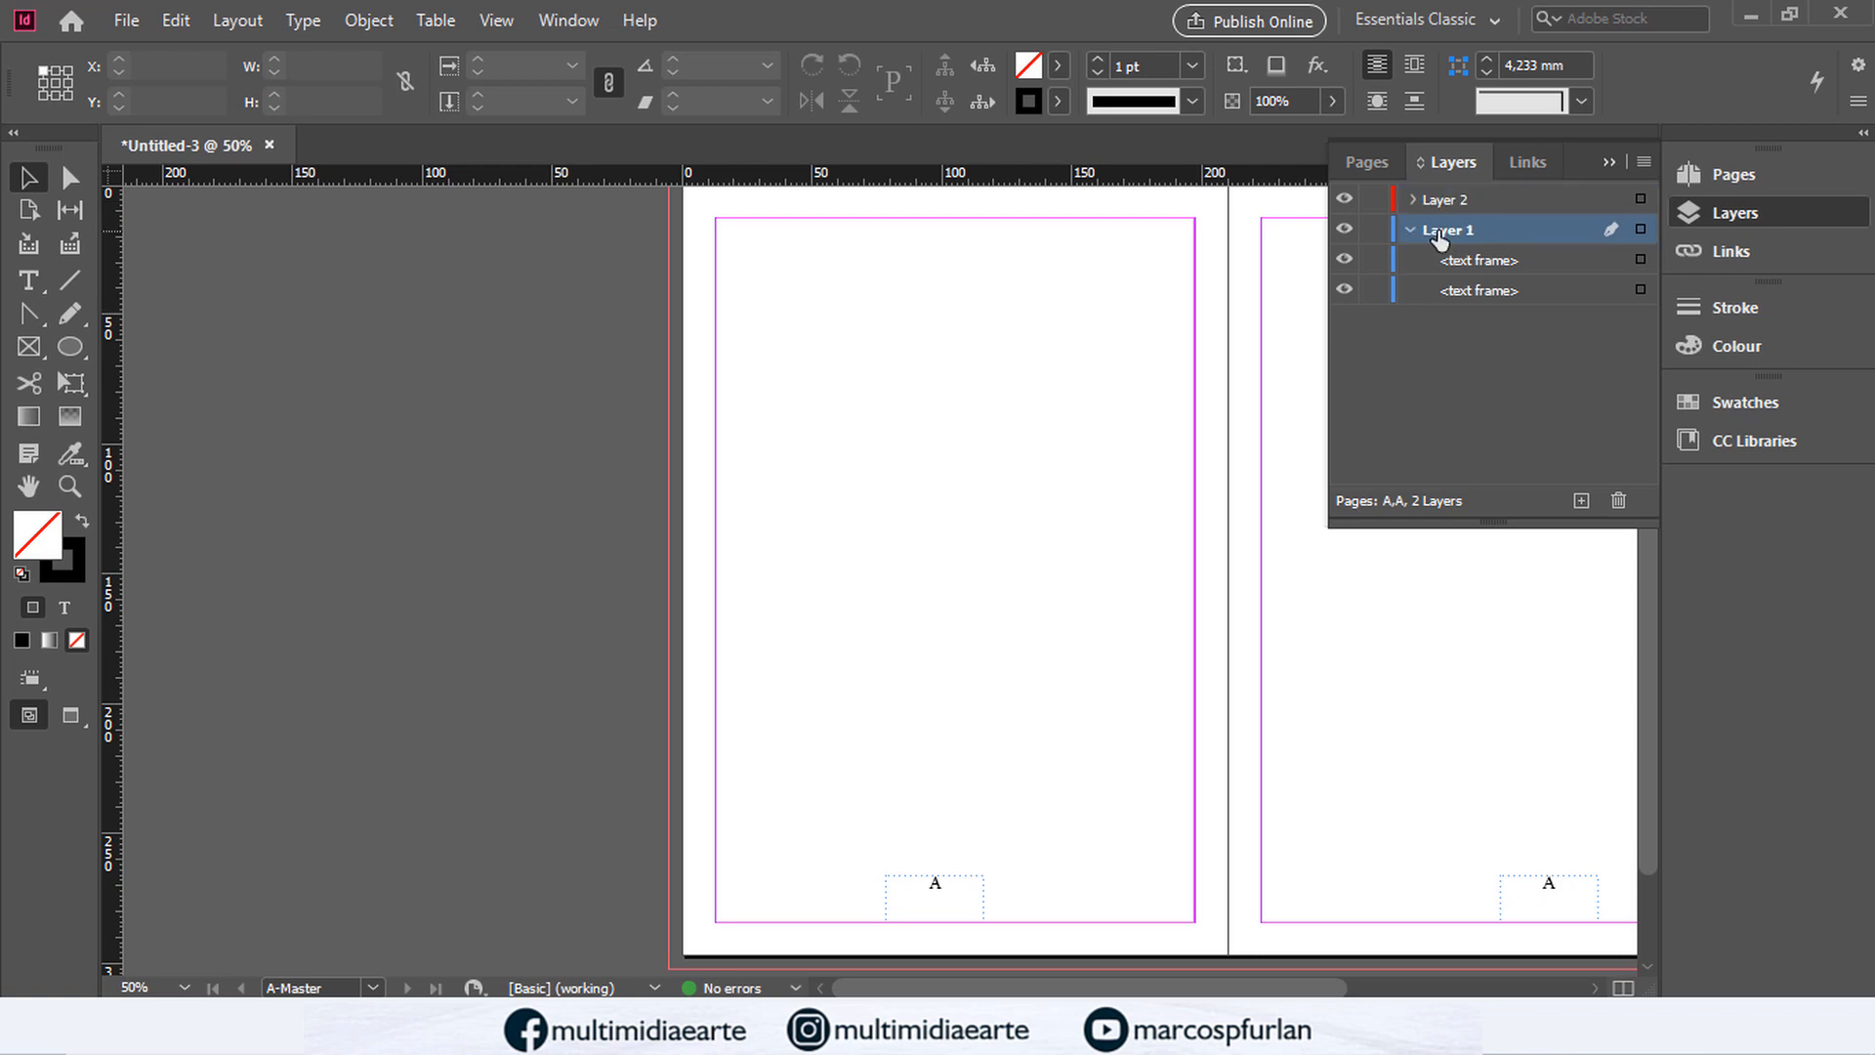
pyautogui.doubleClick(1450, 231)
pyautogui.write('num')
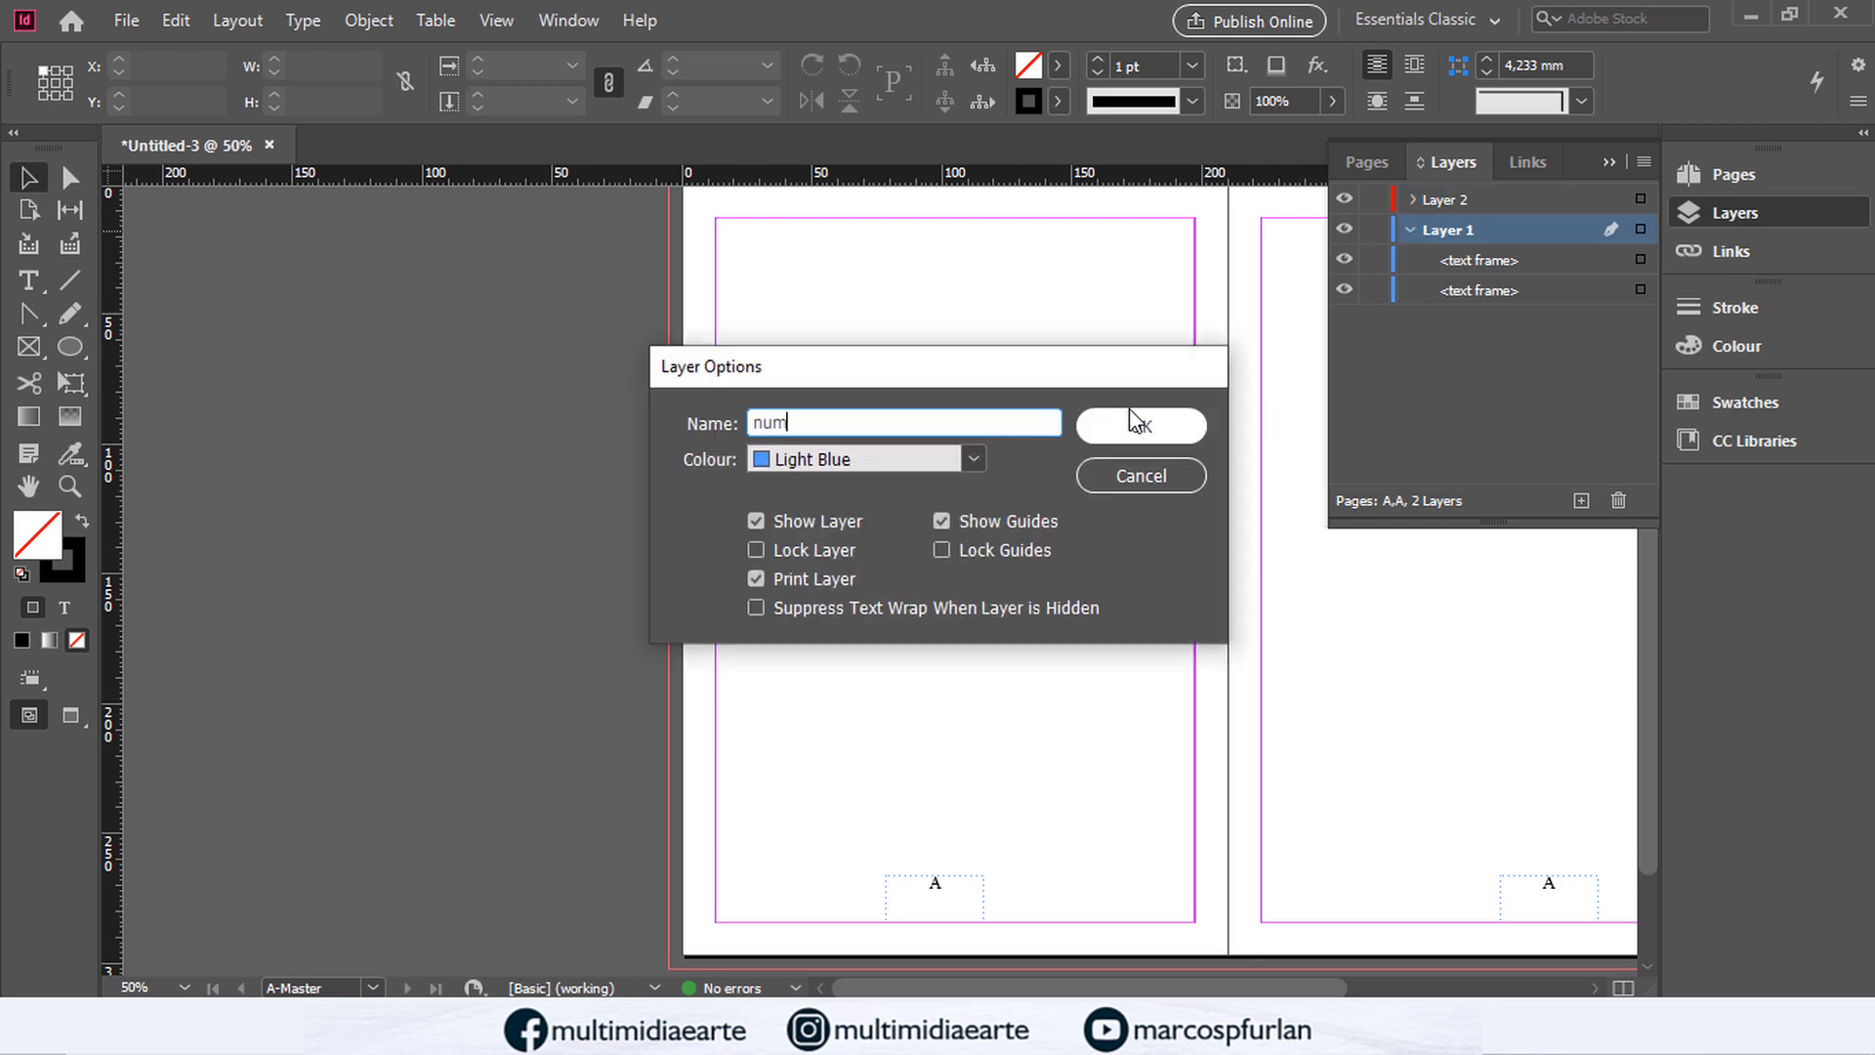
pyautogui.write('eracao')
pyautogui.click(1133, 422)
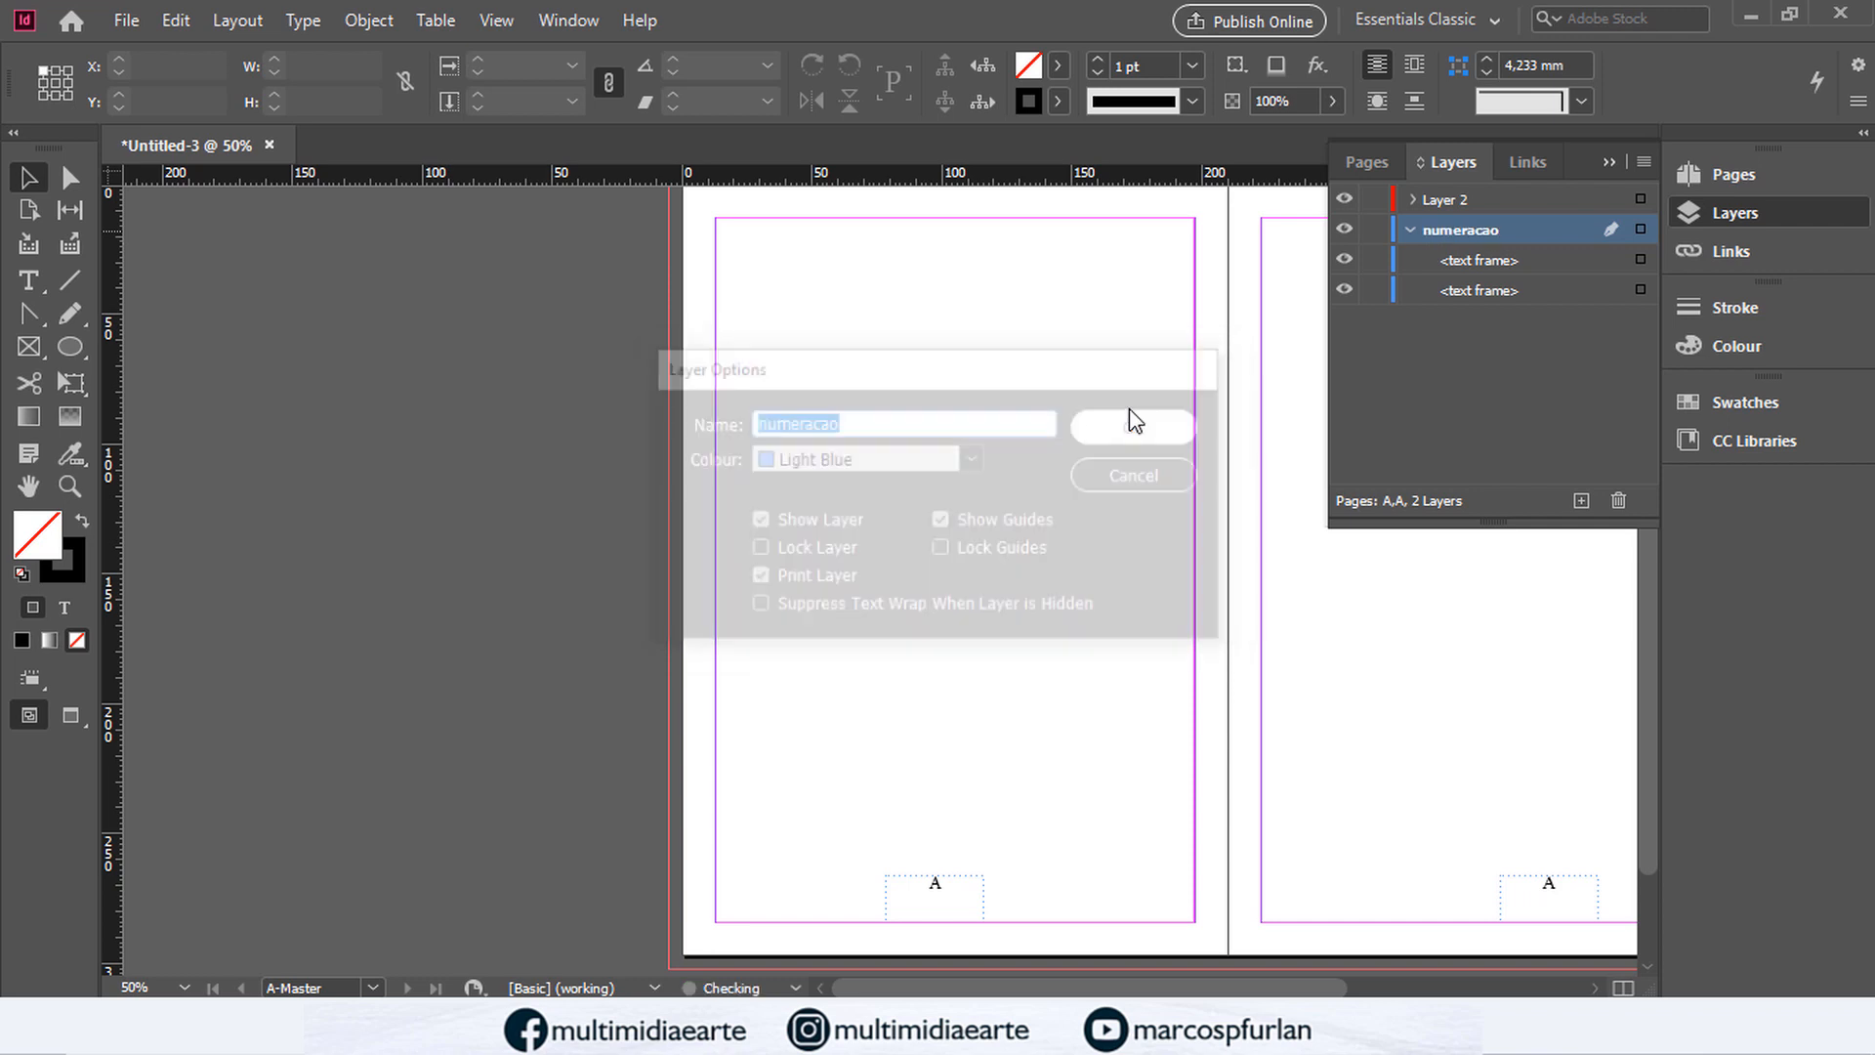
pyautogui.doubleClick(1470, 200)
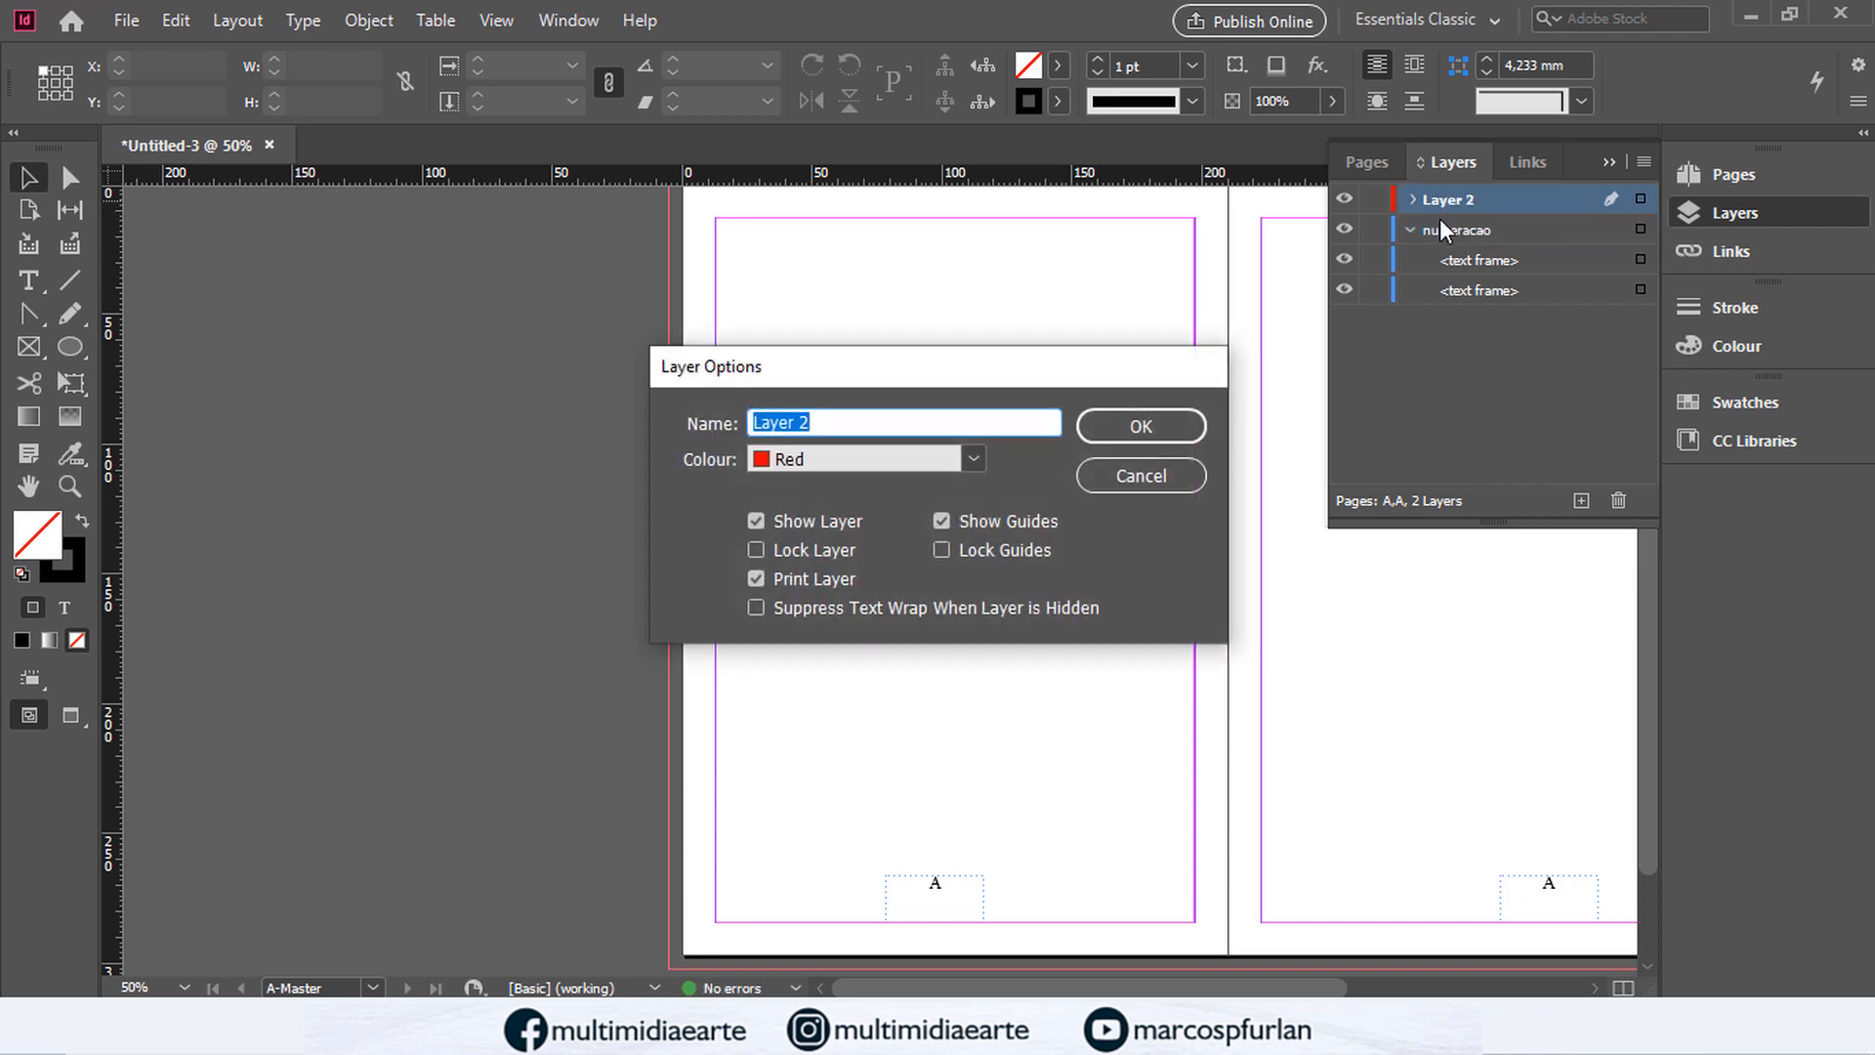
pyautogui.click(1163, 476)
pyautogui.click(1470, 230)
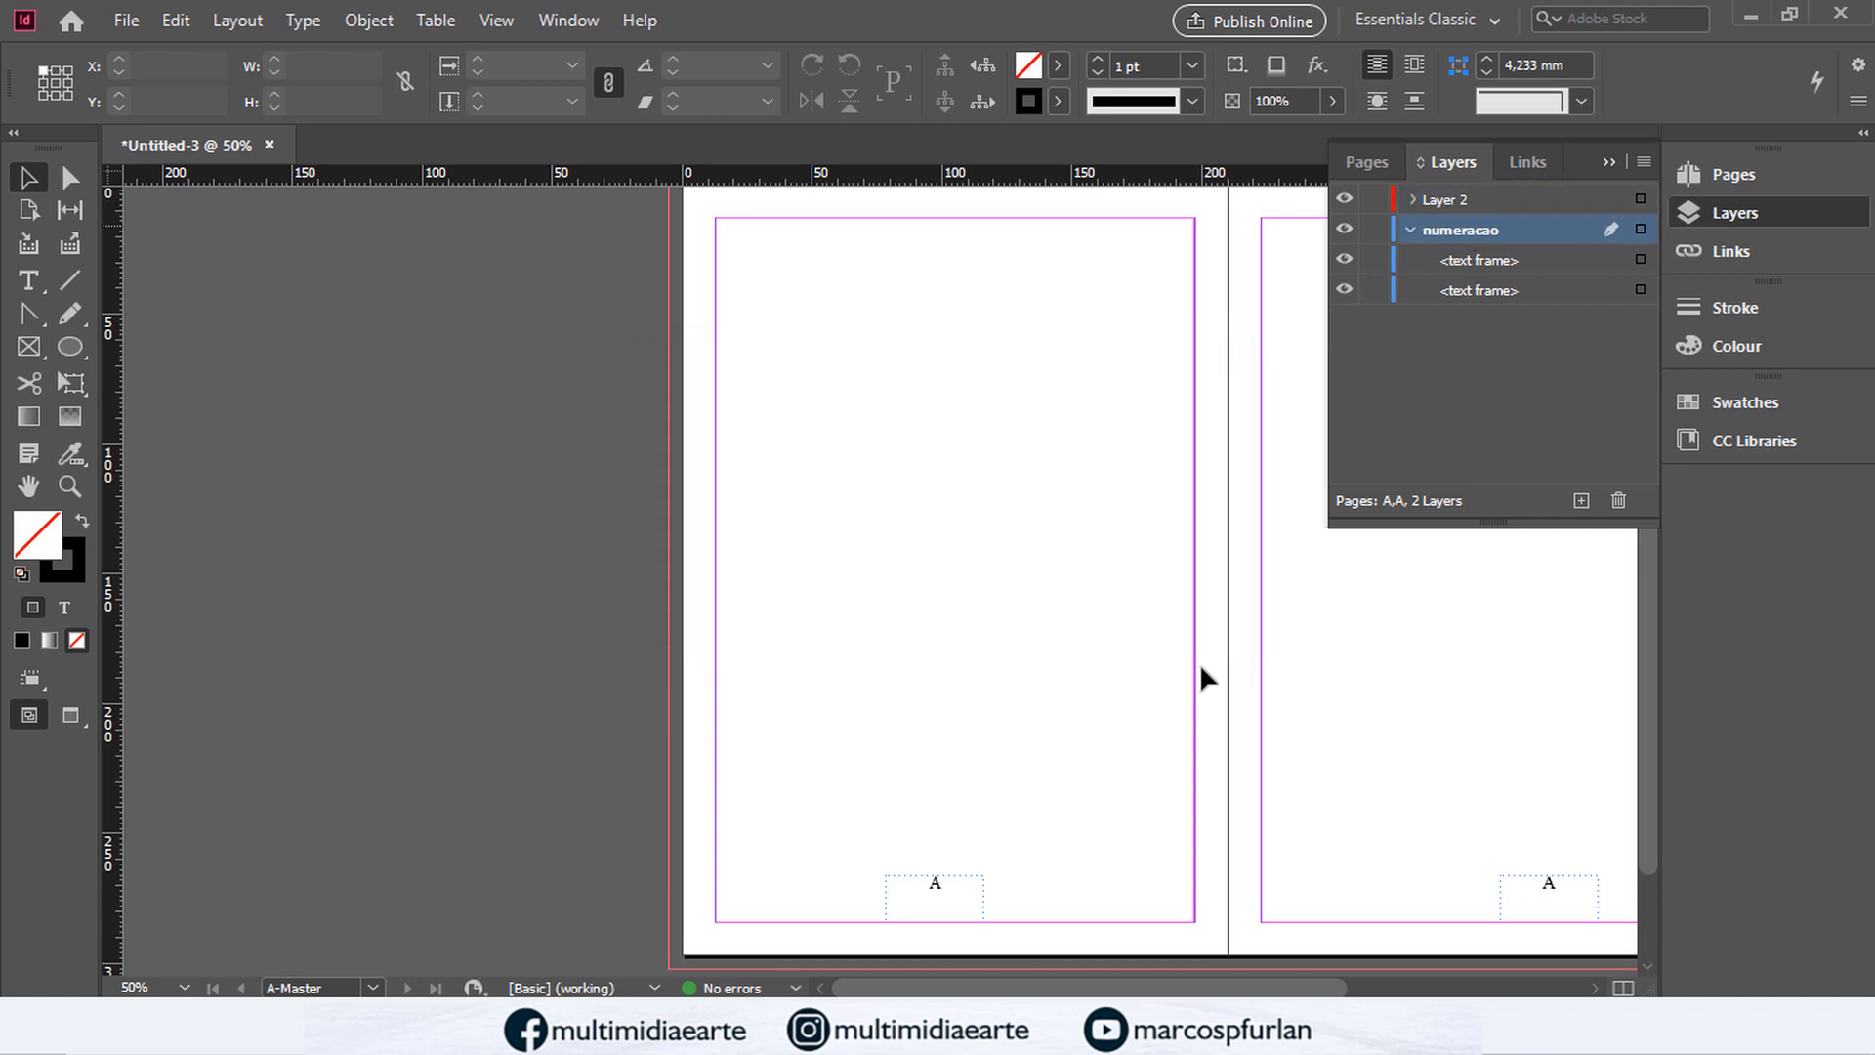
# Step: Draw a 37.5 × 18.05 mm rectangle over the left master page's page-number frame and fill it with red (ce0000)
pyautogui.moveTo(74, 348); pyautogui.dragTo(181, 381)
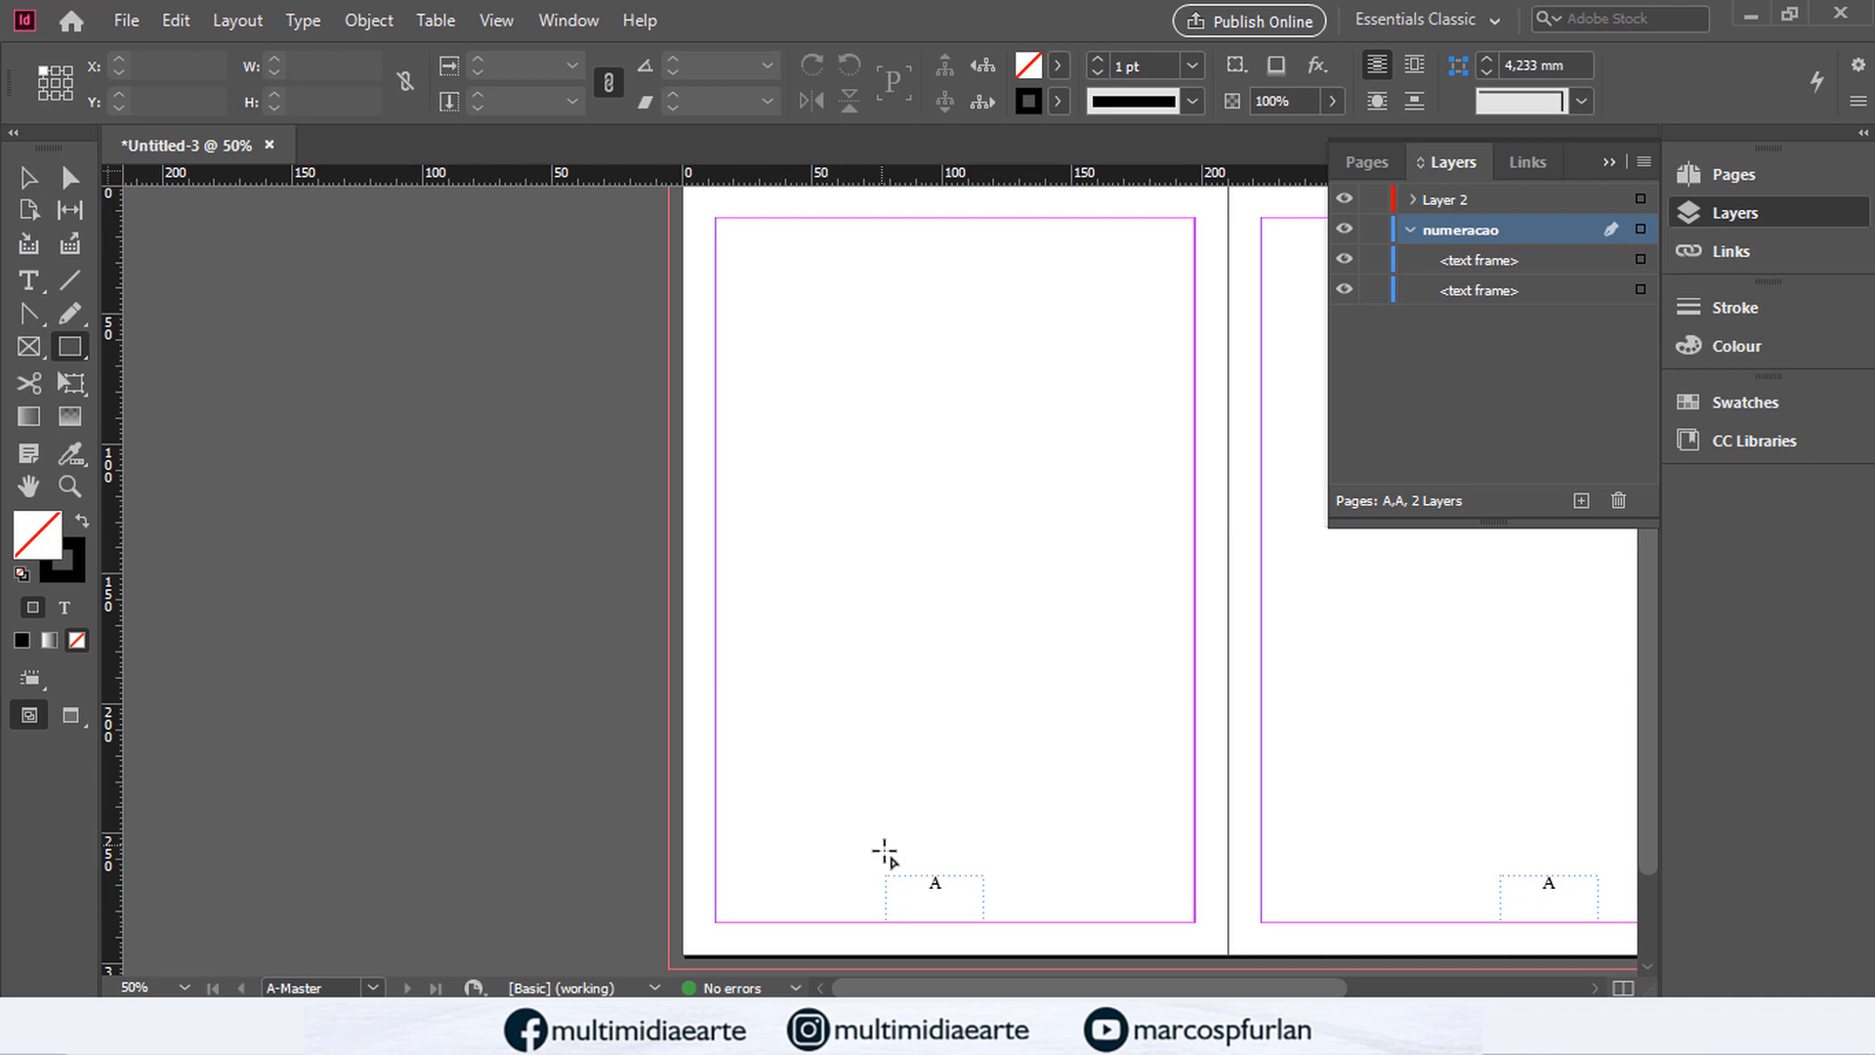
pyautogui.moveTo(885, 877); pyautogui.dragTo(980, 918)
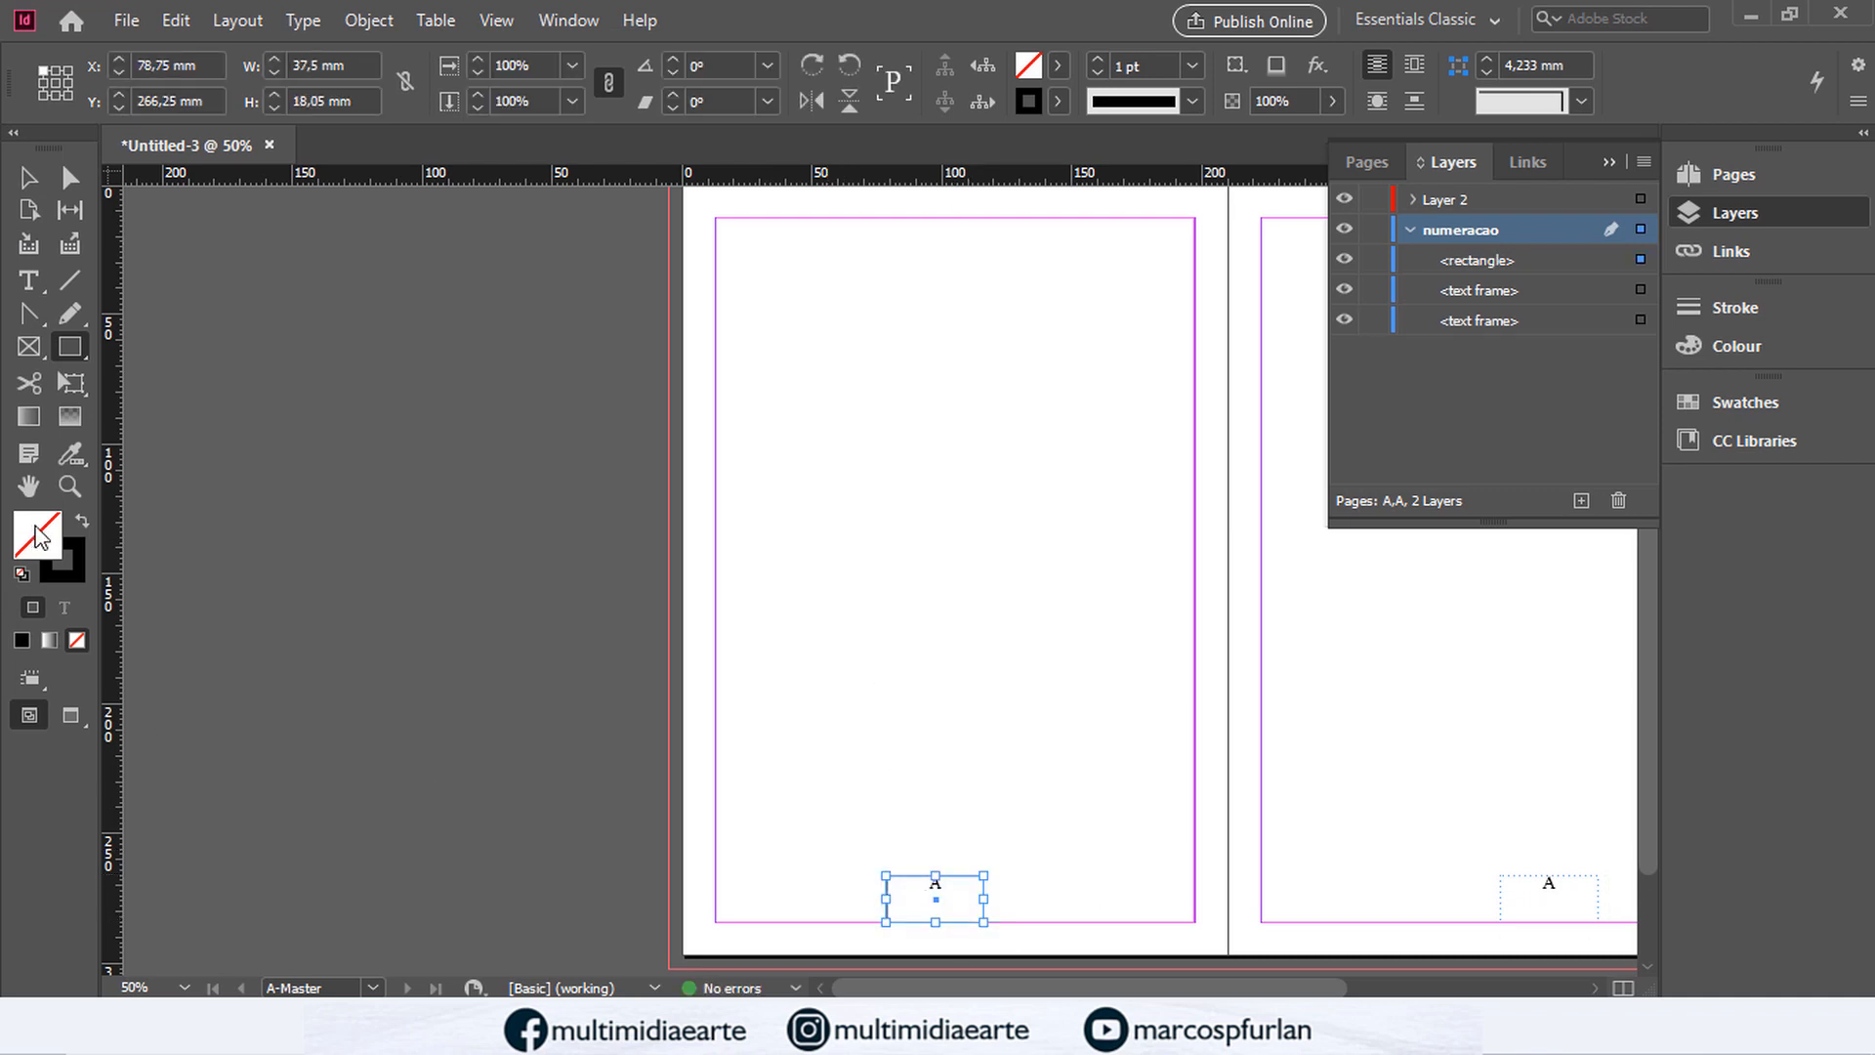
pyautogui.doubleClick(38, 536)
pyautogui.click(968, 422)
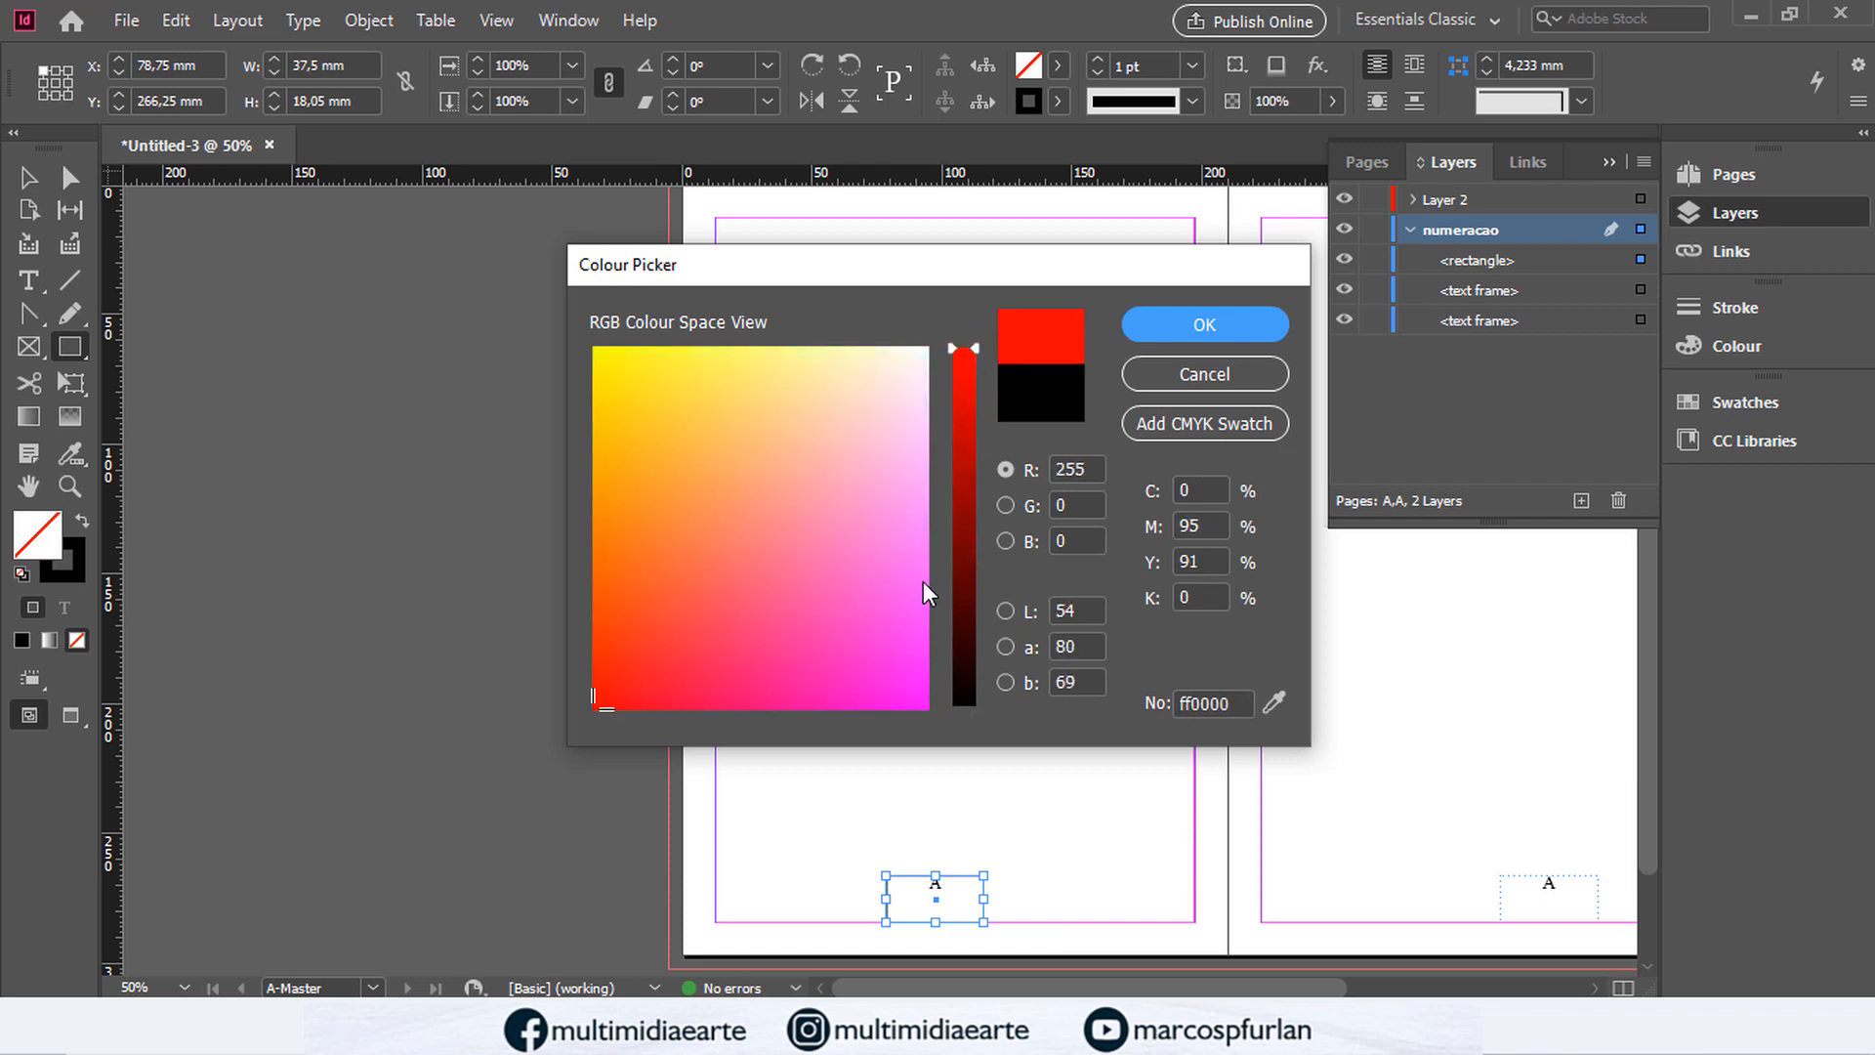
pyautogui.moveTo(968, 575); pyautogui.dragTo(967, 540)
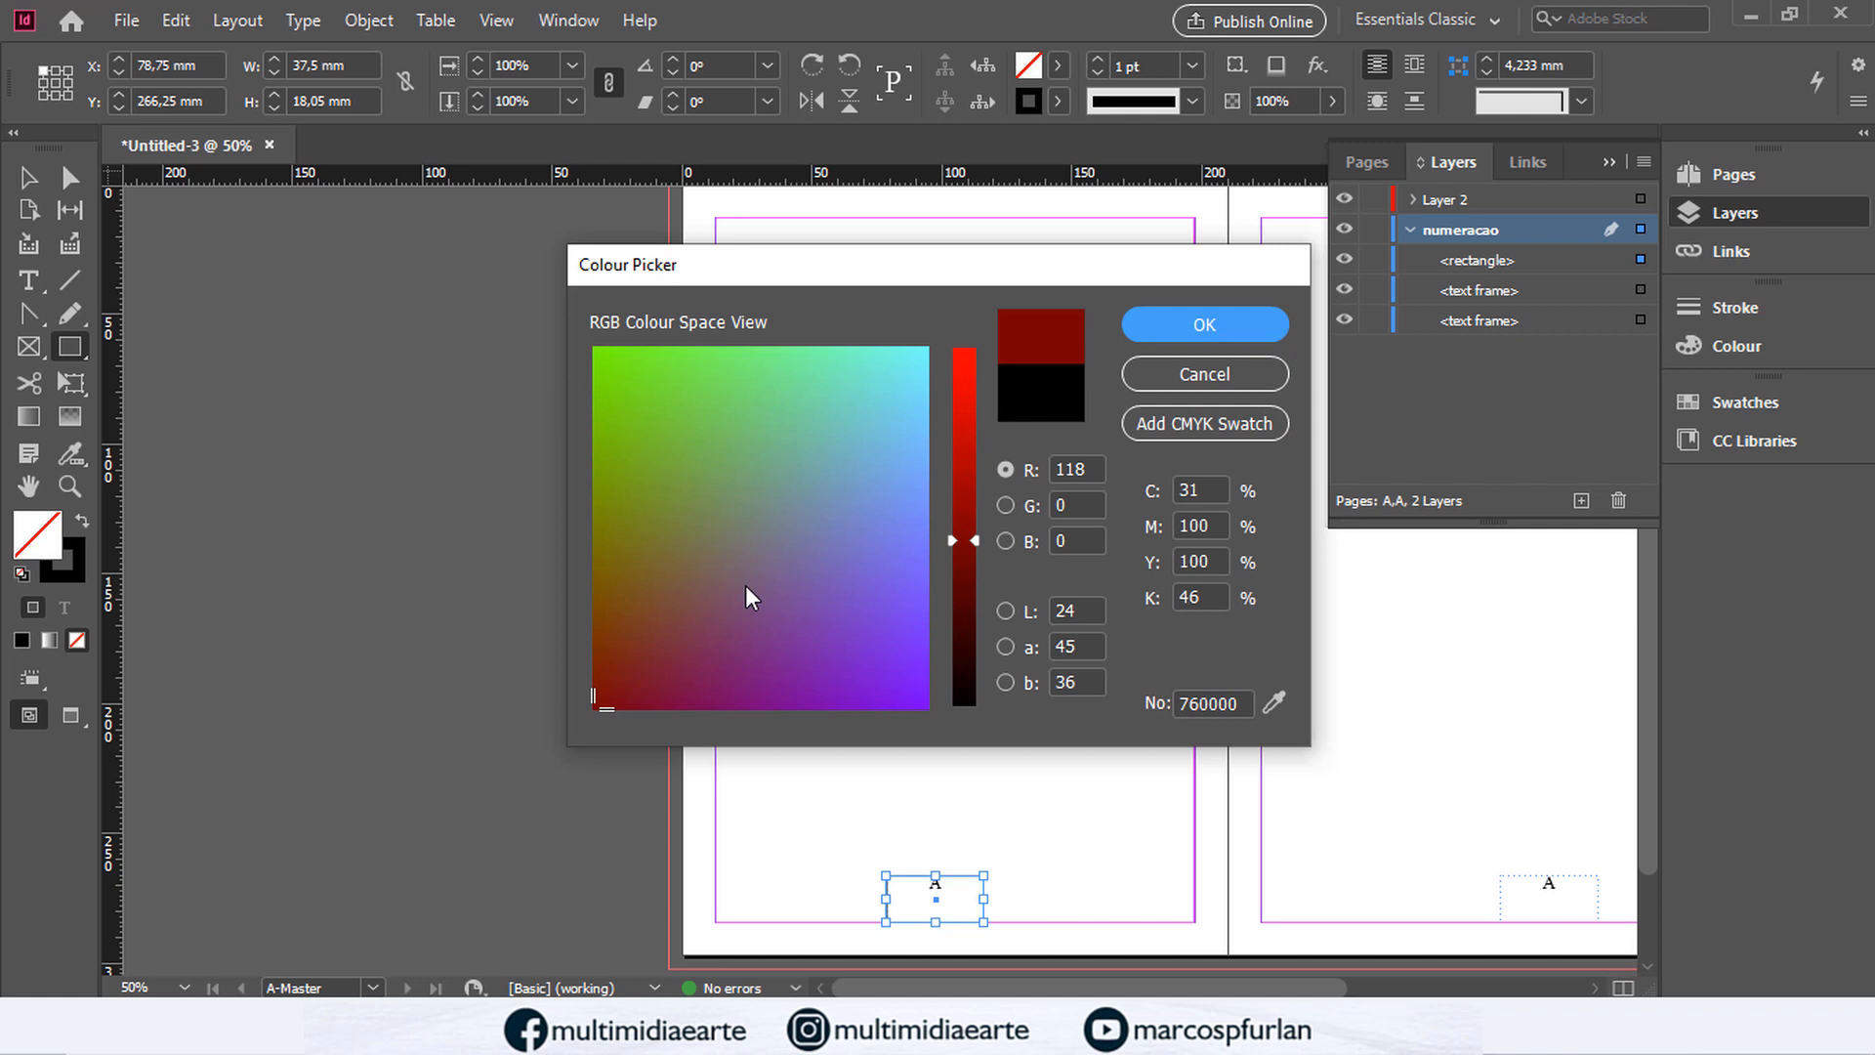
pyautogui.click(988, 414)
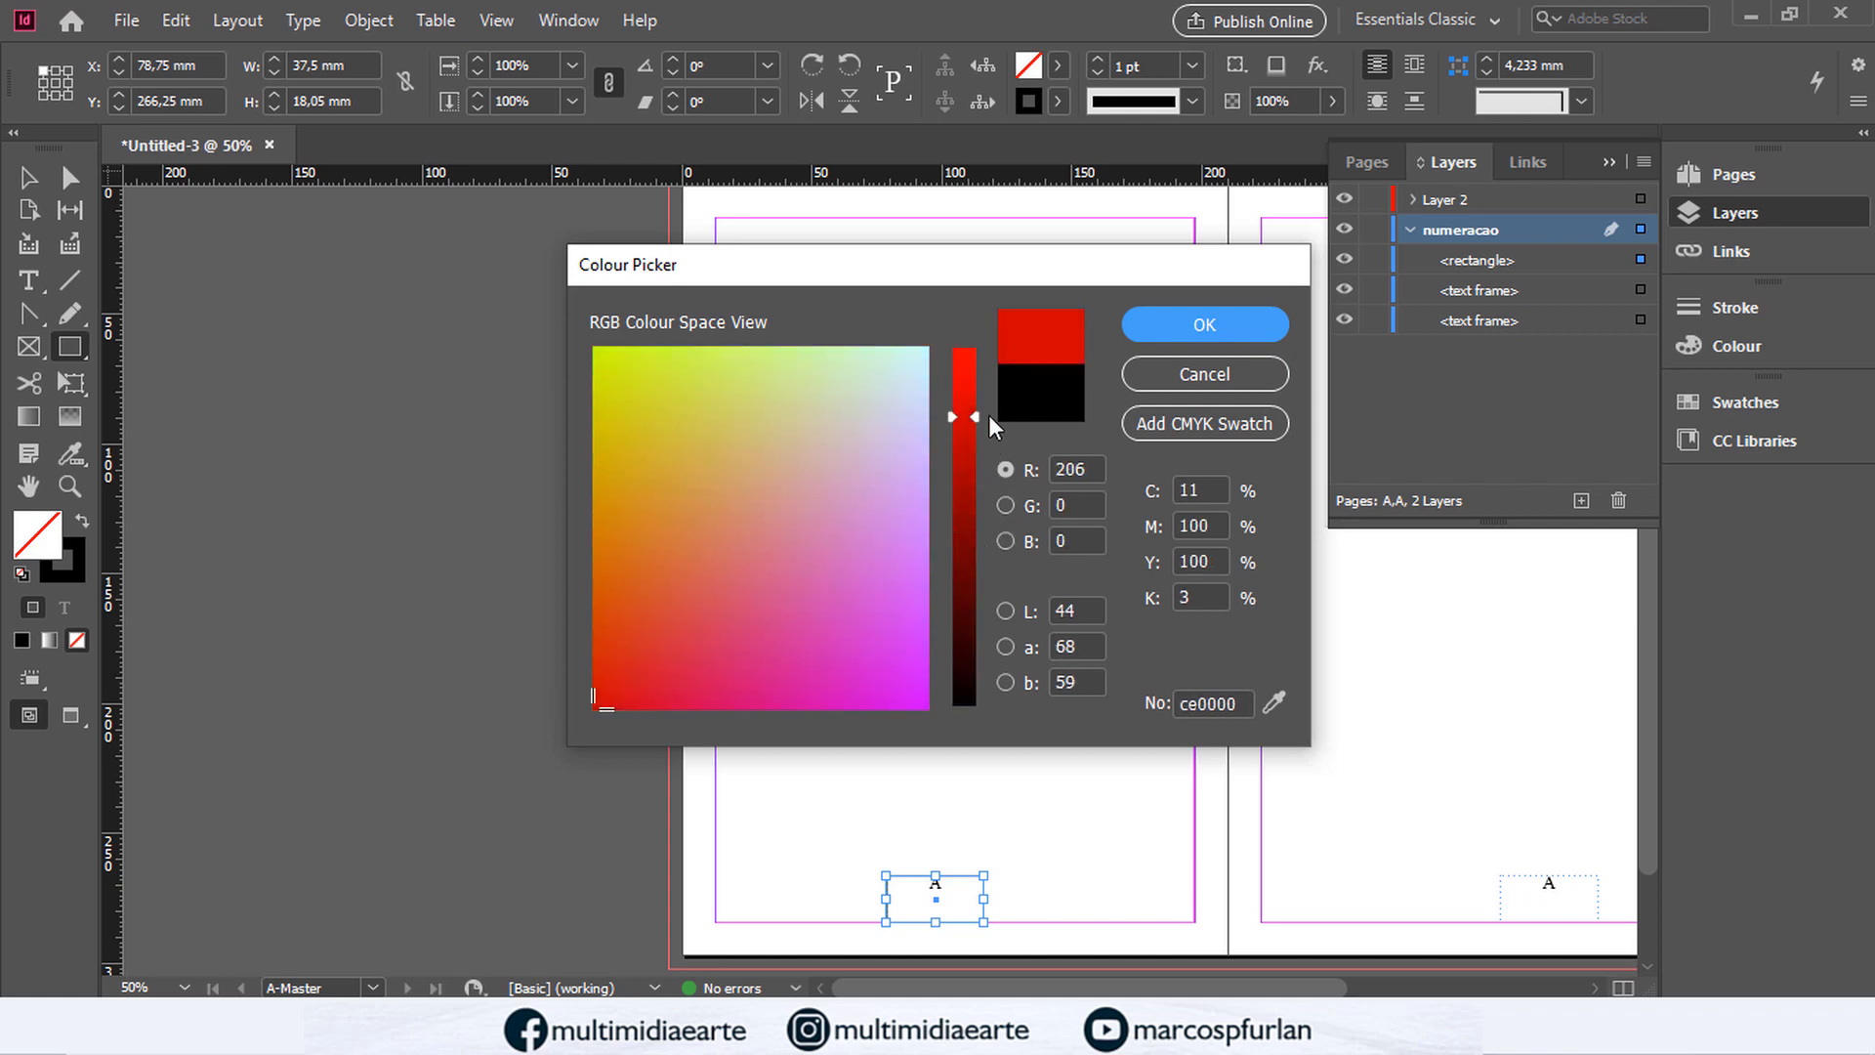
pyautogui.click(1217, 324)
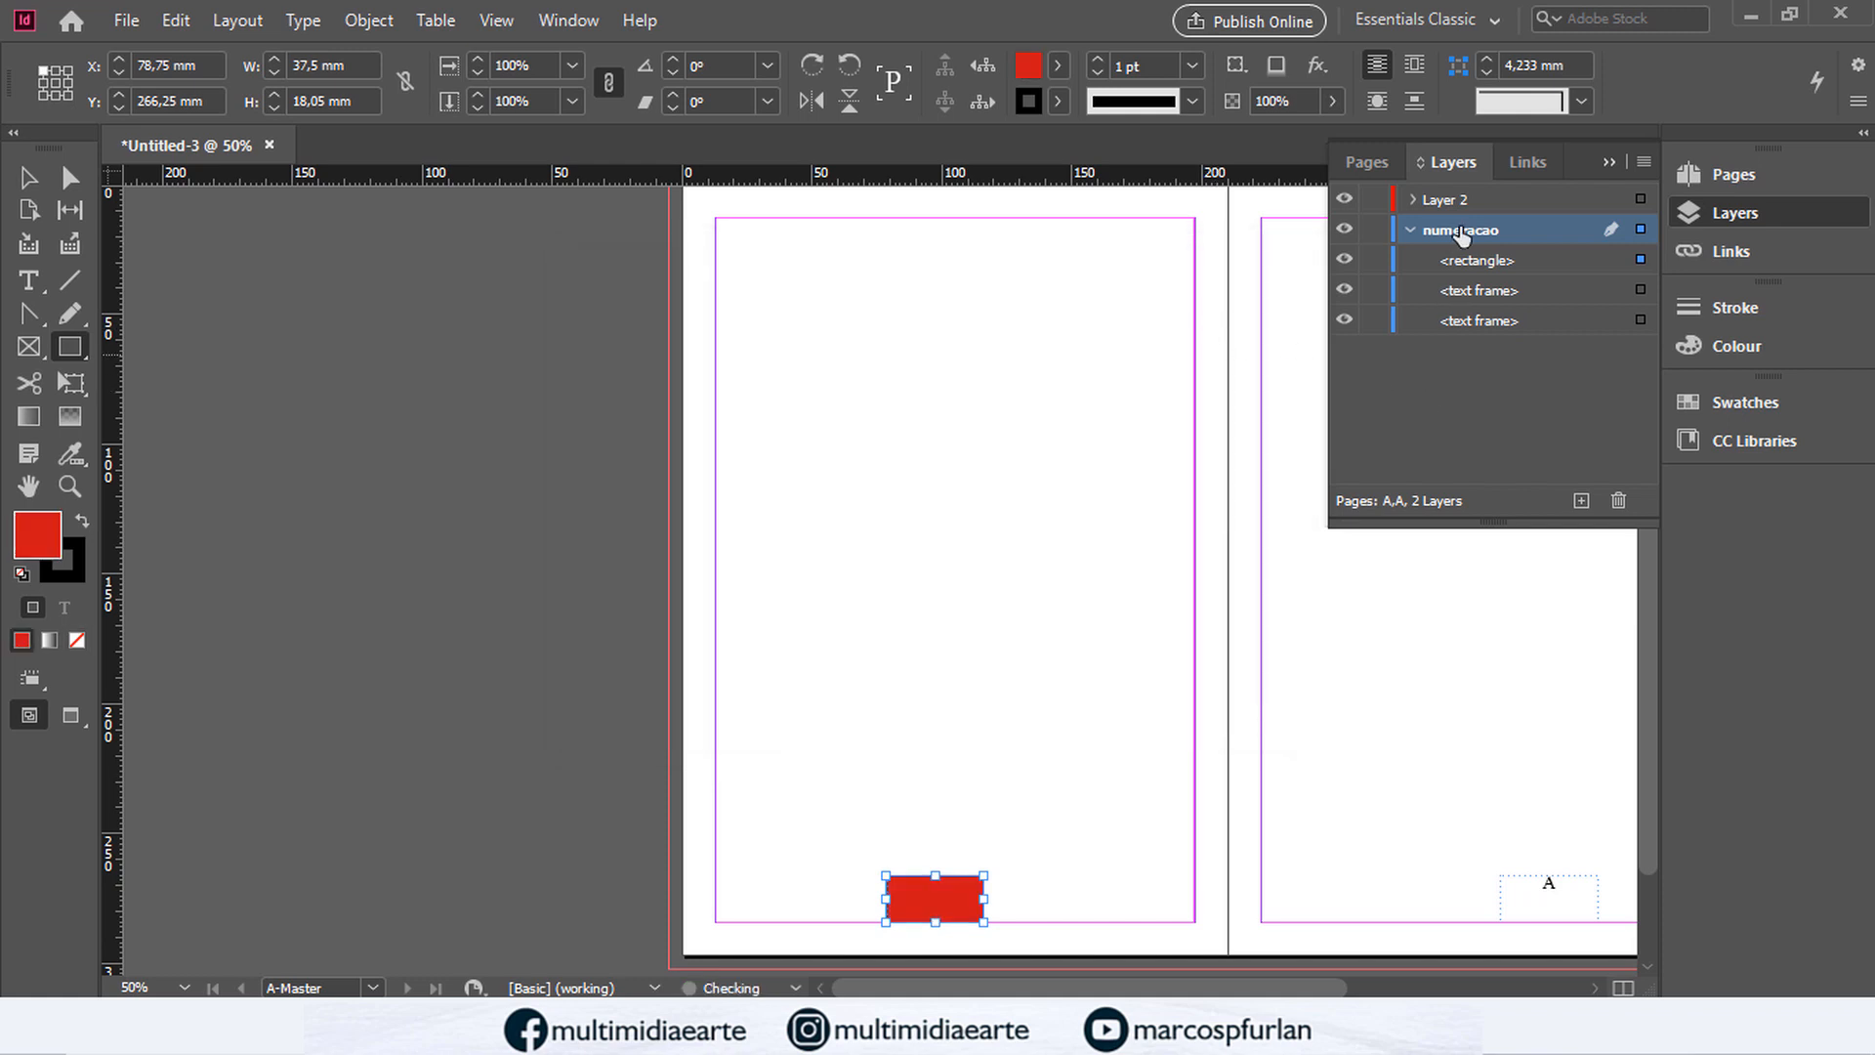
# Step: Move the red rectangle below both text frames in the numeracao layer's stacking order
pyautogui.click(1494, 266)
pyautogui.moveTo(1498, 273); pyautogui.dragTo(1496, 324)
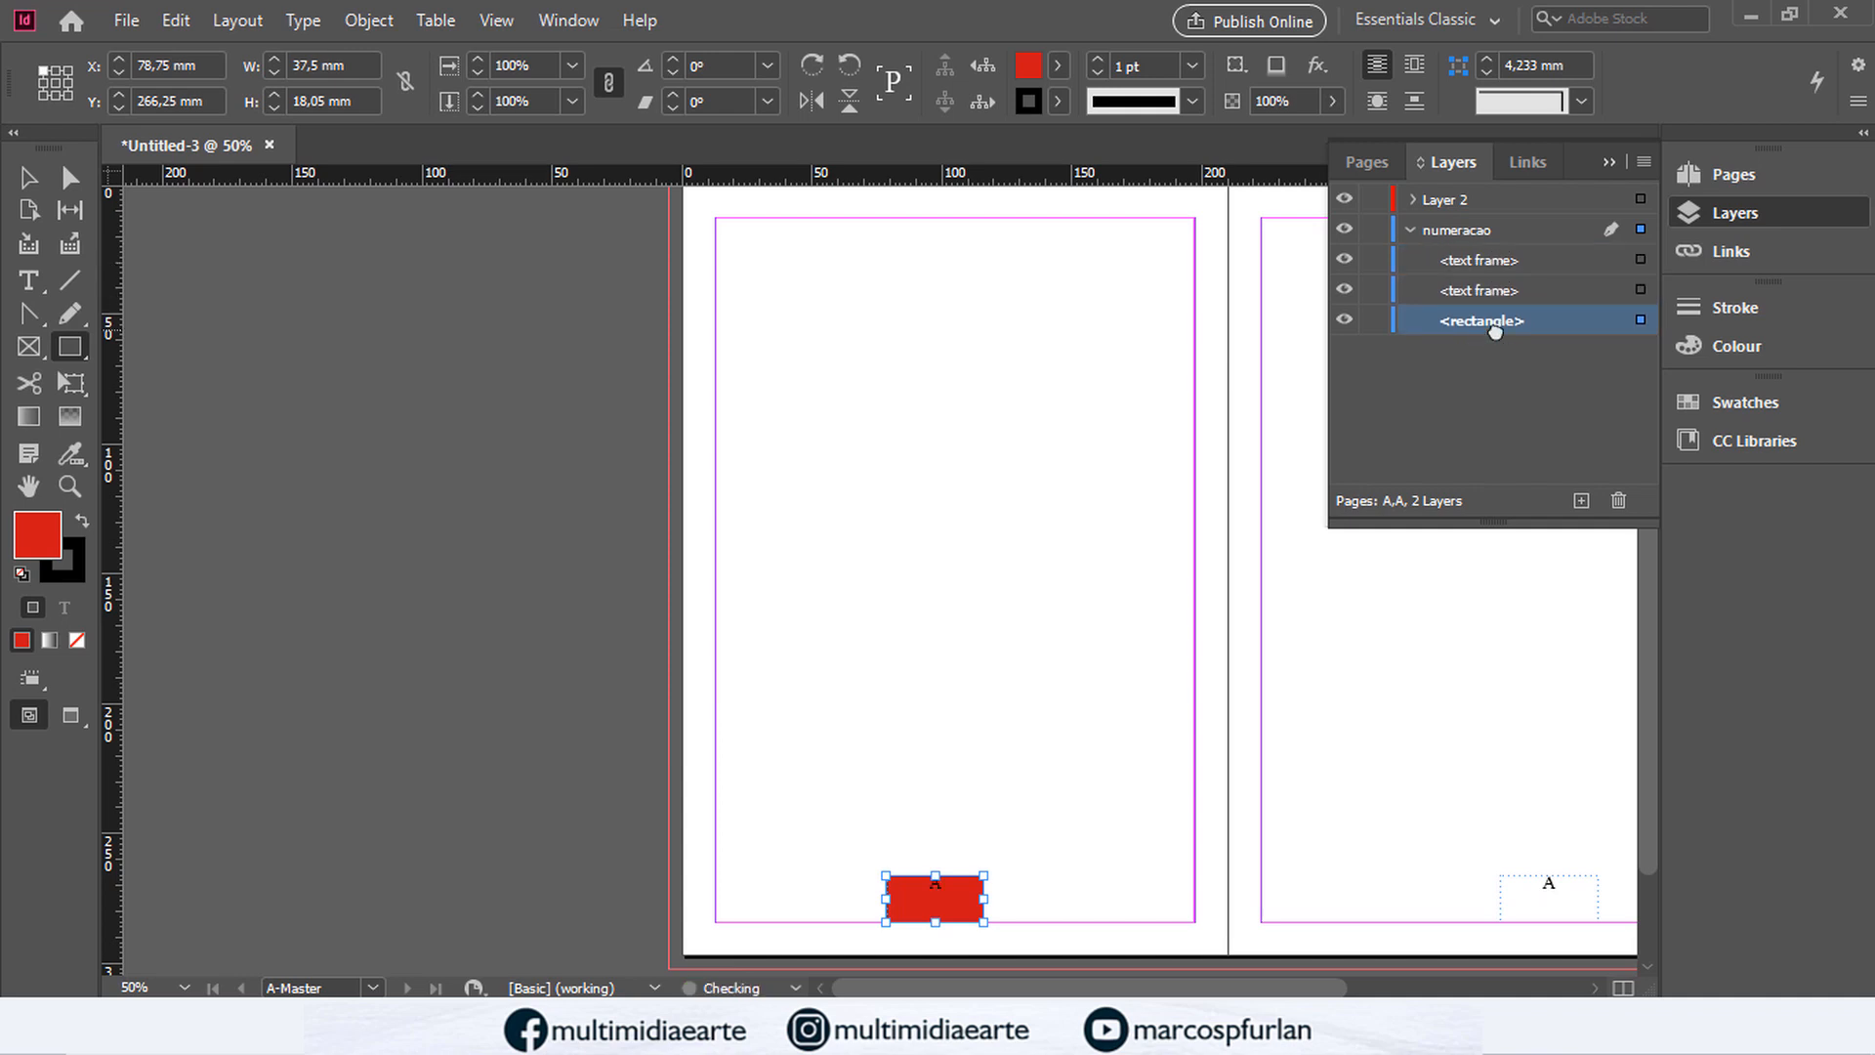
pyautogui.click(27, 178)
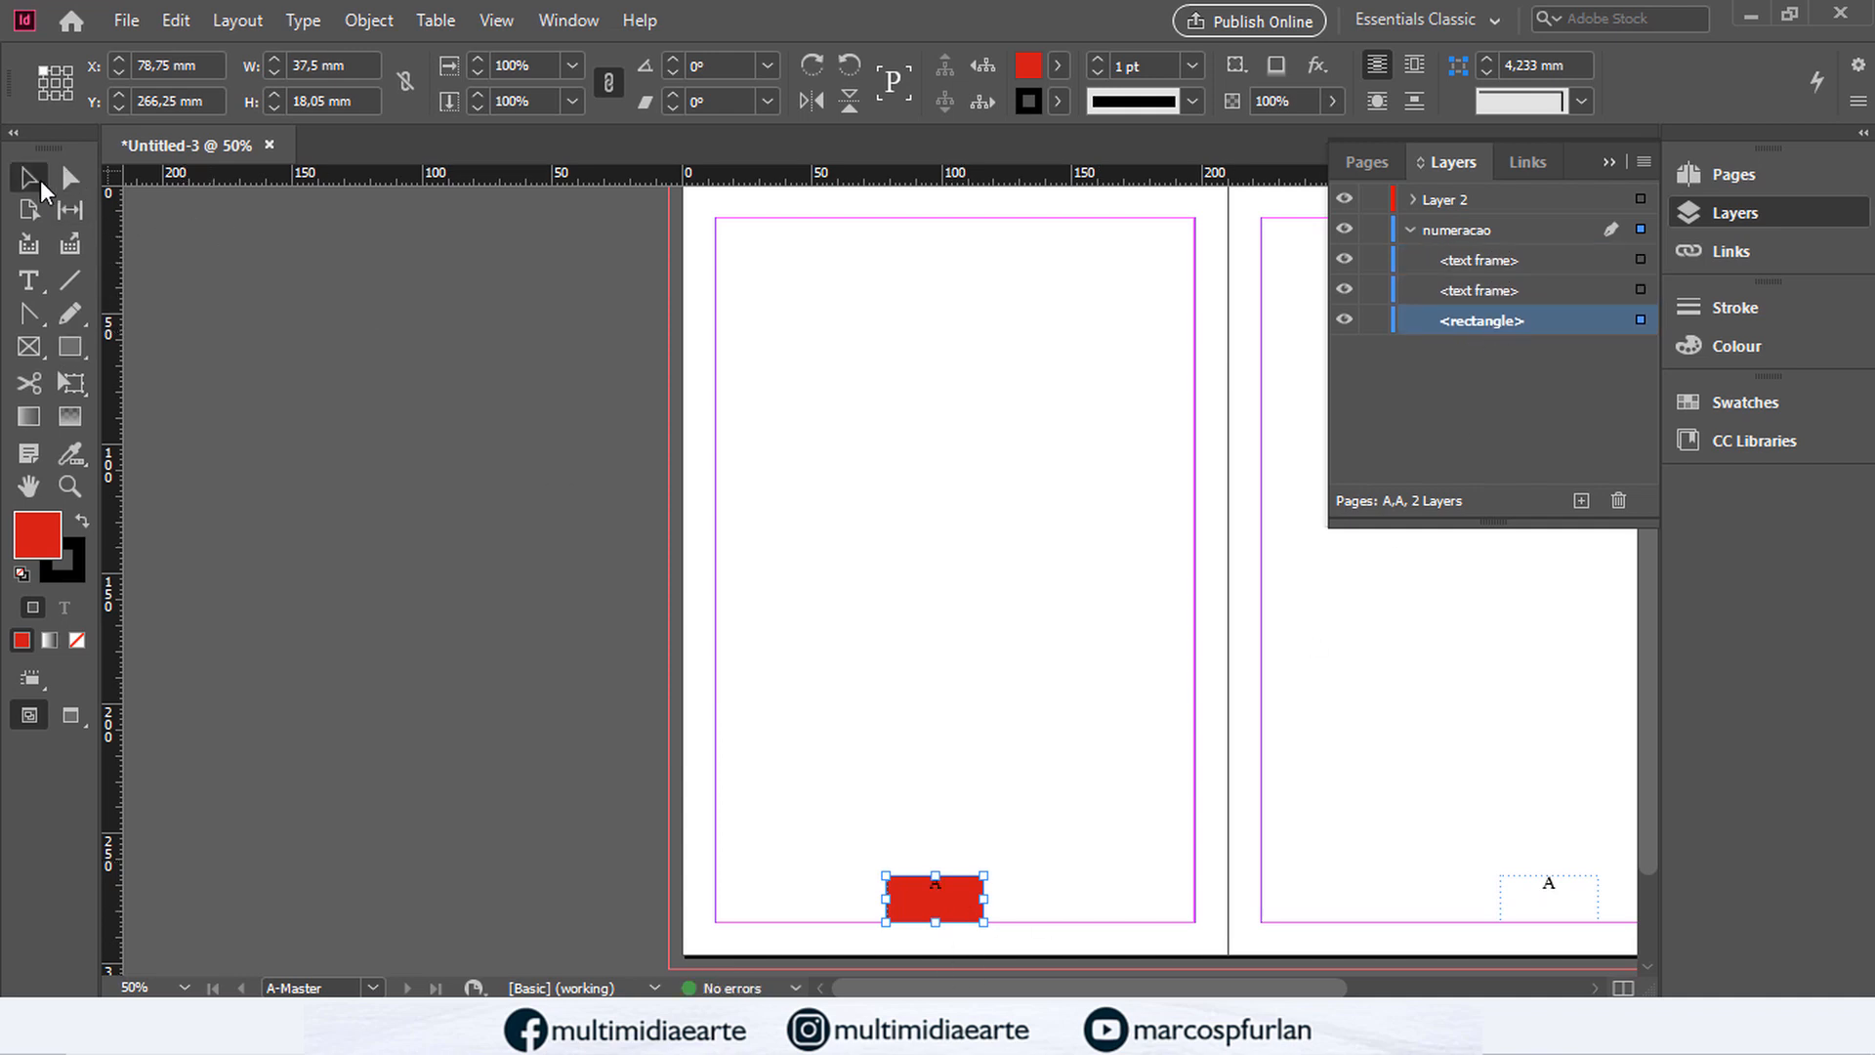
# Step: Try to duplicate the red rectangle from the left master page onto the right one
pyautogui.moveTo(1088, 690); pyautogui.dragTo(623, 650)
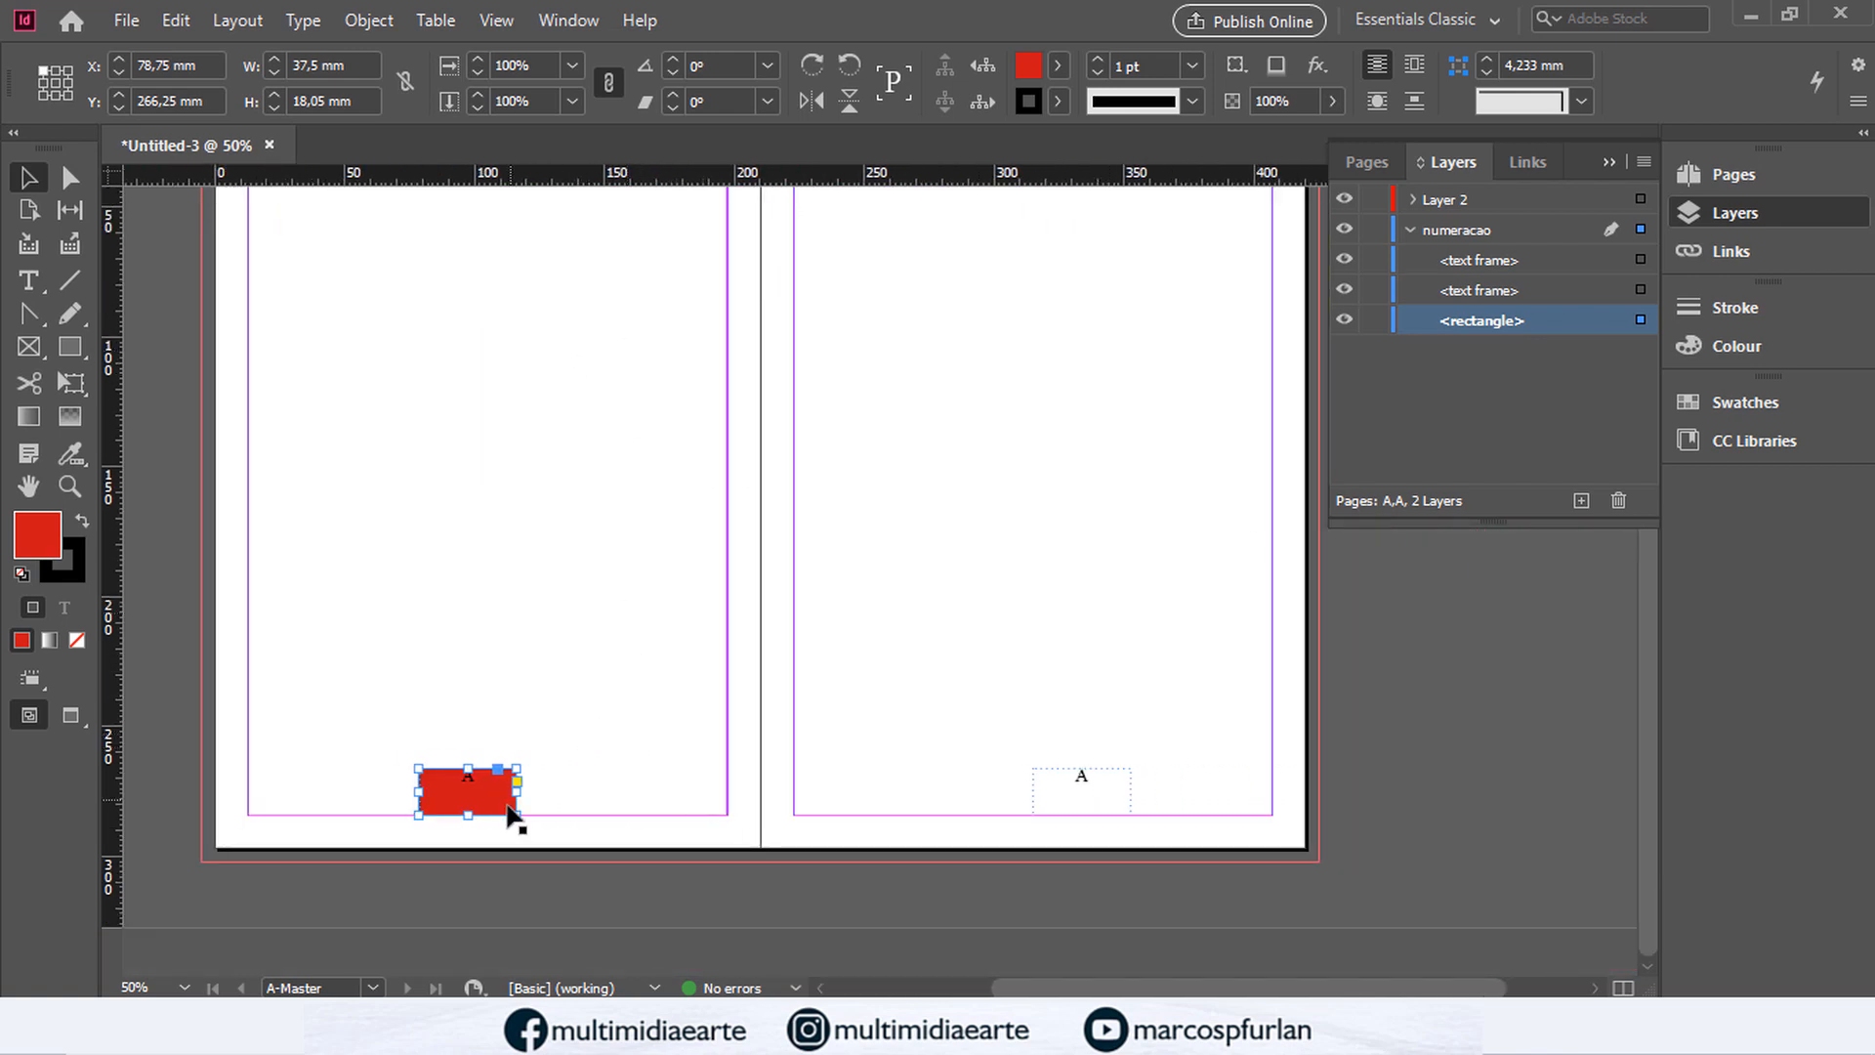
pyautogui.moveTo(493, 806); pyautogui.dragTo(1114, 807)
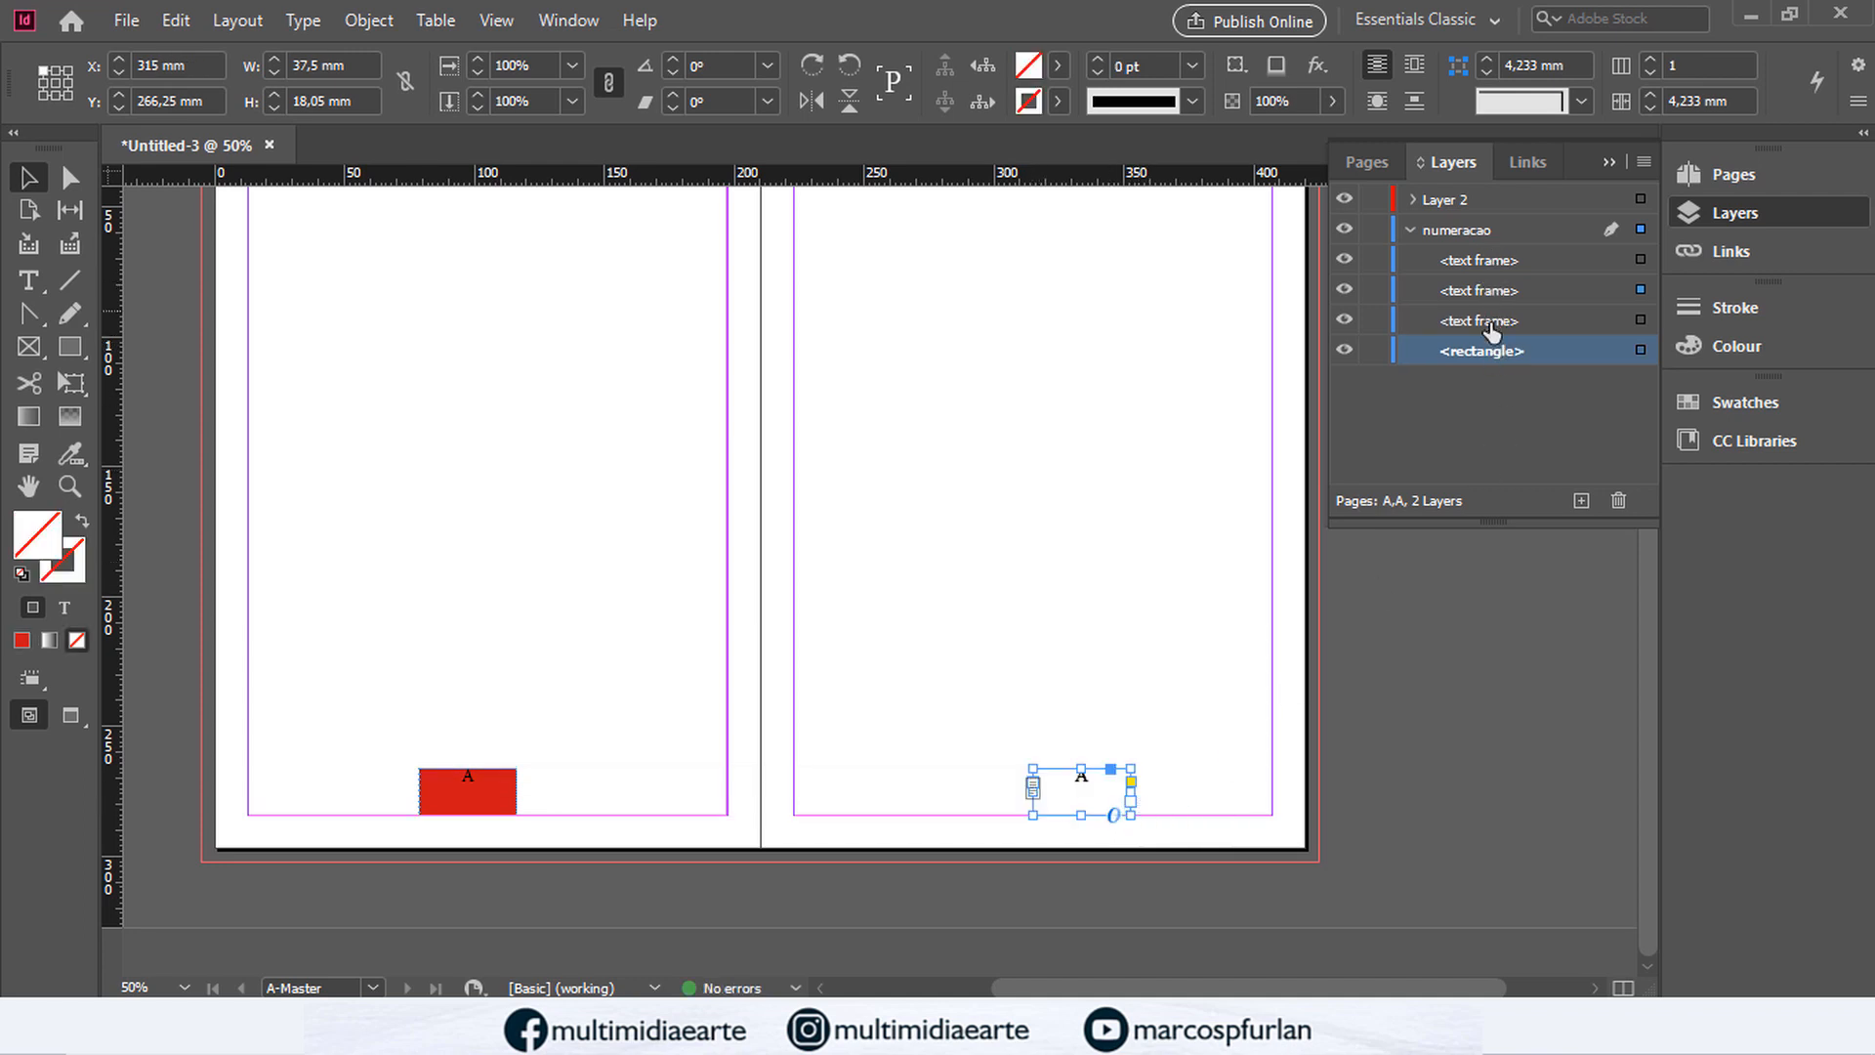
pyautogui.click(1061, 747)
pyautogui.click(1064, 789)
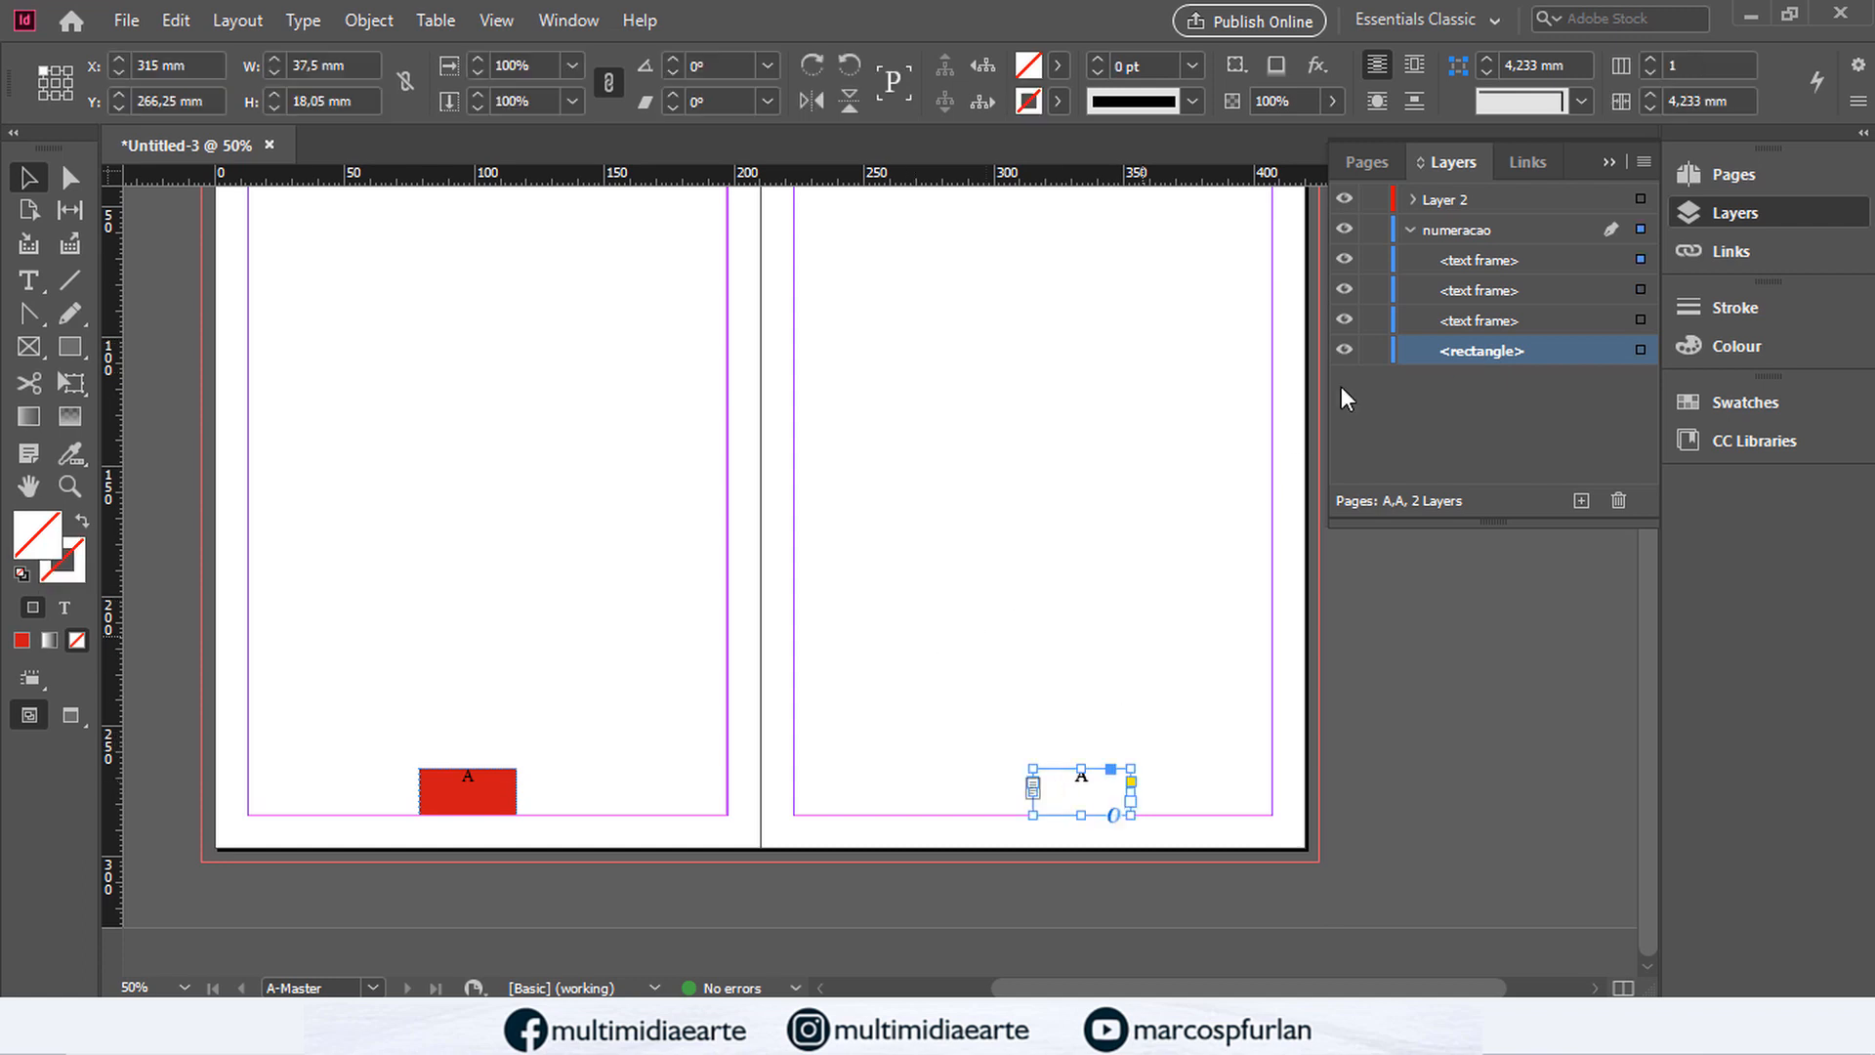
pyautogui.click(479, 801)
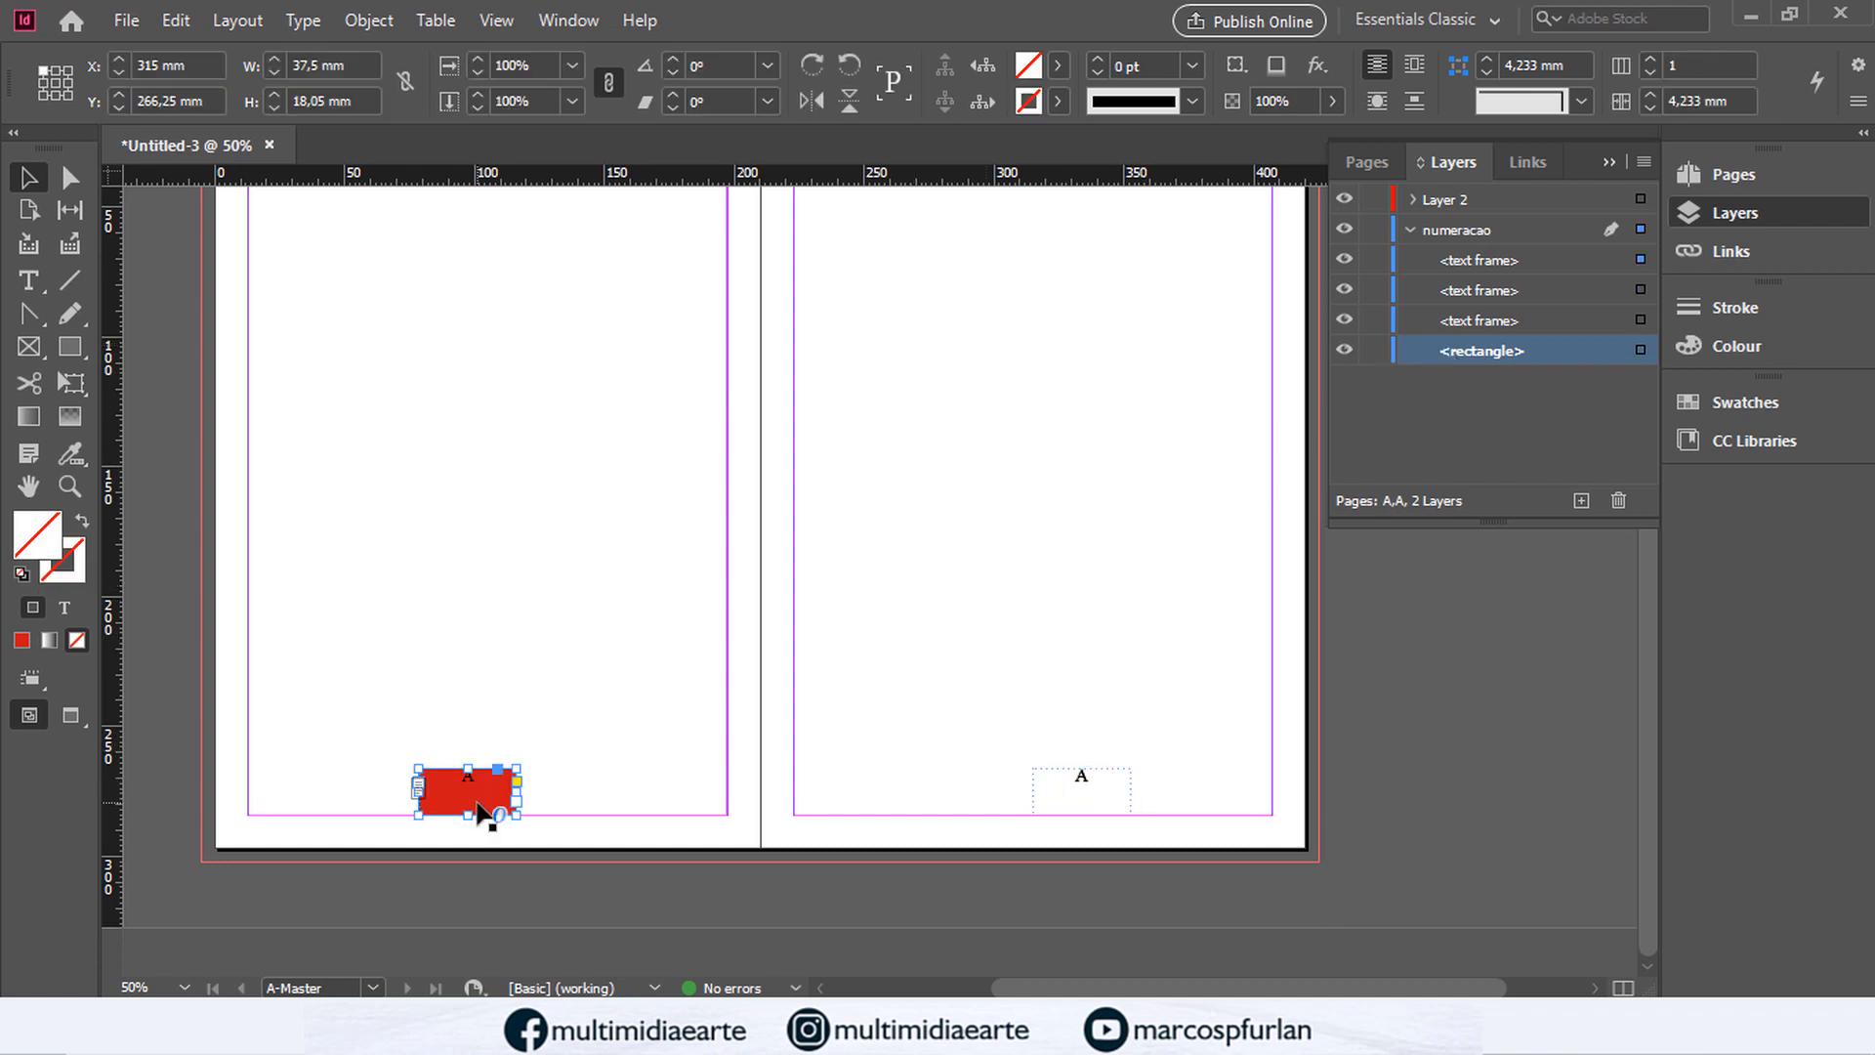
pyautogui.click(1427, 361)
pyautogui.moveTo(479, 796); pyautogui.dragTo(1013, 578)
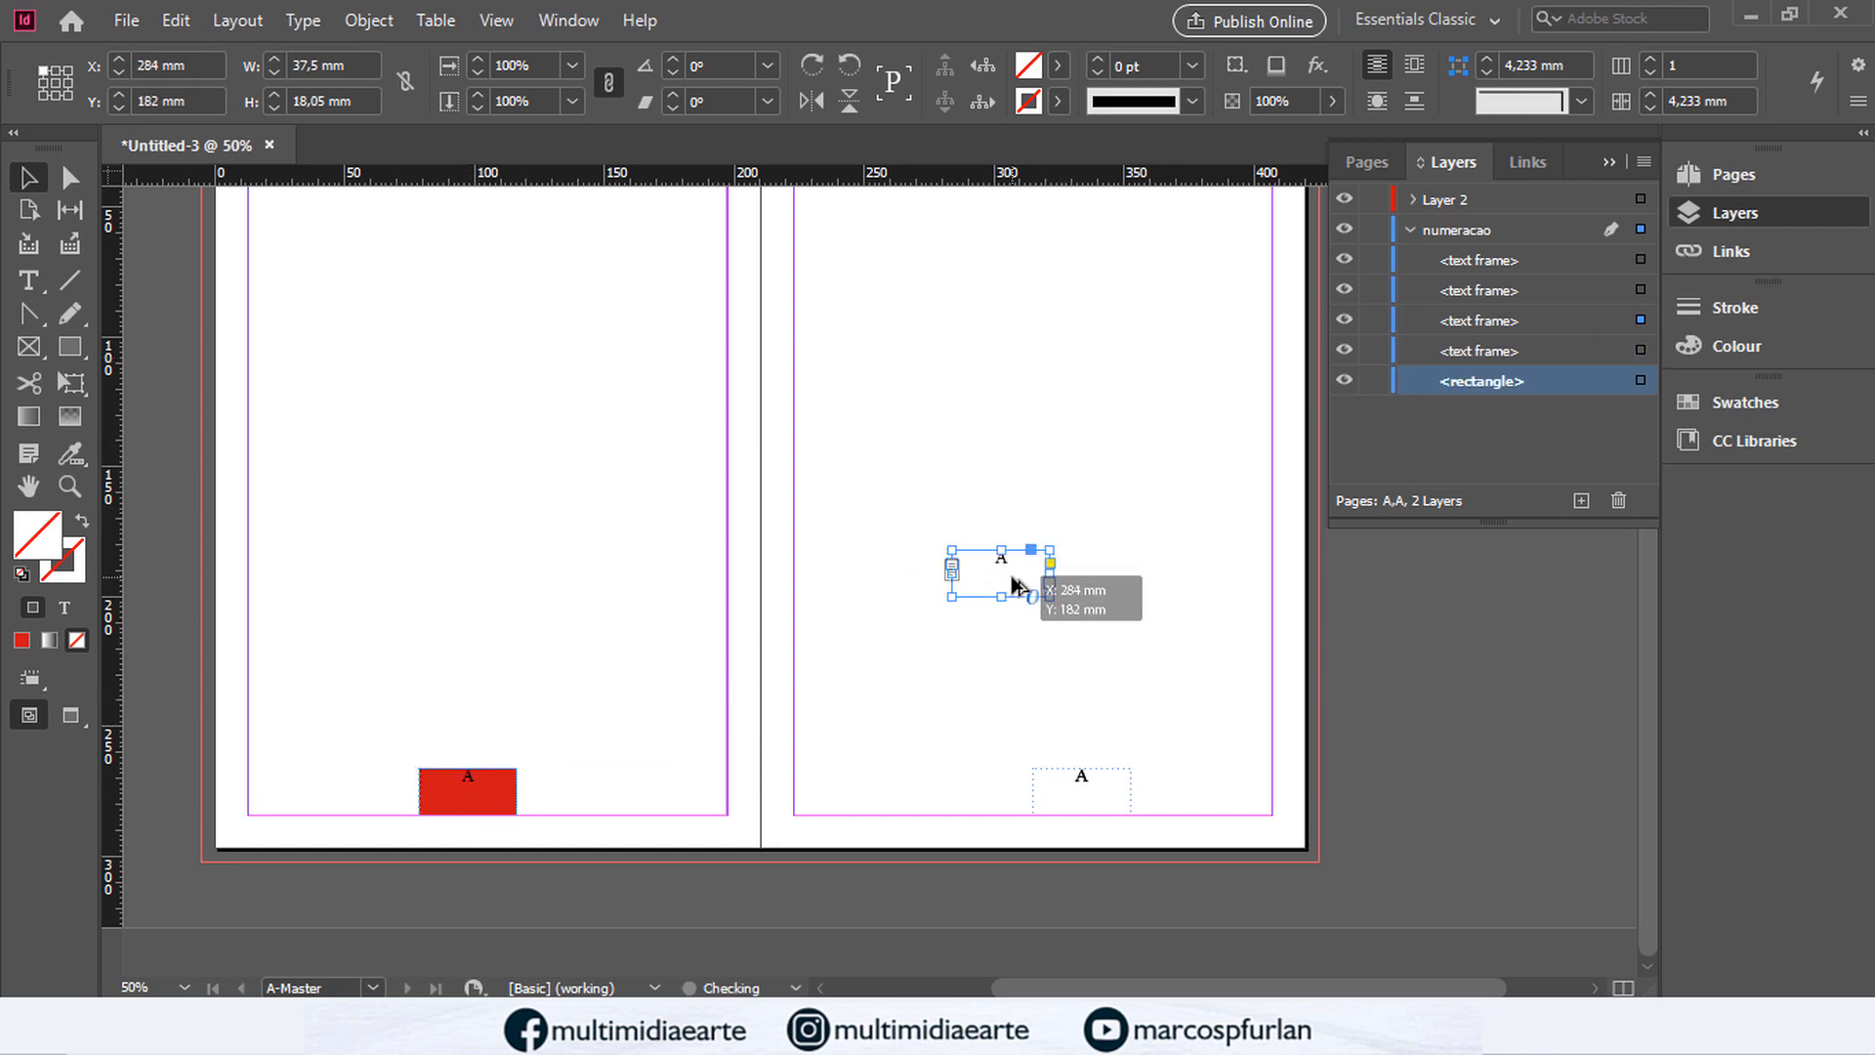
pyautogui.hotkey('ctrl', 'z')
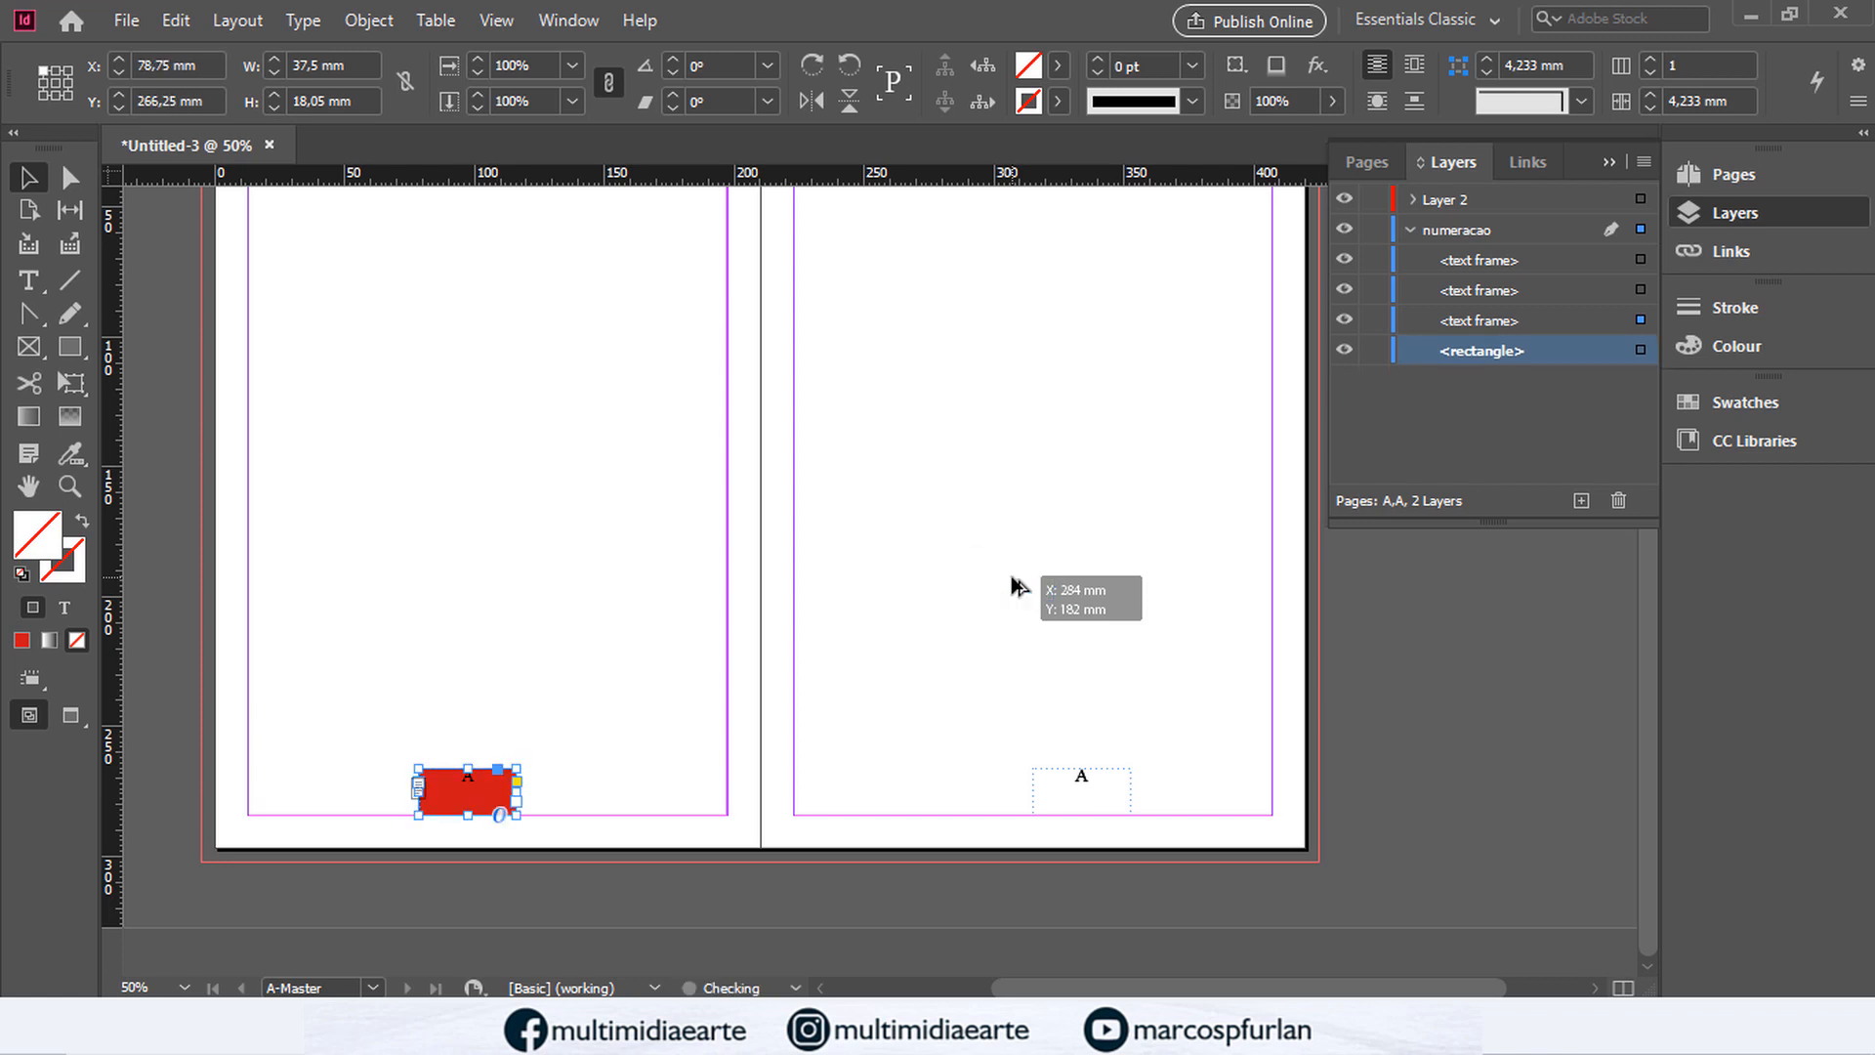
pyautogui.hotkey('ctrl', 'z')
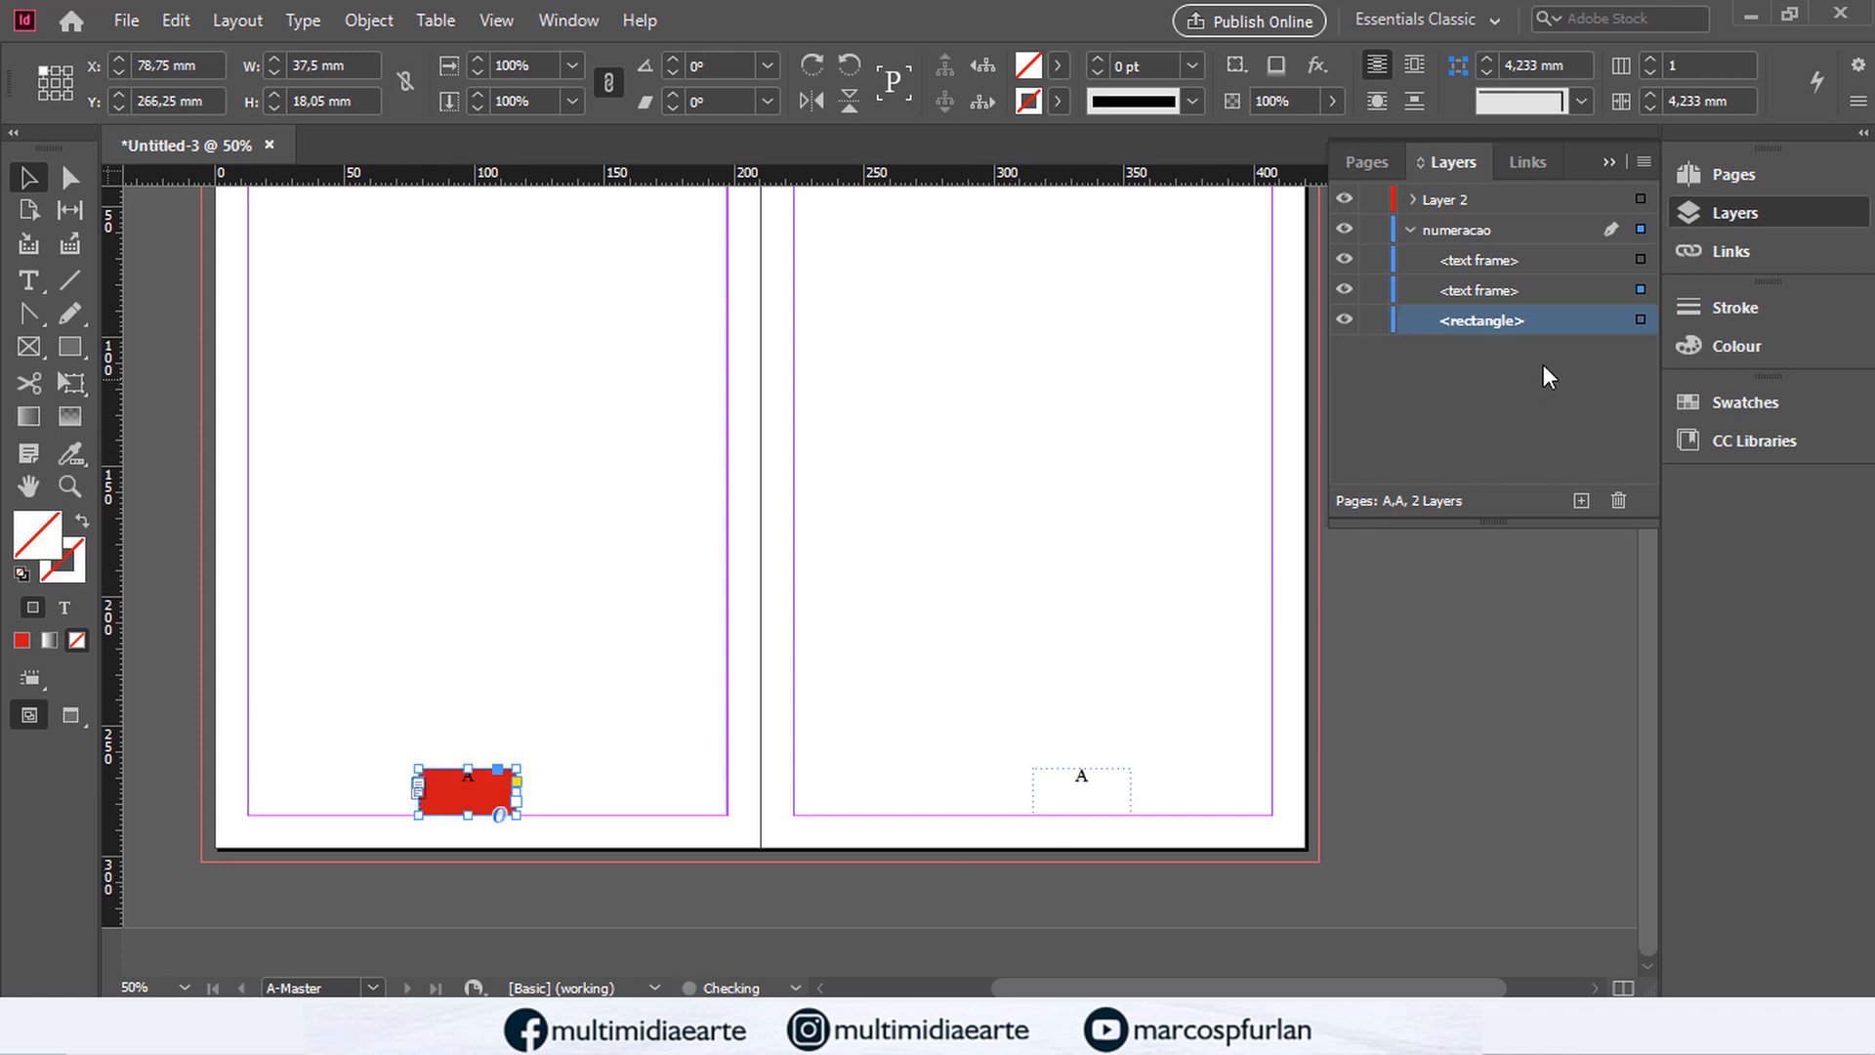
# Step: With both page-number text frames temporarily hidden, duplicate the red rectangle onto the right master page at X 302 mm, Y 266.25 mm
pyautogui.moveTo(1344, 290); pyautogui.dragTo(1344, 260)
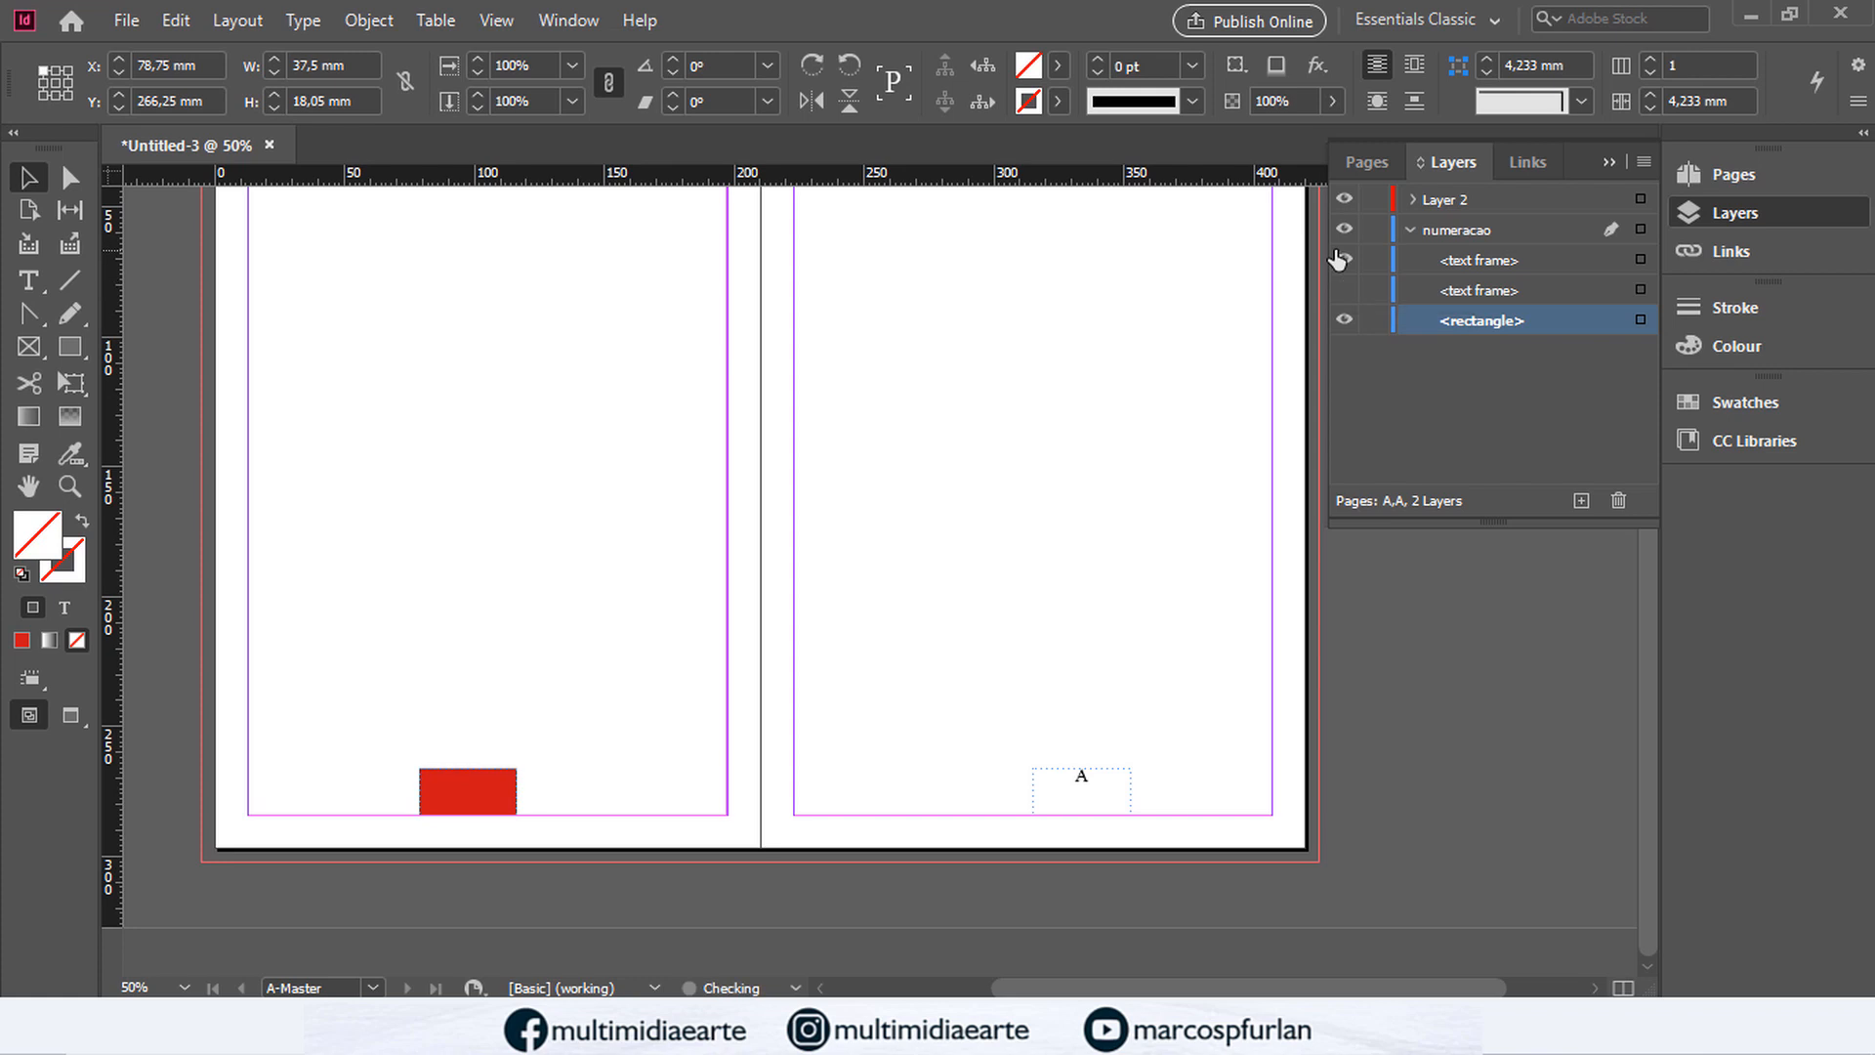
pyautogui.moveTo(479, 800); pyautogui.dragTo(1062, 793)
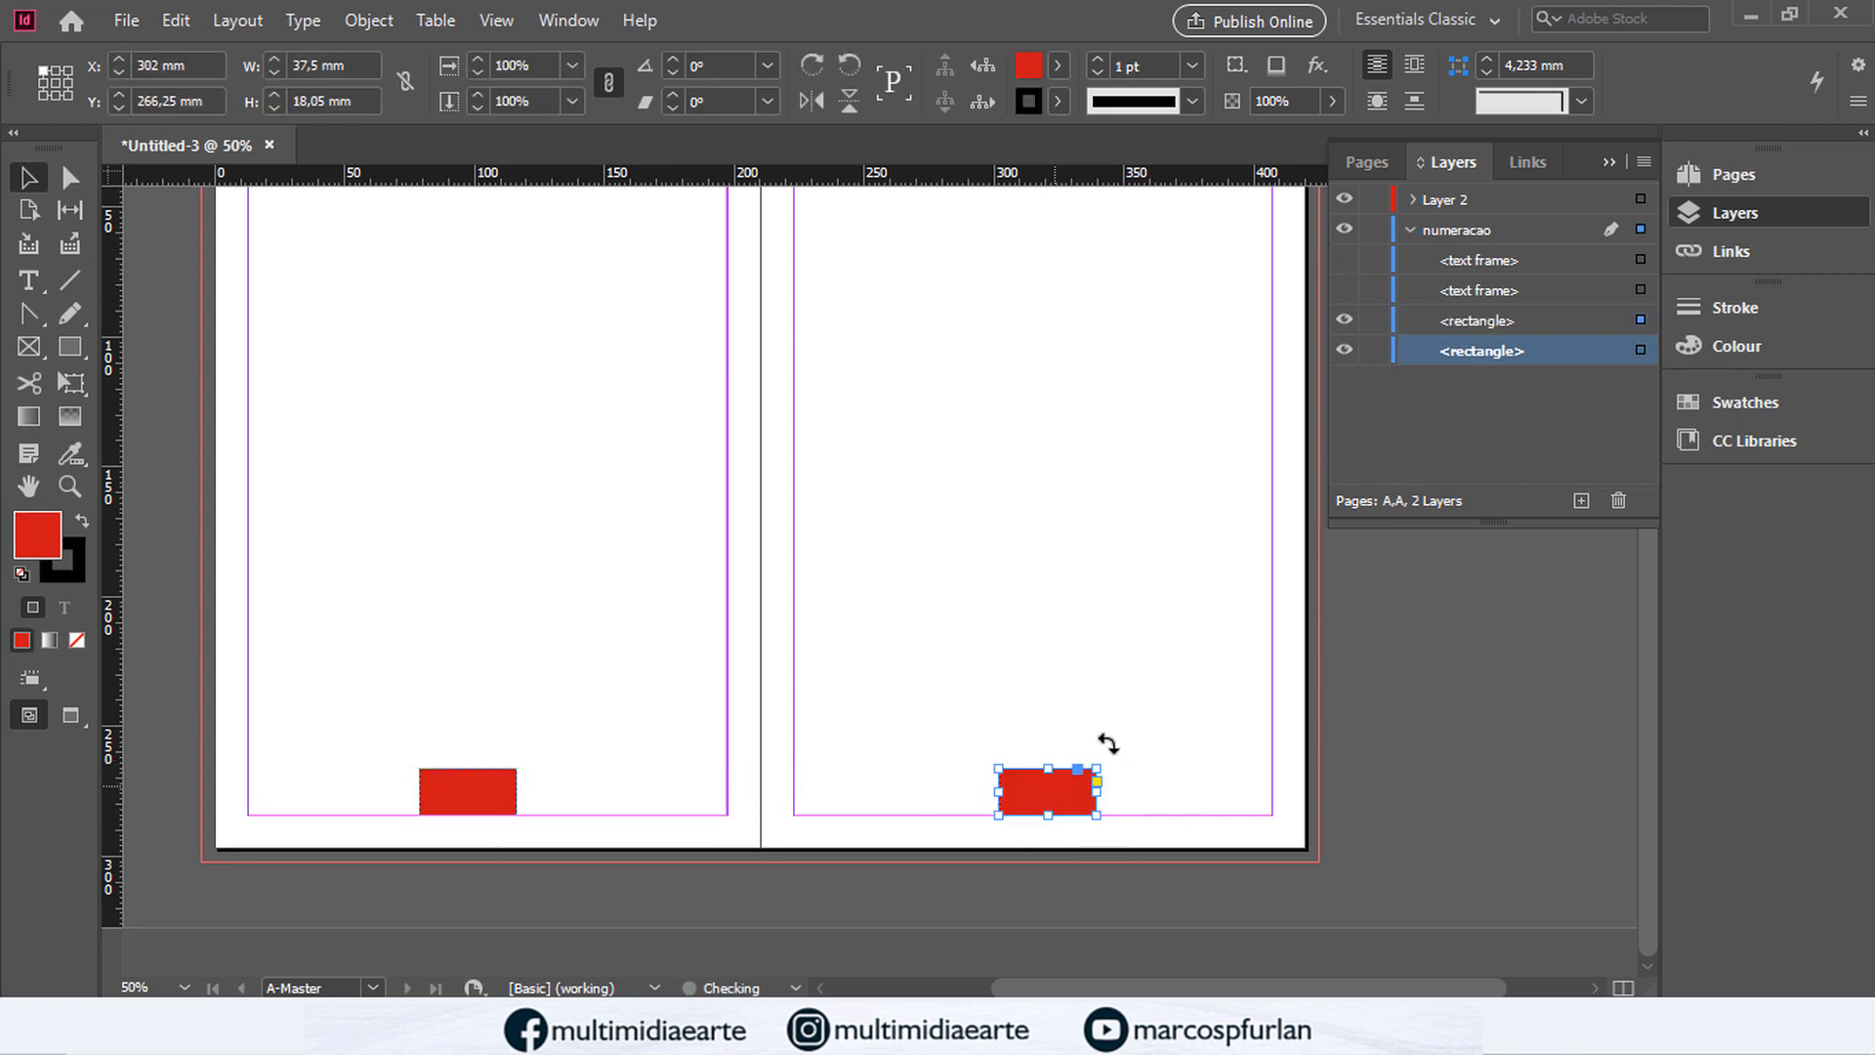
pyautogui.moveTo(1344, 290); pyautogui.dragTo(1344, 262)
pyautogui.click(1612, 374)
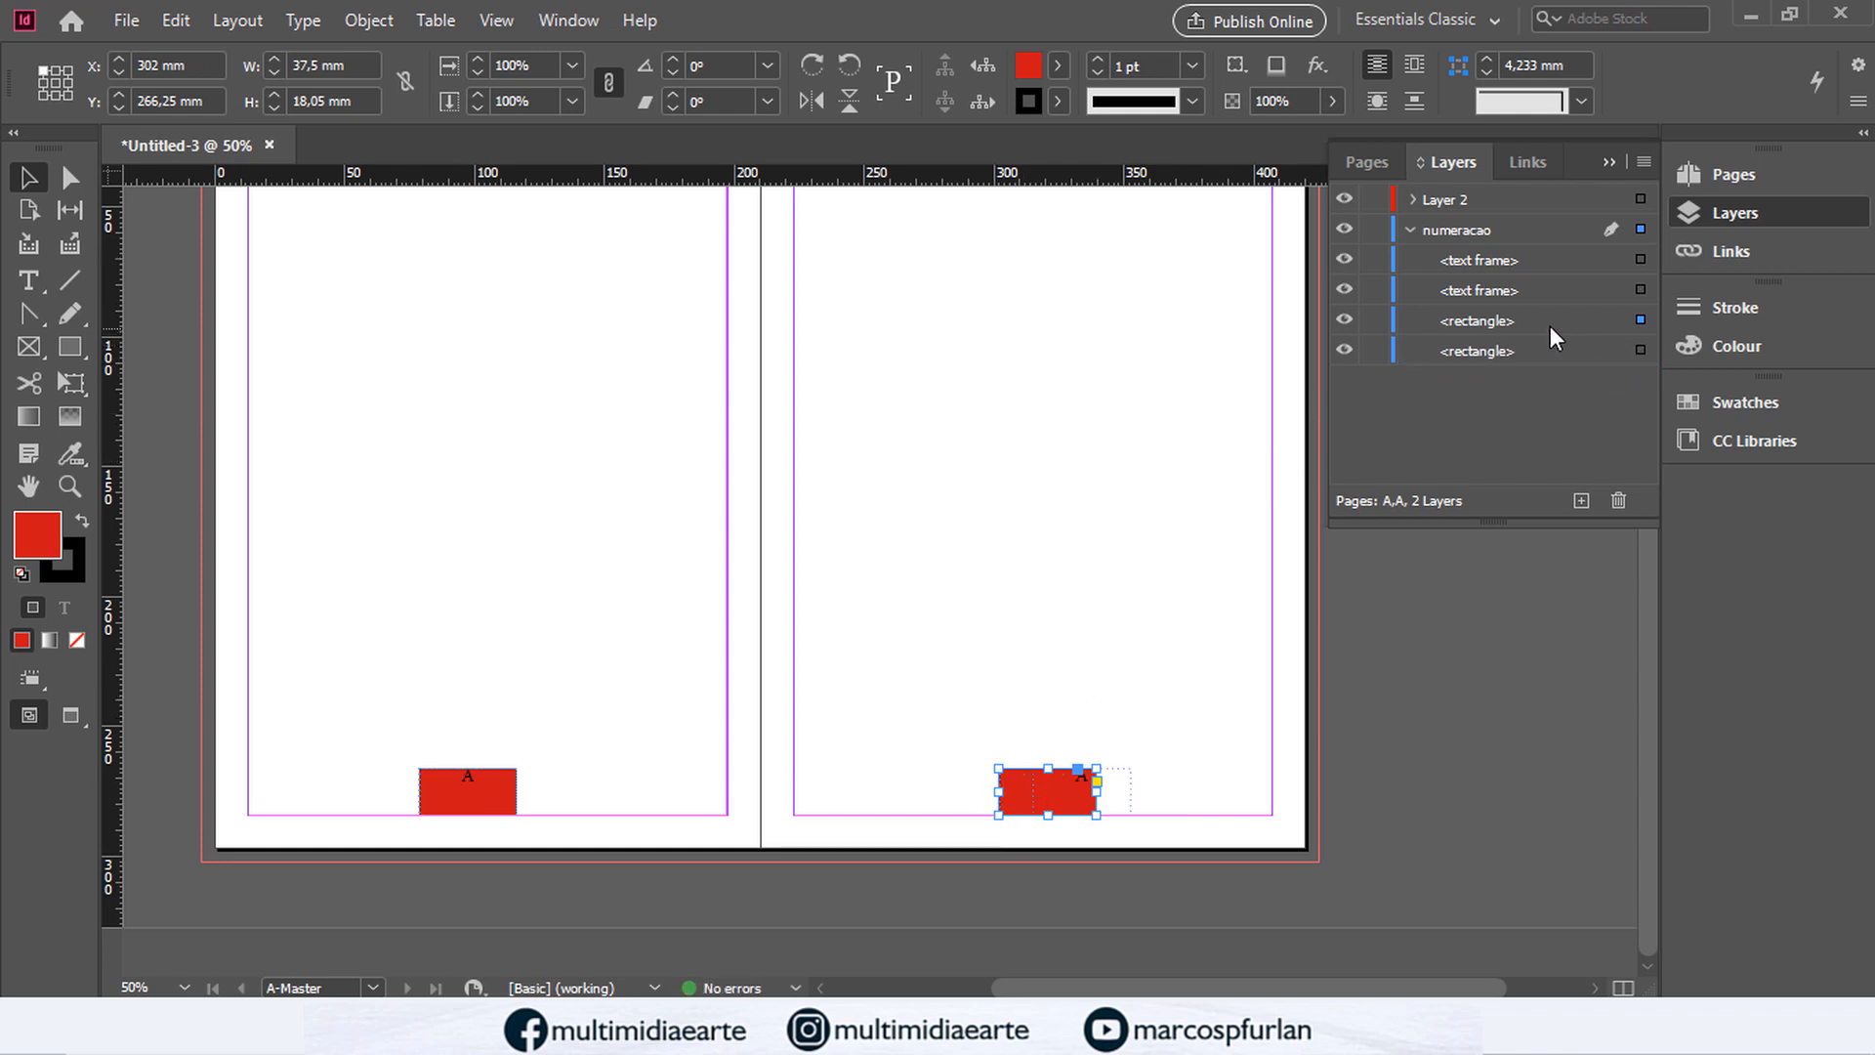
# Step: Nudge the duplicated red rectangle to X 314.5 mm so it sits behind the right page number
pyautogui.hotkey('shift', 'Right')
pyautogui.hotkey('shift', 'Right')
pyautogui.hotkey('shift', 'Right')
pyautogui.hotkey('shift', 'Right')
pyautogui.hotkey('shift', 'Right')
pyautogui.hotkey('shift', 'Right')
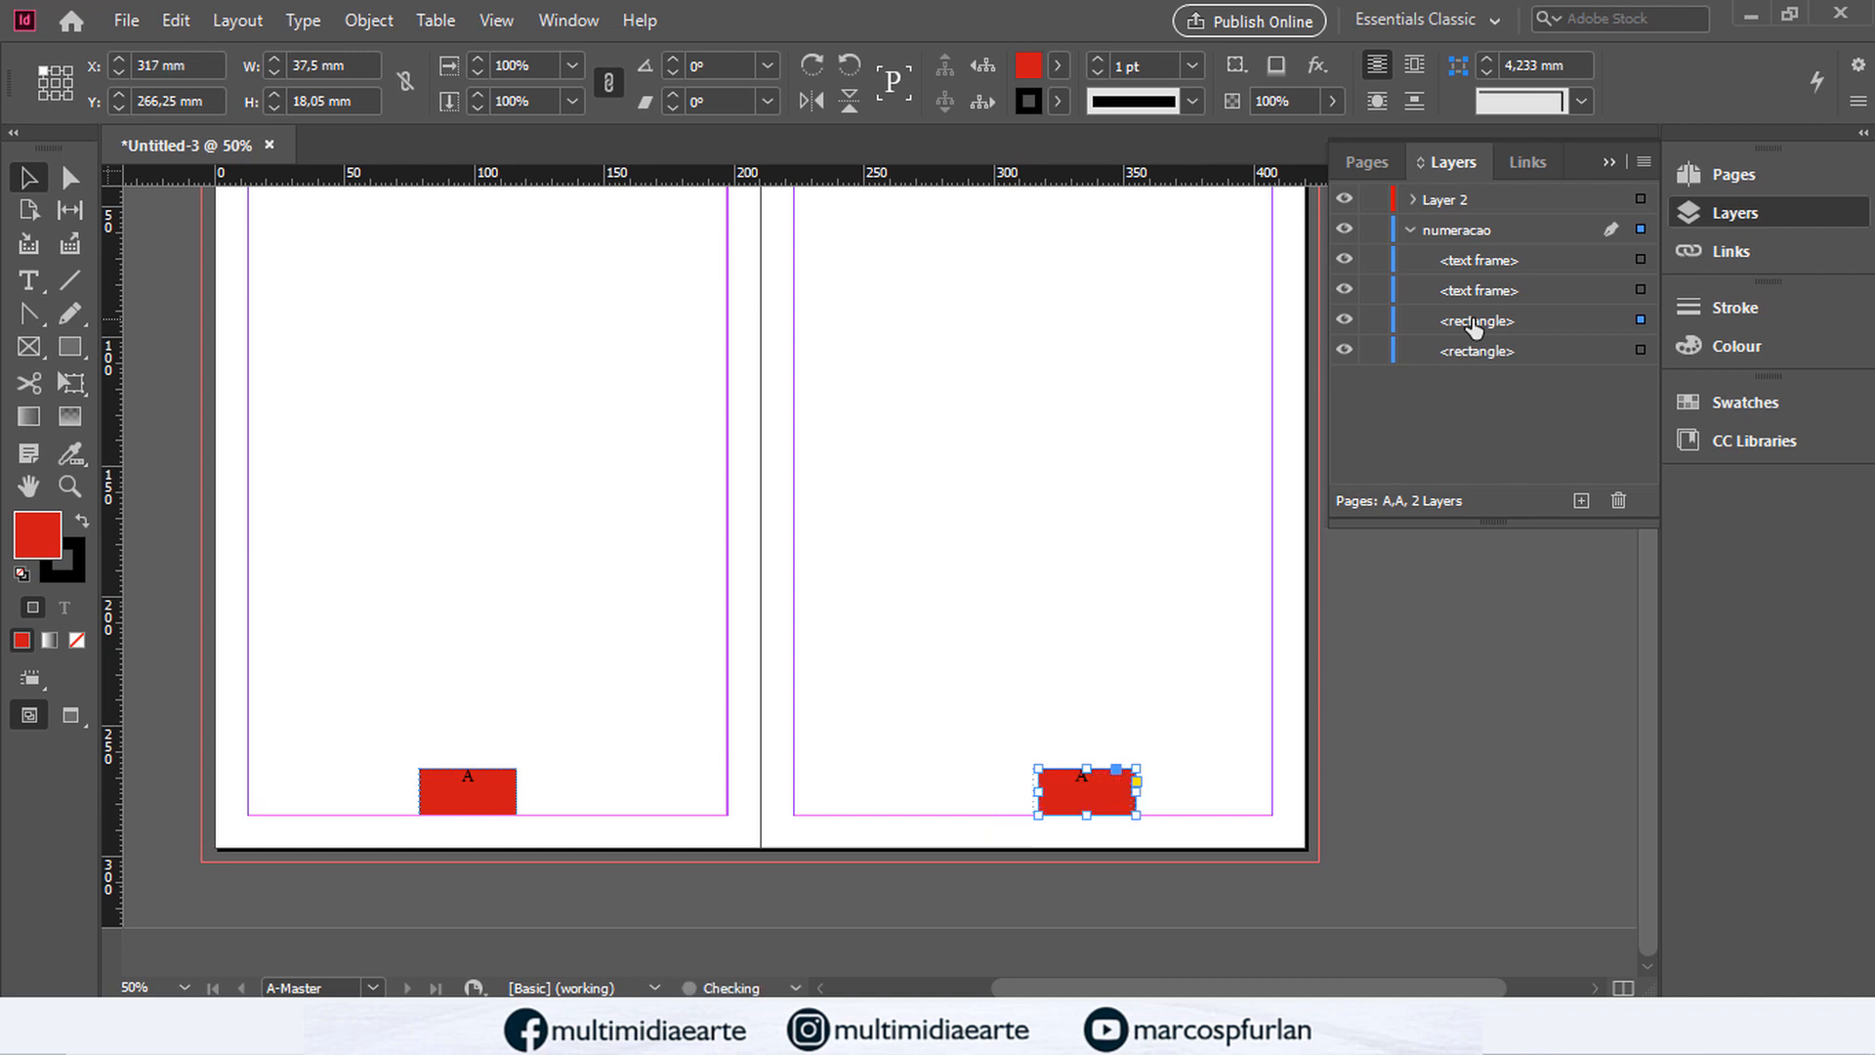
pyautogui.hotkey('shift', 'Left')
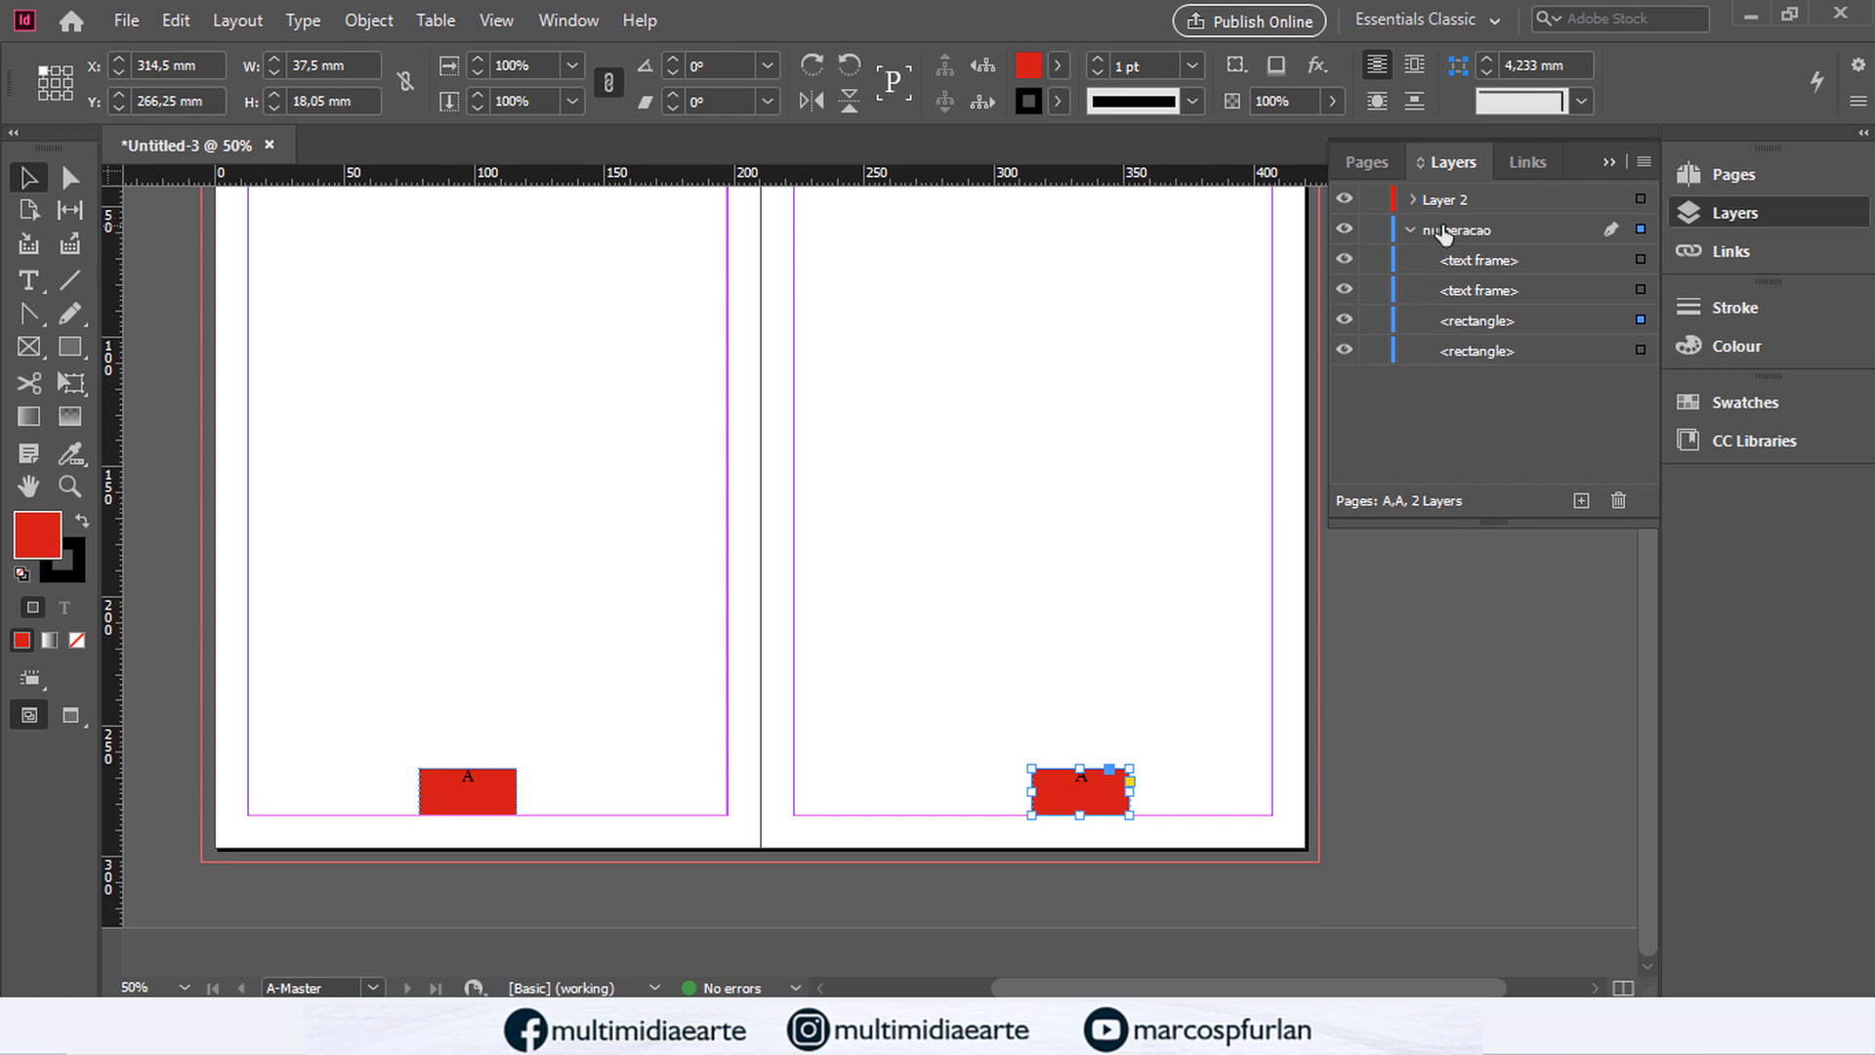
# Step: Open page 2 and draw an ellipse across the bottom of the 2–3 spread, extended on its left side to 514 × 67.5 mm
pyautogui.click(1368, 162)
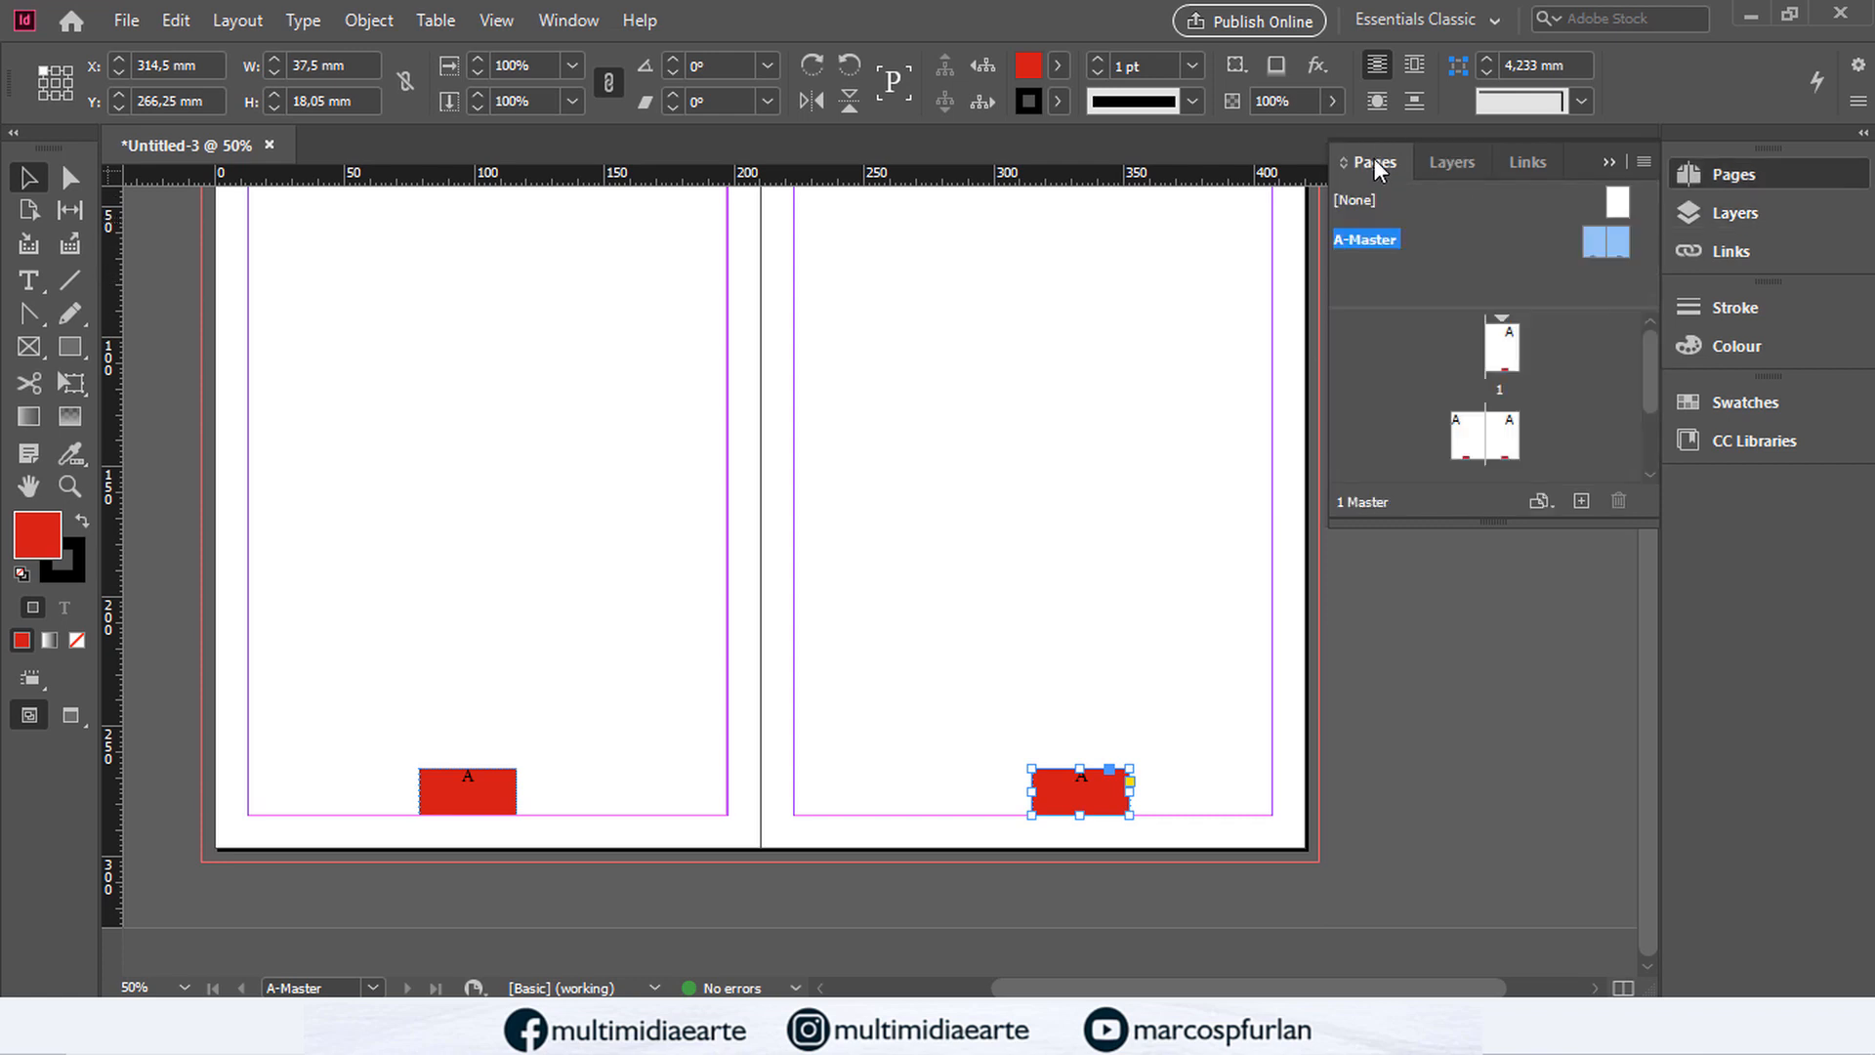
pyautogui.doubleClick(1463, 453)
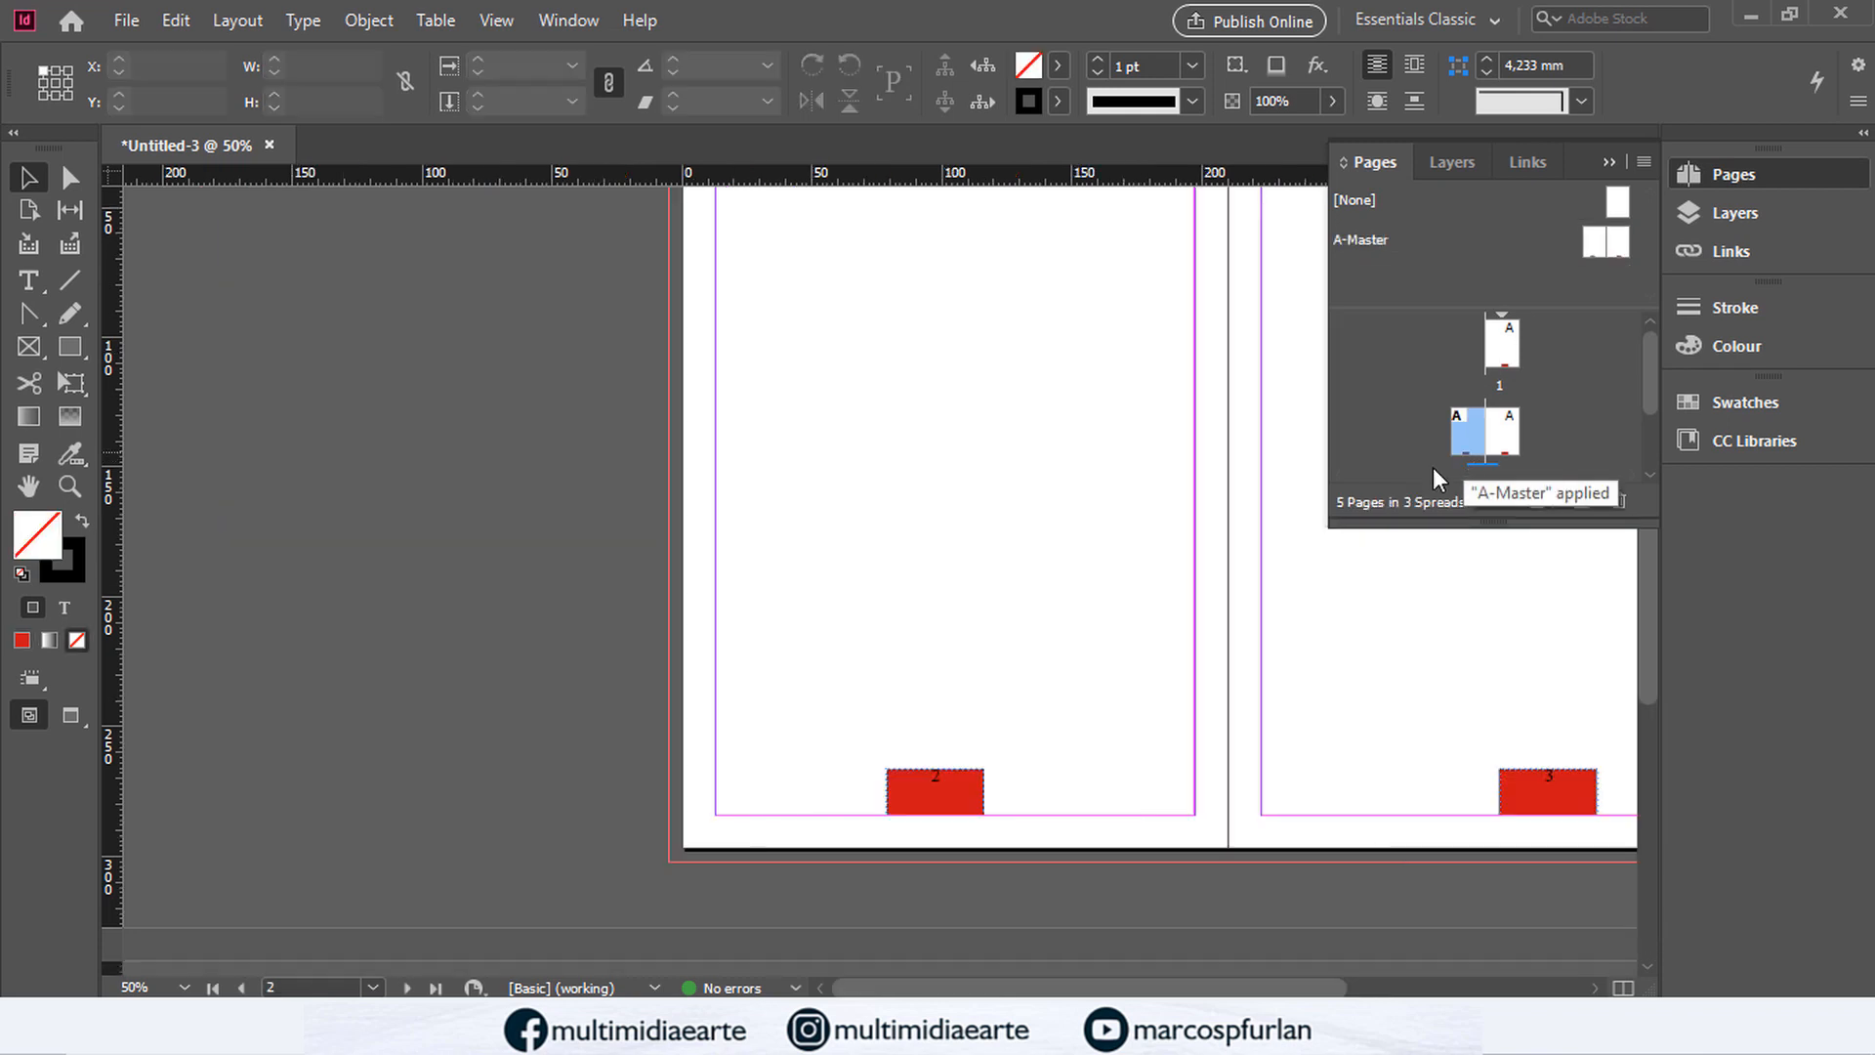
pyautogui.moveTo(1112, 636); pyautogui.dragTo(683, 540)
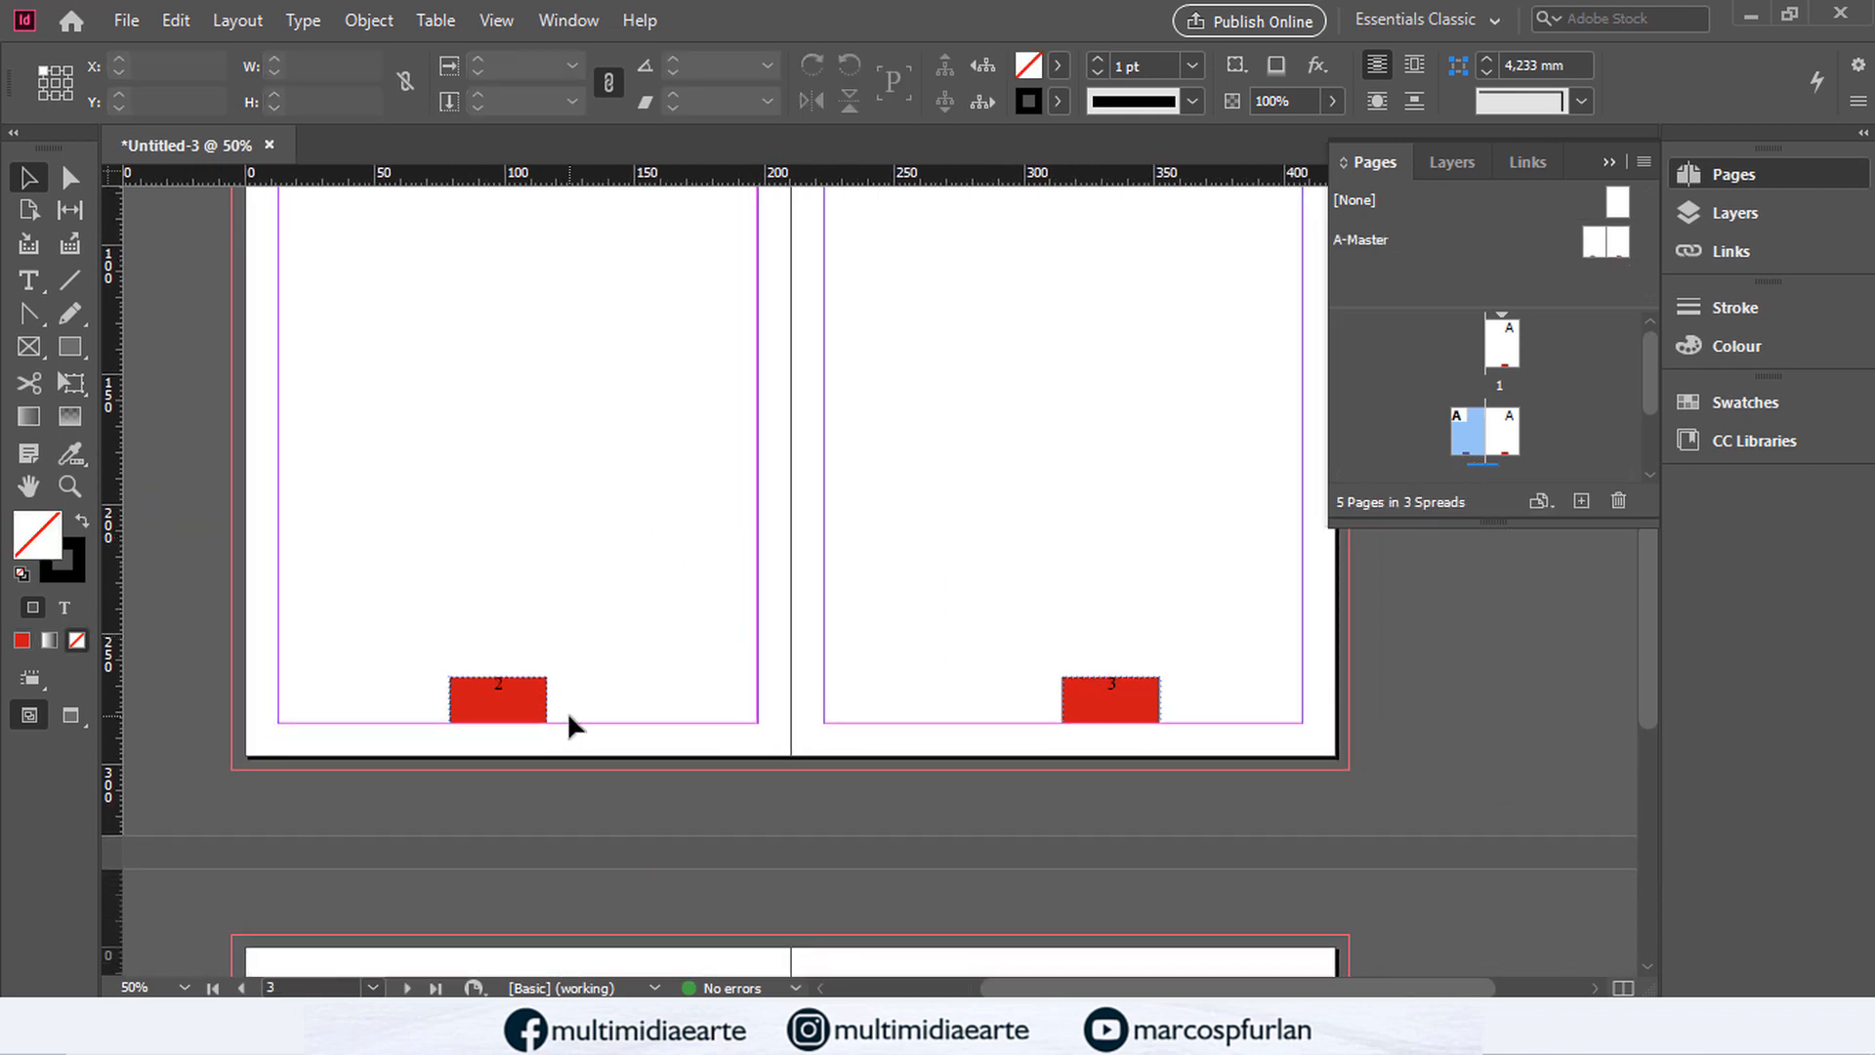
pyautogui.click(70, 349)
pyautogui.moveTo(75, 354); pyautogui.dragTo(161, 408)
pyautogui.moveTo(219, 814); pyautogui.dragTo(1472, 640)
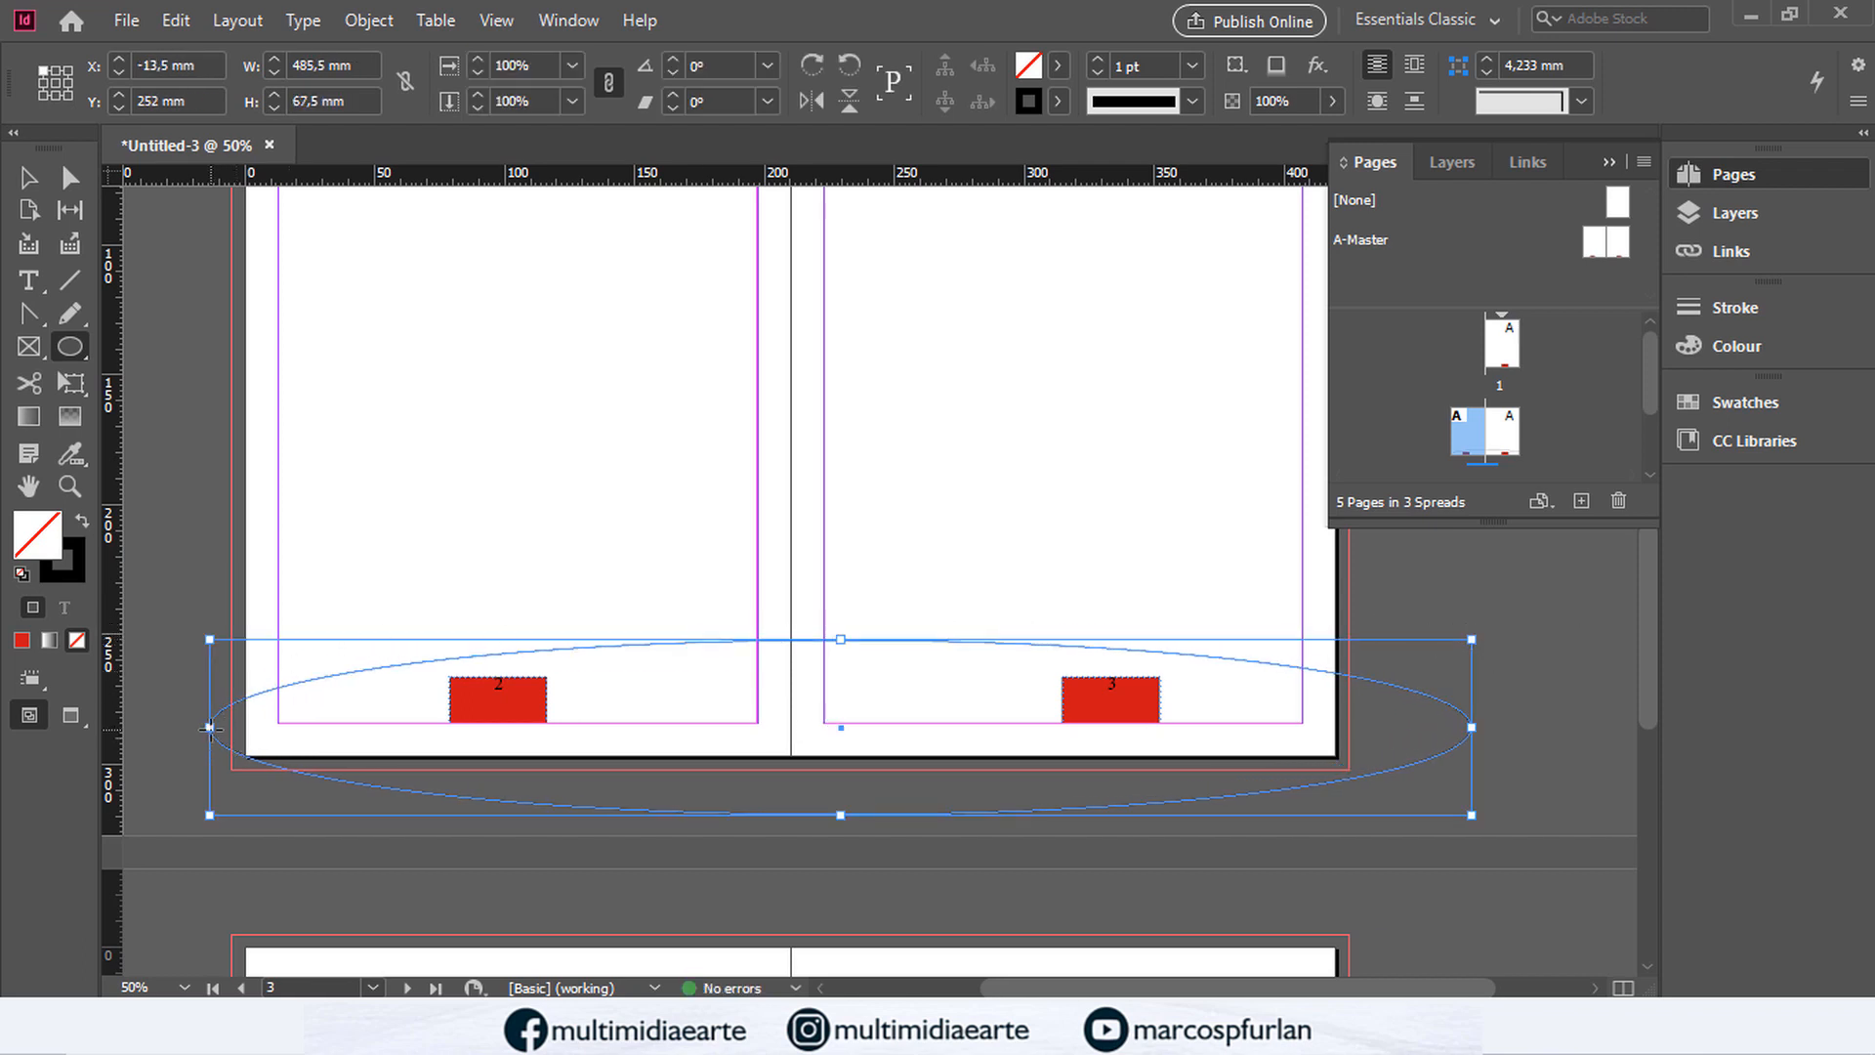
pyautogui.click(29, 178)
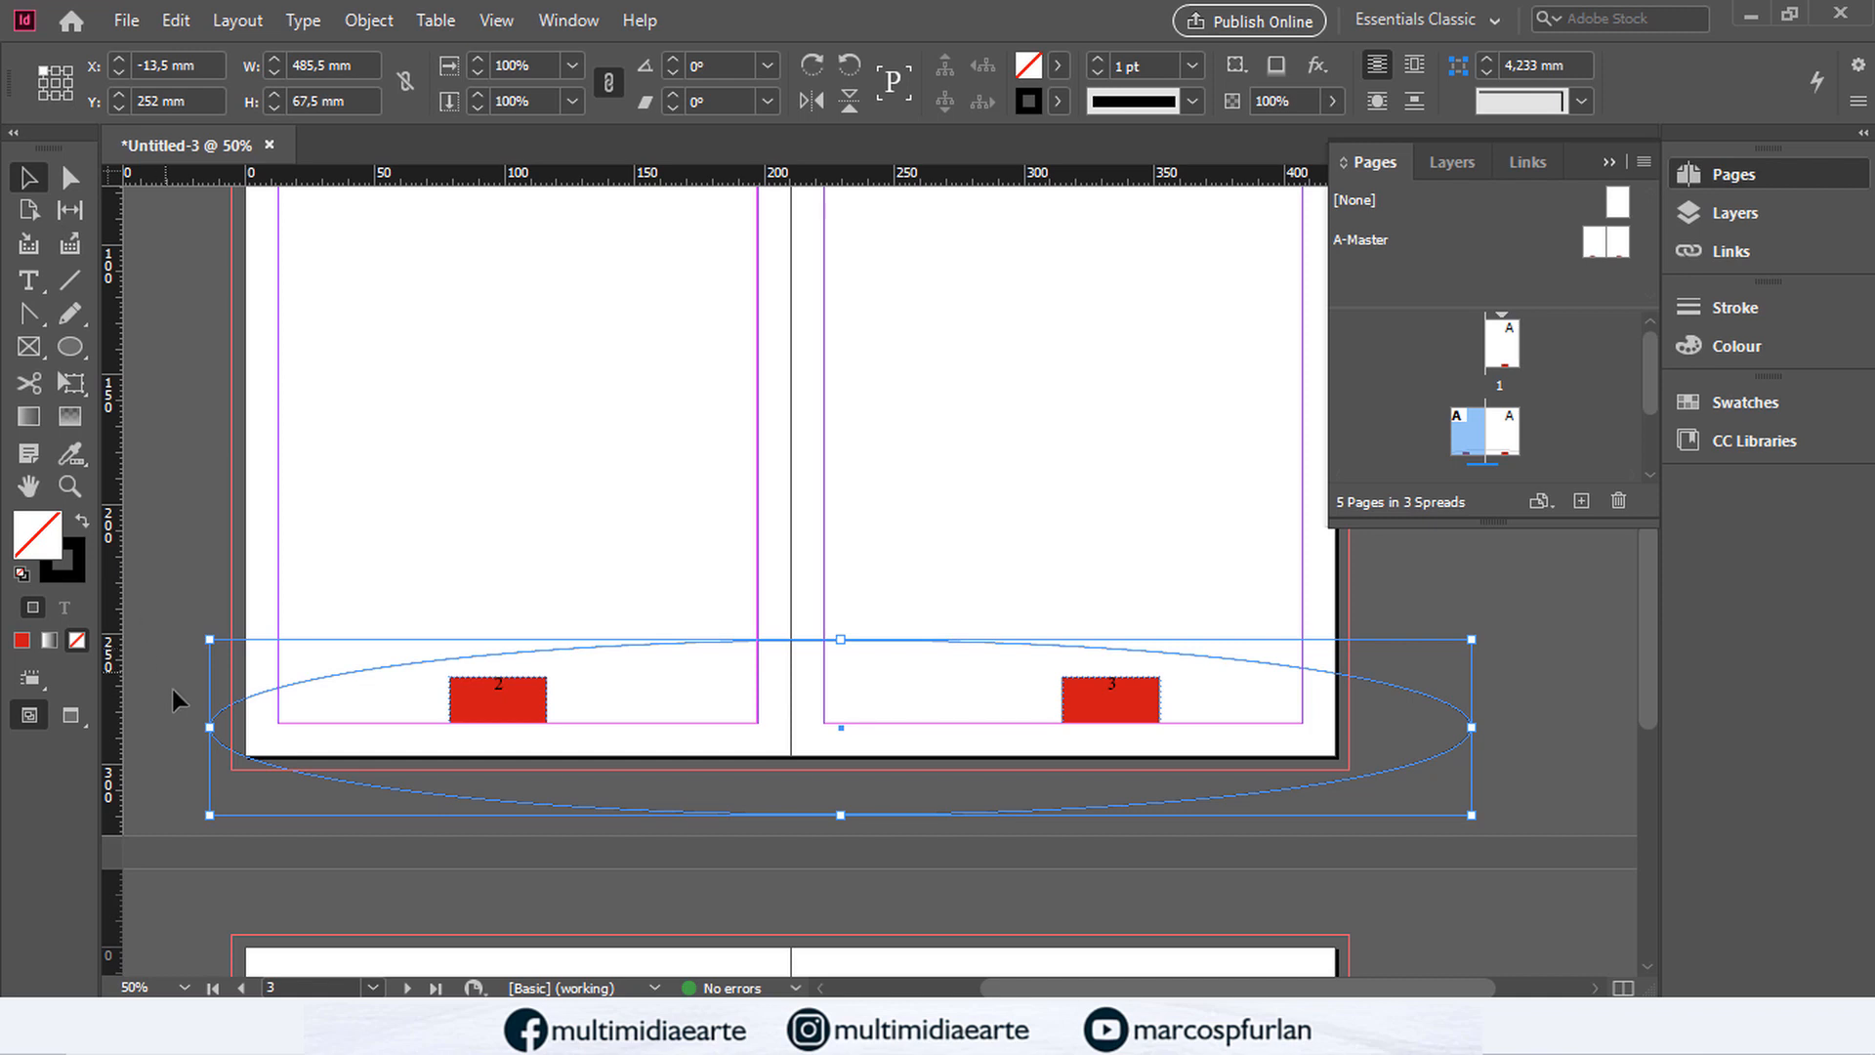
pyautogui.moveTo(209, 726); pyautogui.dragTo(135, 726)
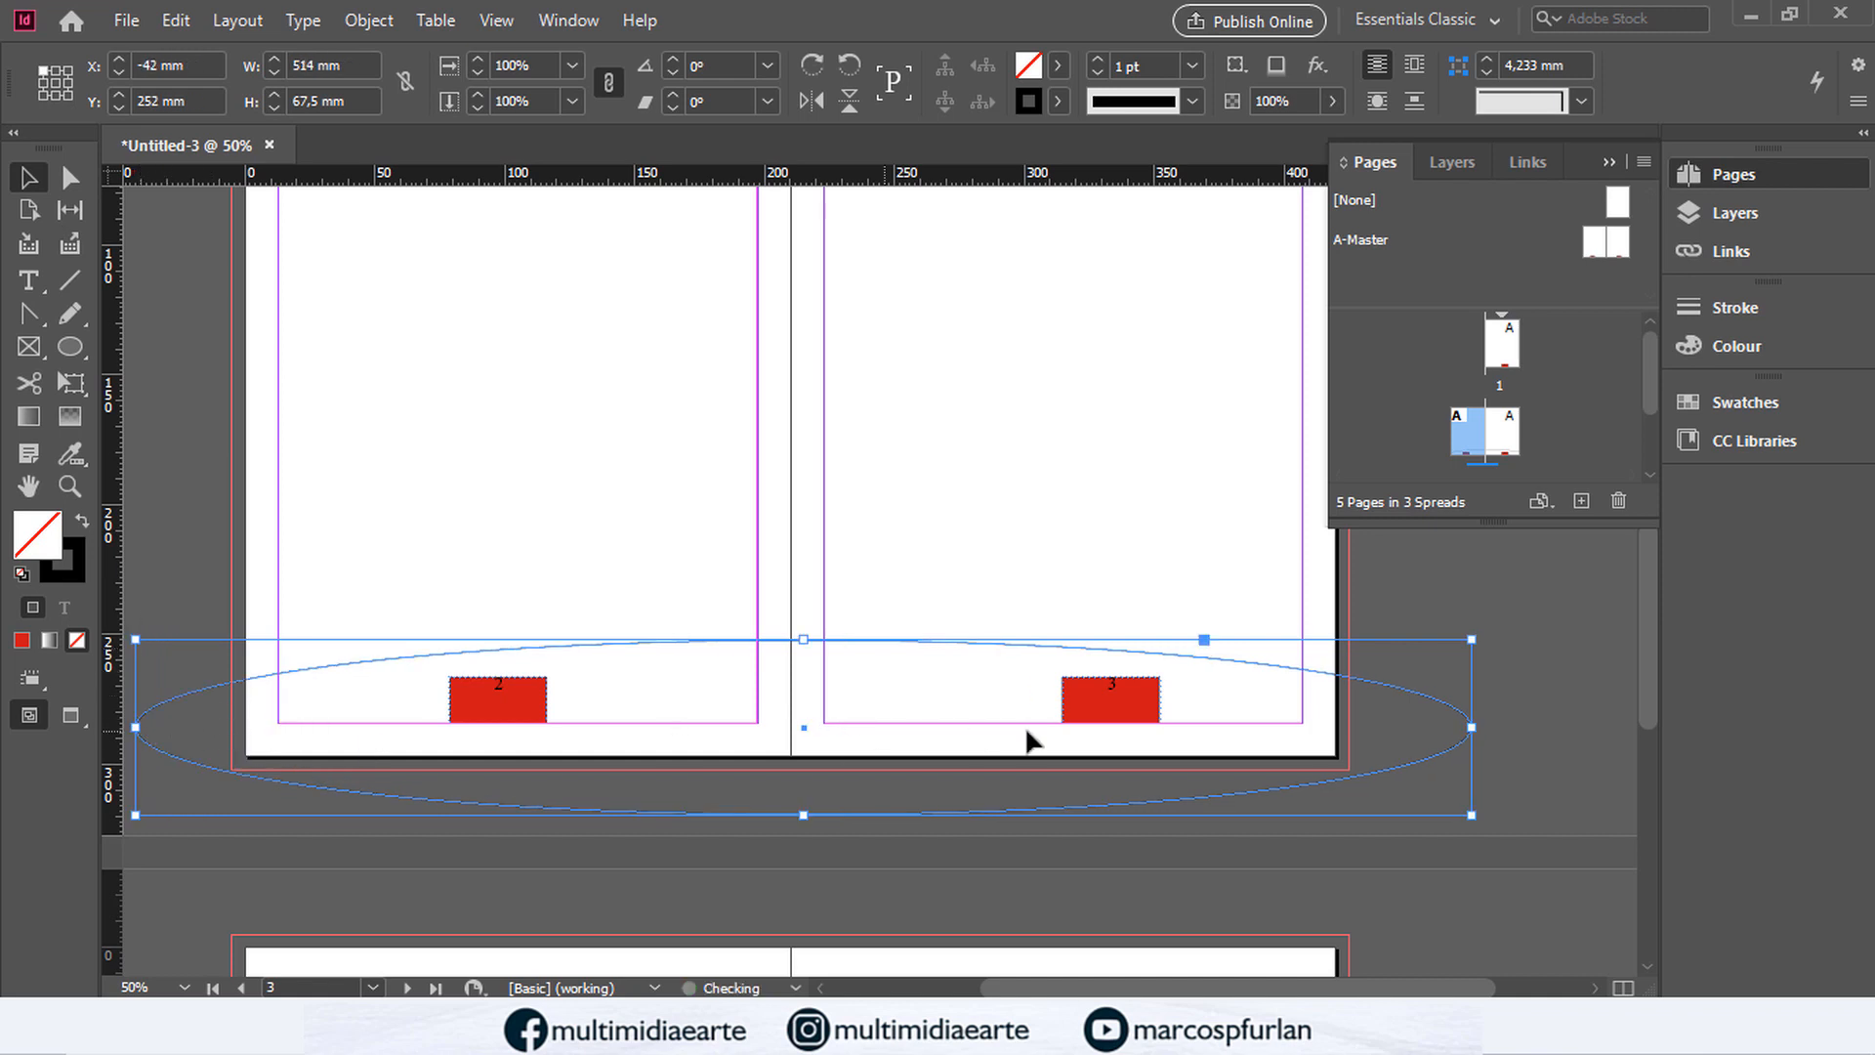
# Step: Fill the wide ellipse across the bottom of pages 2–3 with a pale lavender color
pyautogui.doubleClick(28, 540)
pyautogui.click(895, 408)
pyautogui.click(1212, 328)
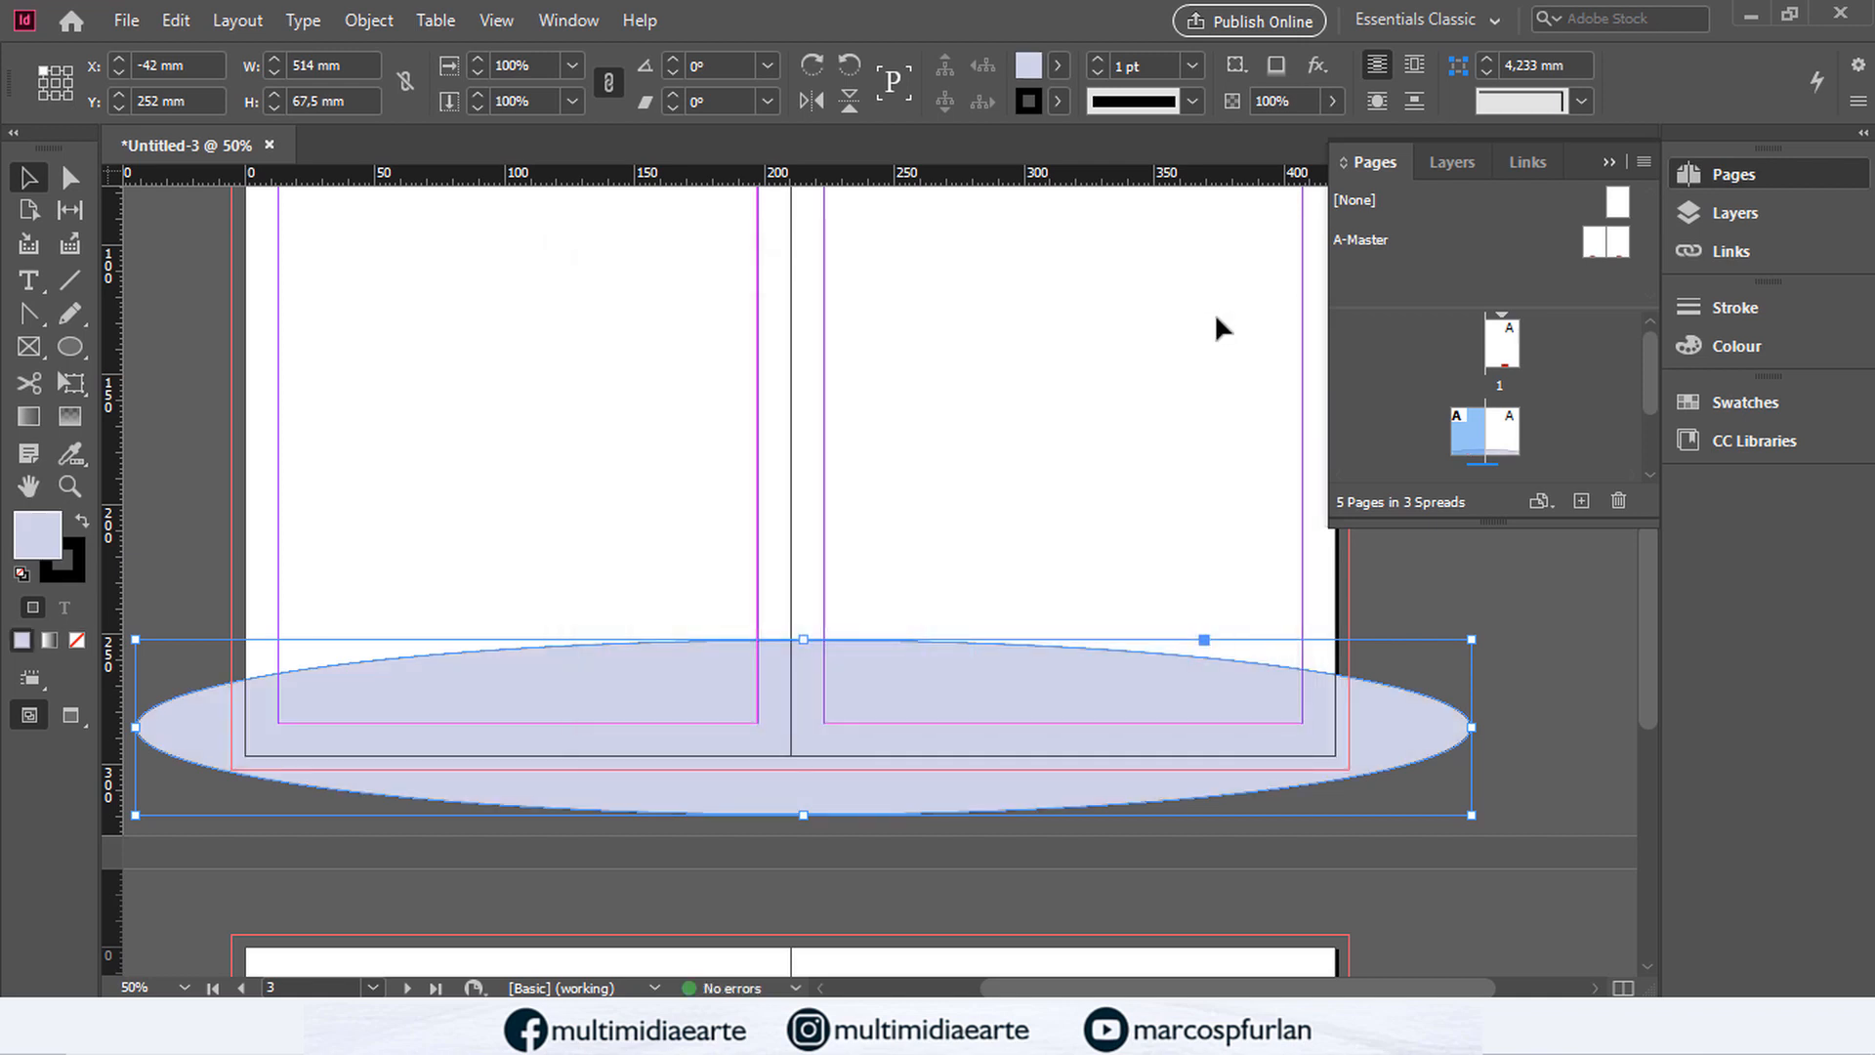
# Step: Move the lavender ellipse from the numeracao layer to Layer 2, pasting it in place on the 2–3 spread
pyautogui.click(1508, 591)
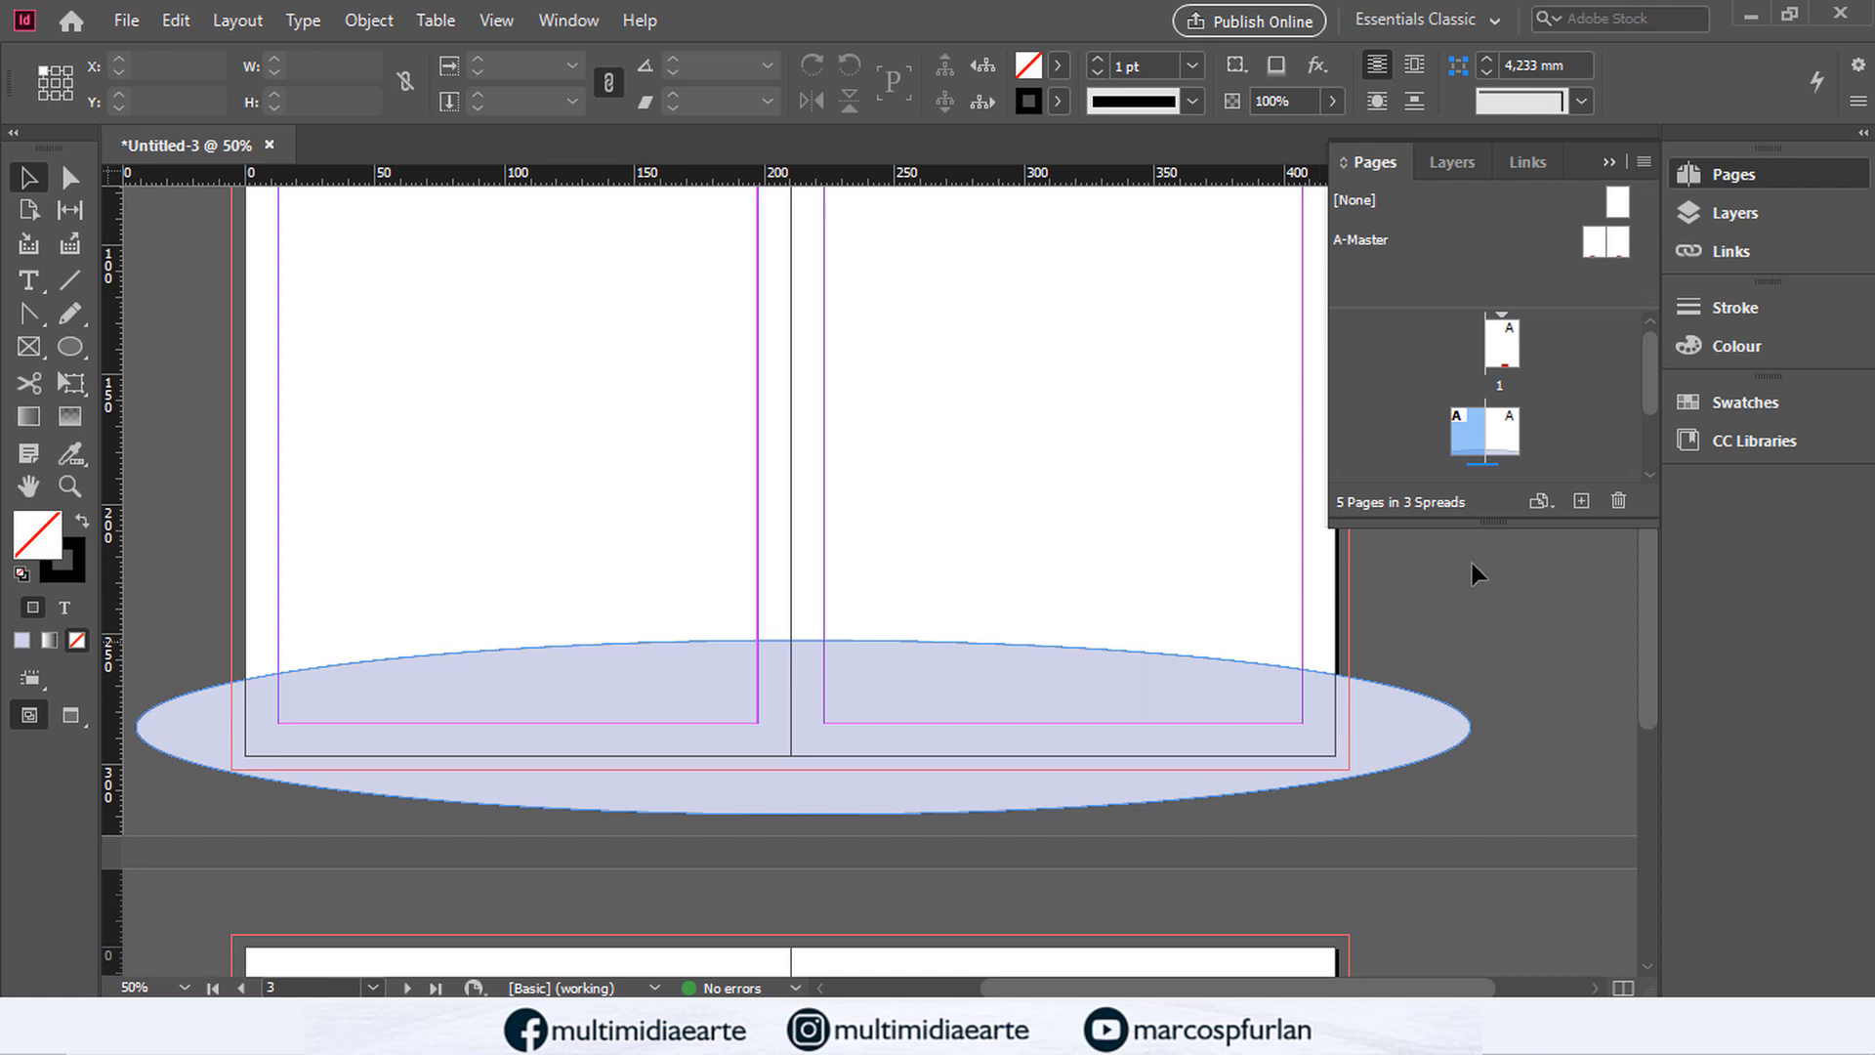
pyautogui.click(1456, 162)
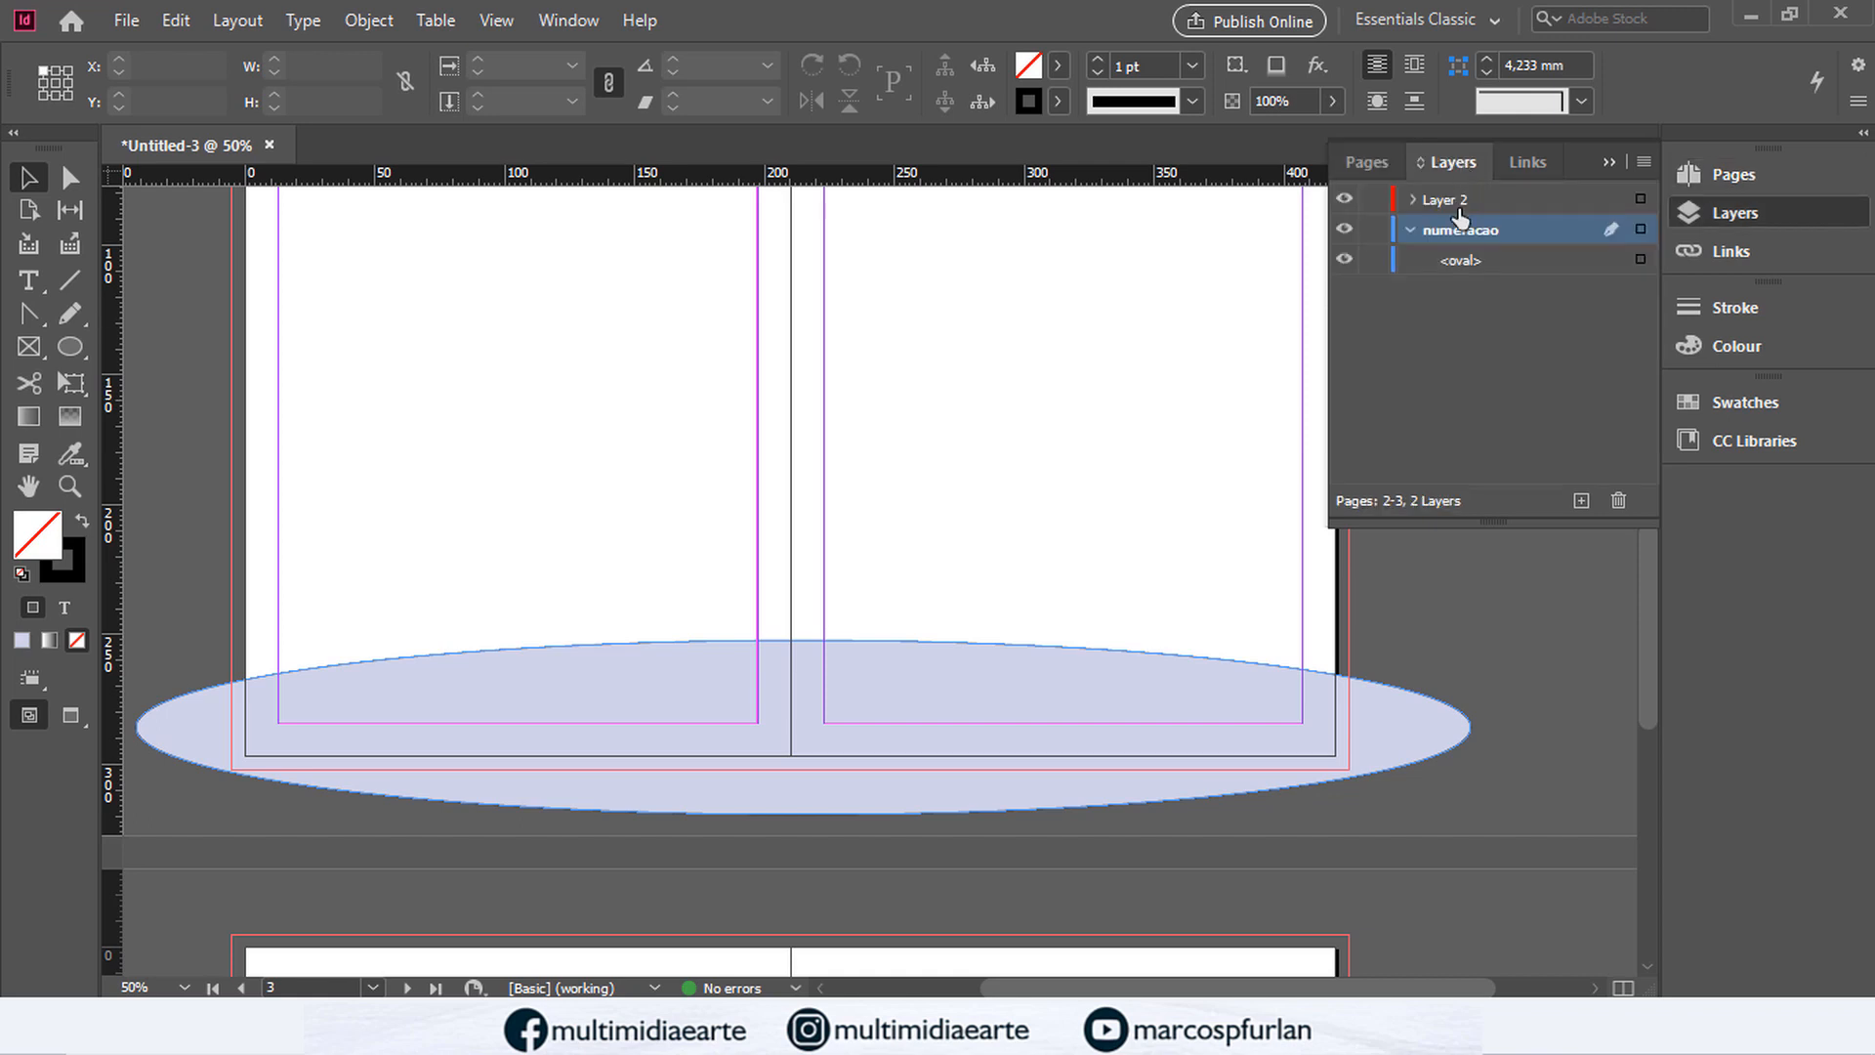
pyautogui.click(1229, 695)
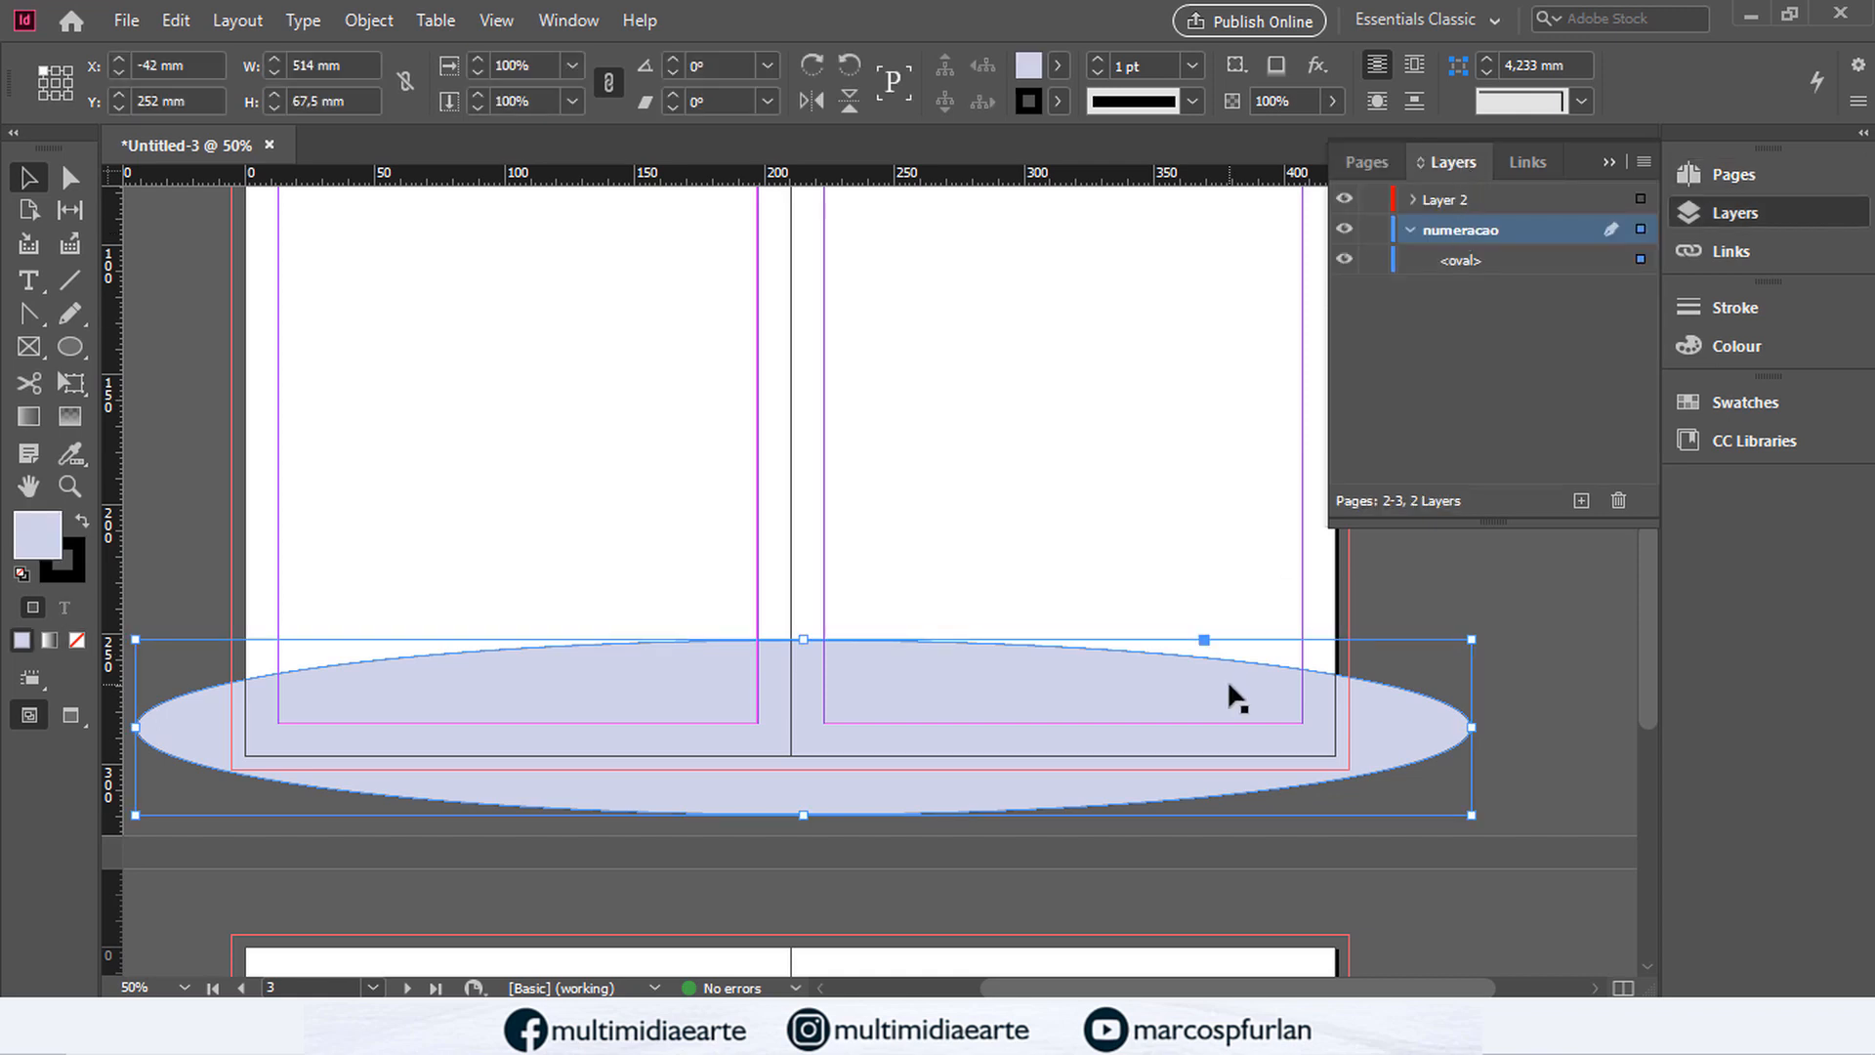
pyautogui.press('Delete')
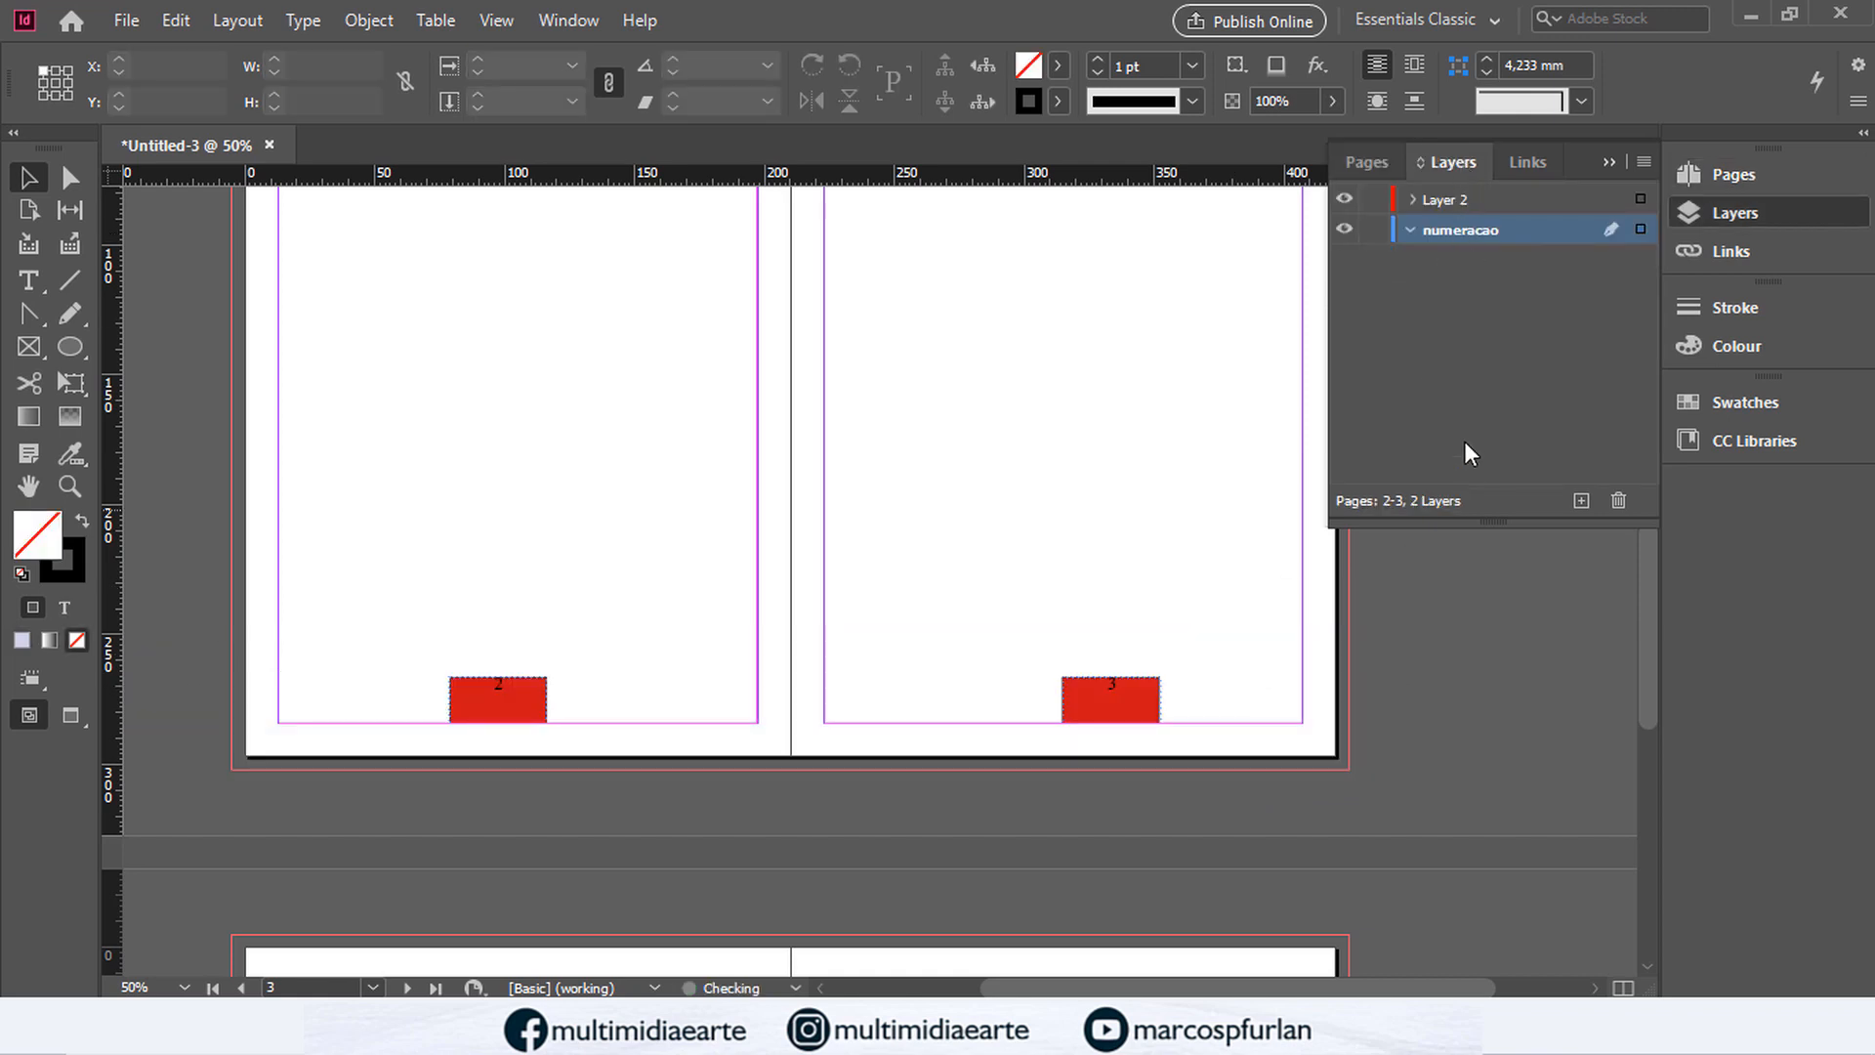
pyautogui.click(1452, 202)
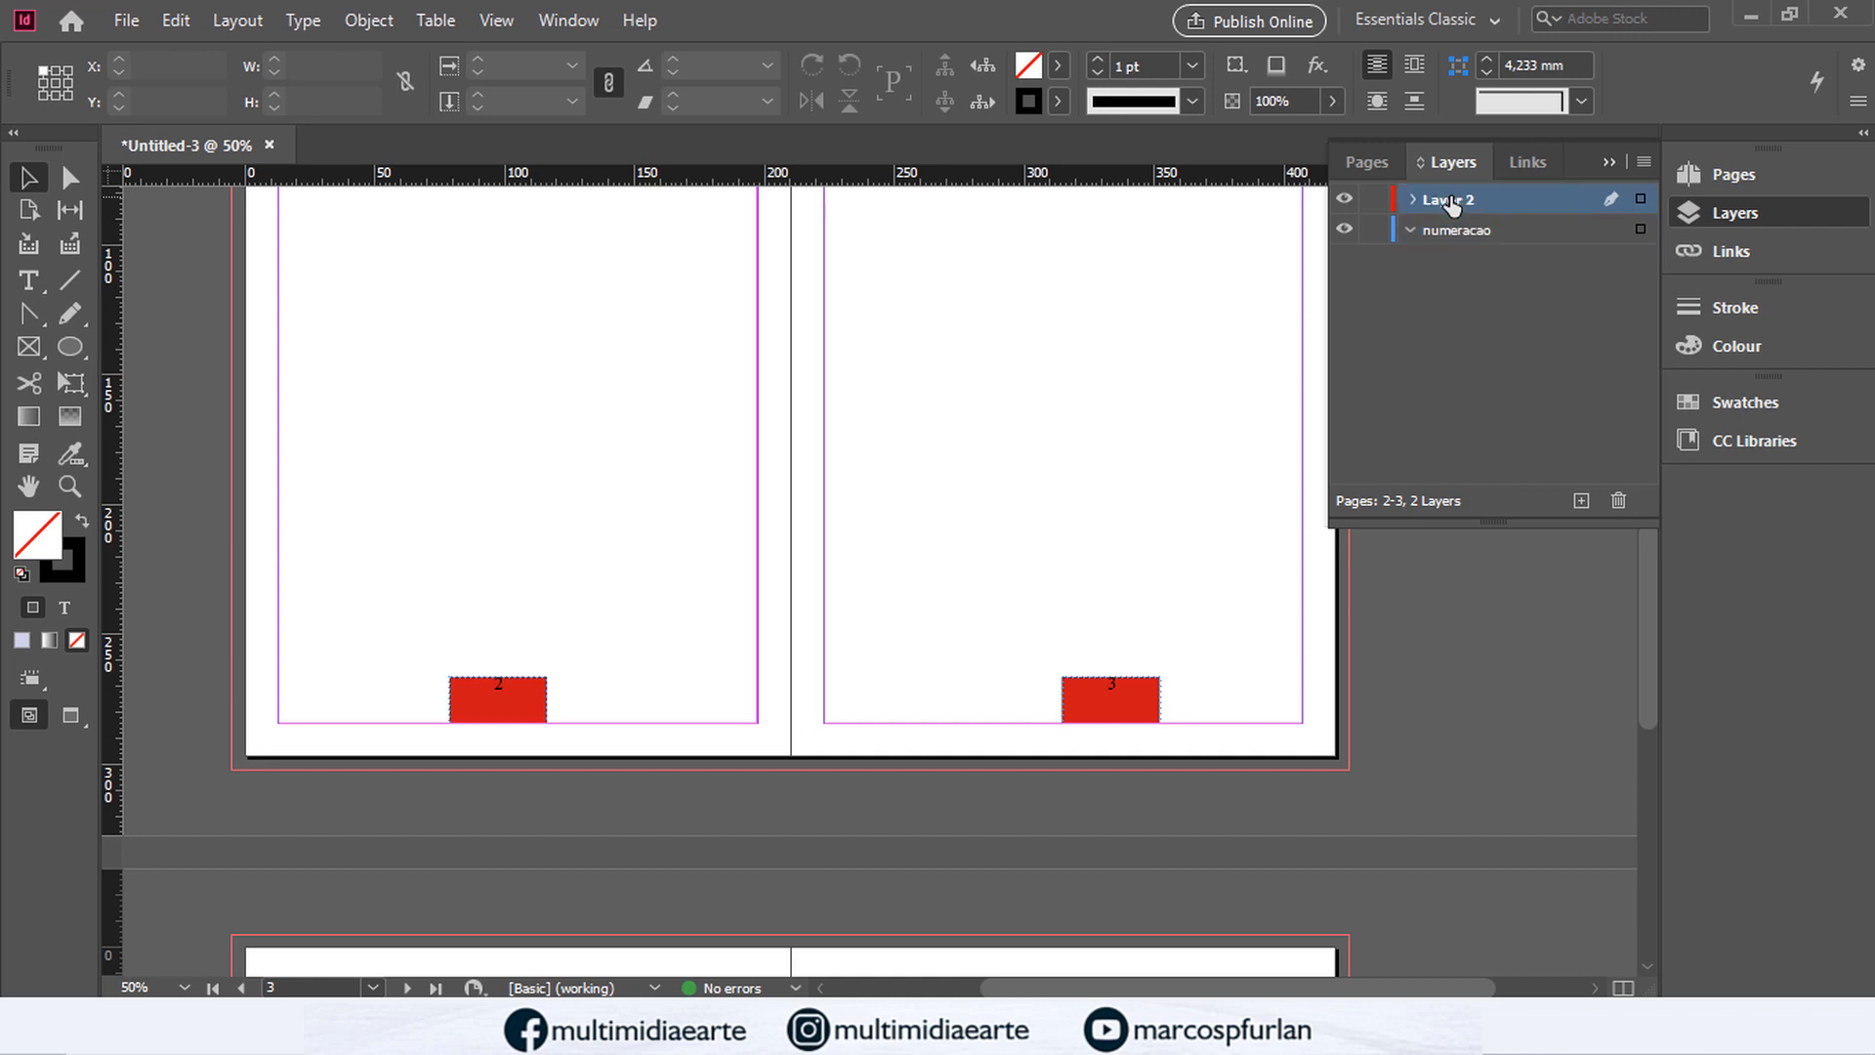
pyautogui.click(177, 20)
pyautogui.click(301, 263)
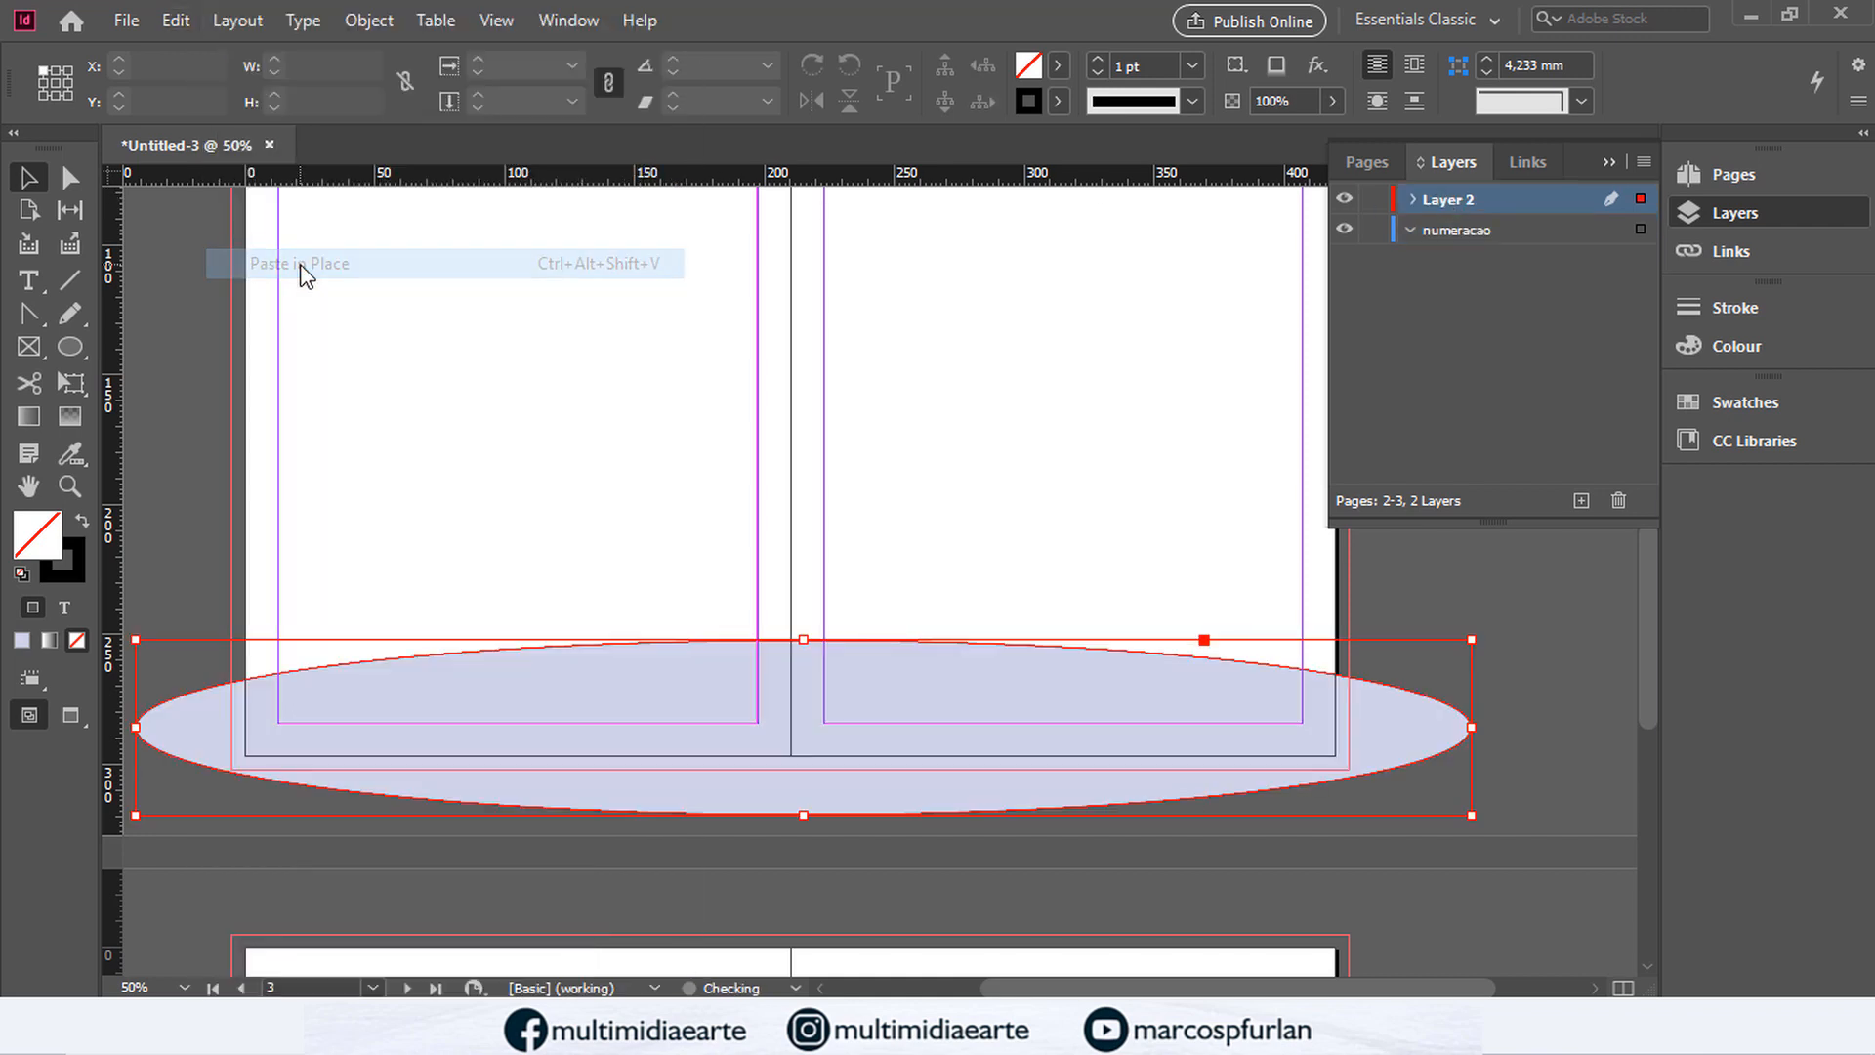
# Step: Rename Layer 2 to bordaarti1 and move it below the numeracao layer so the page numbers stack above the ellipse
pyautogui.doubleClick(1444, 202)
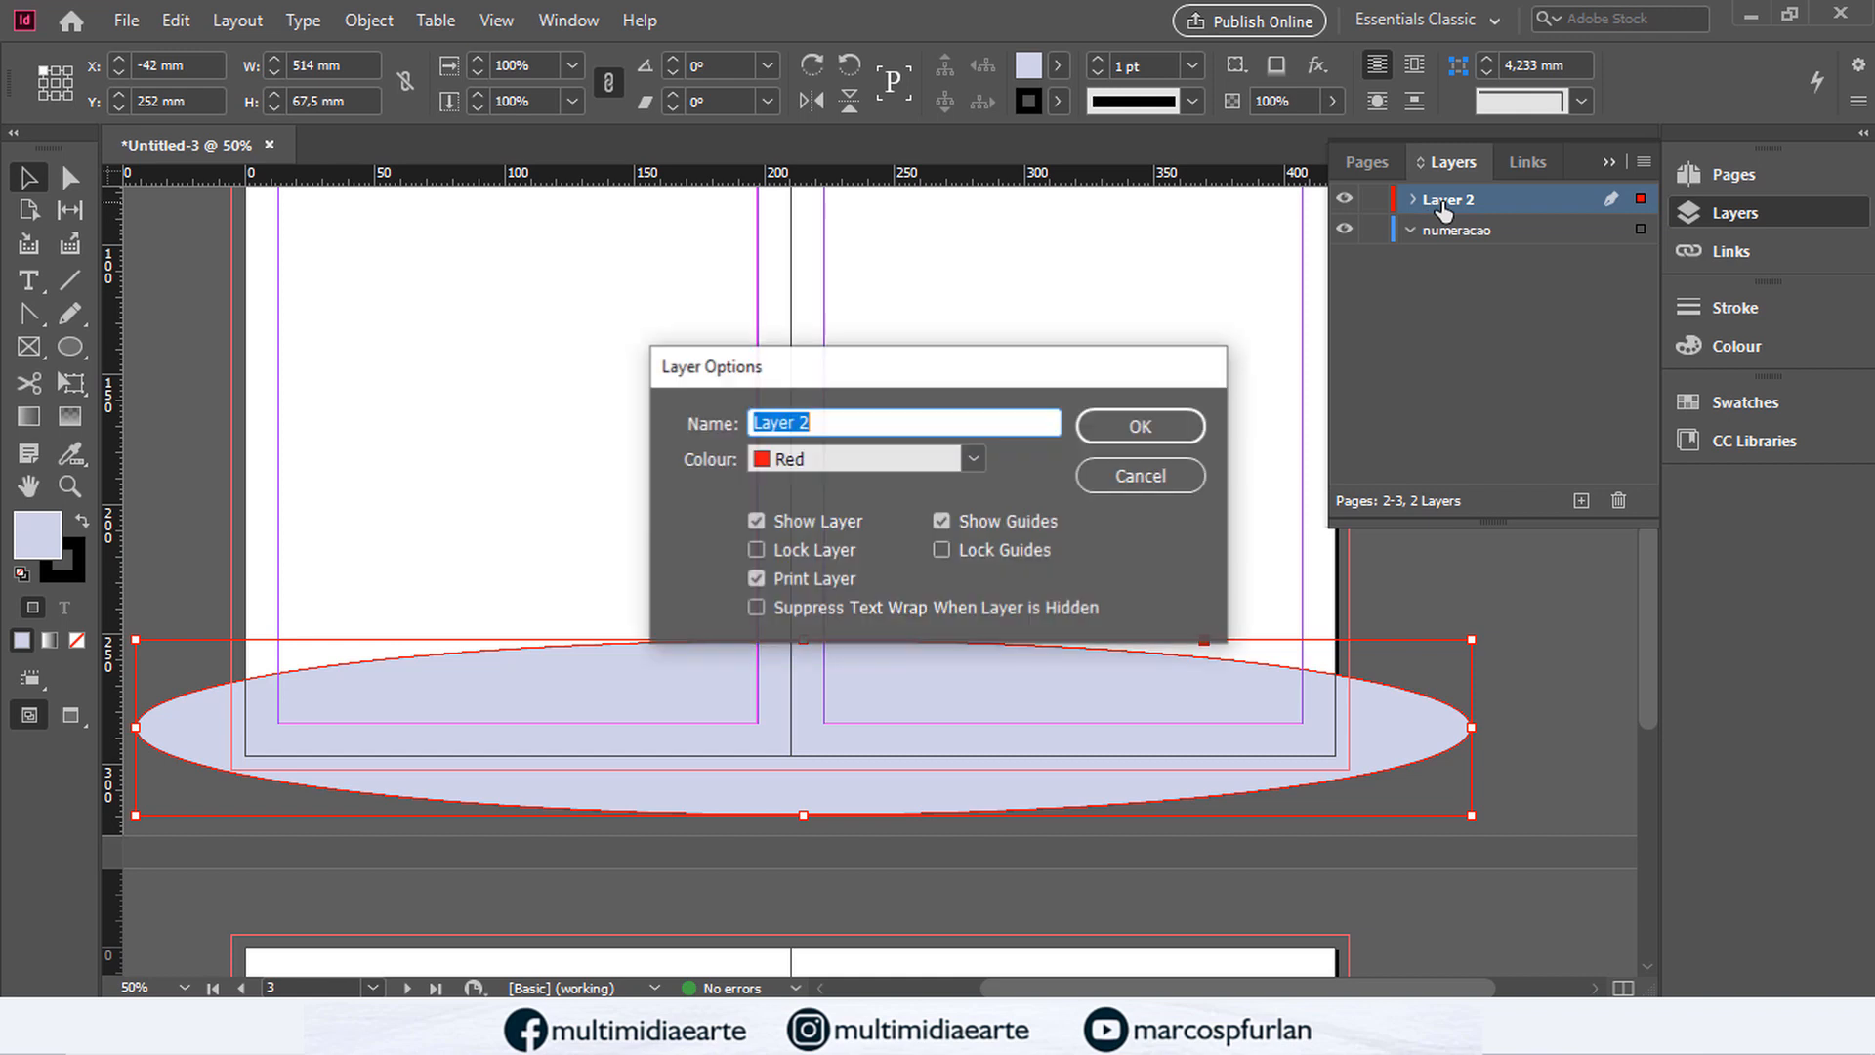
pyautogui.write('borda')
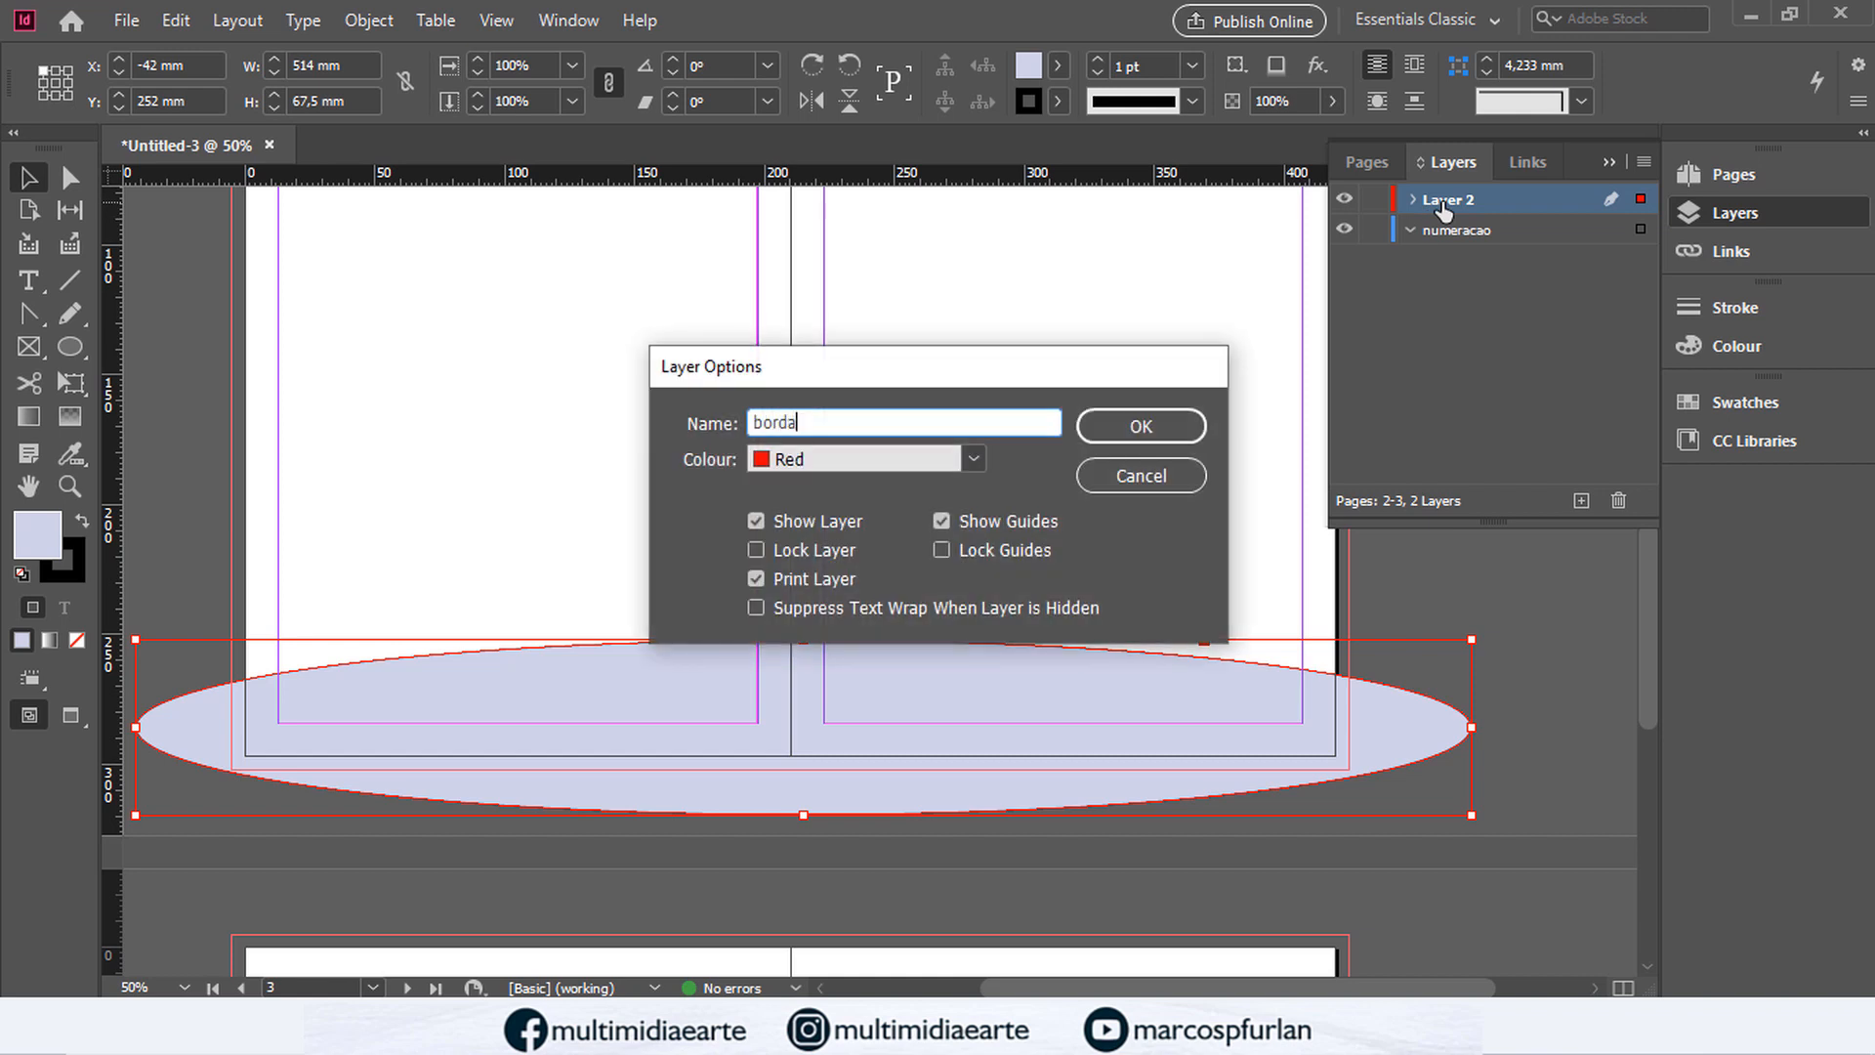
pyautogui.write('arti1')
pyautogui.press('Return')
pyautogui.moveTo(1444, 210); pyautogui.dragTo(1462, 234)
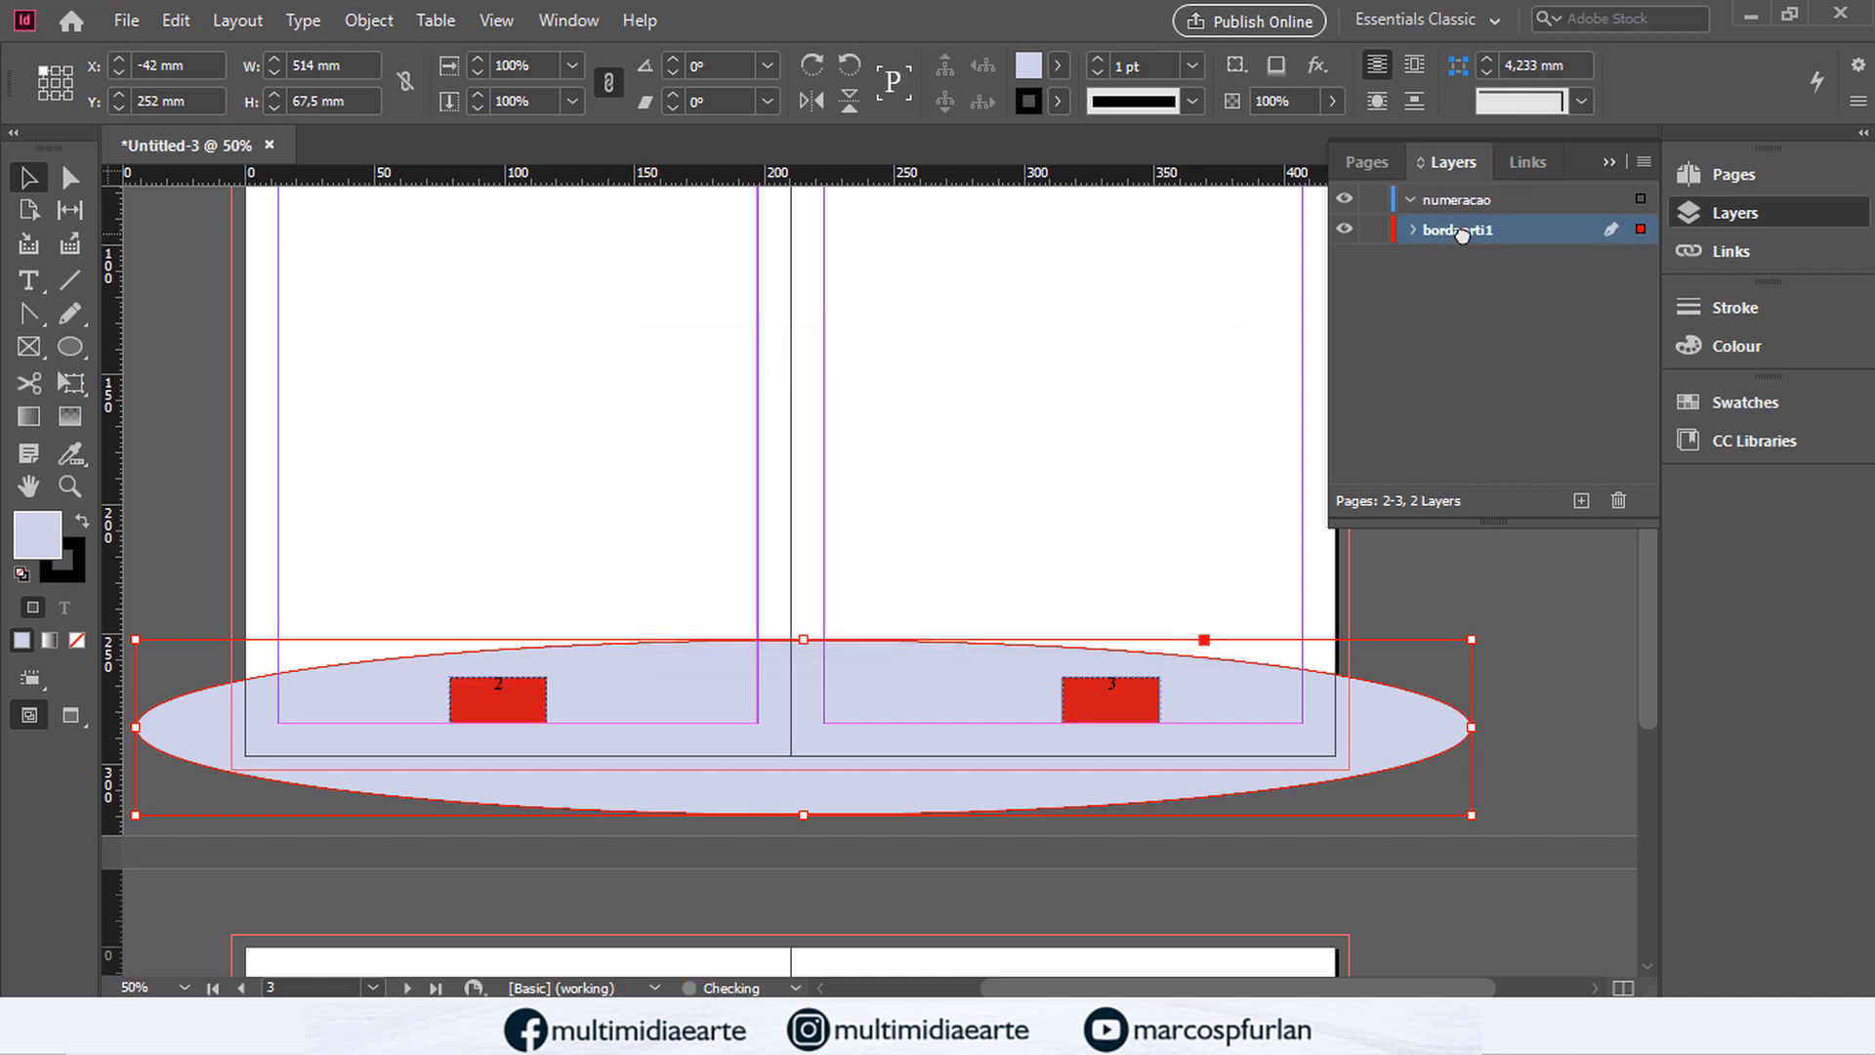
pyautogui.click(1516, 589)
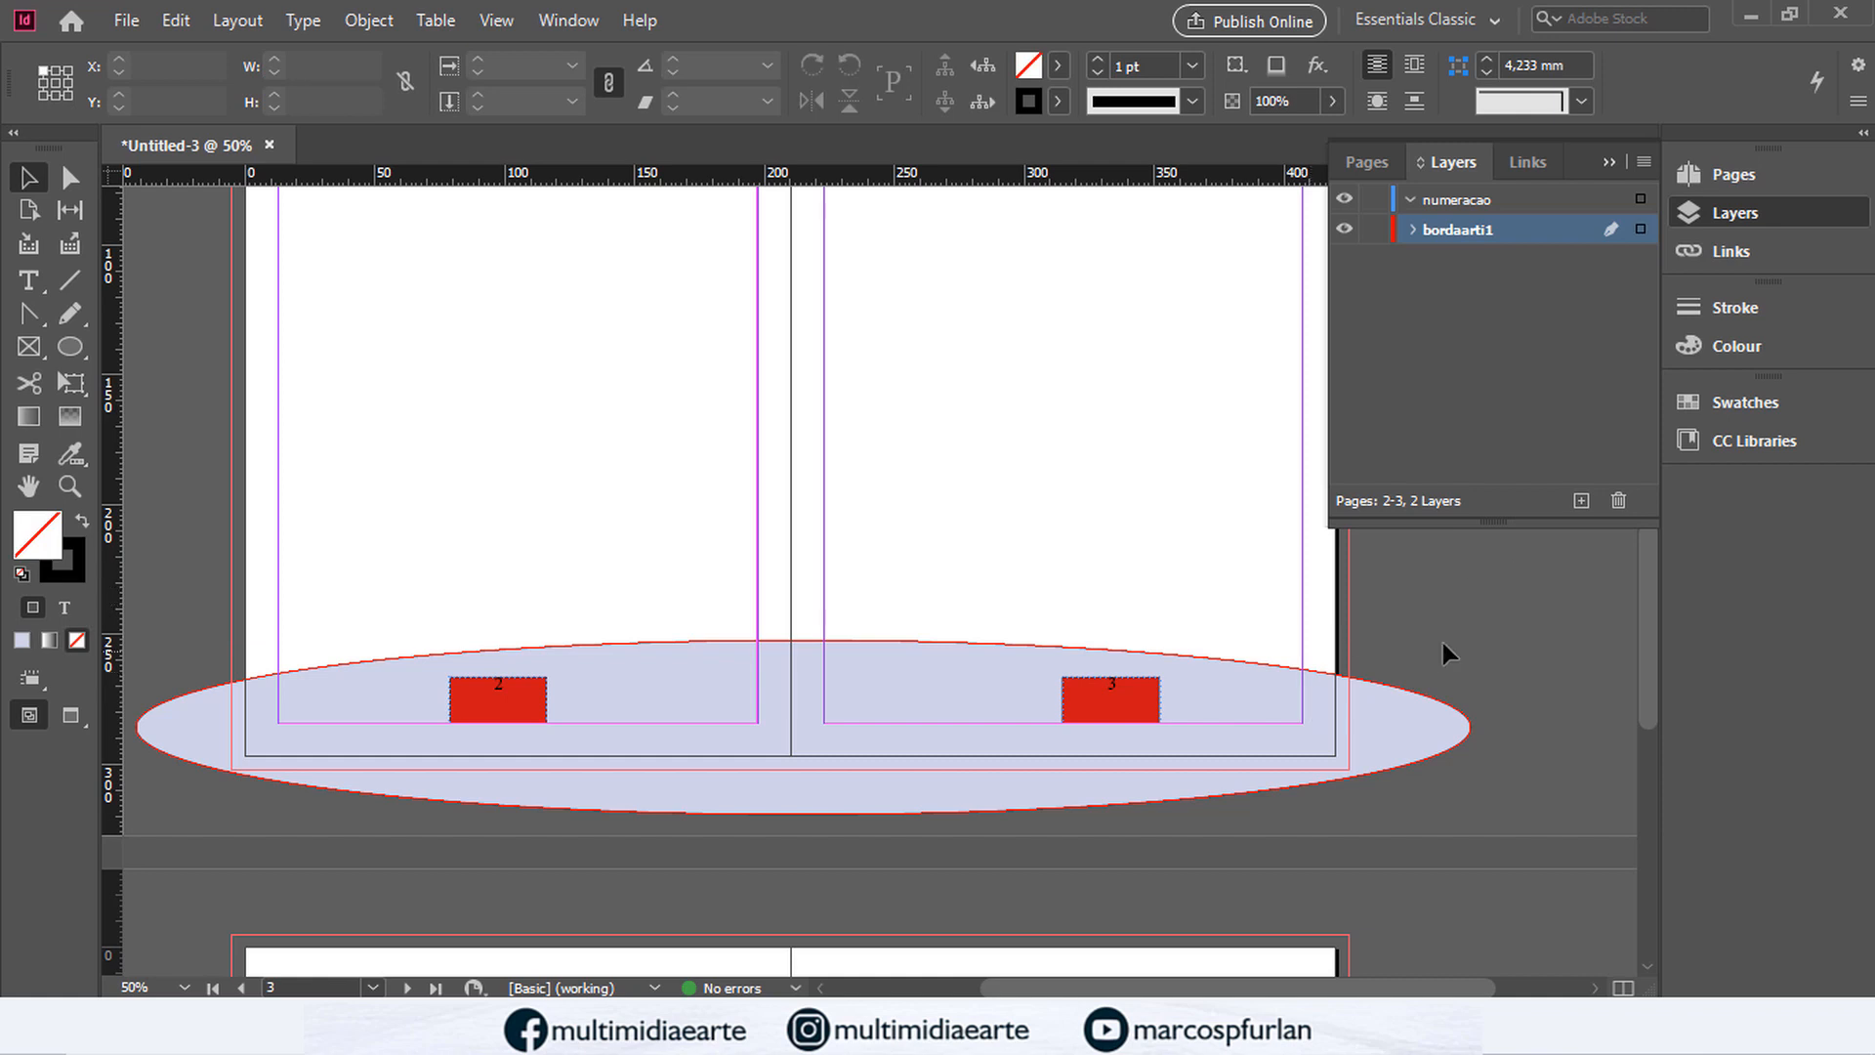
# Step: Examine the 2–3 spread in Preview, Bleed and Slug screen modes, and return to Normal mode
pyautogui.click(1385, 721)
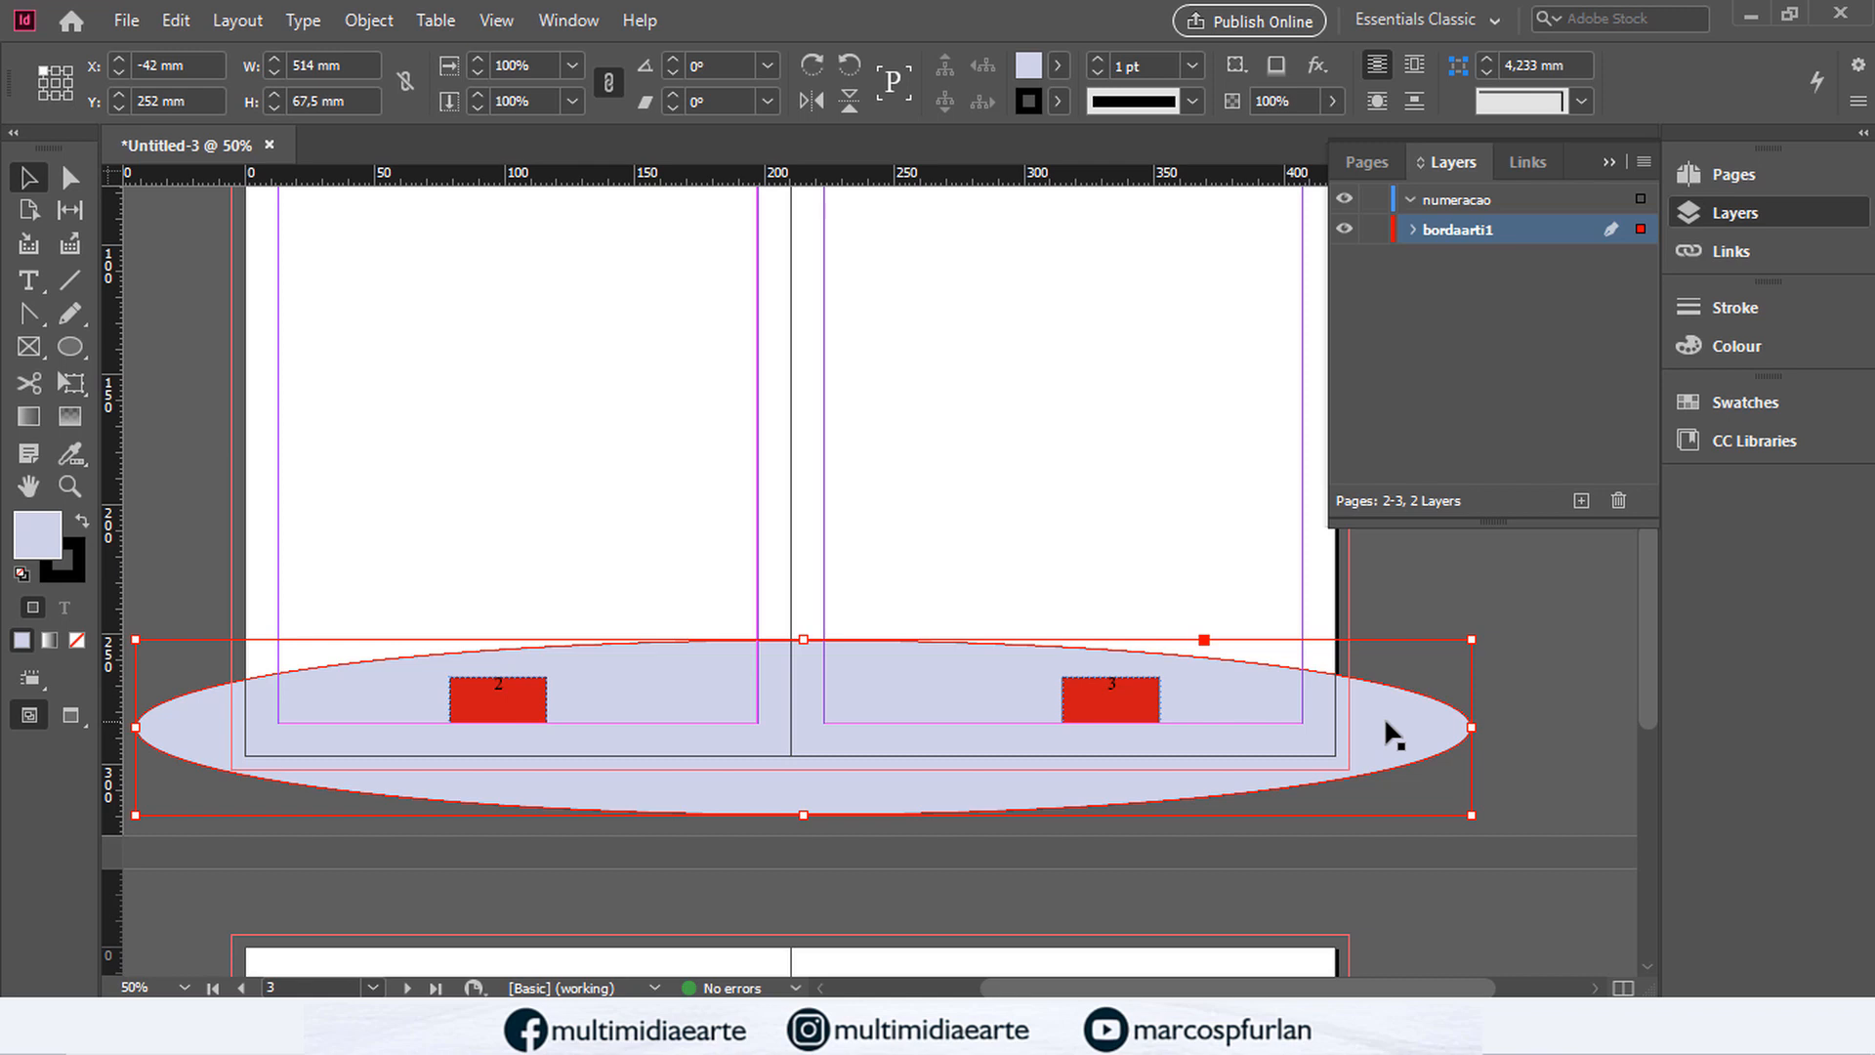
pyautogui.click(70, 716)
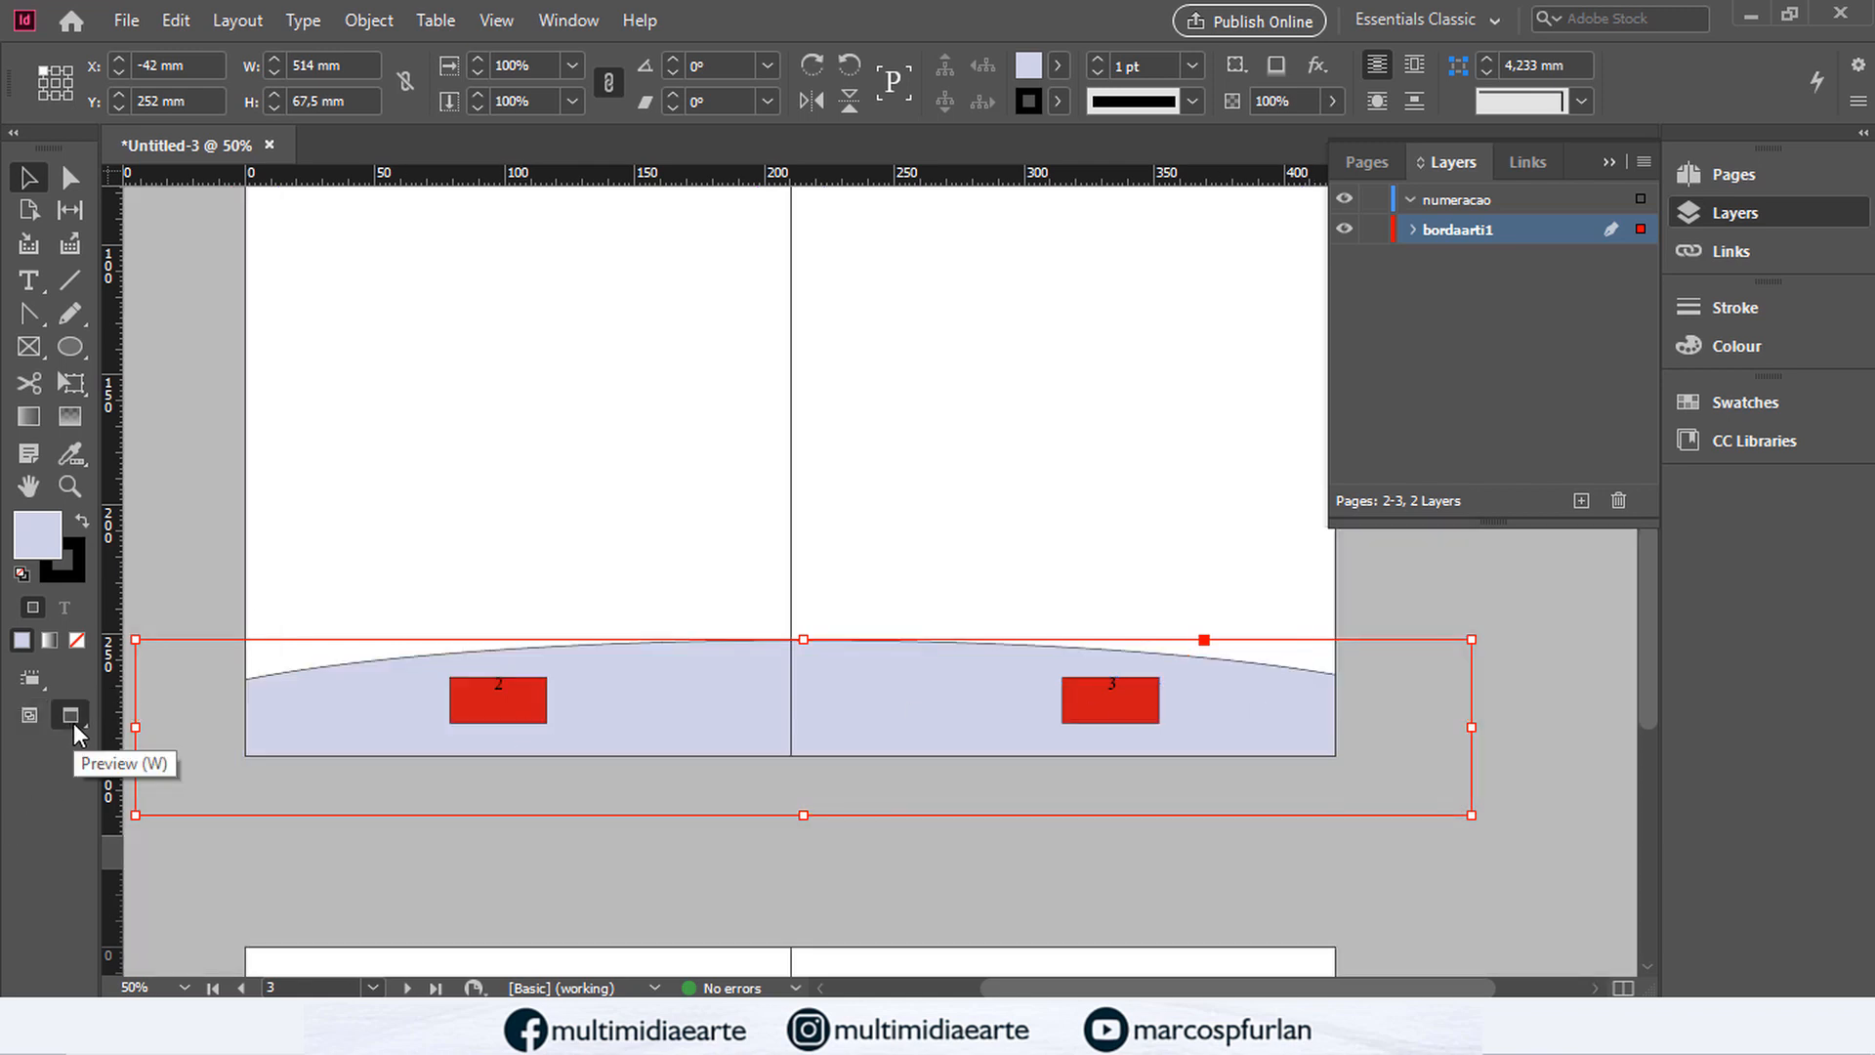
pyautogui.click(178, 536)
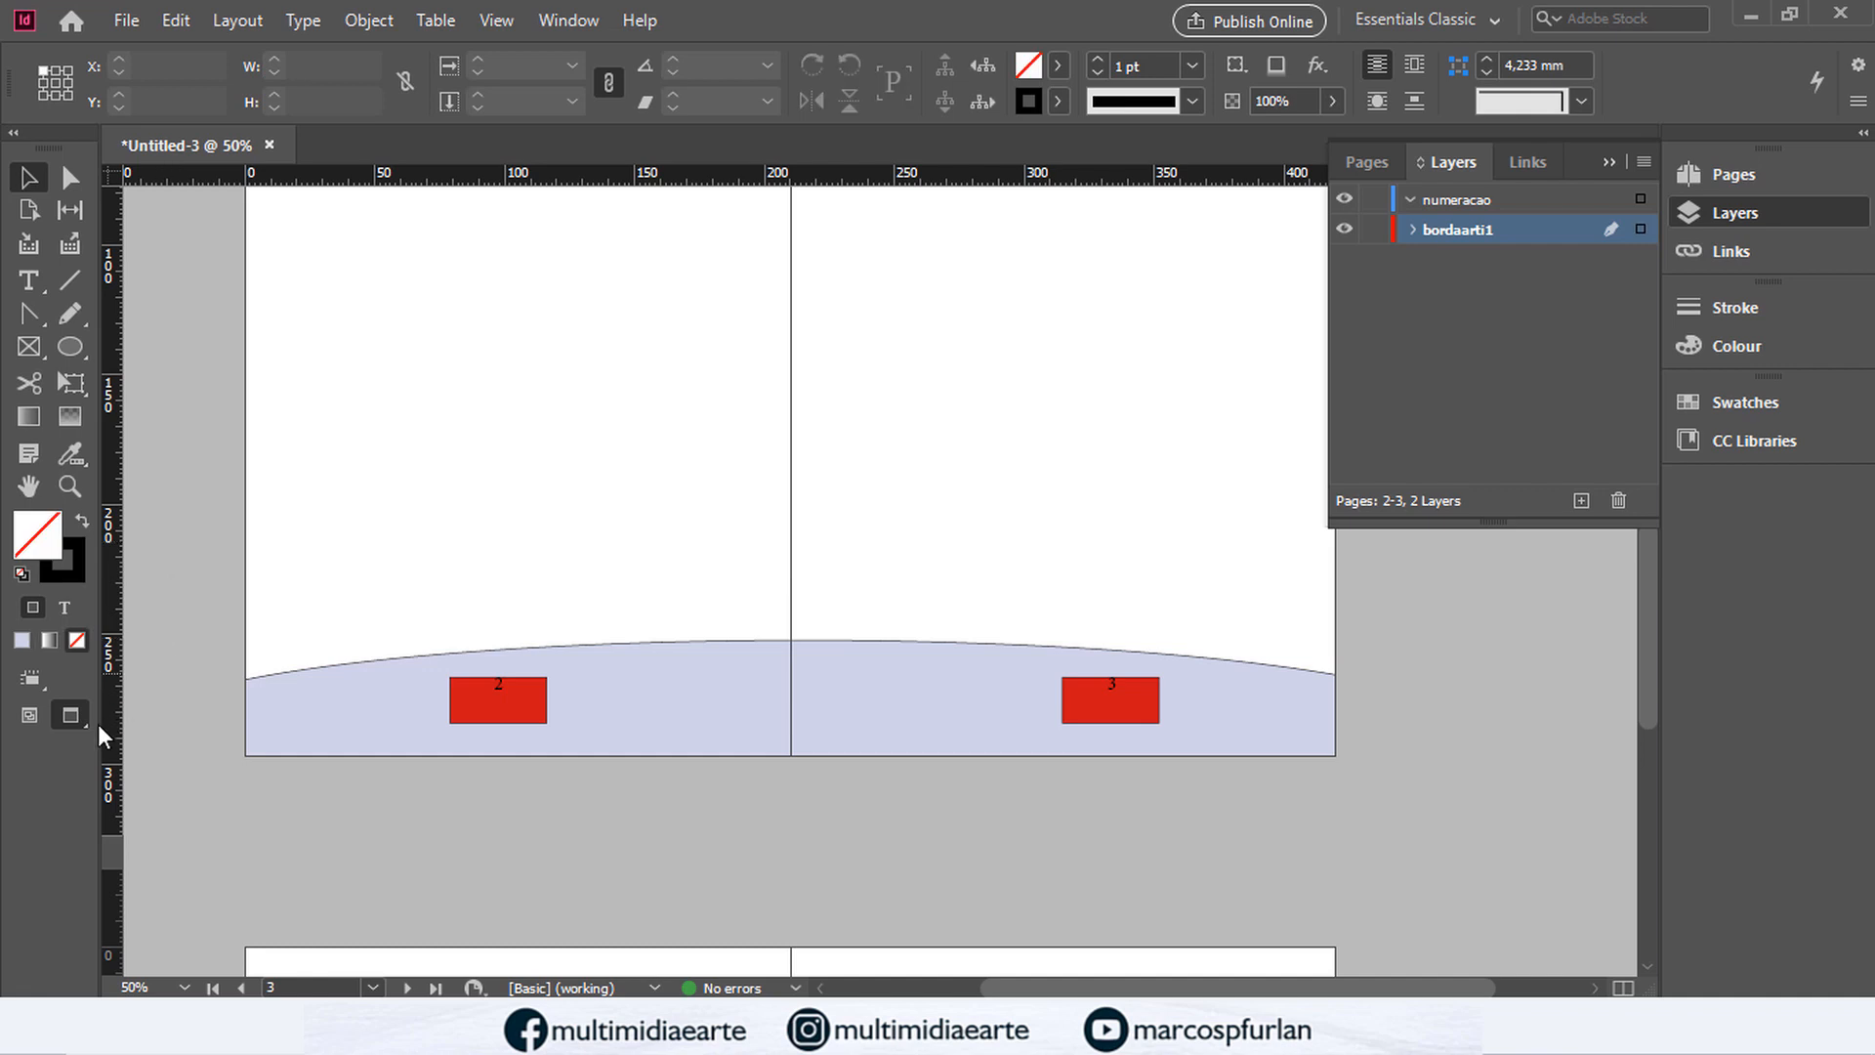
pyautogui.moveTo(74, 716); pyautogui.dragTo(150, 771)
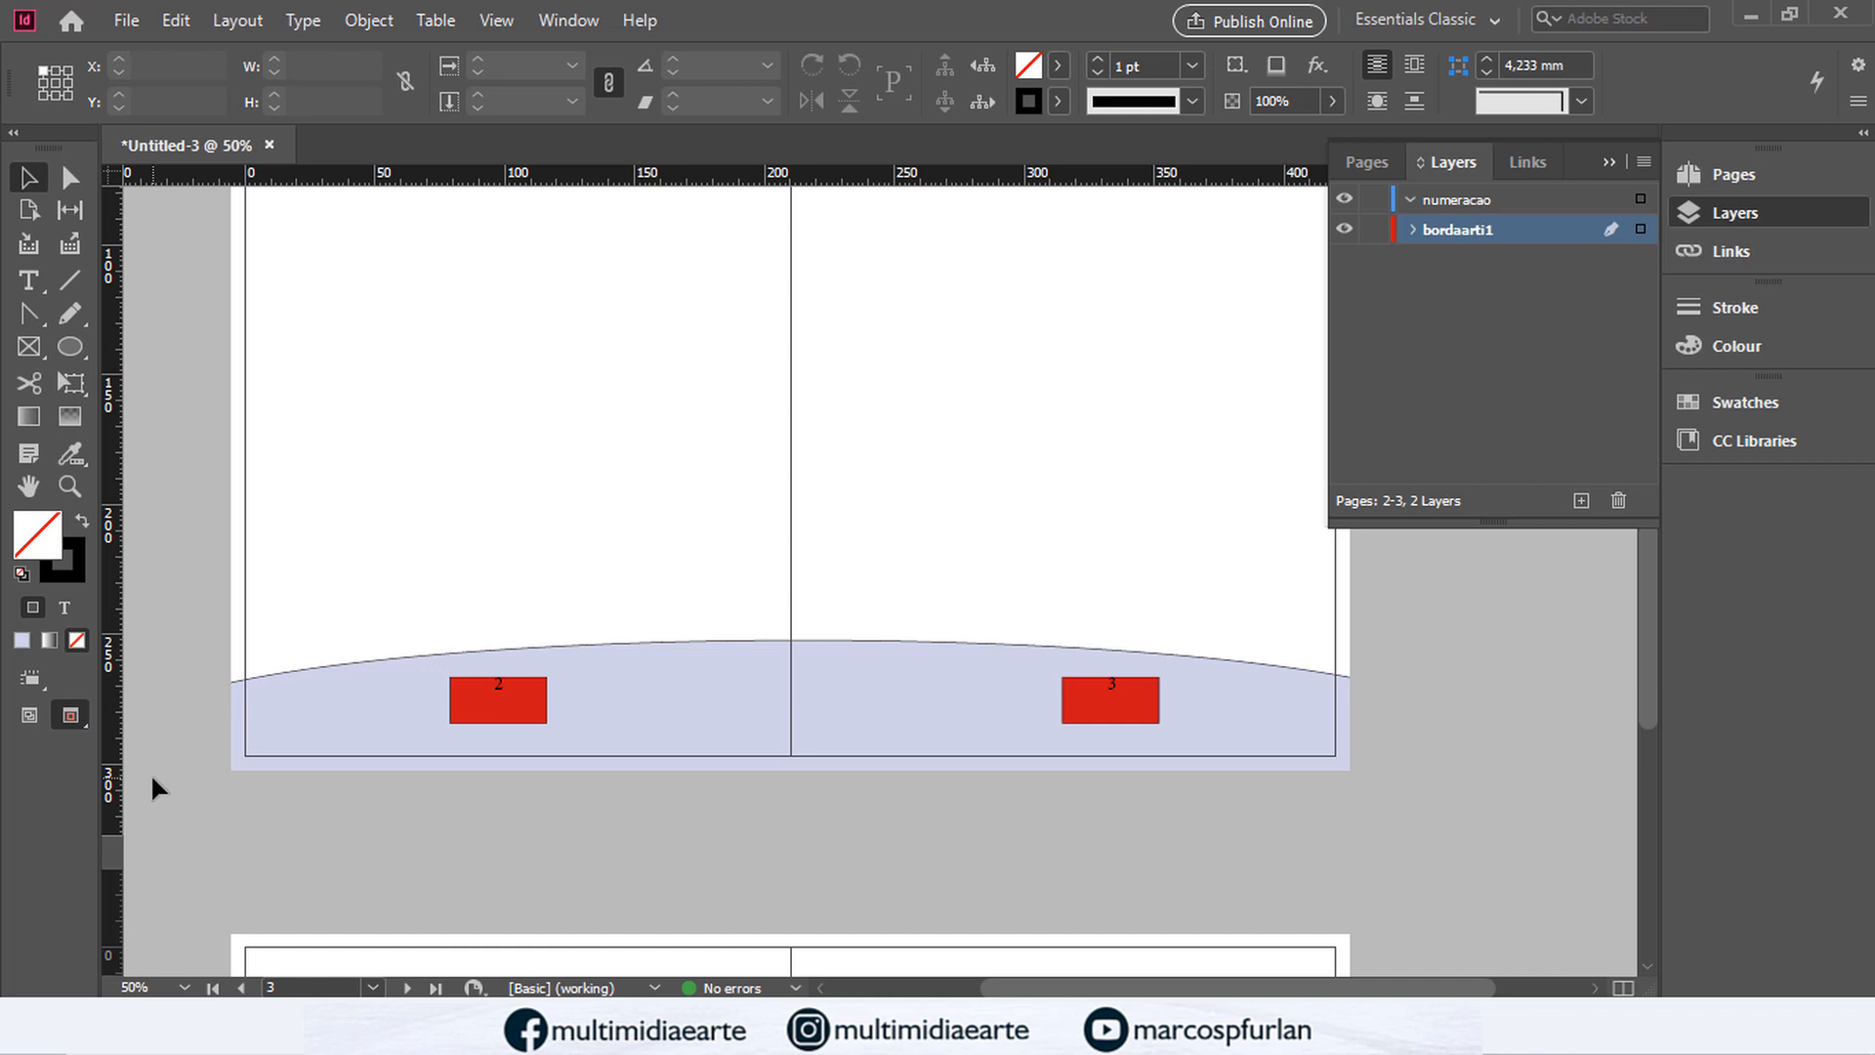
pyautogui.click(80, 729)
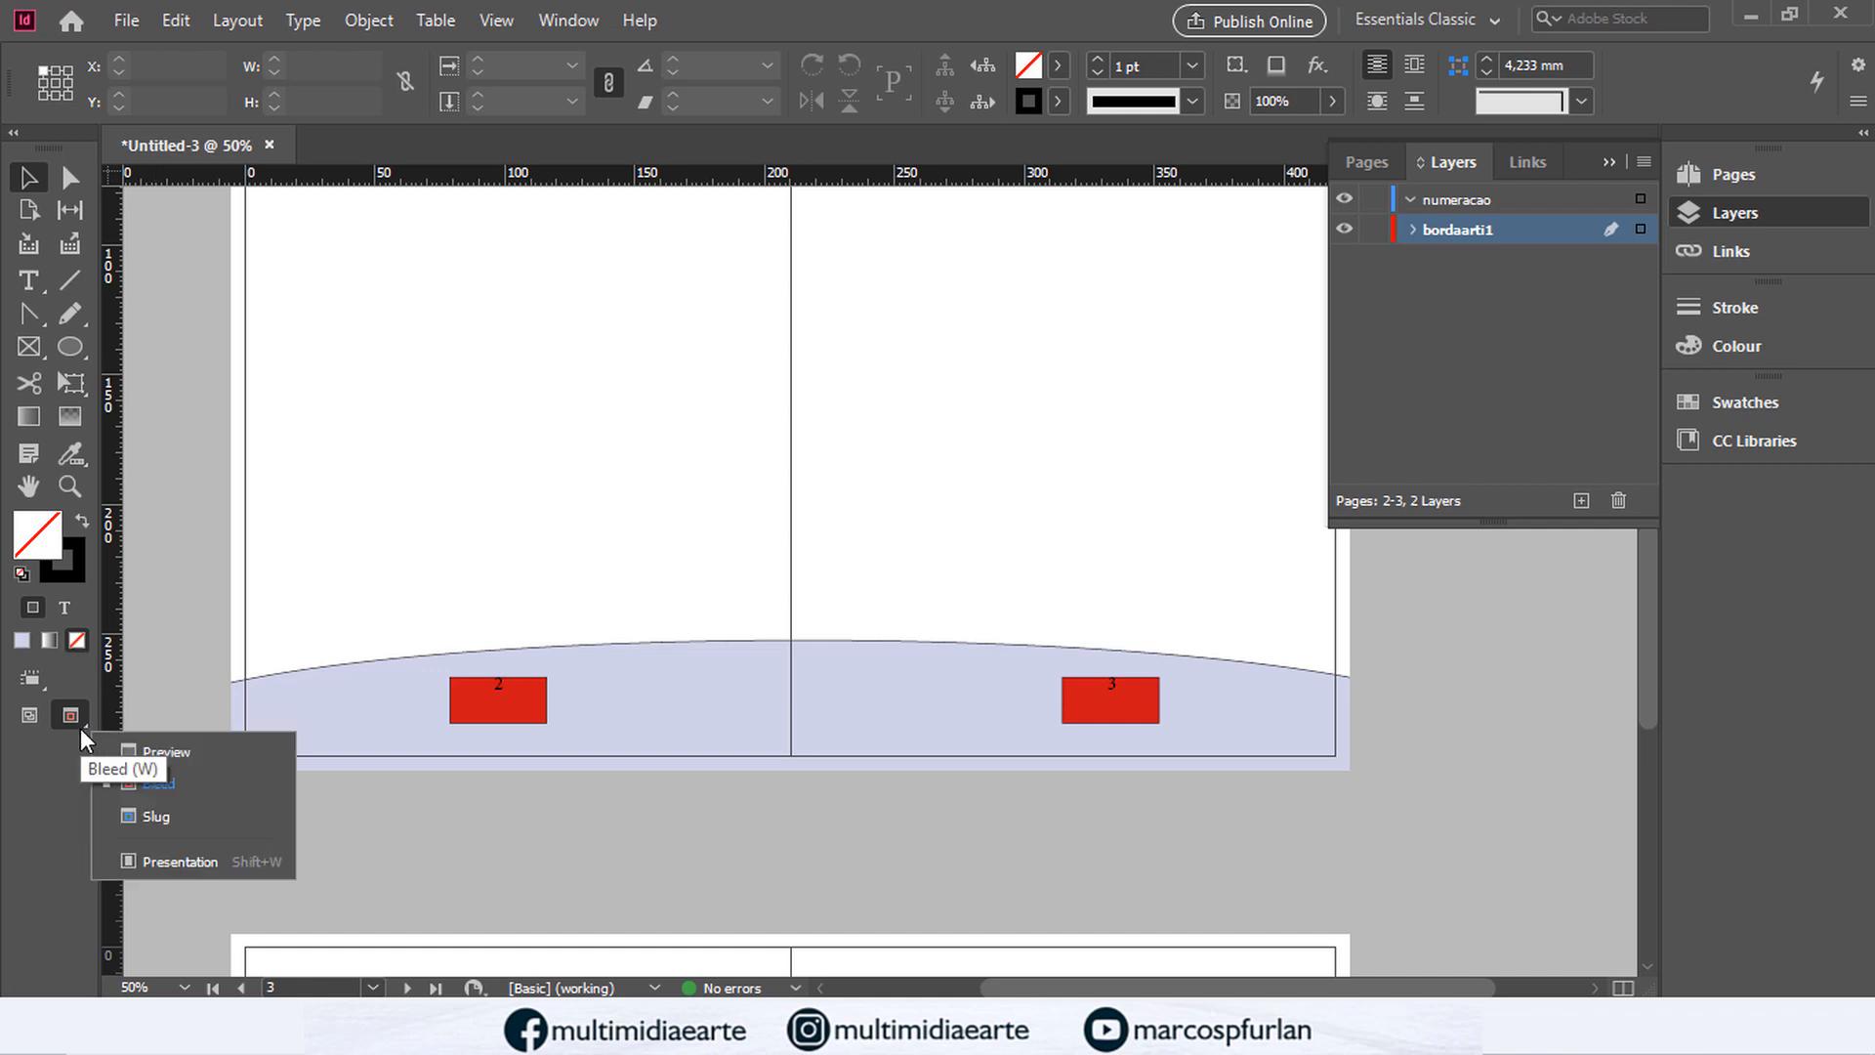
pyautogui.moveTo(79, 719); pyautogui.dragTo(149, 811)
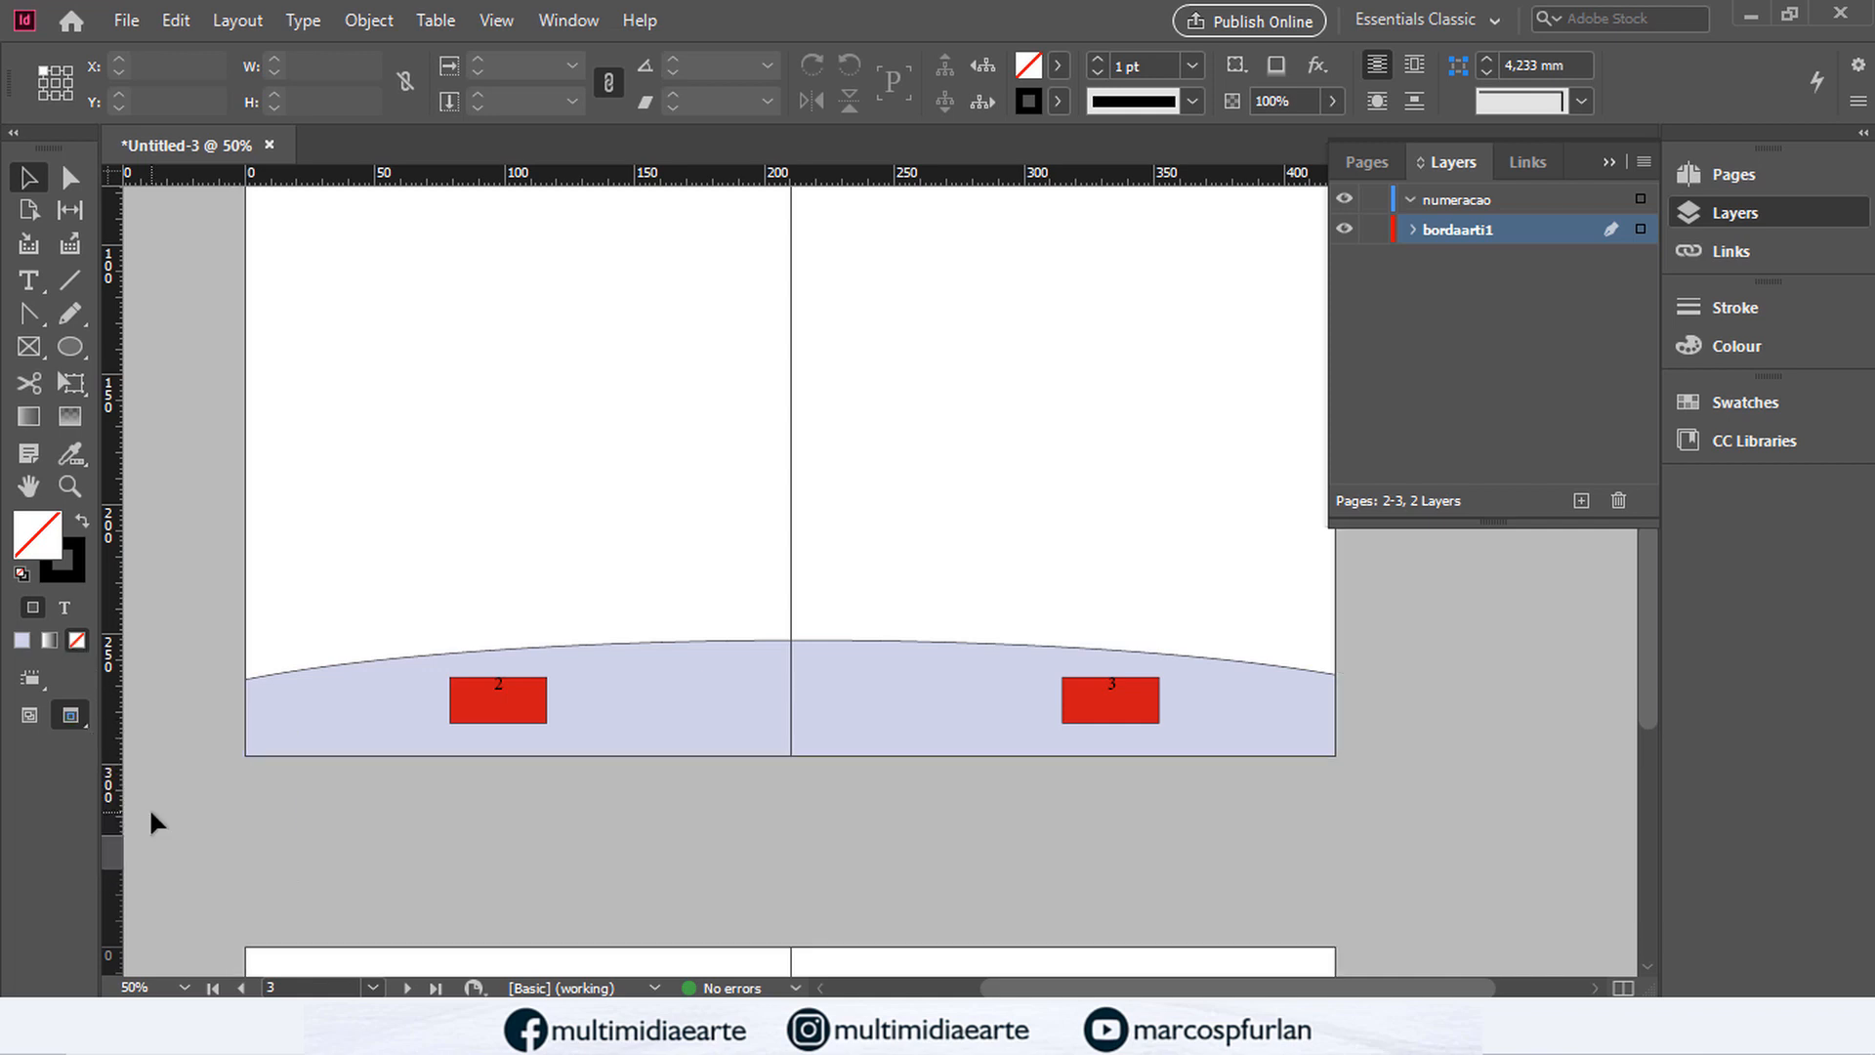
pyautogui.moveTo(74, 713); pyautogui.dragTo(146, 750)
pyautogui.click(36, 717)
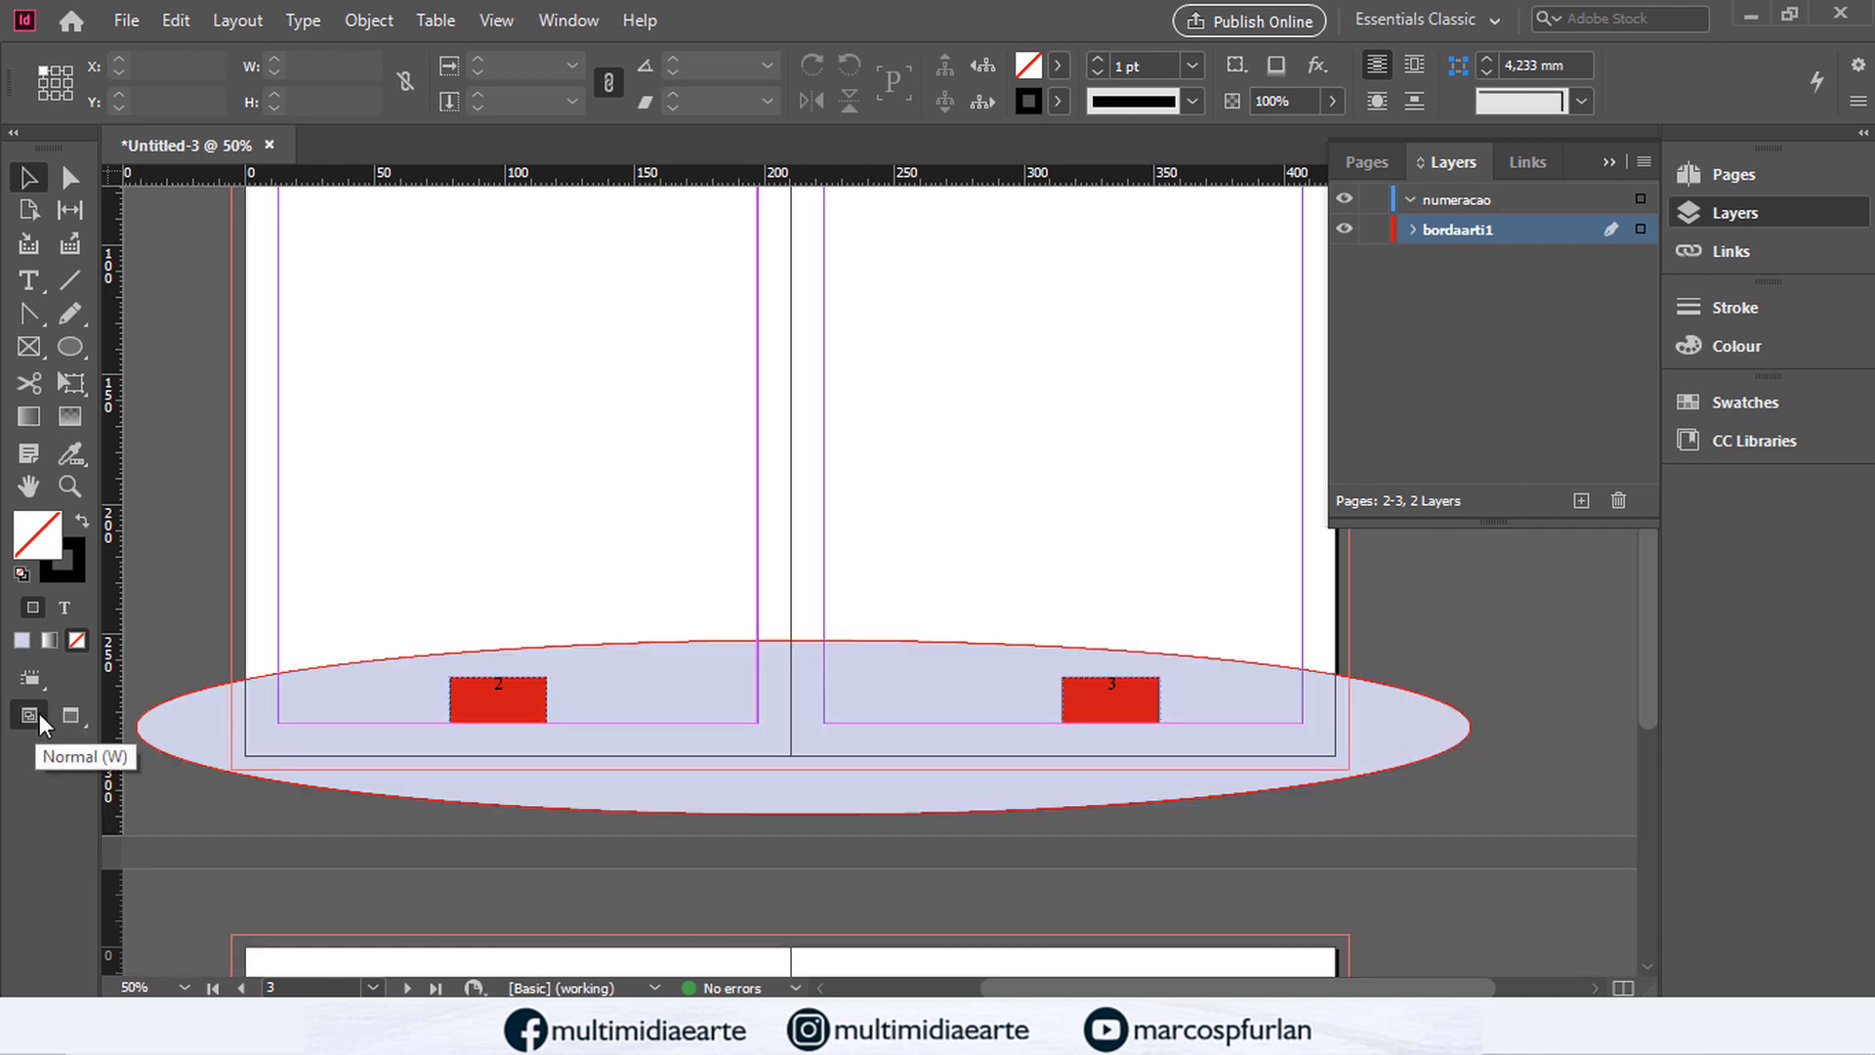
# Step: Remove the ellipse's black stroke, check the spread in Preview mode and return to Normal mode
pyautogui.click(233, 705)
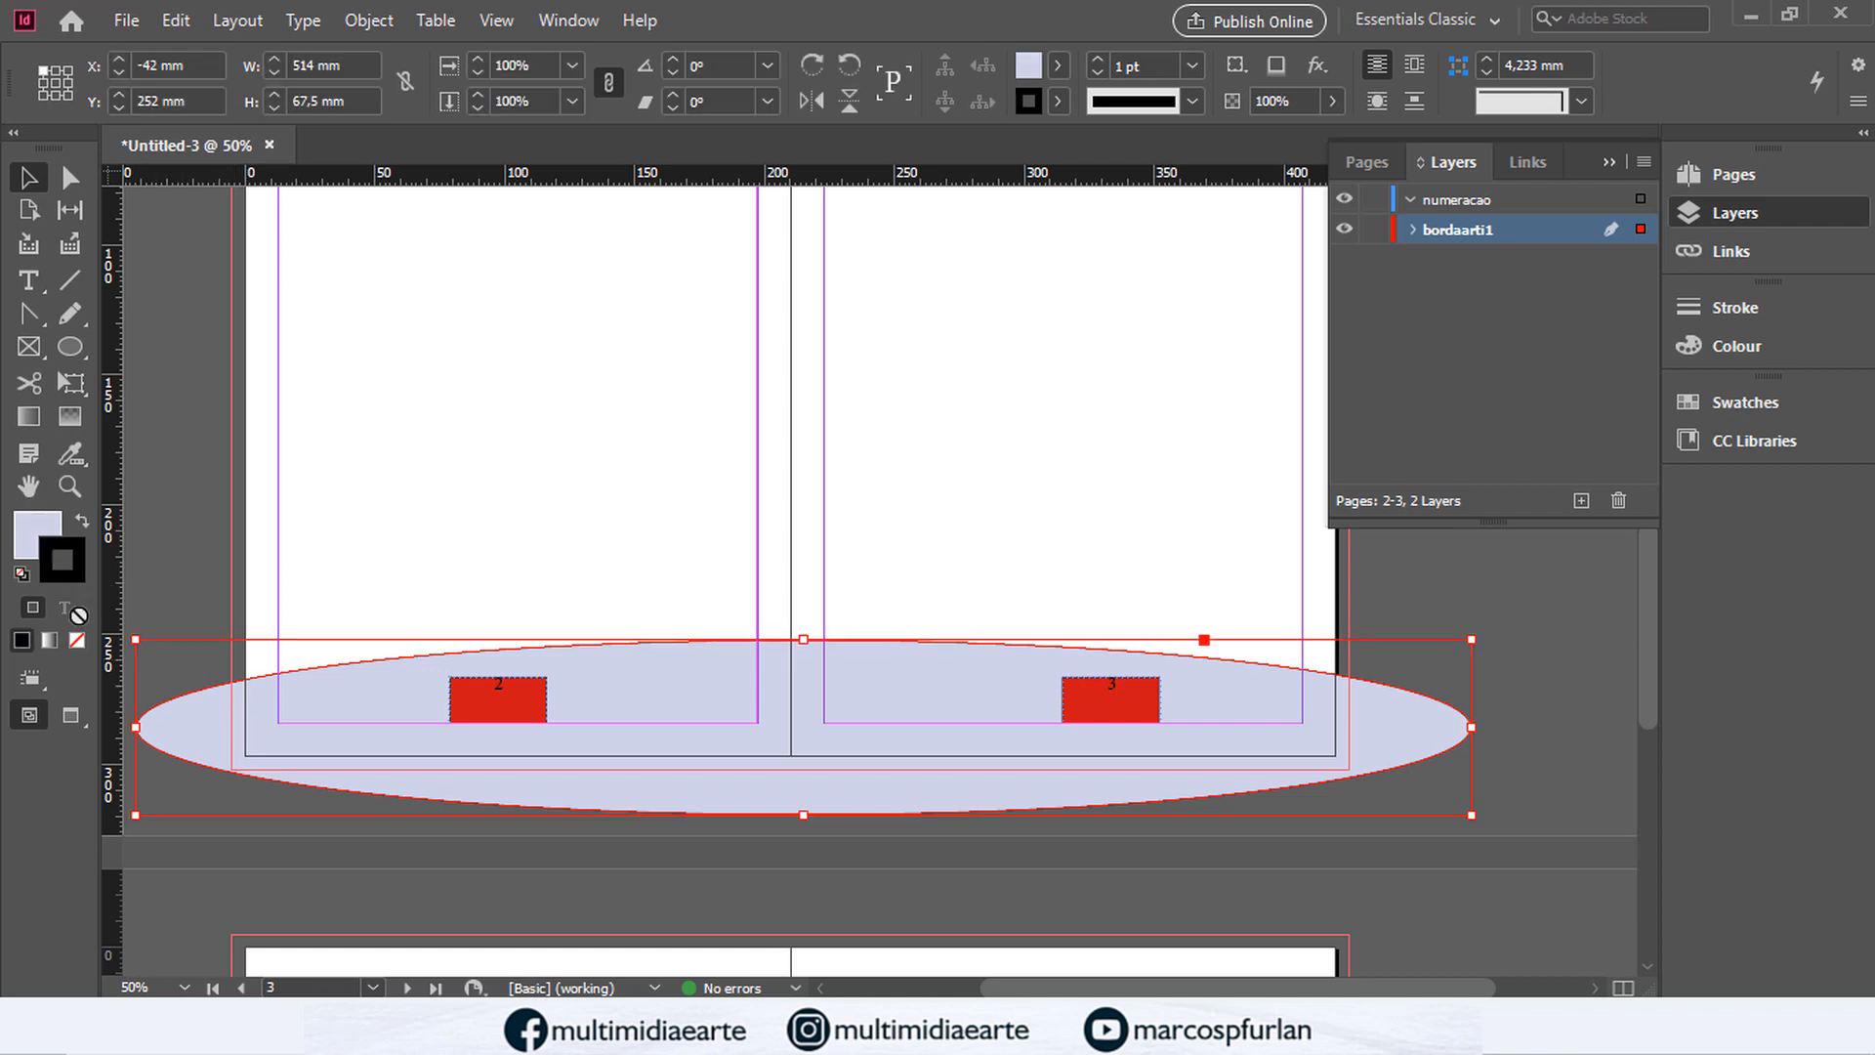
pyautogui.click(147, 592)
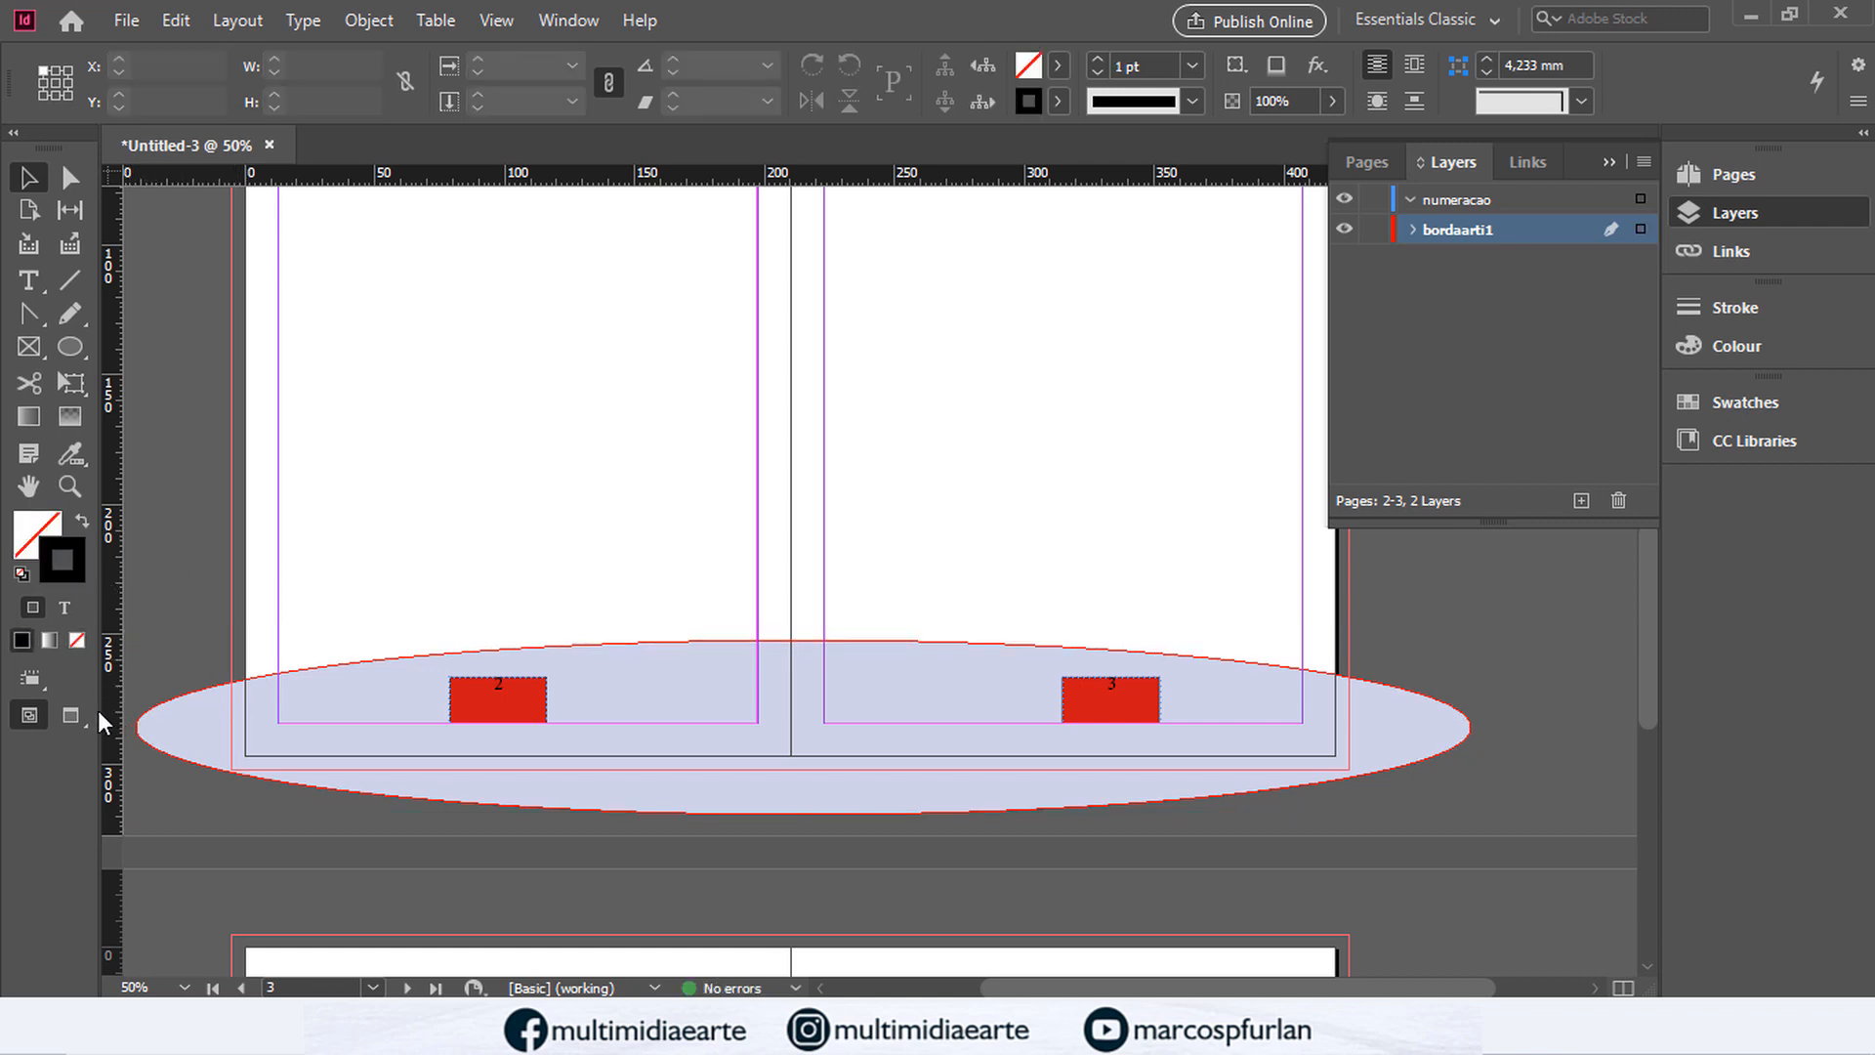
pyautogui.click(84, 713)
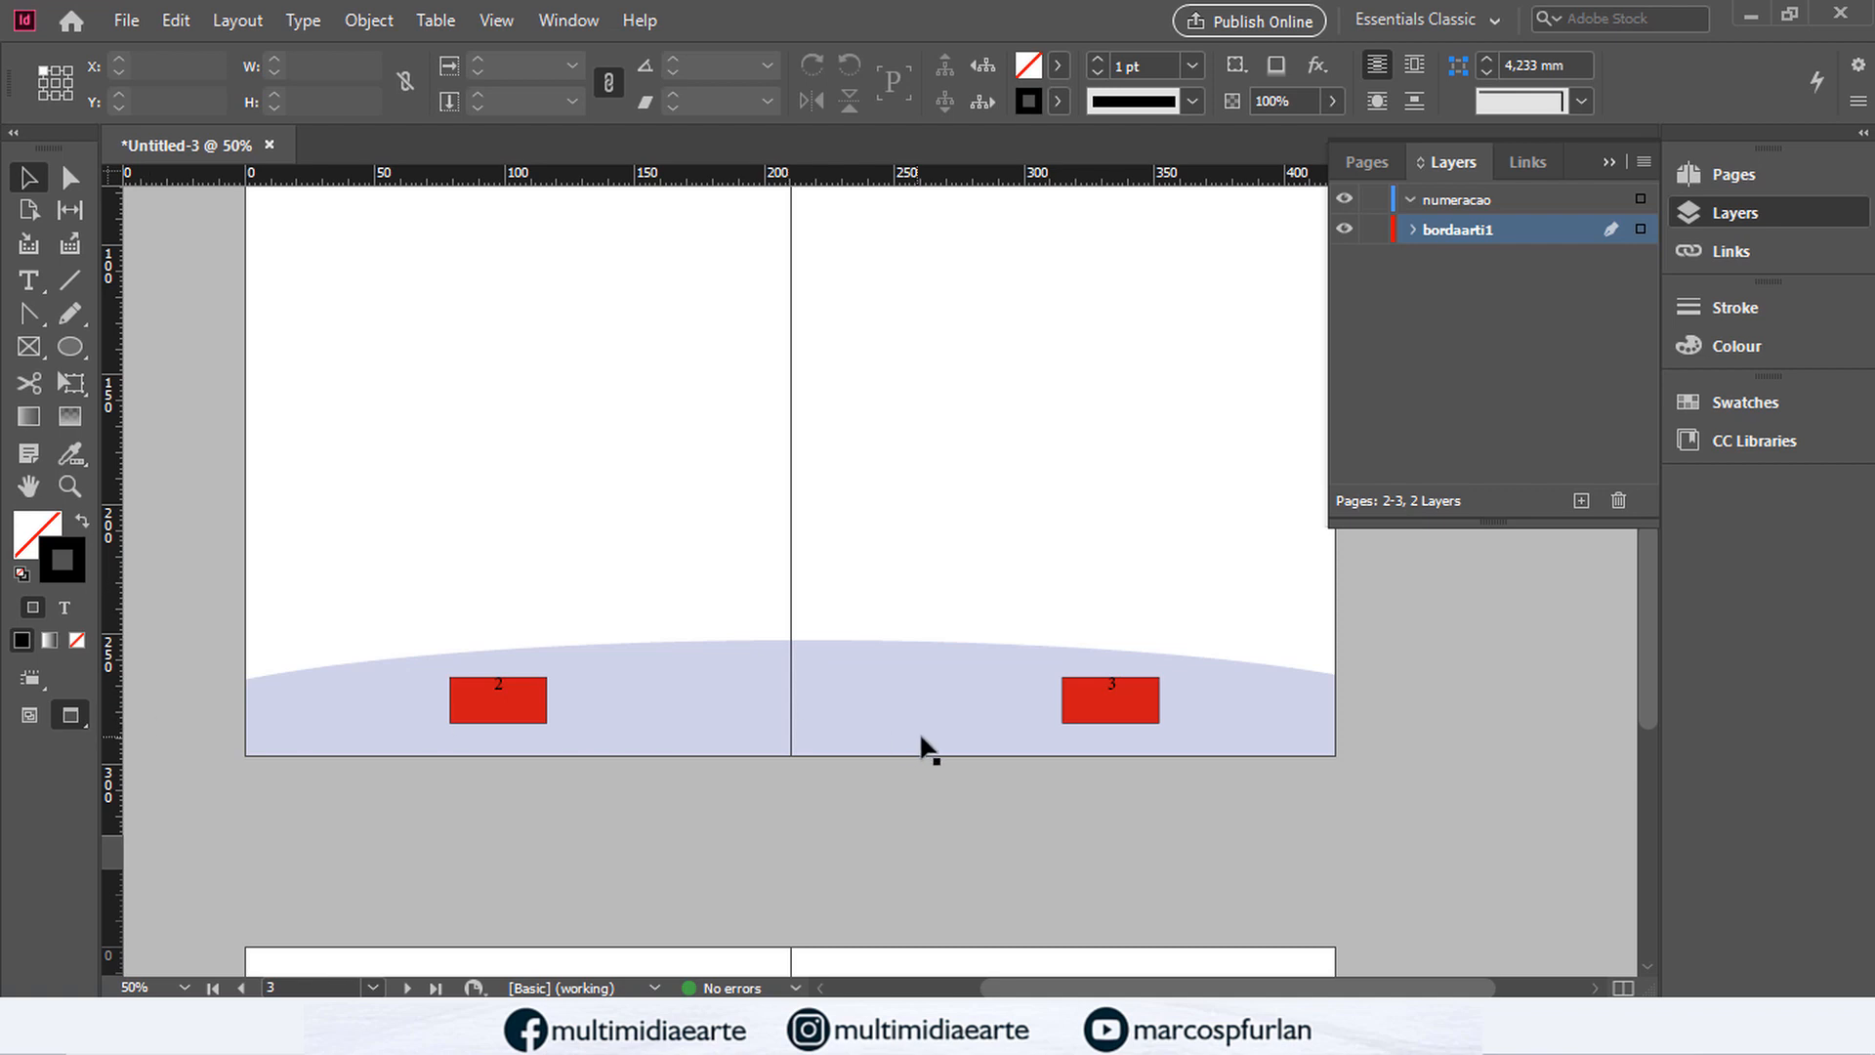
pyautogui.click(81, 713)
pyautogui.click(28, 718)
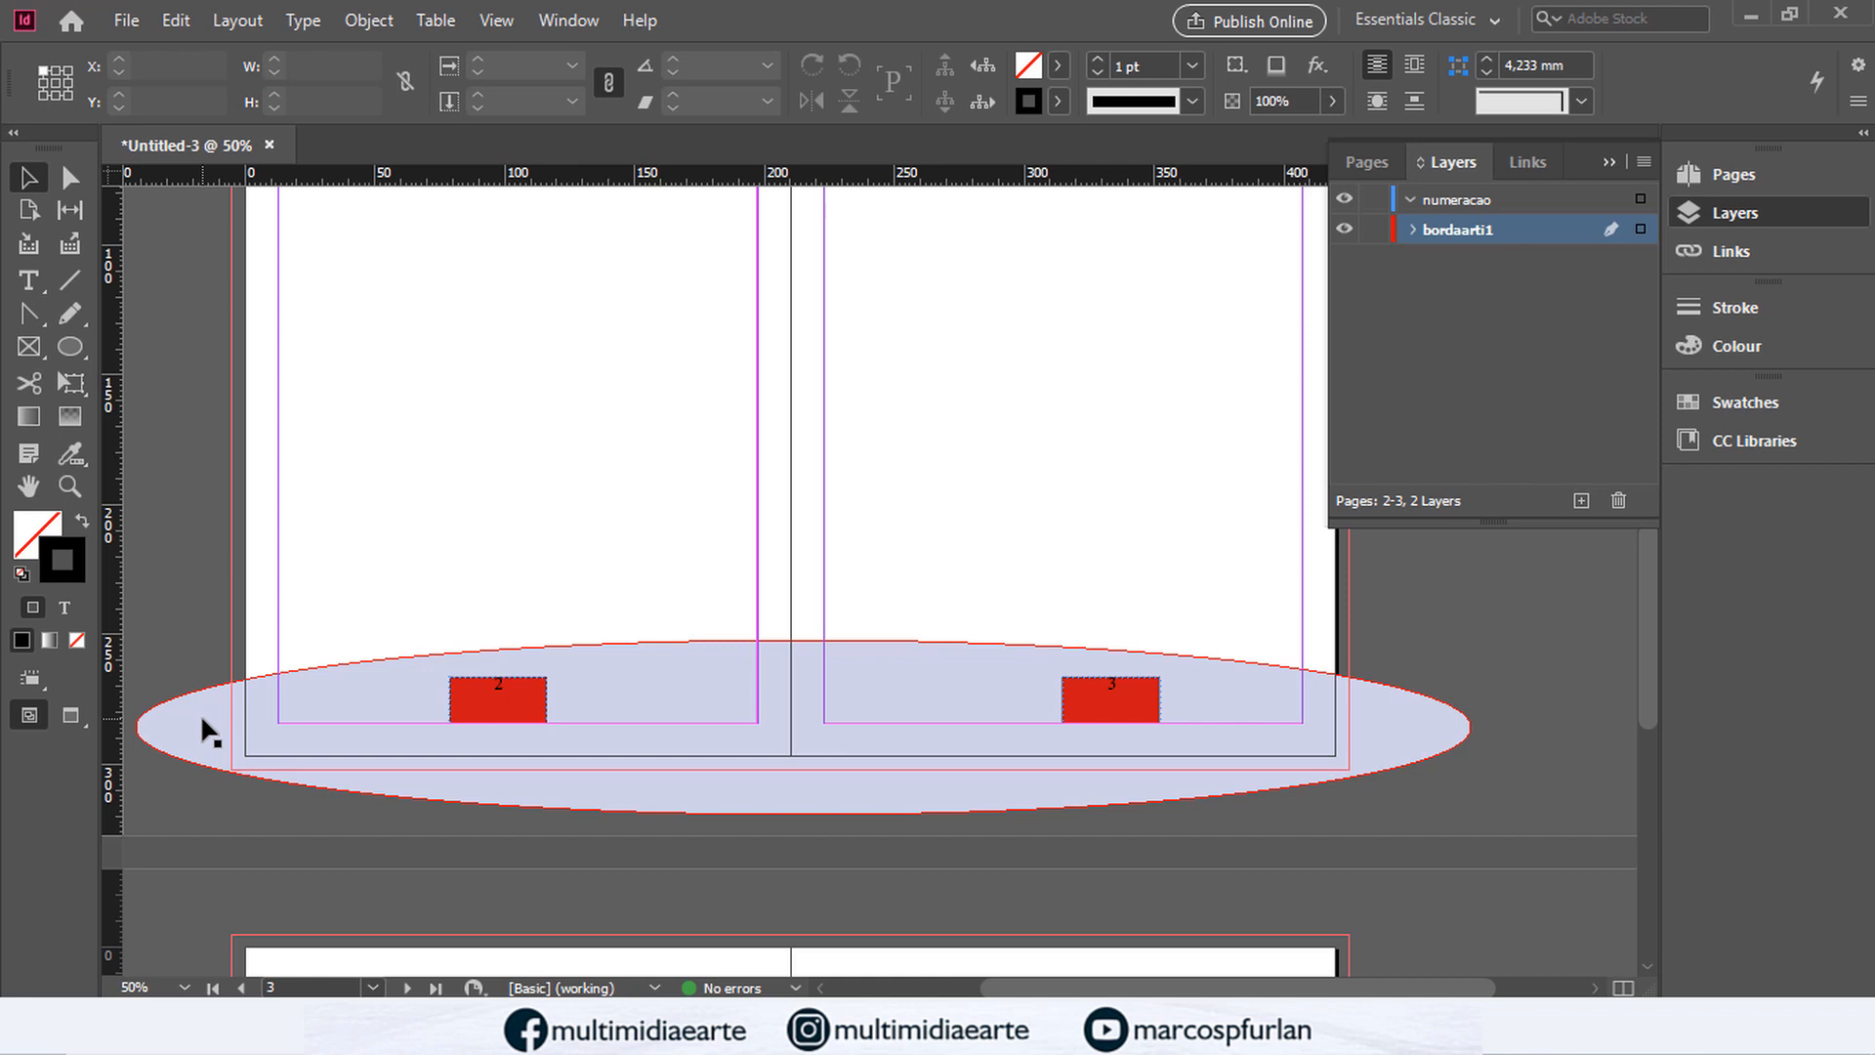
# Step: Draw a text frame about 184.6 × 175.5 mm on page 2, starting at the top-left margin corner and spanning the margin width
pyautogui.scroll(10, 553, 621)
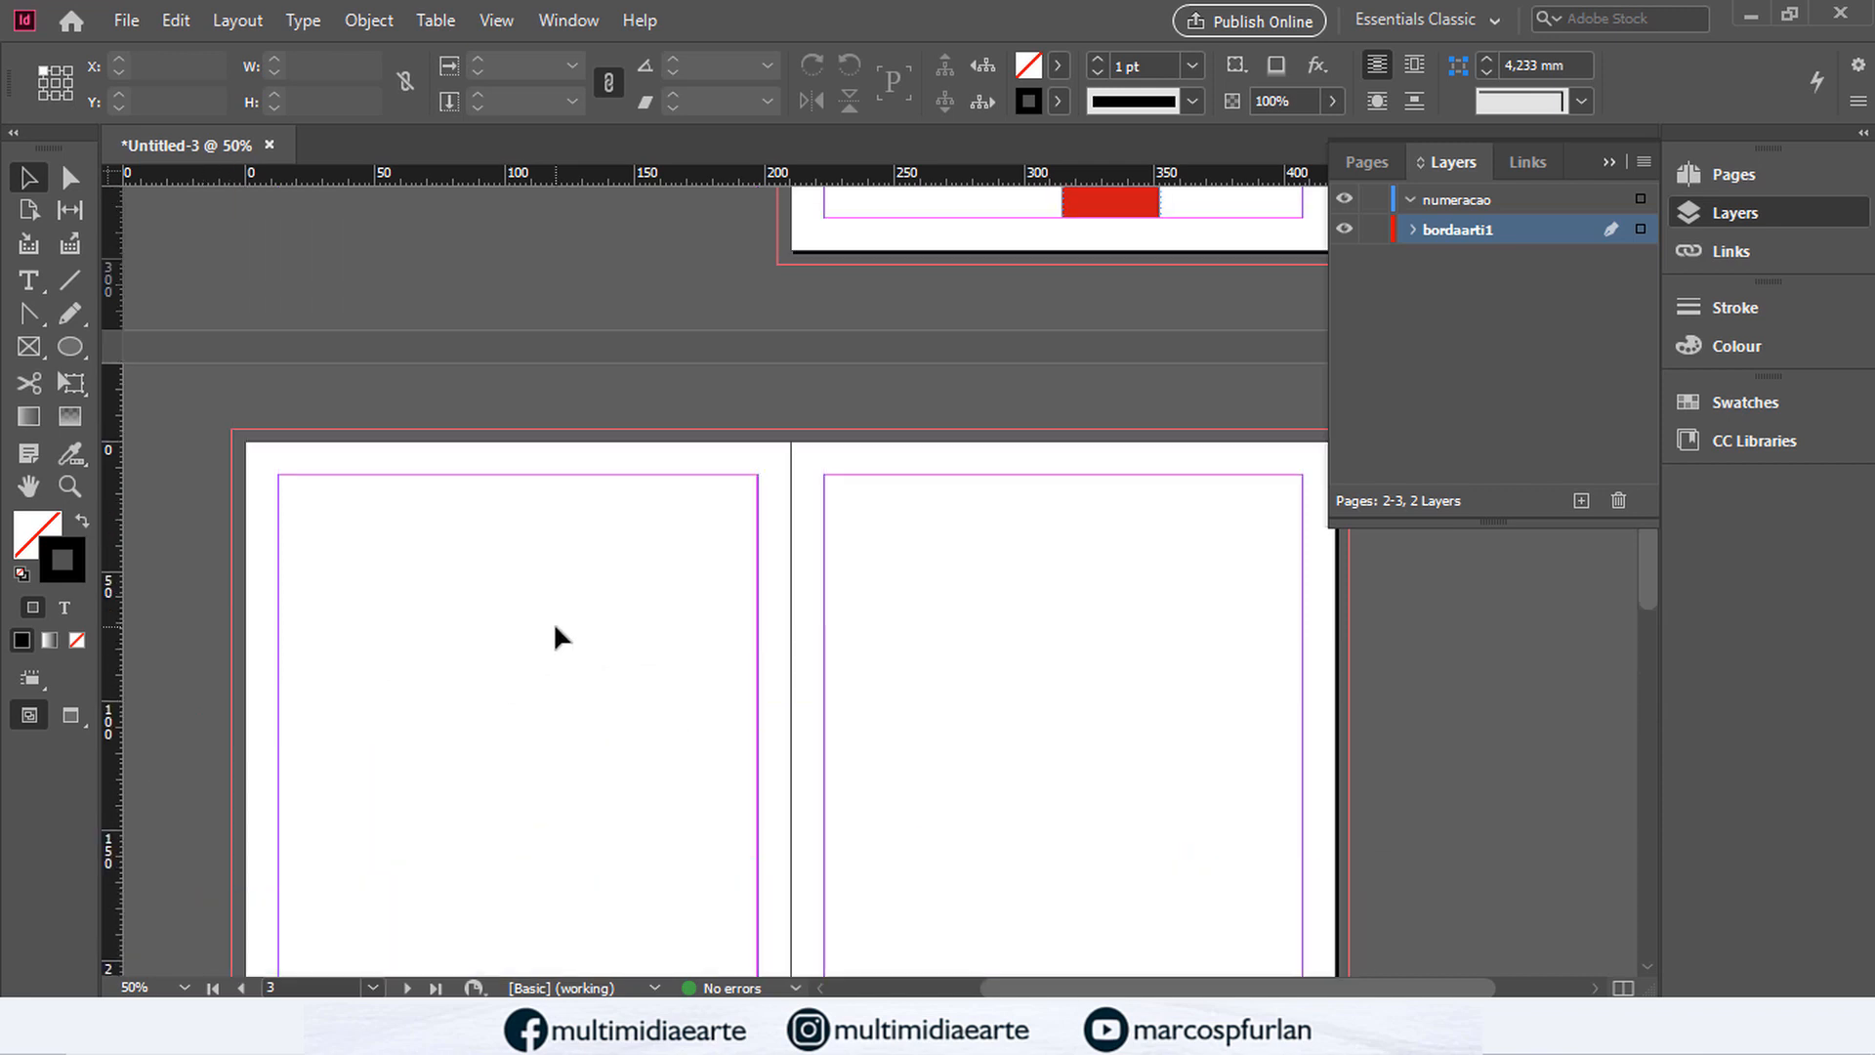
pyautogui.scroll(-4, 555, 625)
pyautogui.scroll(-4, 541, 666)
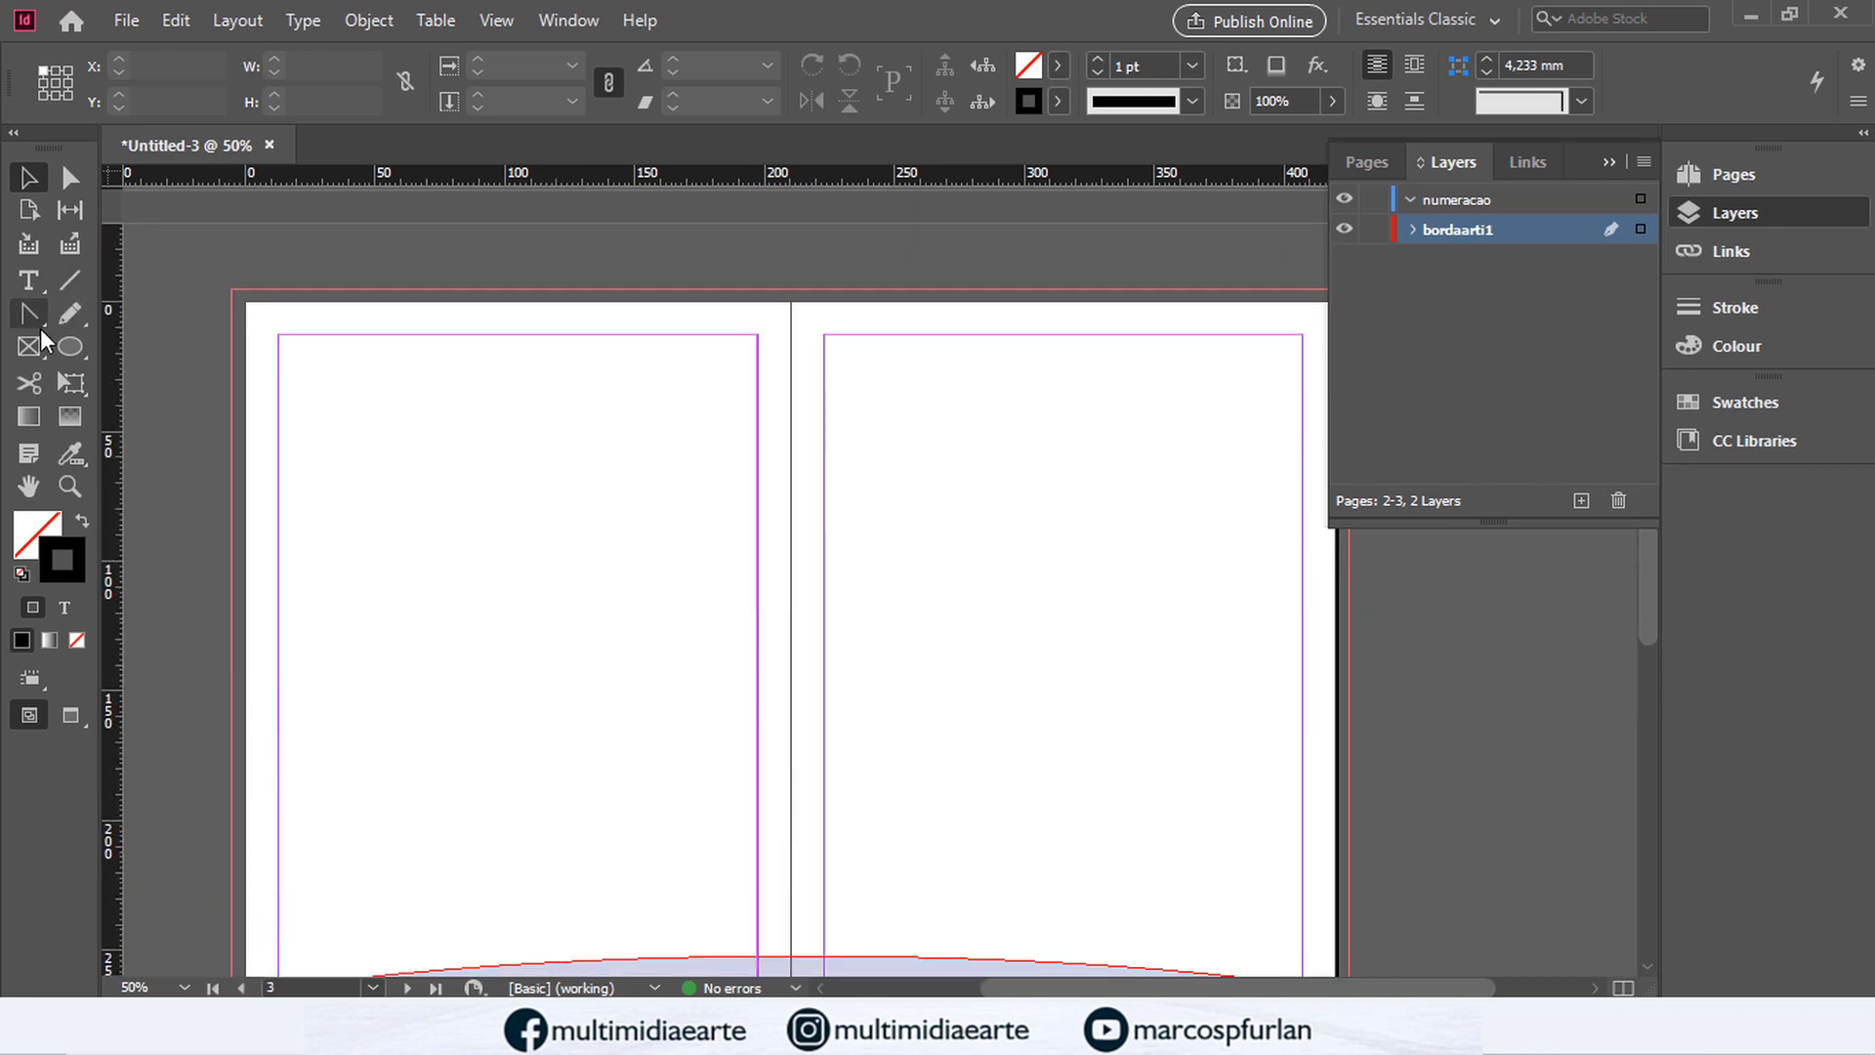
pyautogui.click(28, 281)
pyautogui.moveTo(279, 336)
pyautogui.mouseDown()
pyautogui.moveTo(771, 783)
pyautogui.moveTo(788, 921)
pyautogui.moveTo(750, 944)
pyautogui.moveTo(758, 790)
pyautogui.mouseUp()
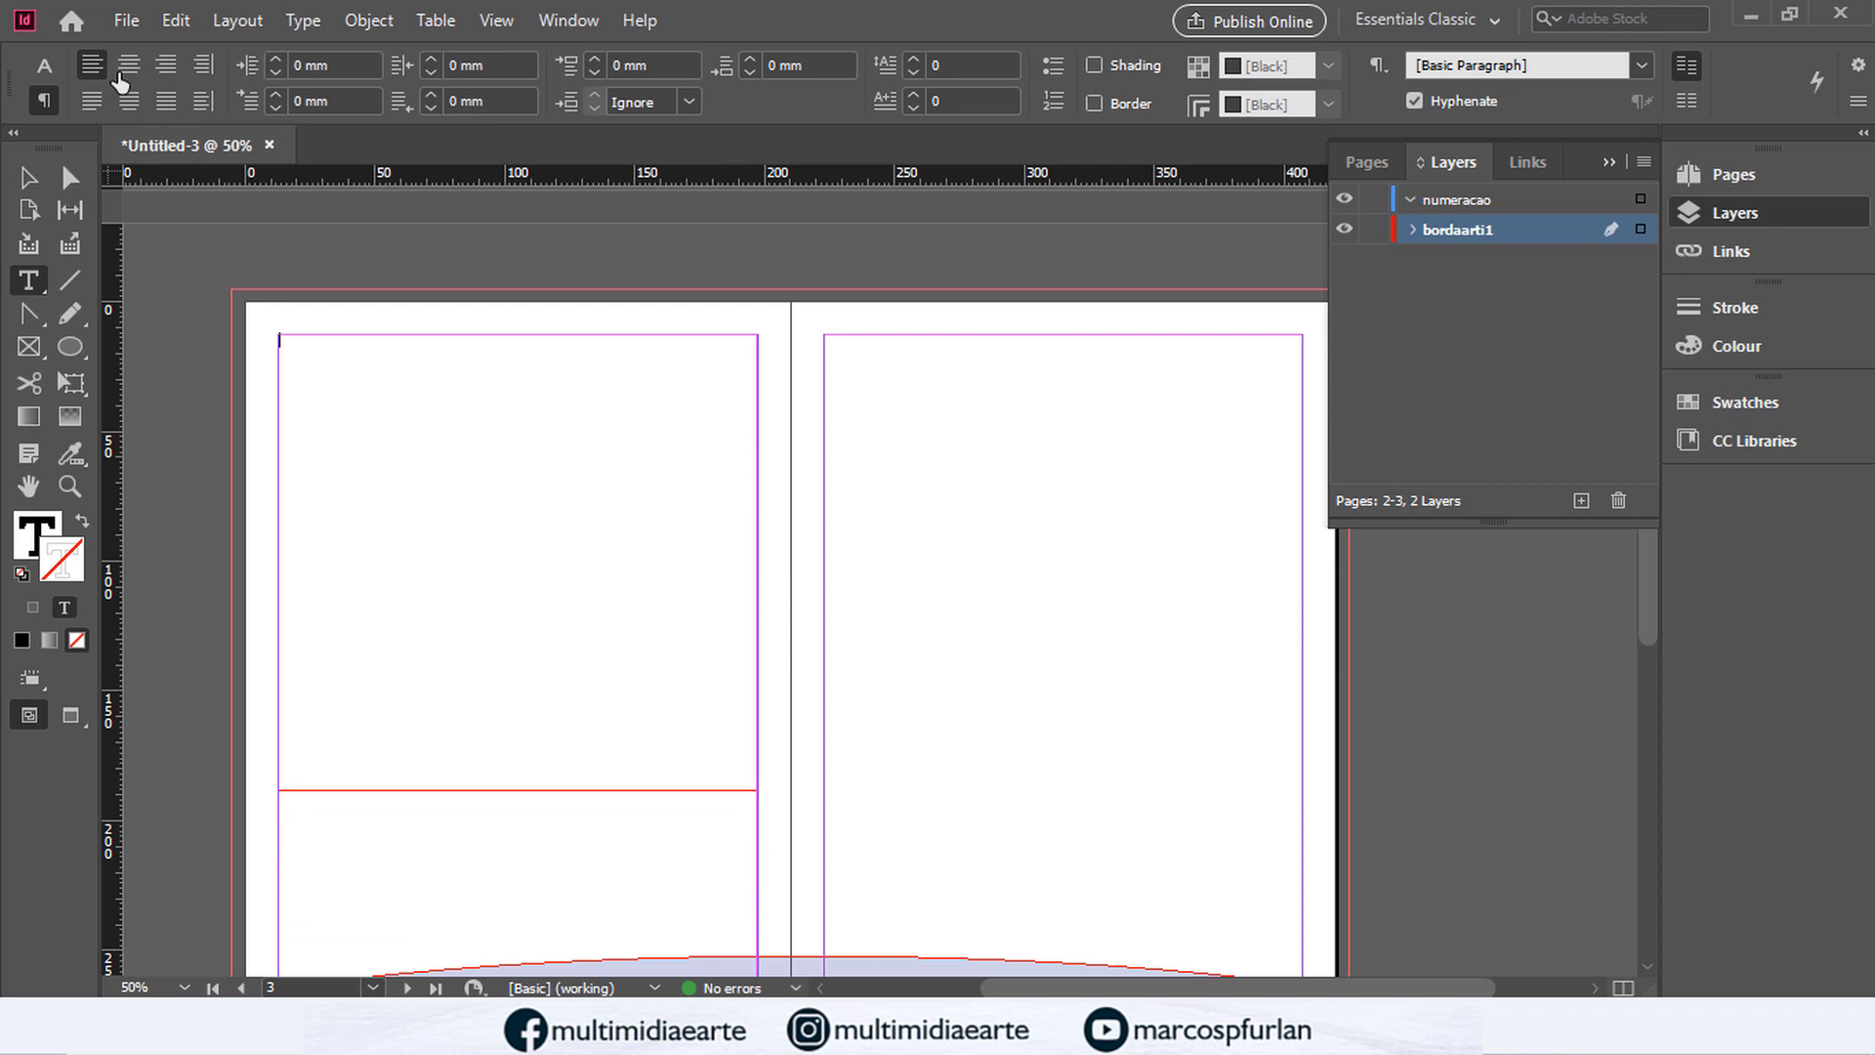
# Step: Set the font size to 16 pt and fill the page 2 text frame with placeholder text
pyautogui.click(44, 65)
pyautogui.click(401, 63)
pyautogui.moveTo(407, 63); pyautogui.dragTo(185, 37)
pyautogui.write('16')
pyautogui.press('Return')
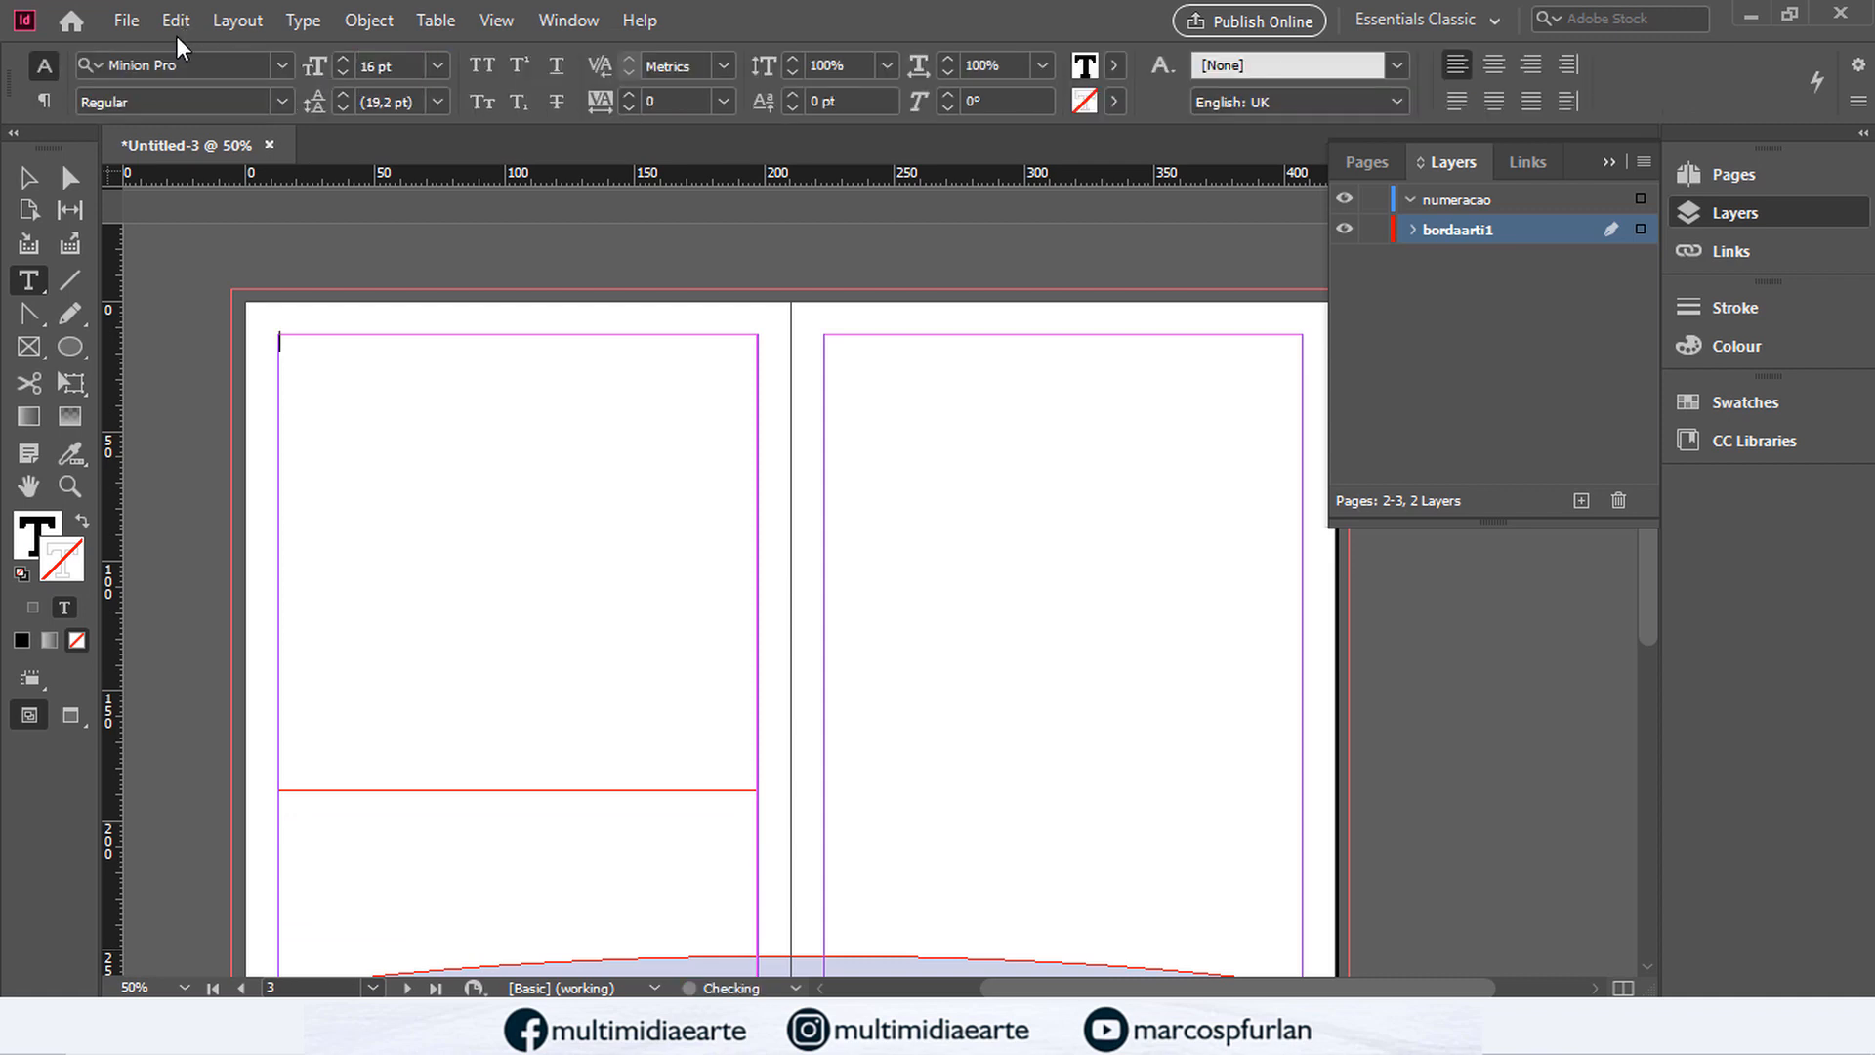
pyautogui.click(296, 20)
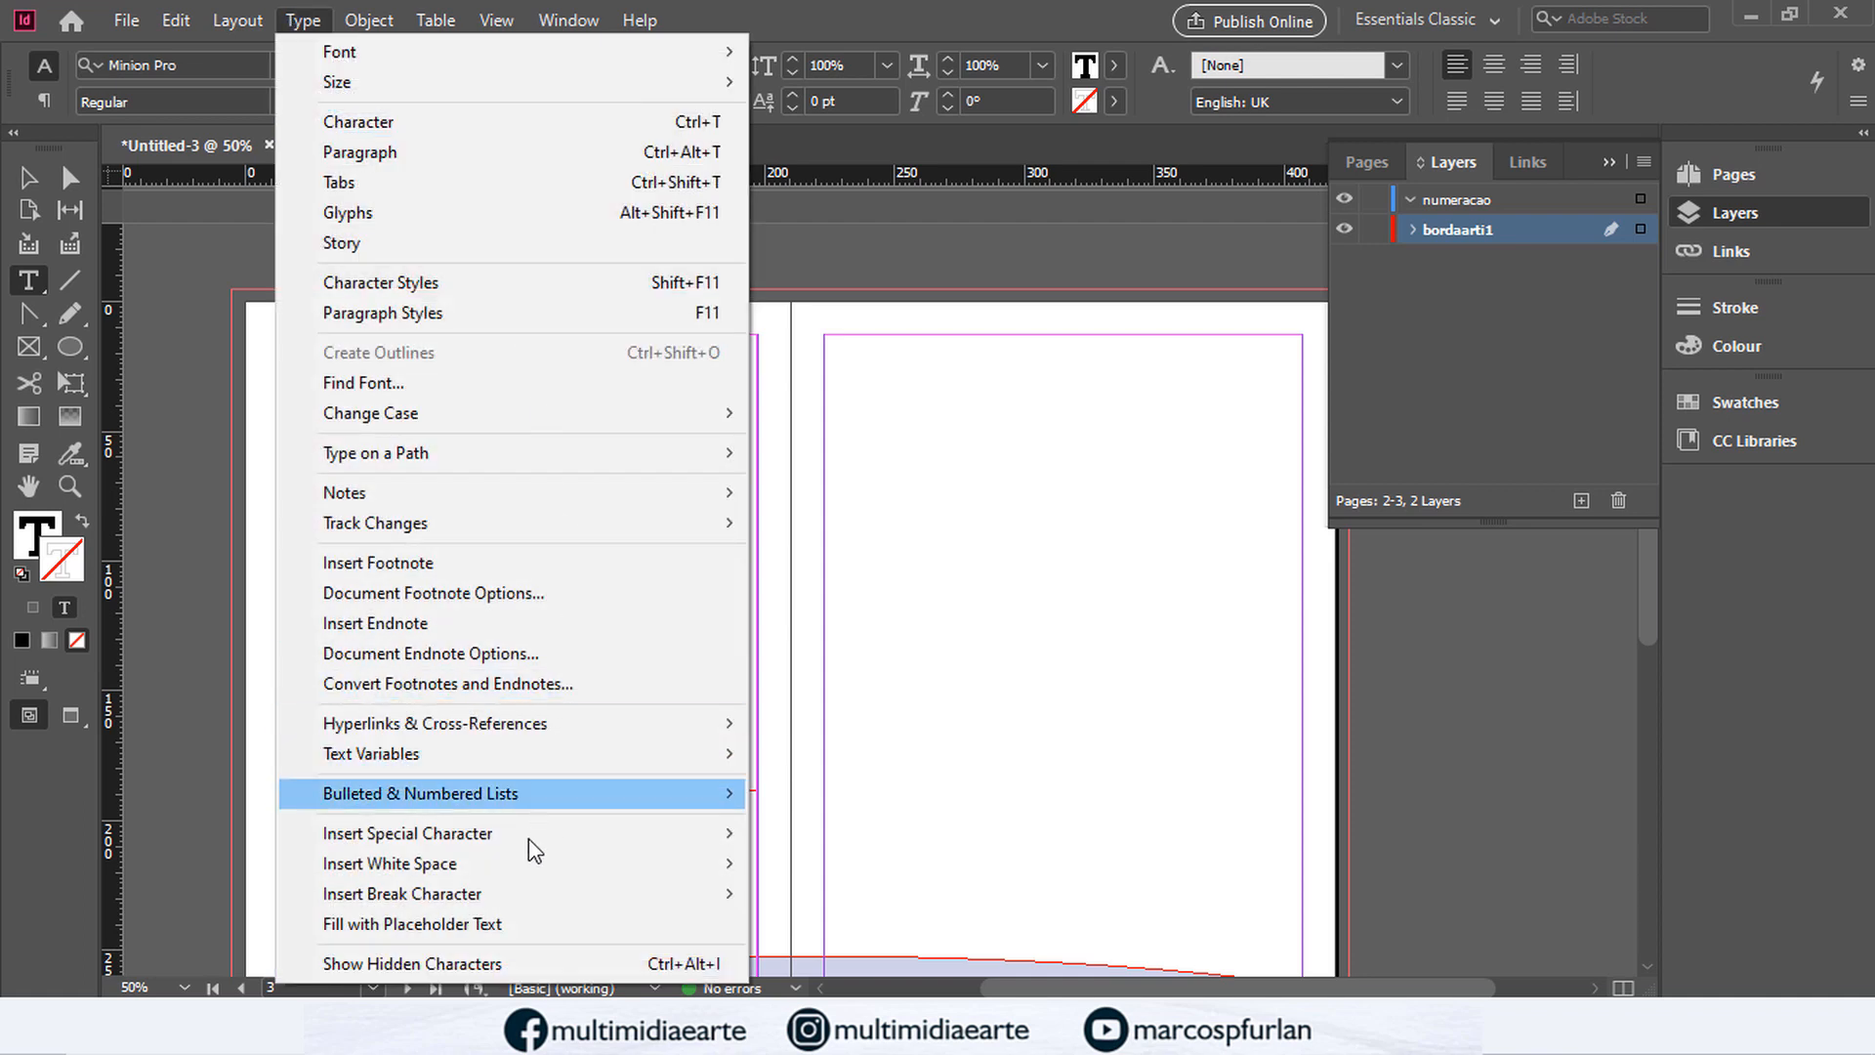
pyautogui.click(501, 923)
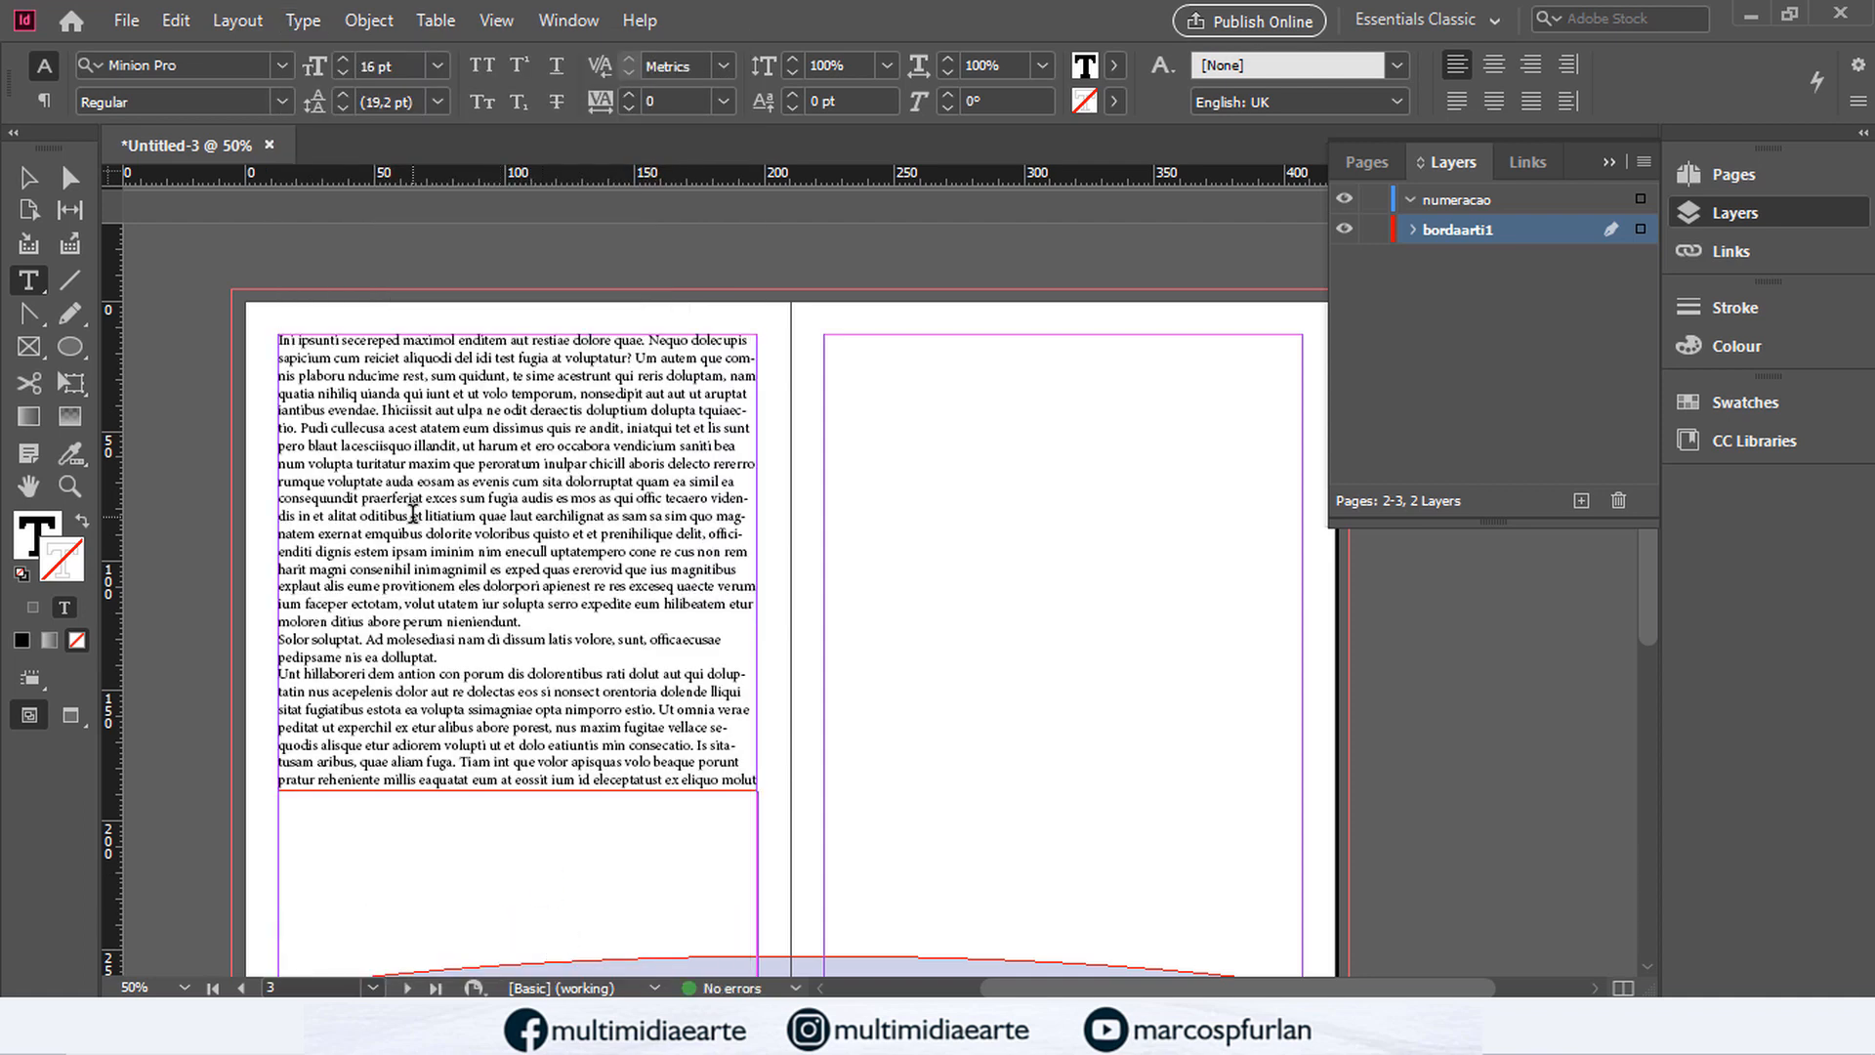
# Step: Draw a five-pointed star about 59.4 × 56.5 mm over the placeholder text on page 2
pyautogui.hotkey('ctrl', '=')
pyautogui.hotkey('ctrl', '=')
pyautogui.moveTo(398, 491); pyautogui.dragTo(933, 835)
pyautogui.press('BackSpace')
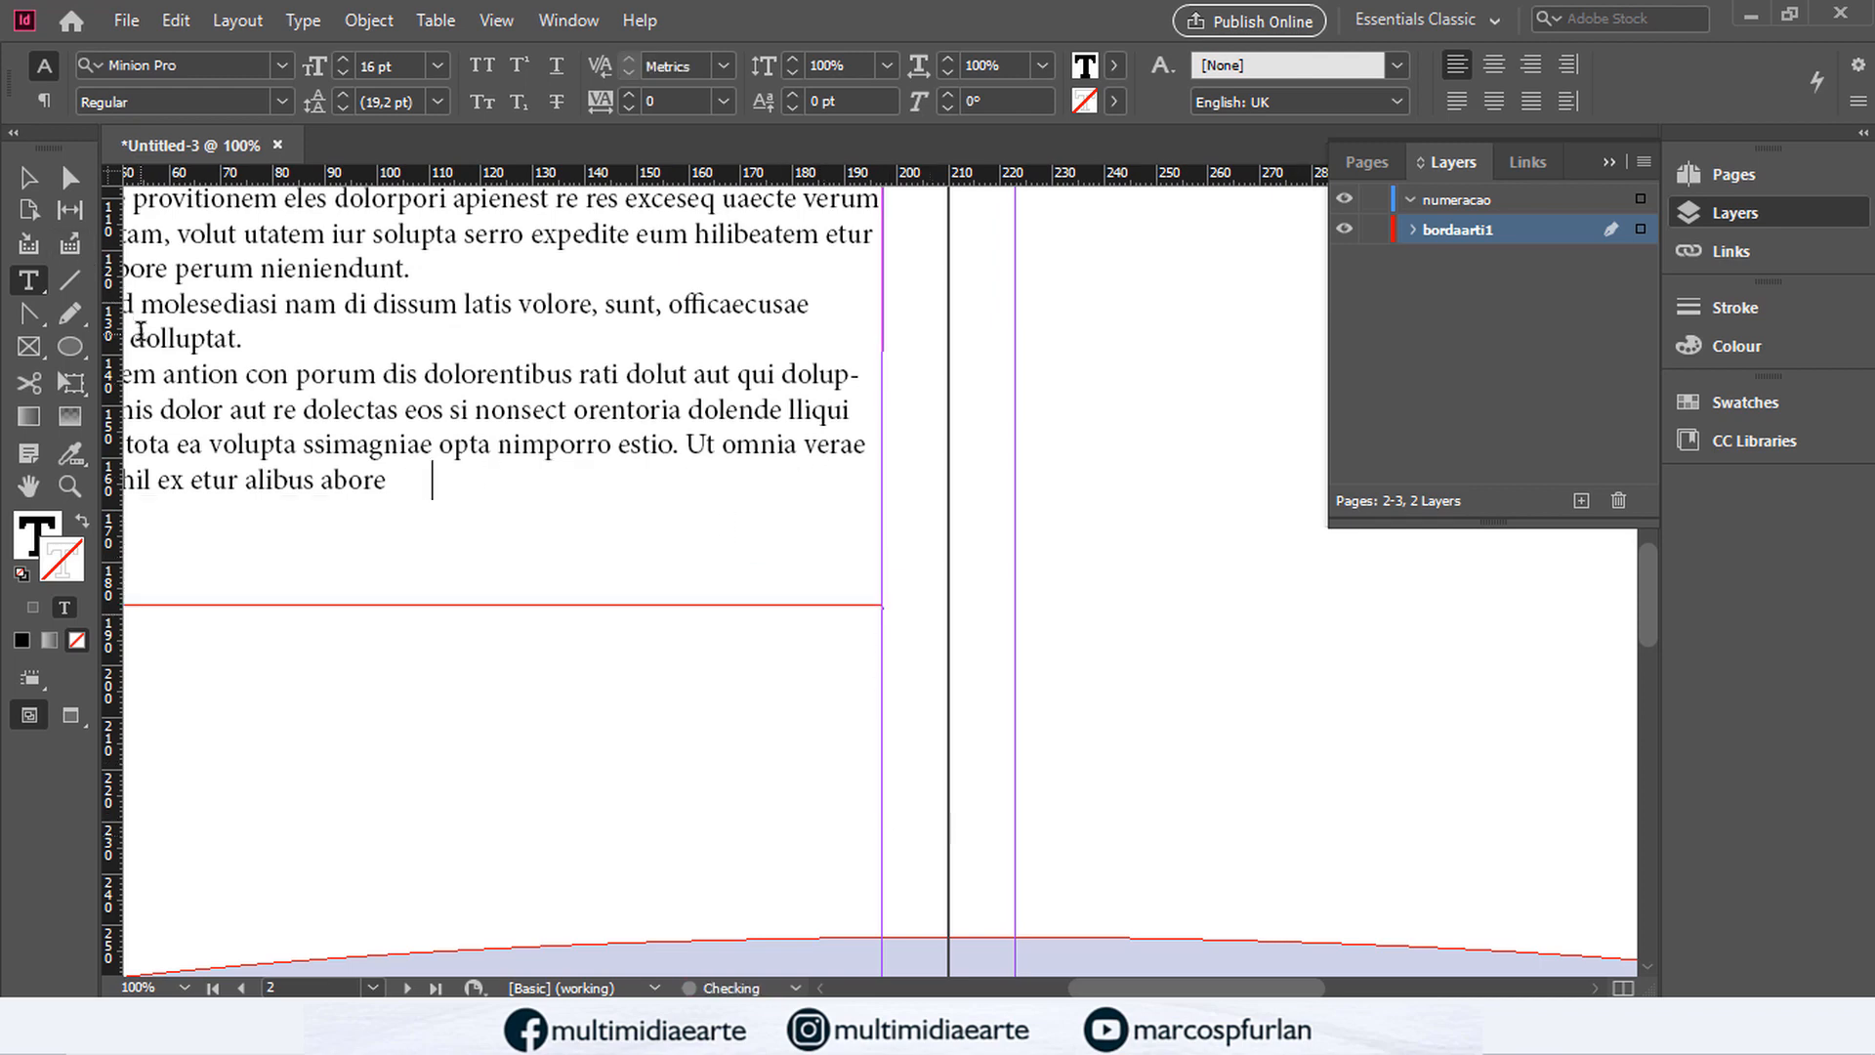
pyautogui.hotkey('ctrl', 'z')
pyautogui.moveTo(416, 420); pyautogui.dragTo(783, 952)
pyautogui.moveTo(630, 582); pyautogui.dragTo(640, 674)
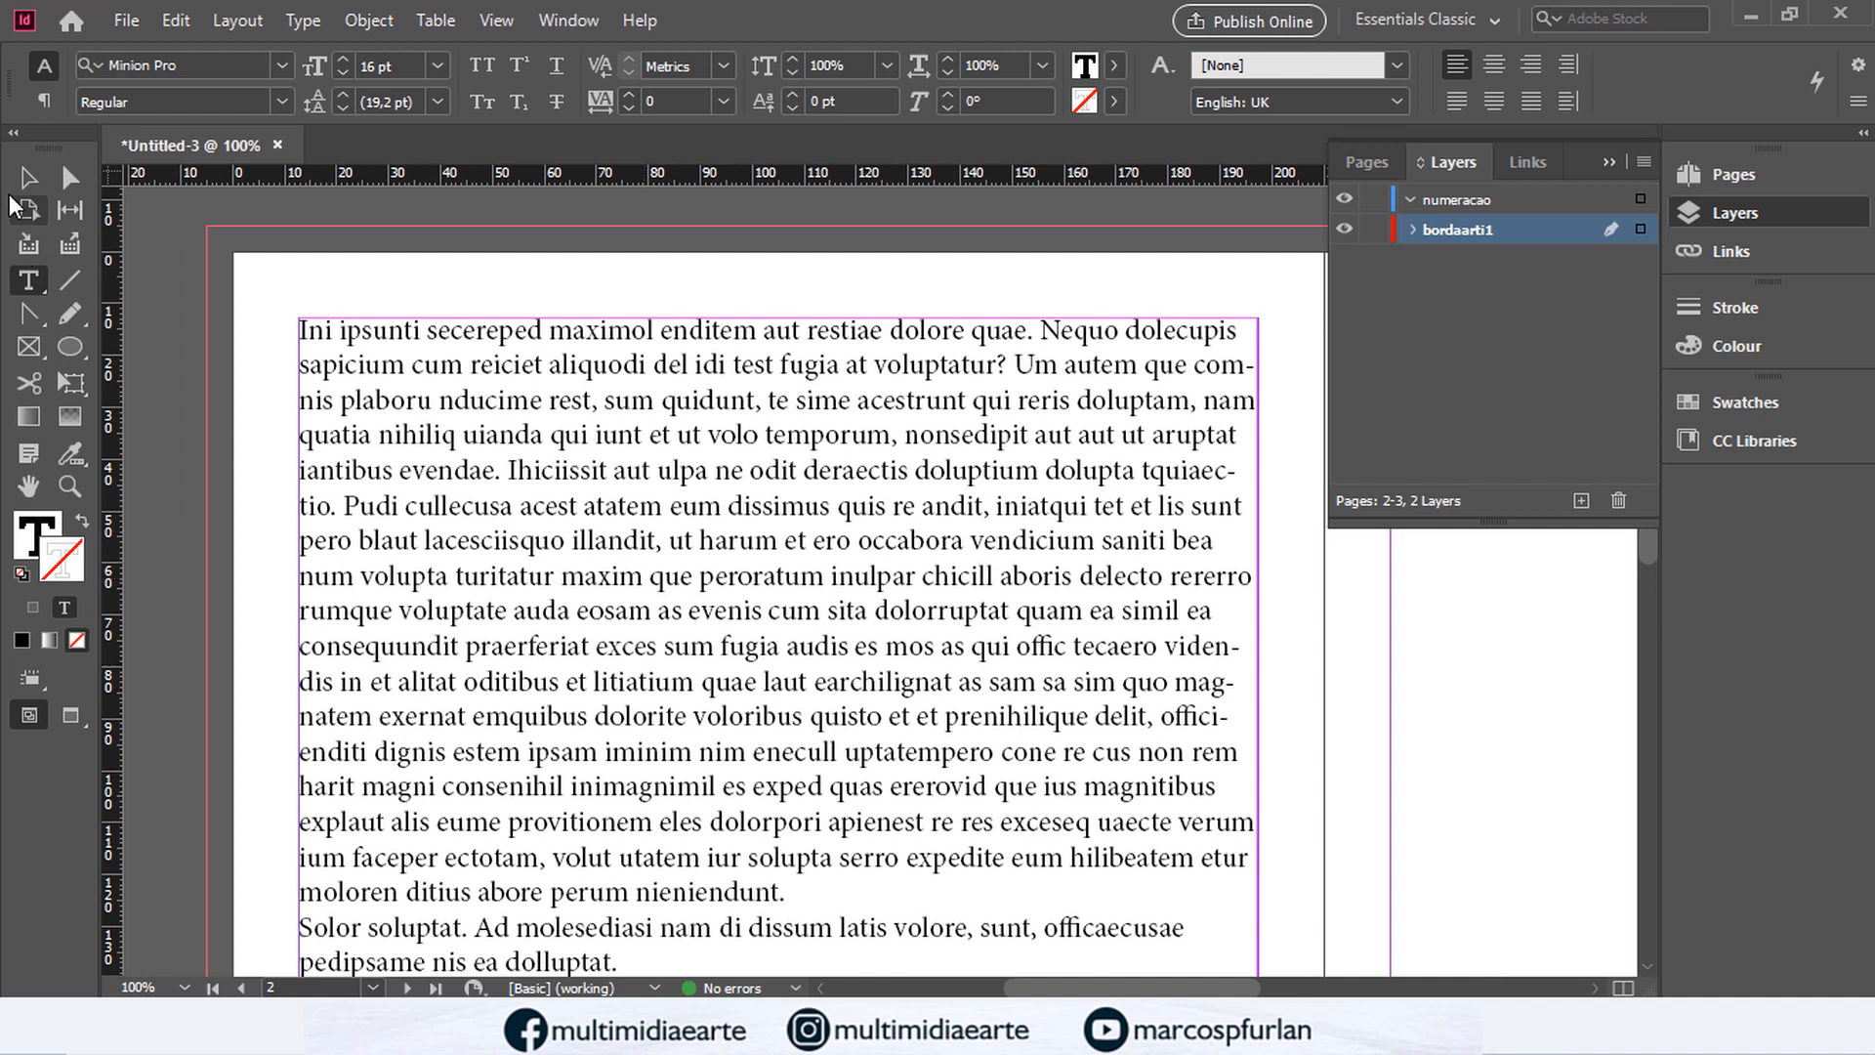
pyautogui.click(14, 167)
pyautogui.click(68, 346)
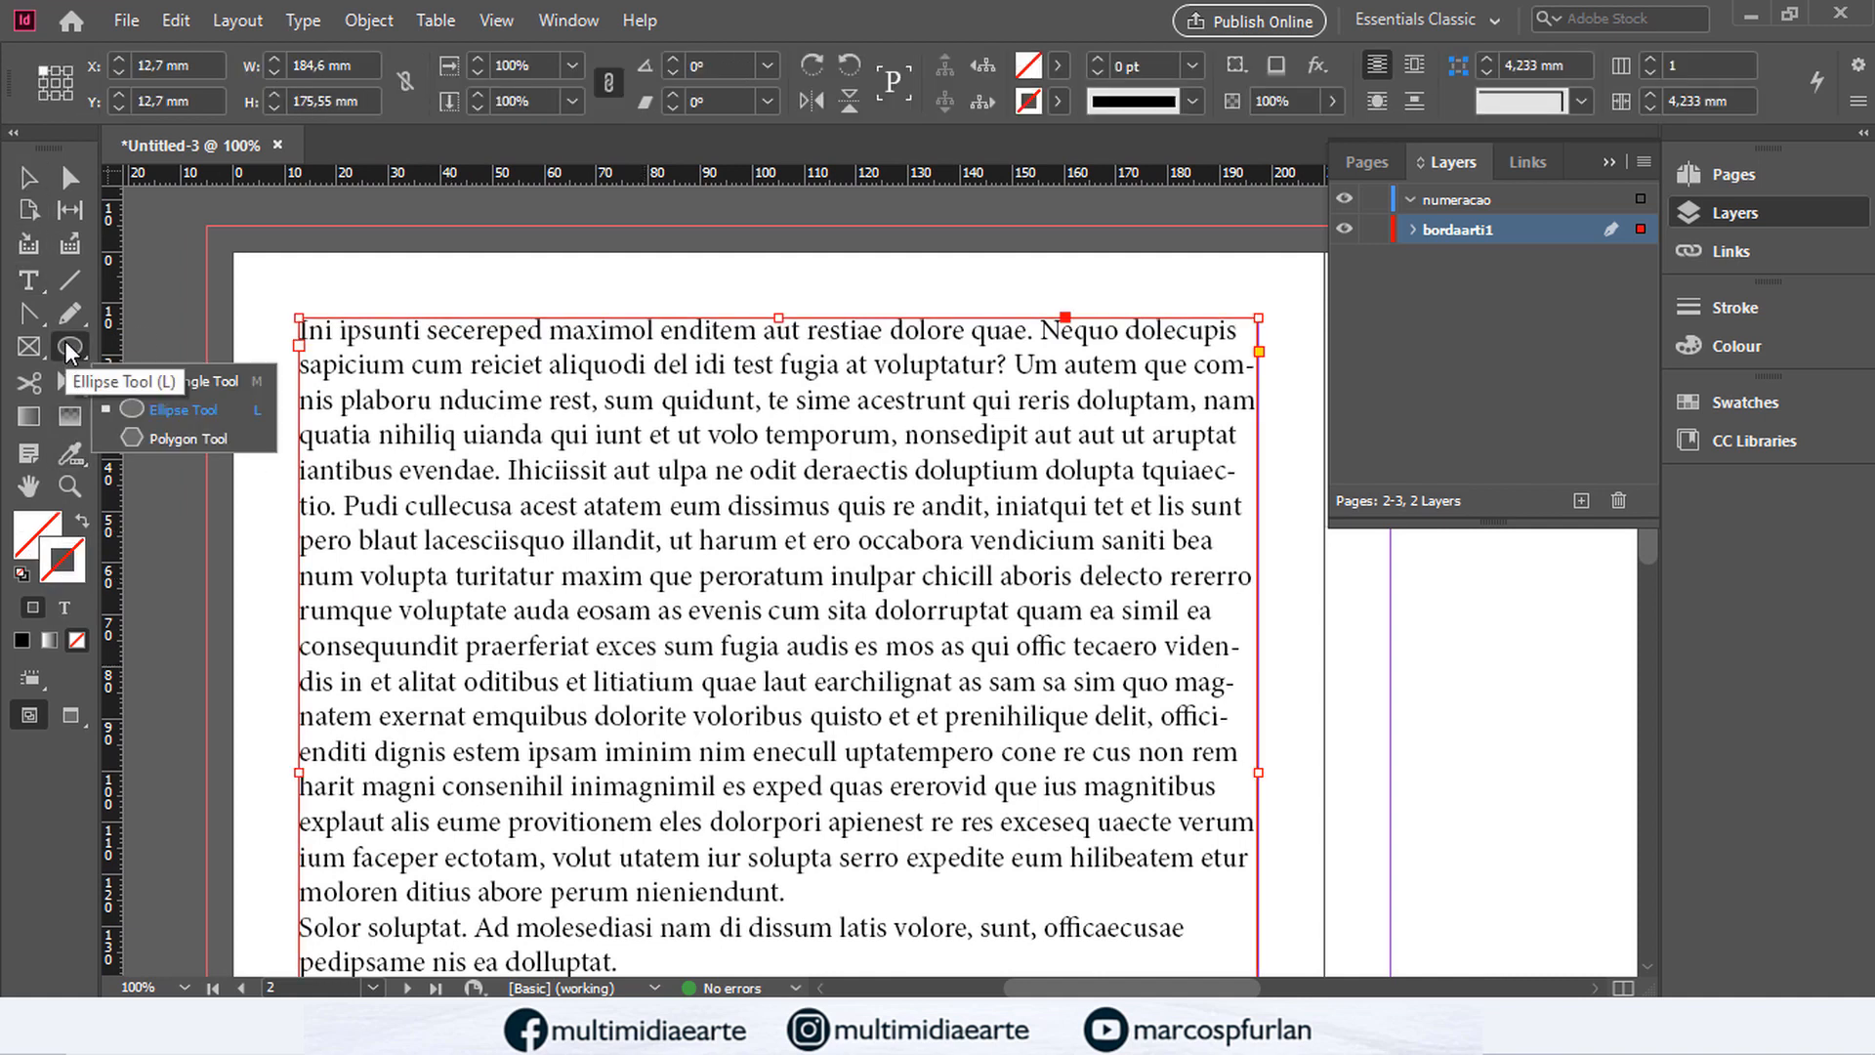
pyautogui.click(139, 438)
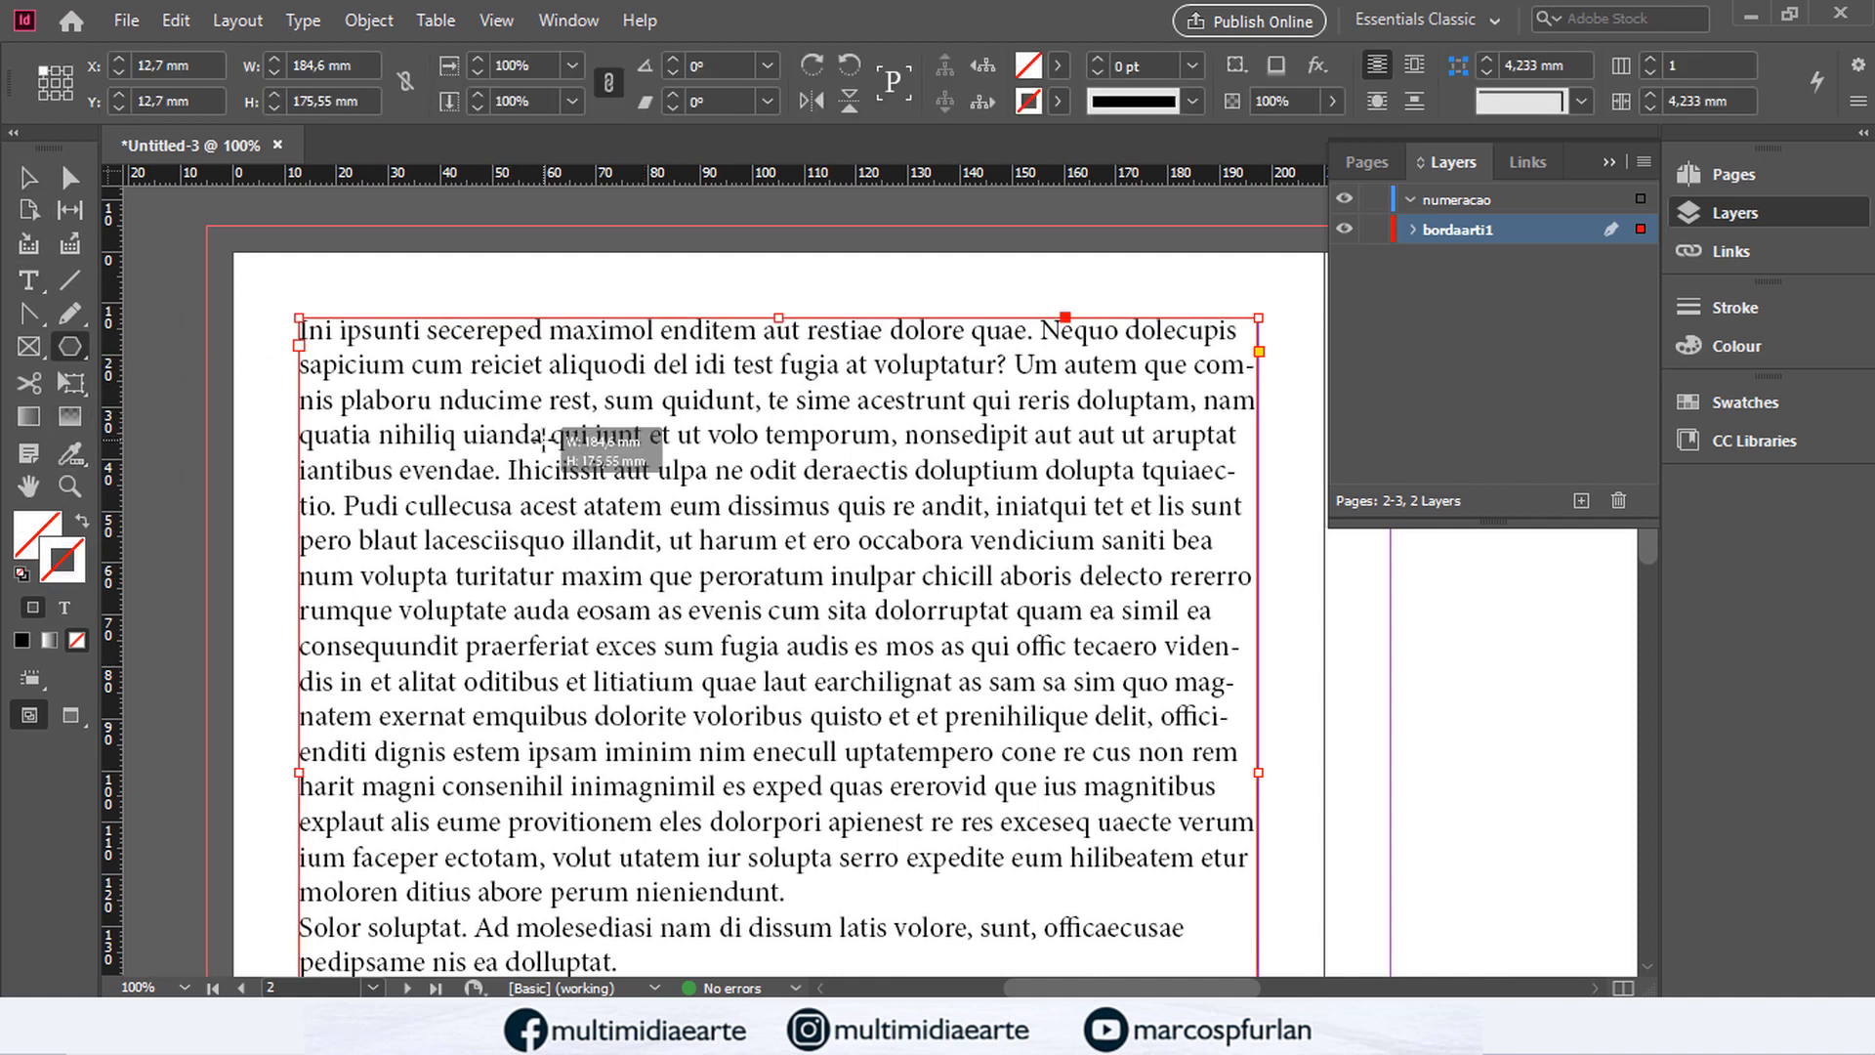
pyautogui.click(539, 432)
pyautogui.click(1101, 400)
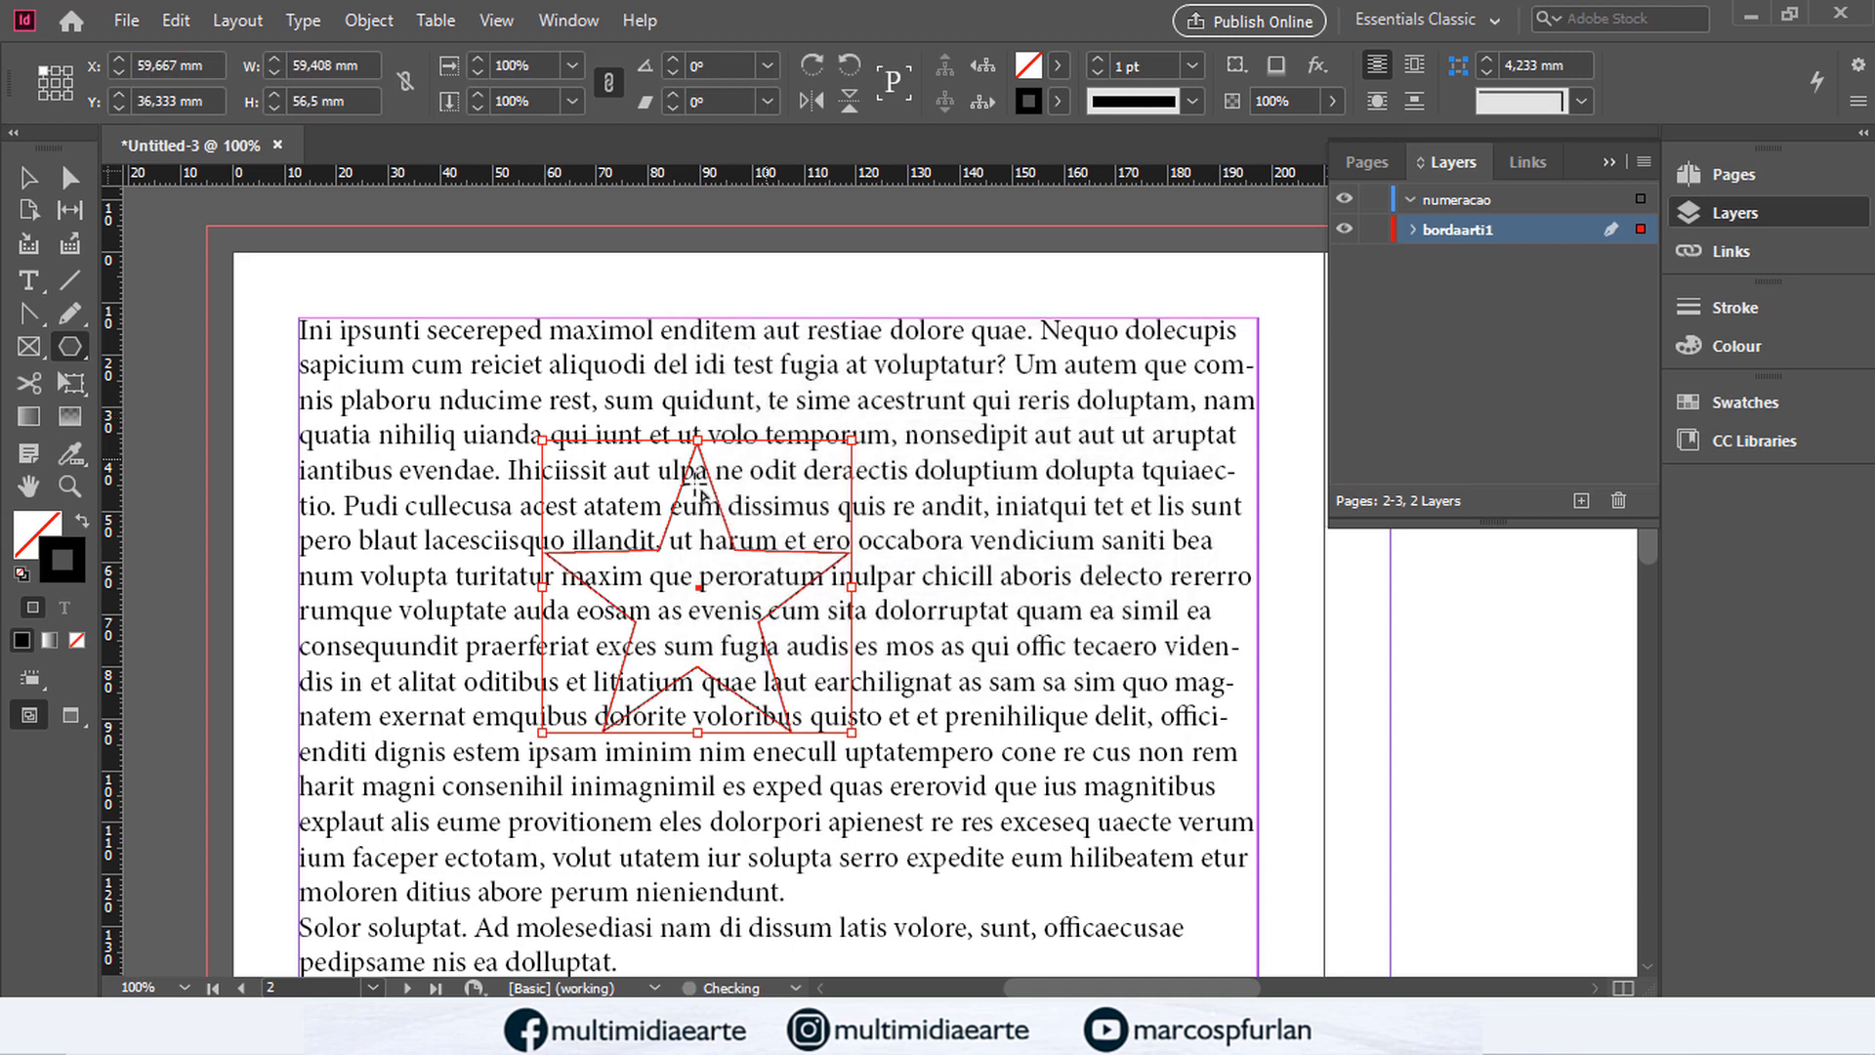
# Step: Fill the star with blue 0083bc
pyautogui.click(37, 531)
pyautogui.doubleClick(32, 541)
pyautogui.click(838, 522)
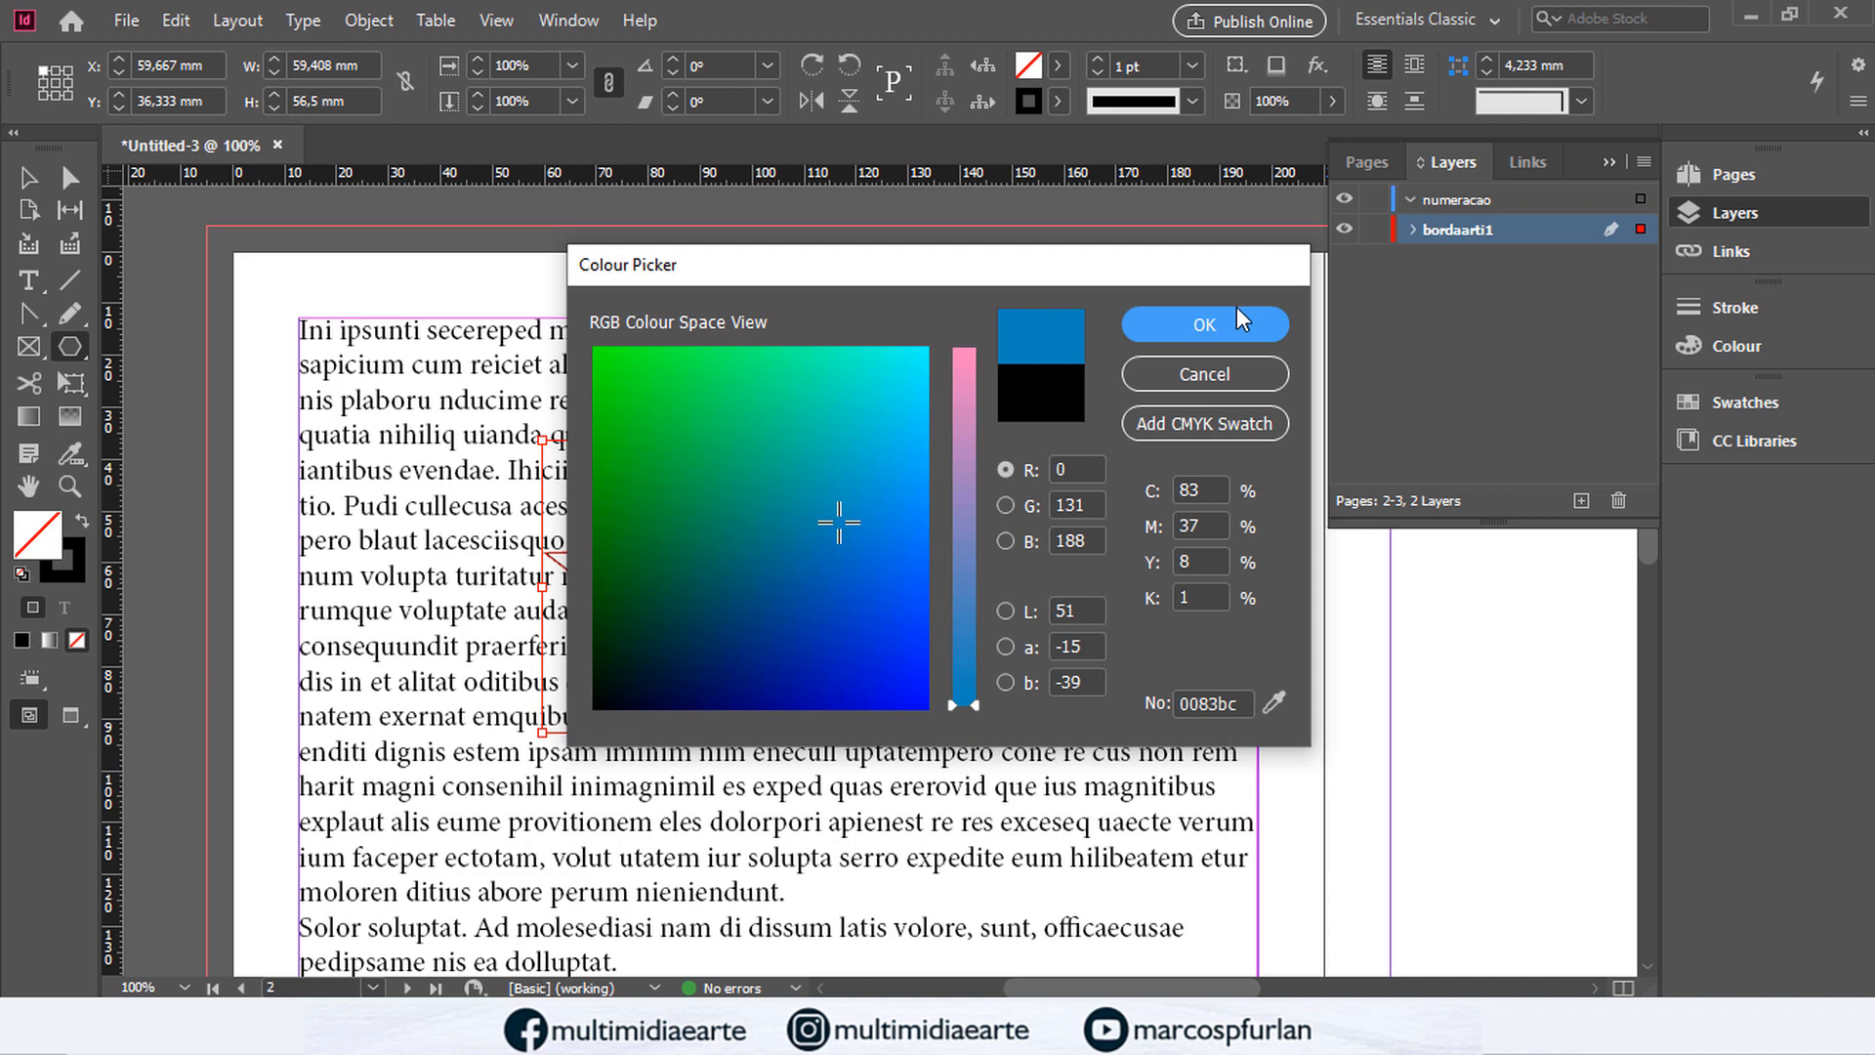
pyautogui.click(1204, 325)
# Step: Move the blue star to the text's top-left corner, at X 14 mm, Y 14.333 mm
pyautogui.click(27, 177)
pyautogui.moveTo(715, 633); pyautogui.dragTo(474, 508)
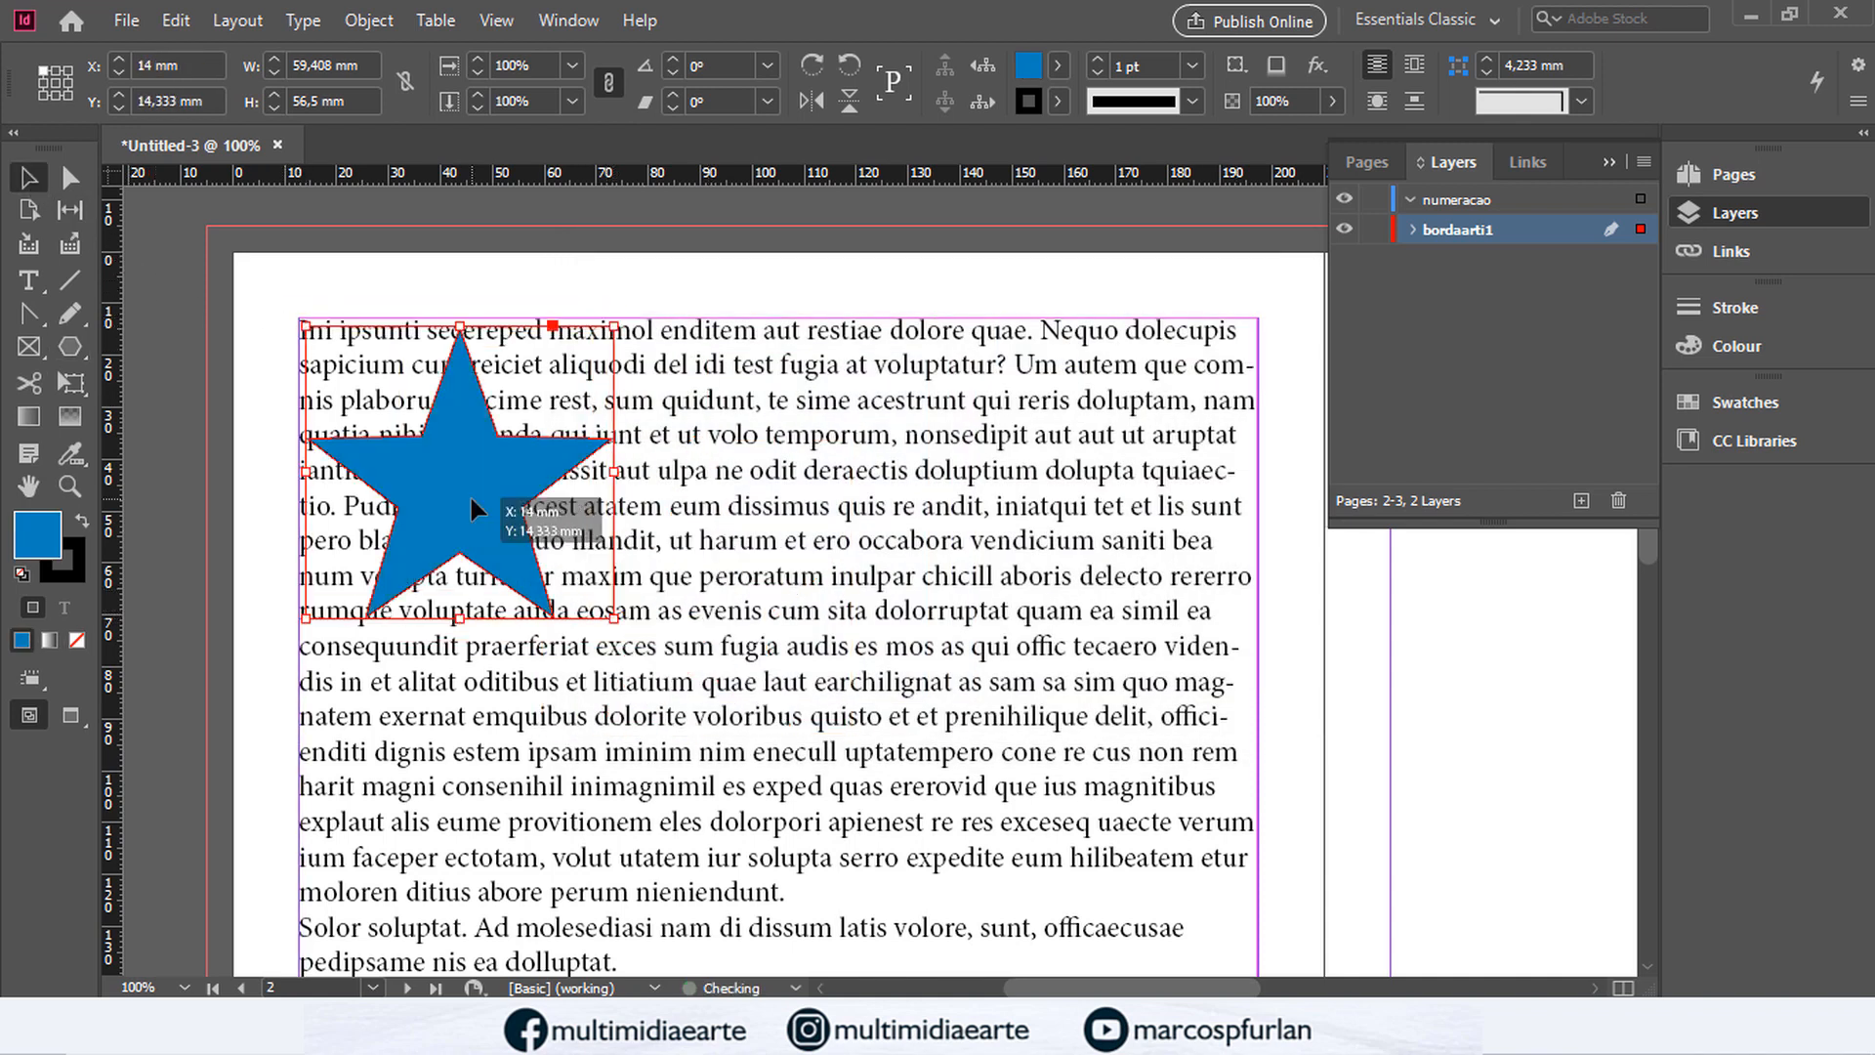
pyautogui.click(547, 340)
pyautogui.click(495, 444)
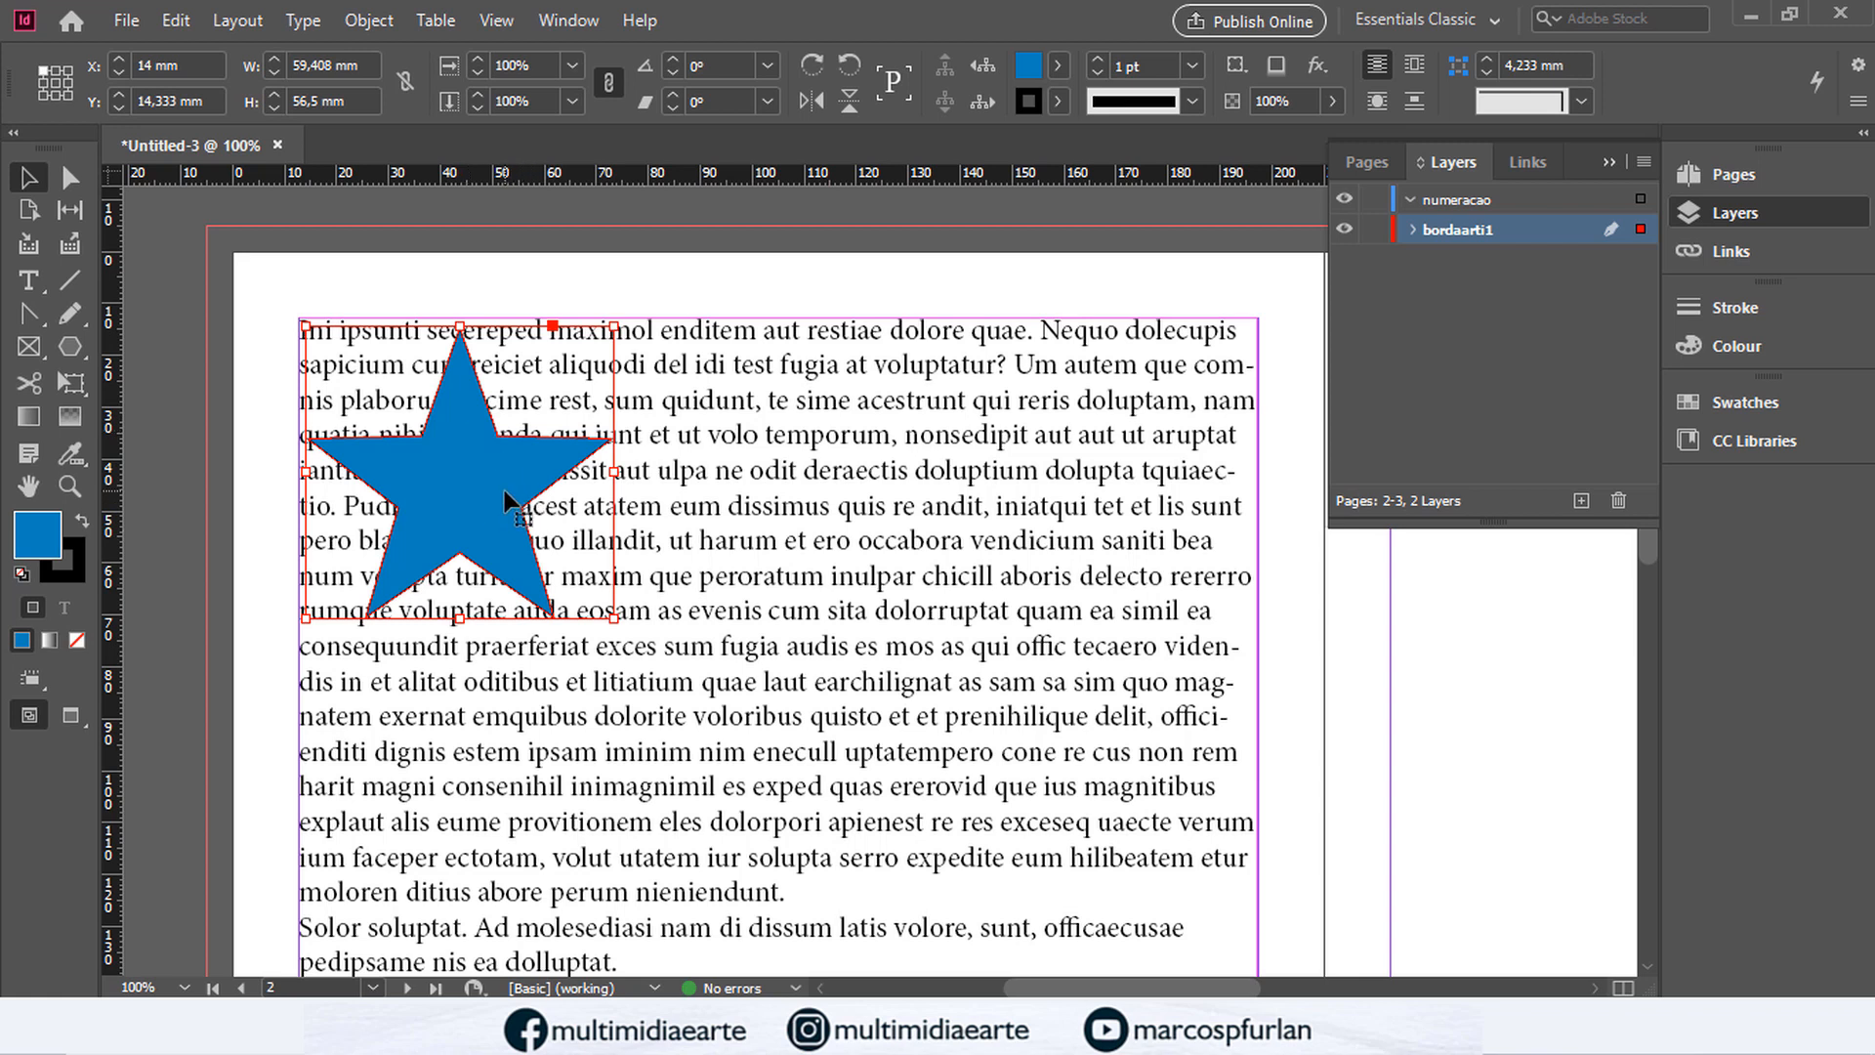
# Step: Wrap the page 2 text around the blue star's object shape
pyautogui.click(1411, 68)
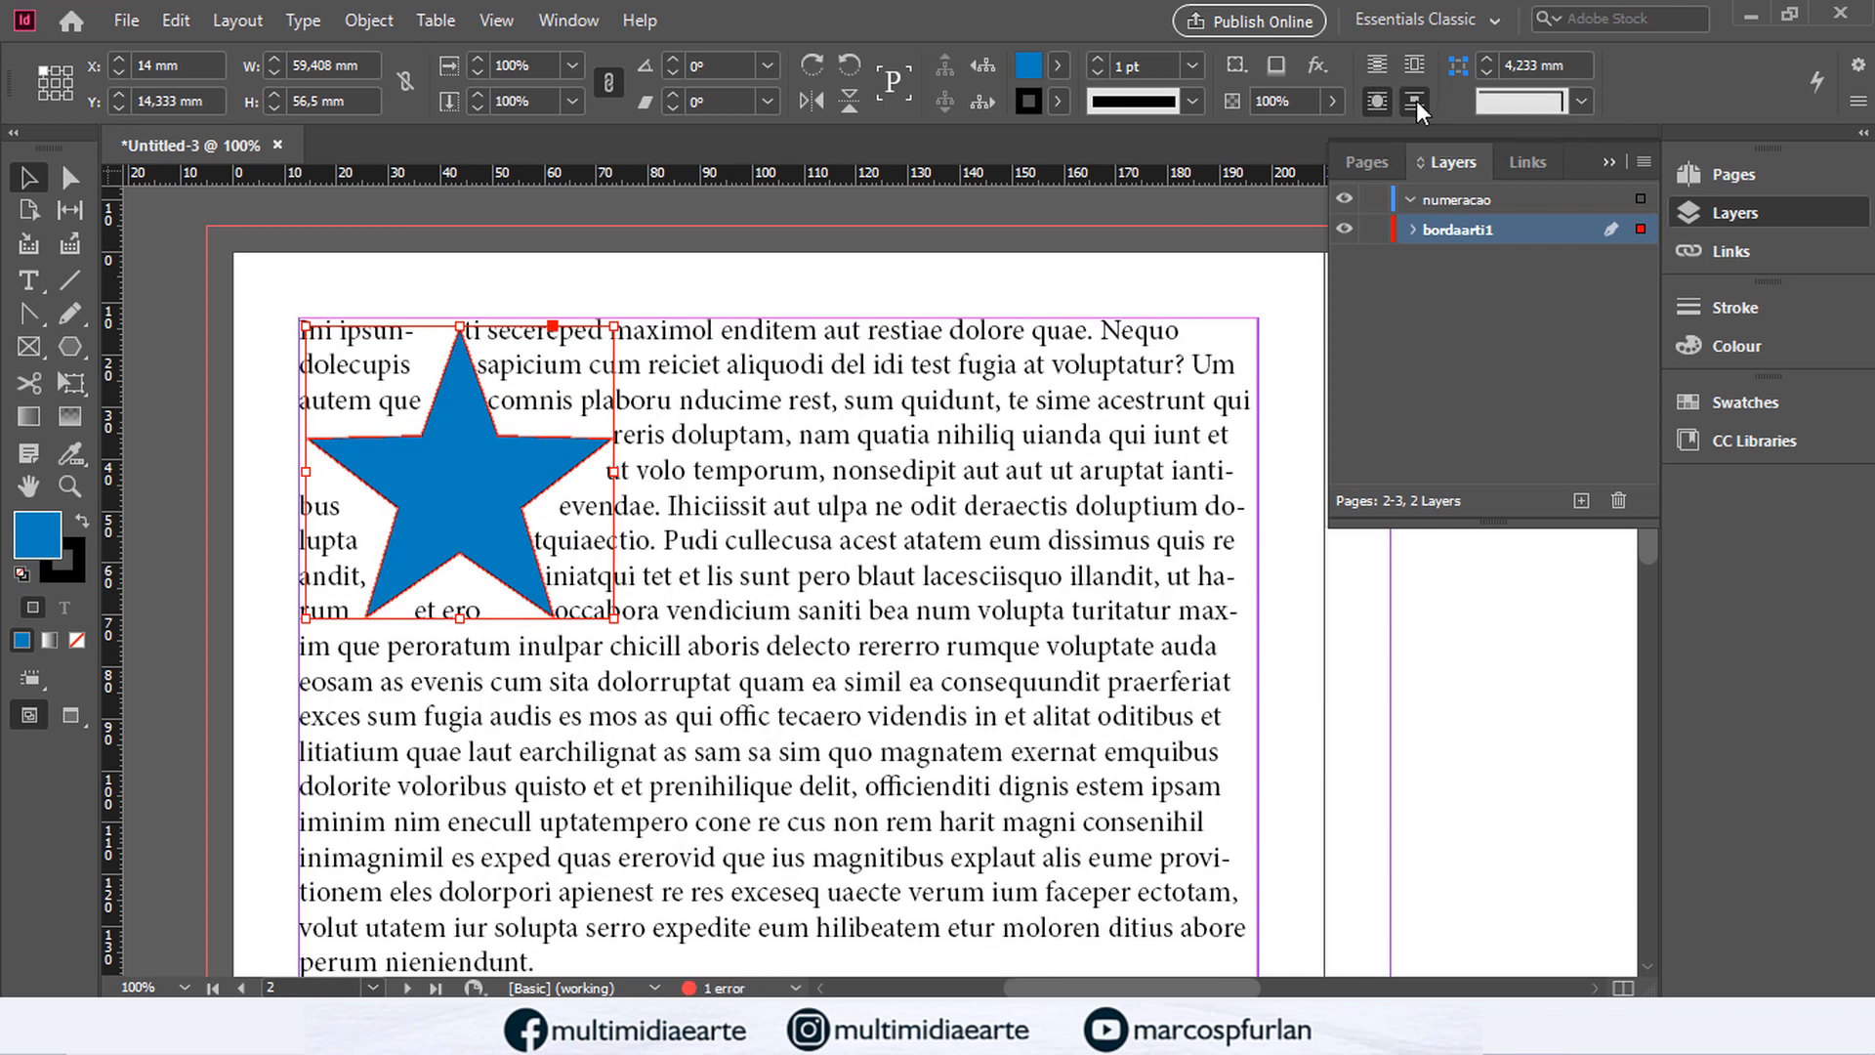
pyautogui.click(1414, 102)
pyautogui.click(1378, 102)
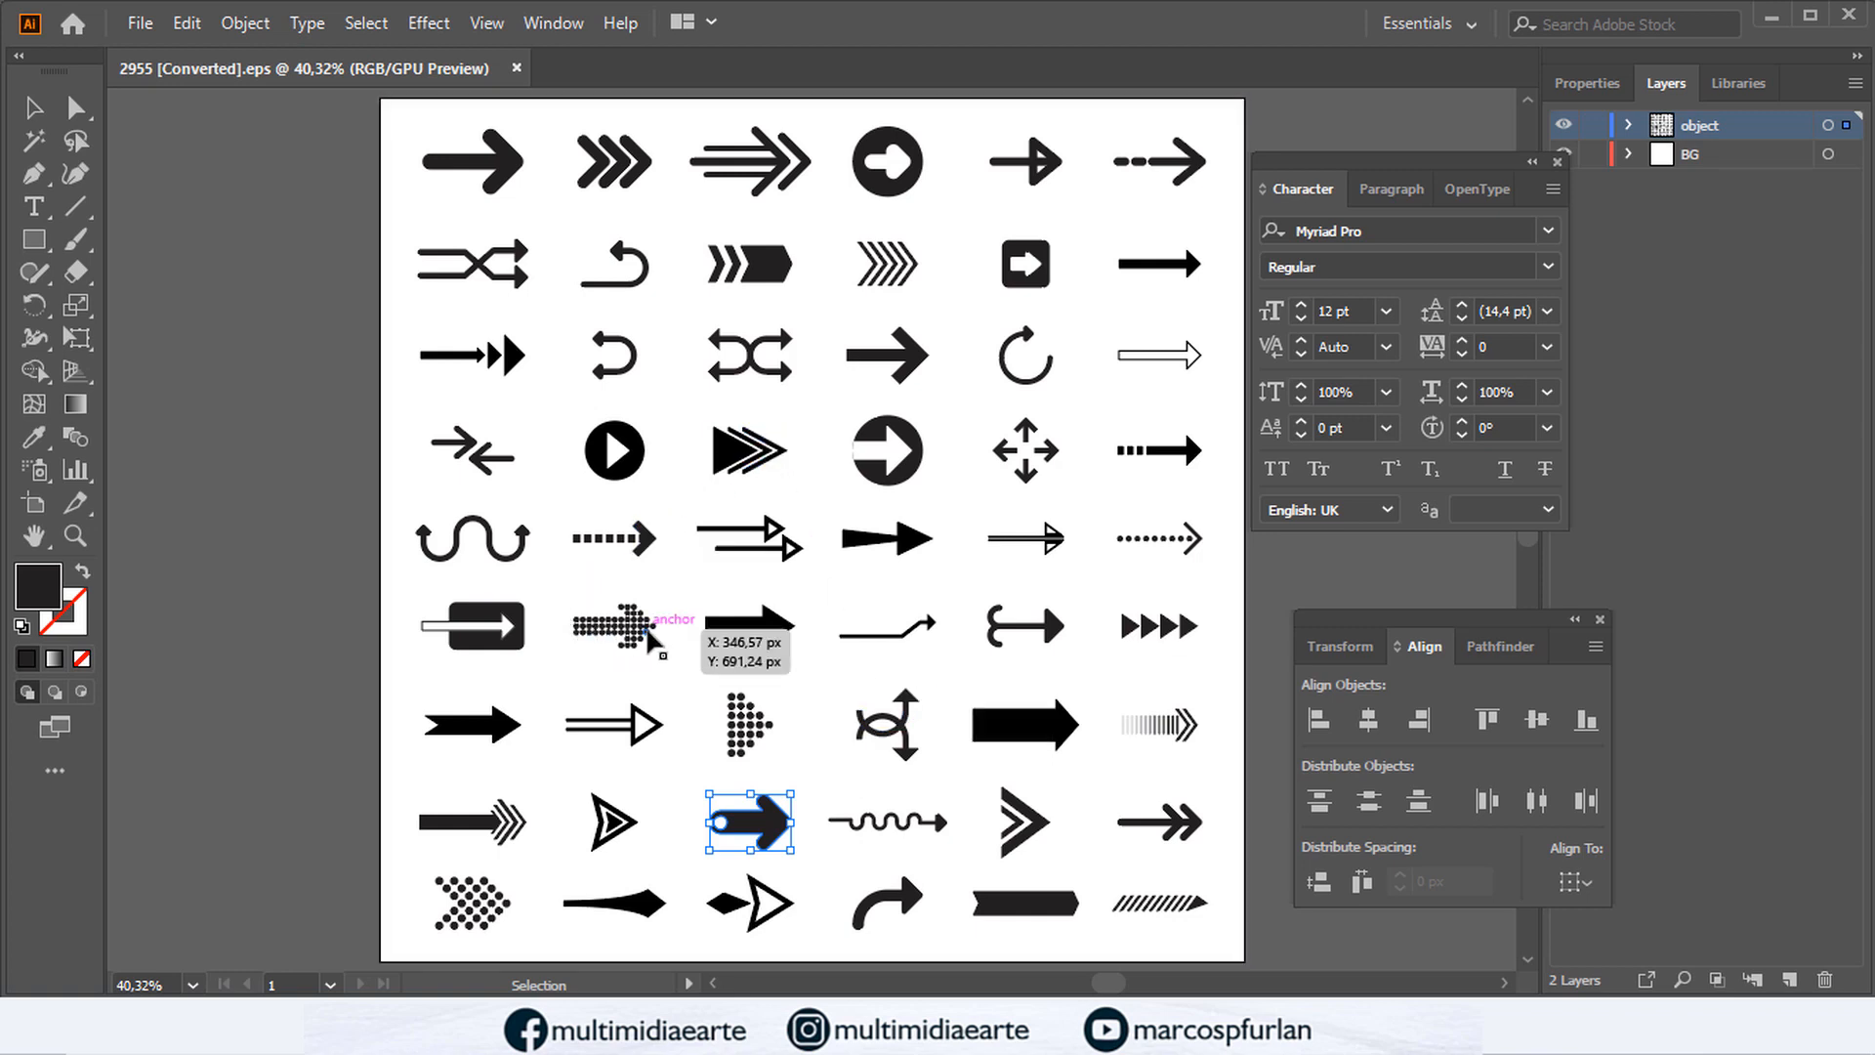
# Step: Switch to Illustrator, copy the three-line double-headed arrow from the icon sheet, and paste it on page 2 in InDesign
pyautogui.click(906, 466)
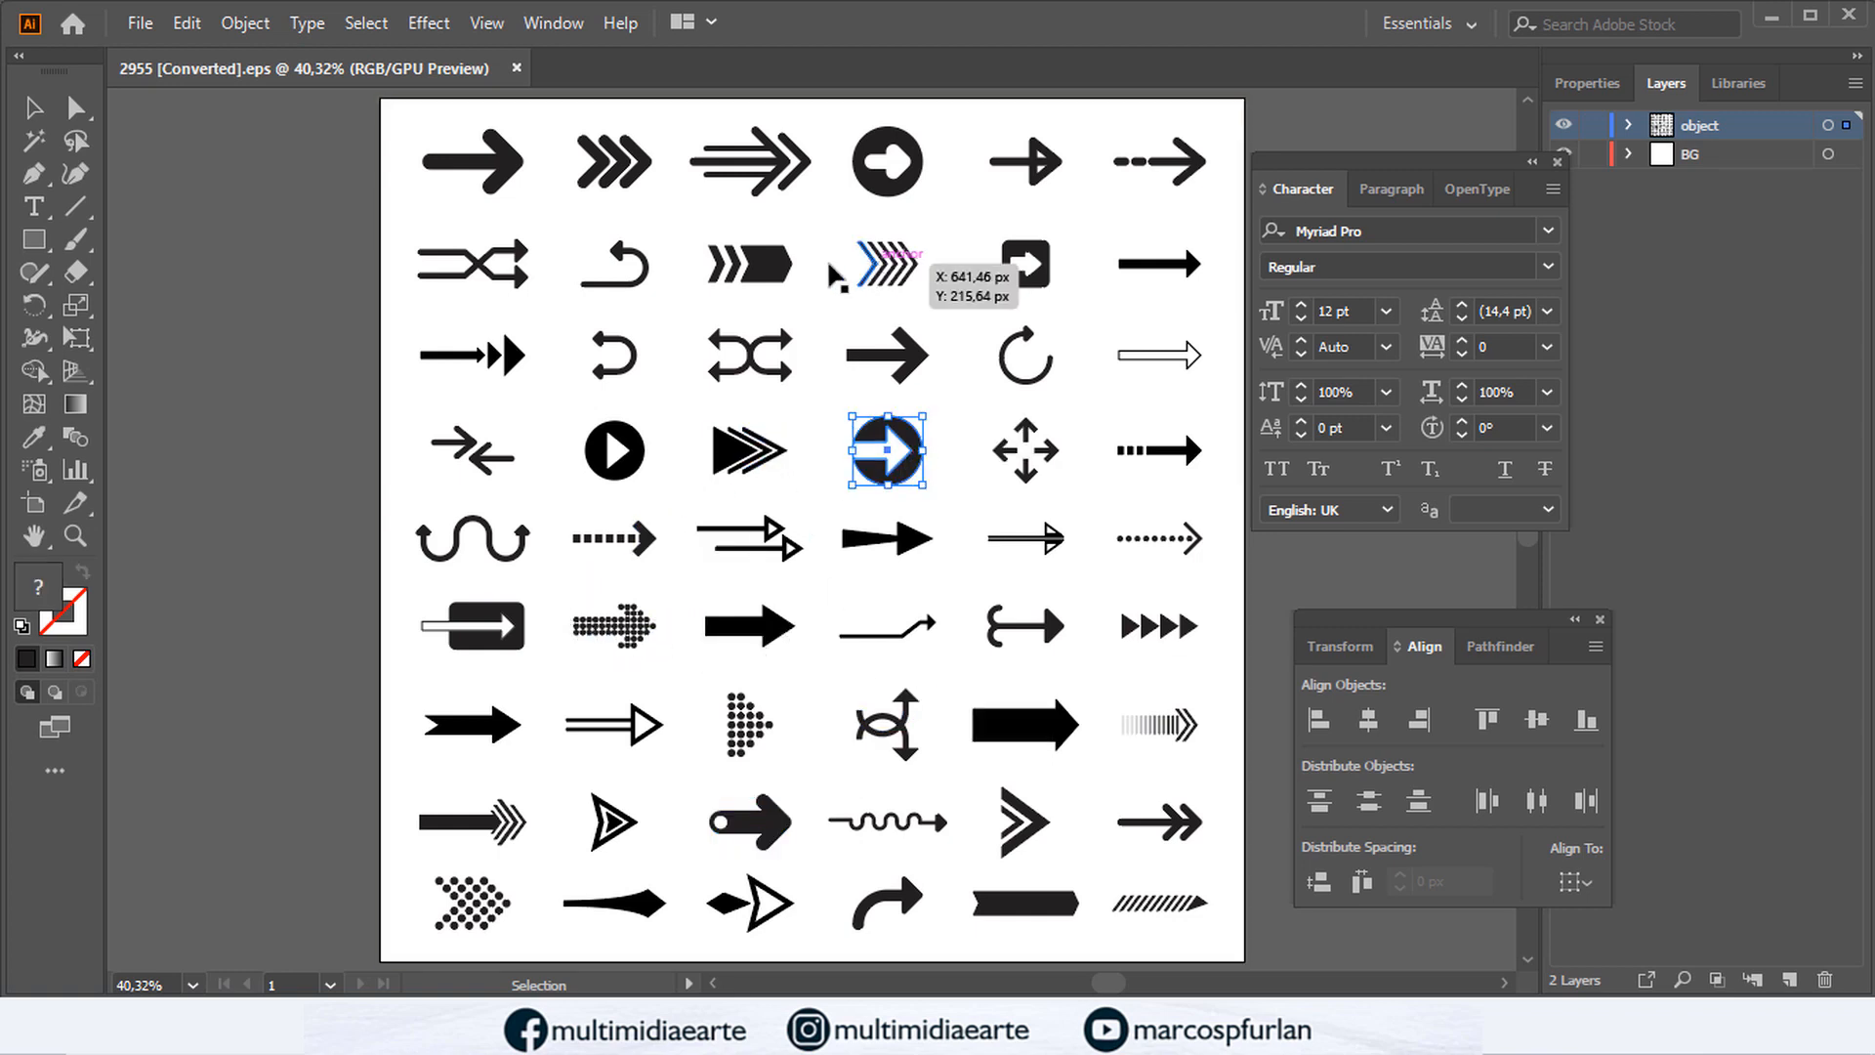
pyautogui.click(762, 161)
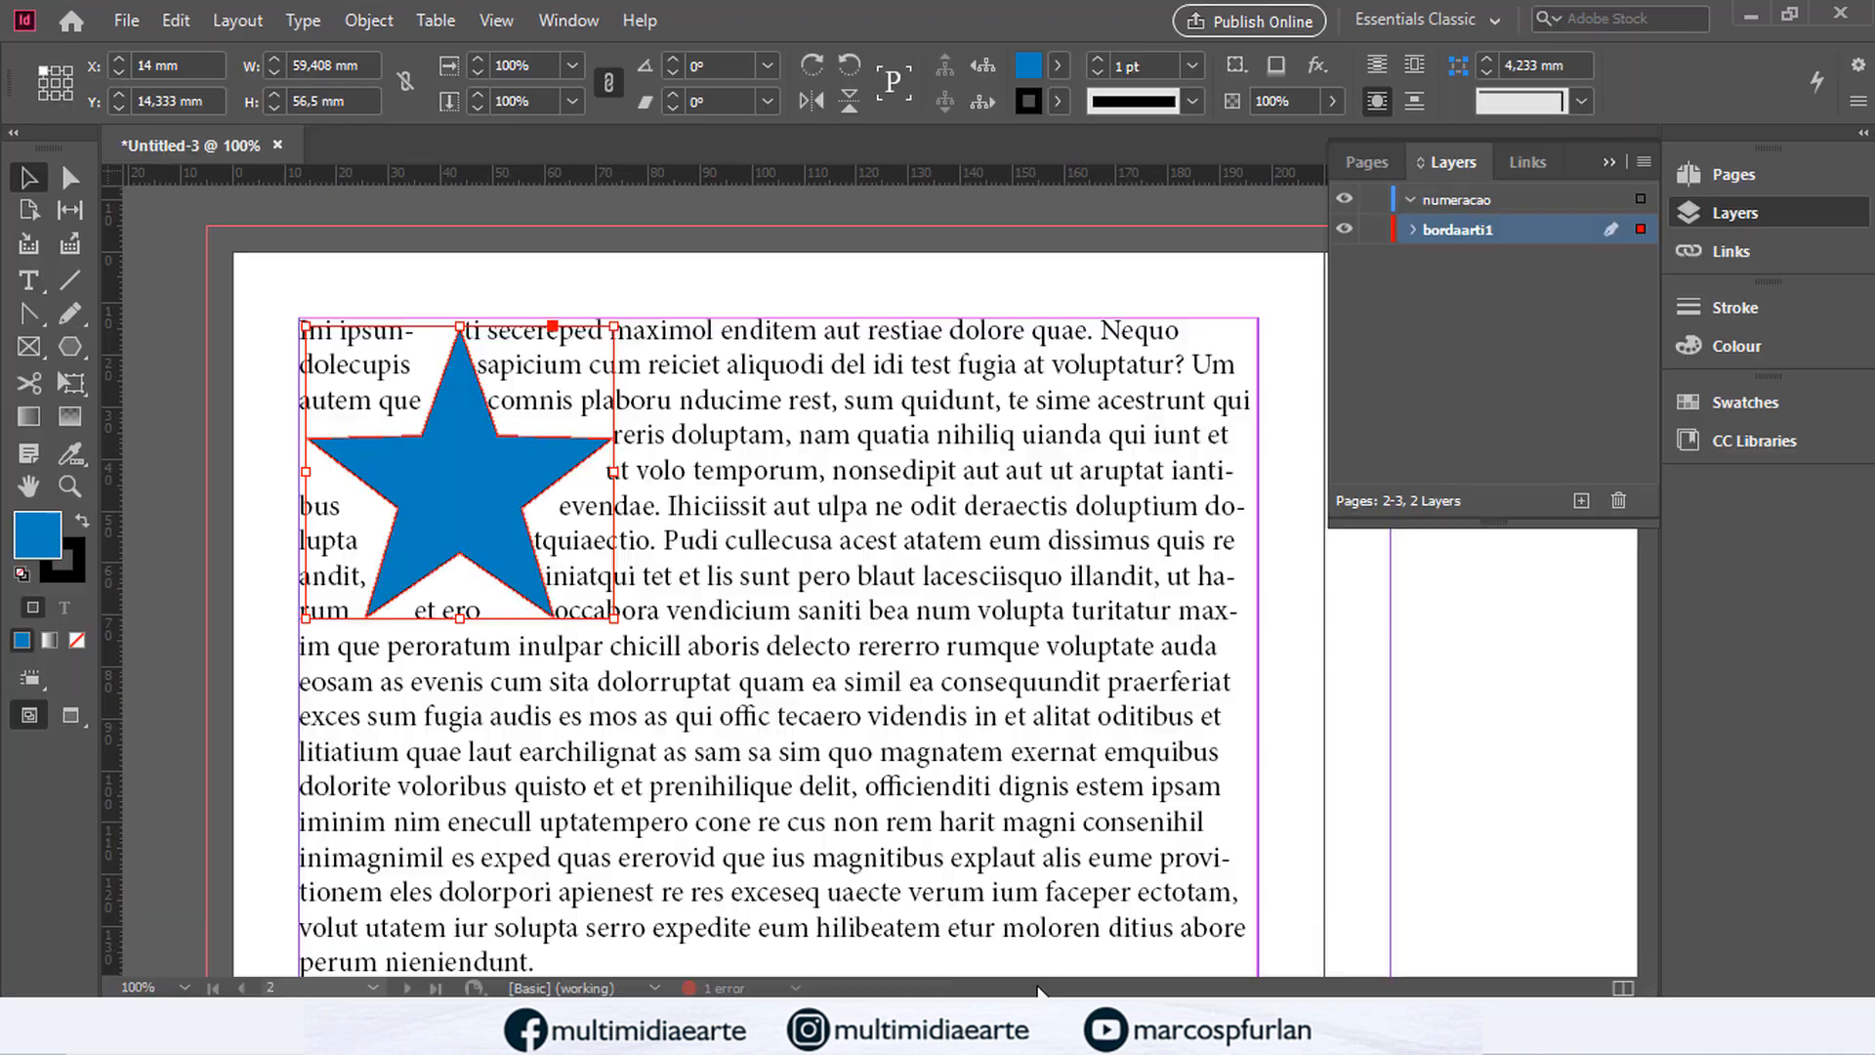
pyautogui.scroll(-10, 566, 459)
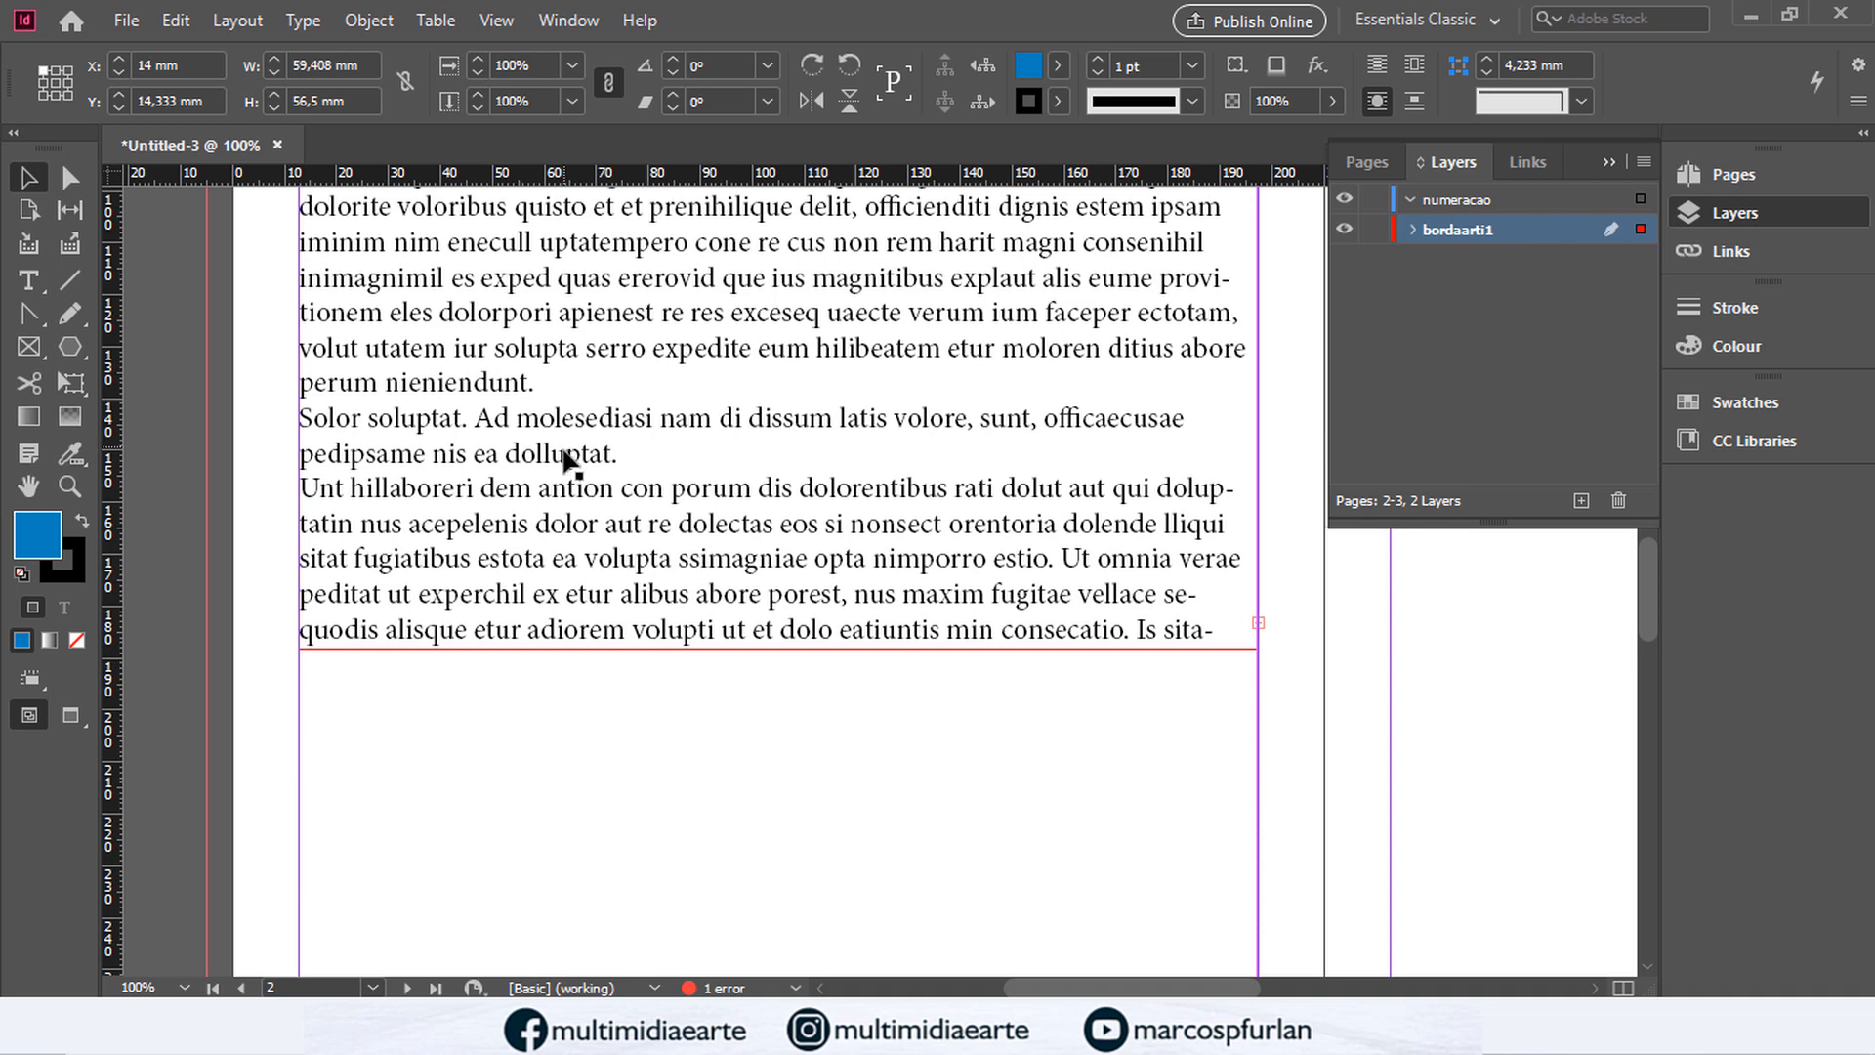
pyautogui.hotkey('ctrl', 'v')
# Step: Fill the pasted arrow with light blue b8e0f7 and move it over the lower text, at X 133.667 mm, Y 153.667 mm
pyautogui.doubleClick(57, 545)
pyautogui.click(963, 447)
pyautogui.click(917, 391)
pyautogui.click(1260, 324)
pyautogui.moveTo(932, 582); pyautogui.dragTo(1121, 549)
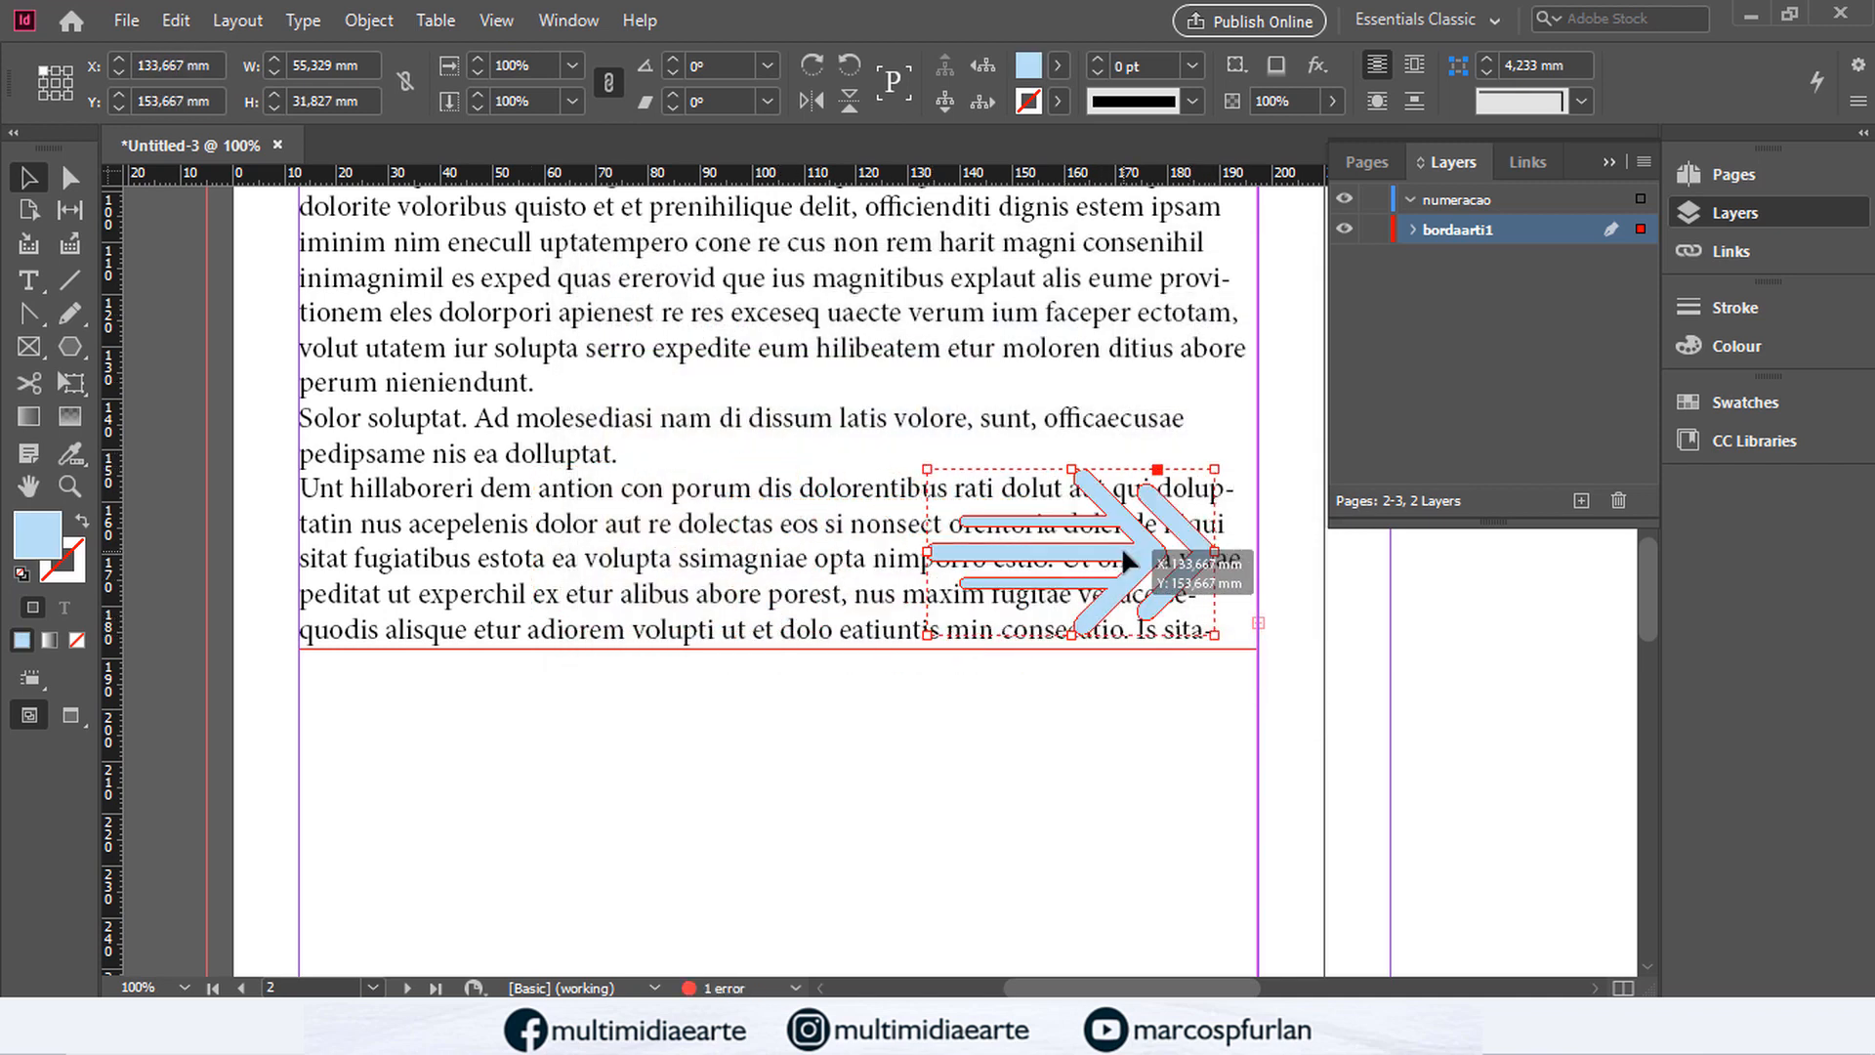
# Step: Ungroup the light blue arrow and wrap the text around its object shape
pyautogui.click(1375, 101)
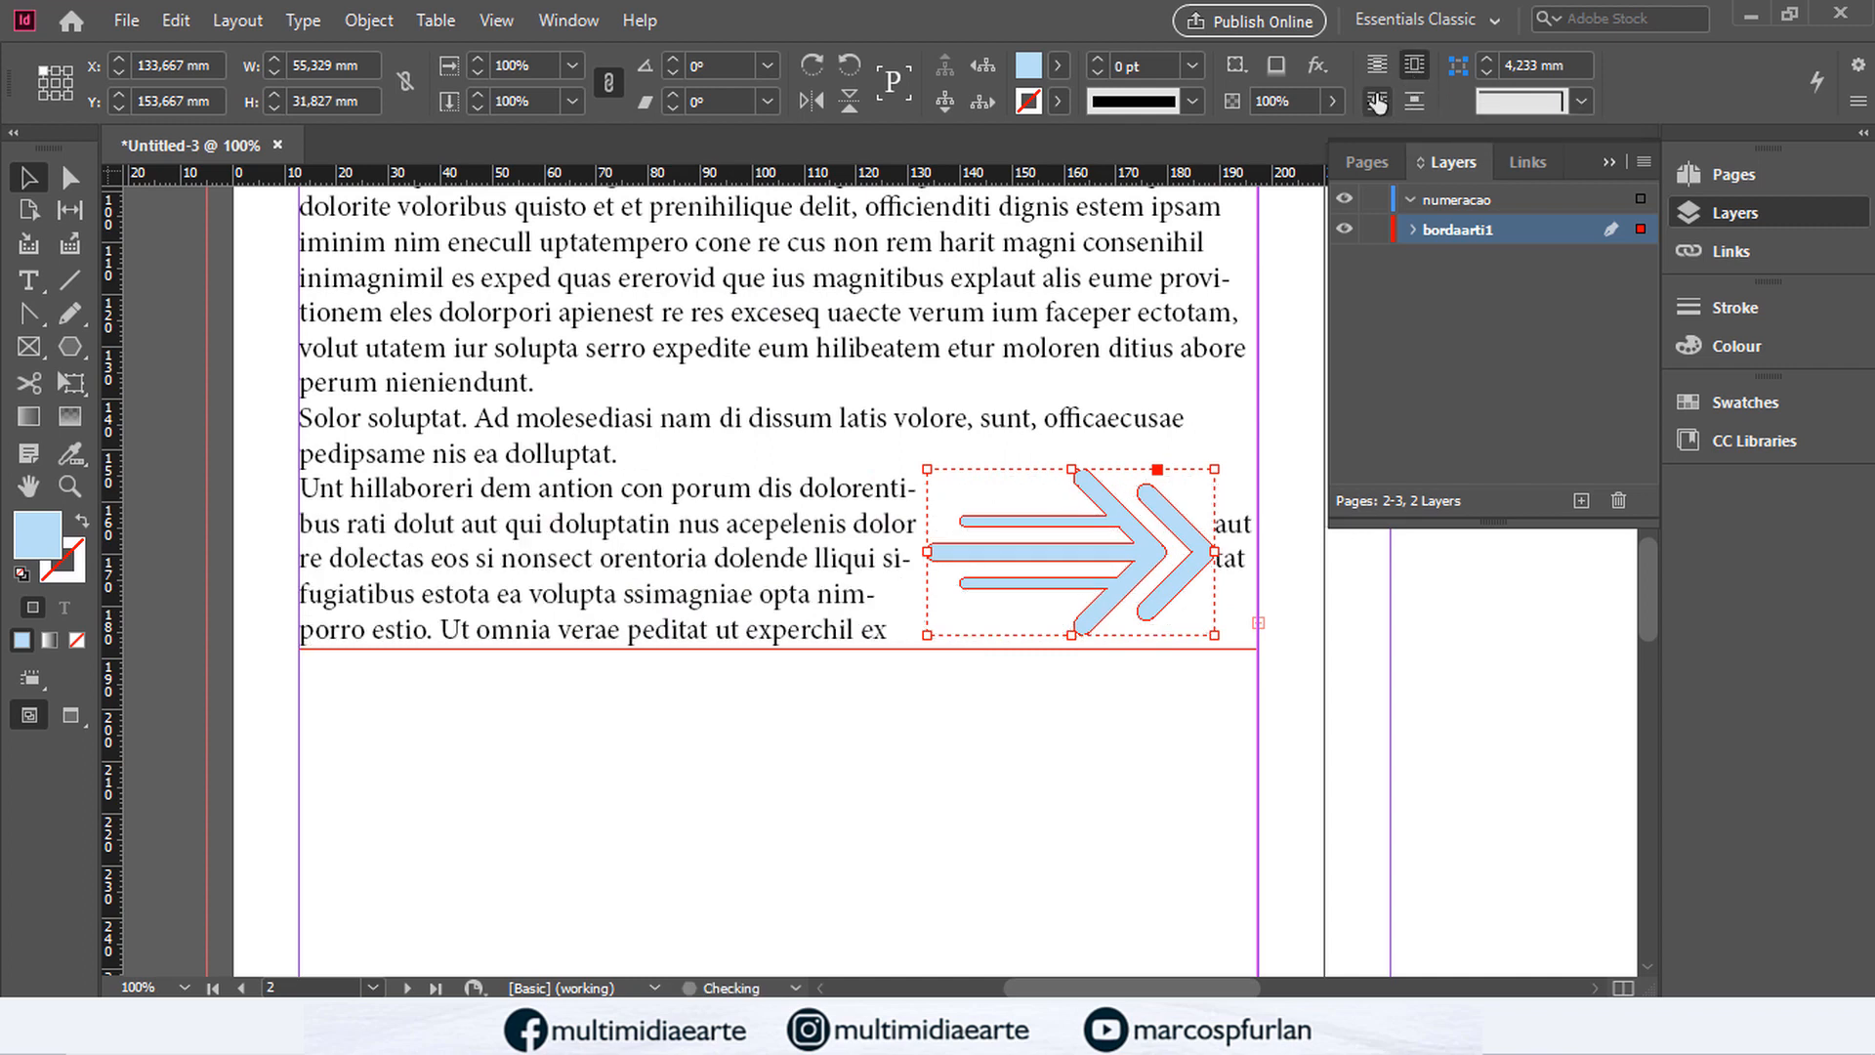
pyautogui.rightClick(1123, 527)
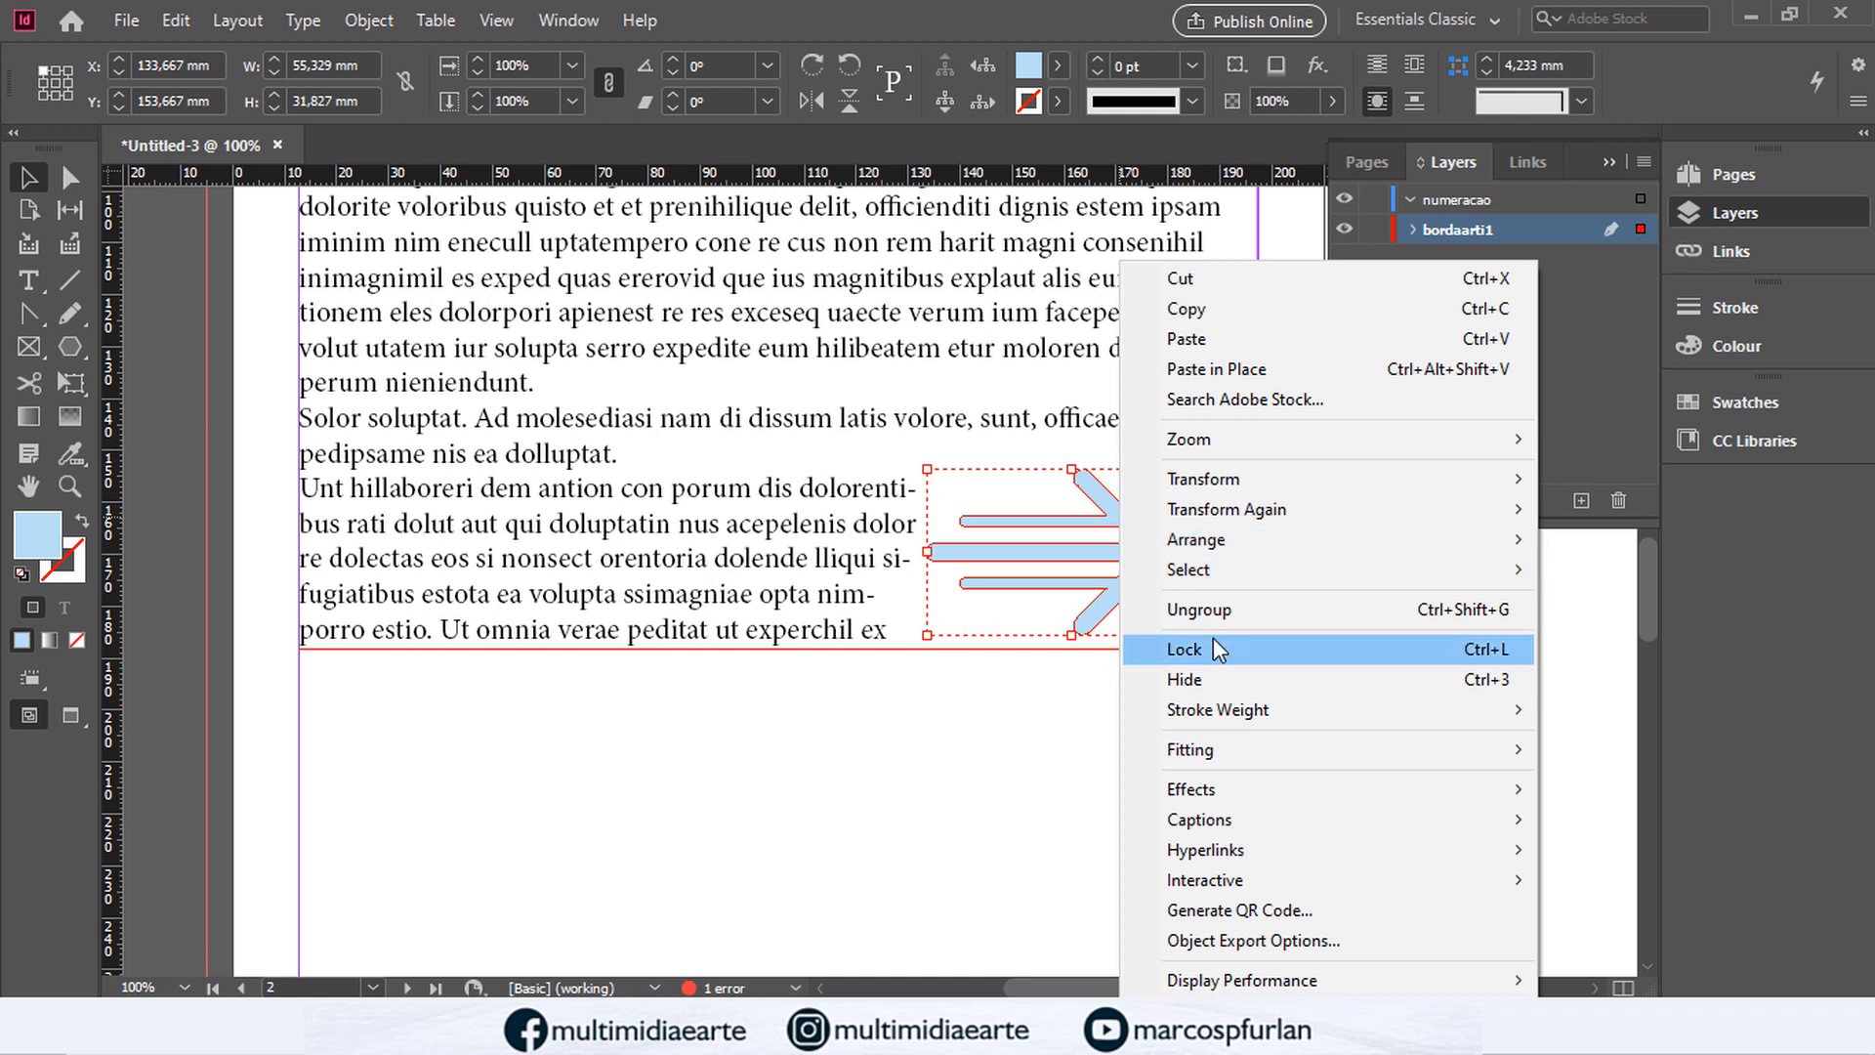
pyautogui.click(1237, 612)
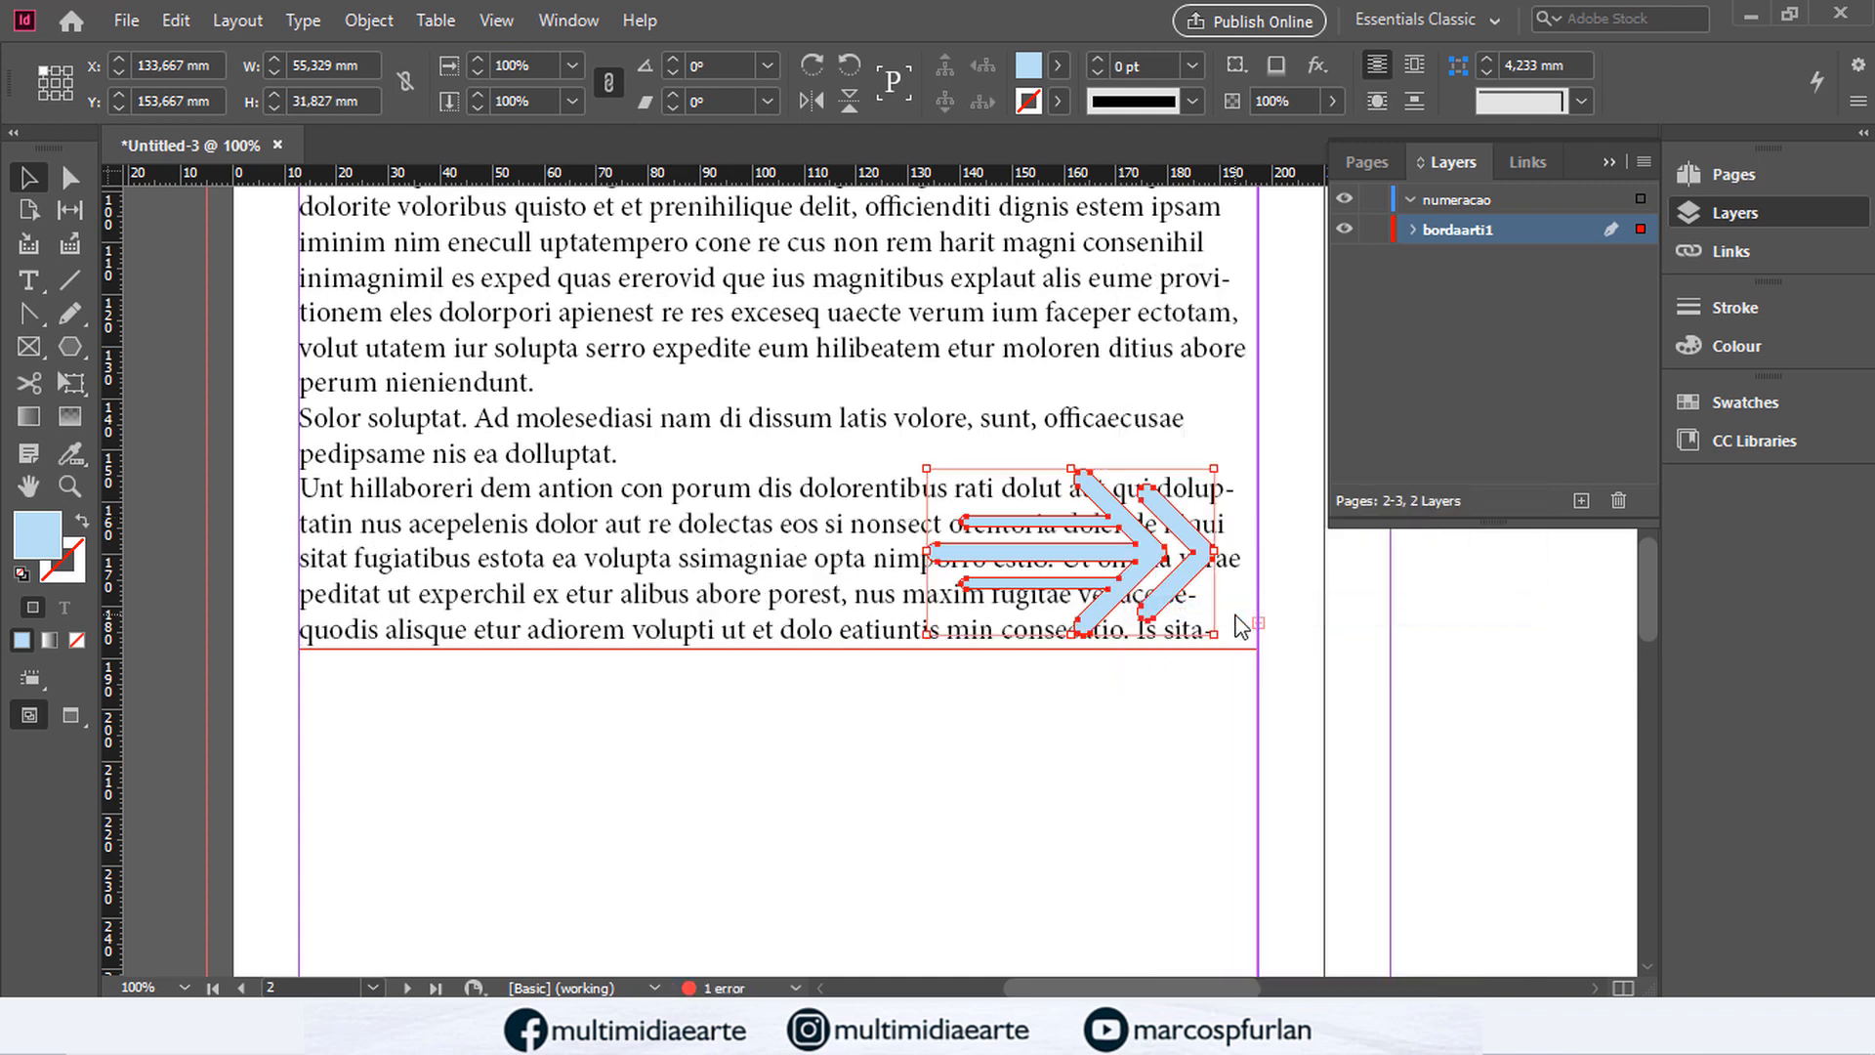
pyautogui.click(1380, 98)
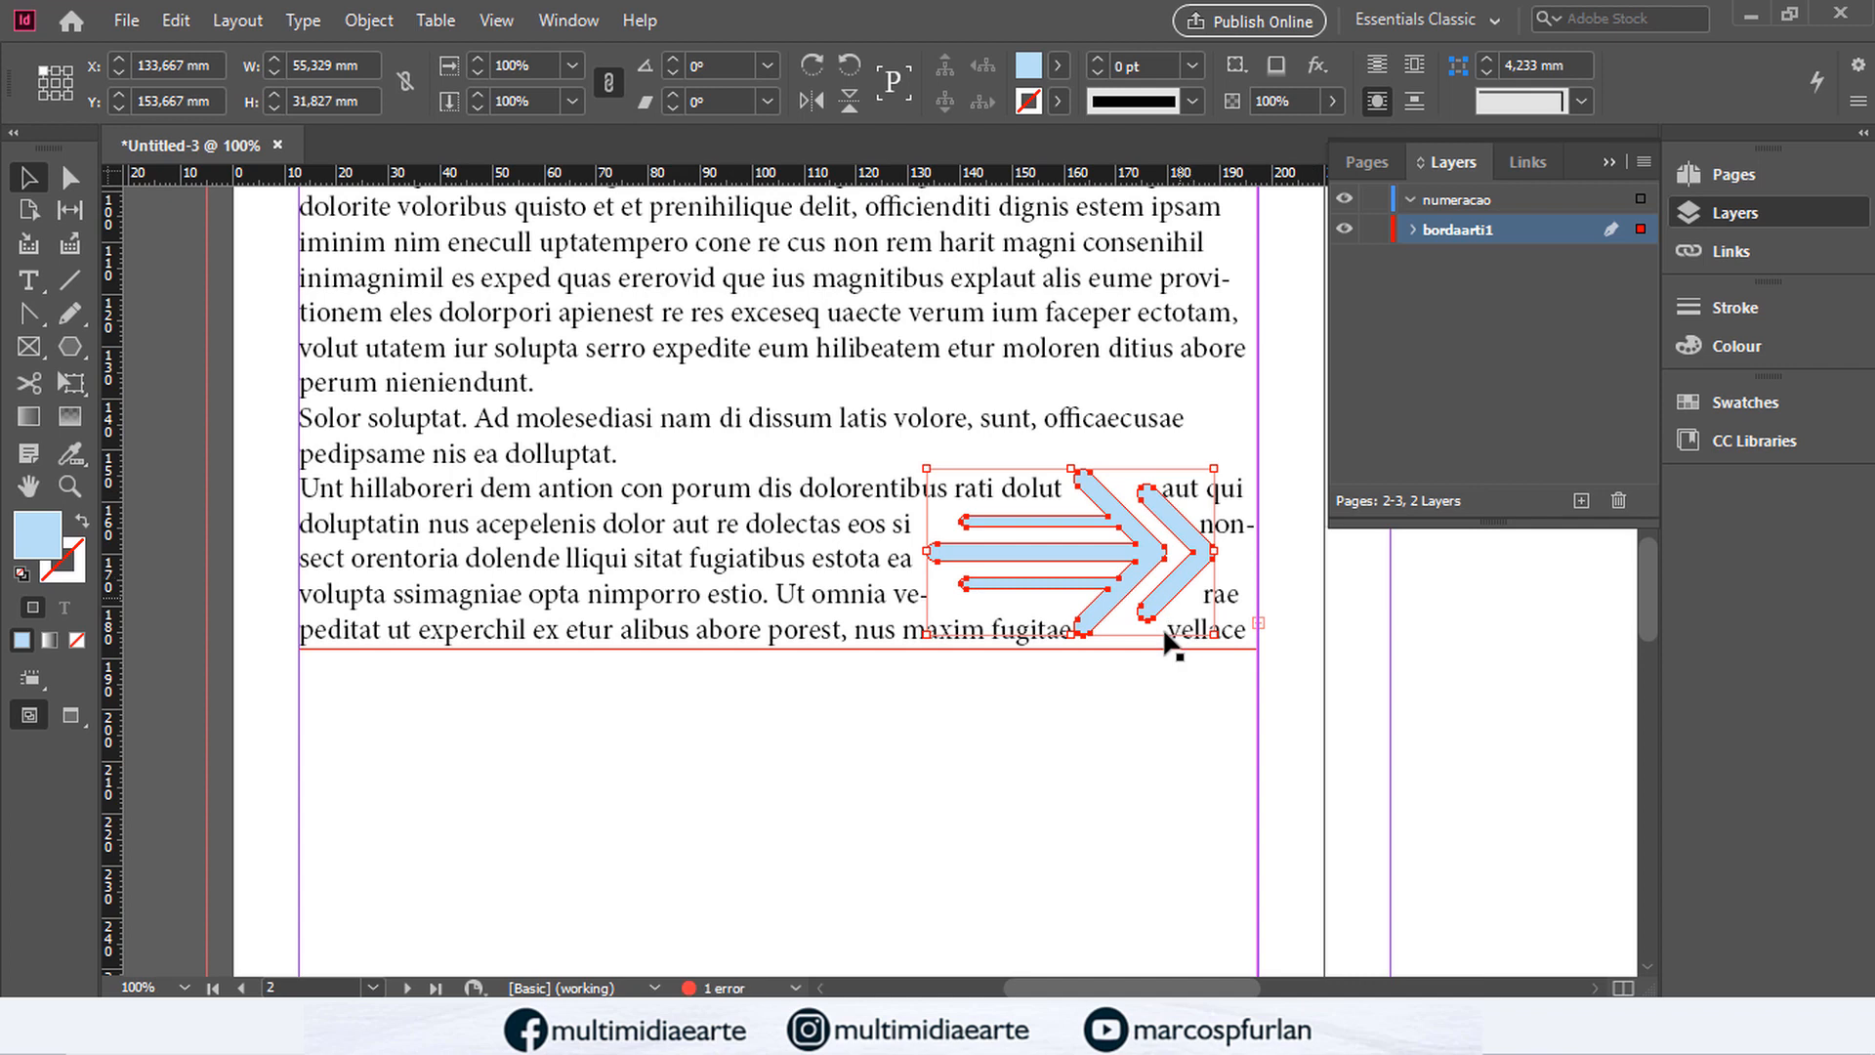
# Step: Extend the page 2 text frame downward to a height of about 211.6 mm
pyautogui.click(1136, 695)
pyautogui.click(823, 628)
pyautogui.moveTo(779, 649); pyautogui.dragTo(766, 838)
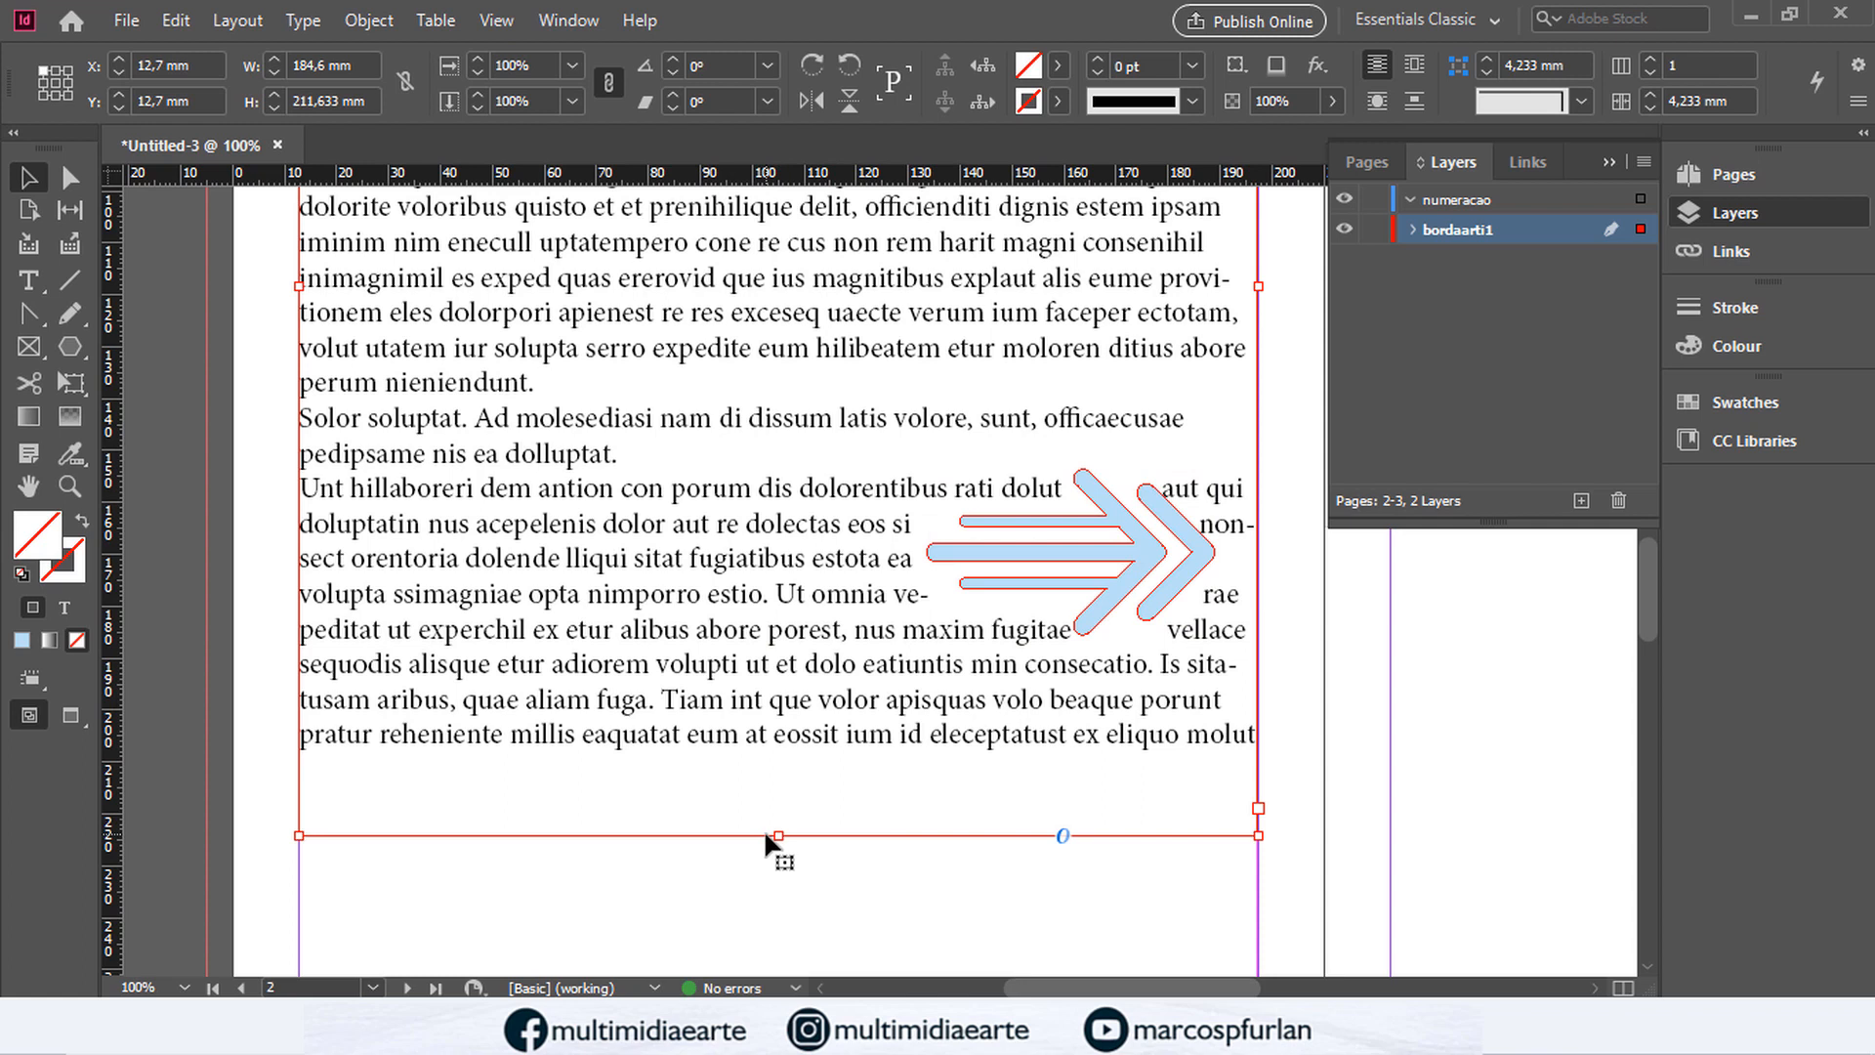
pyautogui.scroll(-2, 994, 503)
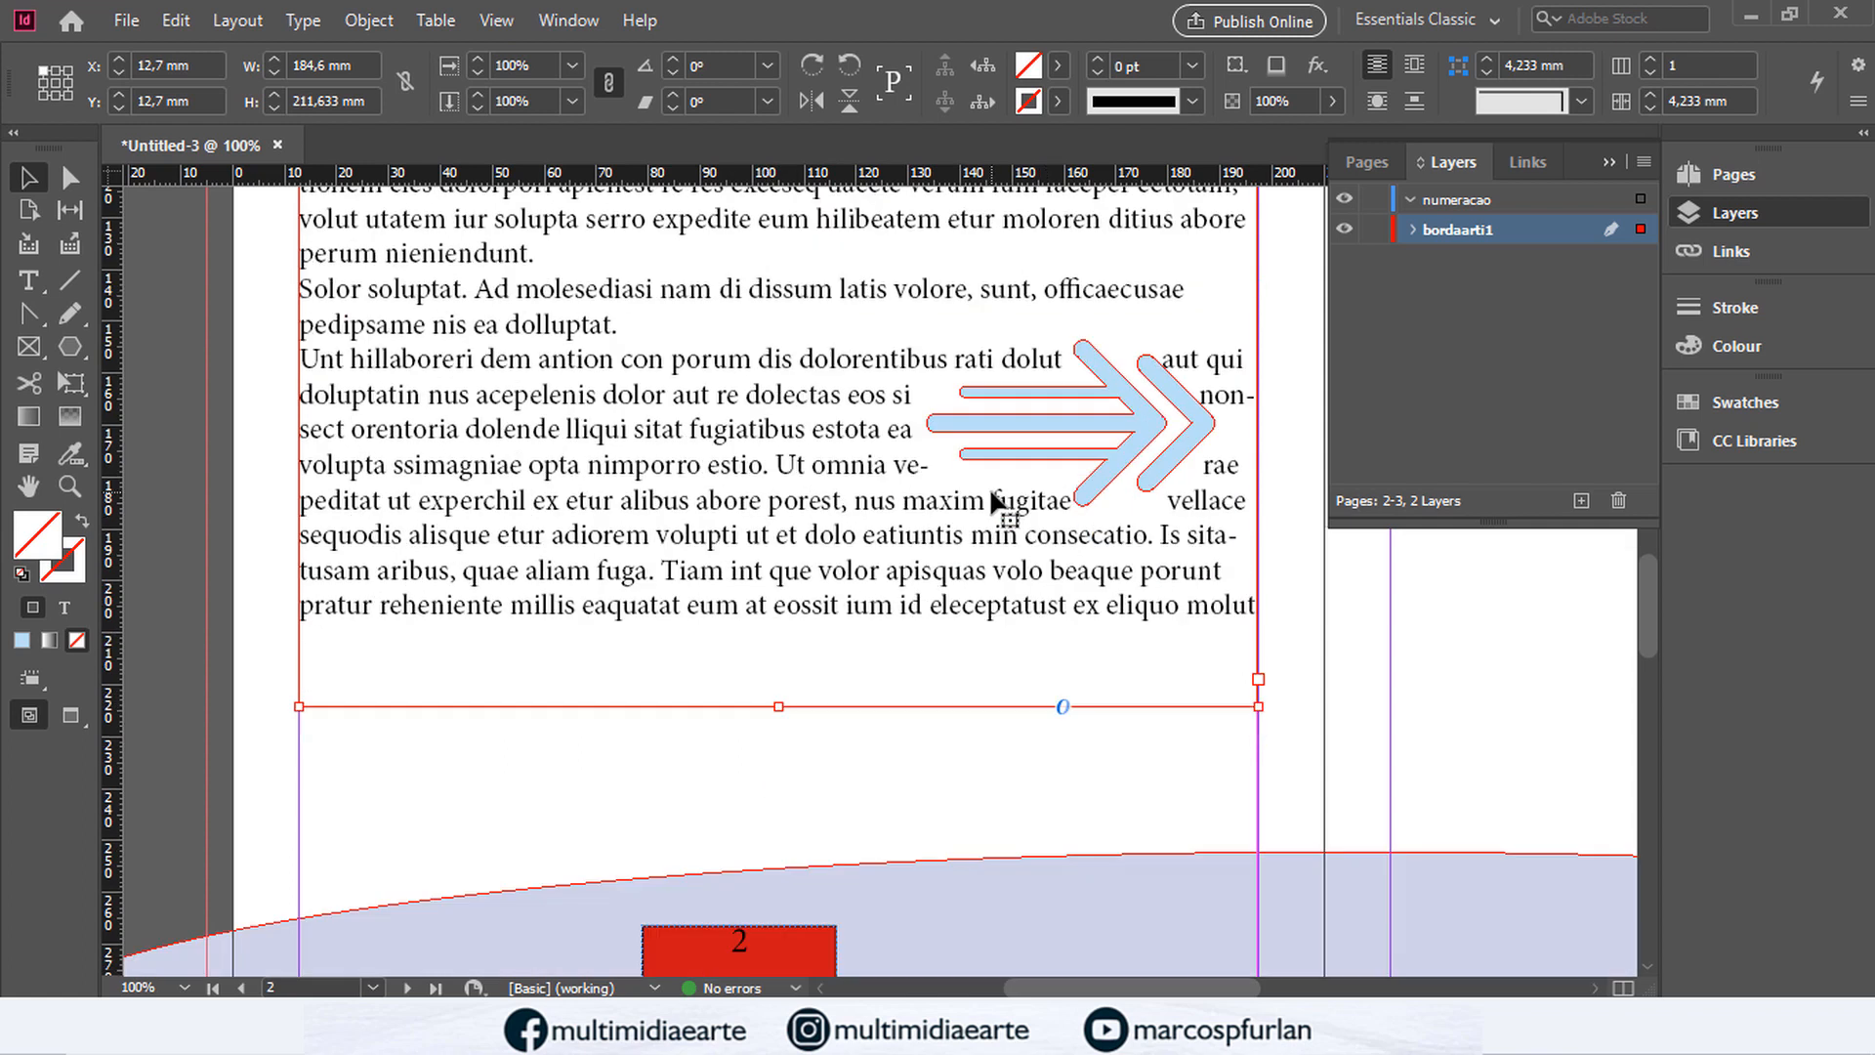
pyautogui.scroll(9, 994, 503)
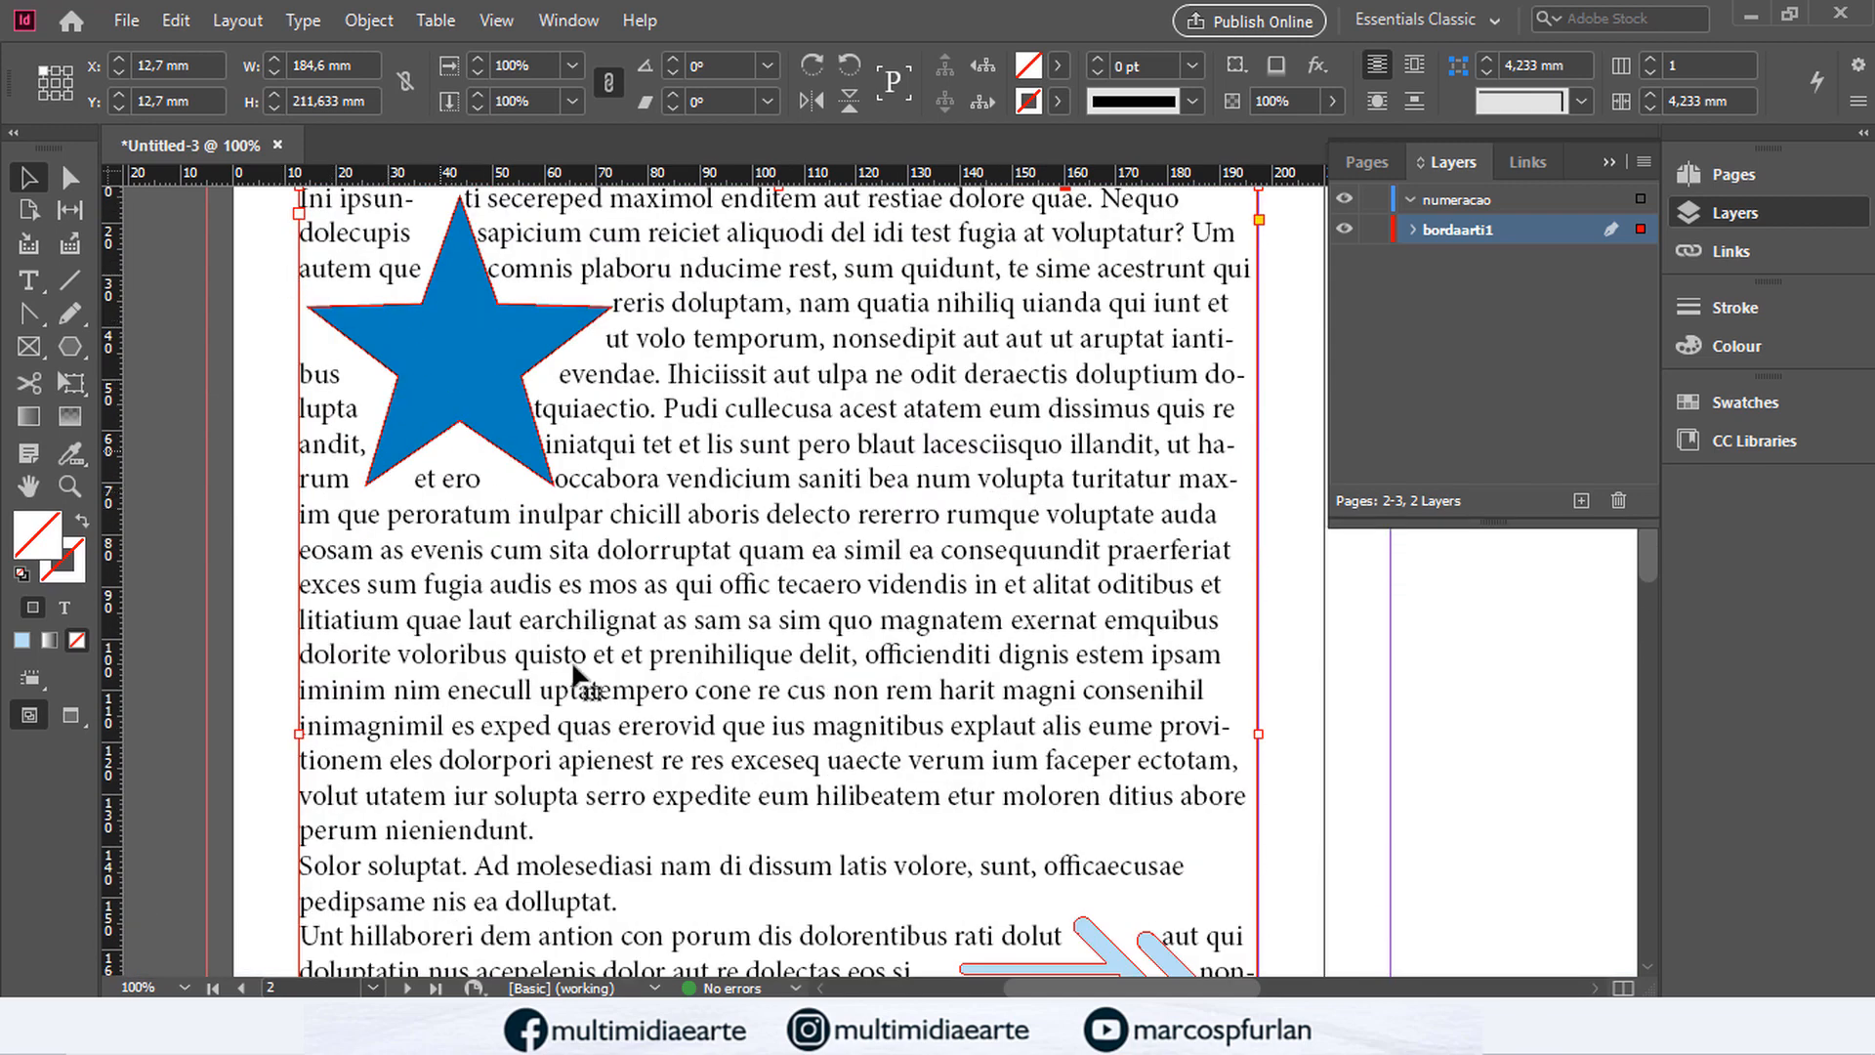
pyautogui.scroll(5, 871, 406)
pyautogui.scroll(-8, 871, 406)
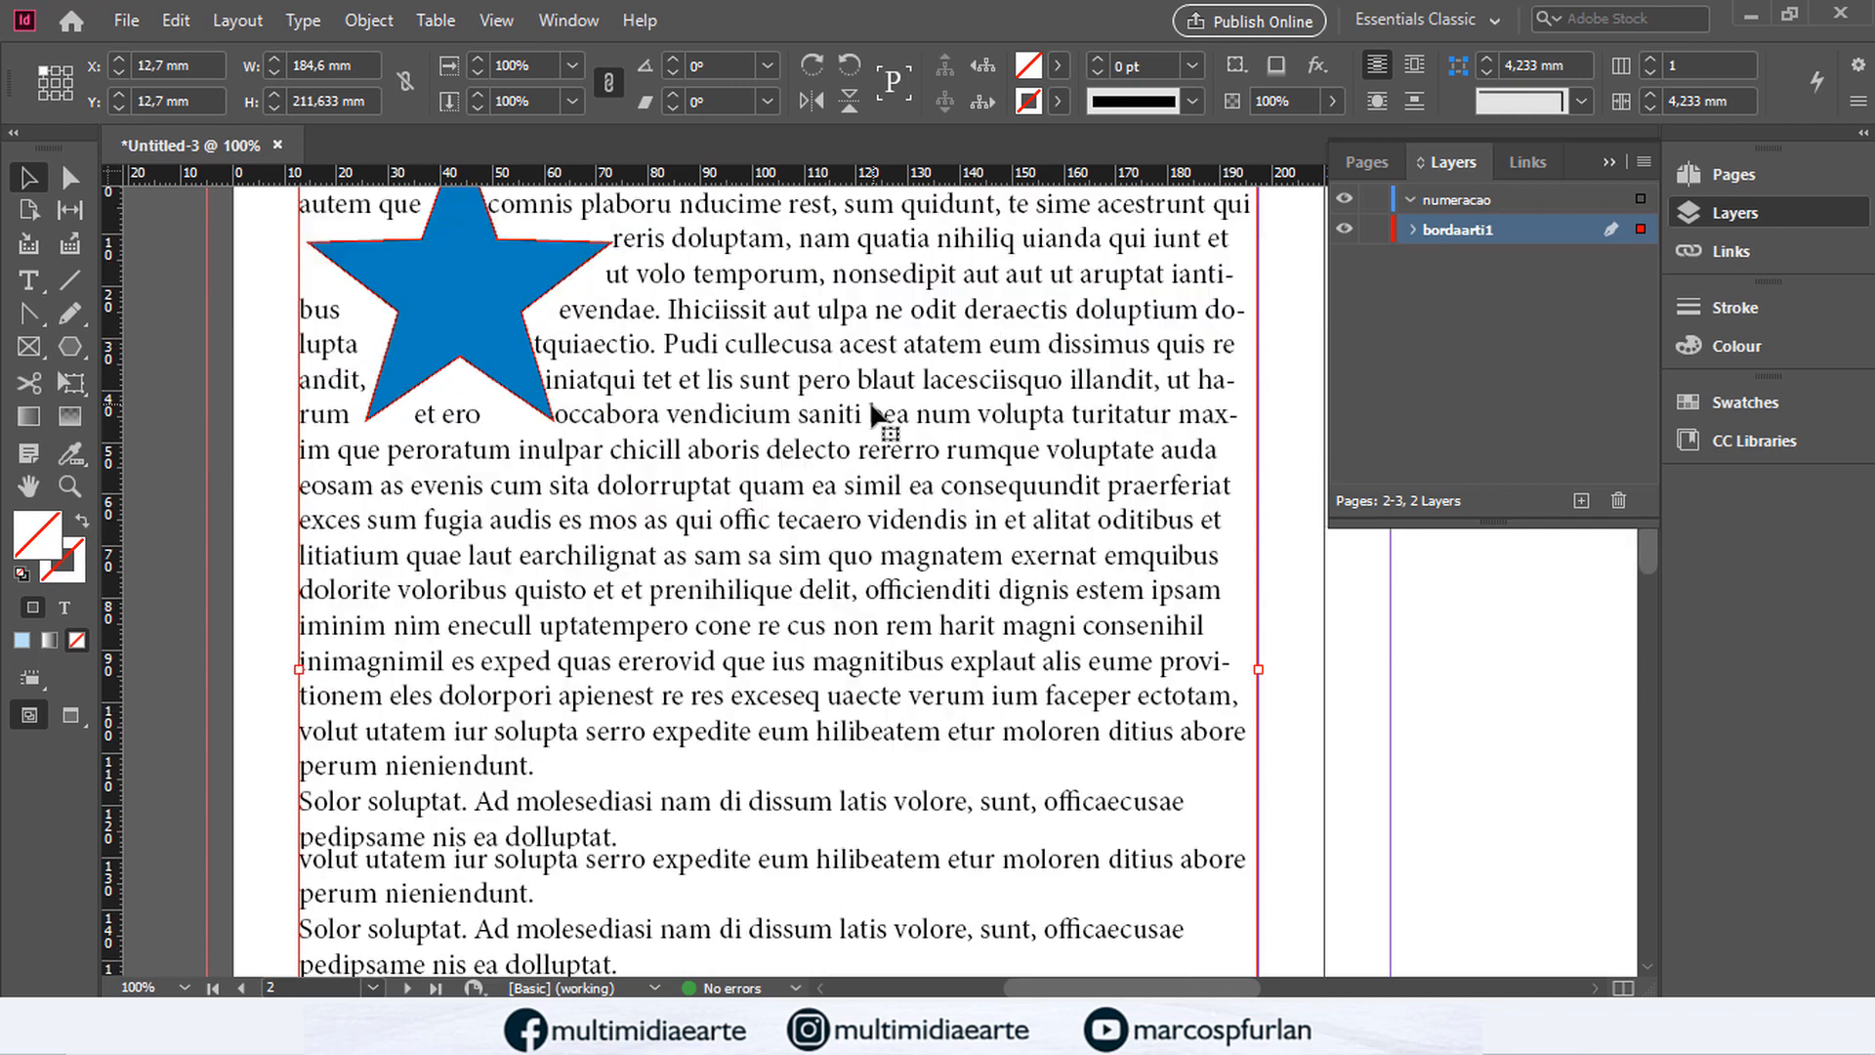
pyautogui.scroll(5, 870, 400)
pyautogui.scroll(-3, 869, 401)
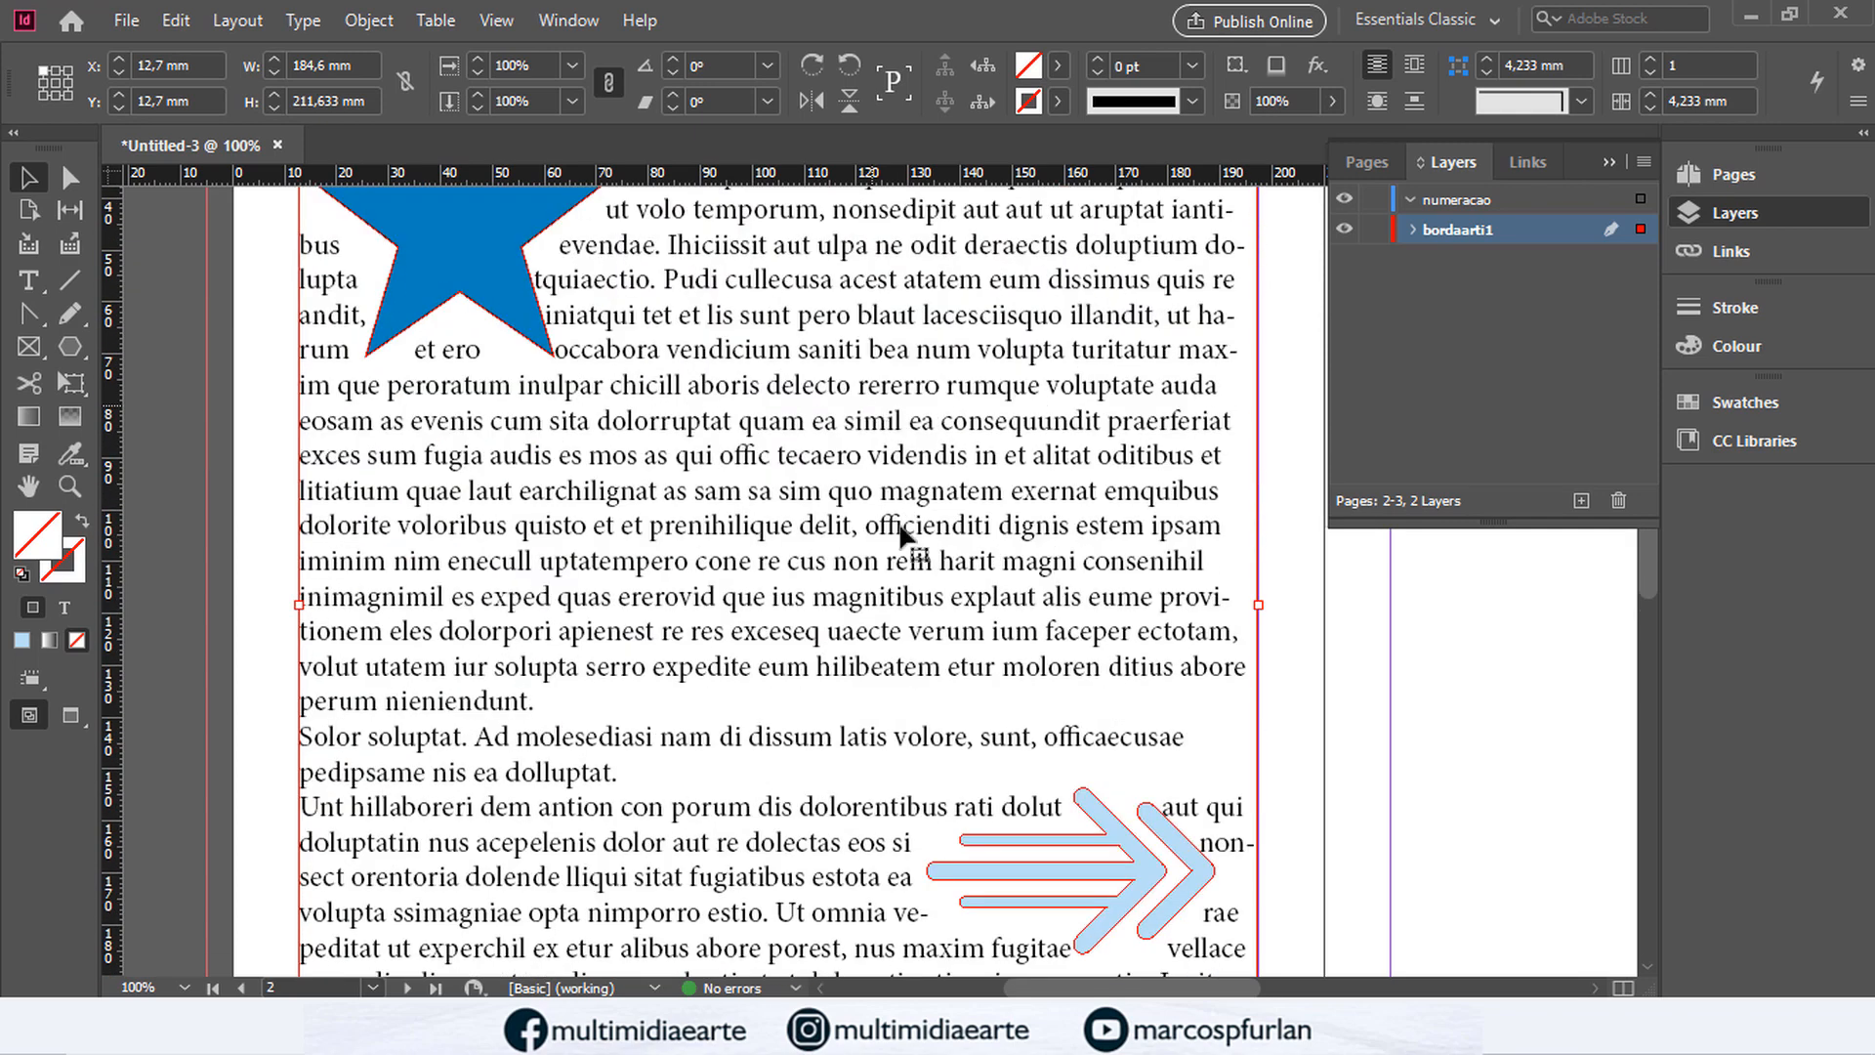
# Step: Display the document's colour swatches and enlarge the list to show all of them
pyautogui.click(584, 21)
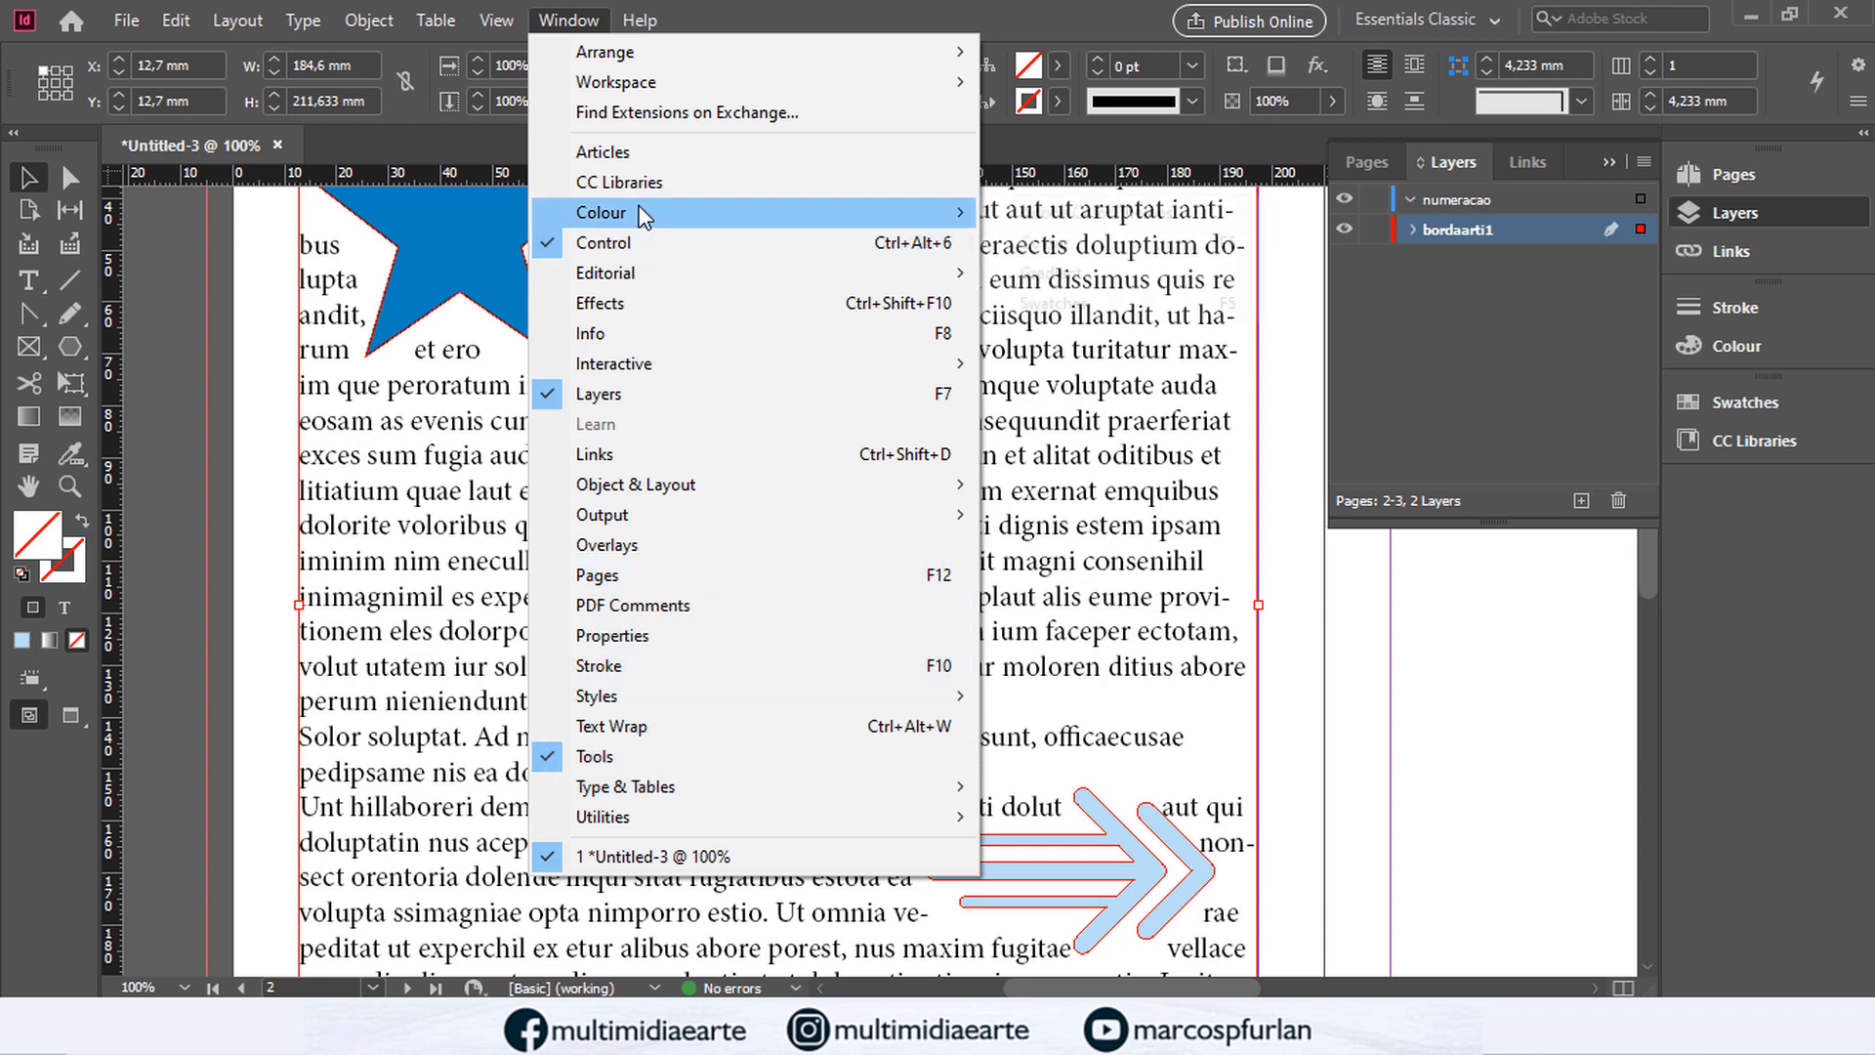
pyautogui.moveTo(642, 217)
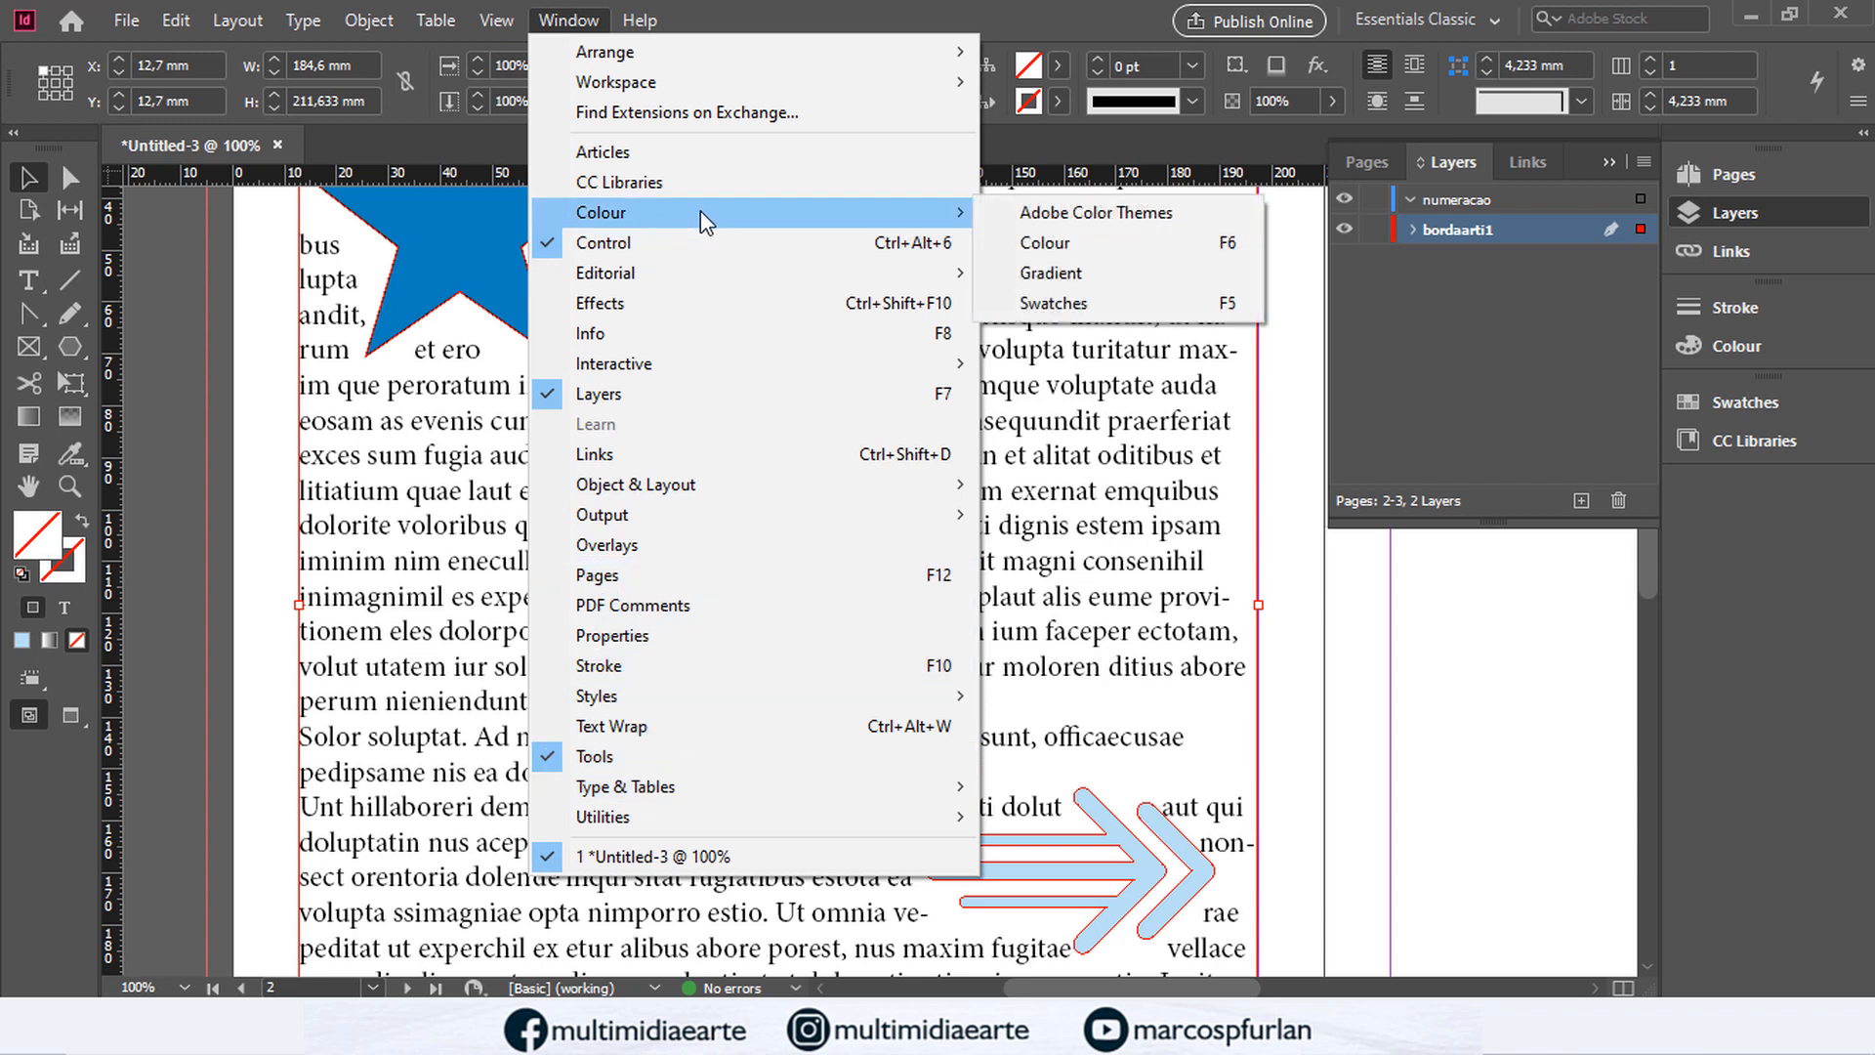
pyautogui.click(1083, 295)
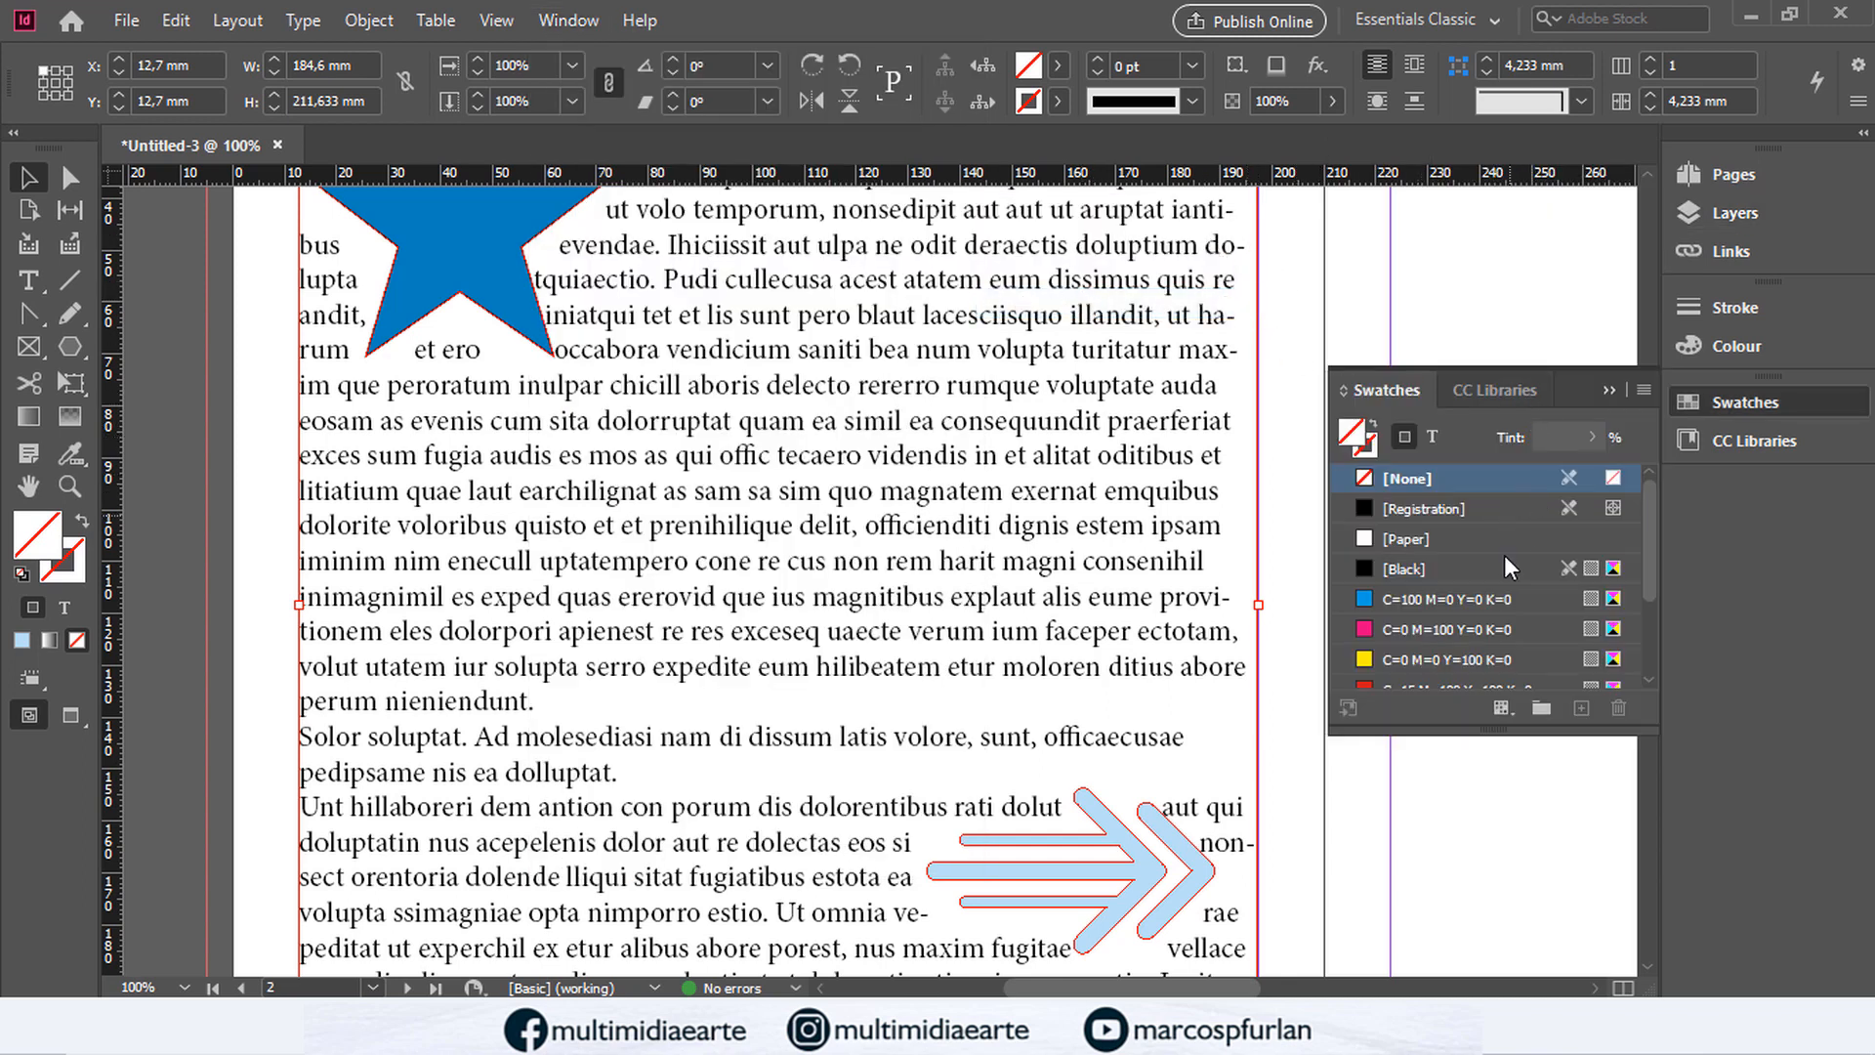
pyautogui.moveTo(1553, 740); pyautogui.dragTo(1568, 892)
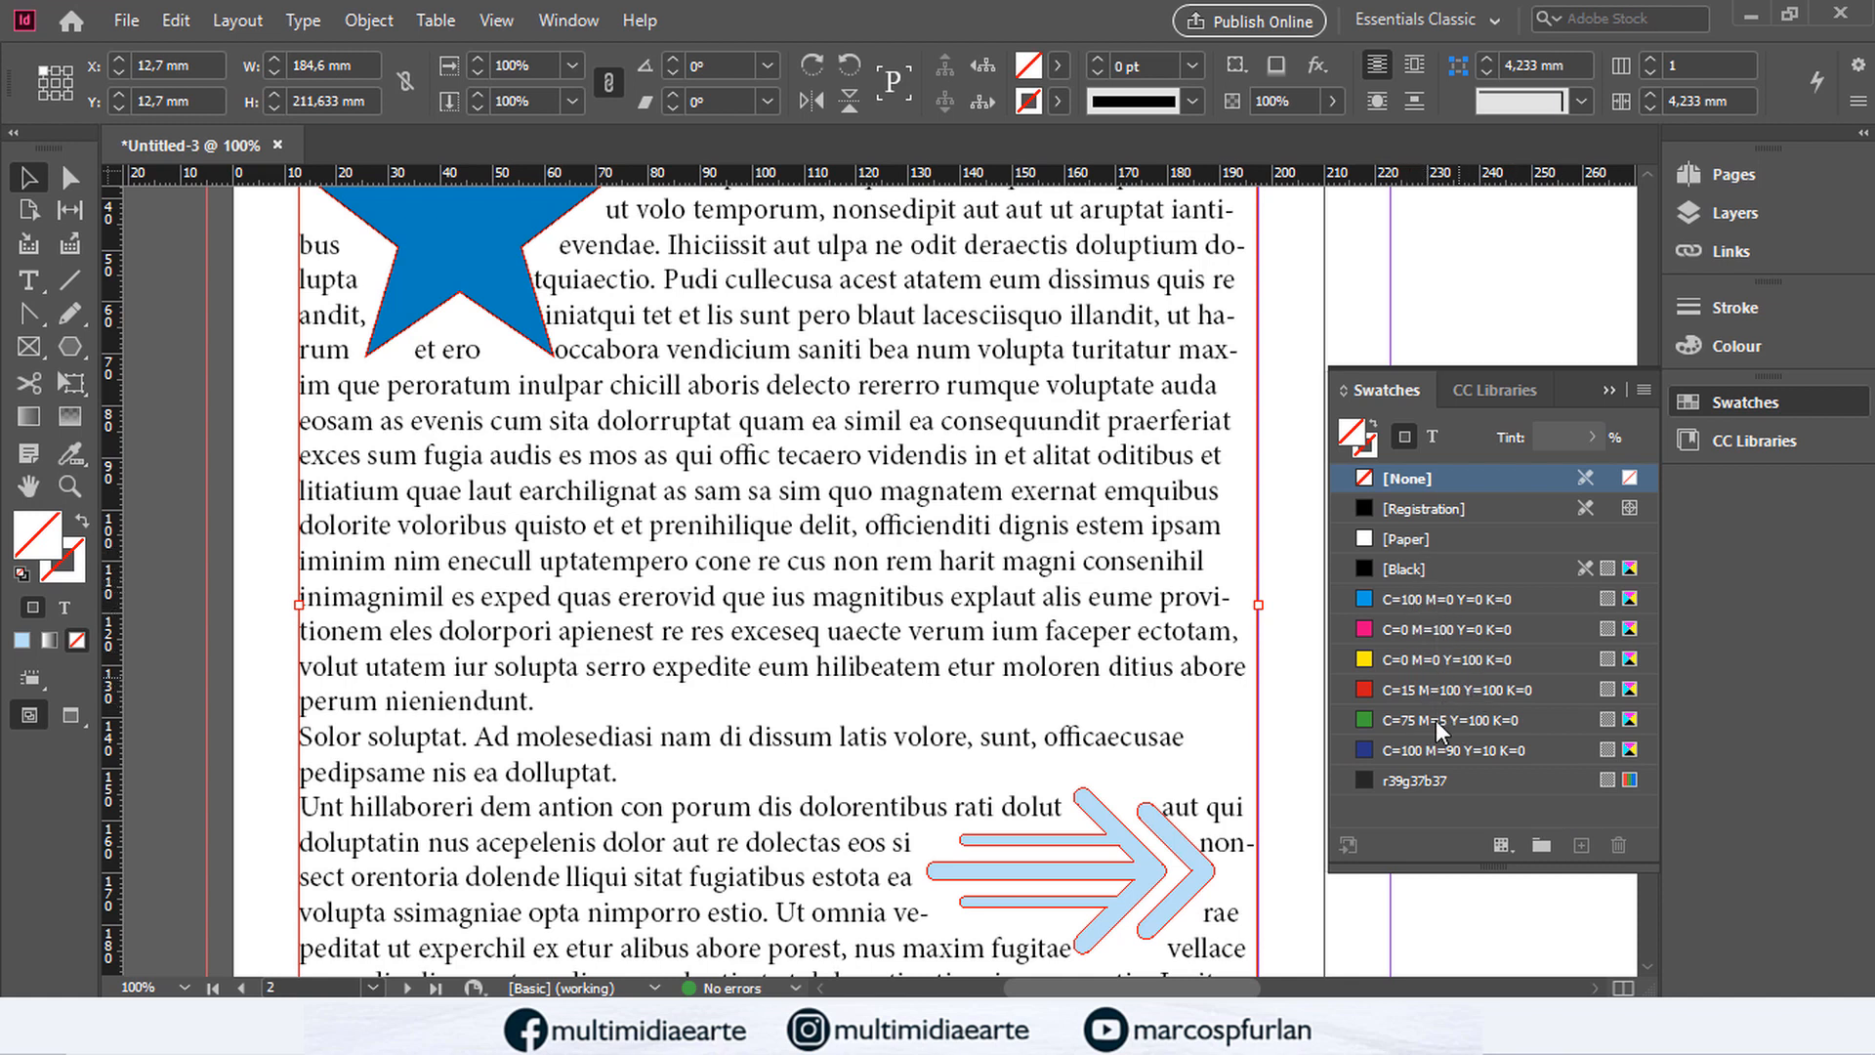
# Step: Add the arrow's light blue fill to the document as the CMYK swatch C=32 M=2 Y=1 K=0
pyautogui.click(1139, 842)
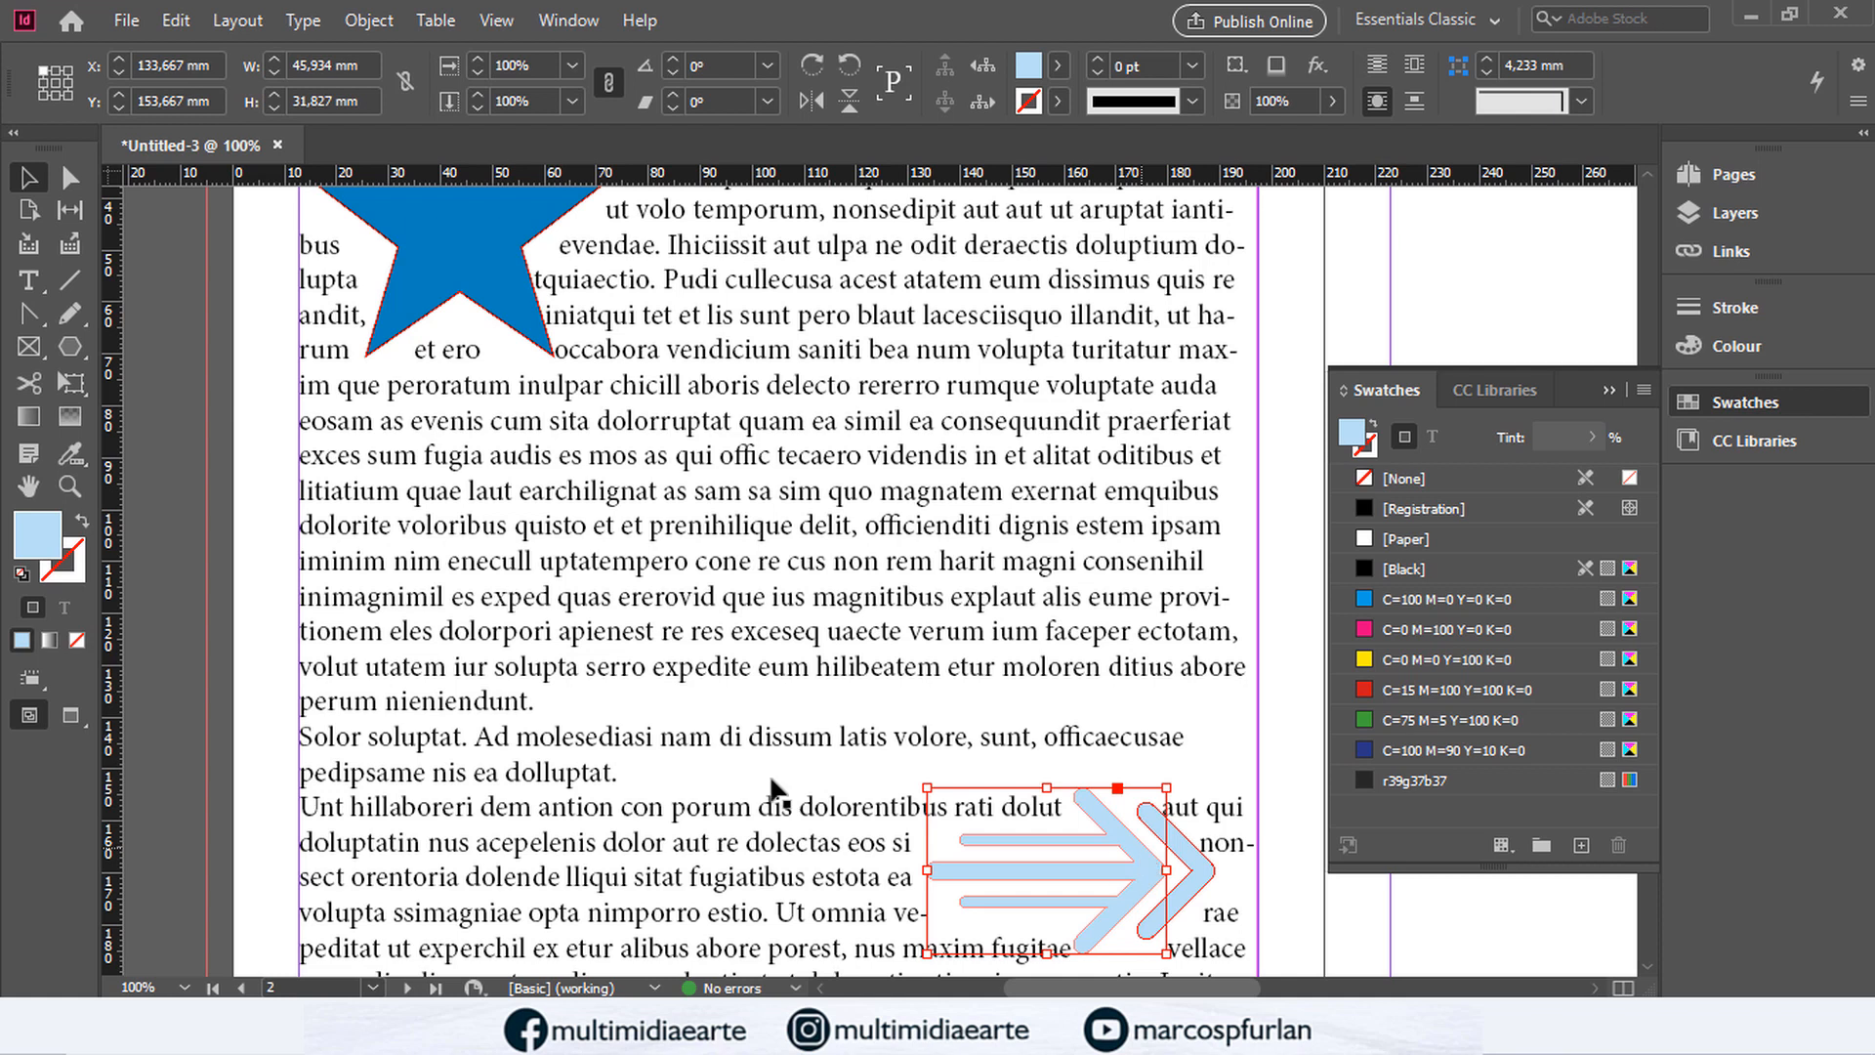
pyautogui.doubleClick(41, 549)
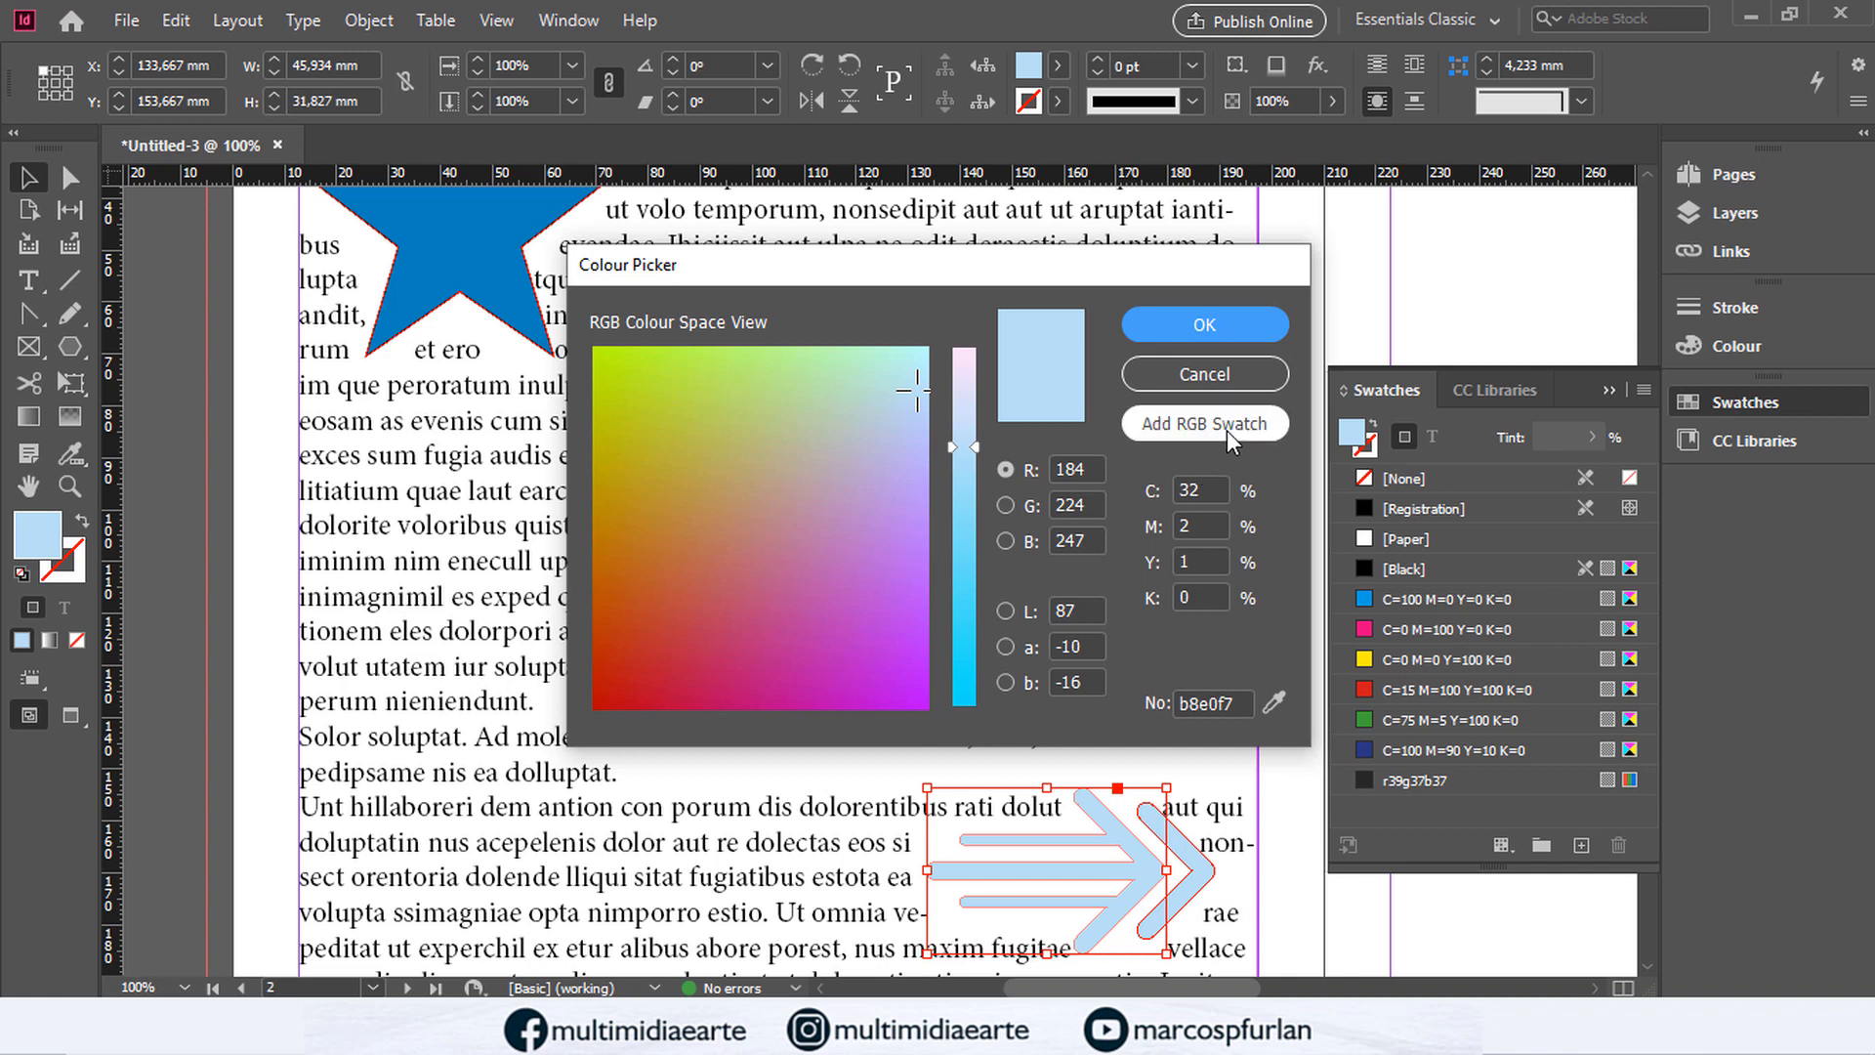
pyautogui.click(1217, 524)
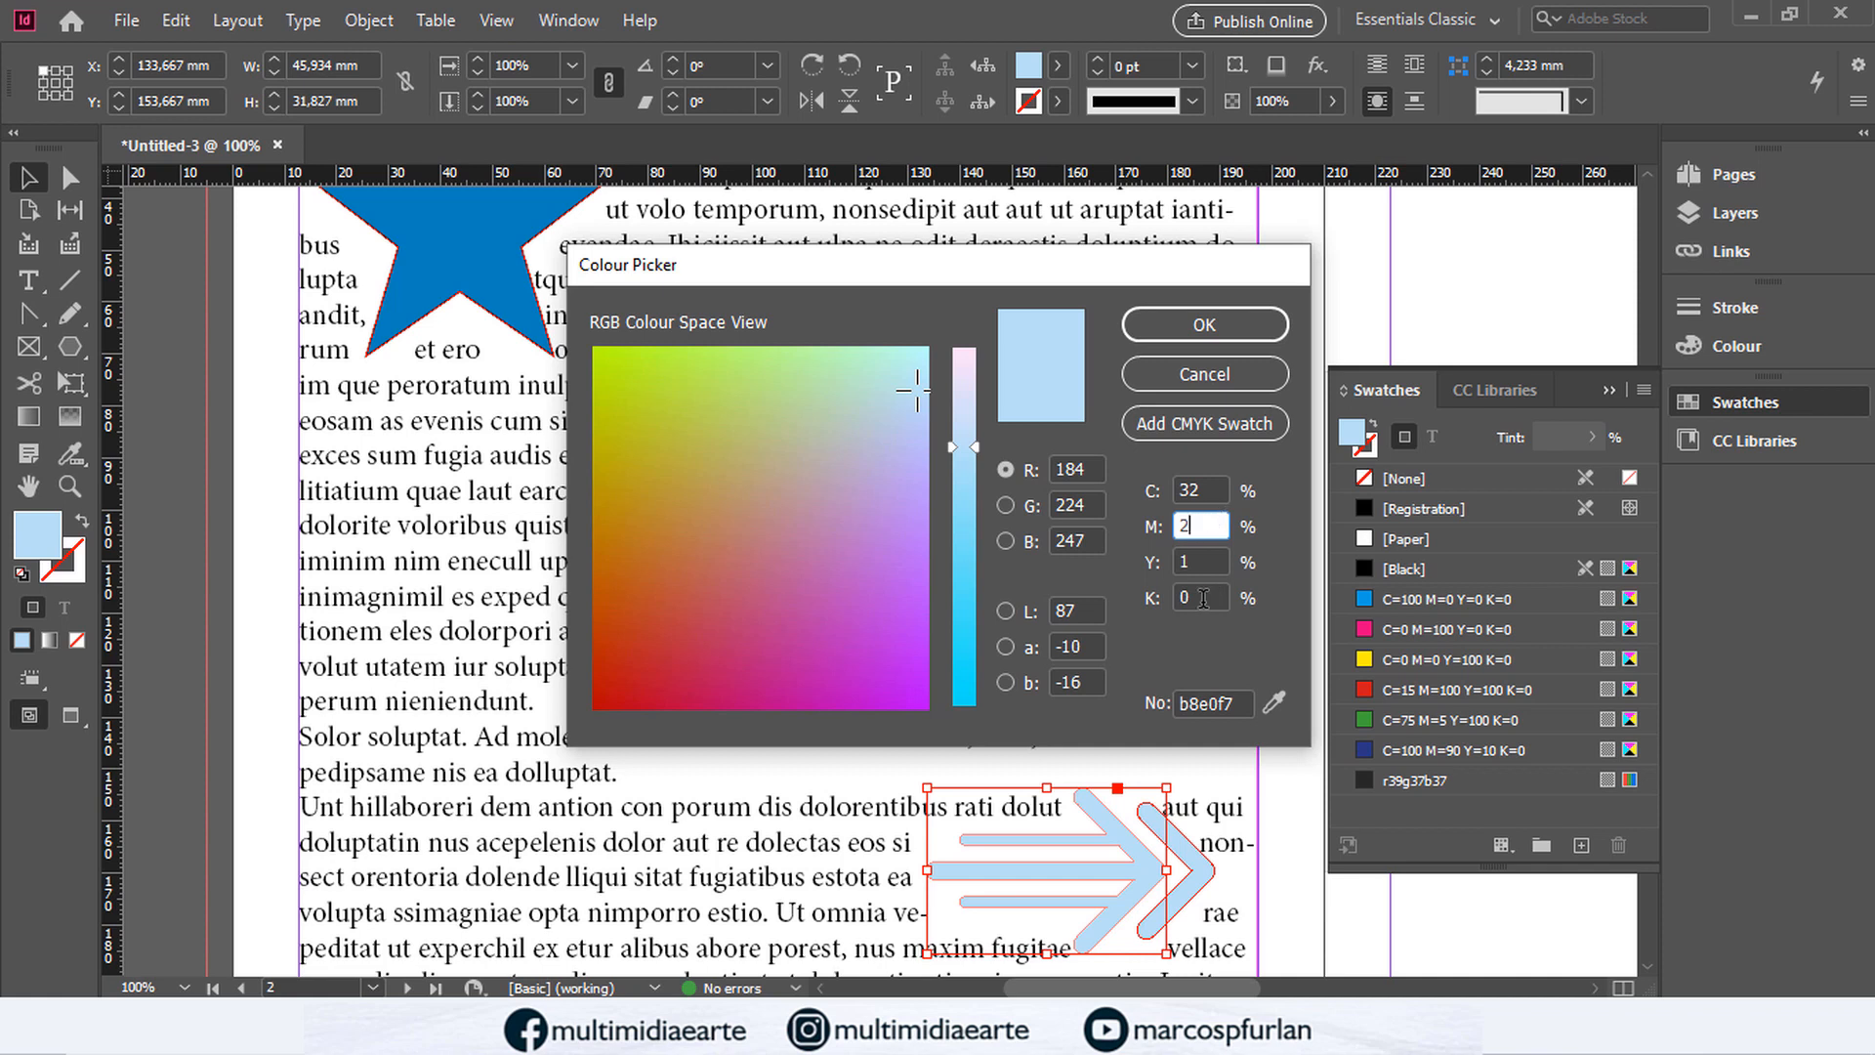
pyautogui.click(1231, 430)
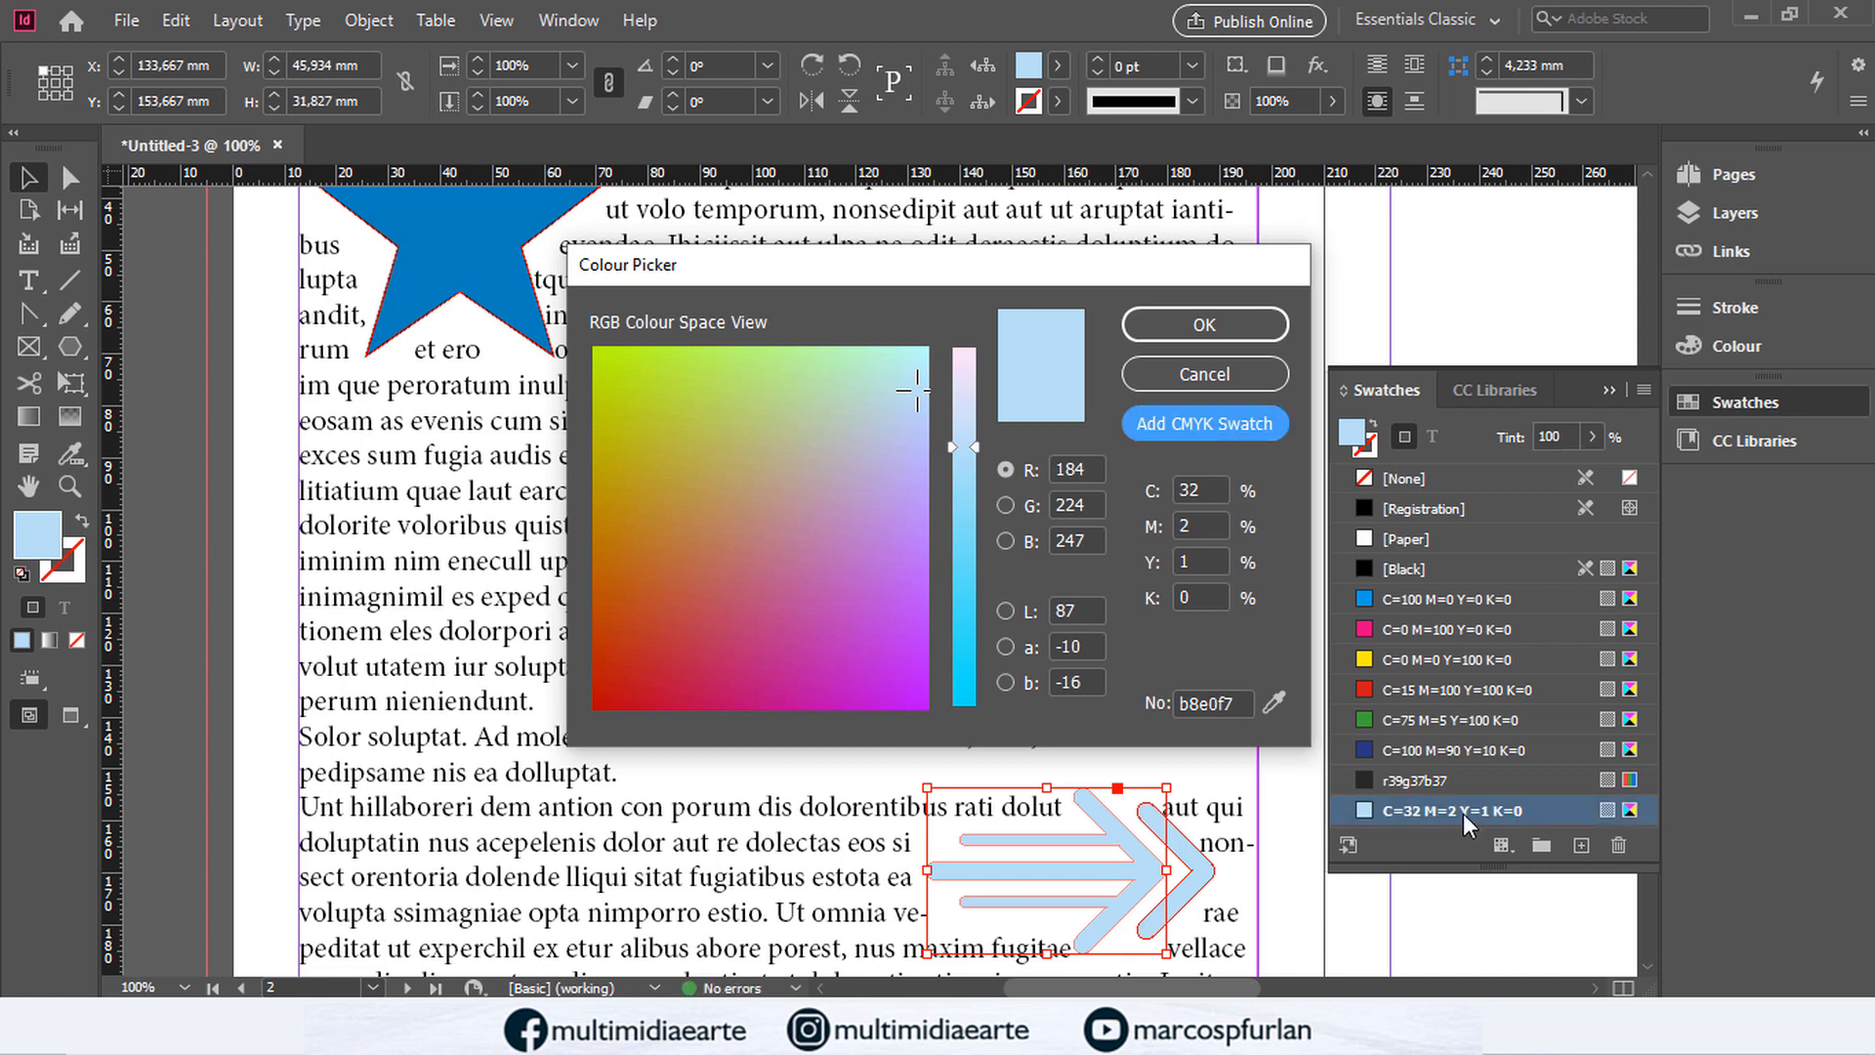
pyautogui.click(1236, 377)
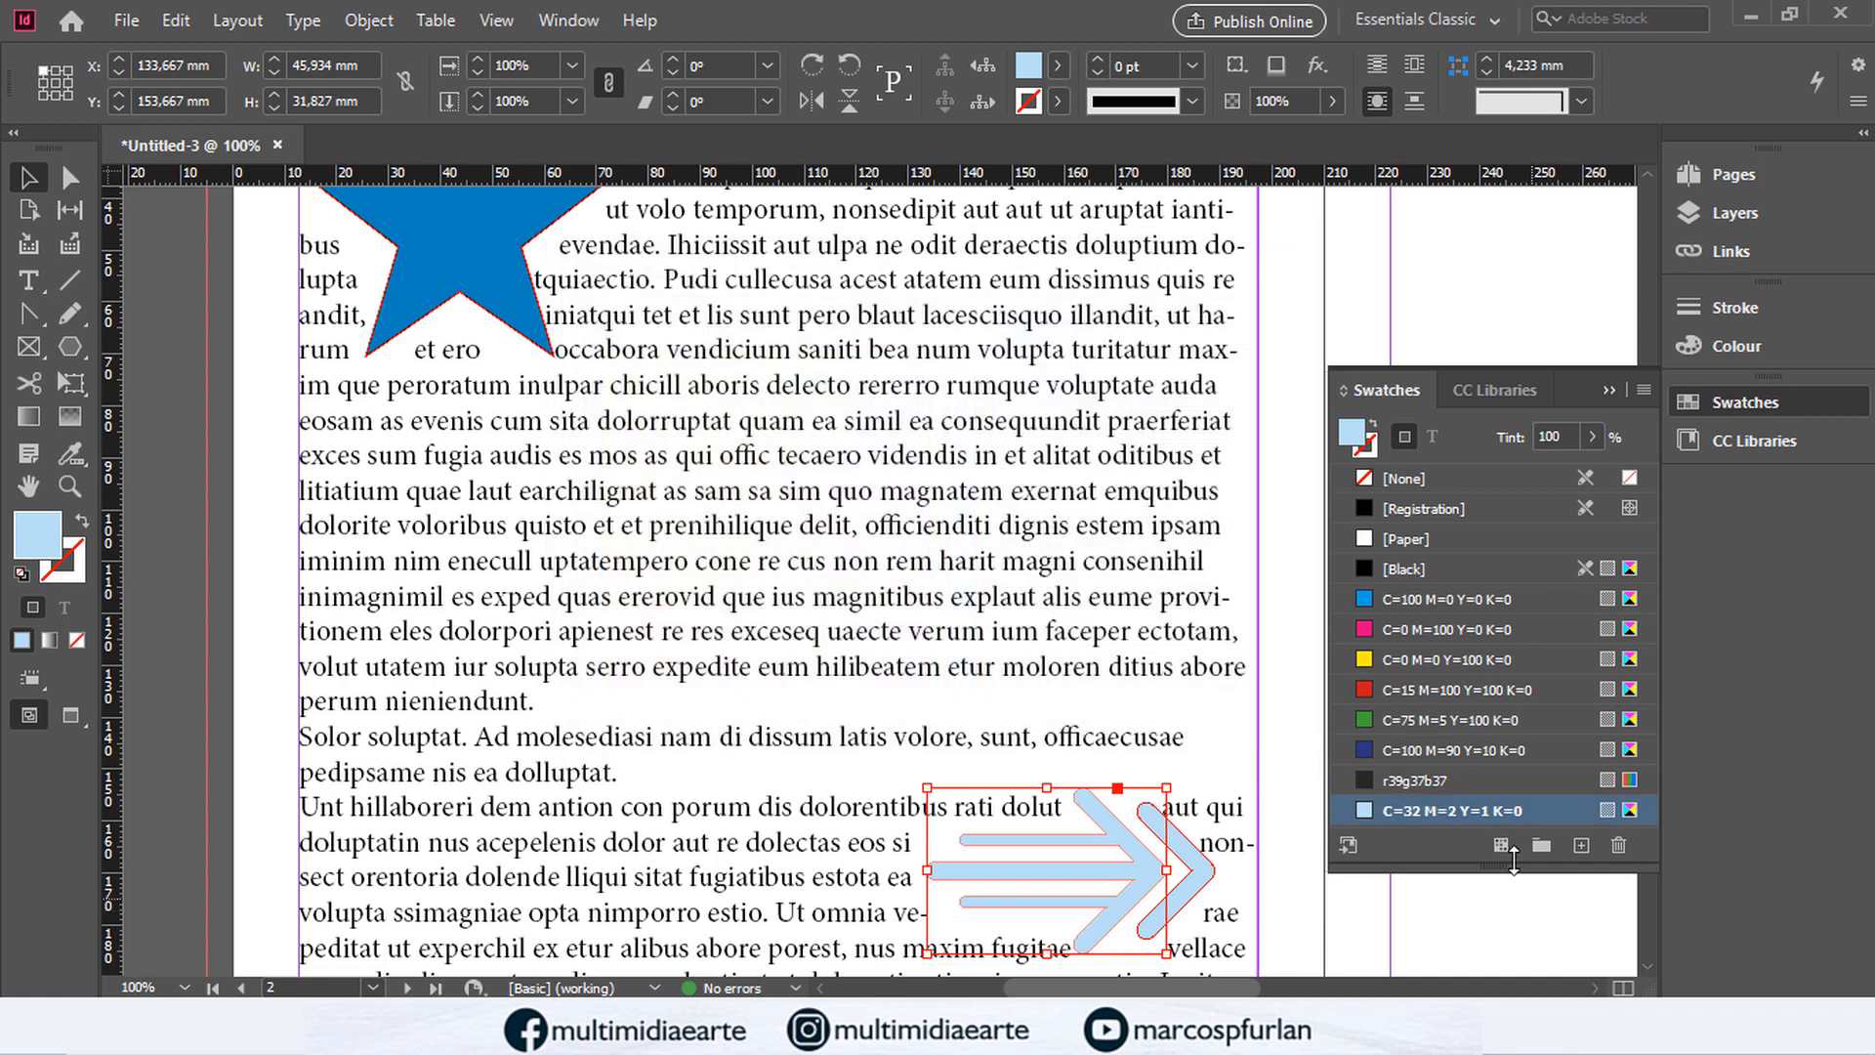
# Step: Inspect the swatch options and available commands for the C=32 M=2 Y=1 K=0 swatch
pyautogui.doubleClick(1497, 812)
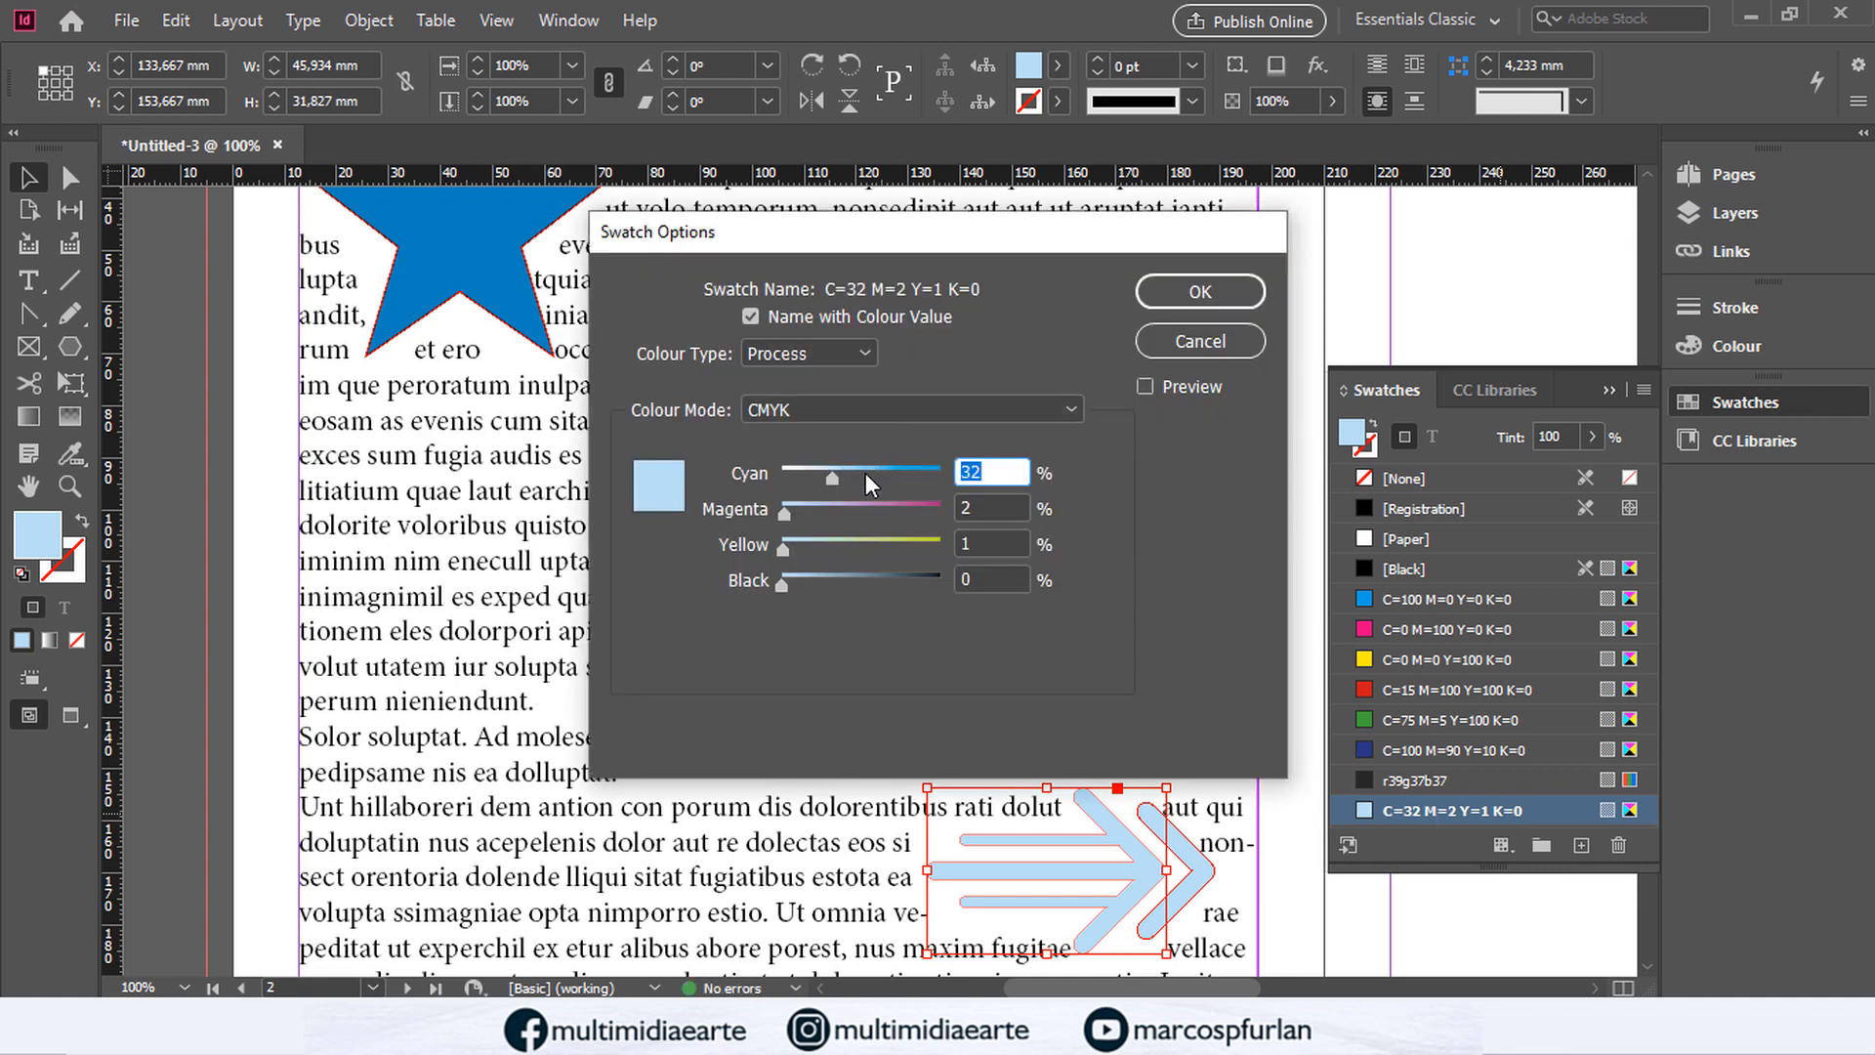
pyautogui.click(1176, 351)
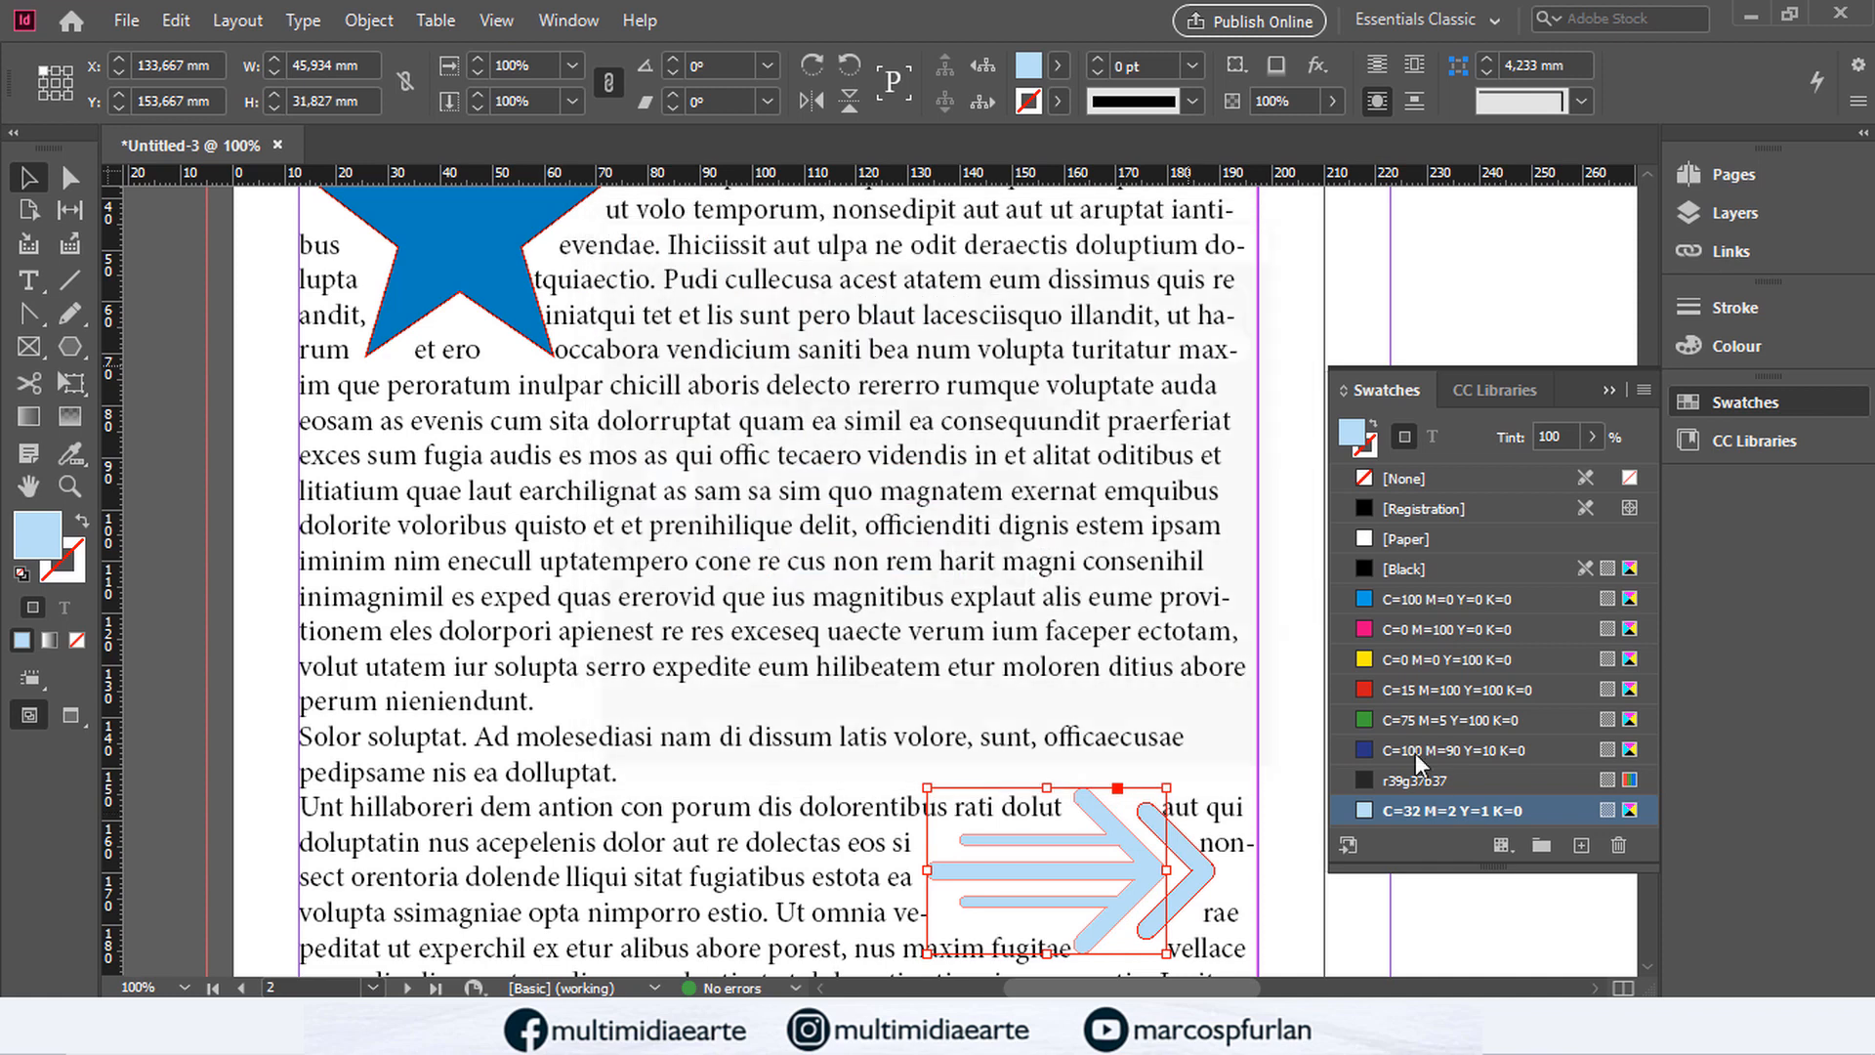
pyautogui.rightClick(1449, 811)
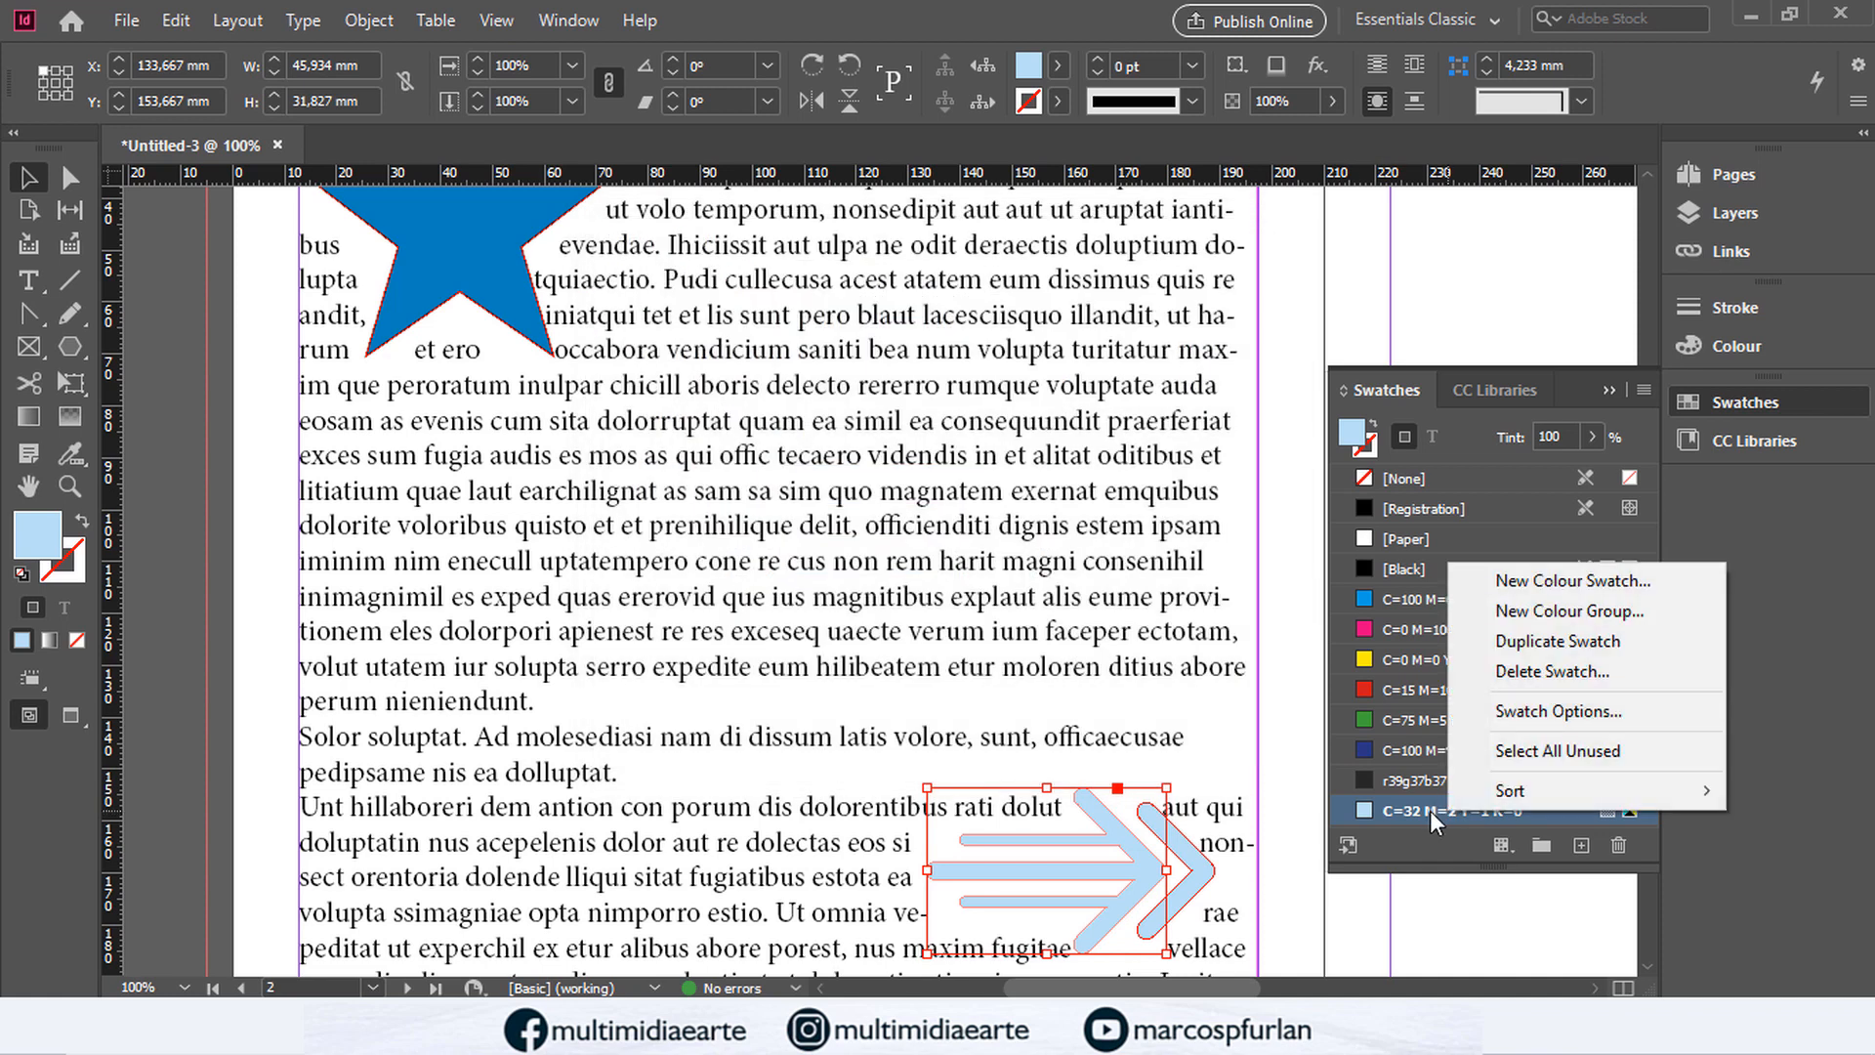
pyautogui.click(1429, 810)
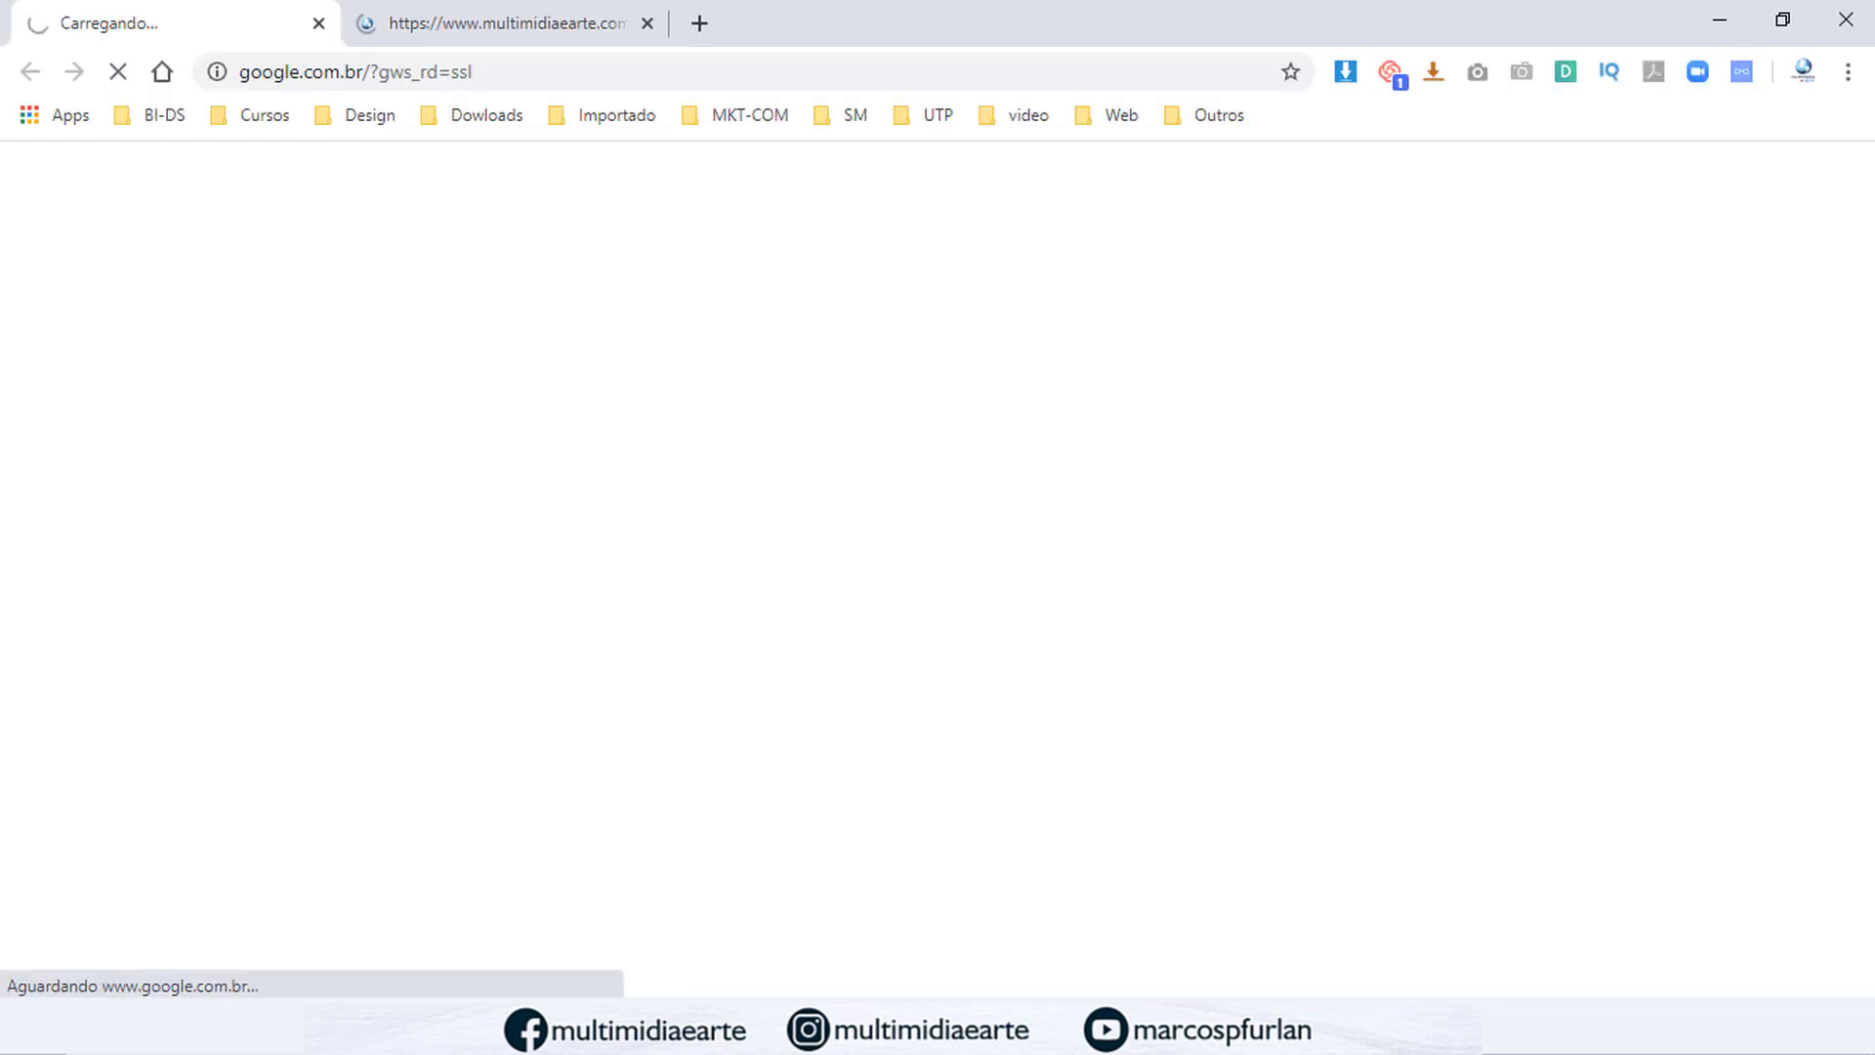
# Step: Switch to the web browser, search Google for adobe.color, and open the Adobe Color wheel site
pyautogui.click(629, 74)
pyautogui.write('adob')
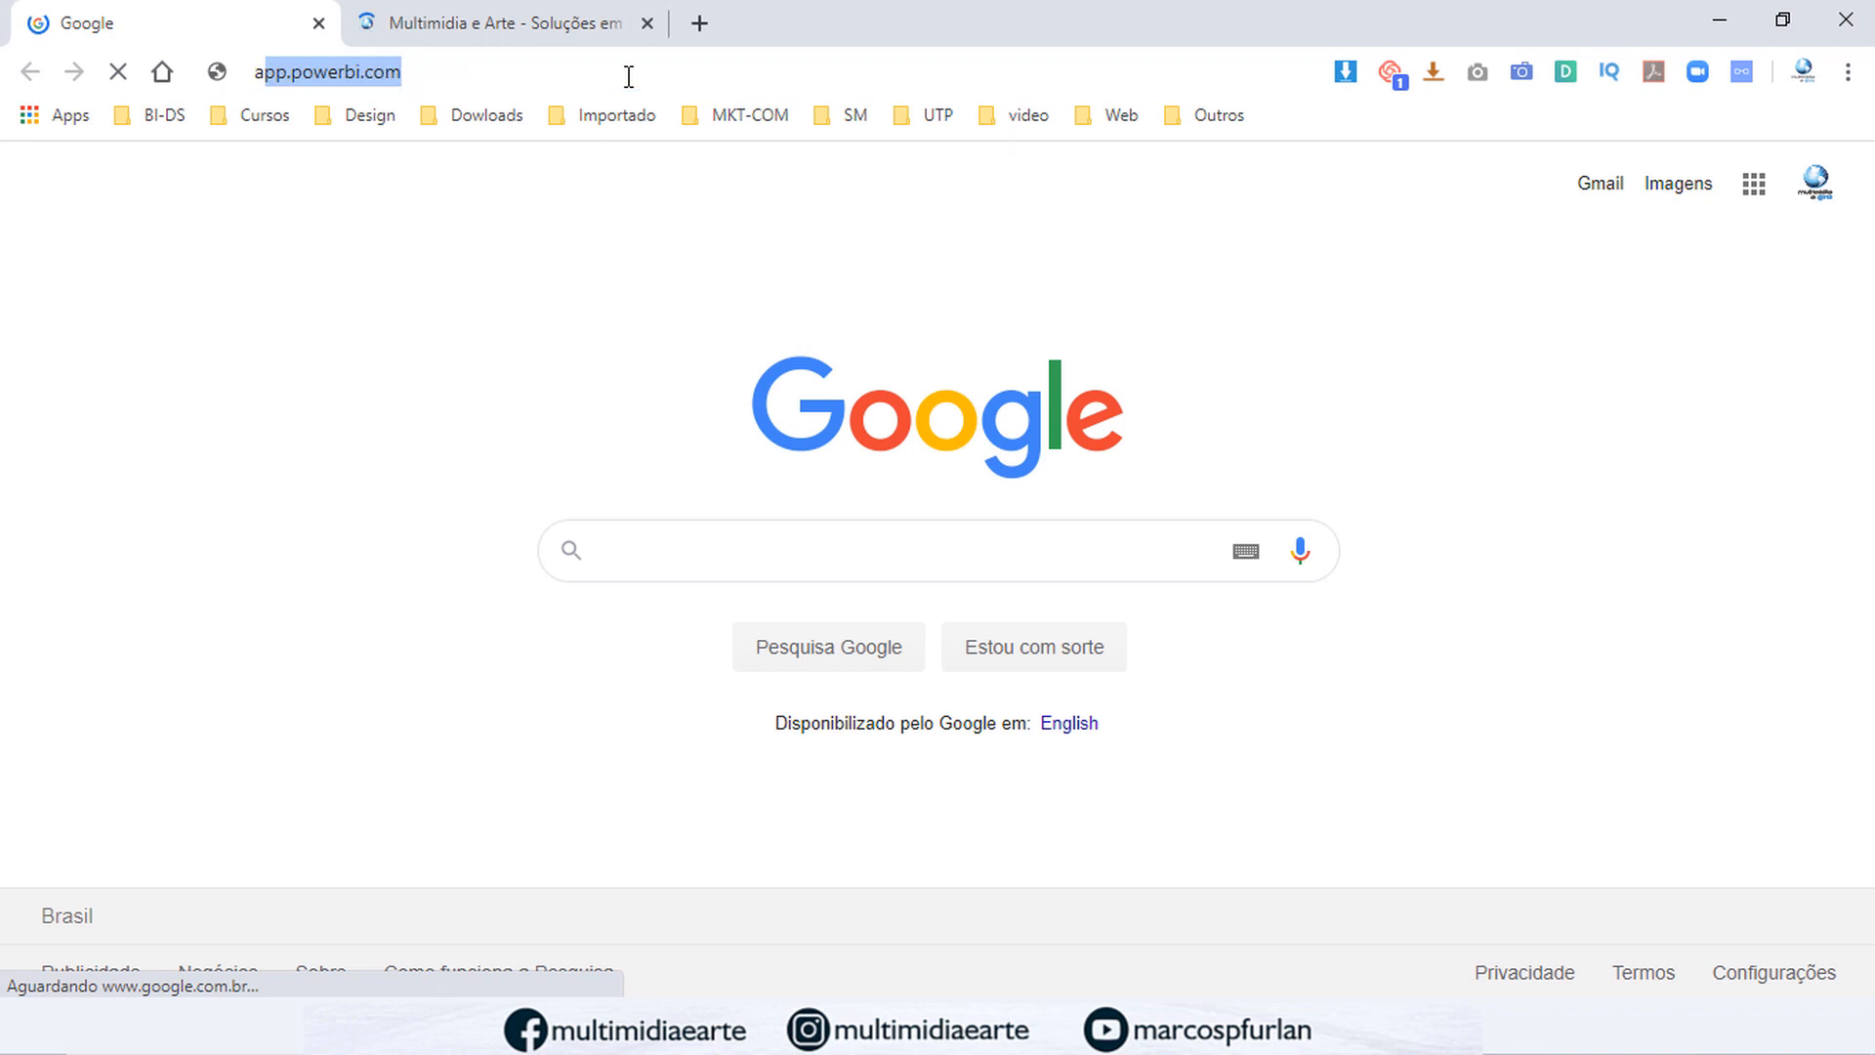
pyautogui.write('e')
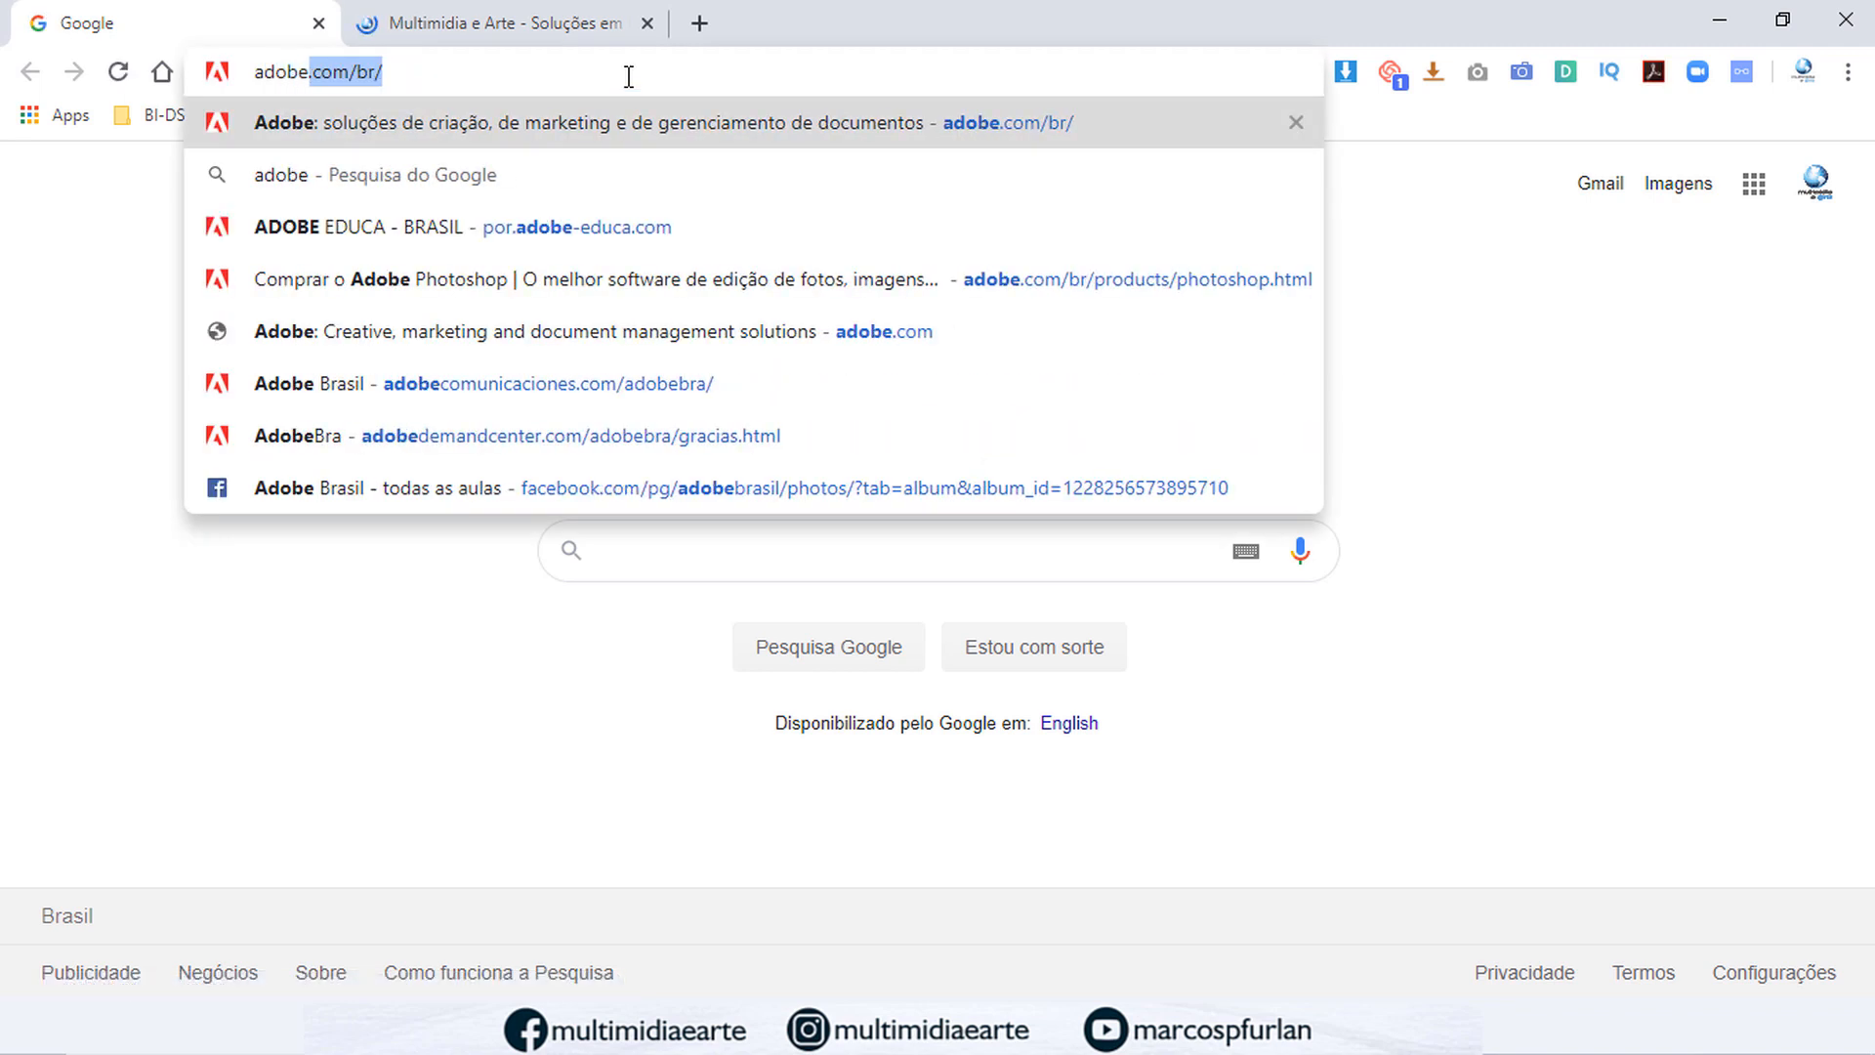
pyautogui.write('.c')
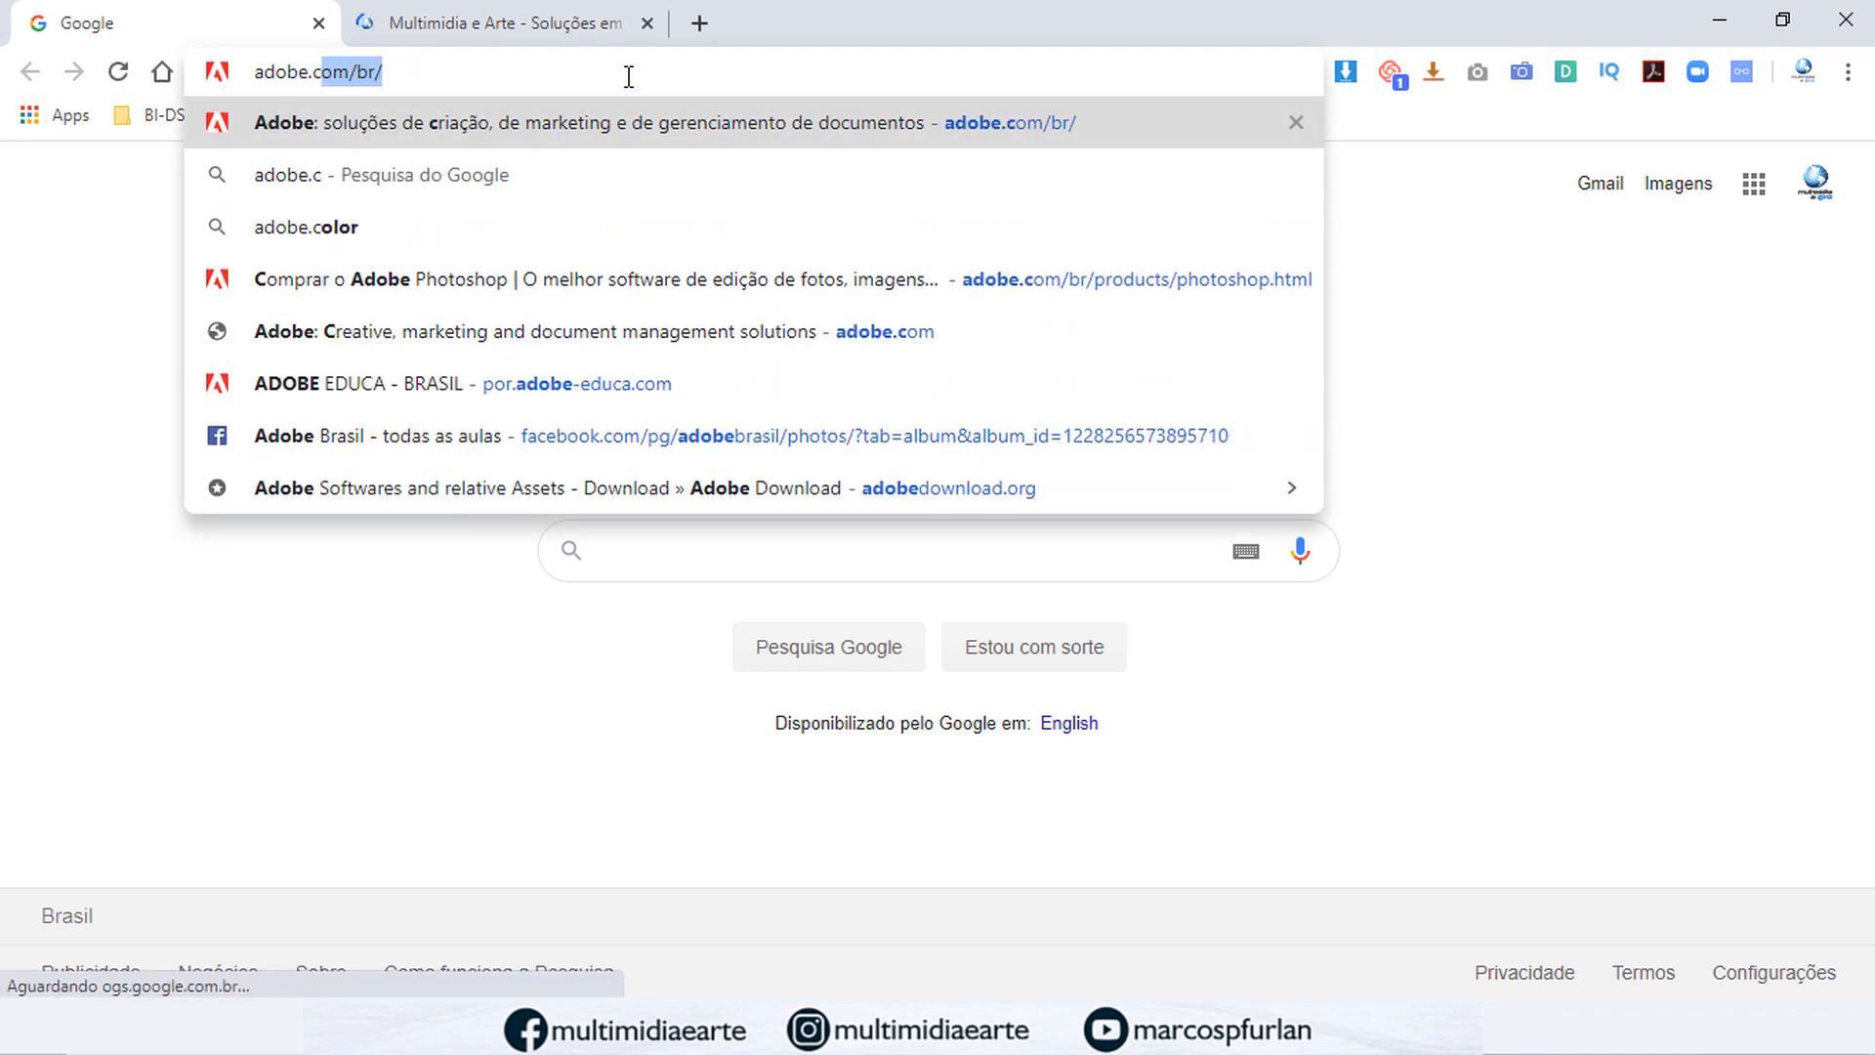
pyautogui.write('olor')
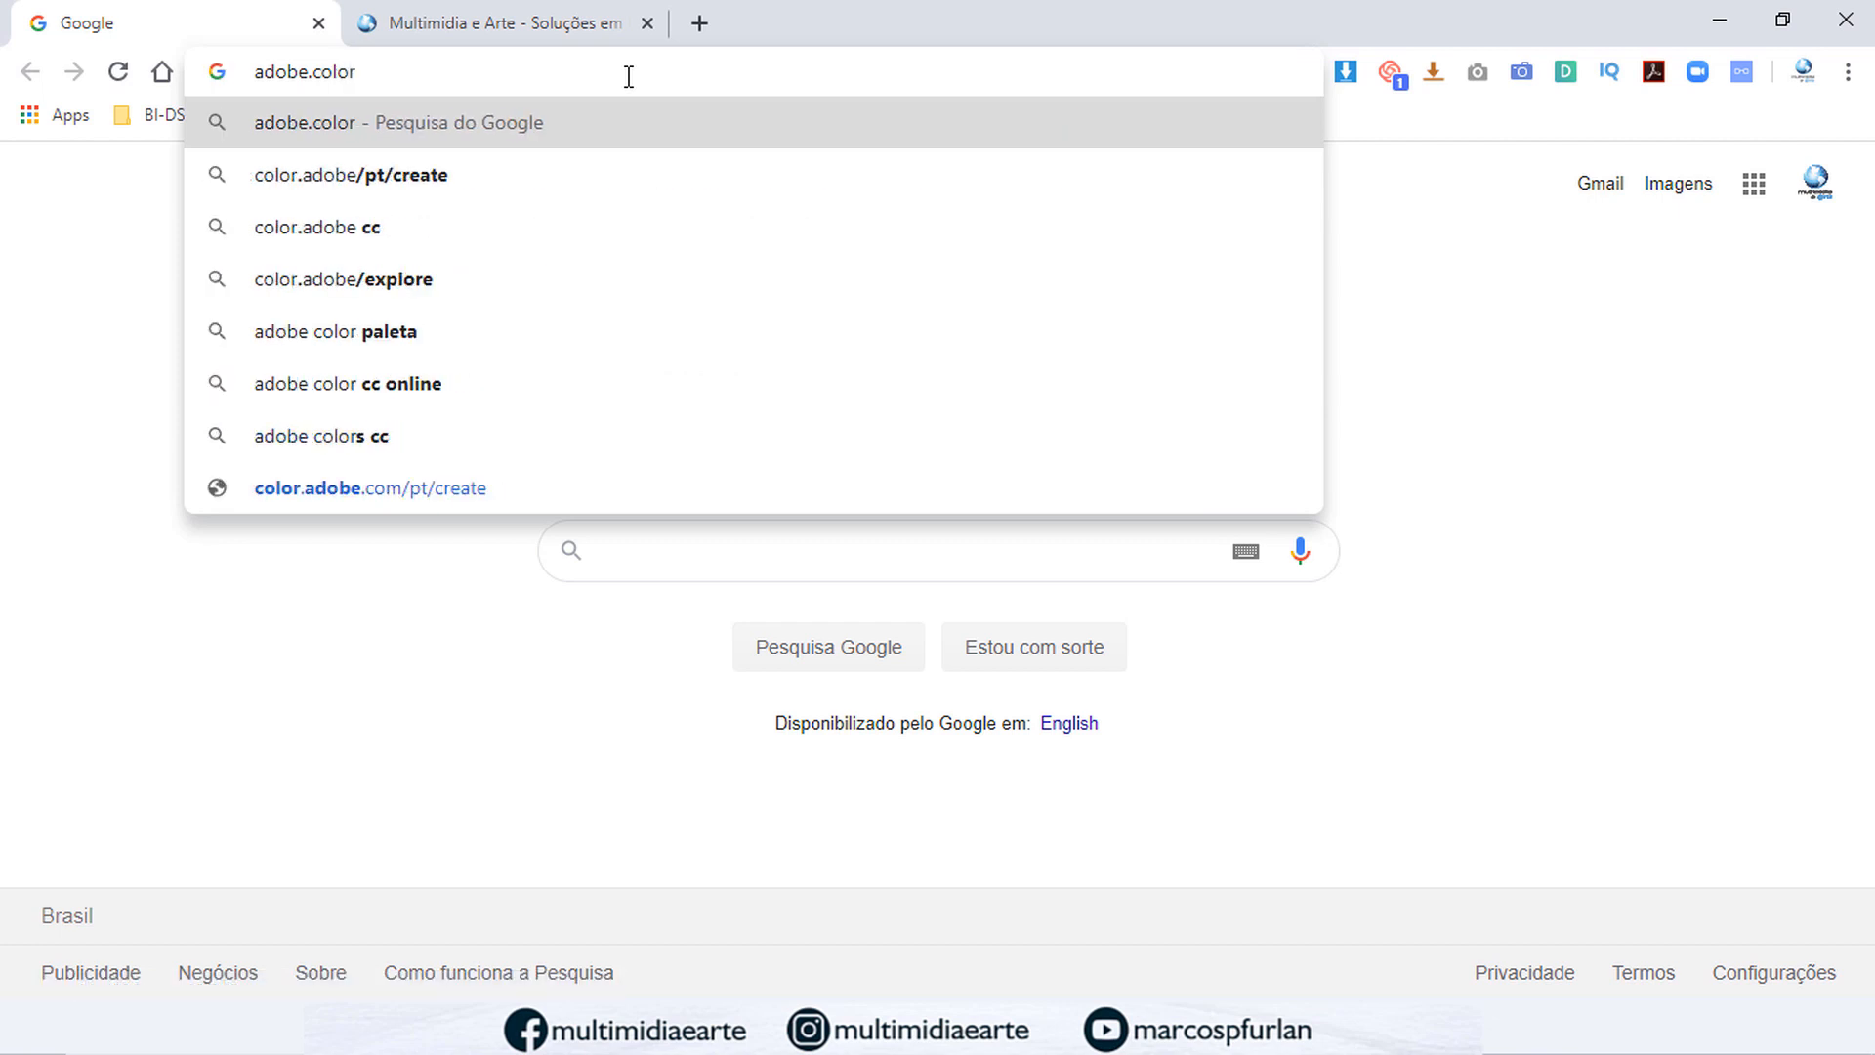
pyautogui.press('Return')
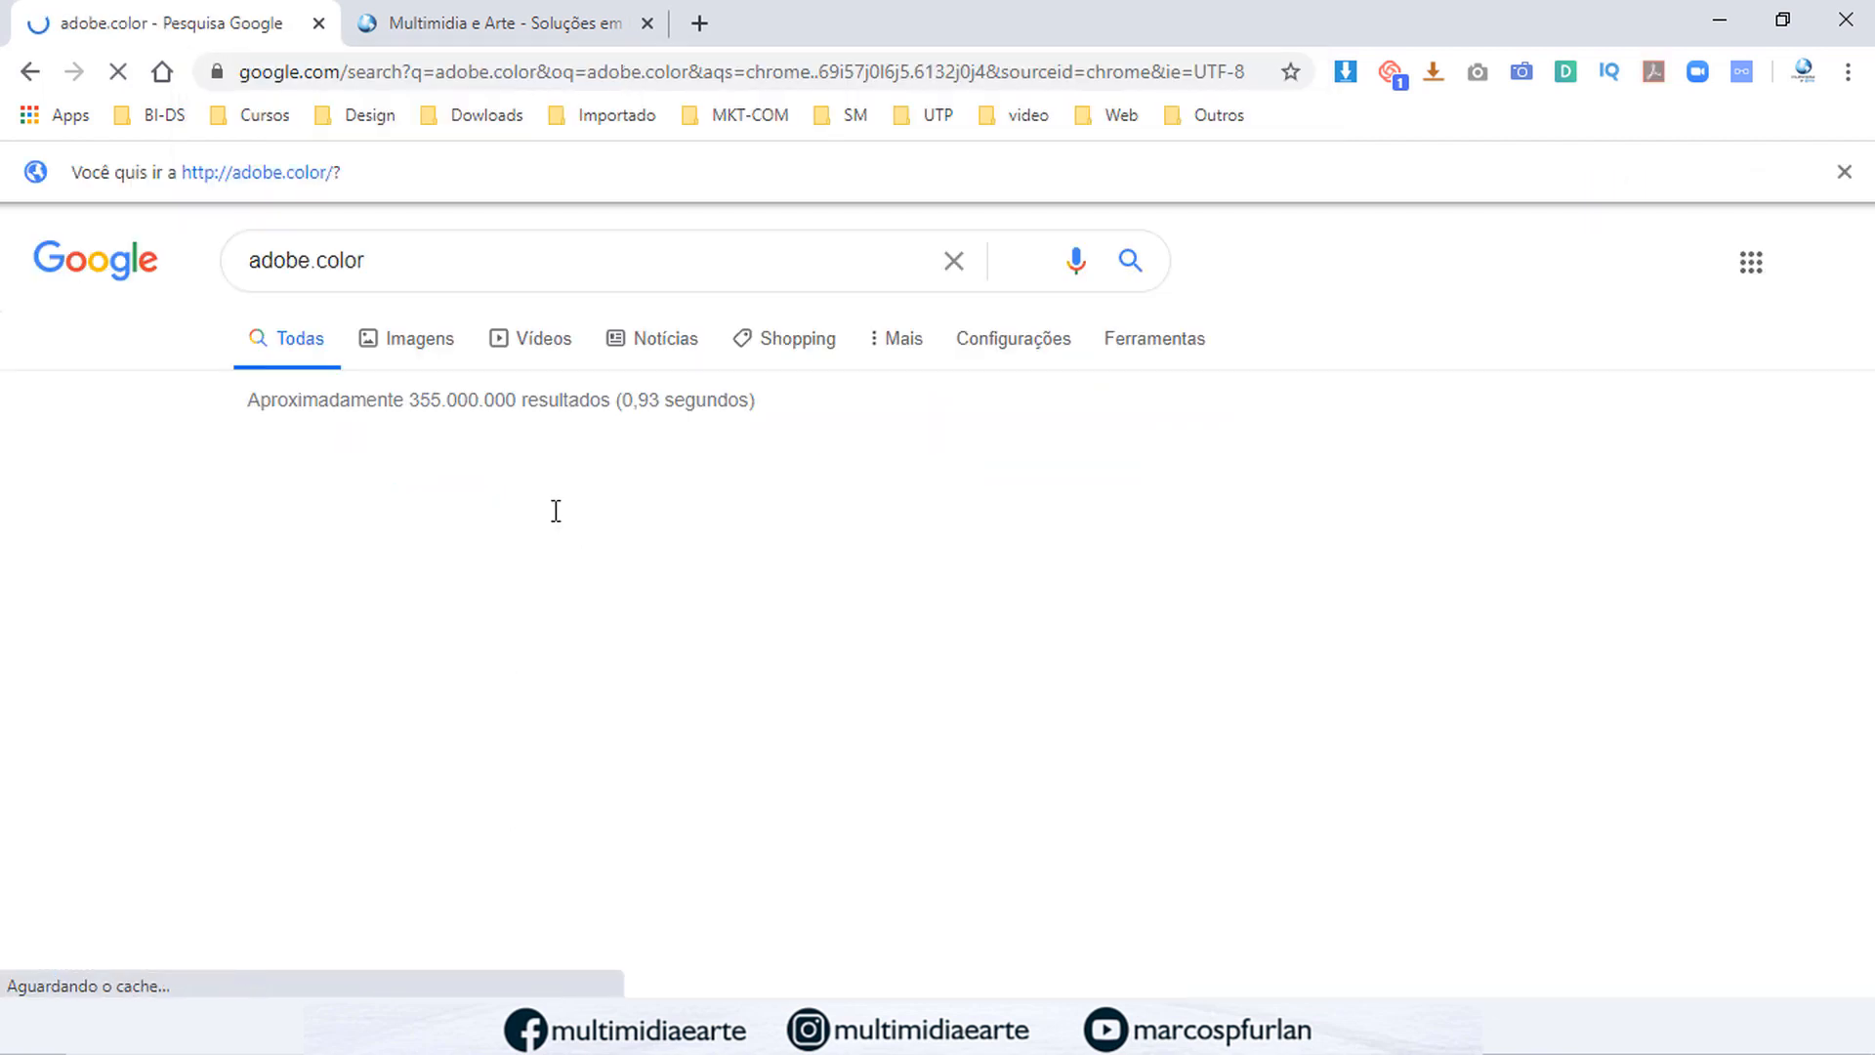
pyautogui.scroll(-5, 476, 503)
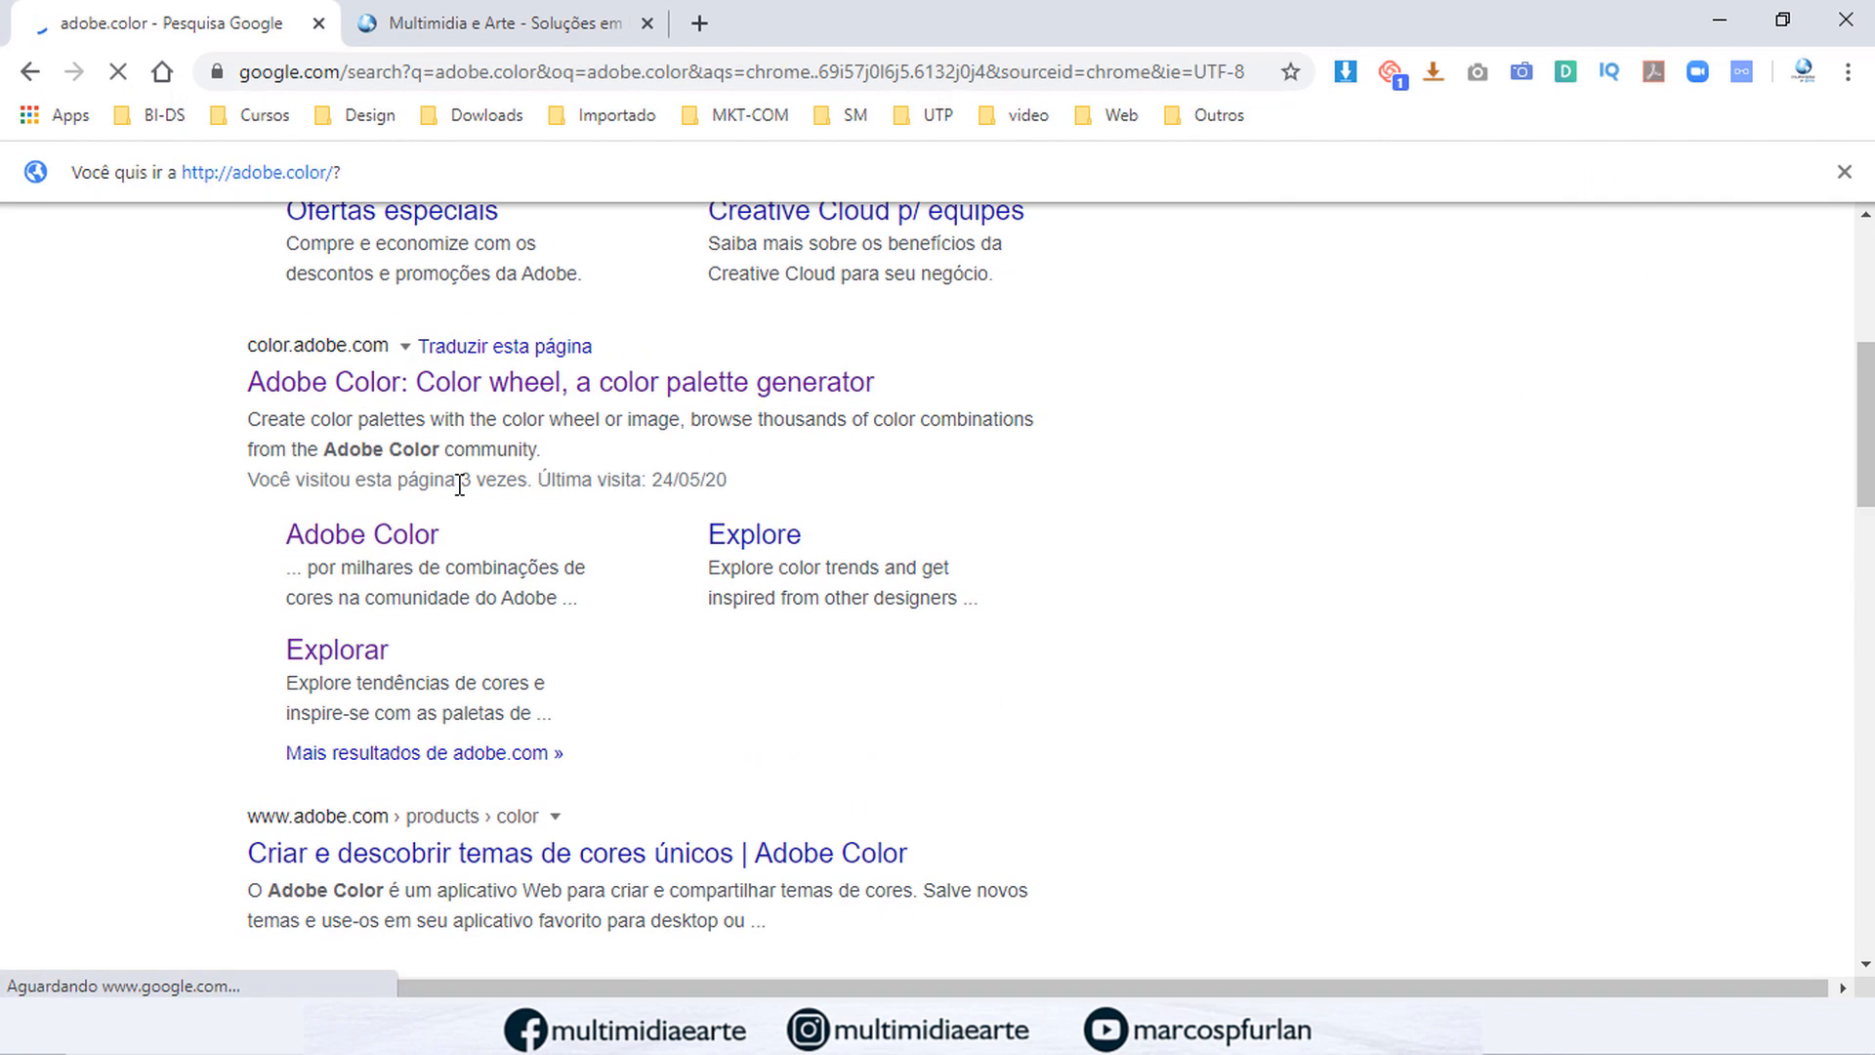
pyautogui.click(442, 387)
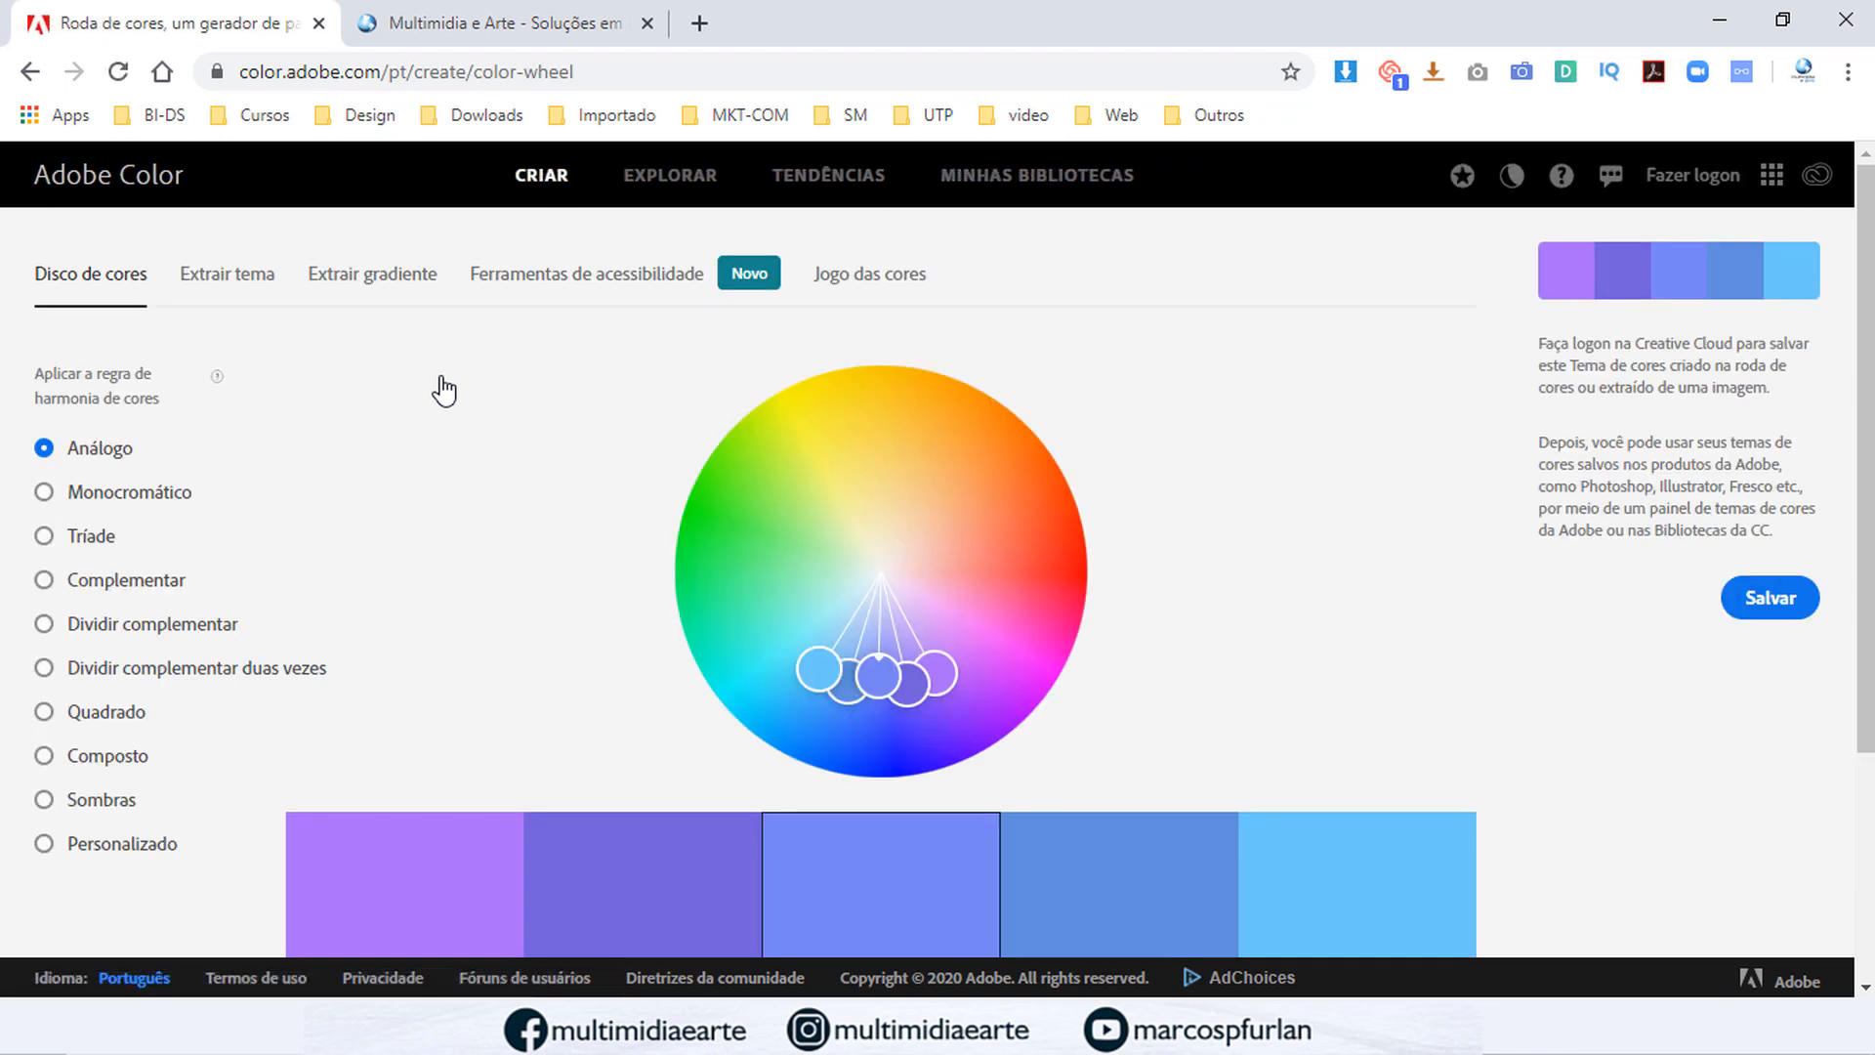
# Step: Try the Monochromatic harmony rule on the colour wheel and move the base colour to orange
pyautogui.scroll(-3, 828, 381)
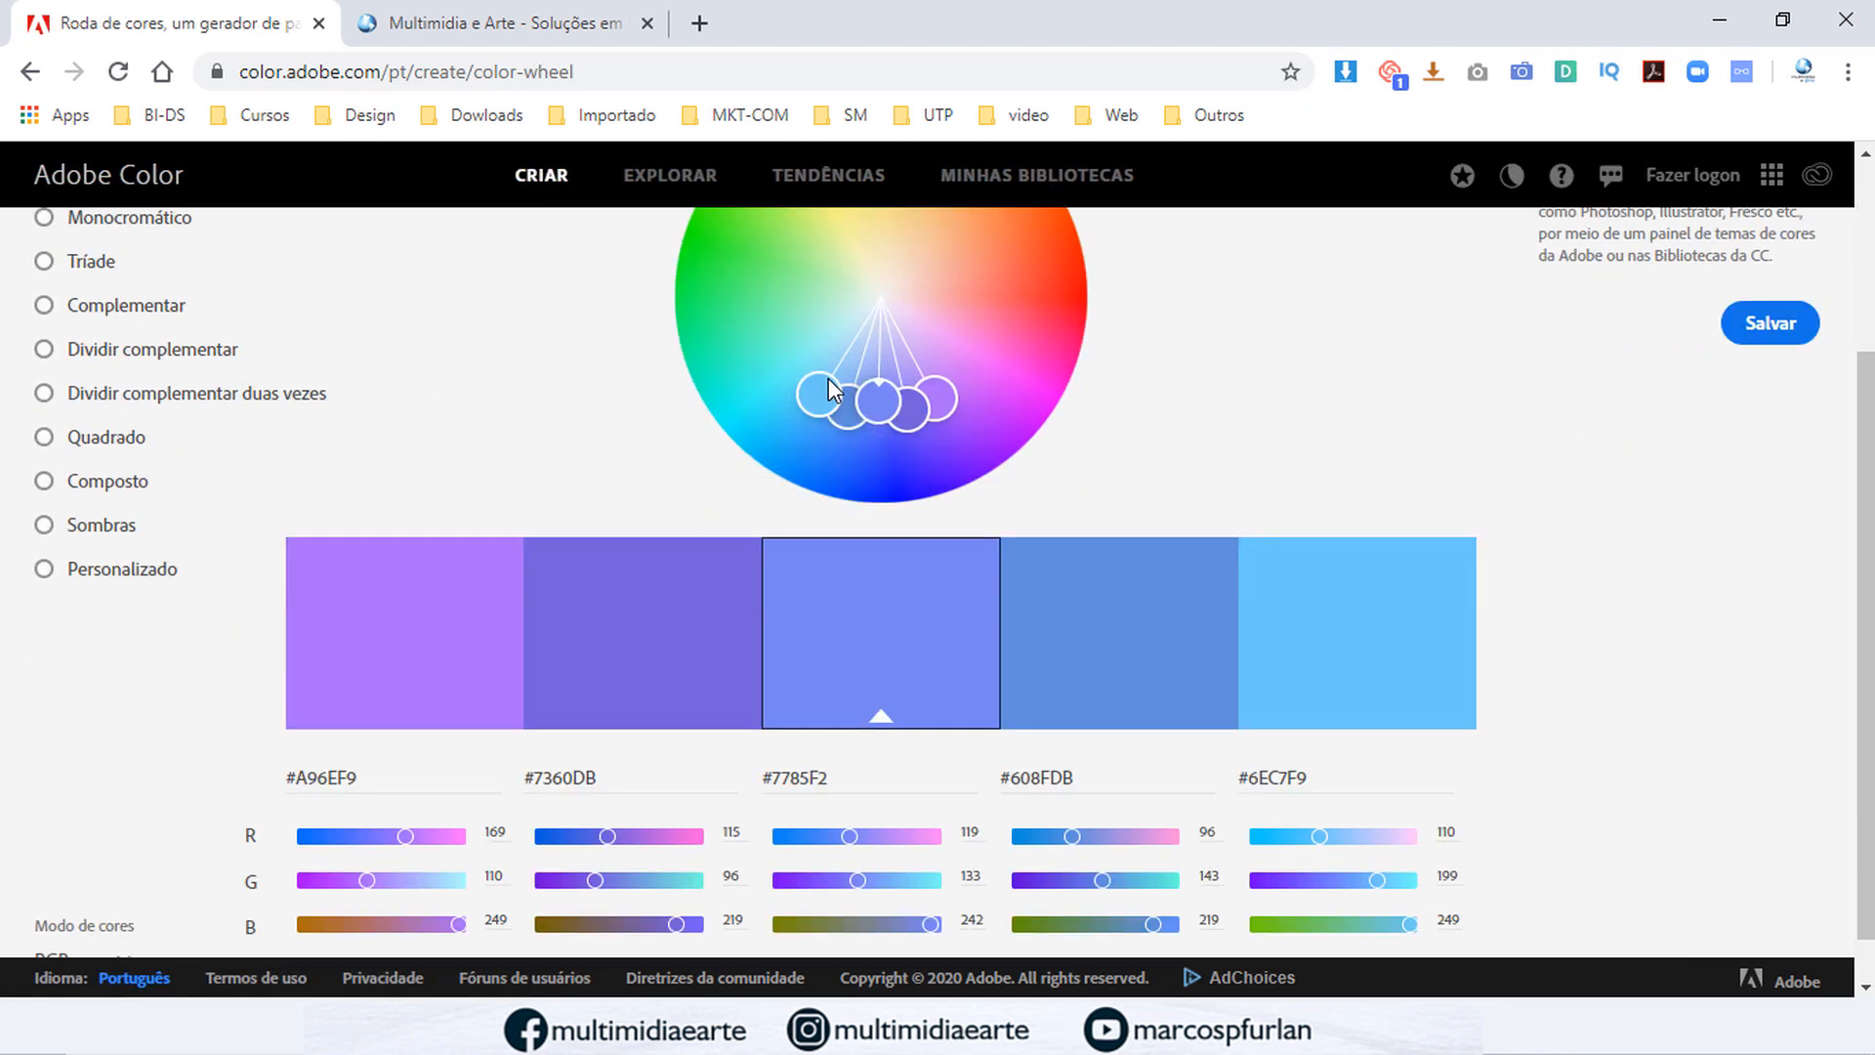
pyautogui.scroll(1, 828, 381)
pyautogui.scroll(-2, 590, 592)
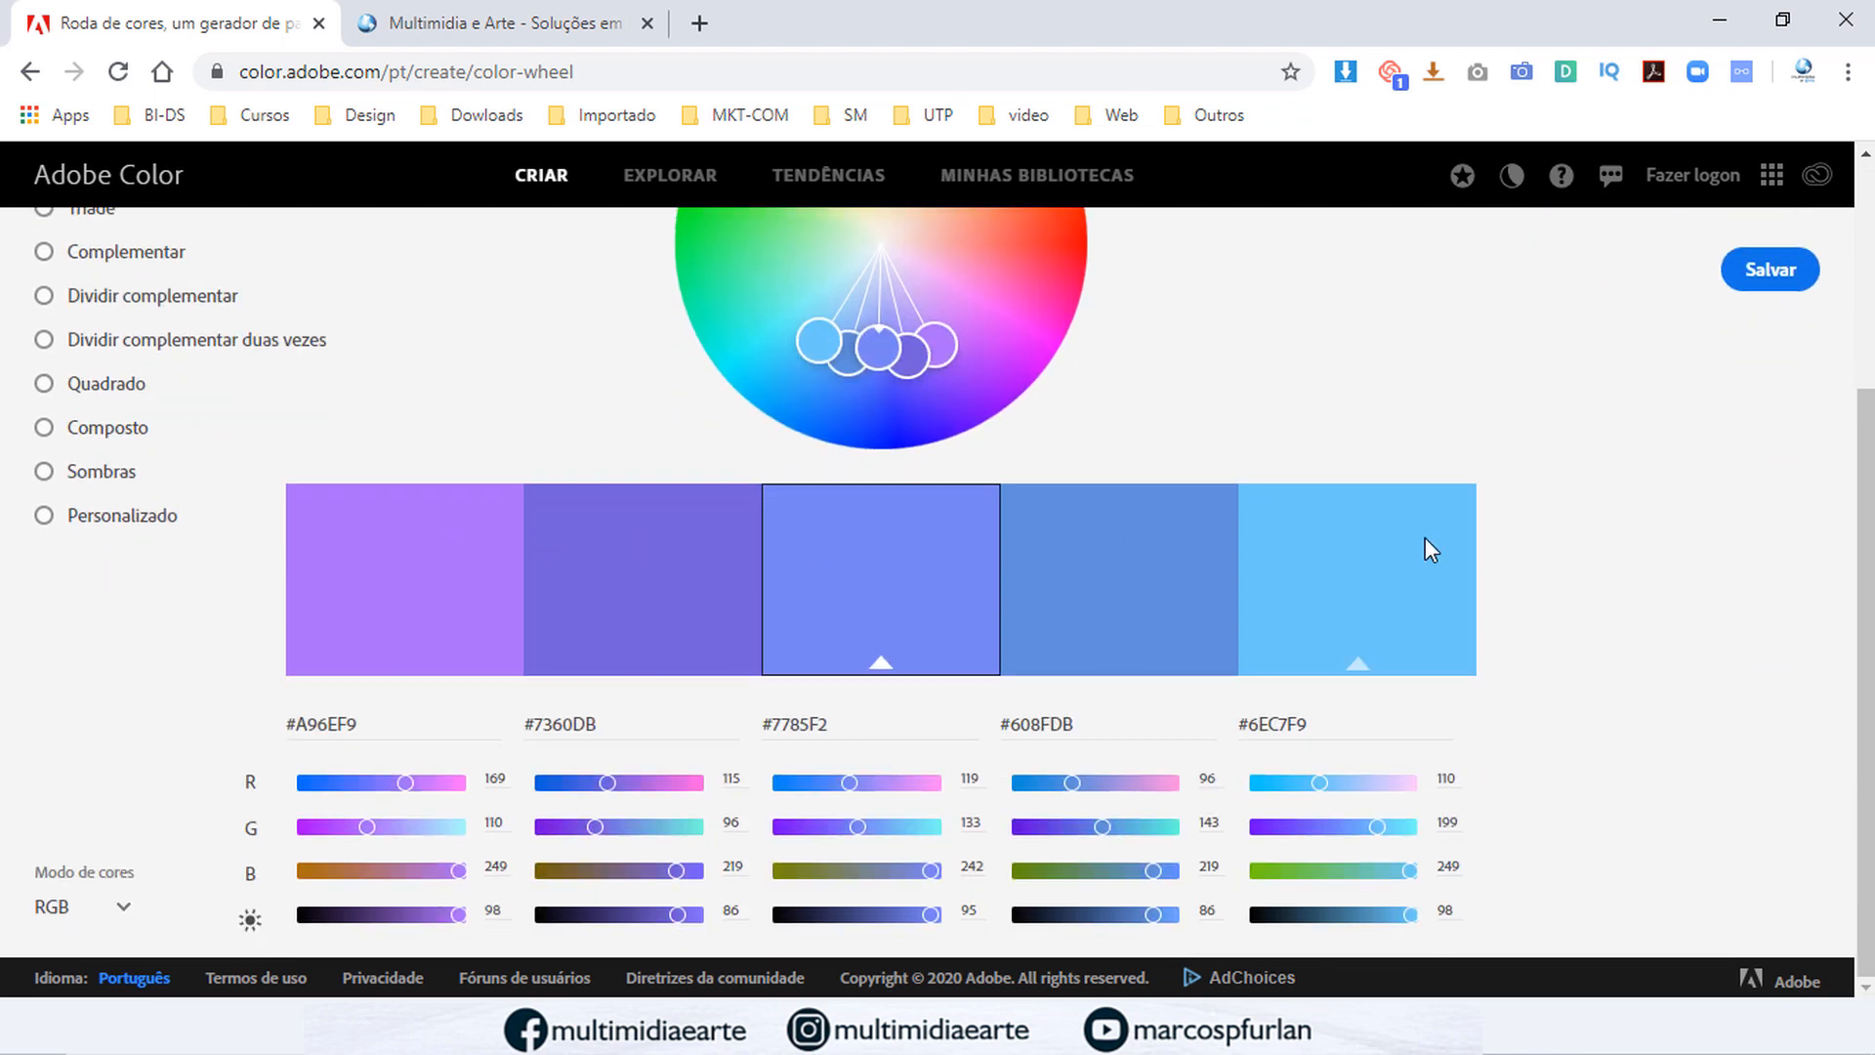
pyautogui.scroll(3, 967, 425)
pyautogui.click(109, 444)
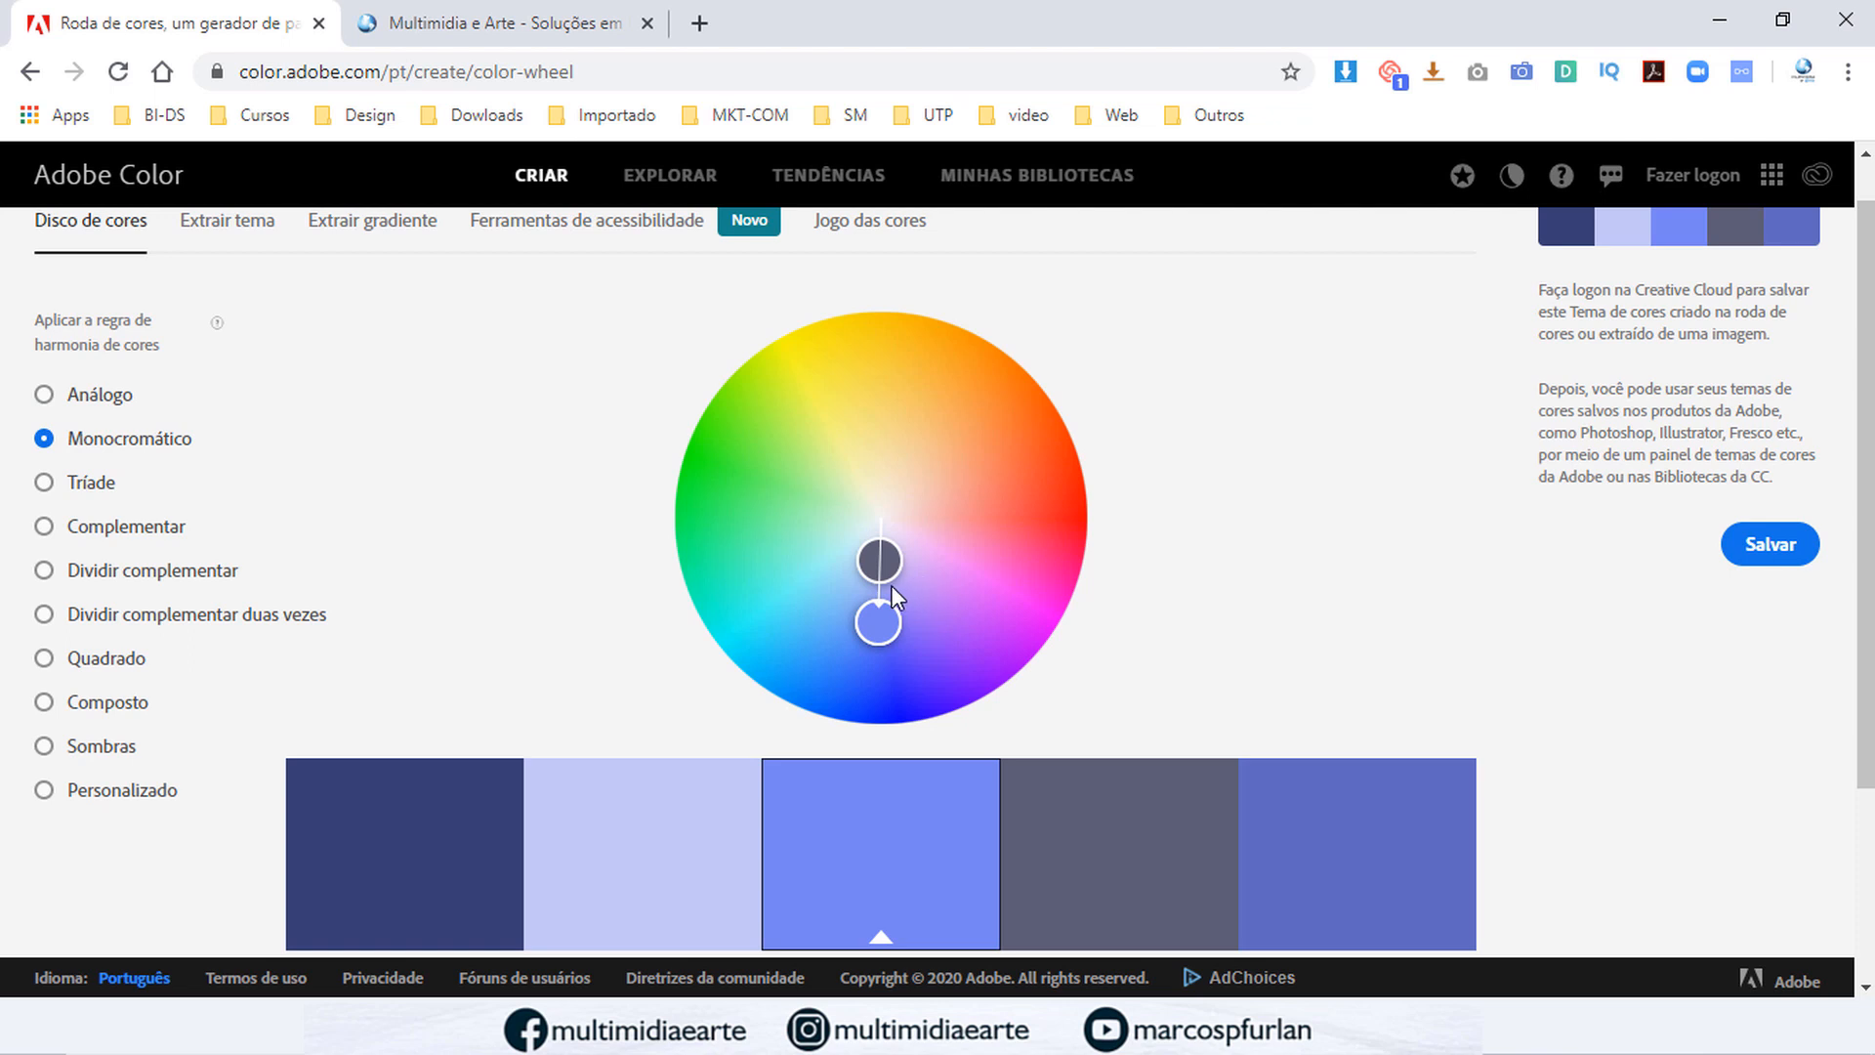
pyautogui.click(727, 534)
pyautogui.moveTo(779, 406); pyautogui.dragTo(967, 360)
pyautogui.moveTo(1046, 410); pyautogui.dragTo(1021, 382)
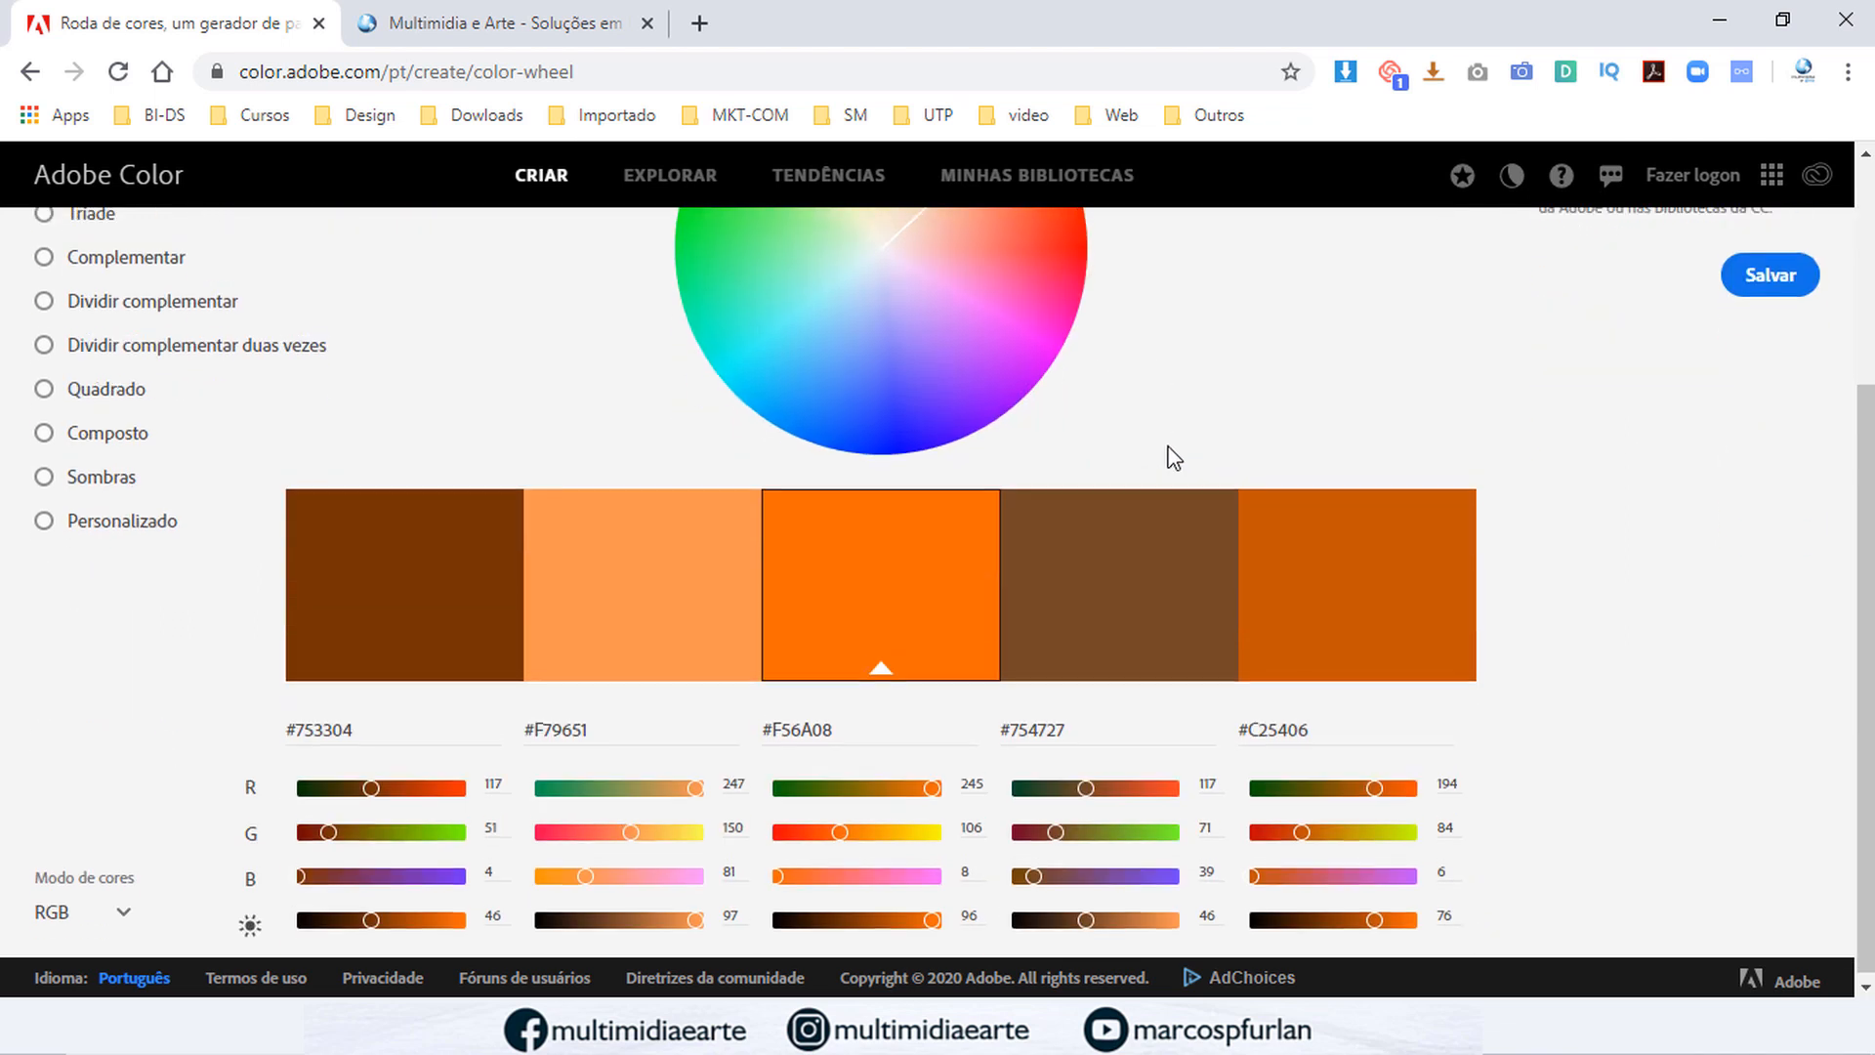
# Step: Sign in to Adobe Color with the account e-mail address and the saved account password
pyautogui.scroll(3, 1358, 326)
pyautogui.click(1712, 184)
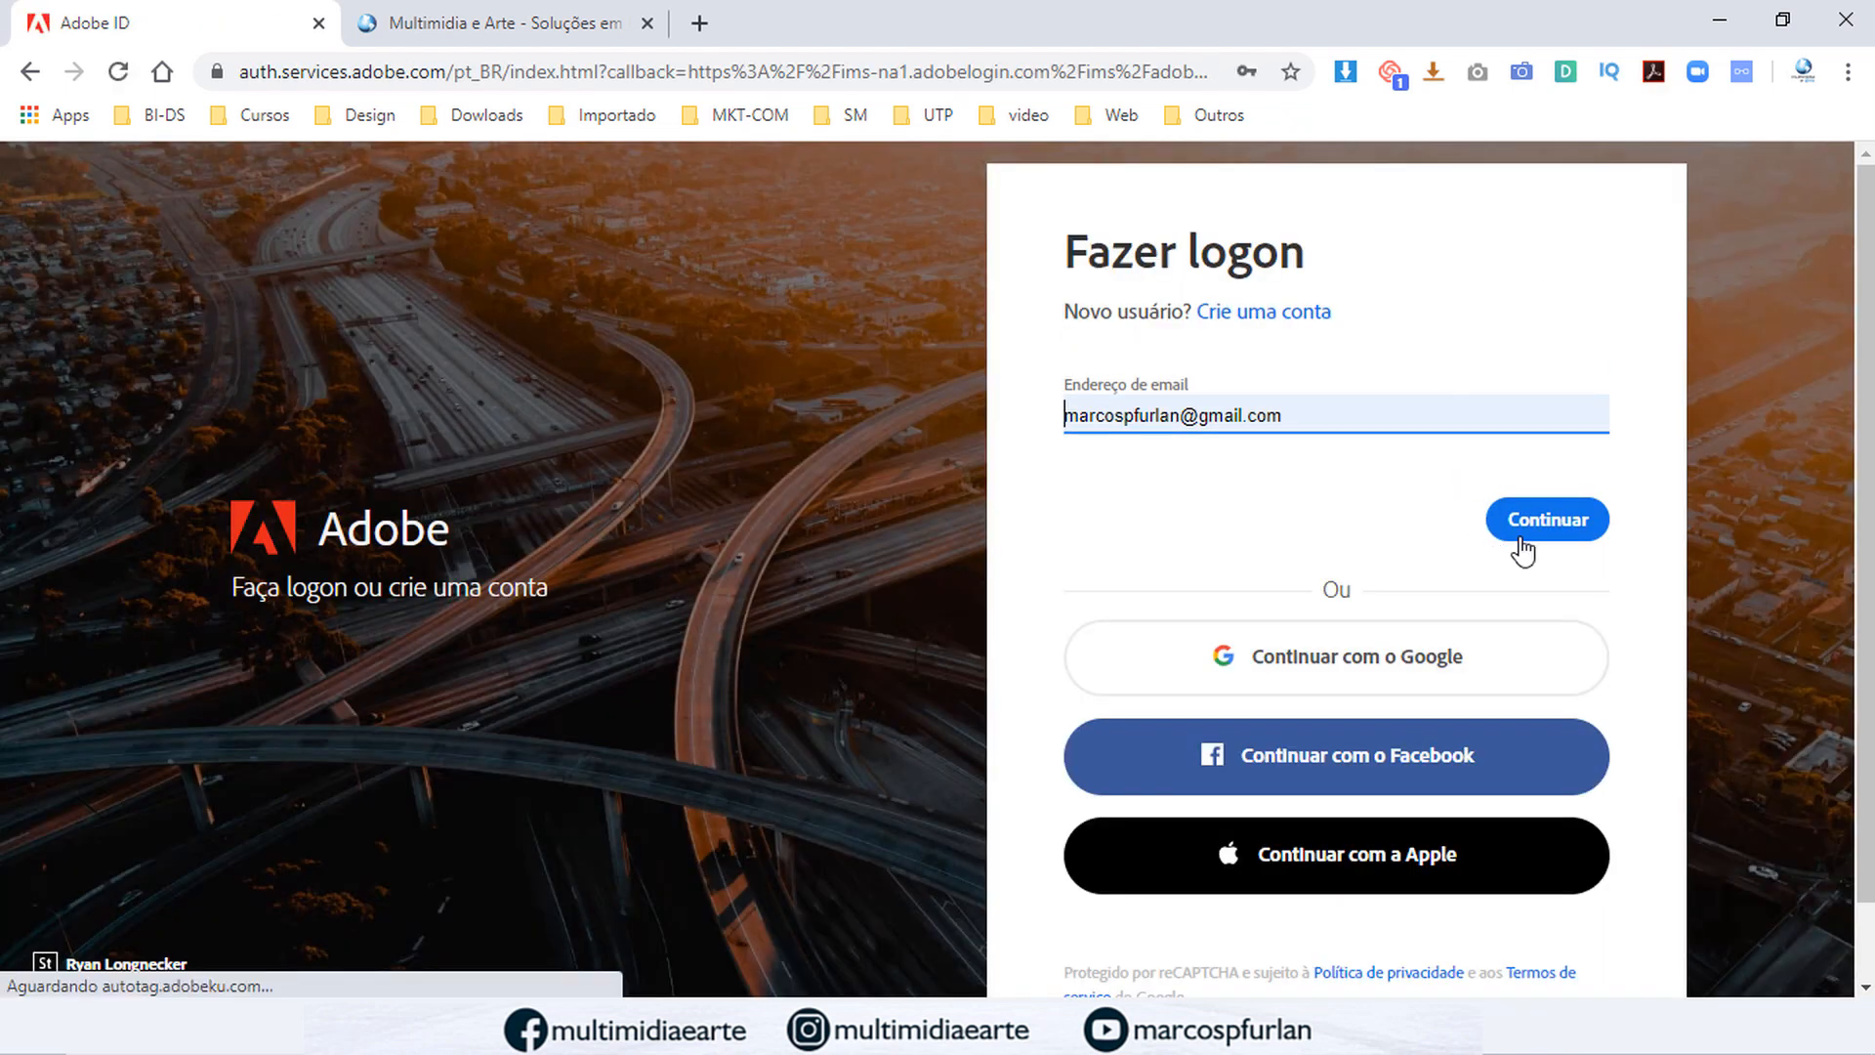
pyautogui.click(1545, 519)
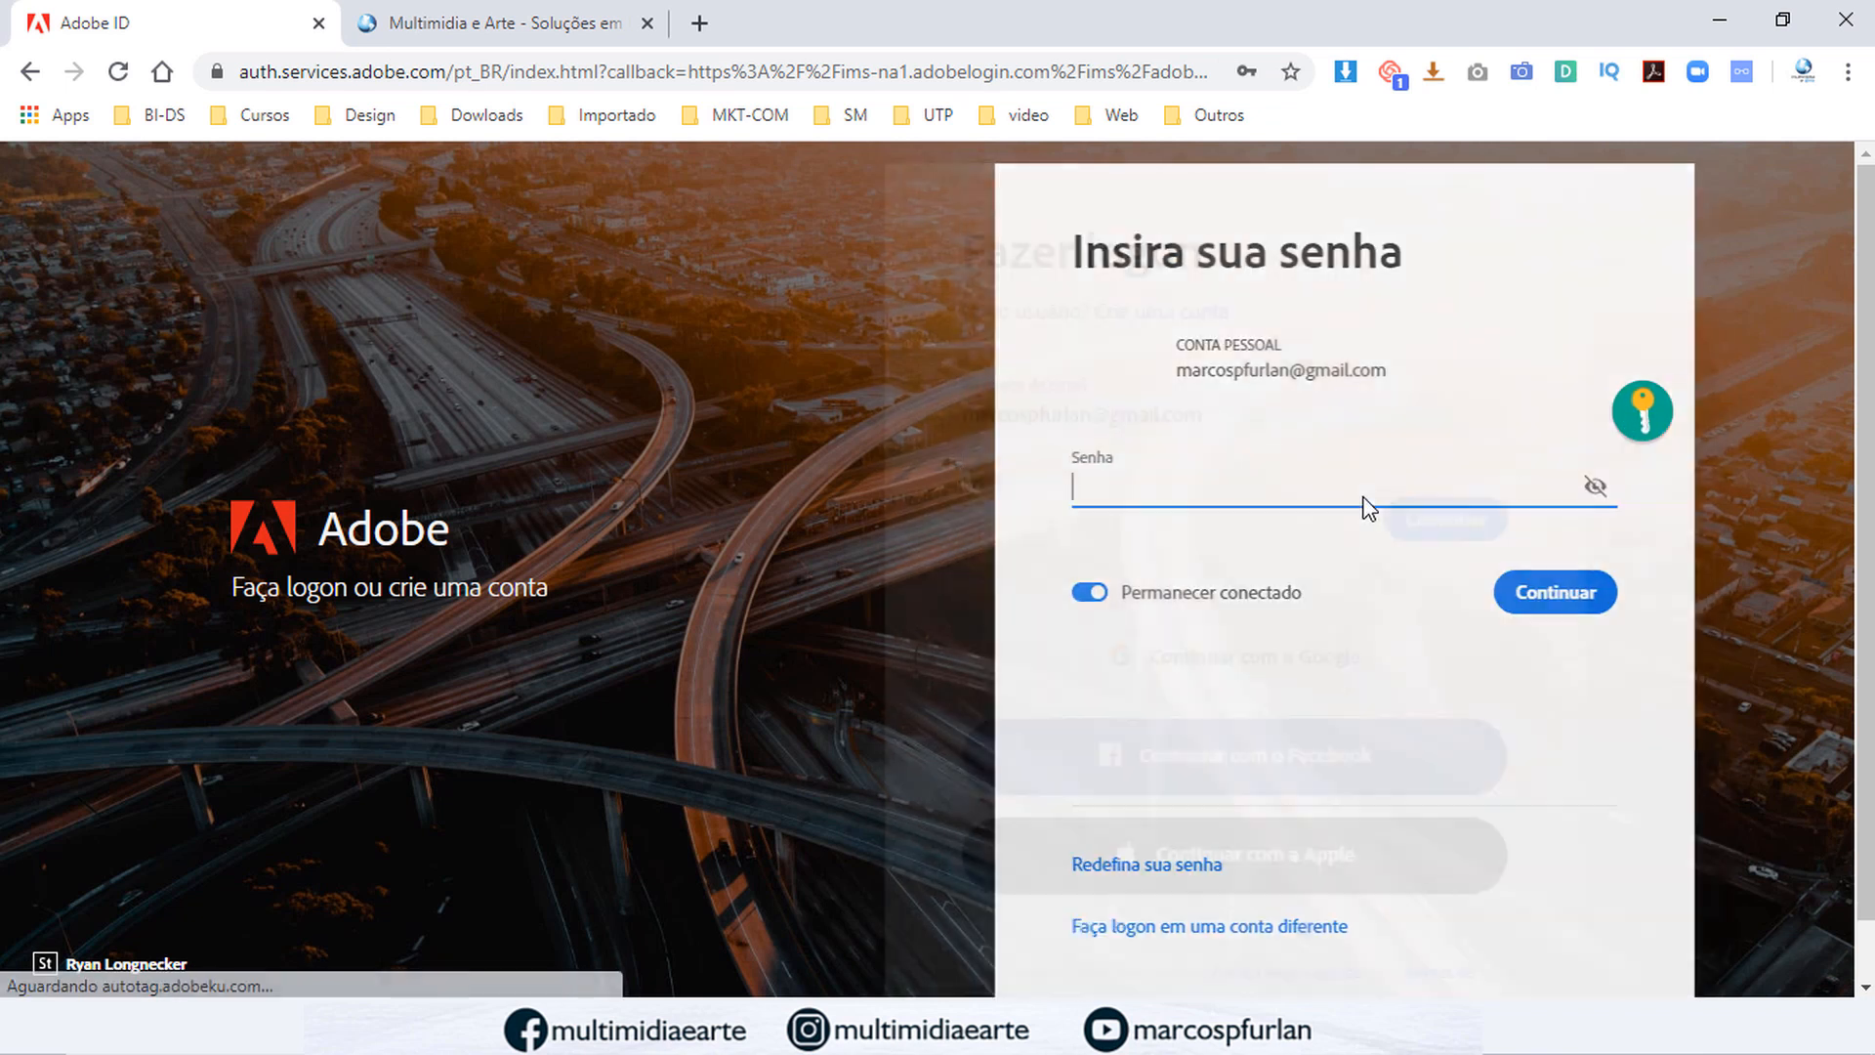
pyautogui.click(1237, 492)
pyautogui.click(1248, 542)
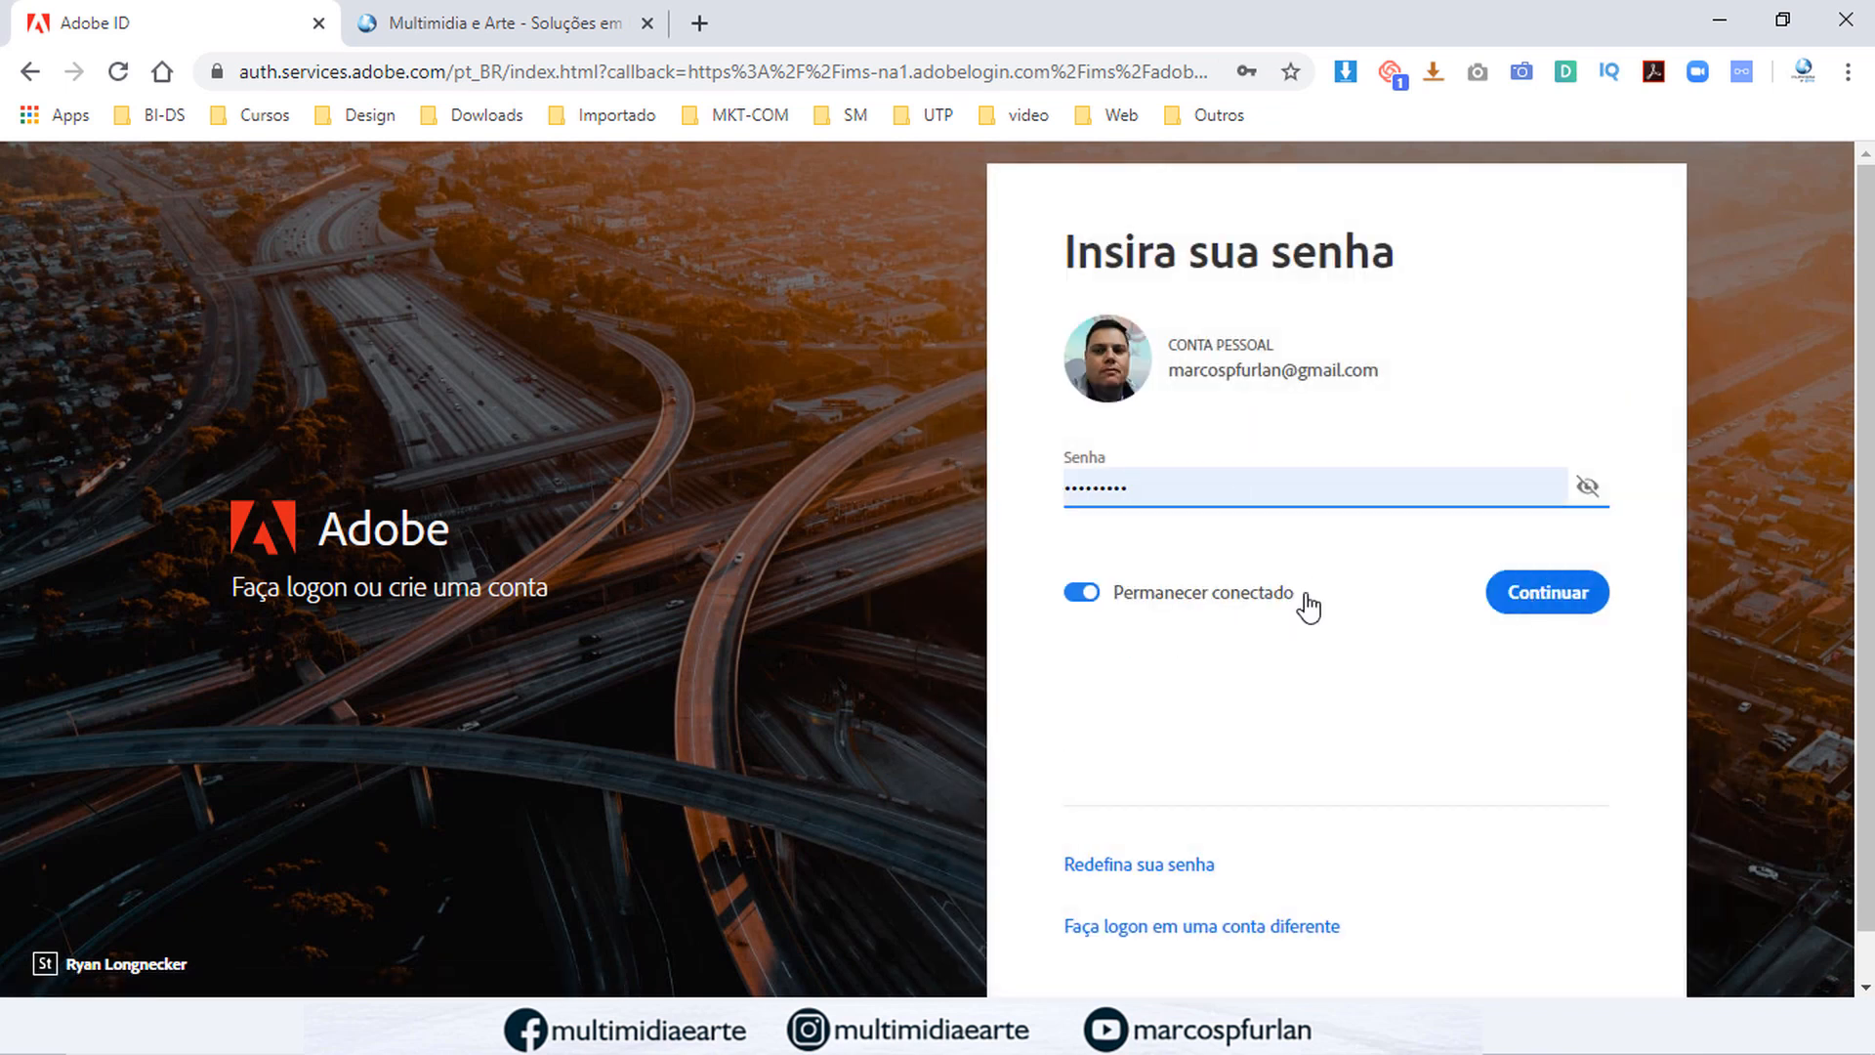
pyautogui.click(1529, 547)
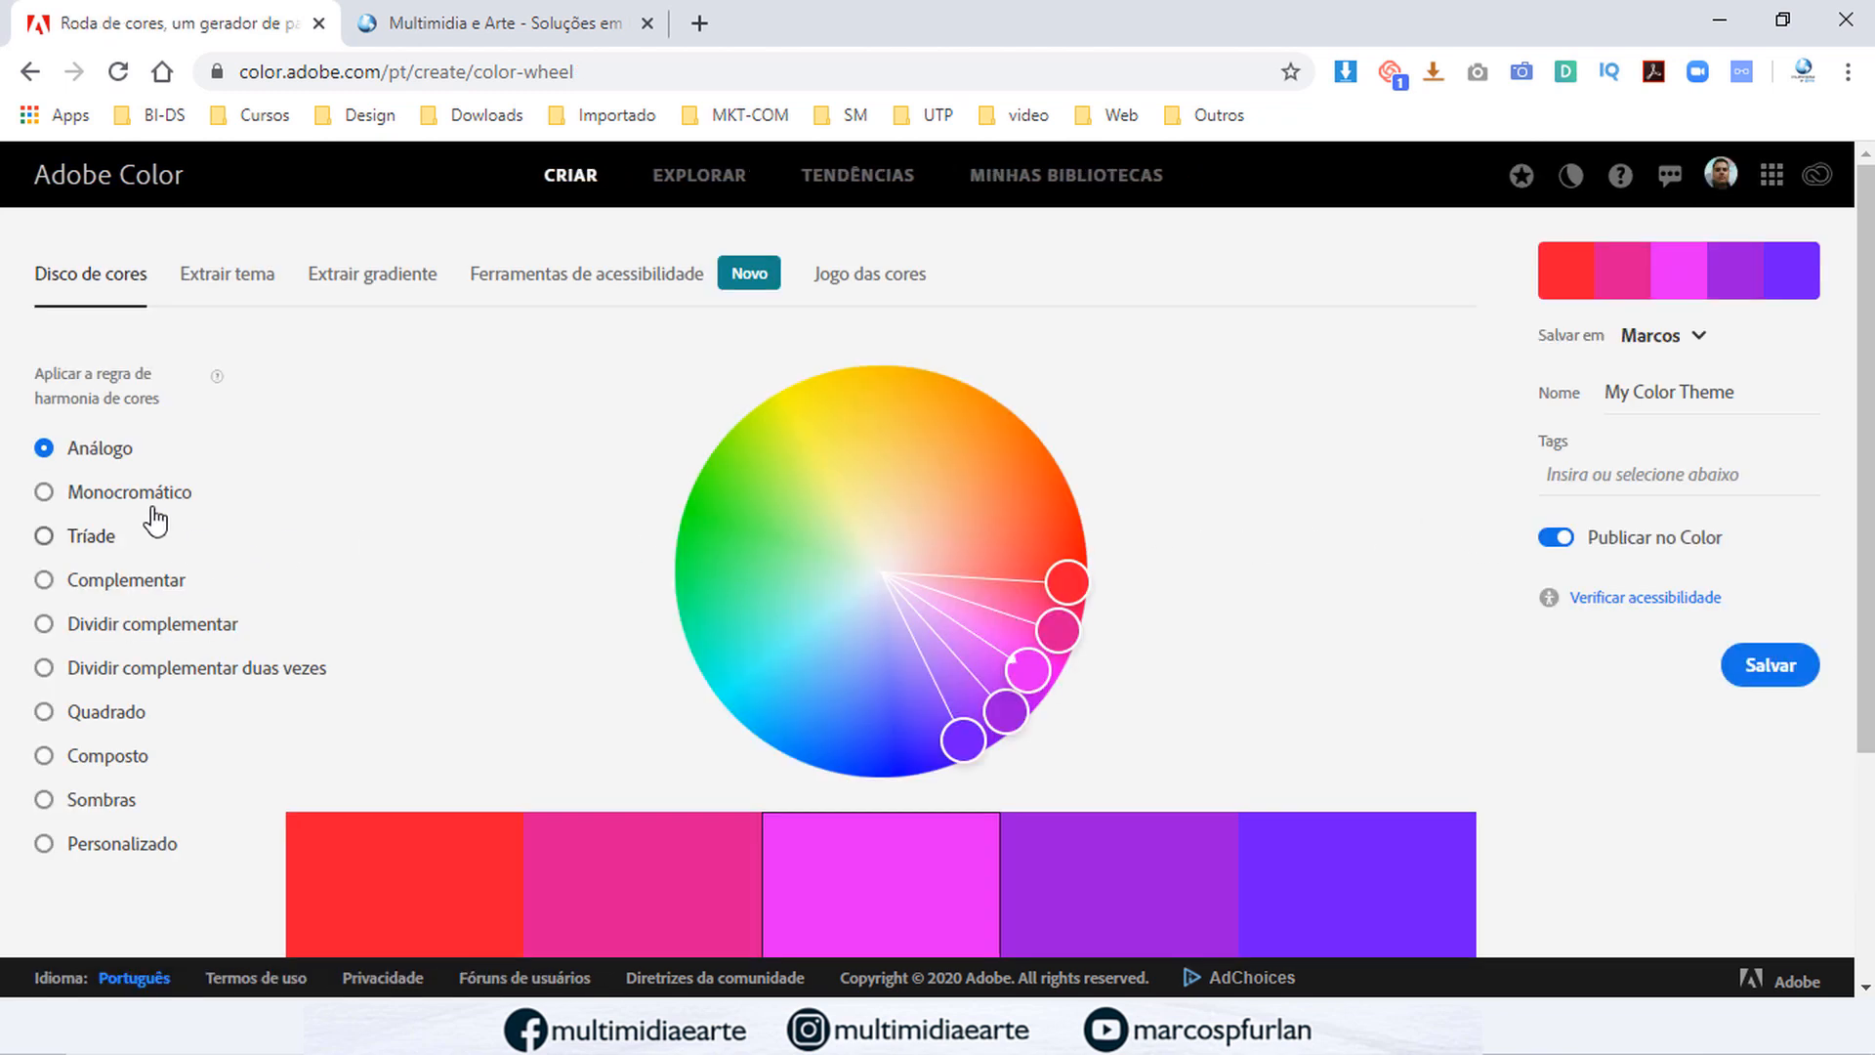
# Step: Create a Monochromatic theme from the orange base colour #F55200 and set the colour mode to CMYK
pyautogui.click(155, 500)
pyautogui.moveTo(1069, 467)
pyautogui.mouseDown()
pyautogui.moveTo(1047, 419)
pyautogui.moveTo(1037, 435)
pyautogui.moveTo(1075, 455)
pyautogui.mouseUp()
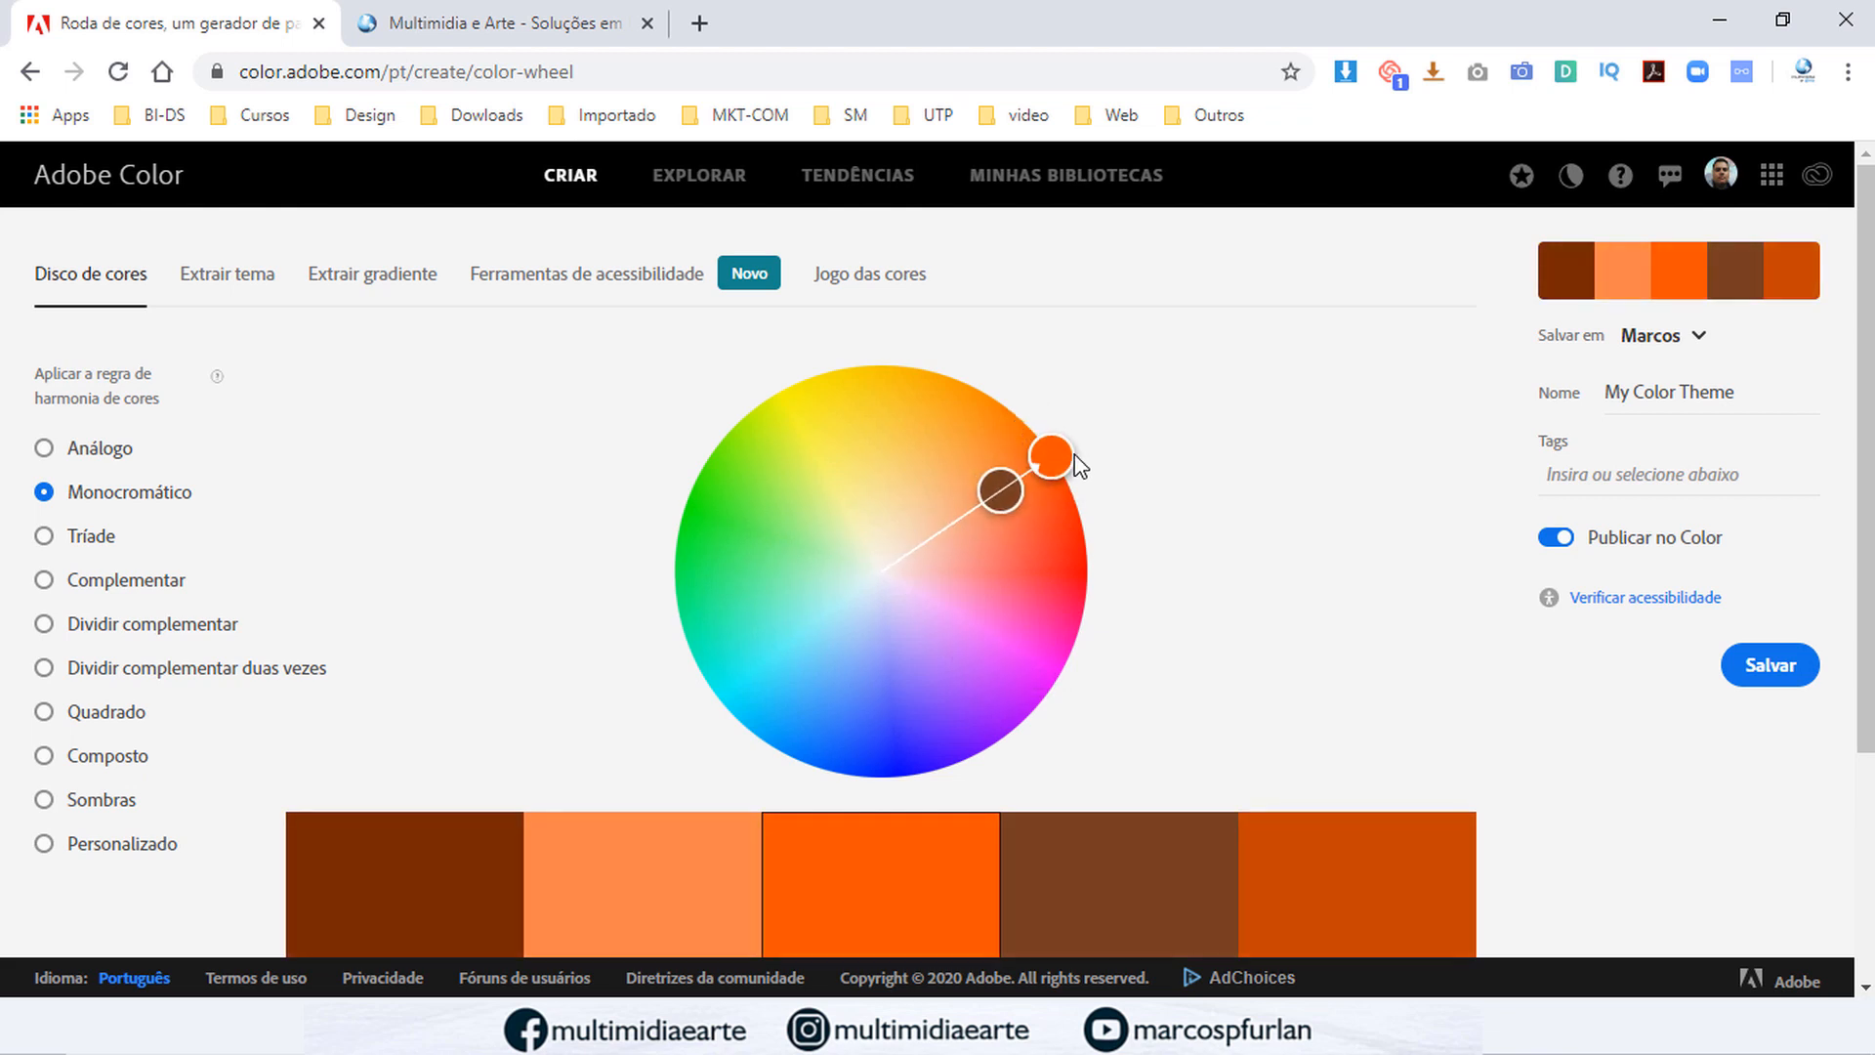
pyautogui.scroll(-3, 1310, 494)
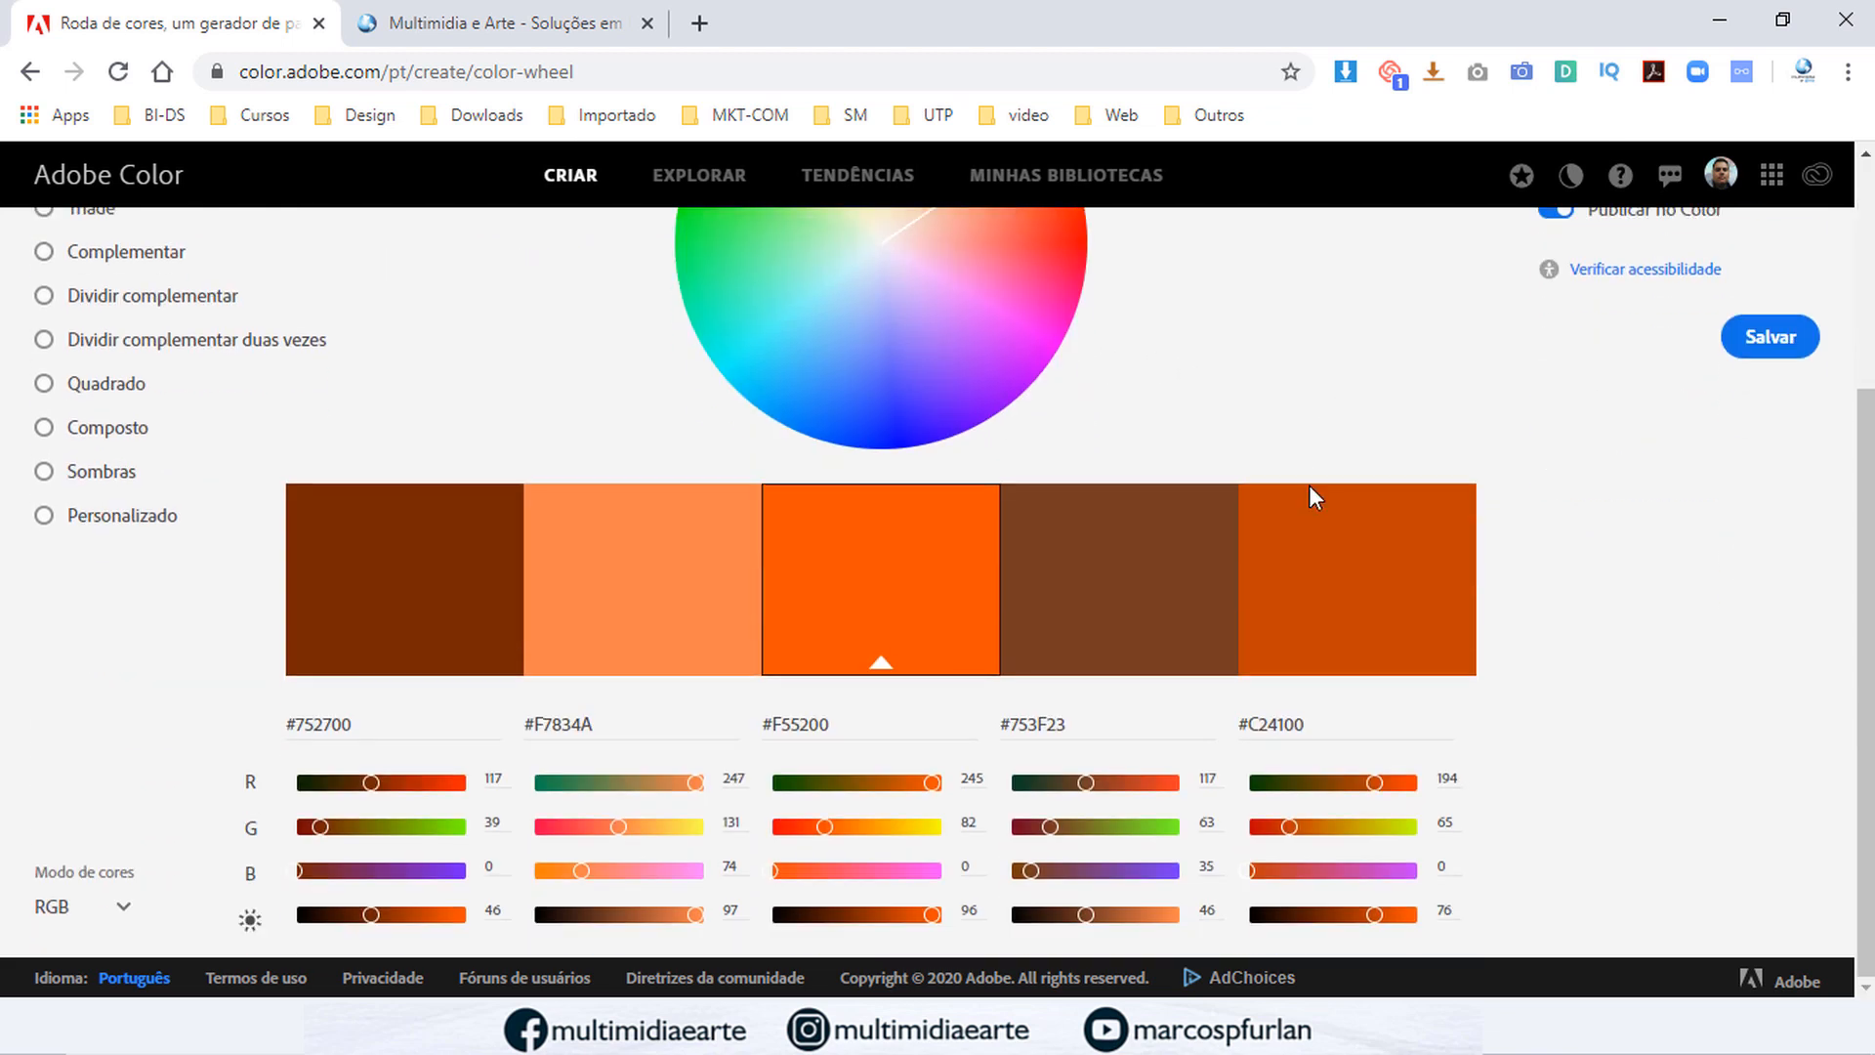
pyautogui.click(121, 908)
pyautogui.click(94, 767)
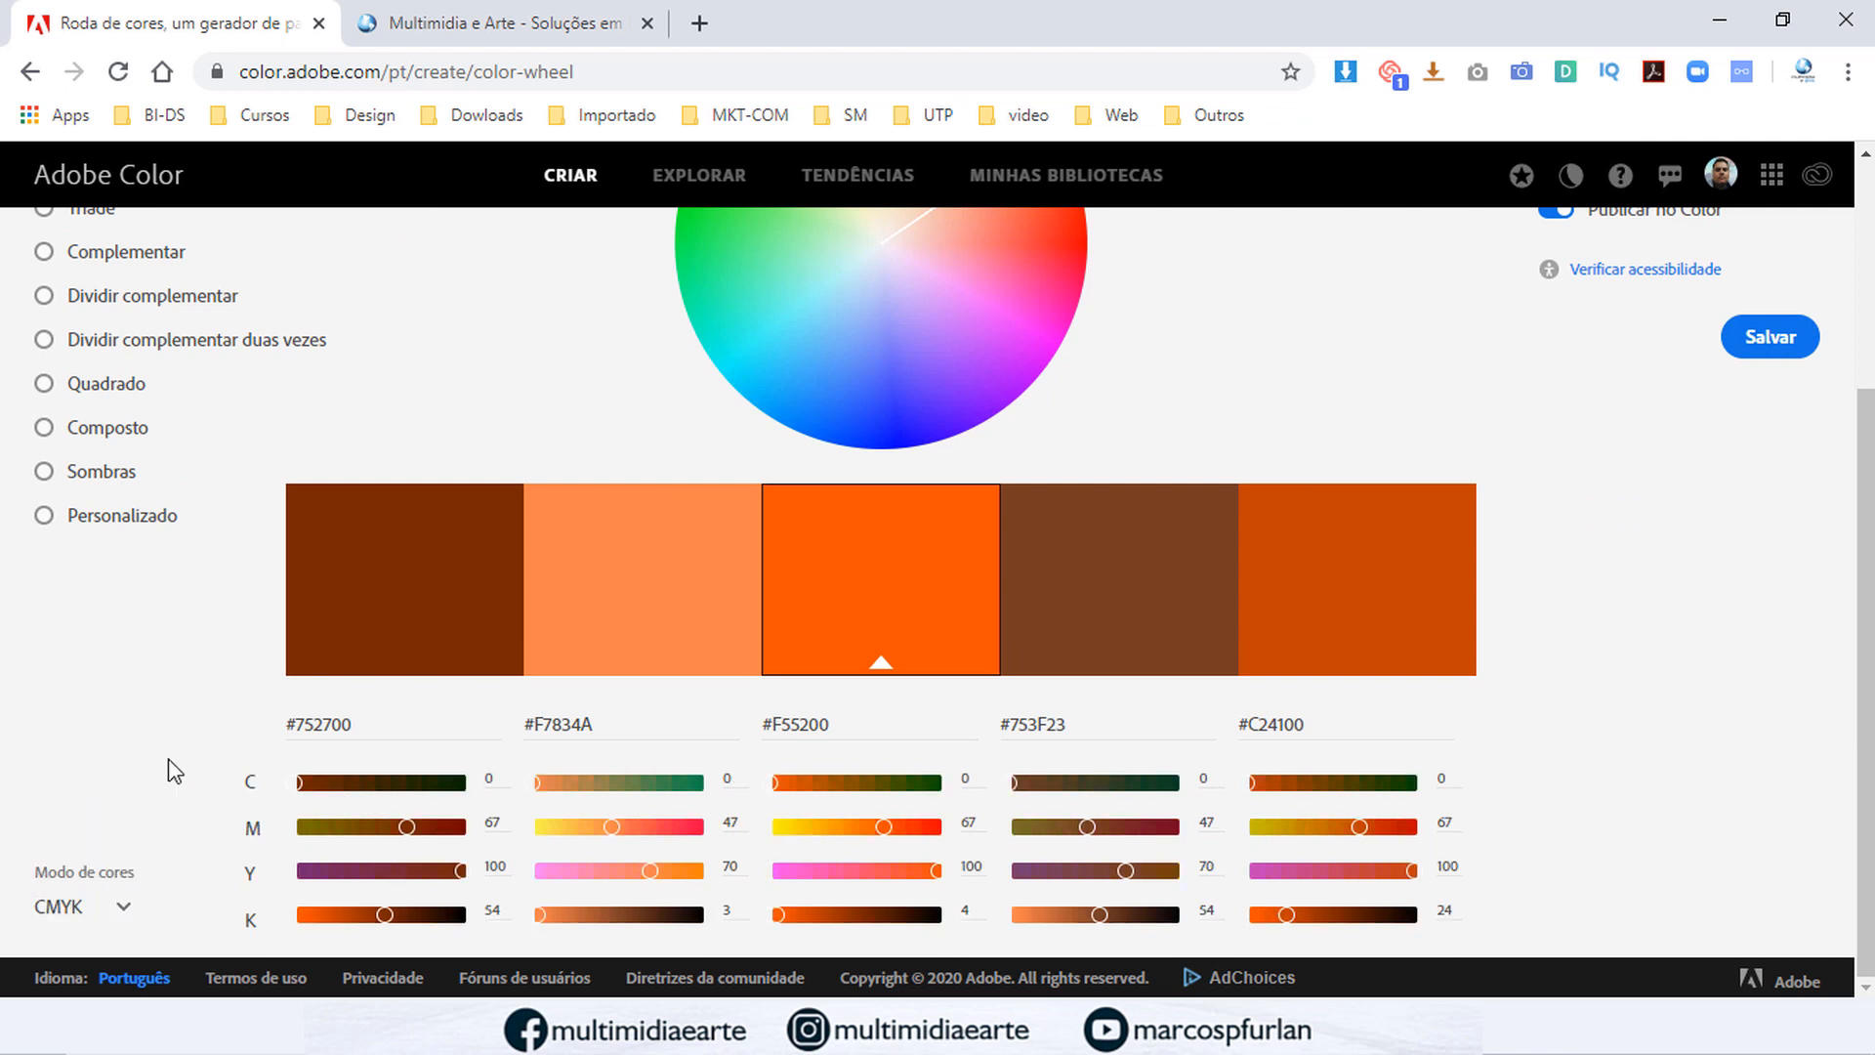
# Step: Name the orange colour theme Outono and save it to the personal library
pyautogui.scroll(3, 1793, 679)
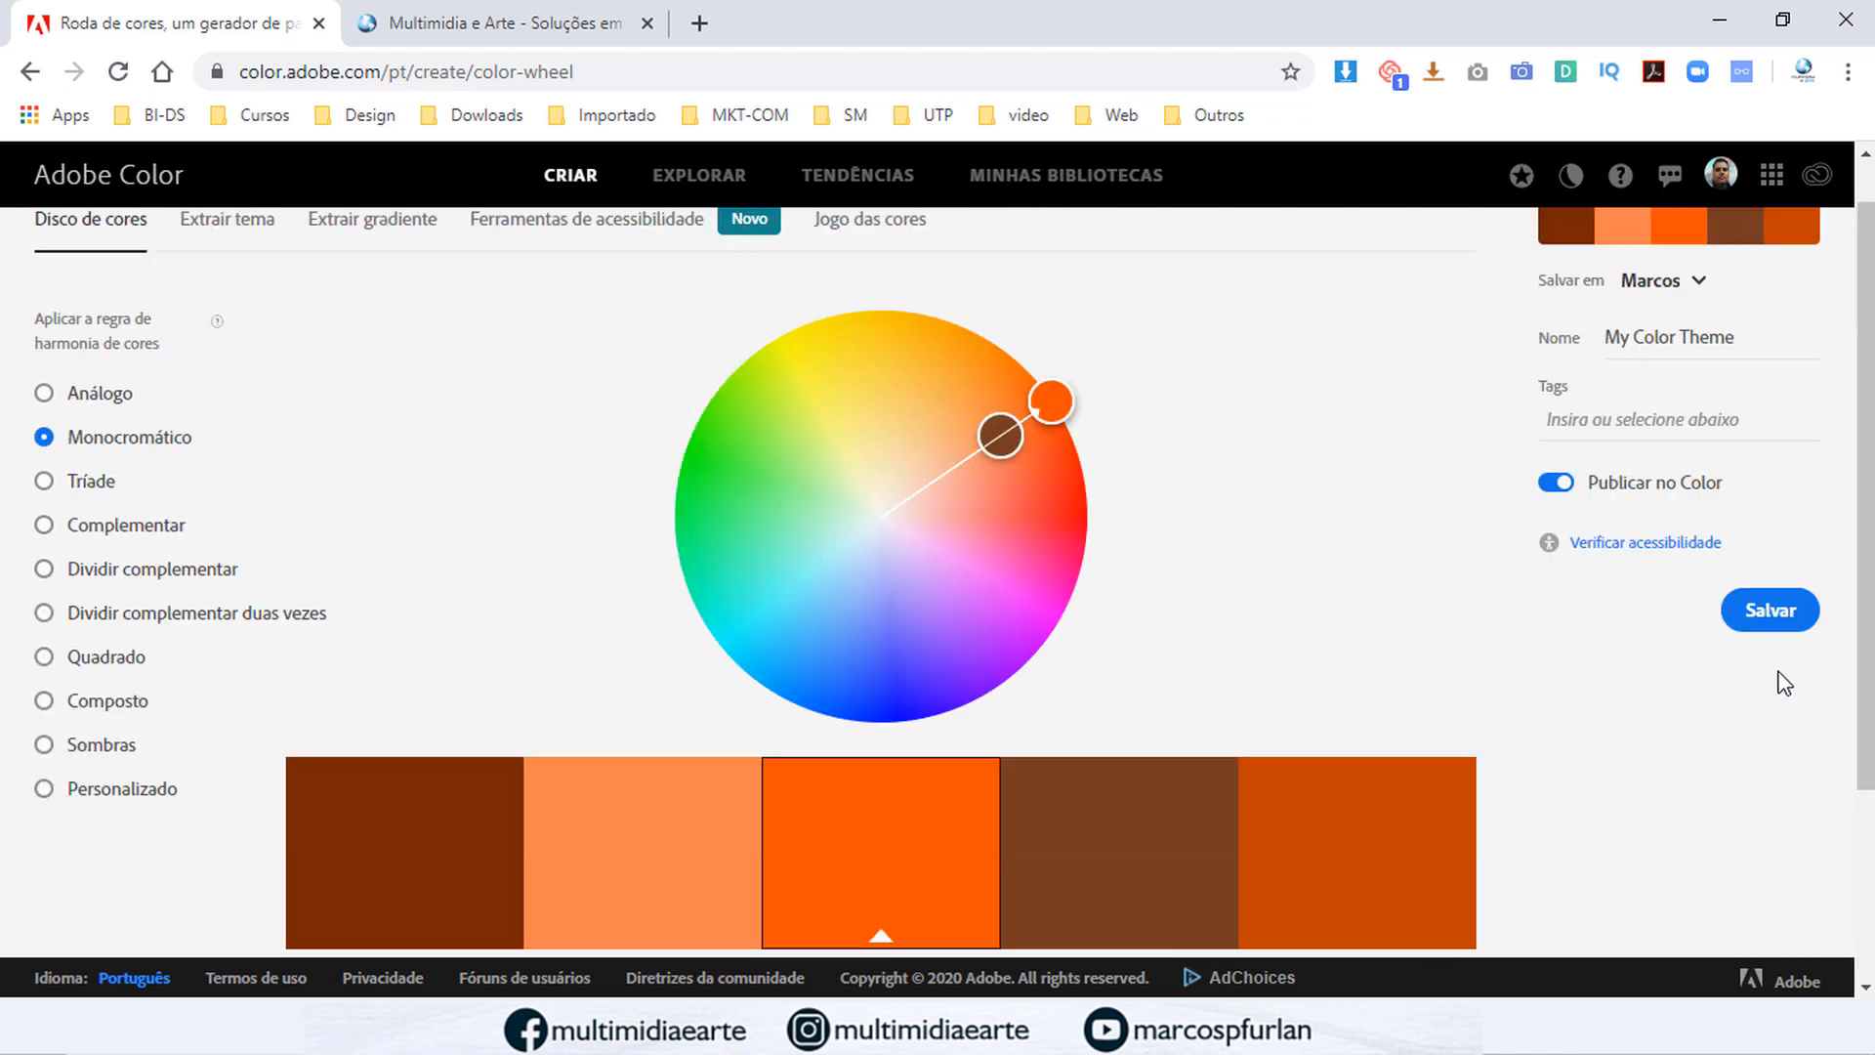
pyautogui.scroll(-2, 1778, 678)
pyautogui.scroll(2, 1779, 678)
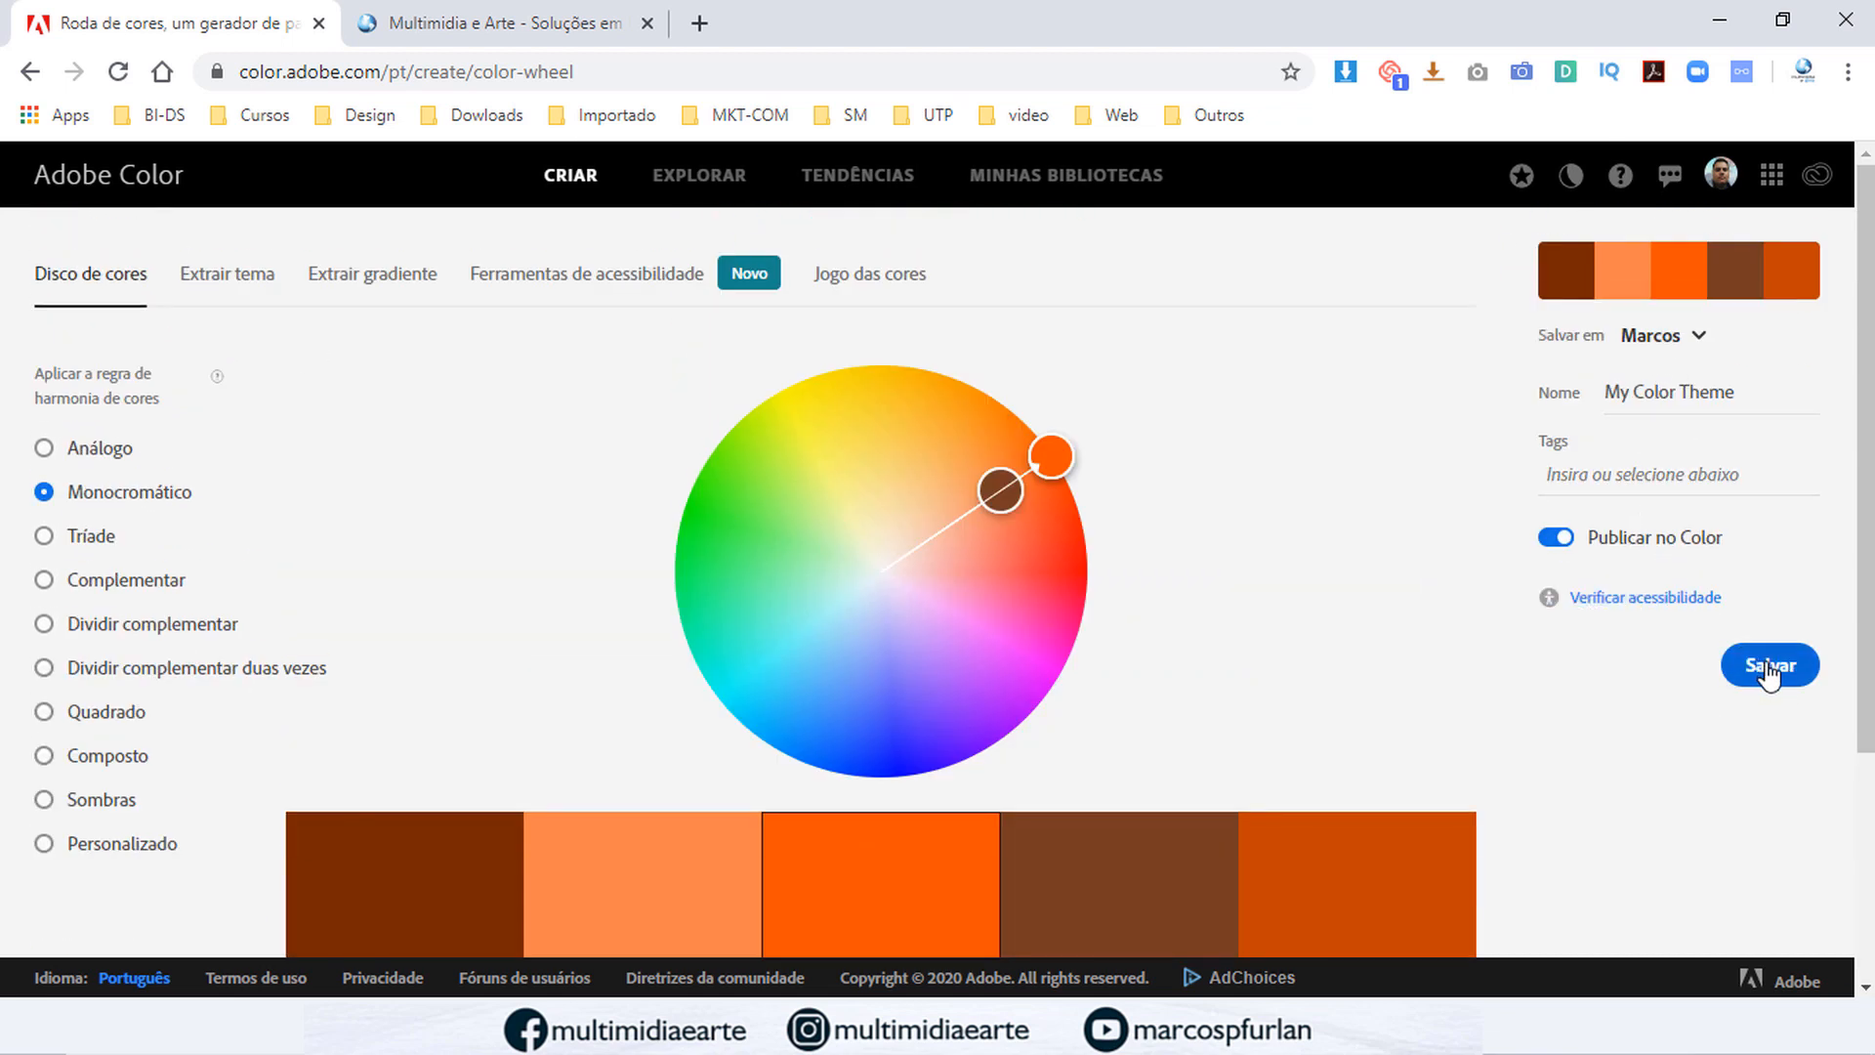
pyautogui.scroll(-3, 1126, 438)
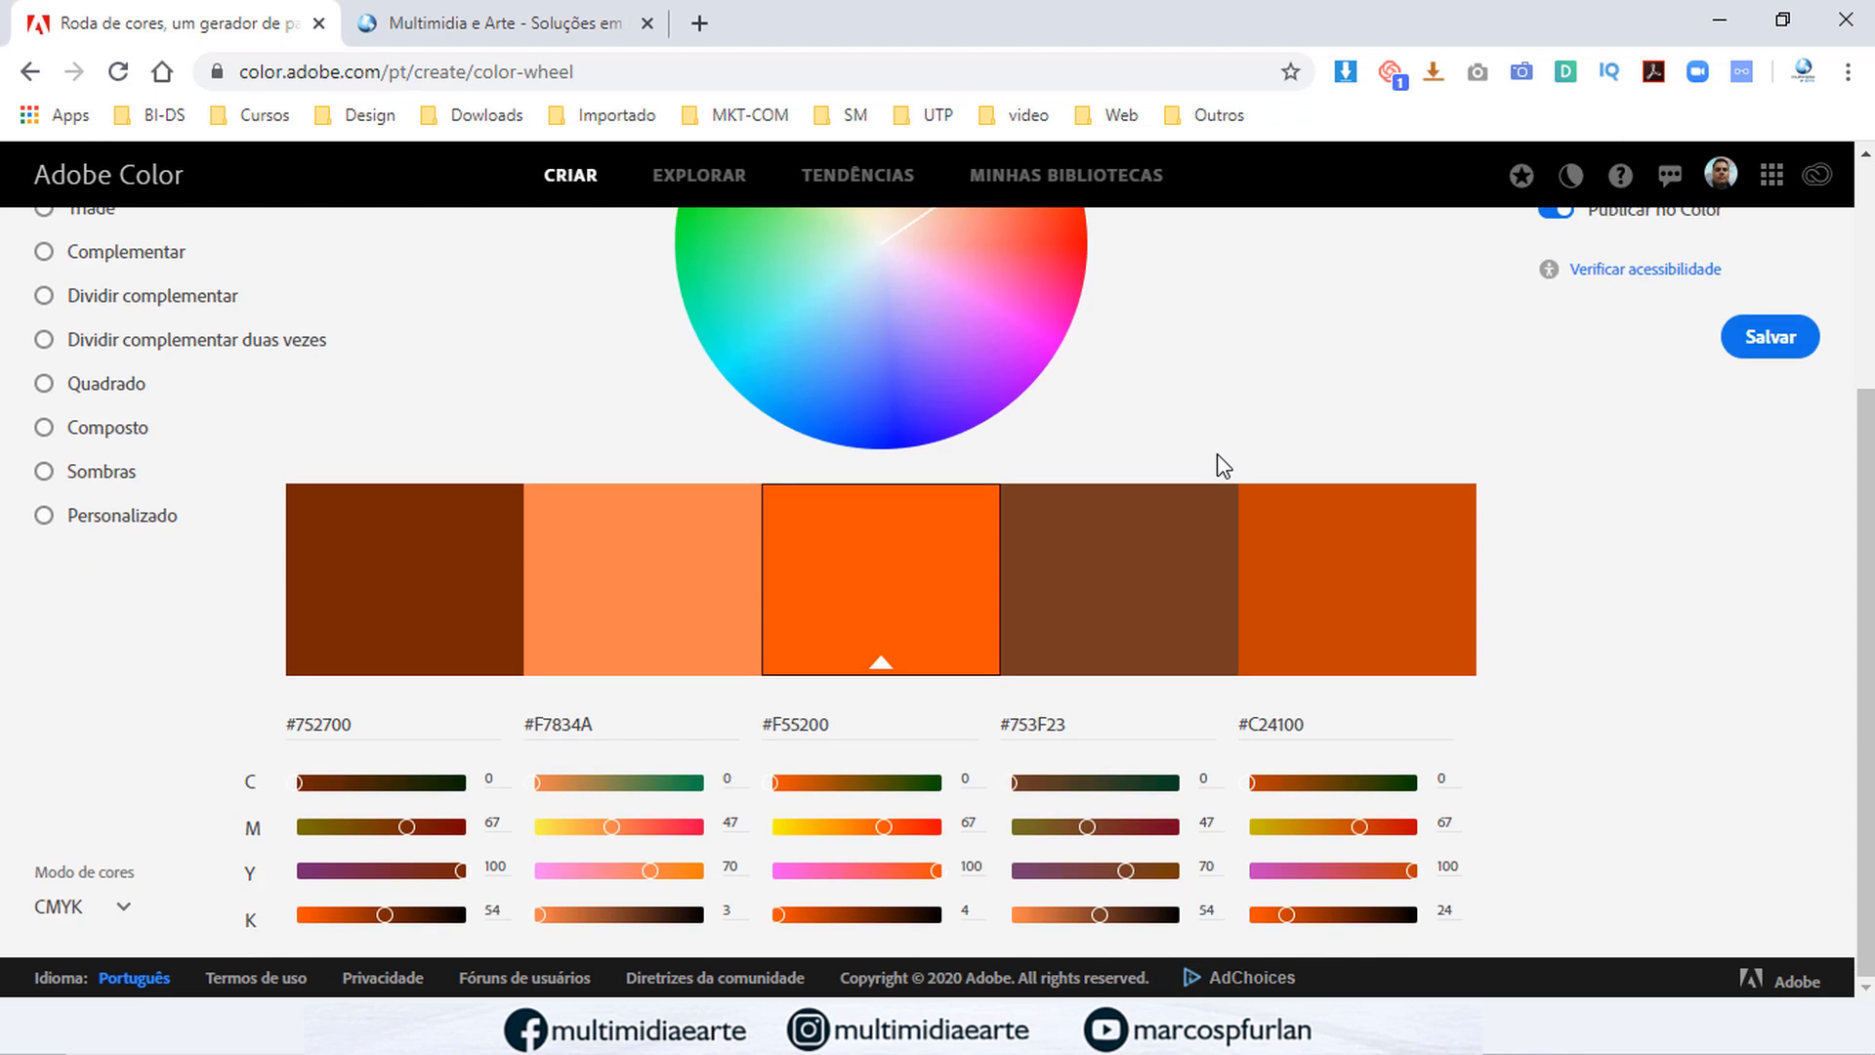
pyautogui.scroll(3, 1027, 472)
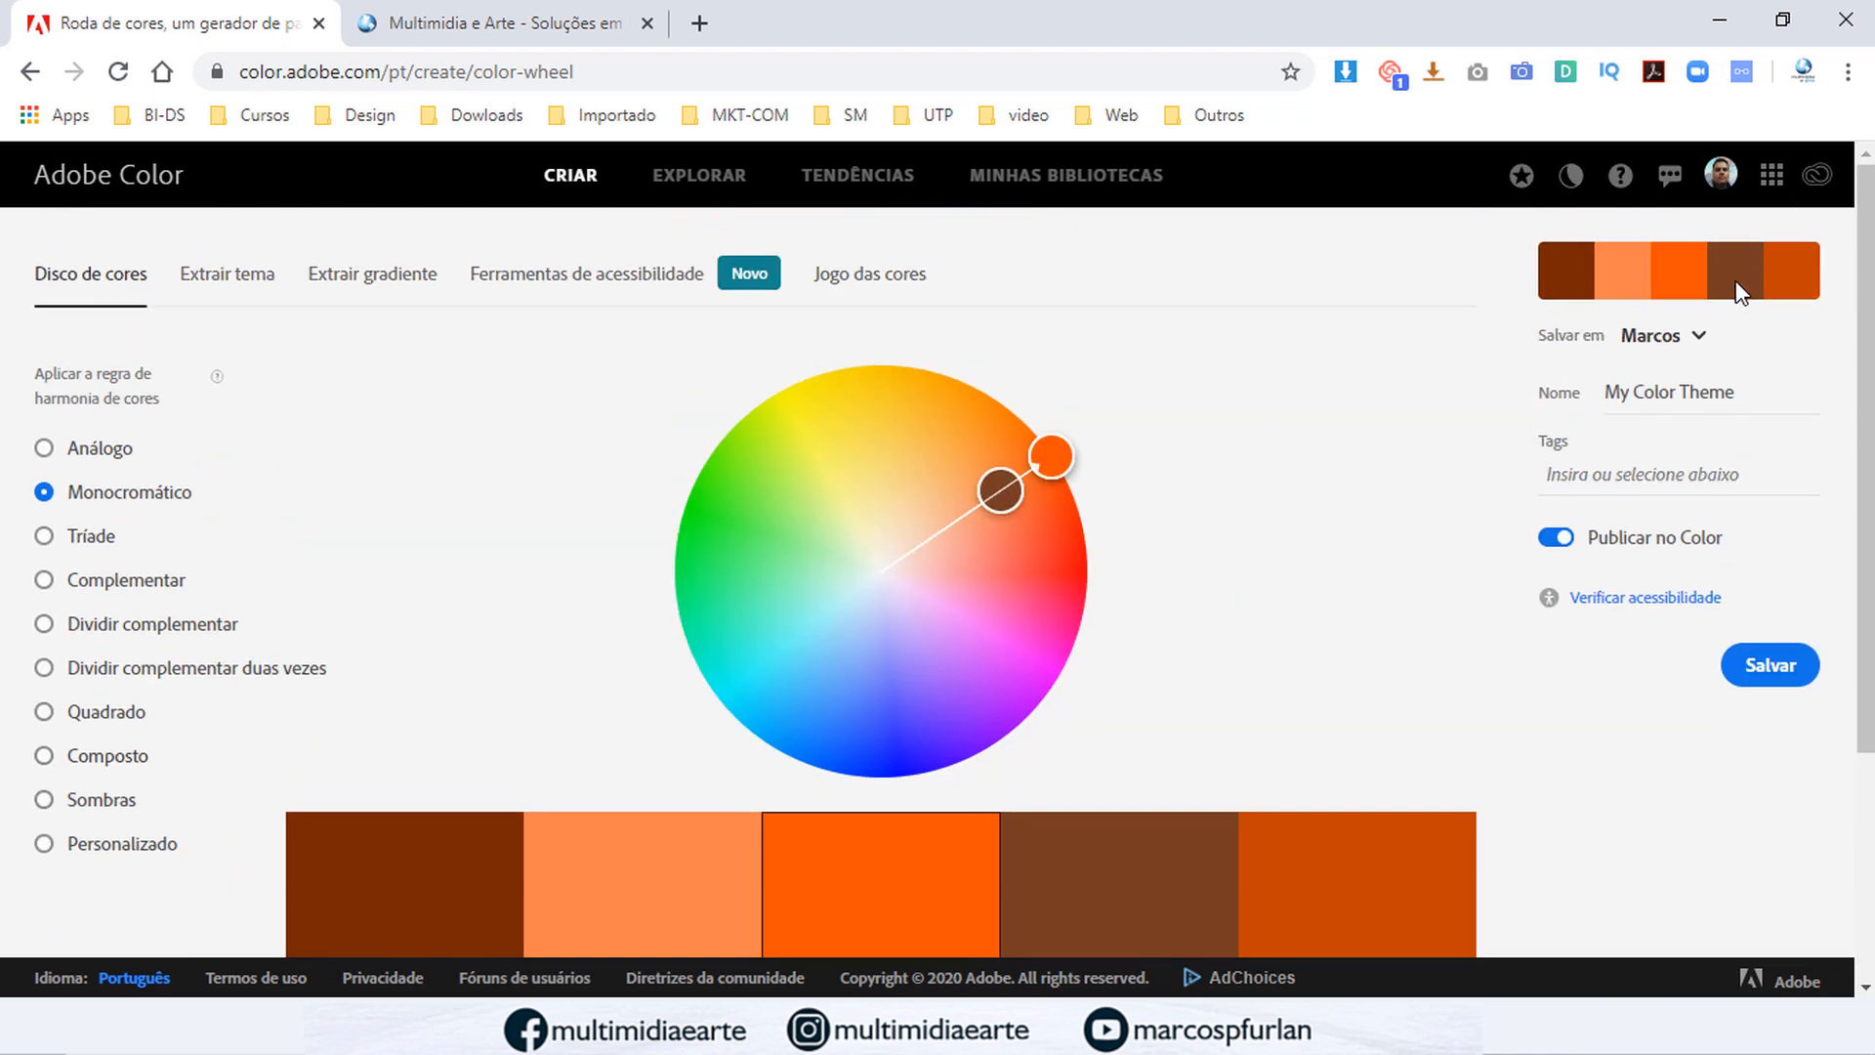
pyautogui.moveTo(1730, 394); pyautogui.dragTo(1286, 402)
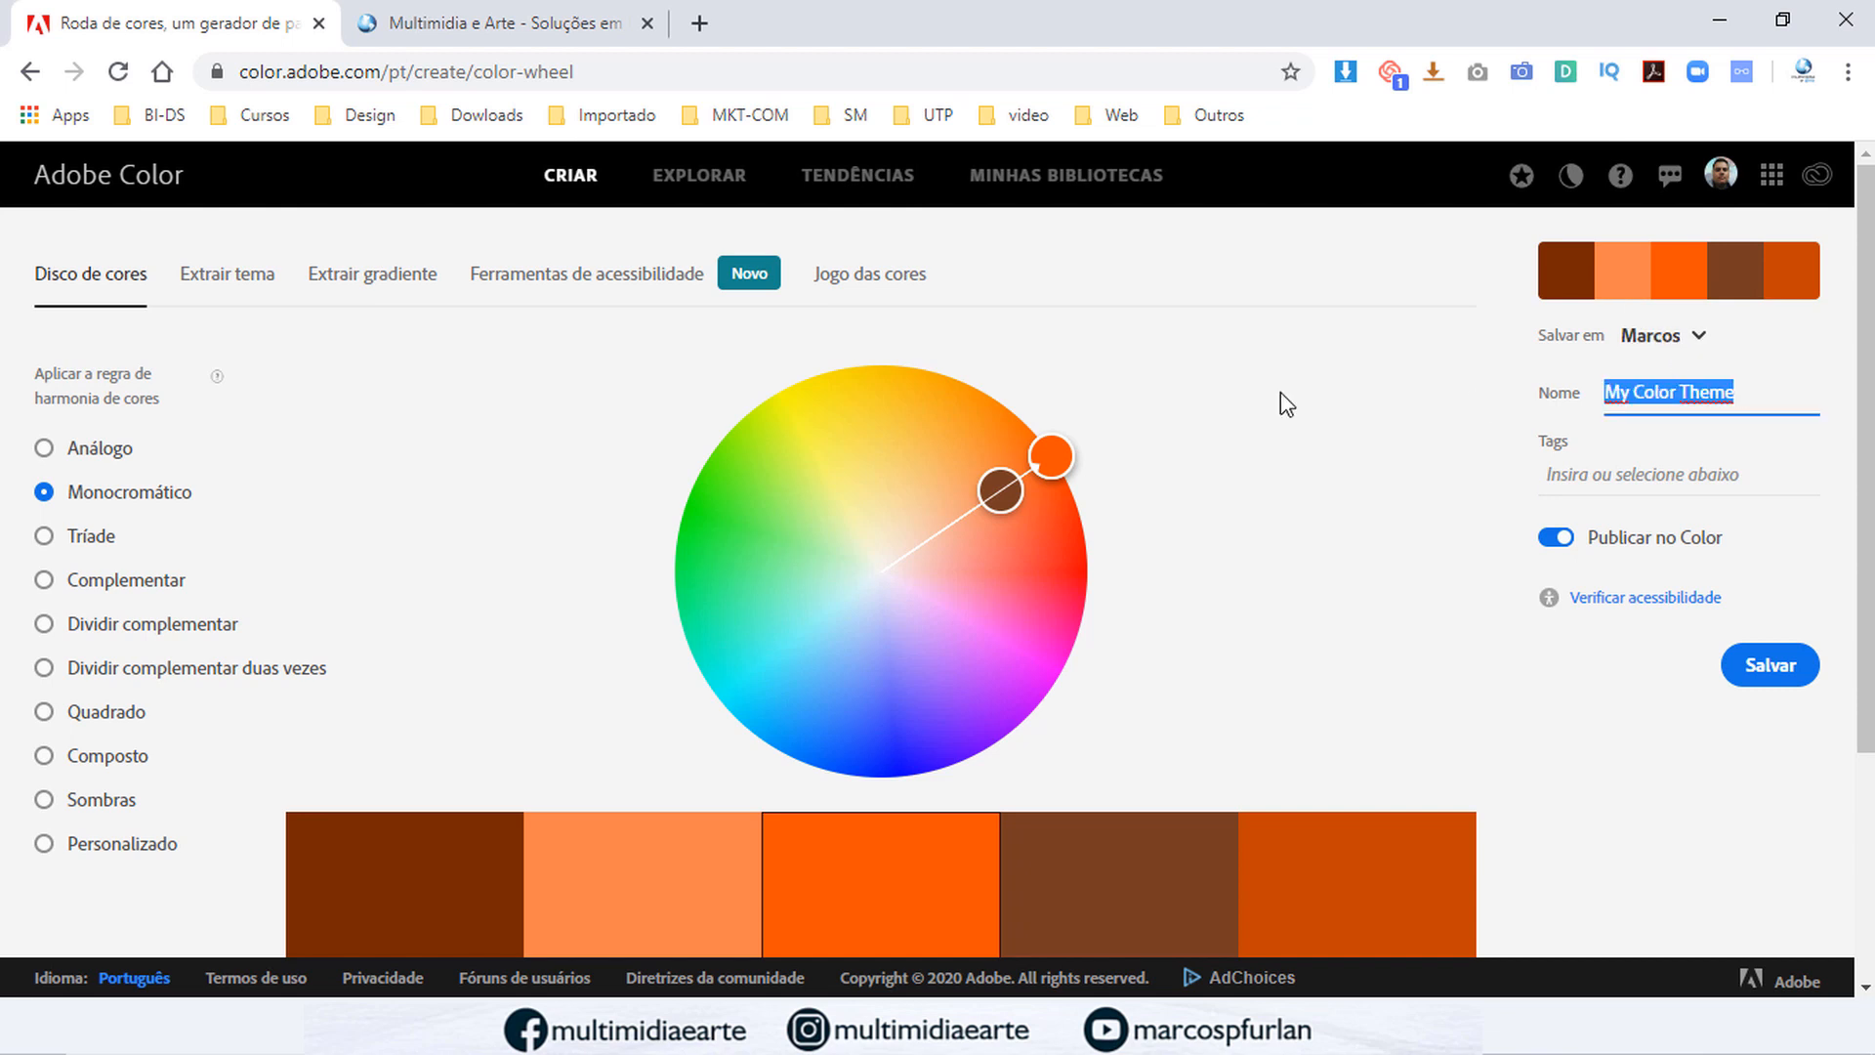
pyautogui.write('Outono')
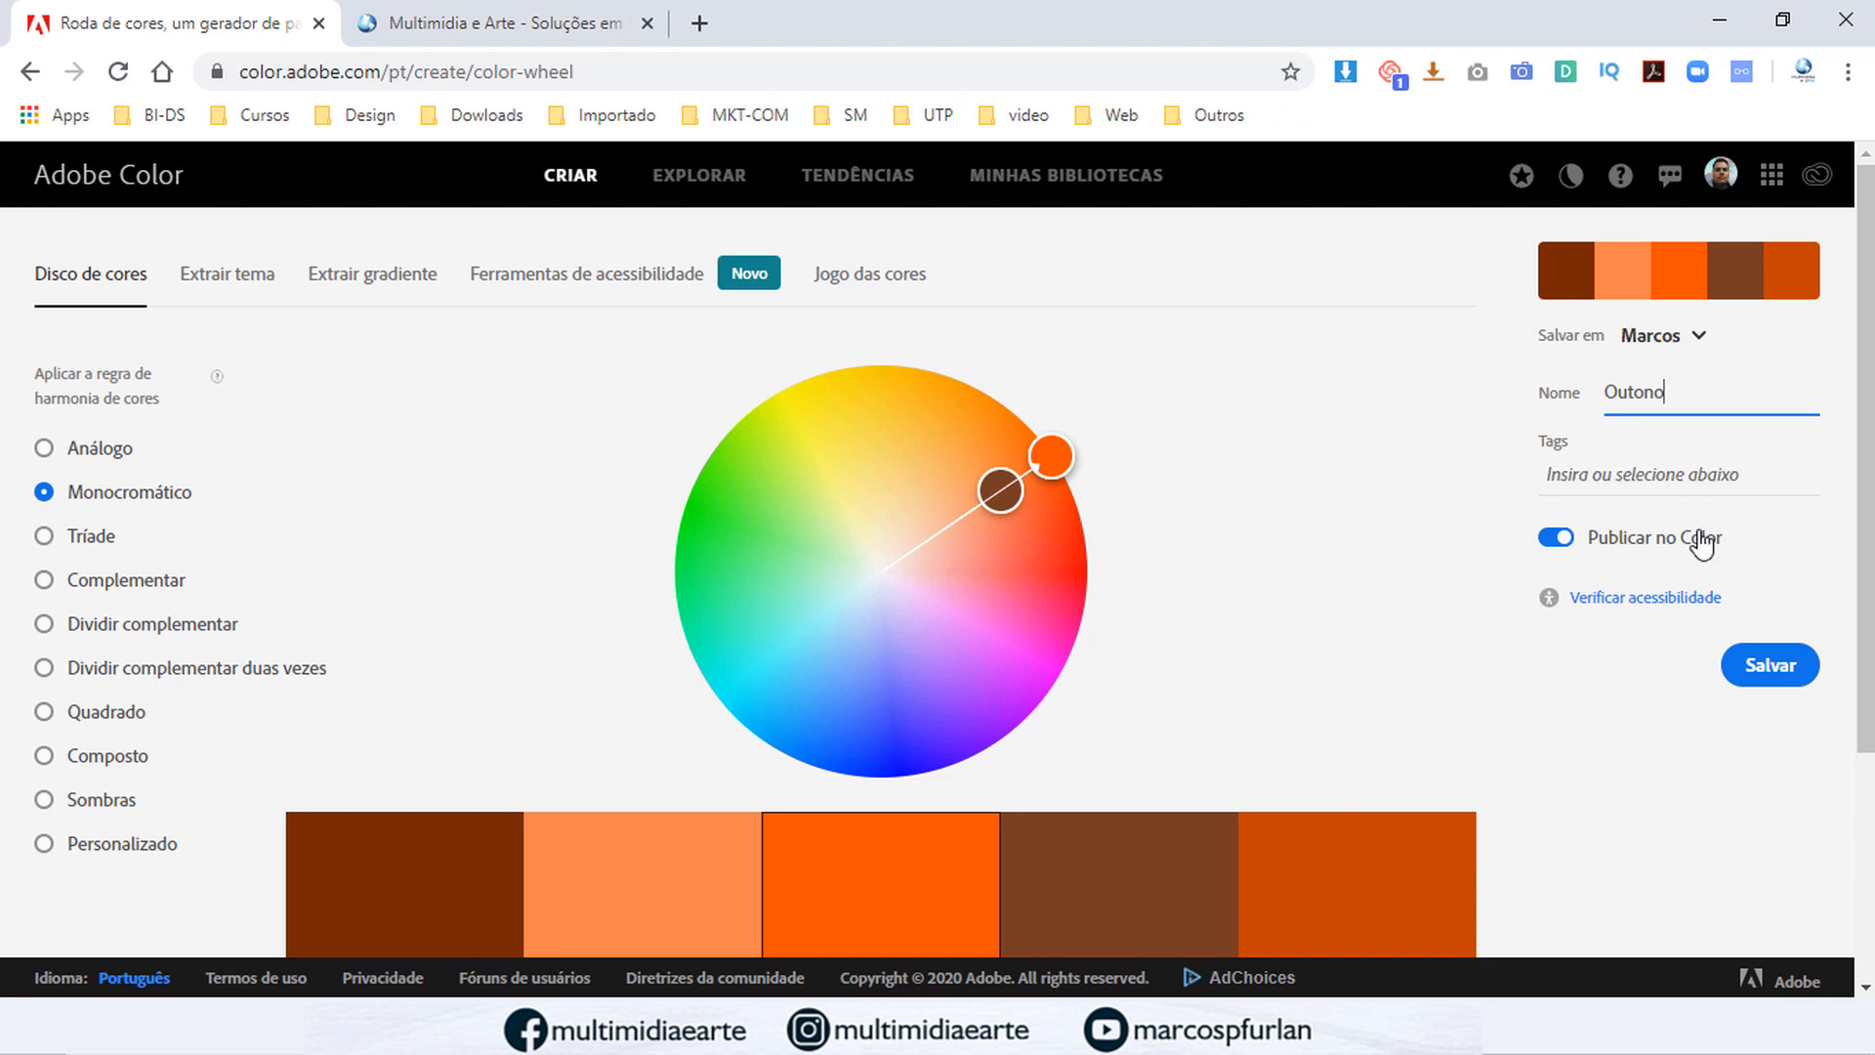
pyautogui.click(1780, 672)
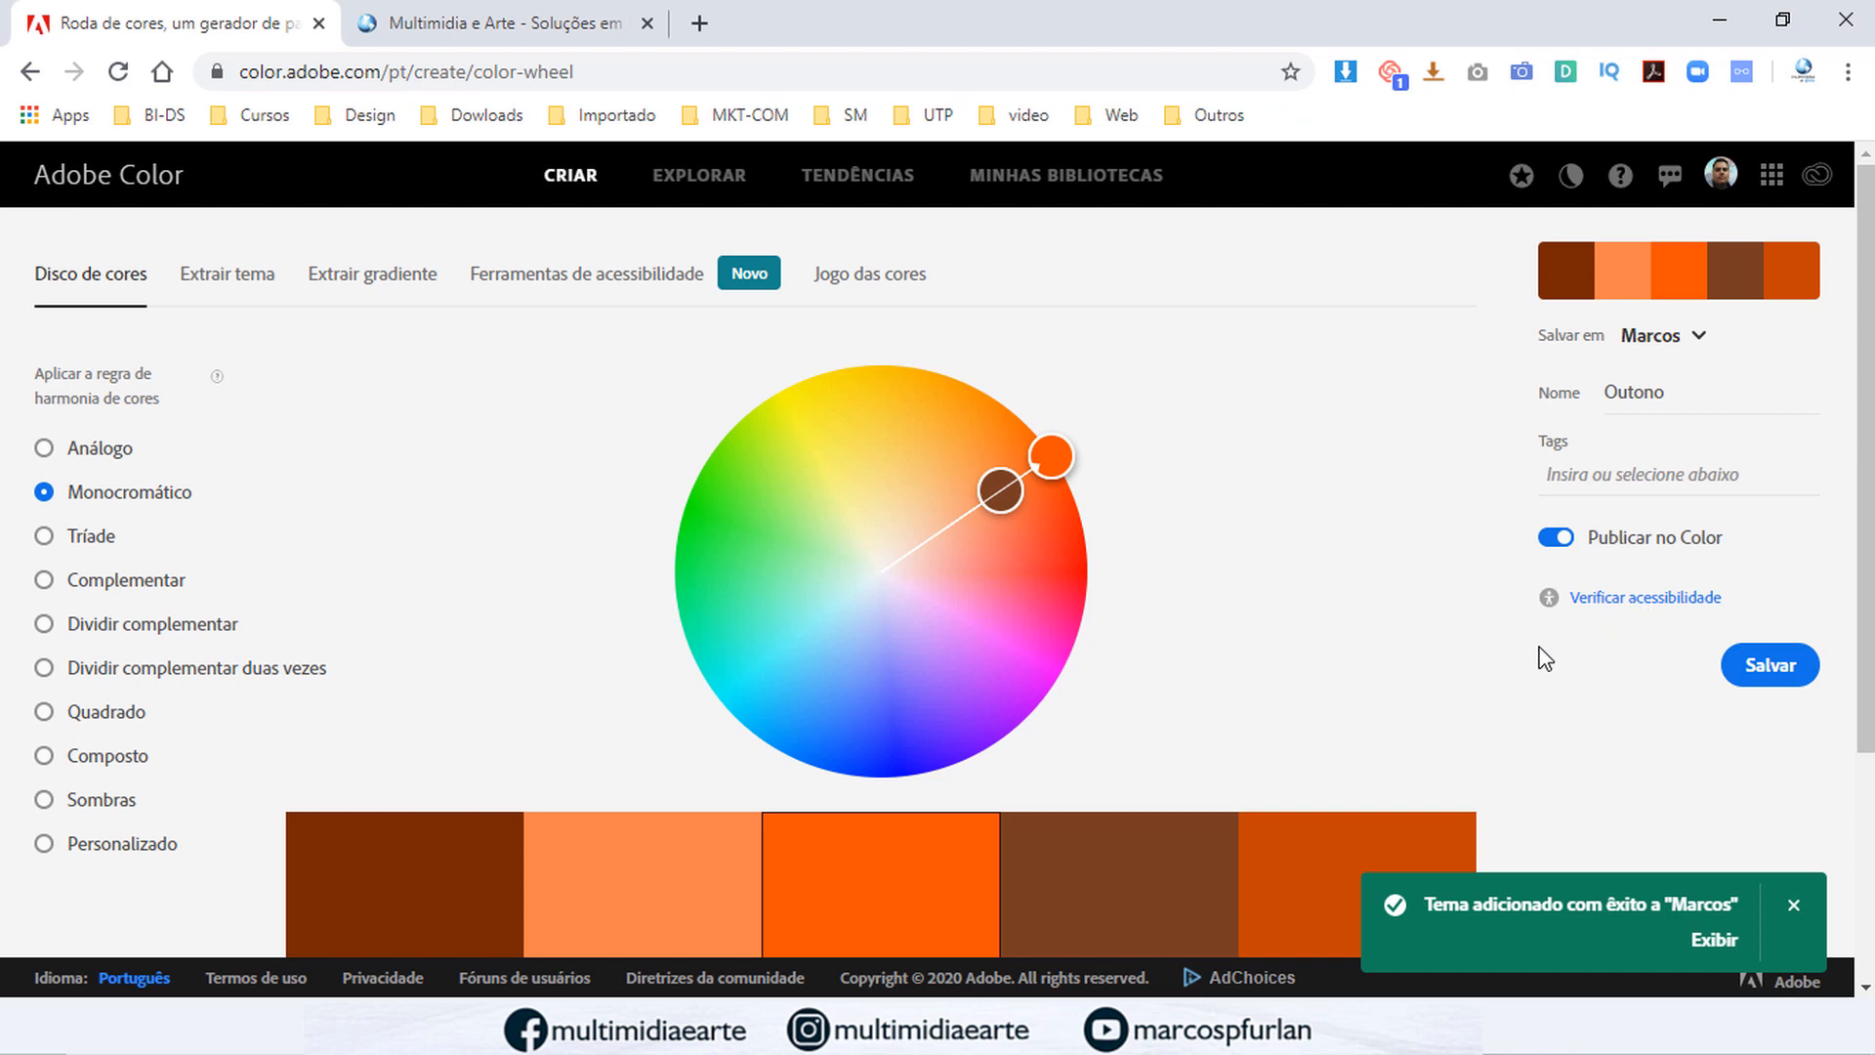
# Step: Open the personal library's colour themes and download the Outono theme as an ASE file
pyautogui.scroll(-3, 1485, 627)
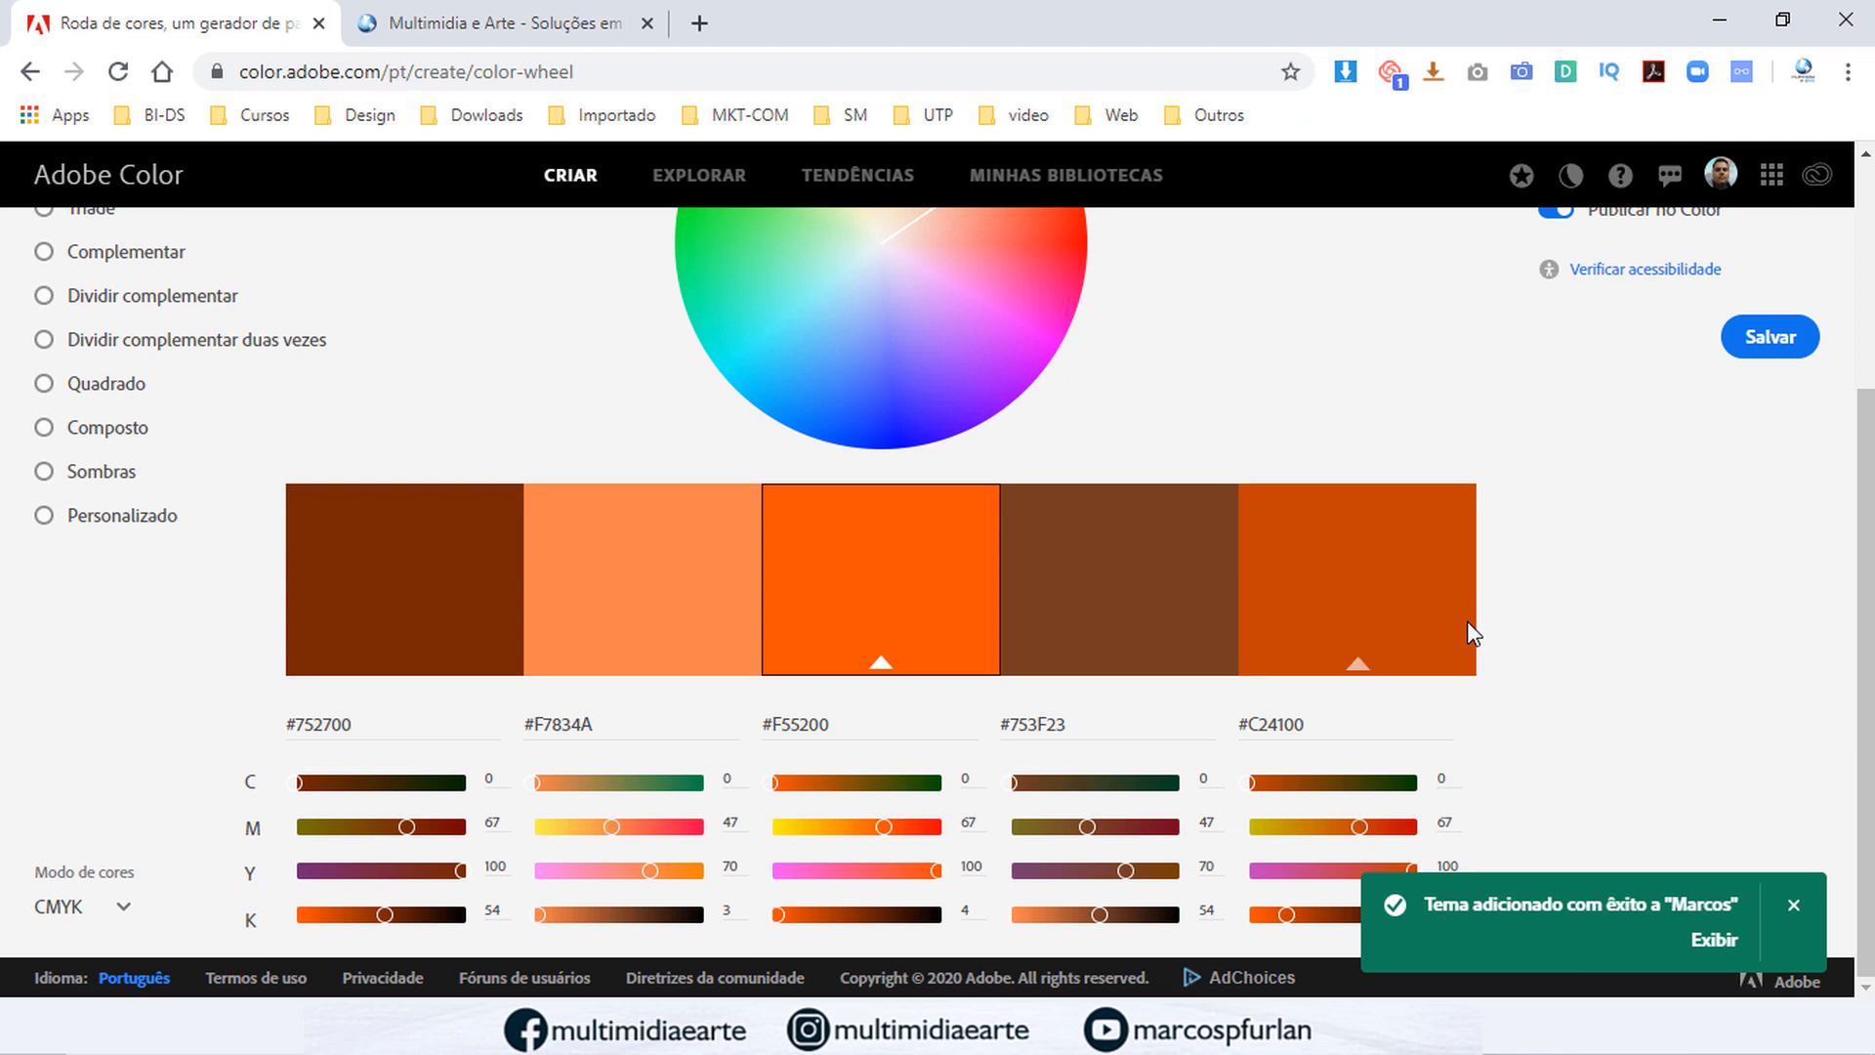
pyautogui.scroll(3, 1176, 608)
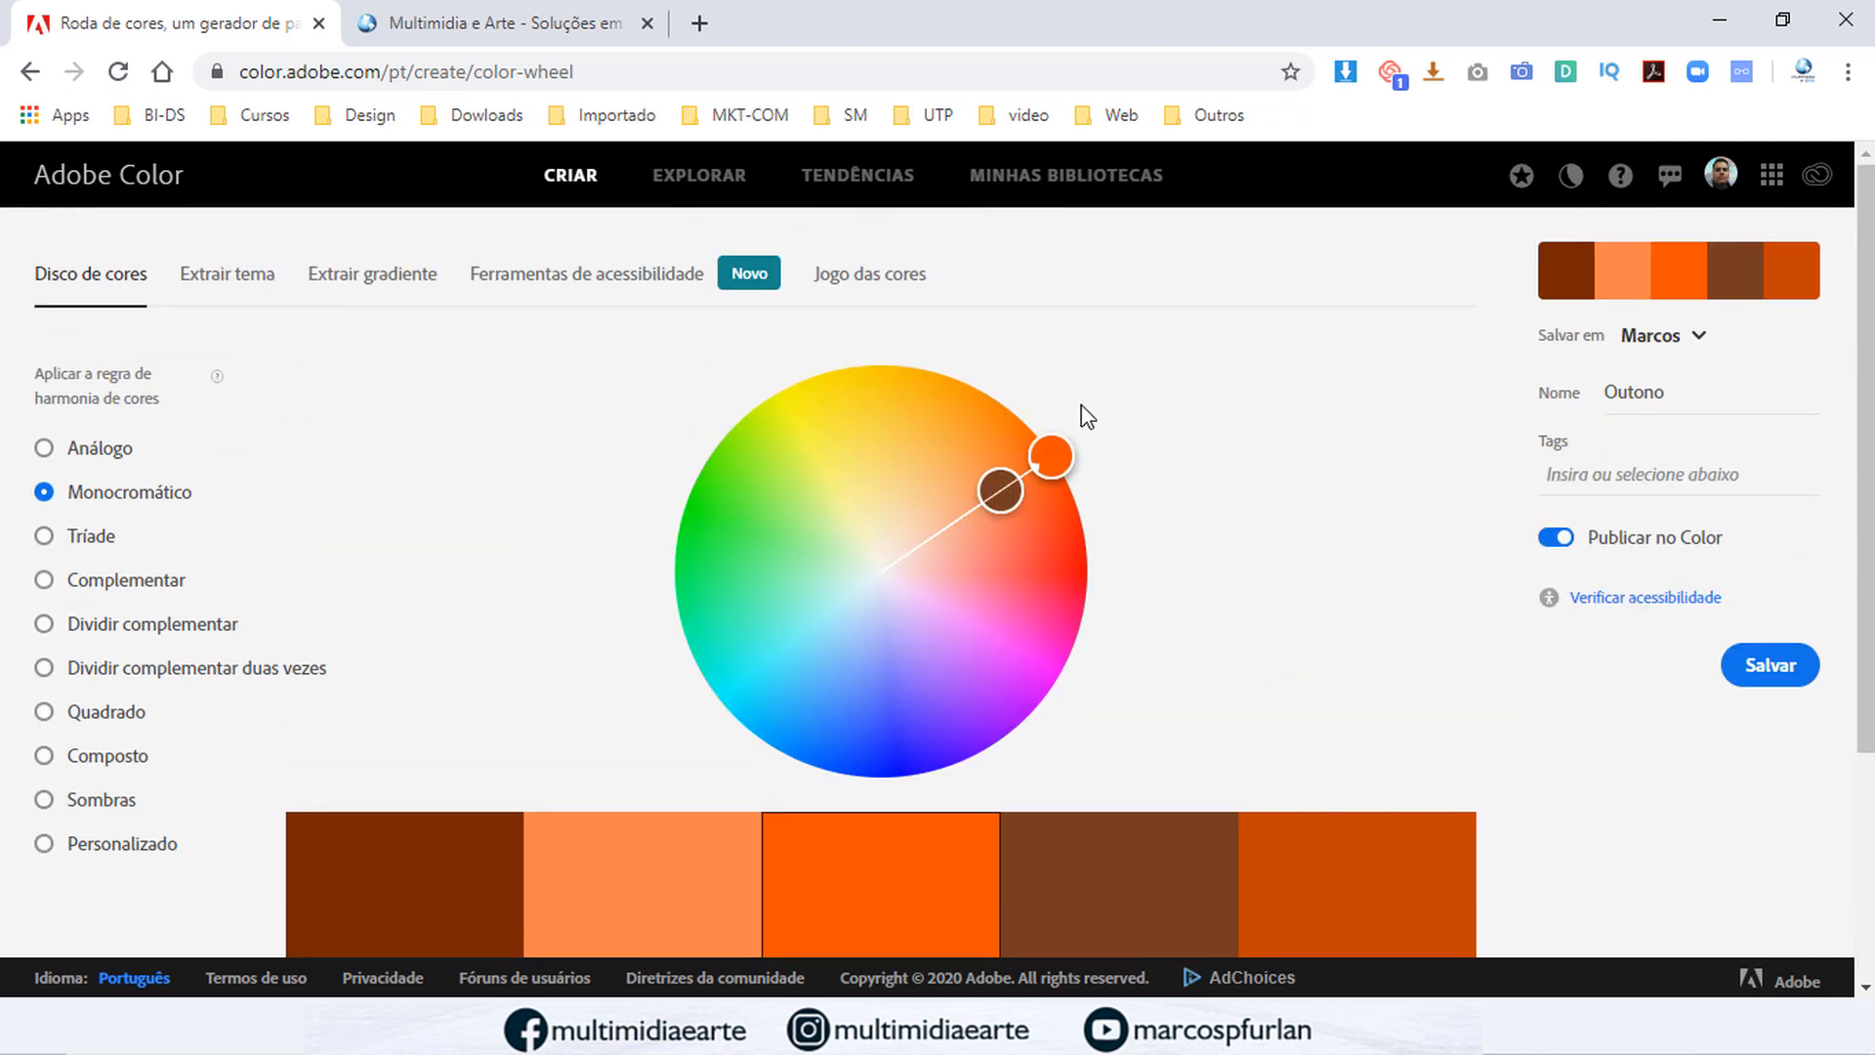
pyautogui.click(1083, 178)
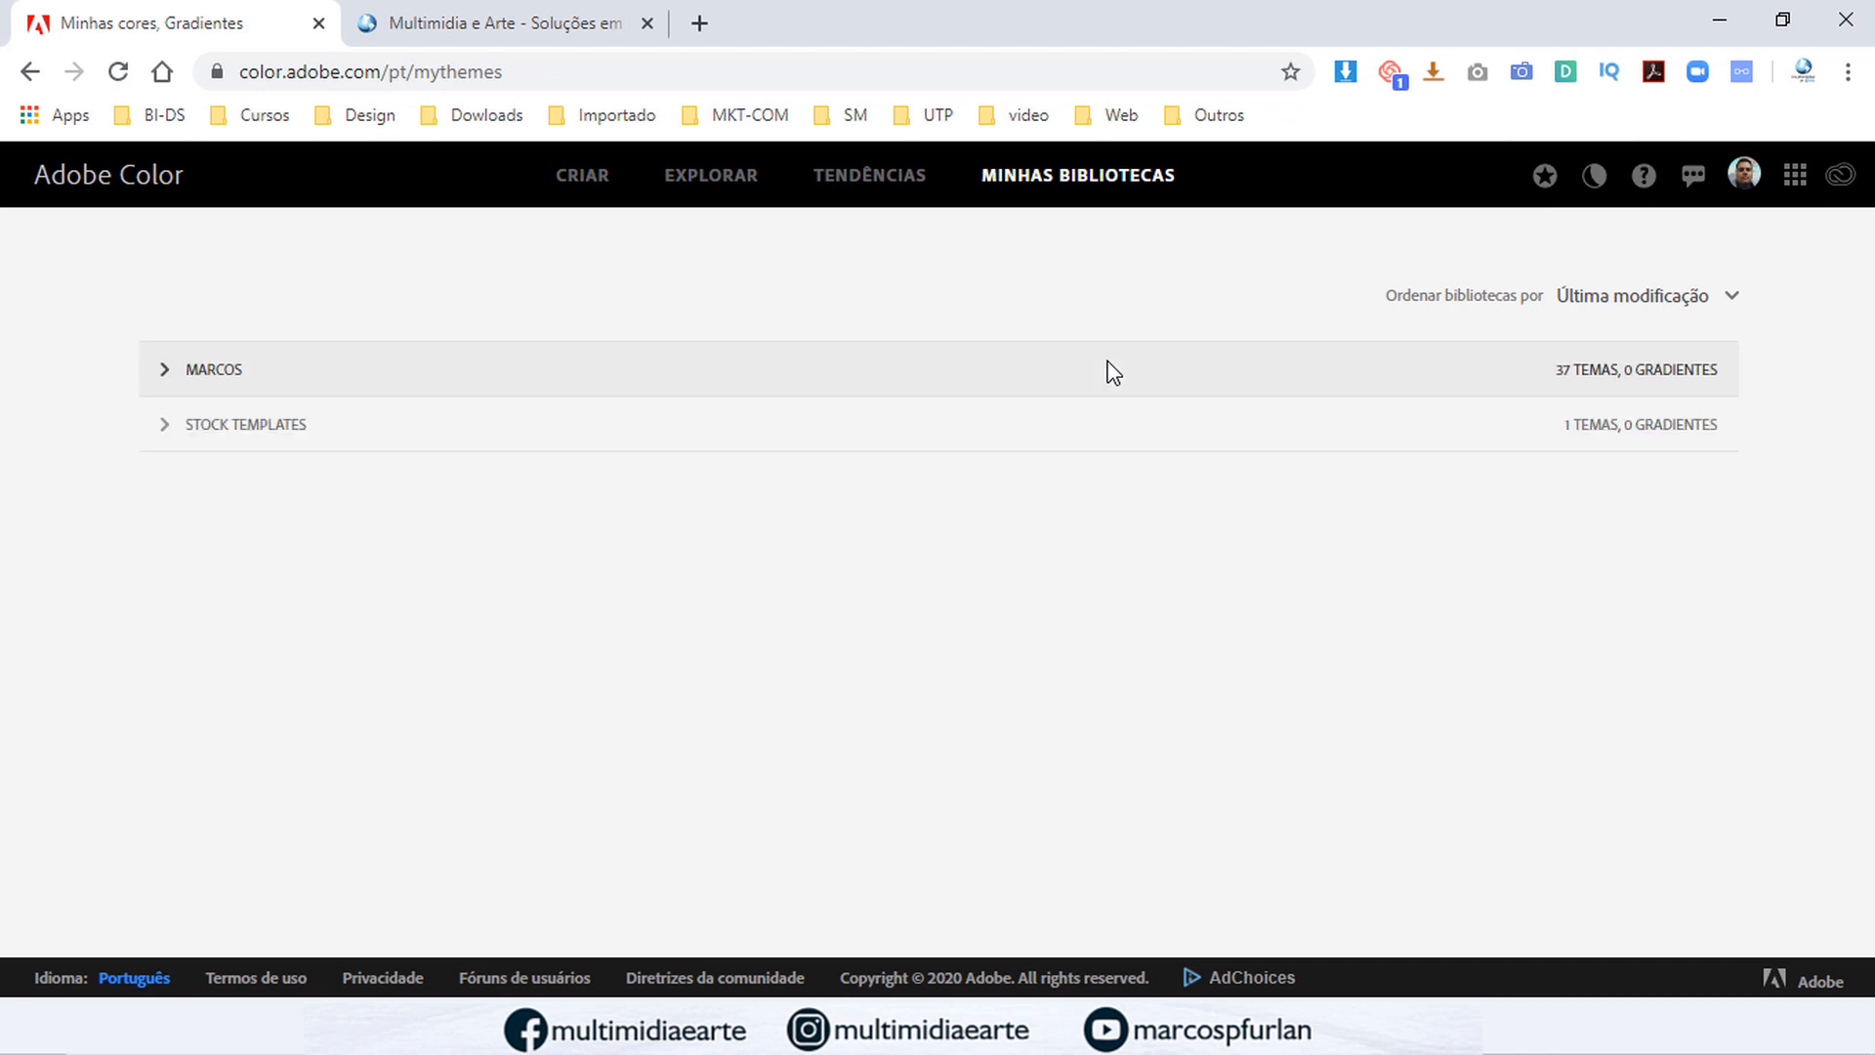
pyautogui.click(166, 377)
pyautogui.moveTo(366, 518)
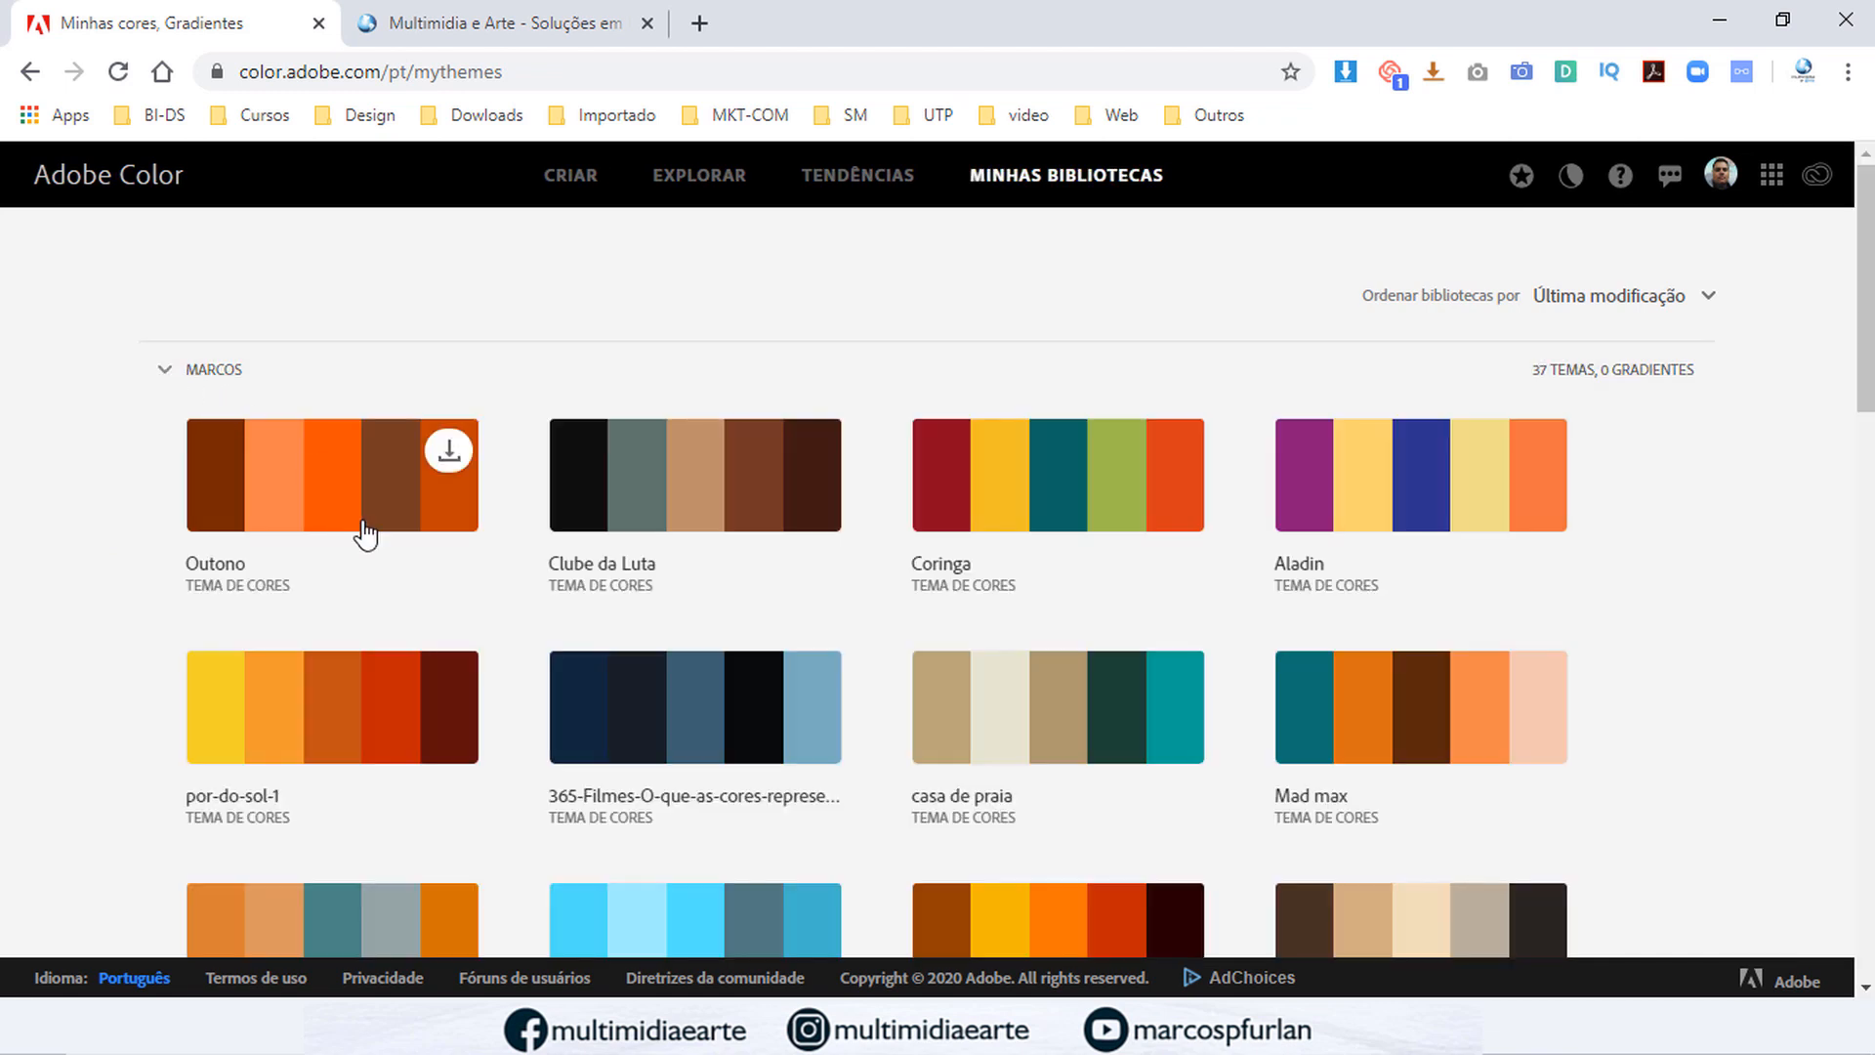
pyautogui.click(451, 455)
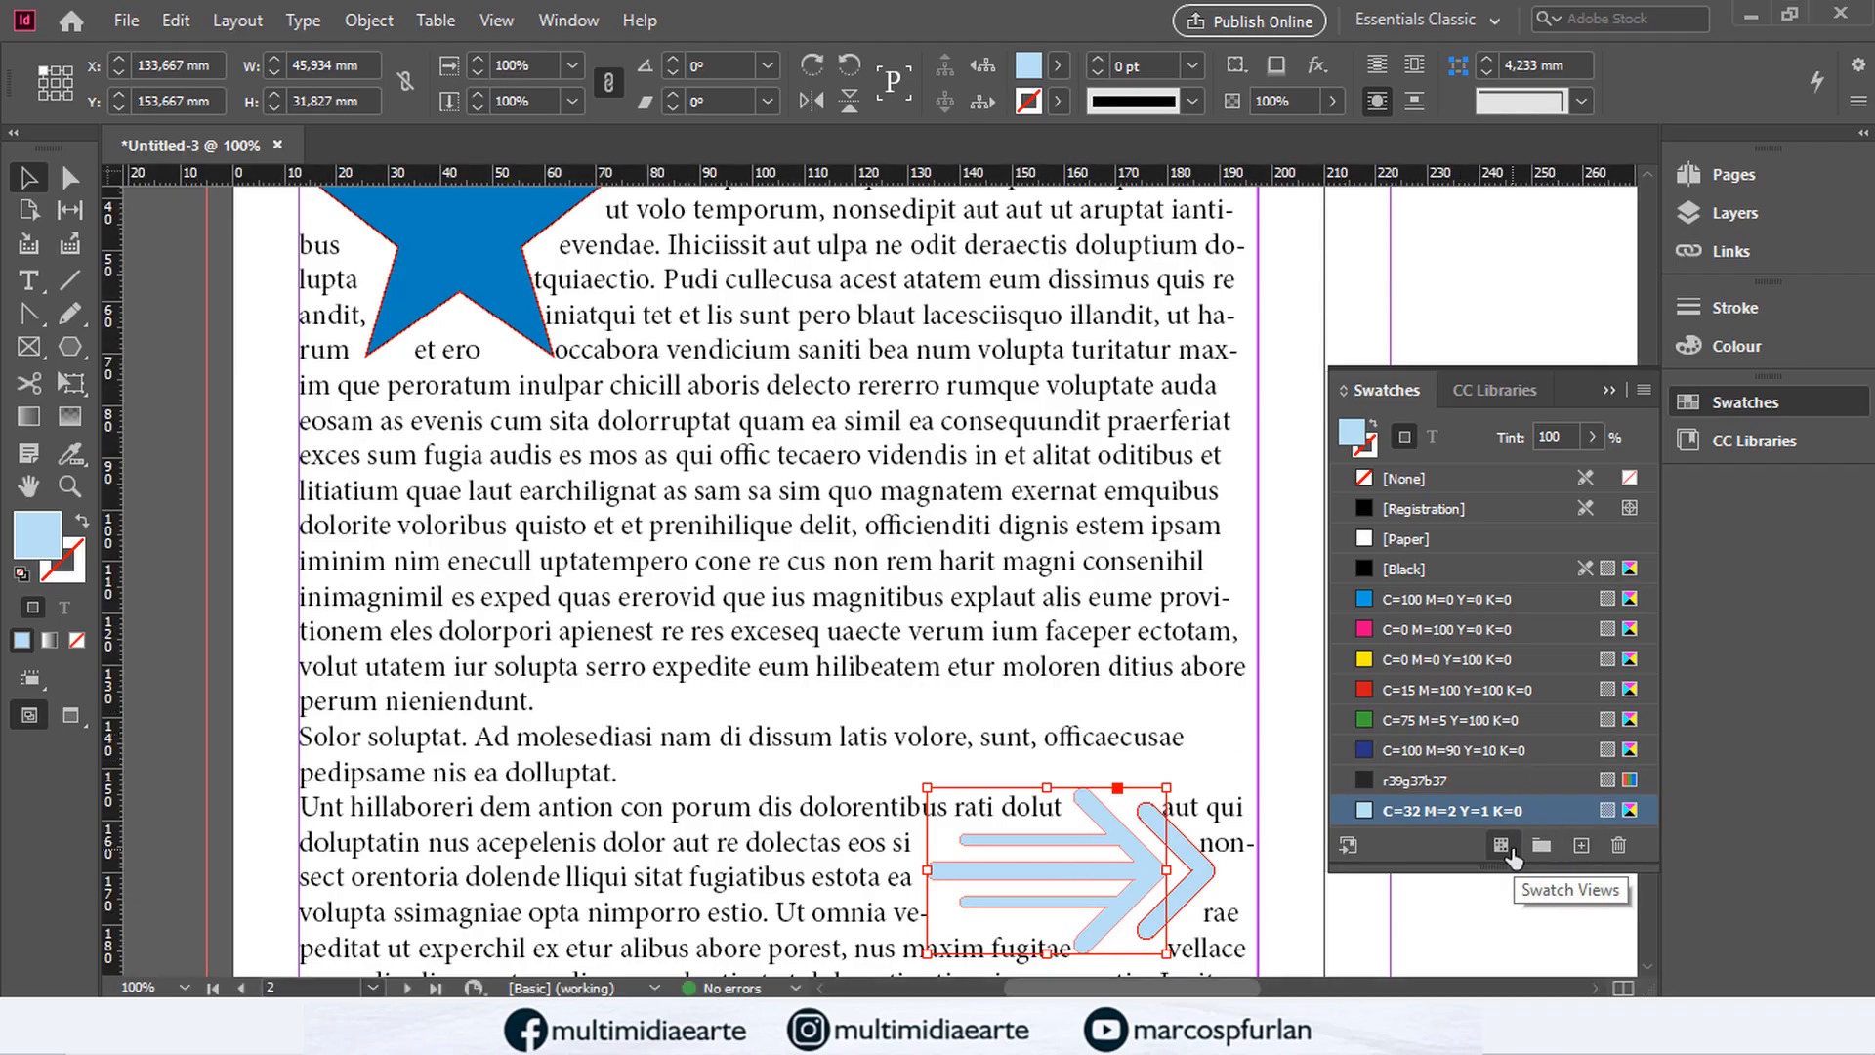
# Step: Switch to InDesign, load swatches from AdobeColor Outono.ase in the Downloads folder, and collapse and re-expand the Outono colour group
pyautogui.click(1645, 391)
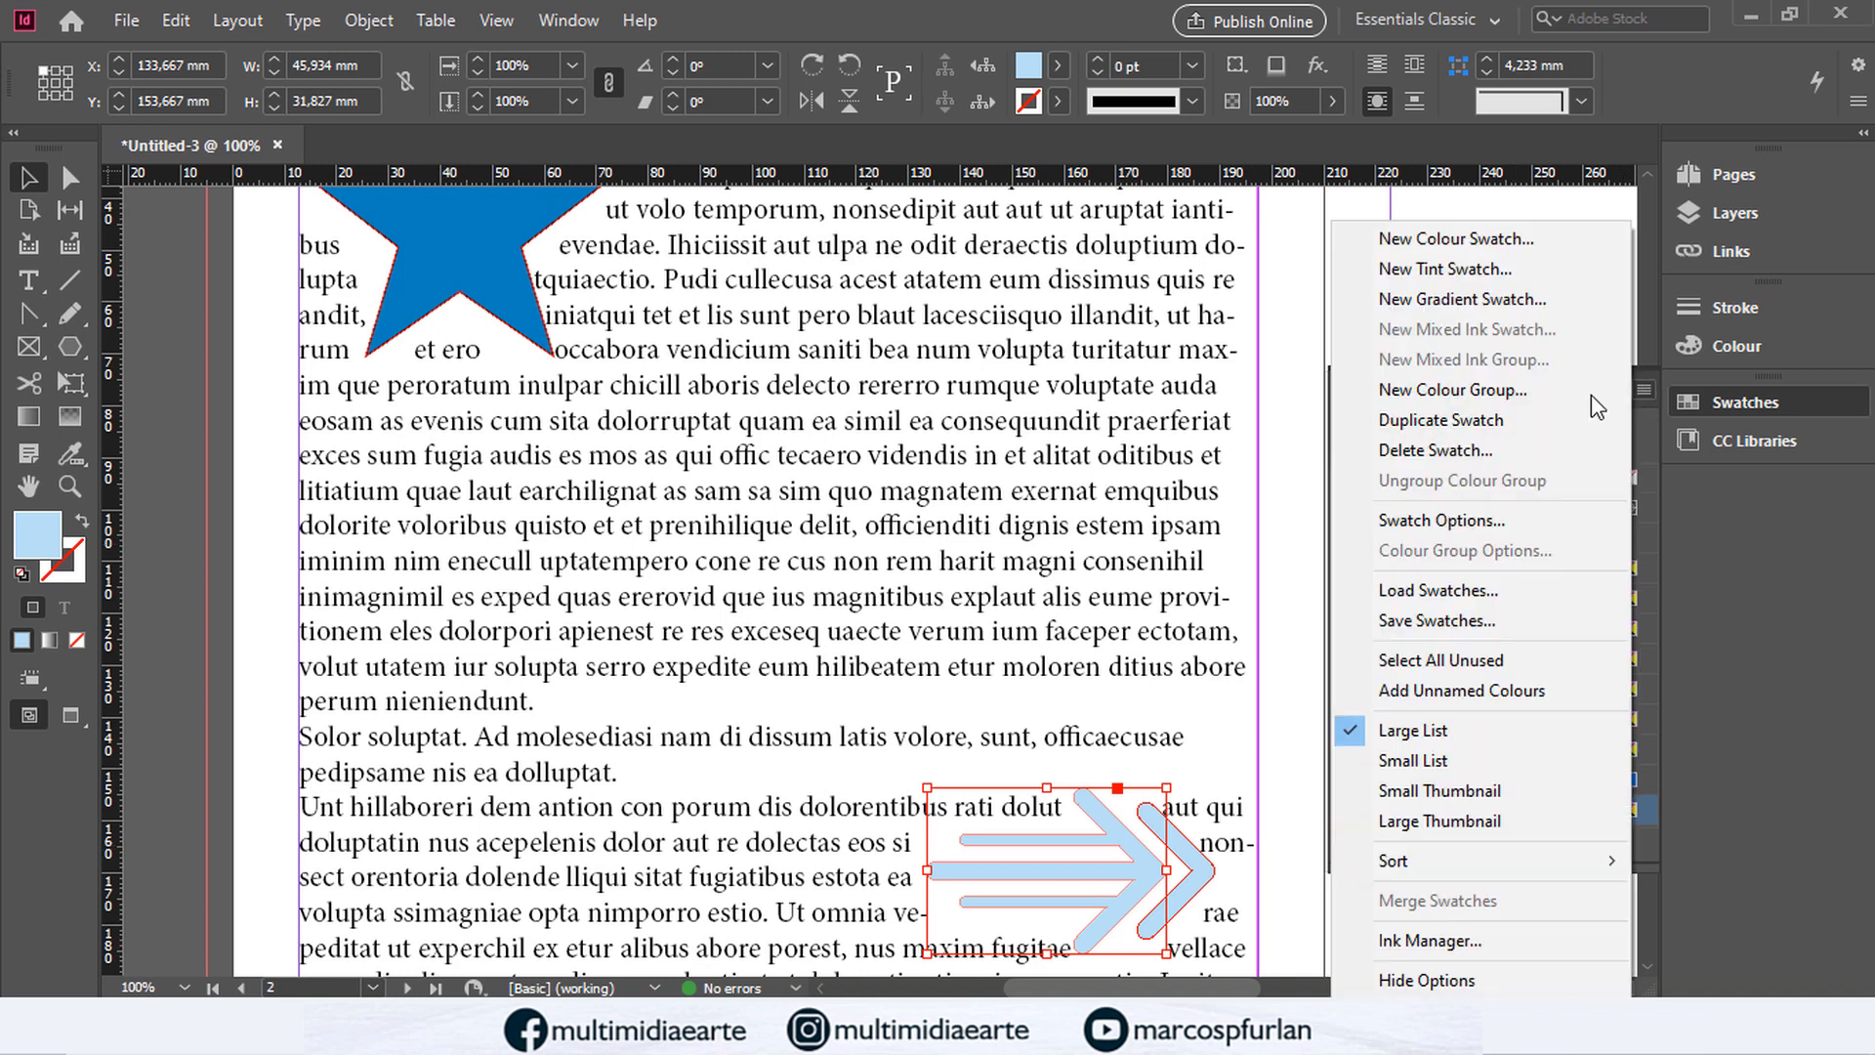
pyautogui.click(1443, 594)
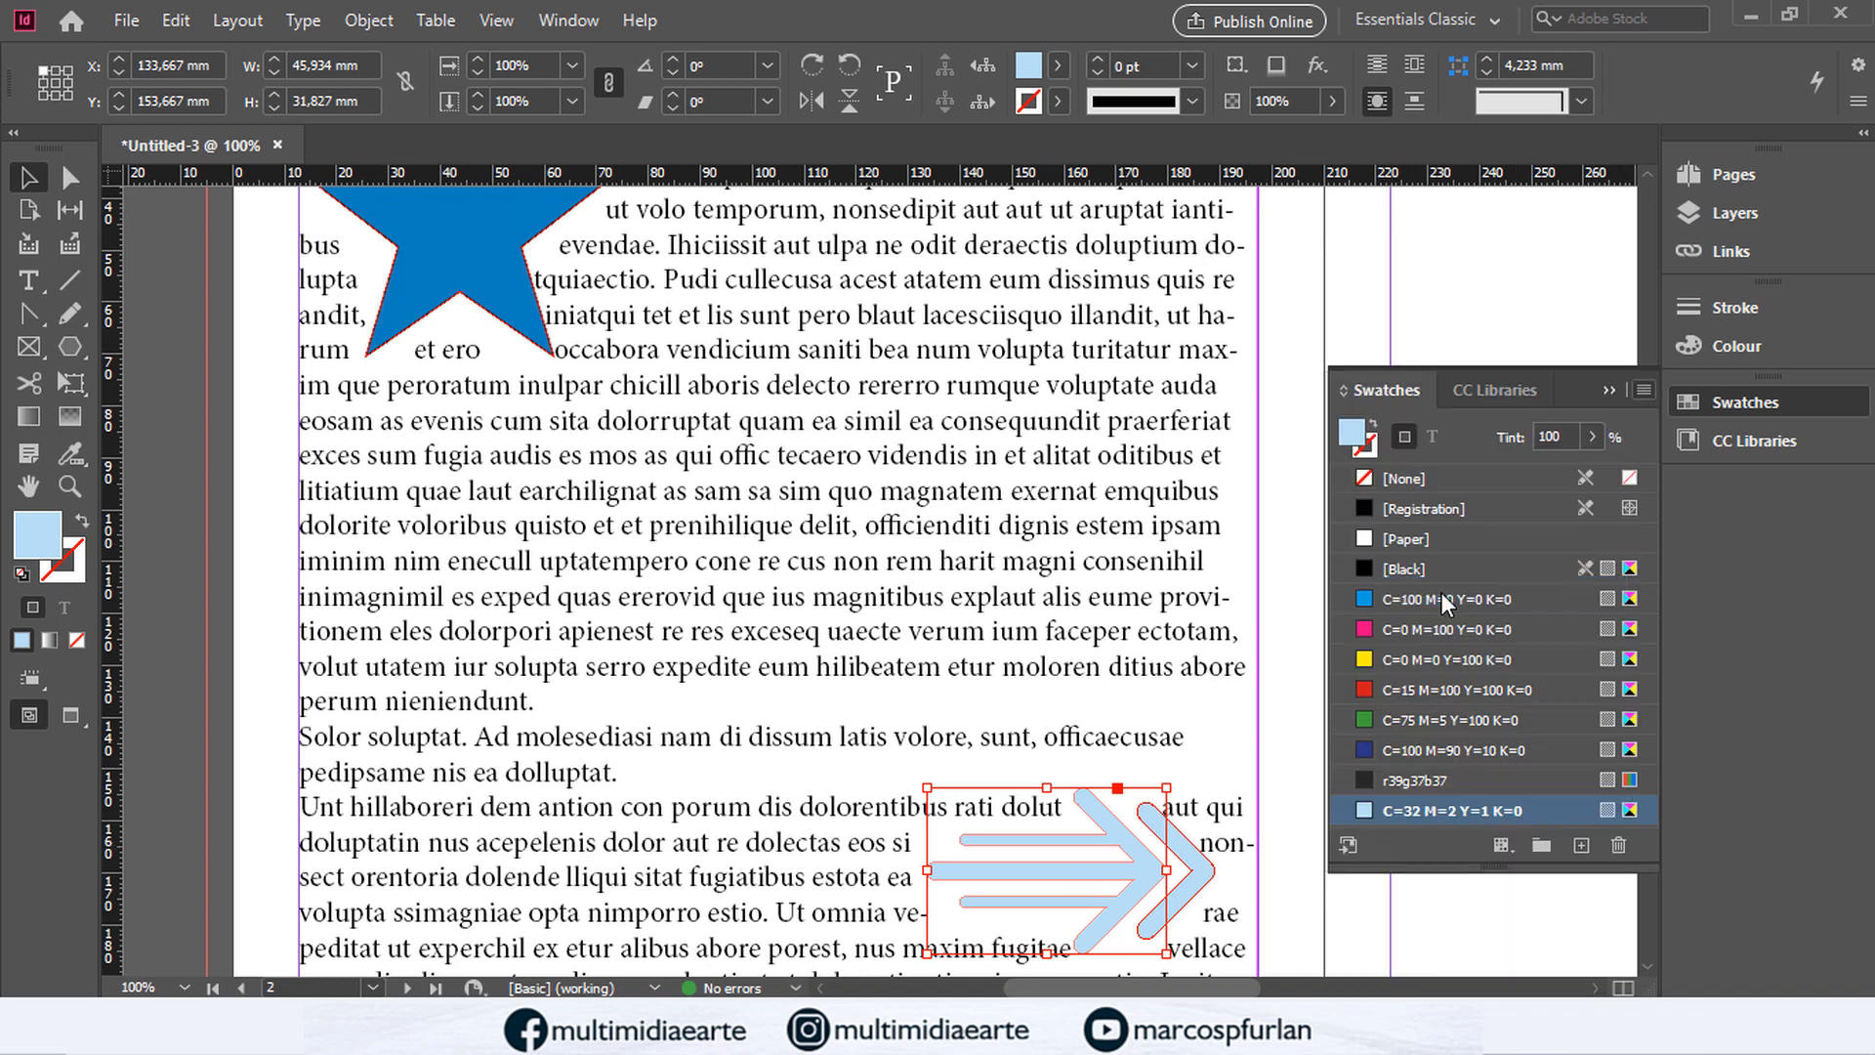
pyautogui.scroll(-1, 649, 640)
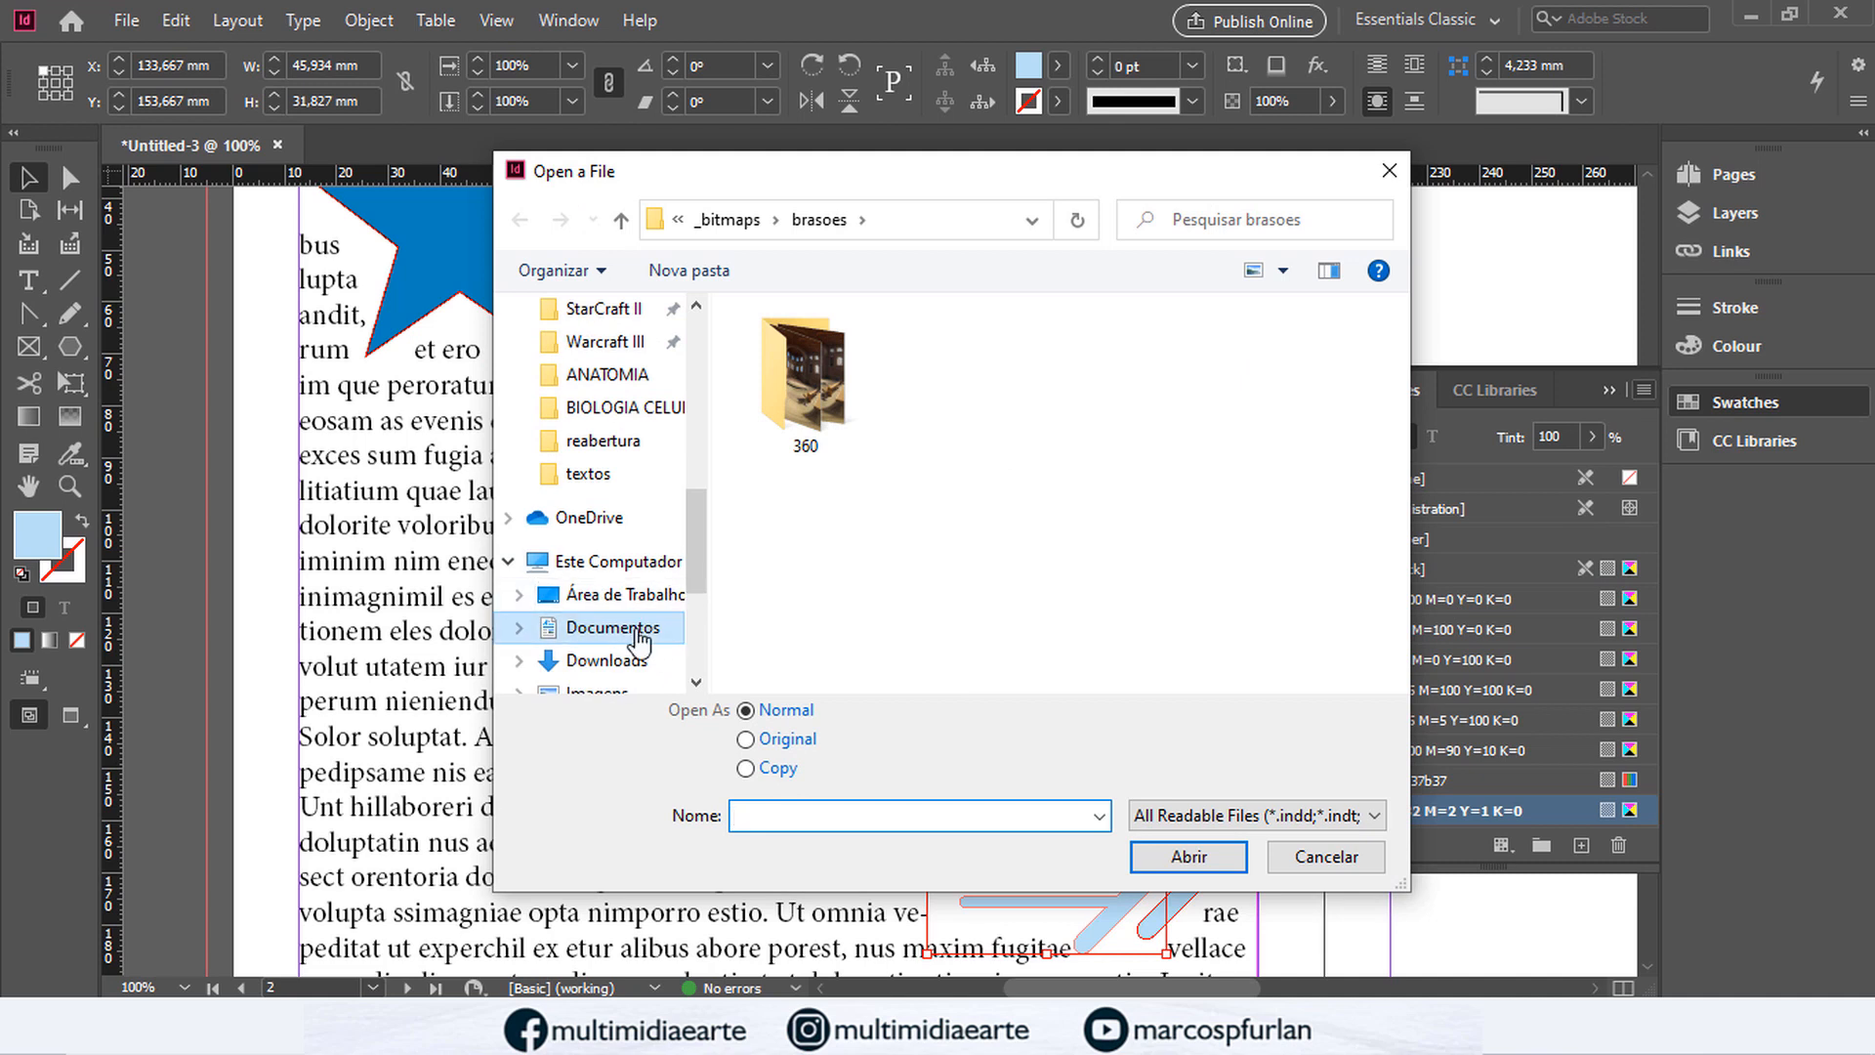
pyautogui.click(628, 658)
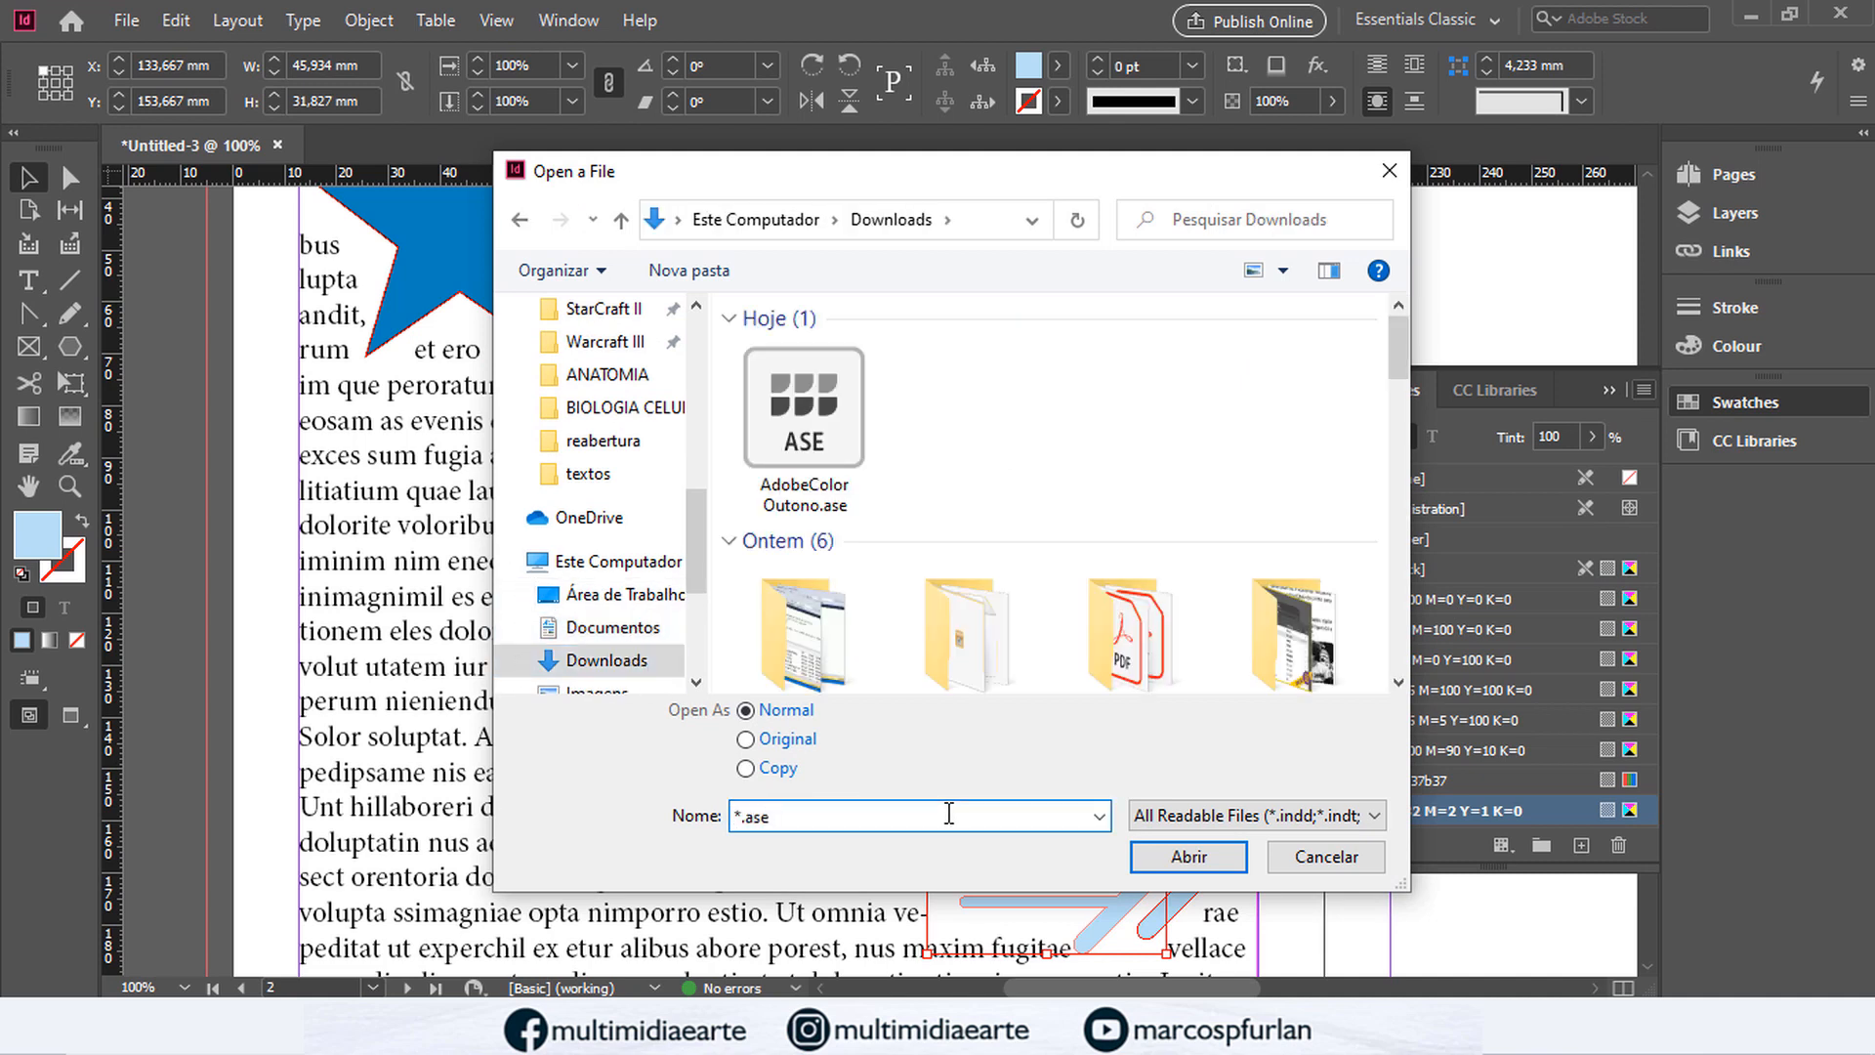
pyautogui.click(840, 445)
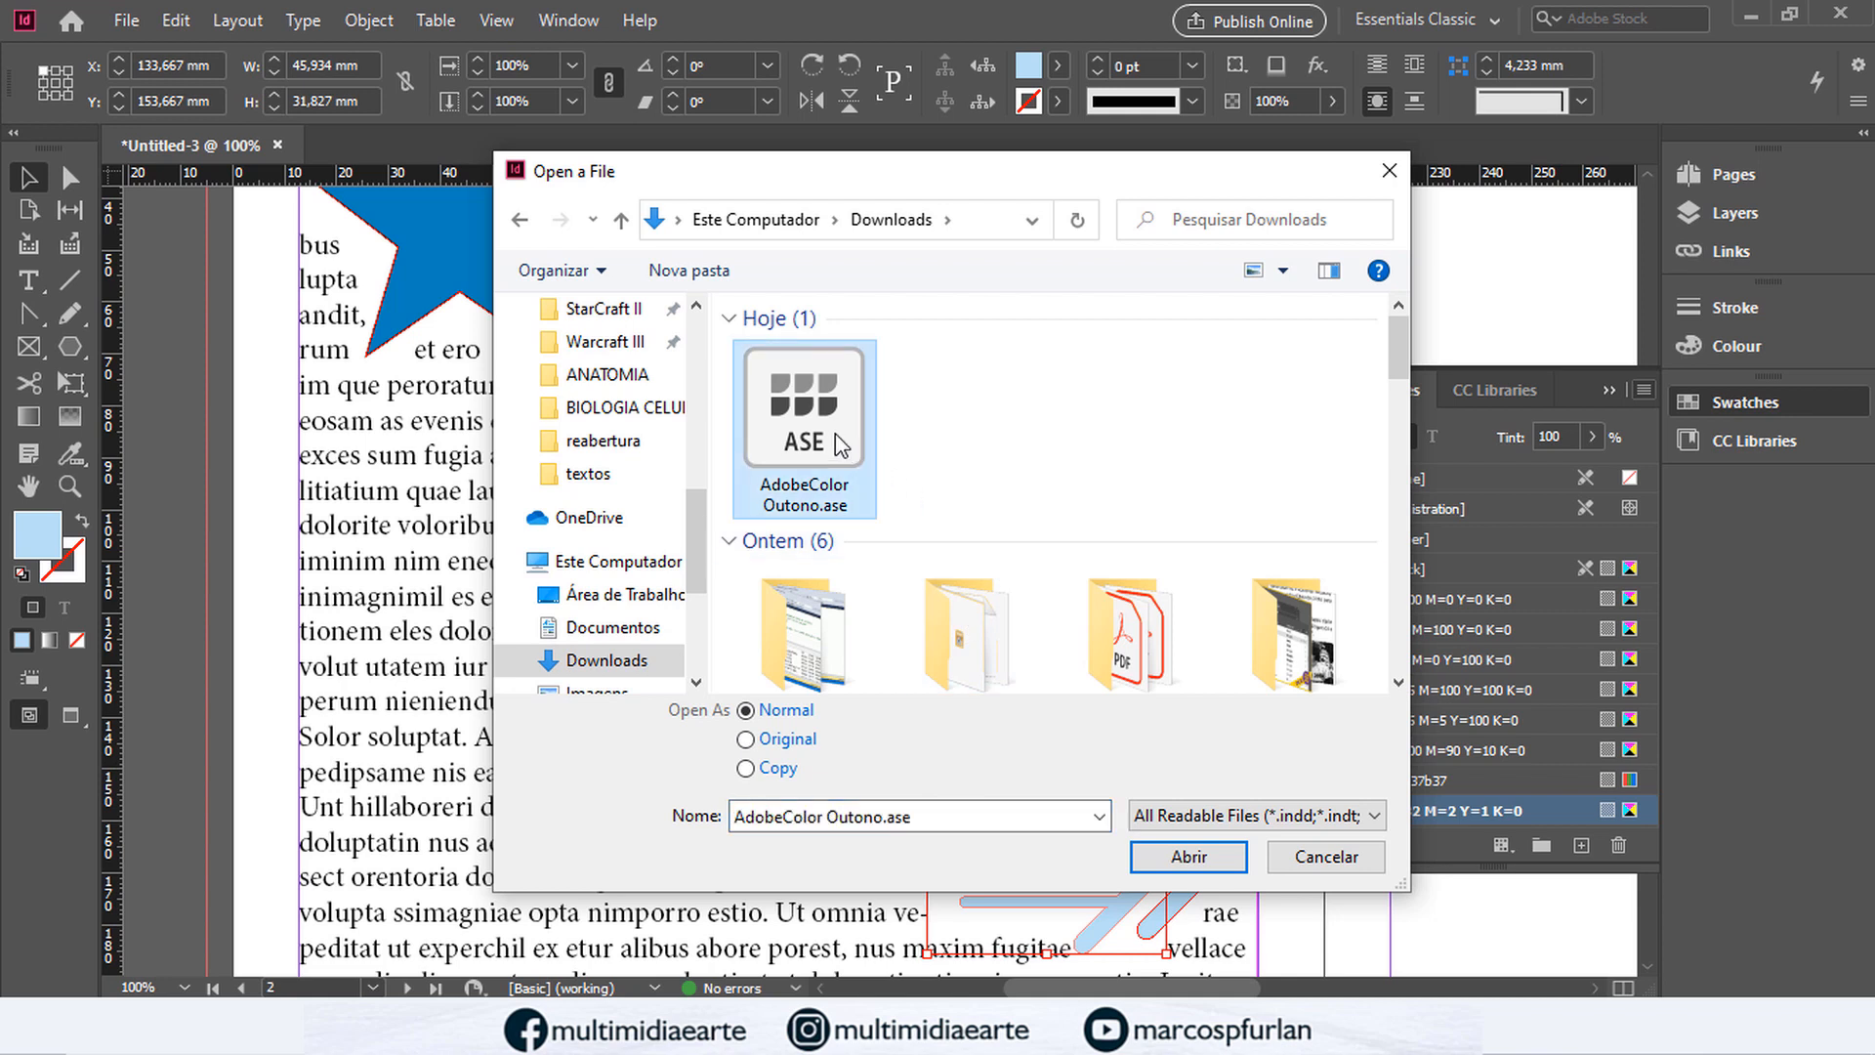
pyautogui.doubleClick(840, 444)
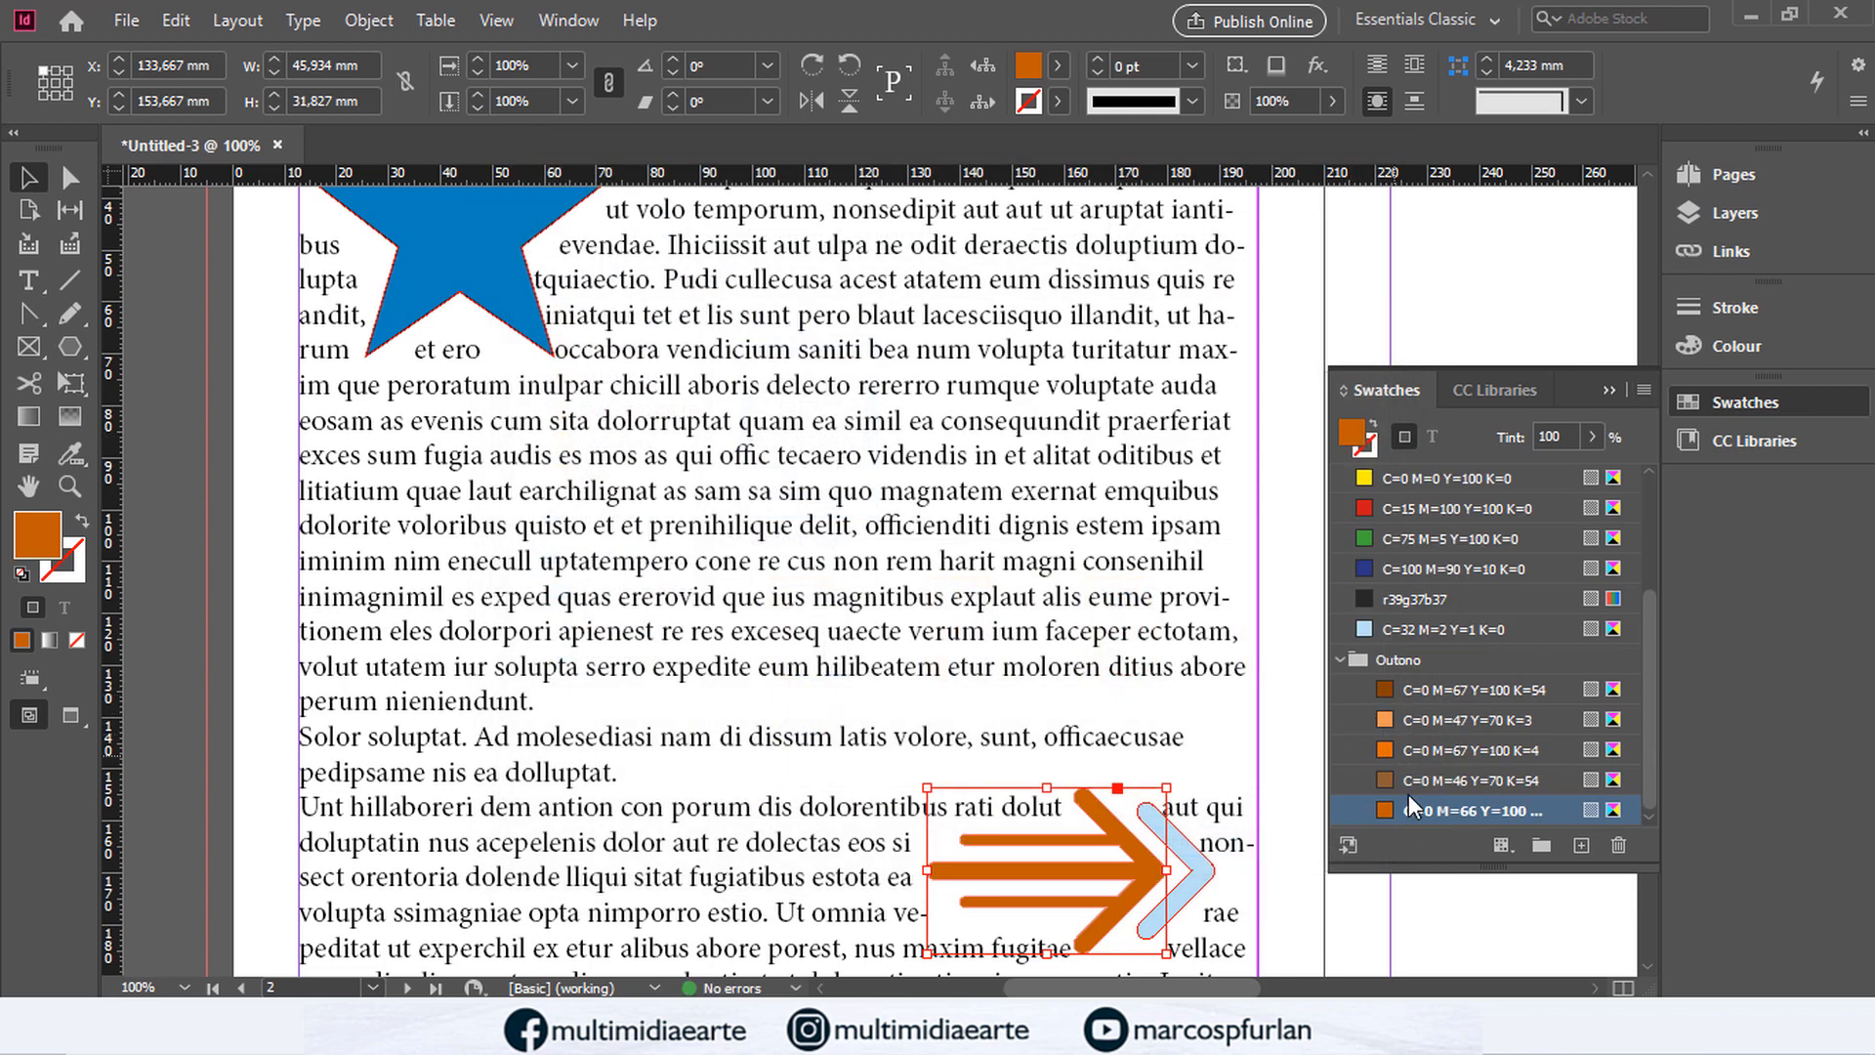
pyautogui.click(1344, 661)
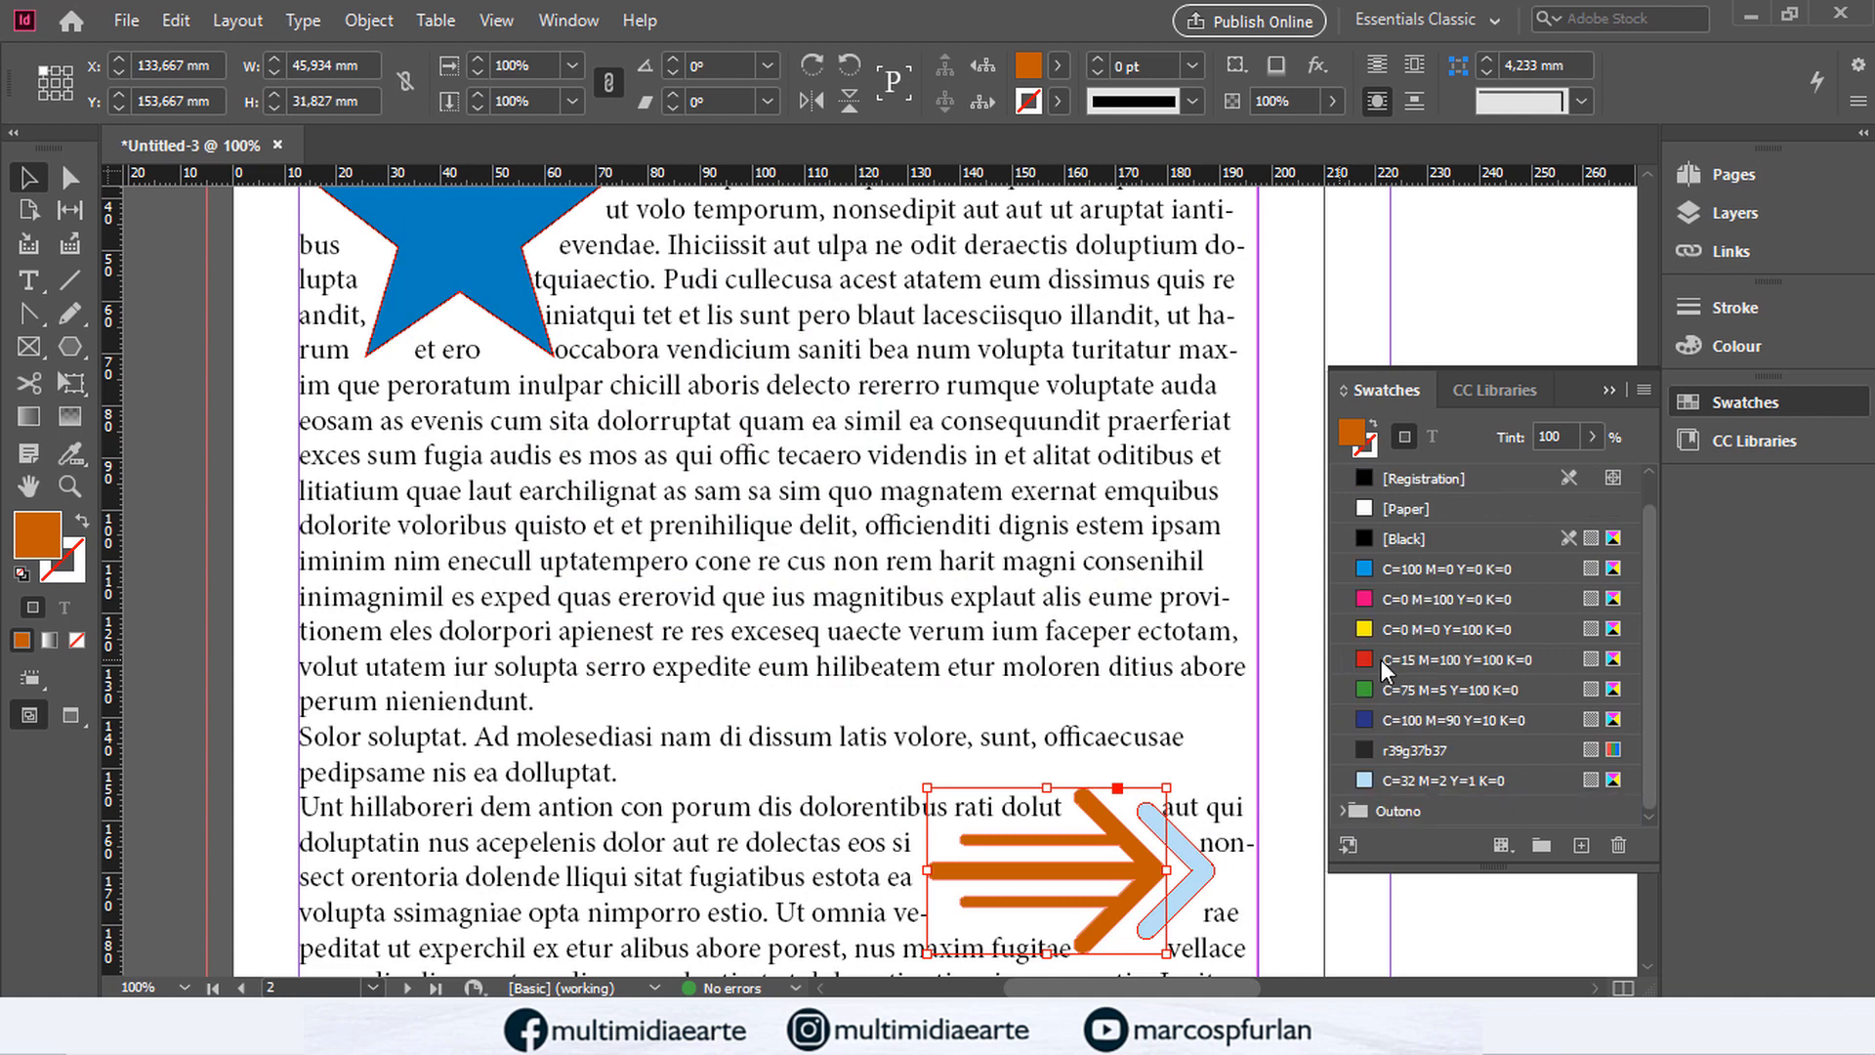
pyautogui.click(1346, 813)
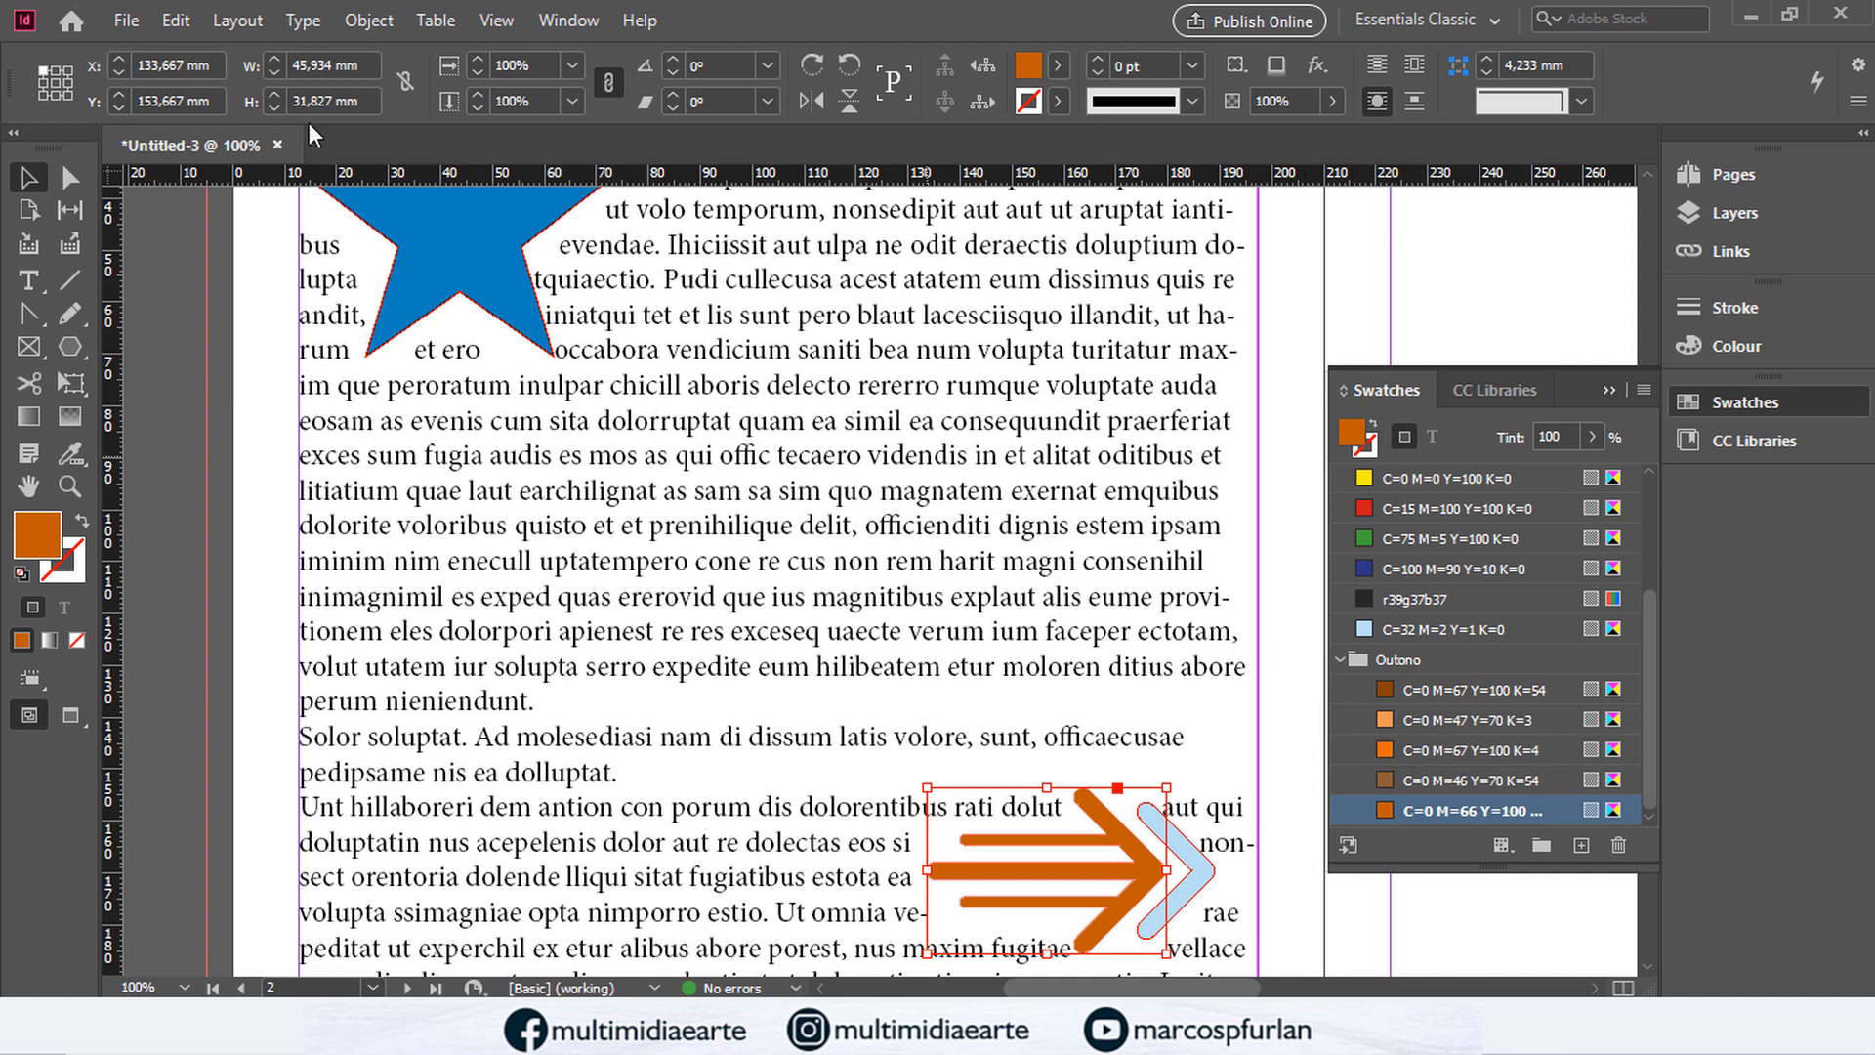
# Step: Open the A-Master spread for editing with the view at 75%
pyautogui.scroll(-5, 771, 517)
pyautogui.scroll(15, 1026, 420)
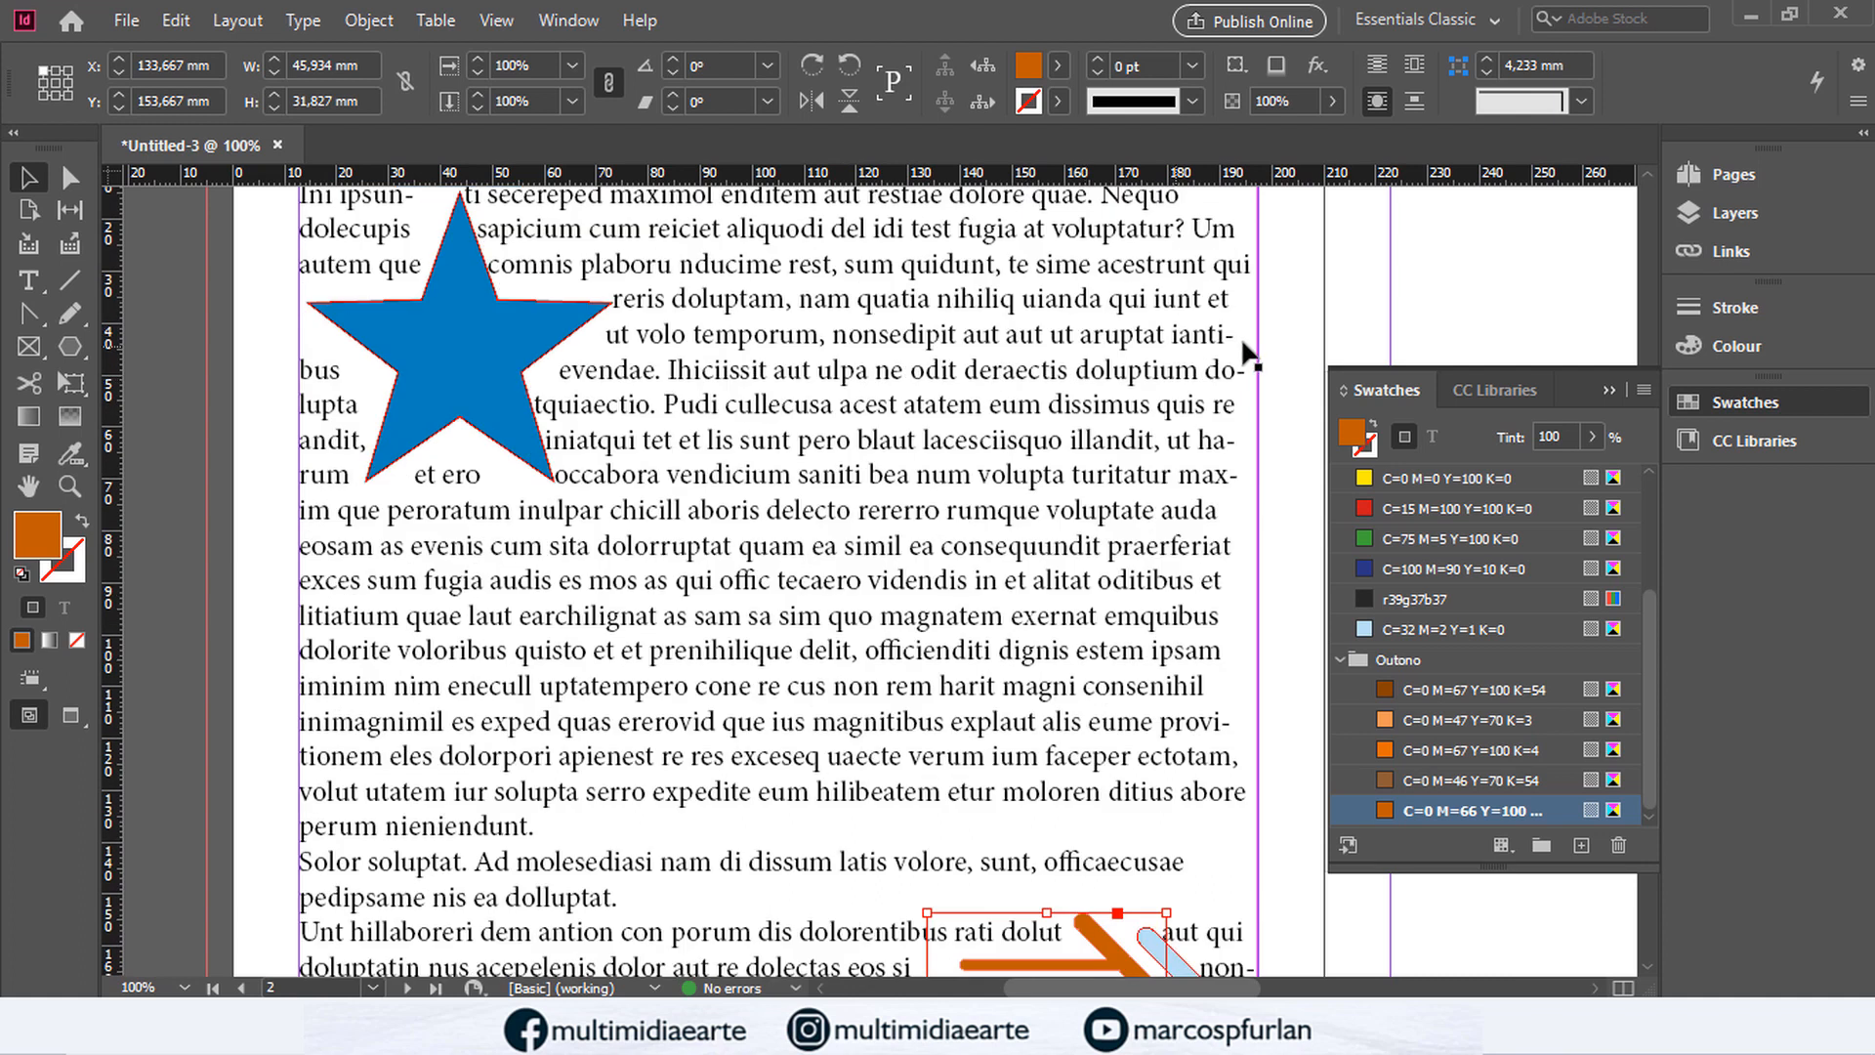
pyautogui.hotkey('ctrl', '-')
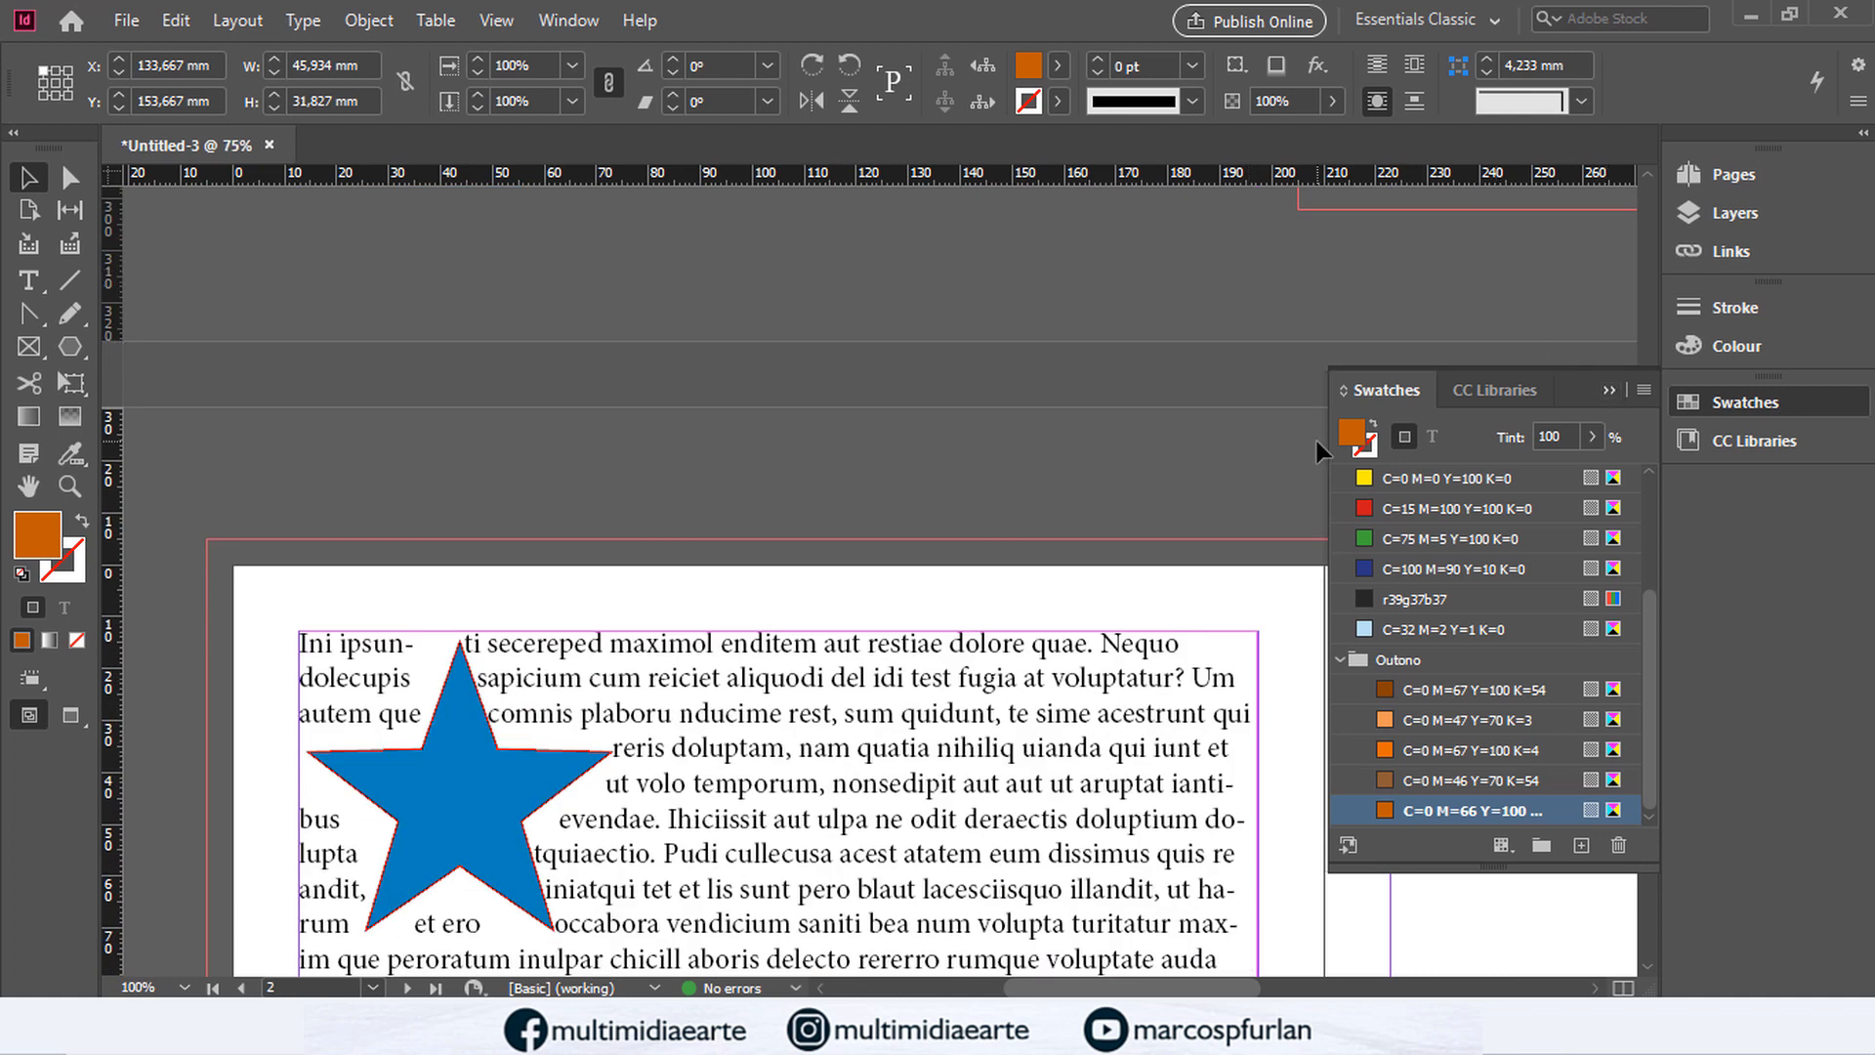
pyautogui.click(1782, 176)
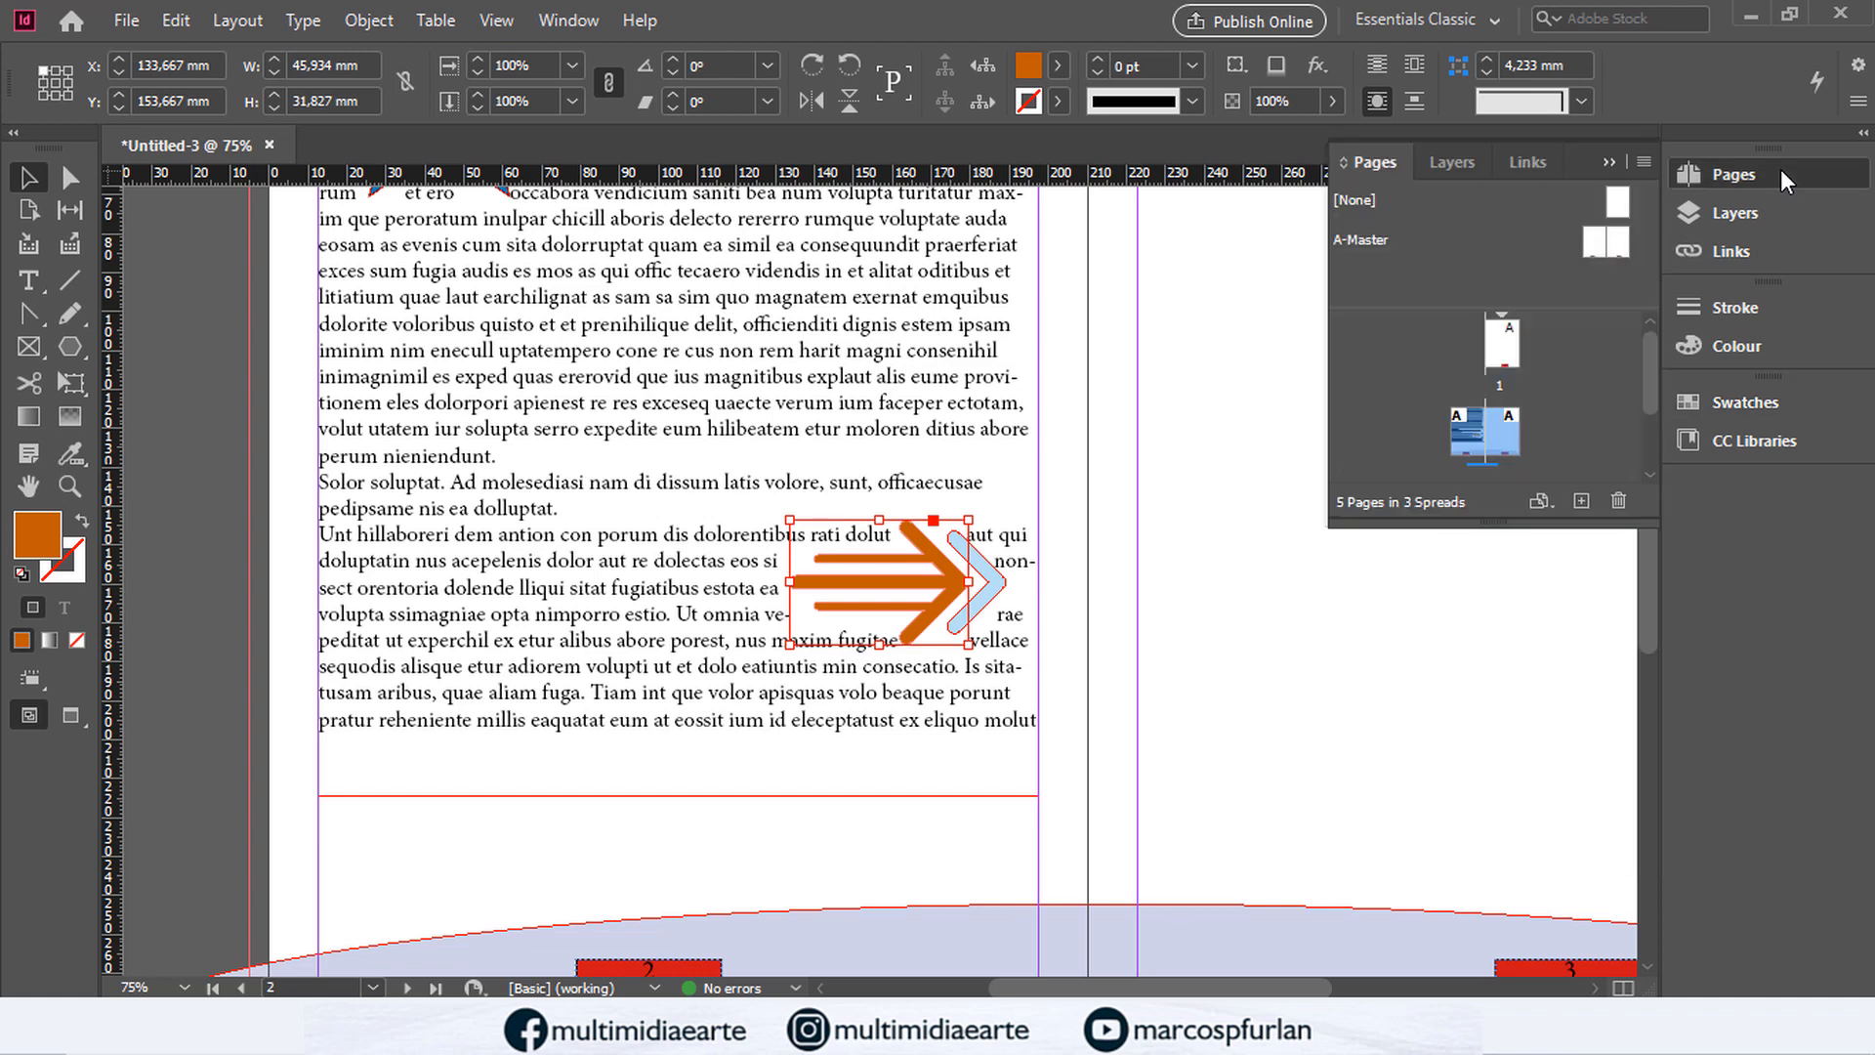
pyautogui.doubleClick(1607, 242)
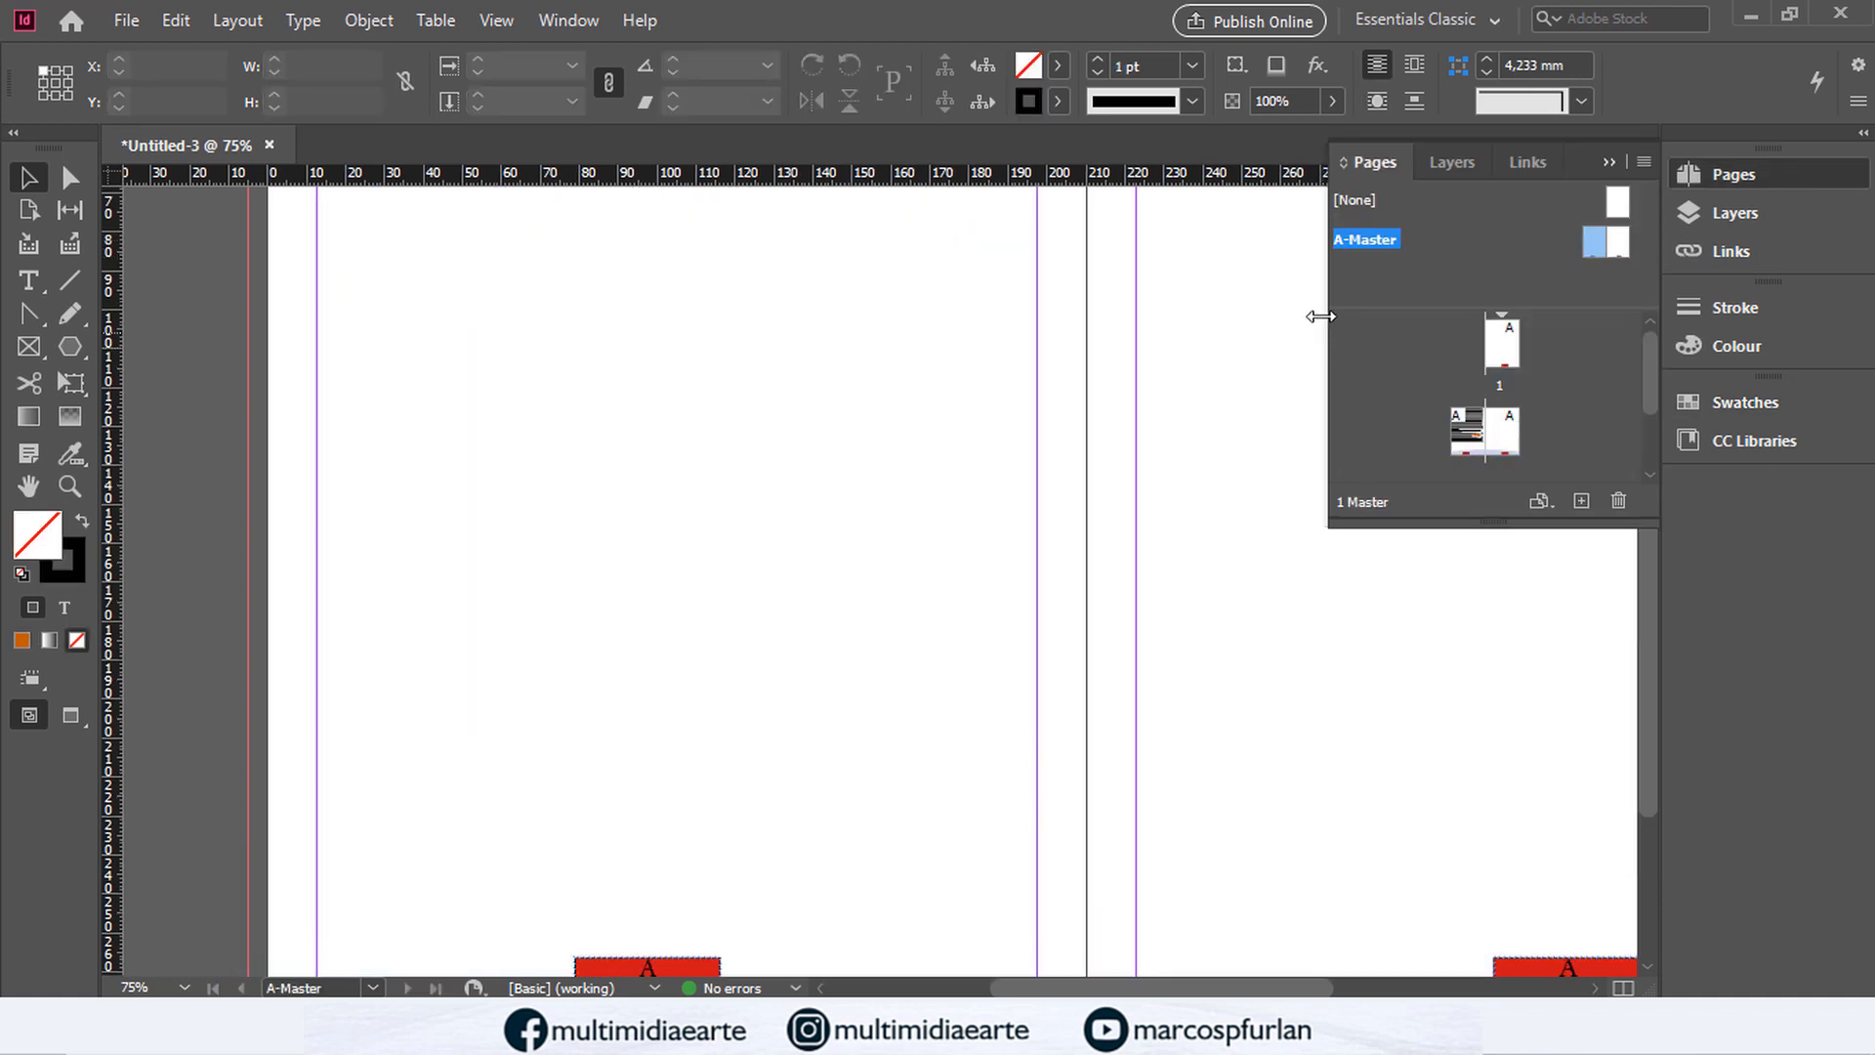
# Step: Draw a circle about 81.5 mm in diameter from the upper-left corner of the left A-Master page
pyautogui.scroll(-1, 977, 315)
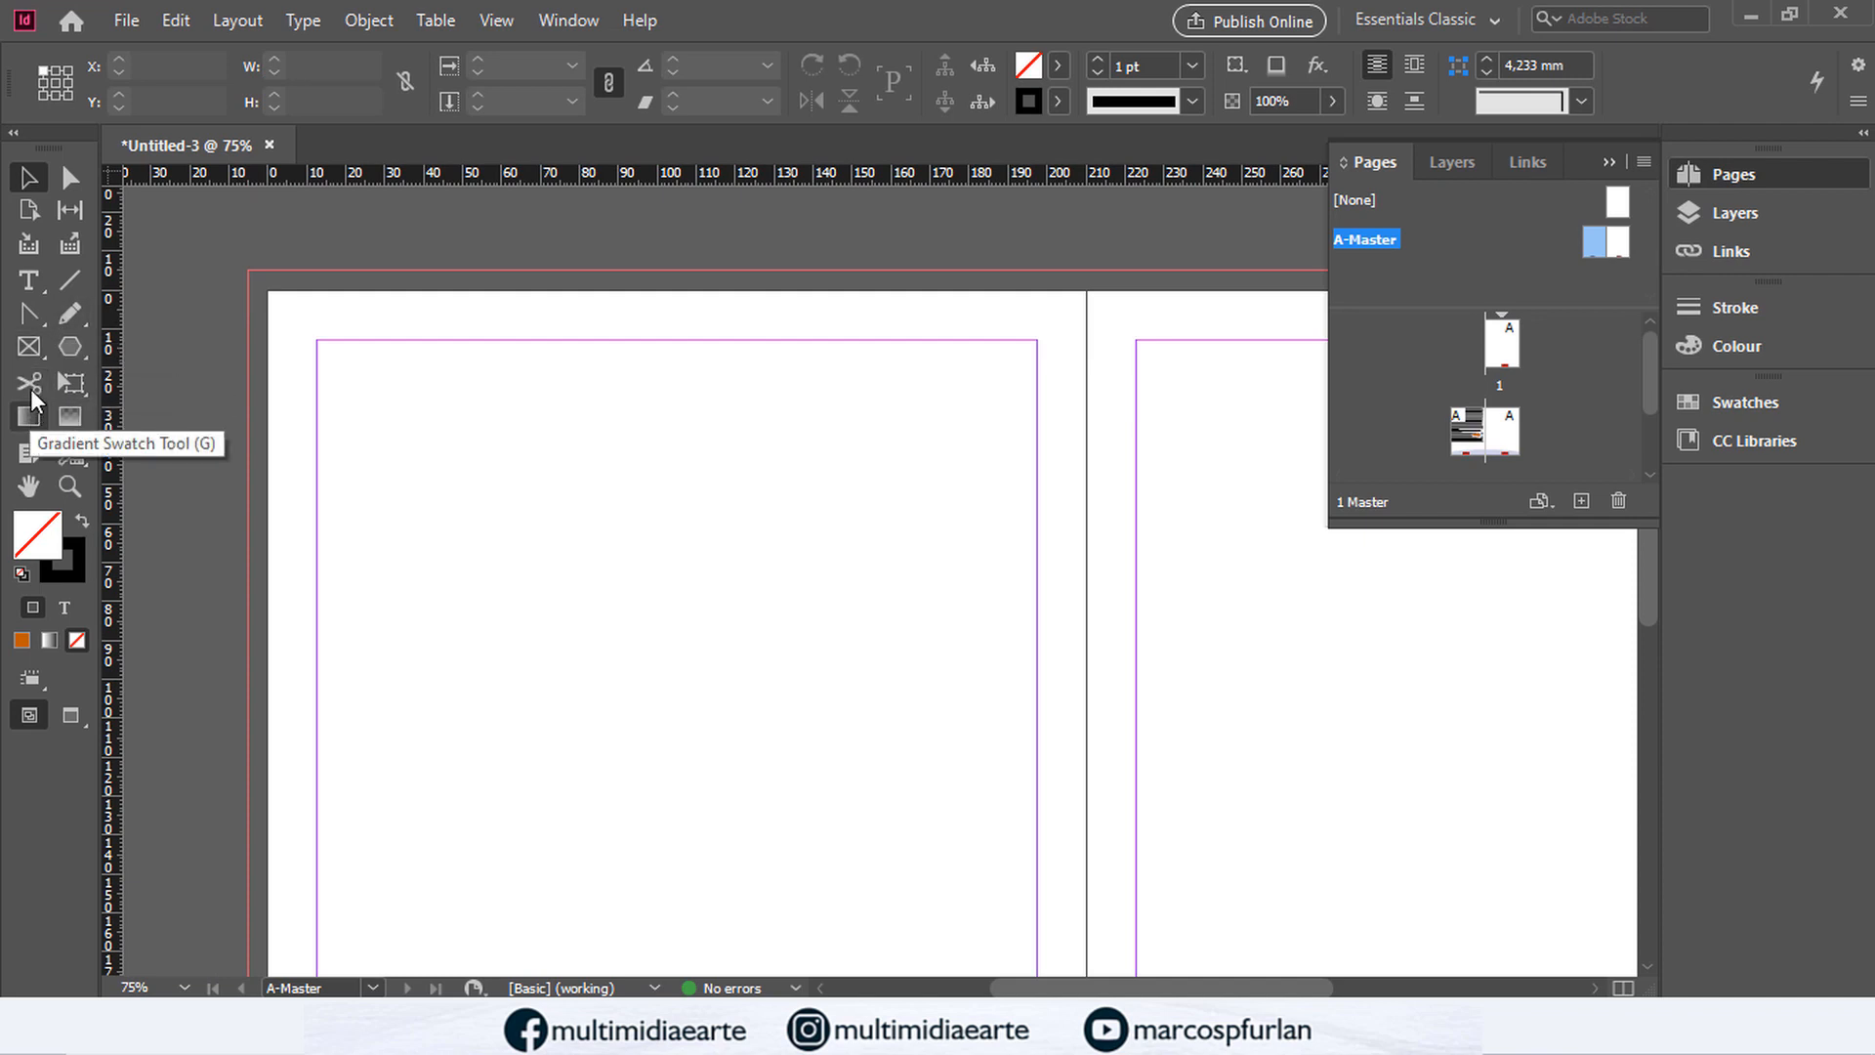
pyautogui.moveTo(70, 345); pyautogui.dragTo(203, 399)
pyautogui.moveTo(269, 292); pyautogui.dragTo(594, 608)
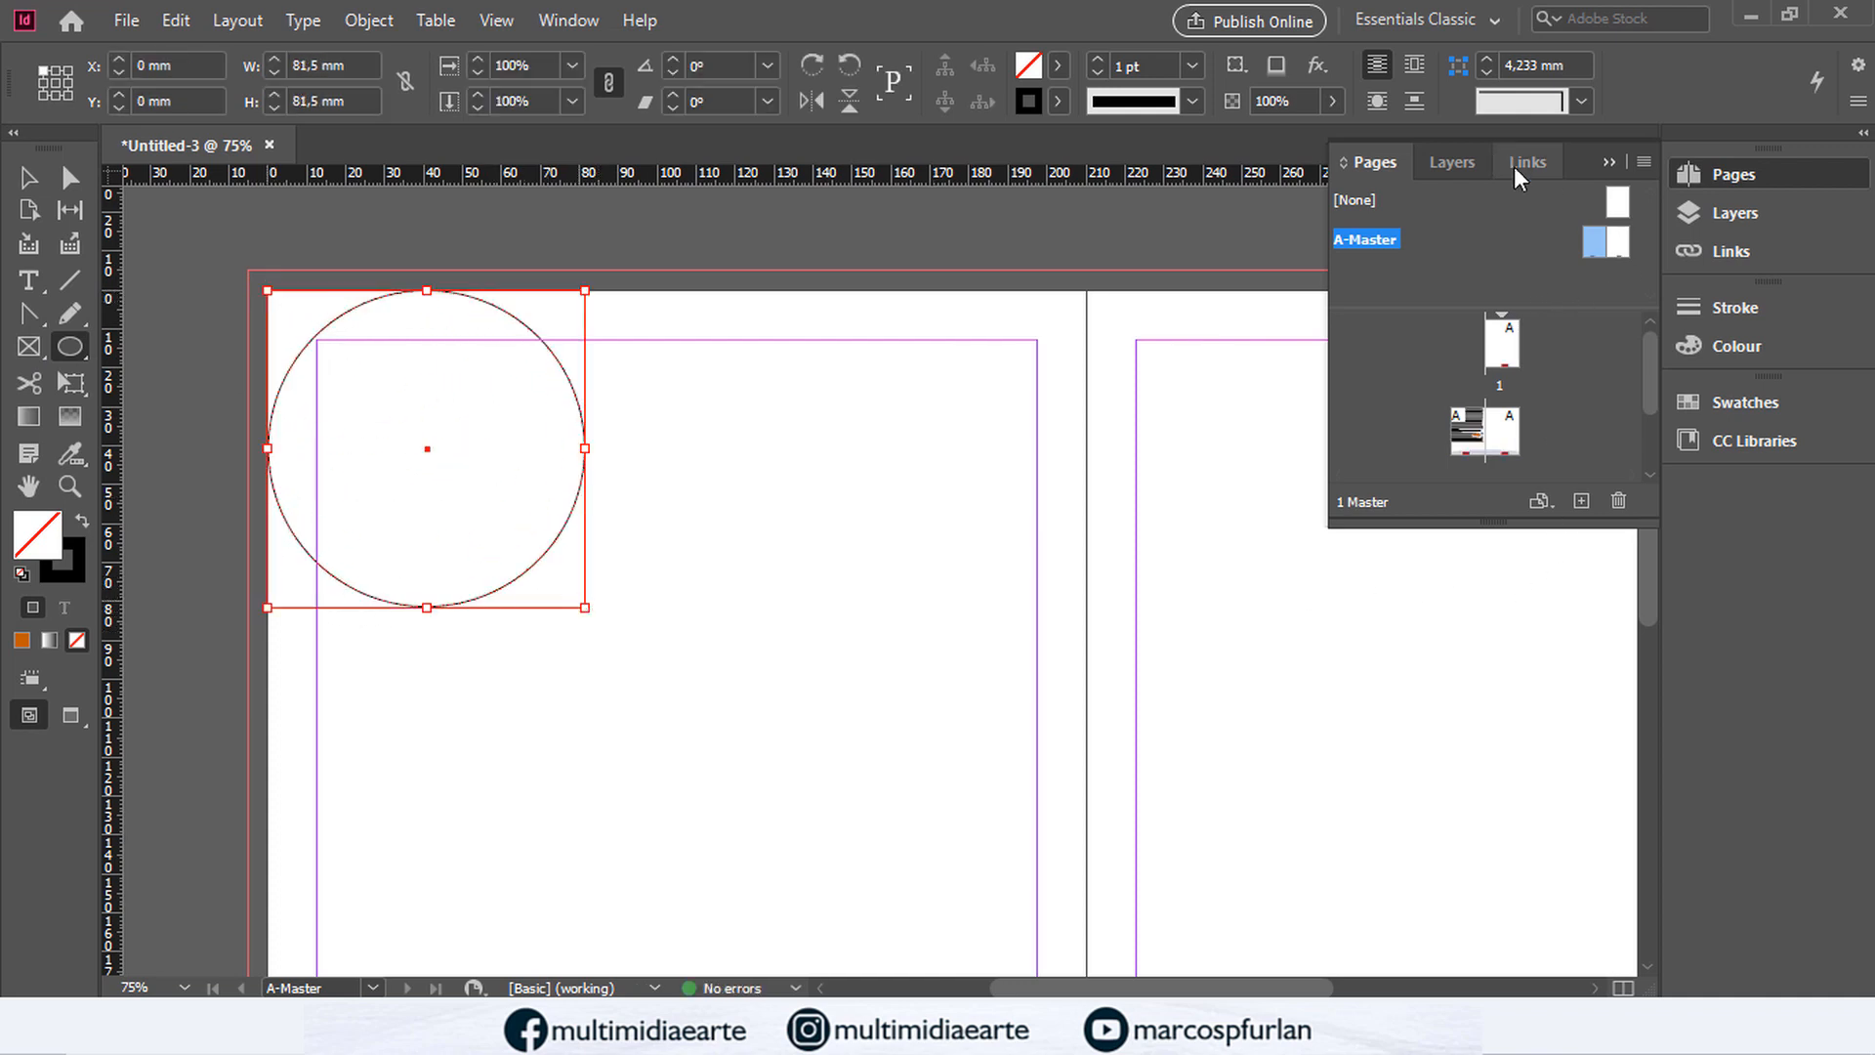
# Step: Fill the circle with the Outono swatch C=0 M=67 Y=100 K=4 and remove its stroke
pyautogui.click(1732, 402)
pyautogui.scroll(-3, 1445, 791)
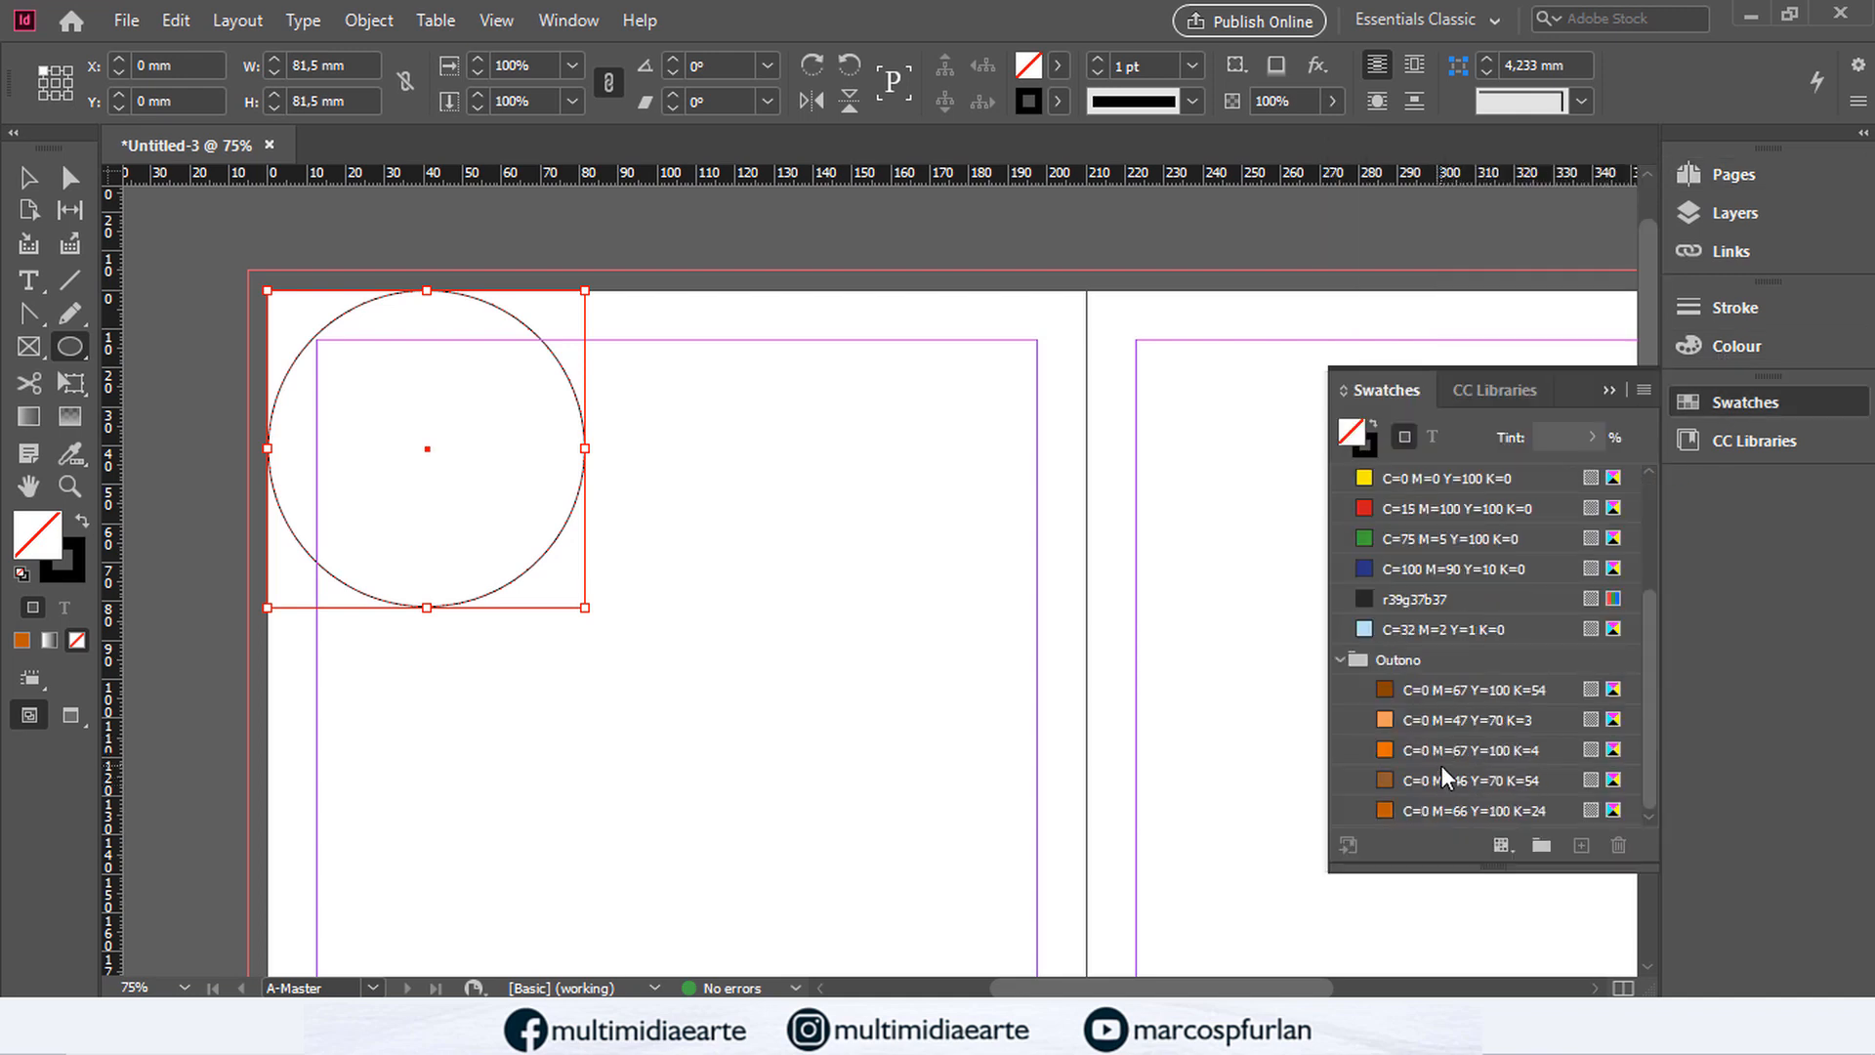
pyautogui.click(1403, 752)
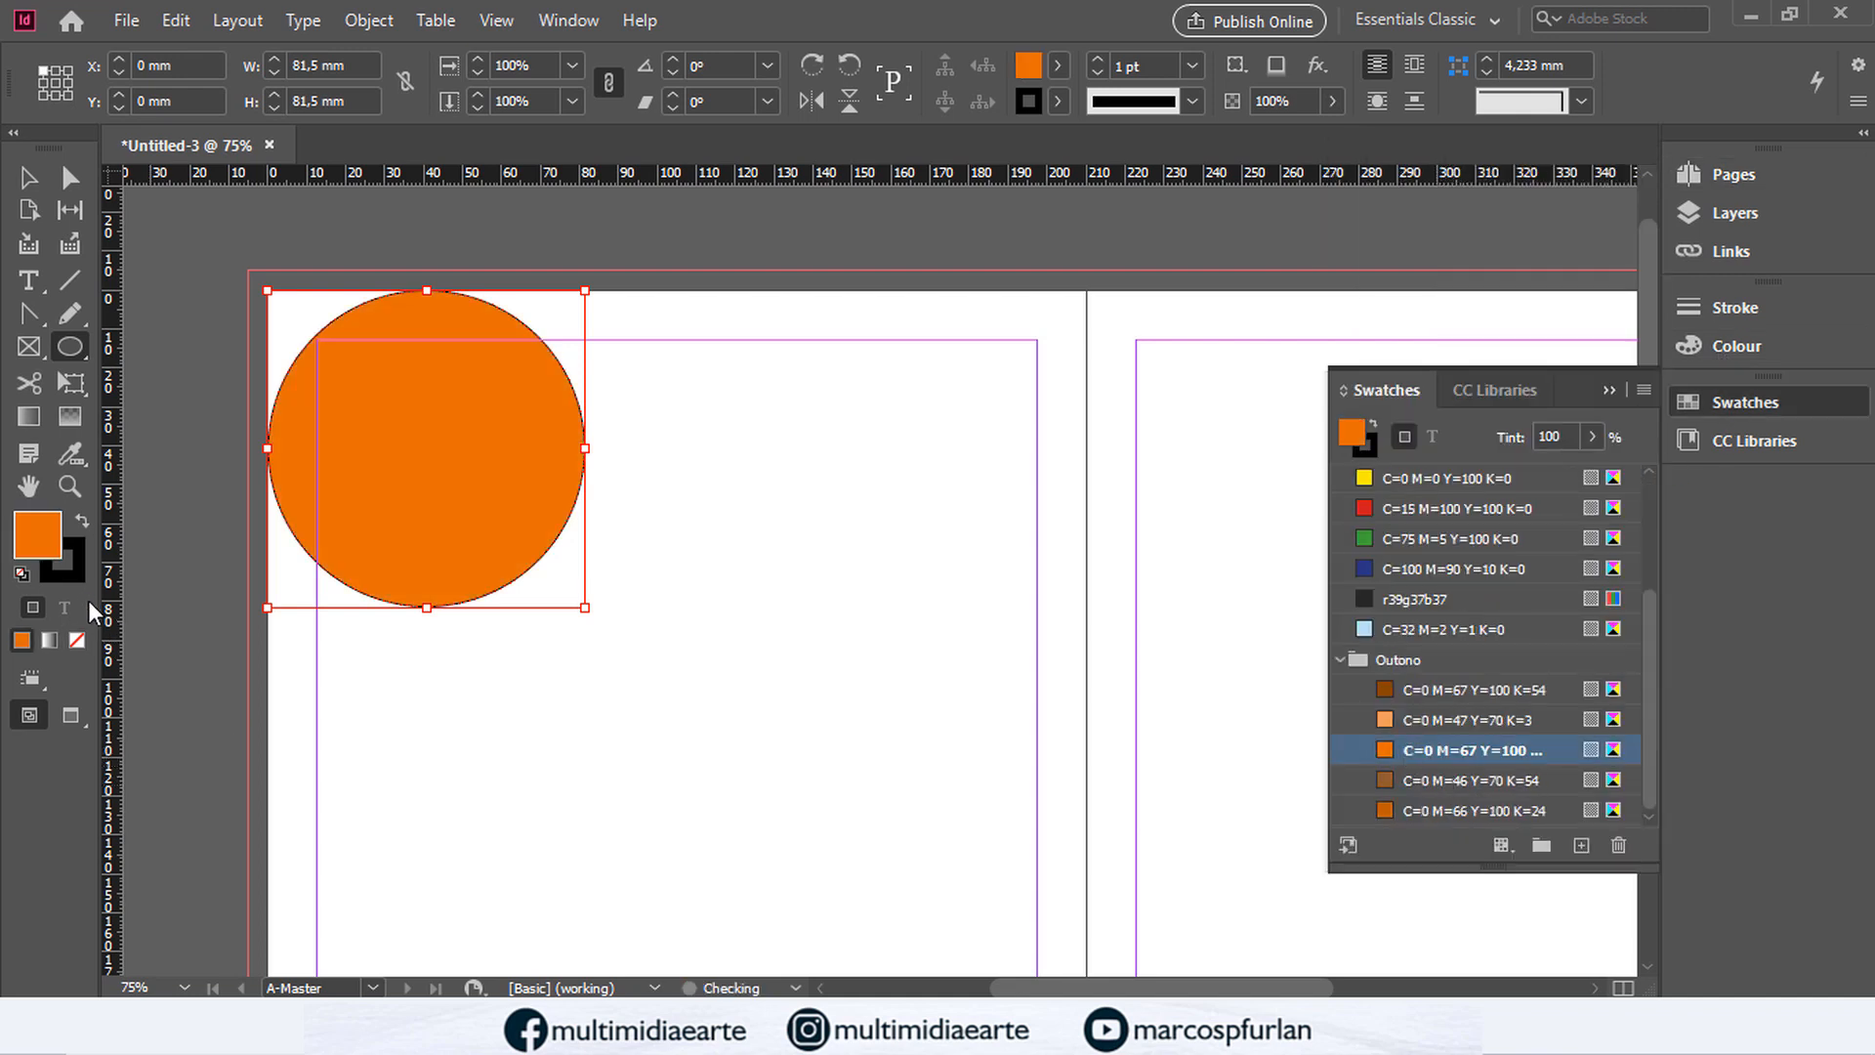
pyautogui.click(74, 574)
pyautogui.click(76, 640)
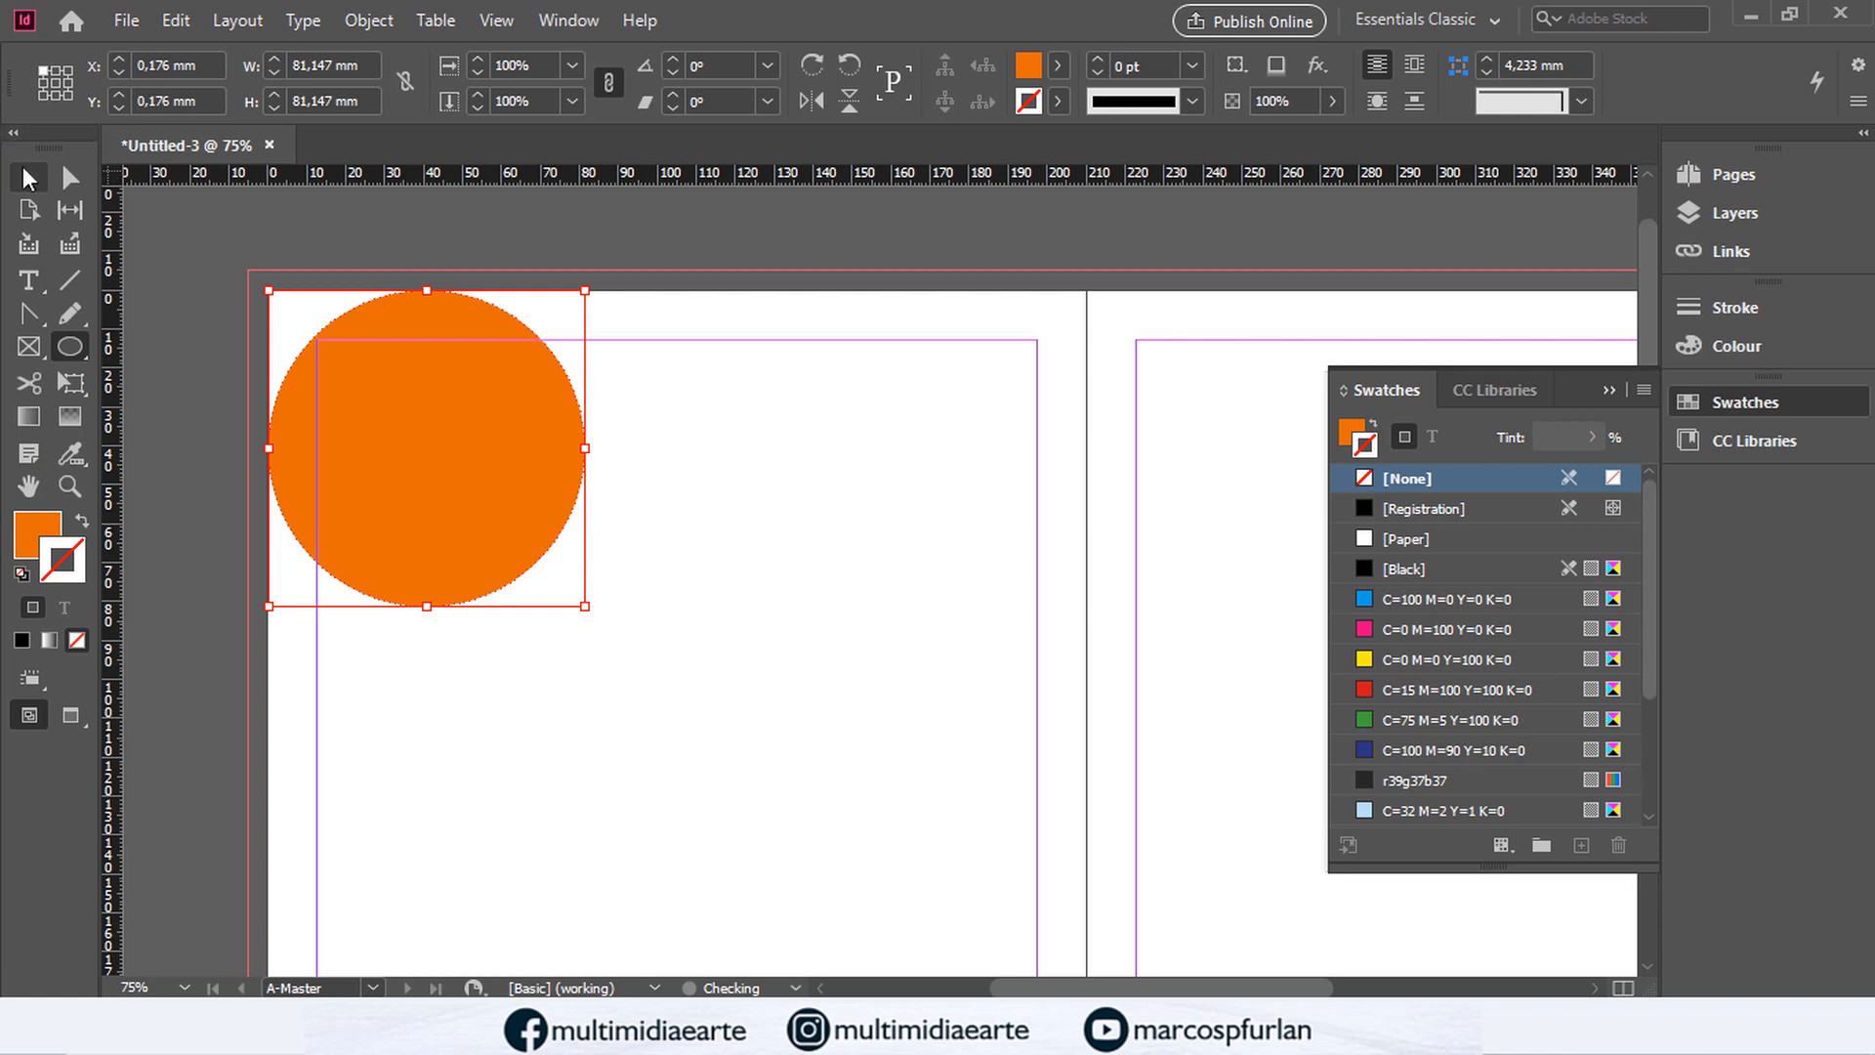
# Step: Show the Align panel and move the orange circle so its centre sits on the left page's upper-left corner
pyautogui.moveTo(495, 537); pyautogui.dragTo(389, 410)
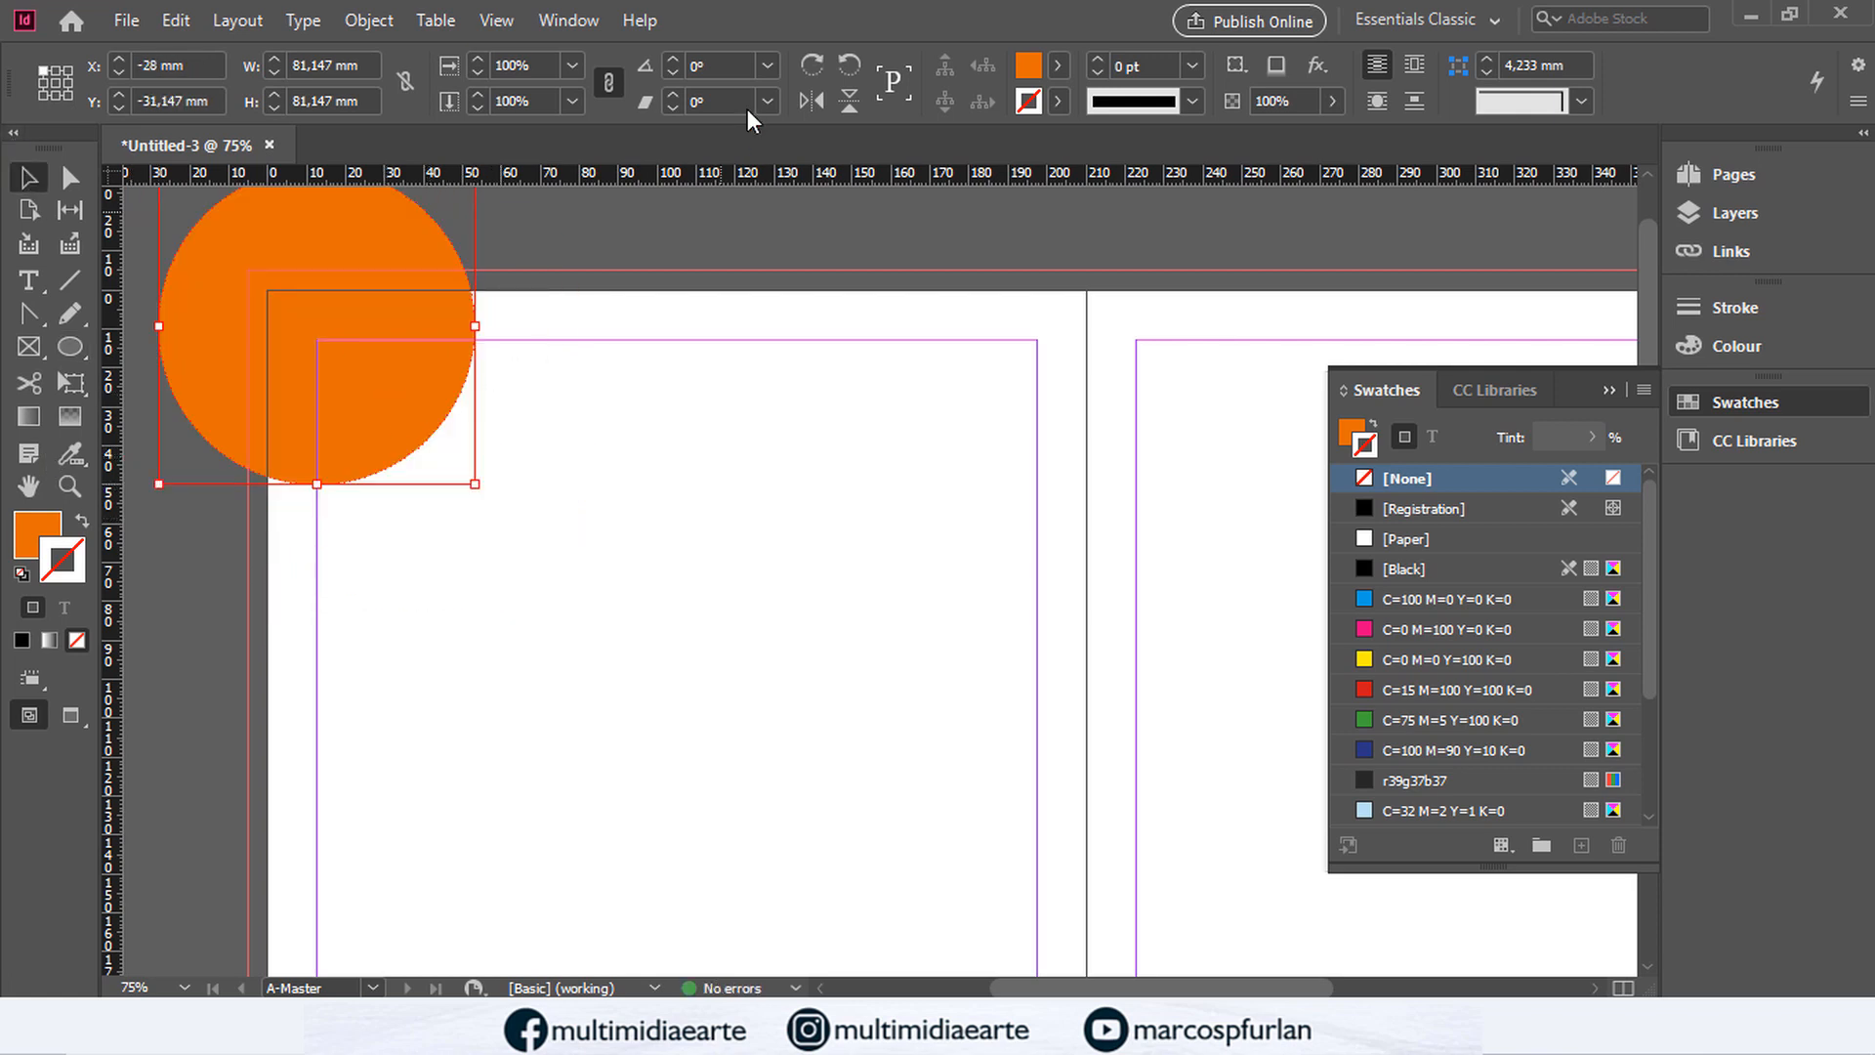
pyautogui.click(568, 21)
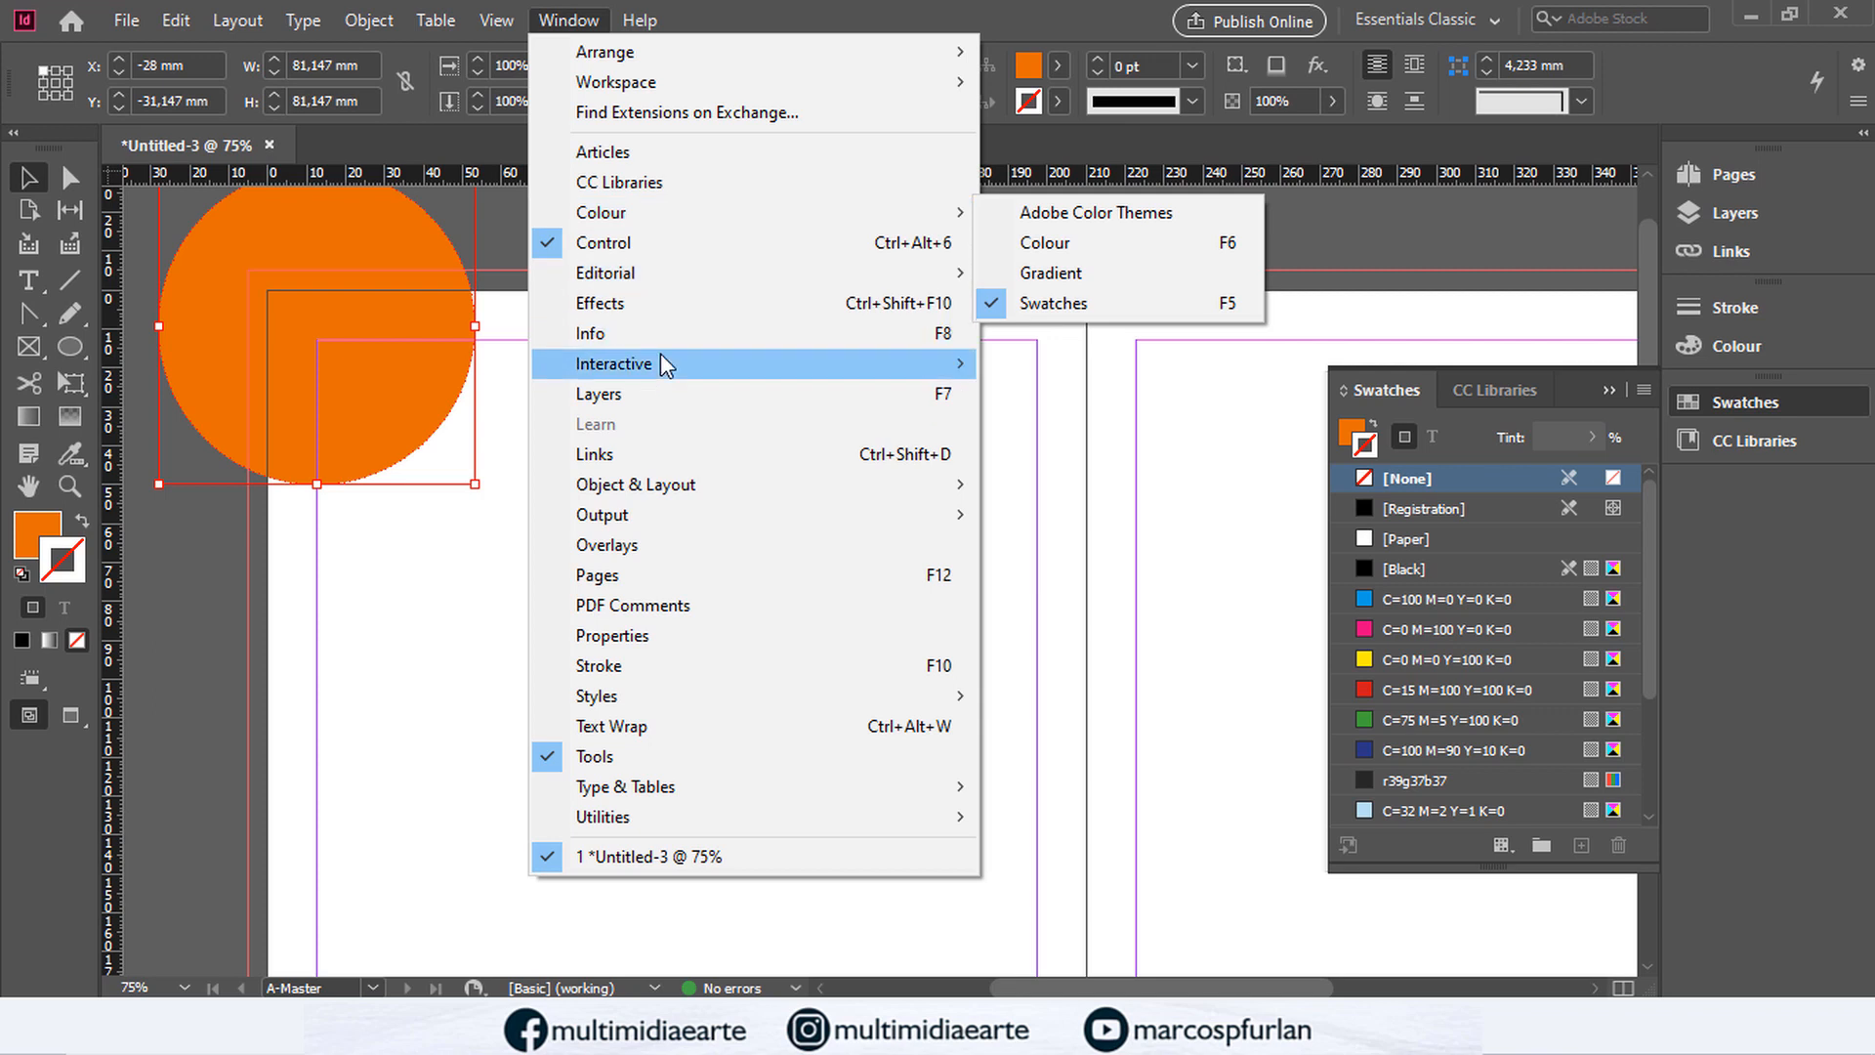
pyautogui.moveTo(664, 365)
pyautogui.moveTo(670, 486)
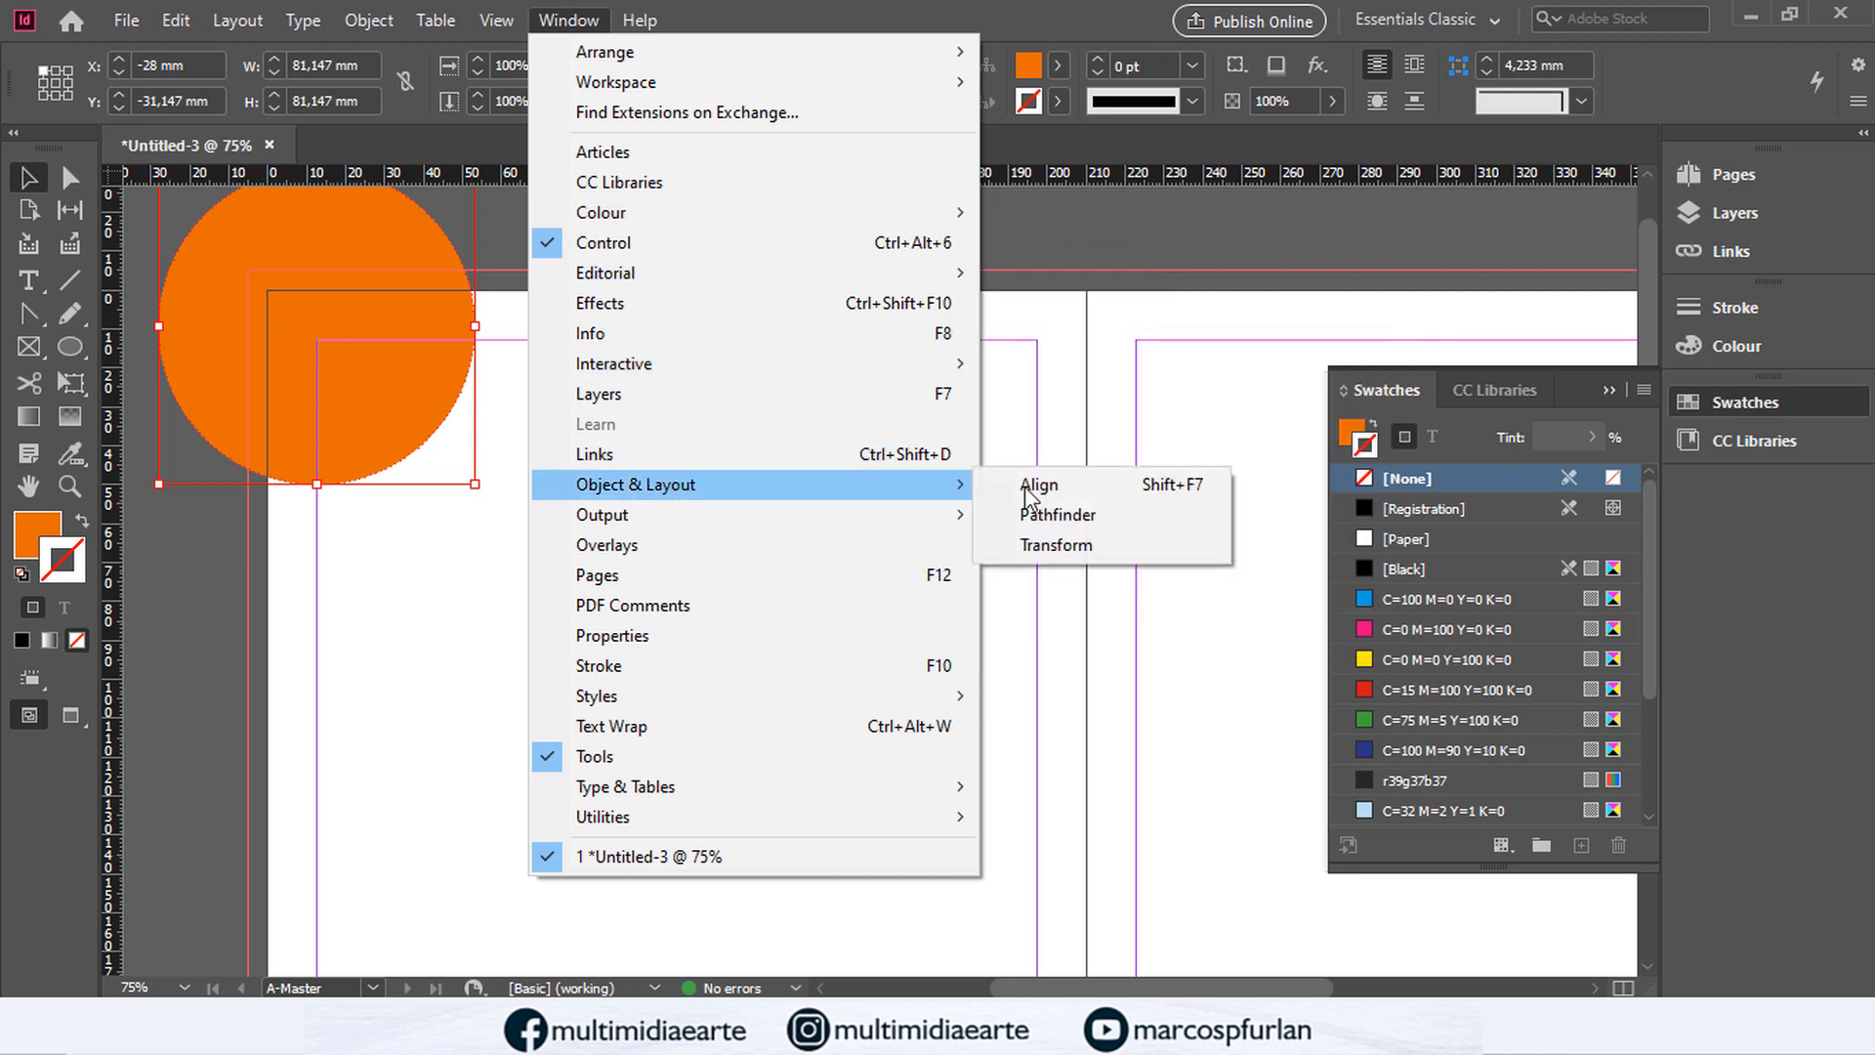
pyautogui.click(1102, 488)
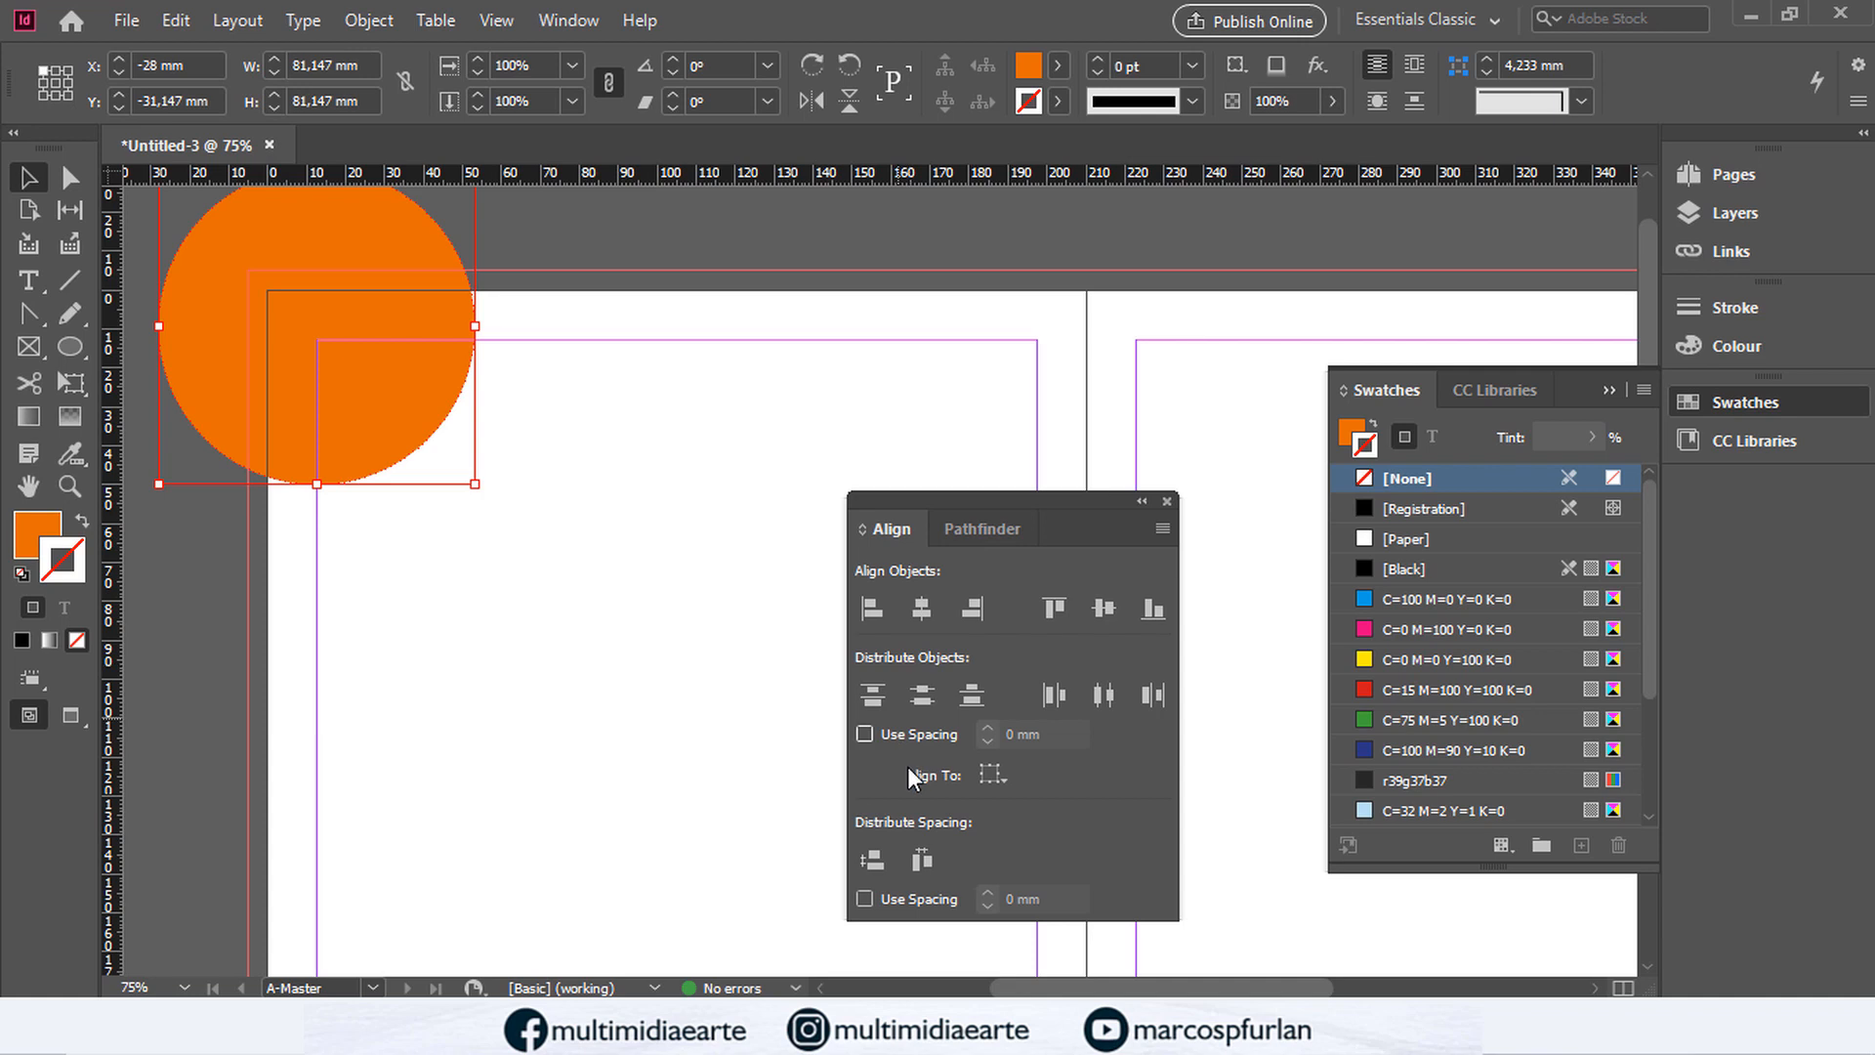
pyautogui.moveTo(410, 396); pyautogui.dragTo(335, 368)
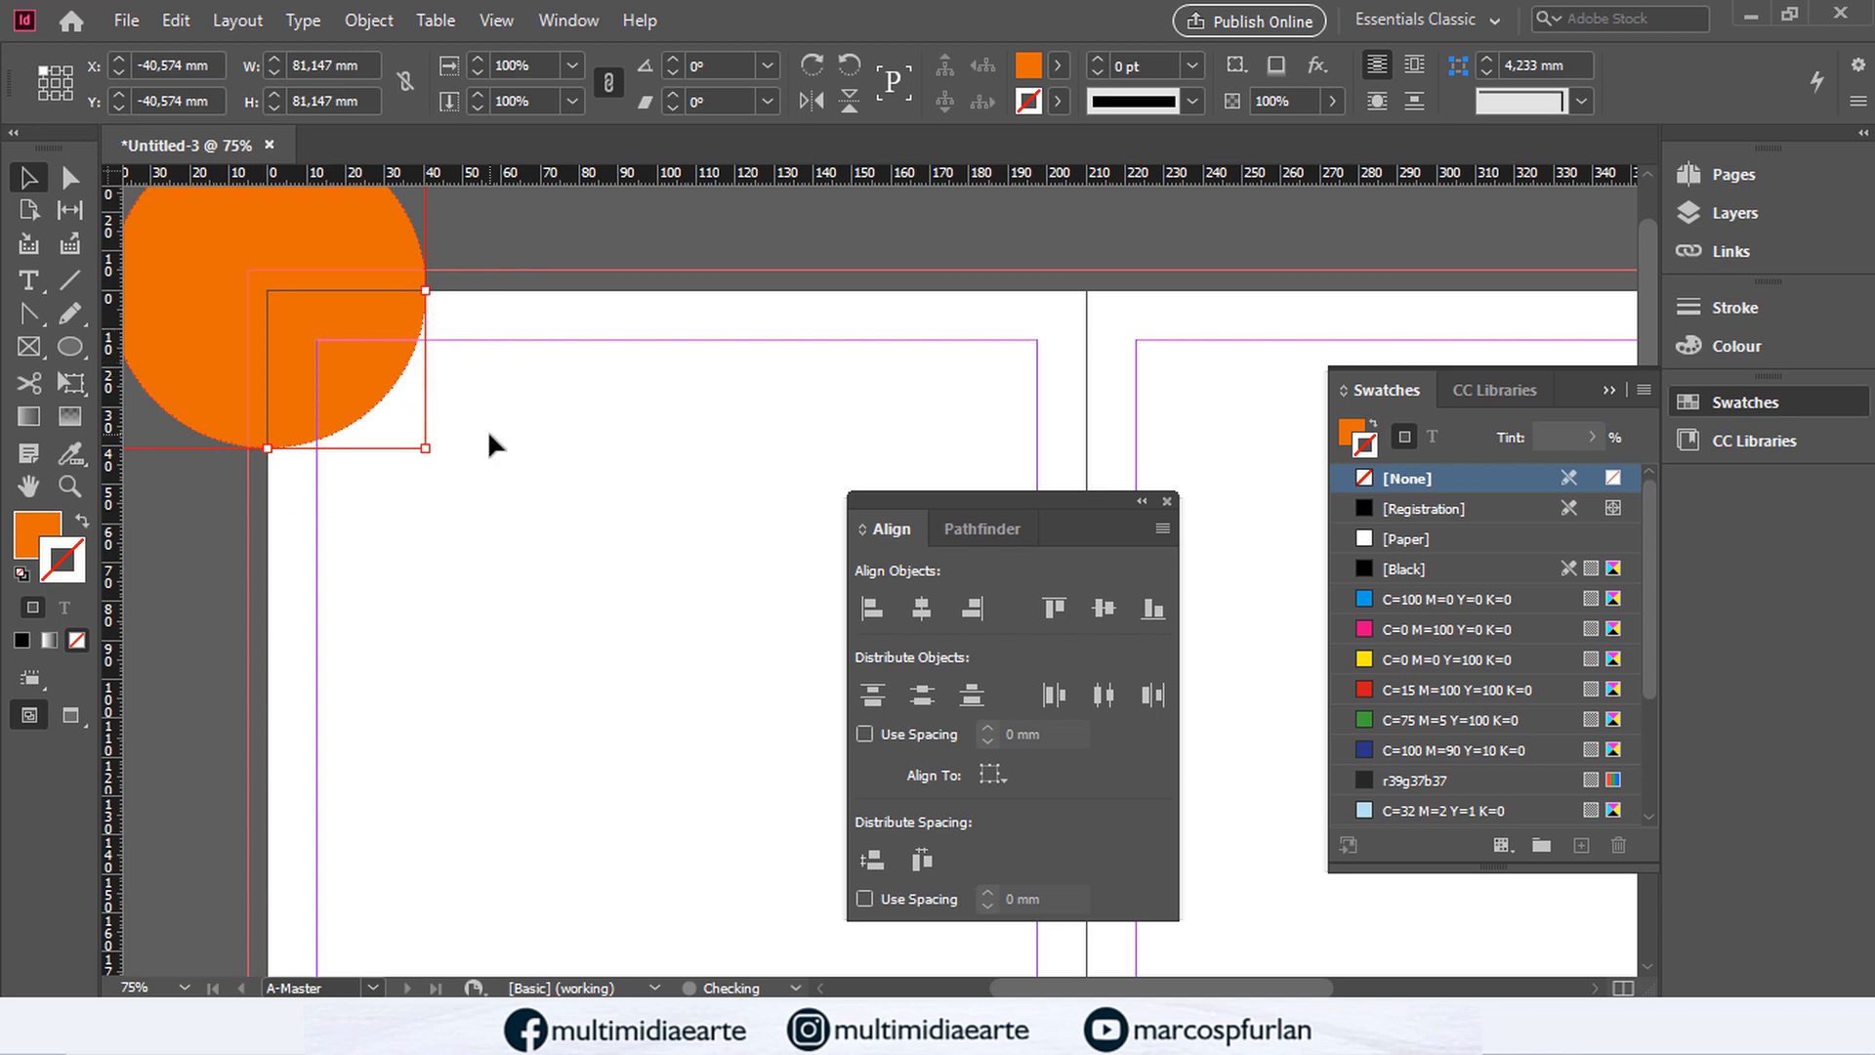
# Step: Enlarge the circle to about 133 mm, copy it to the right page's upper-right corner, and preview the spread without guides
pyautogui.hotkey('ctrl', '-')
pyautogui.hotkey('ctrl', '-')
pyautogui.hotkey('ctrl', '-')
pyautogui.hotkey('ctrl', '-')
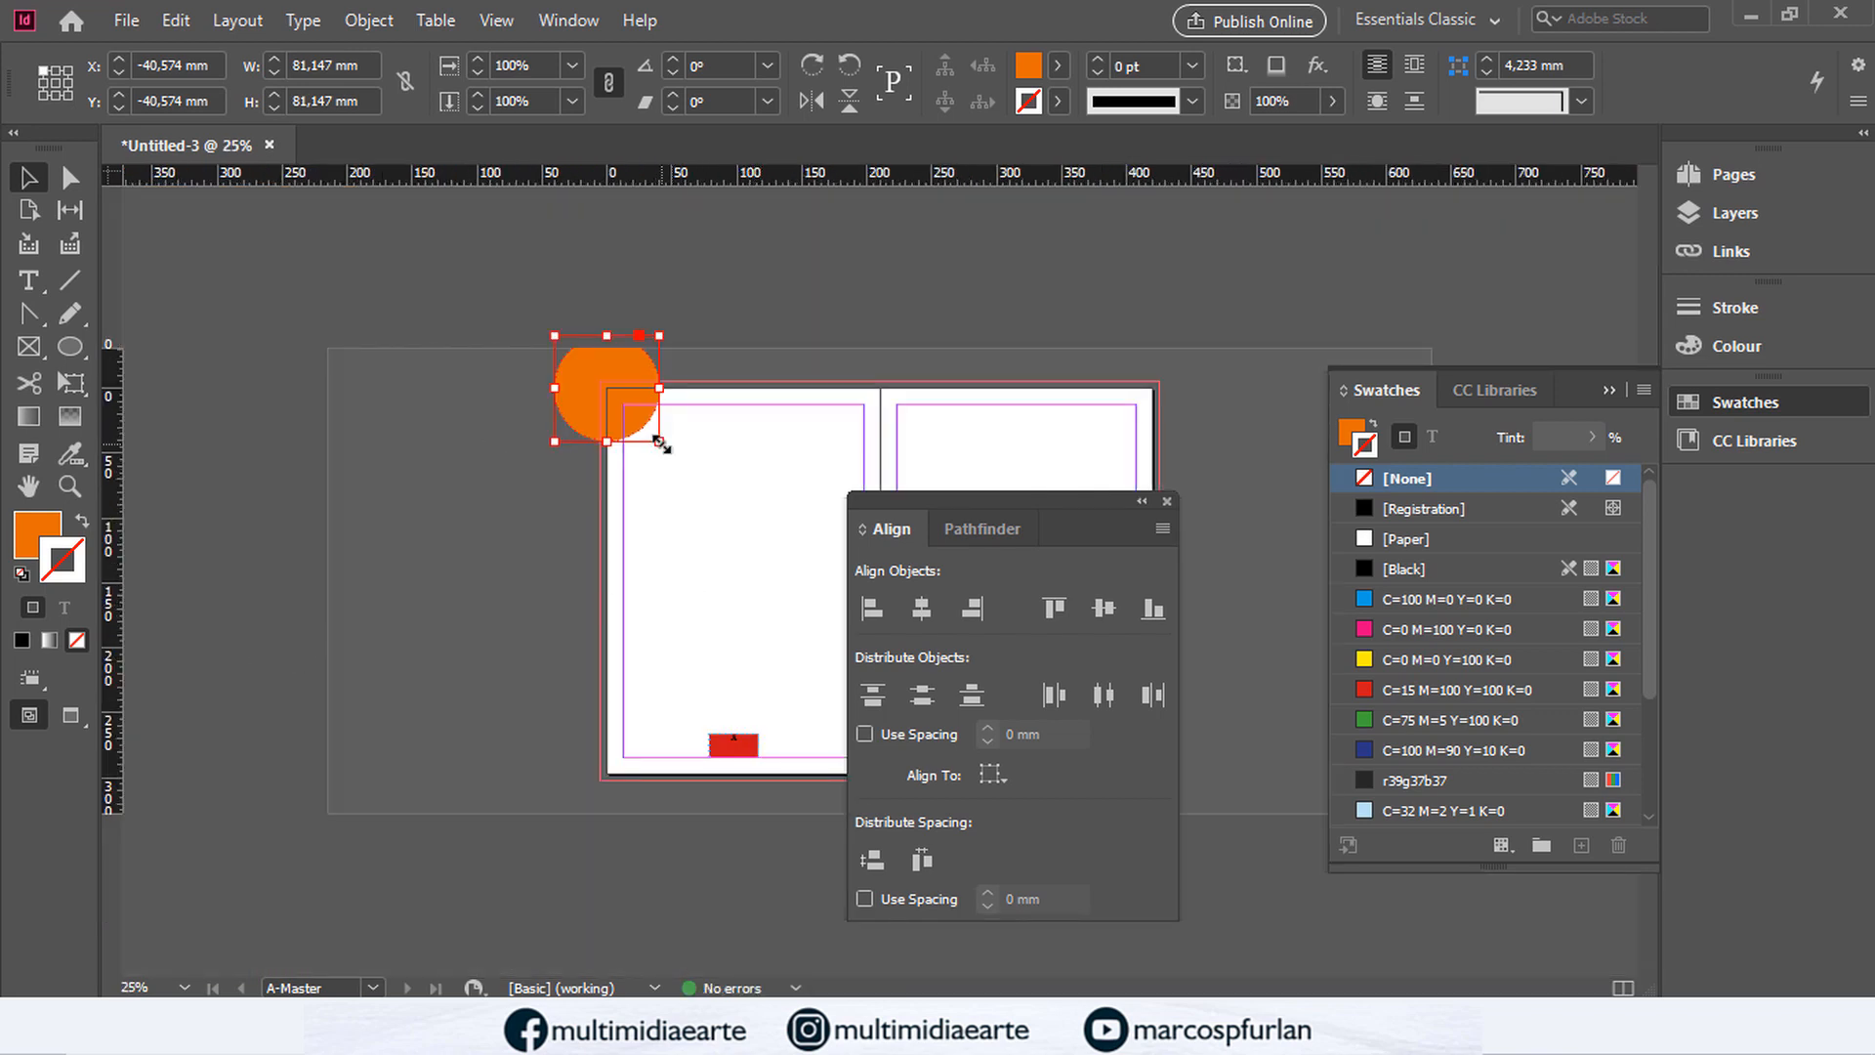
pyautogui.moveTo(661, 444); pyautogui.dragTo(1190, 455)
pyautogui.press('alt')
pyautogui.click(70, 716)
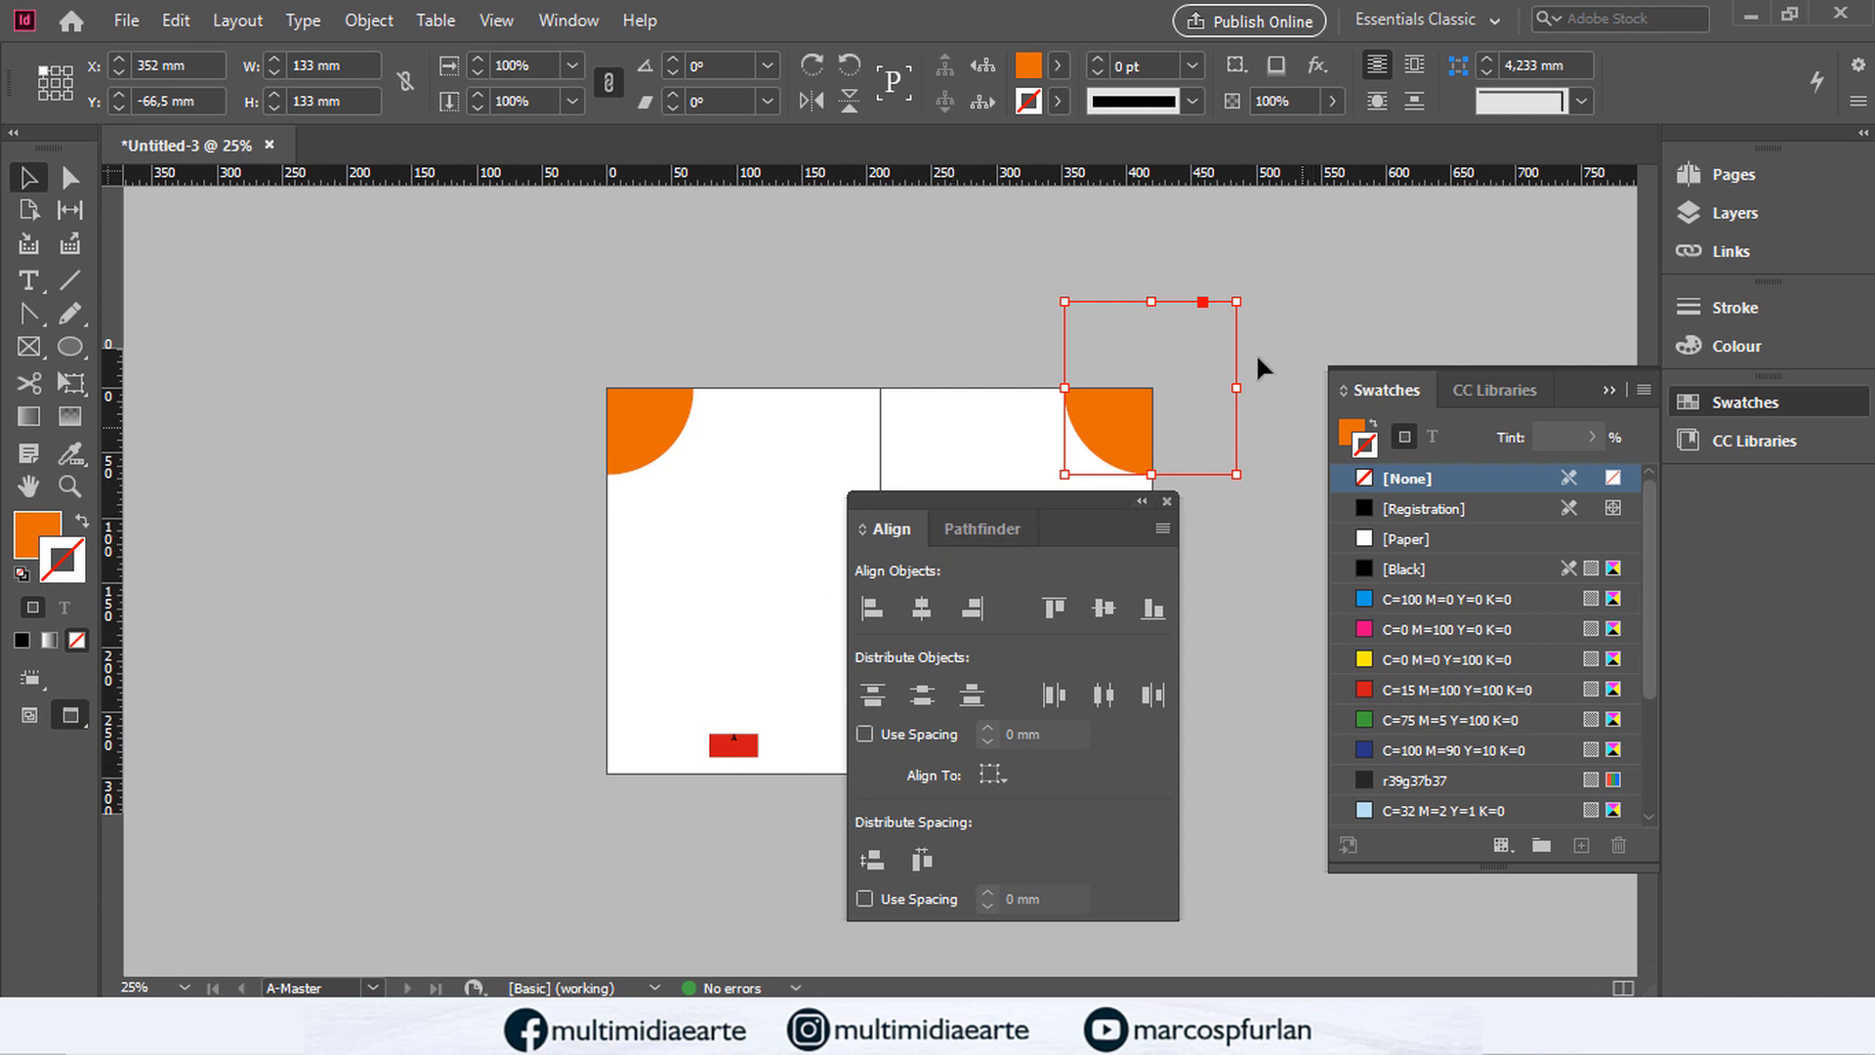
# Step: Return to the document pages, close the Align panel, and add two pages at the end of the document
pyautogui.click(1725, 176)
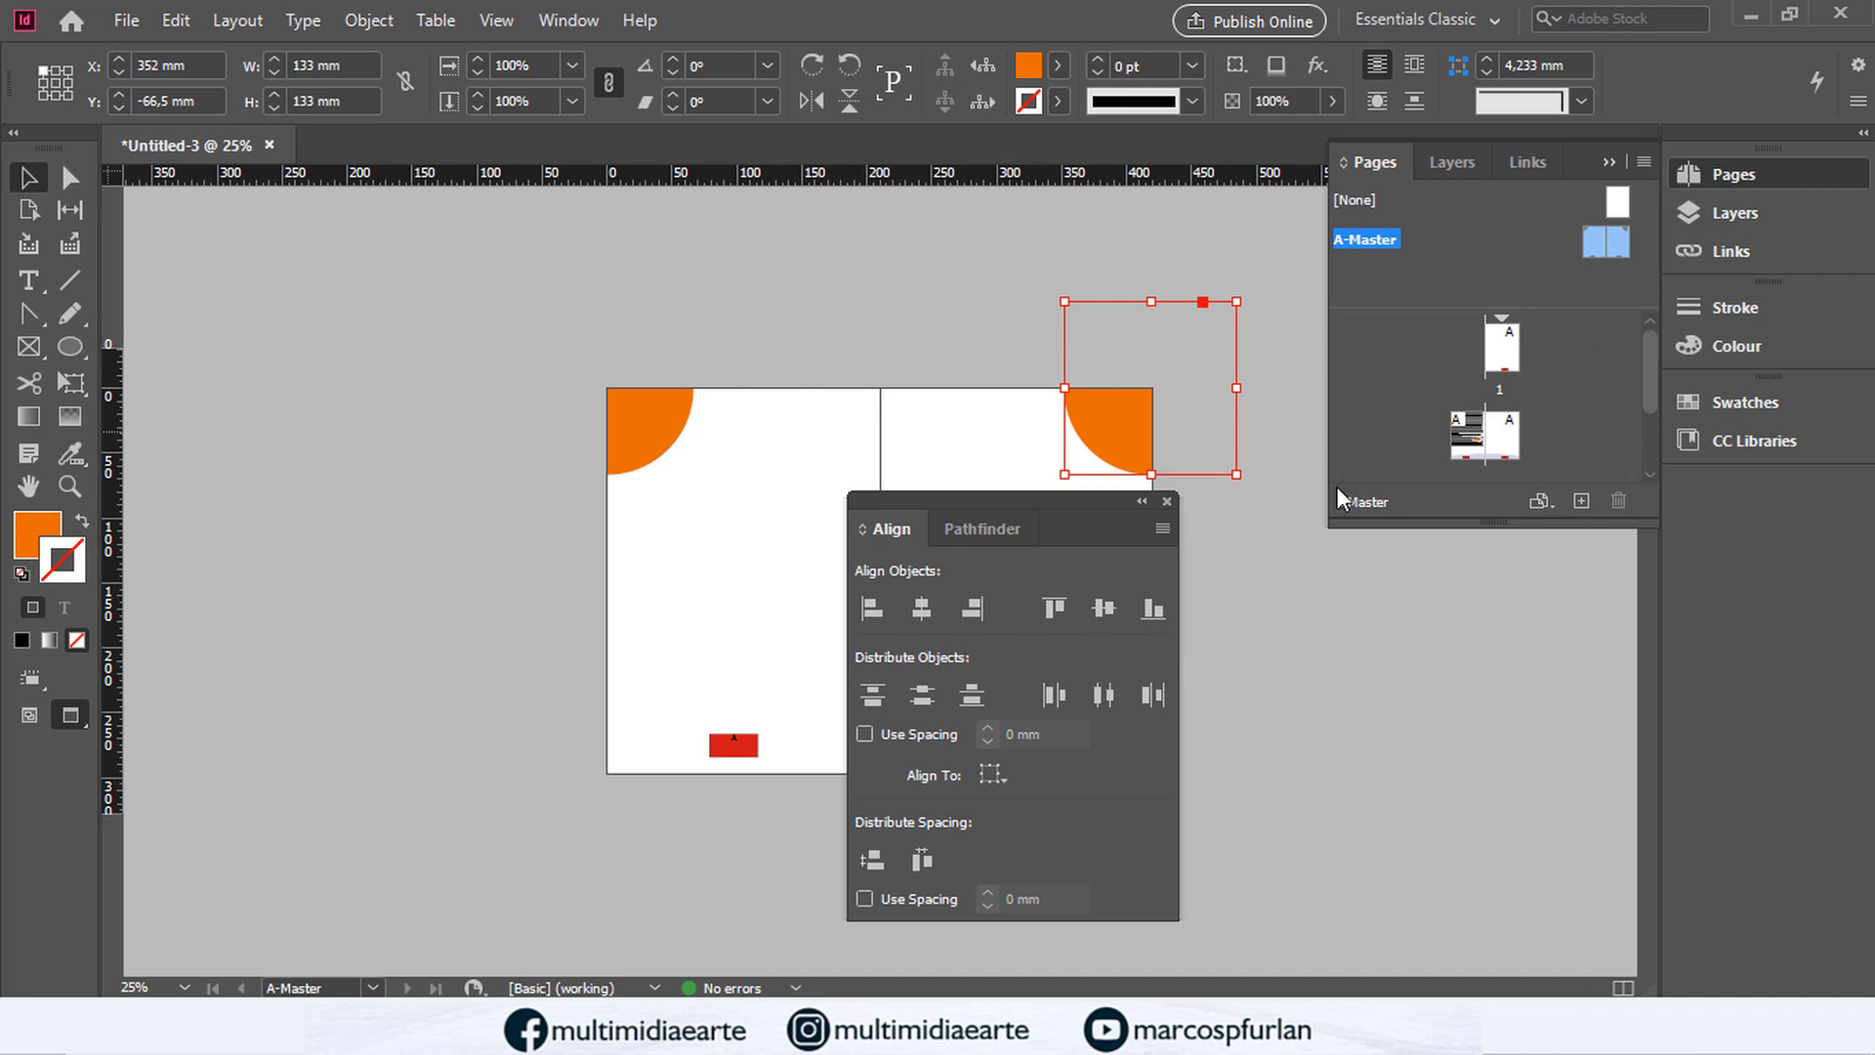
pyautogui.doubleClick(1504, 449)
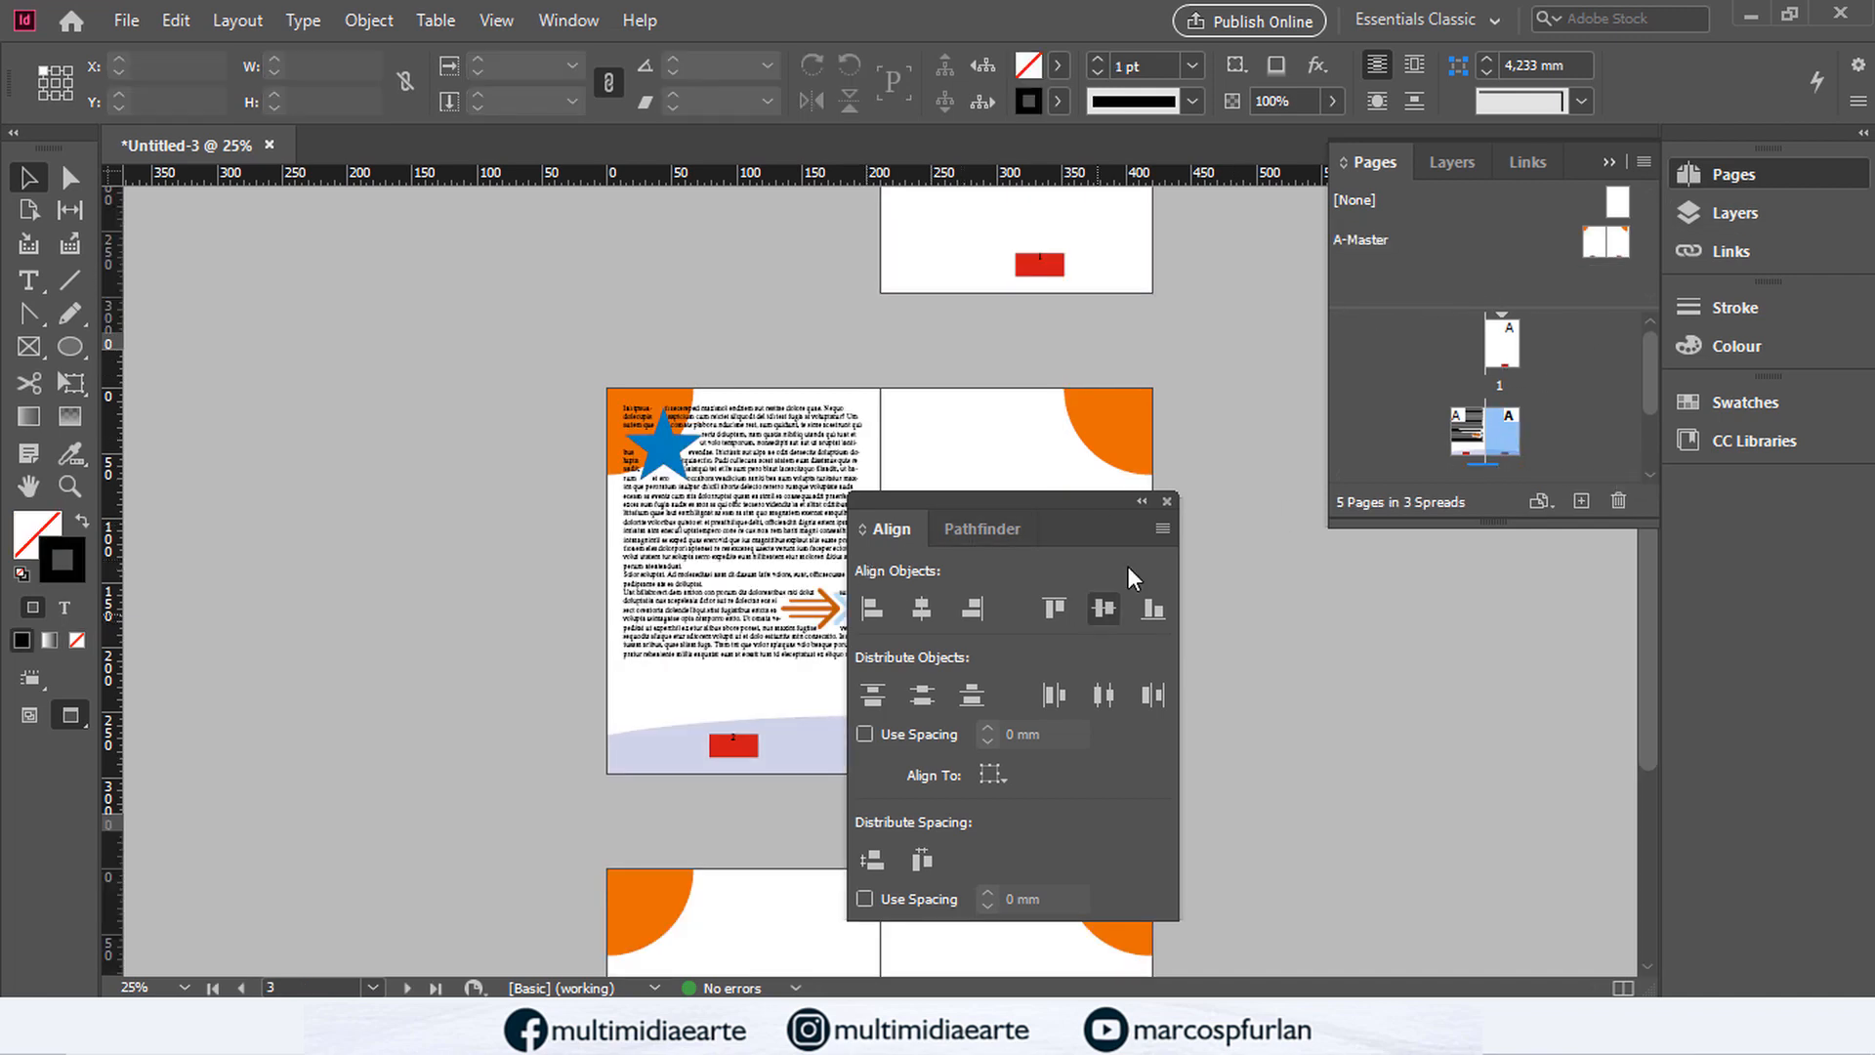
pyautogui.click(1166, 501)
pyautogui.scroll(-5, 1185, 544)
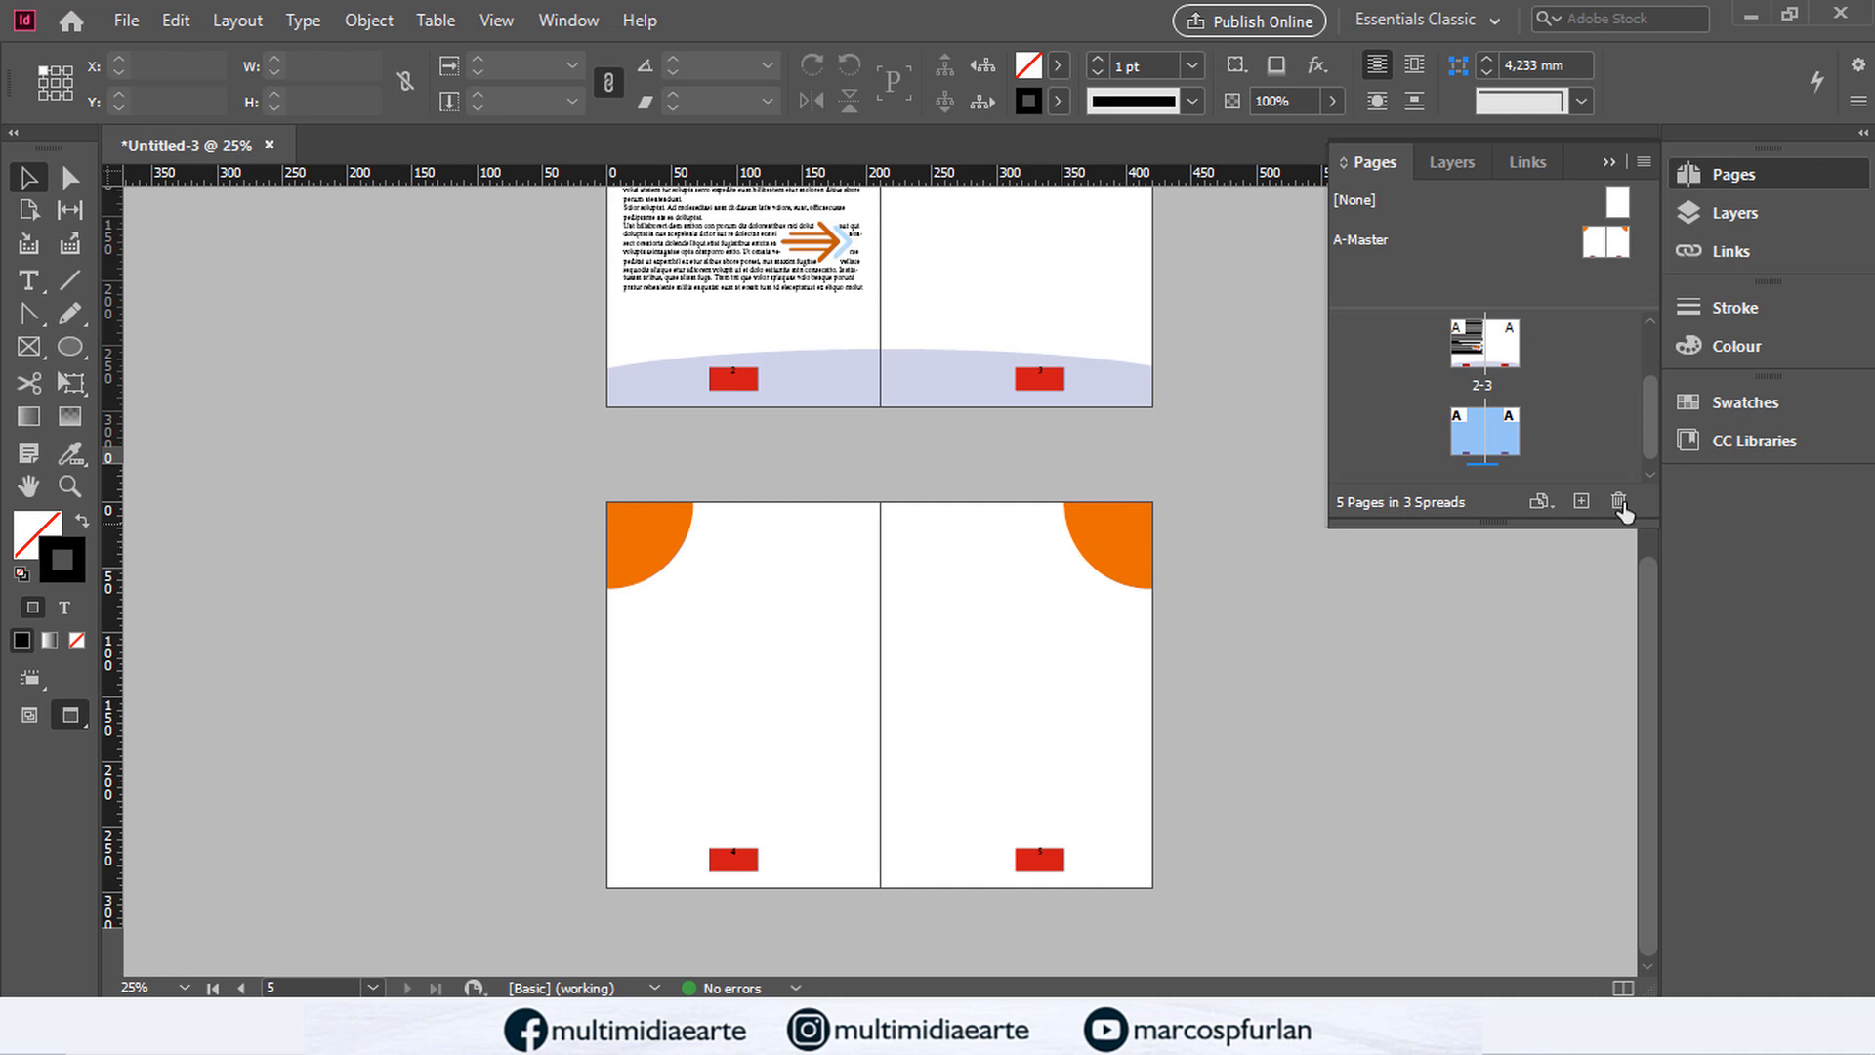
pyautogui.click(1581, 500)
pyautogui.click(1581, 500)
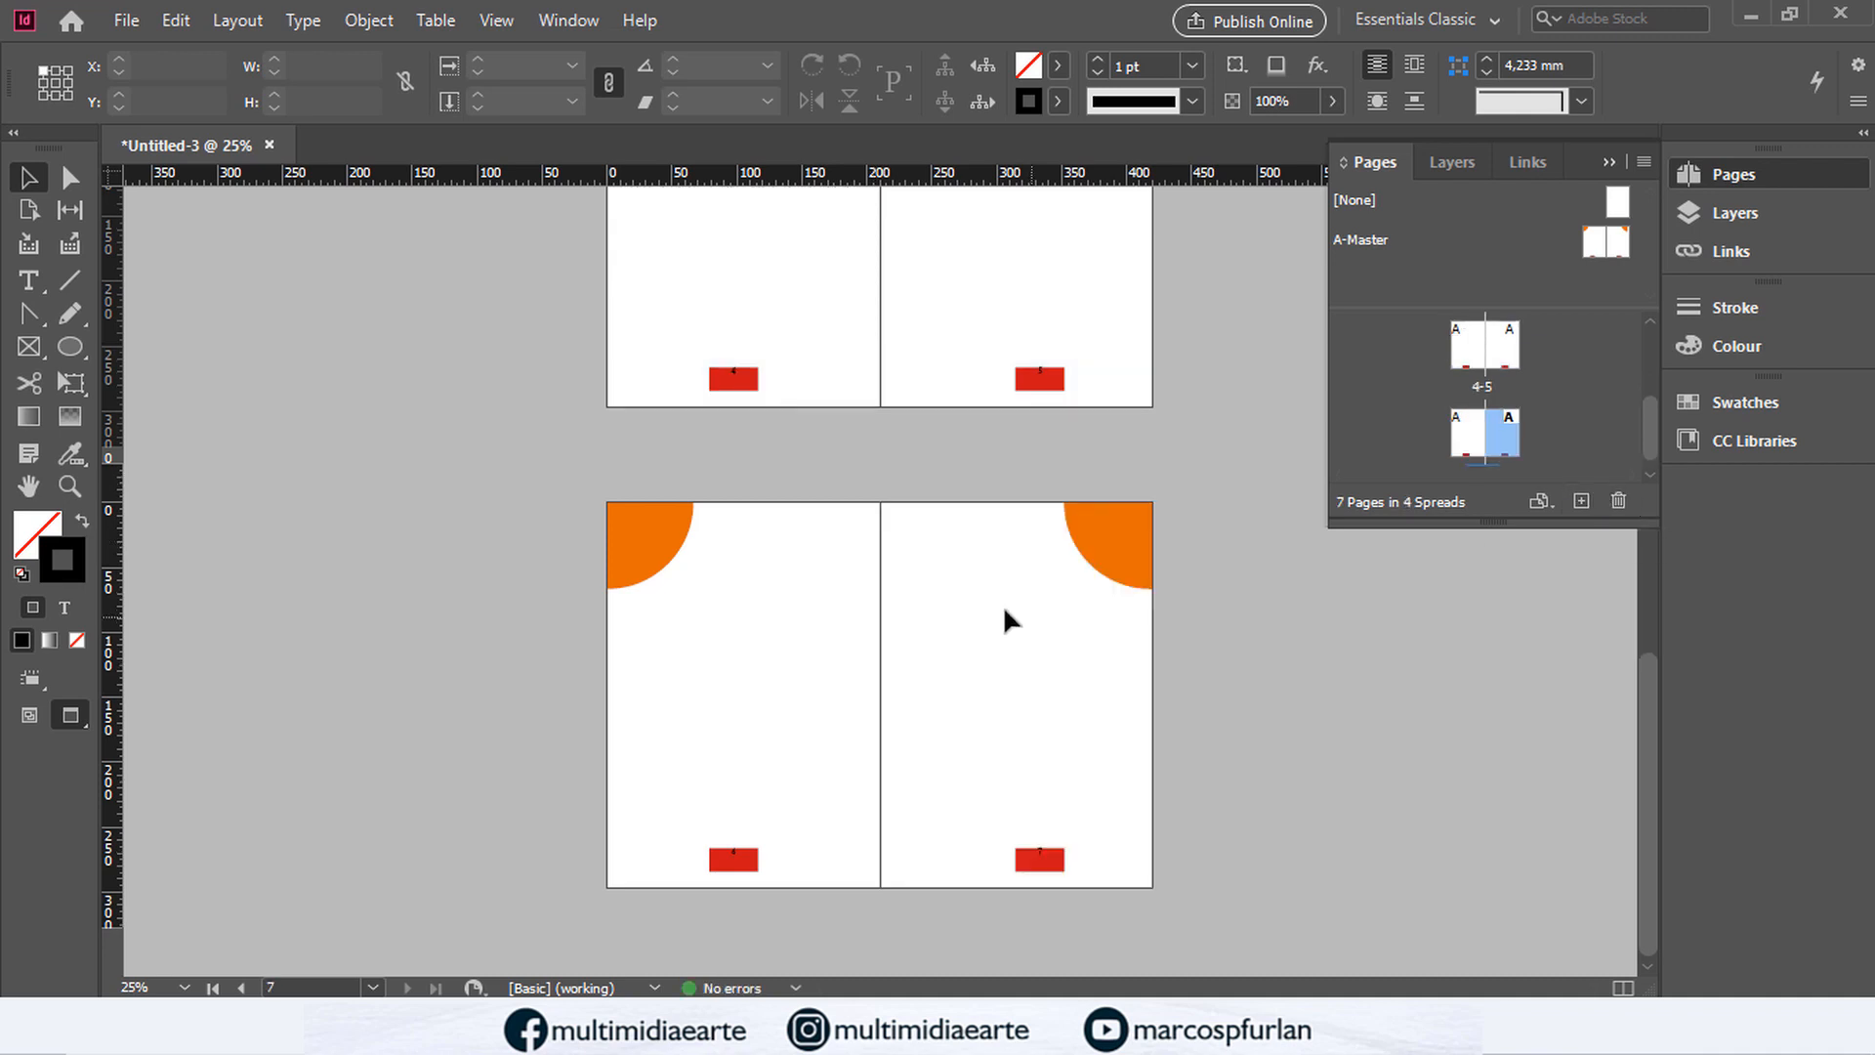
# Step: Recolour both corner circles on spread 4-5 with the Outono swatch C=0 M=67 Y=100 K=54 and no stroke
pyautogui.scroll(5, 1011, 621)
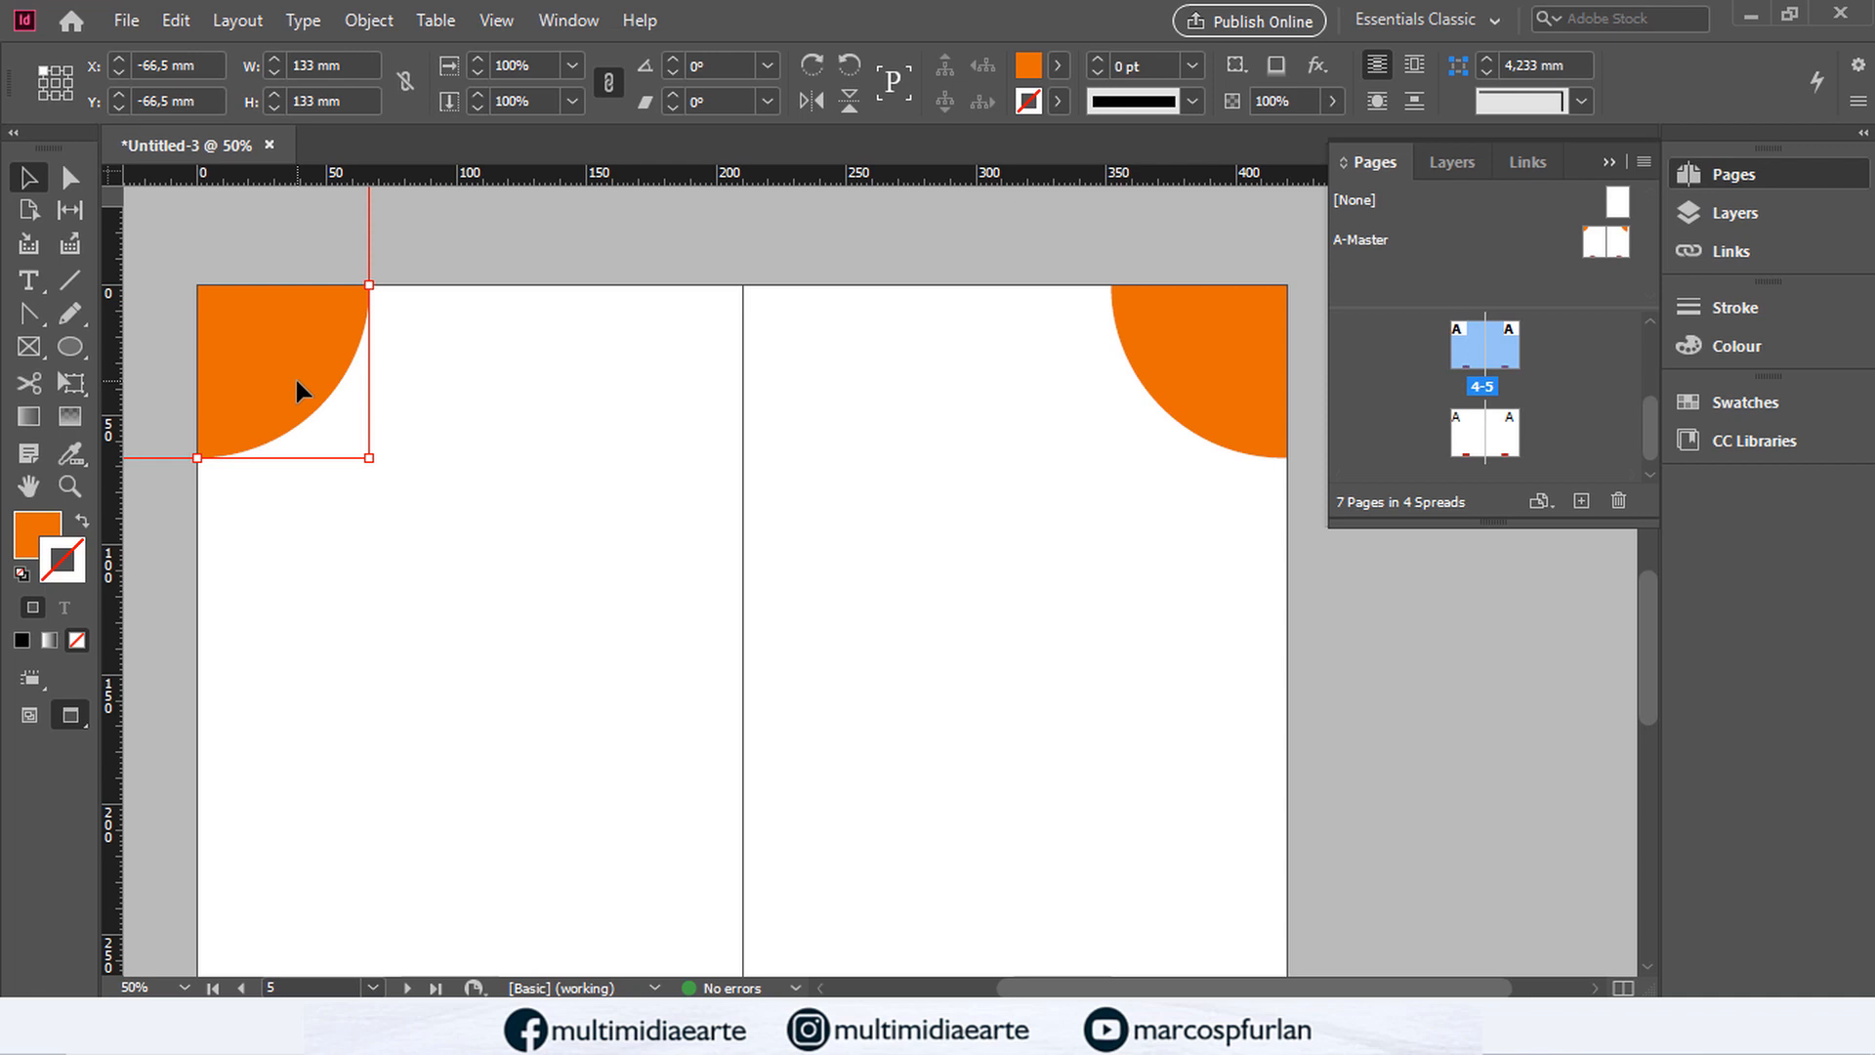
pyautogui.keyDown('shift'); pyautogui.click(1214, 437); pyautogui.keyUp('shift')
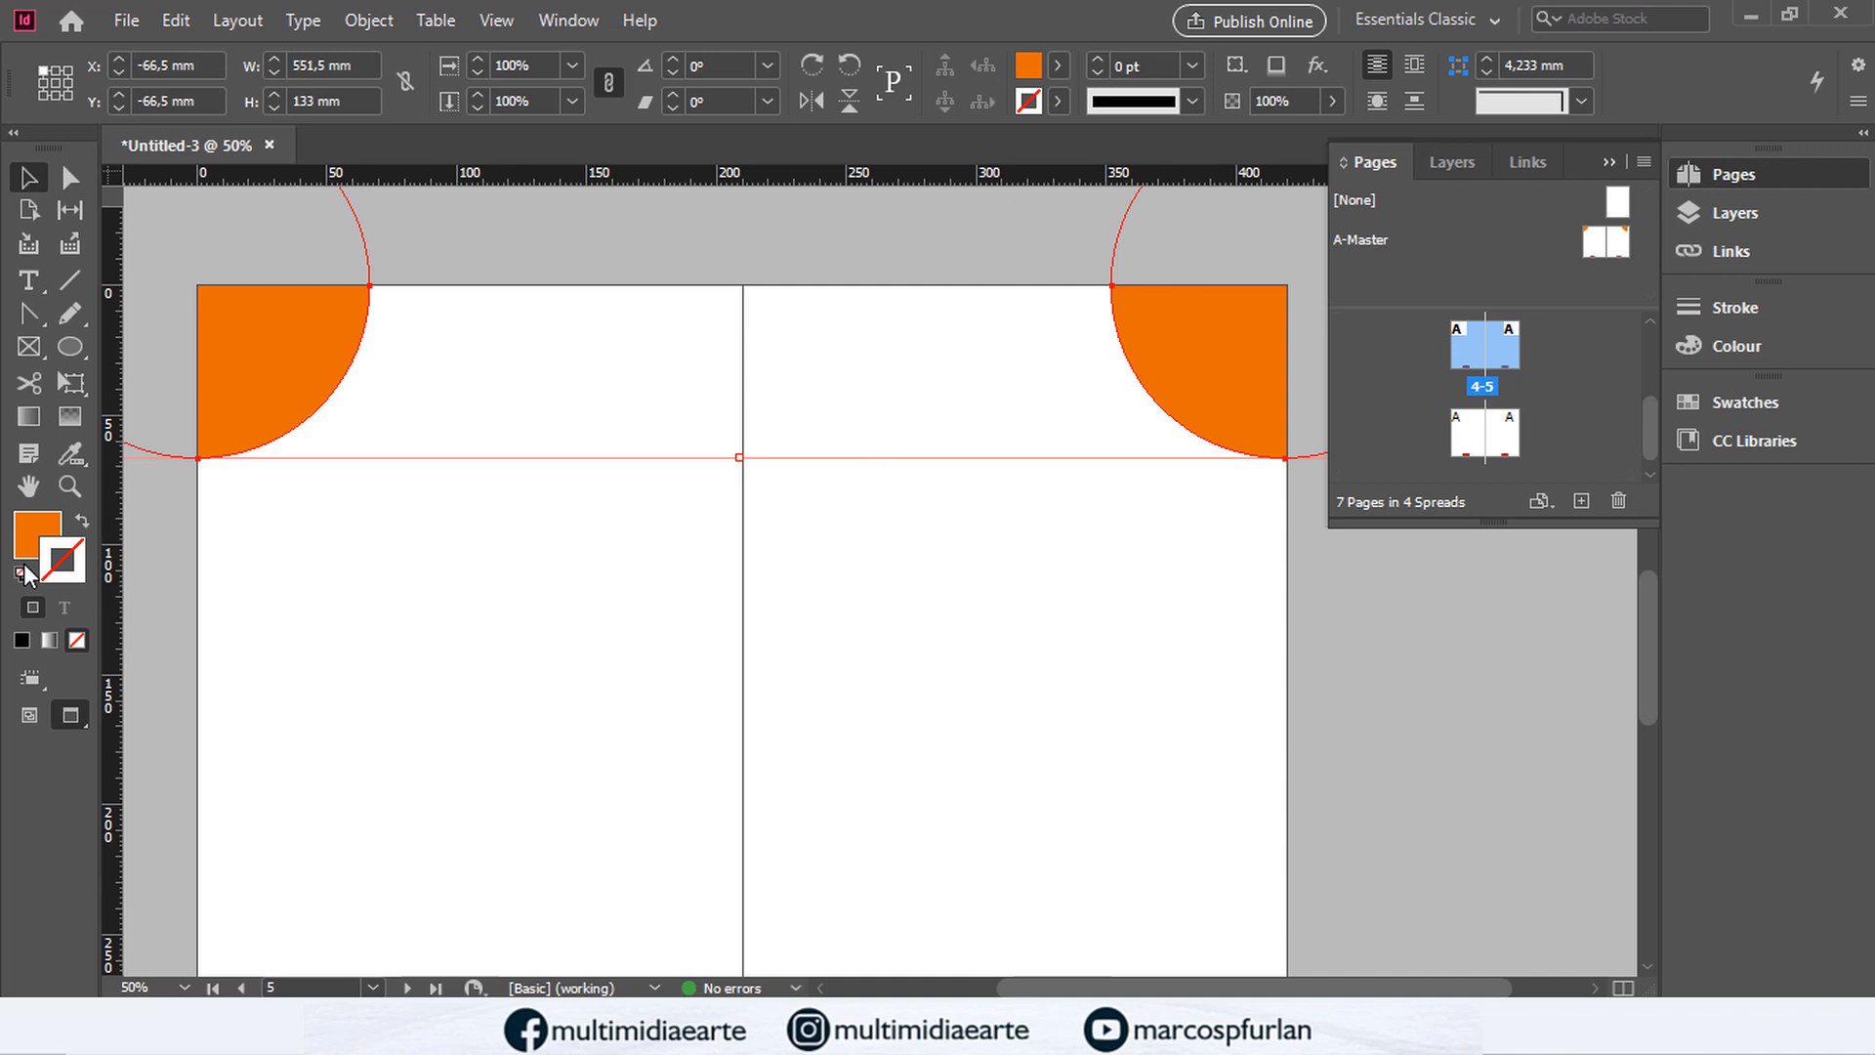
pyautogui.click(1698, 402)
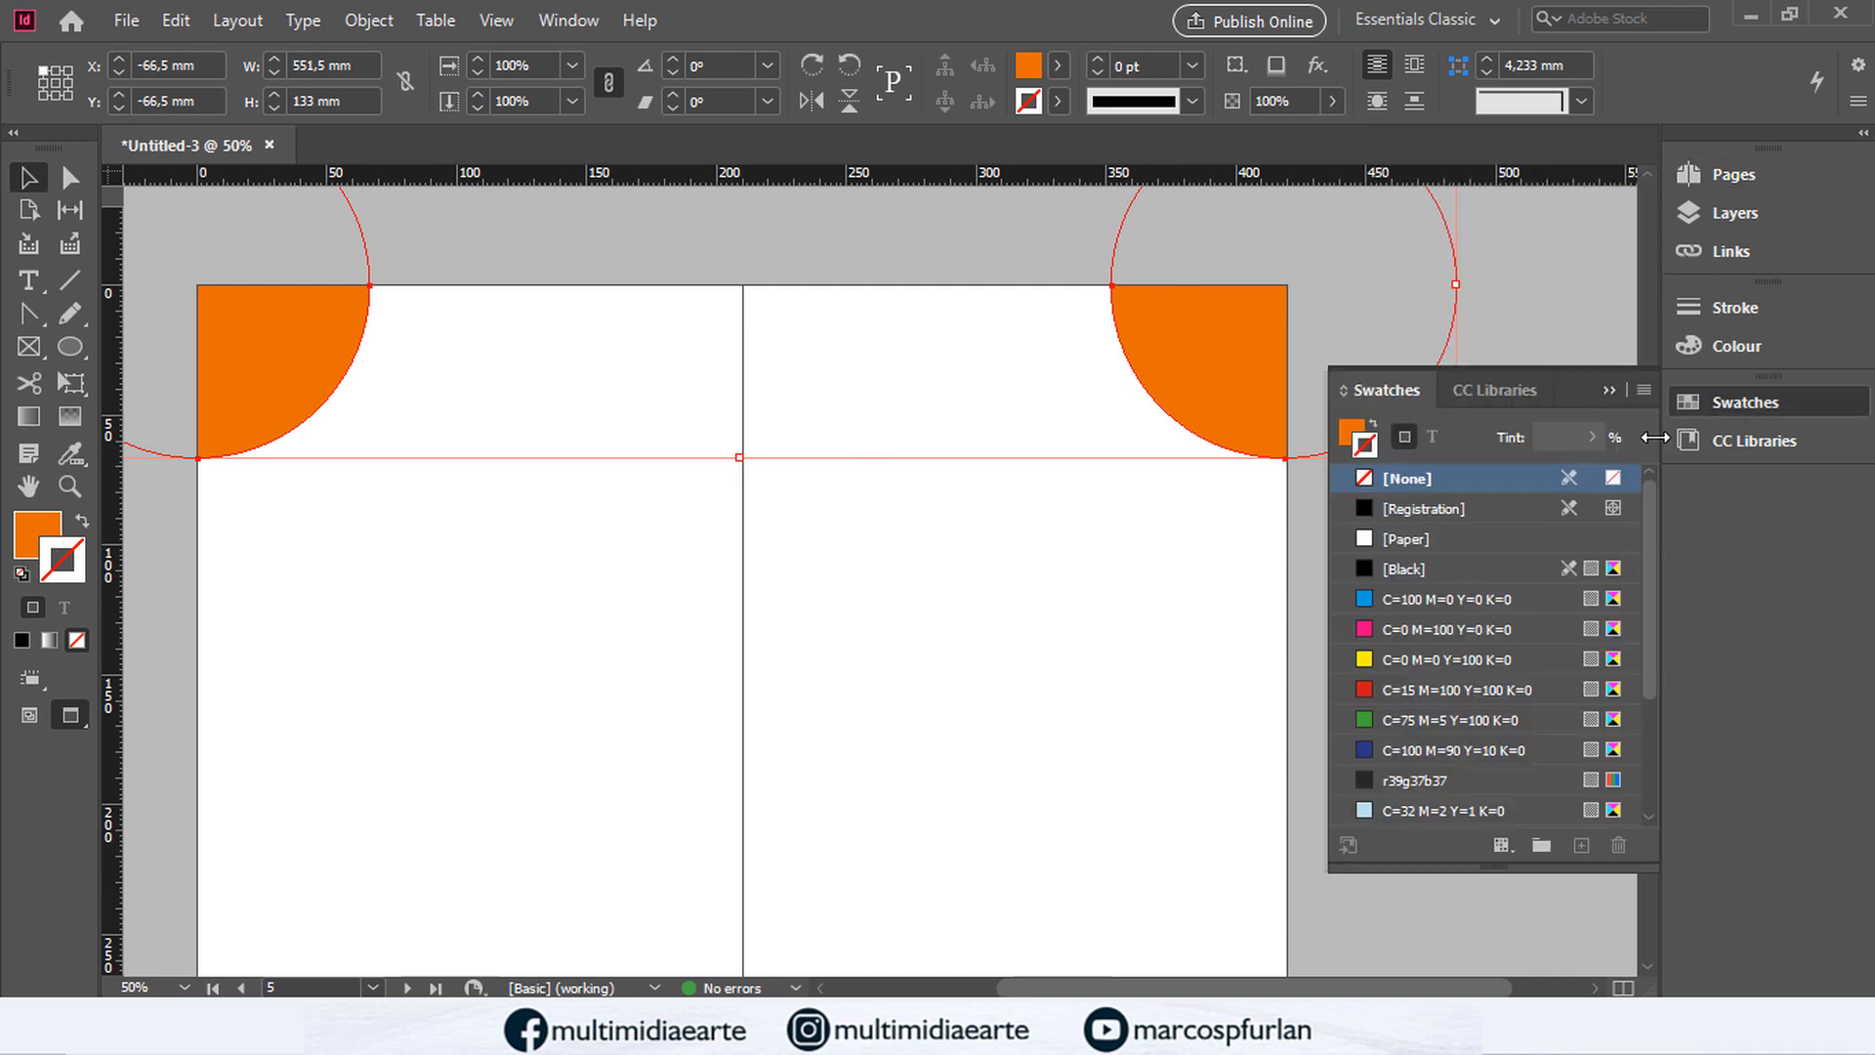
pyautogui.scroll(-3, 1473, 721)
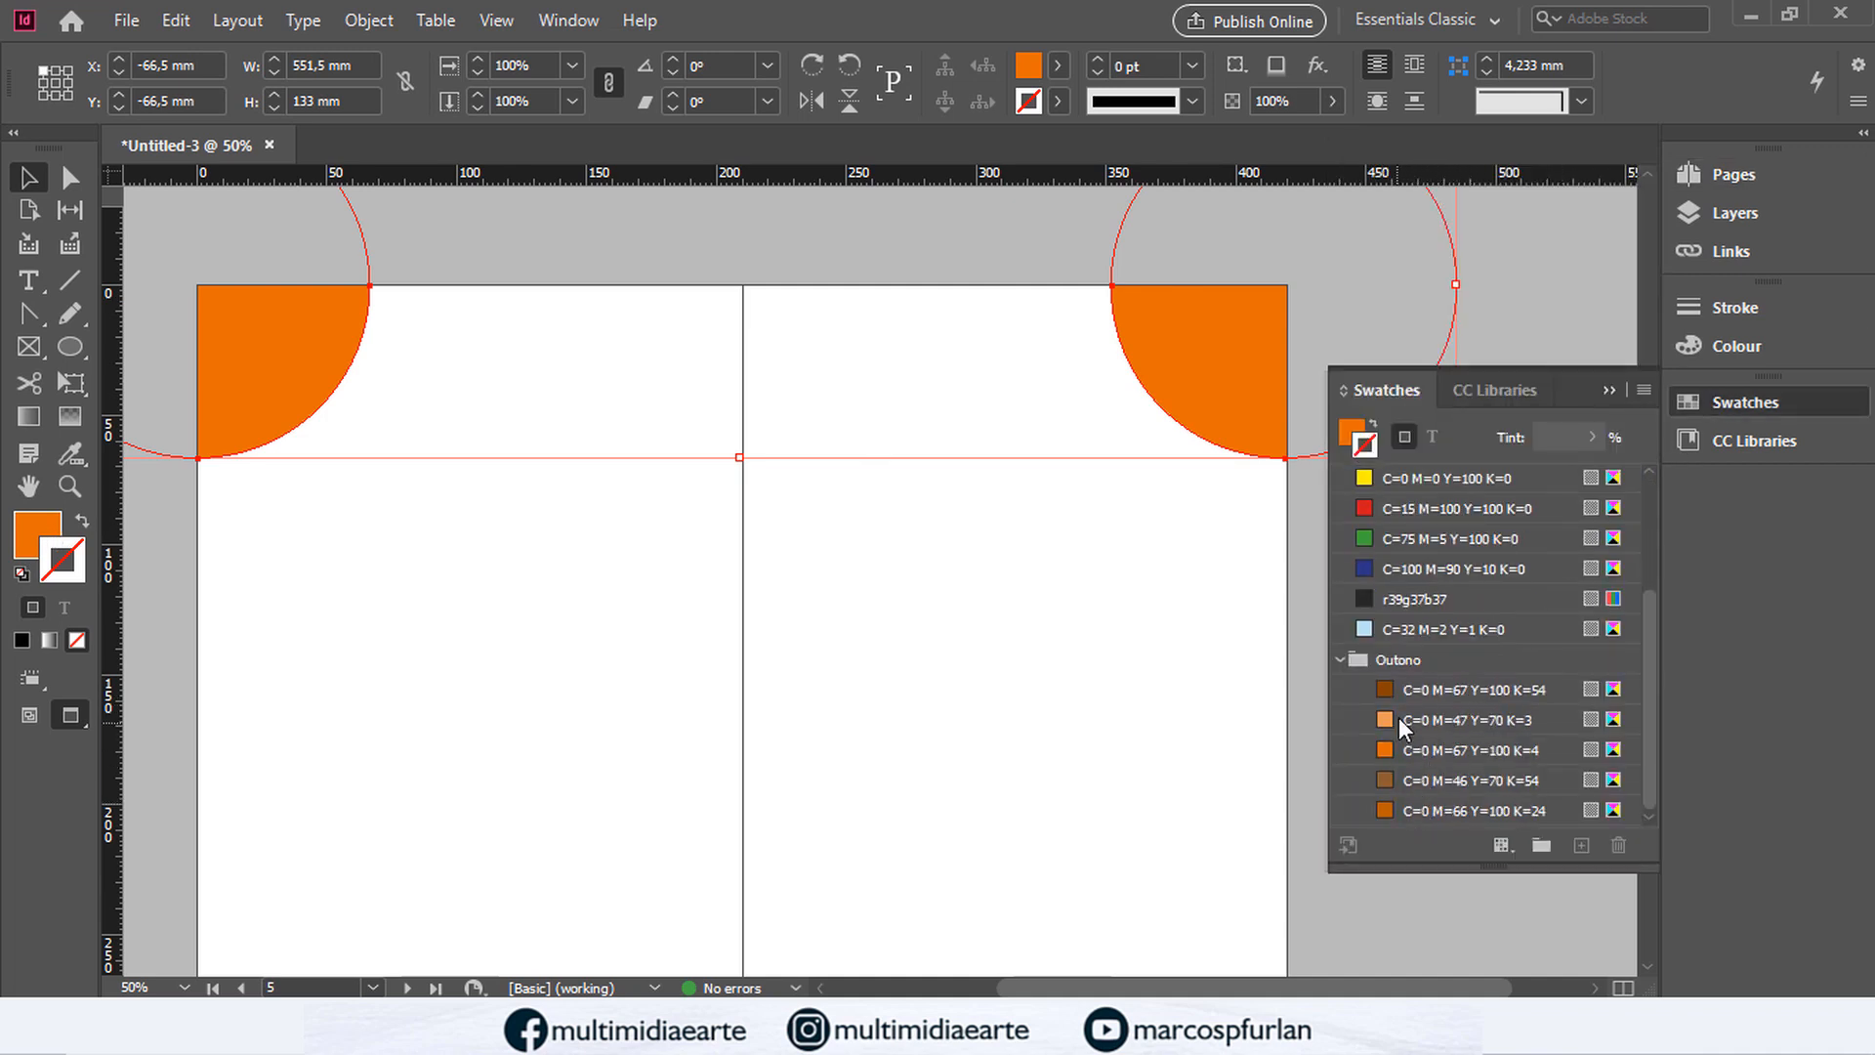
pyautogui.click(1405, 689)
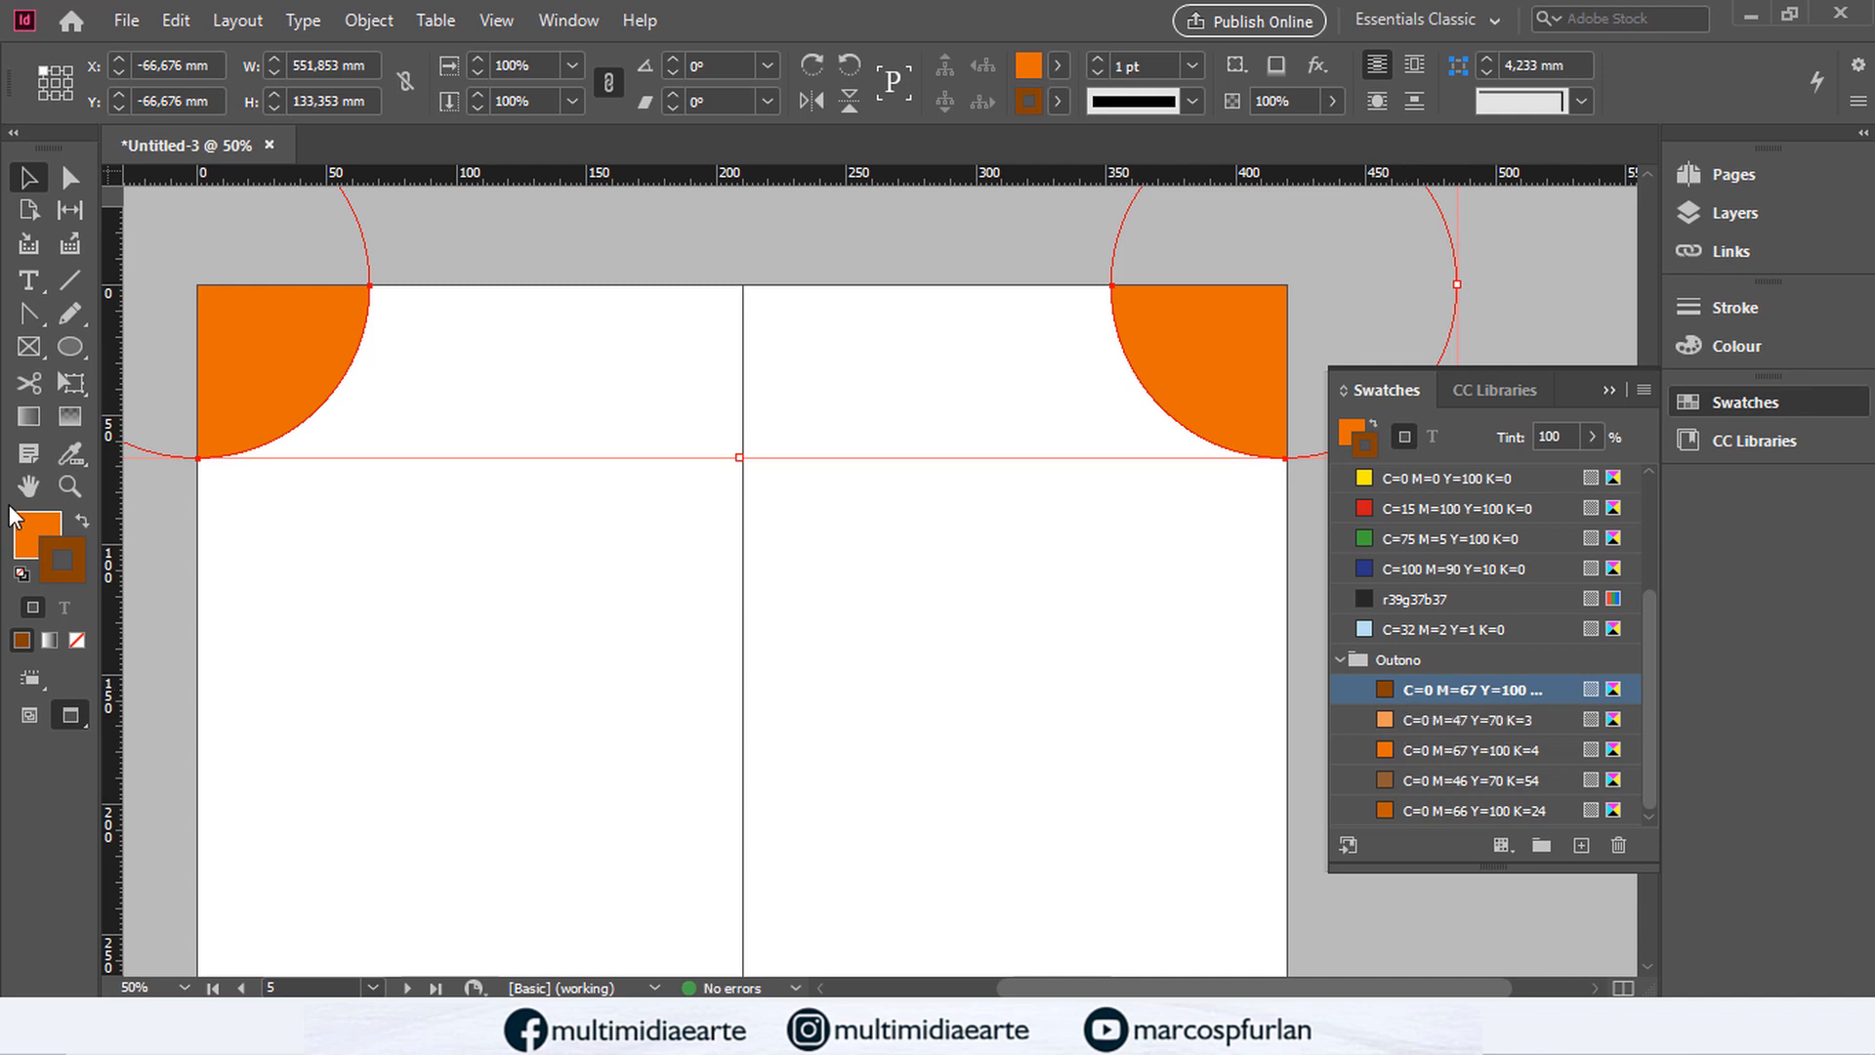
pyautogui.click(77, 518)
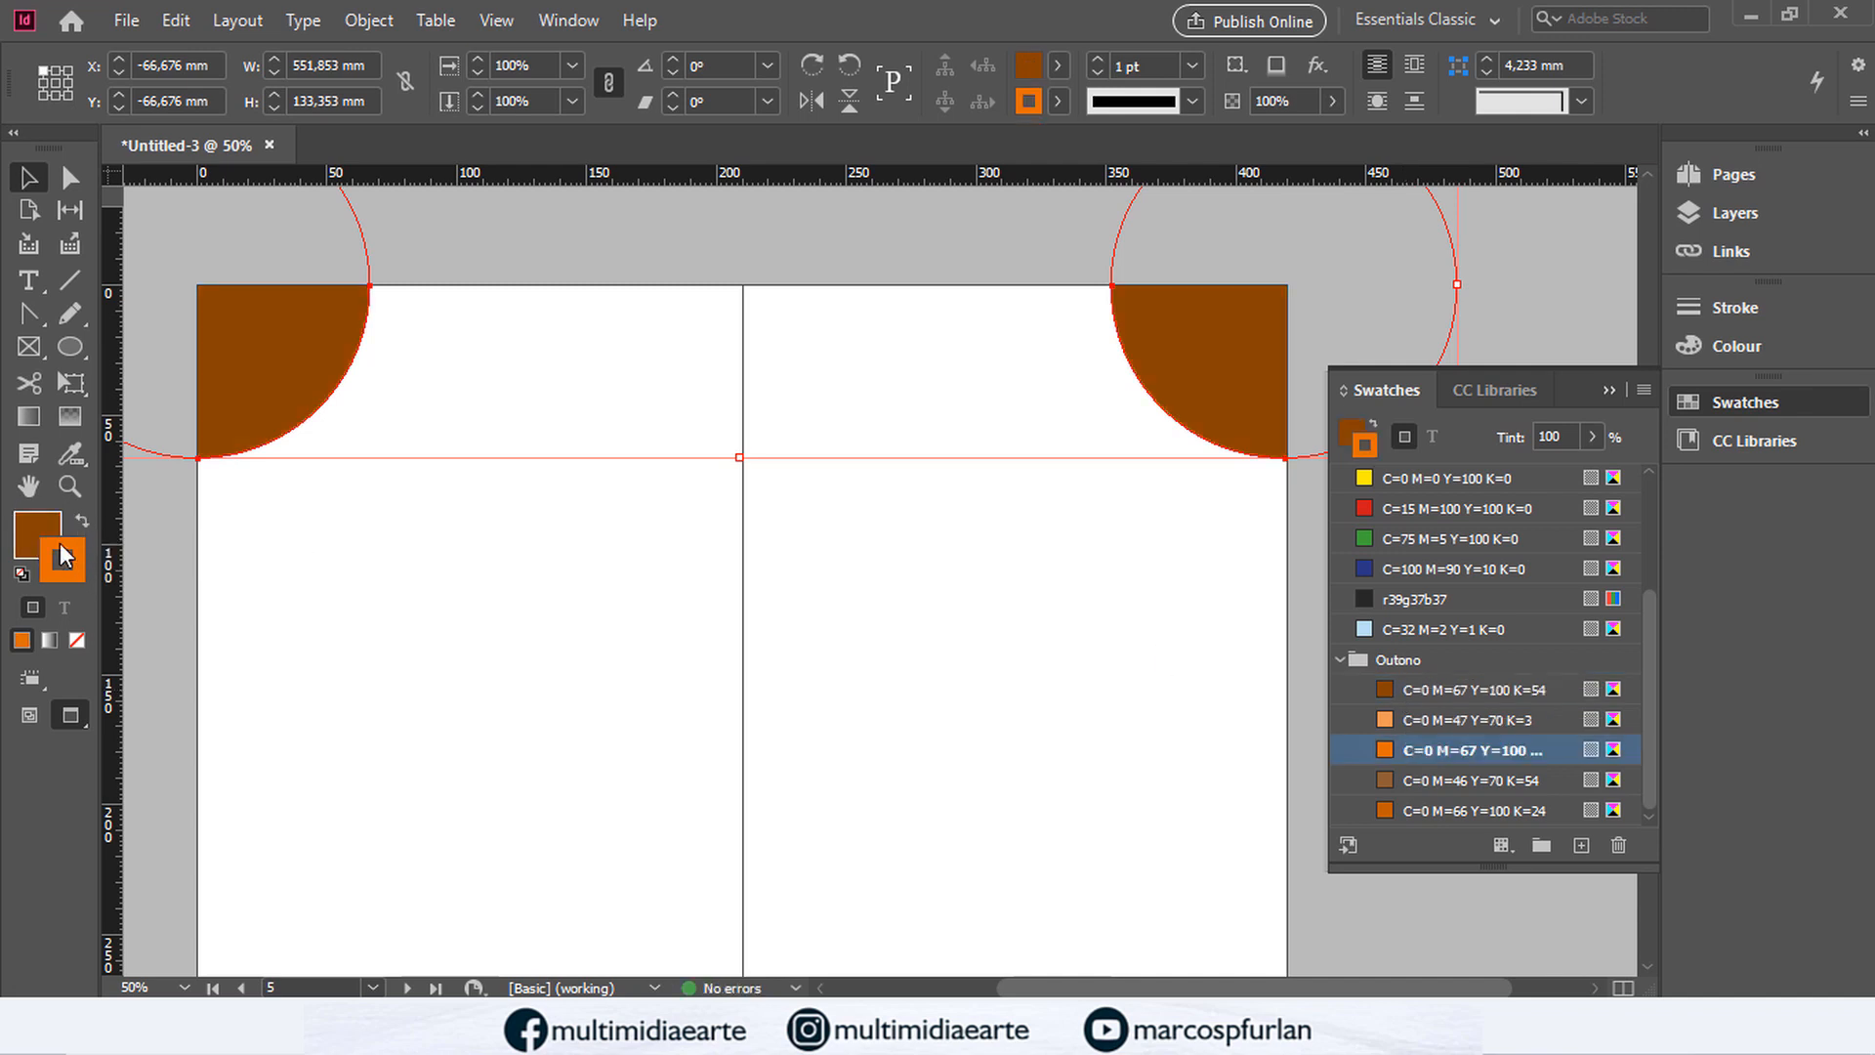
pyautogui.click(78, 640)
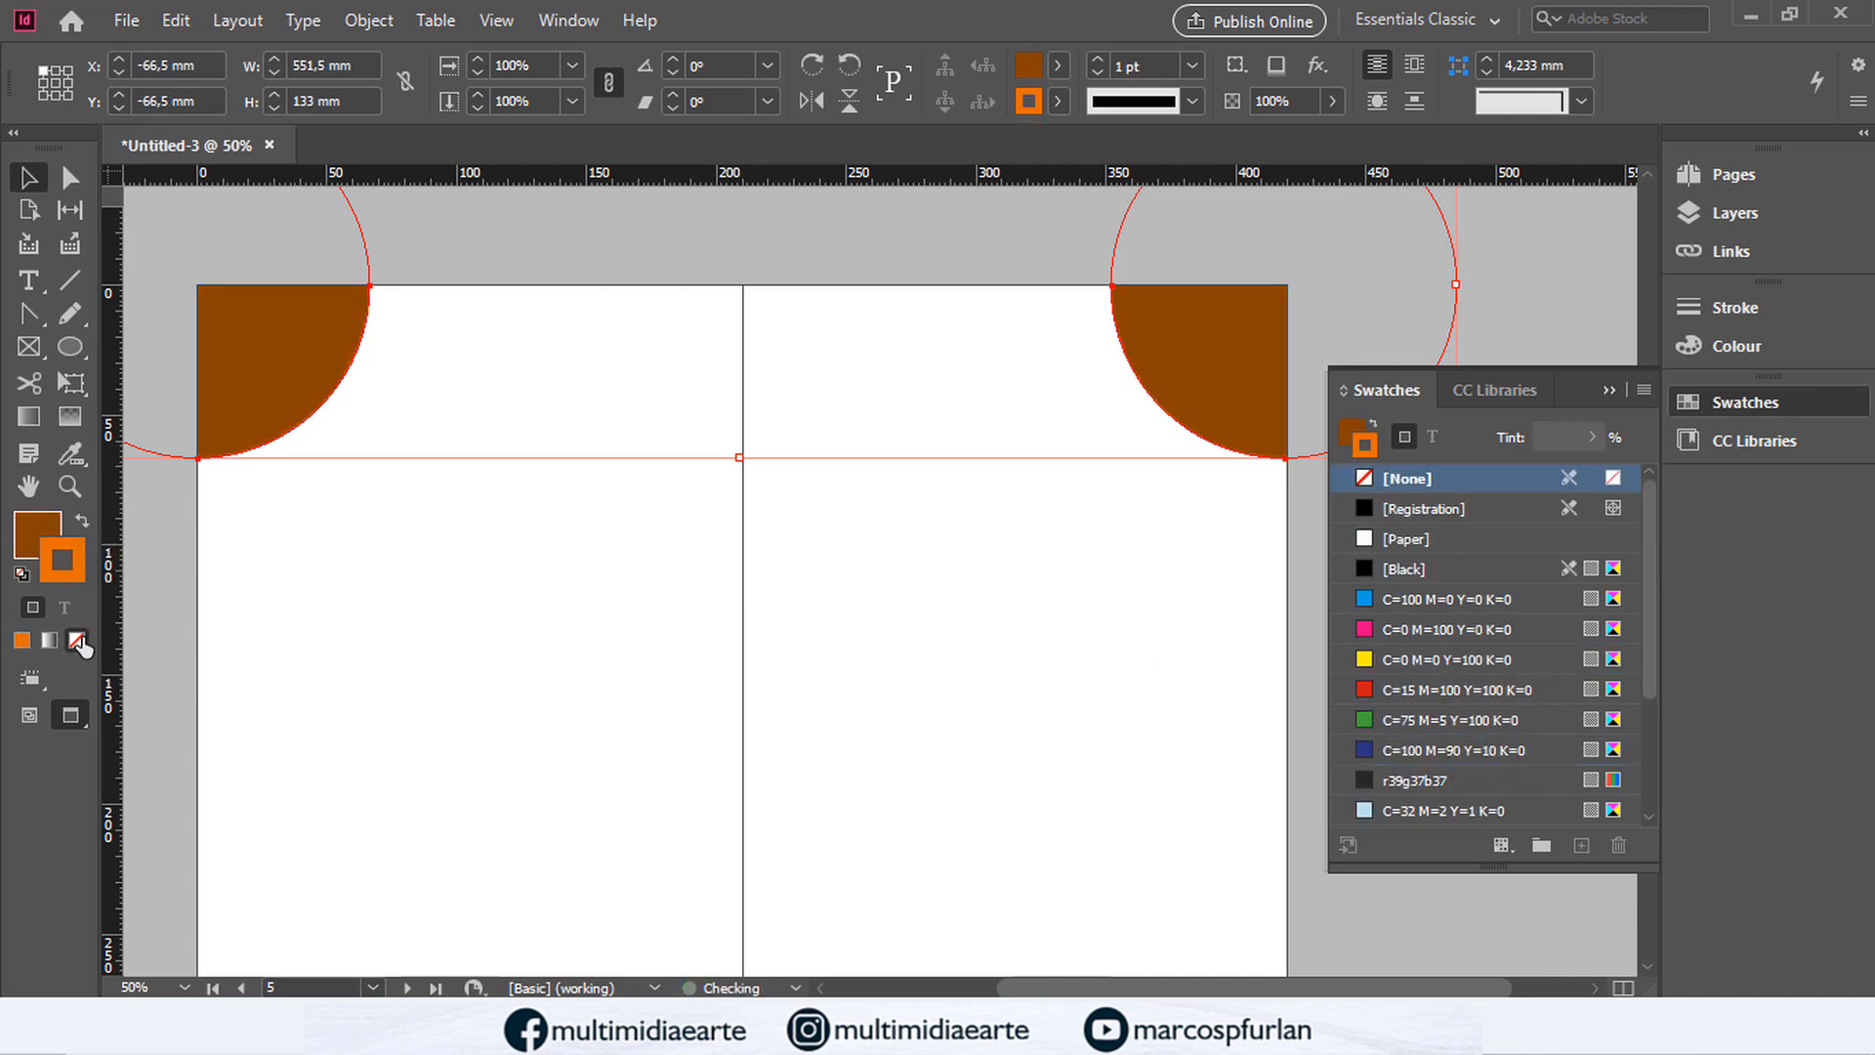
pyautogui.click(821, 271)
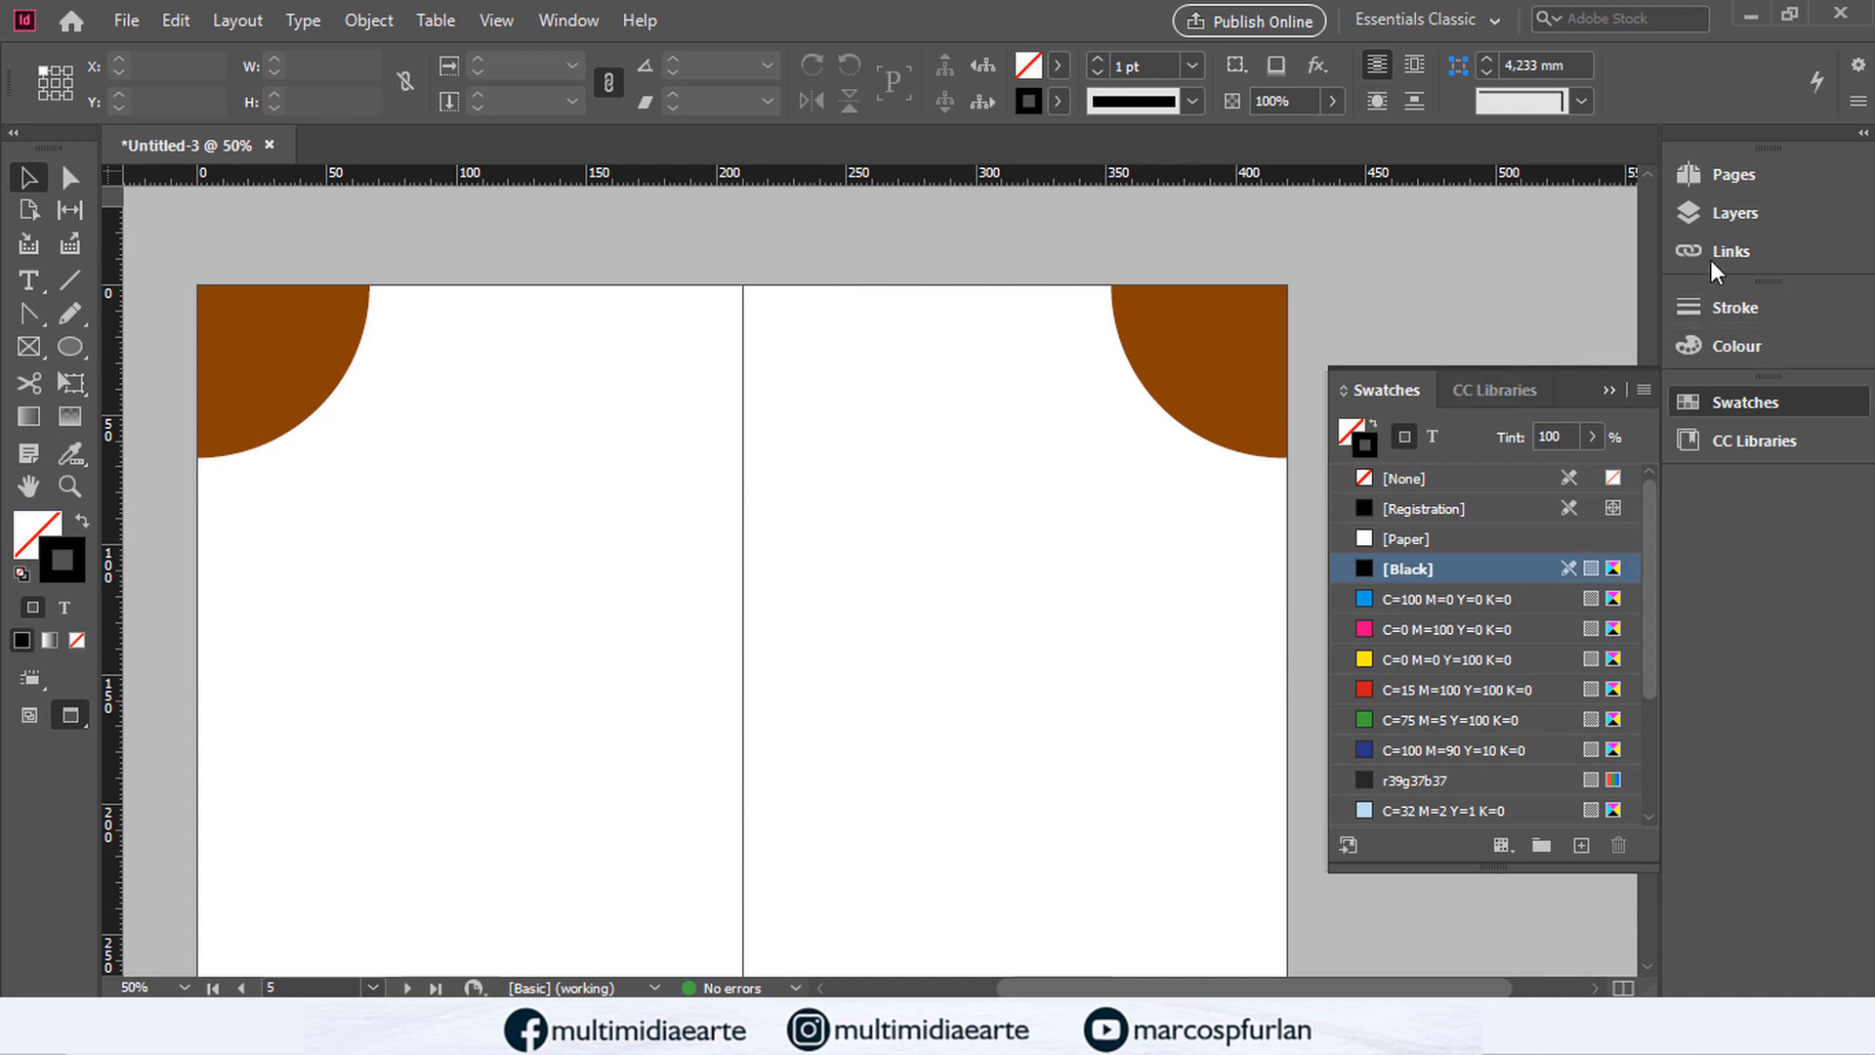
# Step: Enlarge the Pages panel to list all spreads and compare the corner circles on spreads 2-3 and 4-5
pyautogui.click(1717, 217)
pyautogui.click(1711, 174)
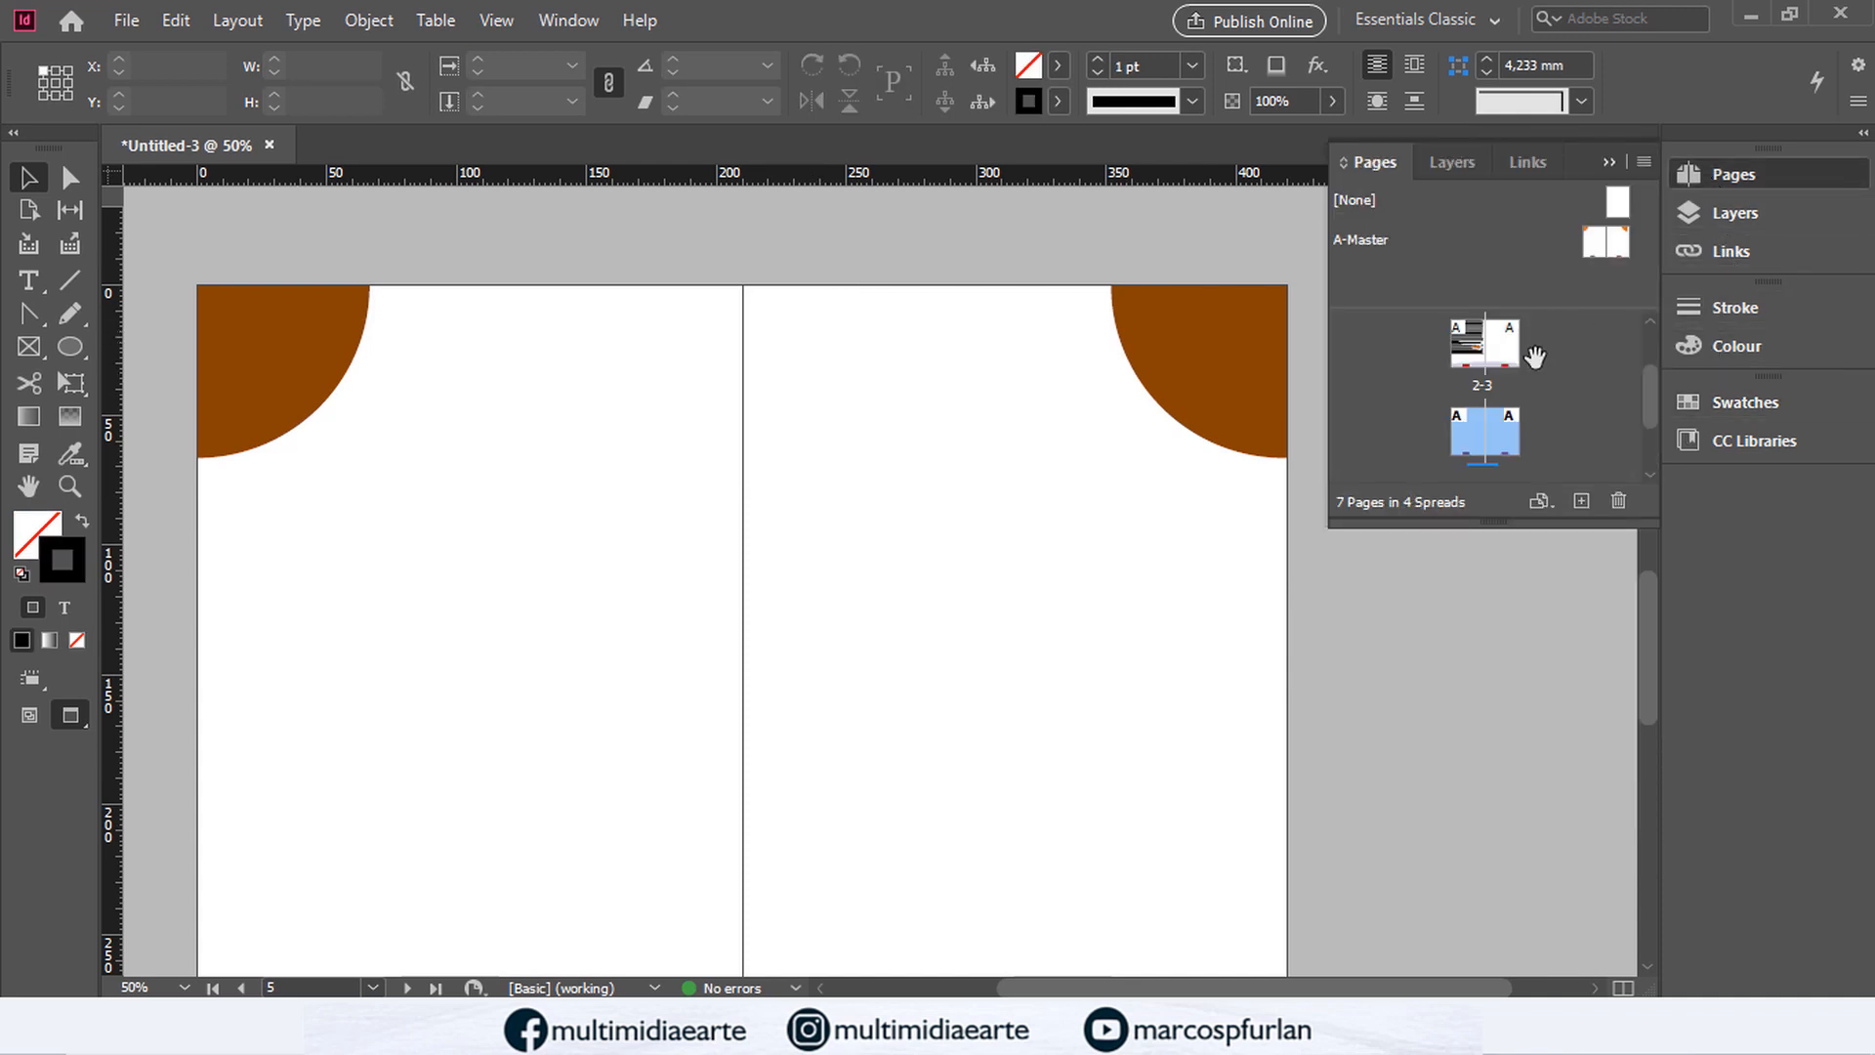
pyautogui.moveTo(1509, 527); pyautogui.dragTo(1505, 801)
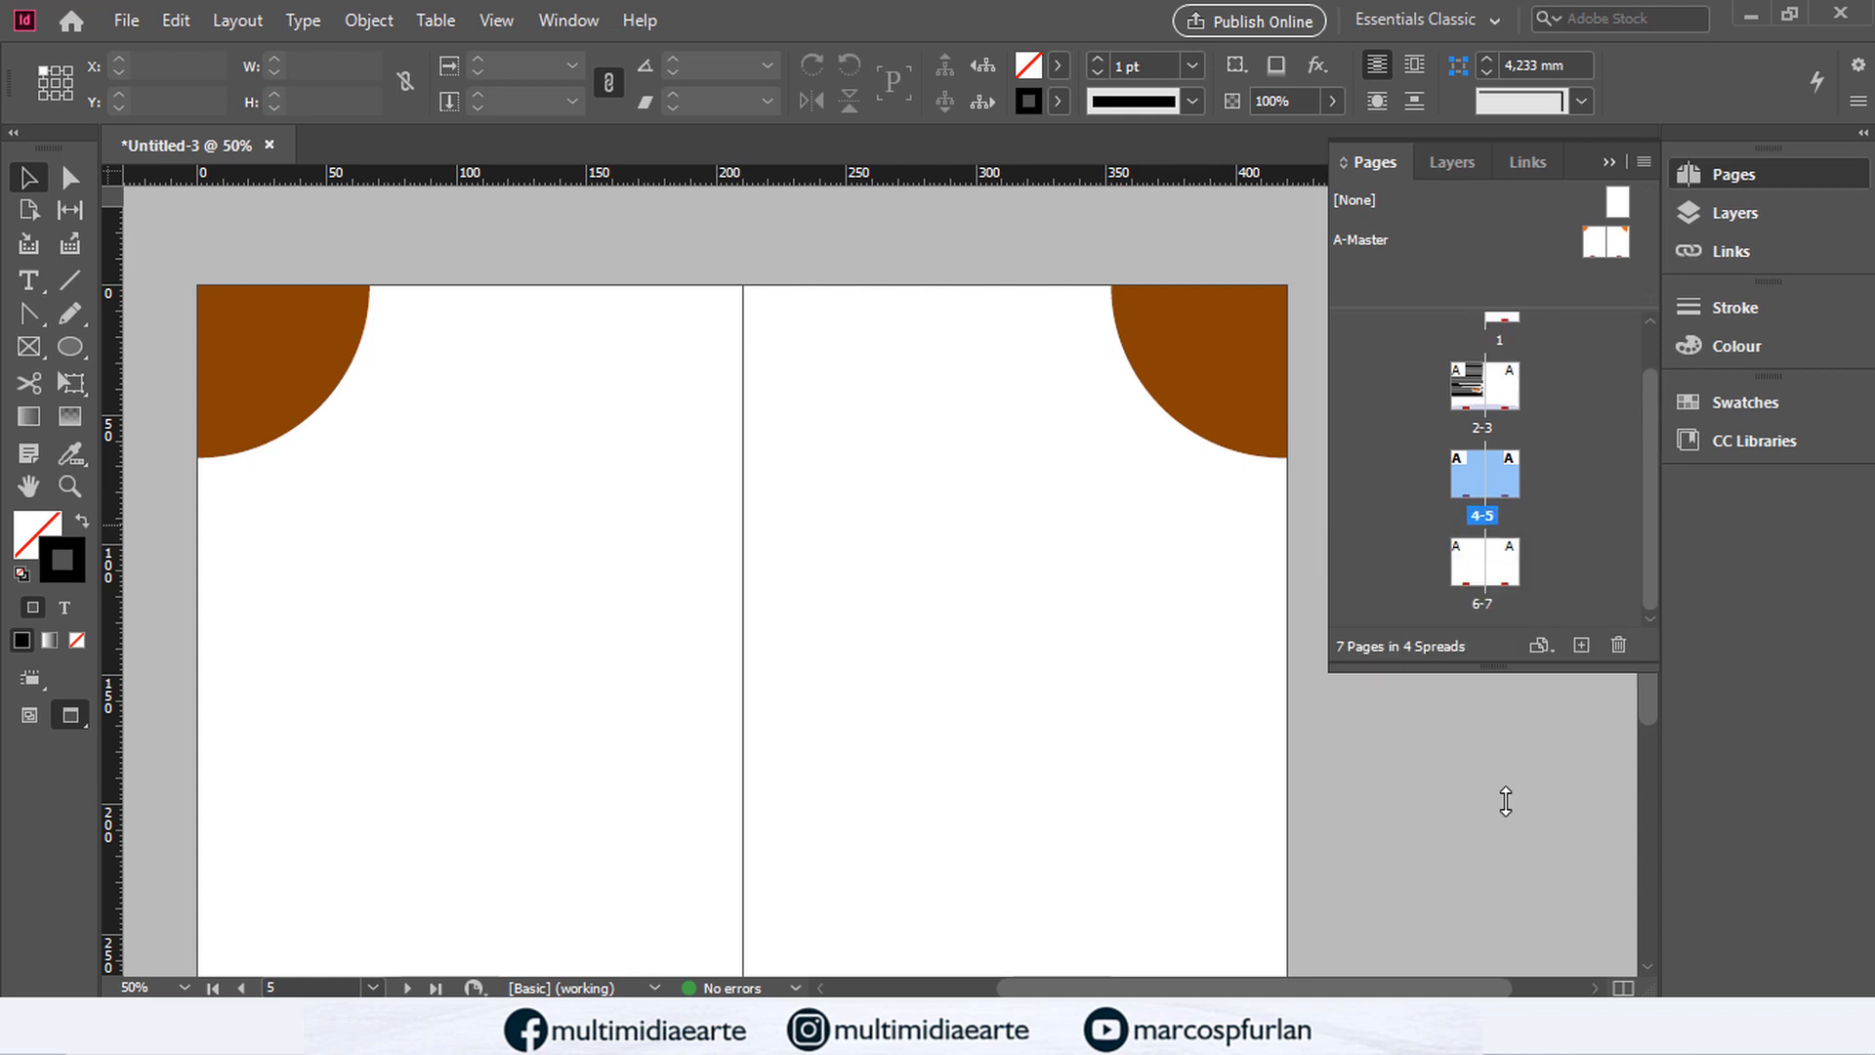
pyautogui.scroll(10, 817, 492)
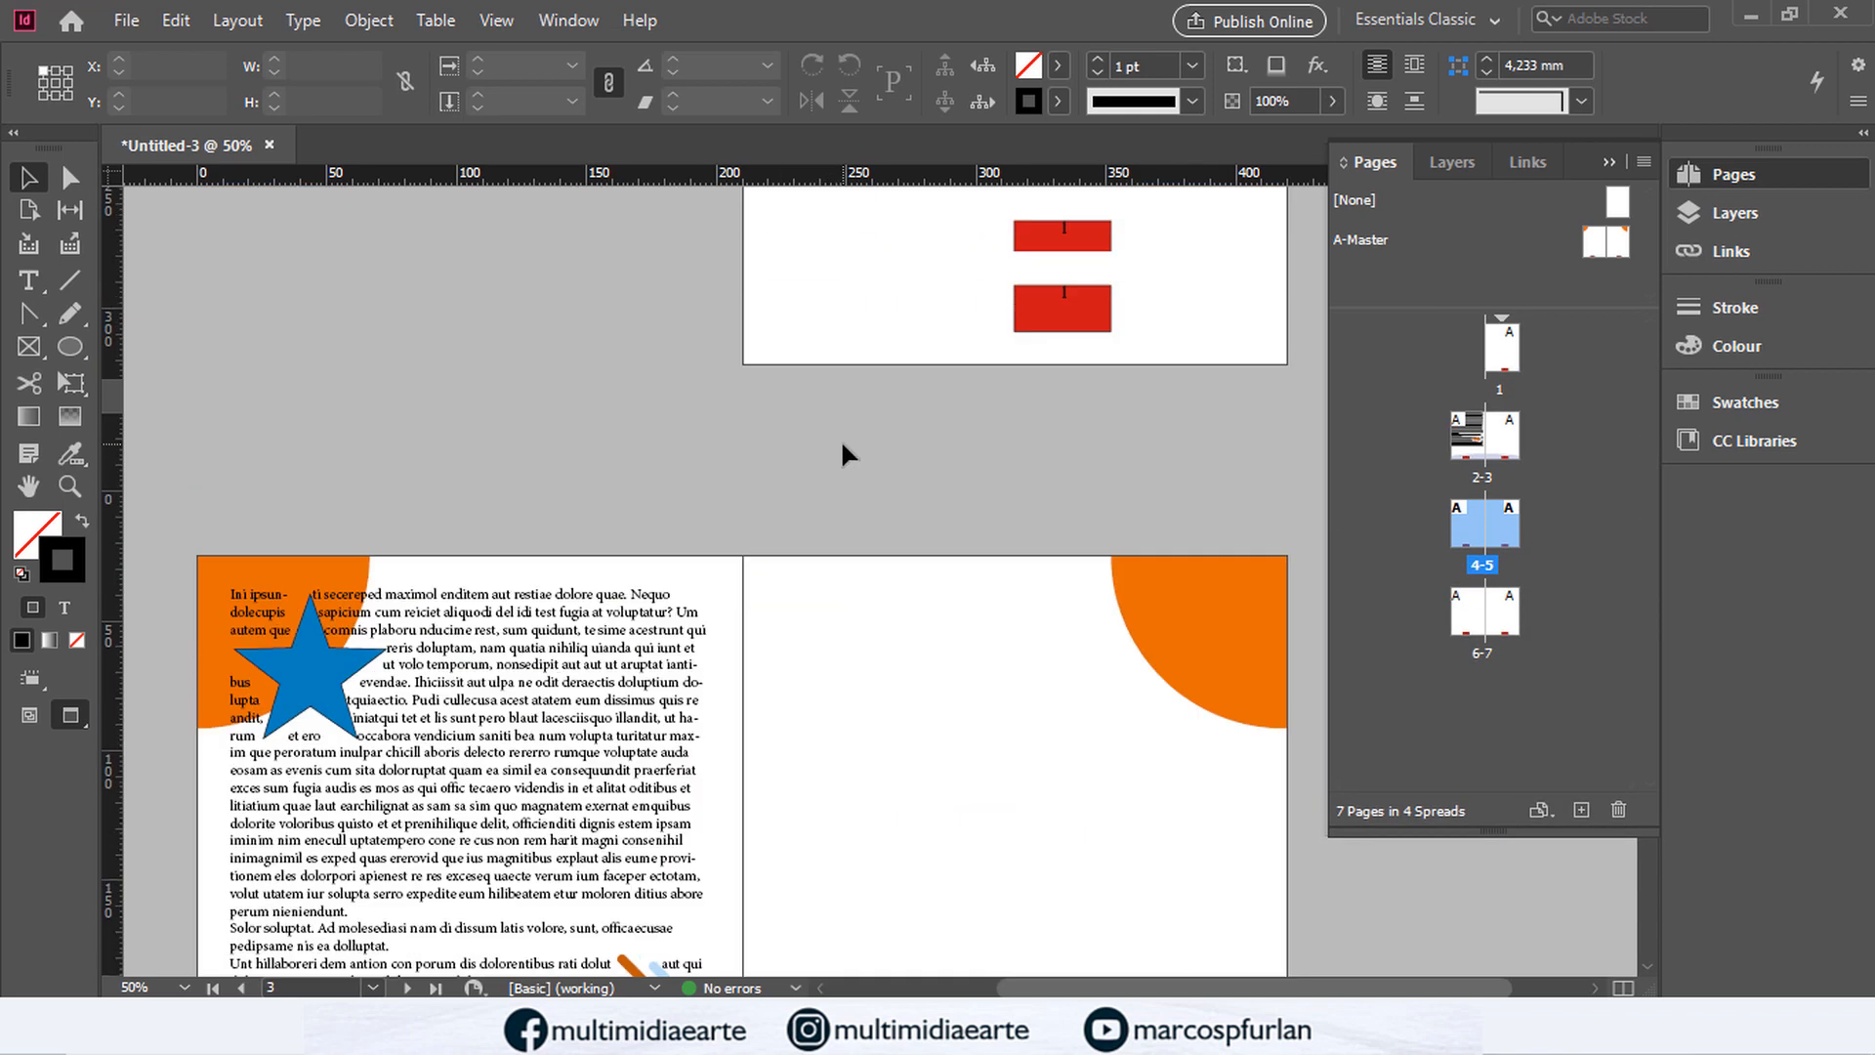
pyautogui.scroll(-20, 842, 445)
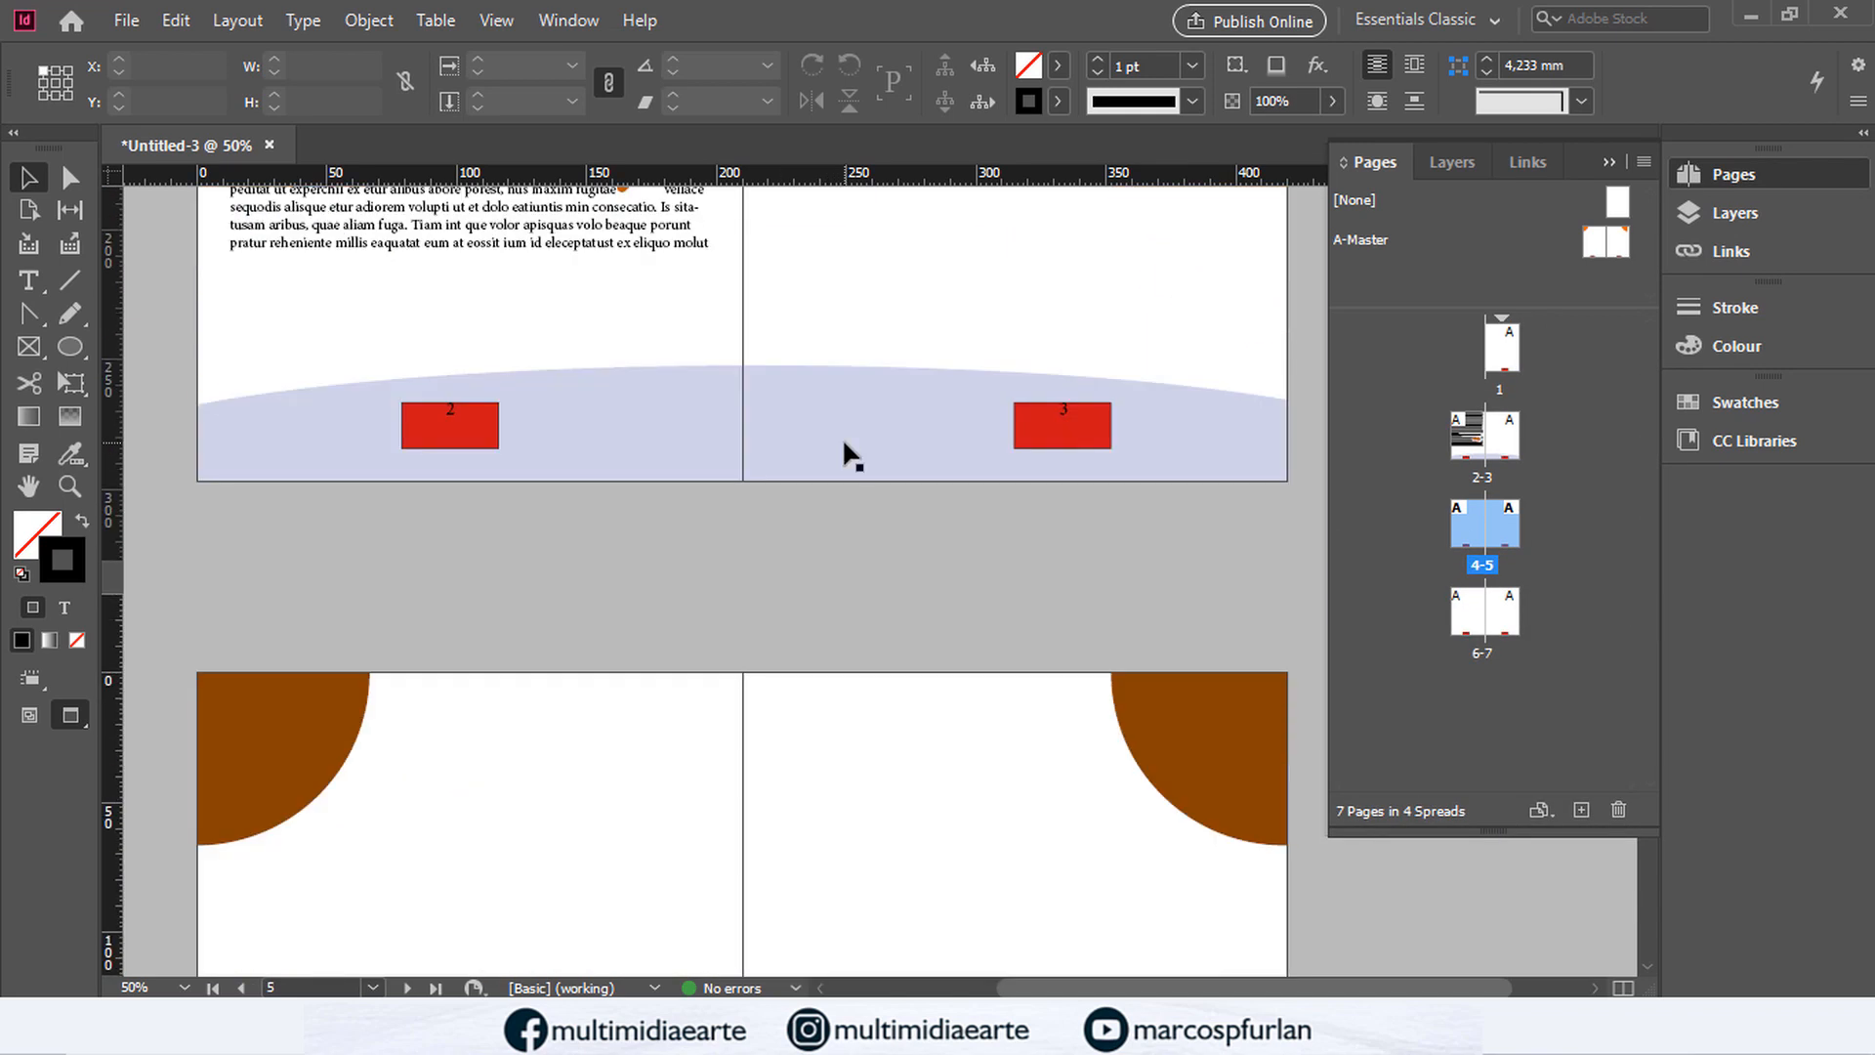
pyautogui.scroll(5, 842, 434)
pyautogui.scroll(-7, 842, 432)
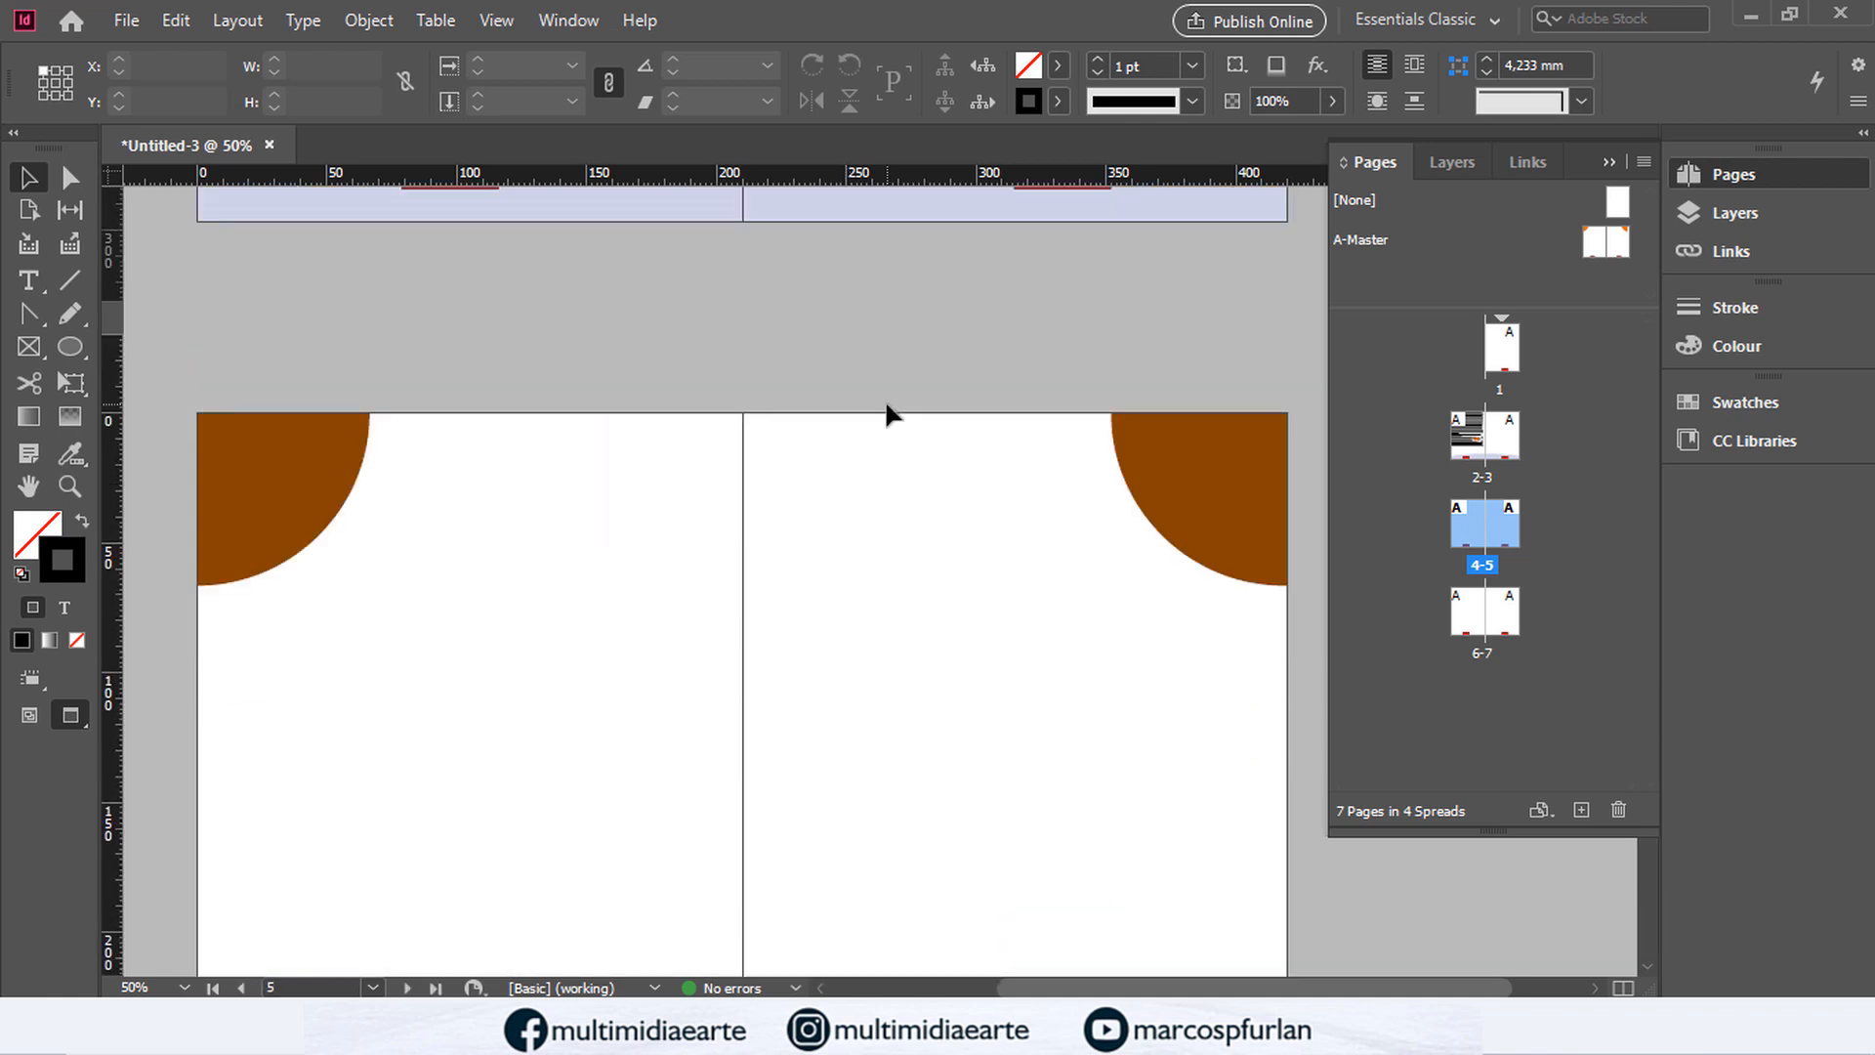
# Step: On the A-Master spread, shrink both orange circles to about 90 mm and shift them inward along the upper page edge
pyautogui.click(1598, 244)
pyautogui.doubleClick(1602, 252)
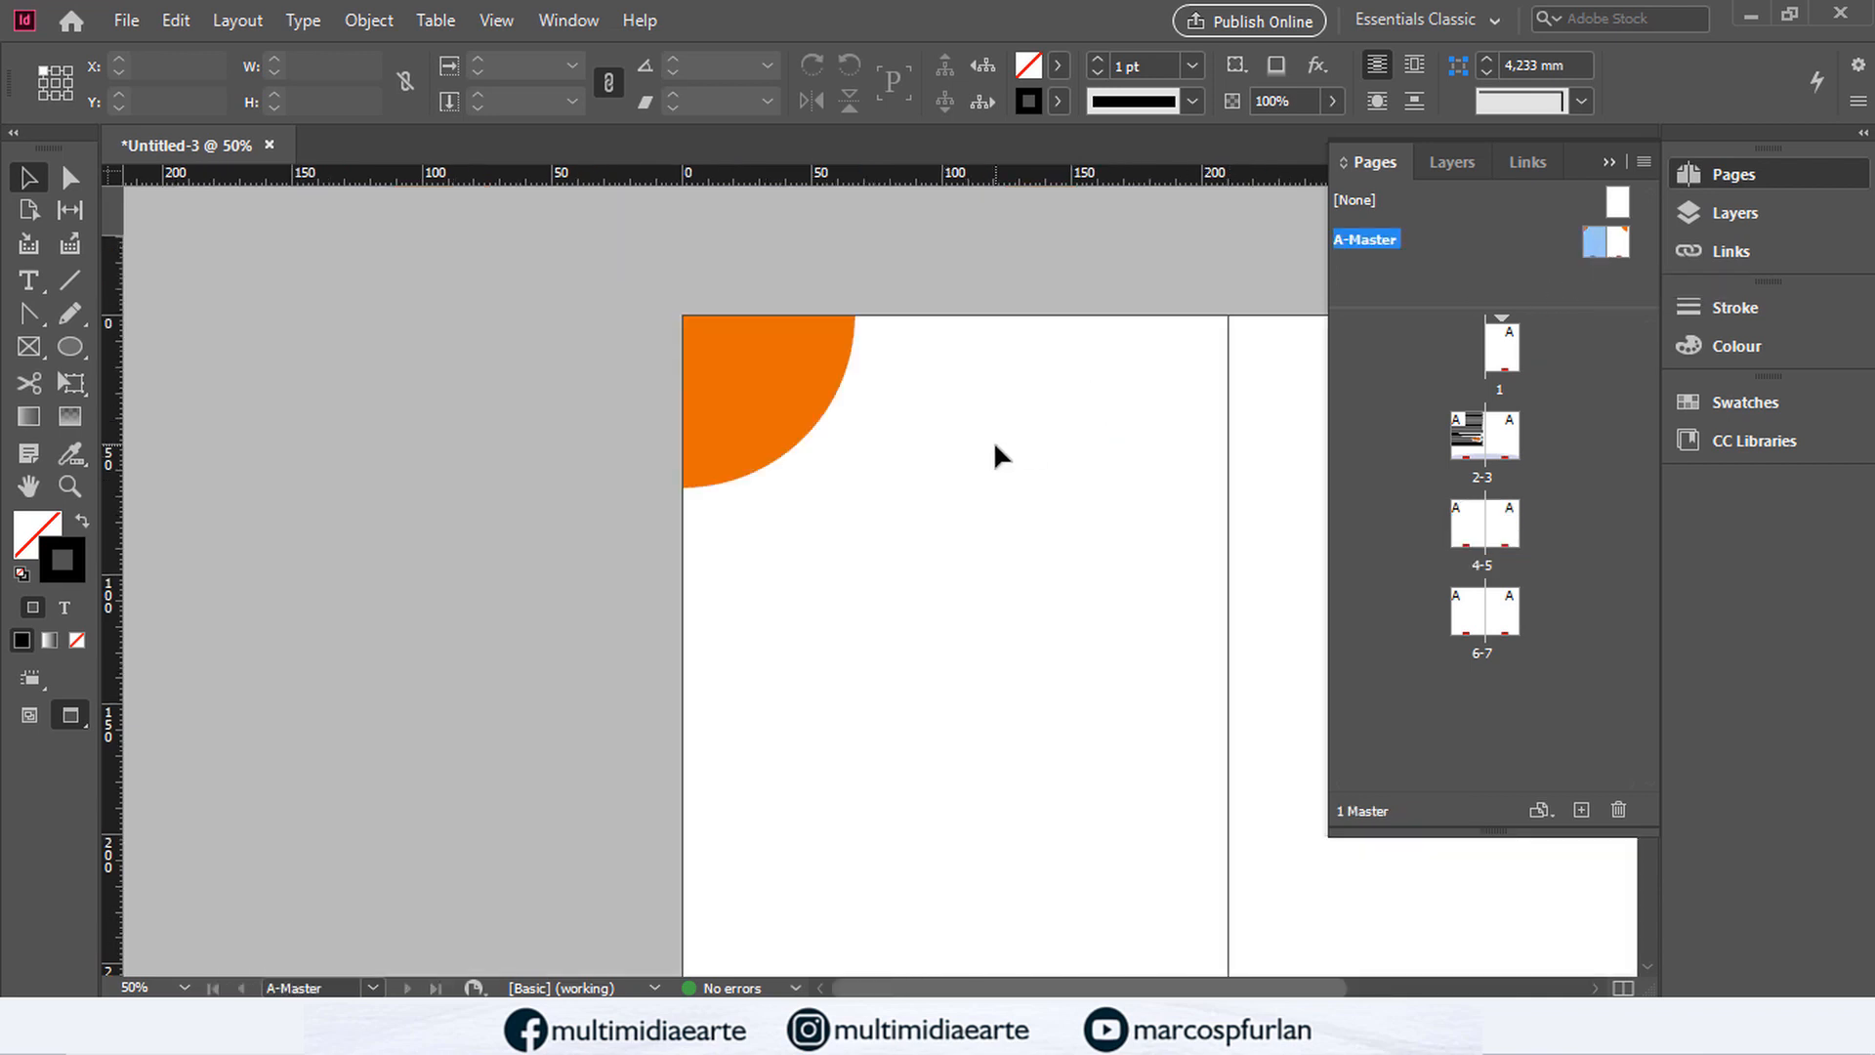
pyautogui.moveTo(986, 474); pyautogui.dragTo(648, 472)
pyautogui.click(374, 428)
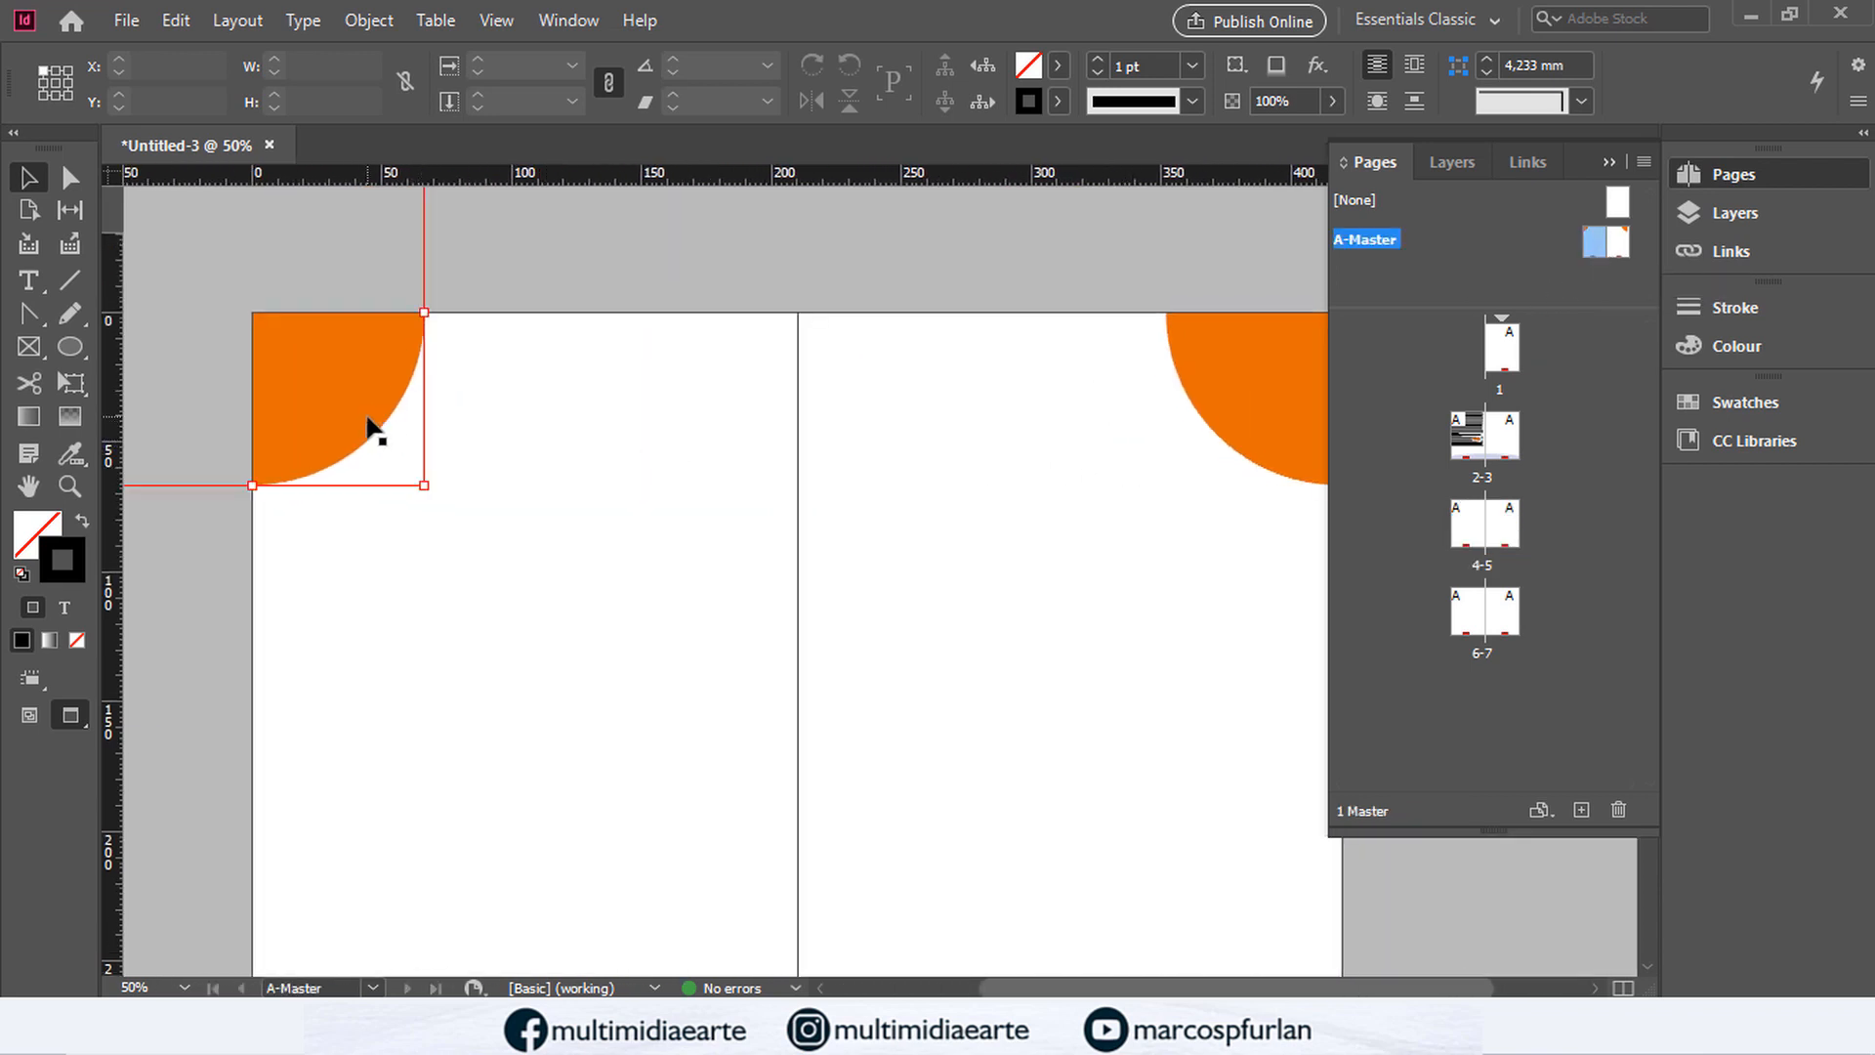
pyautogui.keyDown('shift'); pyautogui.click(1227, 423); pyautogui.keyUp('shift')
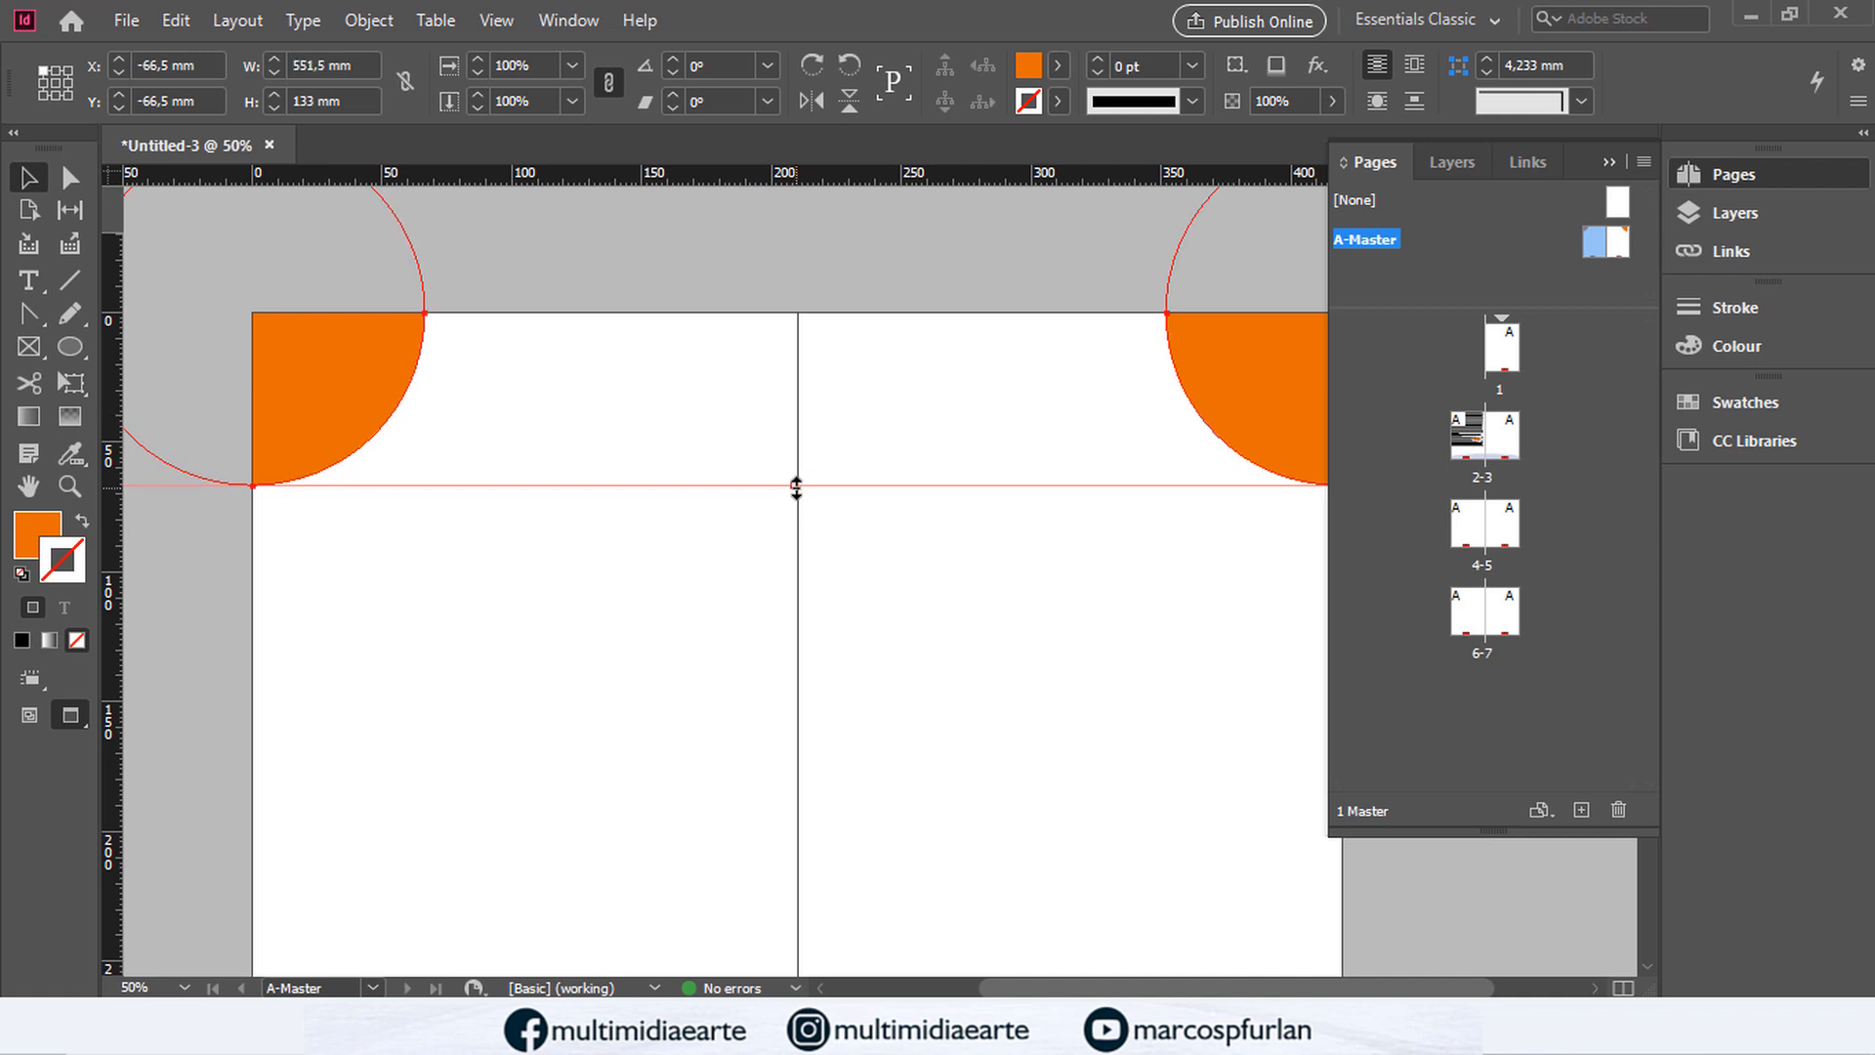
pyautogui.moveTo(796, 485); pyautogui.dragTo(799, 427)
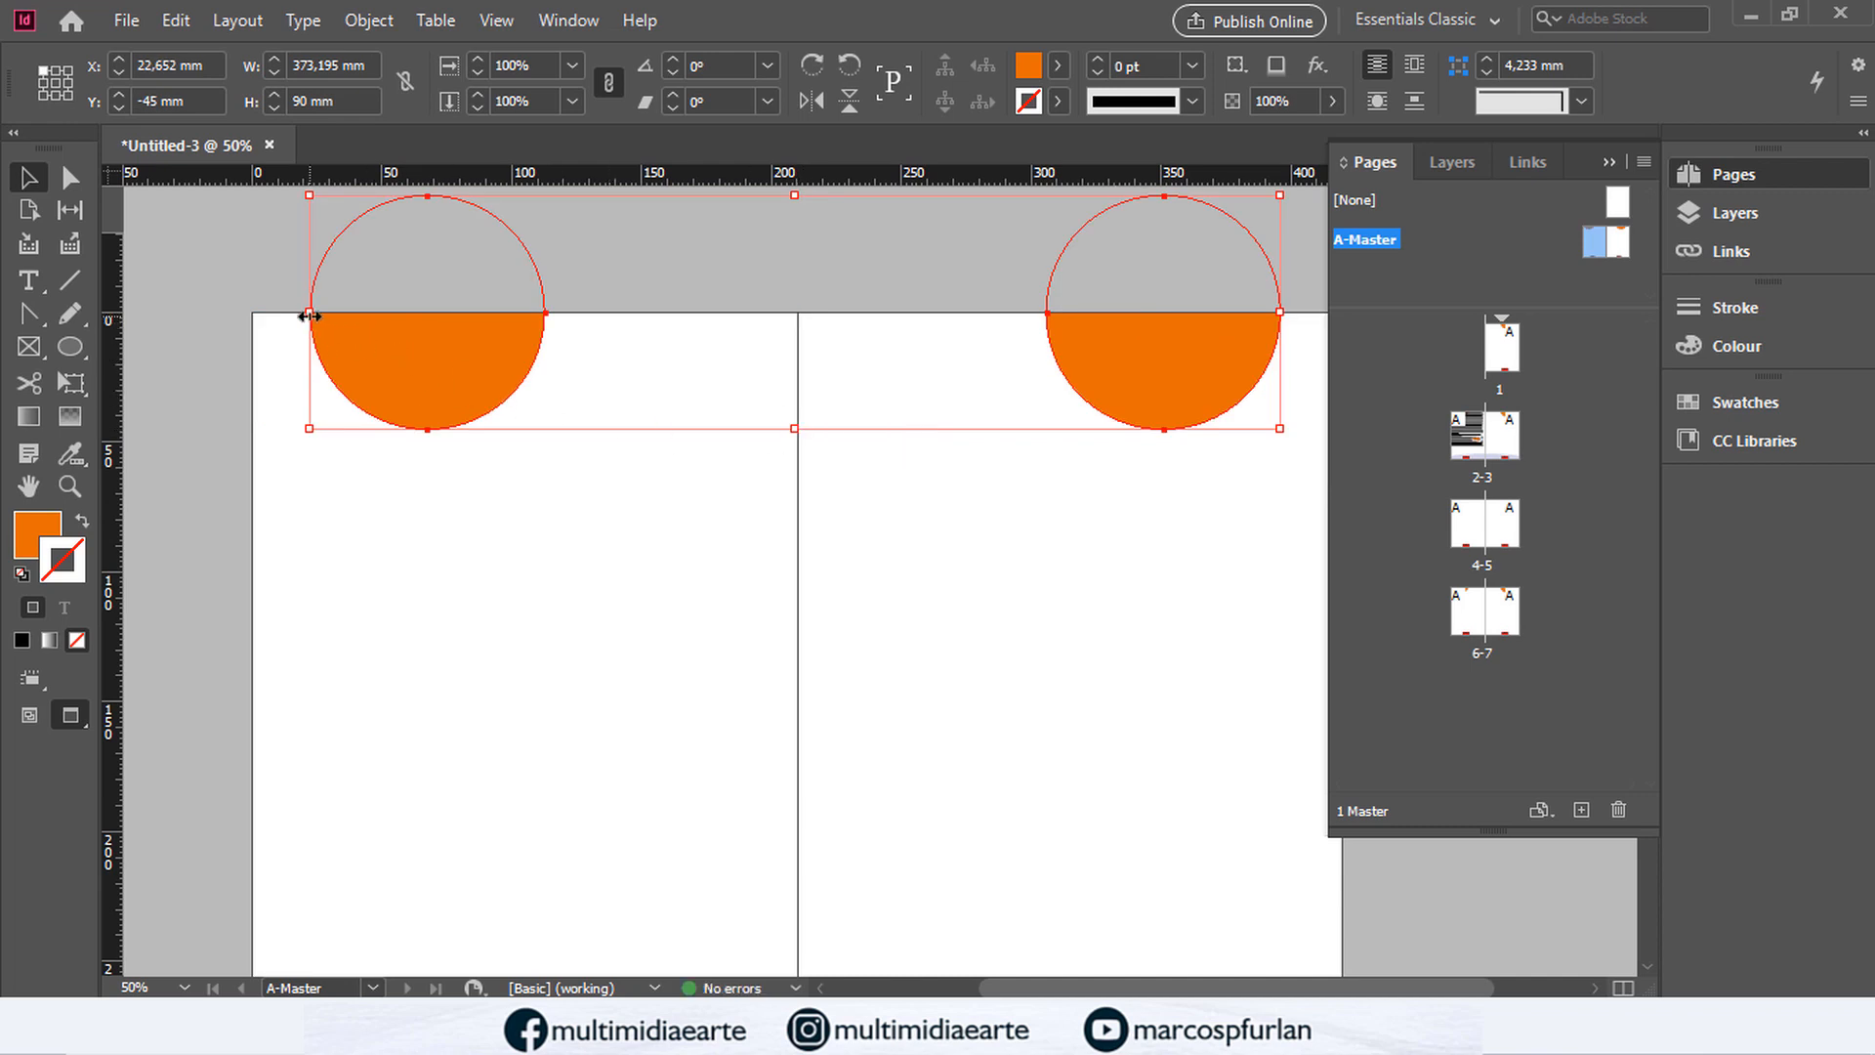
# Step: Open spreads 2-3 and 4-5 to check how their circles follow the changes made on the master
pyautogui.doubleClick(1485, 439)
pyautogui.doubleClick(1500, 535)
pyautogui.click(387, 405)
pyautogui.click(1237, 384)
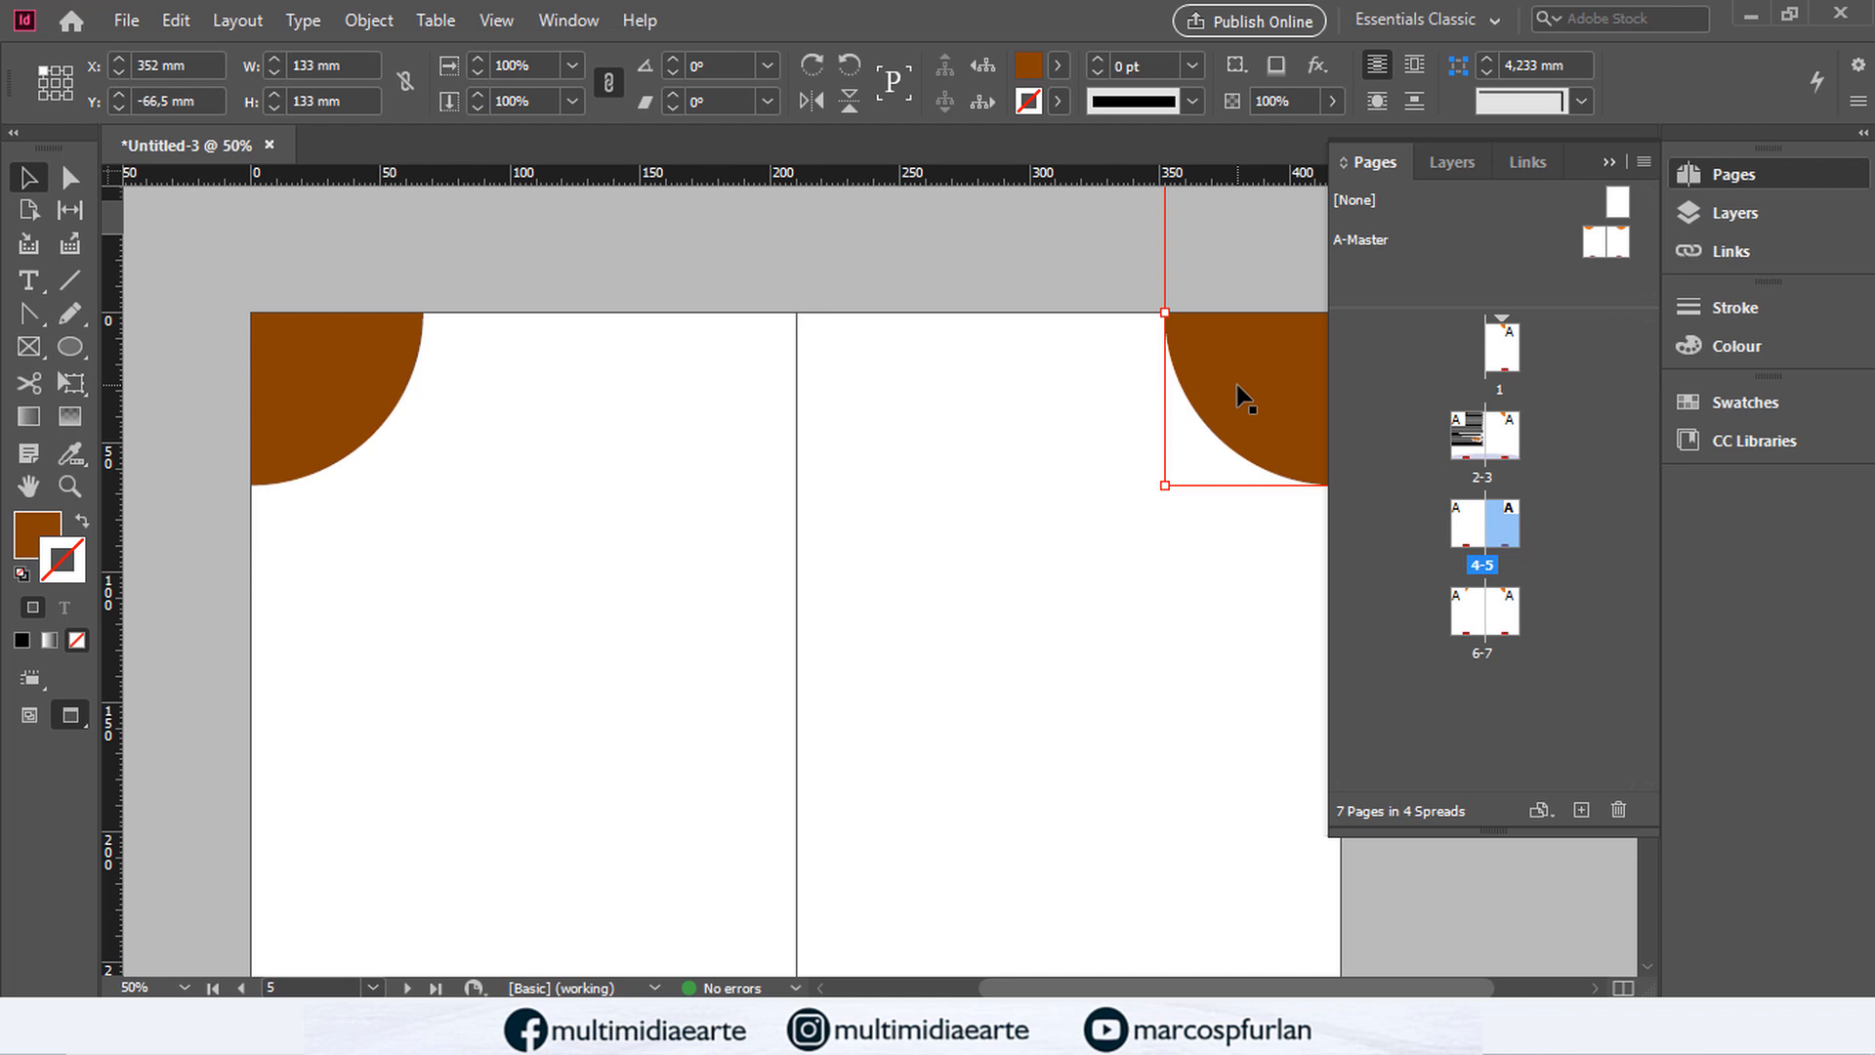
pyautogui.click(1045, 381)
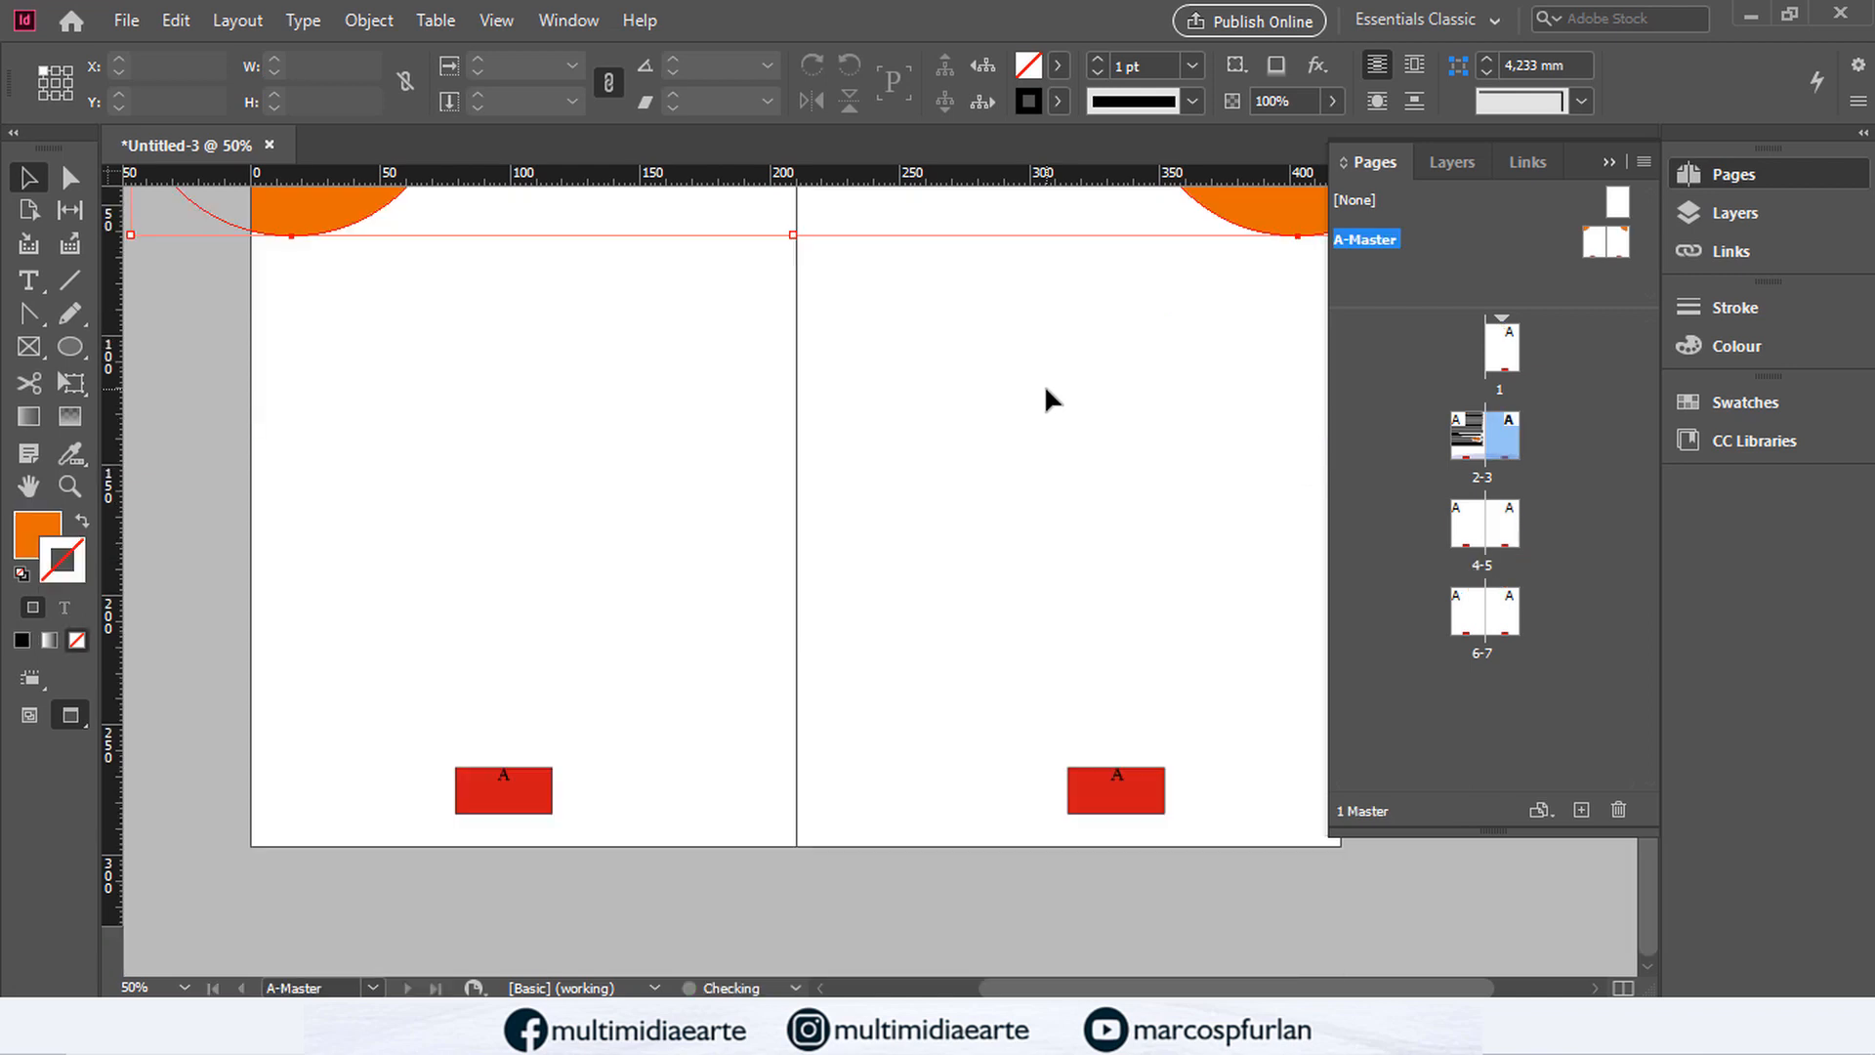
# Step: Enlarge the right page's orange circle on A-Master to about 172.5 × 157.5 mm and check spreads 6-7 and 4-5
pyautogui.scroll(3, 1050, 391)
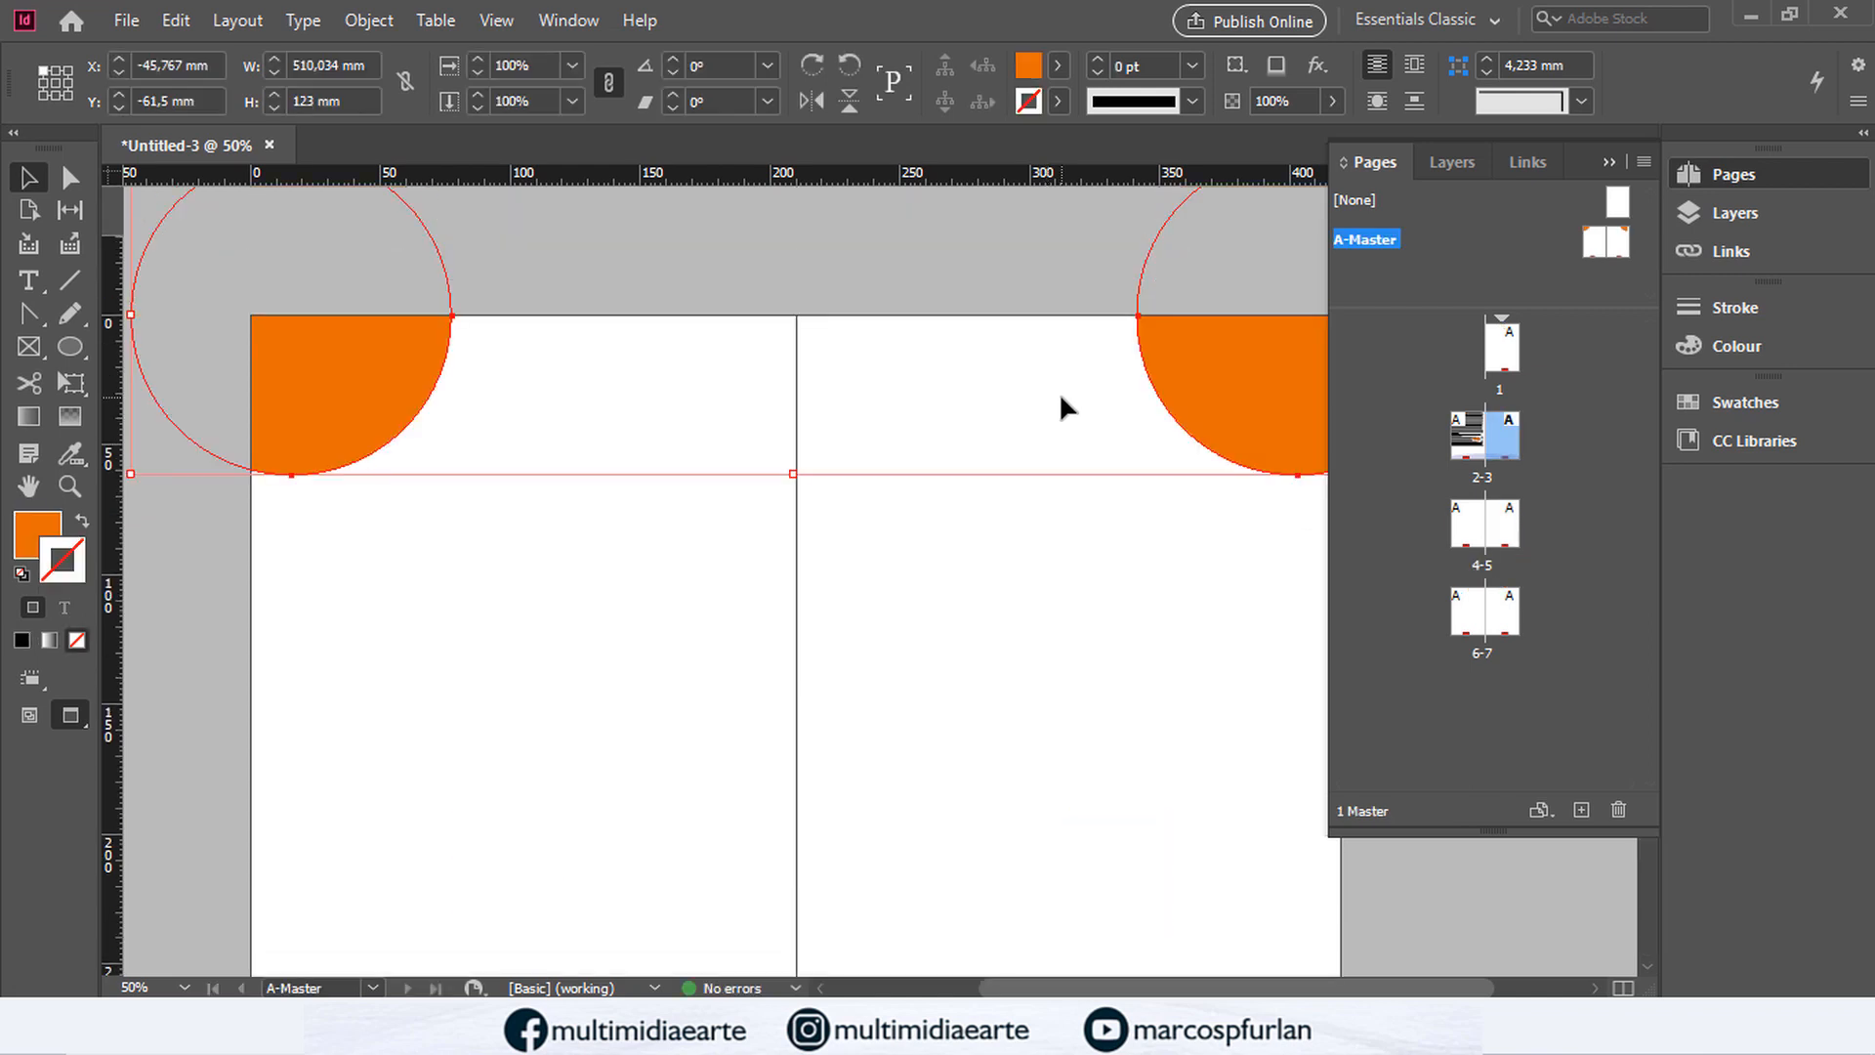
pyautogui.click(1105, 452)
pyautogui.click(1289, 406)
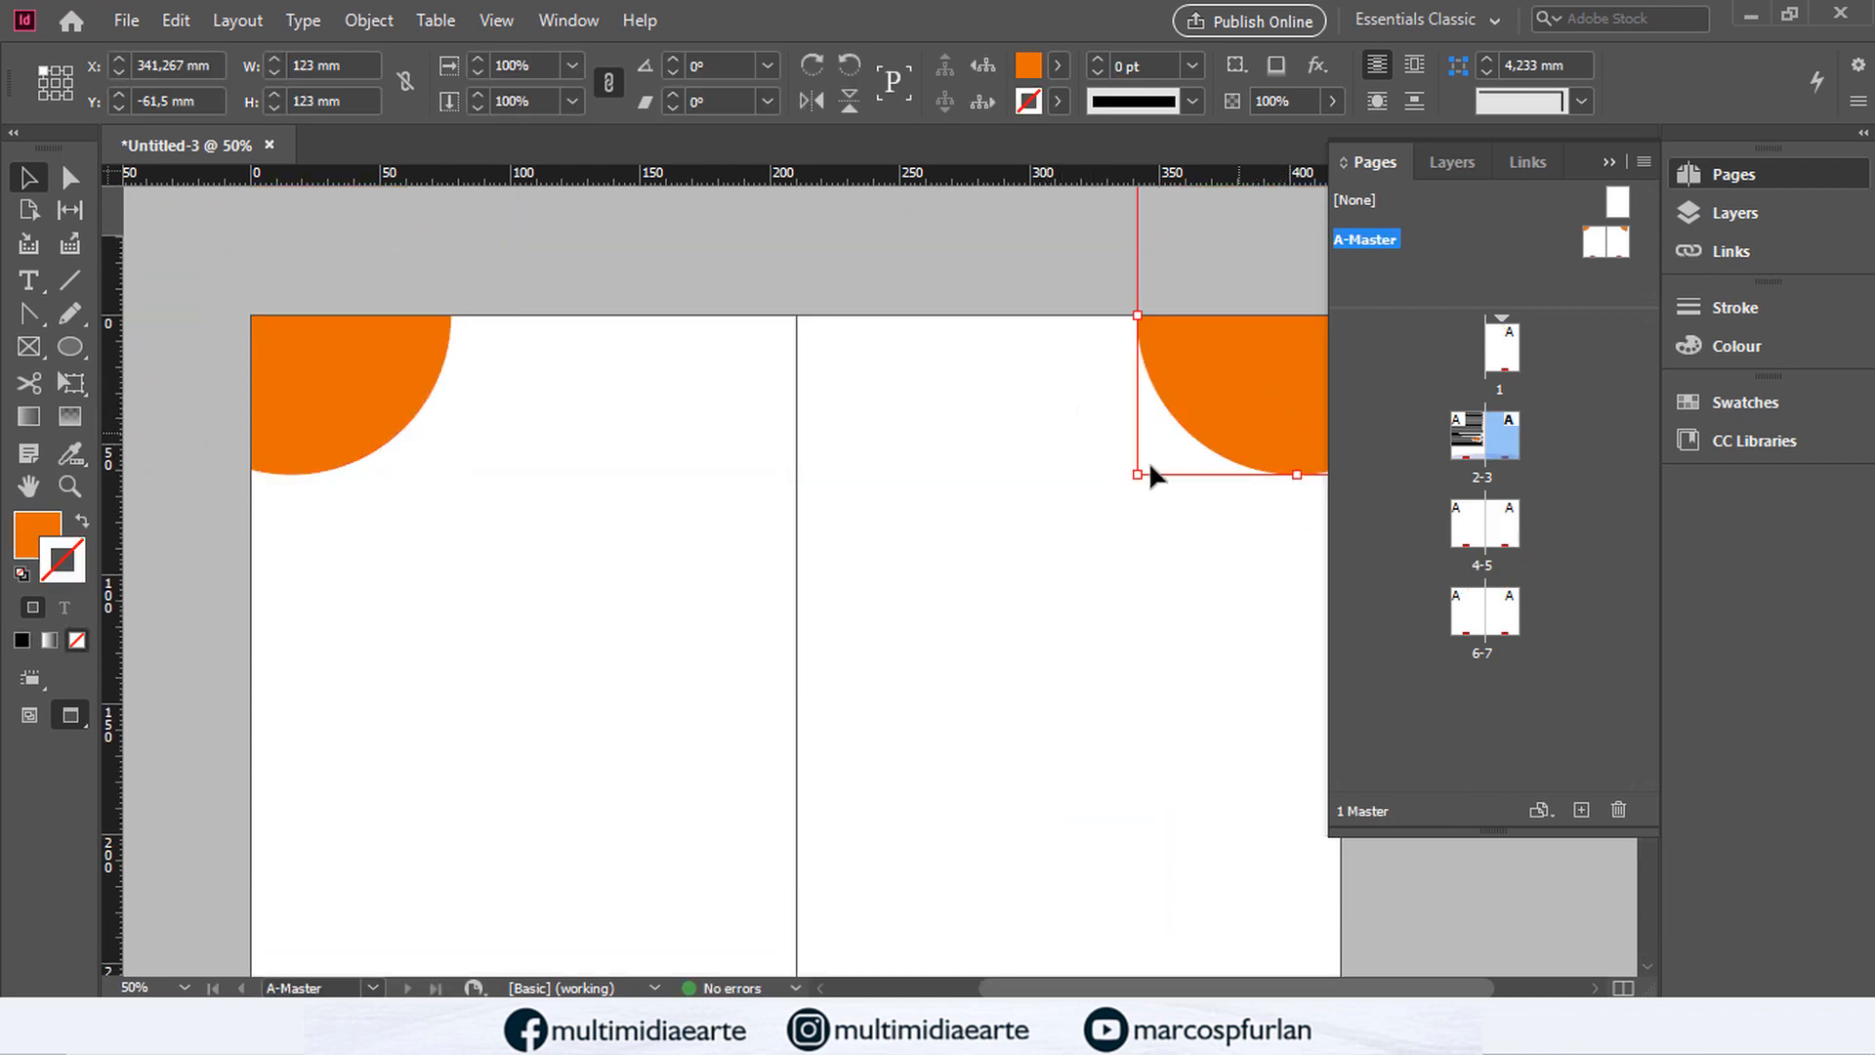
pyautogui.moveTo(1133, 477); pyautogui.dragTo(1008, 564)
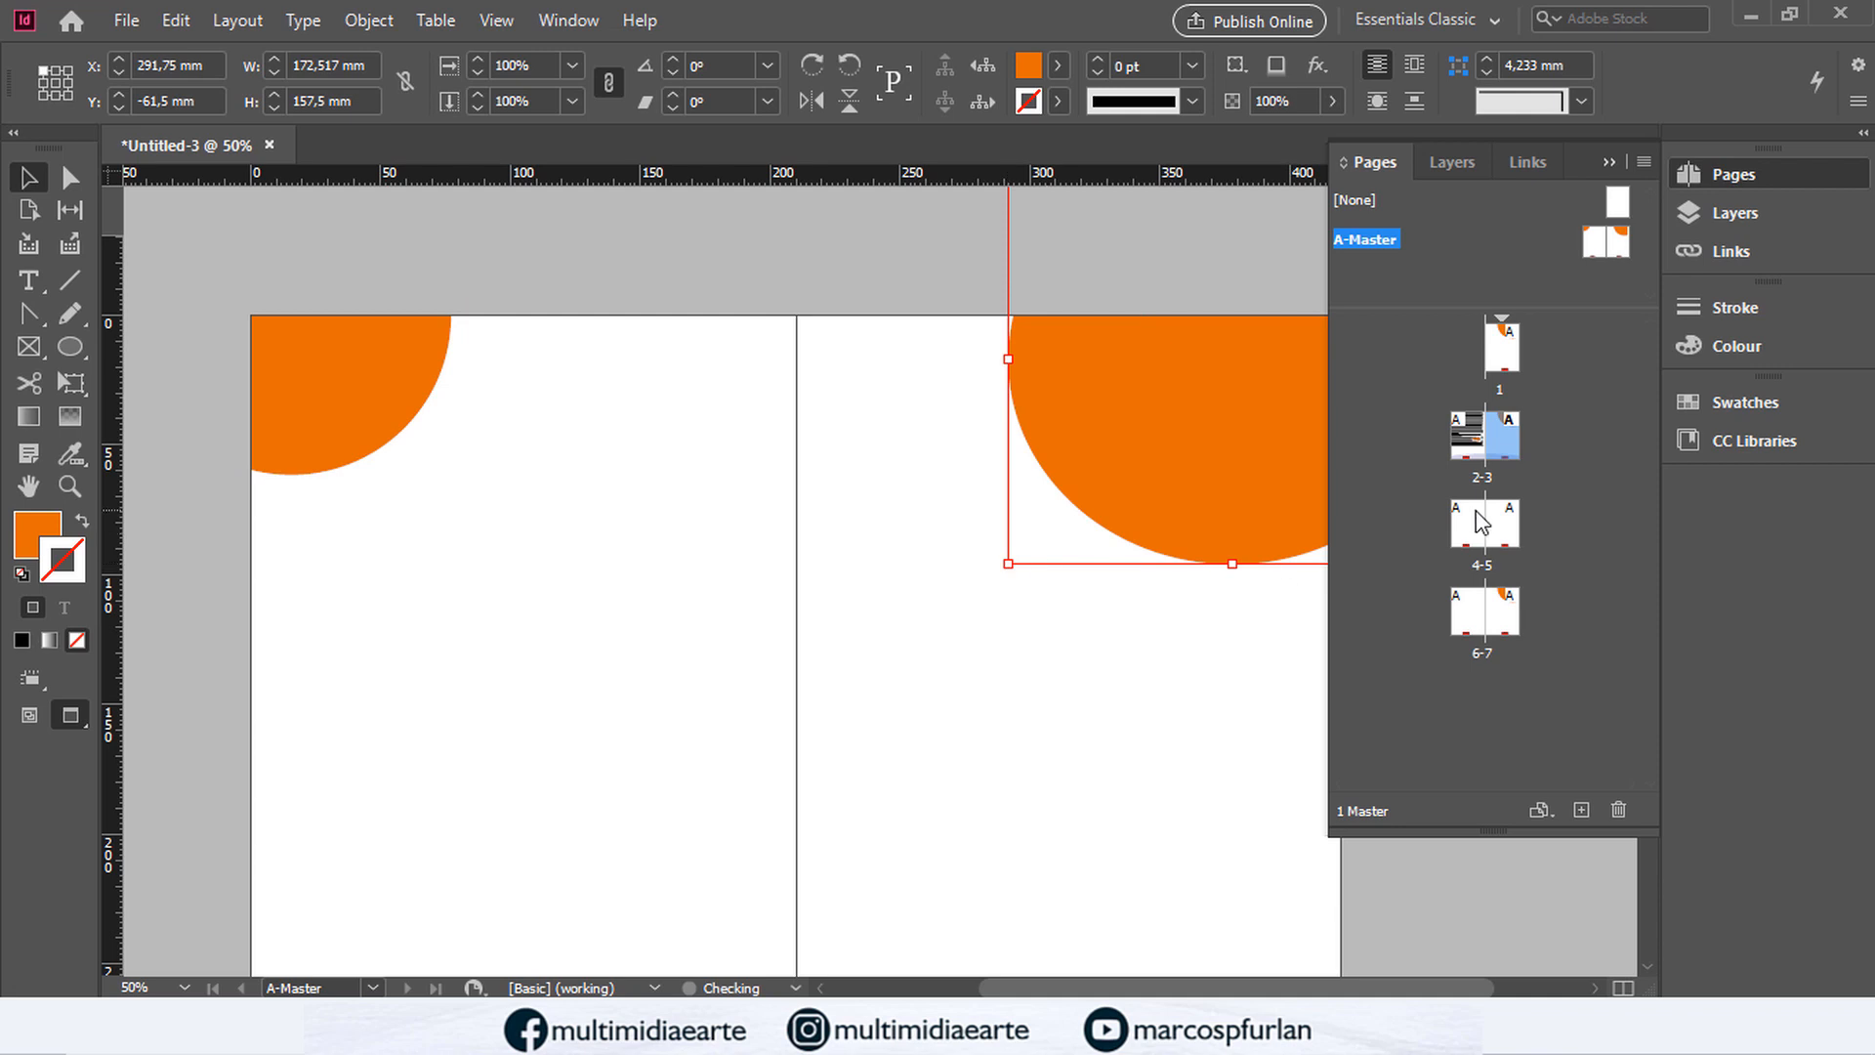
pyautogui.click(1504, 607)
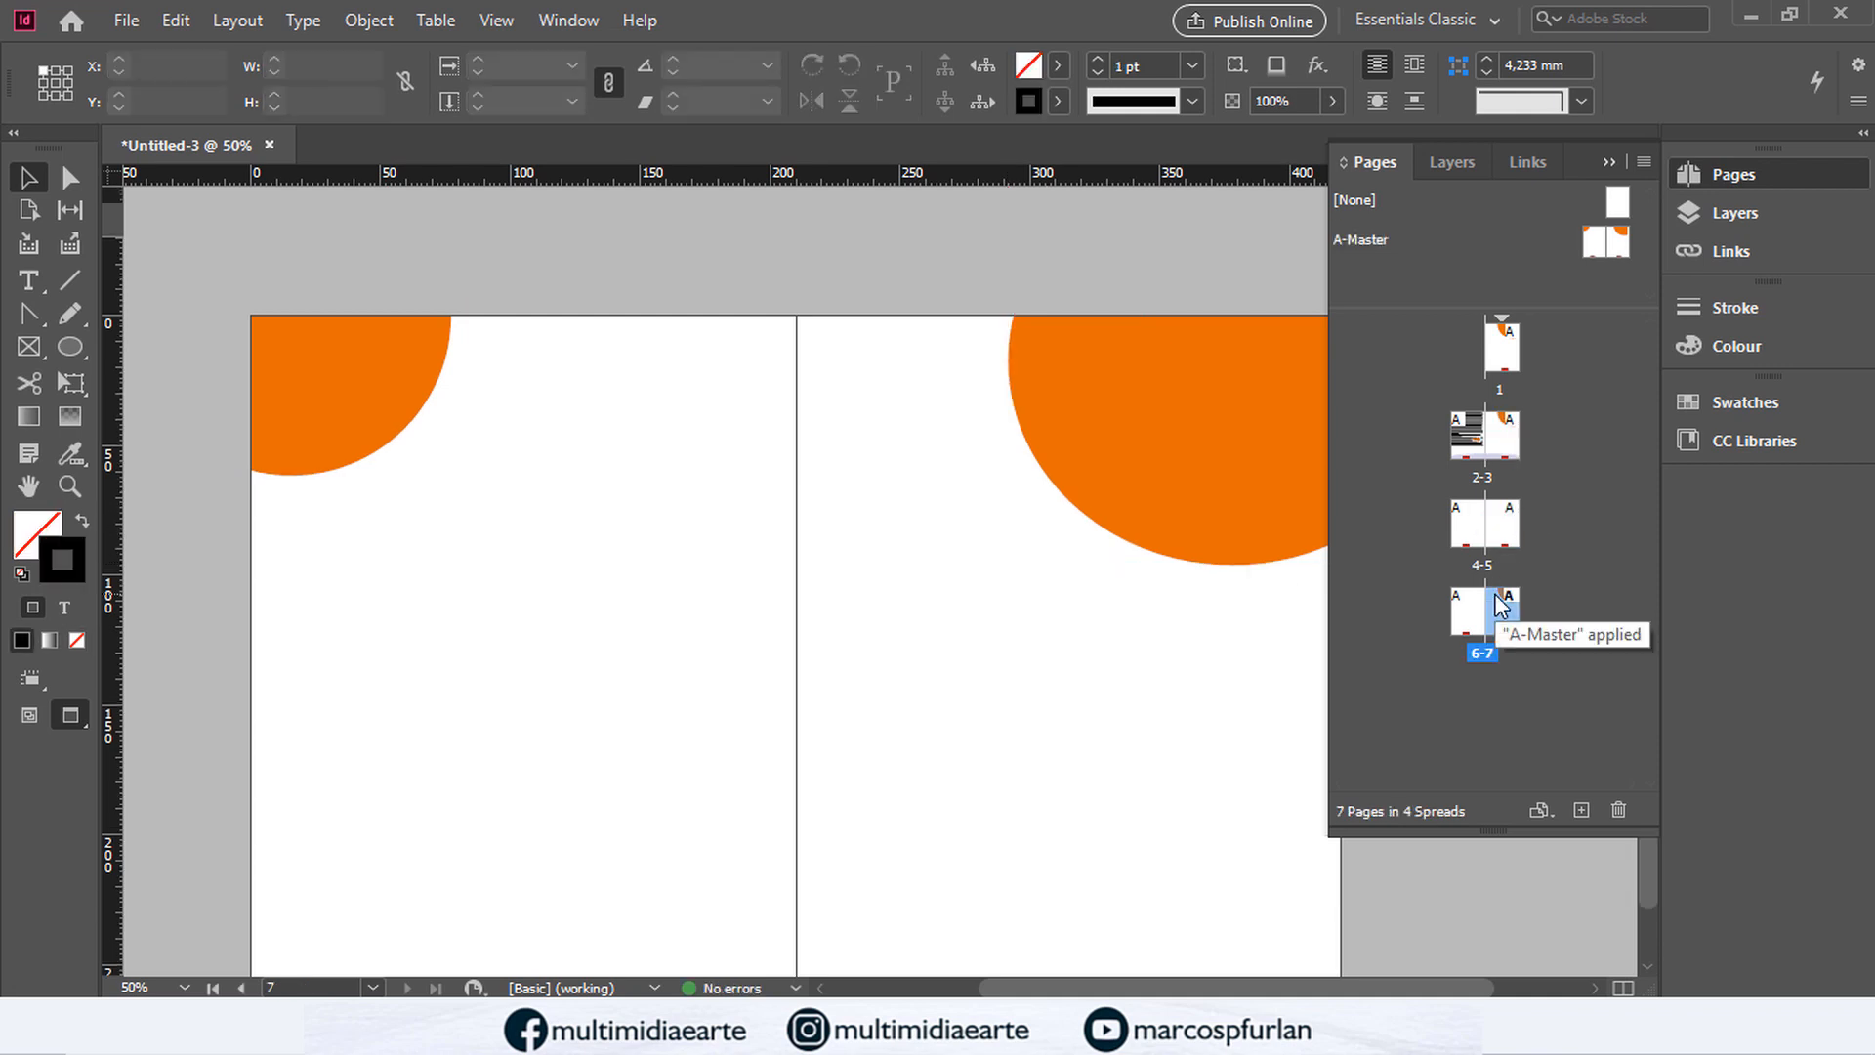
pyautogui.doubleClick(1489, 540)
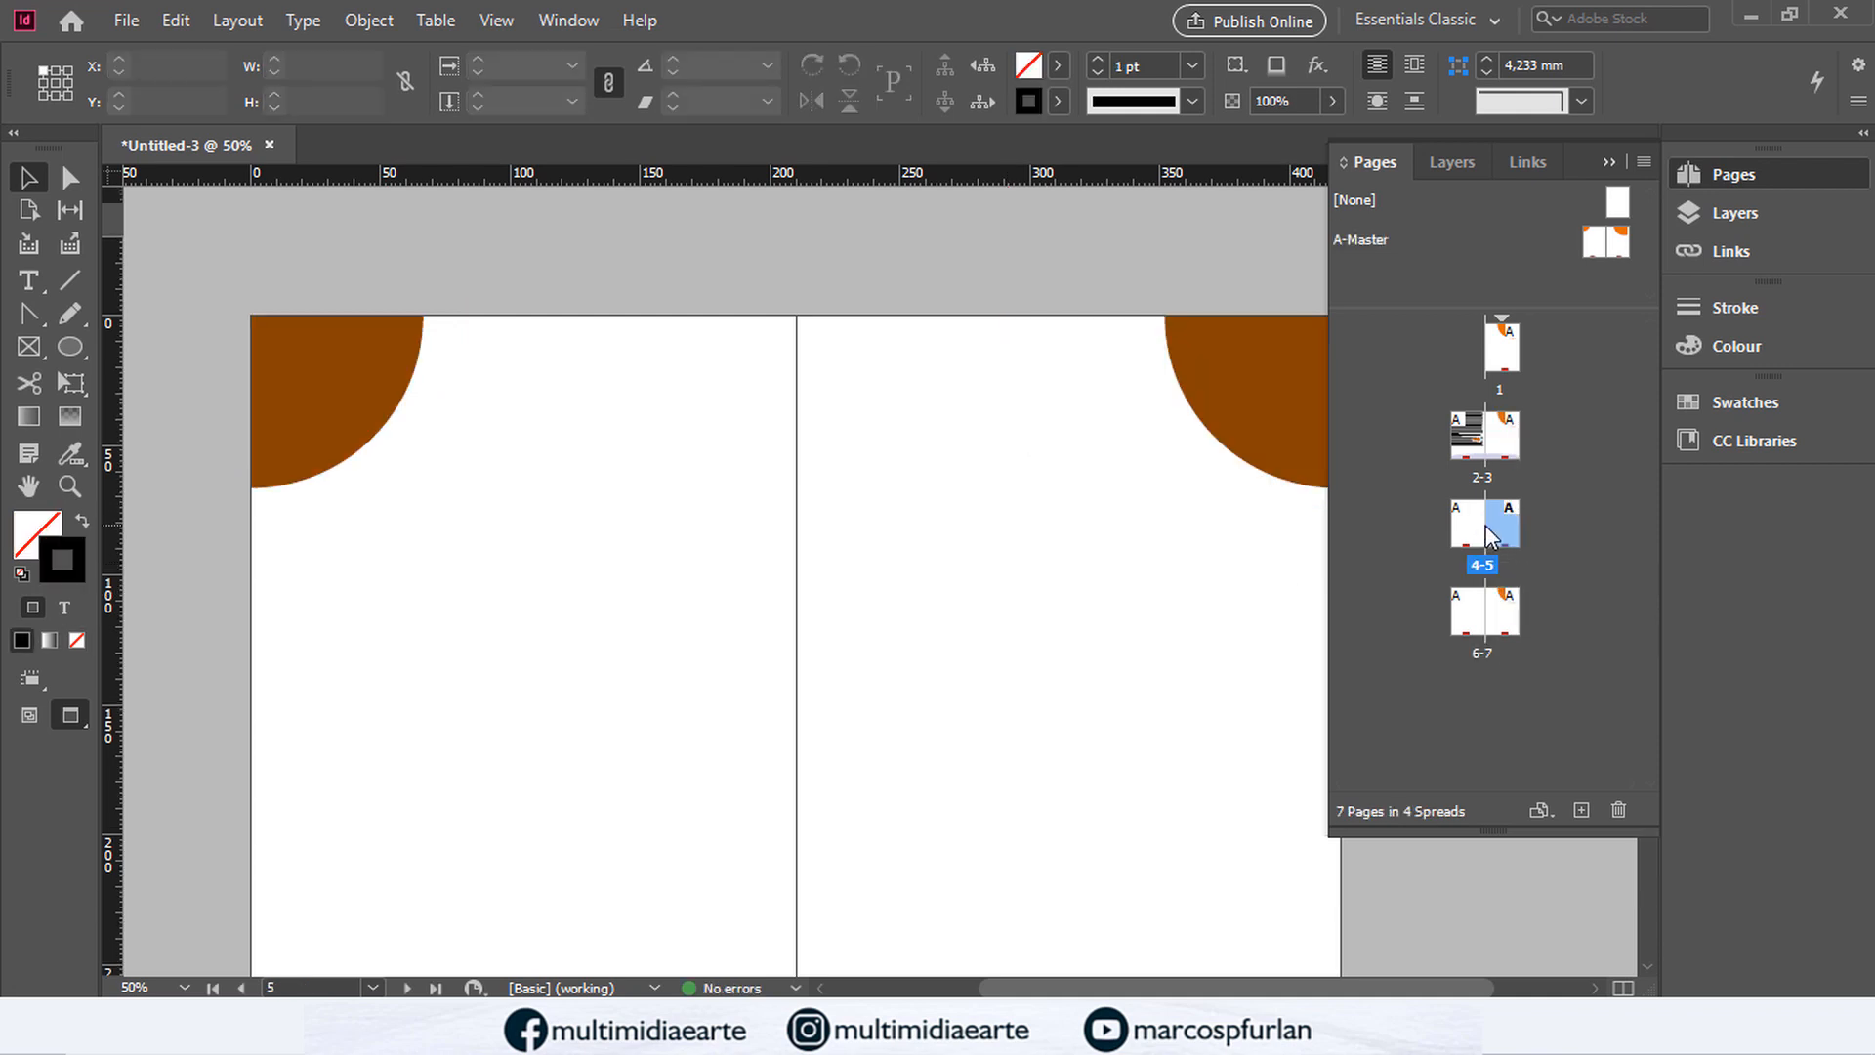
# Step: Undo the recent resizing and shifting of the orange circles on the A-Master spread
pyautogui.hotkey('ctrl', 'z')
pyautogui.hotkey('ctrl', 'z')
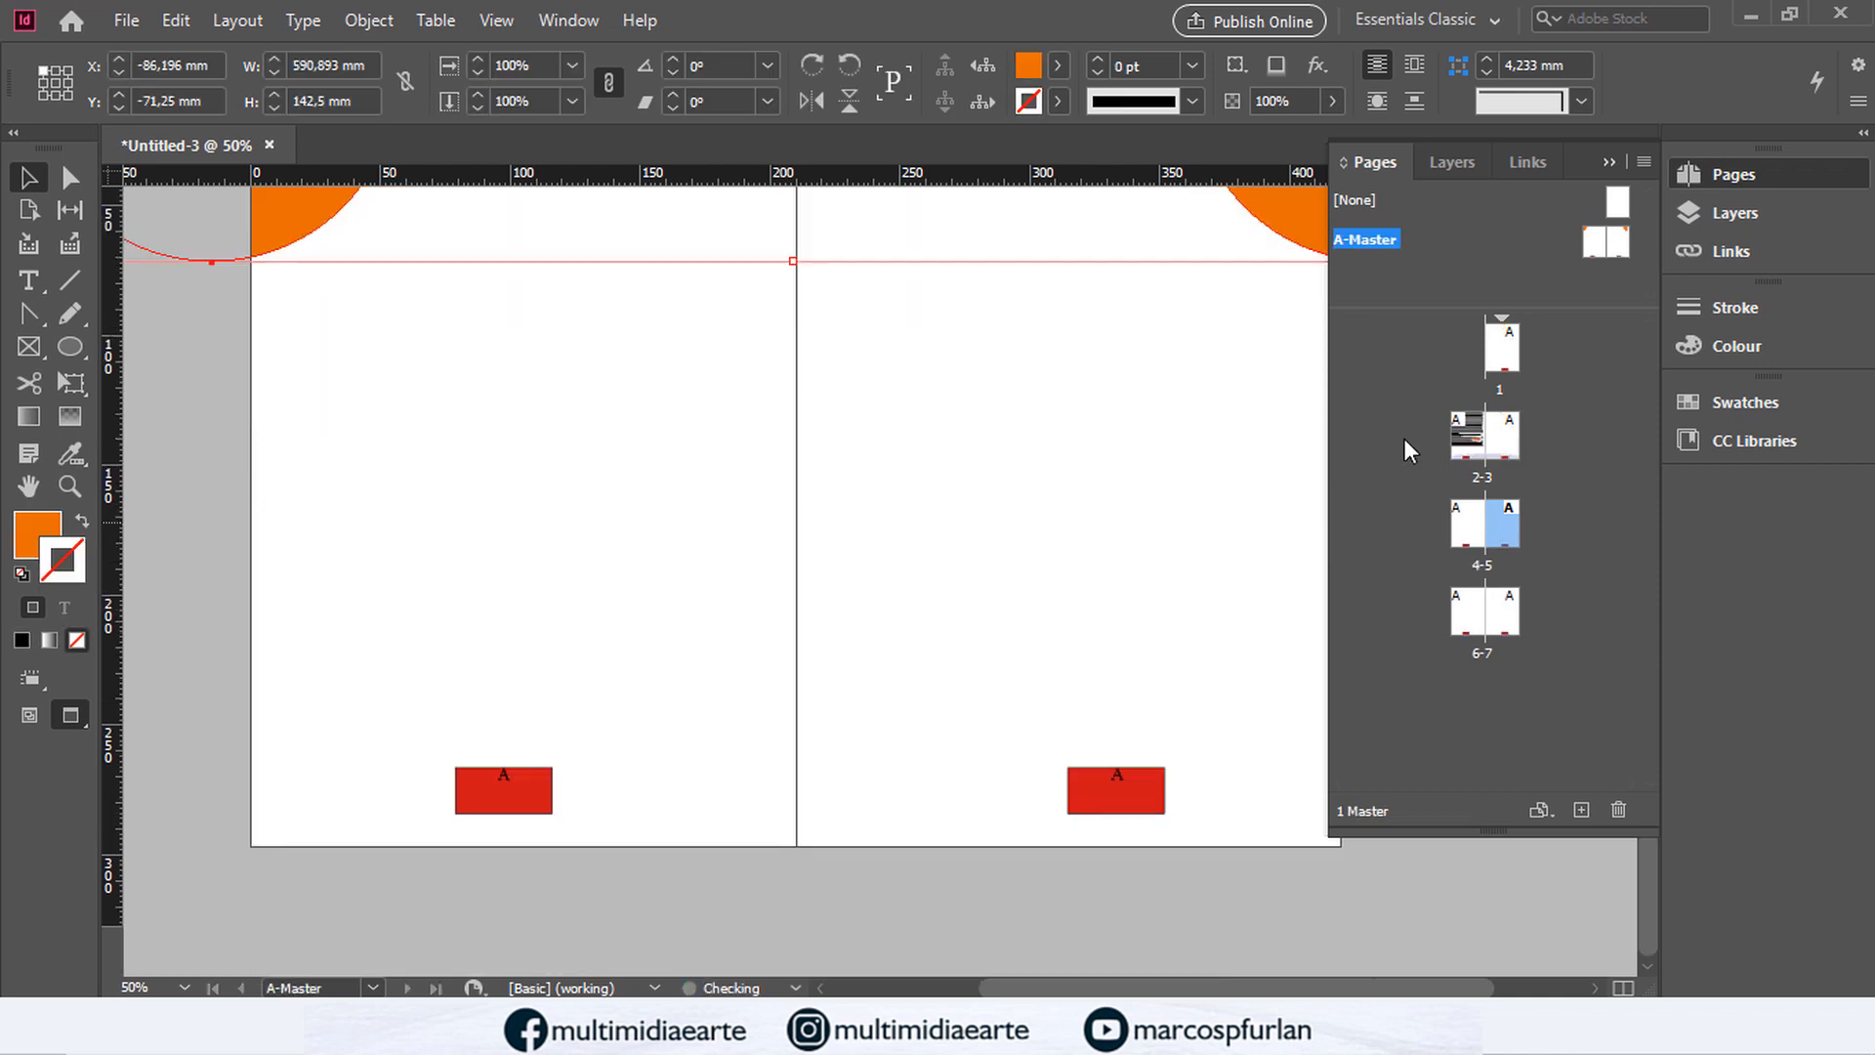
pyautogui.scroll(3, 1174, 379)
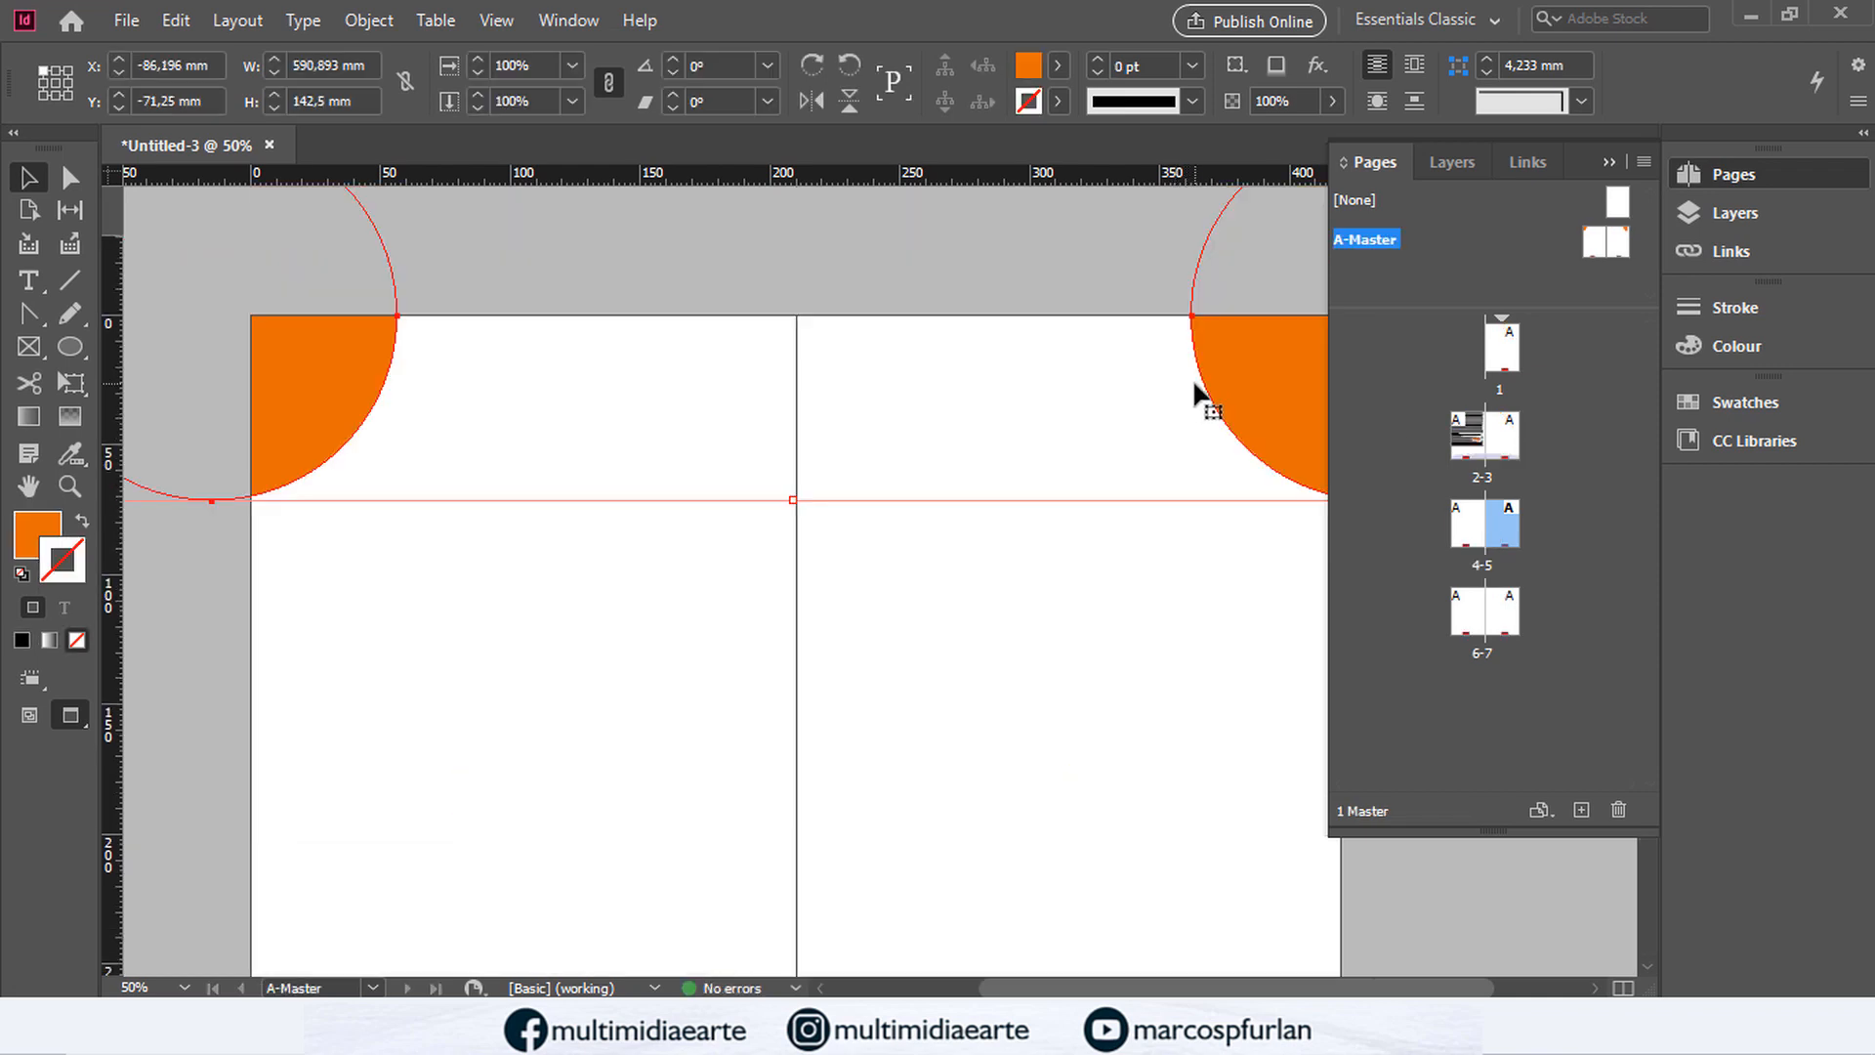
# Step: Delete both brown corner circles on spread 4-5 and reapply A-Master to pages 4 and 5
pyautogui.doubleClick(1451, 530)
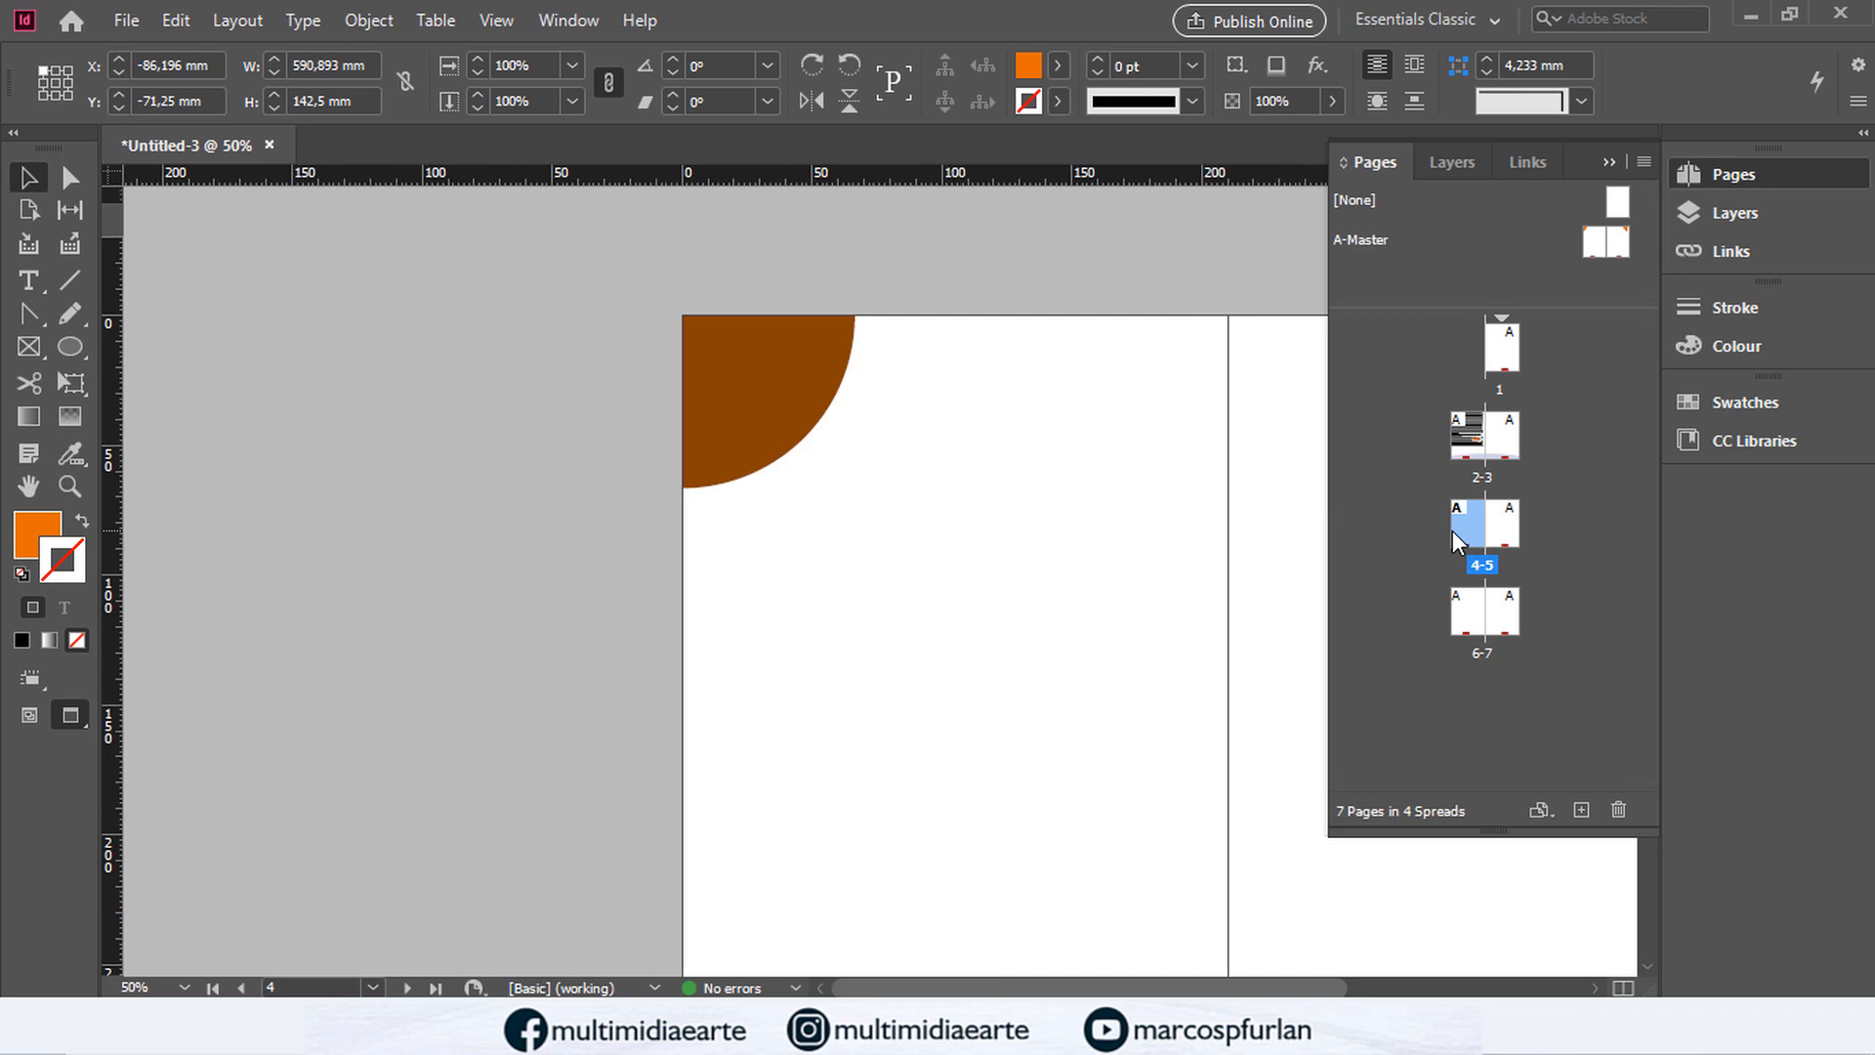
pyautogui.click(784, 433)
pyautogui.press('Delete')
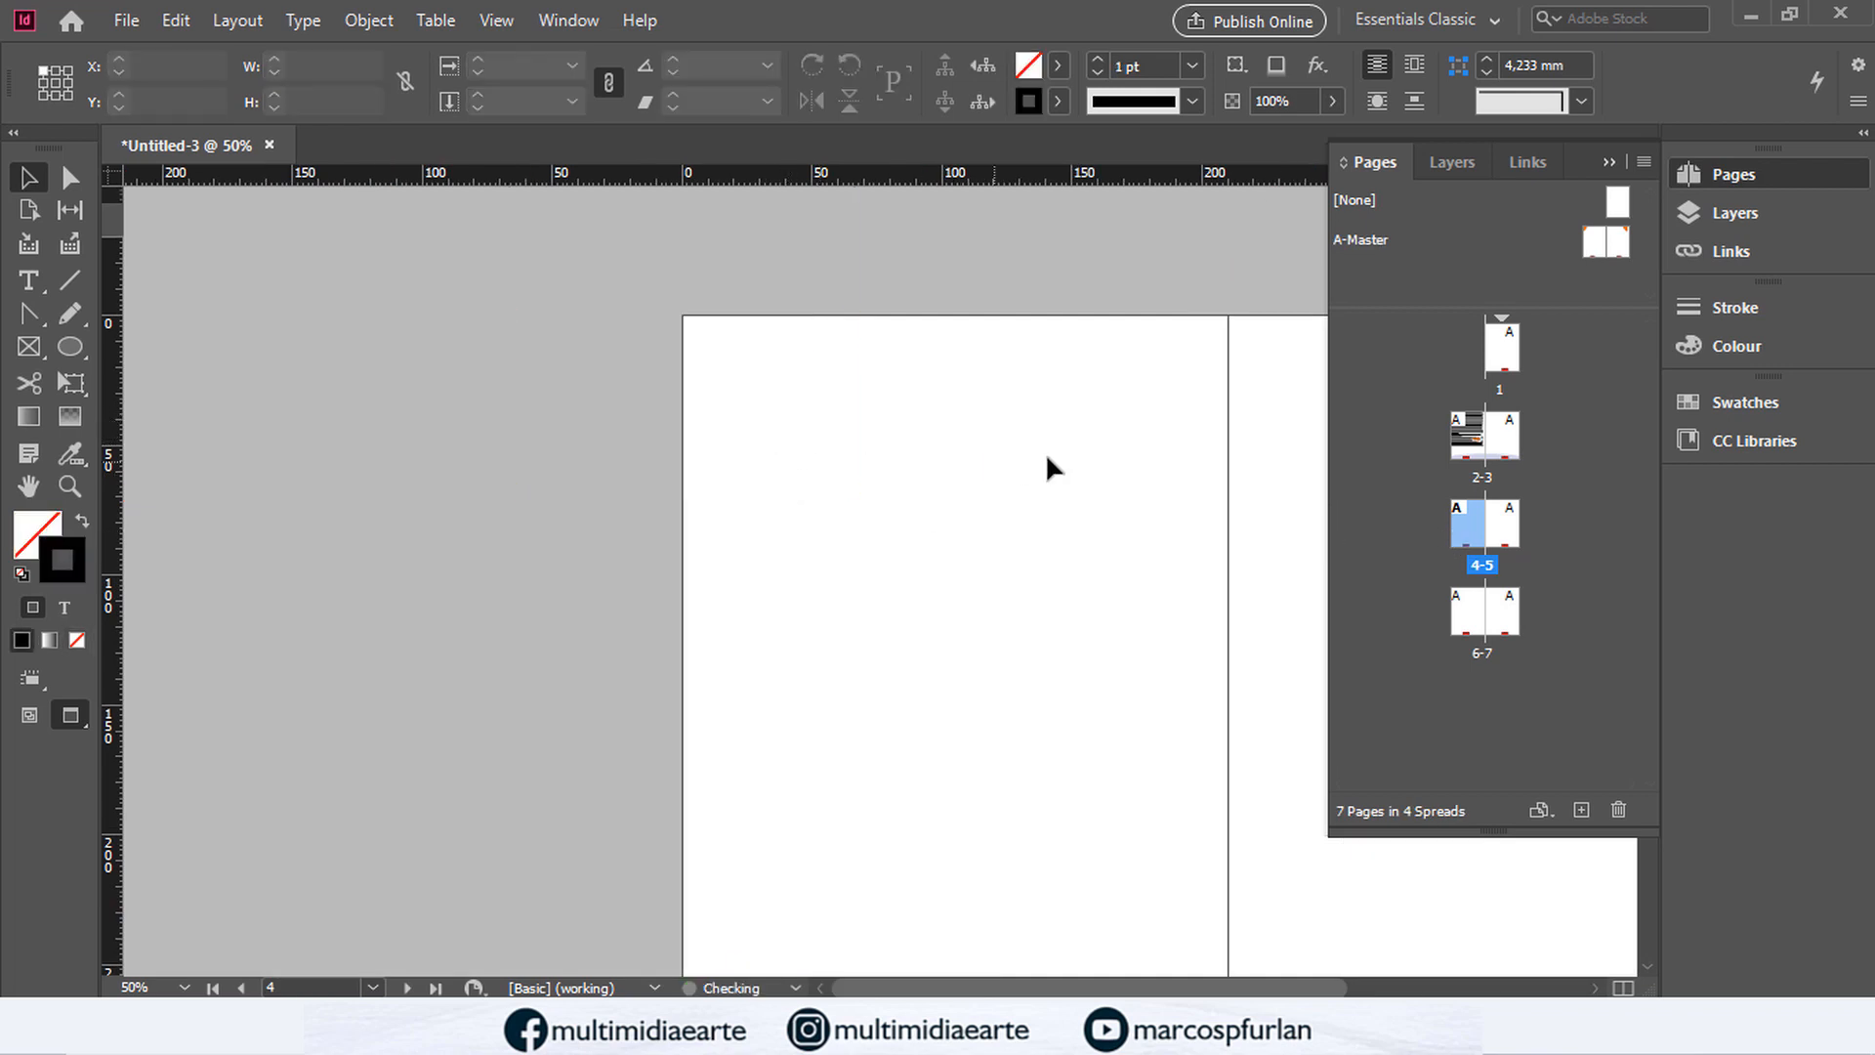
pyautogui.scroll(1, 1074, 459)
pyautogui.hotkey('ctrl', 'z')
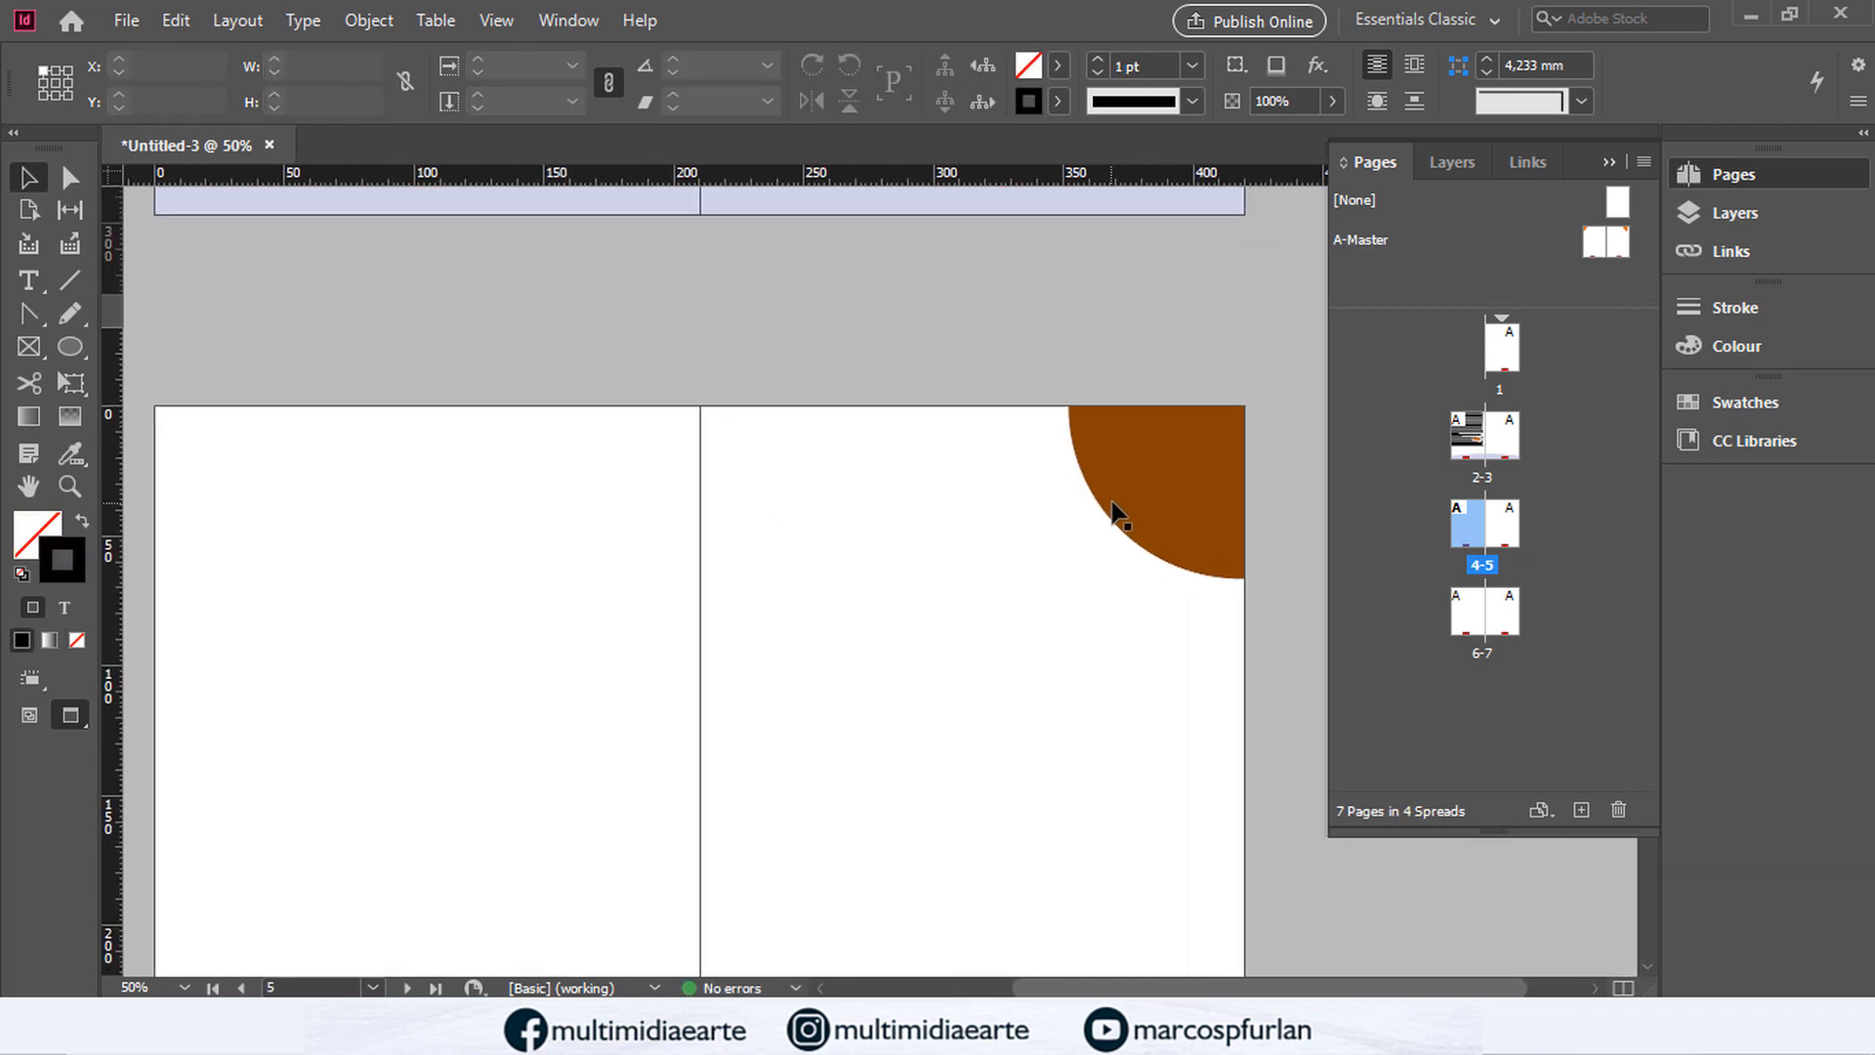
pyautogui.press('Delete')
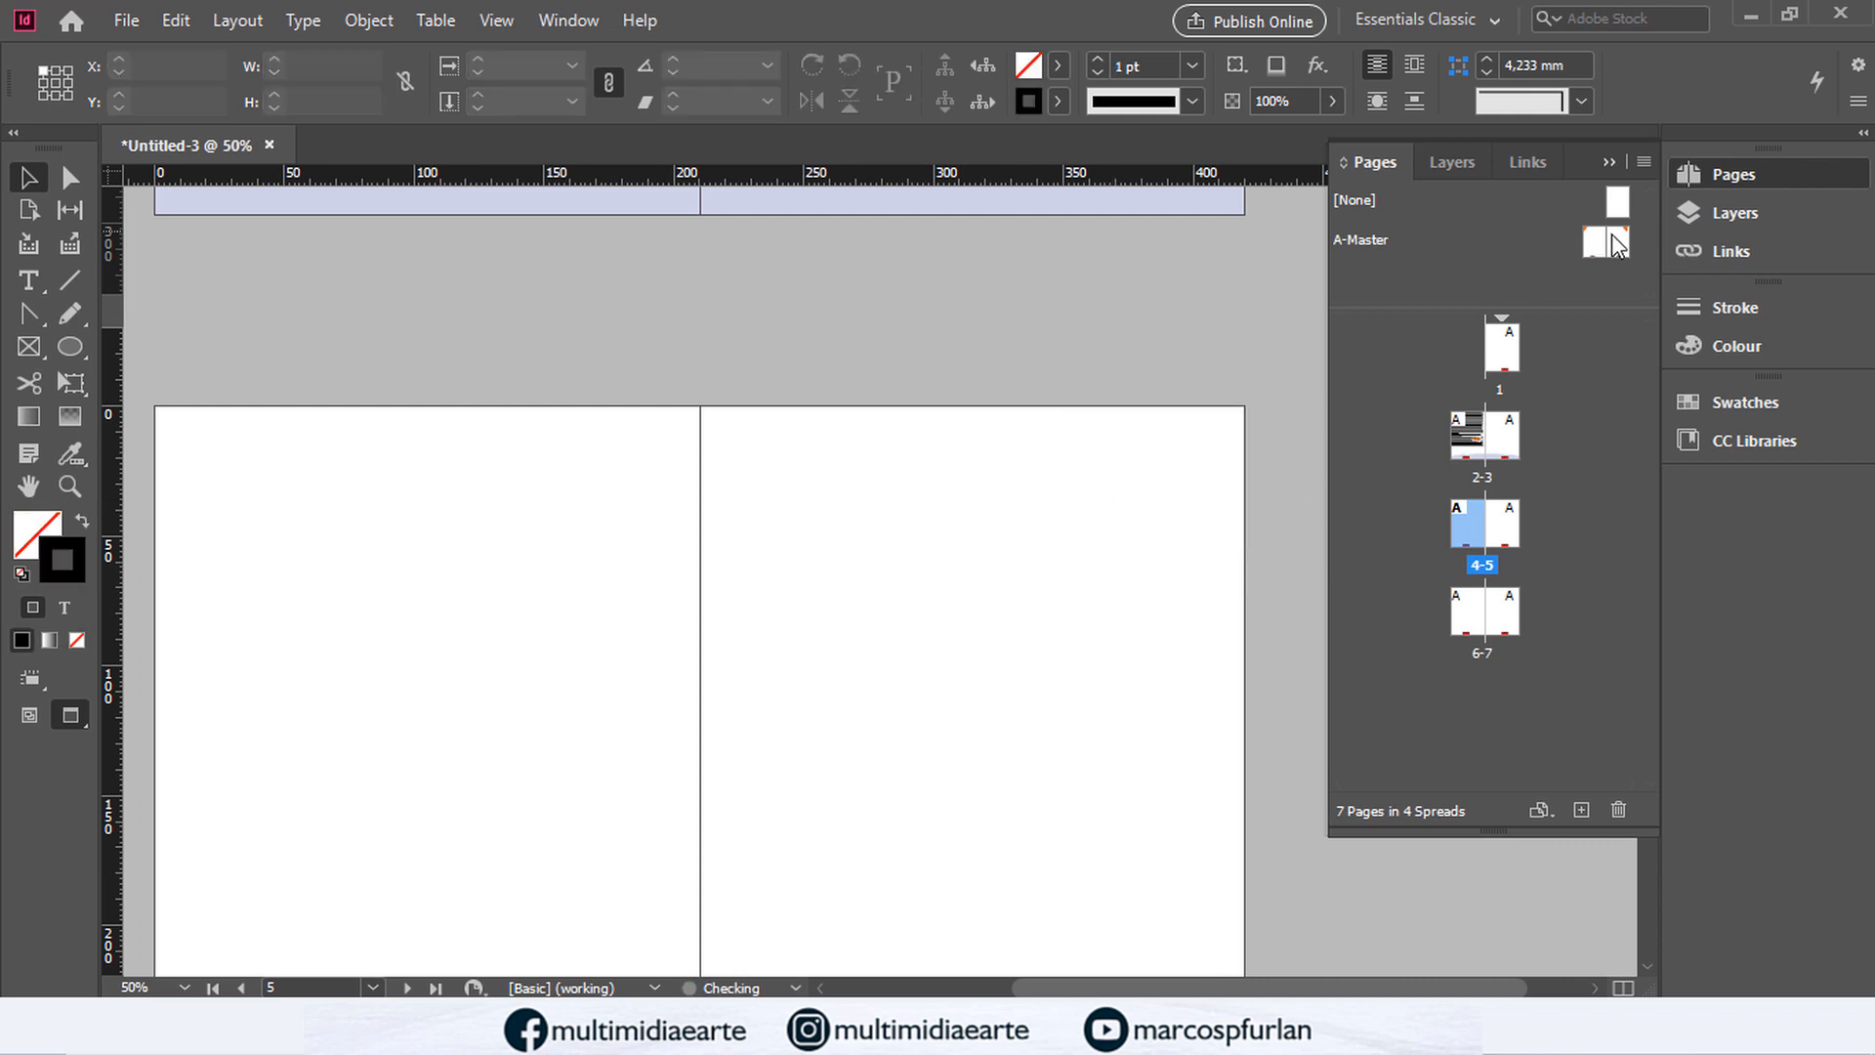
pyautogui.moveTo(1584, 282); pyautogui.dragTo(1468, 527)
pyautogui.moveTo(1618, 244); pyautogui.dragTo(1514, 530)
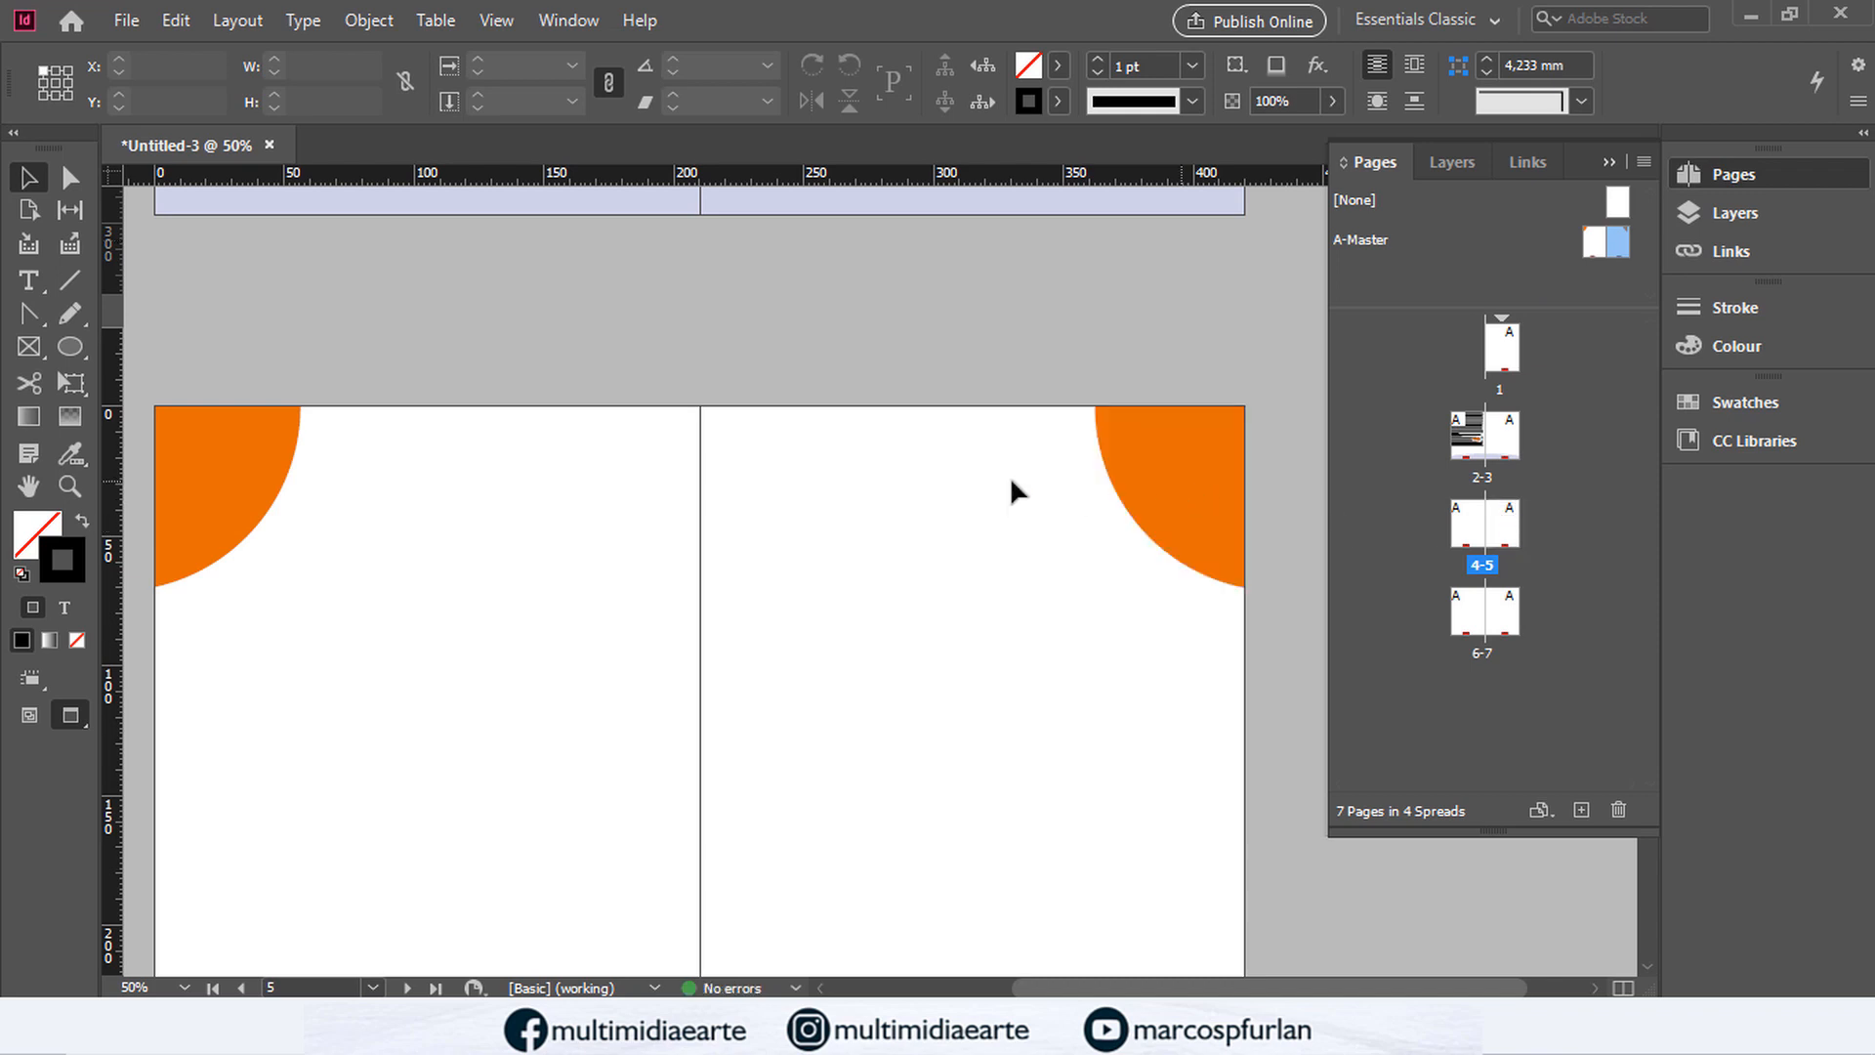
# Step: Override the master circle on page 5 and fill it with the pink colour e69fe8
pyautogui.keyDown('ctrl'); pyautogui.keyDown('shift'); pyautogui.click(1158, 505); pyautogui.keyUp('shift'); pyautogui.keyUp('ctrl')
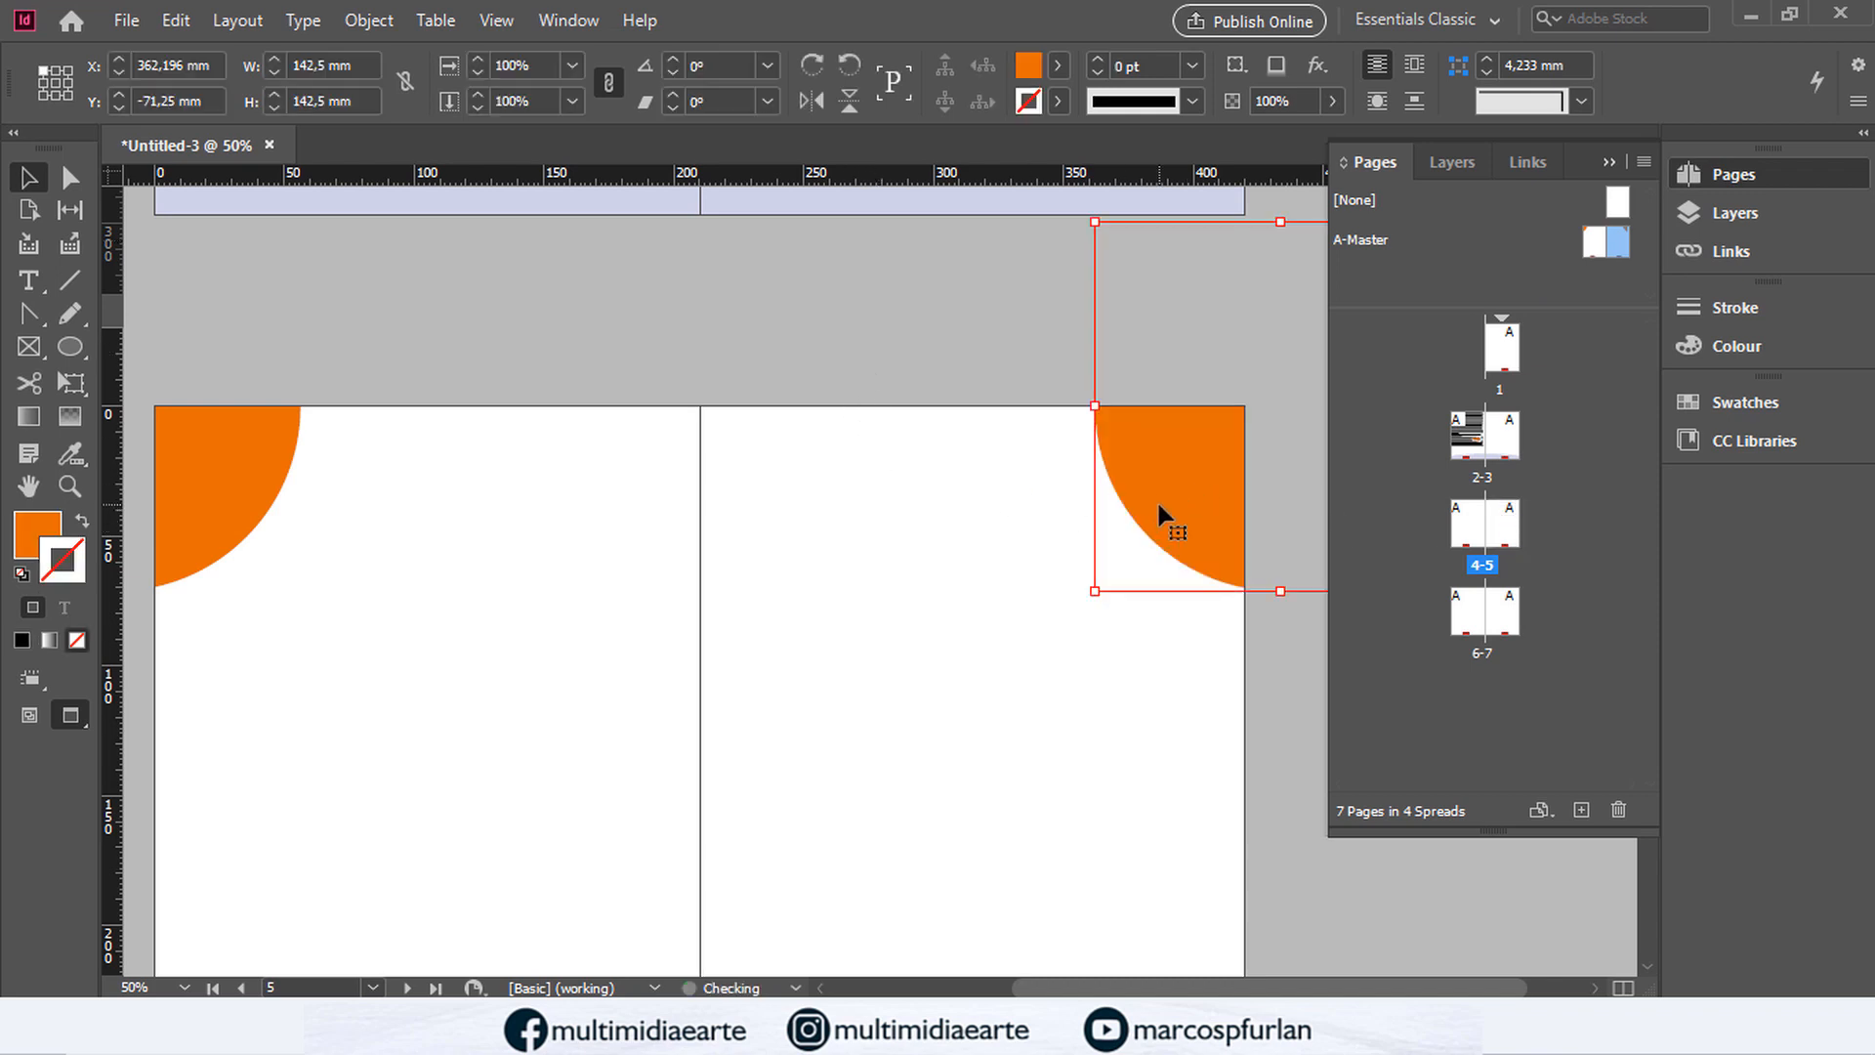
pyautogui.doubleClick(64, 532)
pyautogui.click(897, 483)
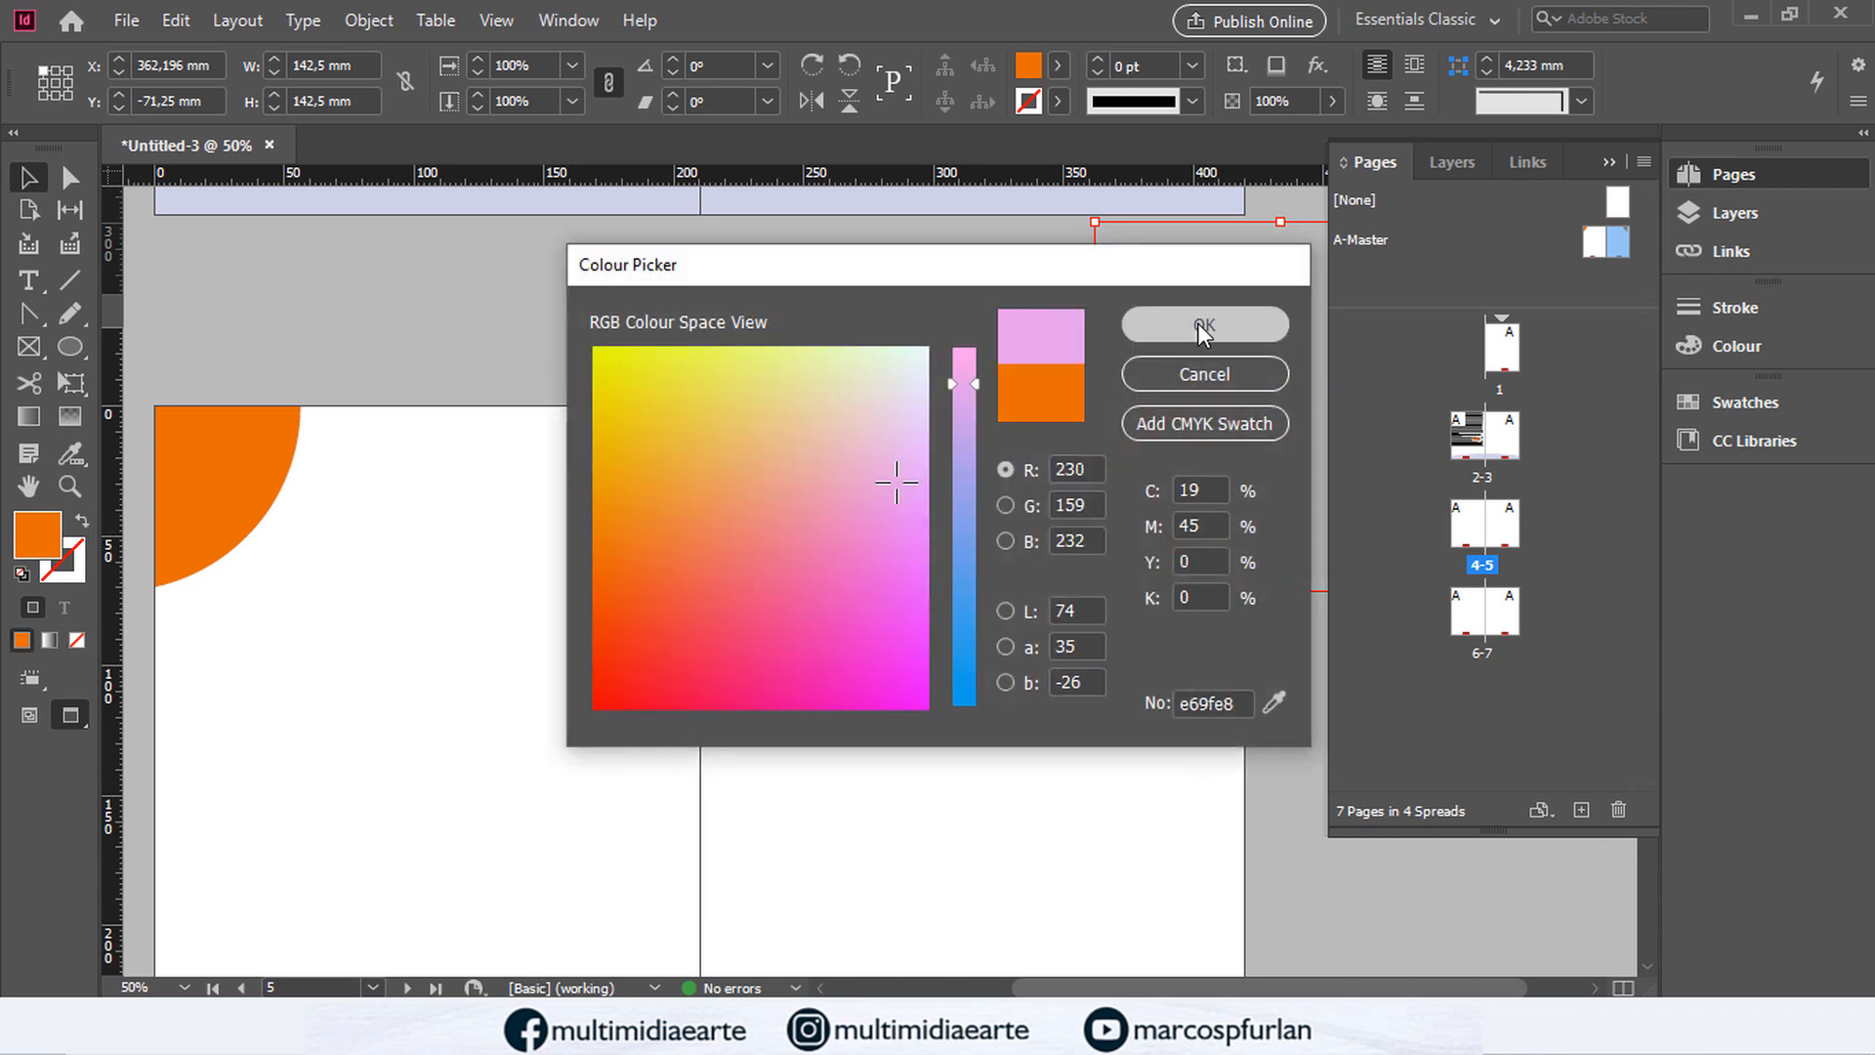
pyautogui.click(1202, 326)
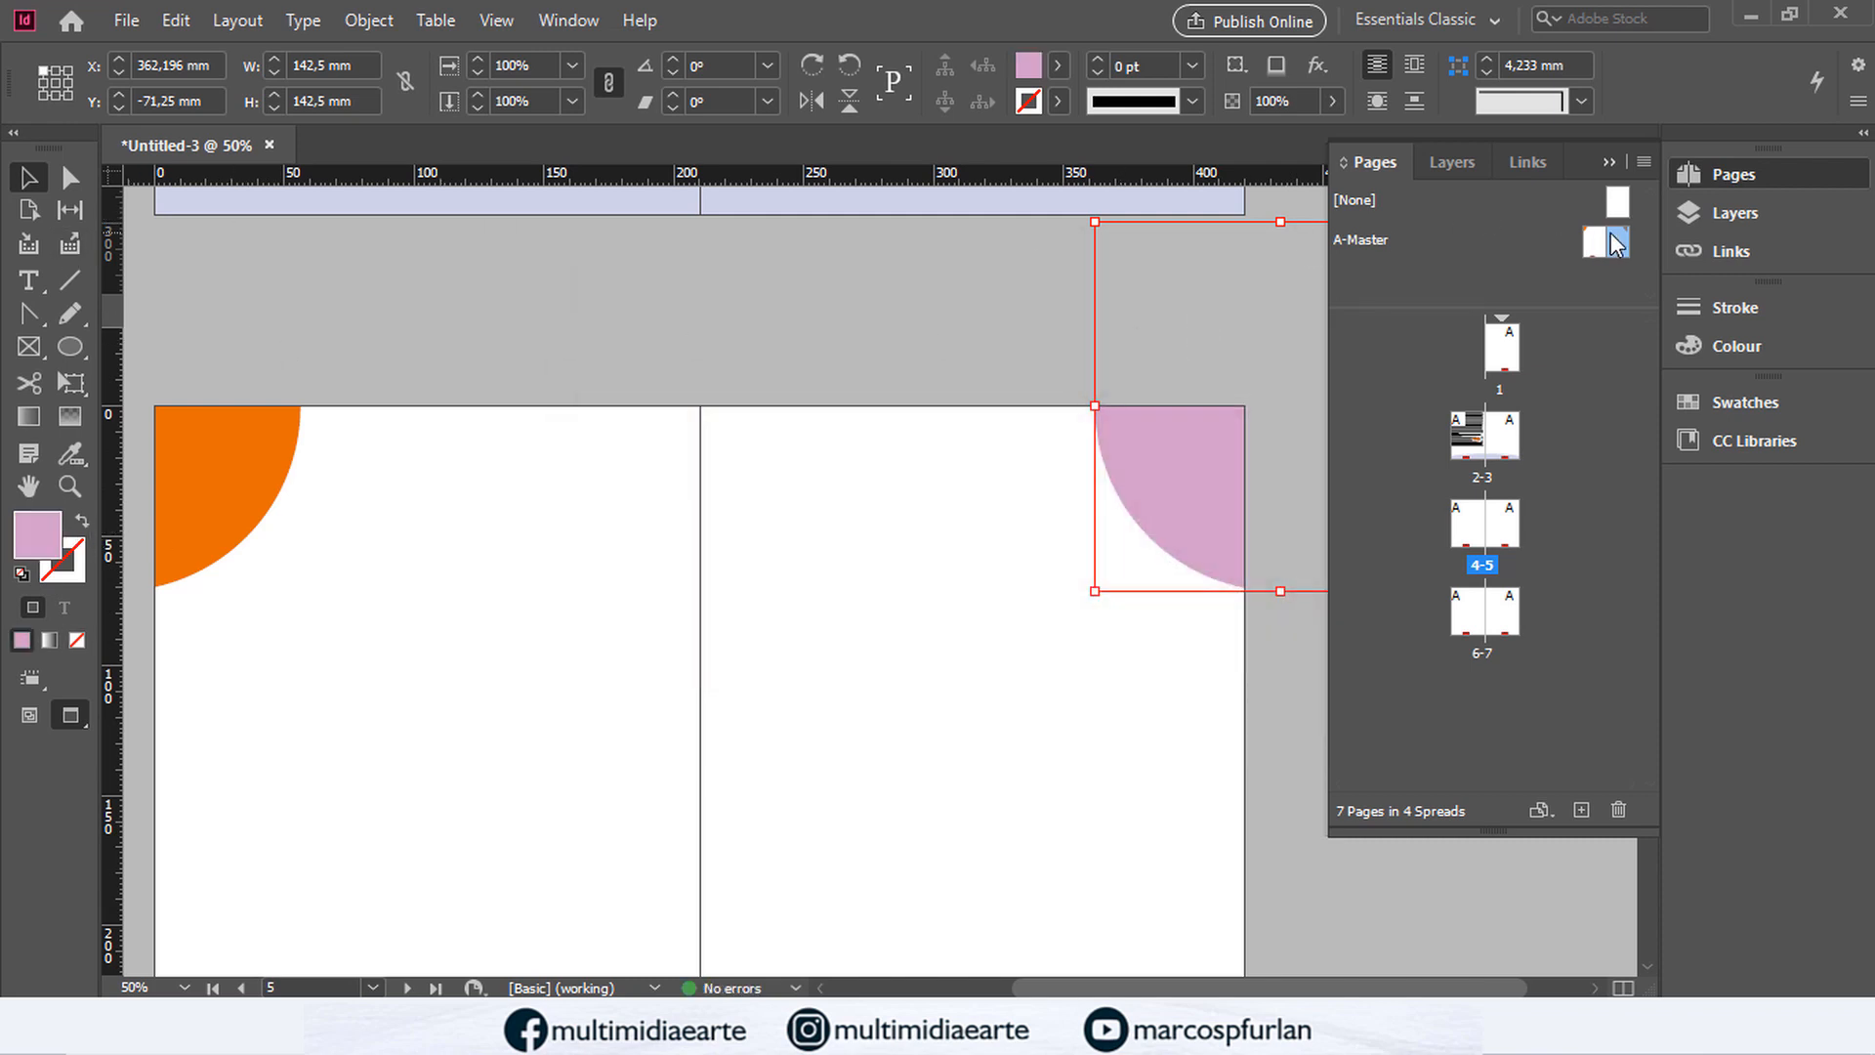
# Step: Enlarge the right page's orange circle on A-Master towards the page centre and check how page 5 follows
pyautogui.doubleClick(1609, 233)
pyautogui.click(1129, 397)
pyautogui.moveTo(1081, 507); pyautogui.dragTo(845, 651)
pyautogui.doubleClick(1511, 523)
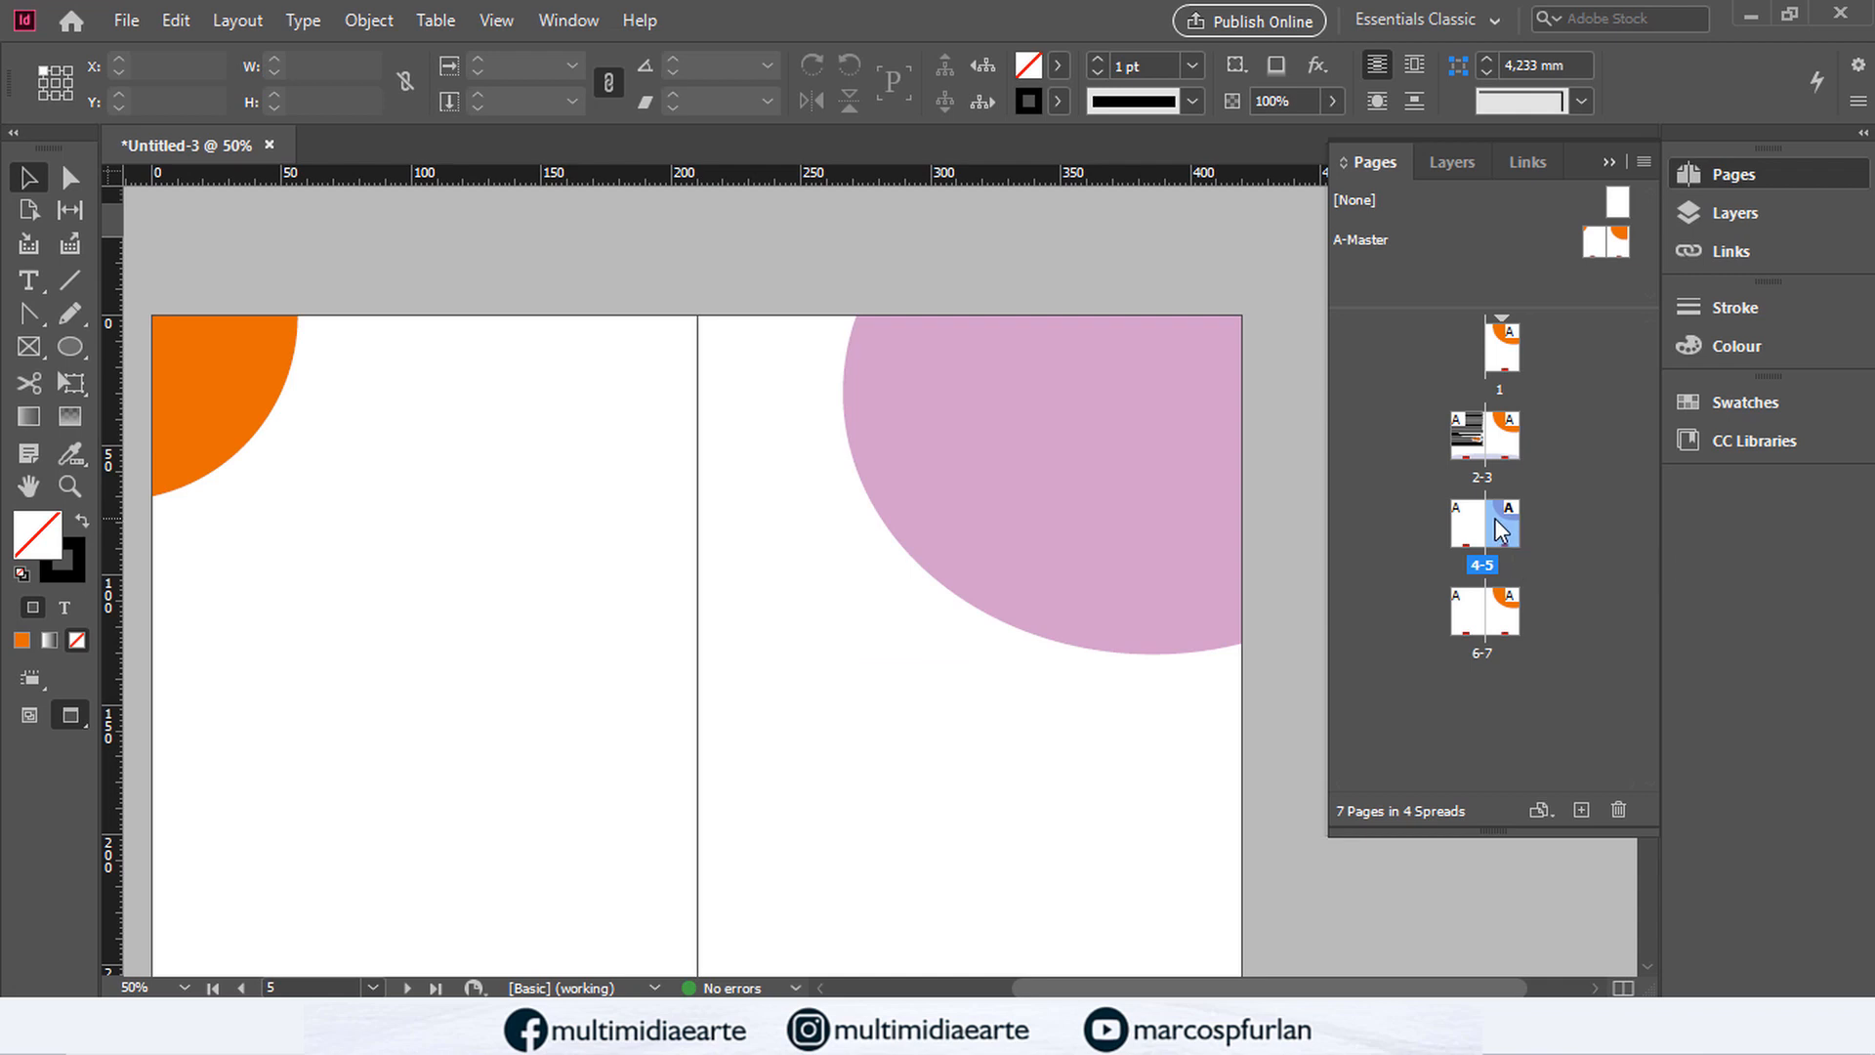
# Step: Undo the last enlargement of the right page's circle on A-Master and show the whole master spread
pyautogui.hotkey('ctrl', 'z')
pyautogui.scroll(-3, 737, 439)
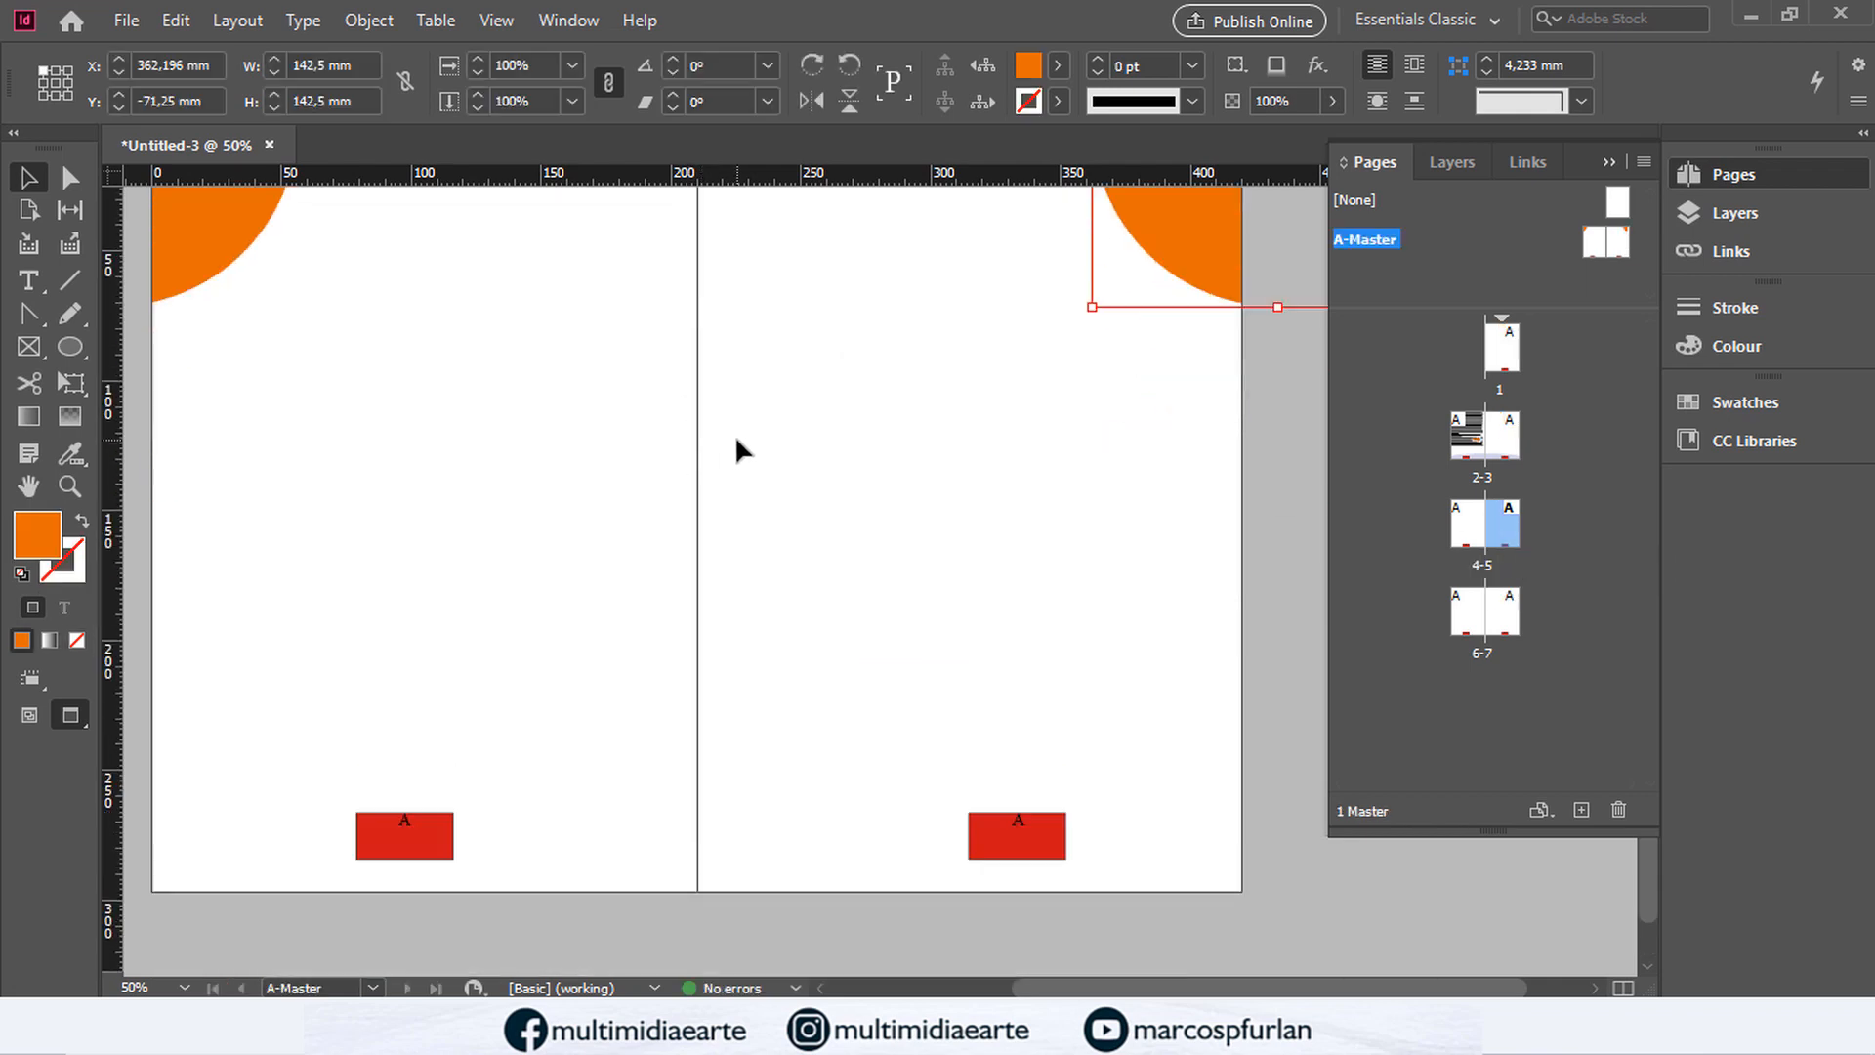
pyautogui.hotkey('ctrl', '-')
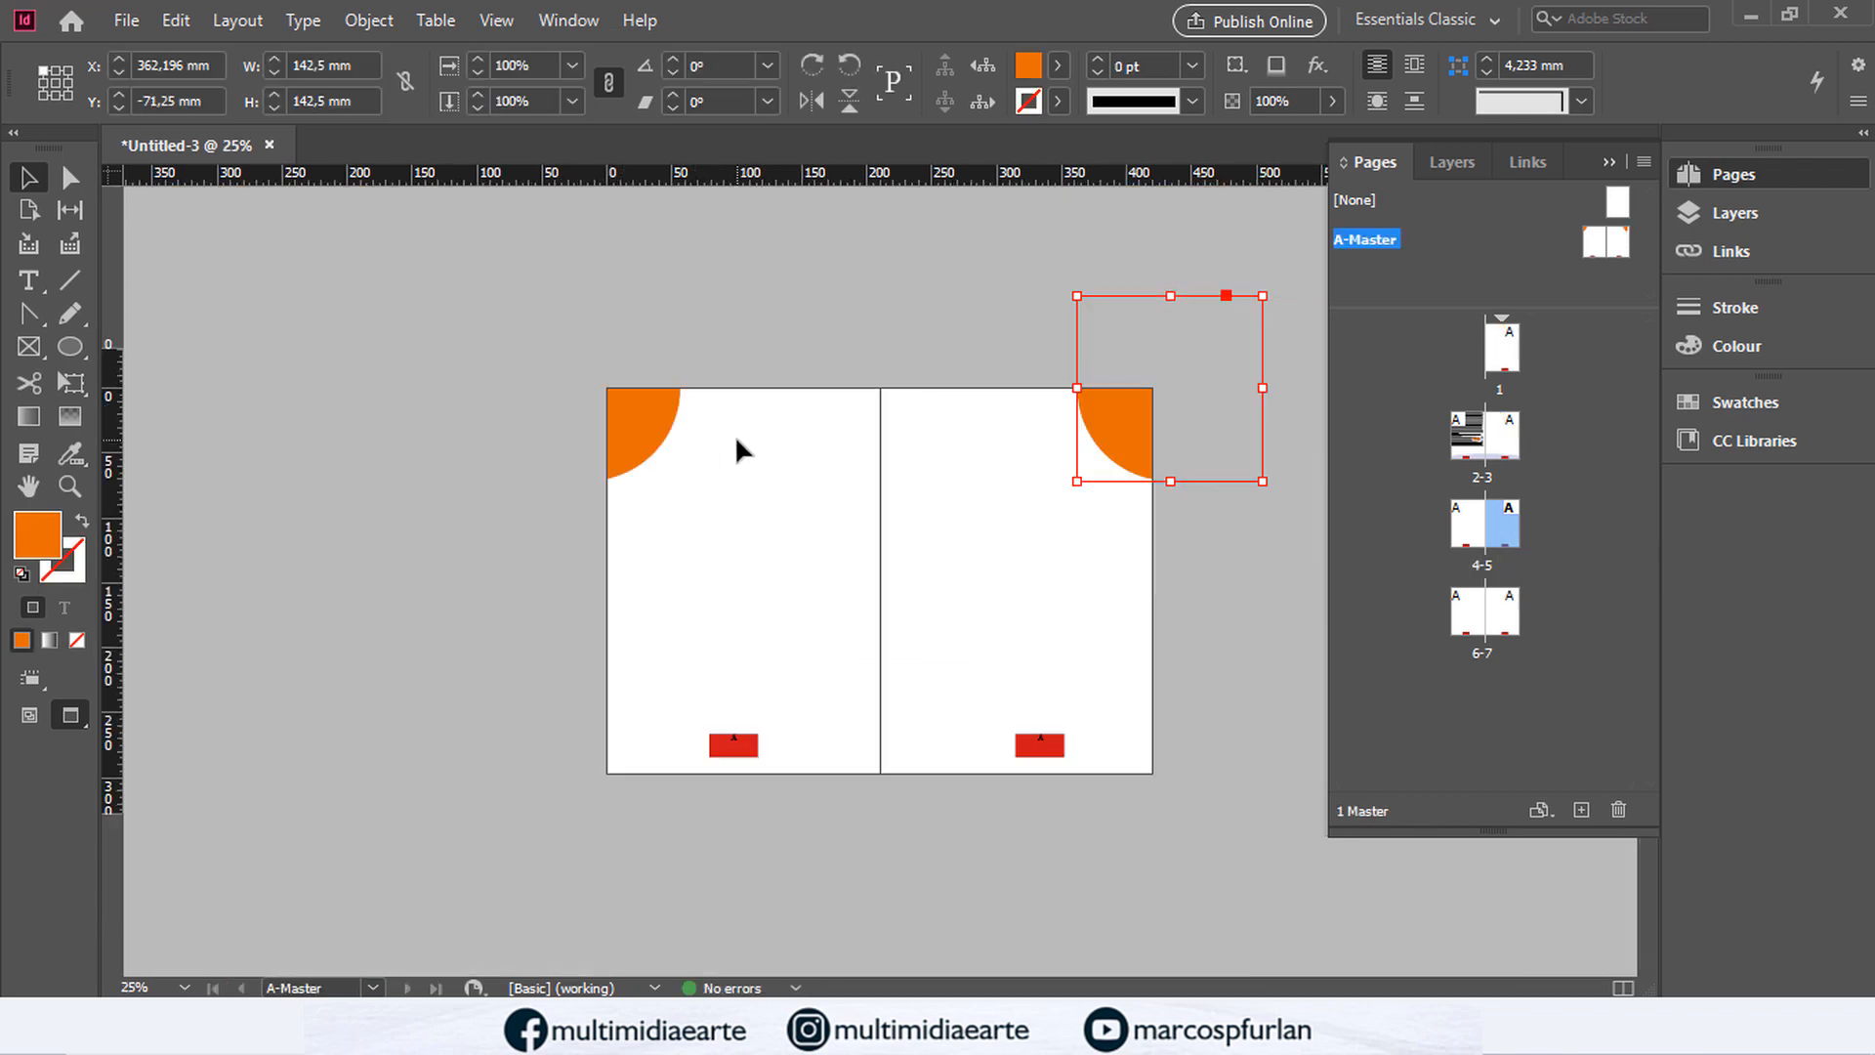